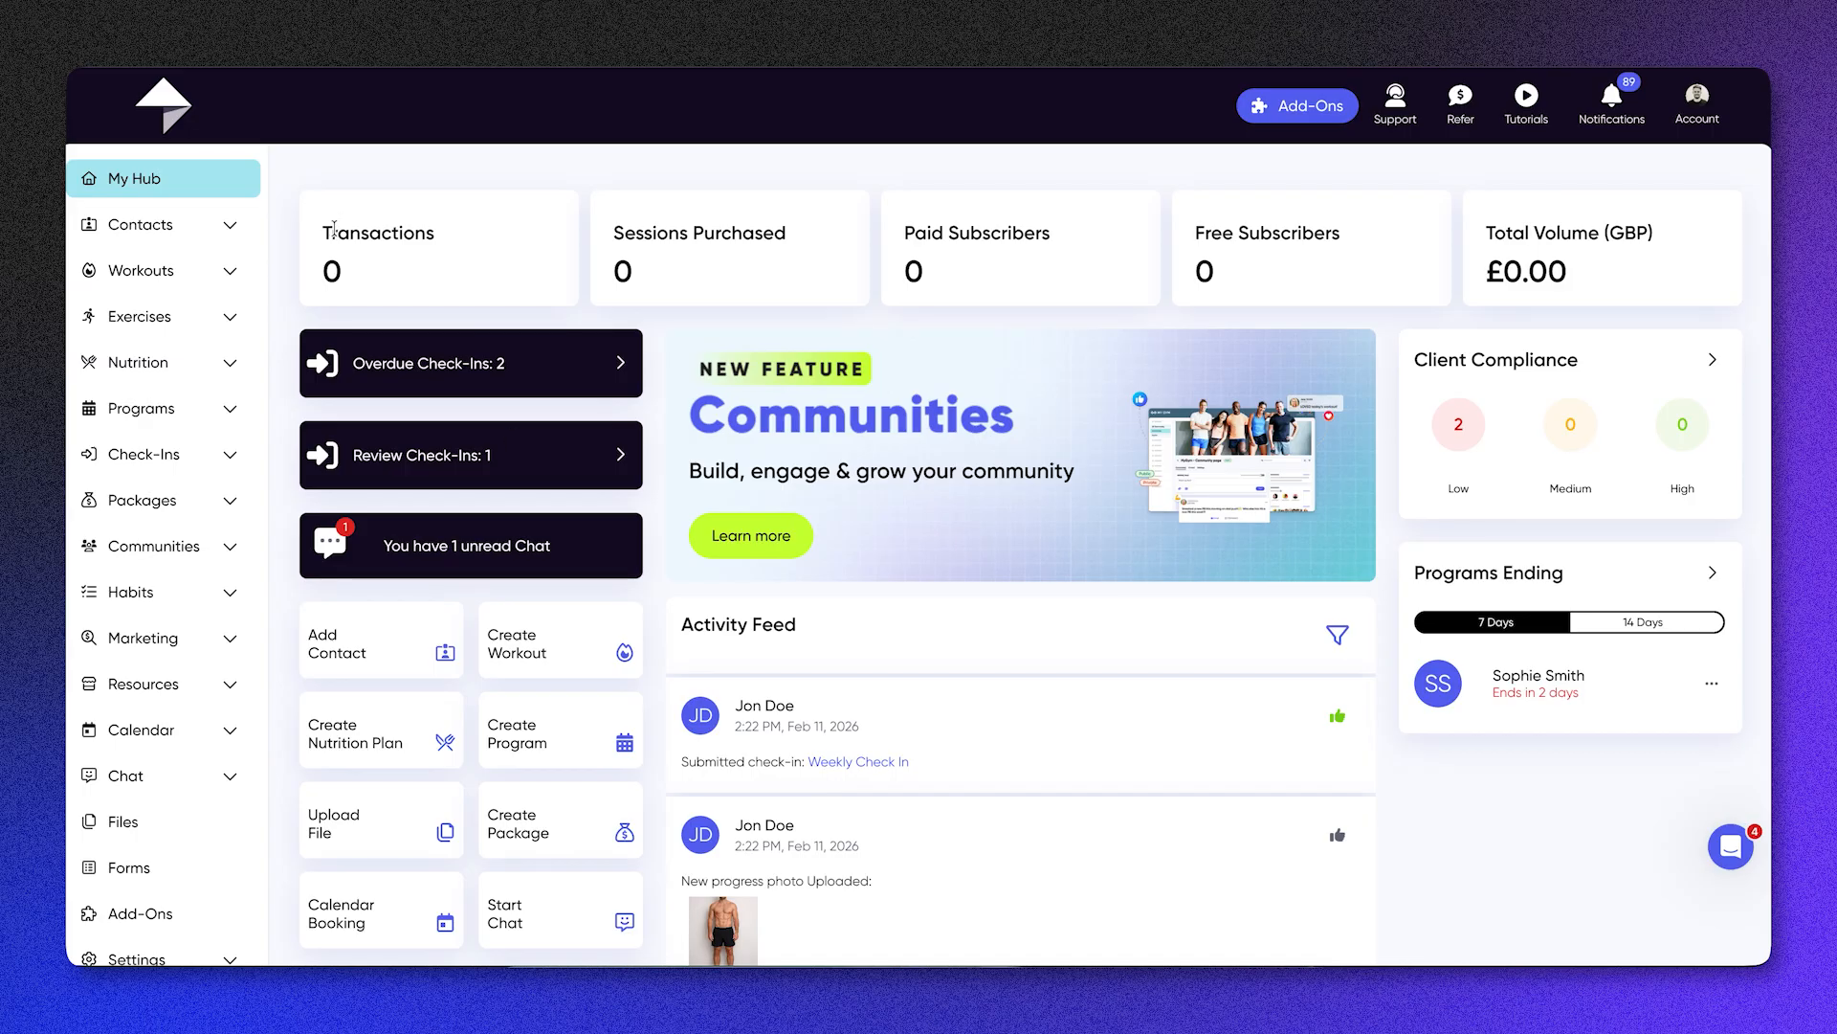
# Step: Review the hub's summary statistics, check-in alerts, quick-create shortcuts and today's schedule
pyautogui.moveTo(335, 232); pyautogui.dragTo(1649, 257)
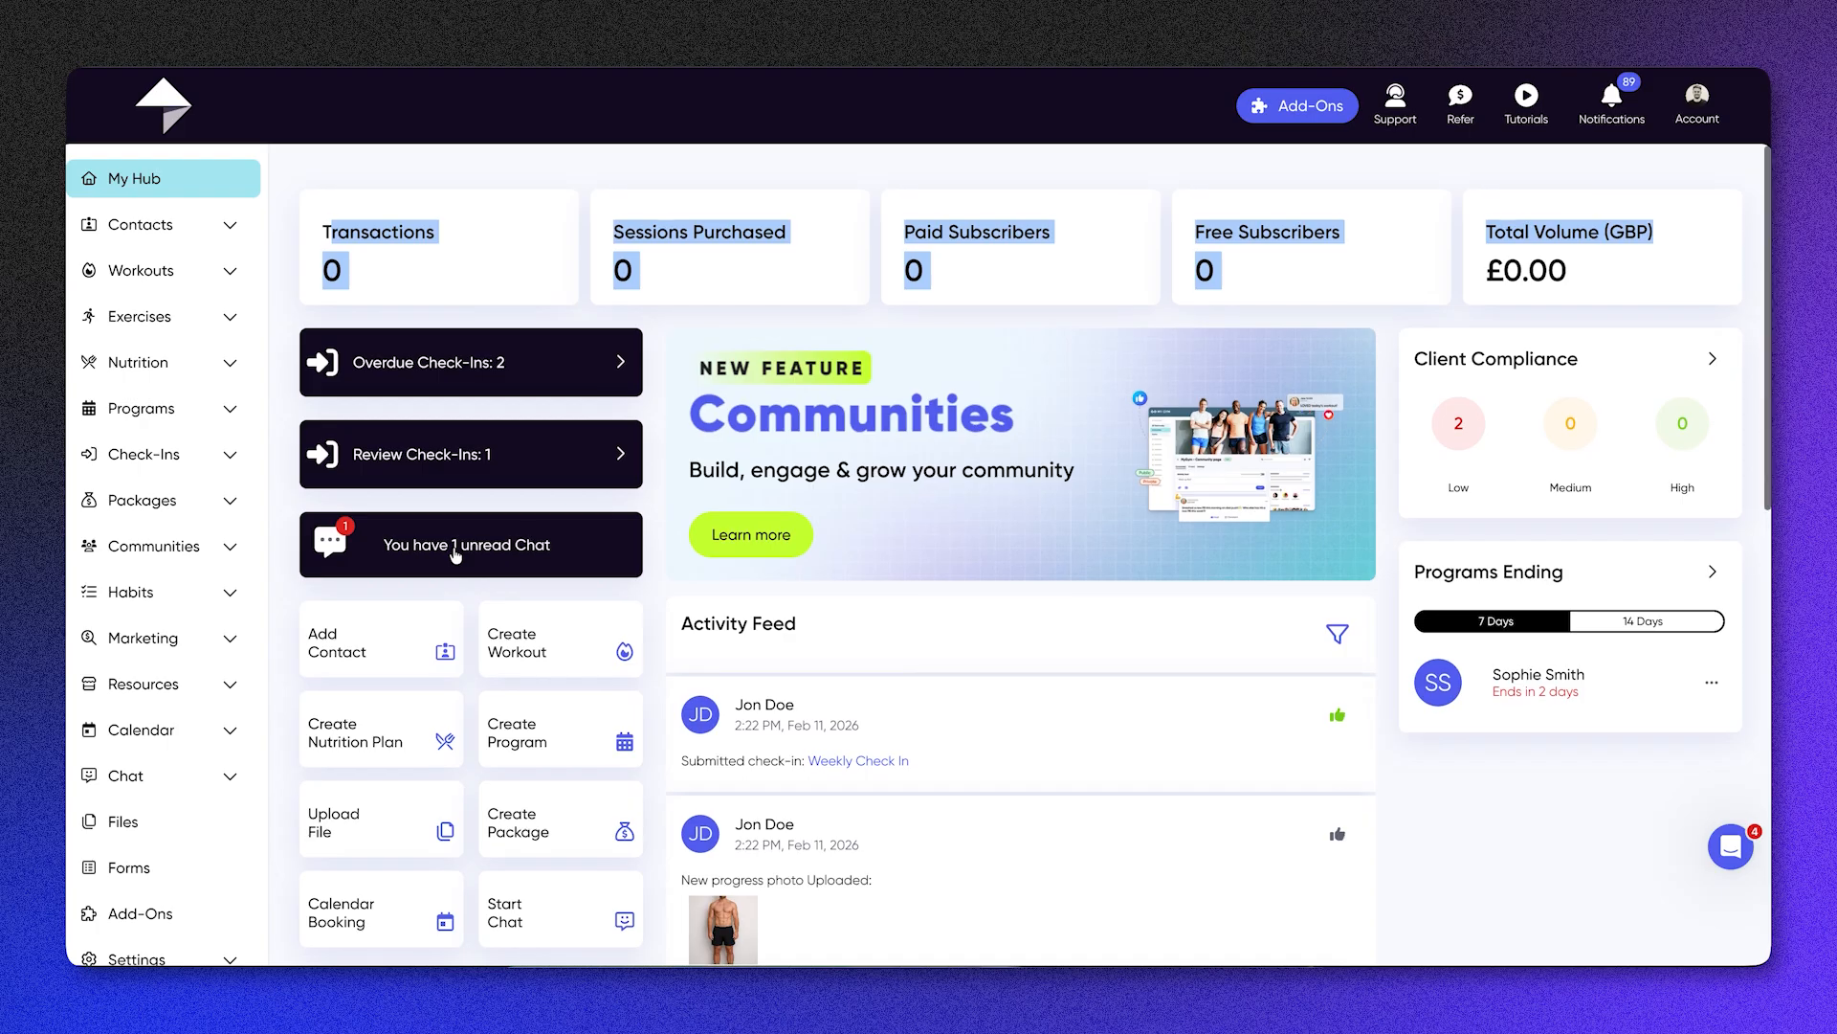
pyautogui.scroll(-3, 456, 555)
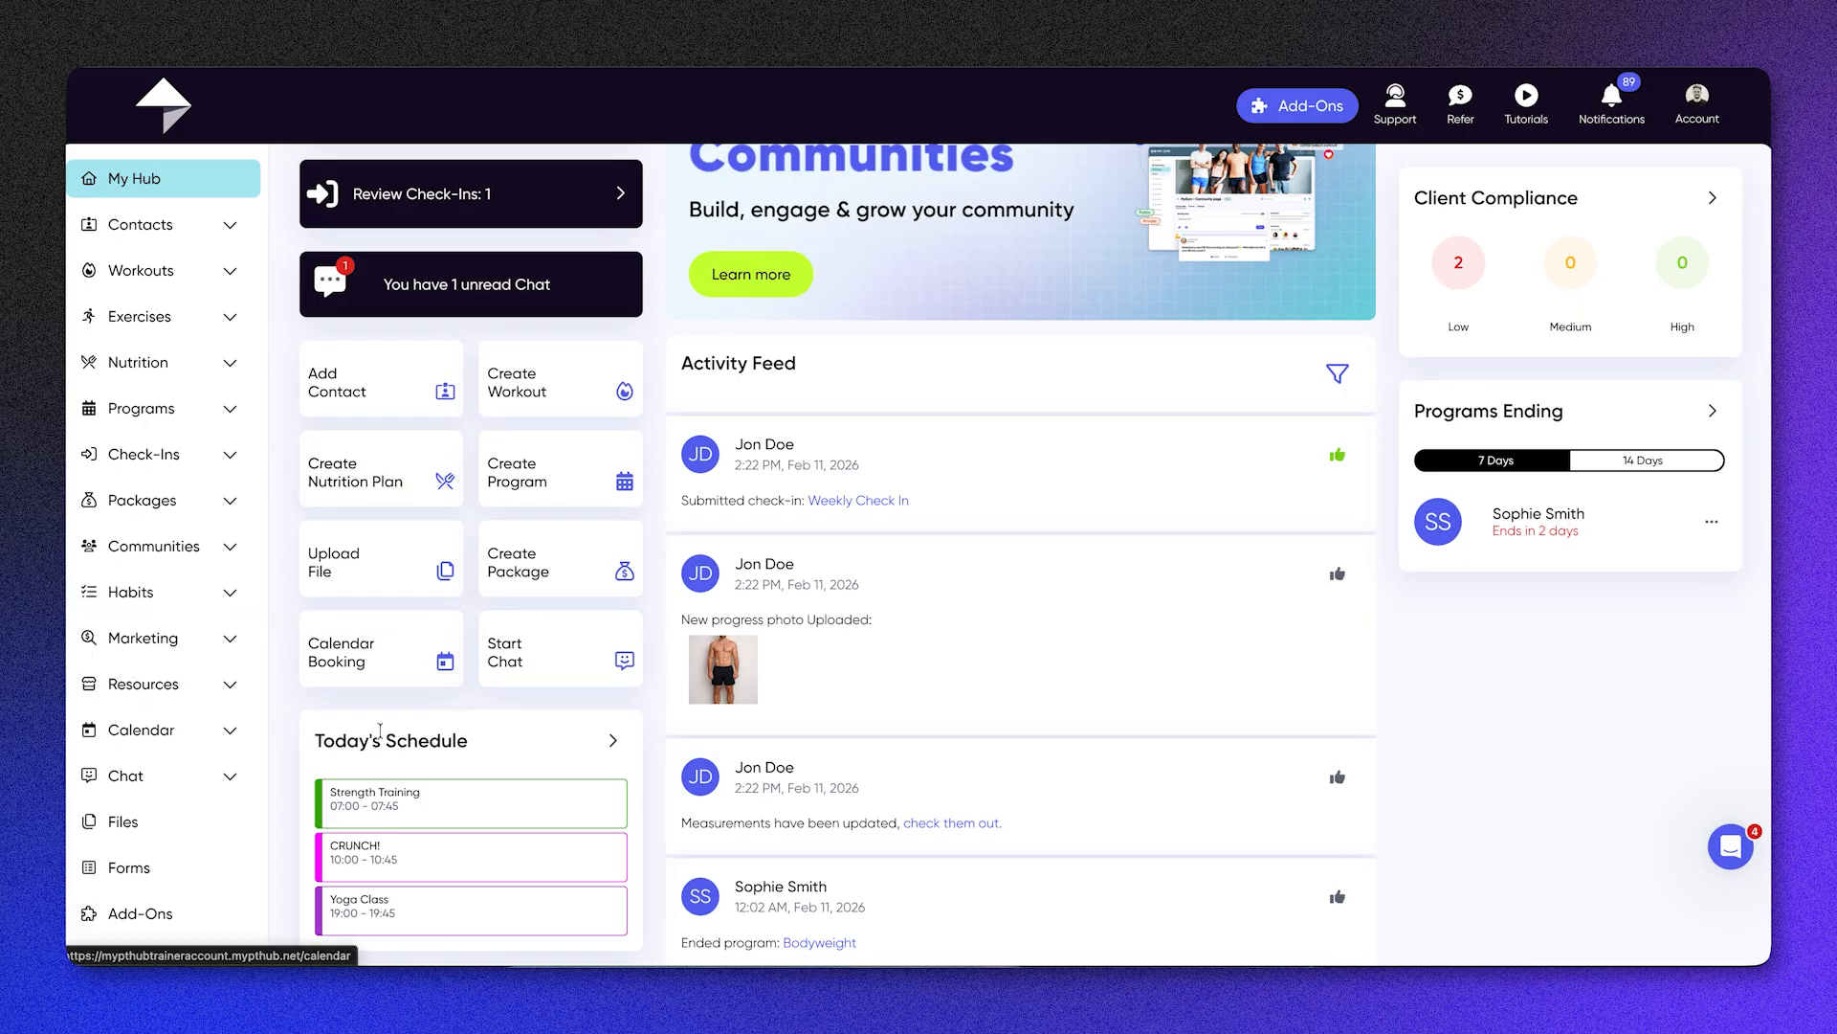
pyautogui.scroll(-2, 421, 733)
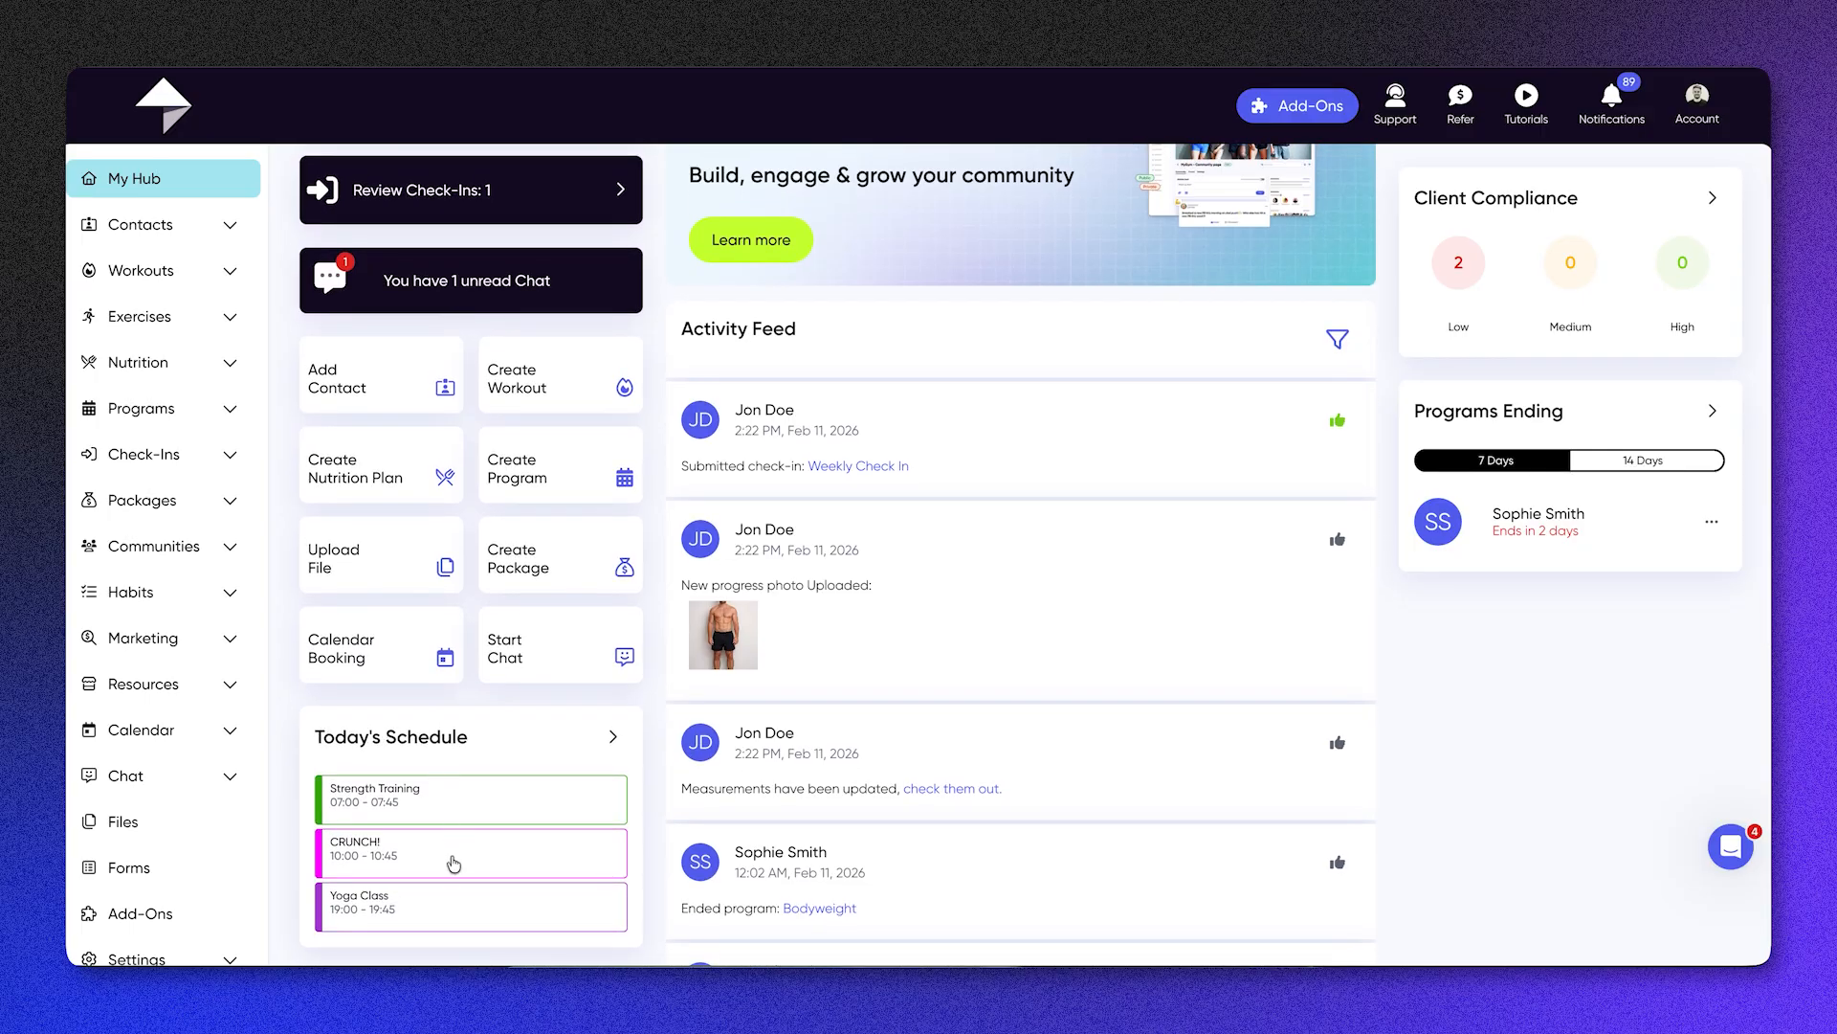
pyautogui.scroll(3, 777, 659)
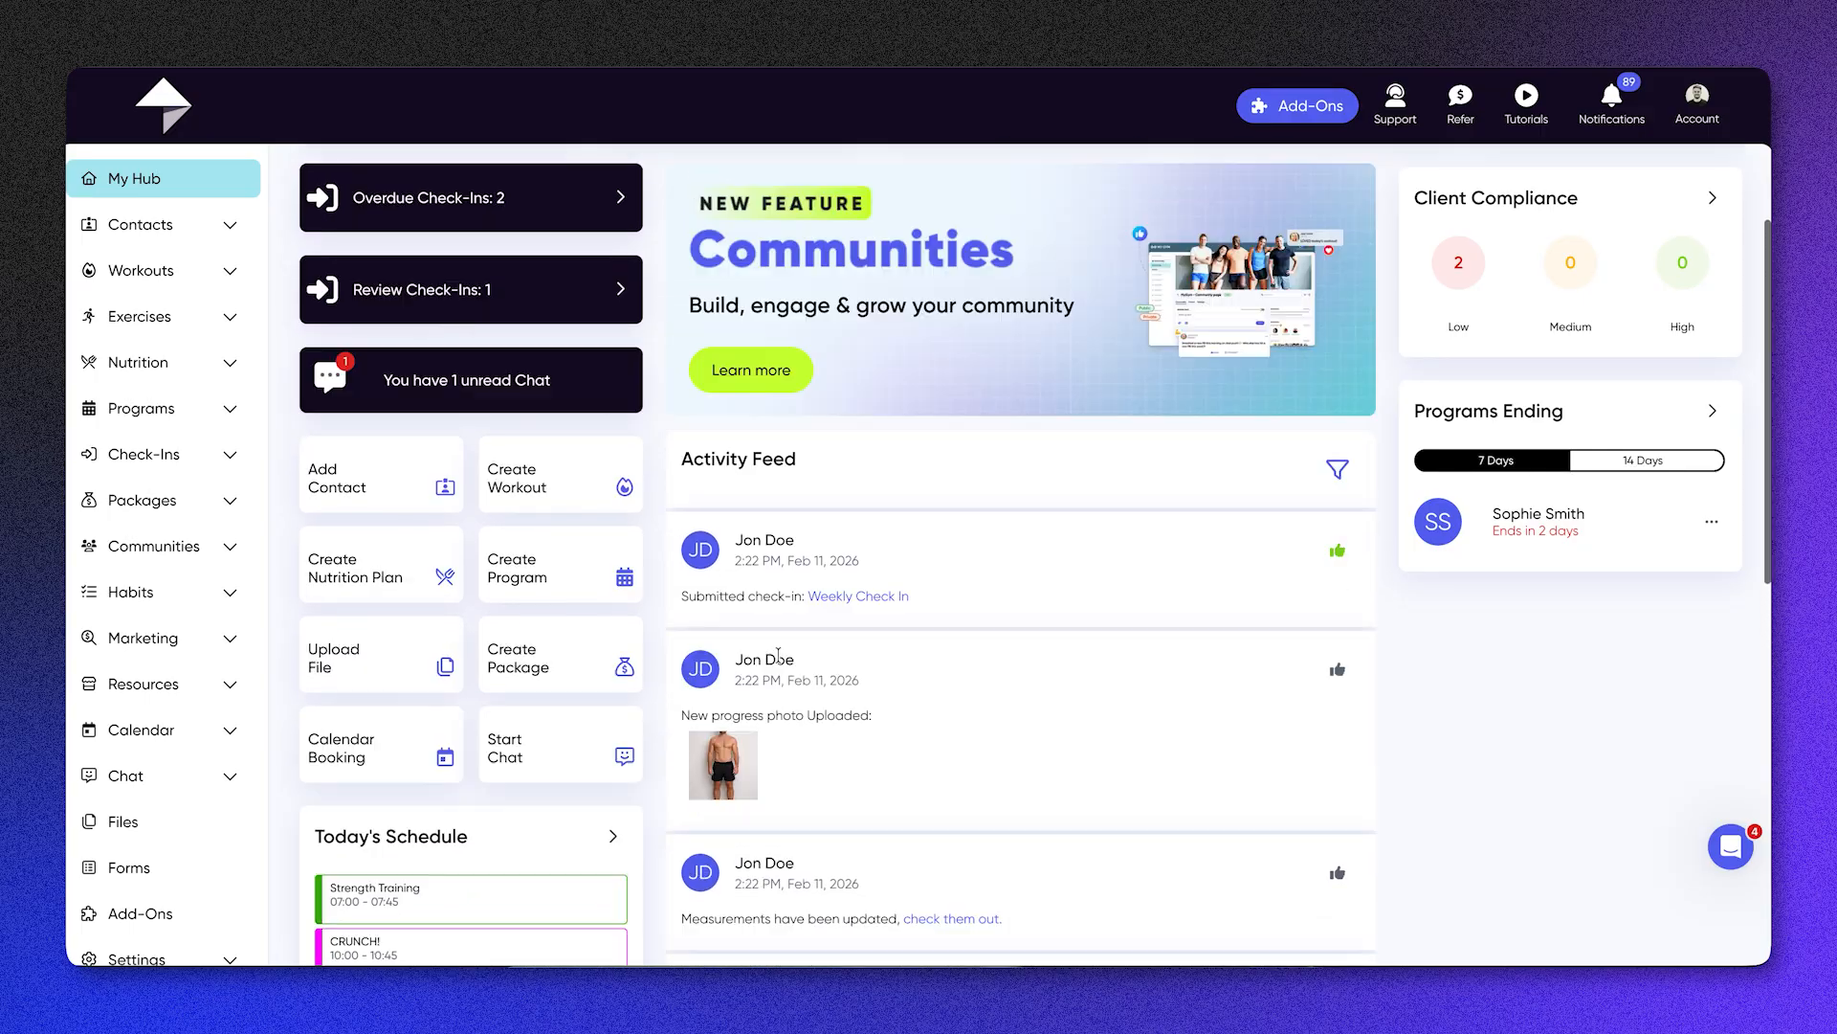
pyautogui.scroll(2, 777, 659)
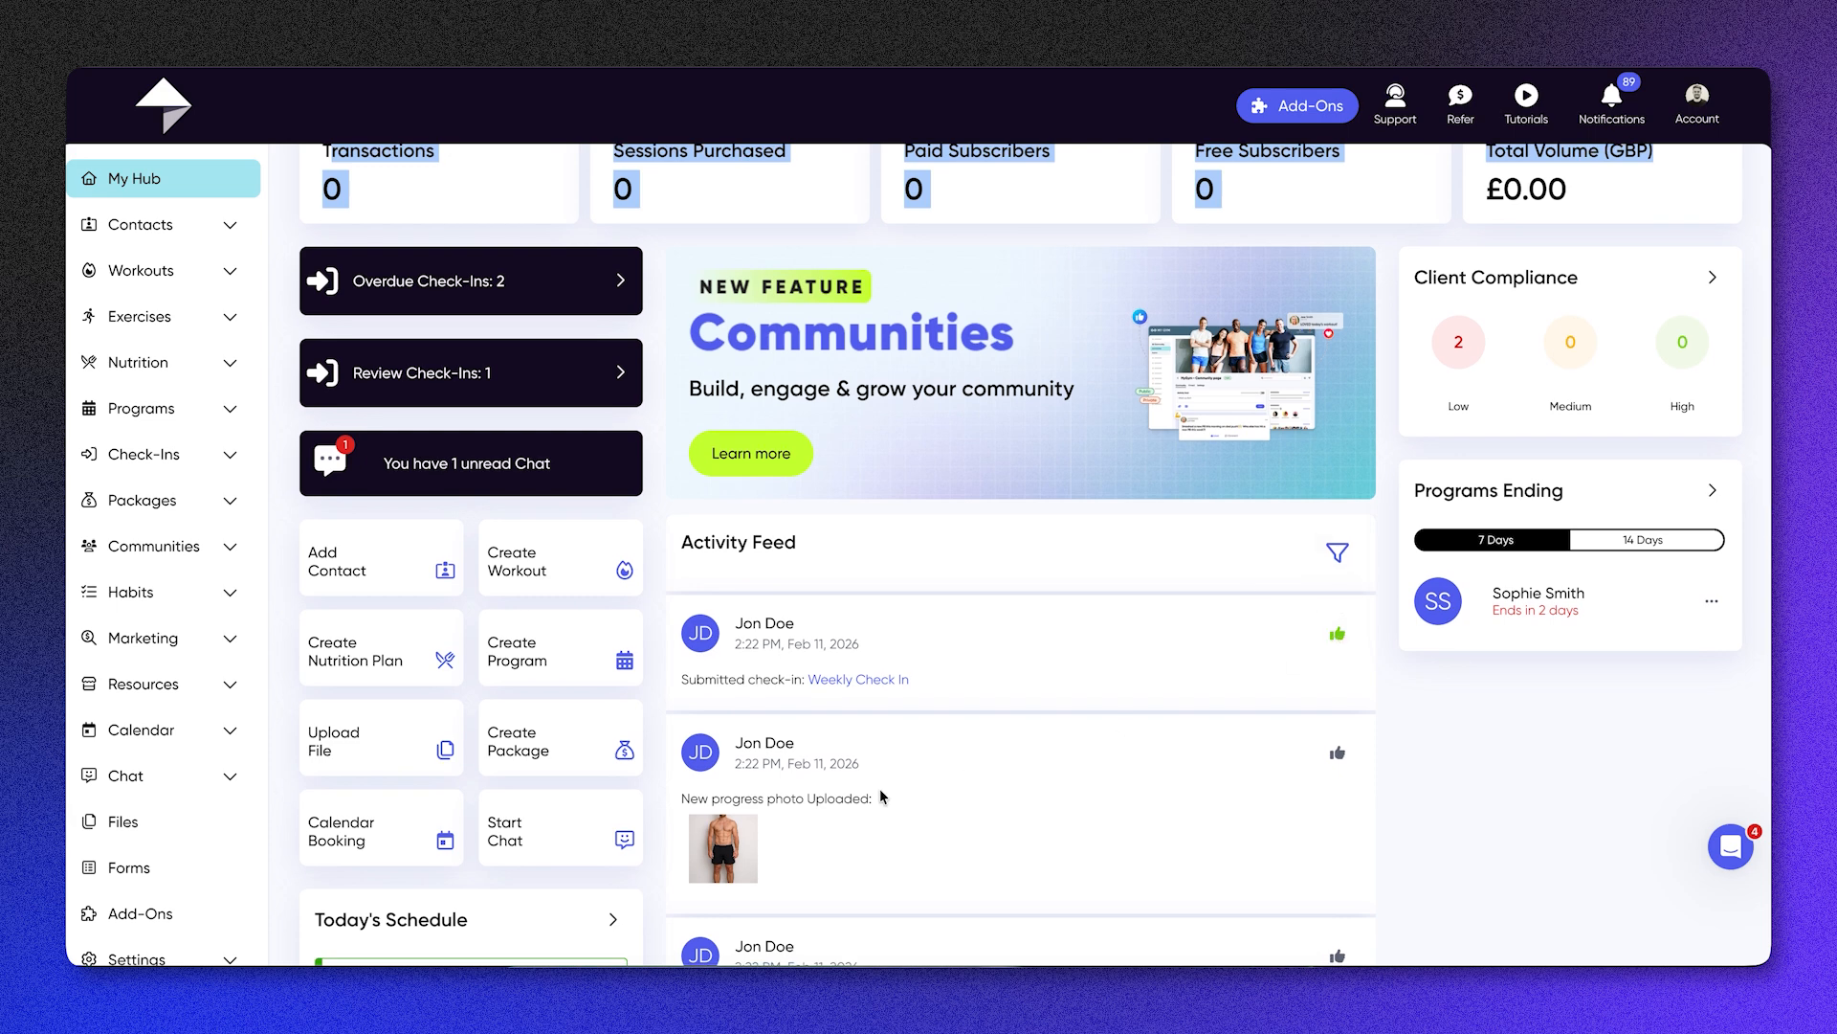
# Step: Filter the hub's activity feed by the Workouts type
pyautogui.click(1357, 555)
pyautogui.click(850, 647)
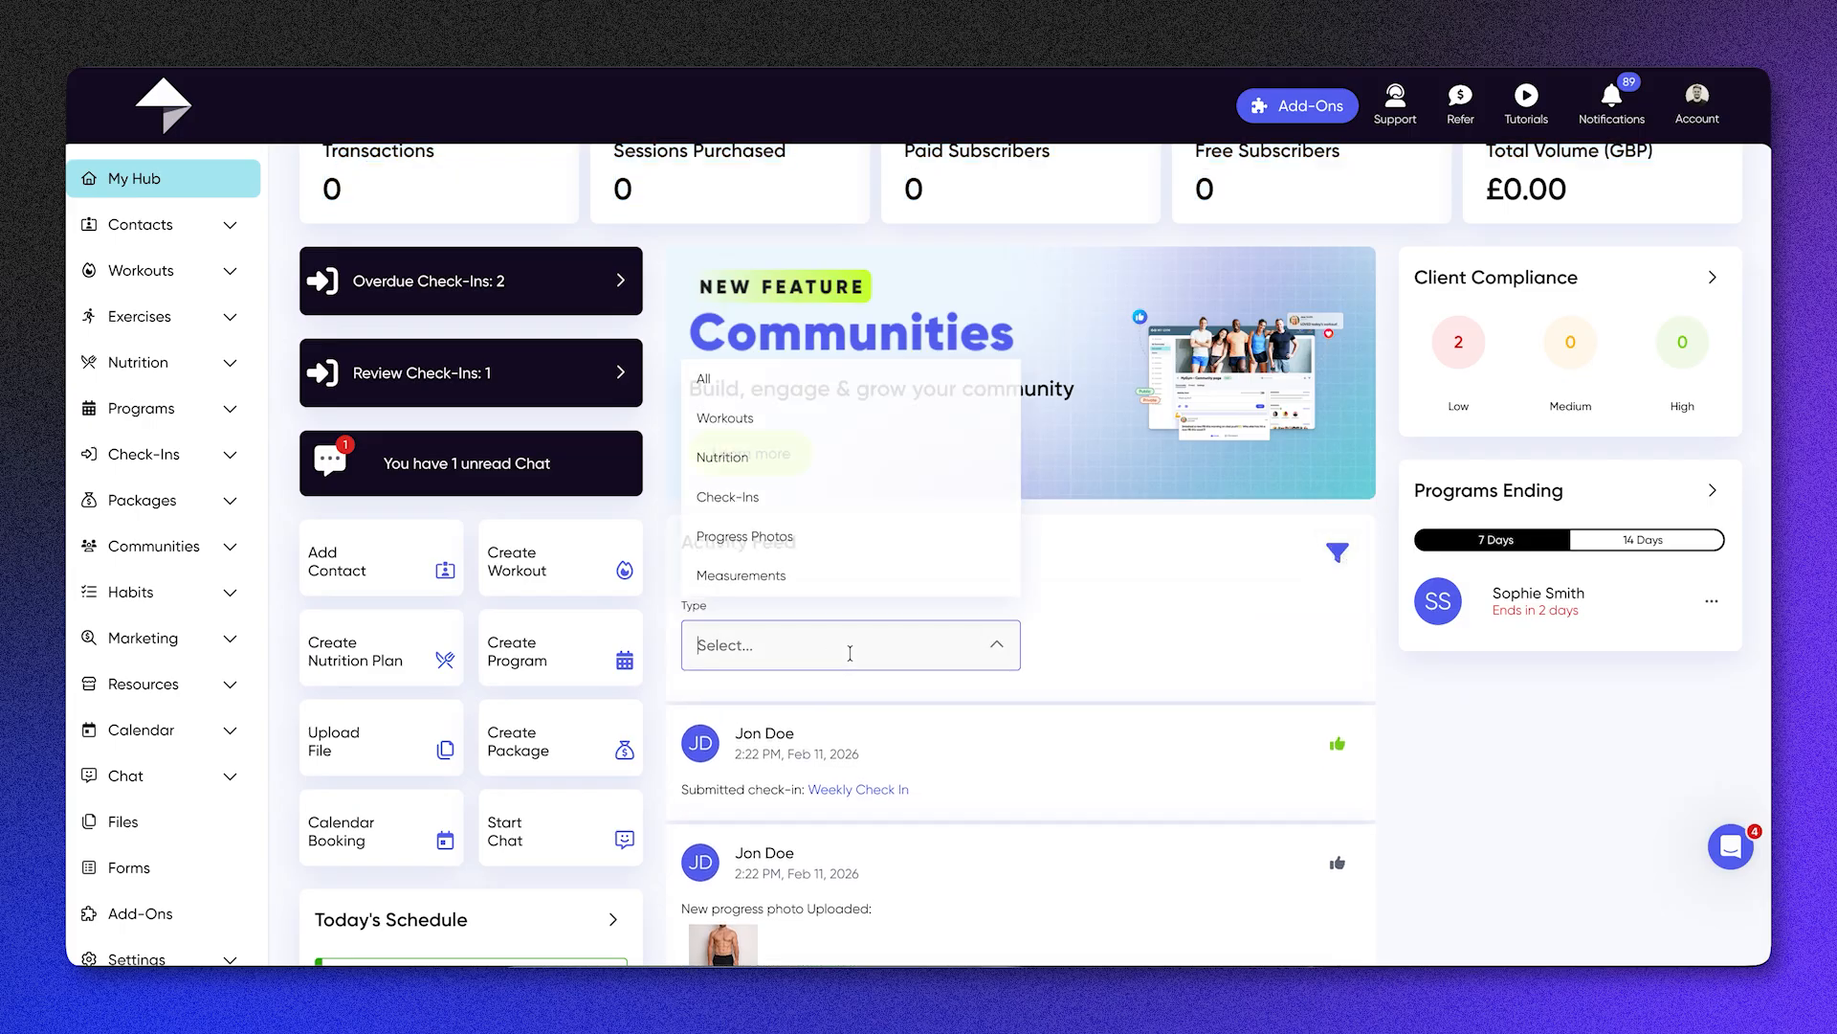
pyautogui.click(828, 424)
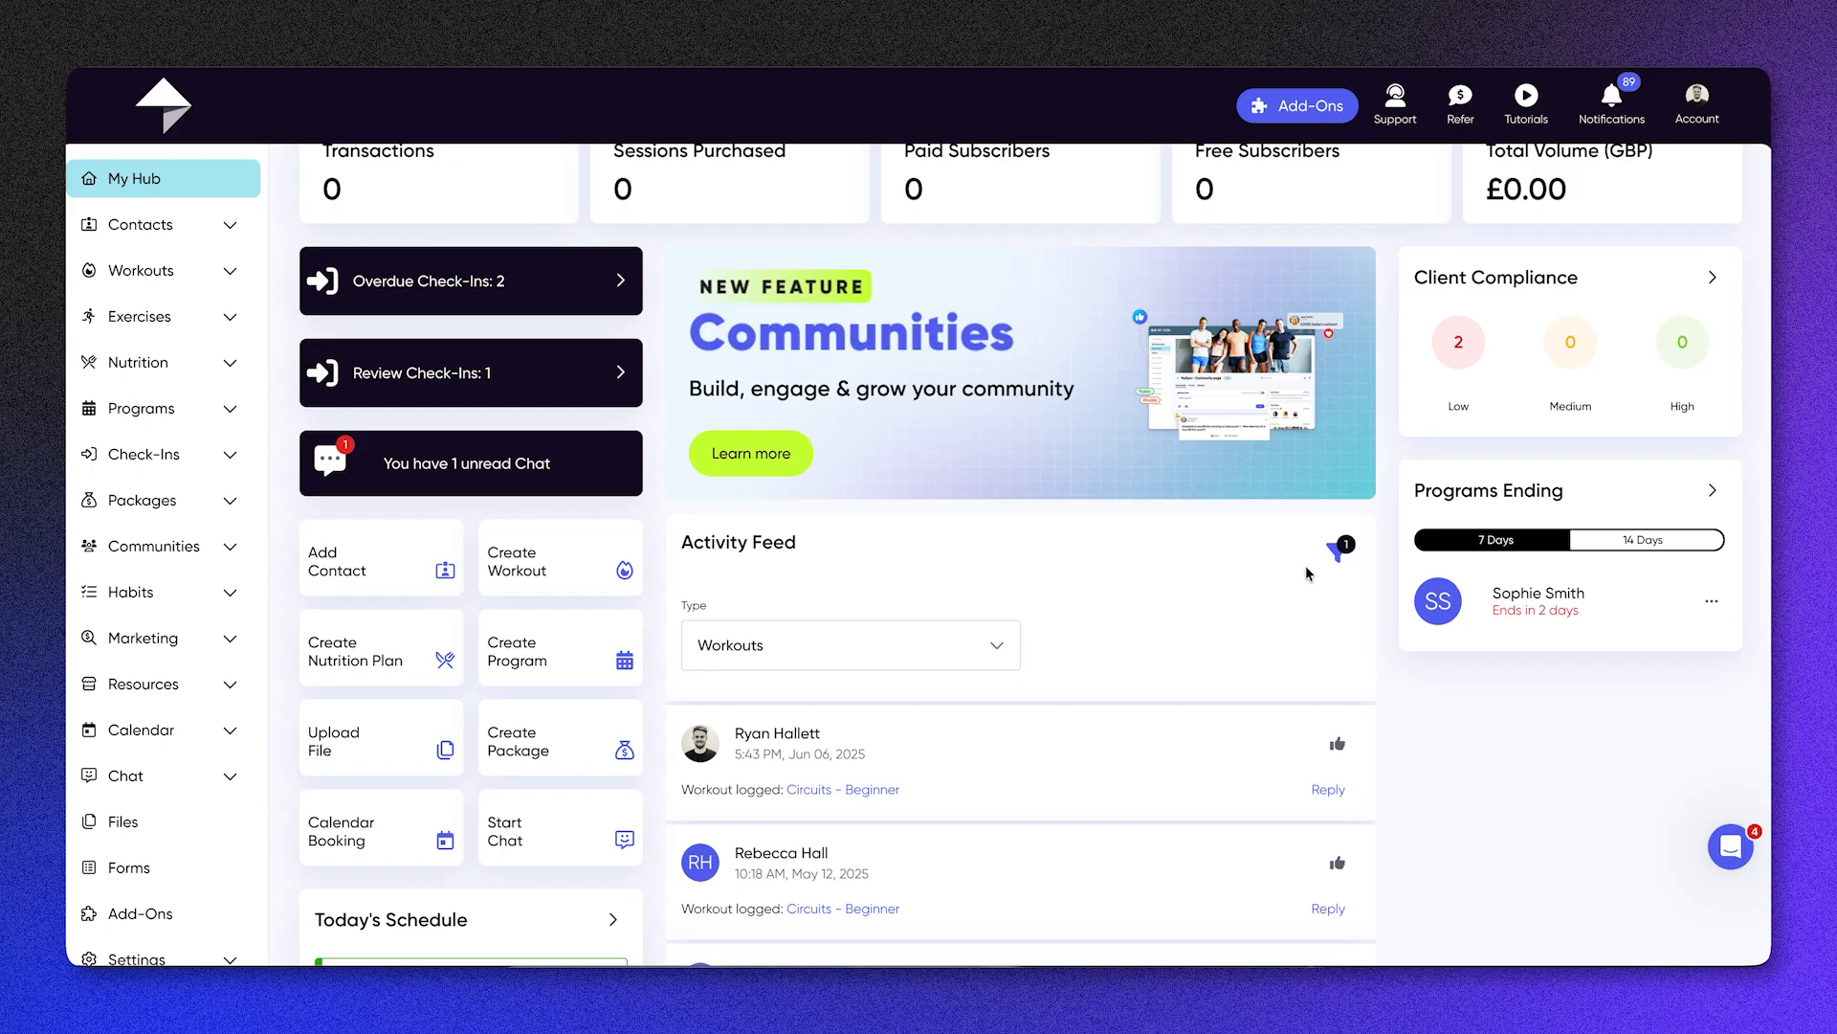
# Step: Compare the programs ending within 14 days and 7 days, and view the program options for the listed client
pyautogui.scroll(1, 1307, 573)
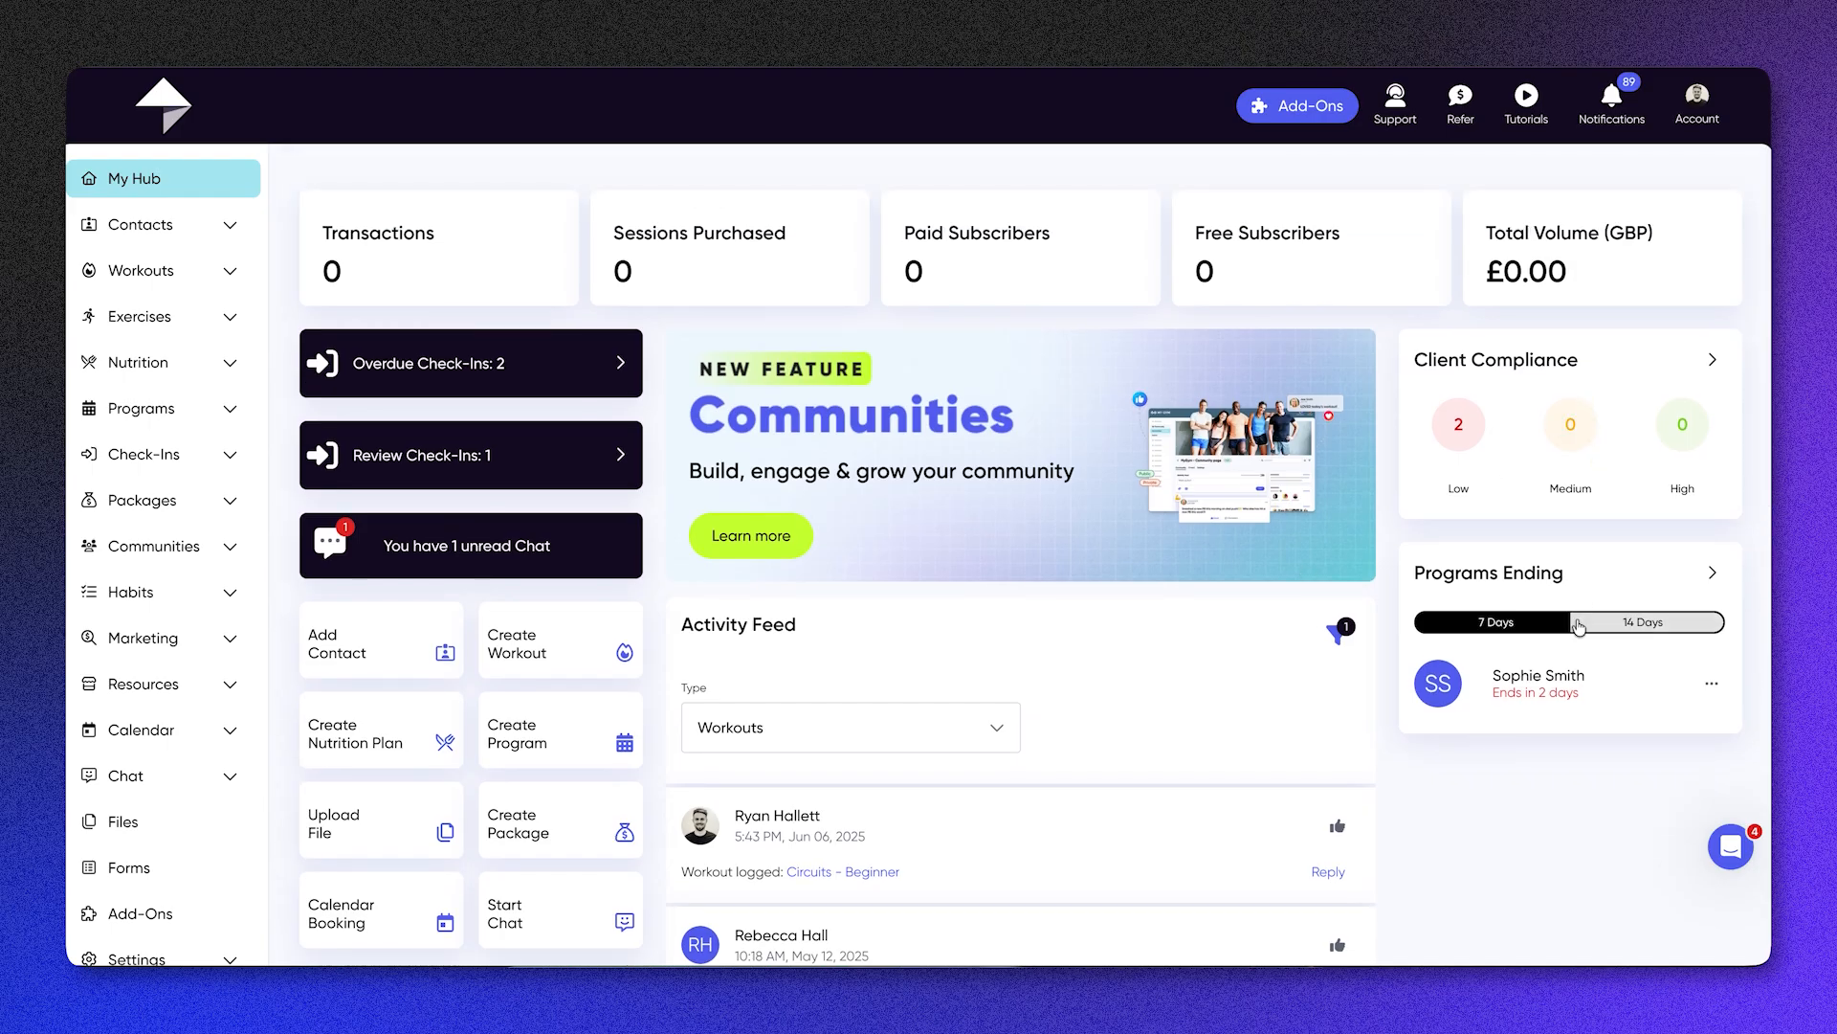
pyautogui.click(1580, 627)
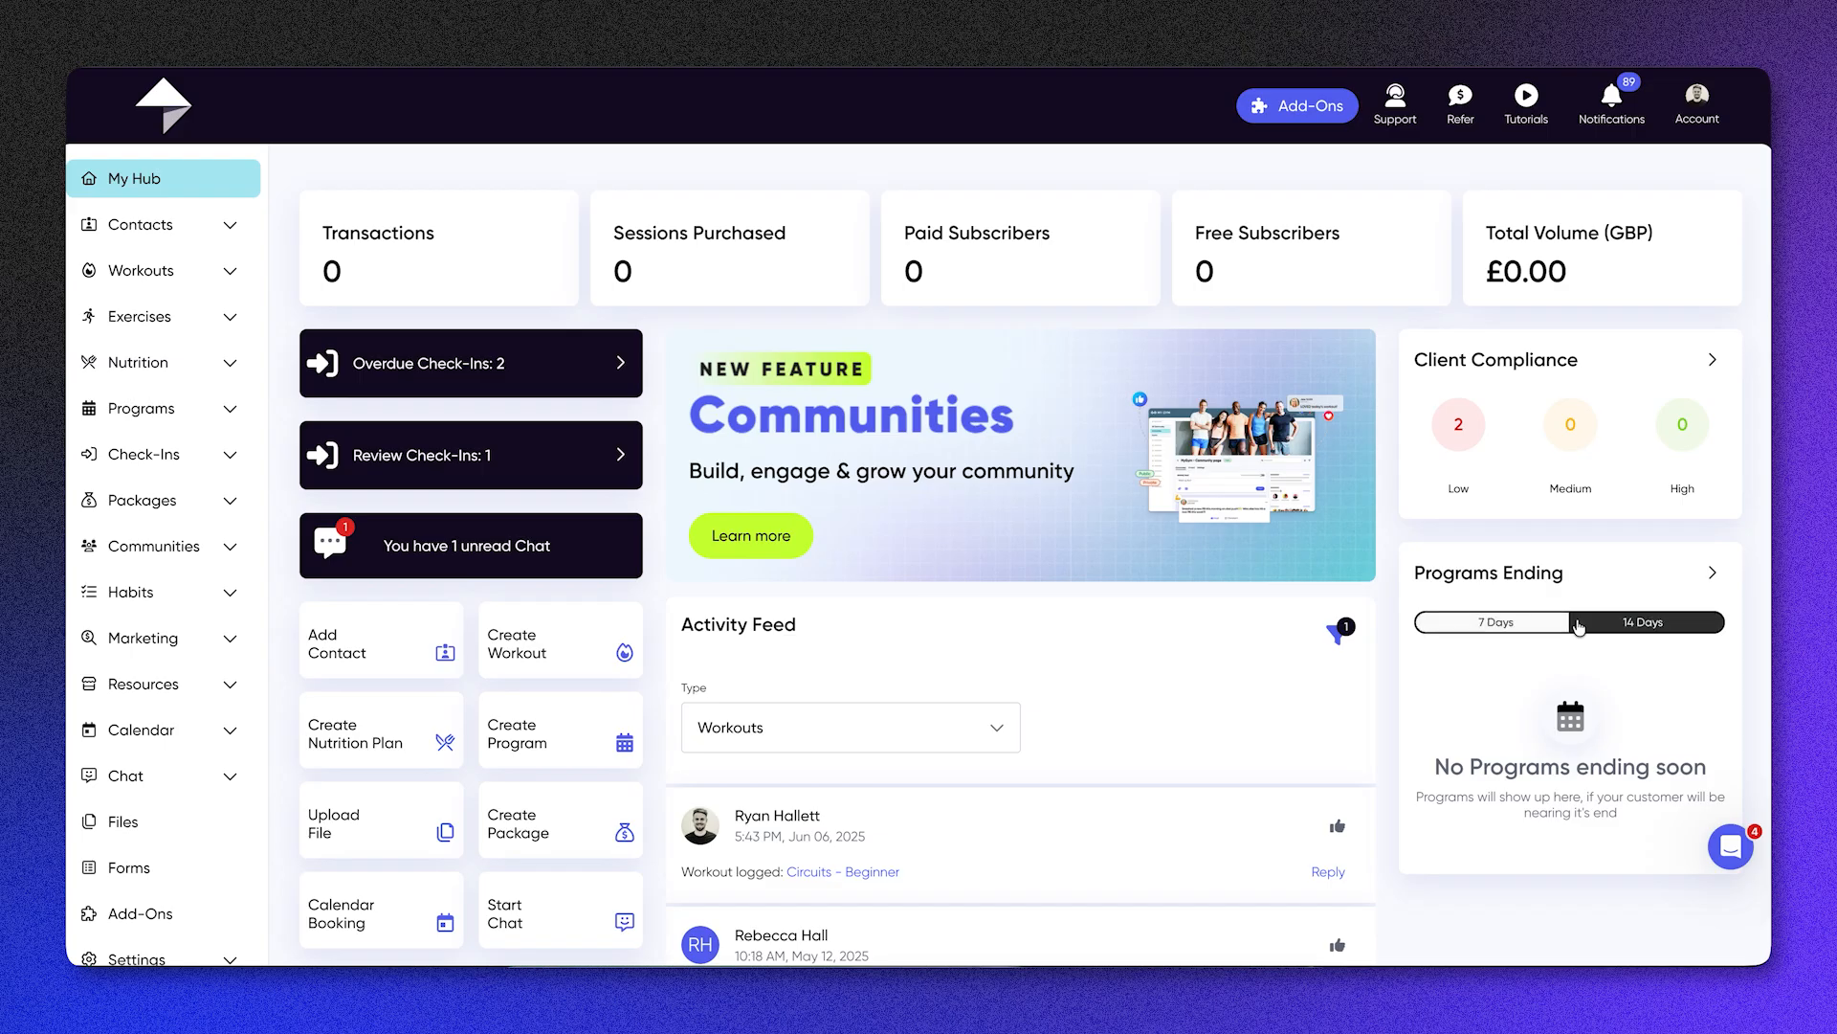
pyautogui.click(1543, 627)
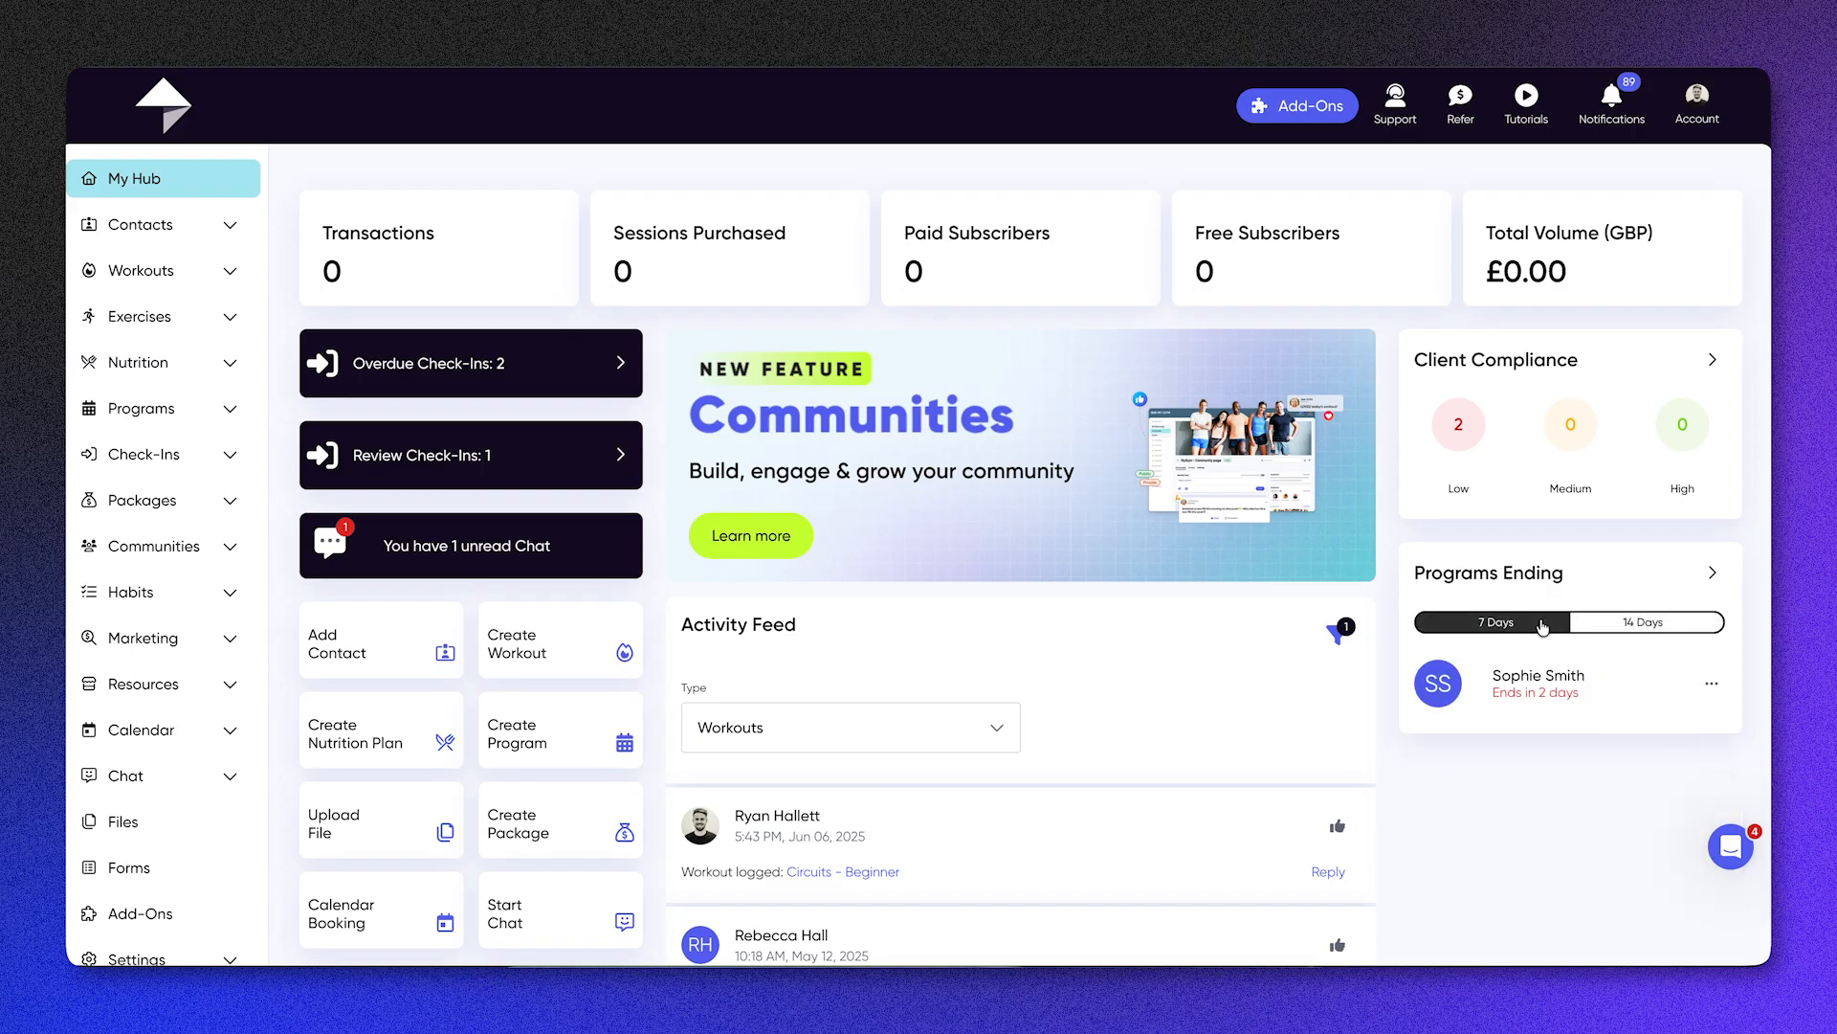
pyautogui.click(1712, 689)
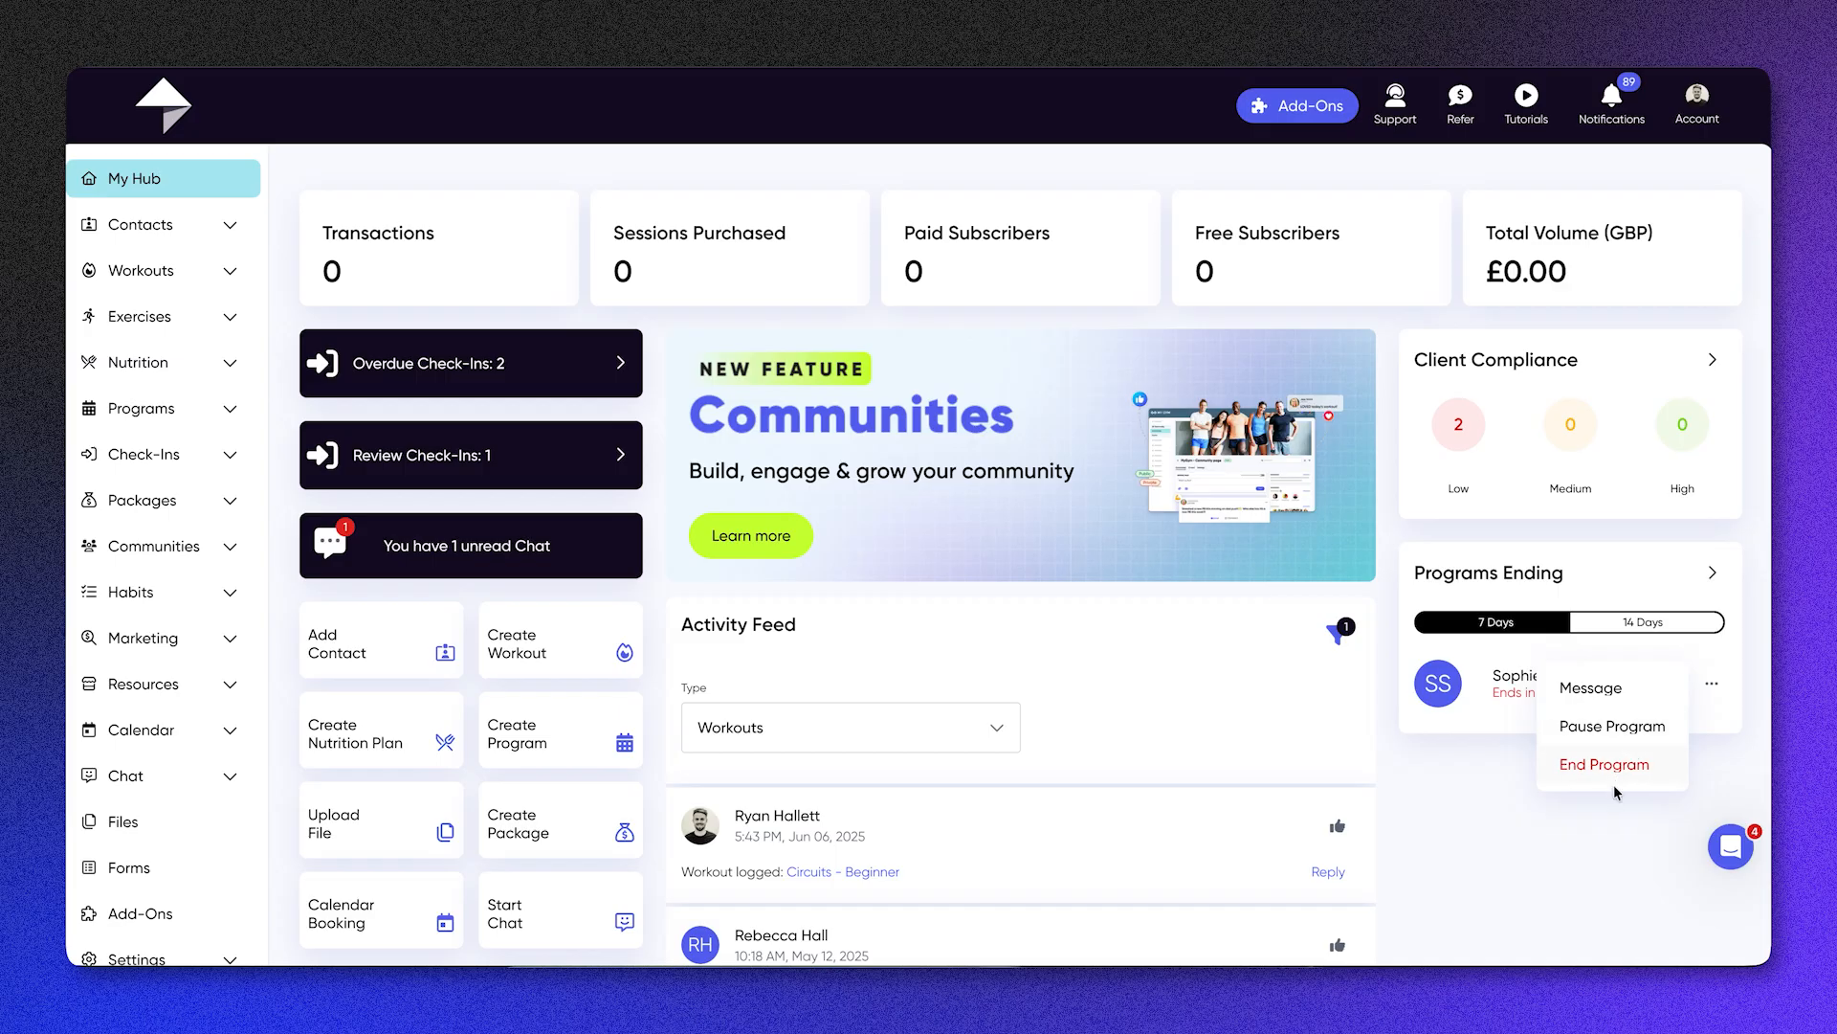
pyautogui.click(1596, 833)
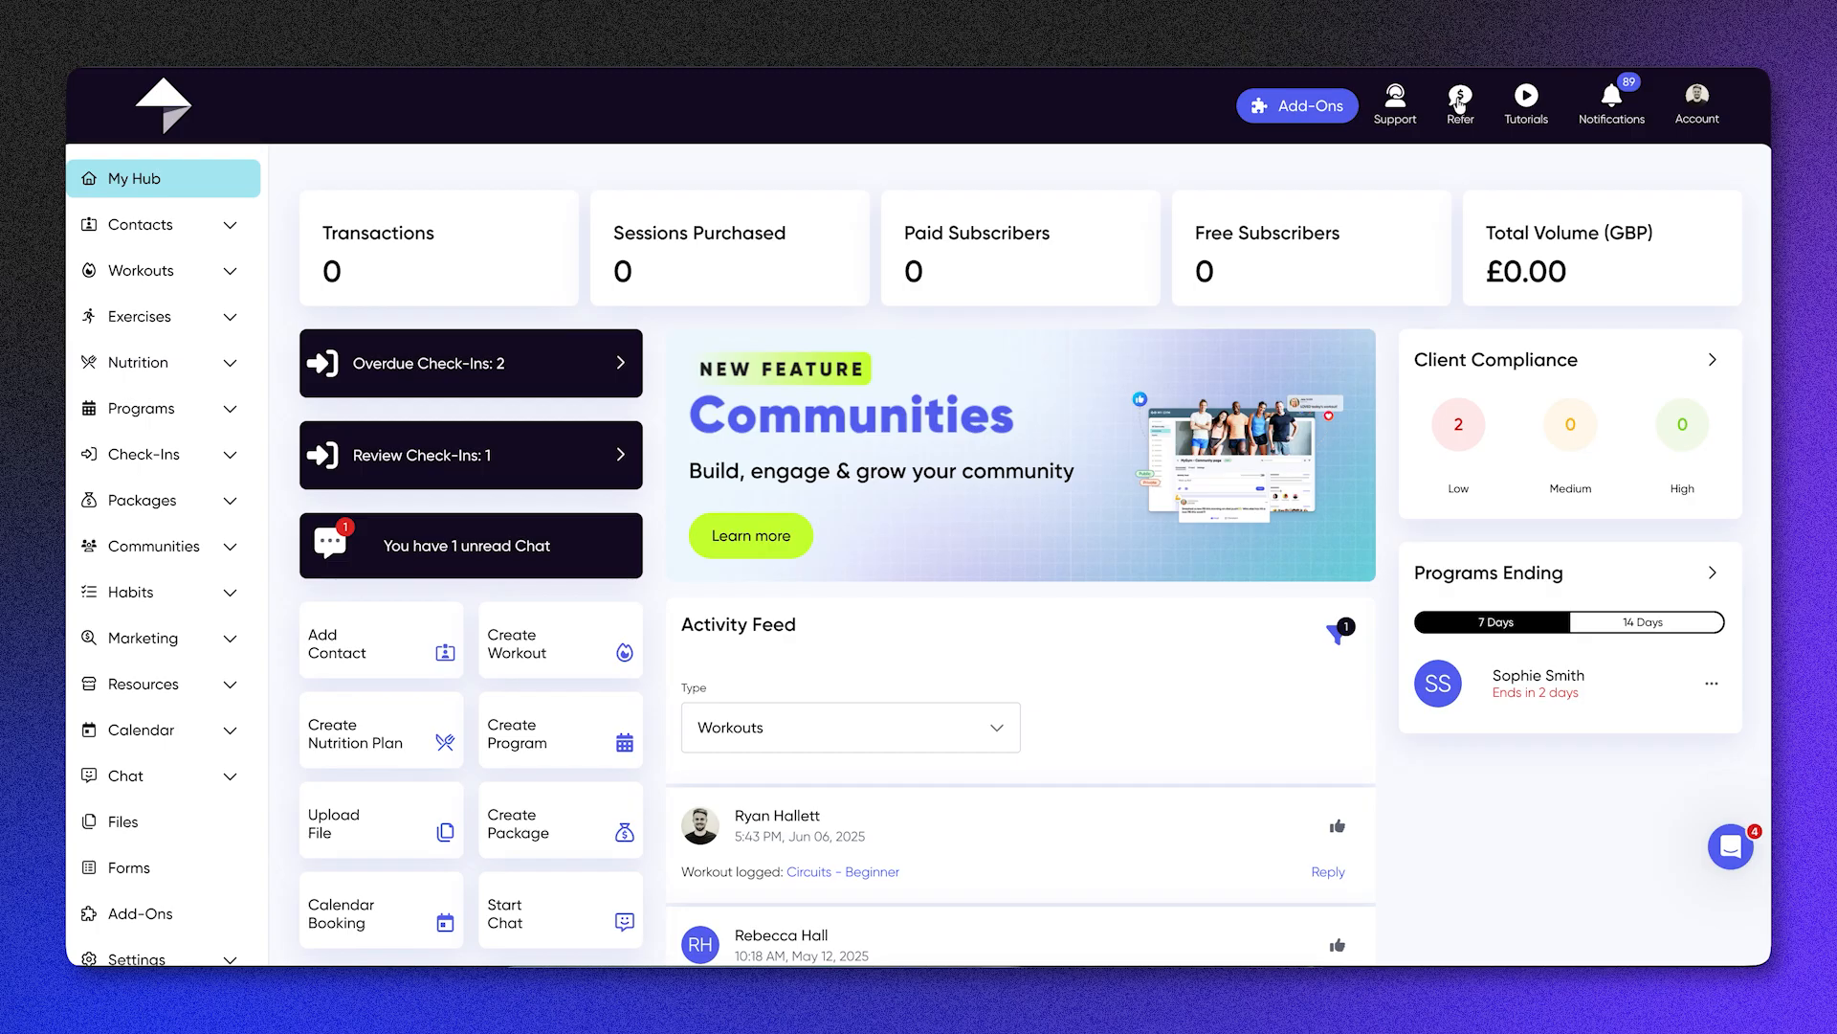
# Step: Look through the list of tutorial topics and the recent notifications
pyautogui.click(1526, 100)
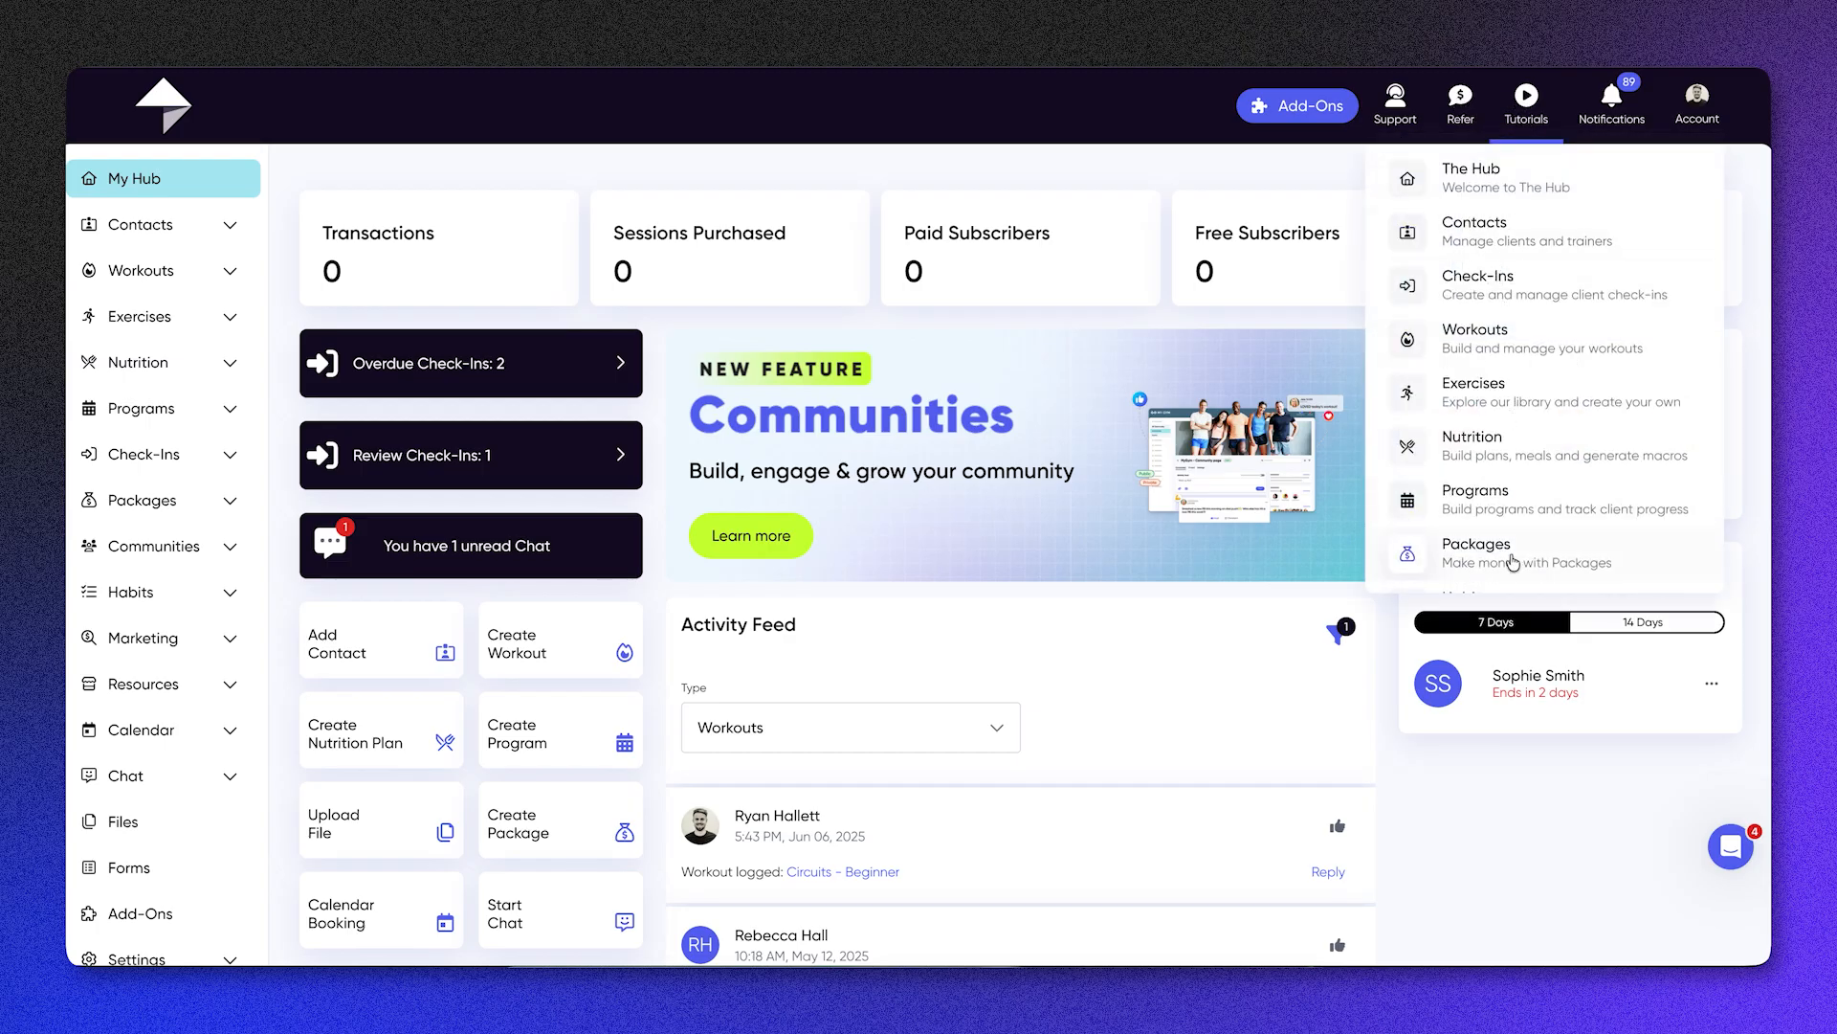
pyautogui.scroll(-3, 1512, 560)
pyautogui.scroll(3, 1511, 563)
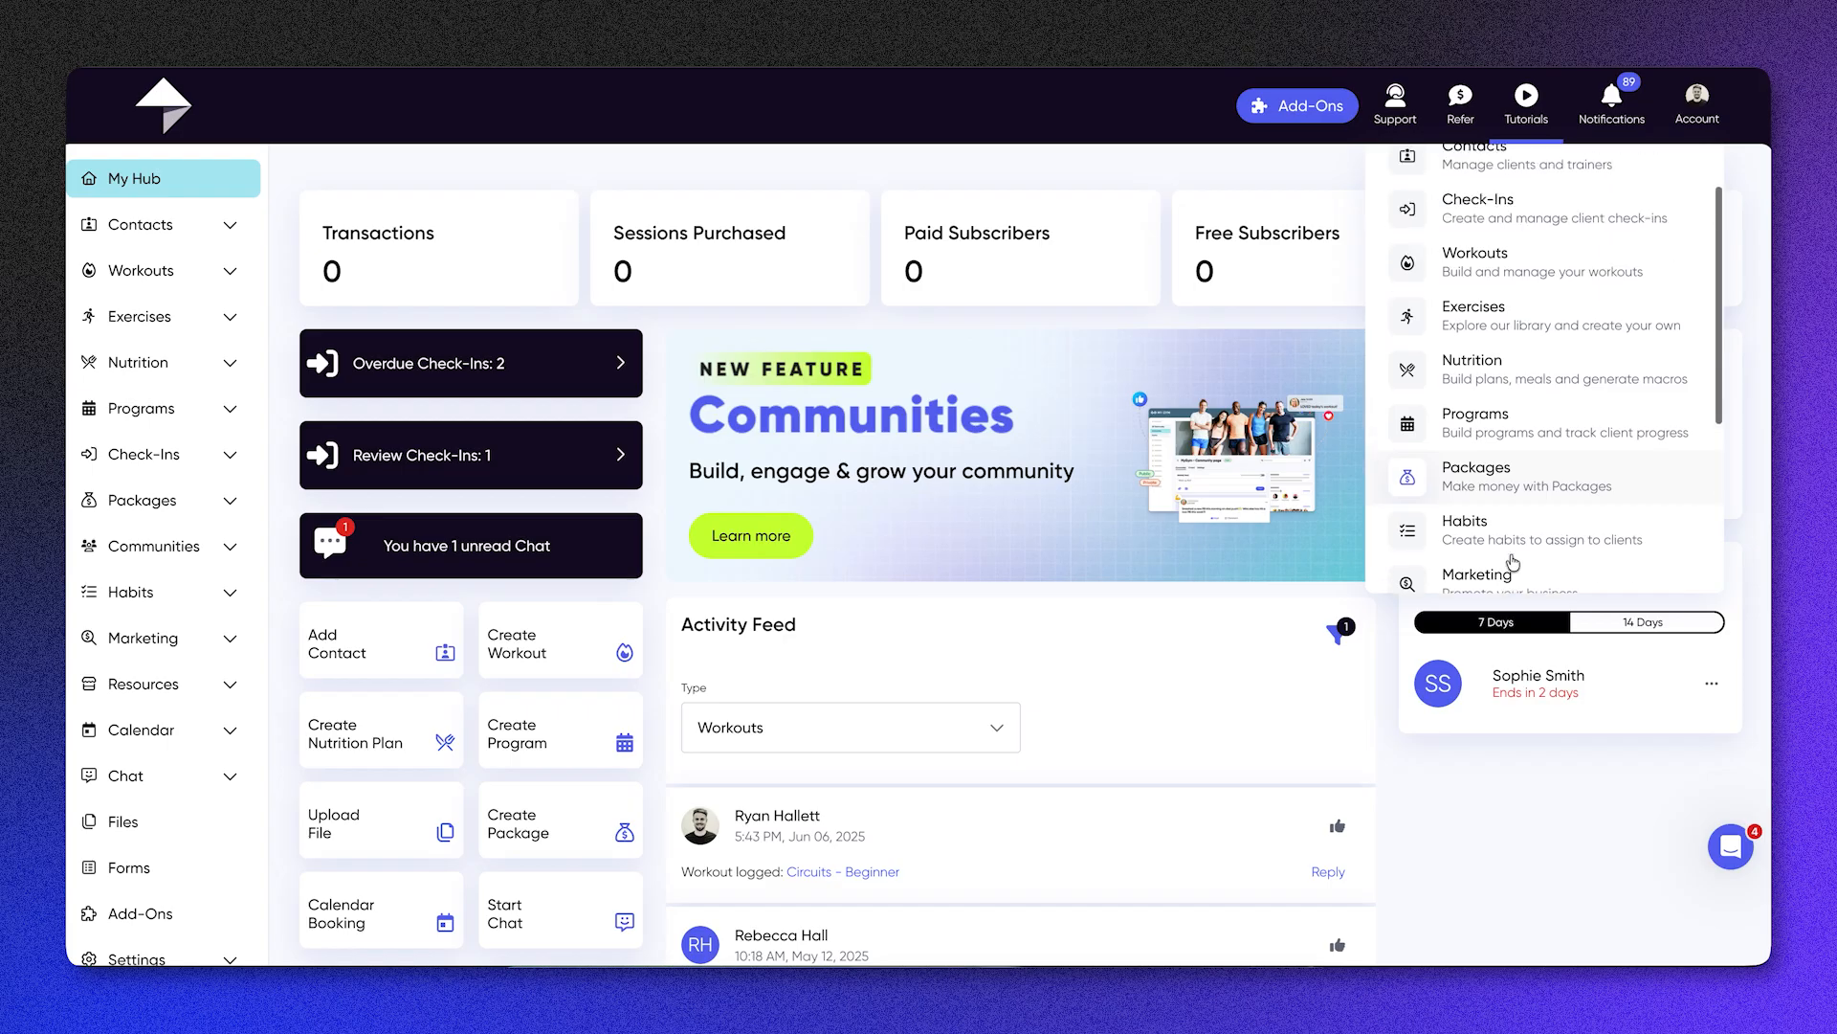
pyautogui.click(1470, 750)
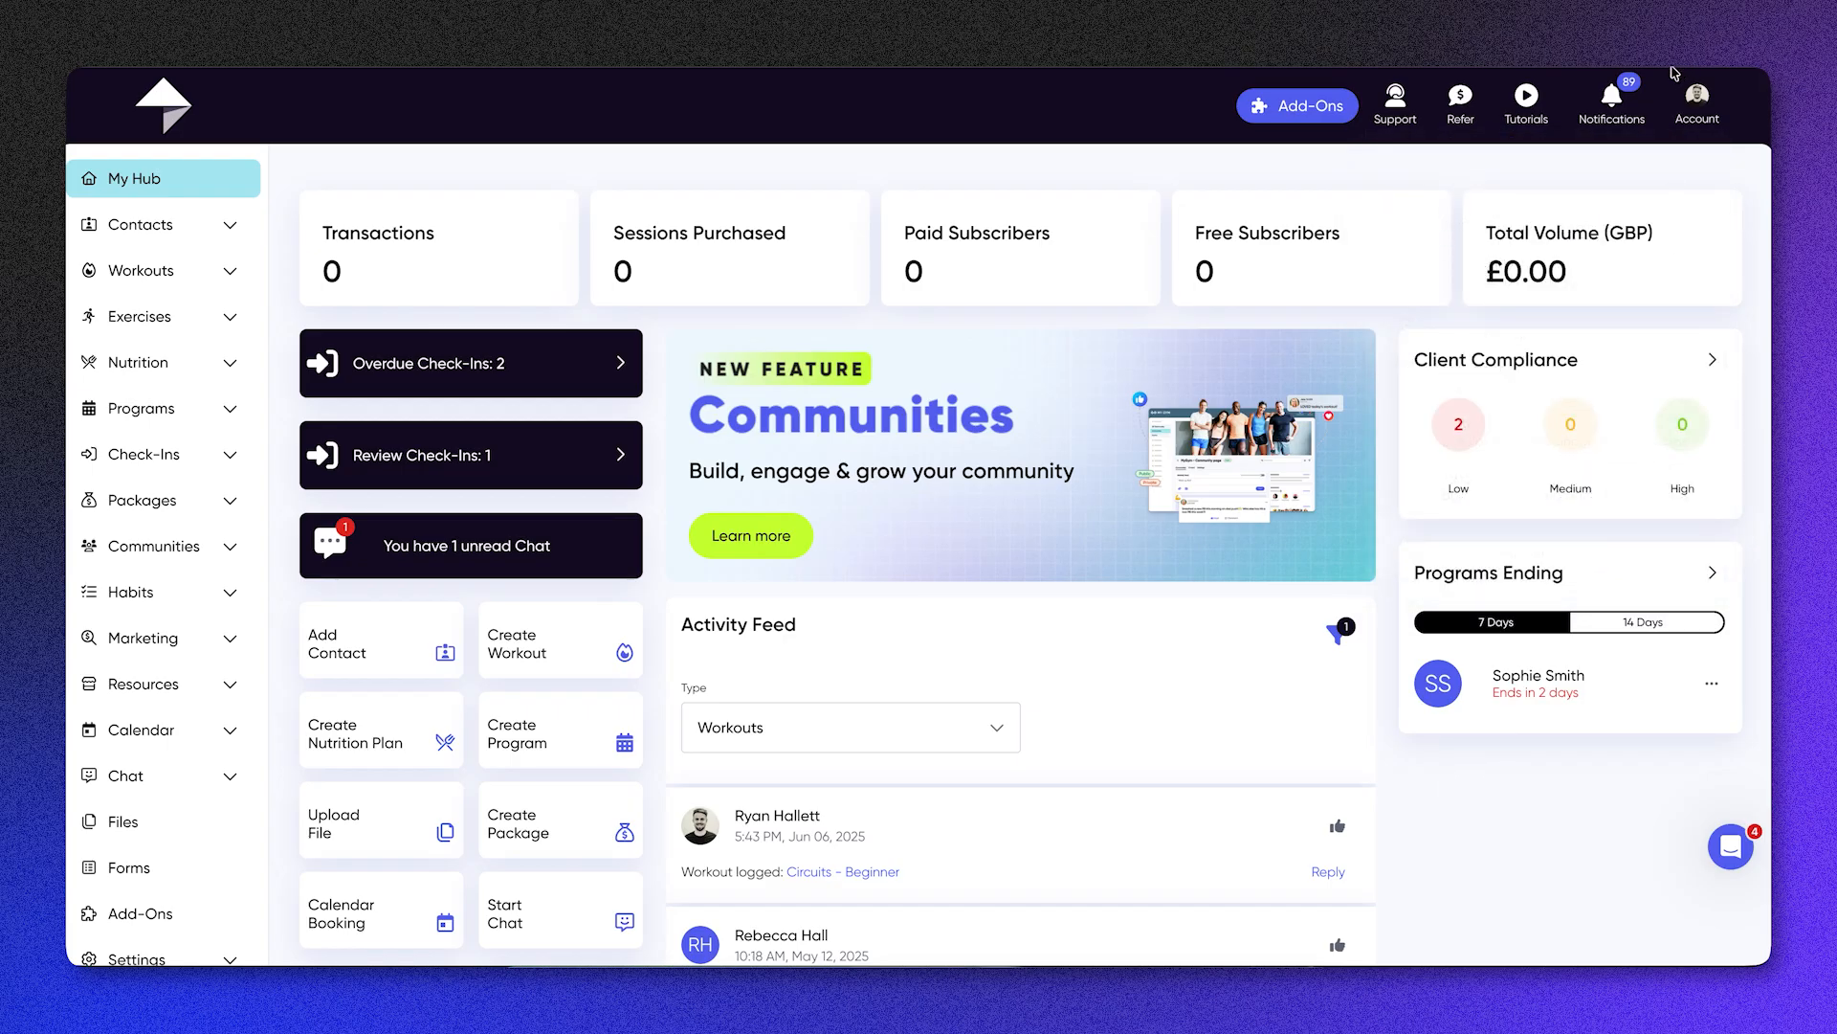
pyautogui.click(1611, 104)
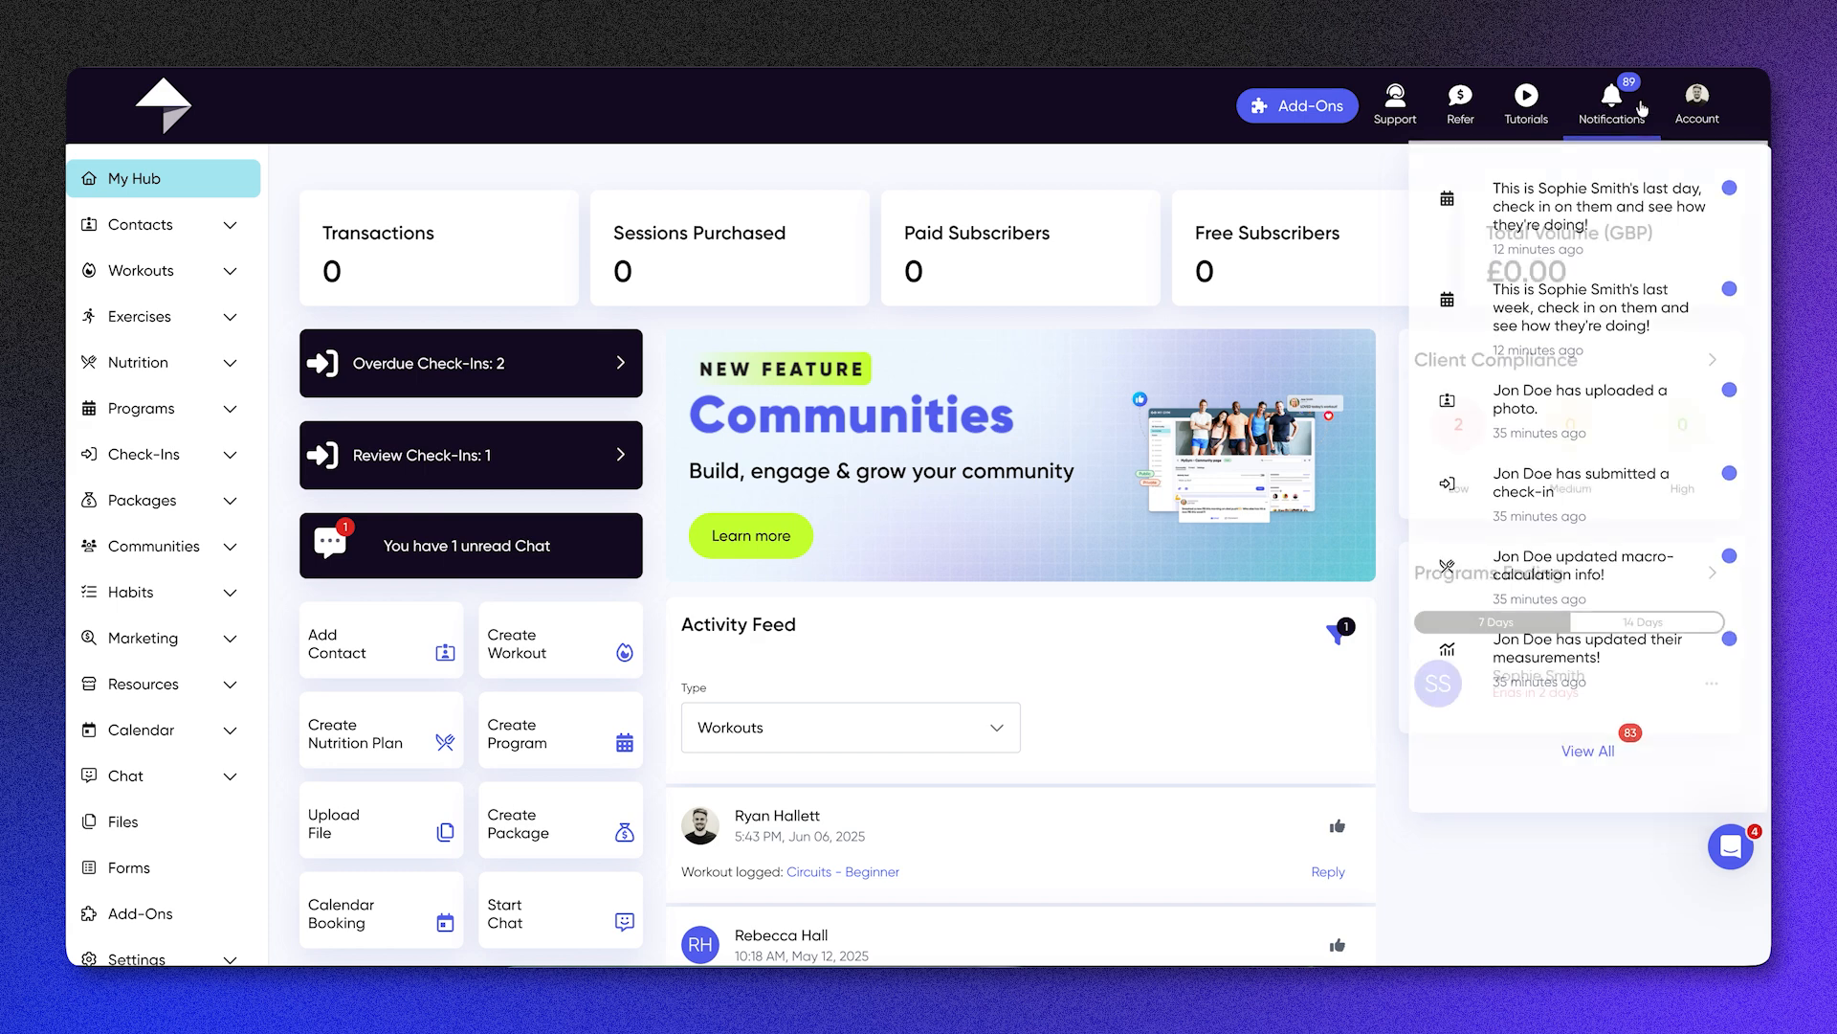
pyautogui.click(1713, 106)
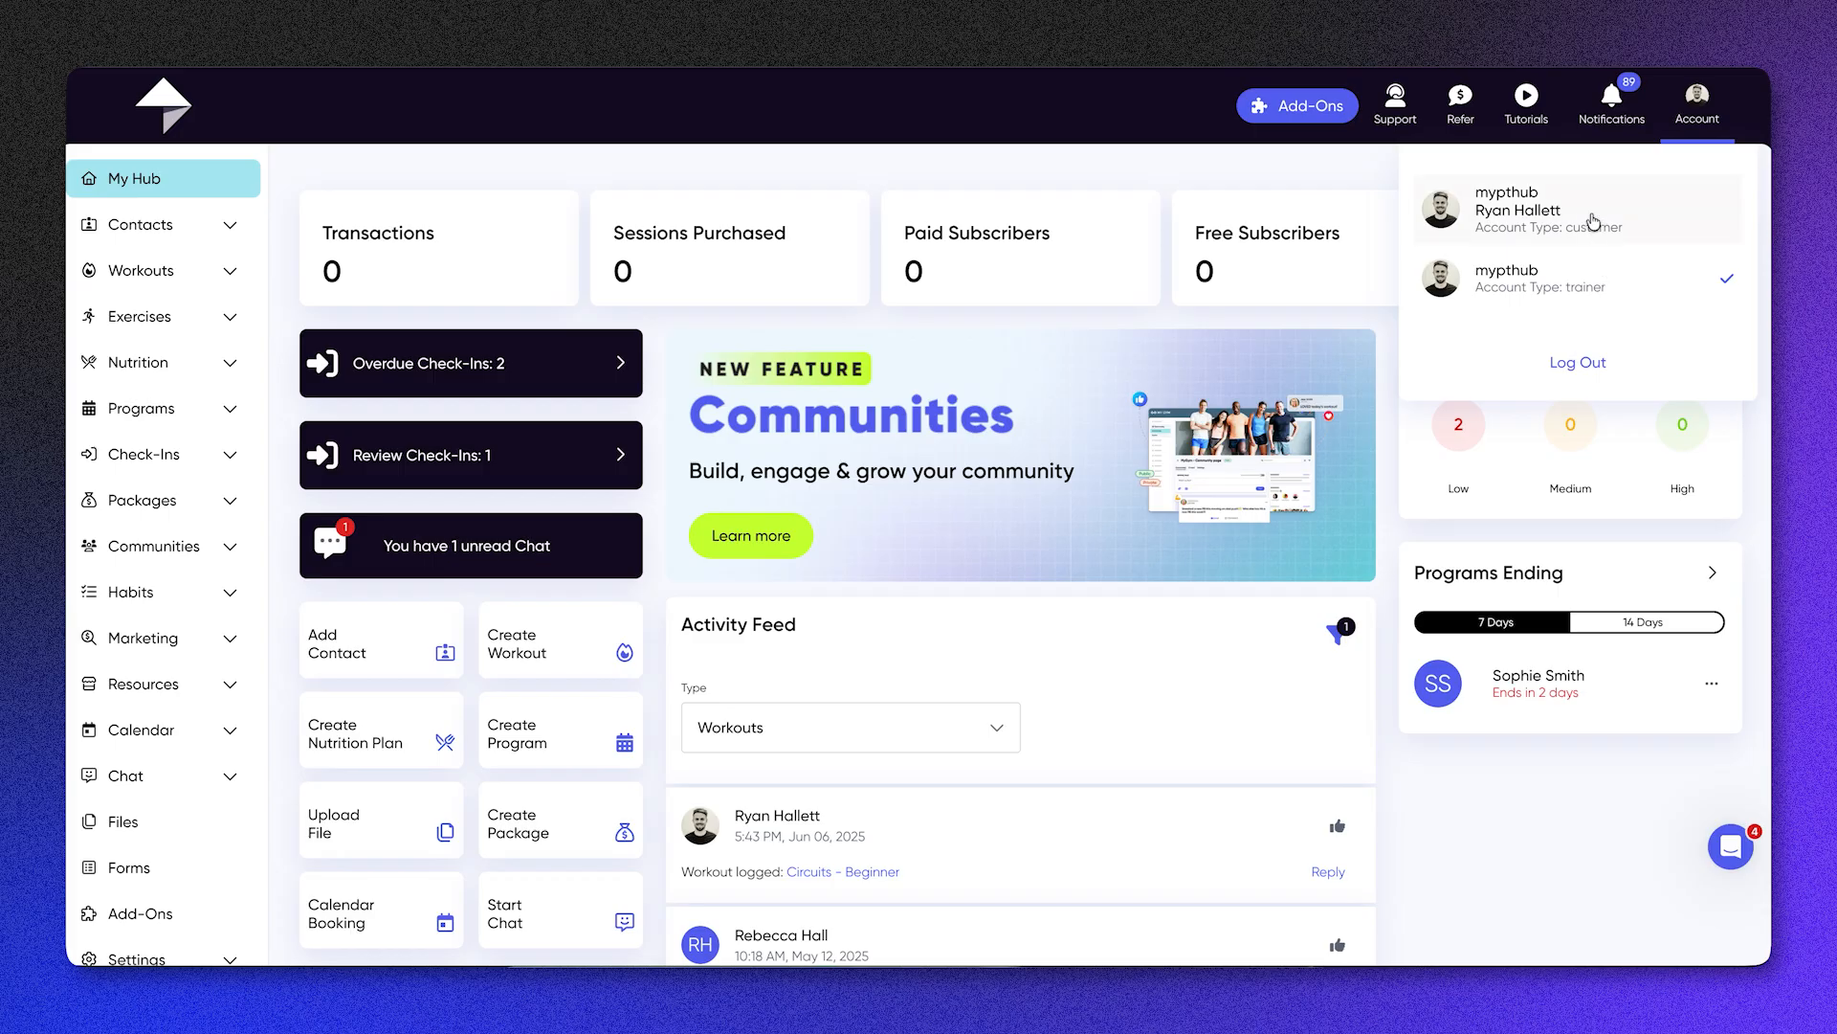
# Step: Open the contacts list and view the account options on the second client's card
pyautogui.click(232, 230)
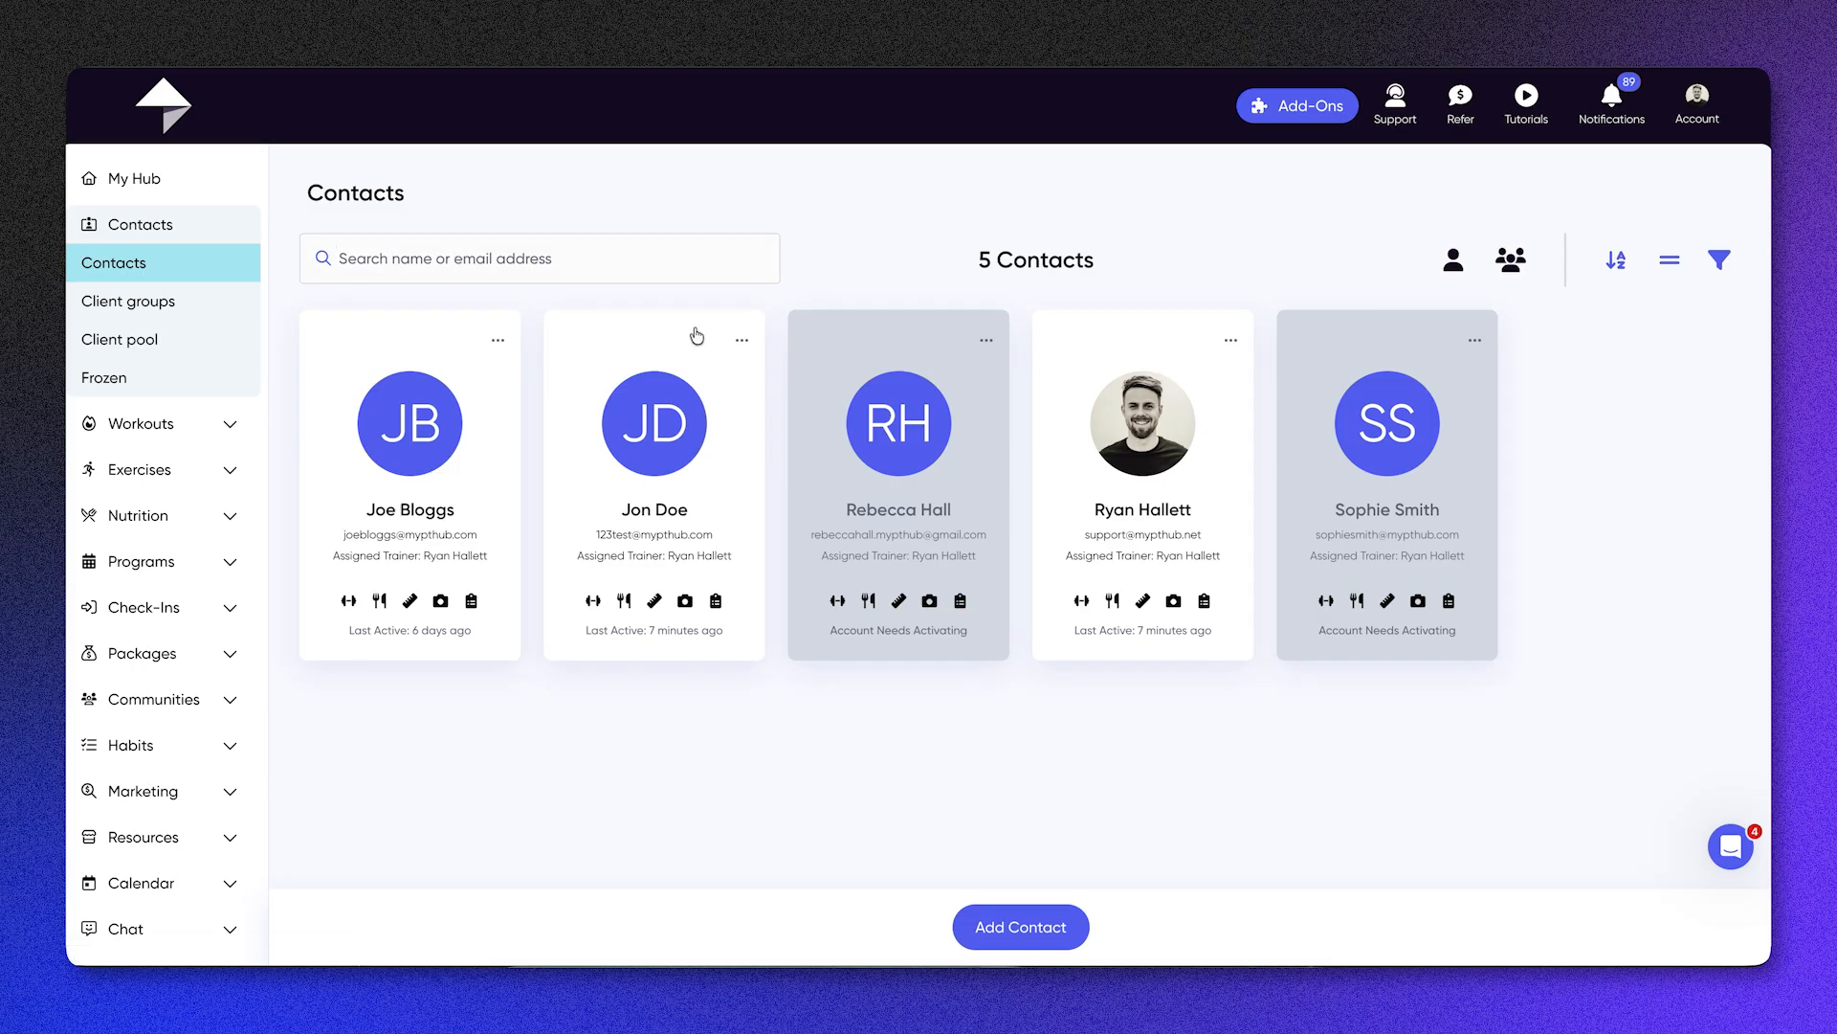
pyautogui.click(743, 342)
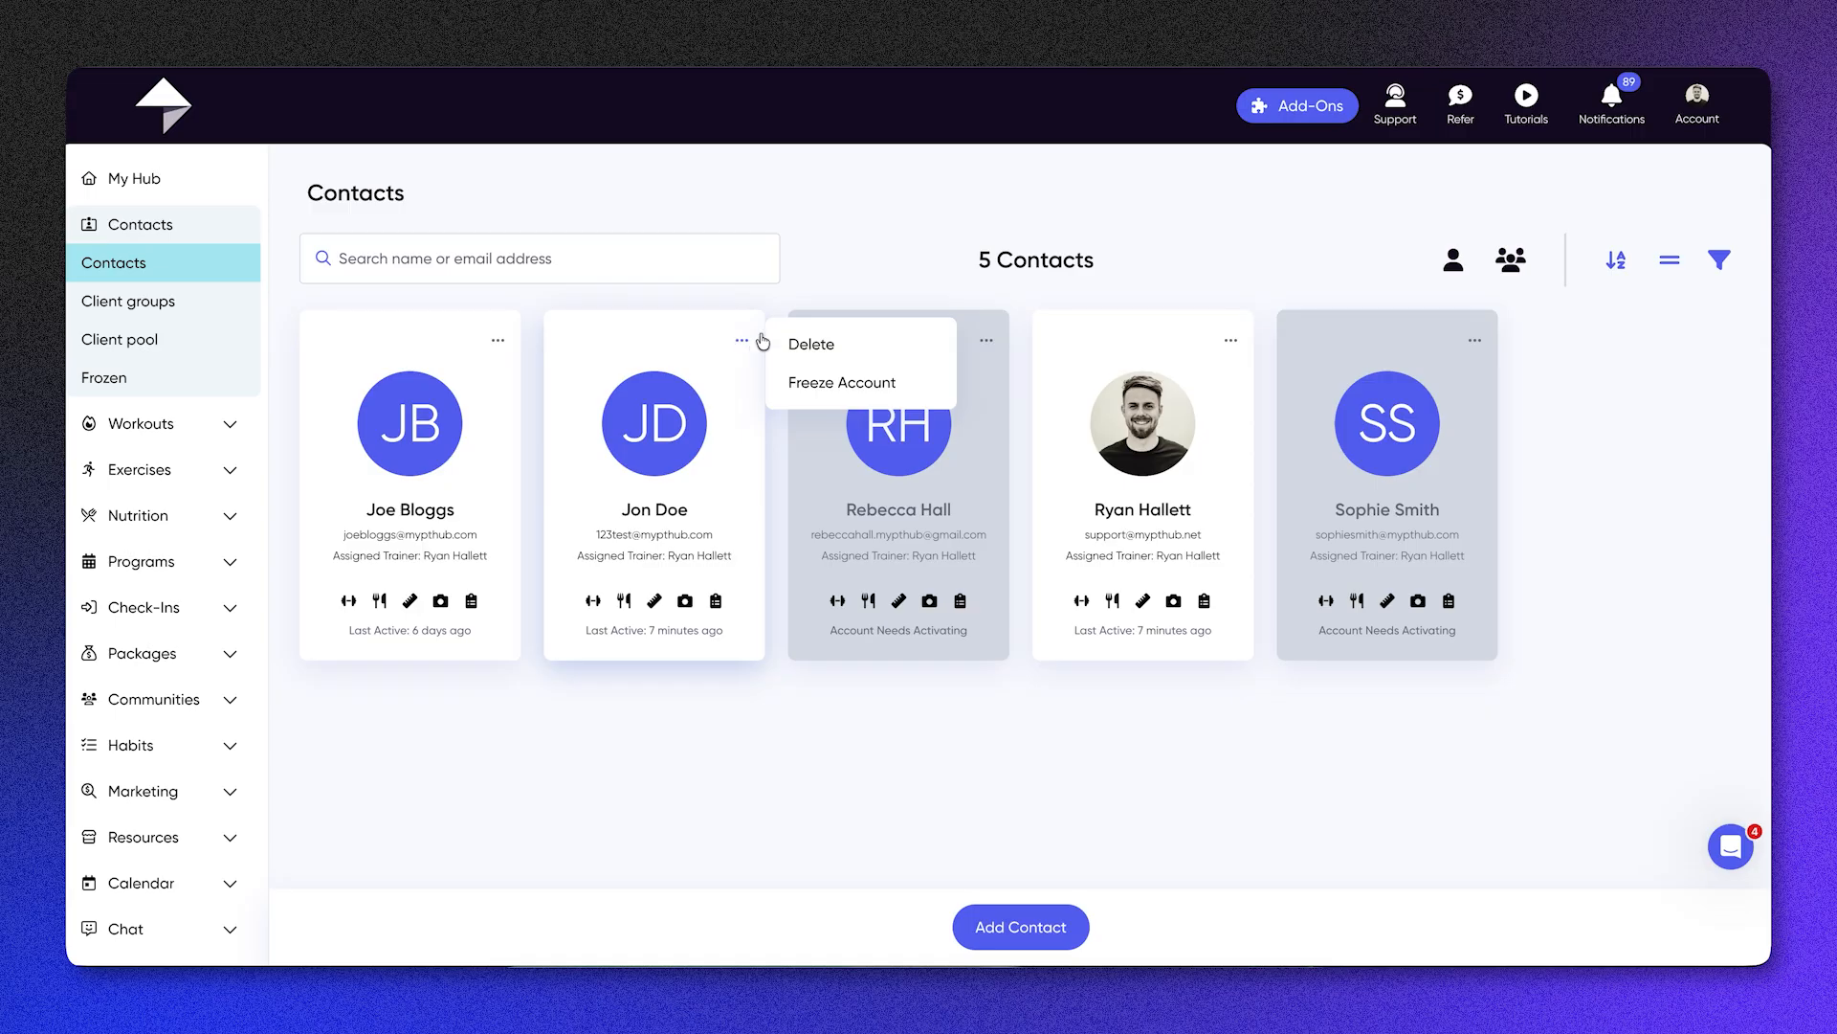
pyautogui.click(1255, 240)
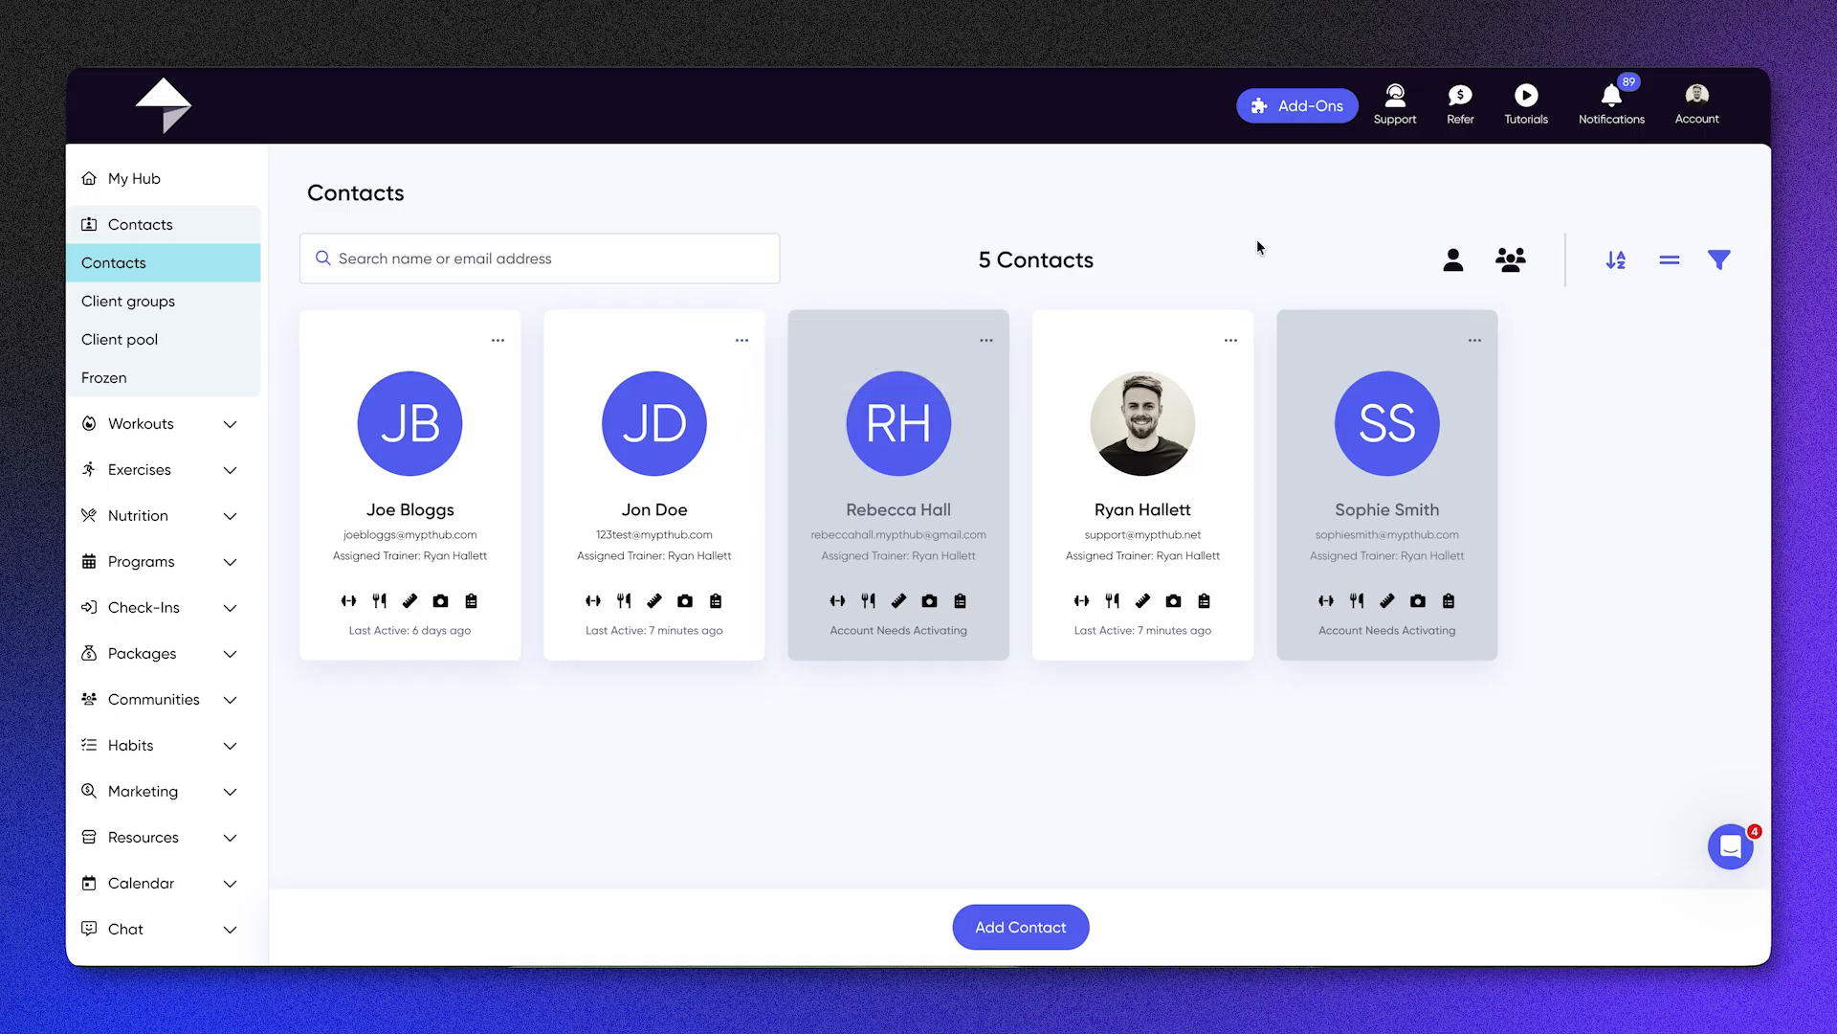
# Step: Switch the contacts list to trainers and back to clients, and check the available trainer filter
pyautogui.click(1455, 261)
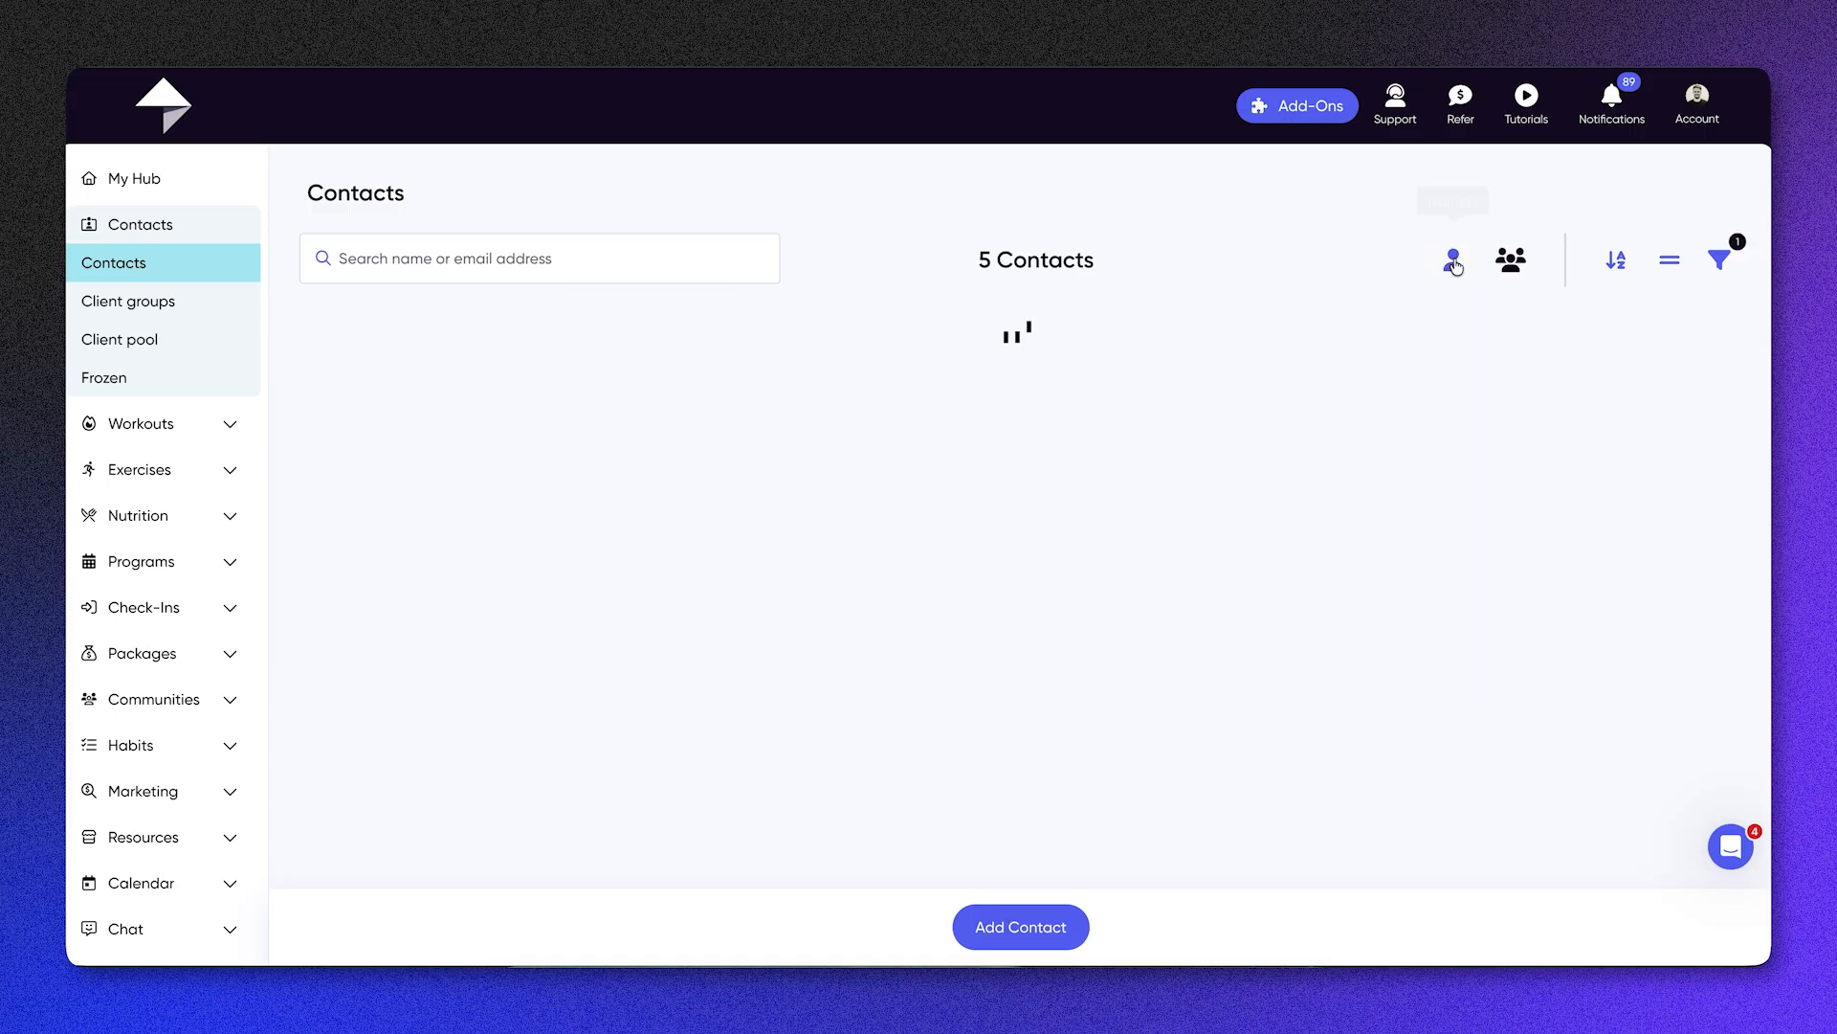
pyautogui.click(1518, 264)
pyautogui.click(1522, 265)
pyautogui.click(1720, 262)
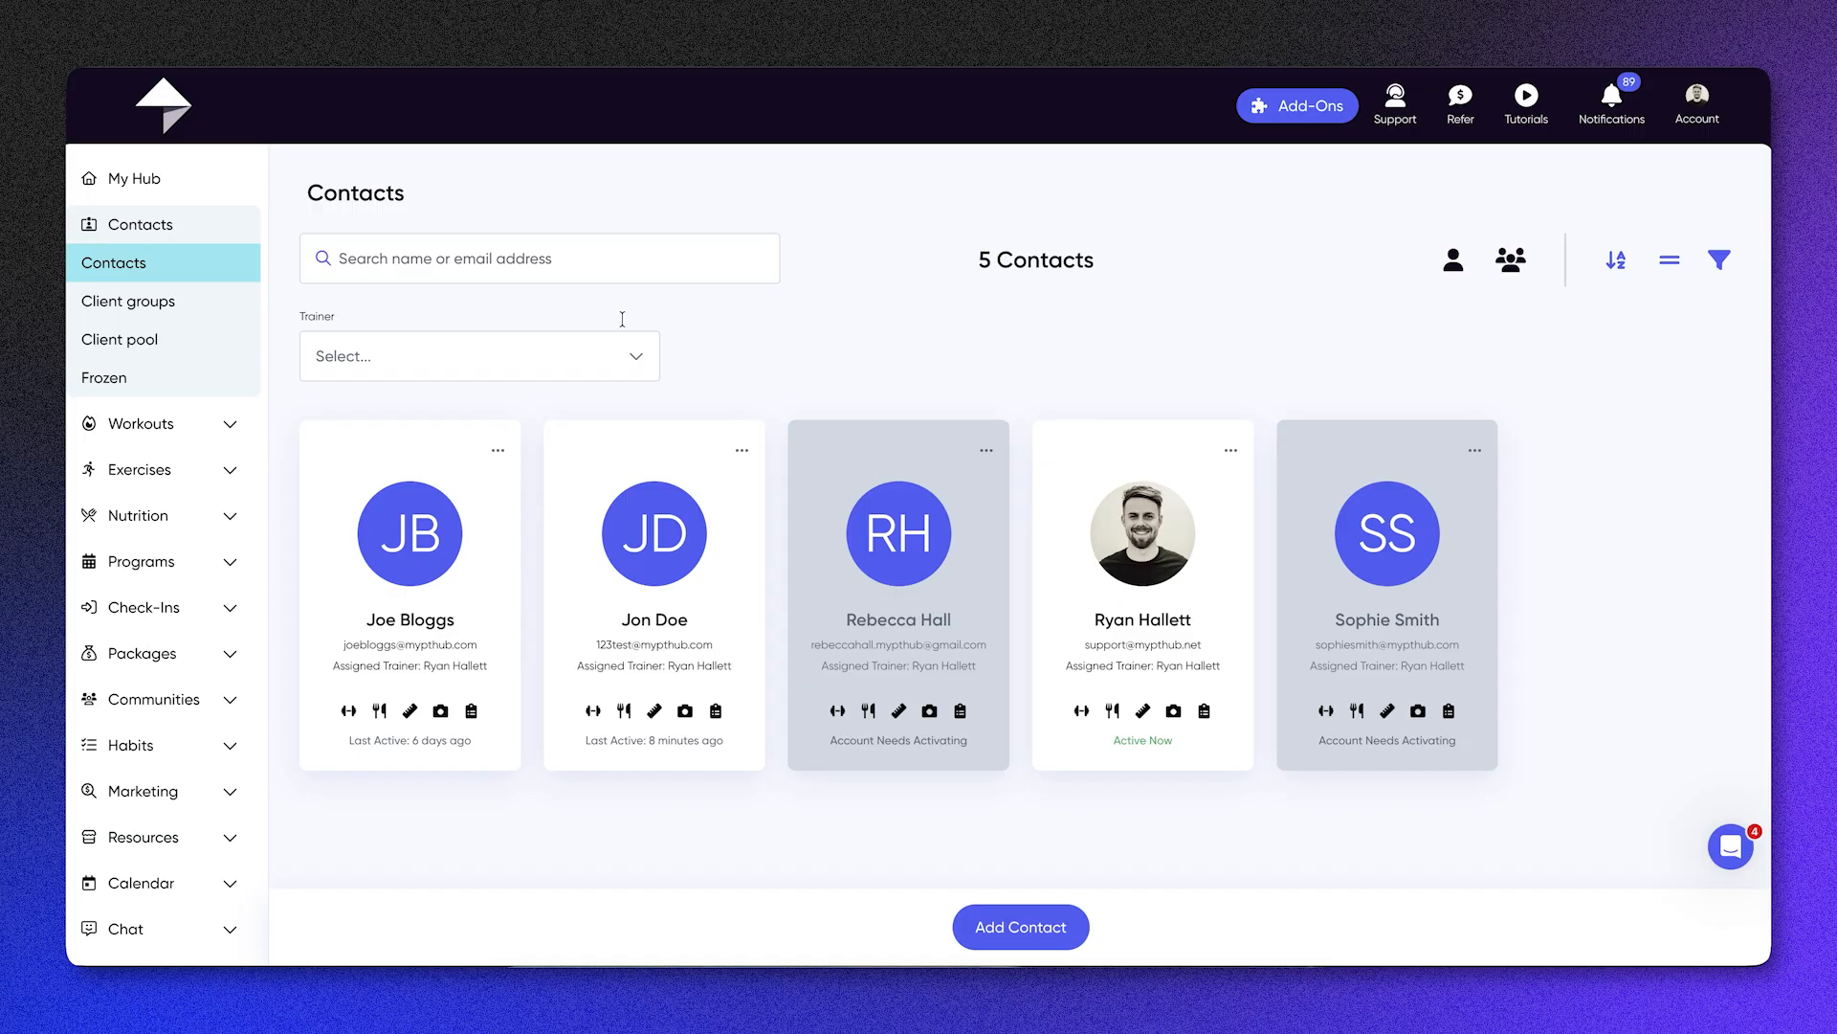
pyautogui.click(1724, 265)
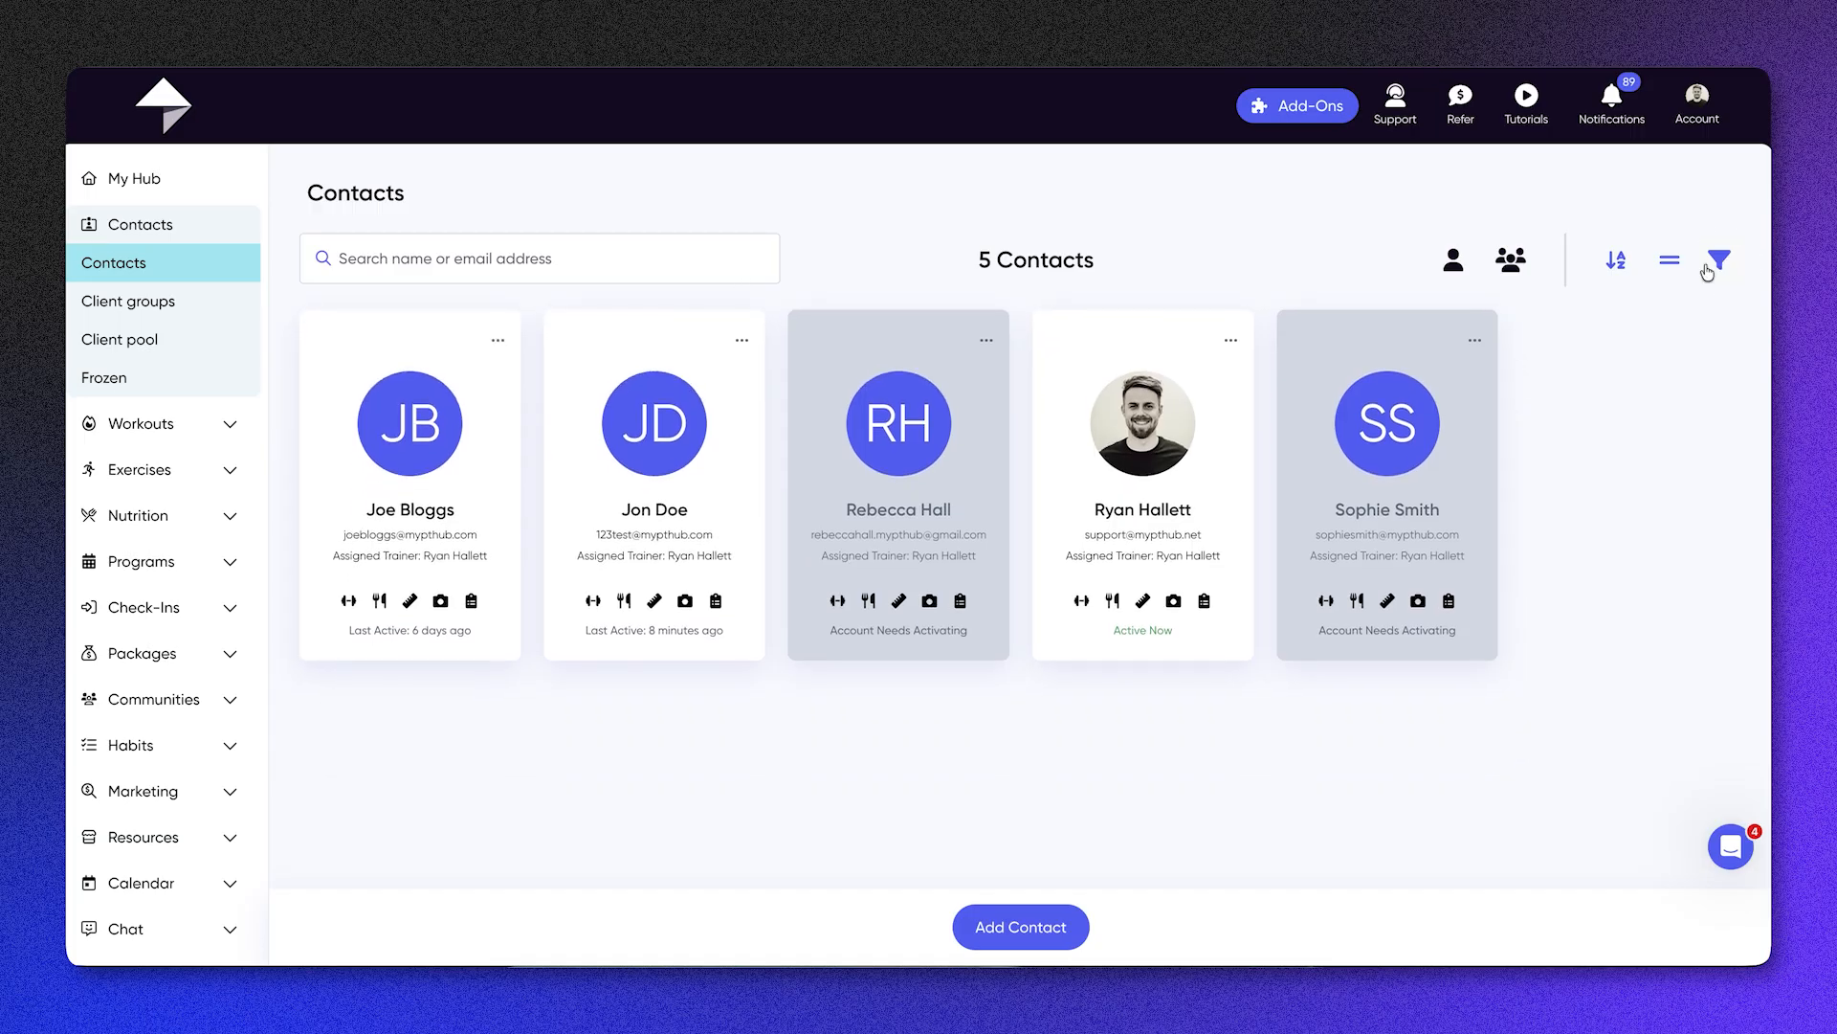
# Step: Open the profile of the client with a photo and view the type filter choices for their activity feed
pyautogui.click(1128, 435)
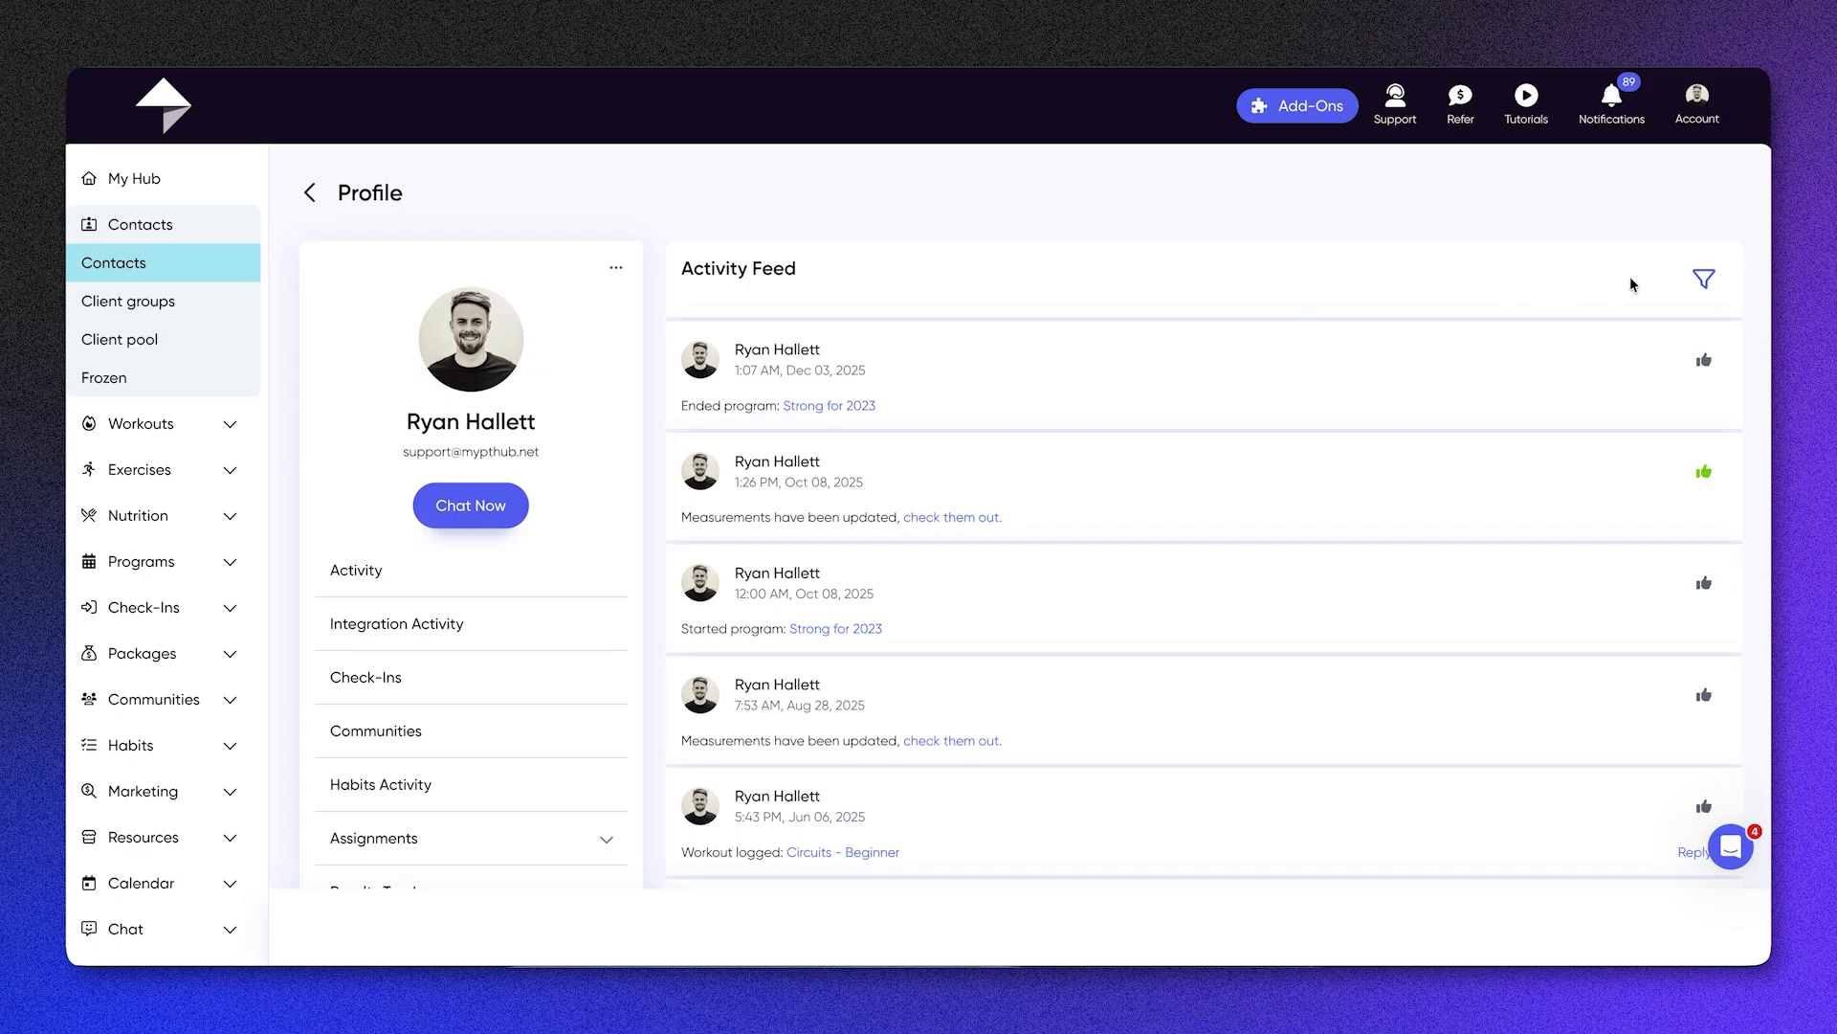
pyautogui.click(1703, 279)
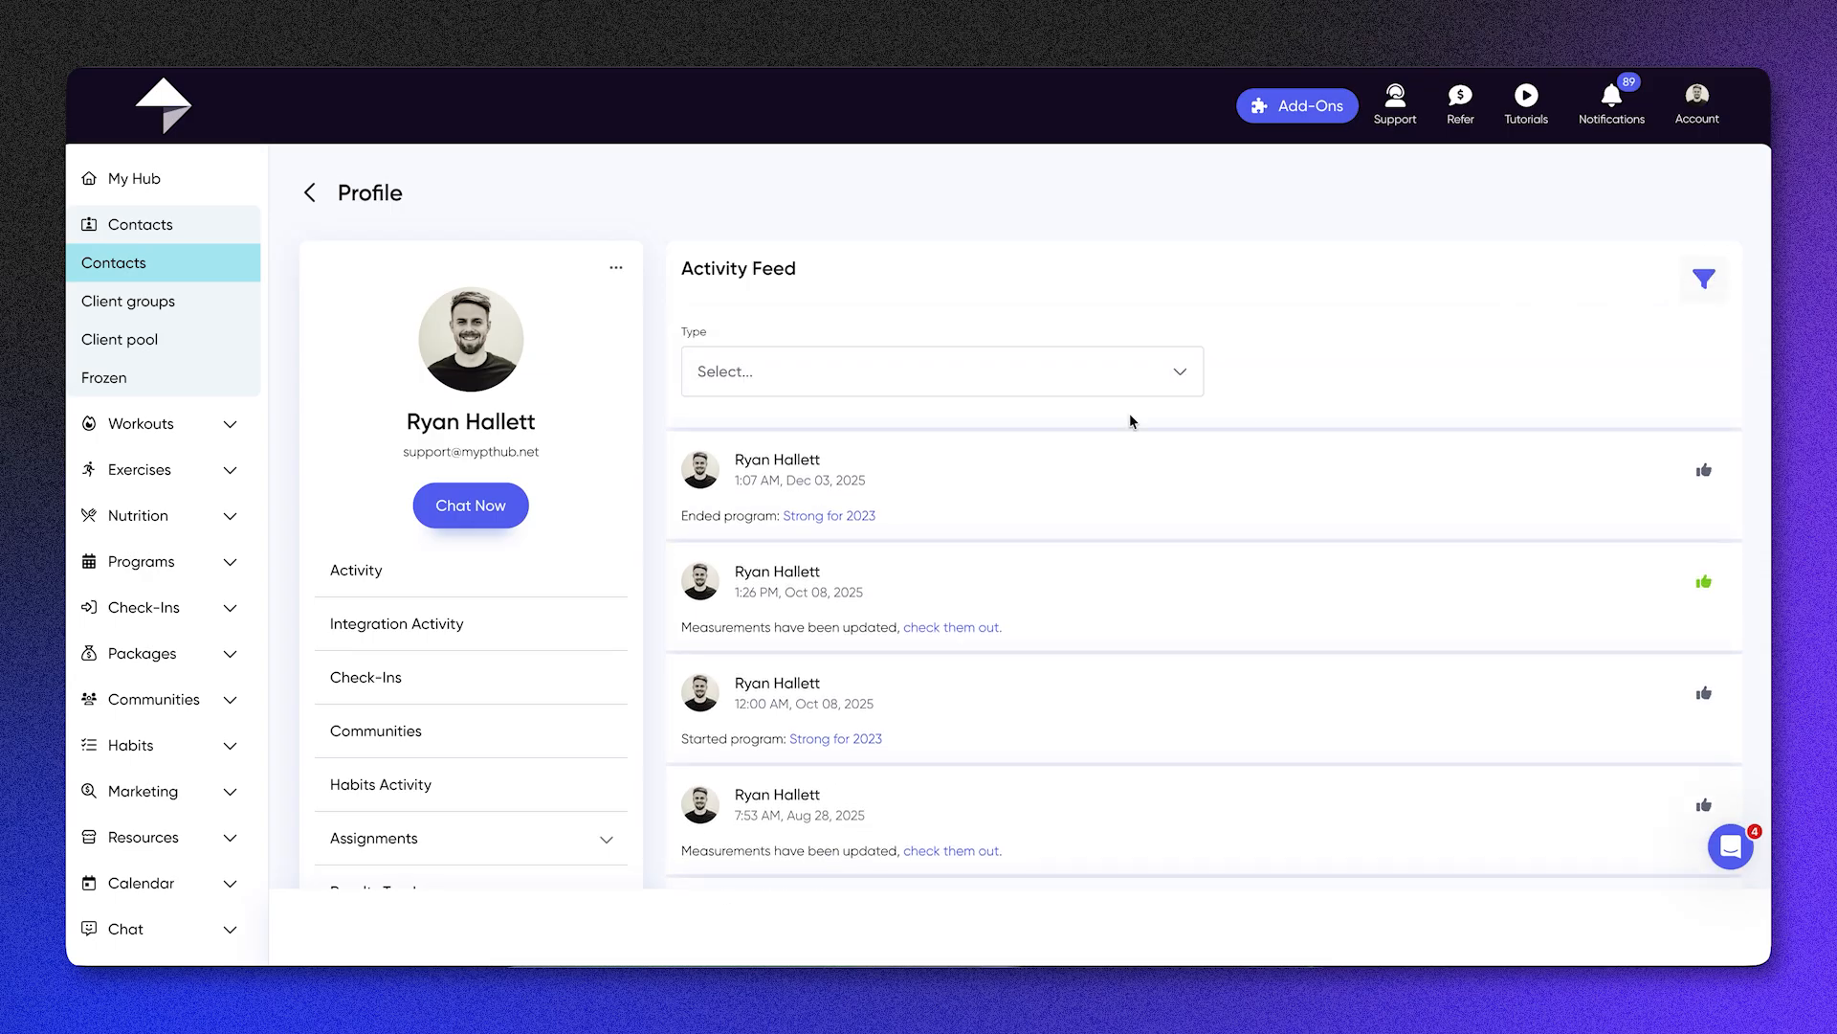
pyautogui.click(980, 372)
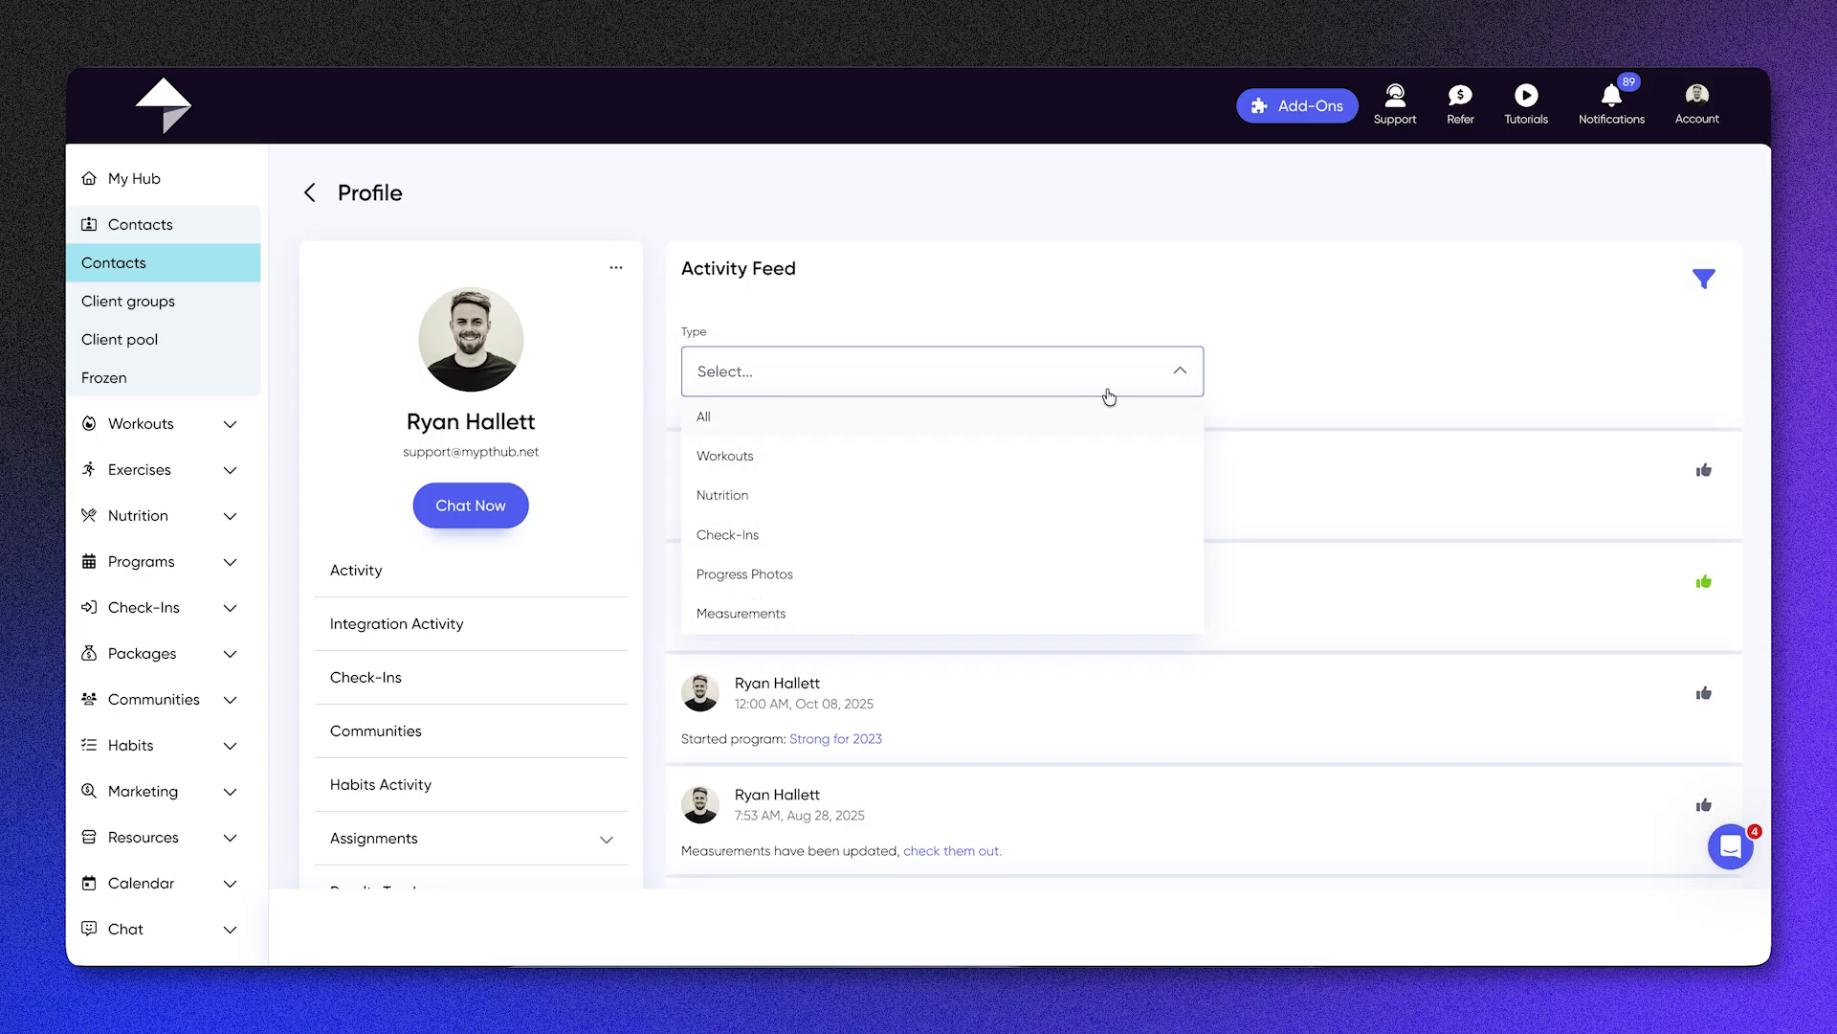
pyautogui.click(1180, 368)
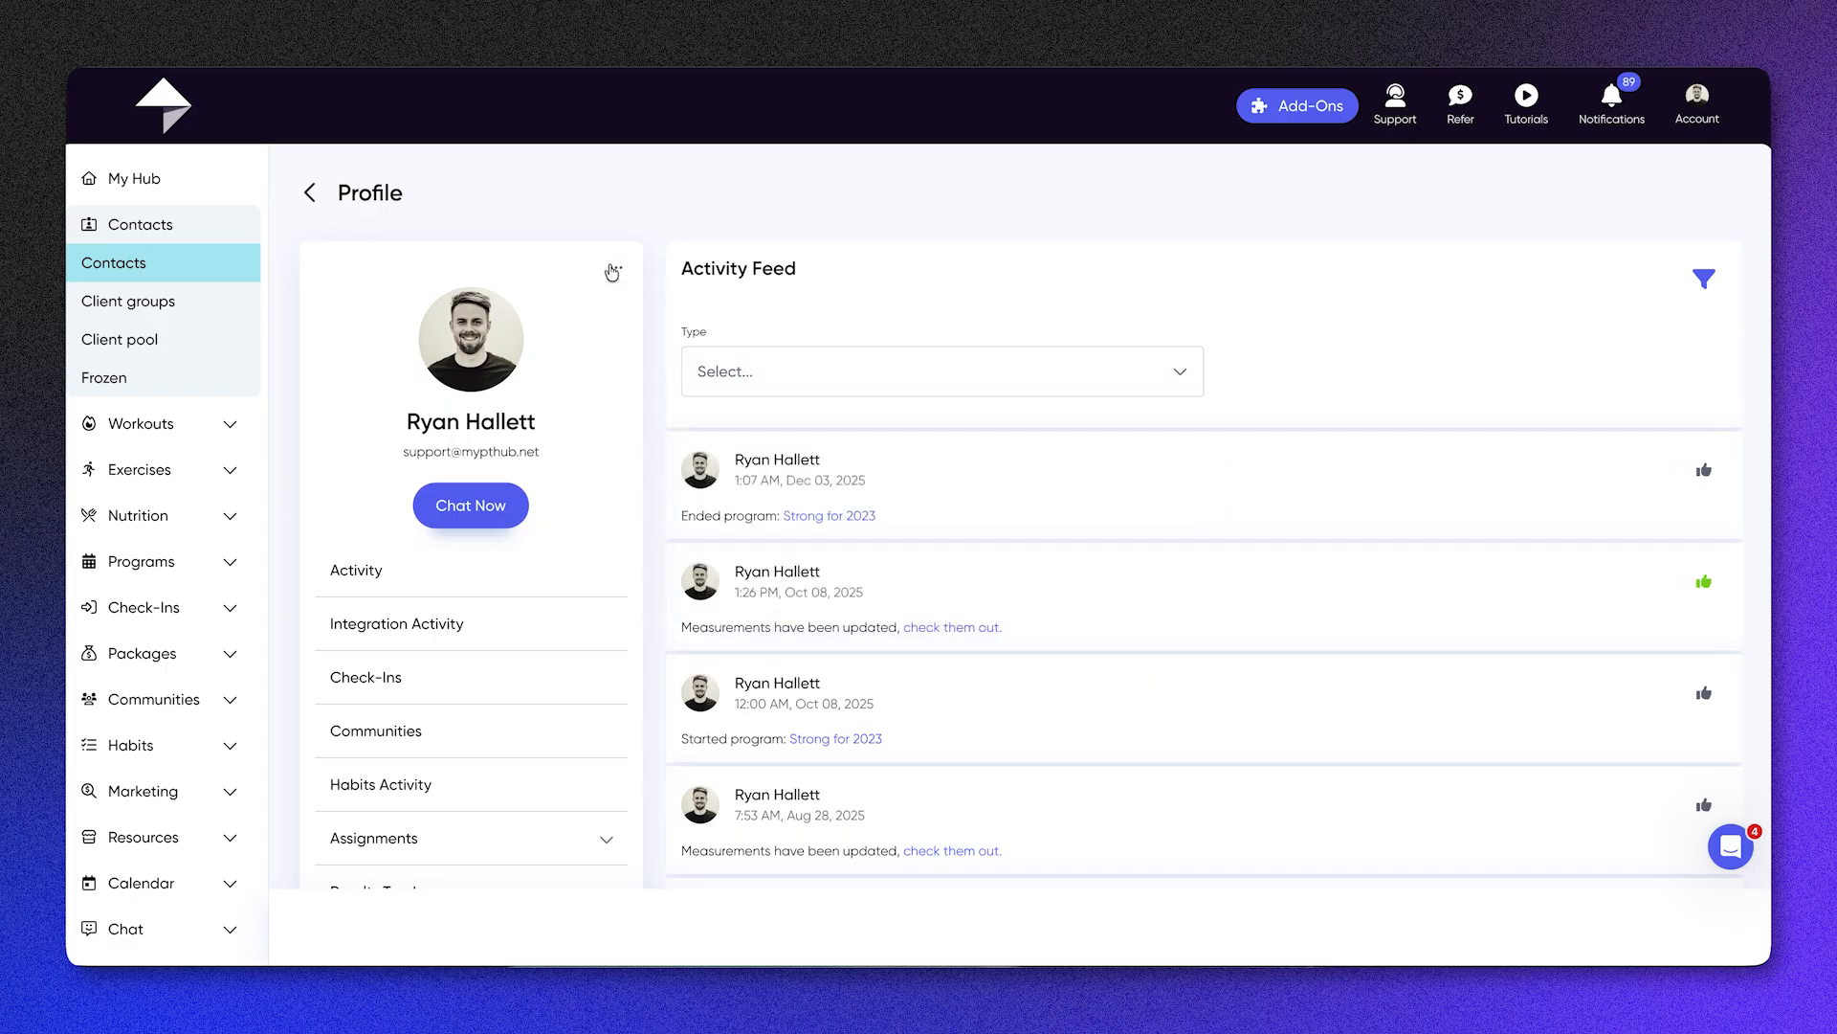
# Step: View the client's account management options and look through all sections listed in the profile
pyautogui.click(616, 269)
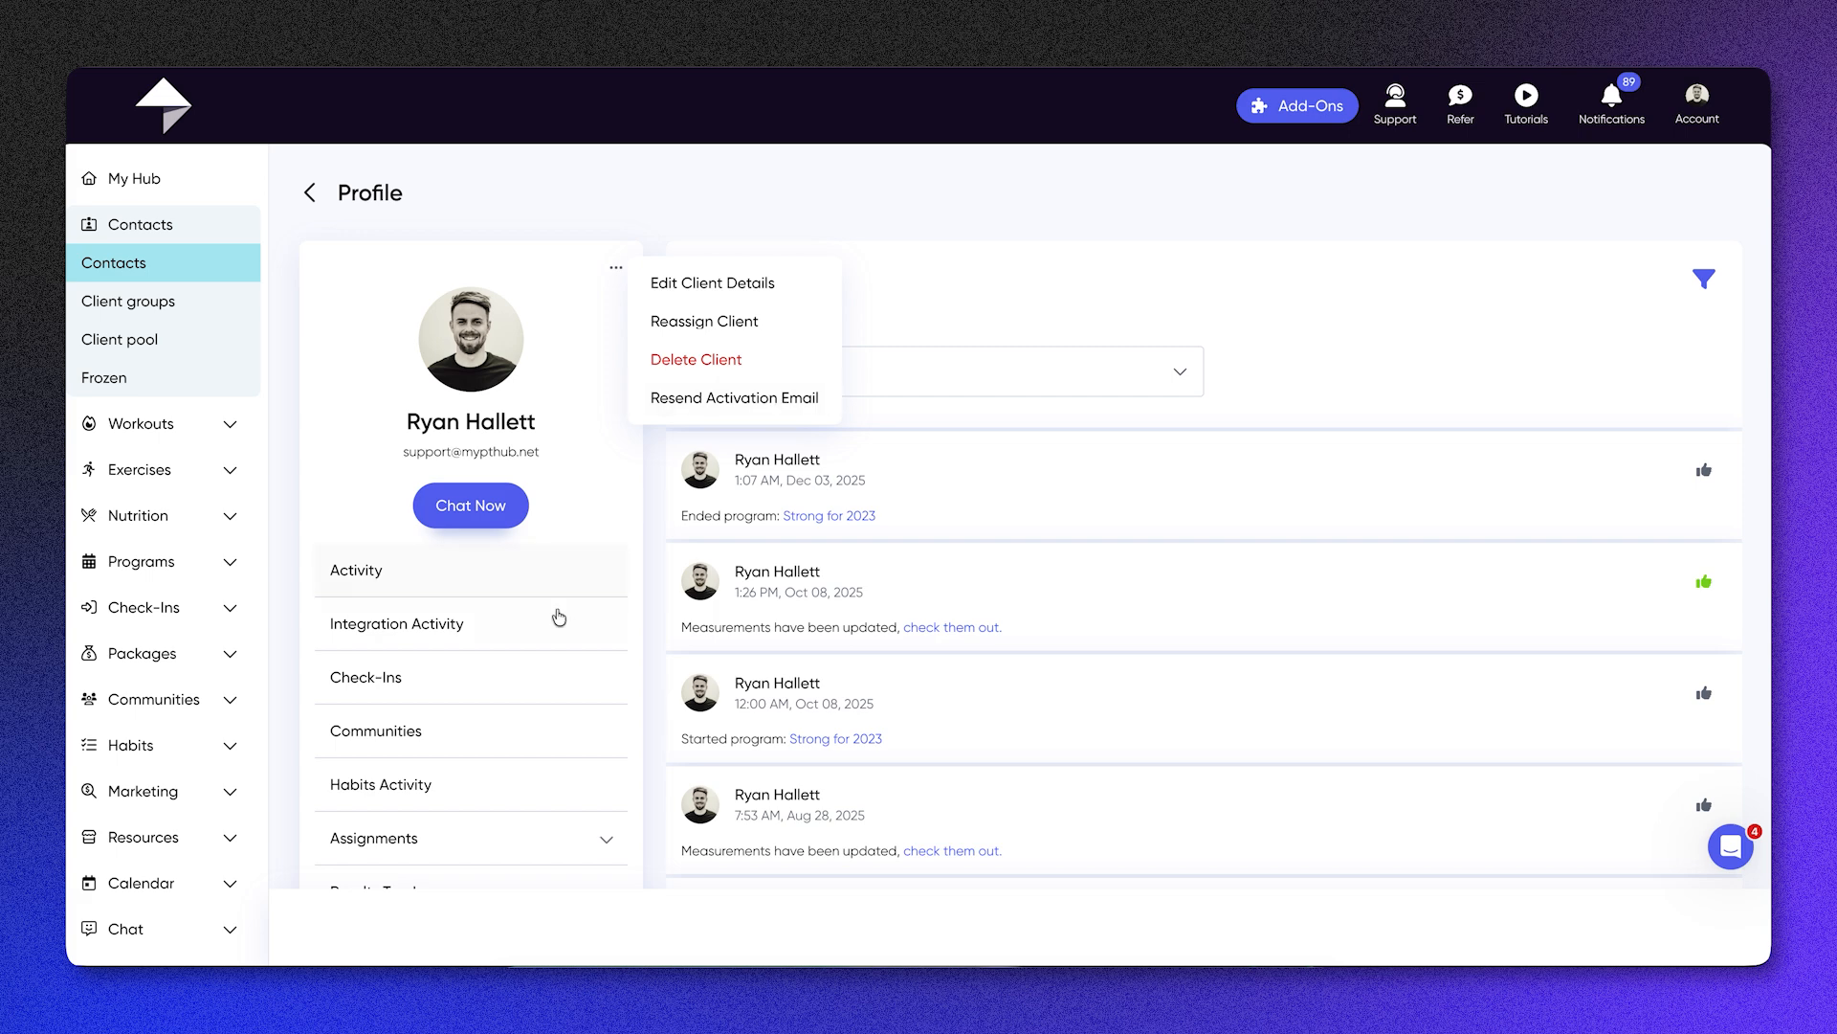
pyautogui.scroll(-1, 571, 644)
pyautogui.scroll(-1, 574, 650)
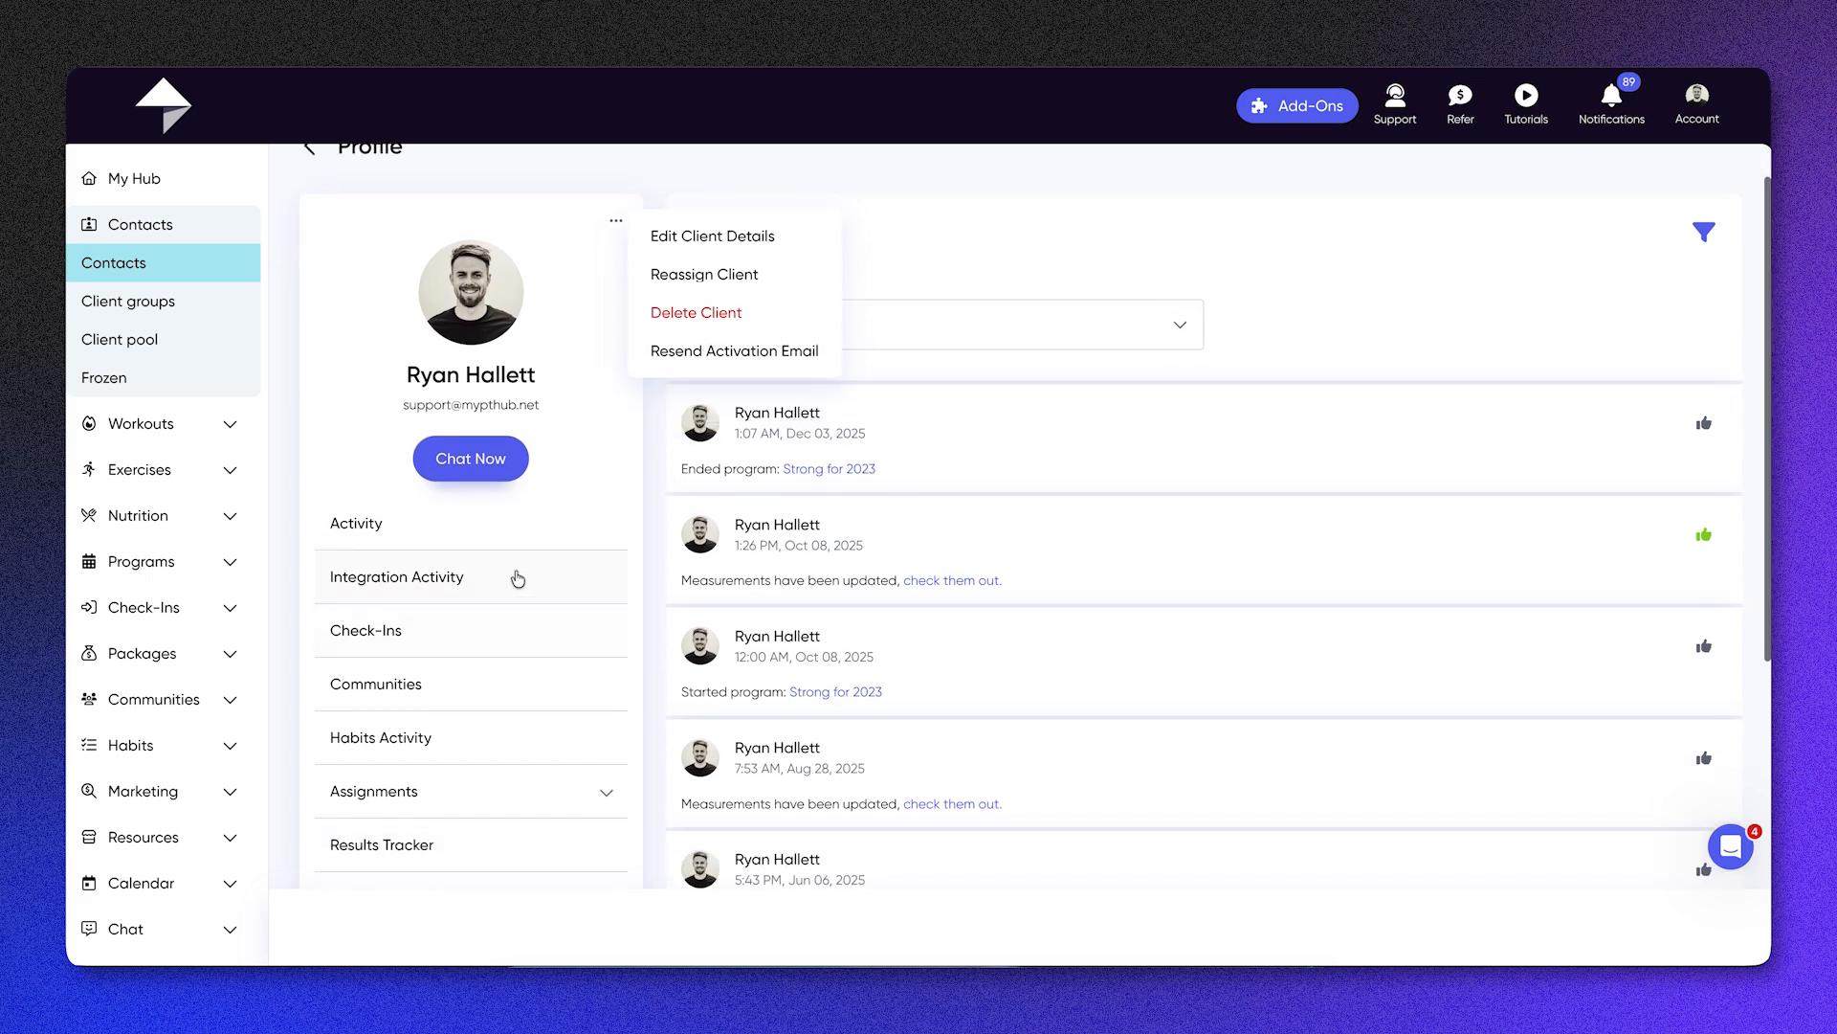
pyautogui.scroll(-2, 518, 580)
pyautogui.scroll(-2, 519, 581)
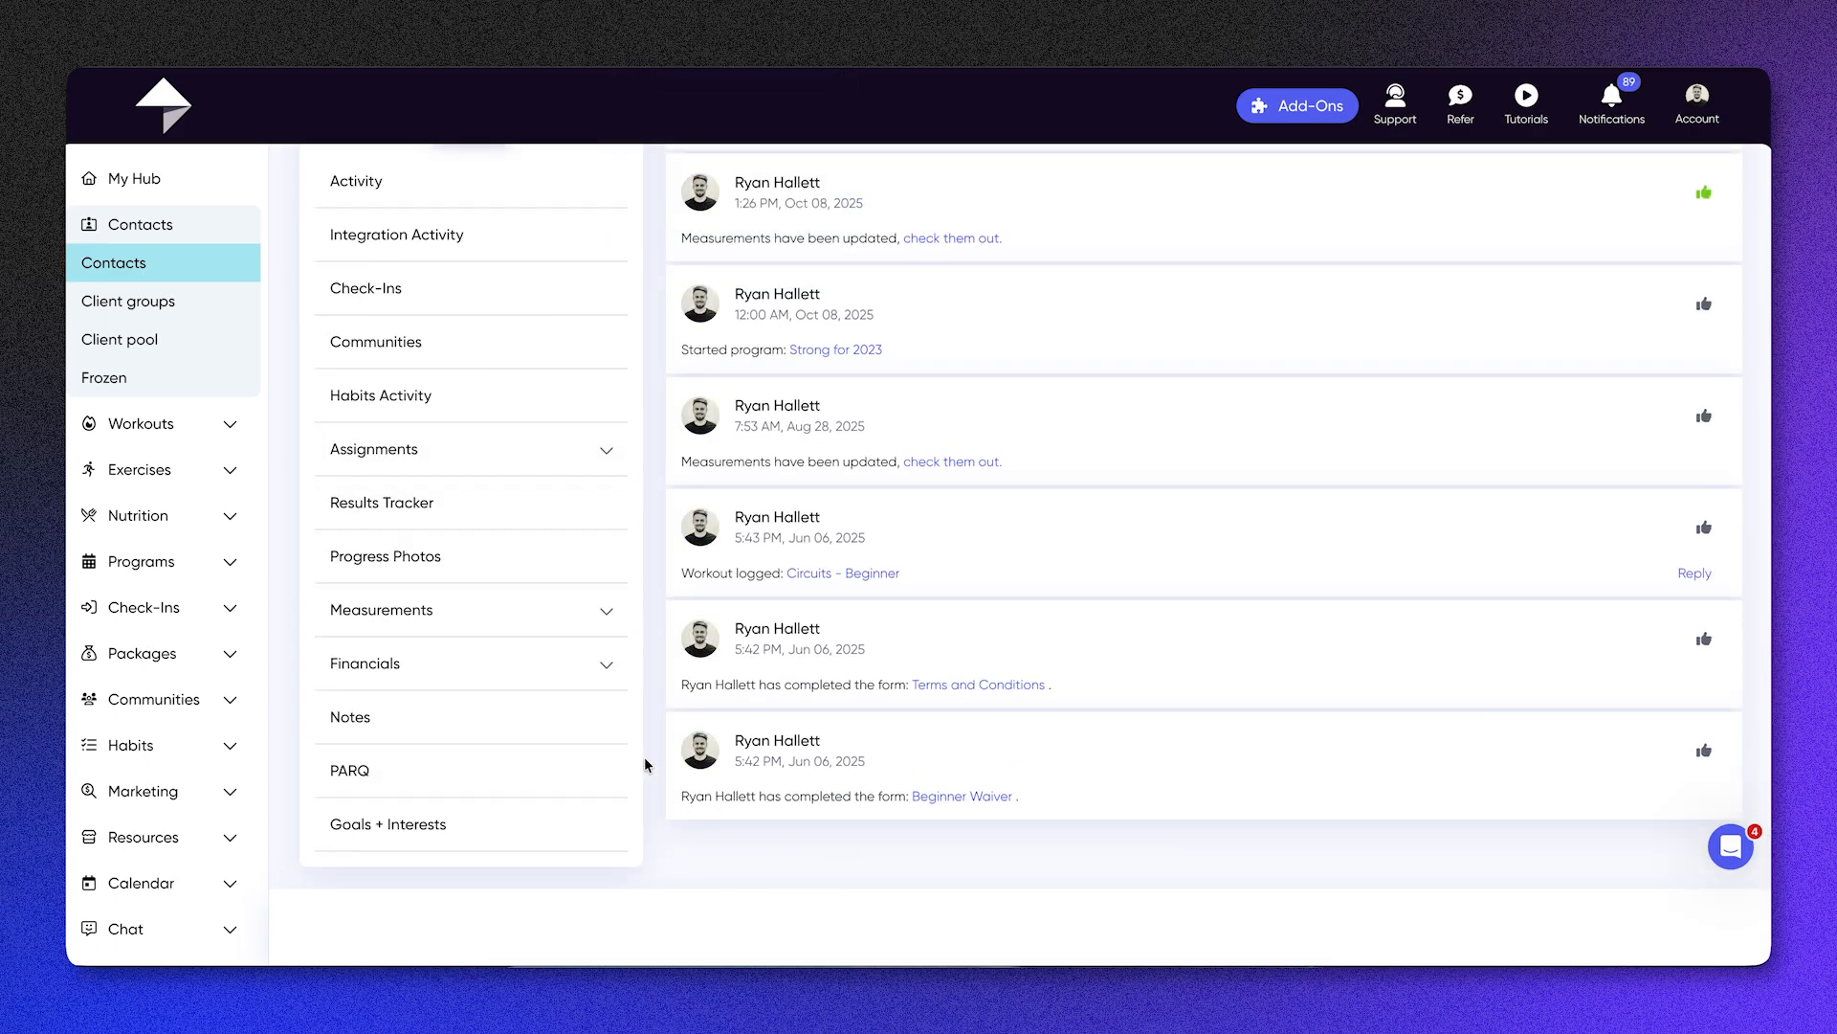
pyautogui.scroll(2, 646, 764)
pyautogui.scroll(-1, 646, 764)
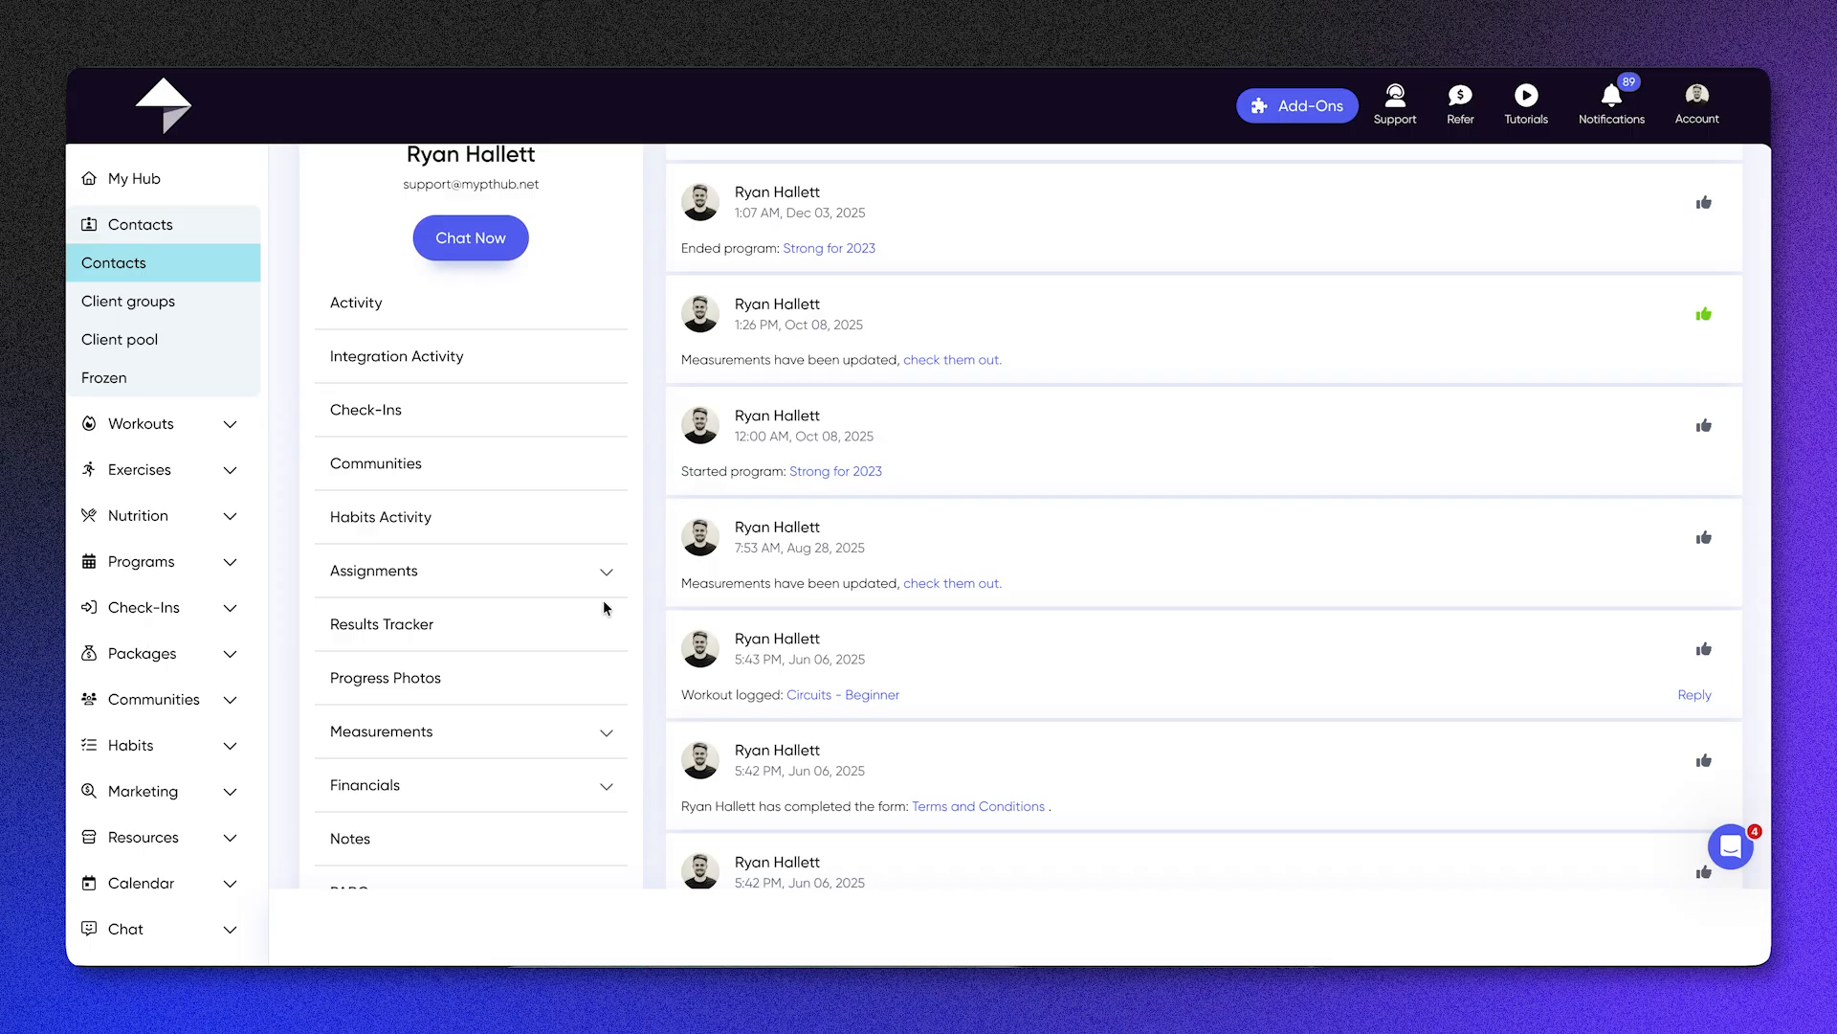
# Step: View the client's check-ins and communities, and expand the Assignments section of the profile
pyautogui.click(503, 409)
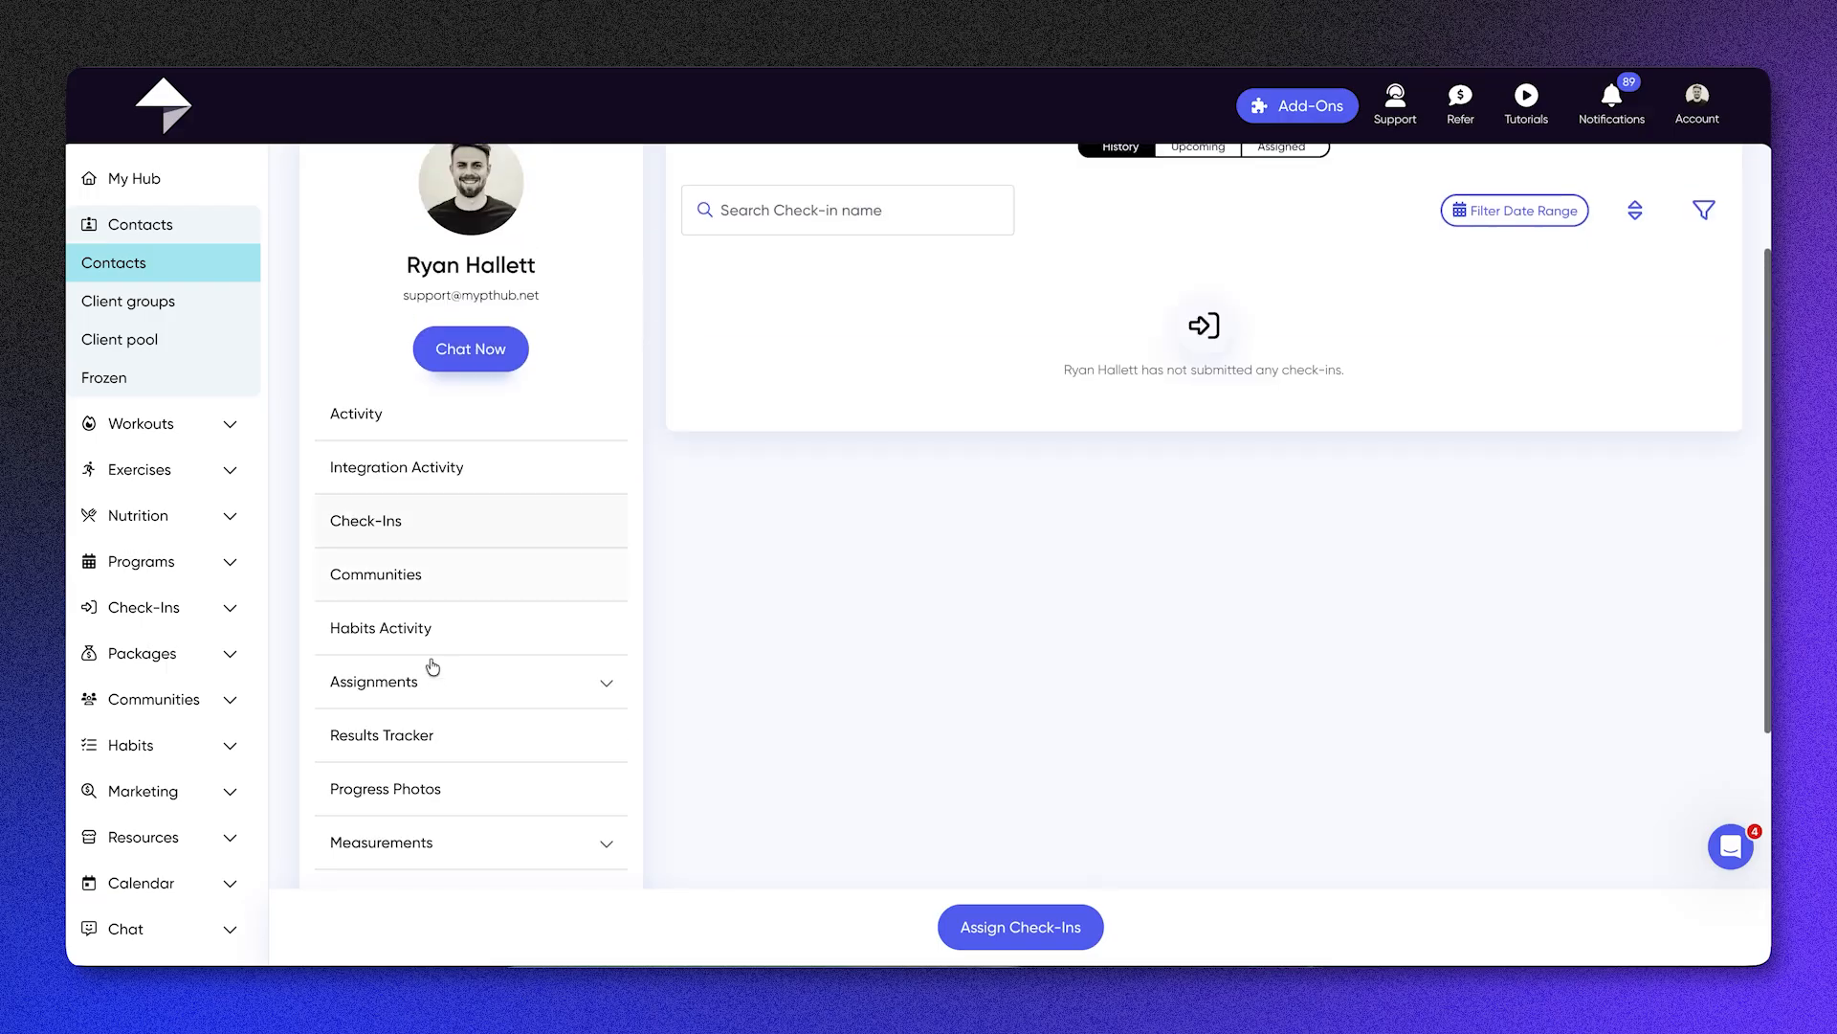
pyautogui.click(410, 578)
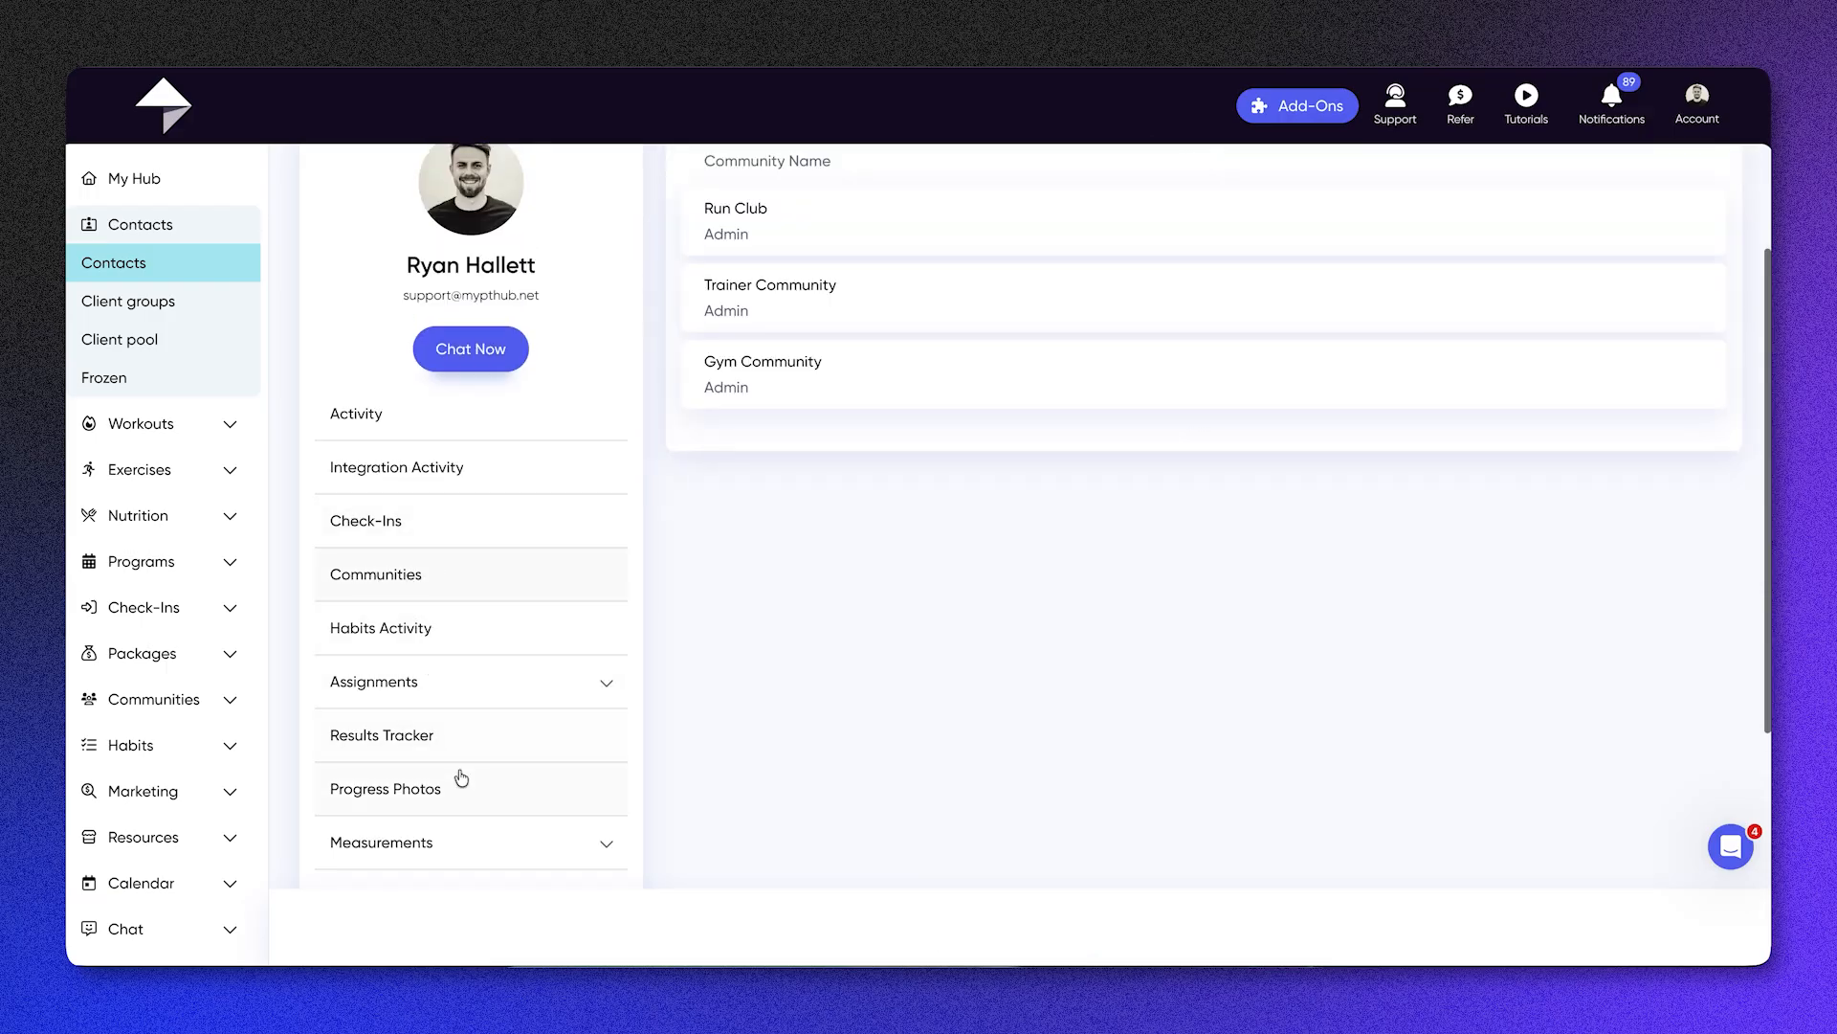
pyautogui.scroll(-1, 483, 699)
pyautogui.click(541, 617)
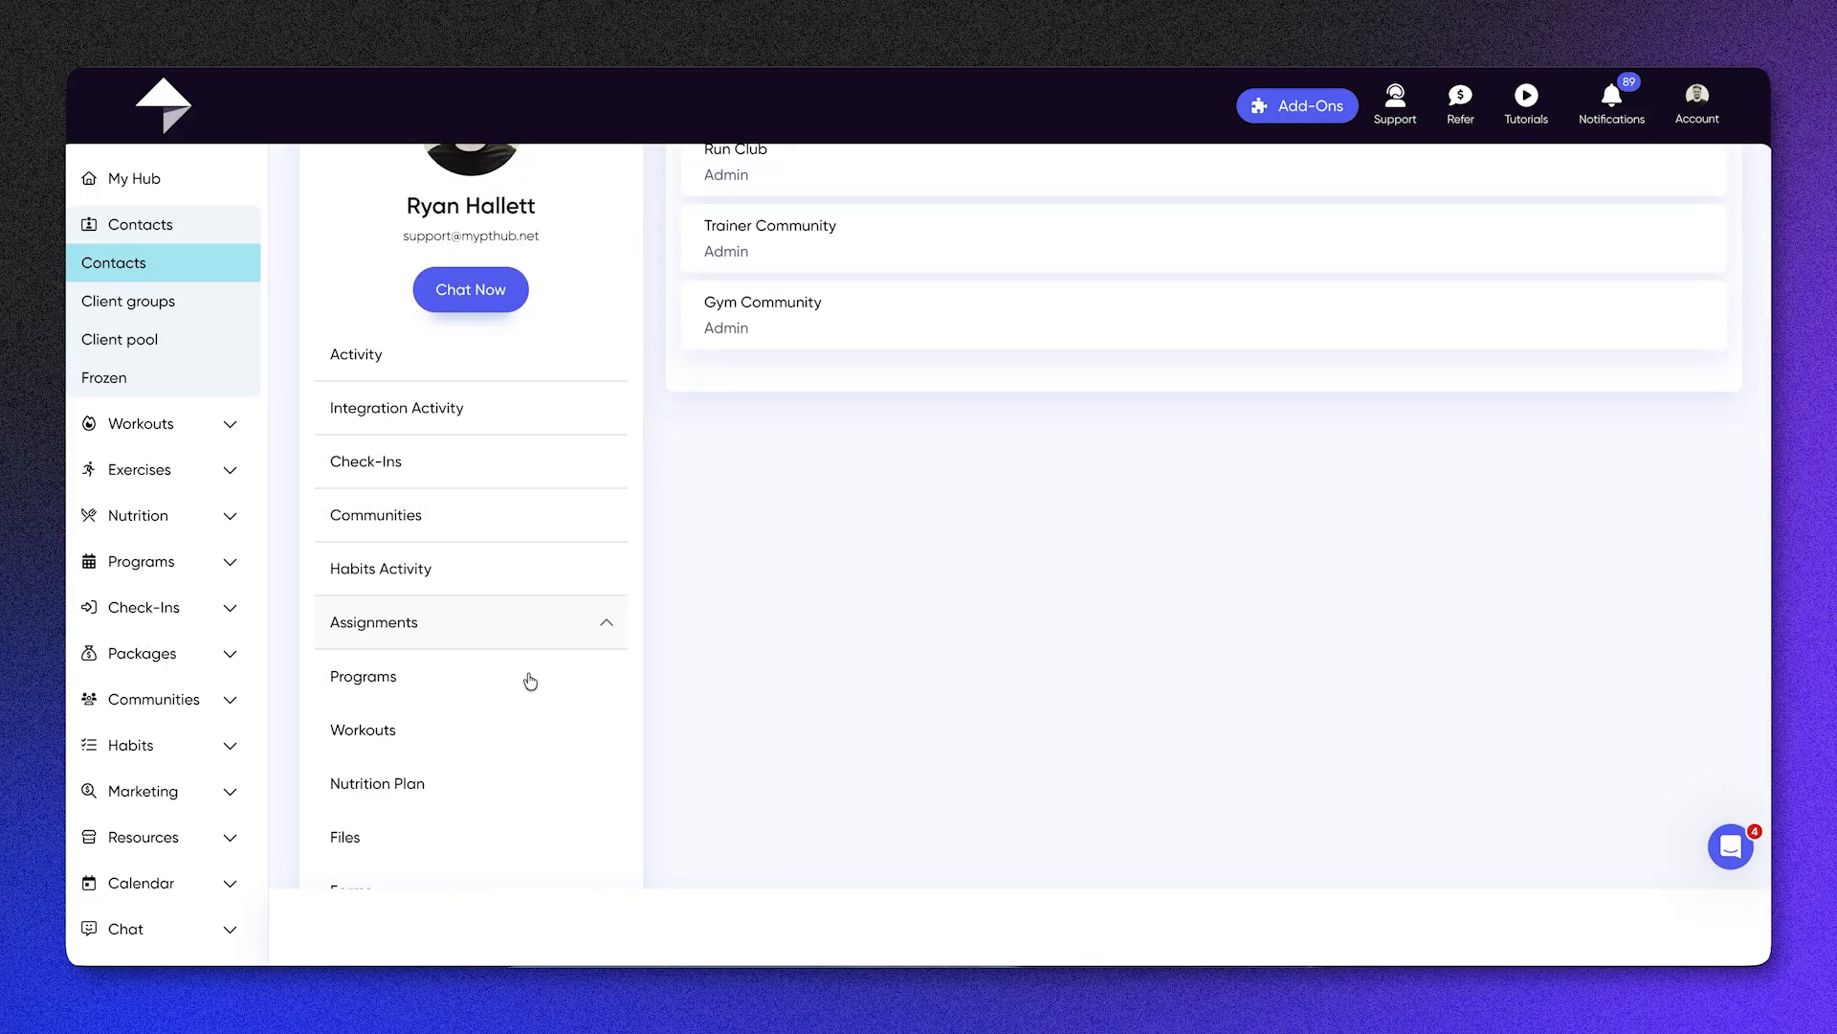
# Step: Look through the profile's assignment types, and view the client groups list and the blank form for creating a group
pyautogui.scroll(-1, 495, 800)
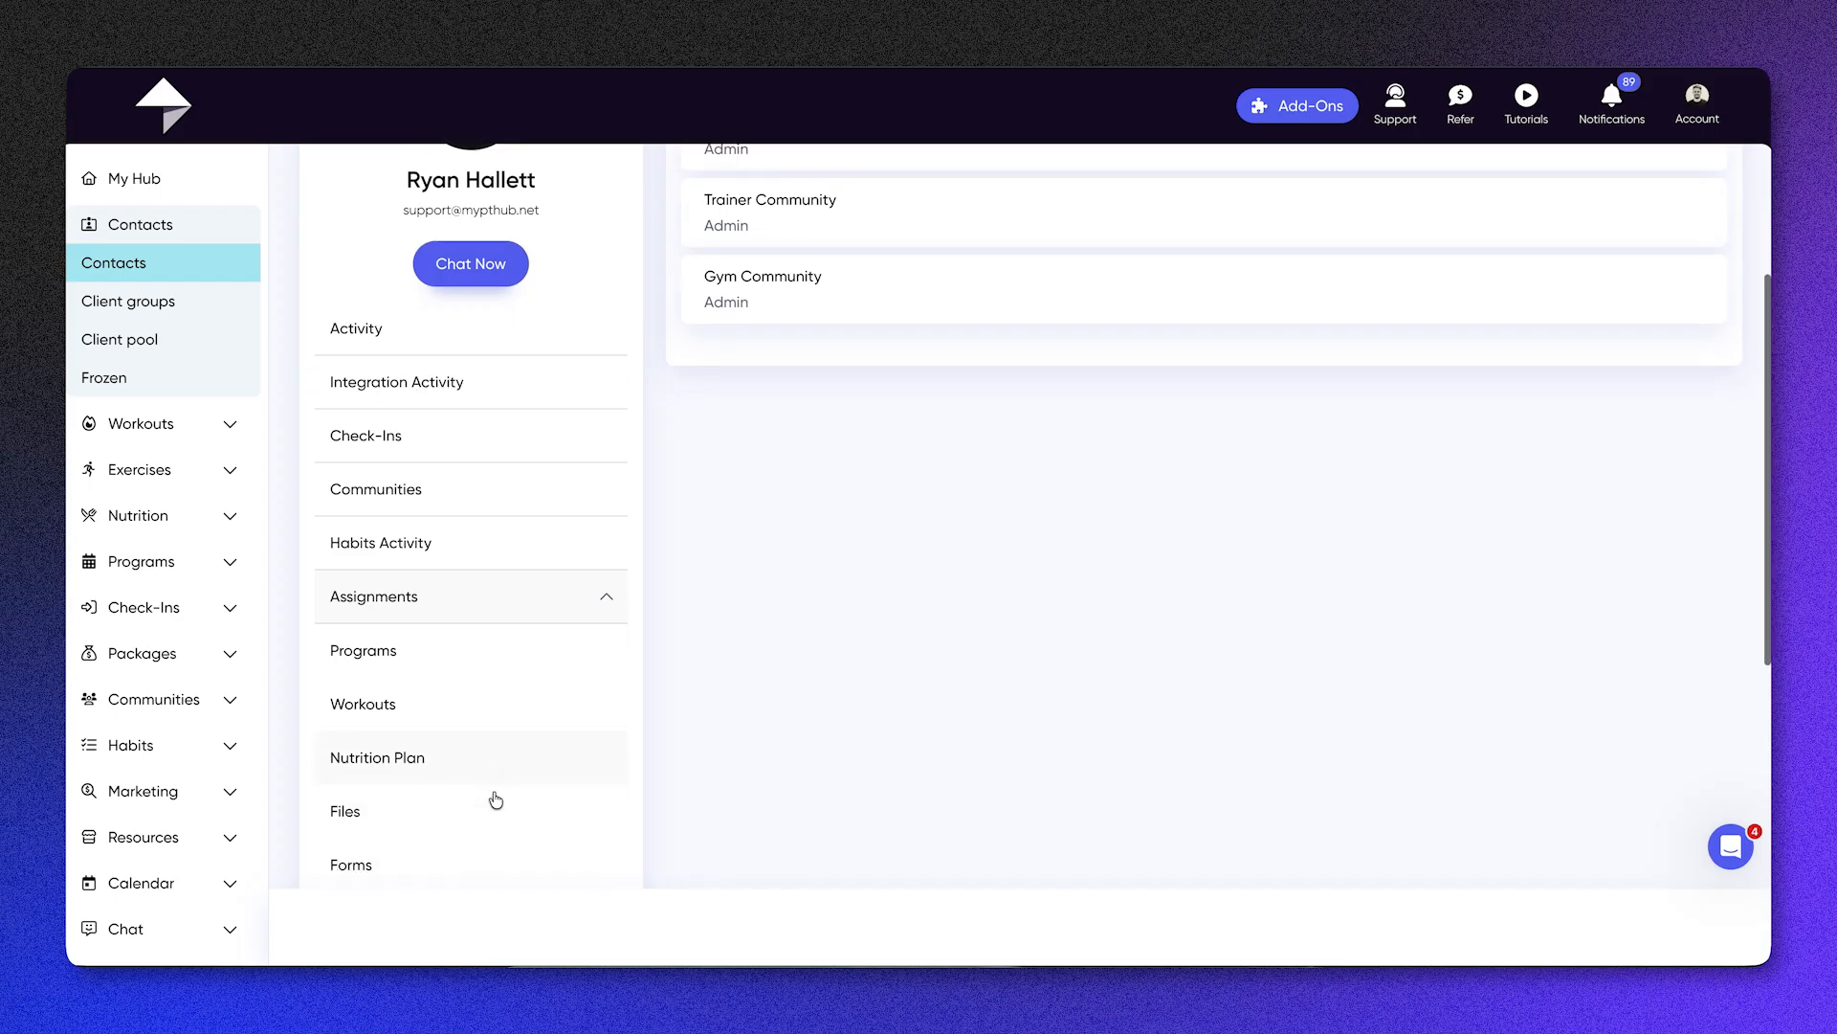
pyautogui.scroll(1, 495, 800)
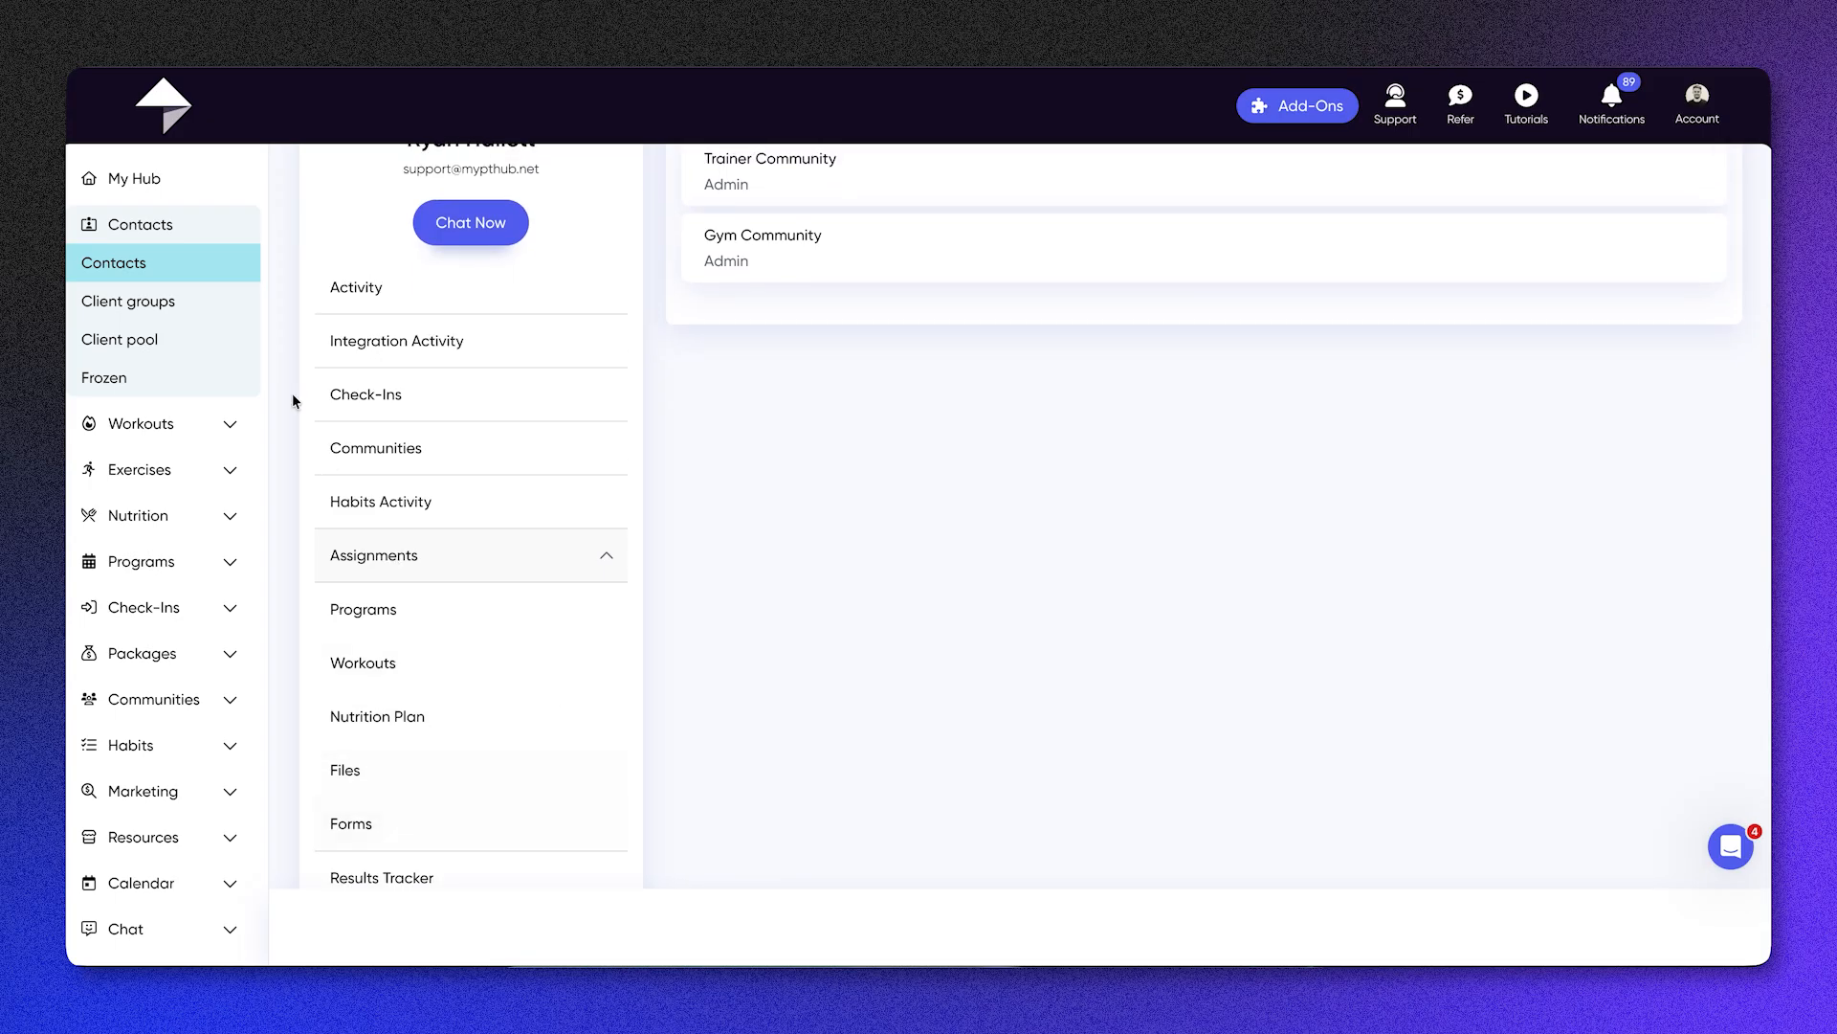
pyautogui.click(200, 303)
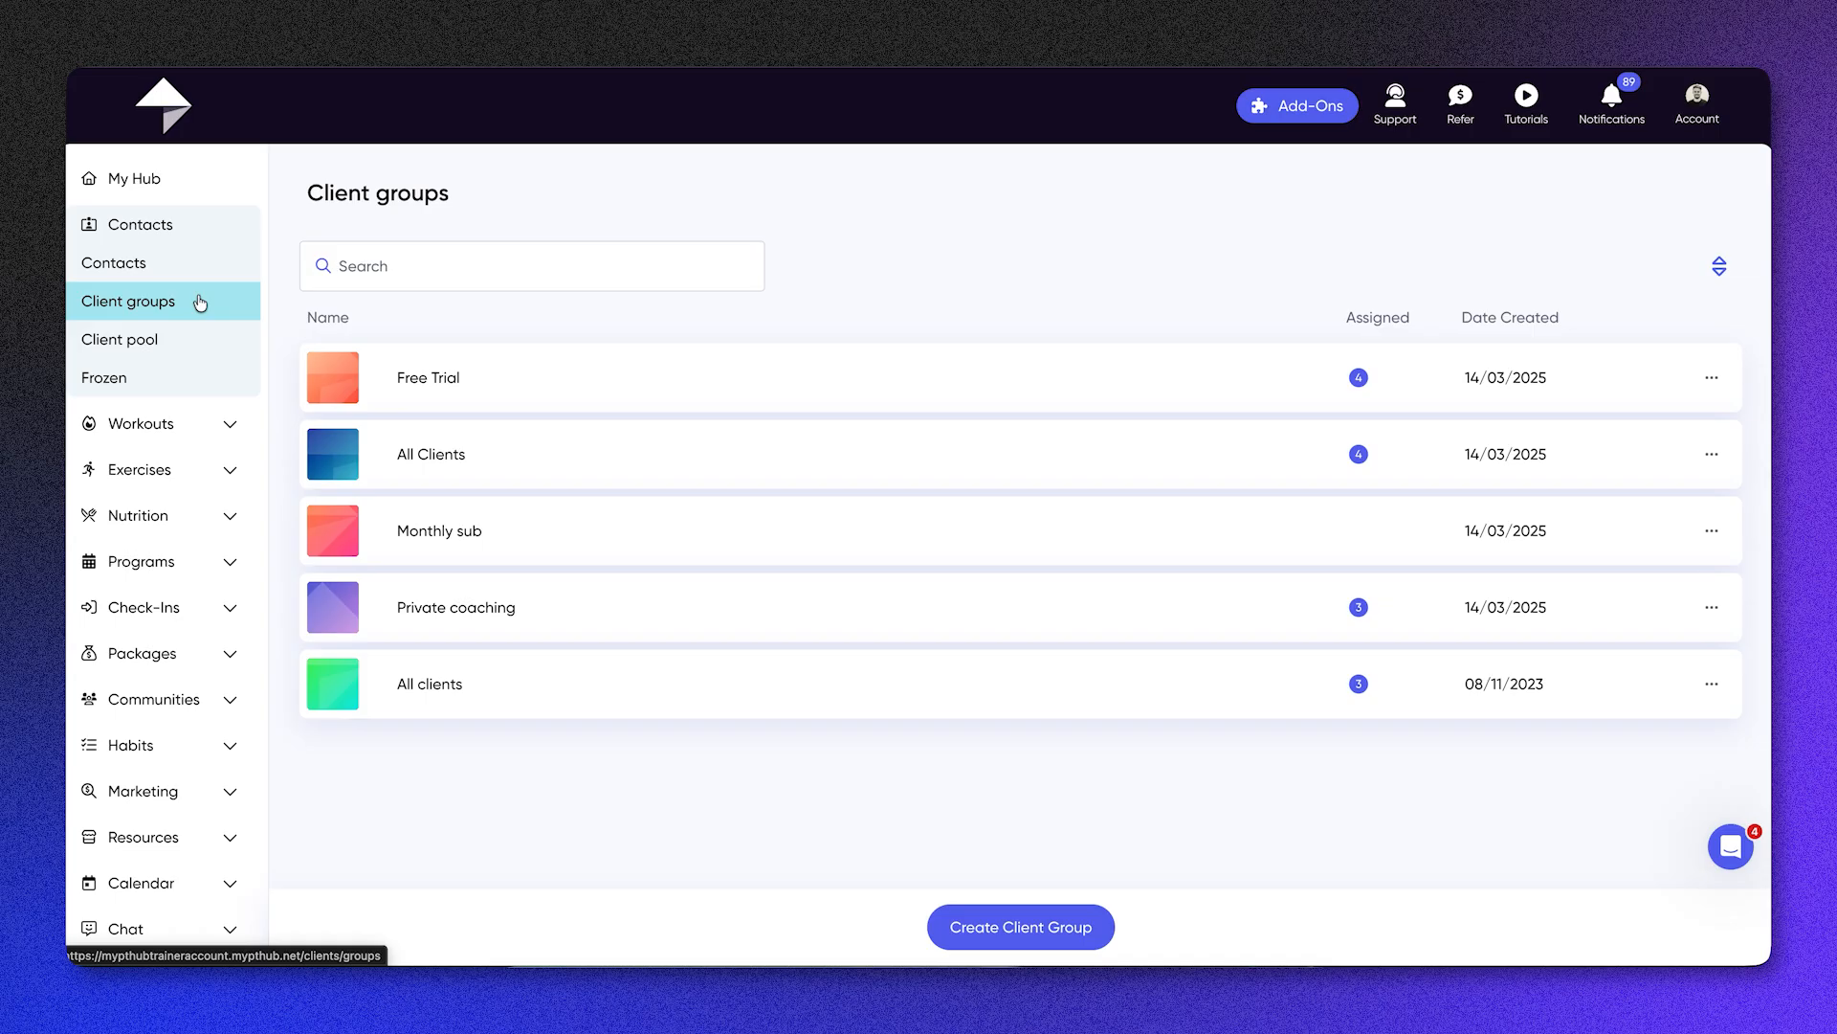
pyautogui.click(1030, 928)
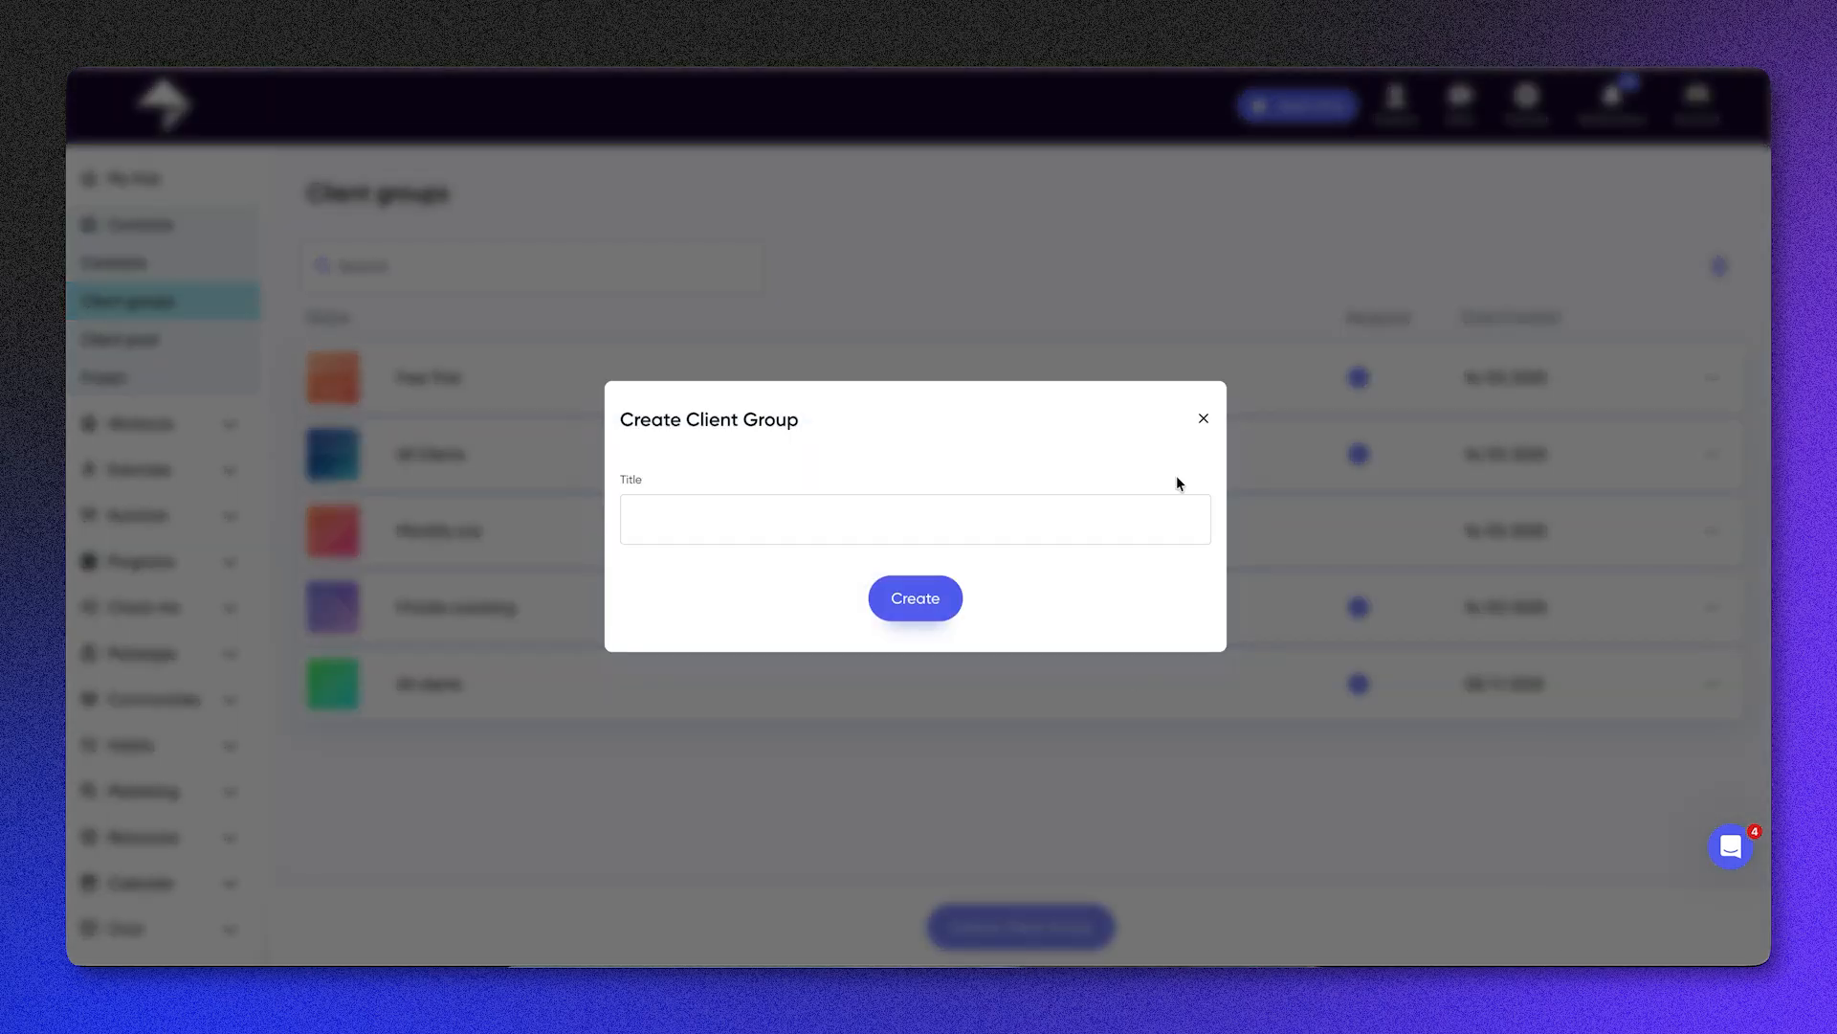
pyautogui.click(1203, 418)
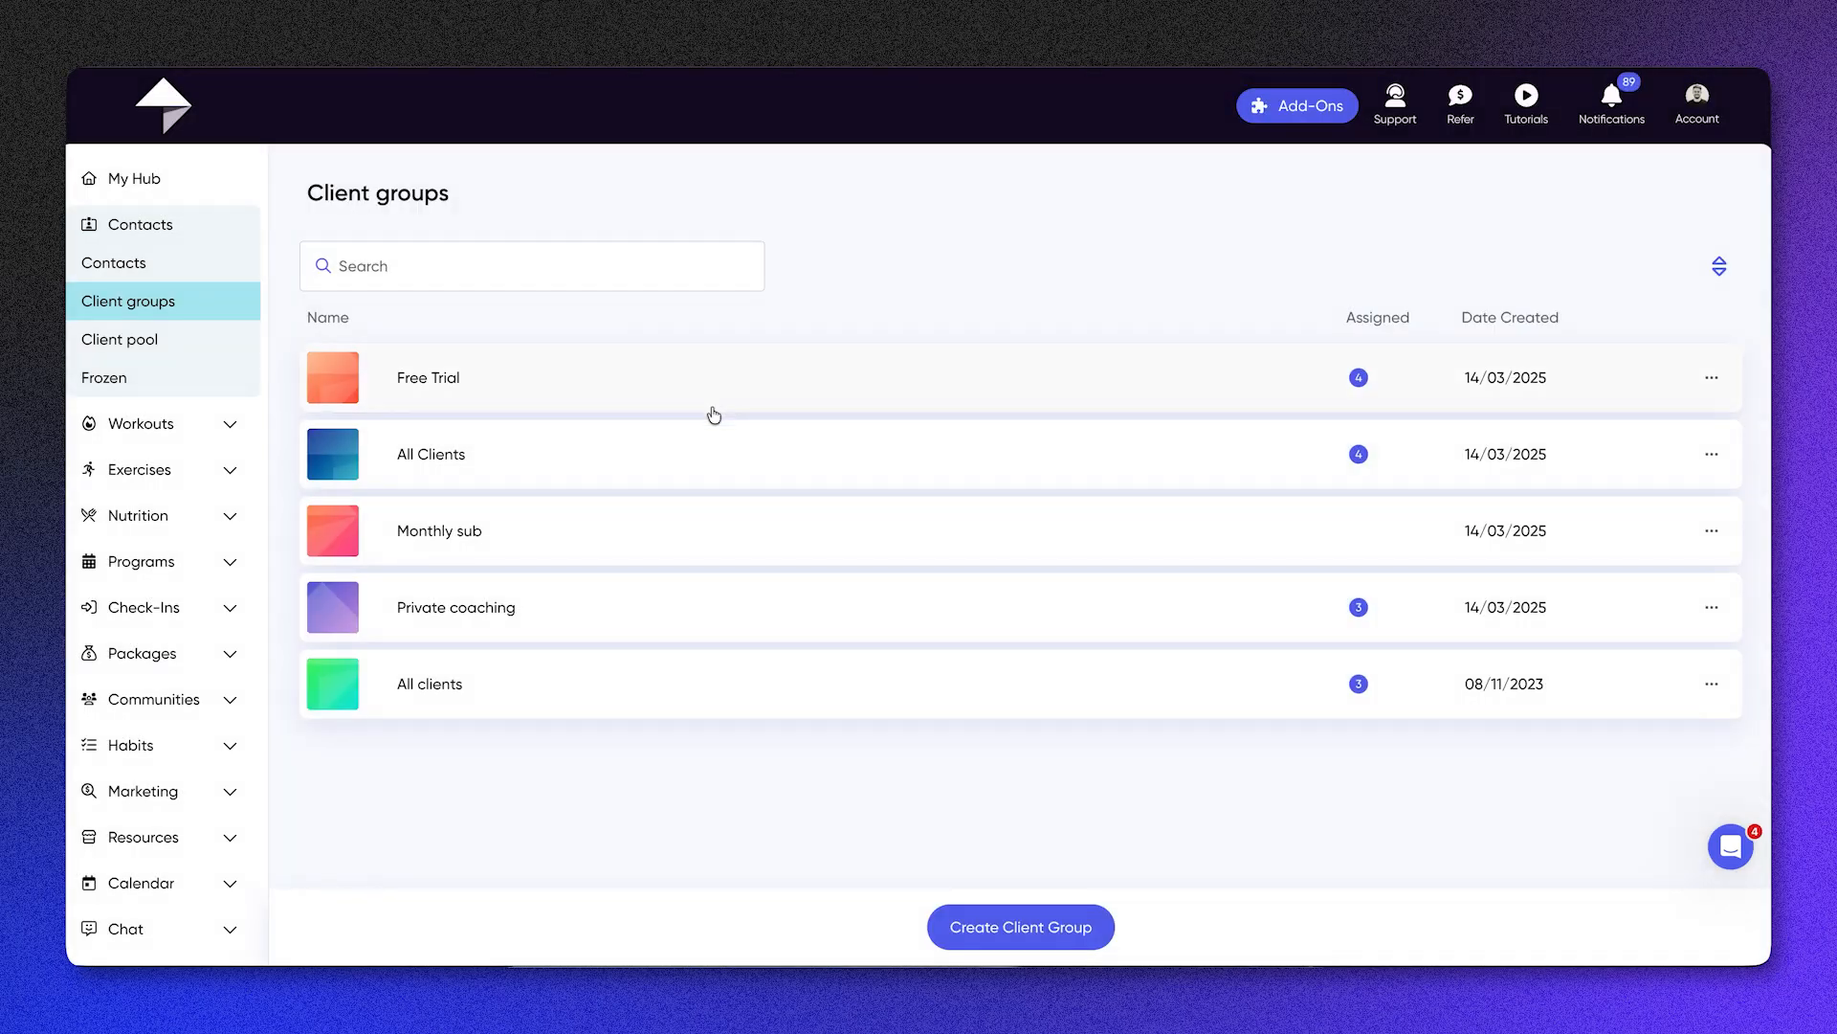
# Step: Add the client with a photo to the All Clients group and update the group's assignments
pyautogui.click(690, 462)
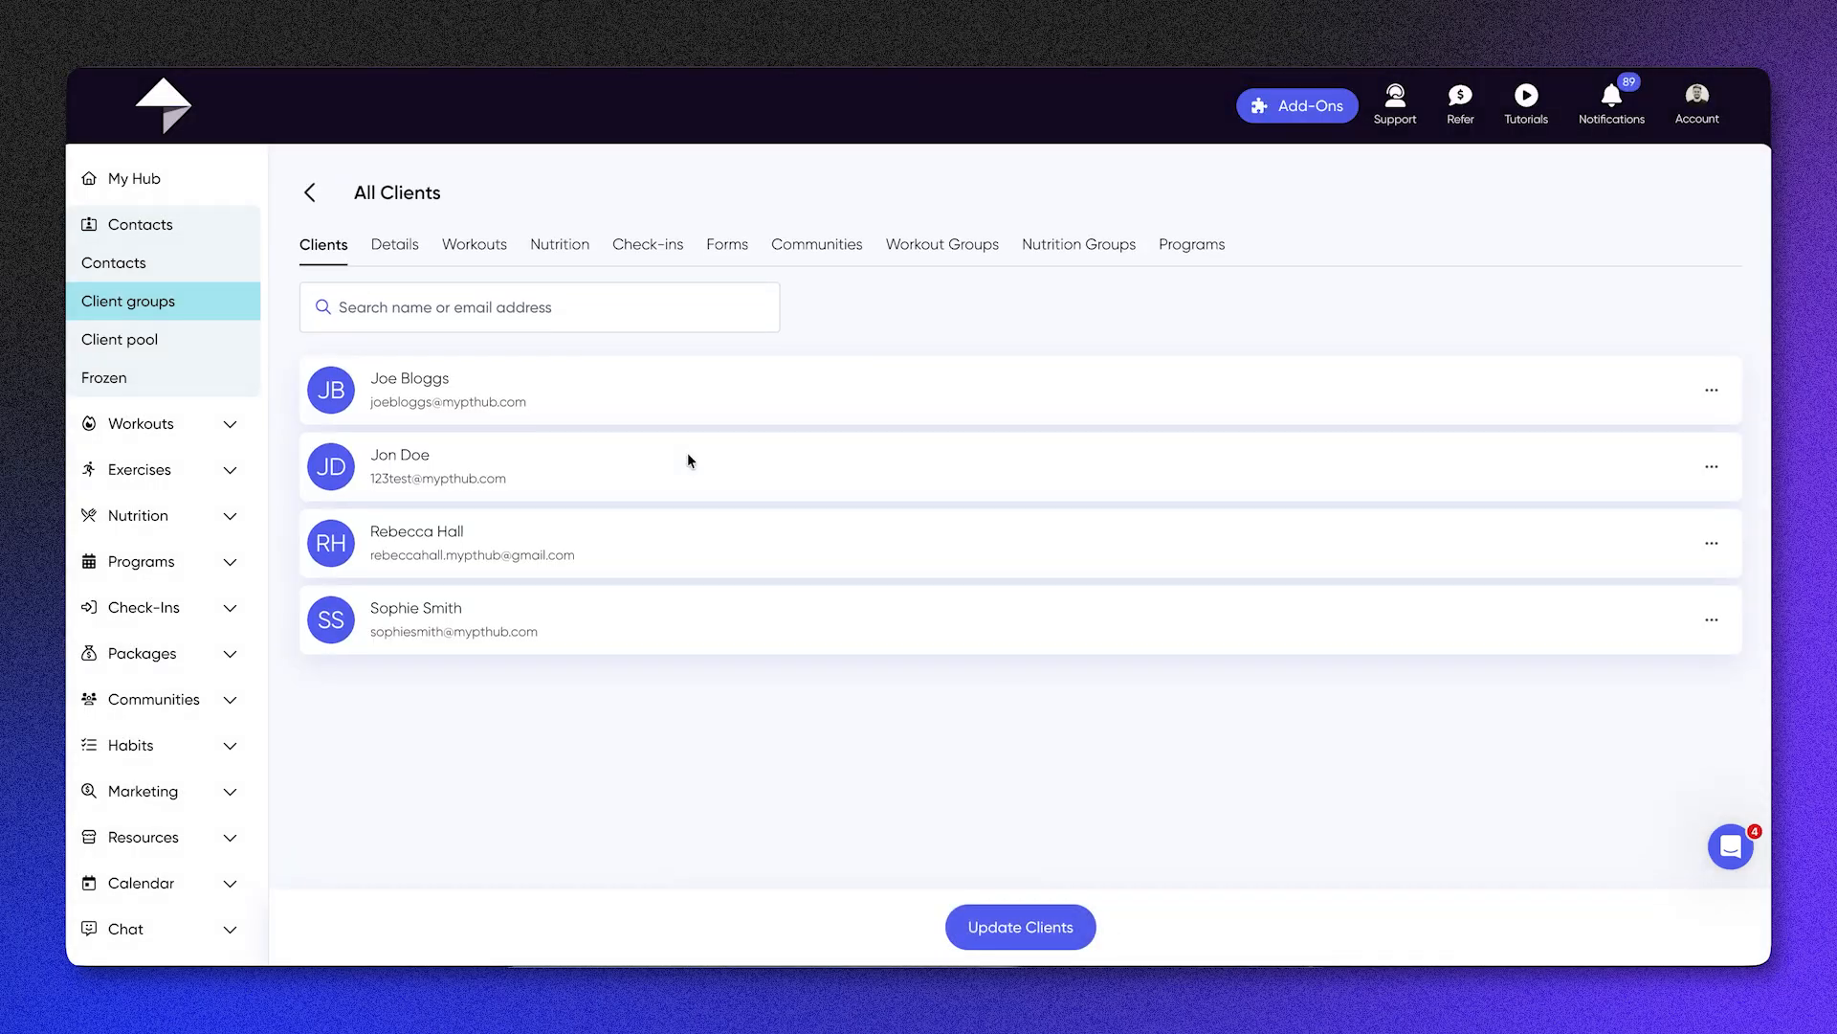
pyautogui.click(989, 931)
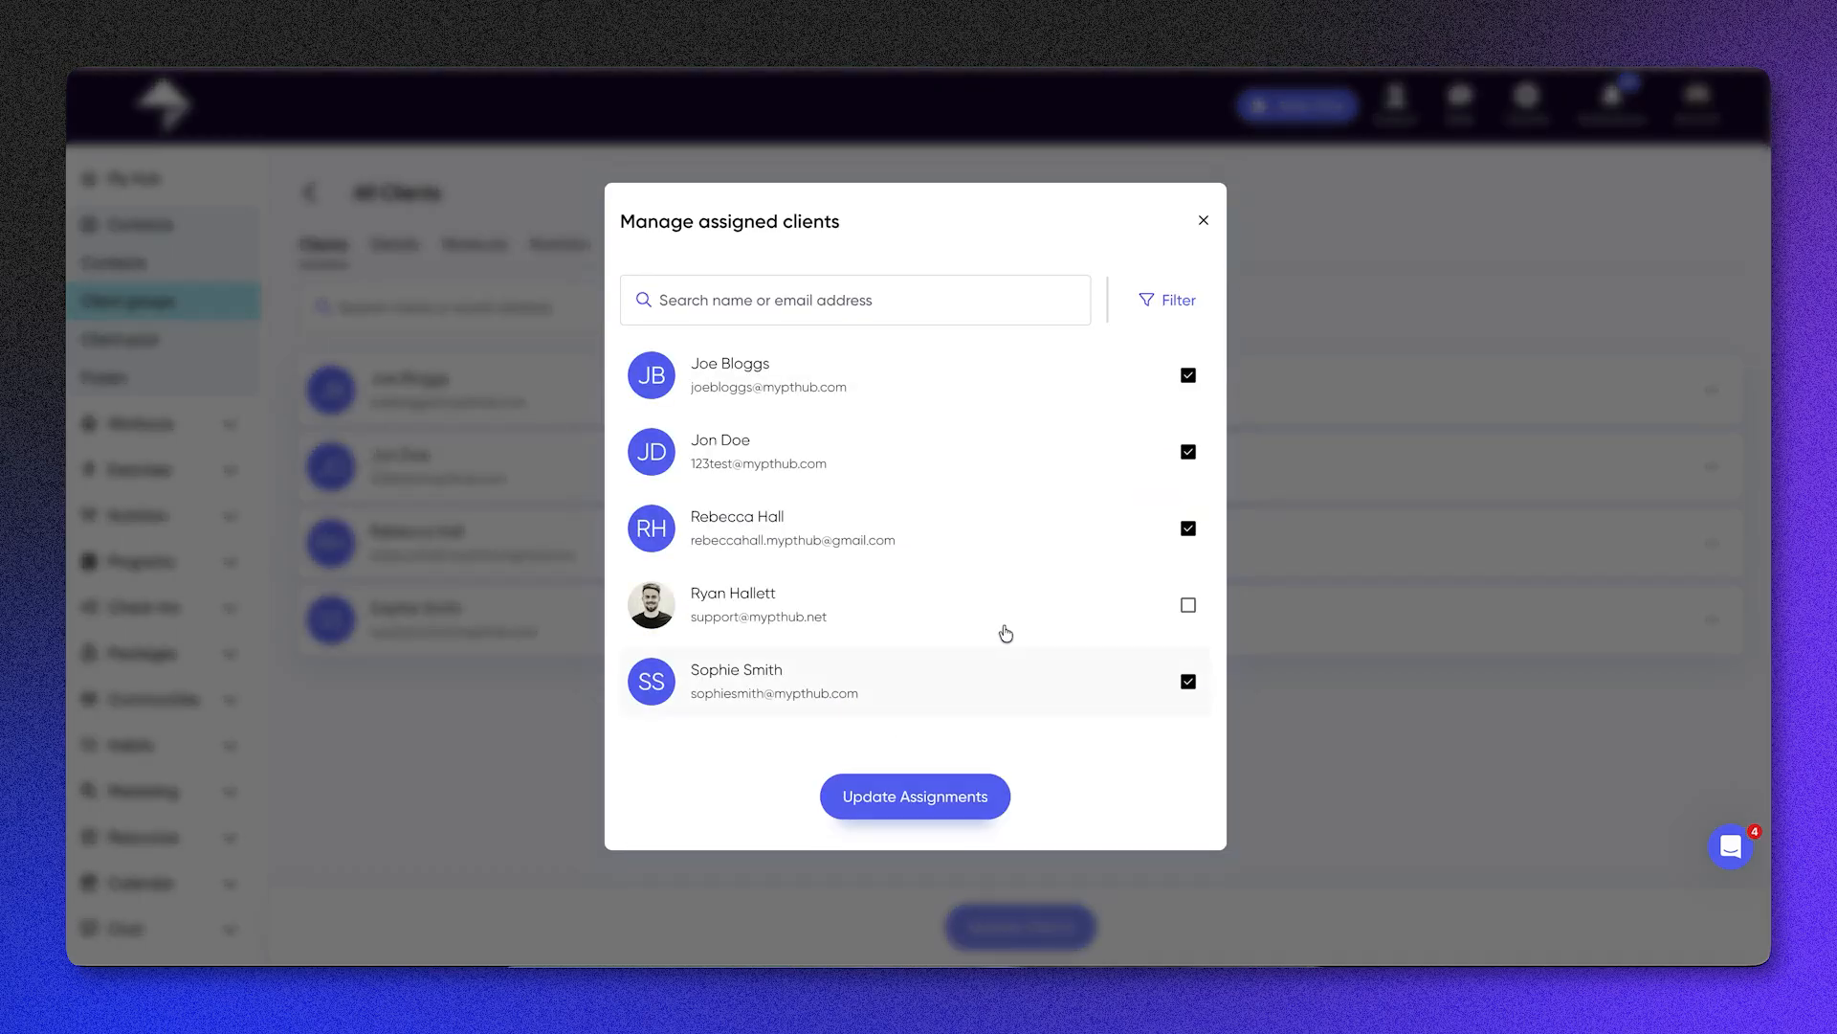
pyautogui.click(924, 811)
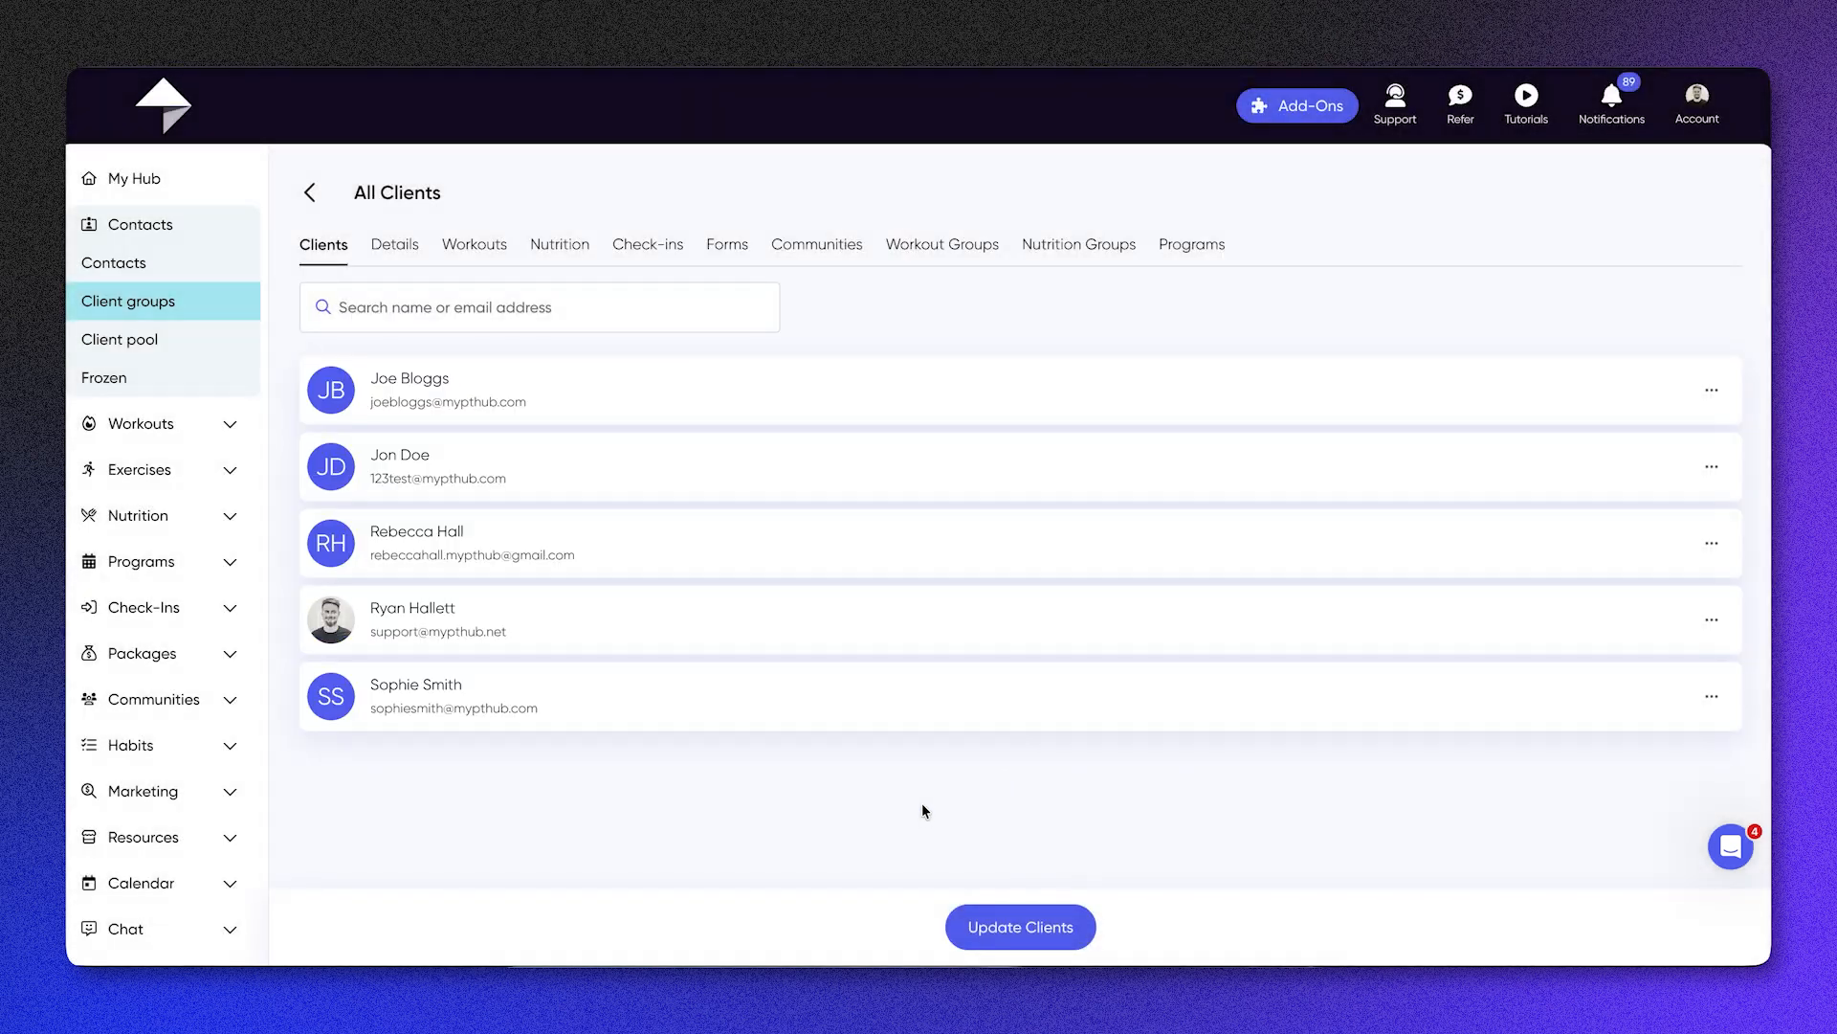
# Step: View the All Clients group's workouts, nutrition, check-ins and communities, and return to the client groups list
pyautogui.click(477, 256)
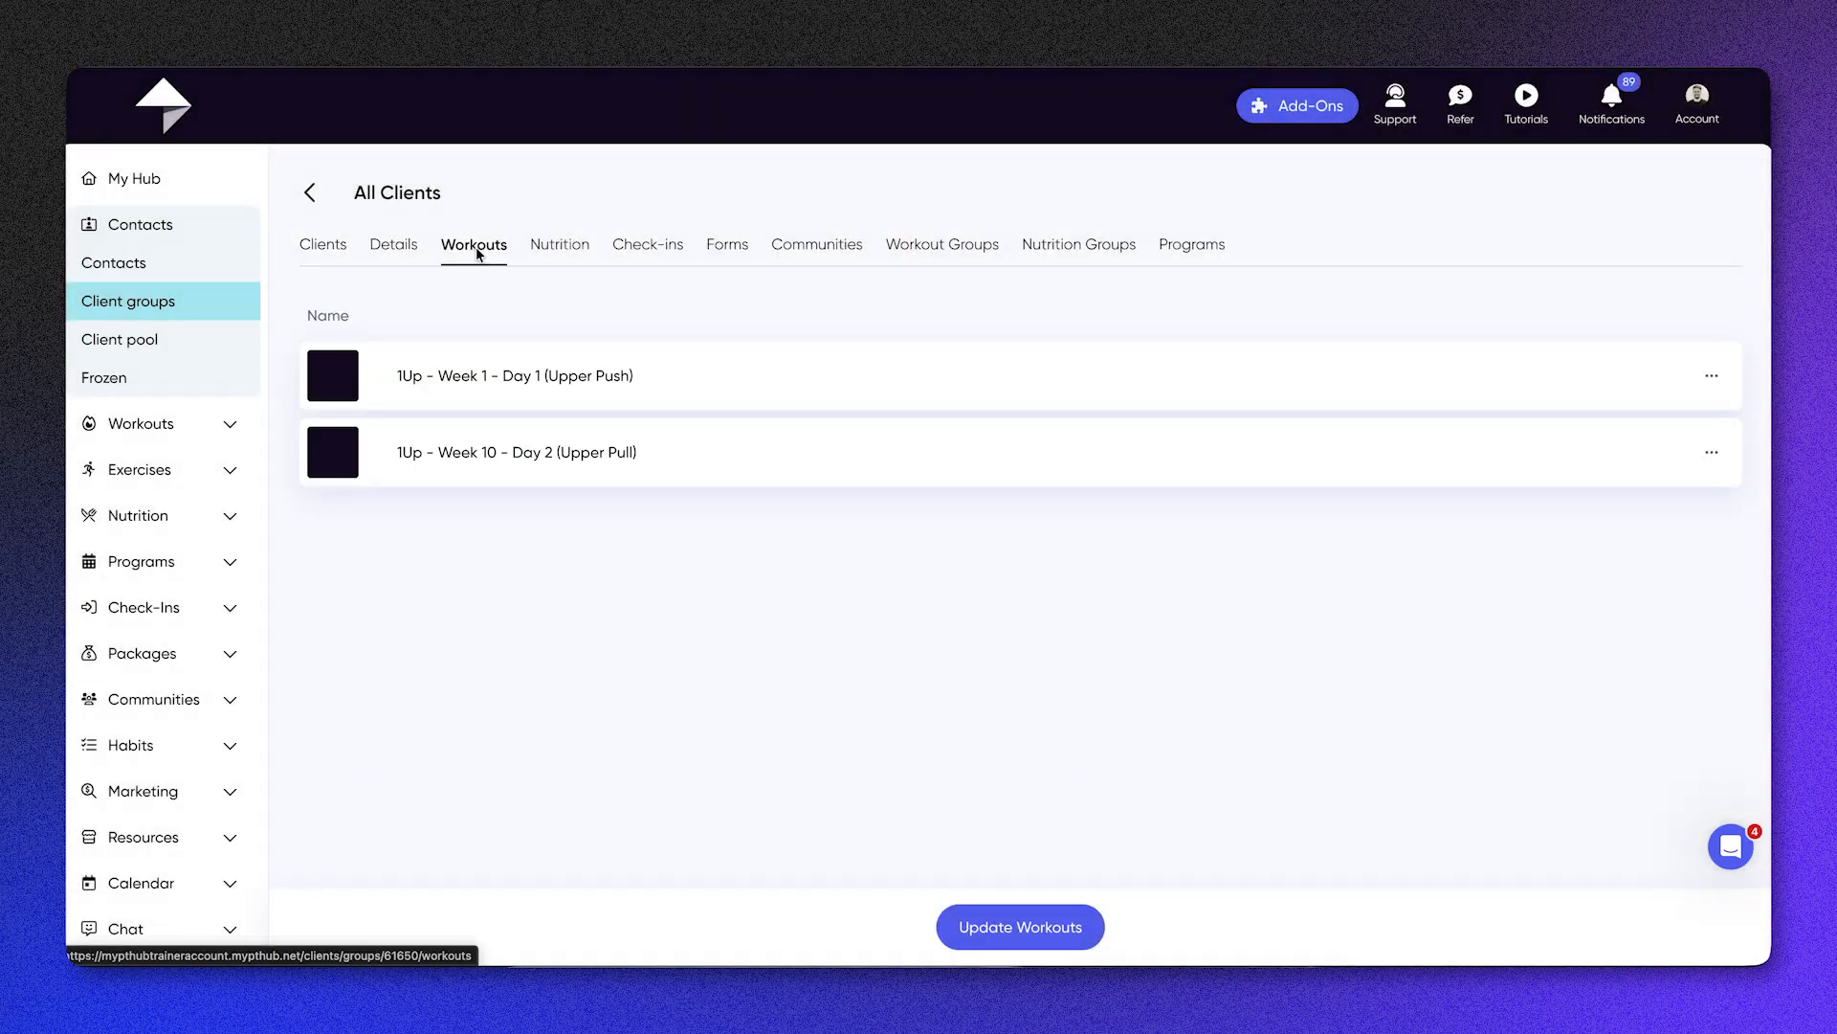
pyautogui.click(565, 255)
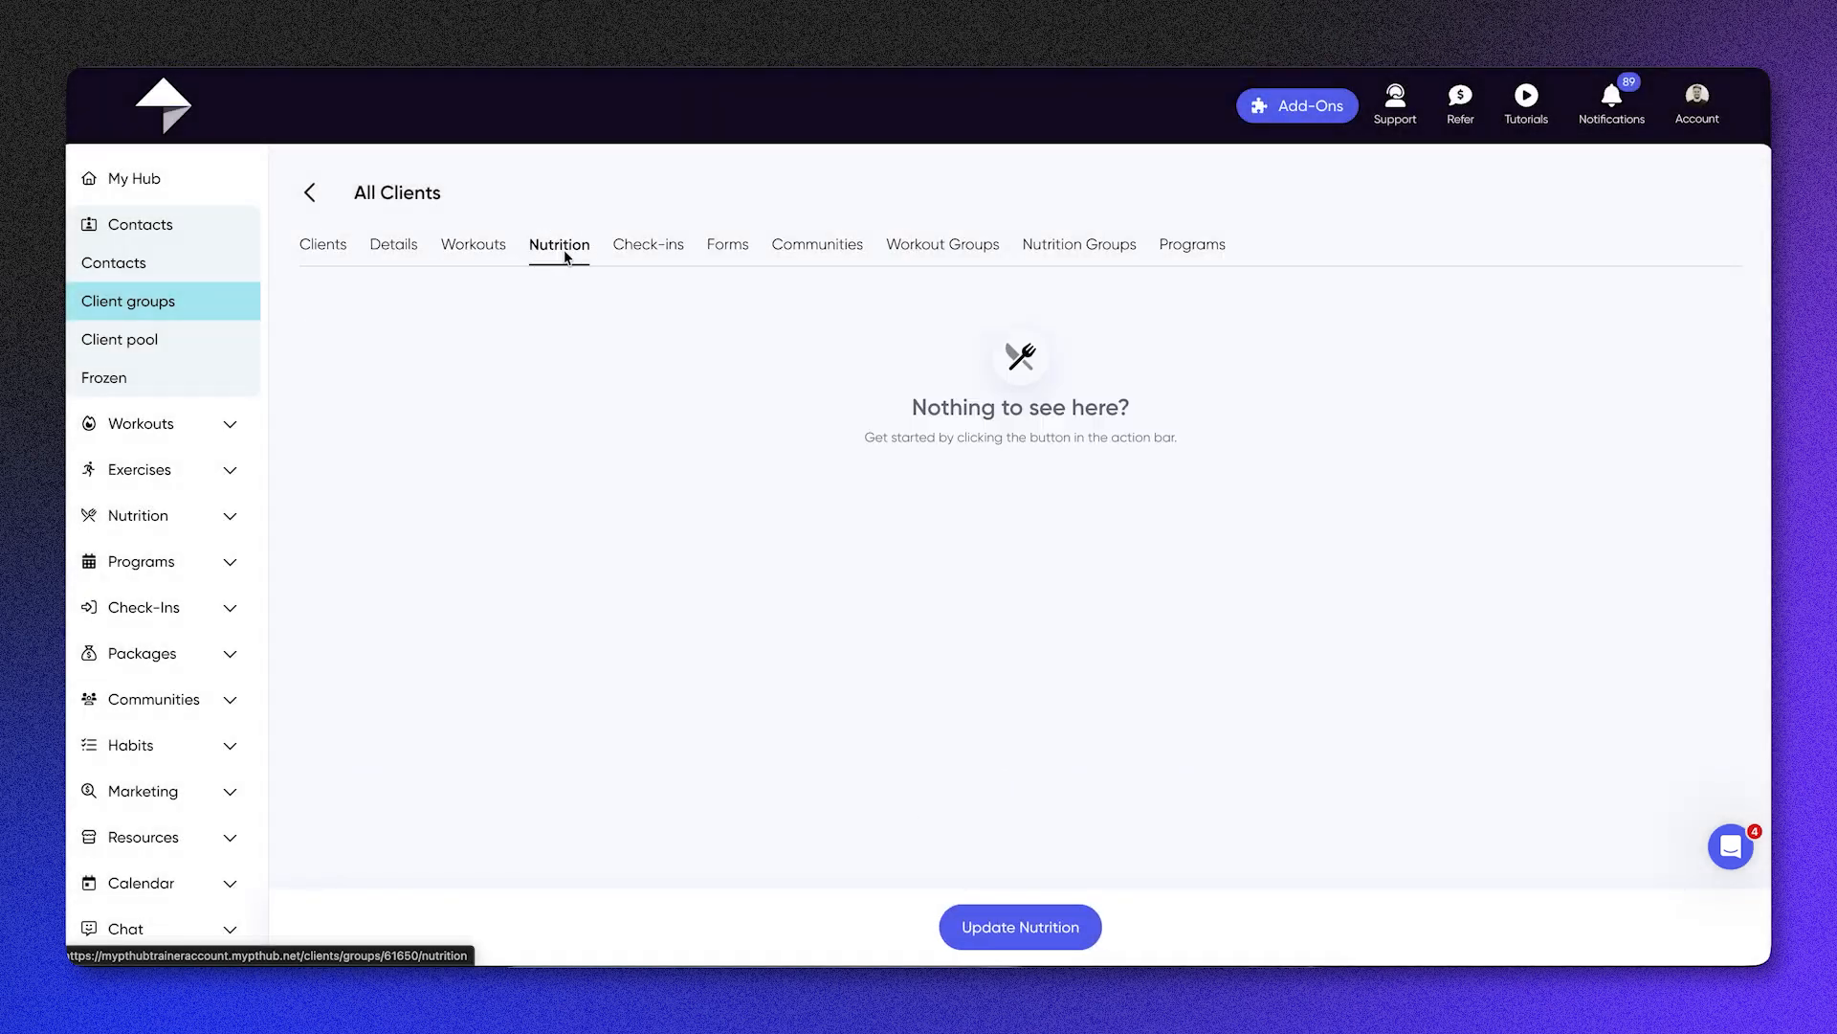
pyautogui.click(666, 248)
pyautogui.click(814, 252)
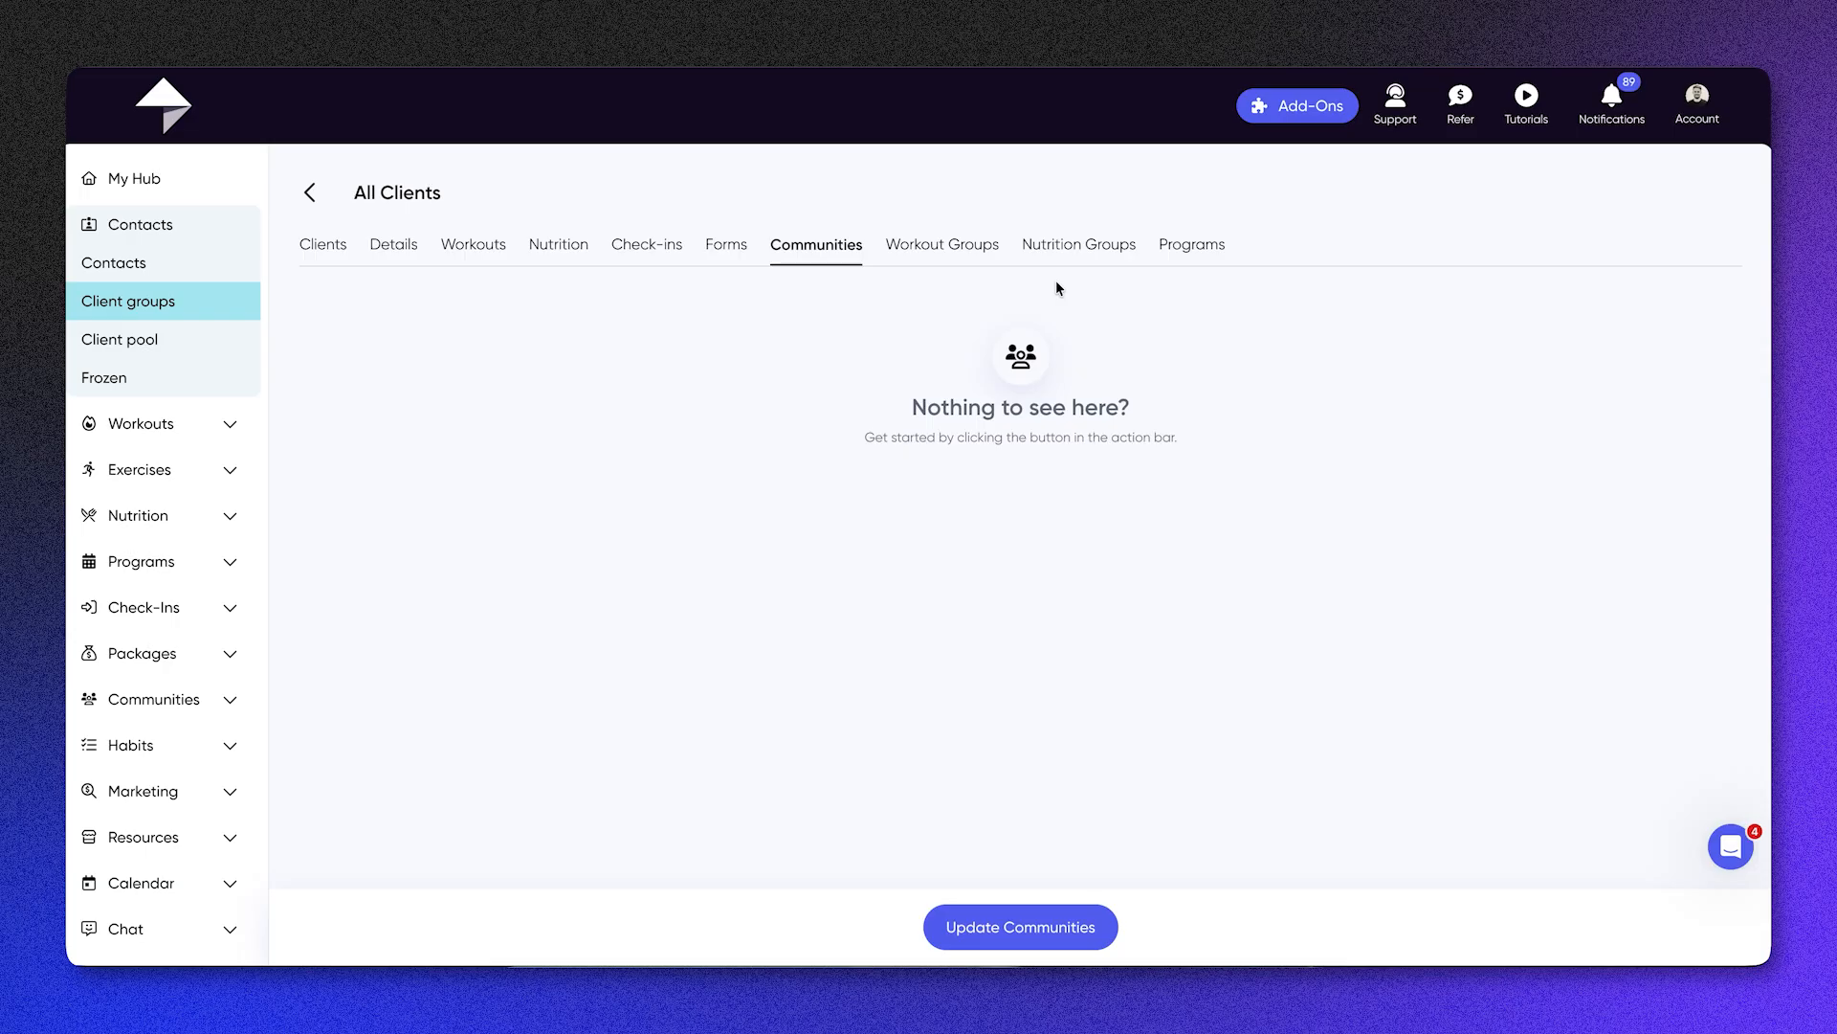
pyautogui.click(306, 198)
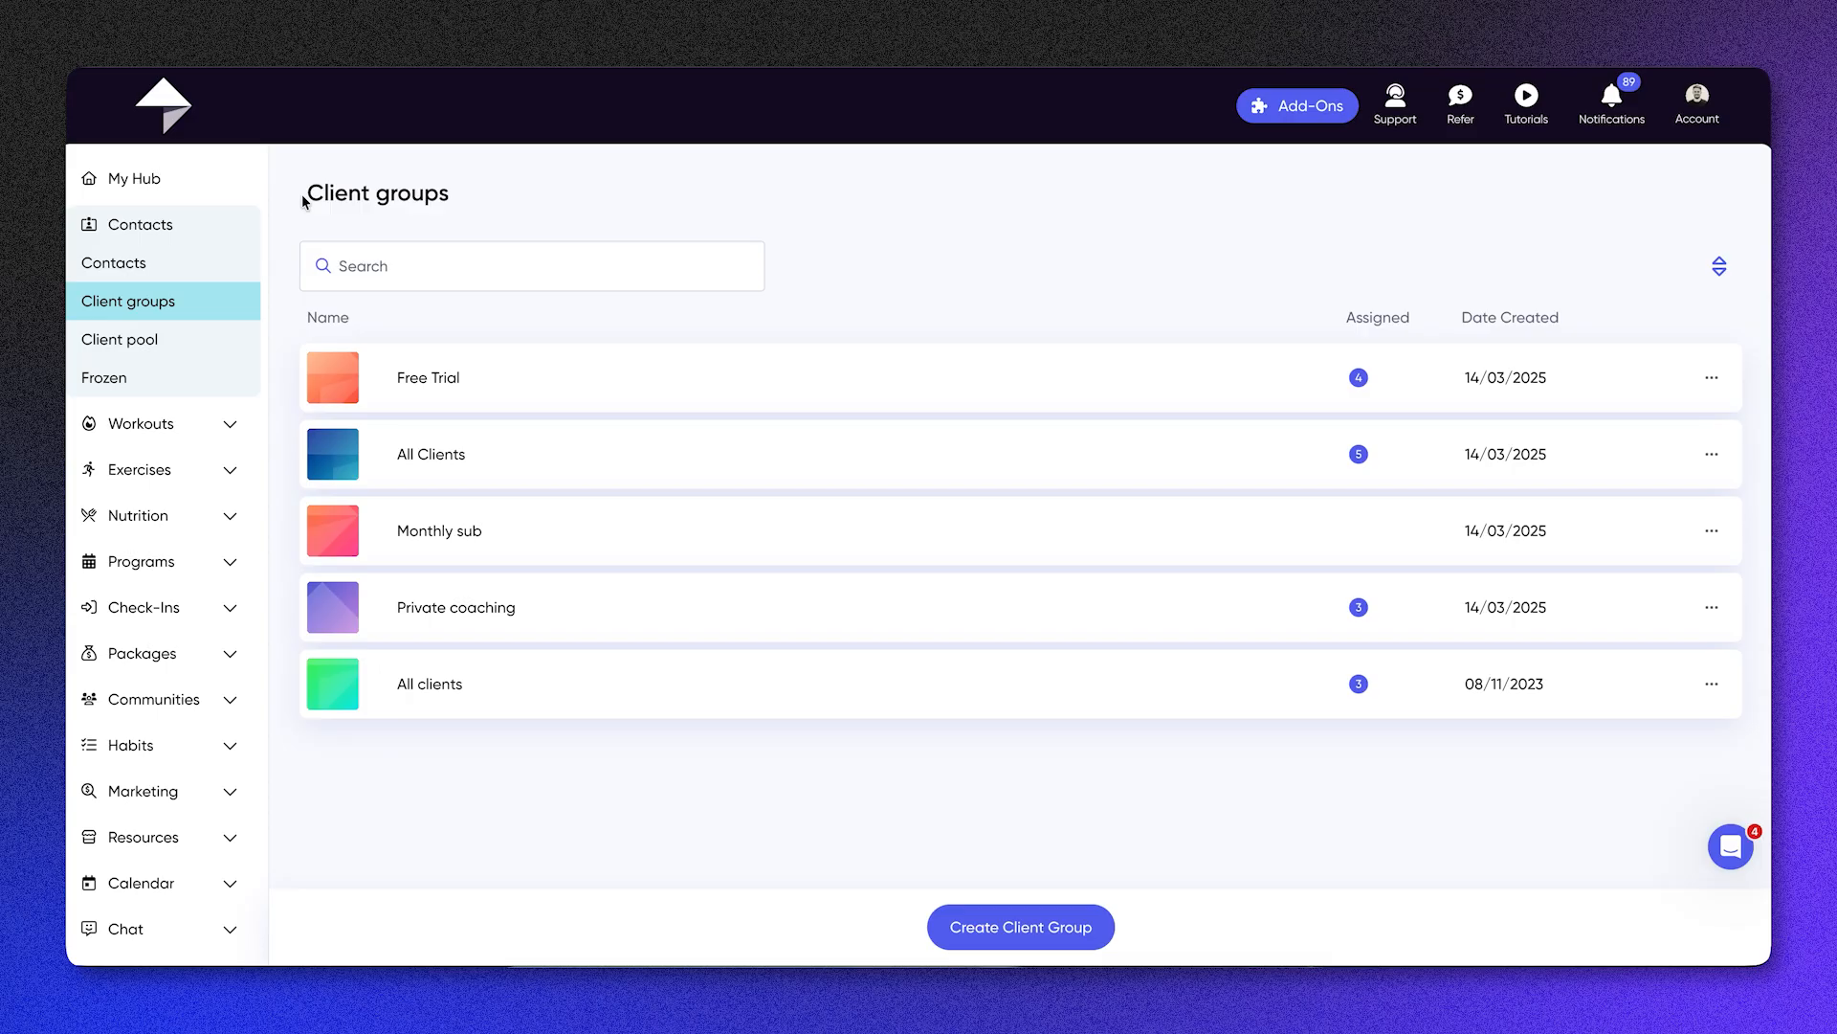
# Step: Visit the client pool and contacts, and examine the new contact form's fields and its assignment choices
pyautogui.click(152, 357)
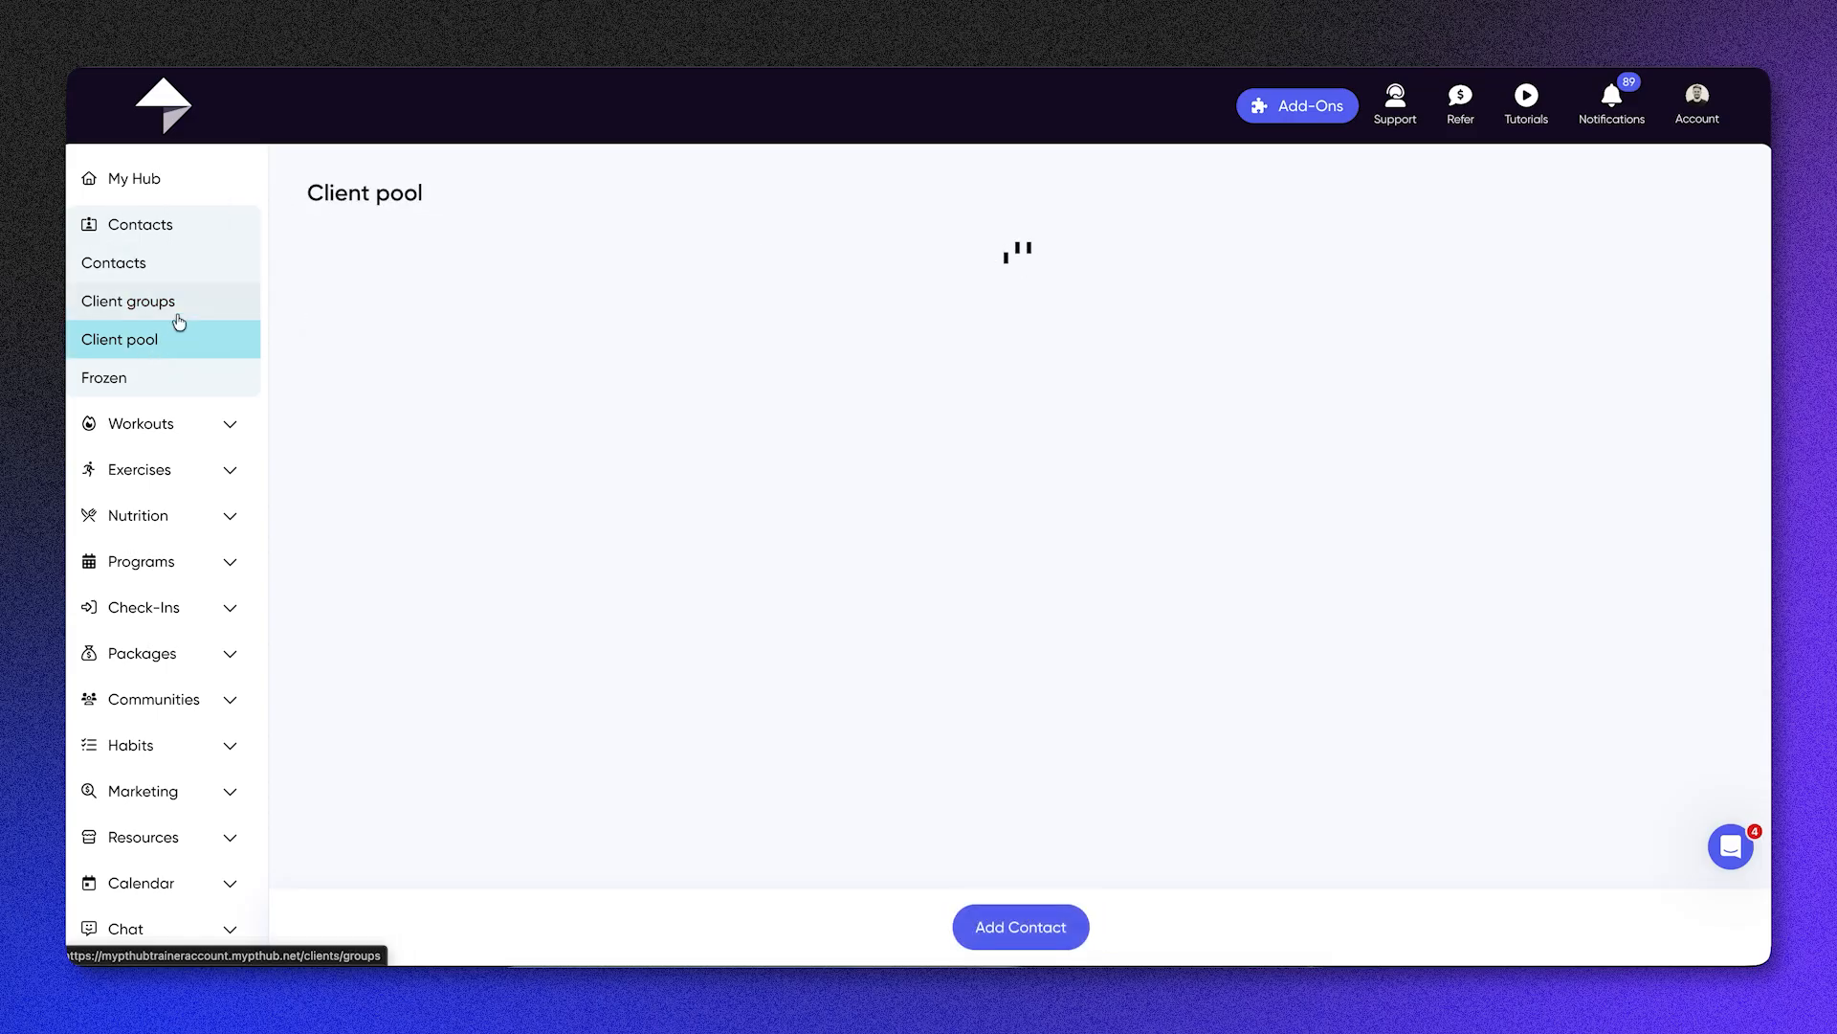
pyautogui.click(170, 277)
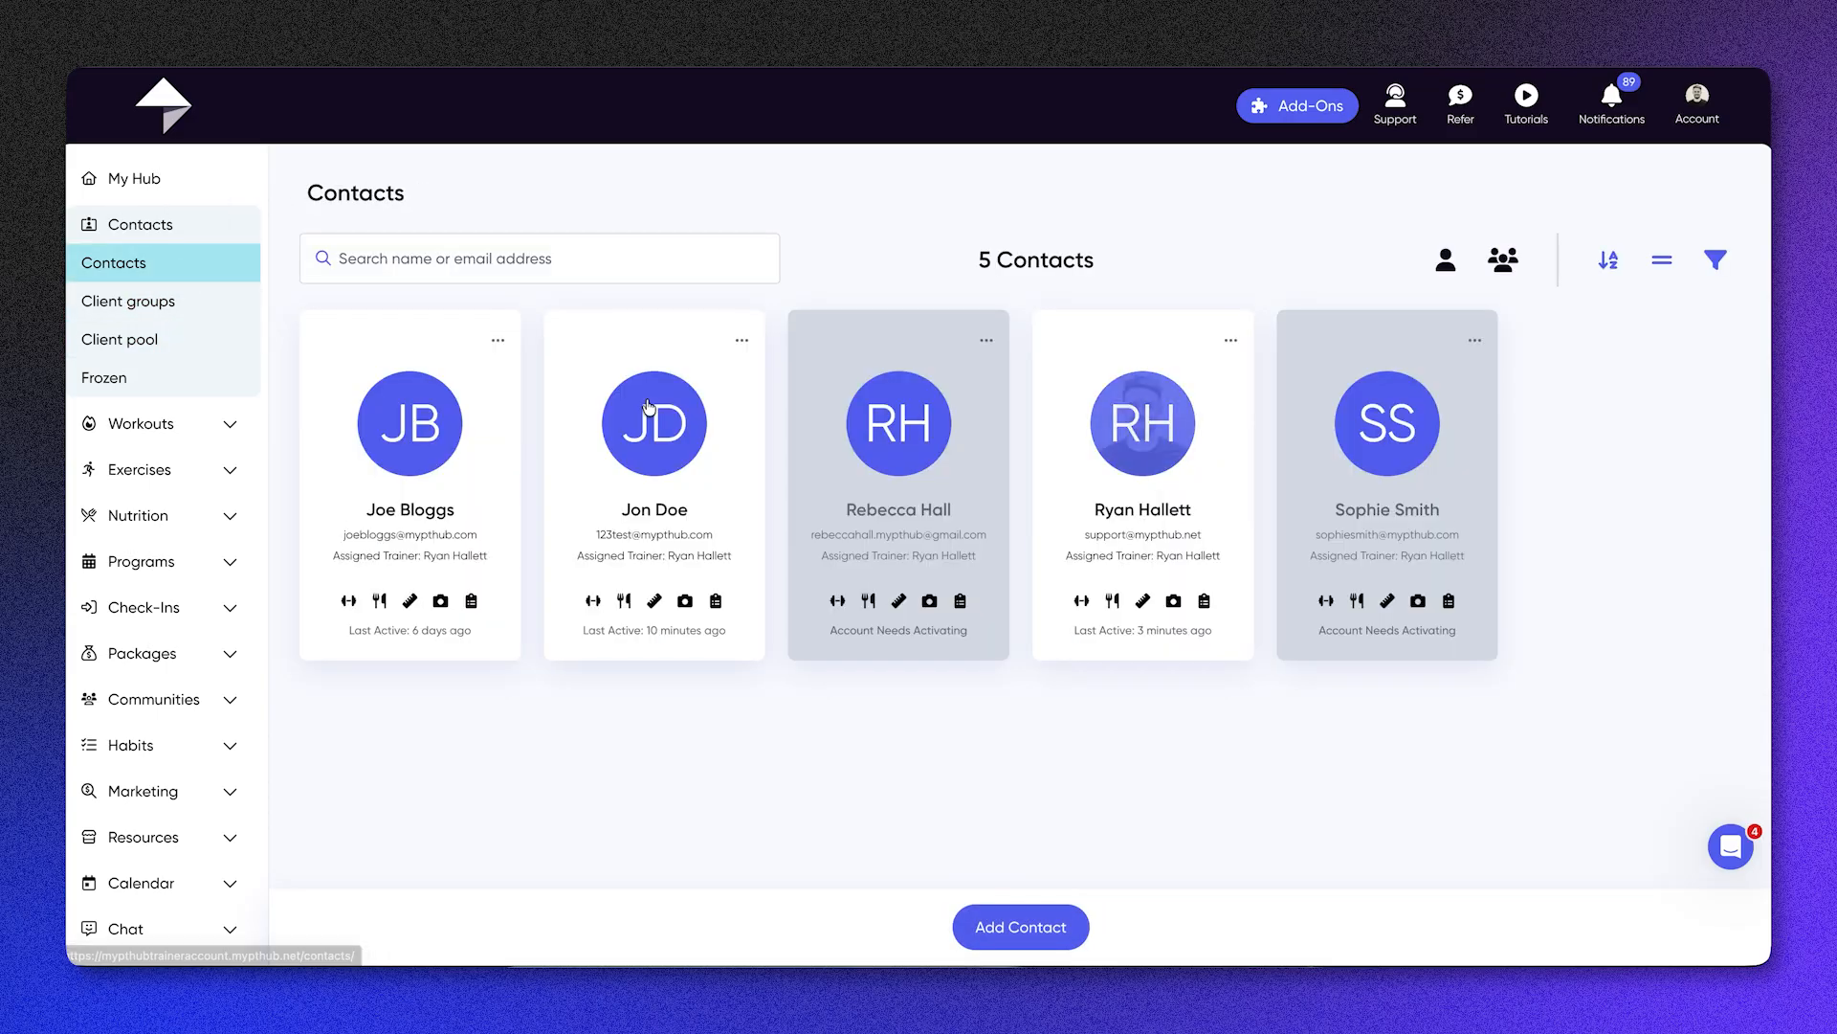
pyautogui.click(985, 909)
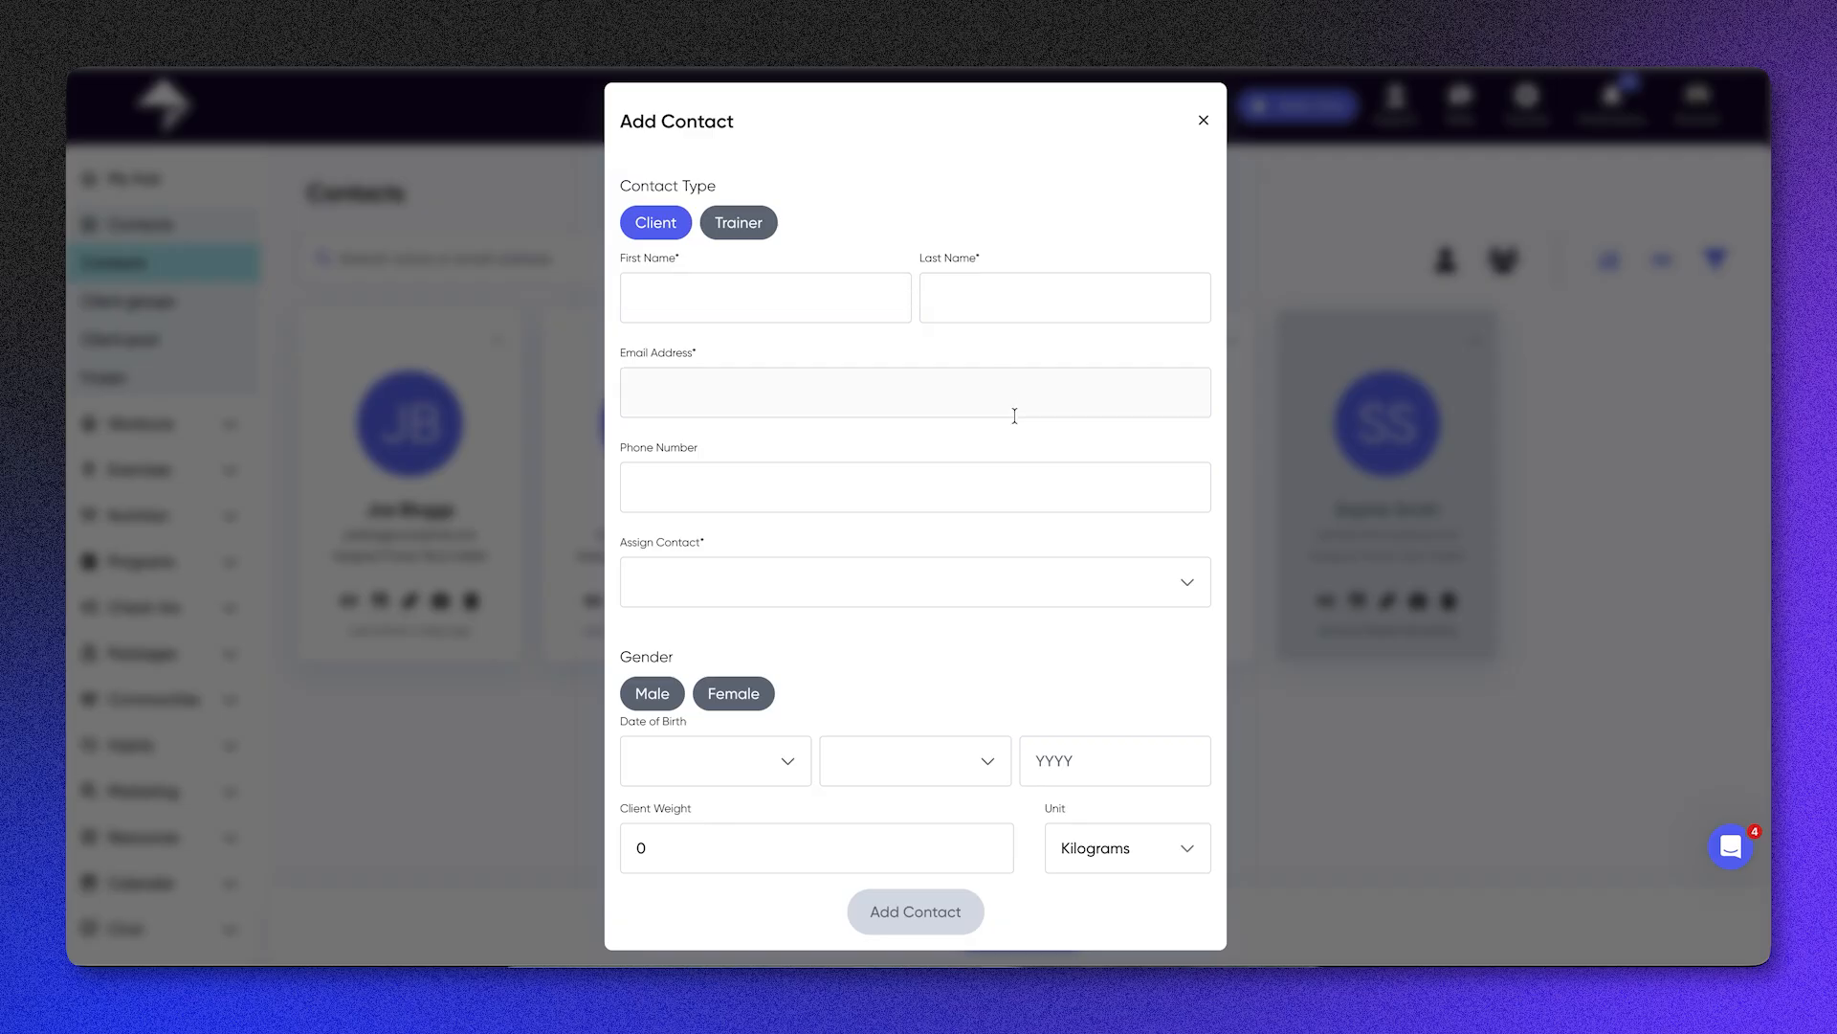
pyautogui.scroll(-3, 1010, 413)
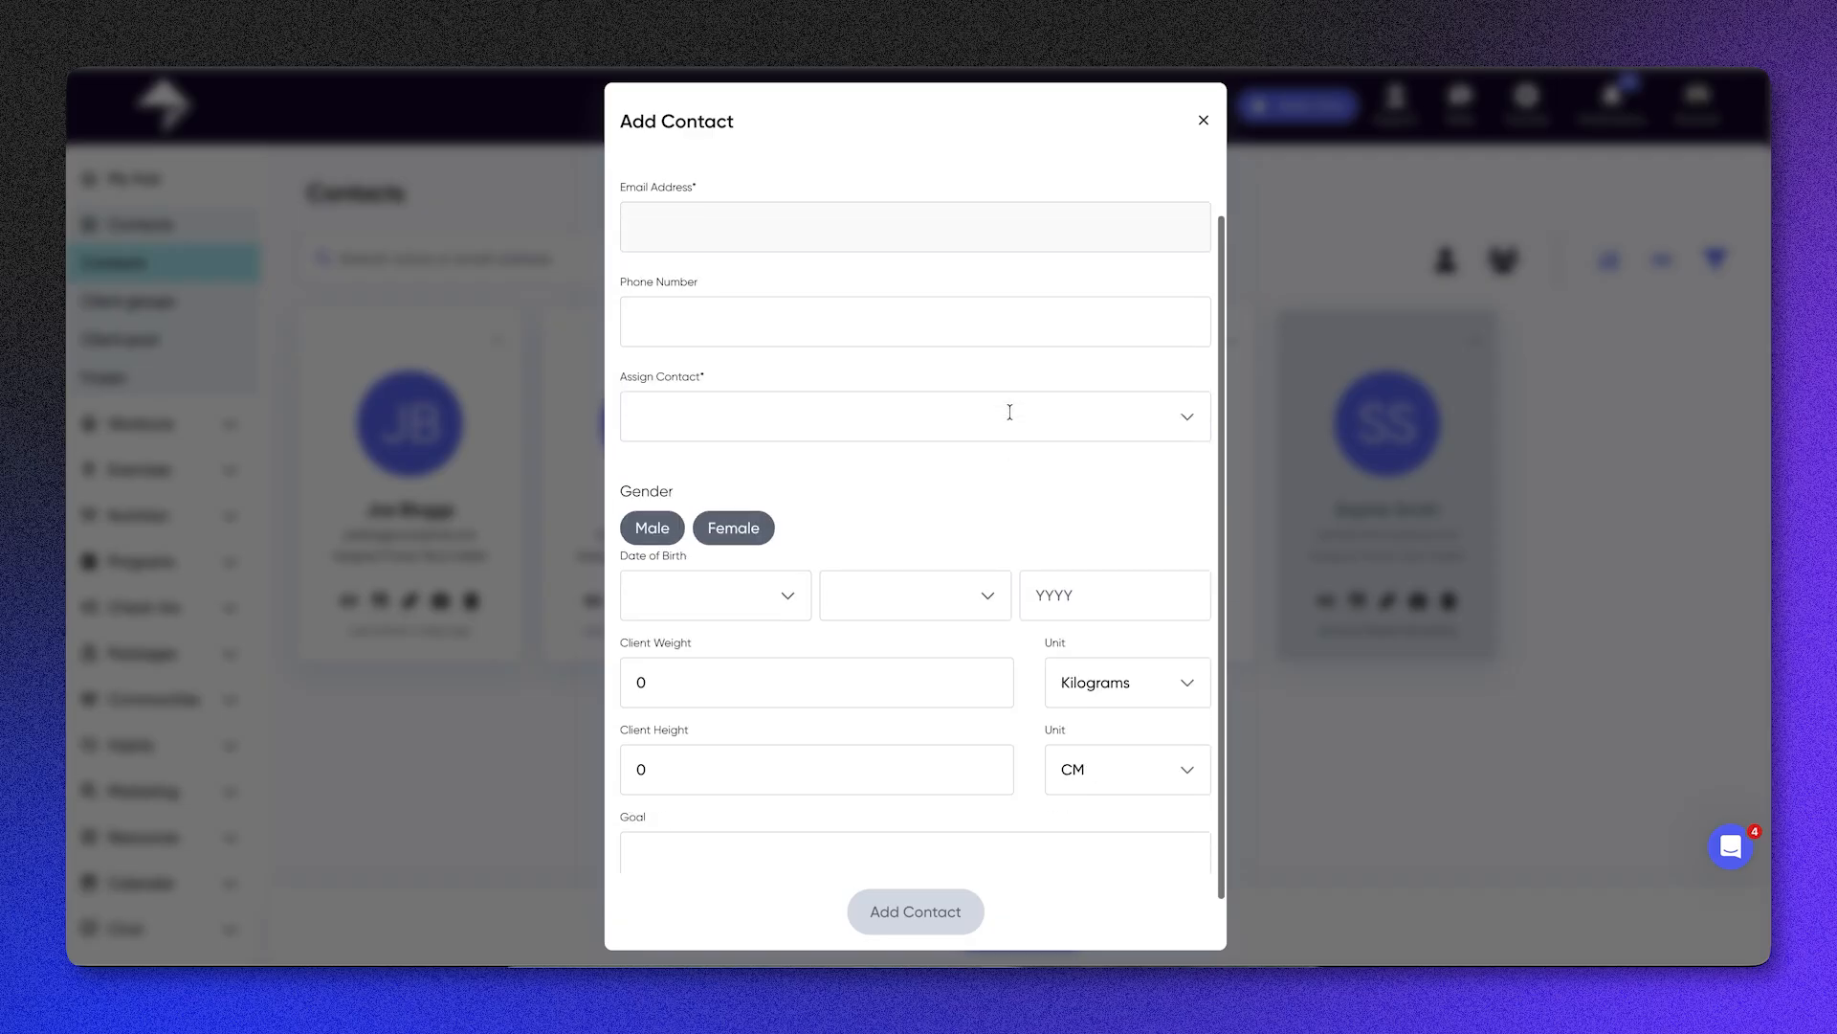
pyautogui.click(949, 361)
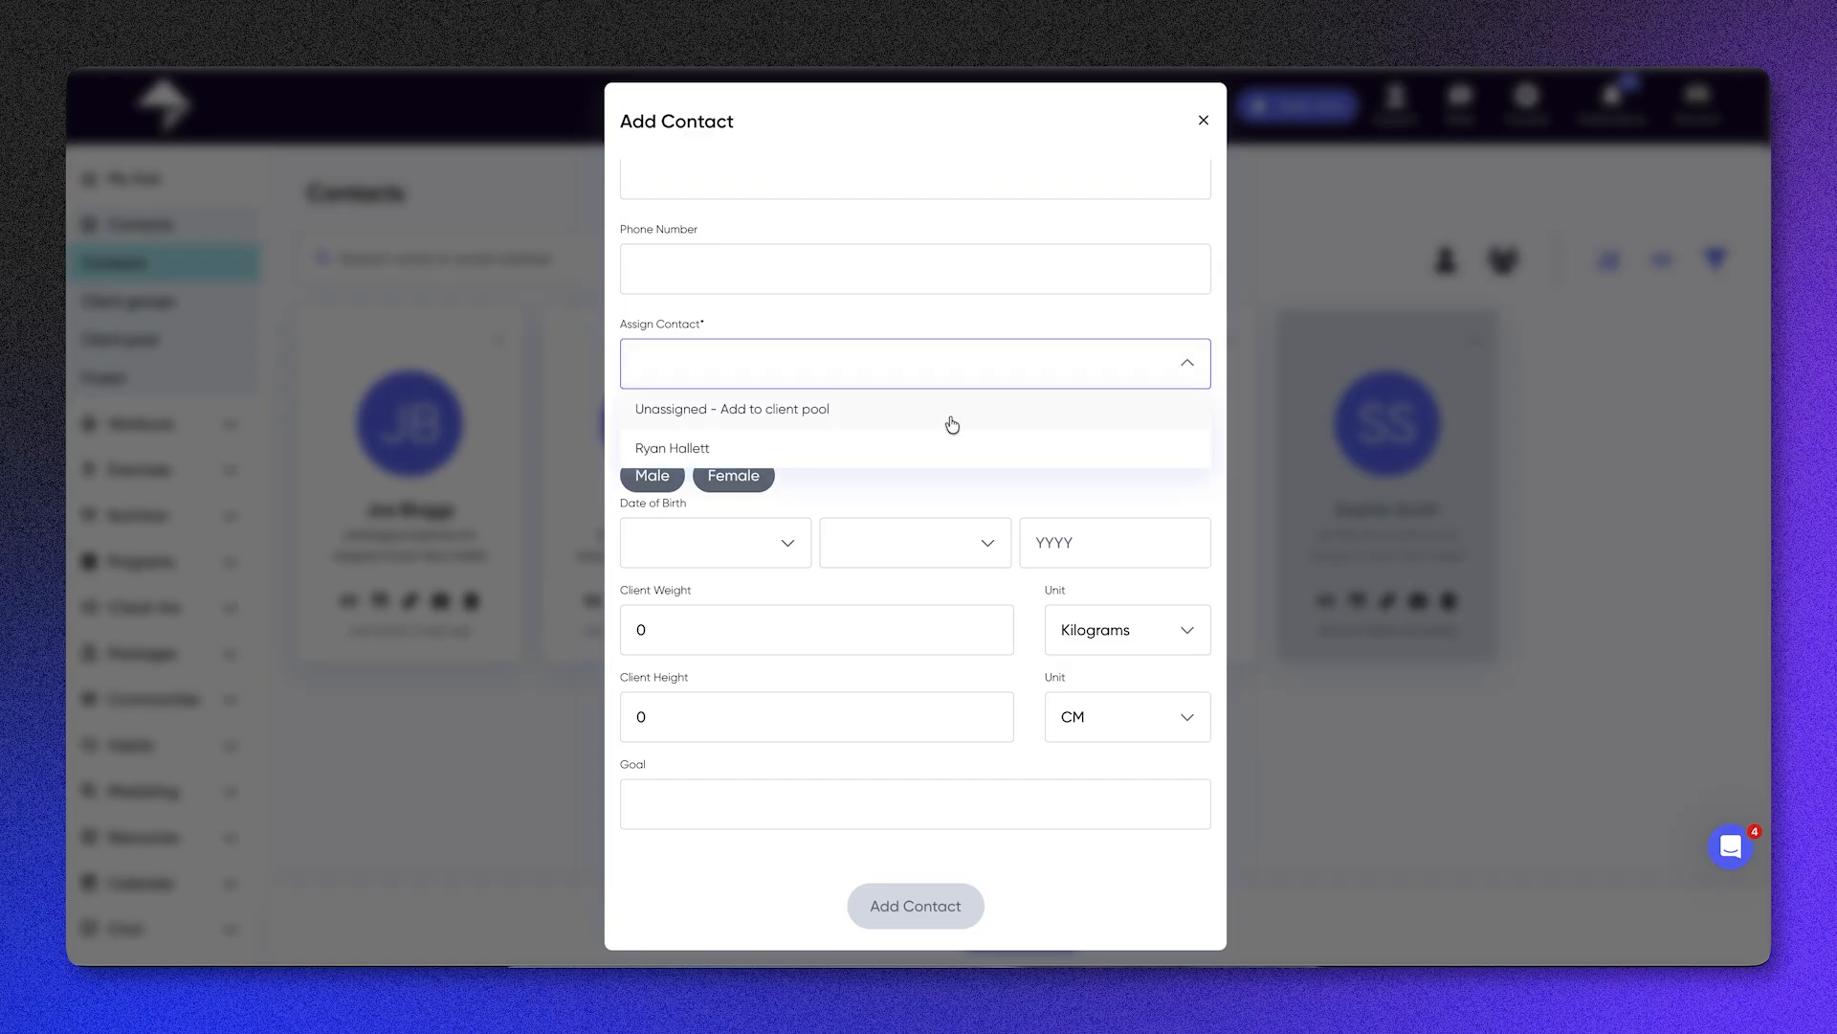
pyautogui.click(222, 429)
# Step: View the client pool and the frozen clients list, and check the account options for the second frozen client
pyautogui.click(164, 356)
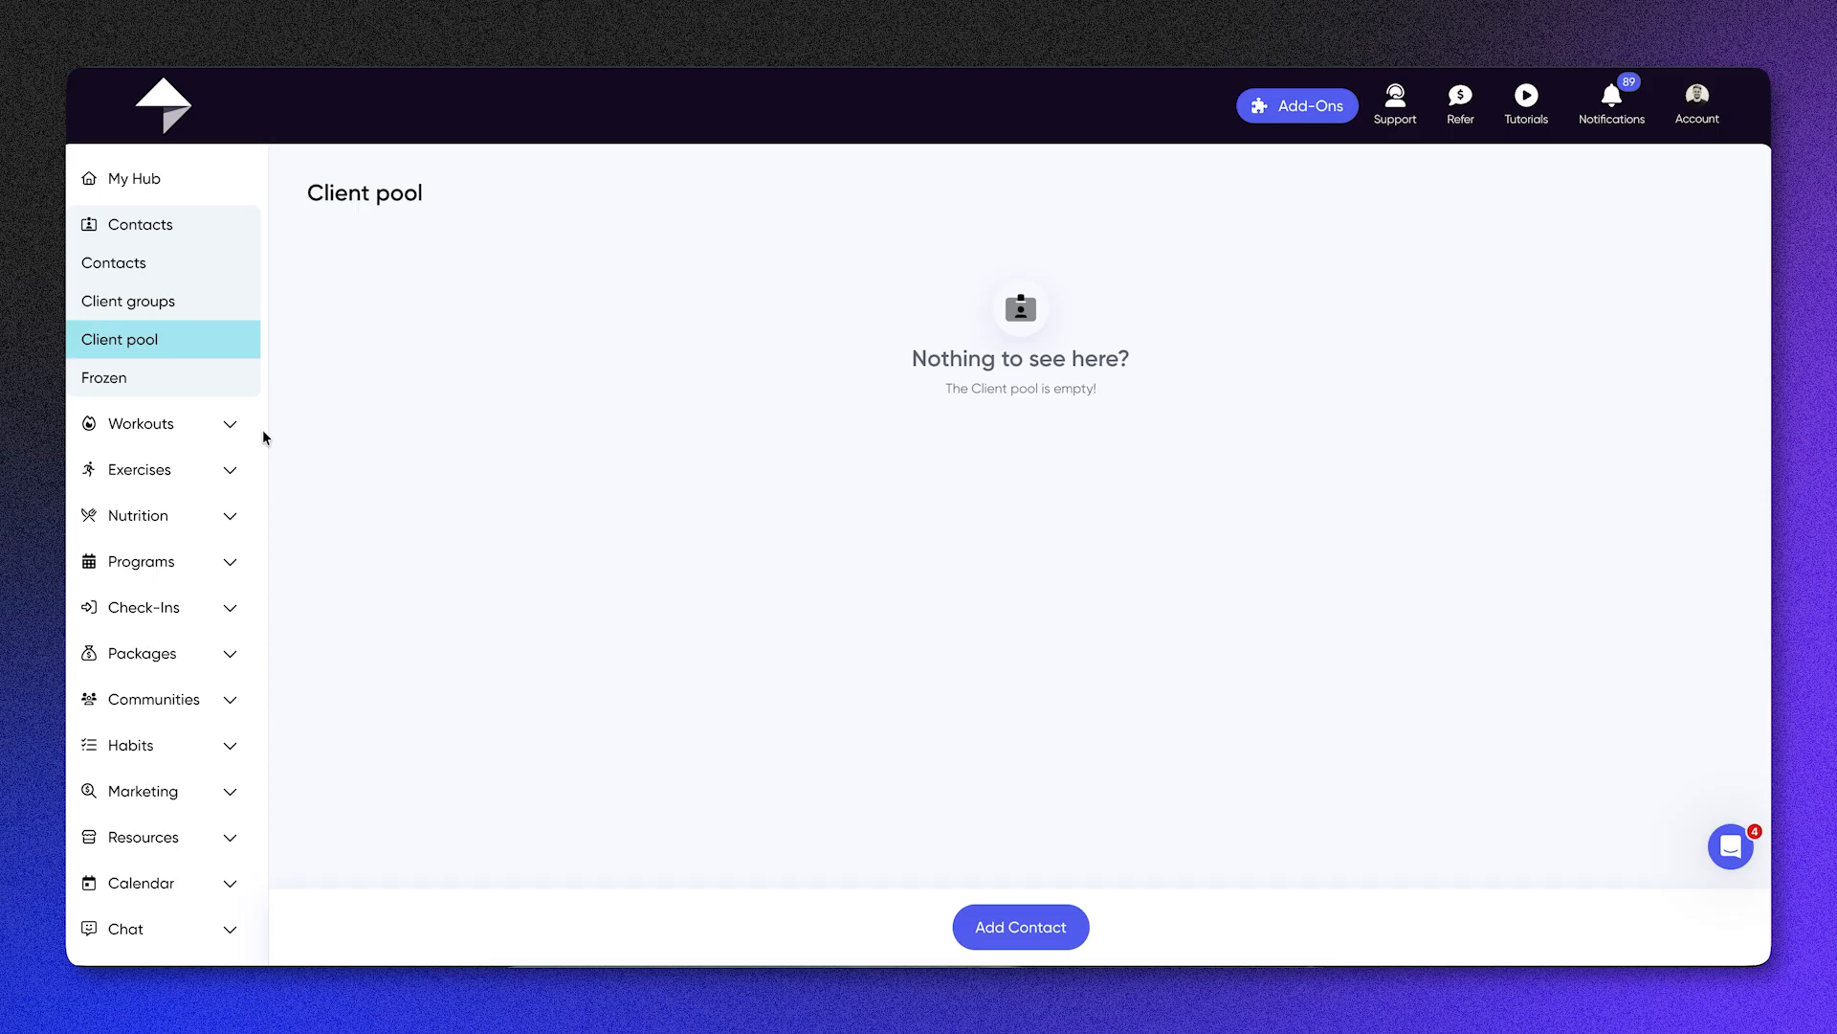
pyautogui.click(192, 385)
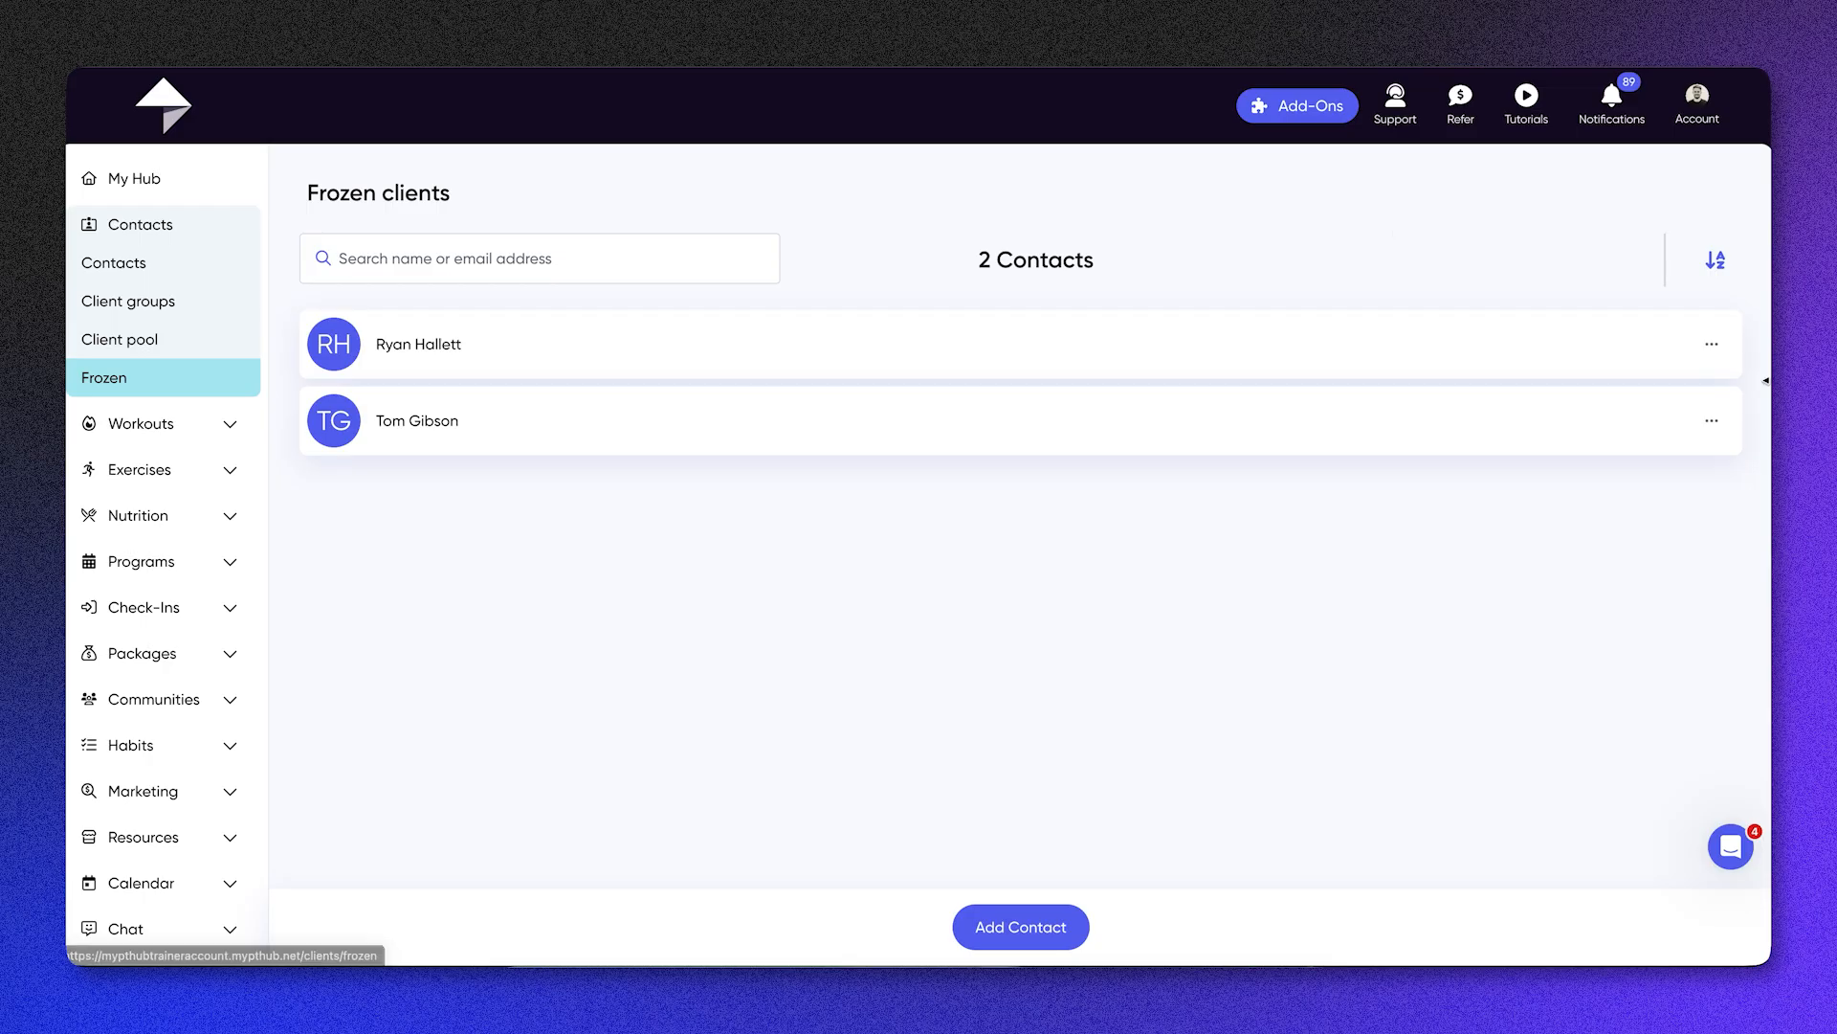
pyautogui.click(1712, 420)
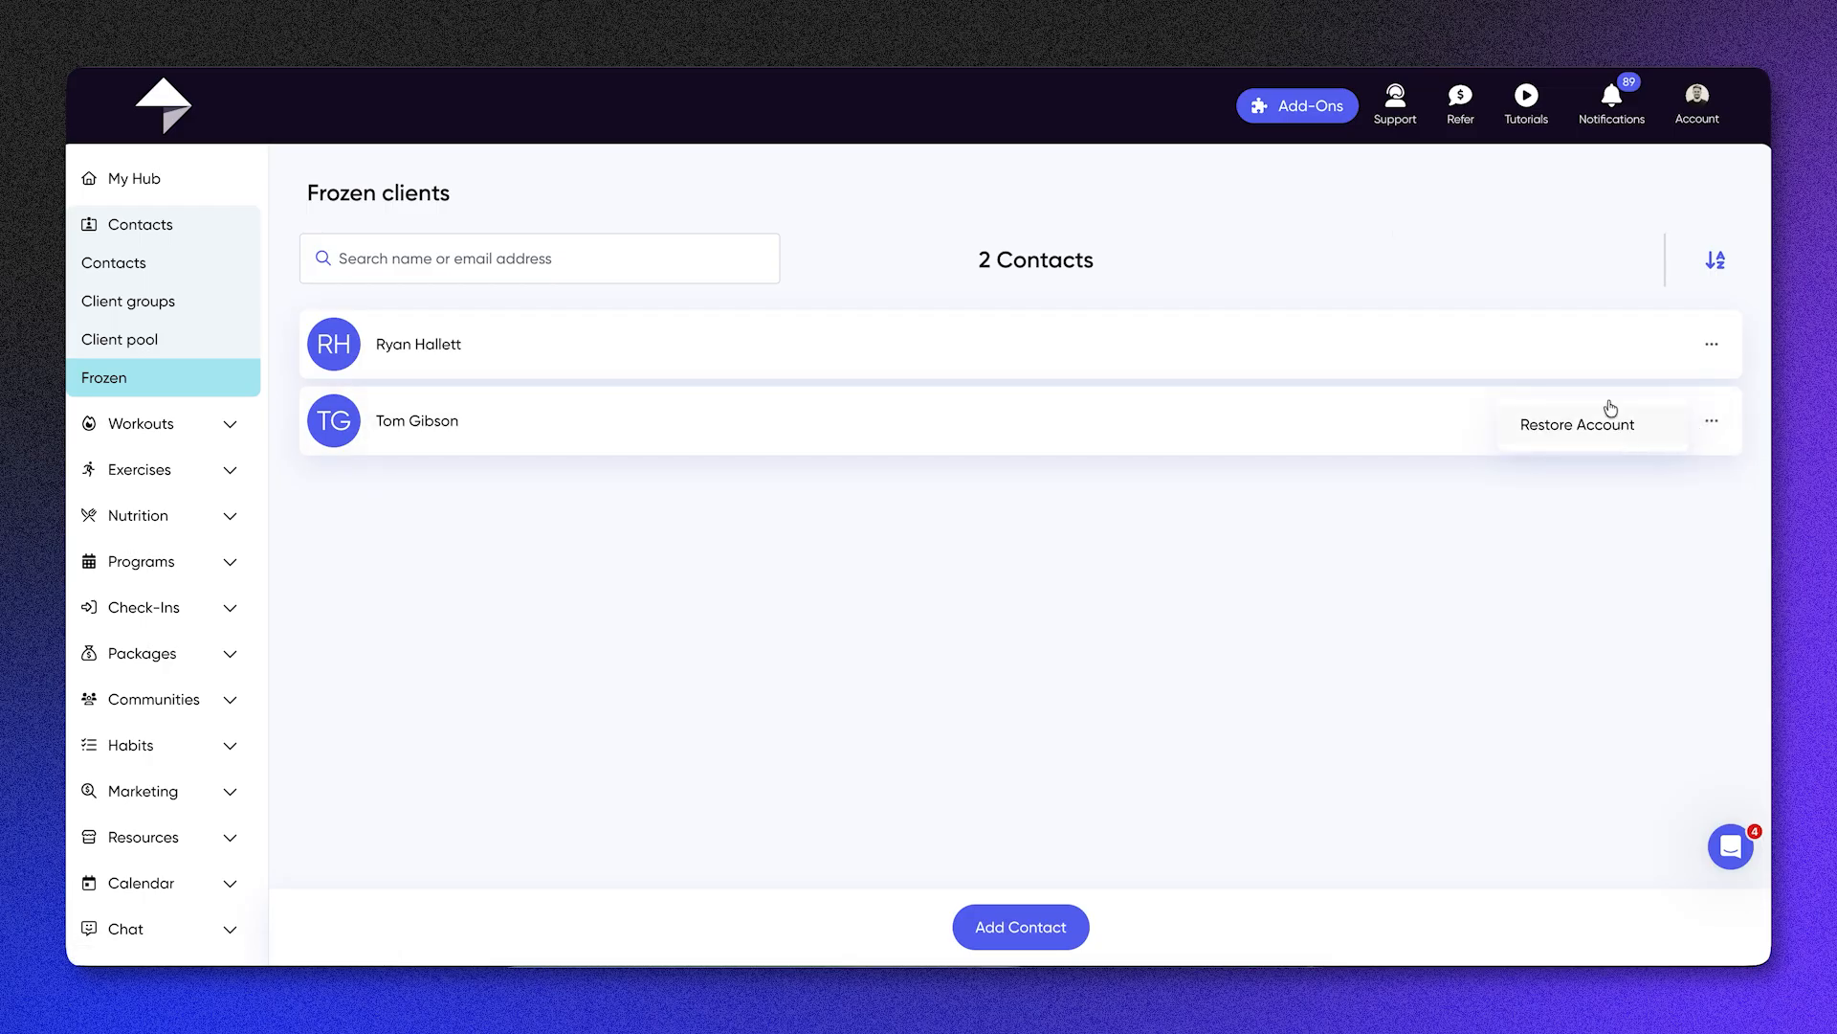
# Step: Go to the workouts library and open the ready-made Home Workouts Advanced collection
pyautogui.click(204, 421)
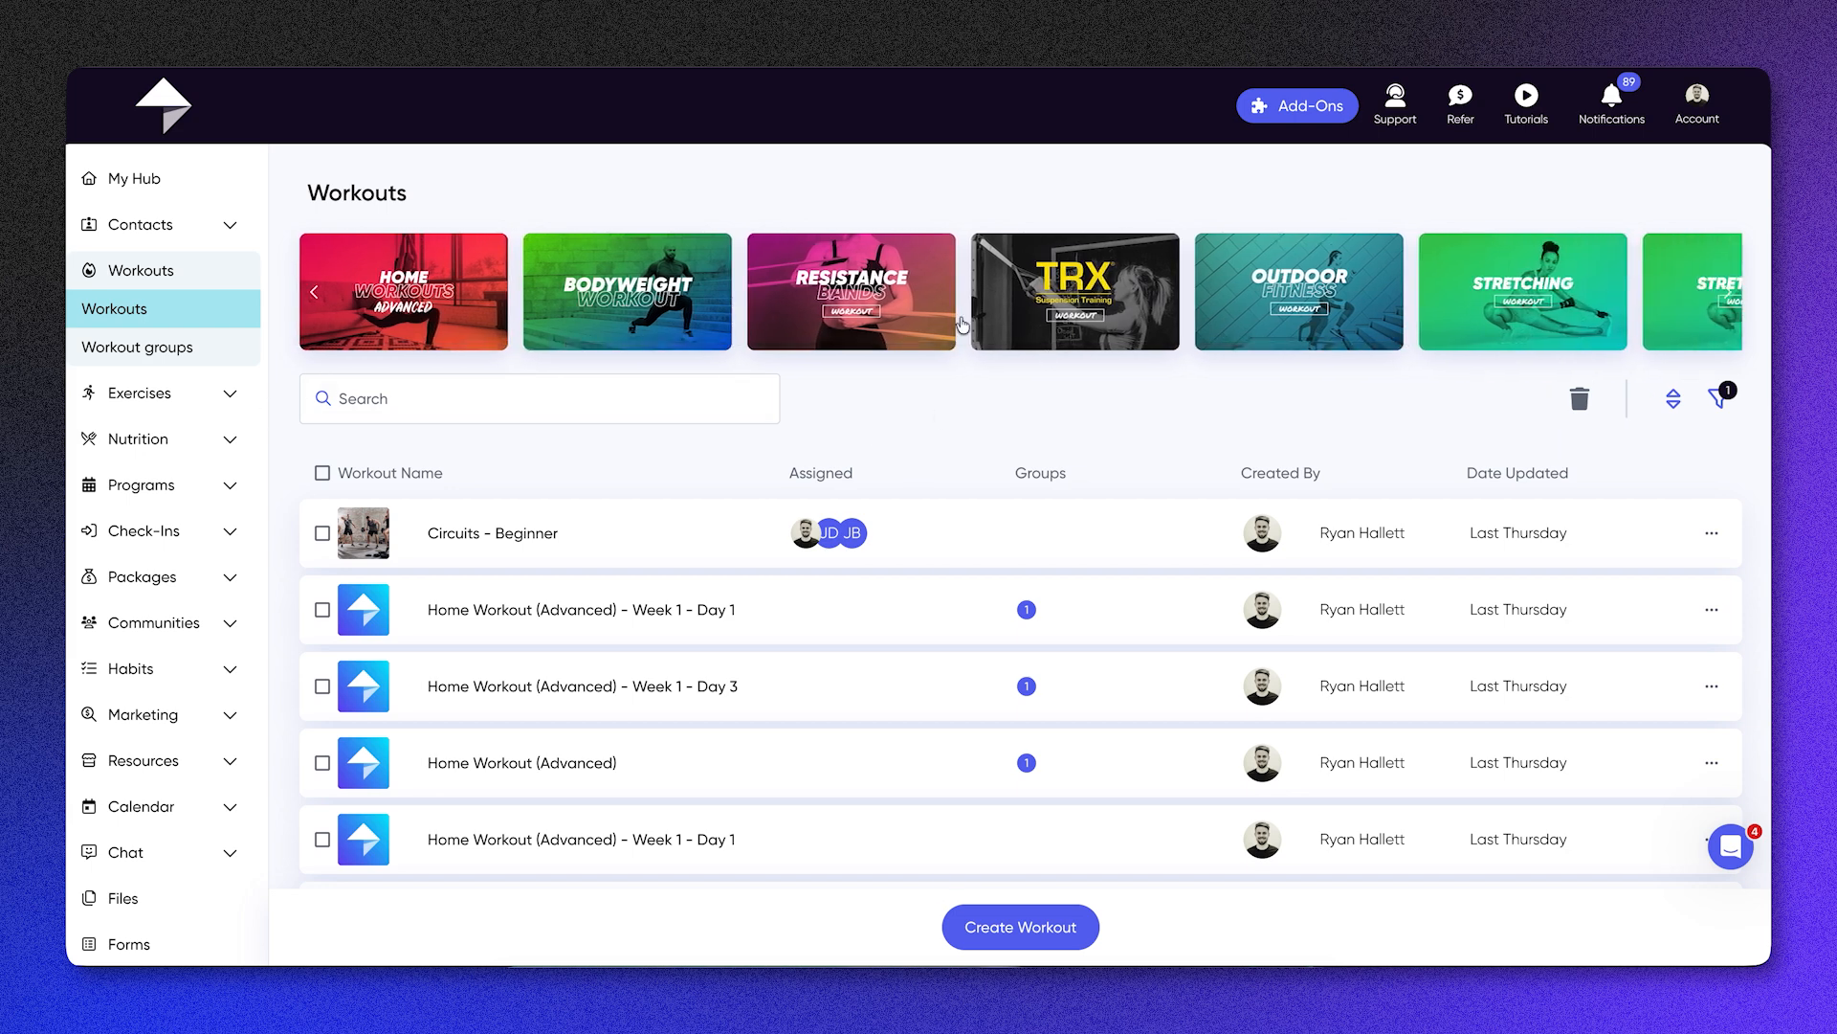
pyautogui.hscroll(-2, 675, 298)
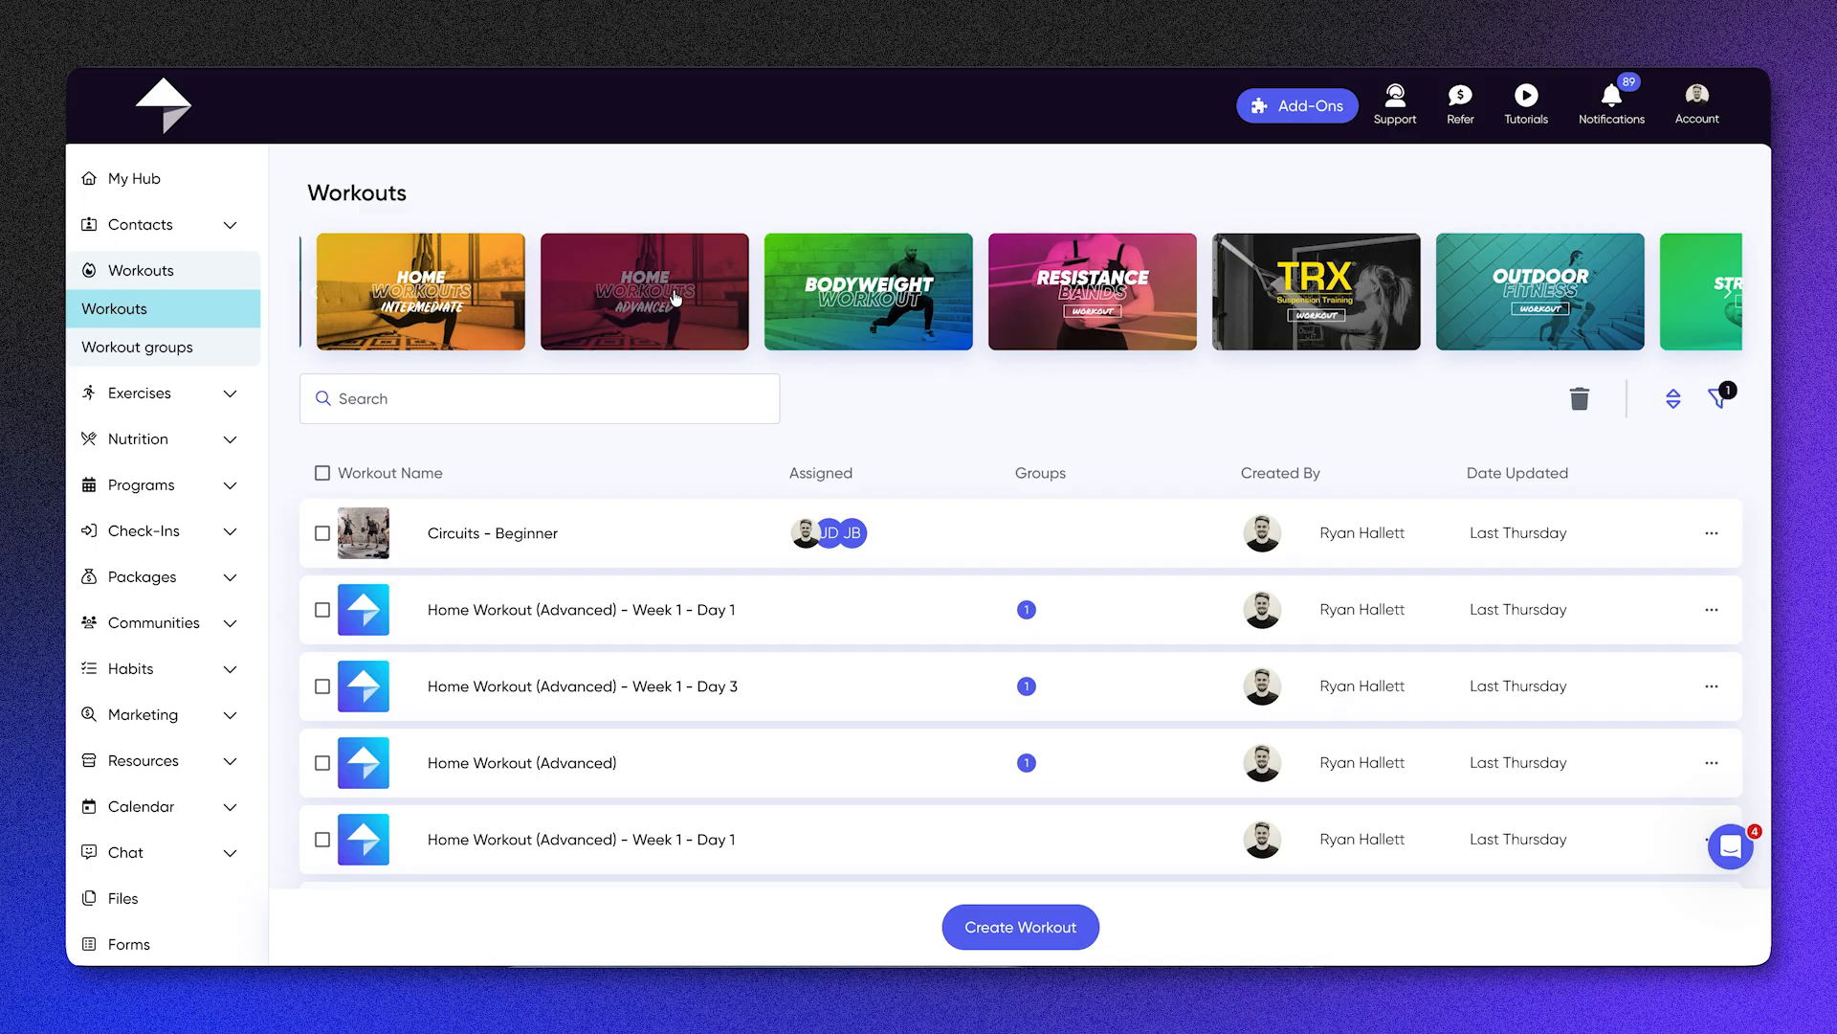
pyautogui.click(675, 298)
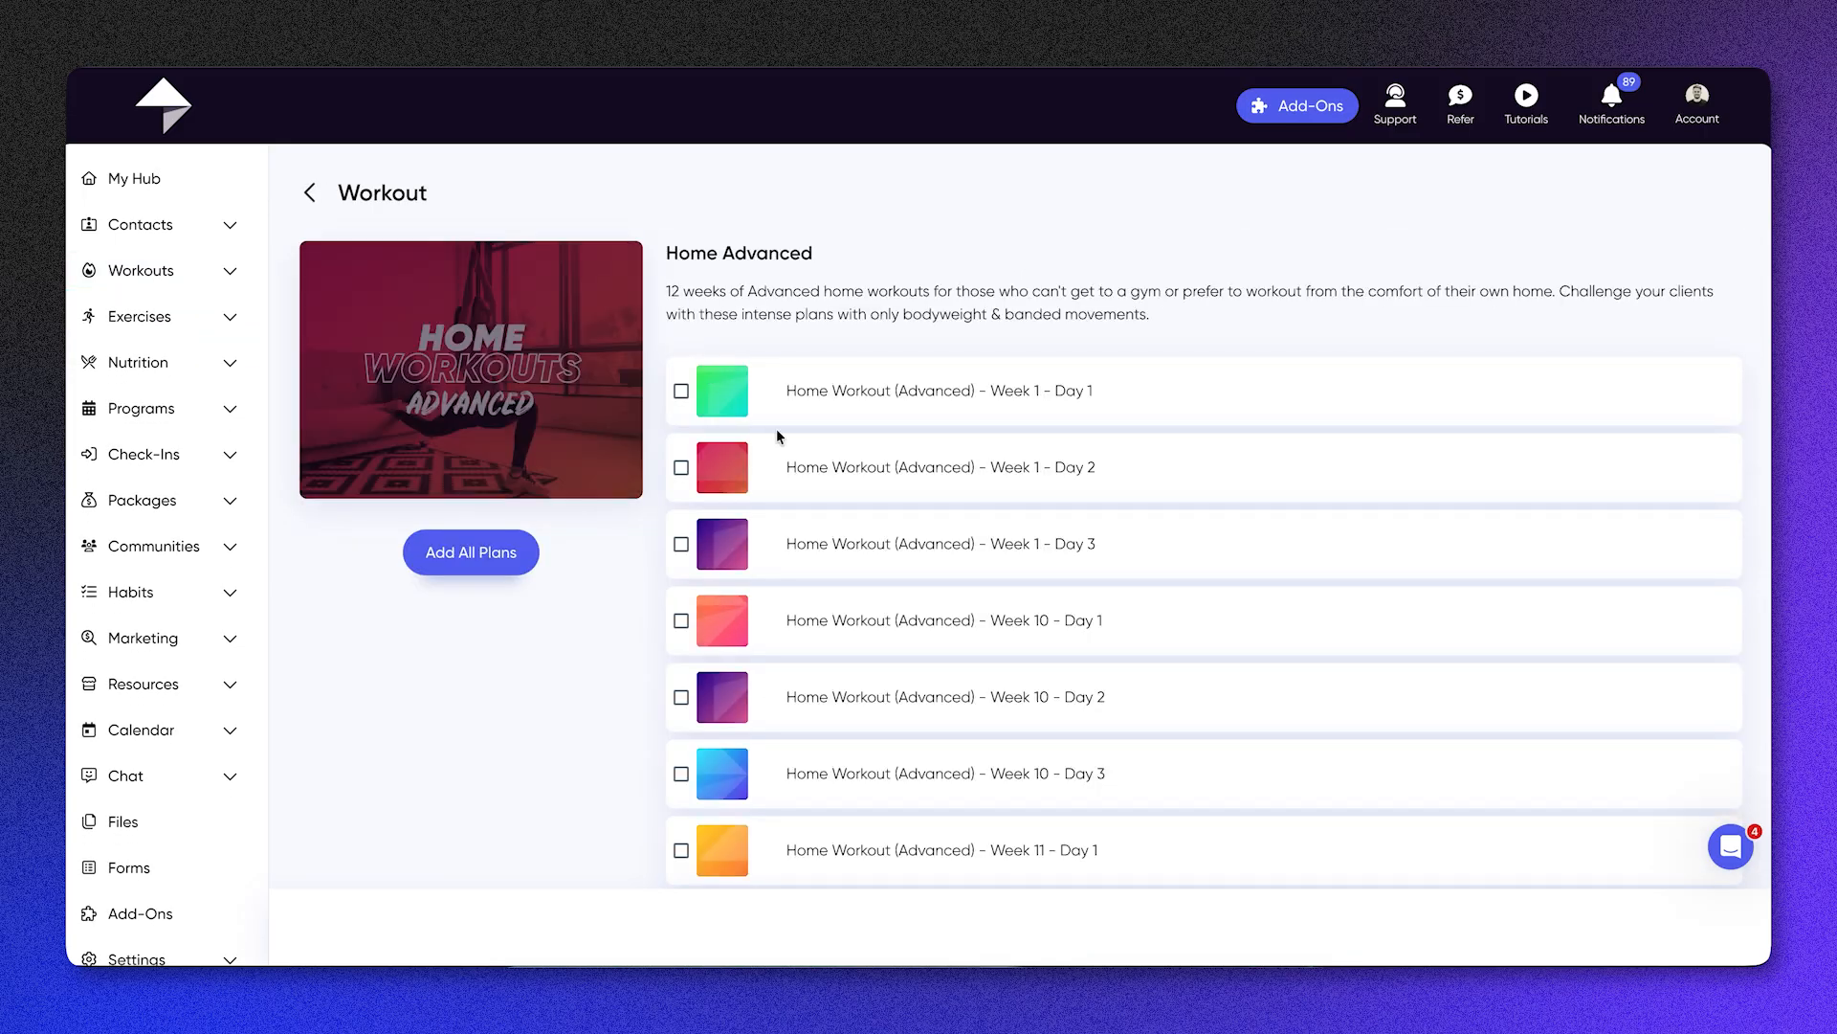
# Step: Preview Home Workout (Advanced) - Week 1 - Day 1, mark it in the collection, and return to the workouts list
pyautogui.click(915, 399)
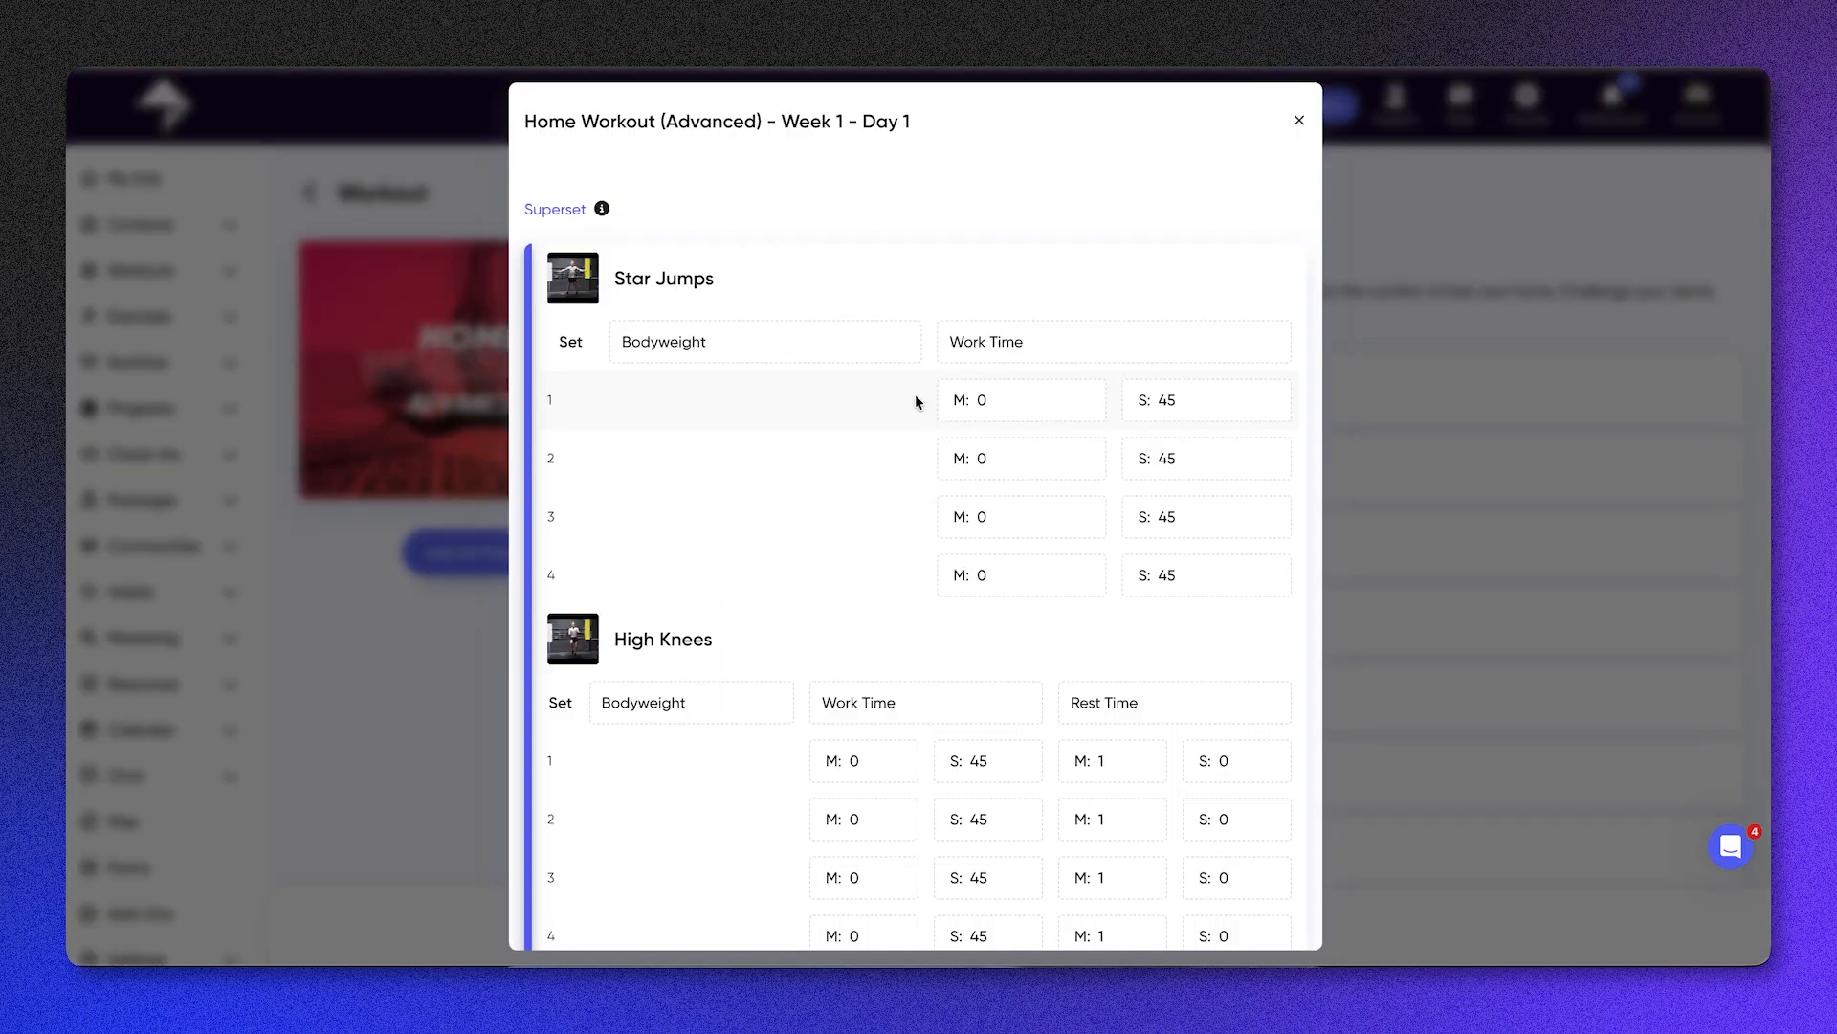
pyautogui.scroll(-3, 914, 394)
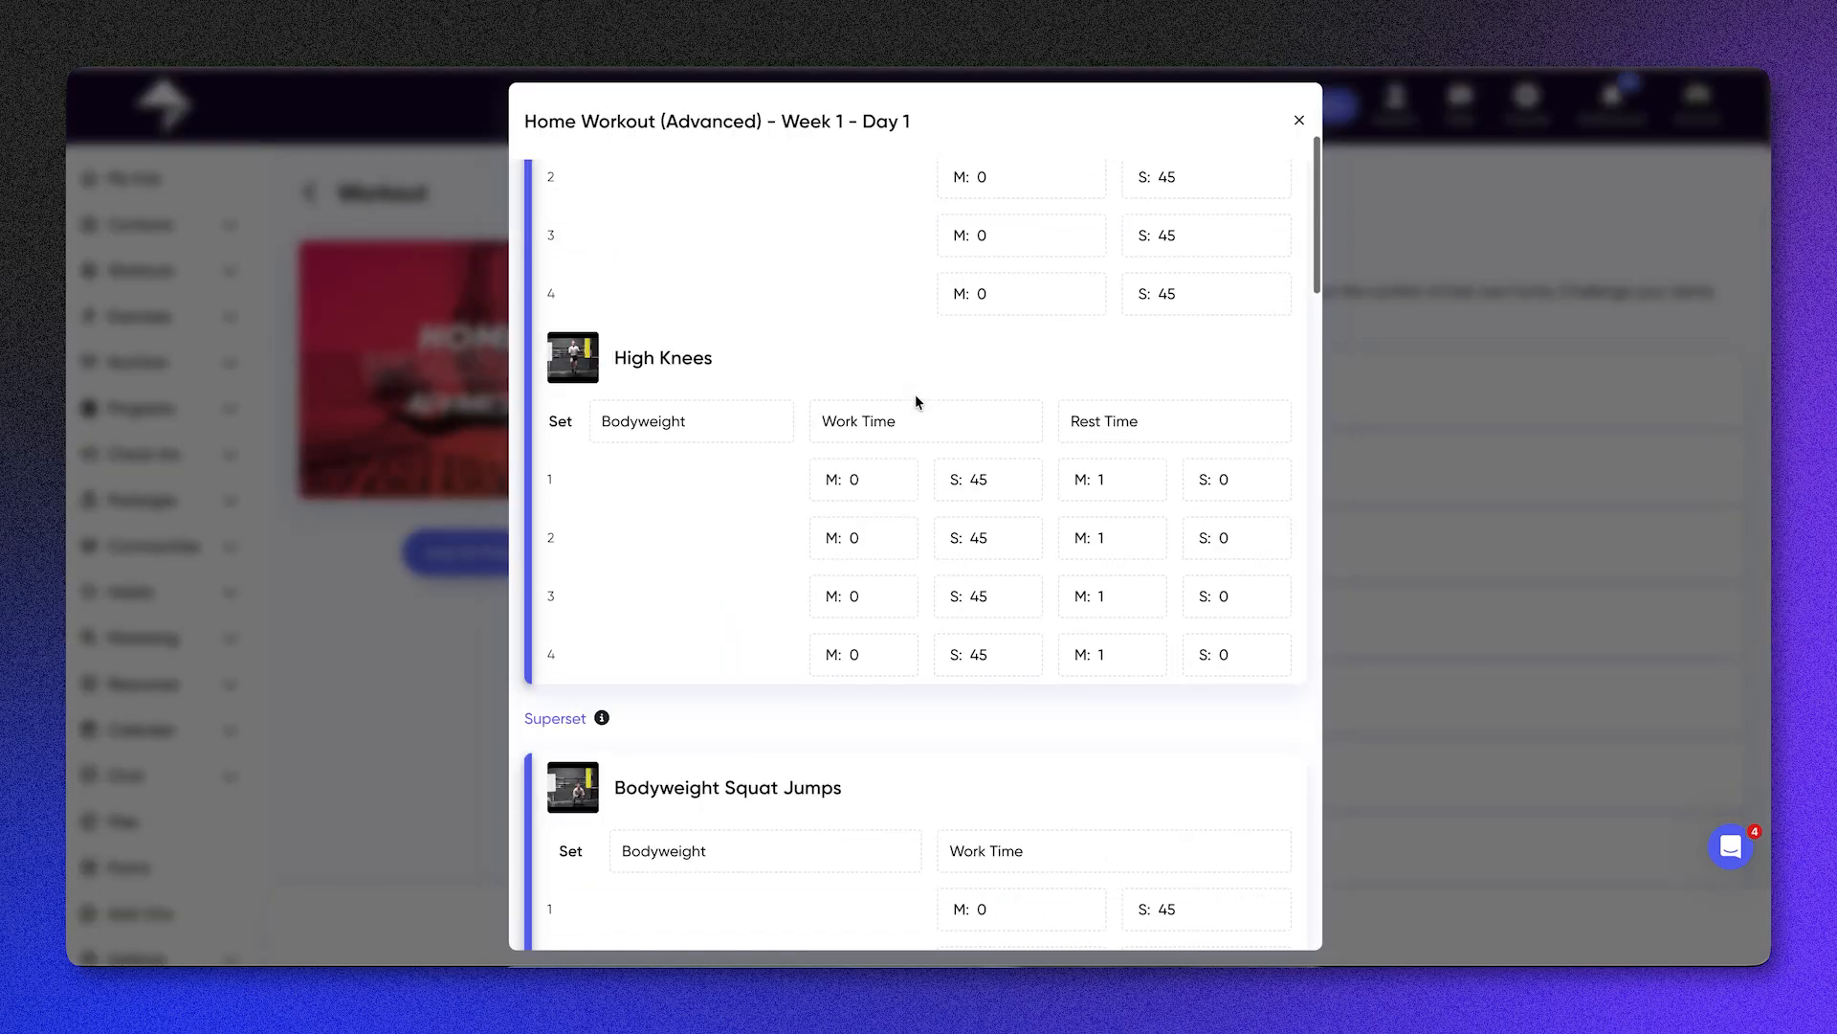
pyautogui.click(1299, 121)
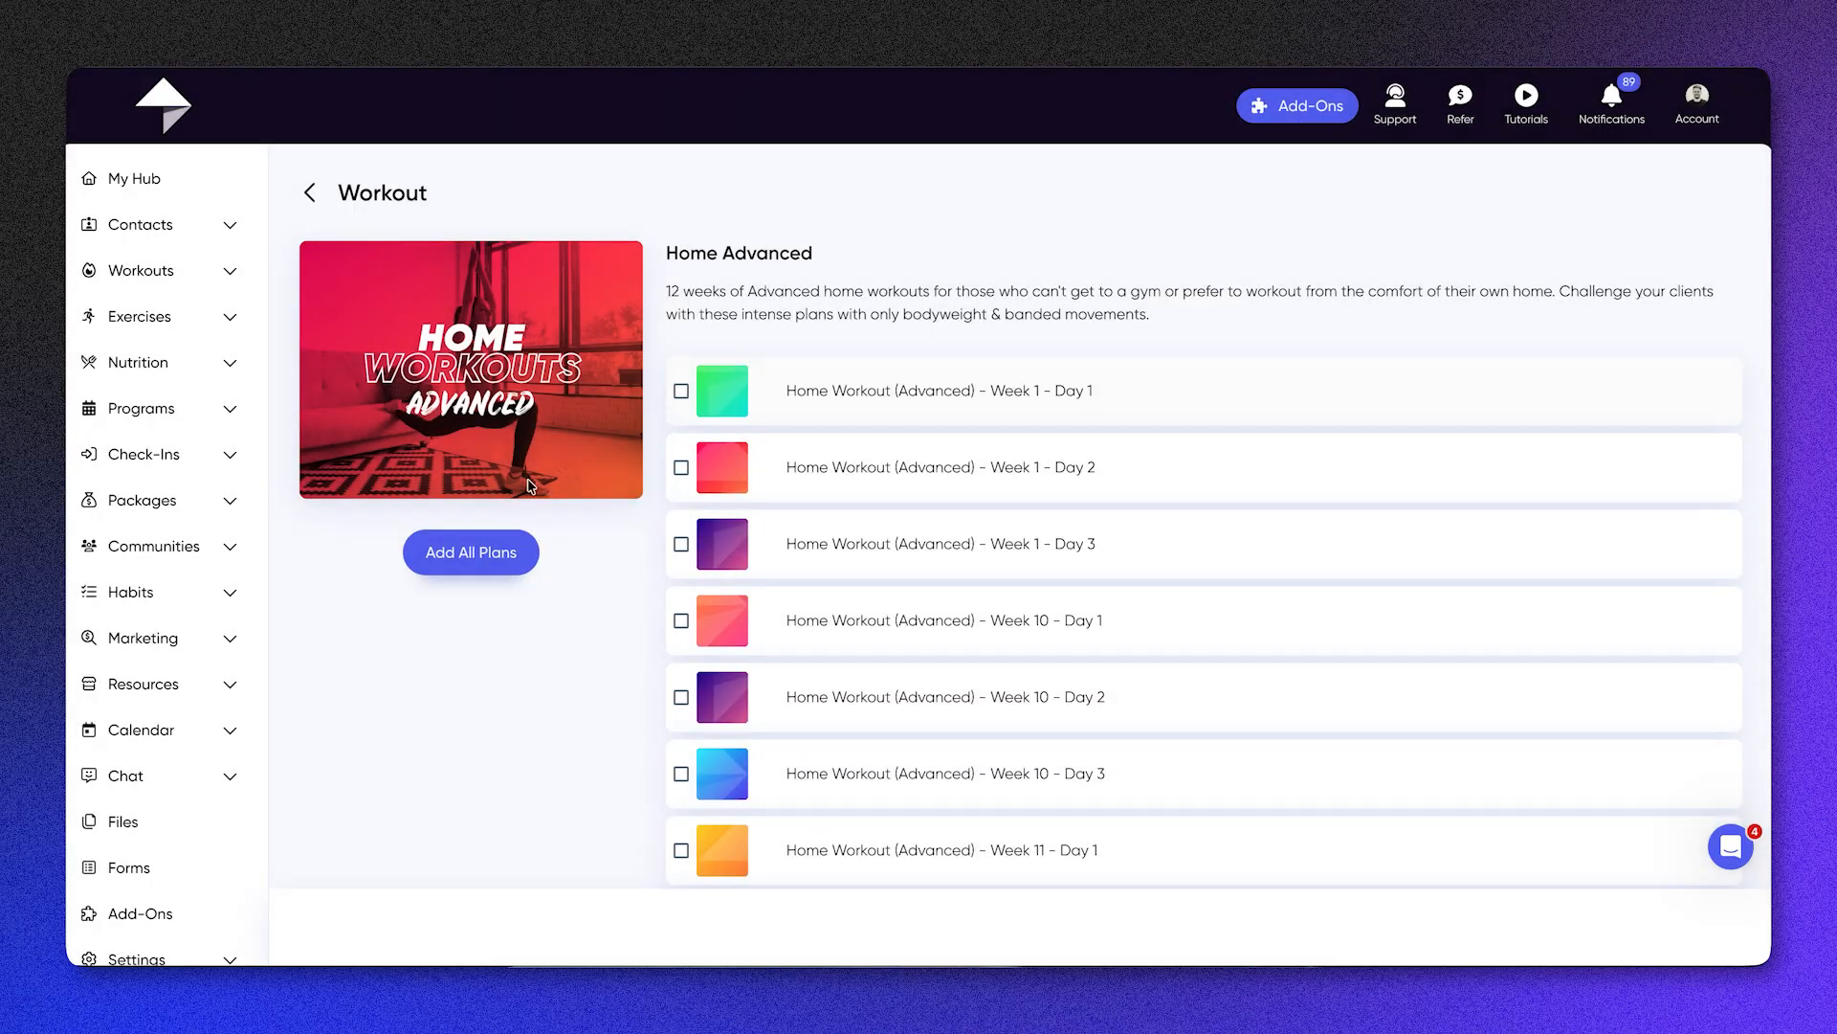
pyautogui.click(683, 393)
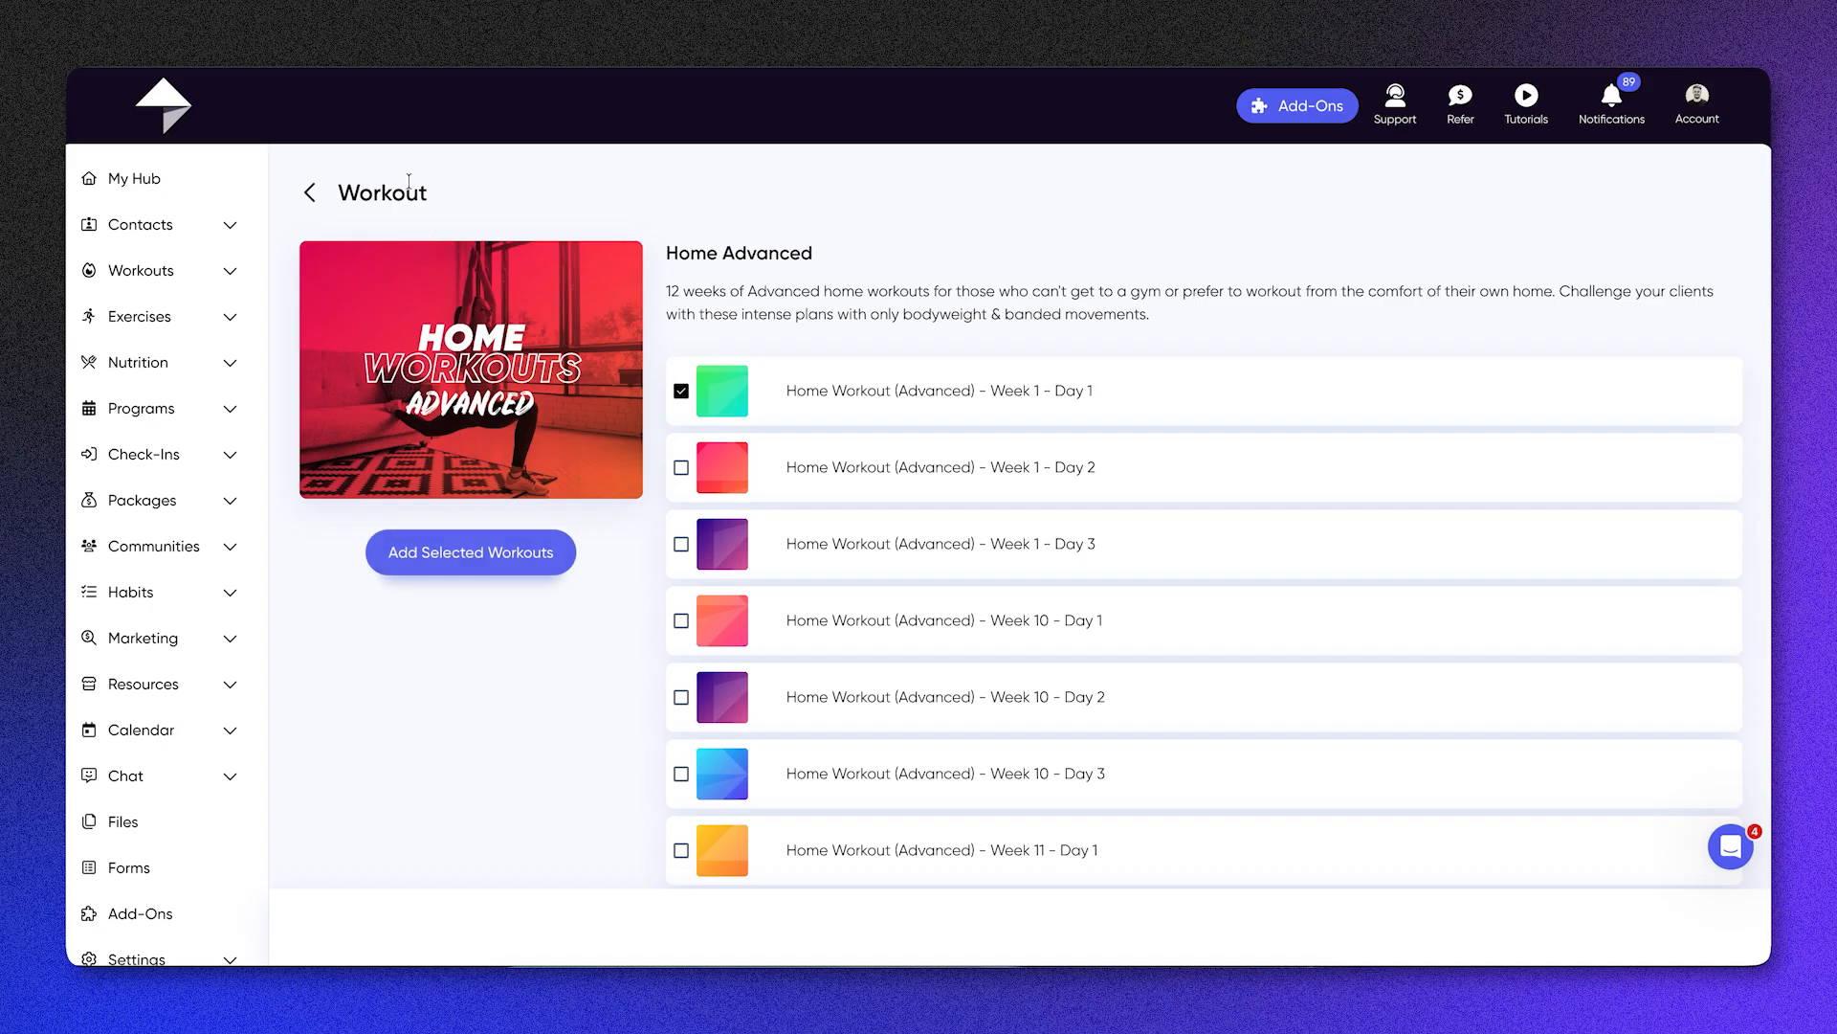
pyautogui.click(309, 194)
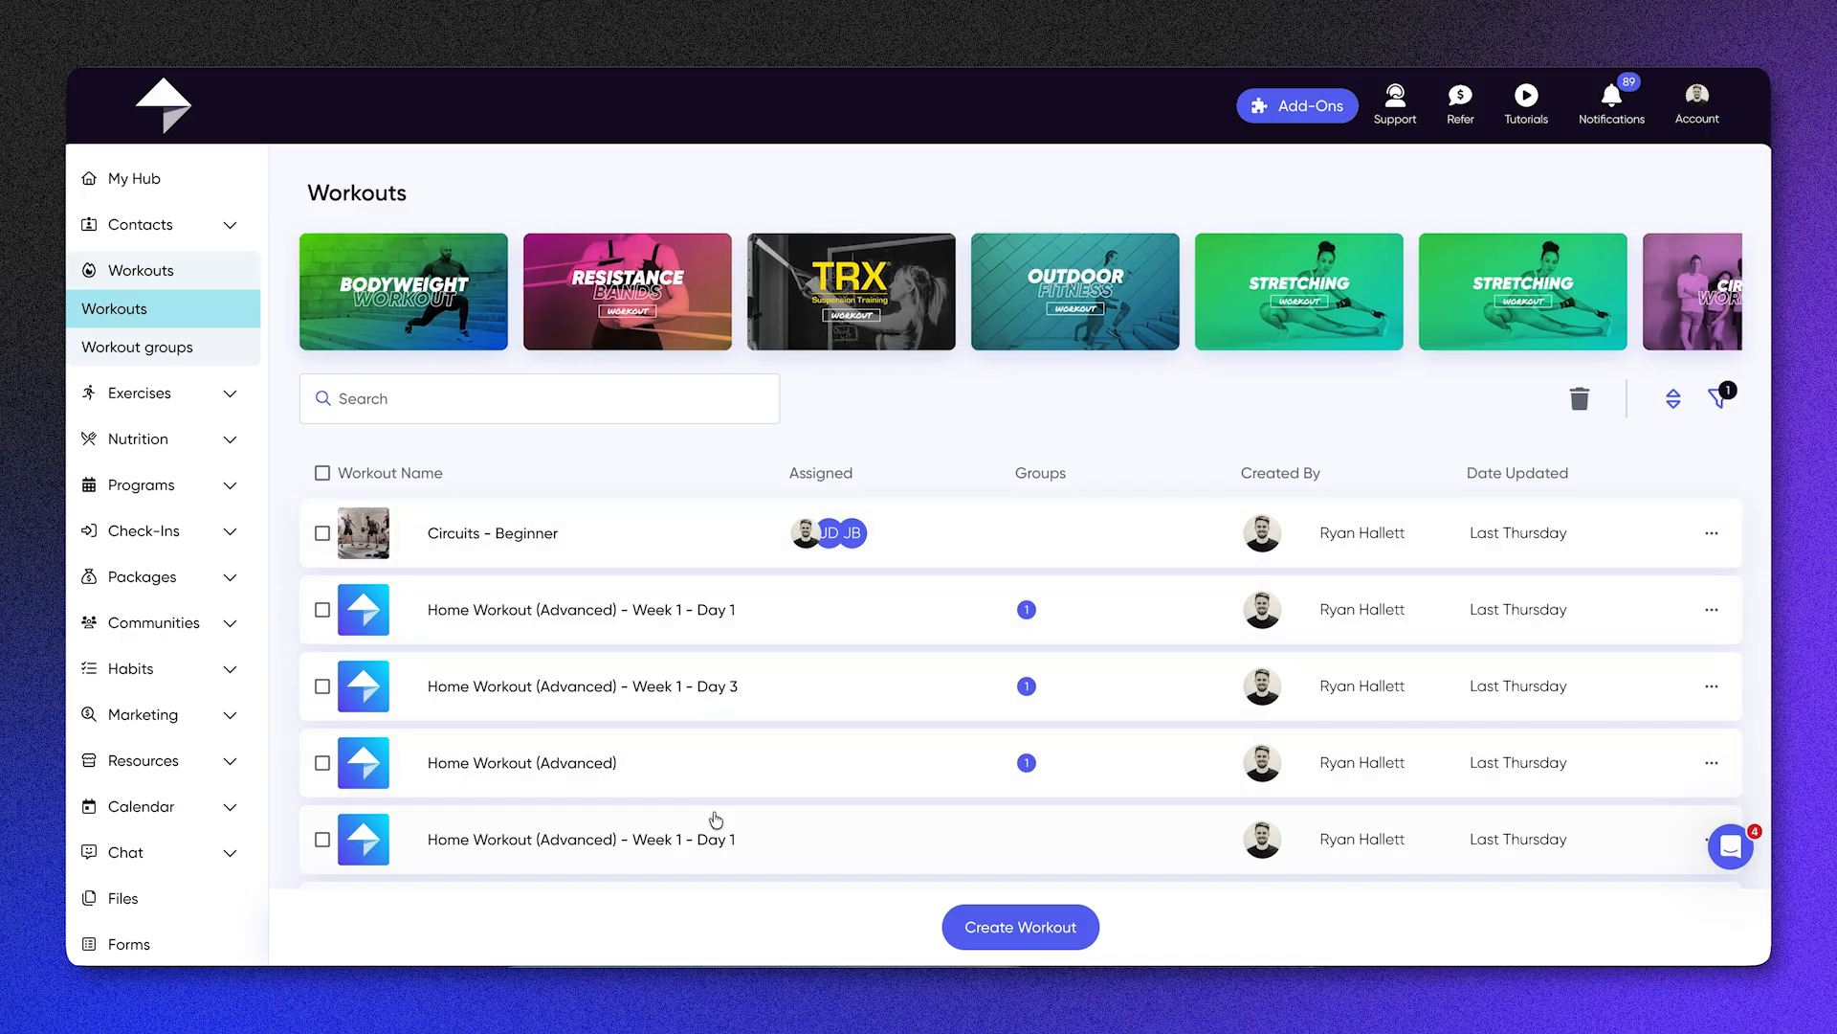
# Step: Check the Circuits - Beginner workout's options, and assign the first Home Workout (Advanced) - Week 1 - Day 1 to the first listed client
pyautogui.click(1715, 535)
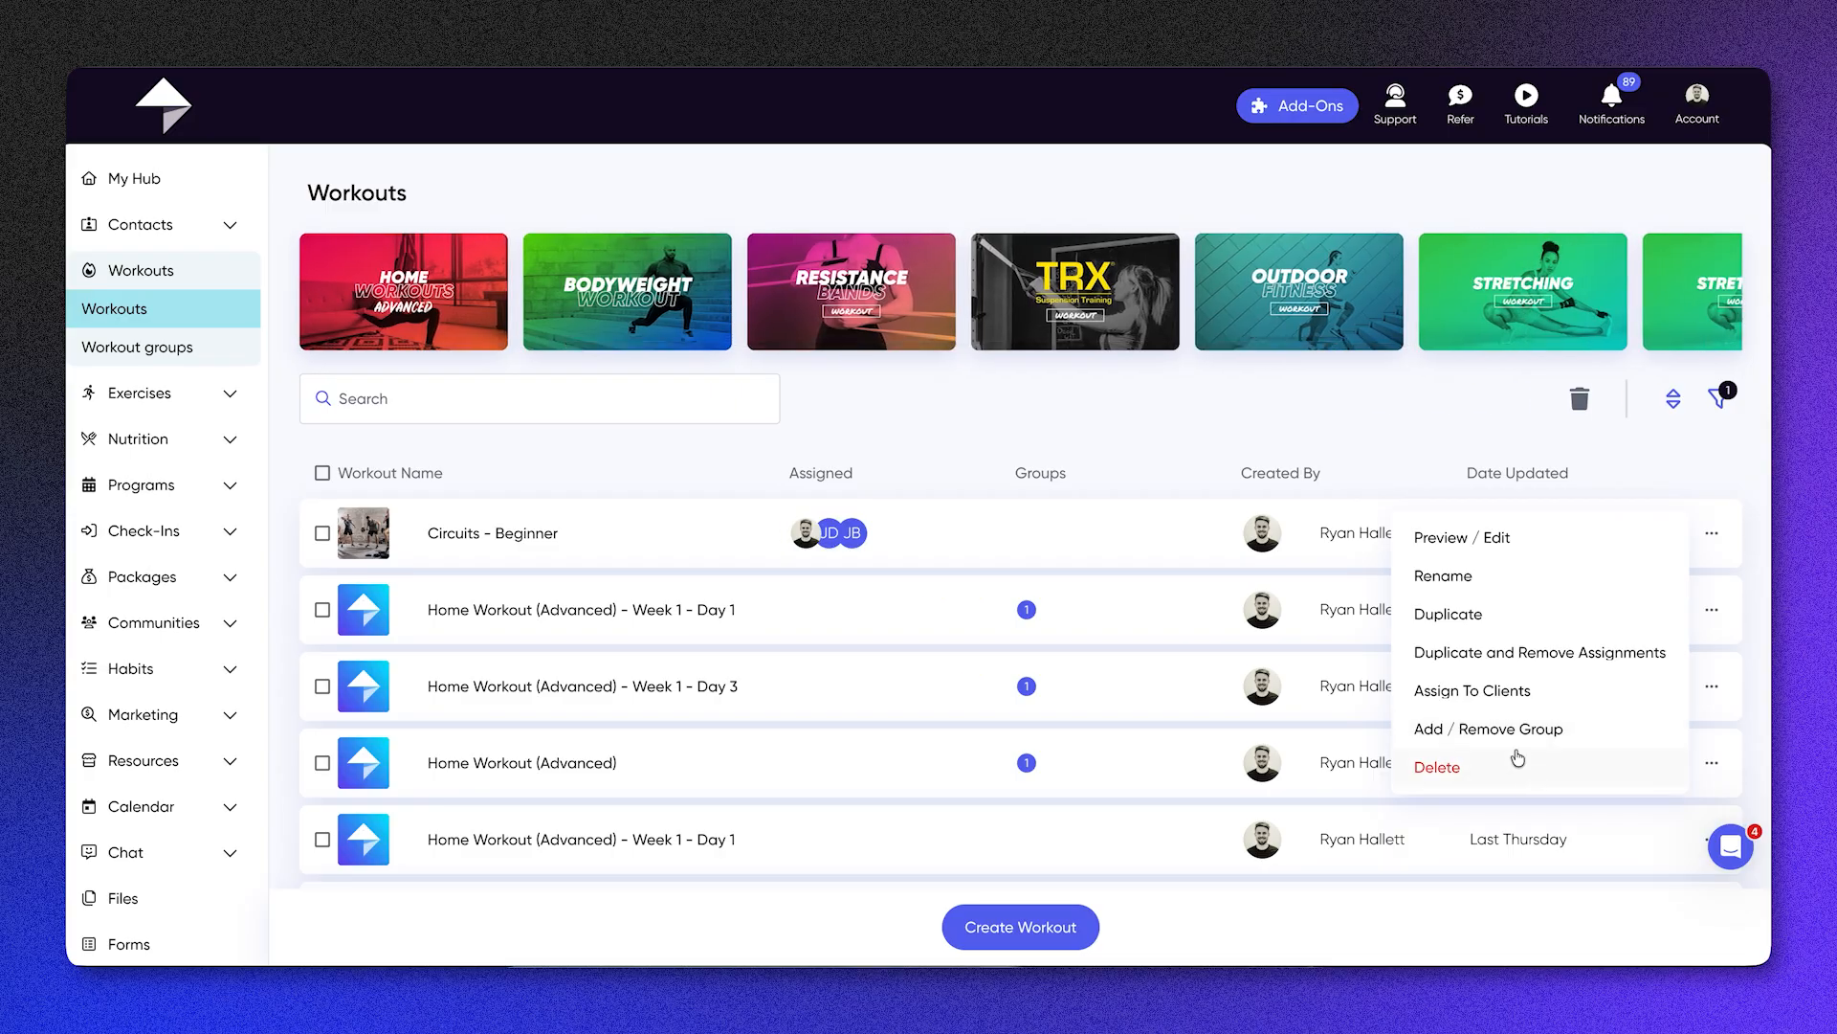
pyautogui.click(1311, 391)
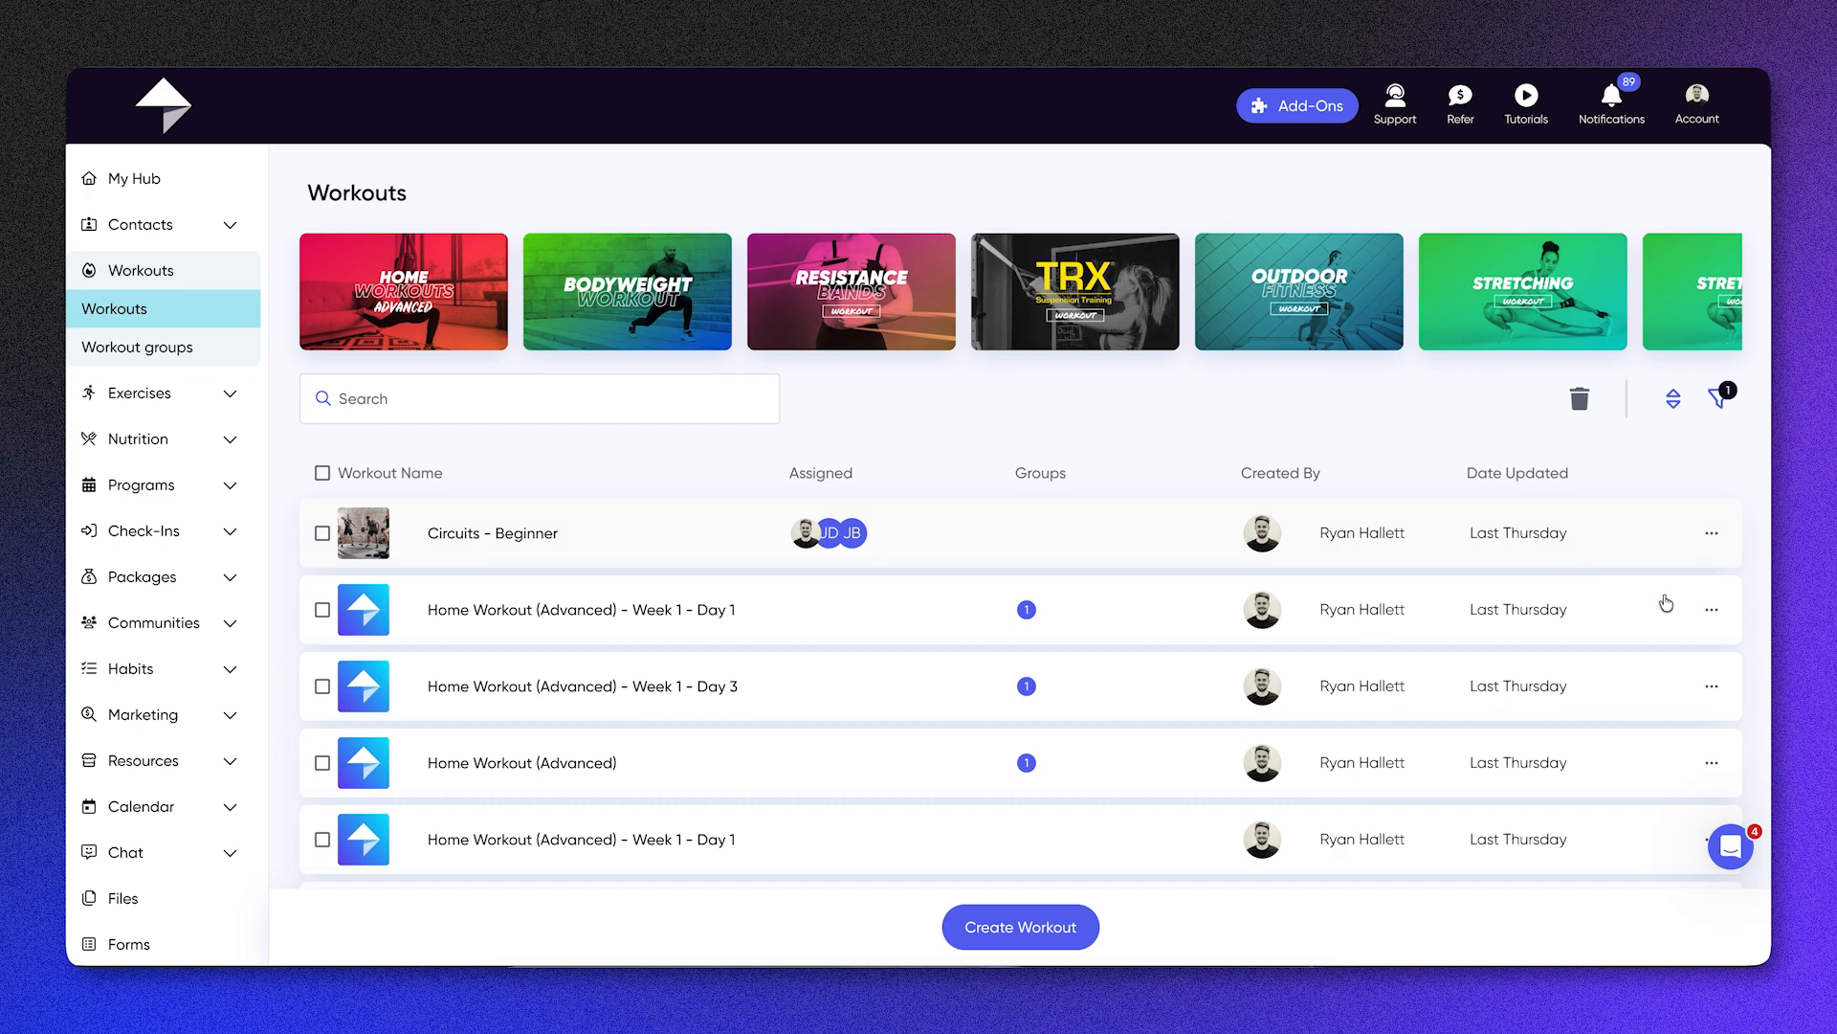
pyautogui.click(1712, 610)
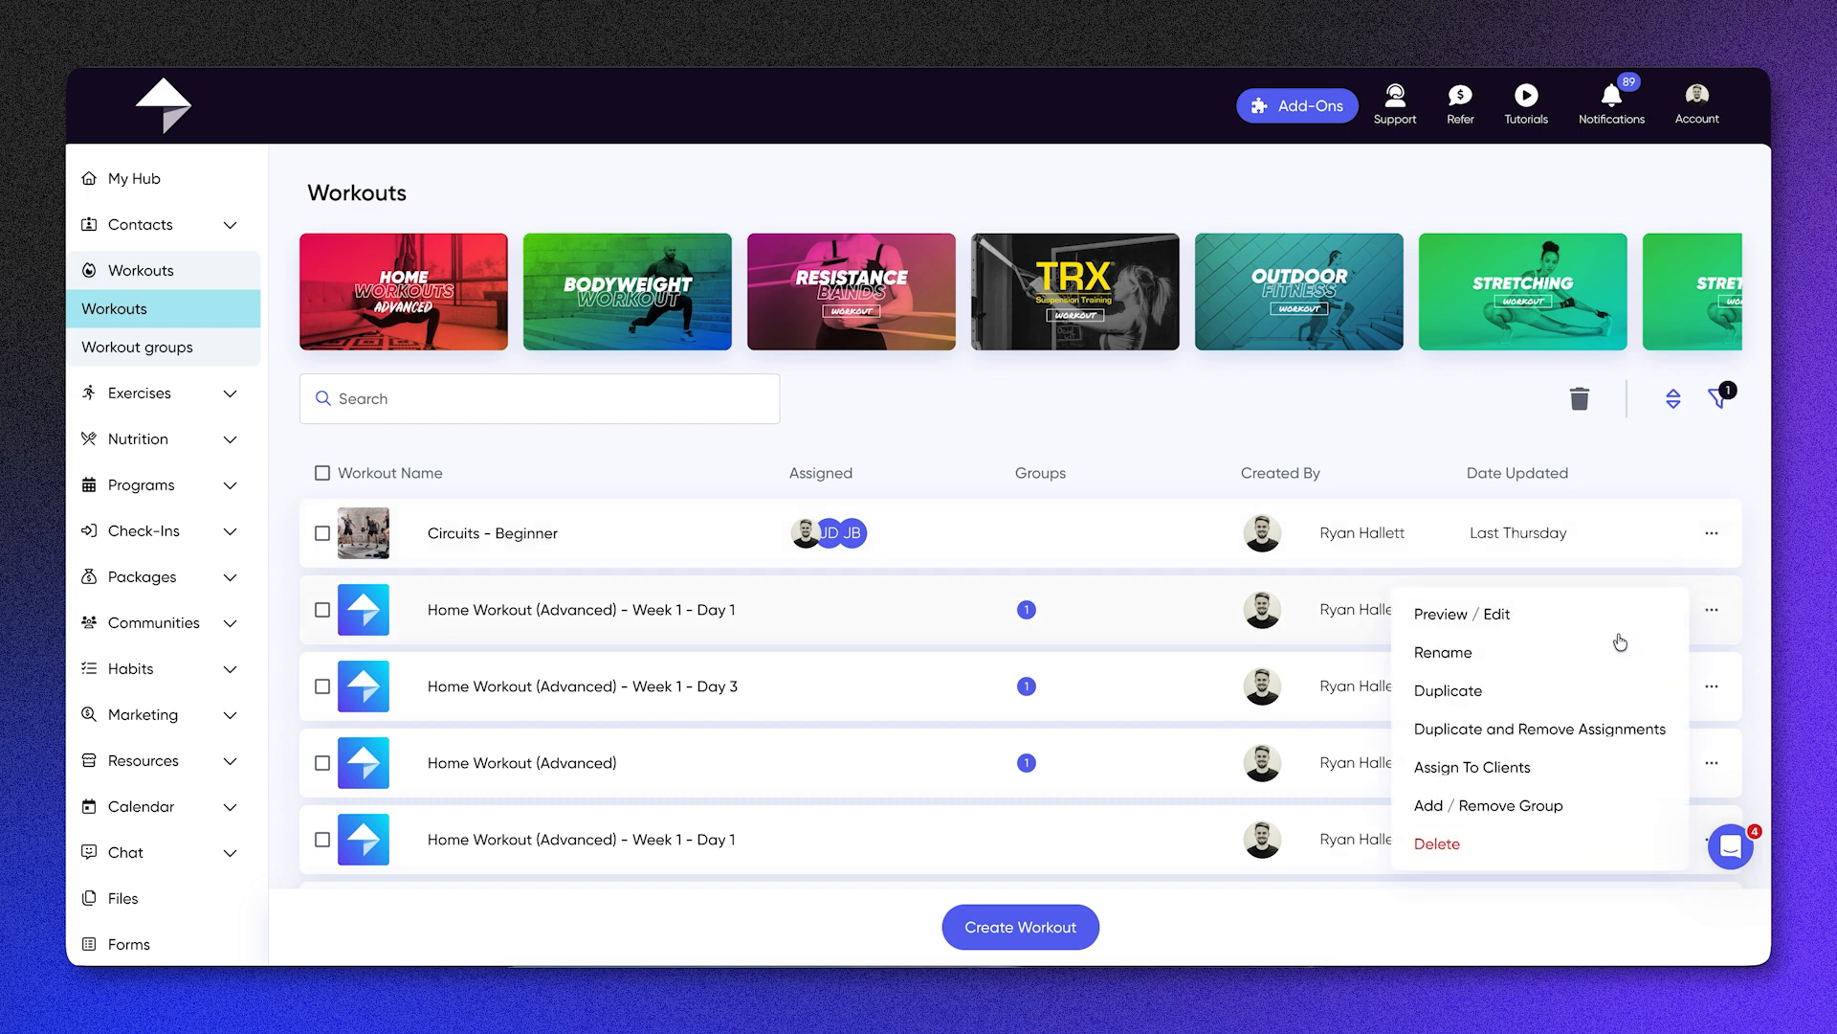
pyautogui.click(1514, 765)
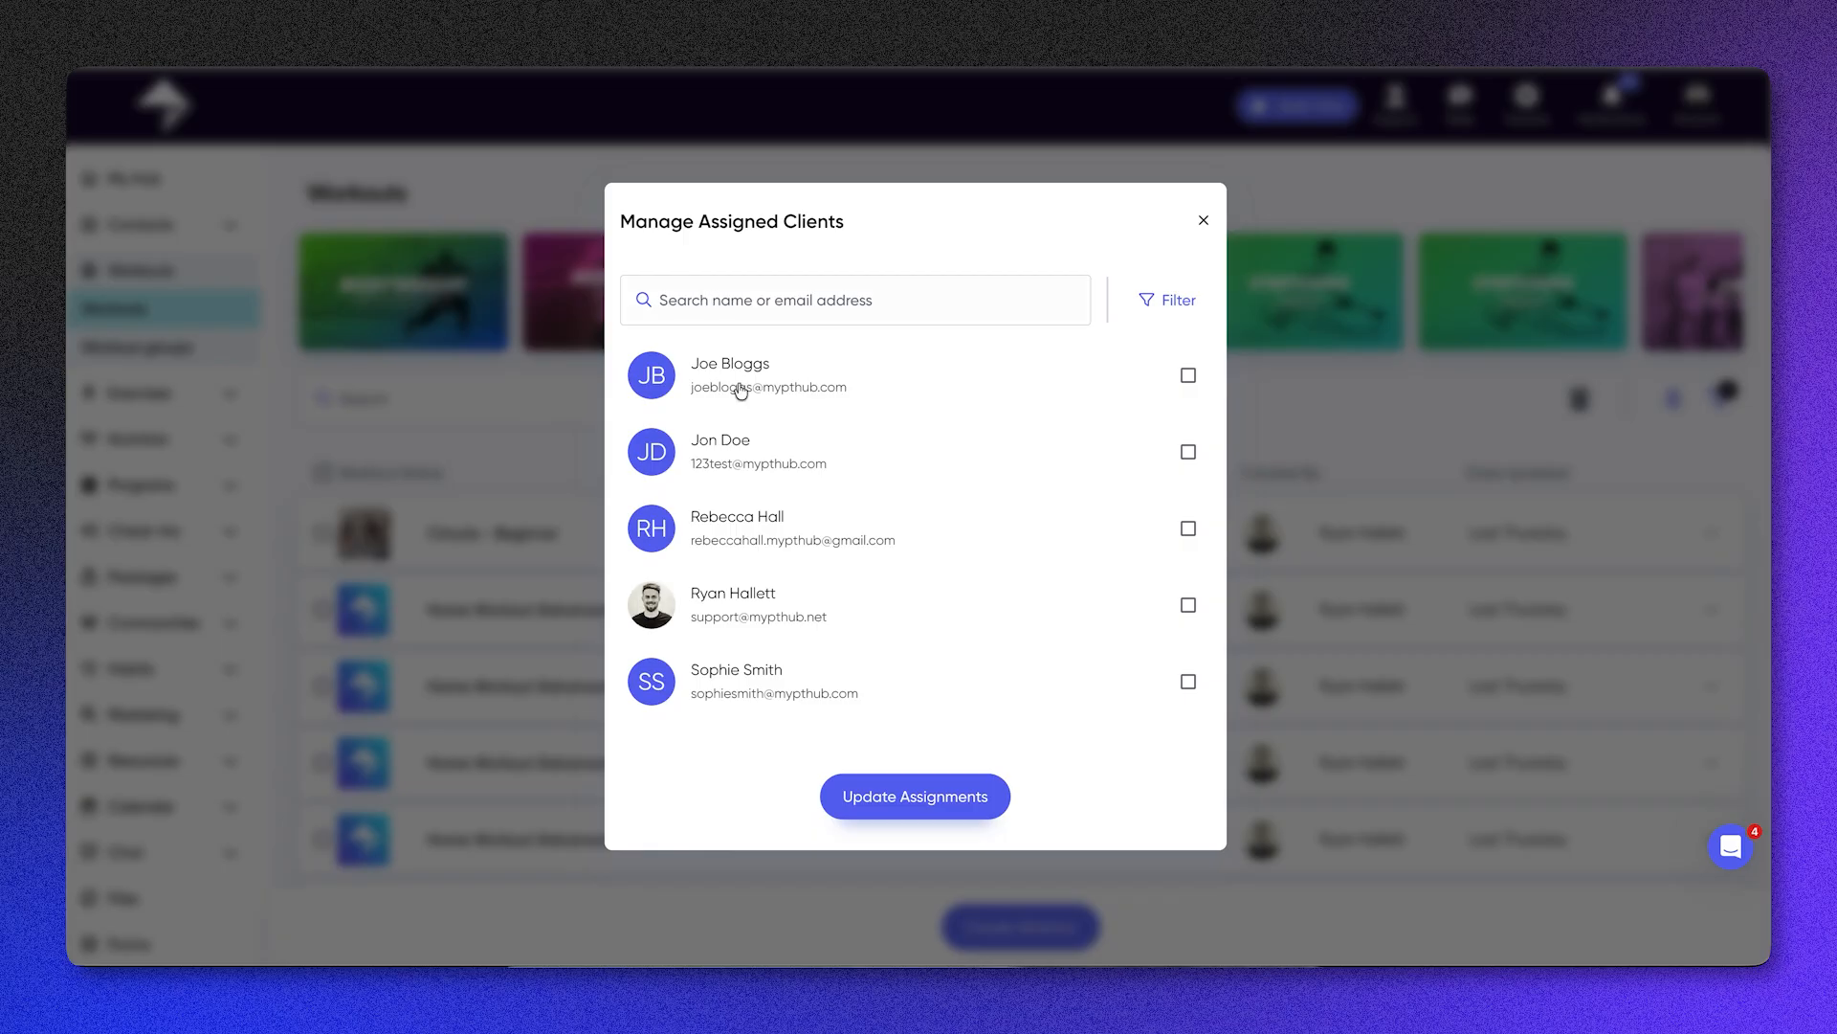
pyautogui.click(740, 394)
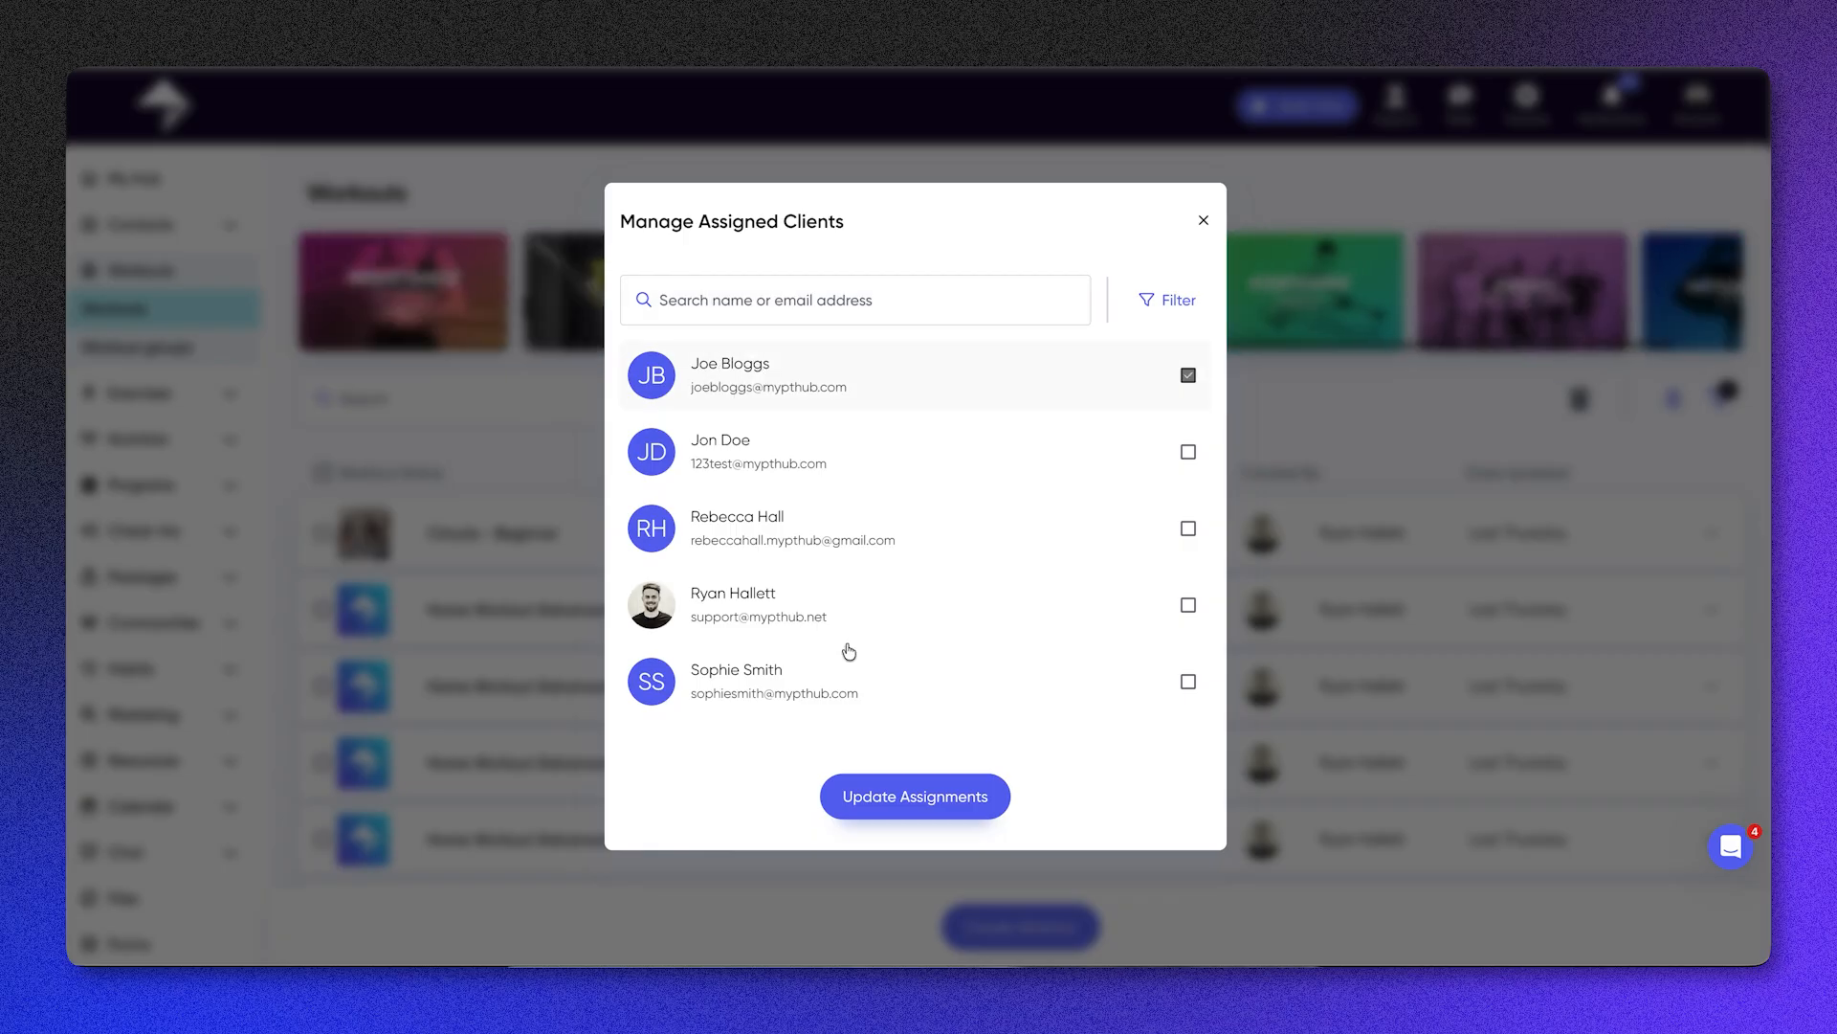
pyautogui.click(890, 794)
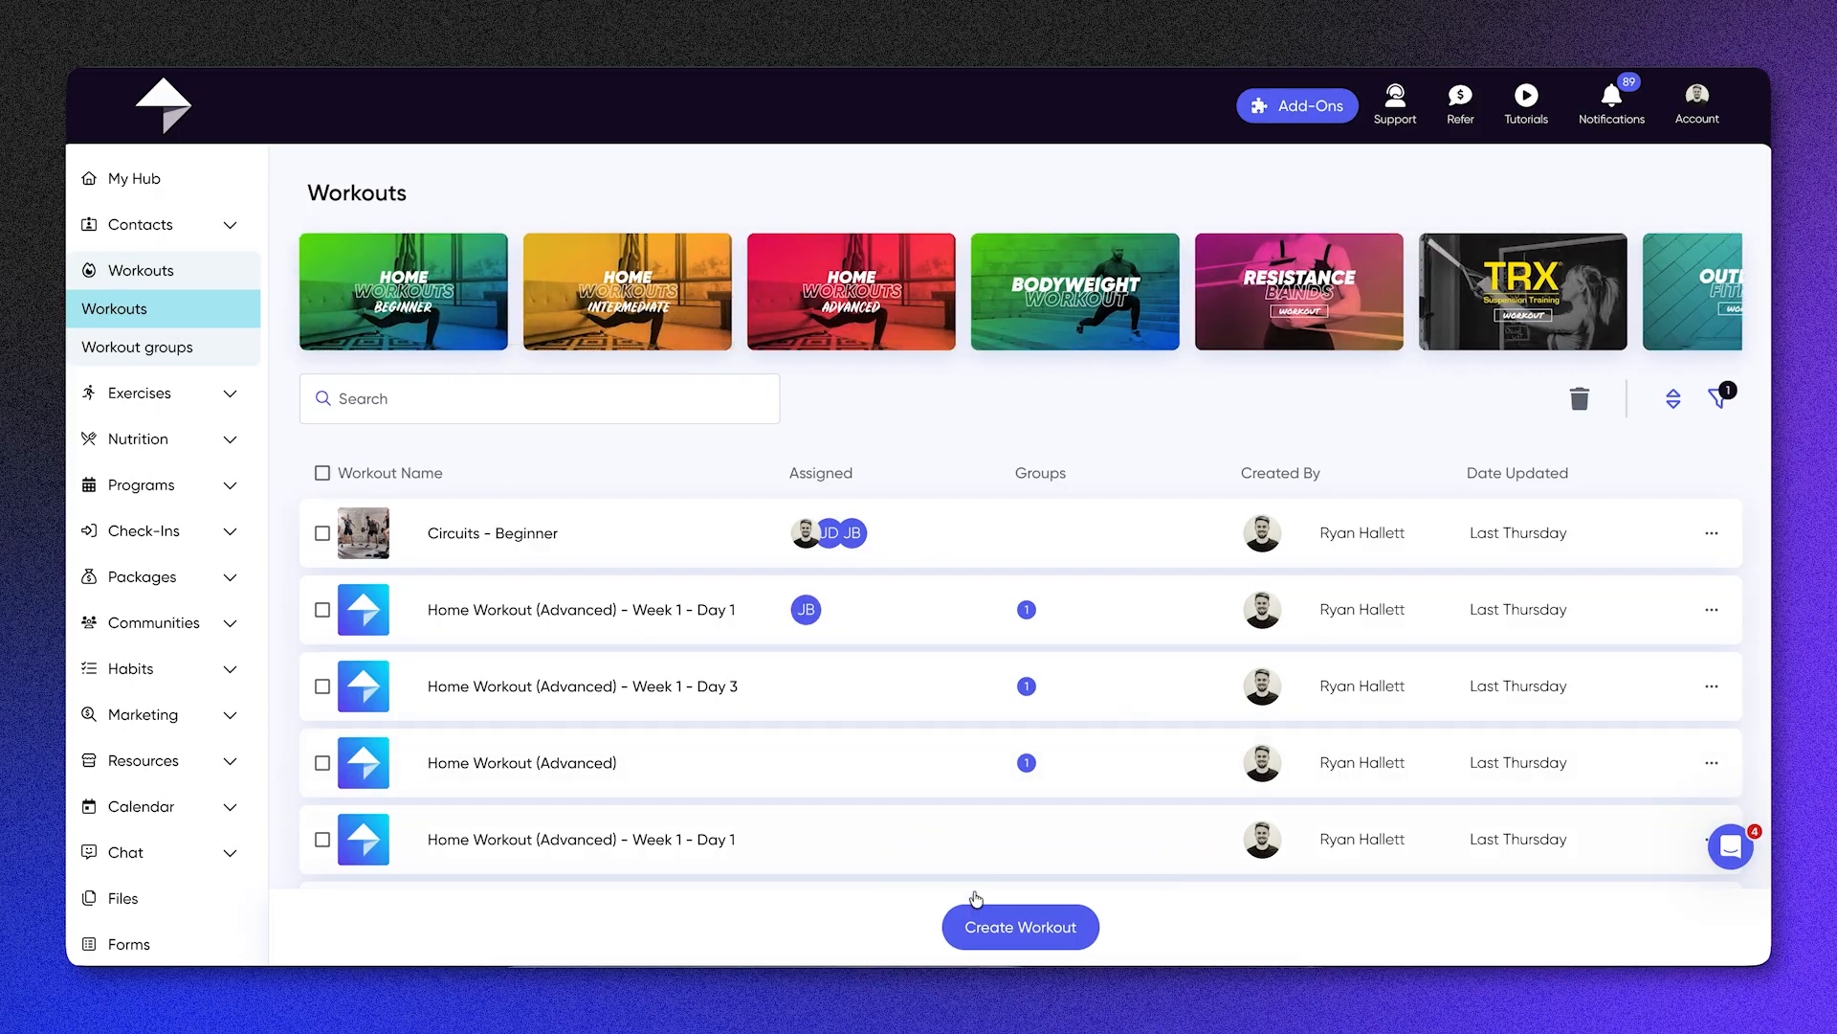
# Step: Create a workout named "Arms Workout" without using an existing workout as a template
pyautogui.click(989, 928)
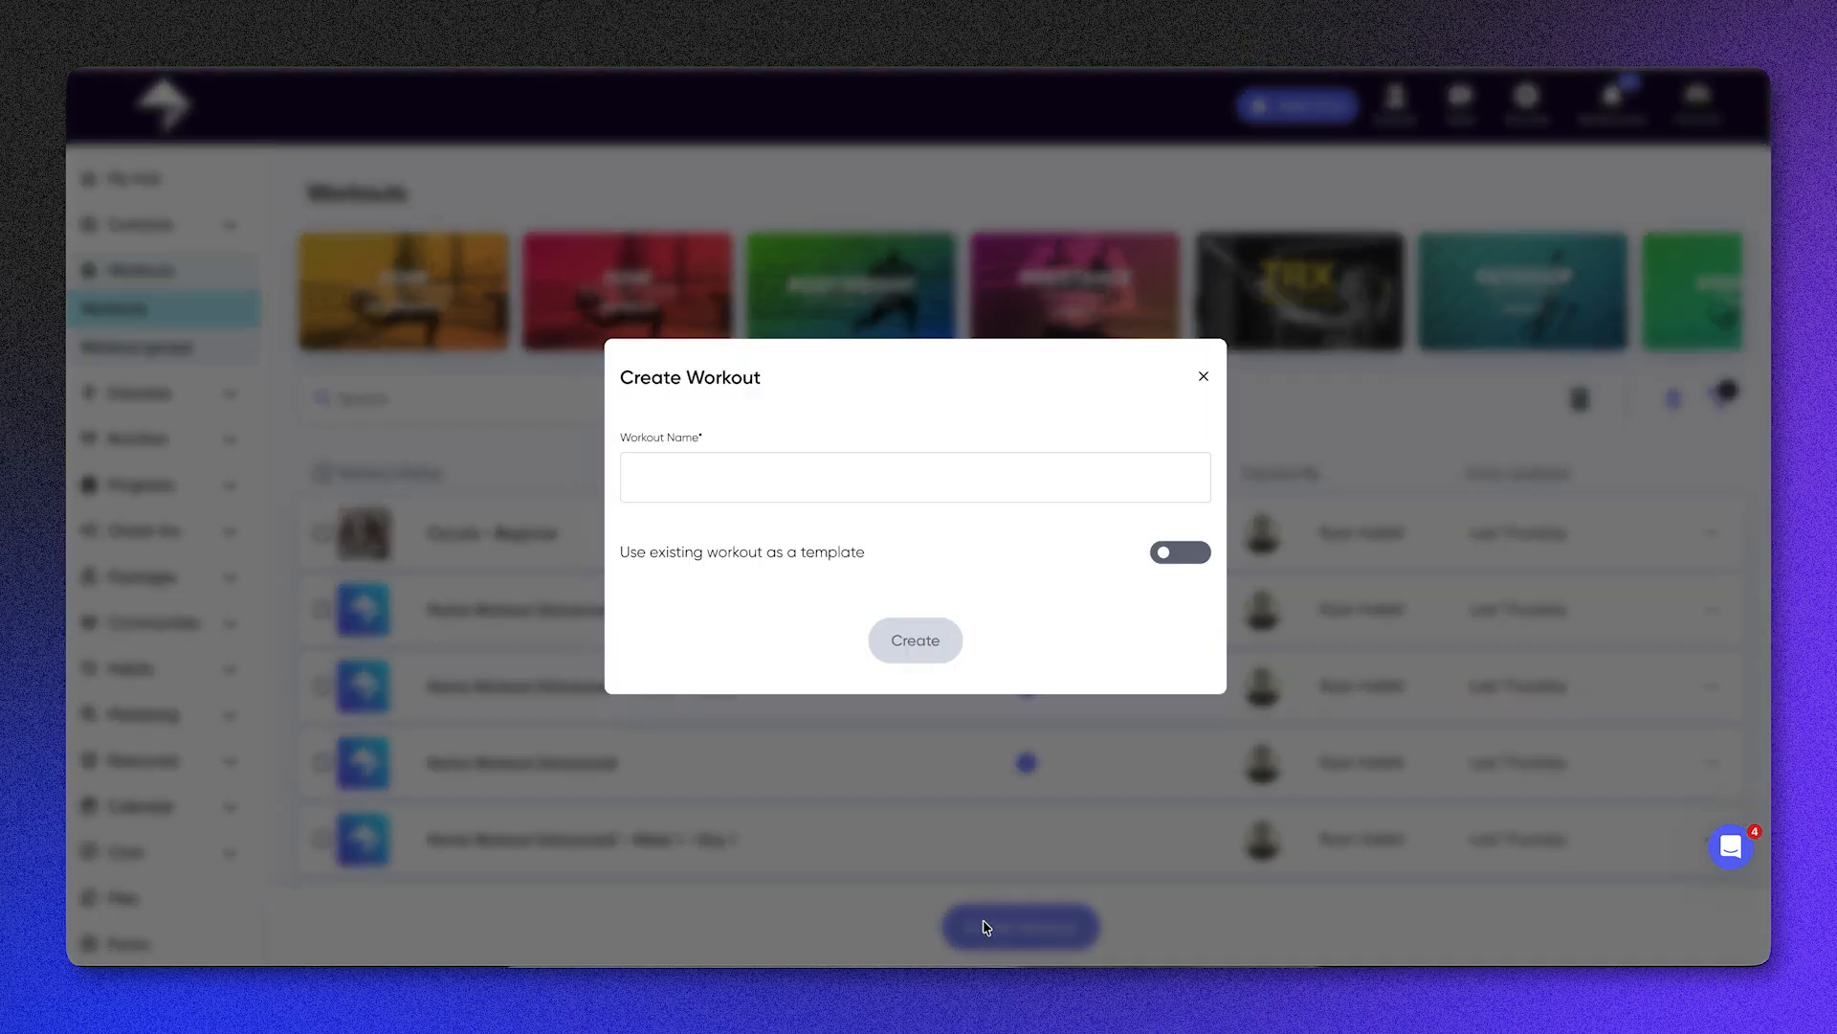
pyautogui.click(824, 483)
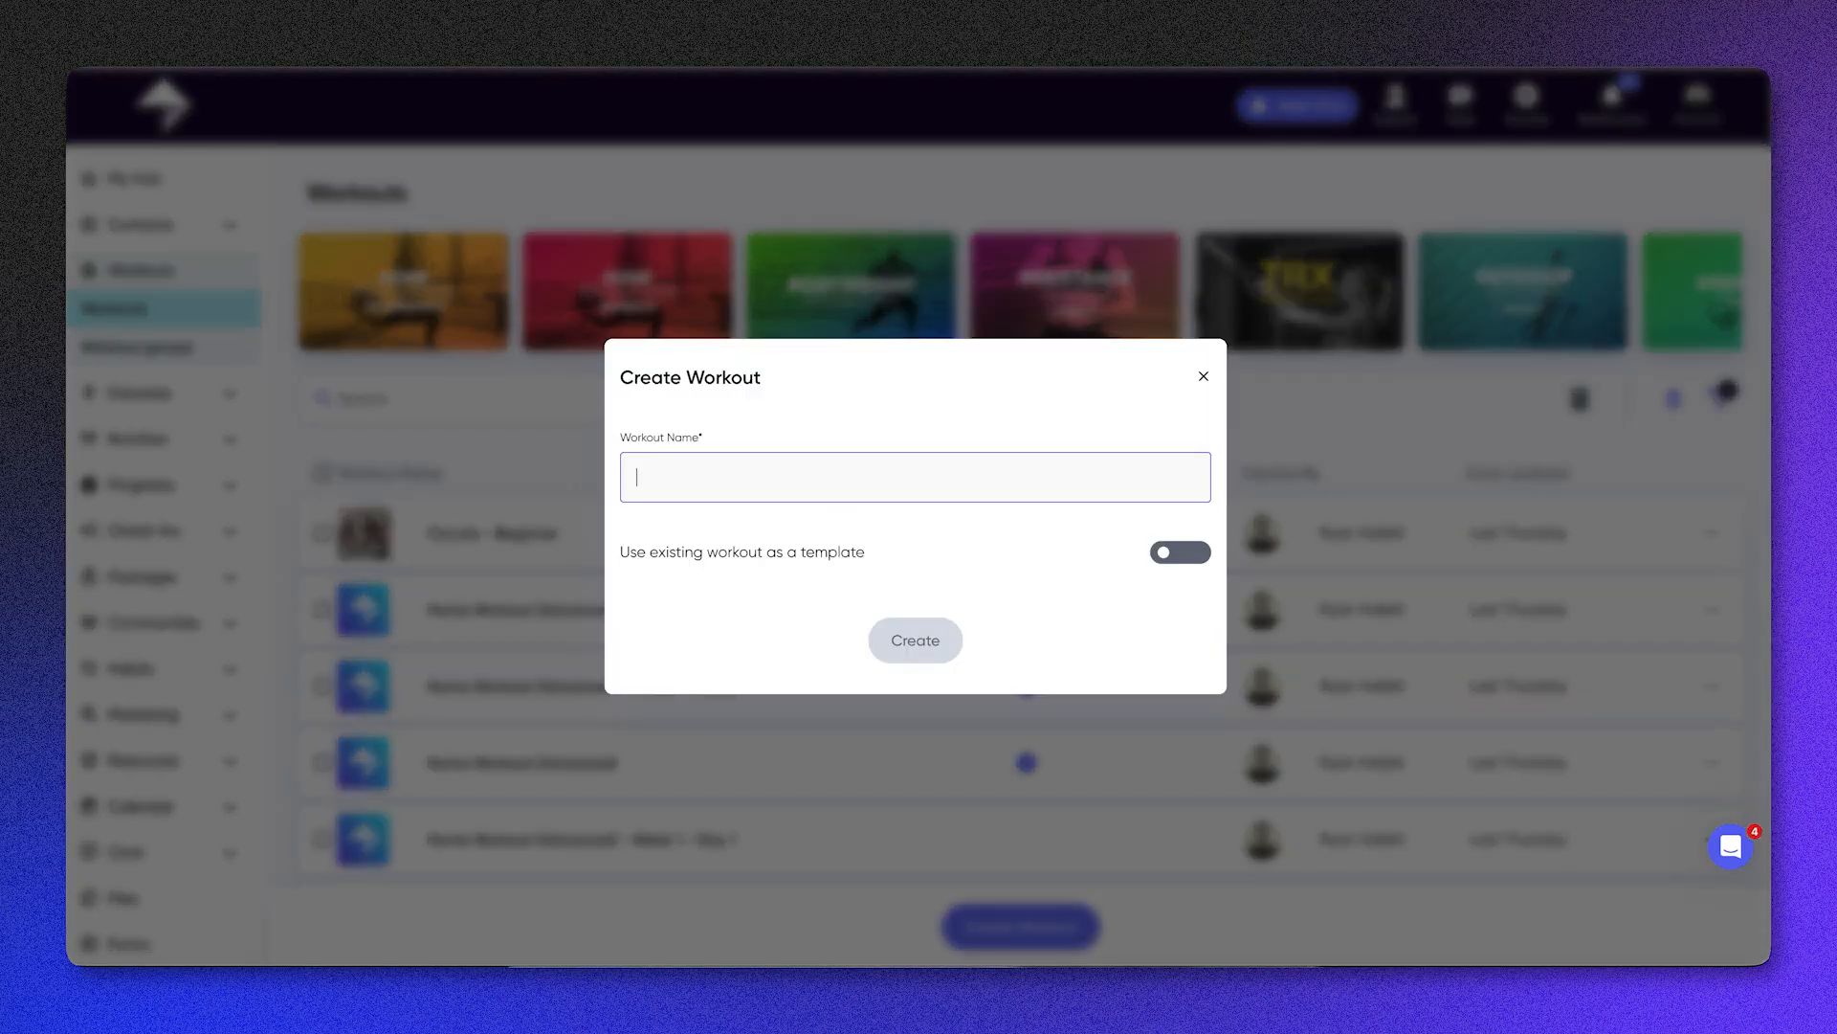
pyautogui.write('Arms Workout')
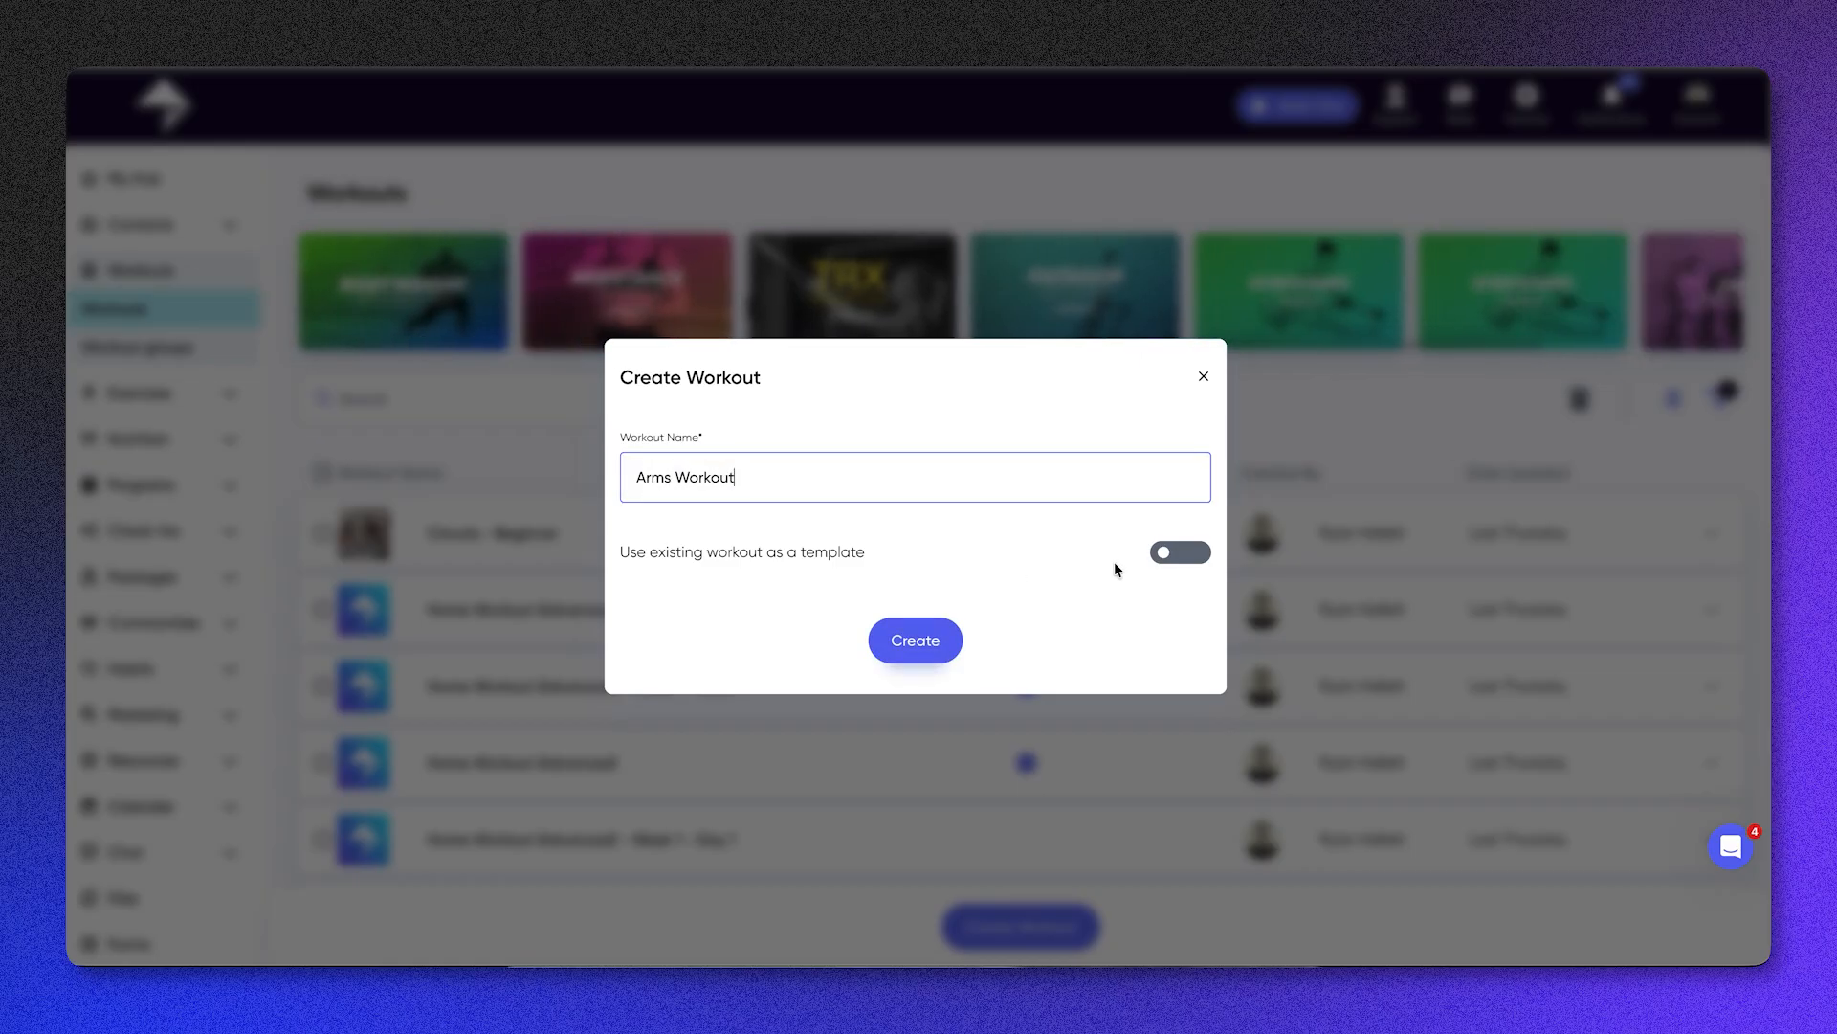
pyautogui.click(1175, 557)
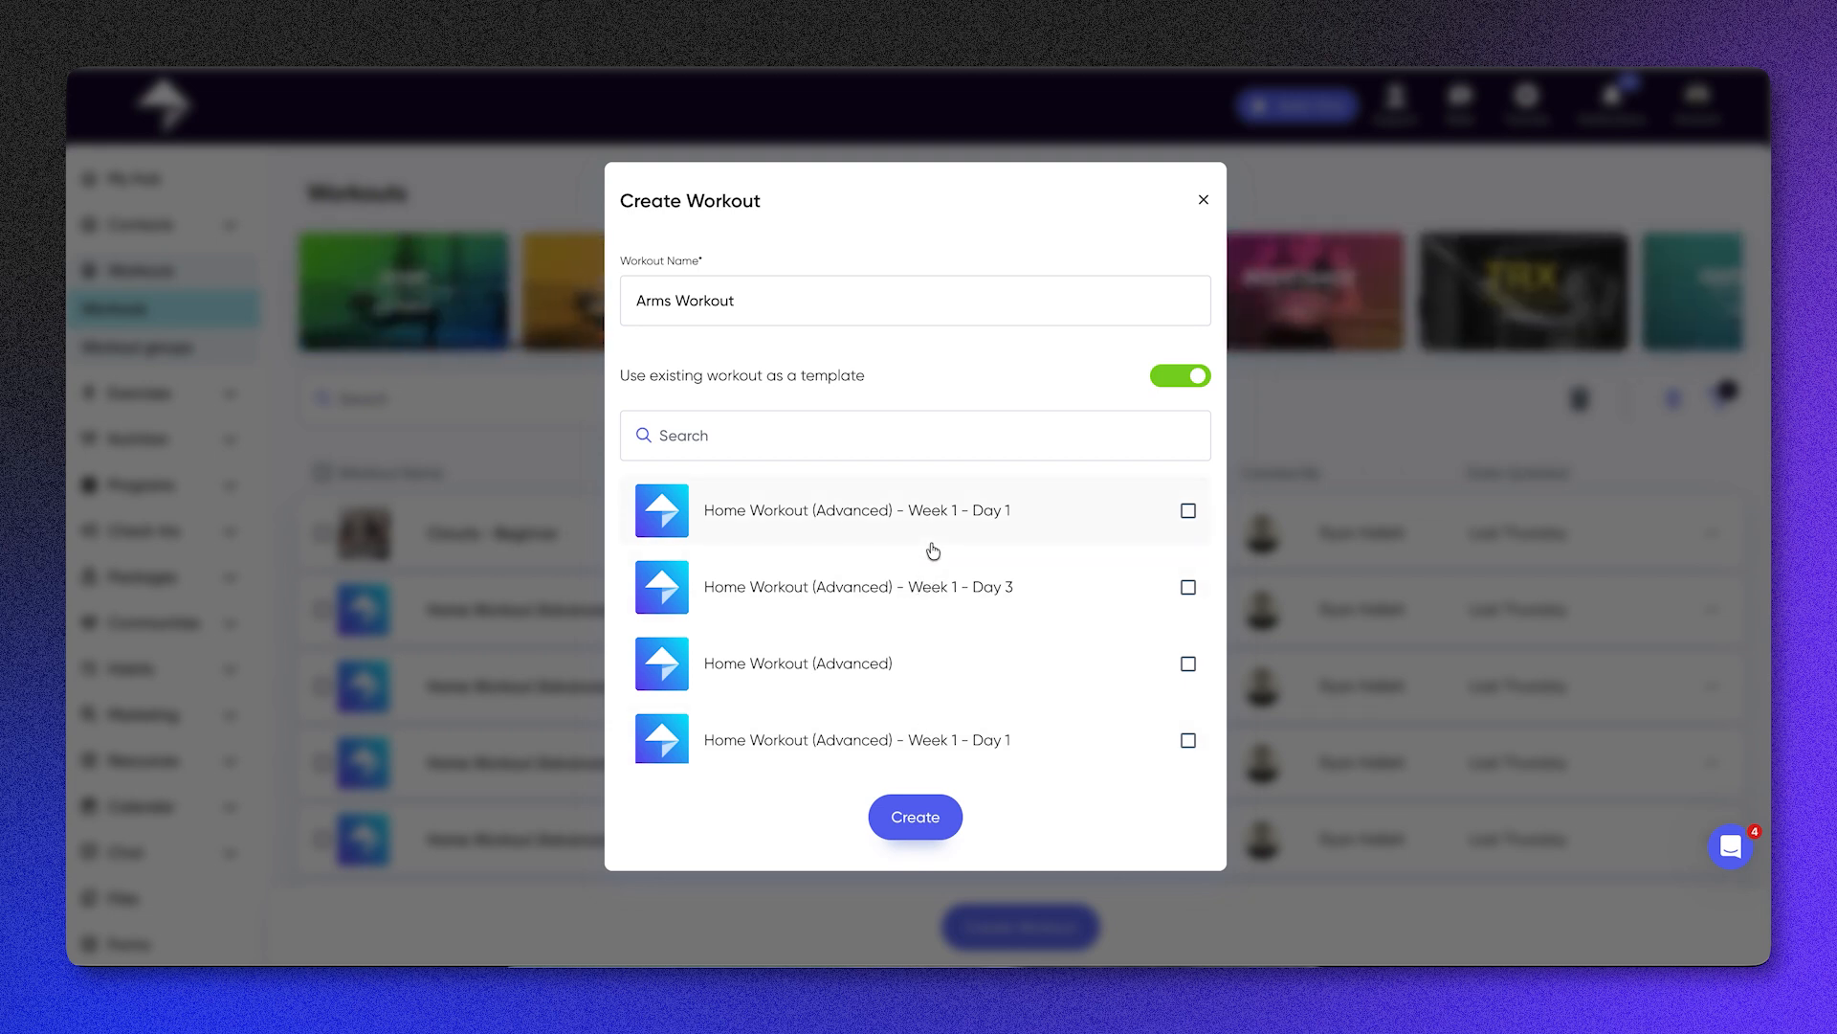
pyautogui.click(1177, 376)
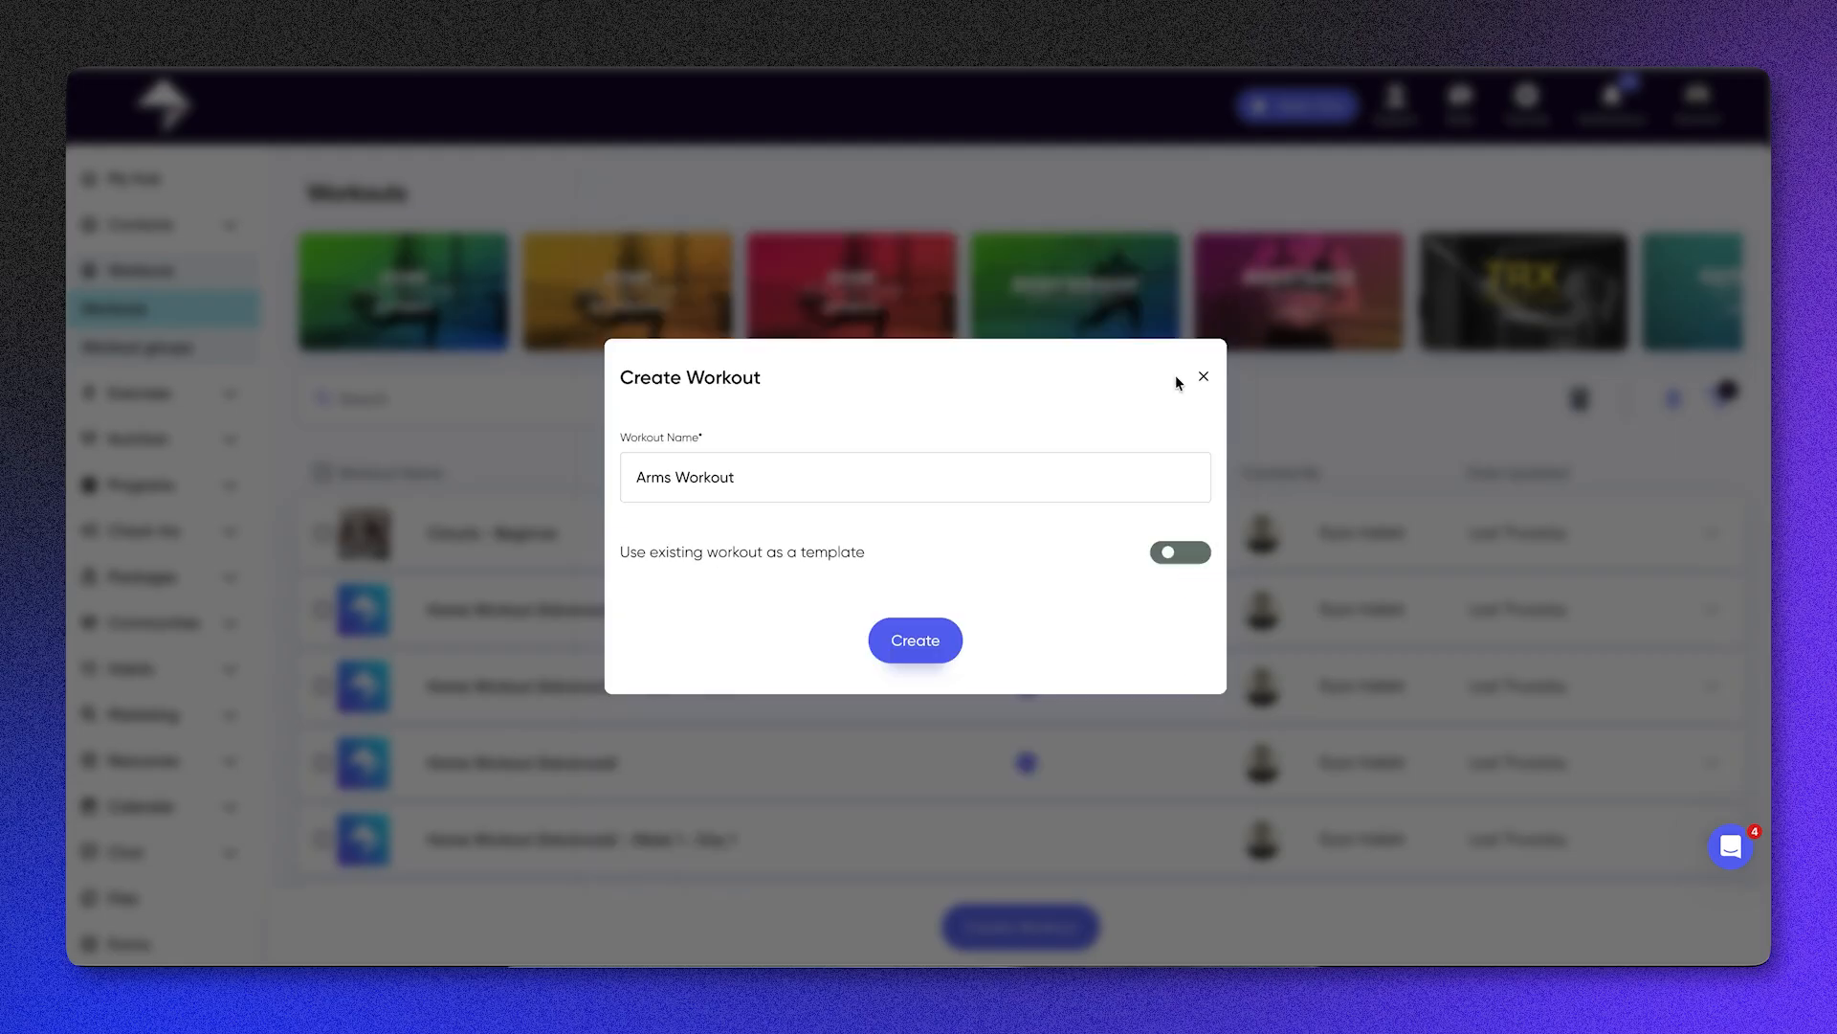
pyautogui.click(903, 655)
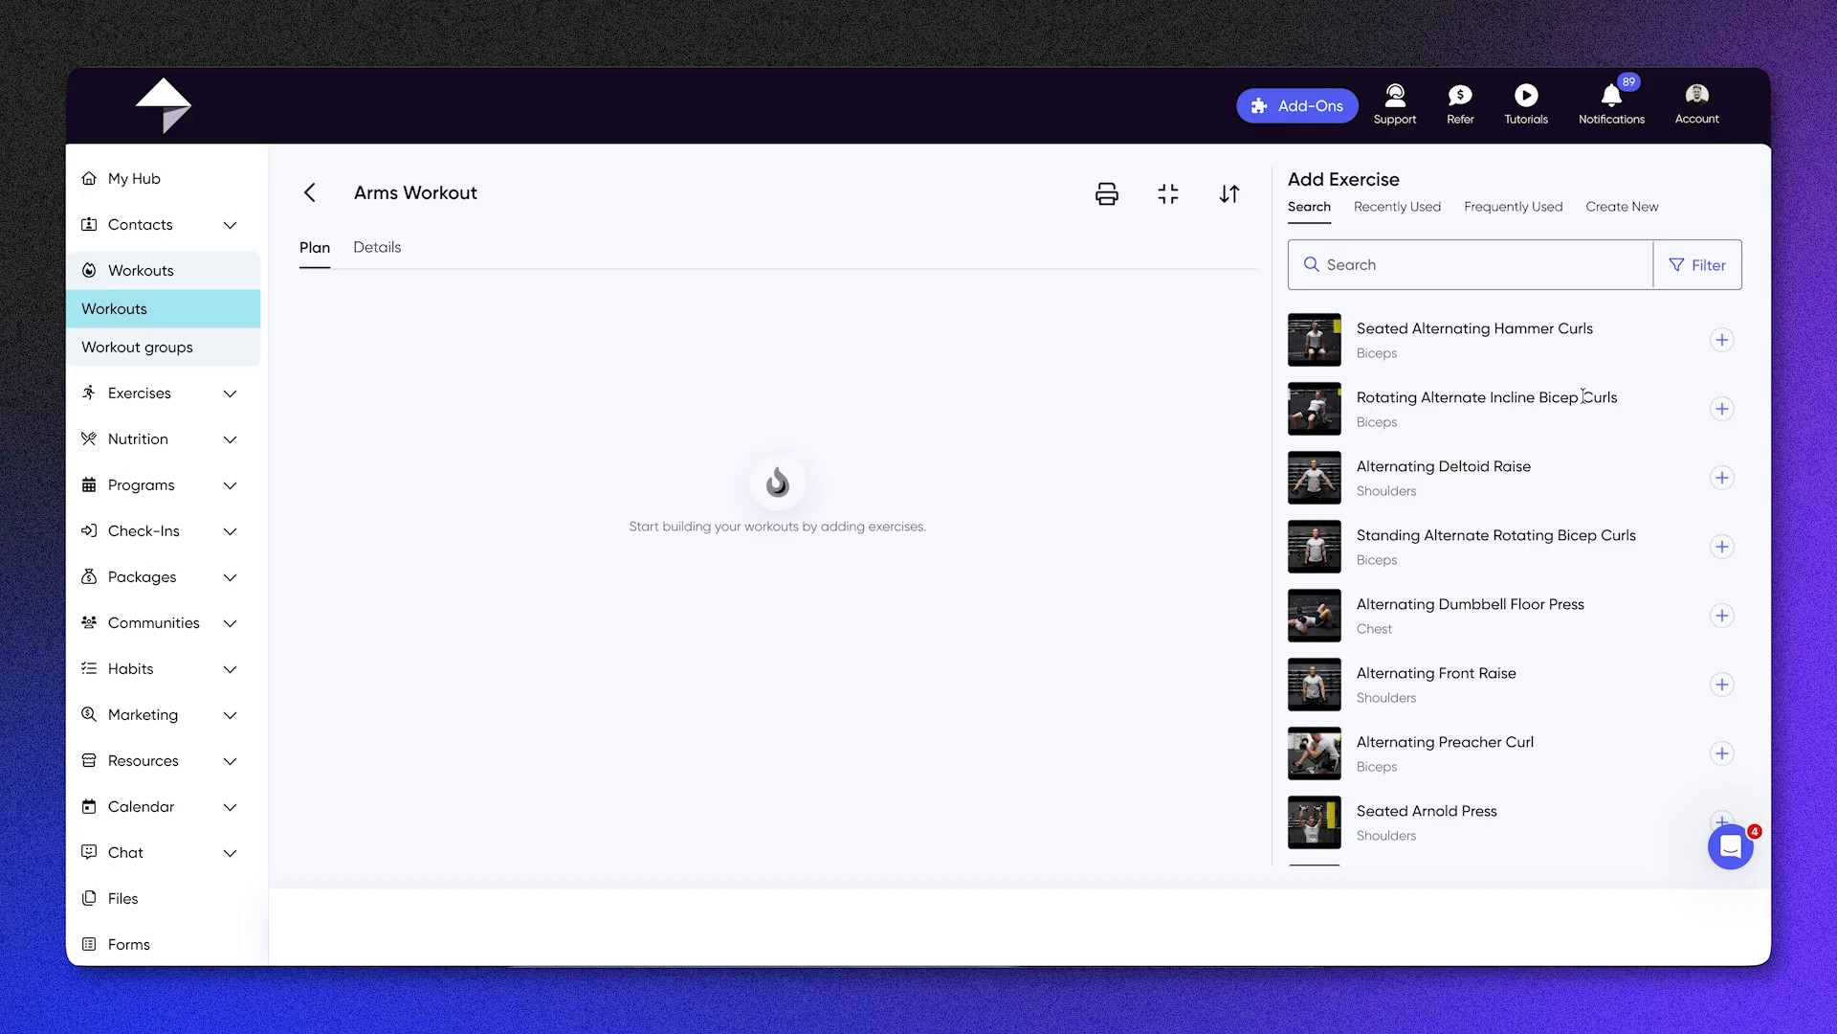
# Step: Return to the workouts list, reopen Arms Workout, and add the Seated Alternating Hammer Curls exercise
pyautogui.hotkey('alt', 'Left')
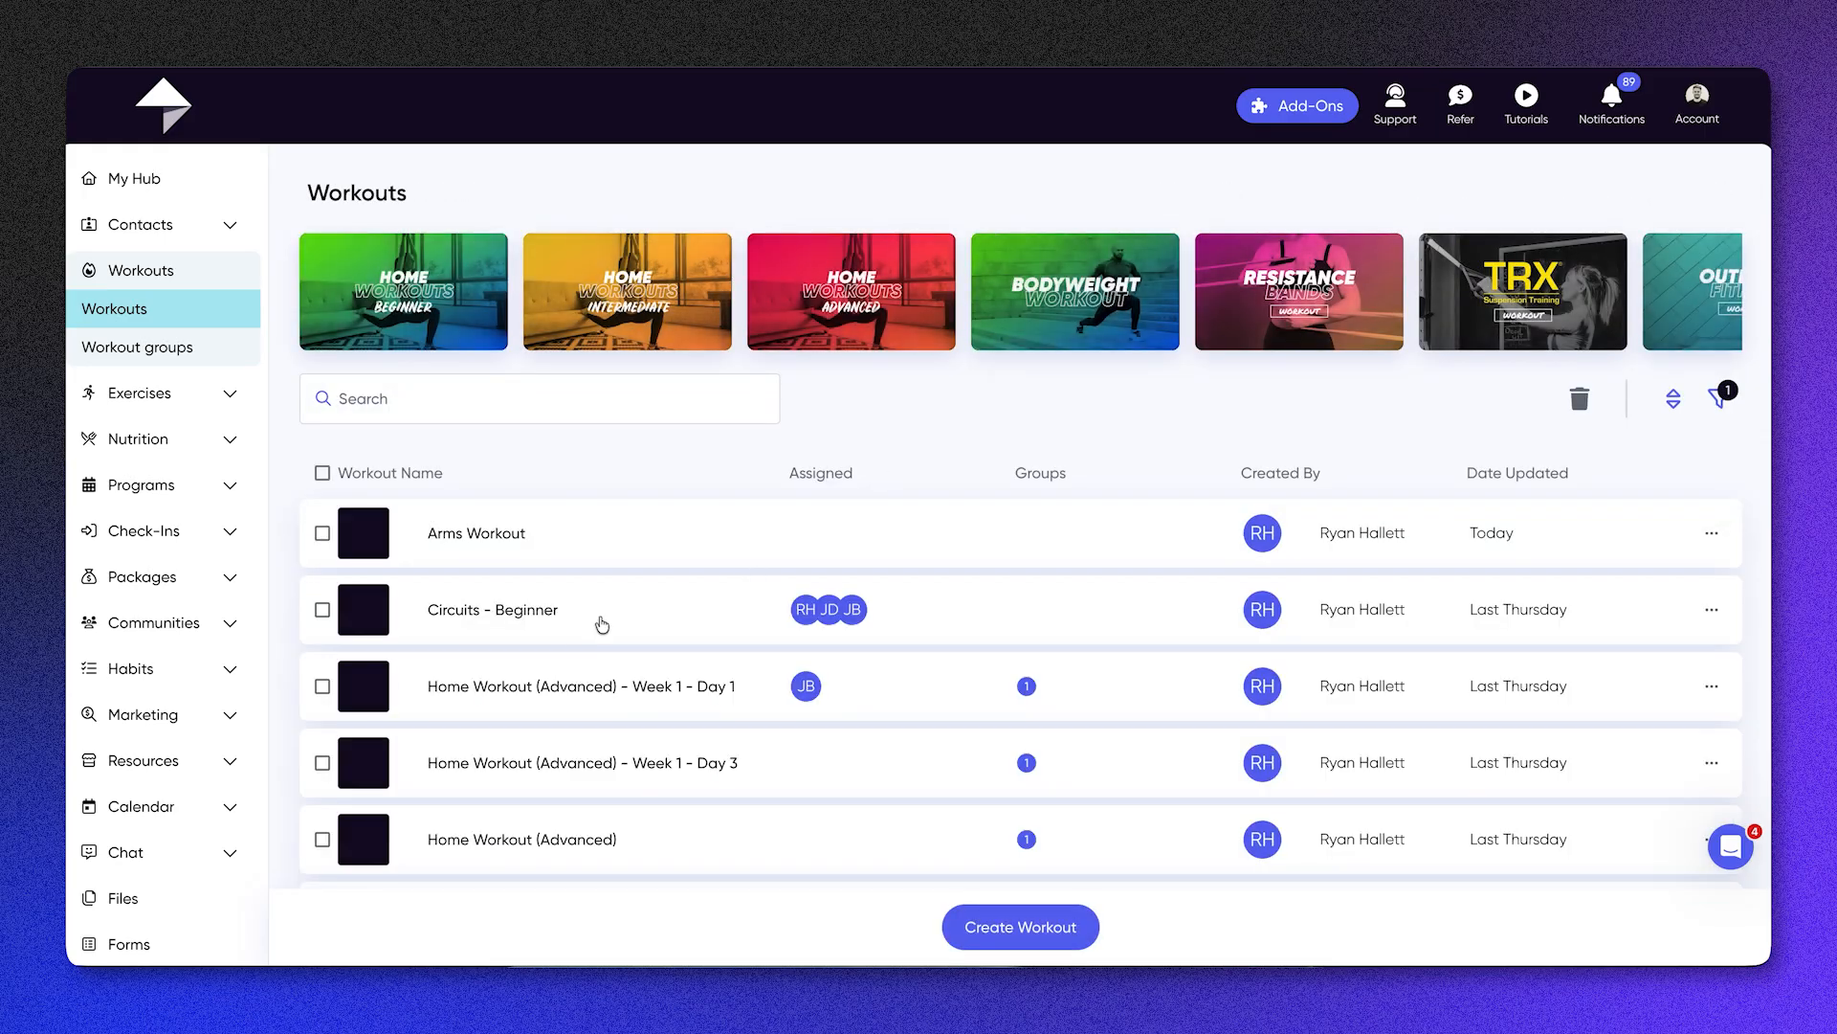
pyautogui.click(586, 546)
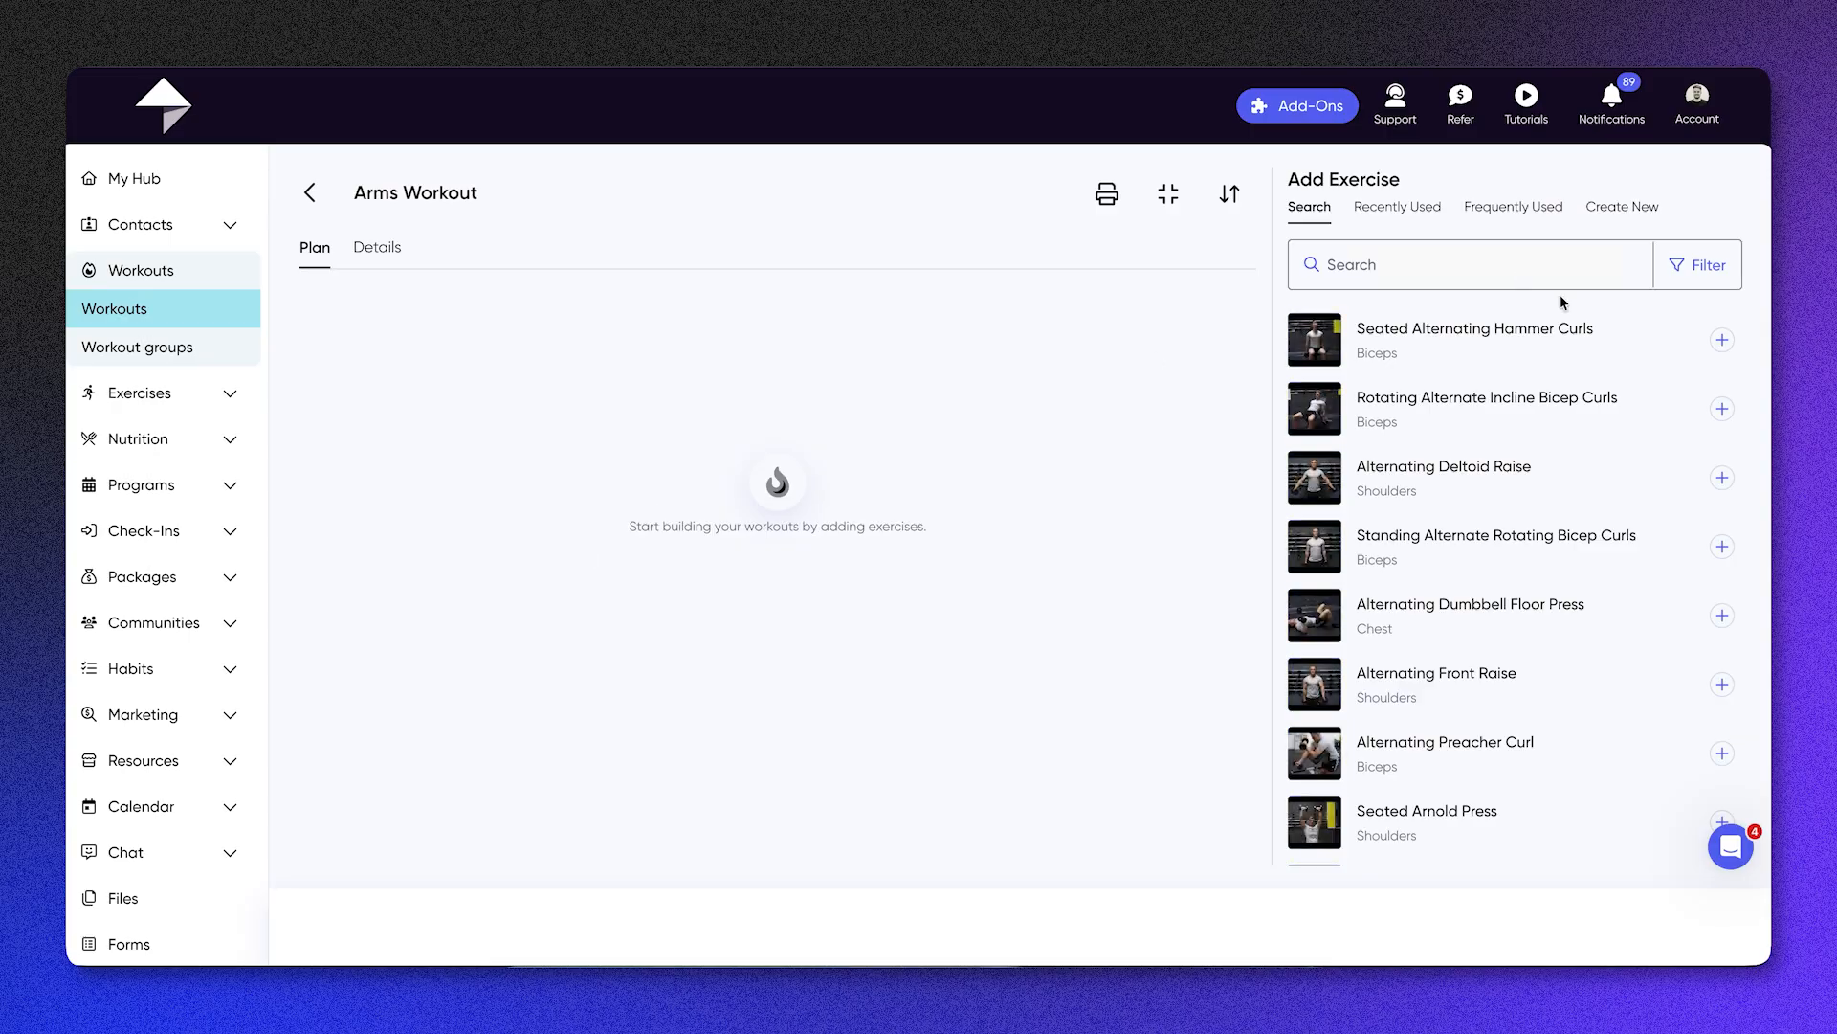
pyautogui.click(1720, 340)
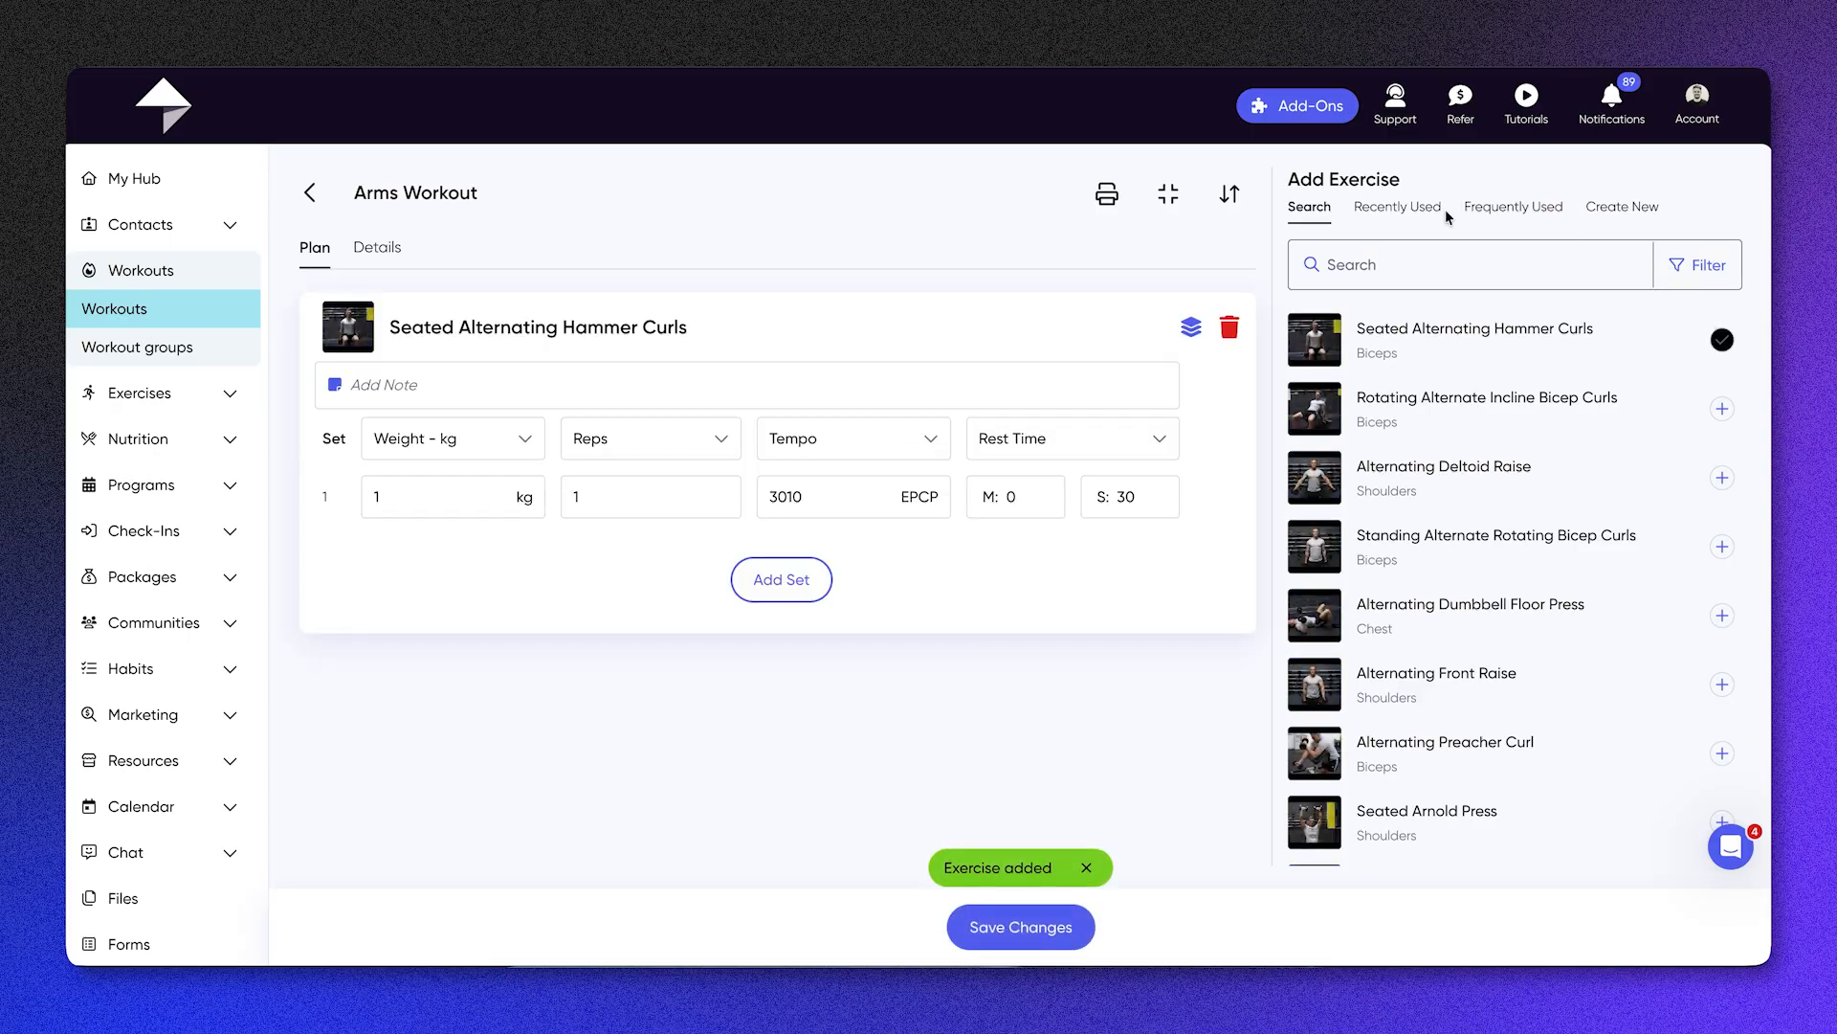
# Step: Filter the exercises by Biceps and Forearms, and add Cross Body Hammer Curl and Chest Supported Dumbbell Spider Curls to the workout
pyautogui.click(1677, 265)
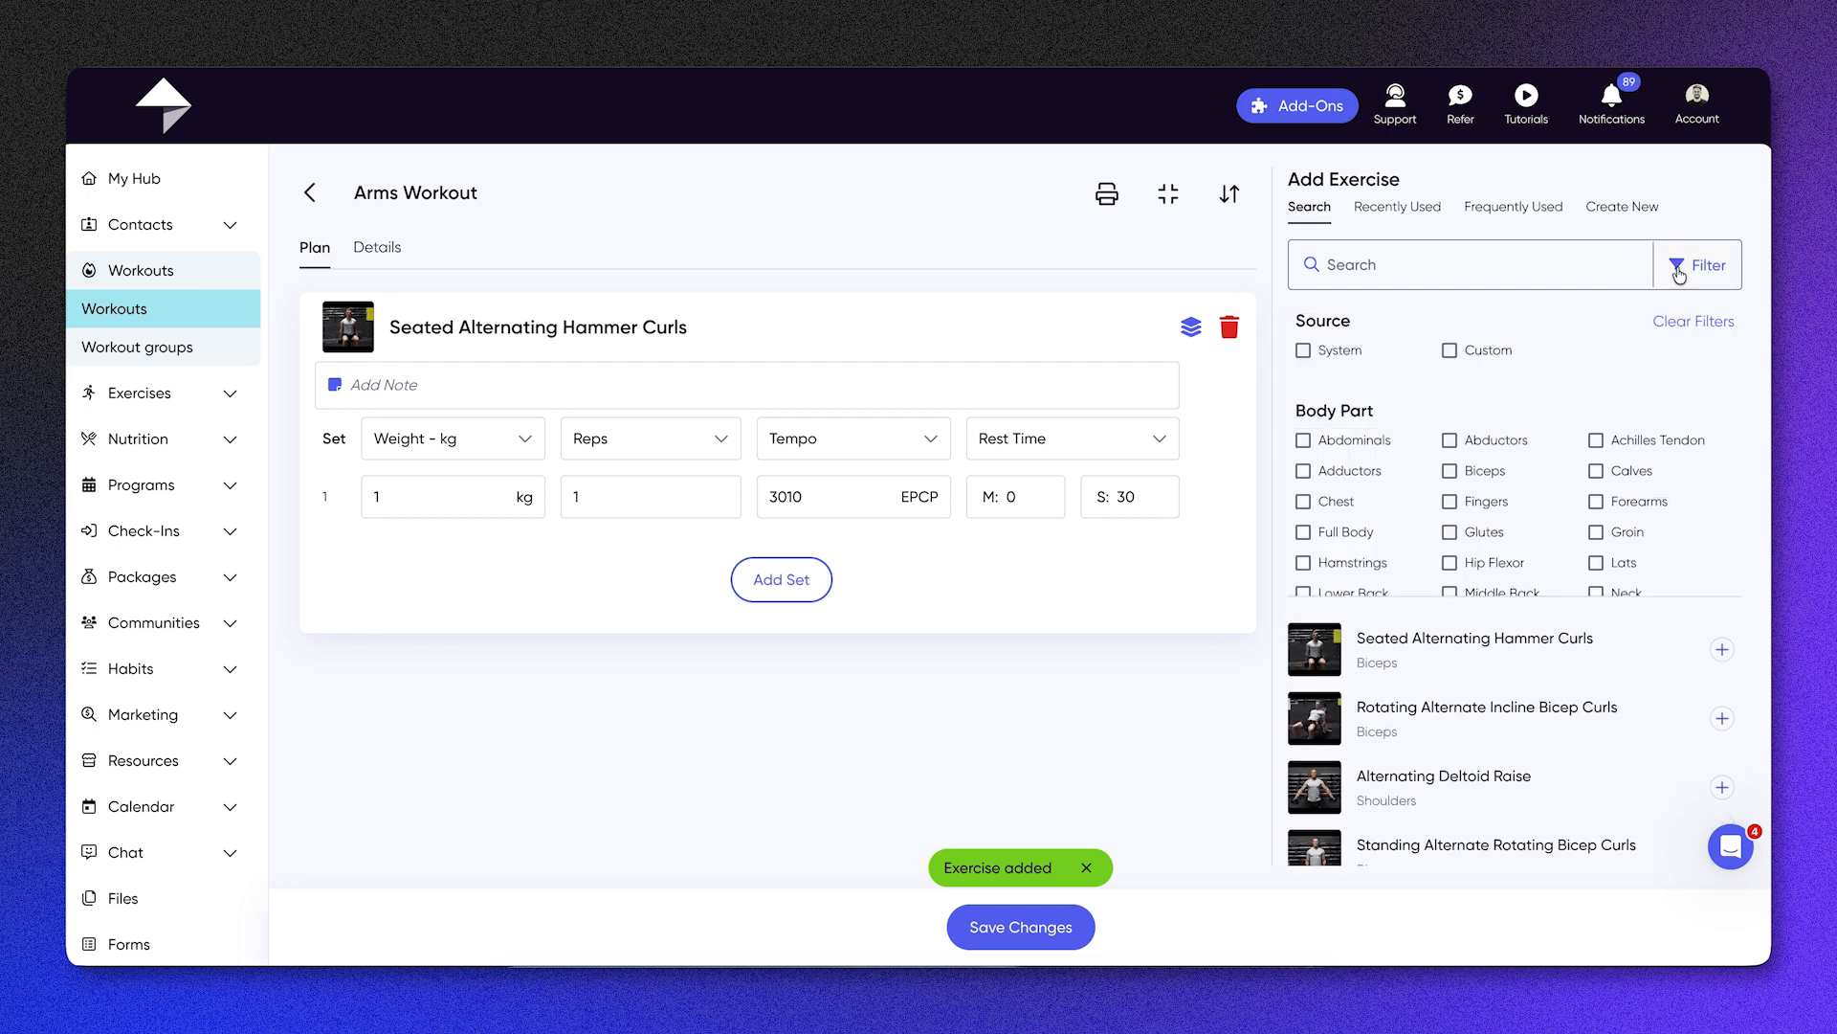
pyautogui.click(1451, 471)
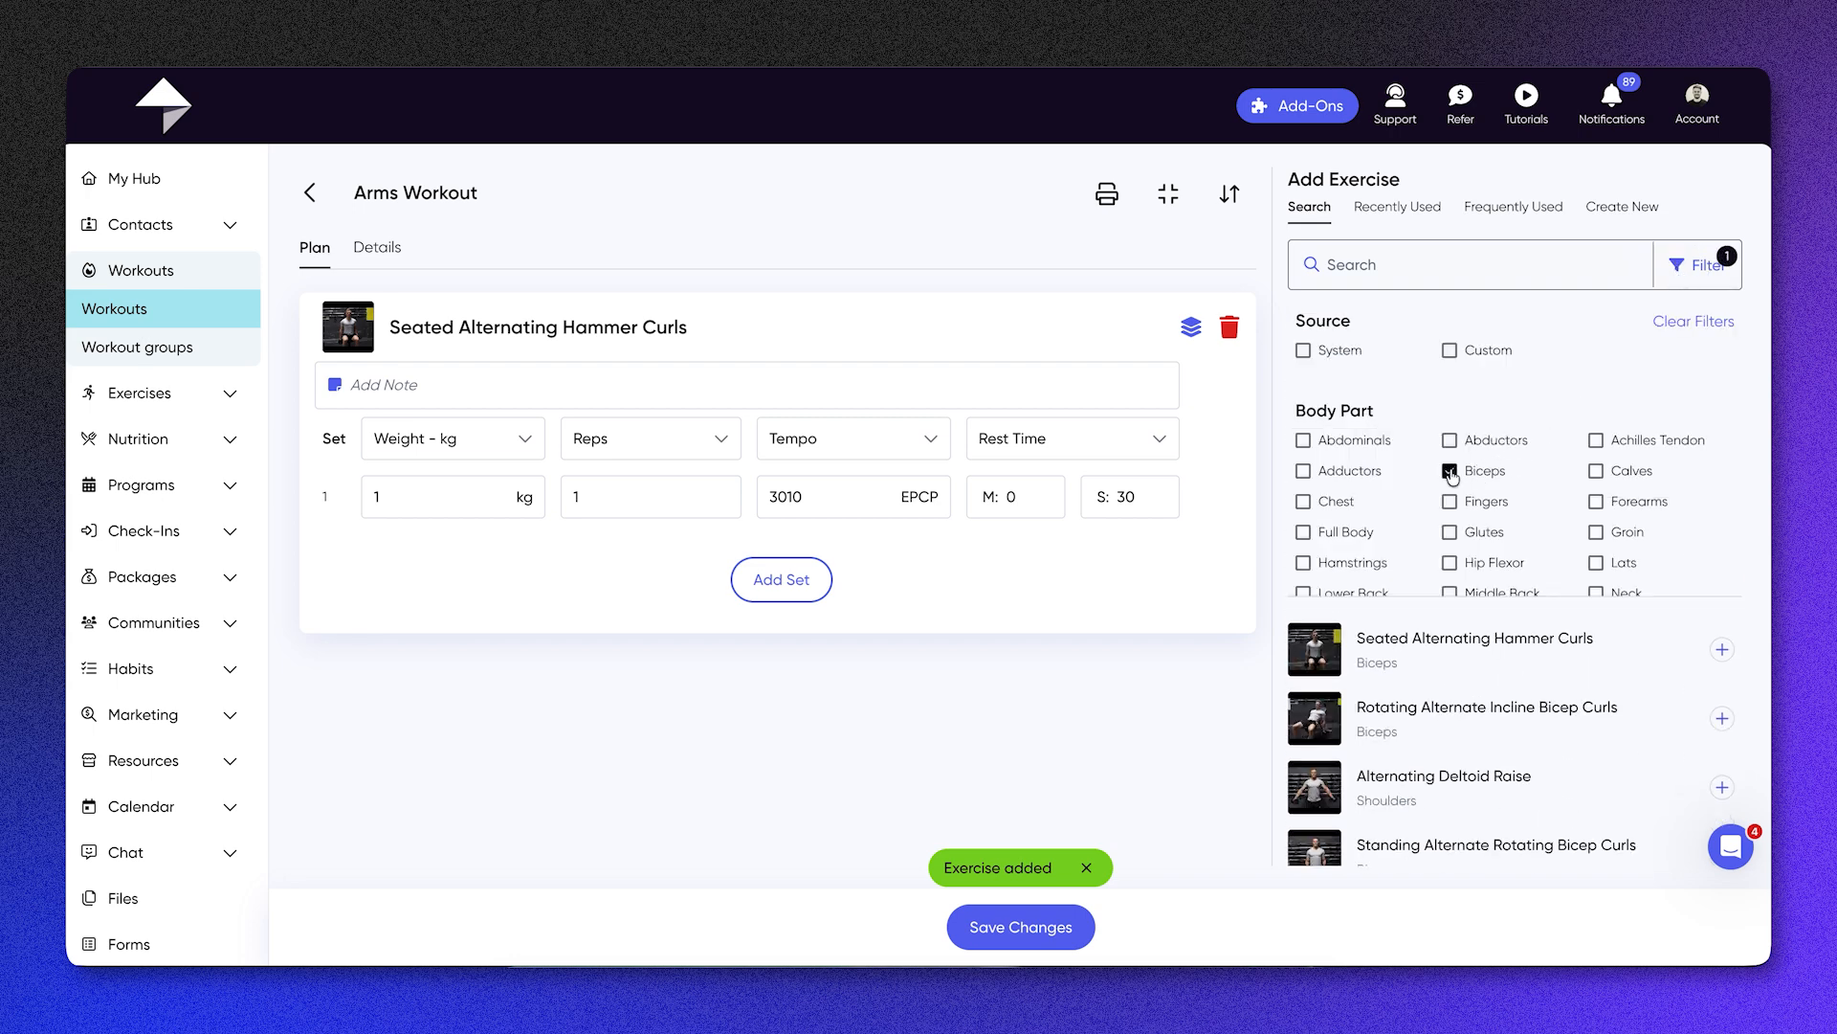
pyautogui.click(1596, 502)
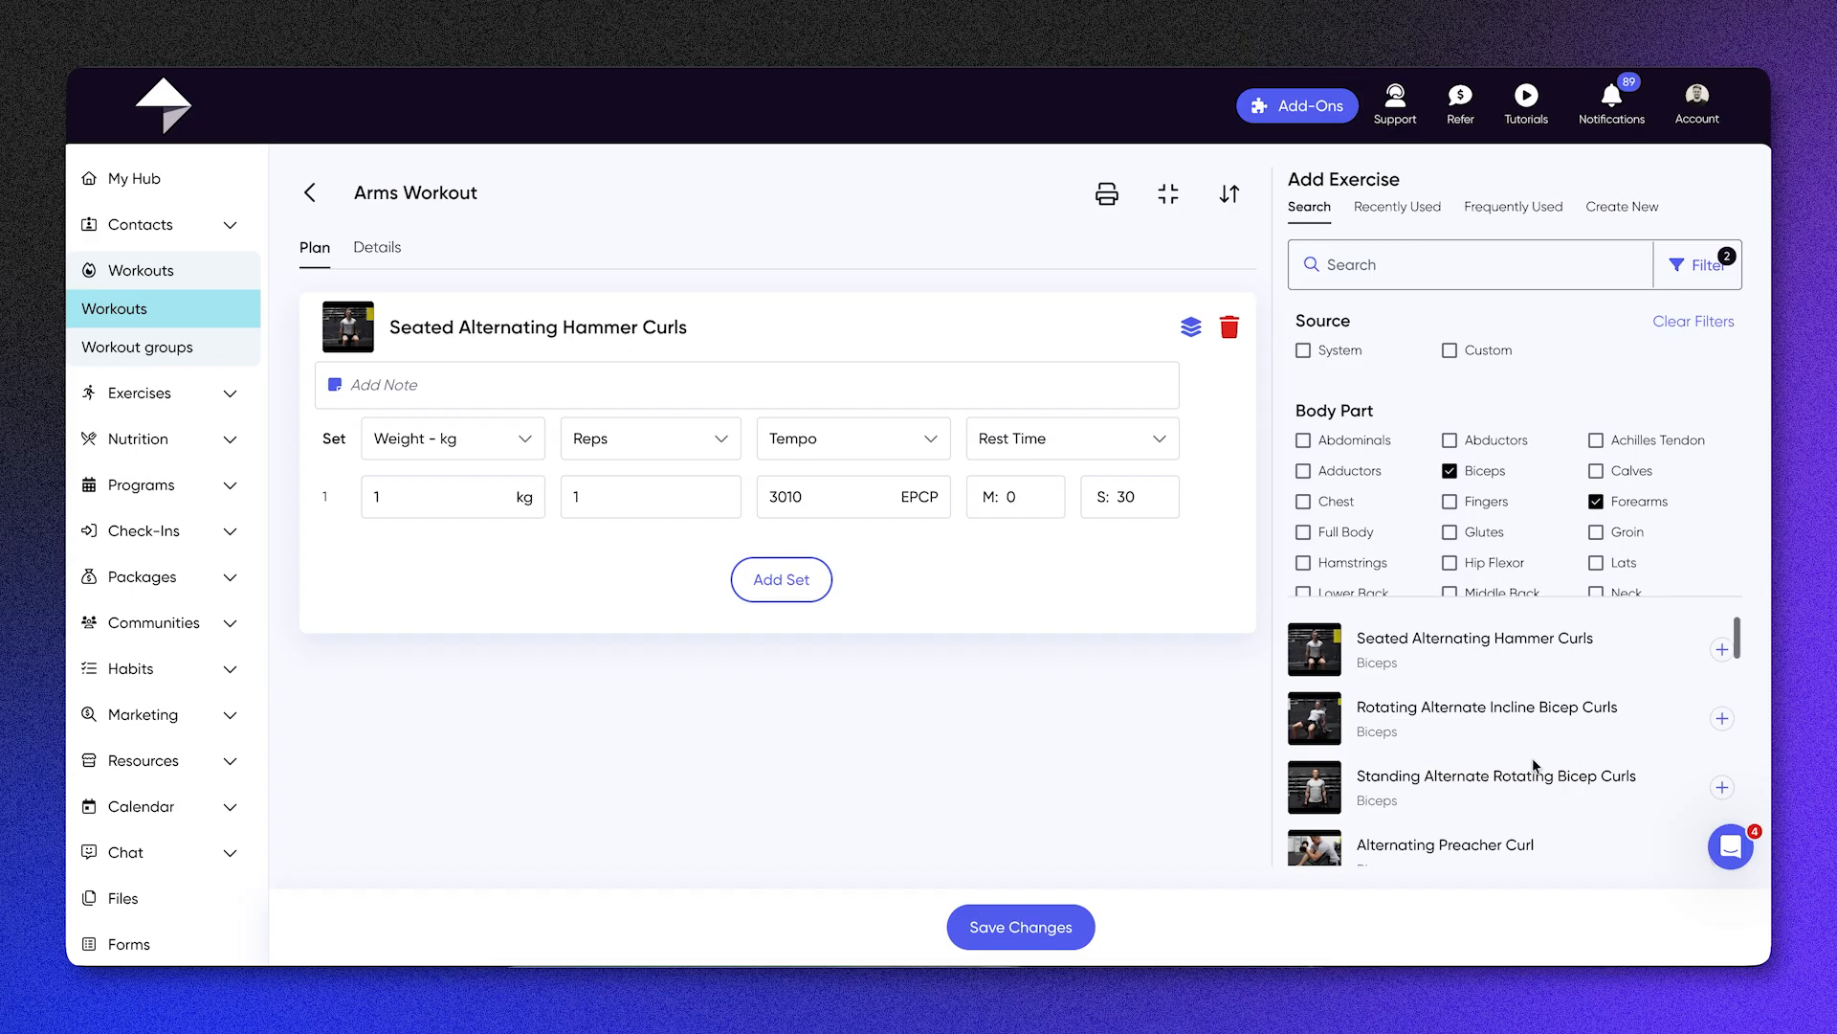
pyautogui.scroll(-1, 1531, 758)
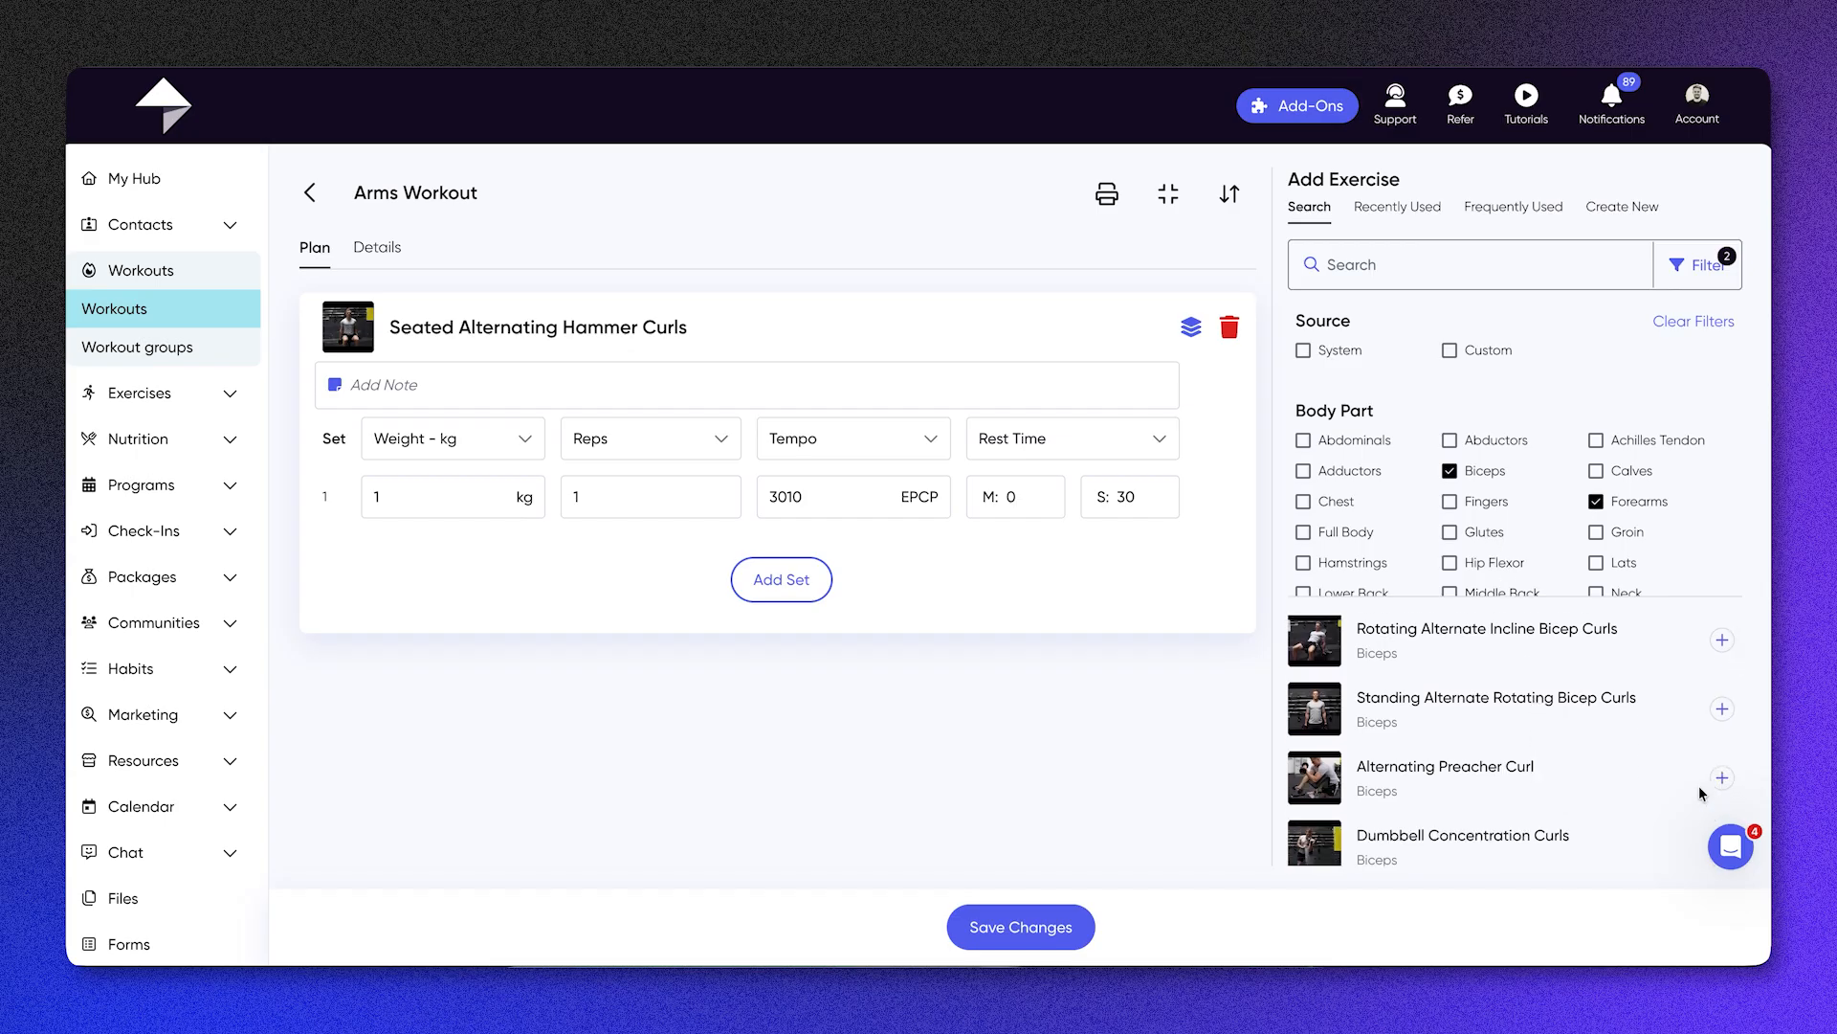
pyautogui.scroll(-2, 1700, 786)
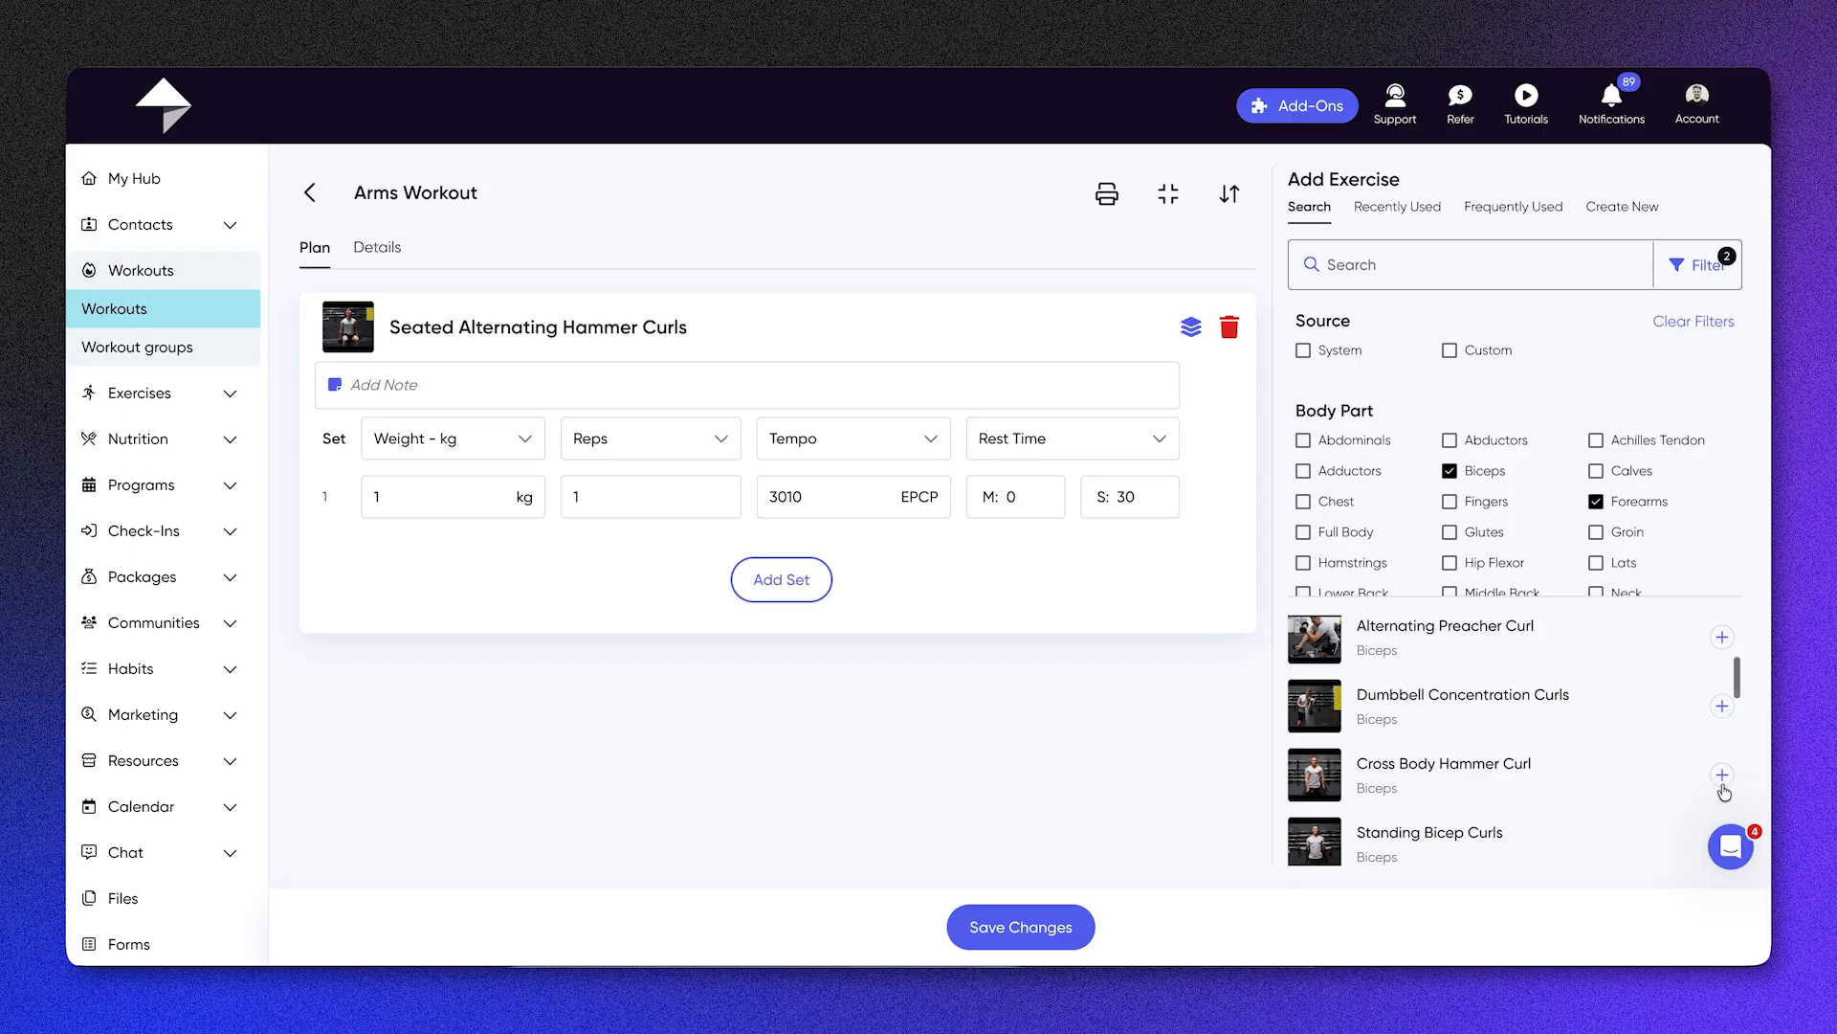
pyautogui.click(1721, 785)
pyautogui.scroll(-1, 1571, 763)
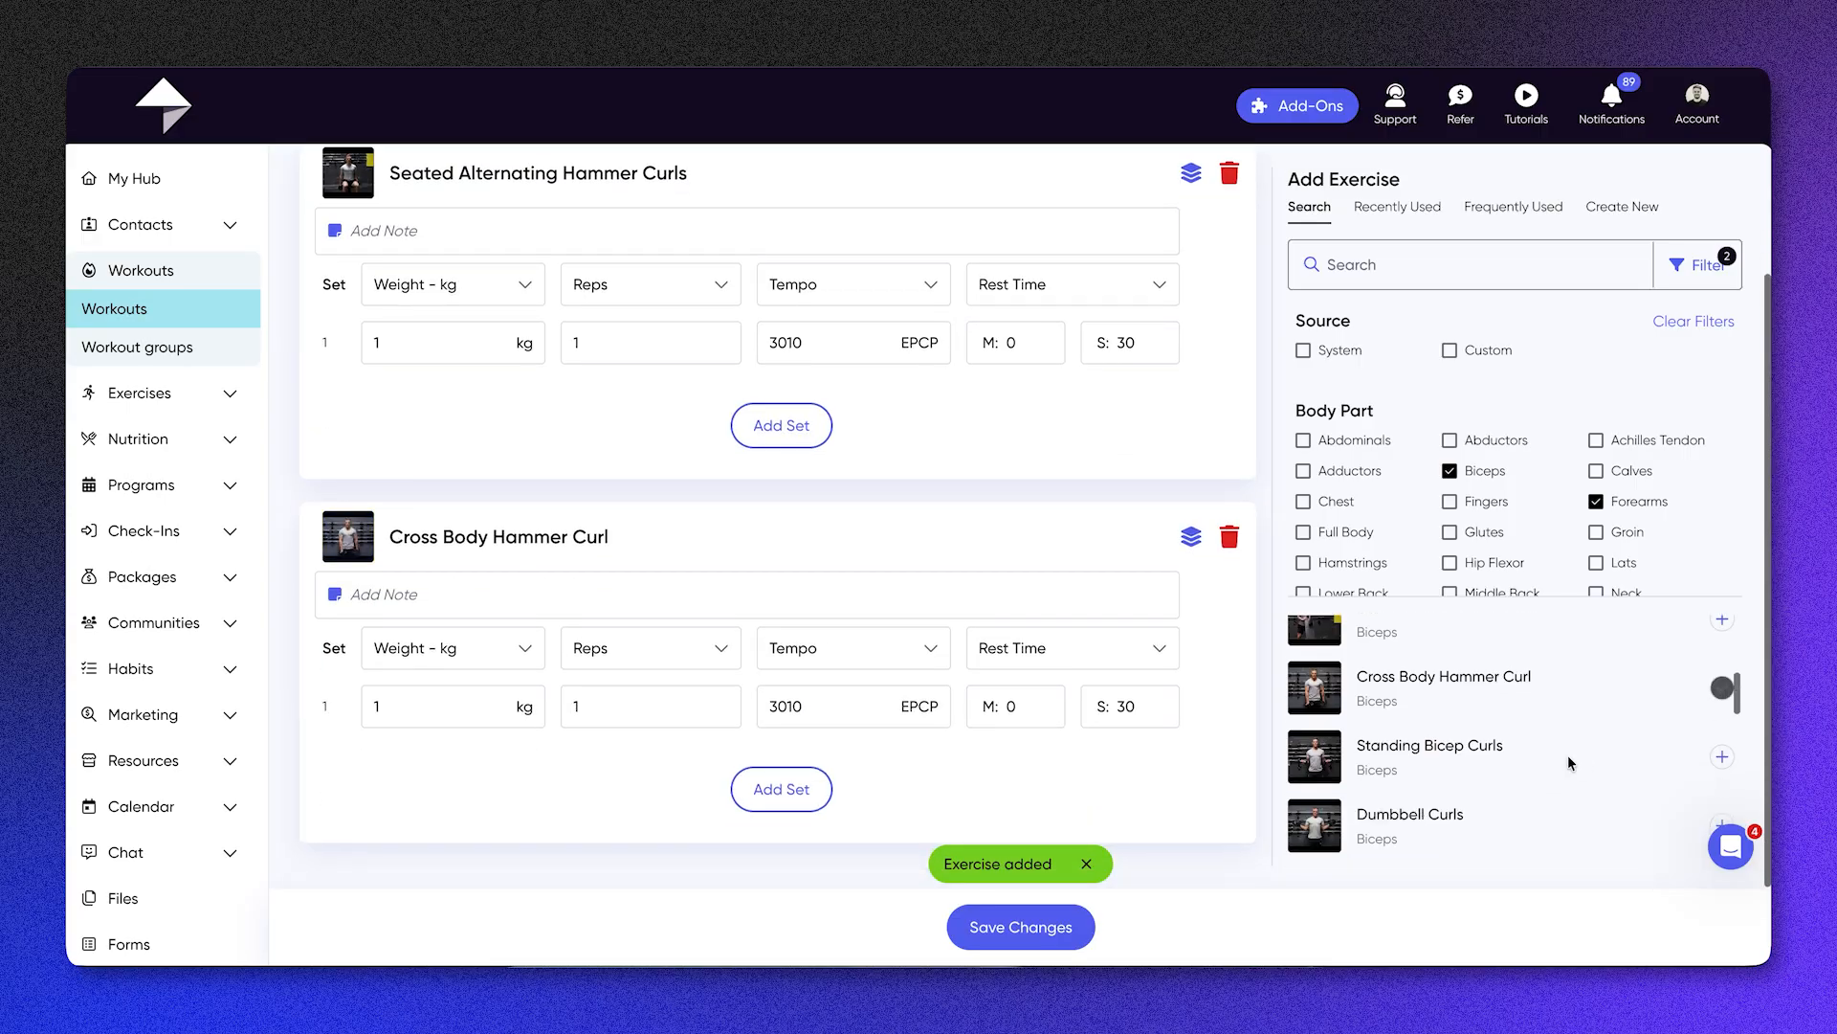
pyautogui.scroll(-2, 1570, 763)
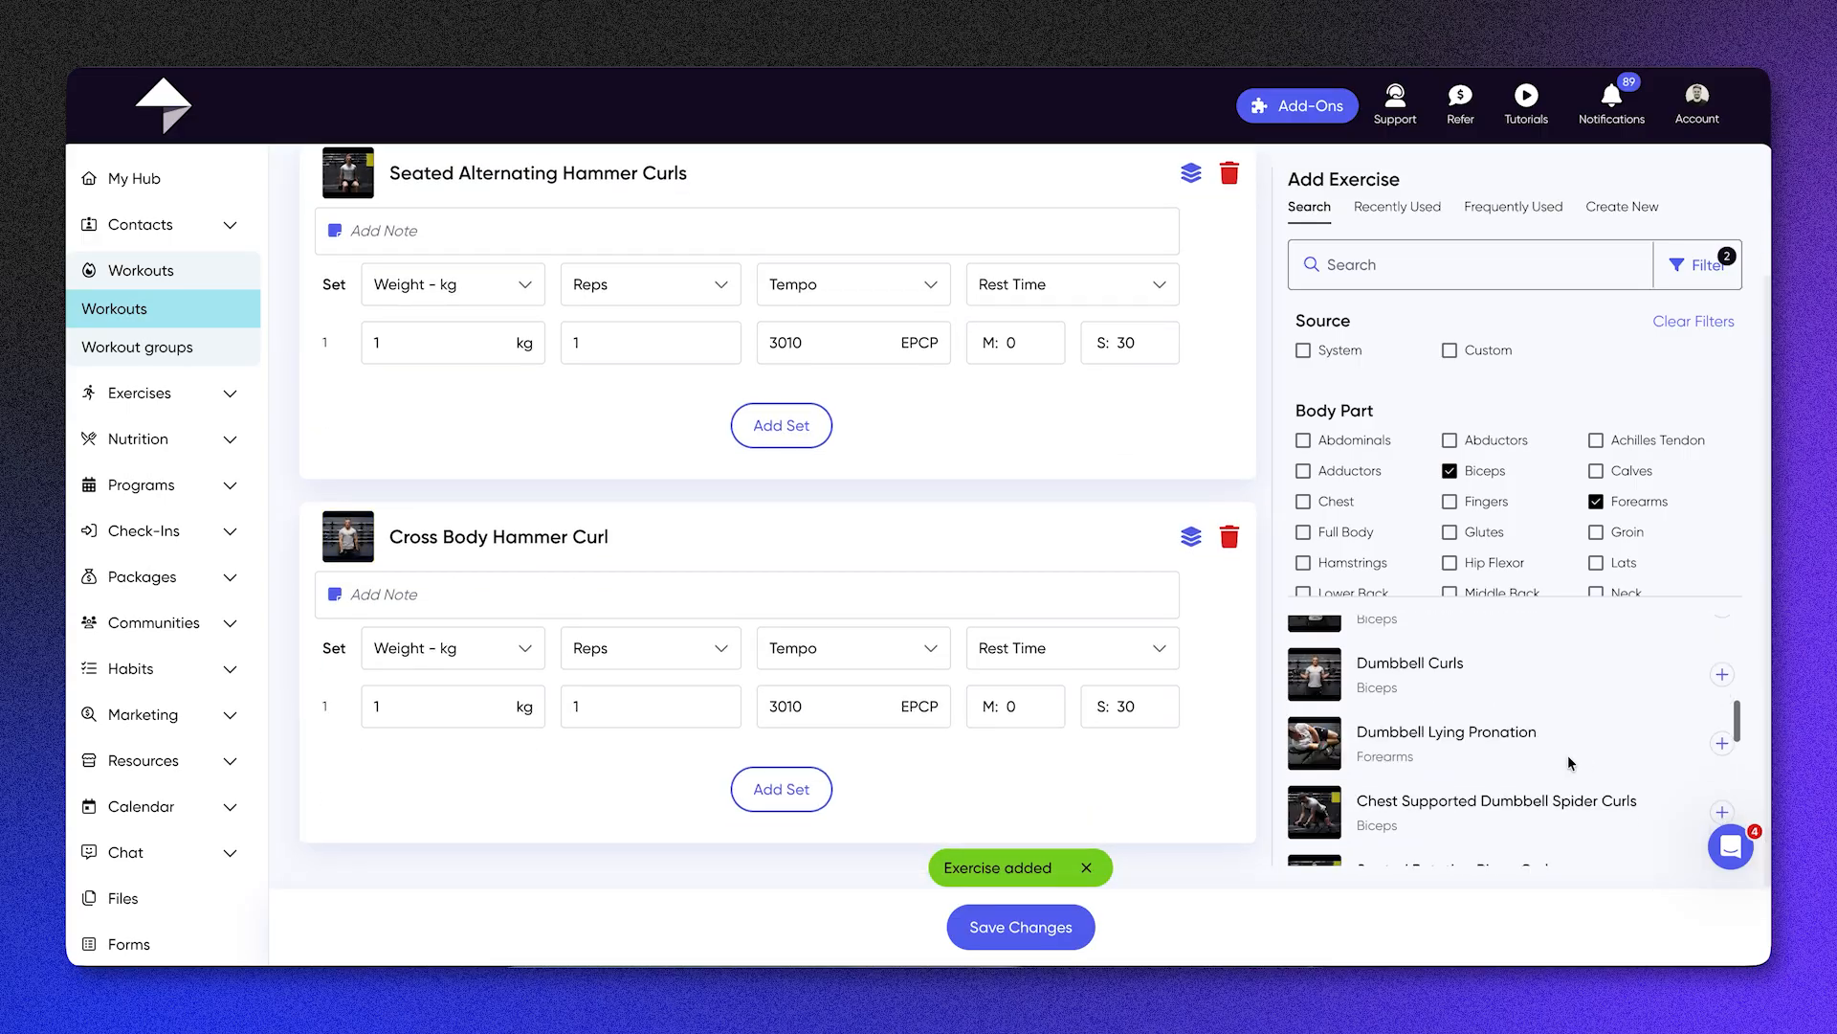
pyautogui.click(1720, 813)
# Step: Switch the body part filter to Triceps only, and add Neutral Grip Dumbbell Chest Press and Decline Dumbbell Tricep Extensions
pyautogui.scroll(-1, 1515, 493)
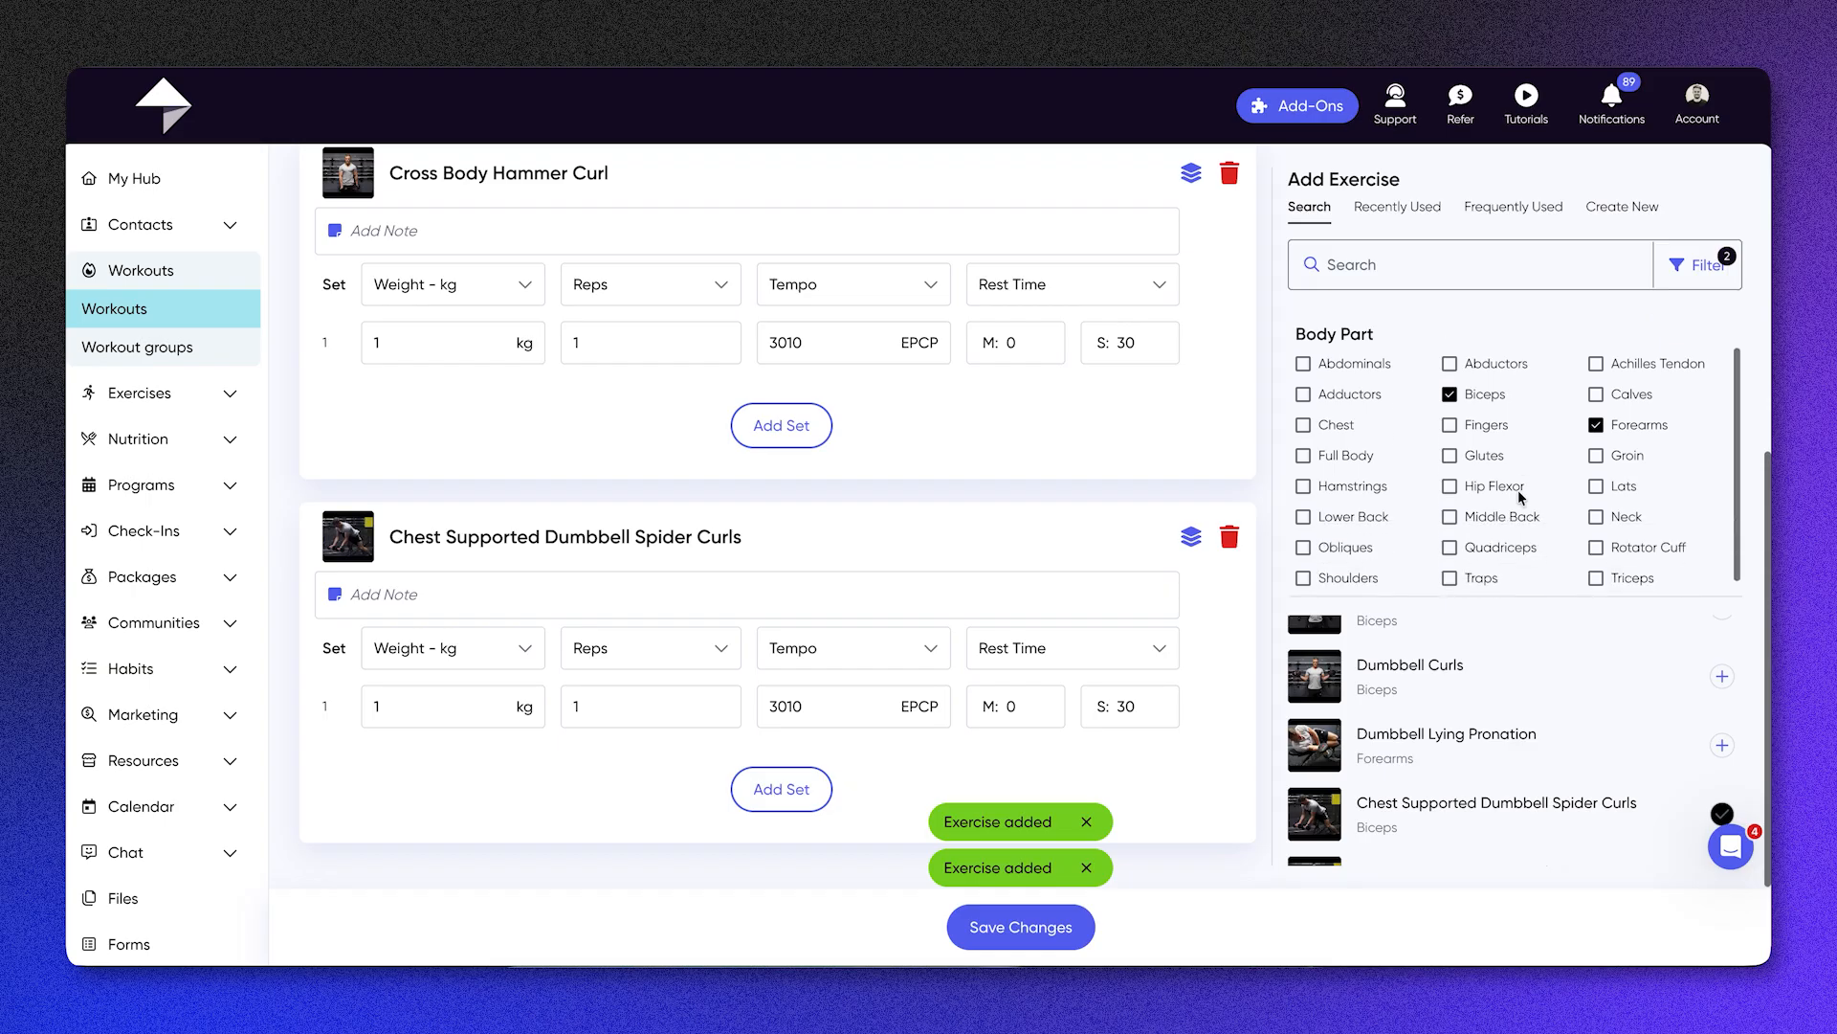
pyautogui.click(1595, 561)
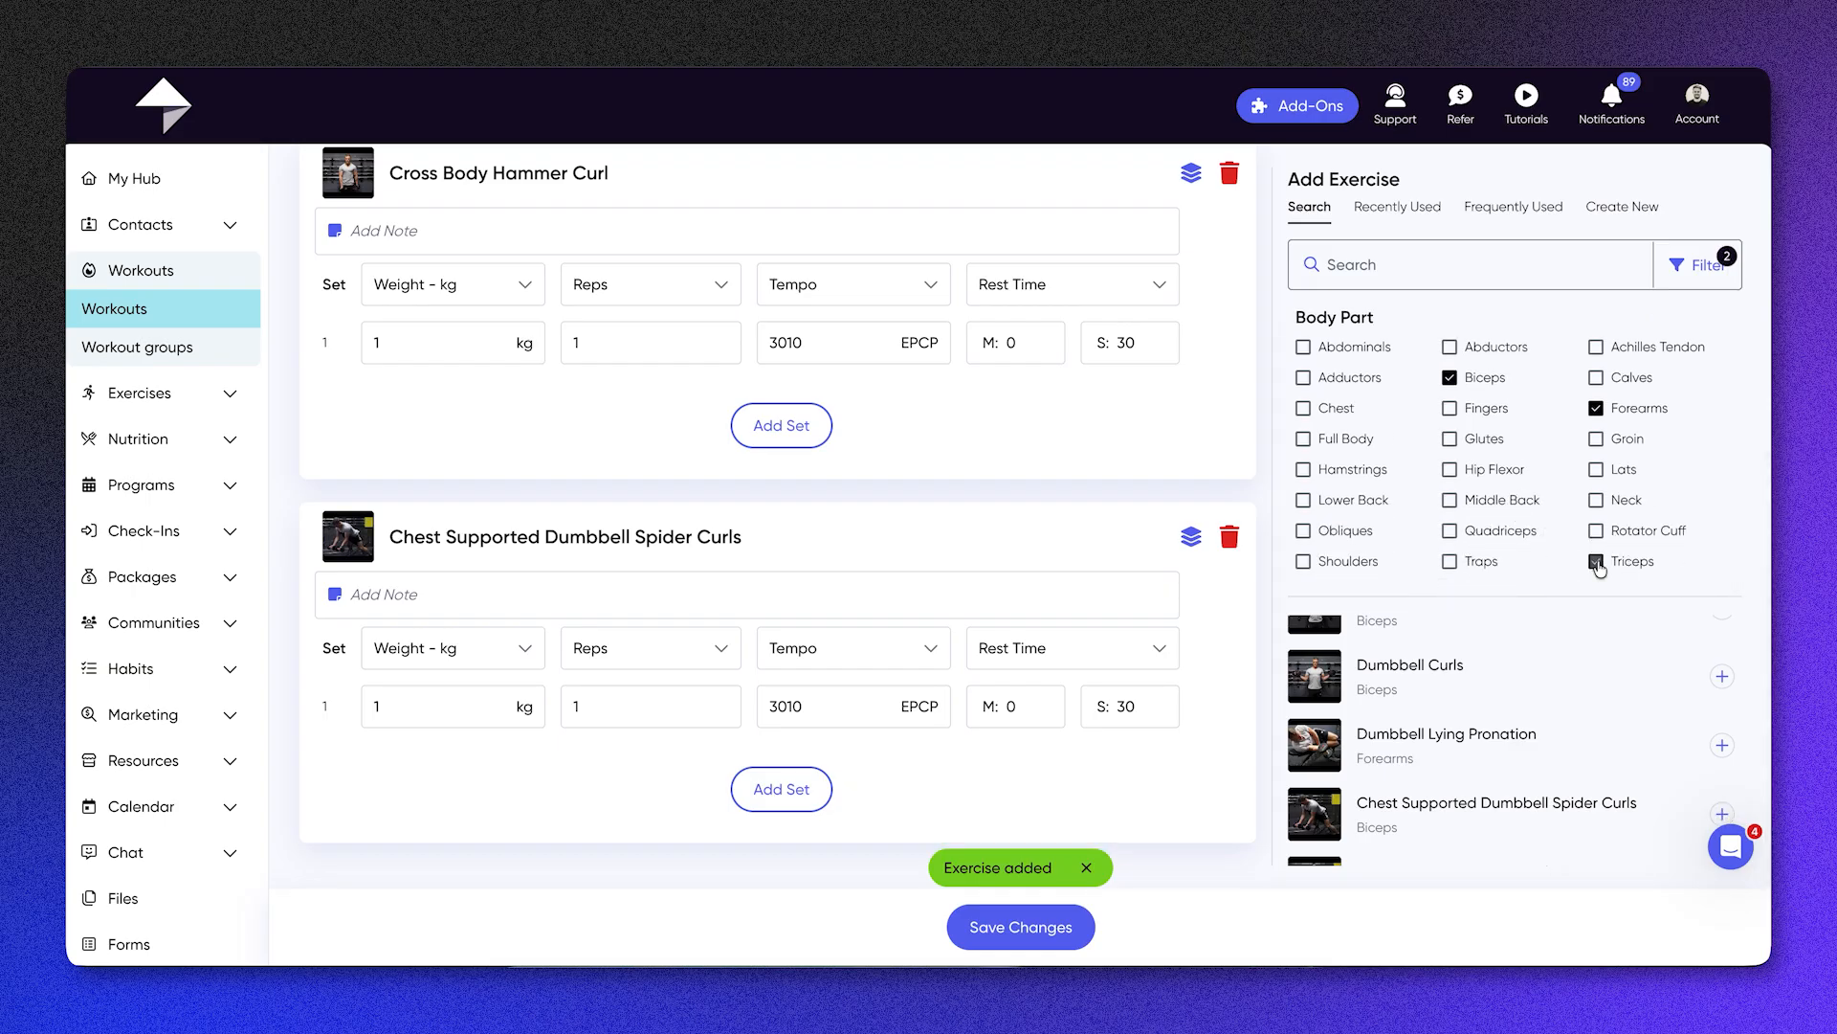
pyautogui.click(1596, 409)
pyautogui.click(1450, 377)
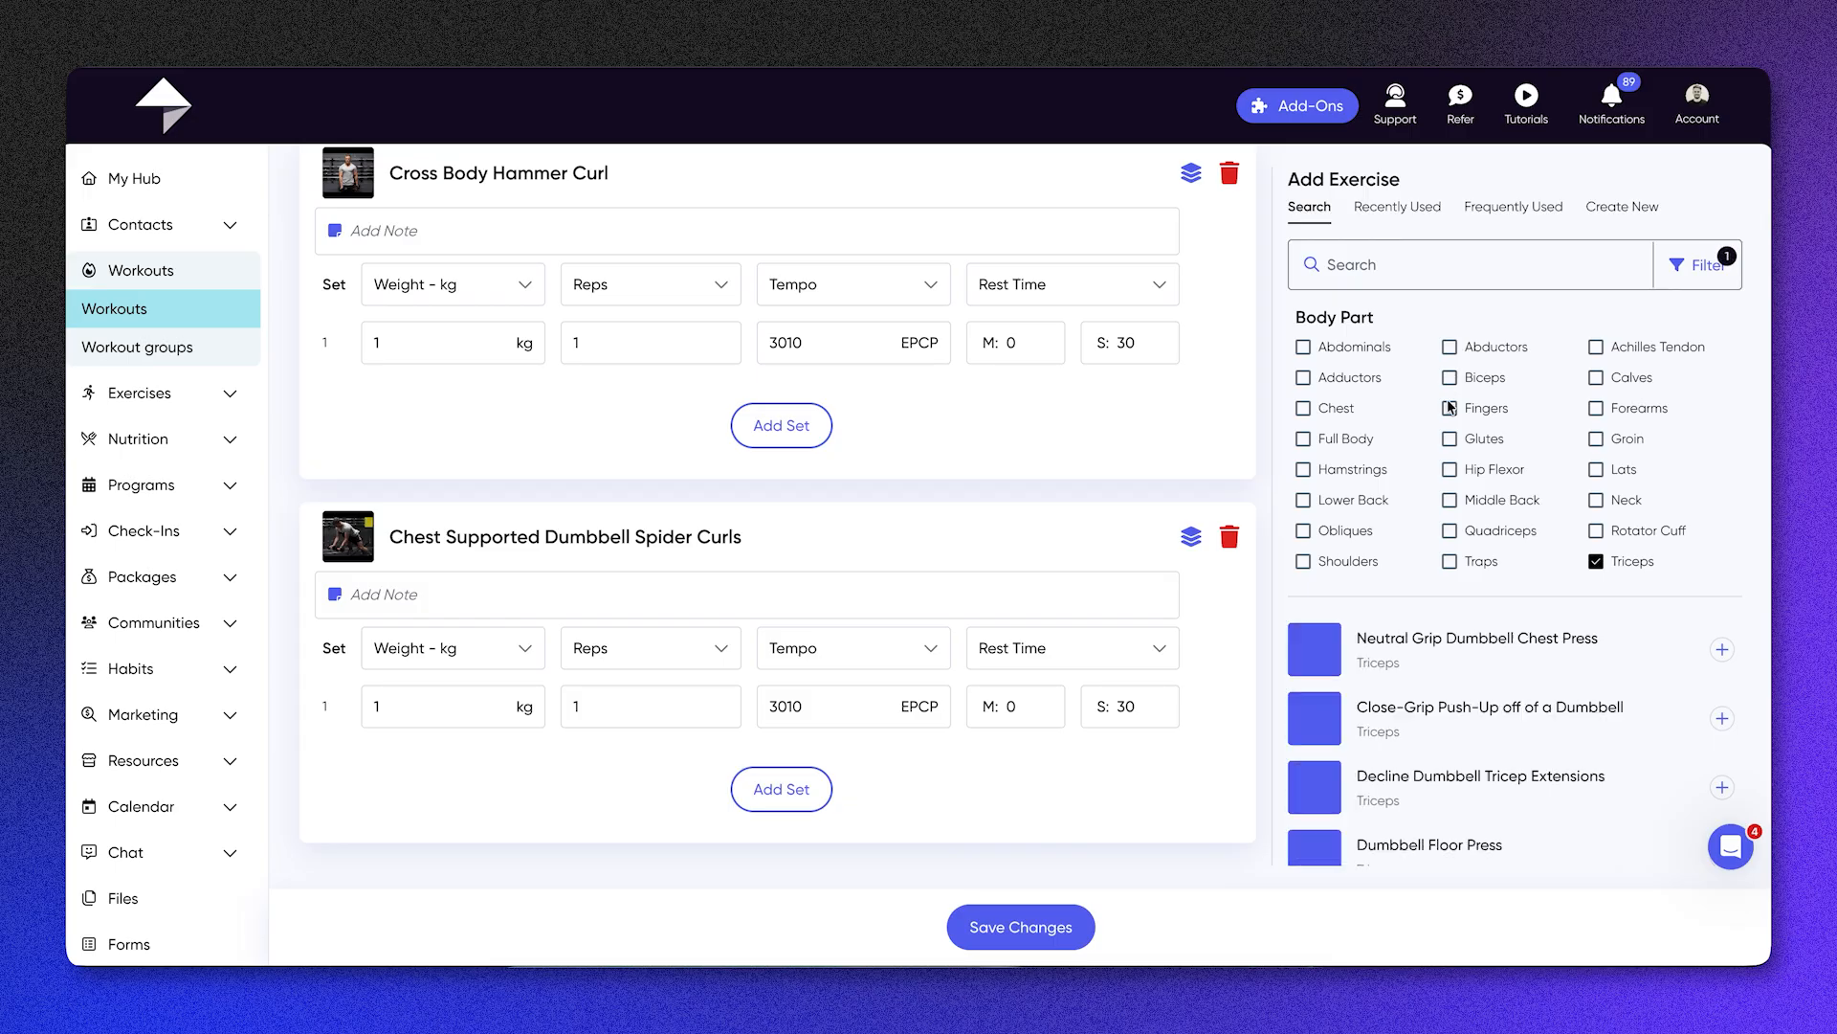
pyautogui.click(1722, 650)
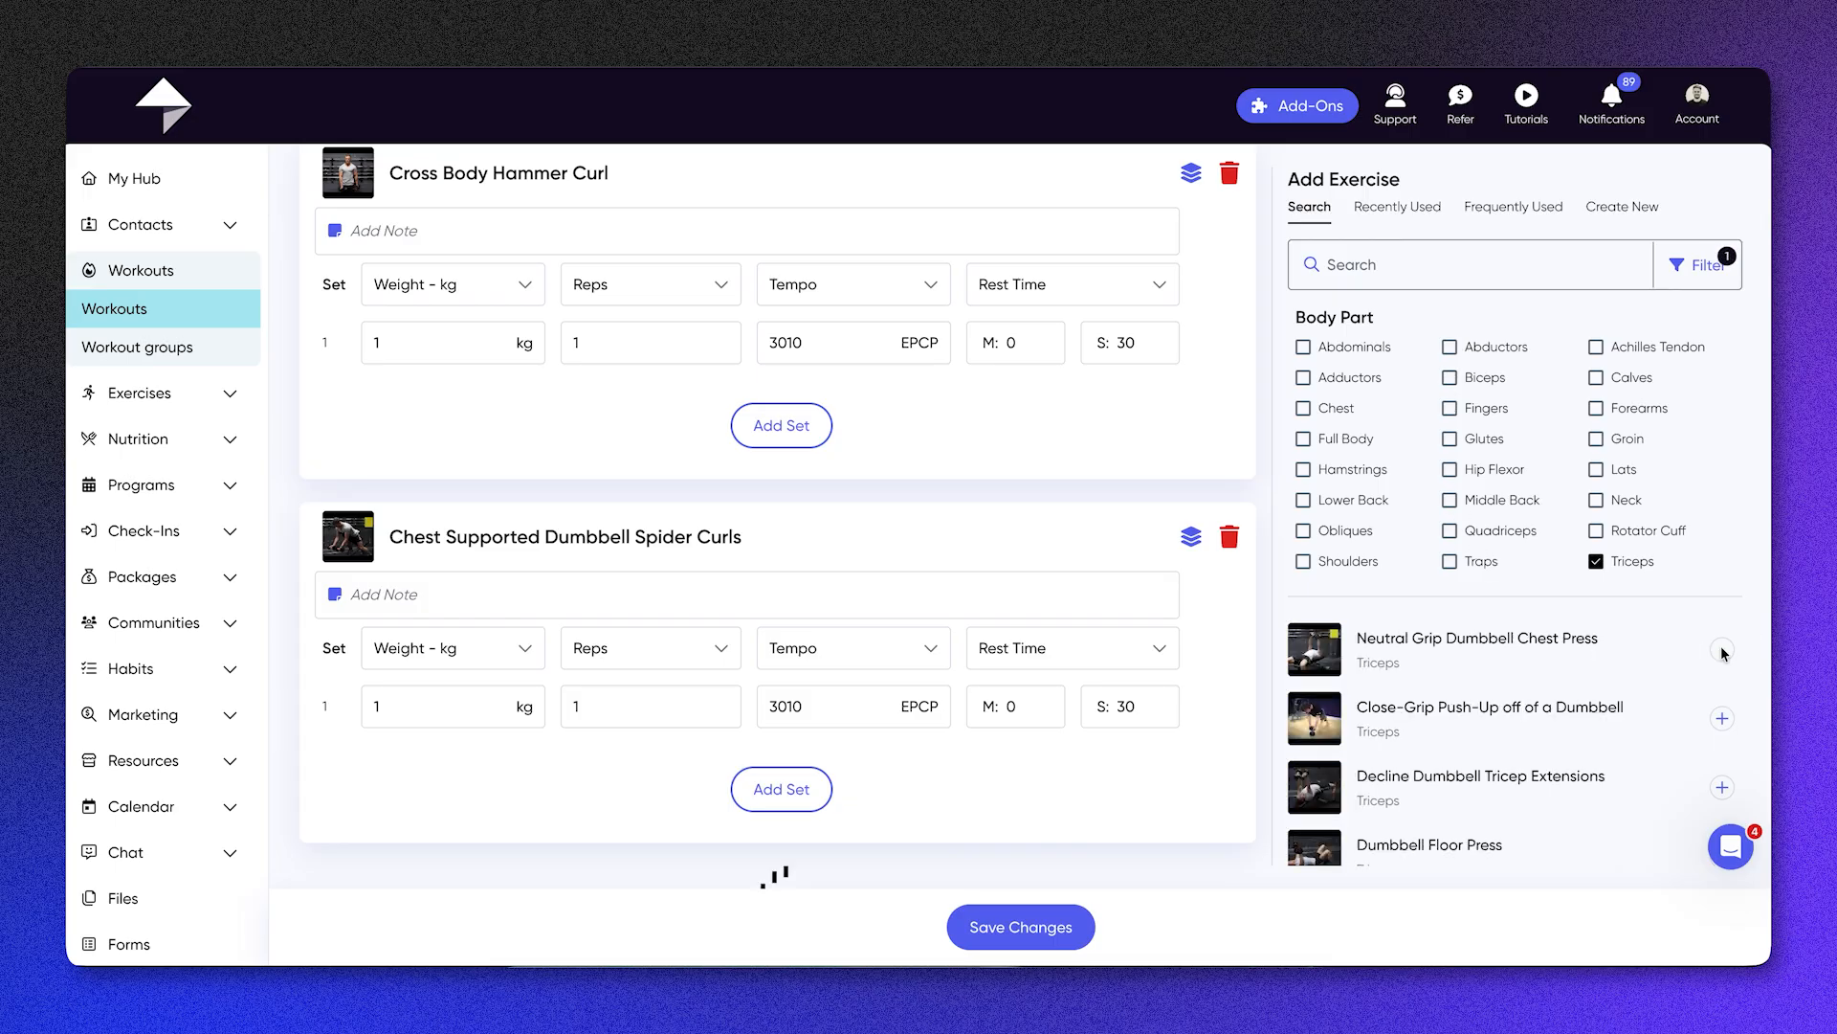
pyautogui.click(1722, 785)
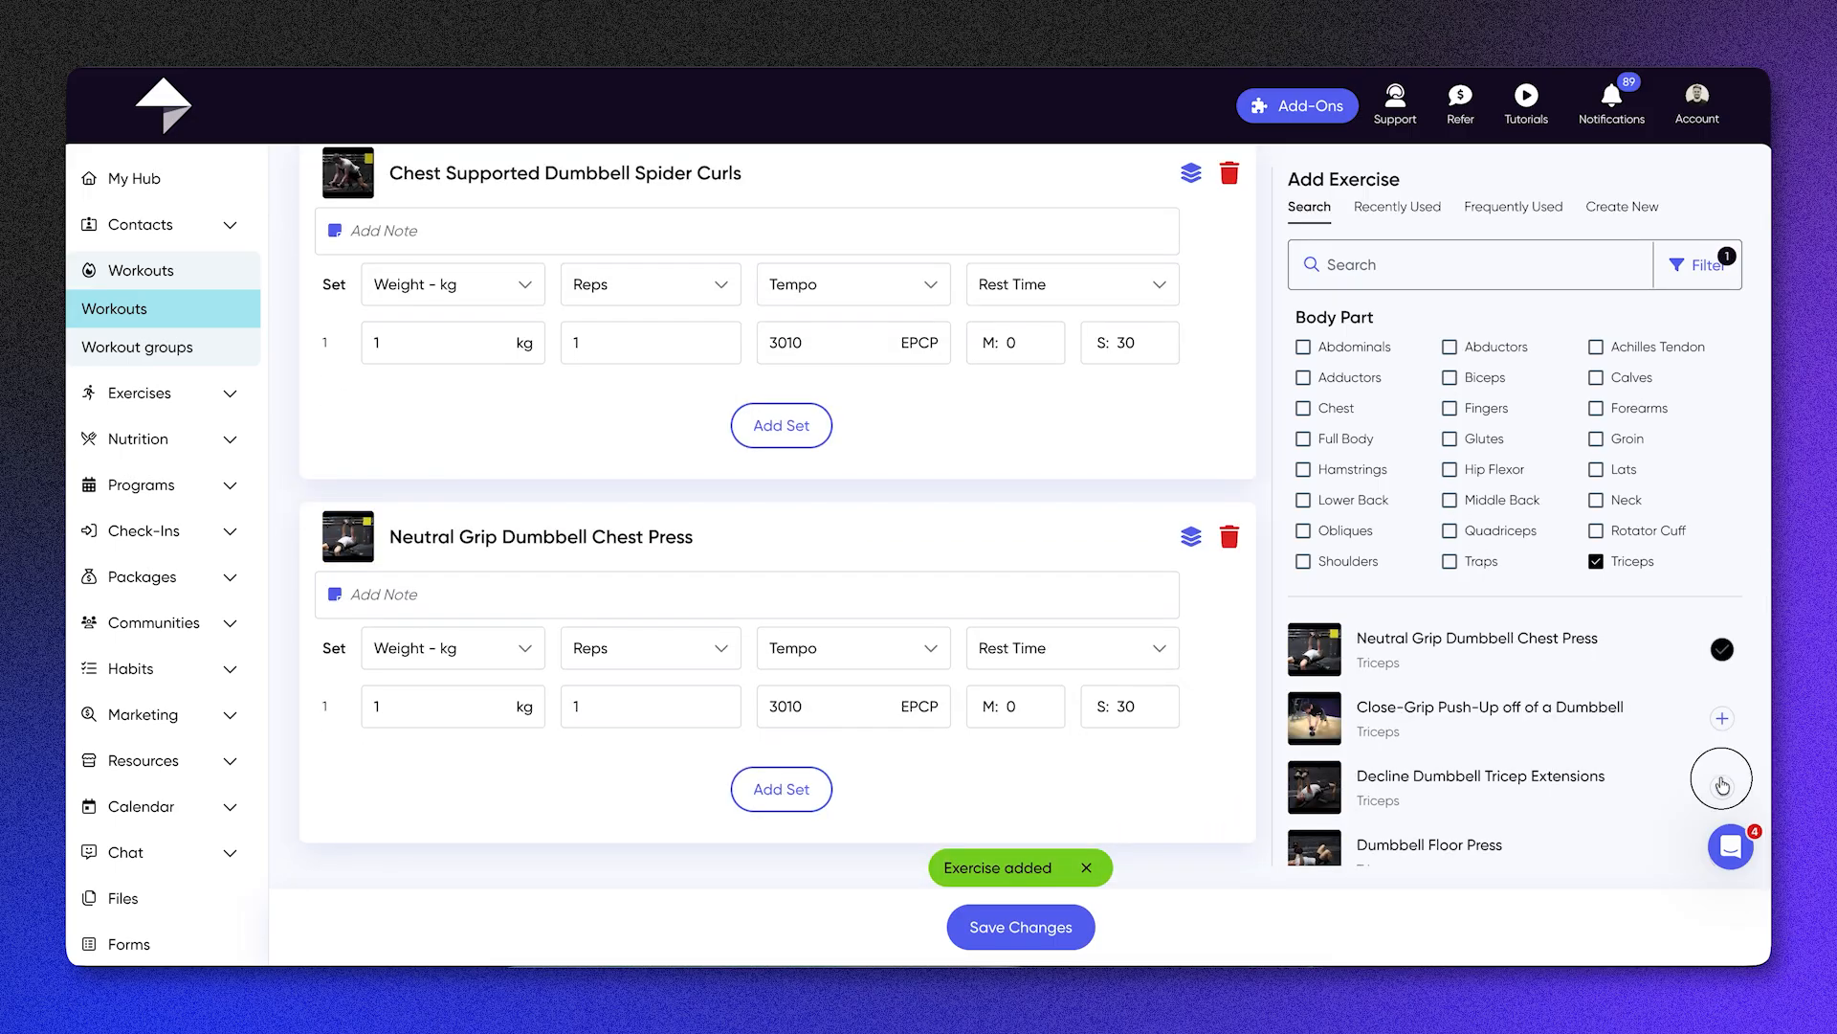
pyautogui.scroll(-3, 987, 639)
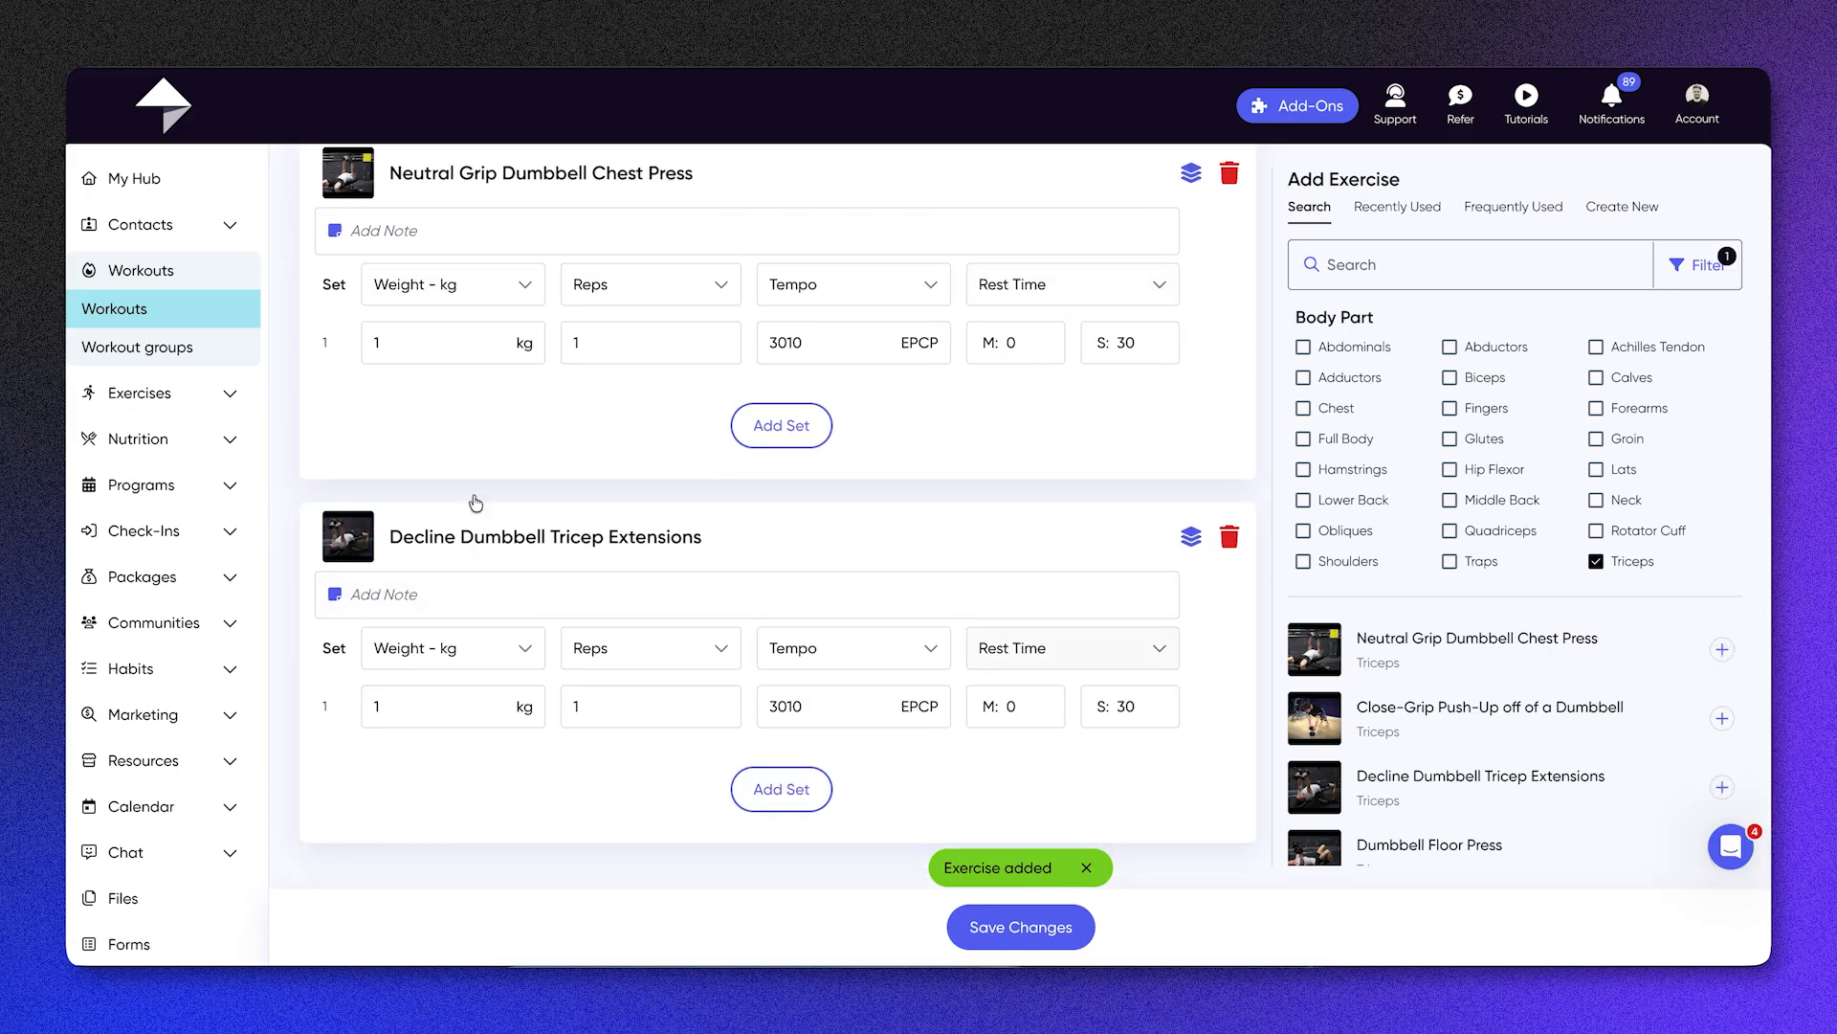
# Step: Filter the triceps exercises by Custom source, collapse the filters, and view the recently used exercises
pyautogui.scroll(10, 507, 639)
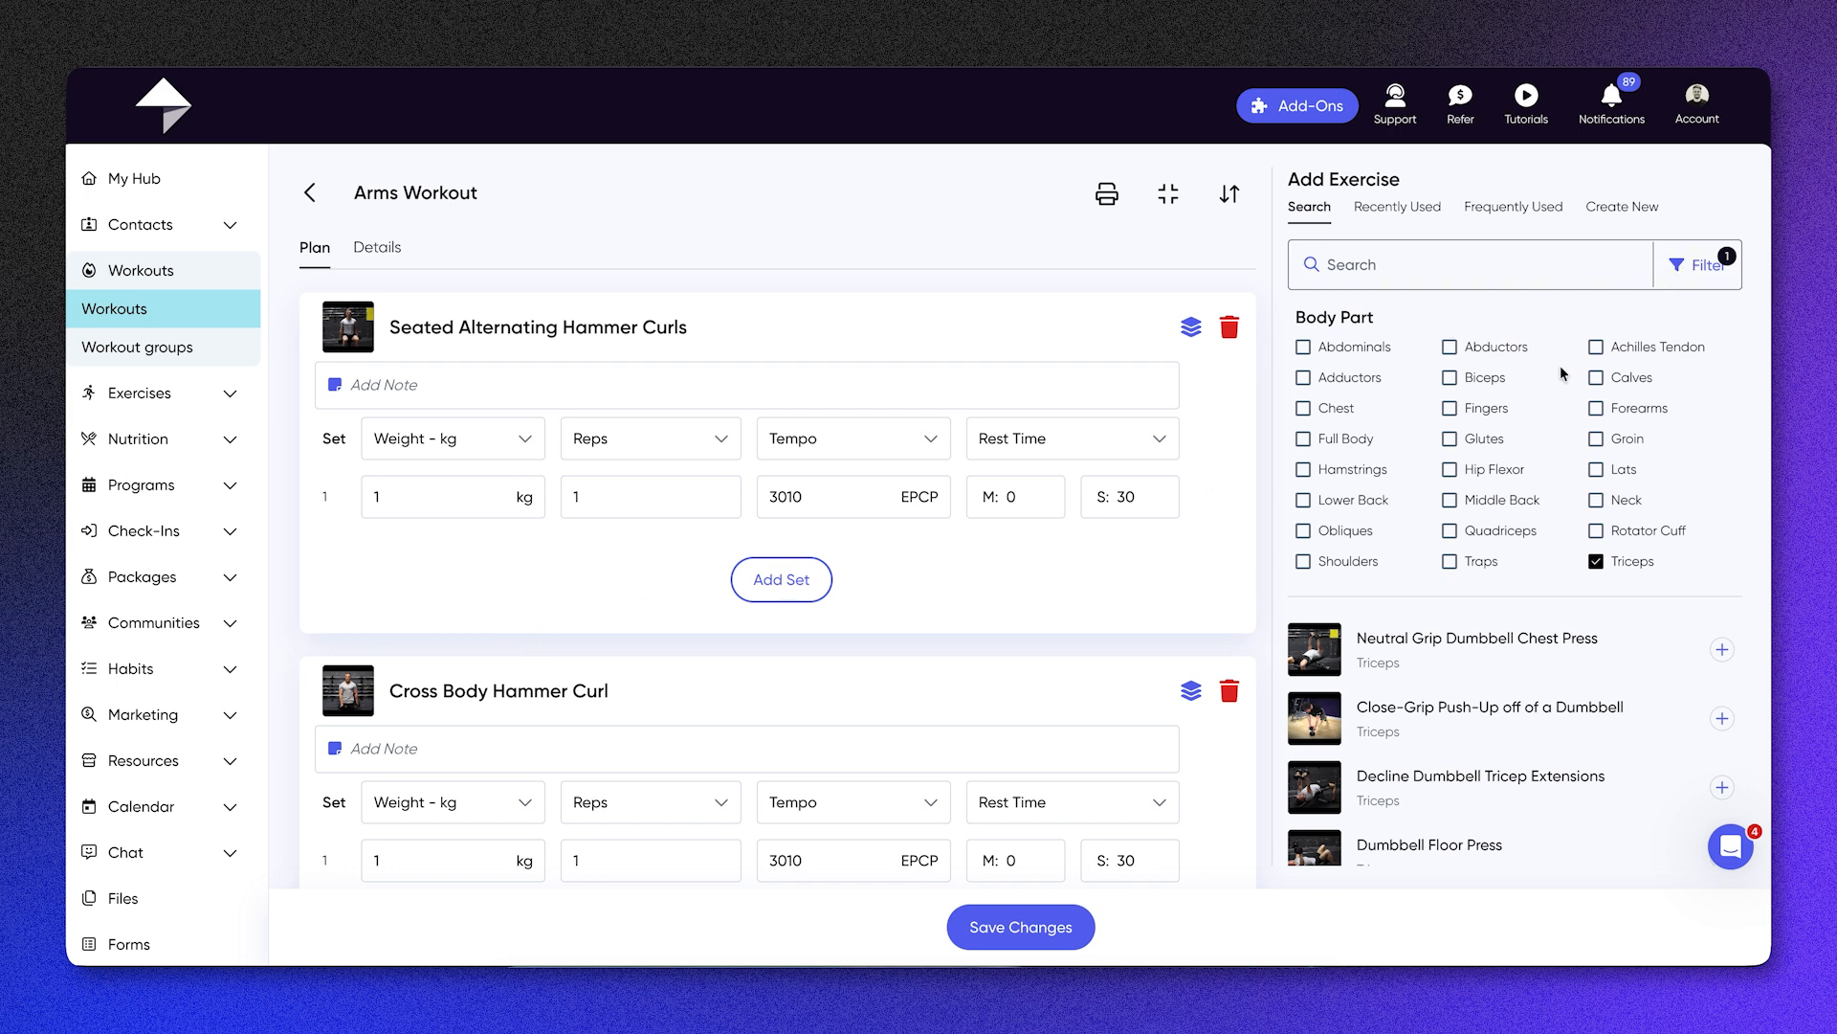
pyautogui.scroll(2, 1561, 372)
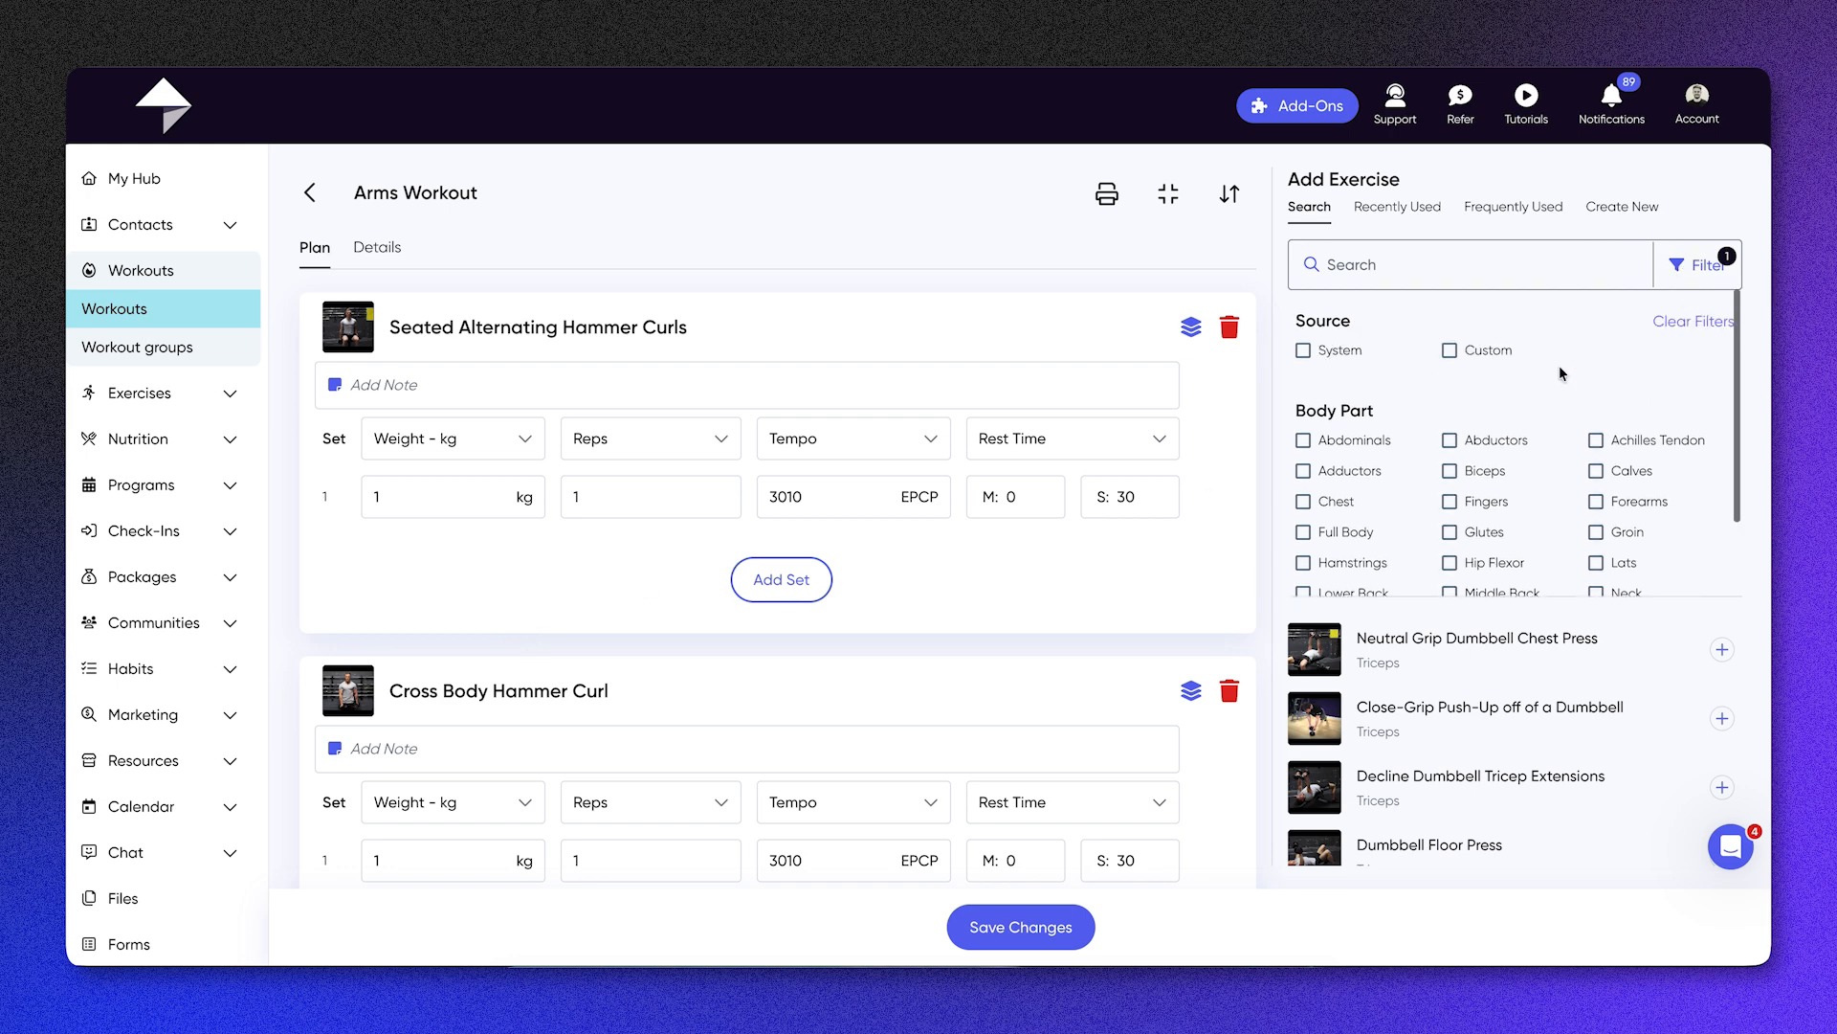
pyautogui.click(1449, 352)
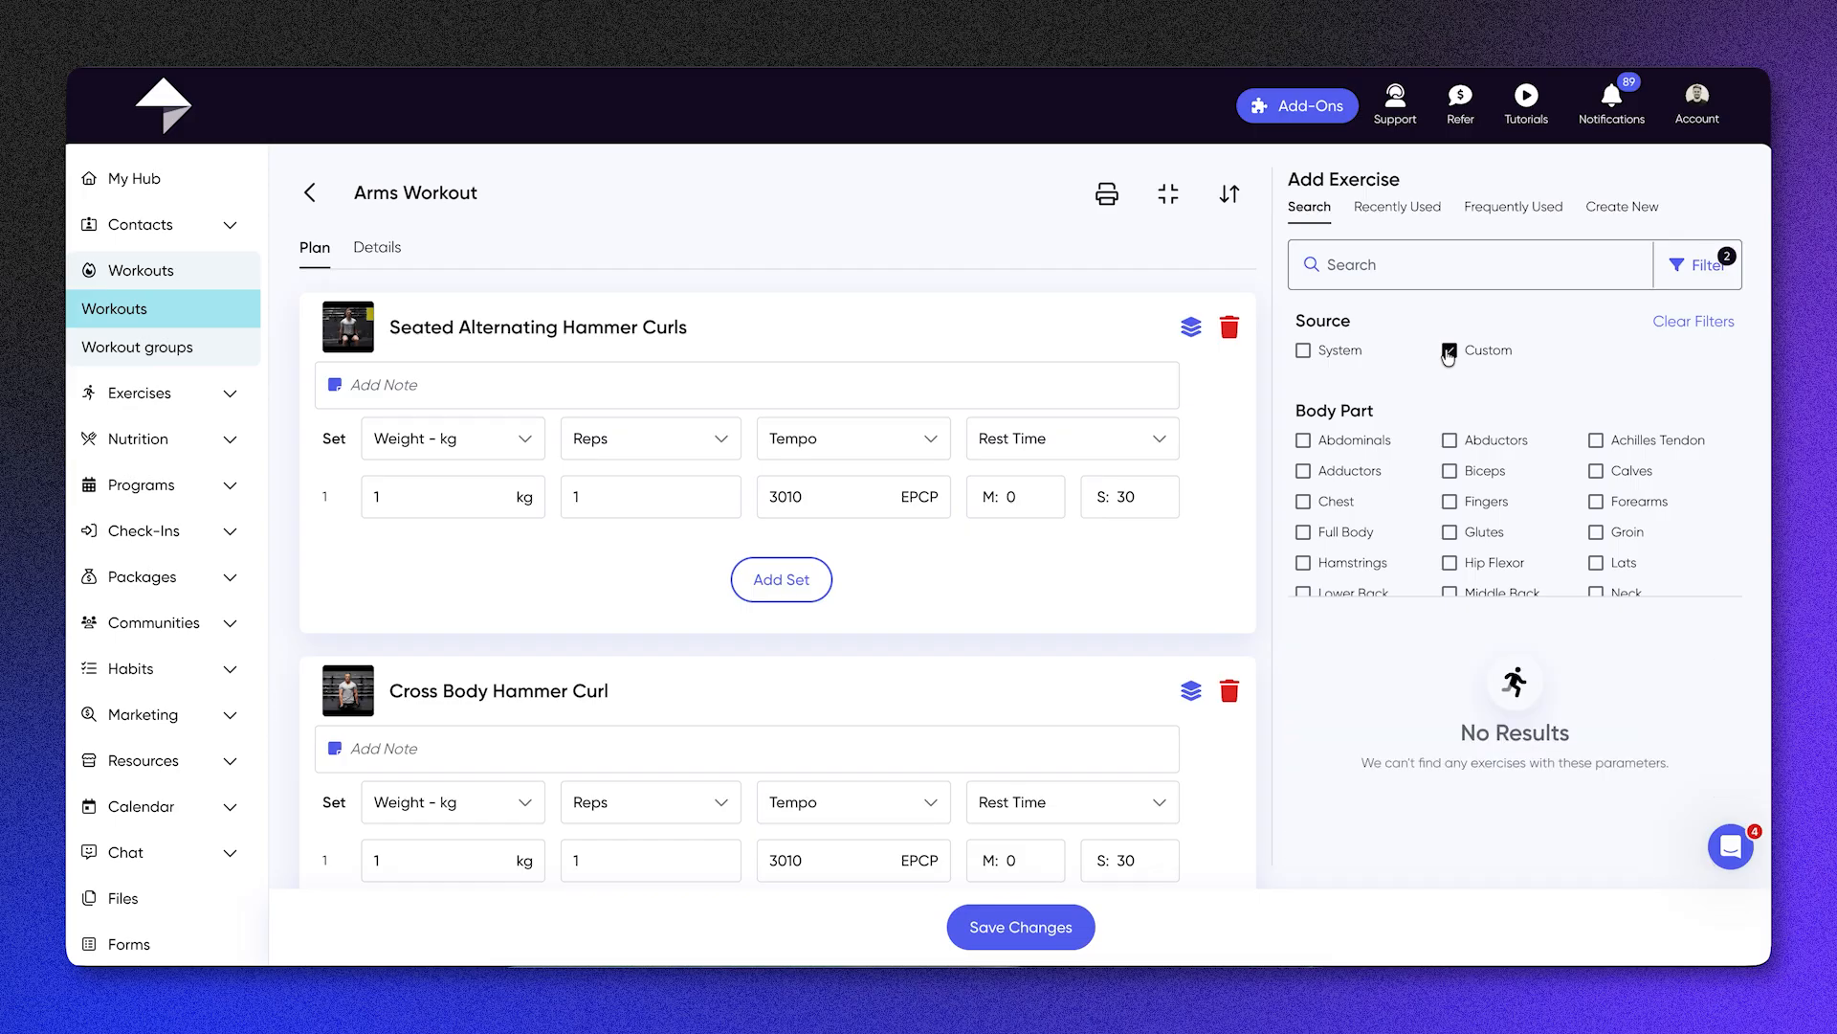
pyautogui.click(1671, 275)
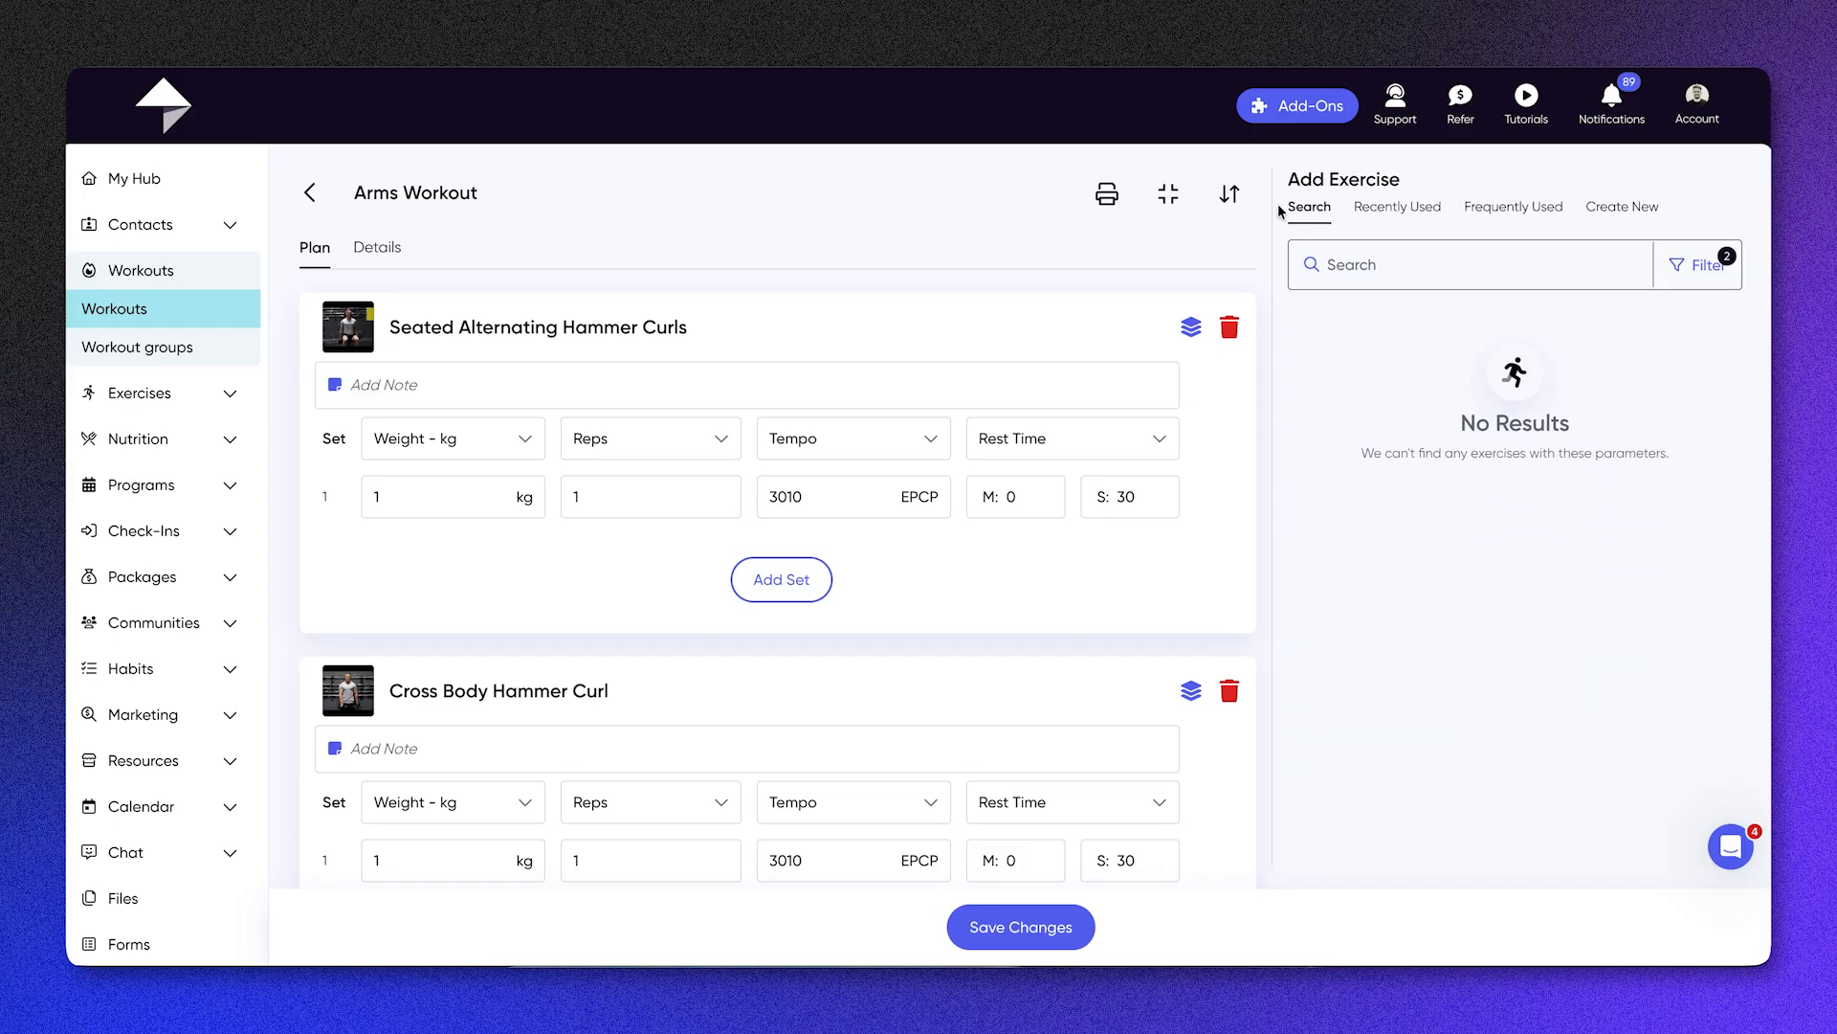
pyautogui.click(1423, 214)
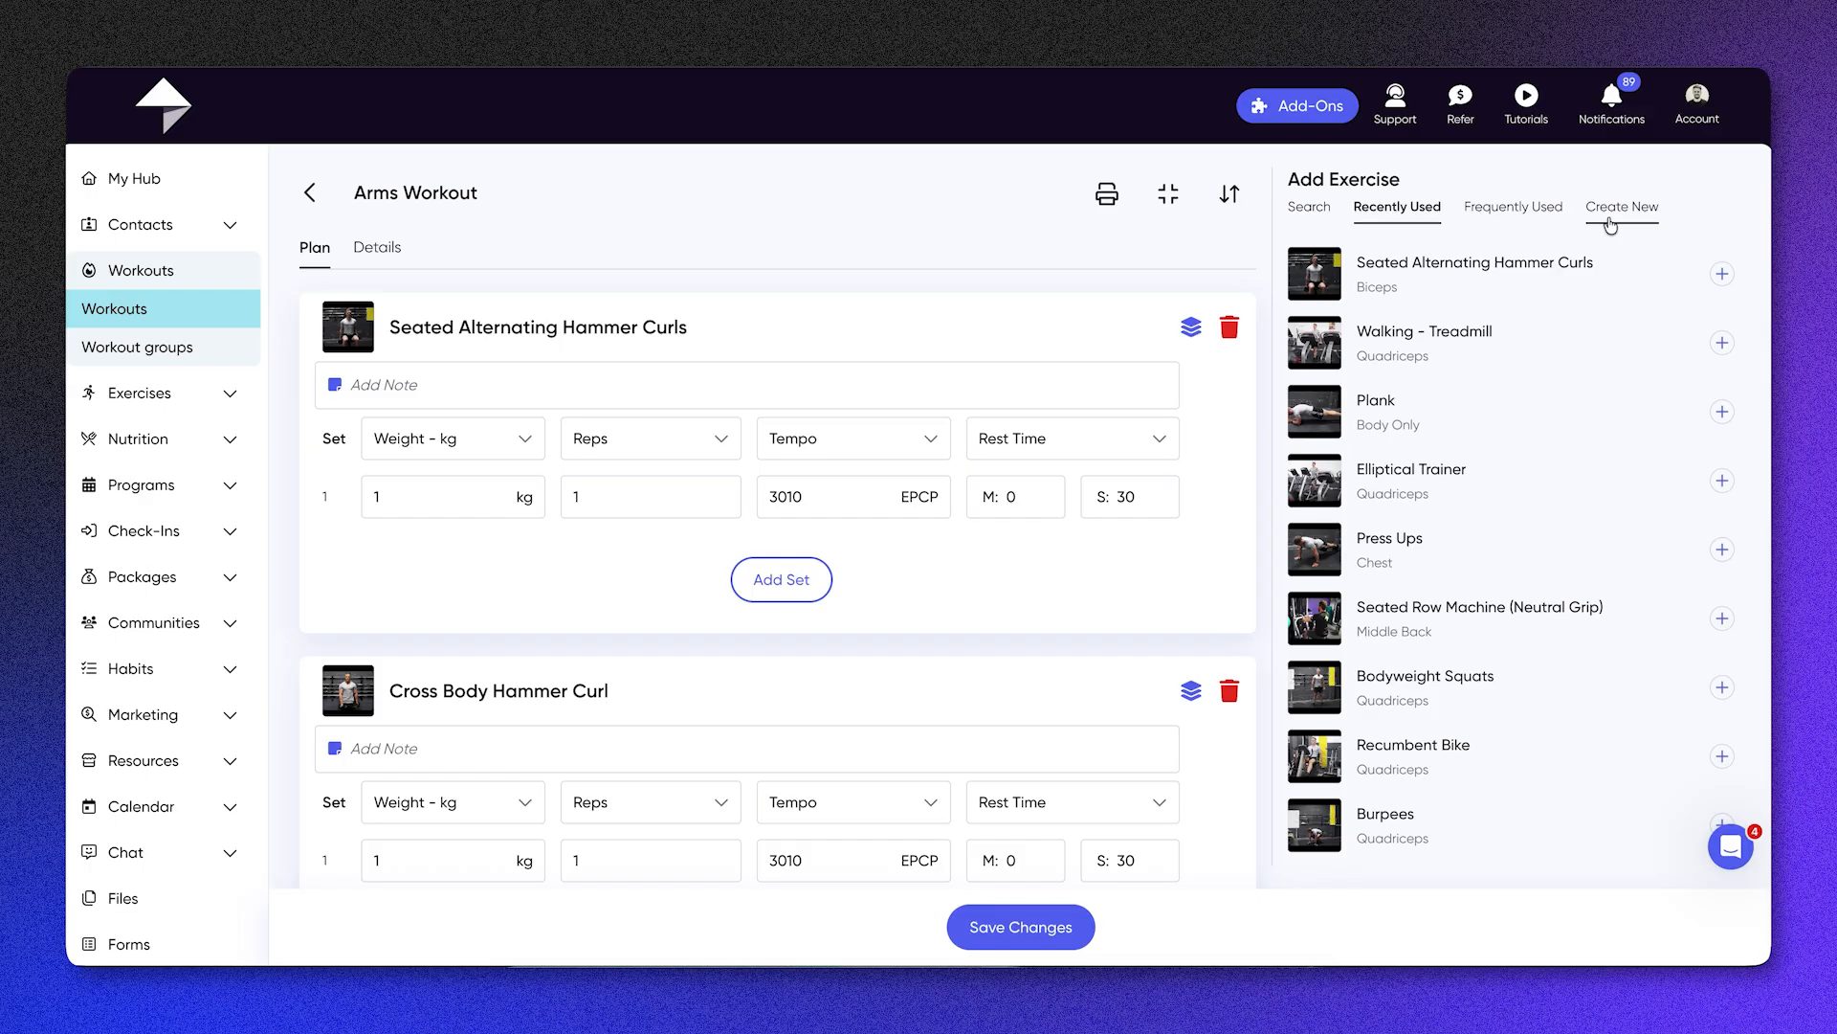
# Step: Add the note "Add weight if too easy" to Seated Alternating Hammer Curls
pyautogui.click(464, 388)
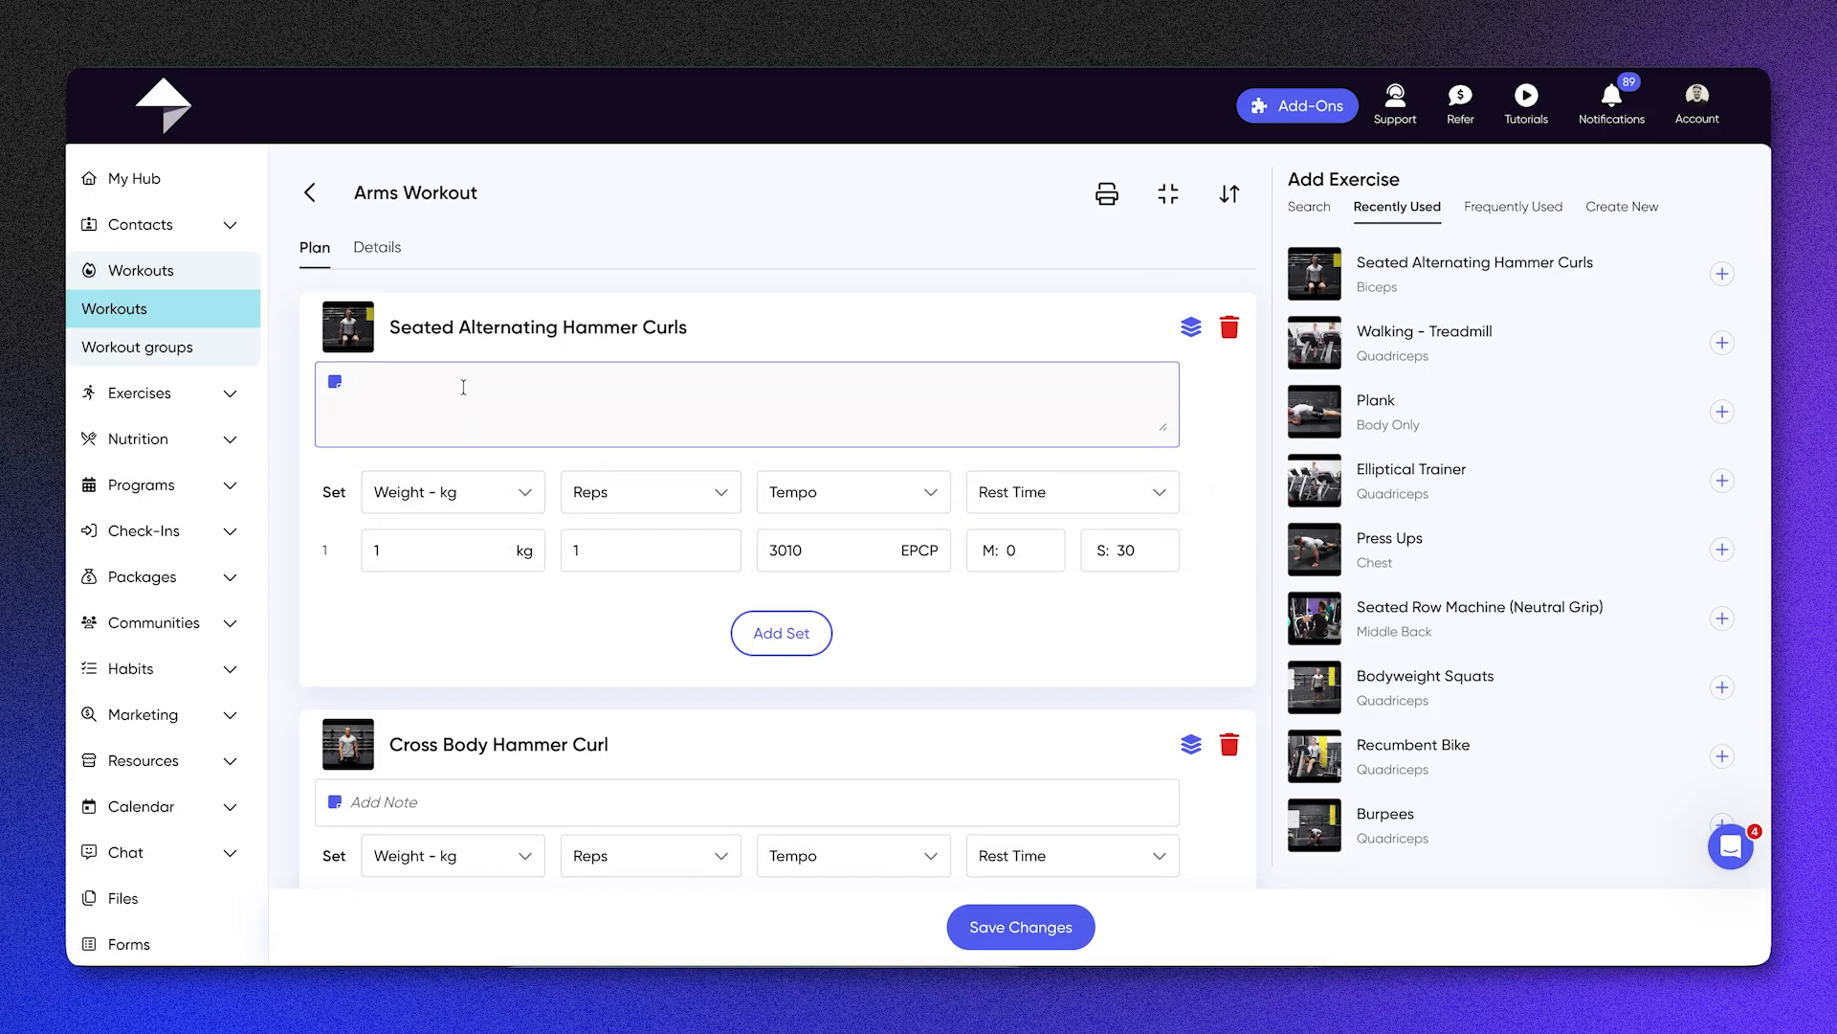
pyautogui.write('Add weight if too easy')
pyautogui.click(657, 543)
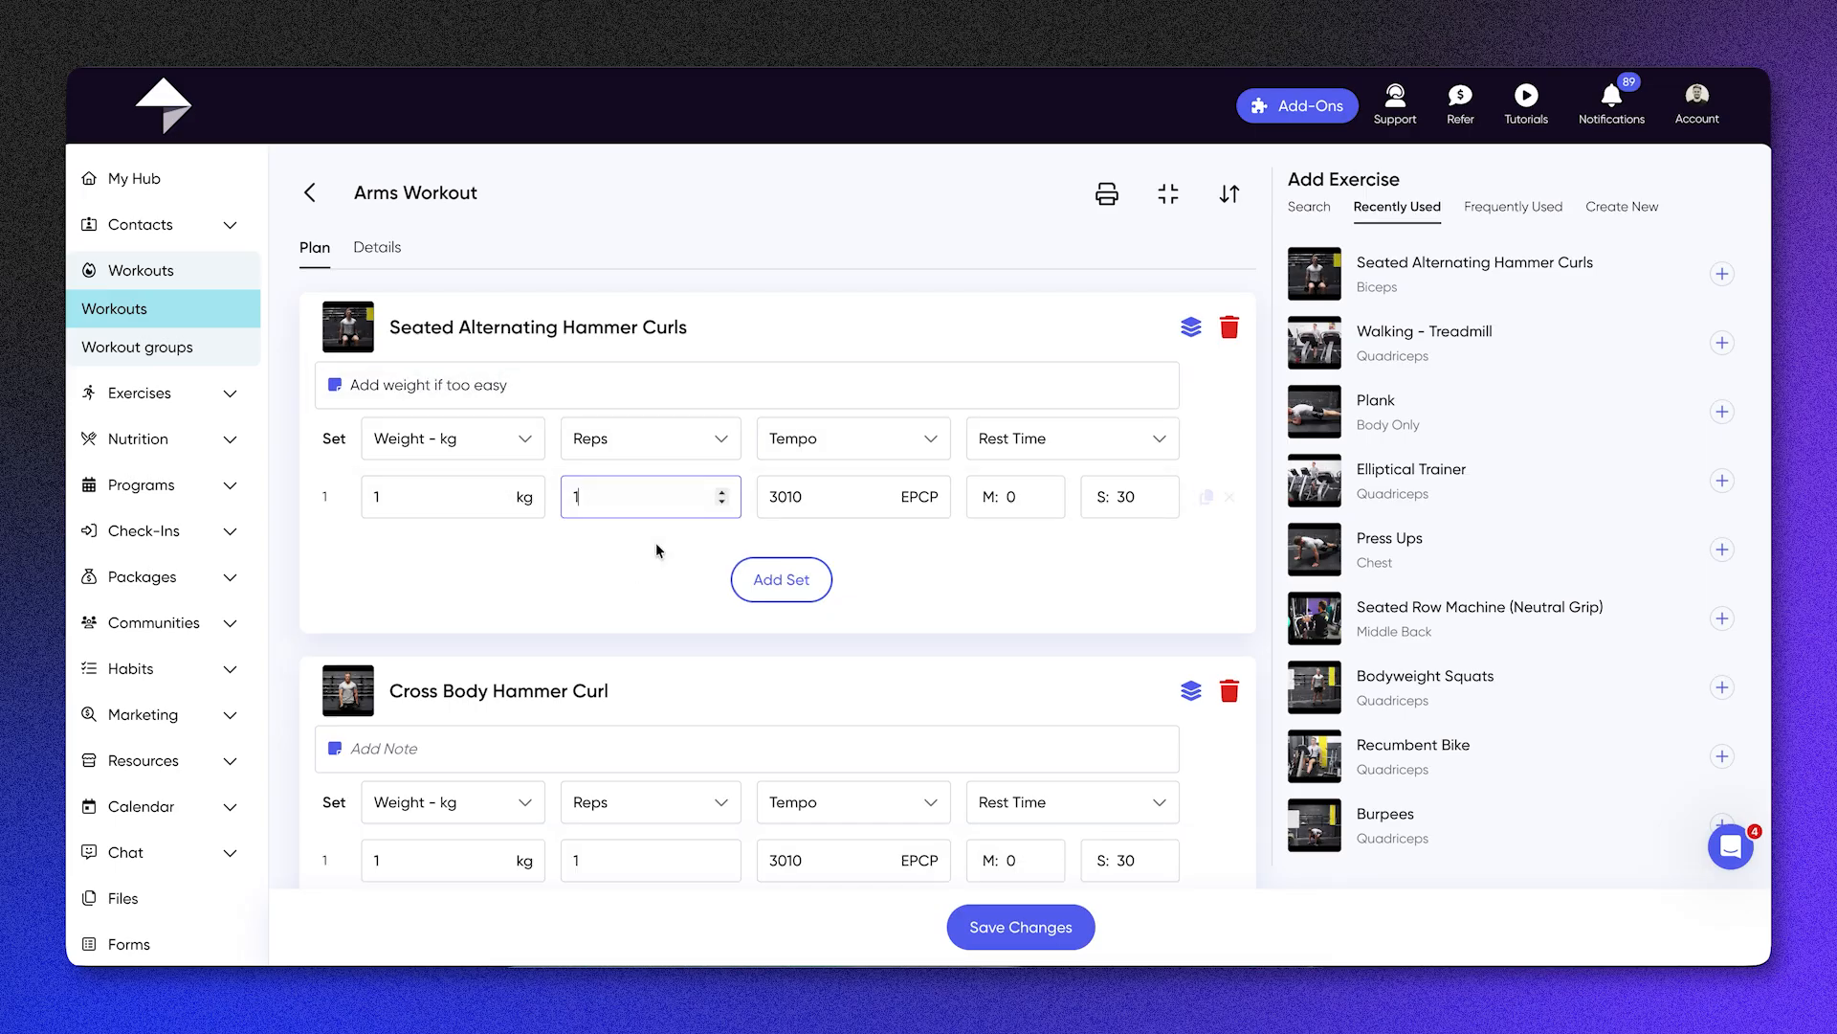
# Step: Examine the alternative metrics offered for the Reps, Tempo and Rest Time columns of Seated Alternating Hammer Curls
pyautogui.click(639, 444)
pyautogui.scroll(-1, 665, 574)
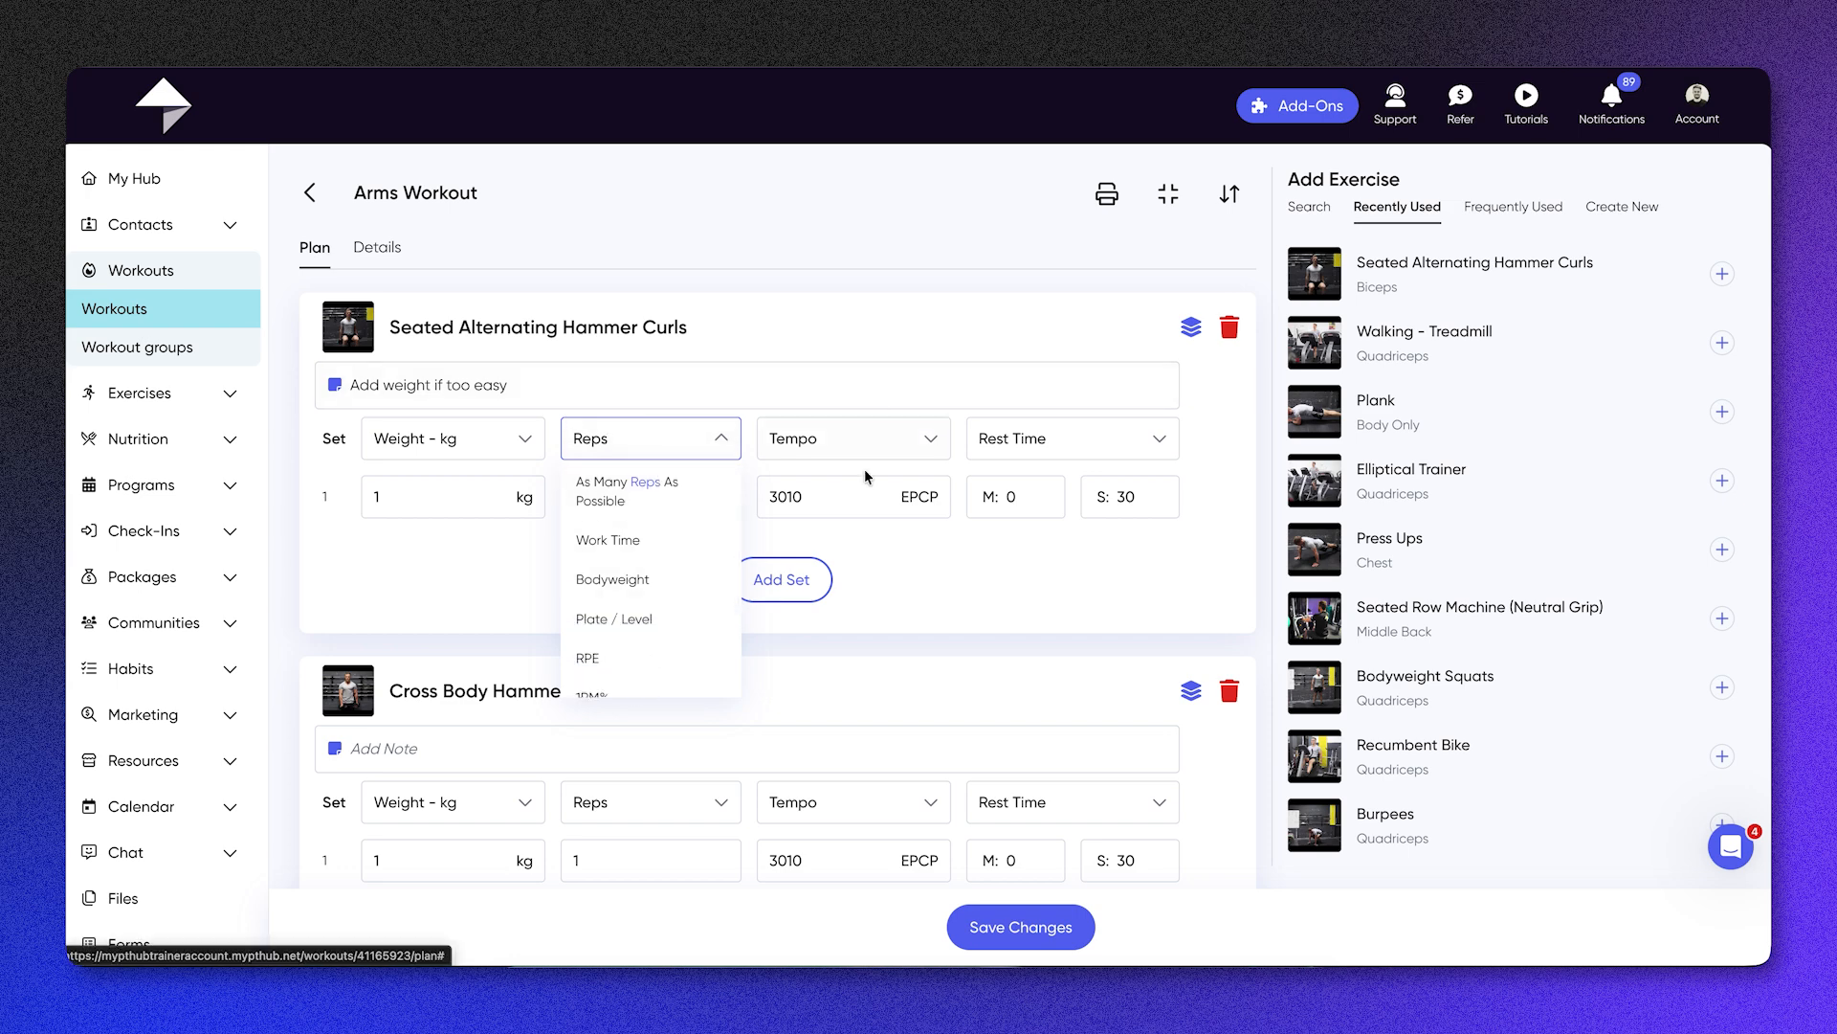
pyautogui.click(845, 436)
pyautogui.click(1052, 438)
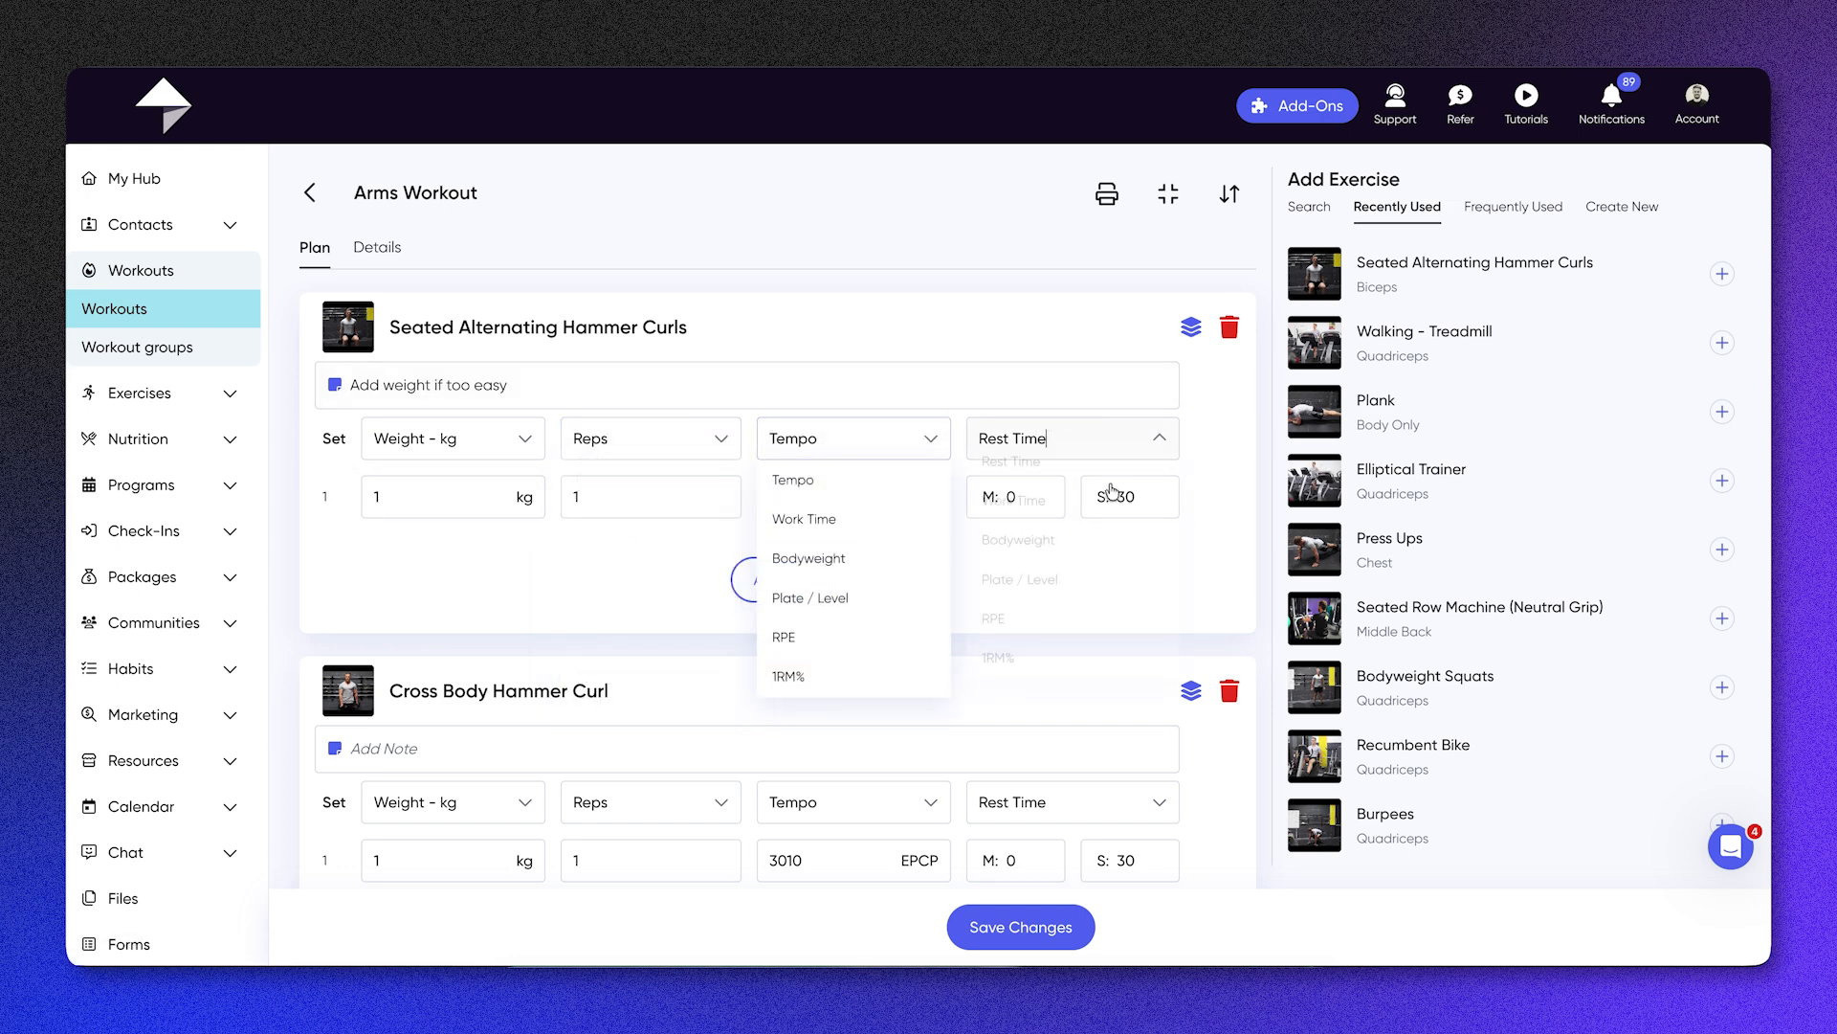
pyautogui.scroll(-1, 1087, 572)
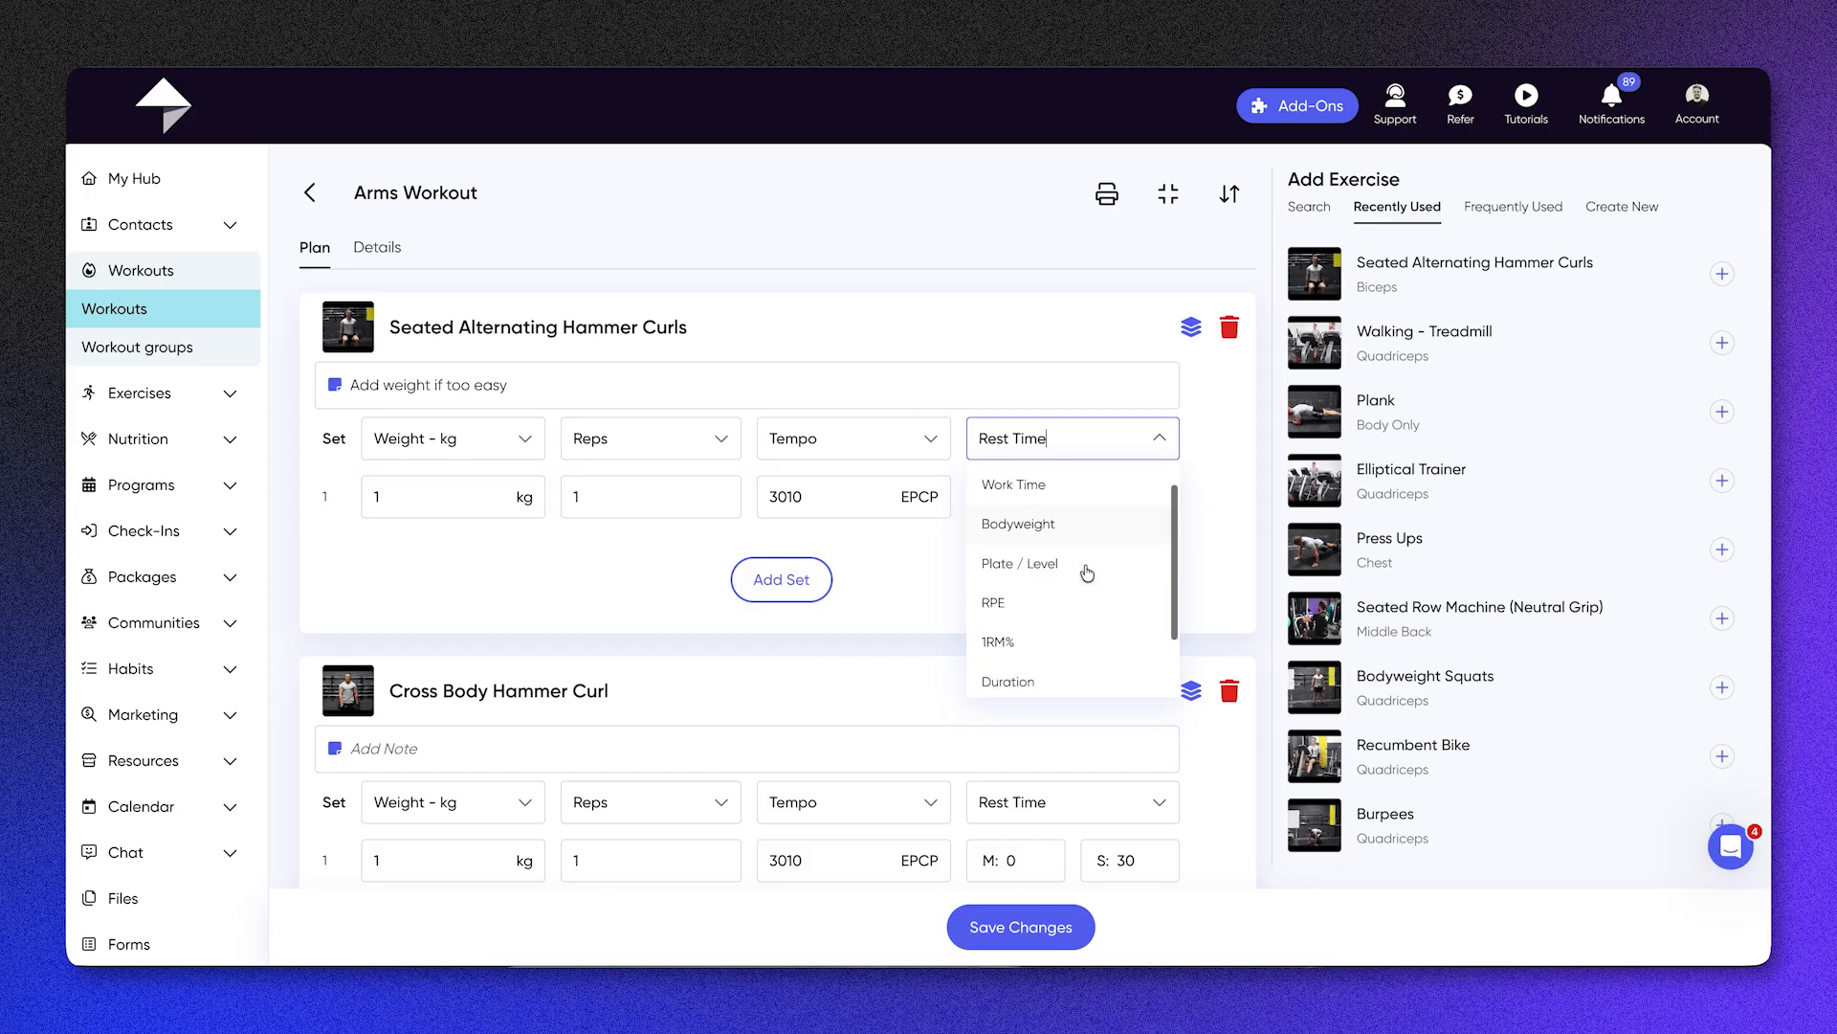
pyautogui.scroll(-2, 1087, 572)
pyautogui.click(1242, 570)
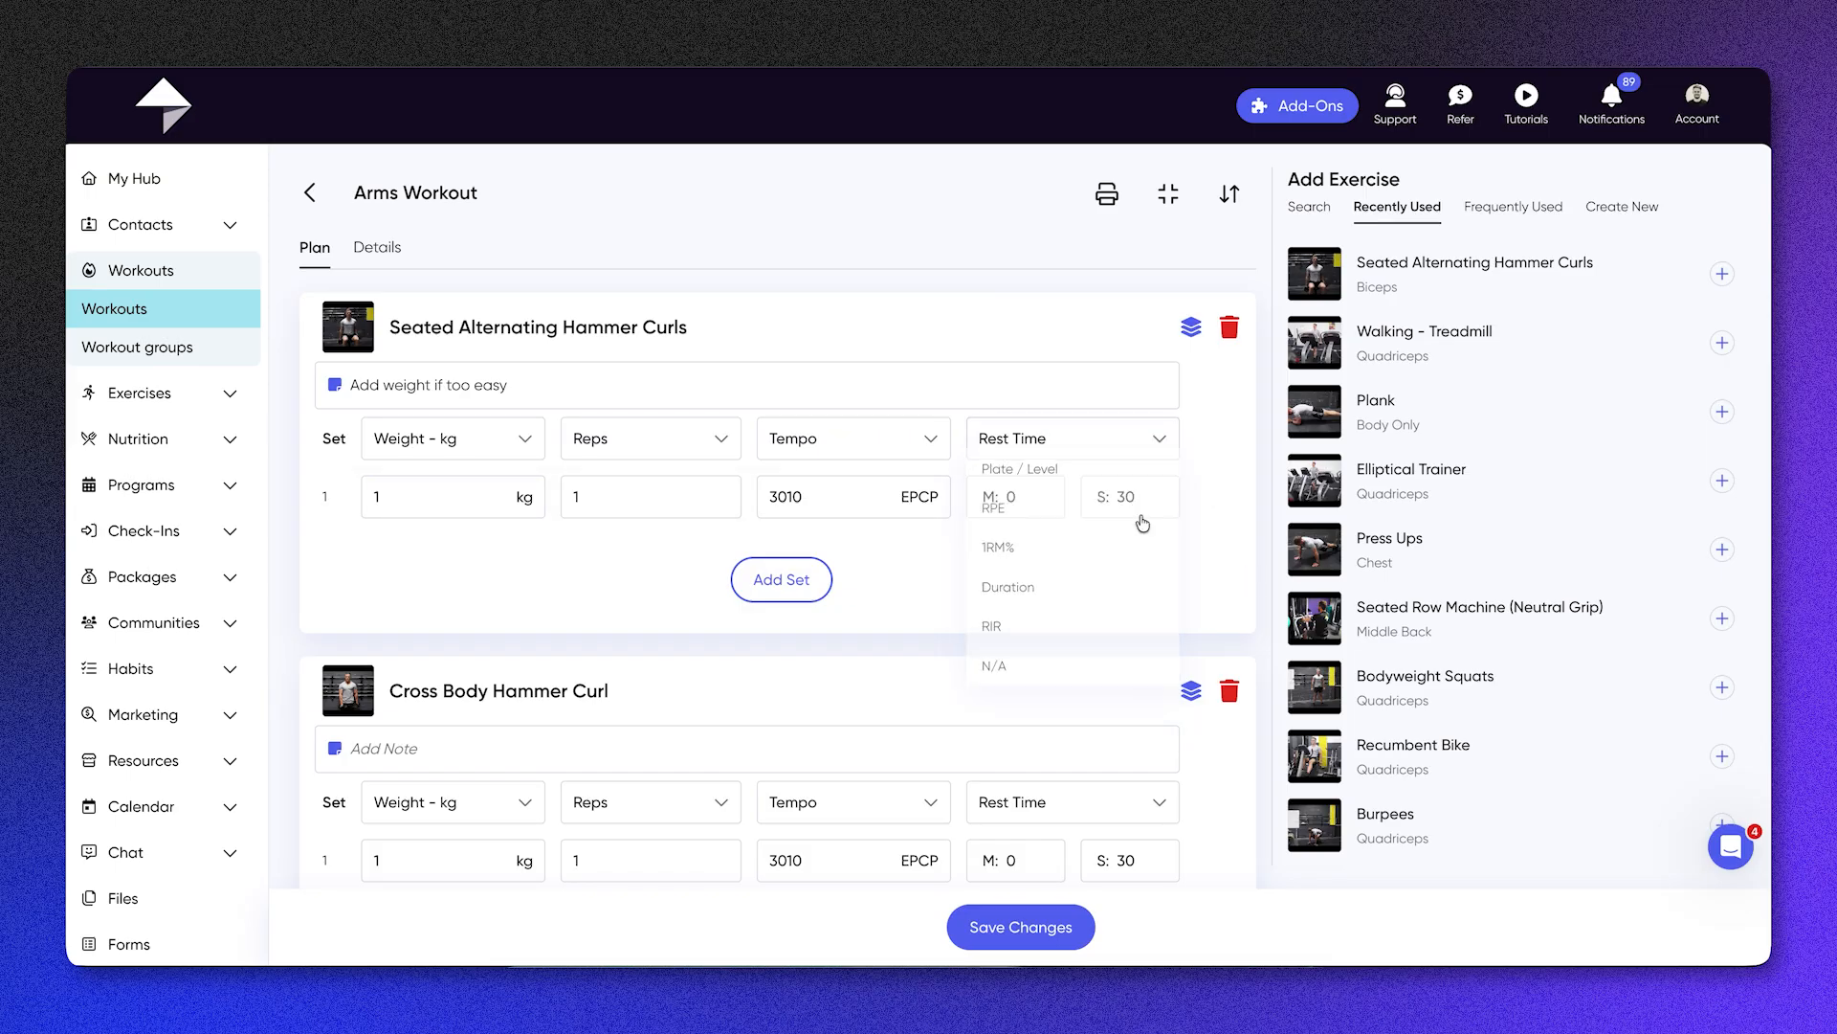
# Step: Set the first hammer curl set's rest time to 45 seconds and weight to 15 kg, and add a second set
pyautogui.click(1138, 494)
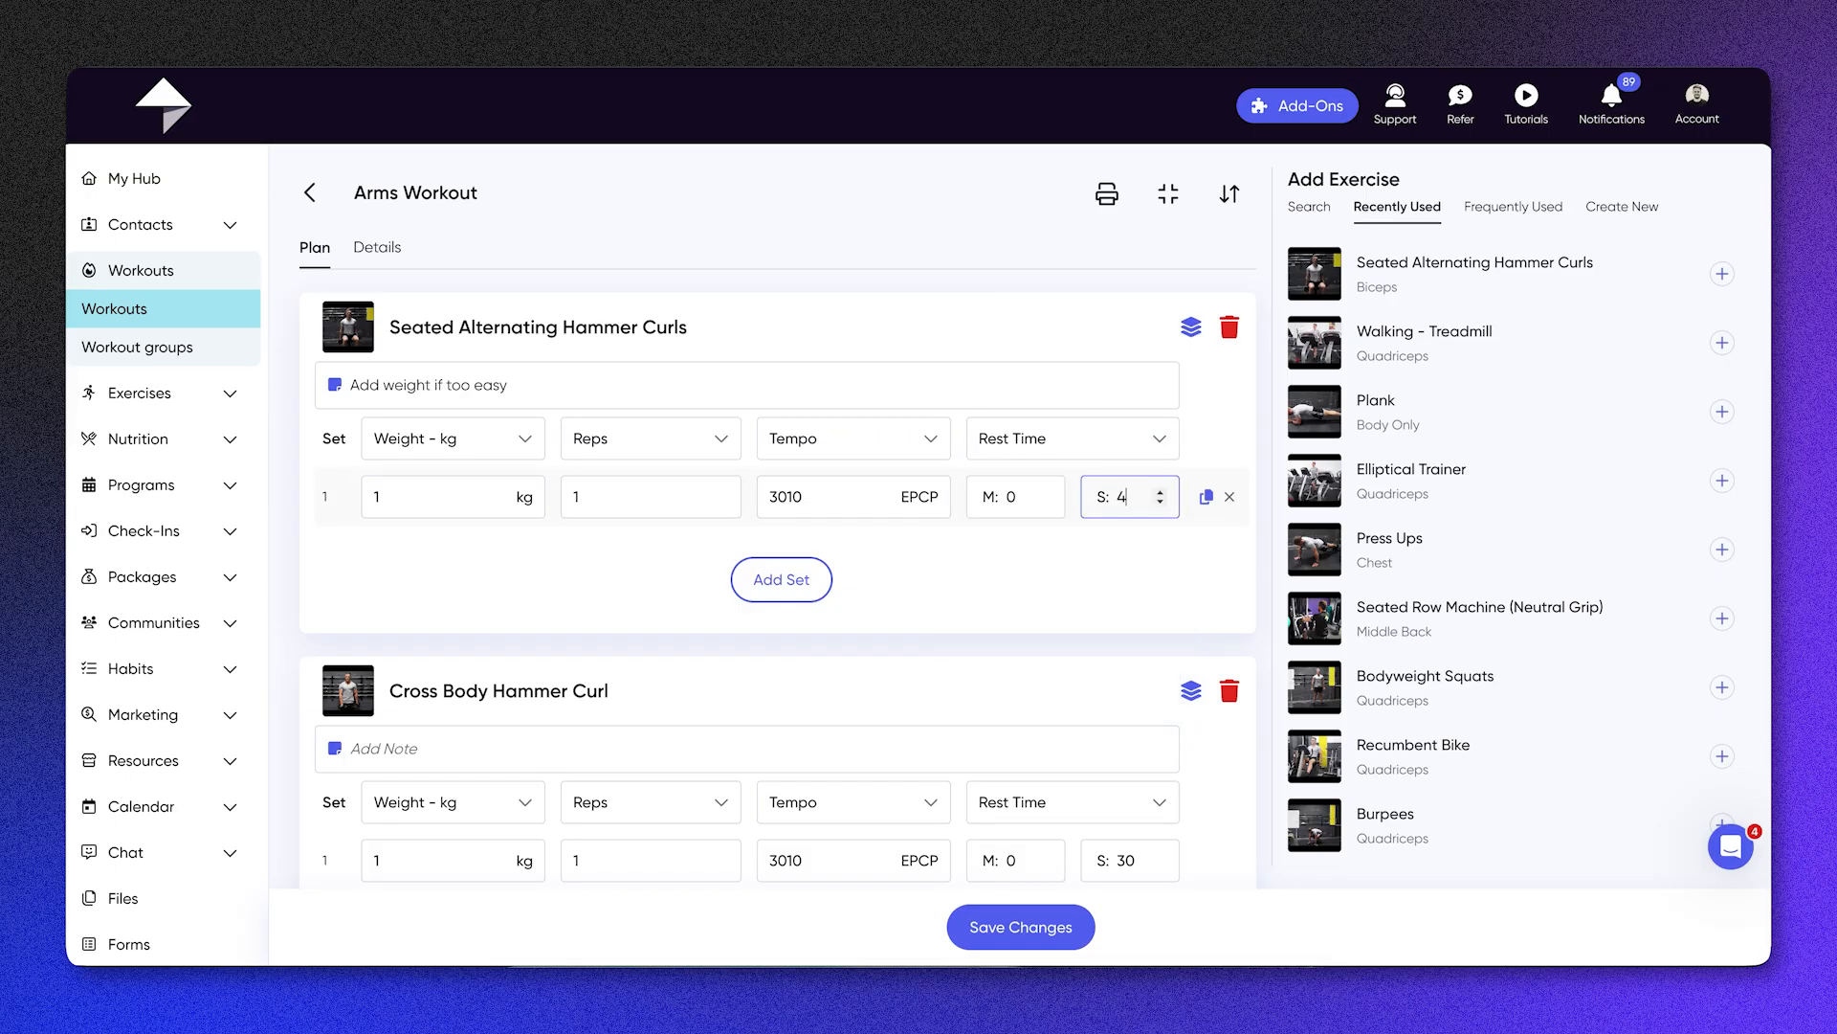
pyautogui.write('45')
pyautogui.click(430, 485)
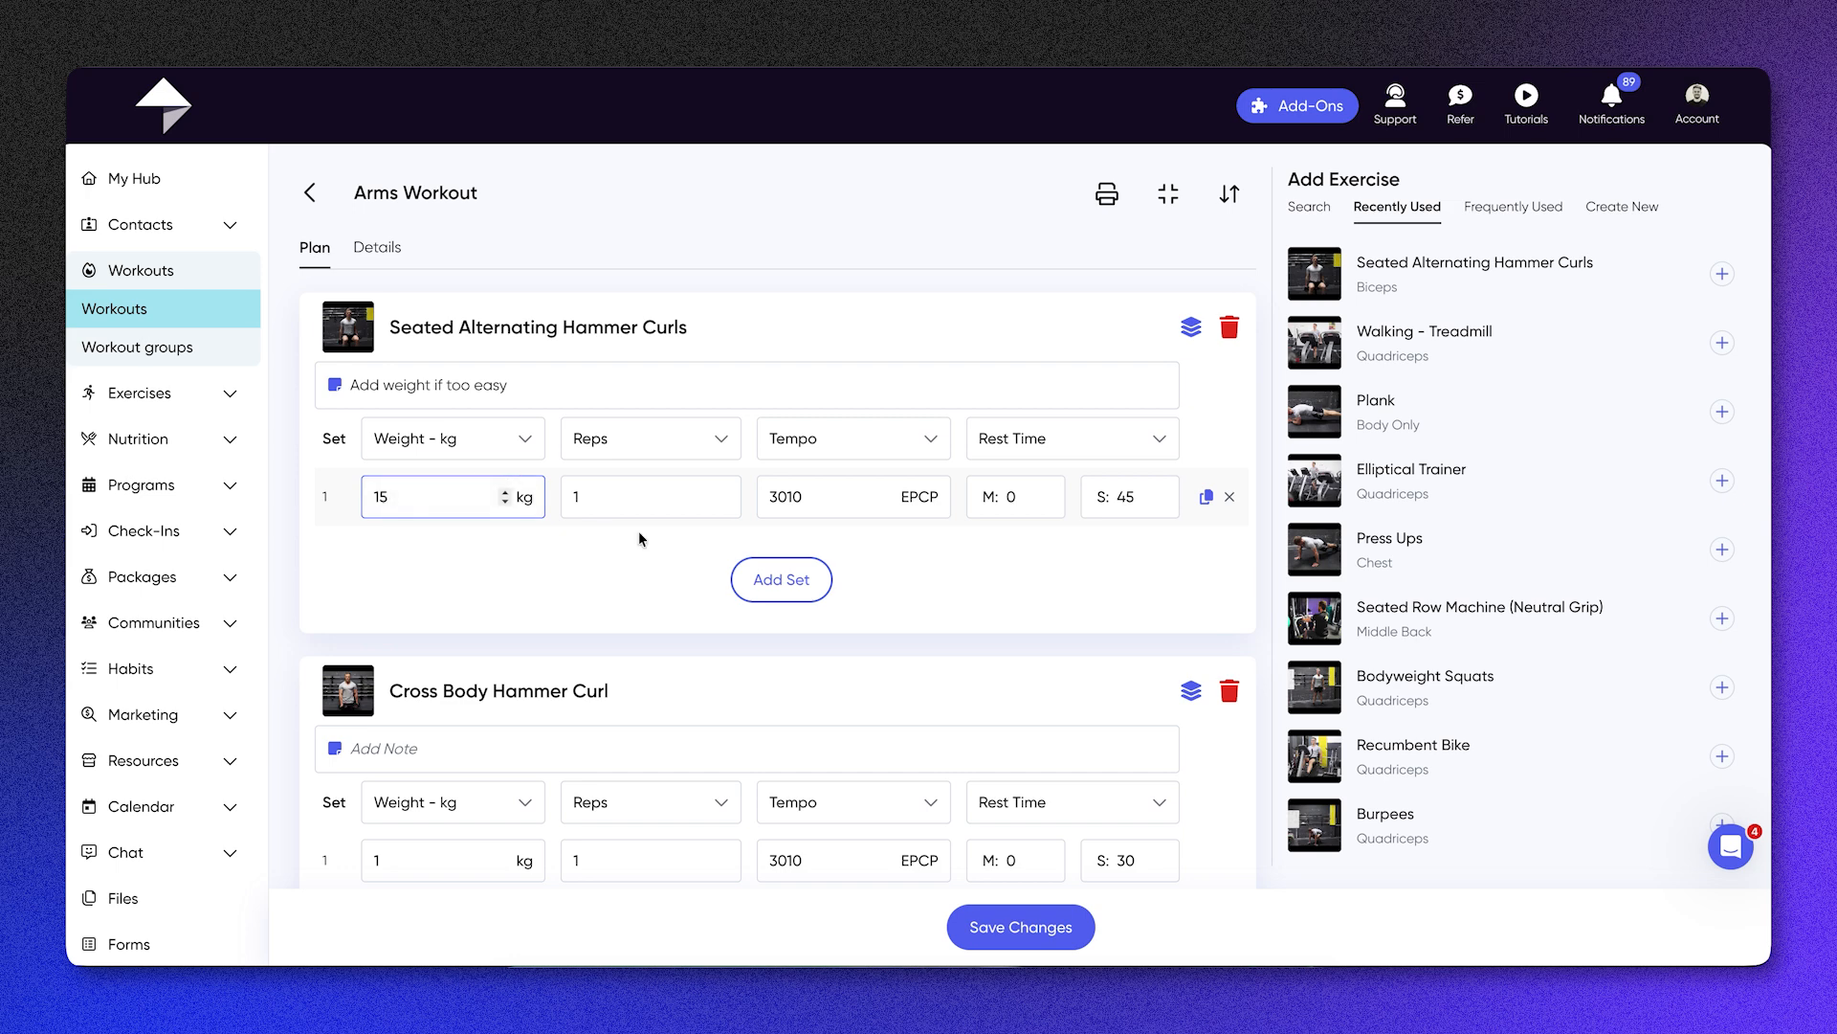
pyautogui.click(775, 586)
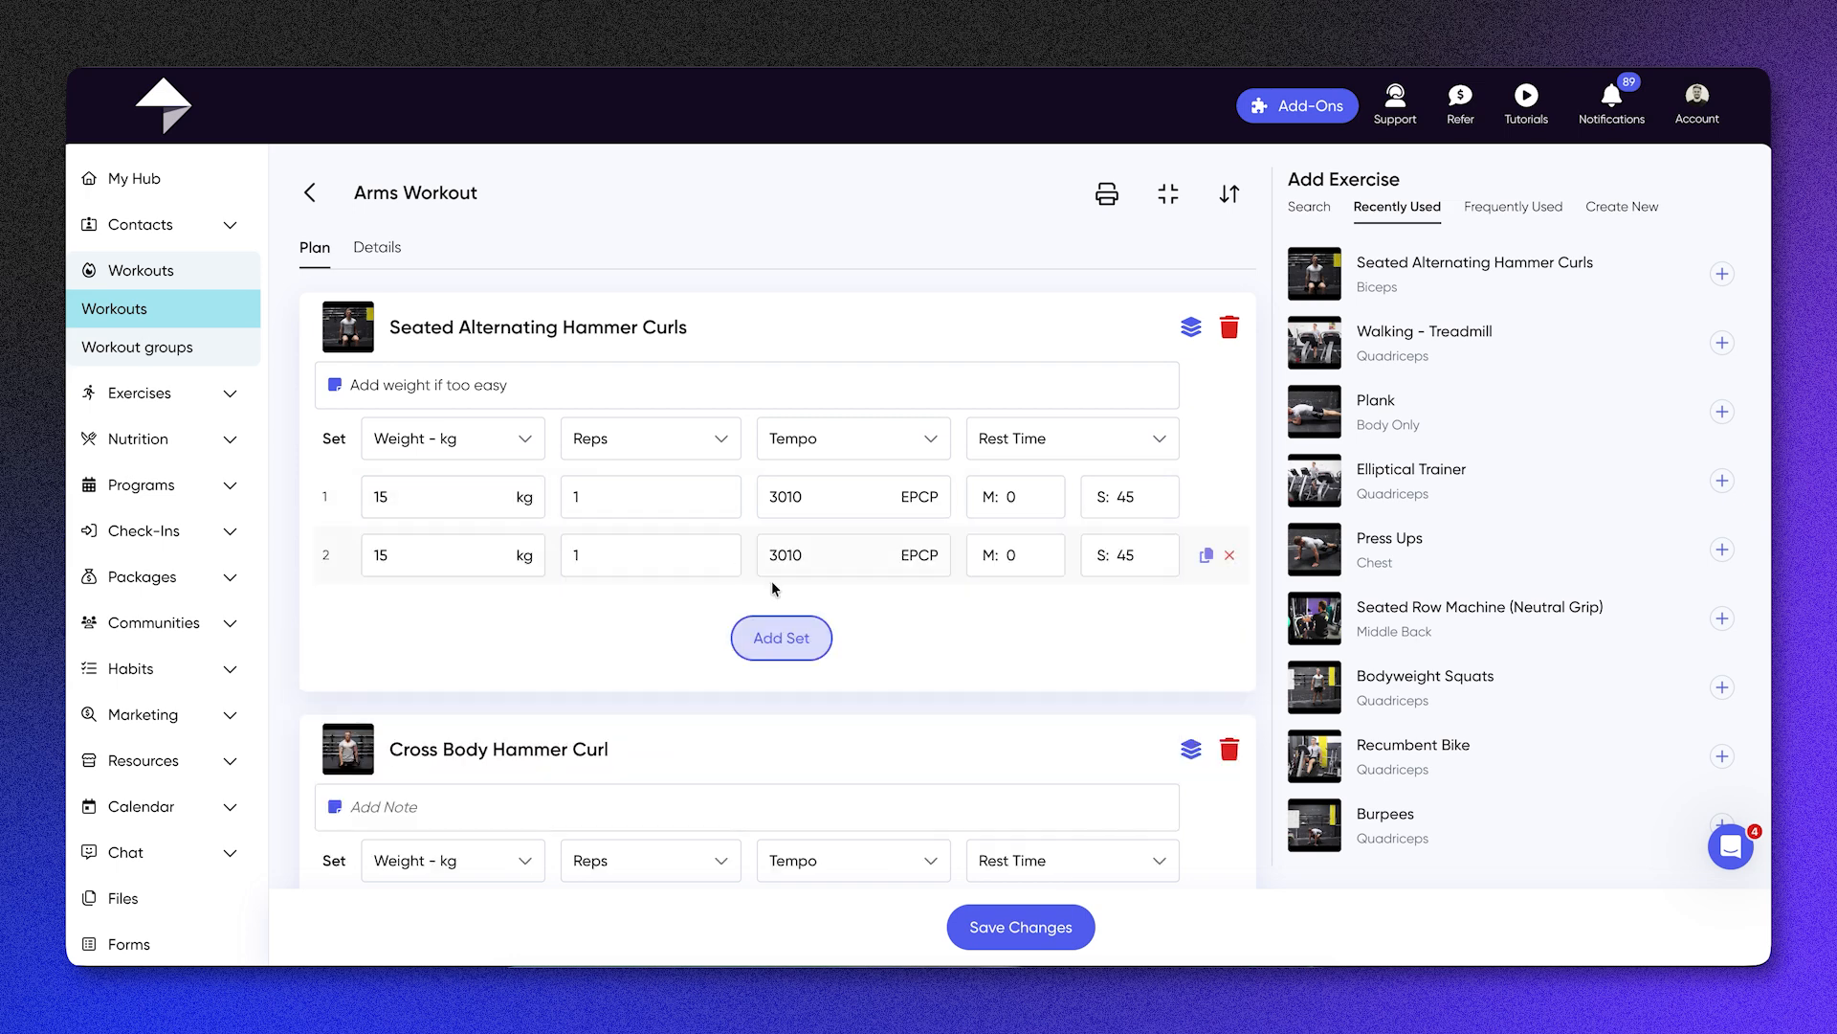
# Step: Add a third set to Seated Alternating Hammer Curls
pyautogui.click(781, 641)
pyautogui.scroll(-3, 829, 680)
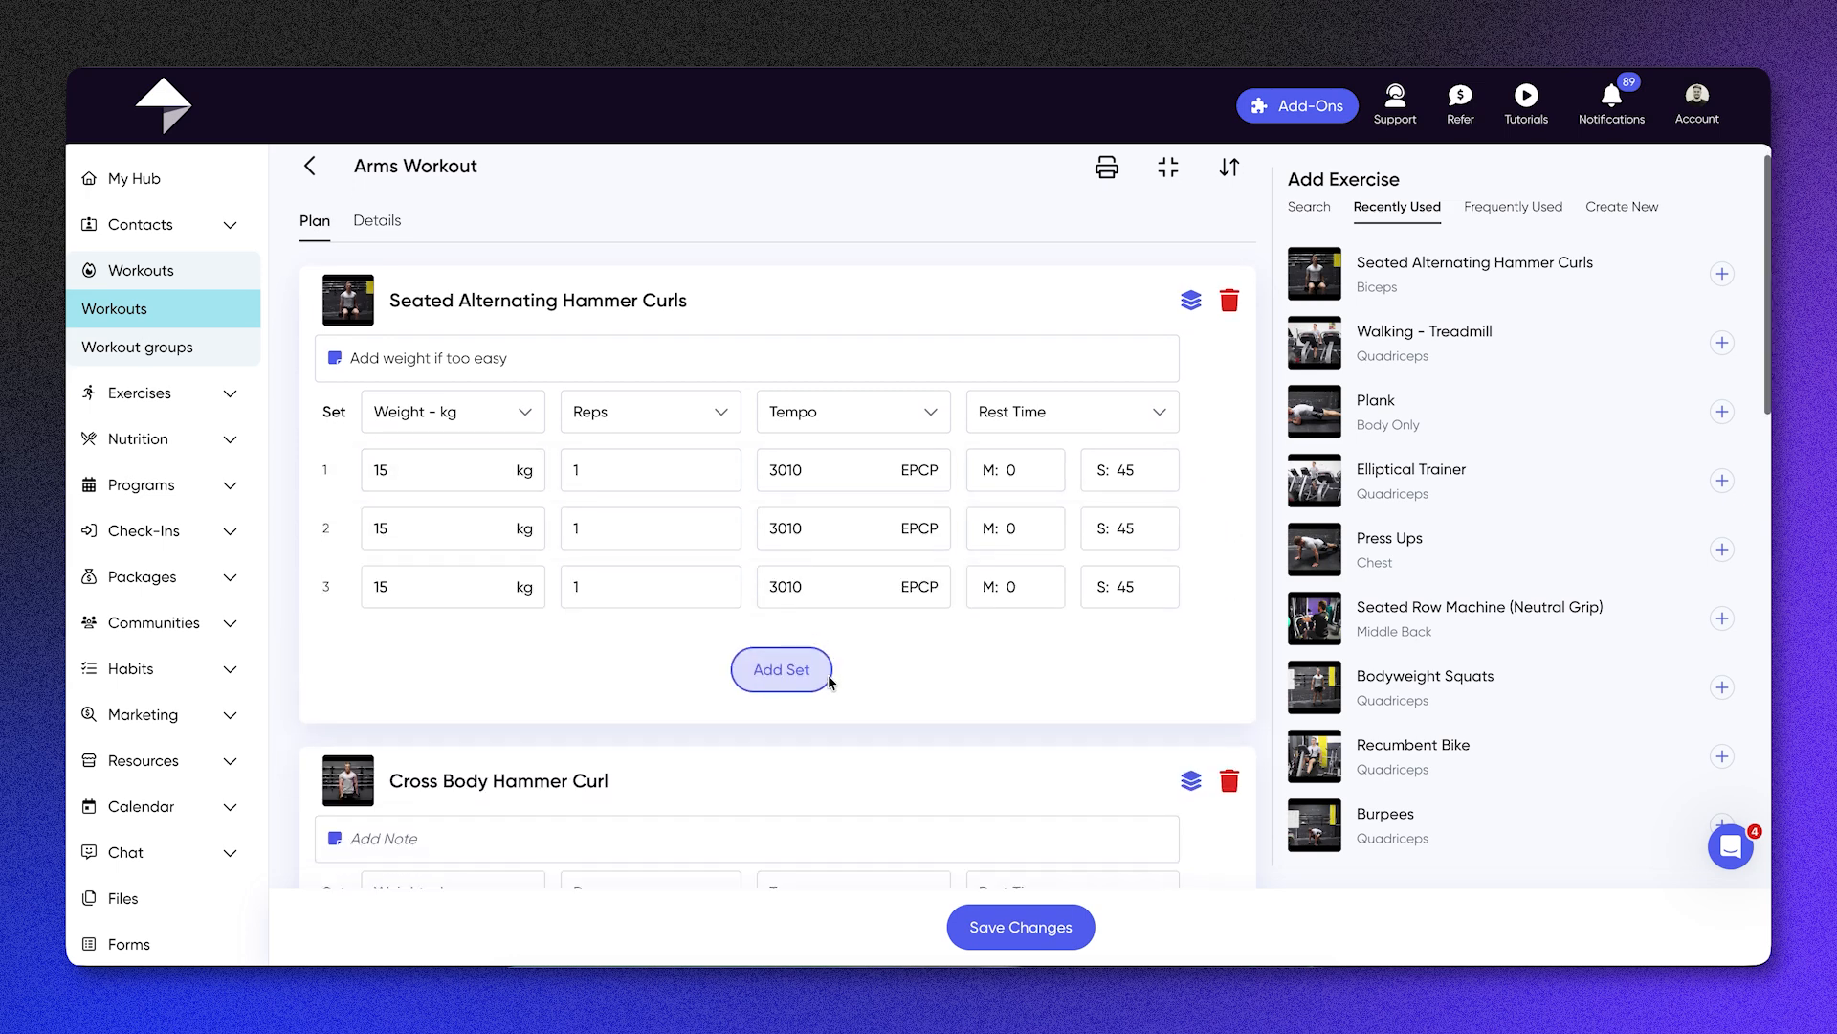
pyautogui.scroll(-2, 829, 675)
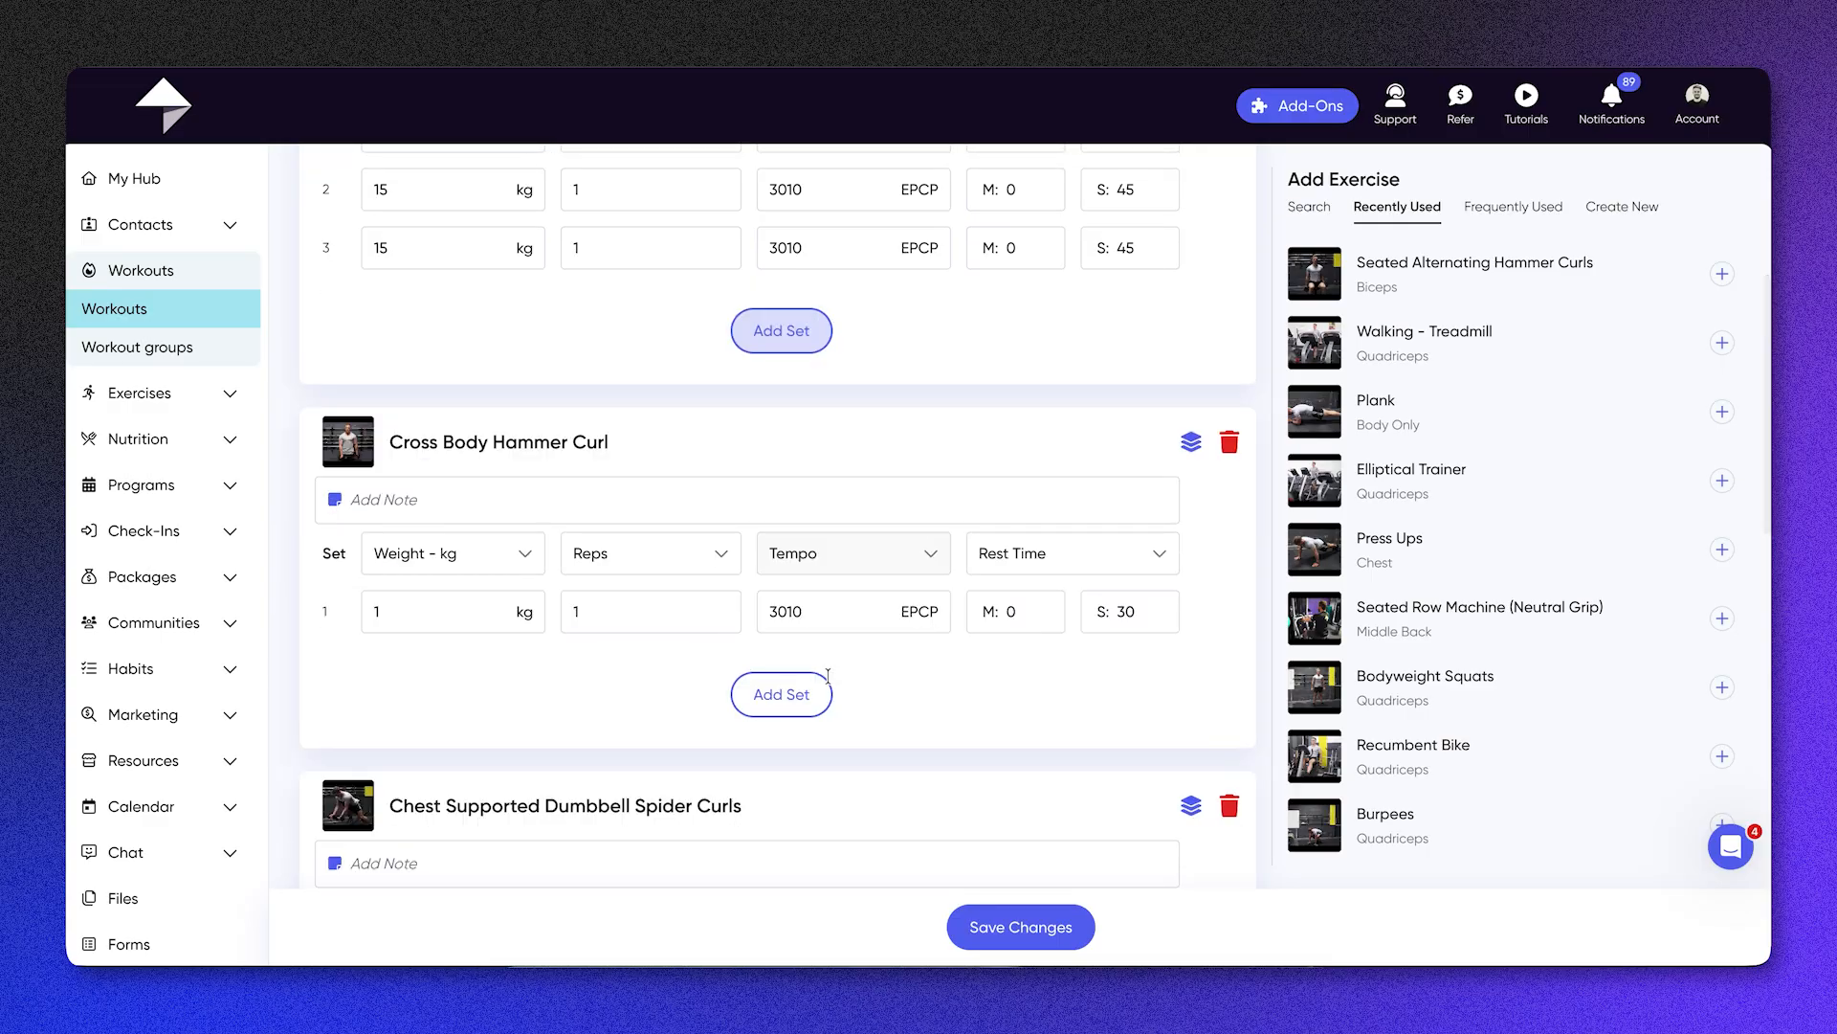
# Step: Group Seated Alternating Hammer Curls with Cross Body Hammer Curl as a superset and review the grouped sets
pyautogui.scroll(4, 829, 675)
pyautogui.scroll(1, 828, 676)
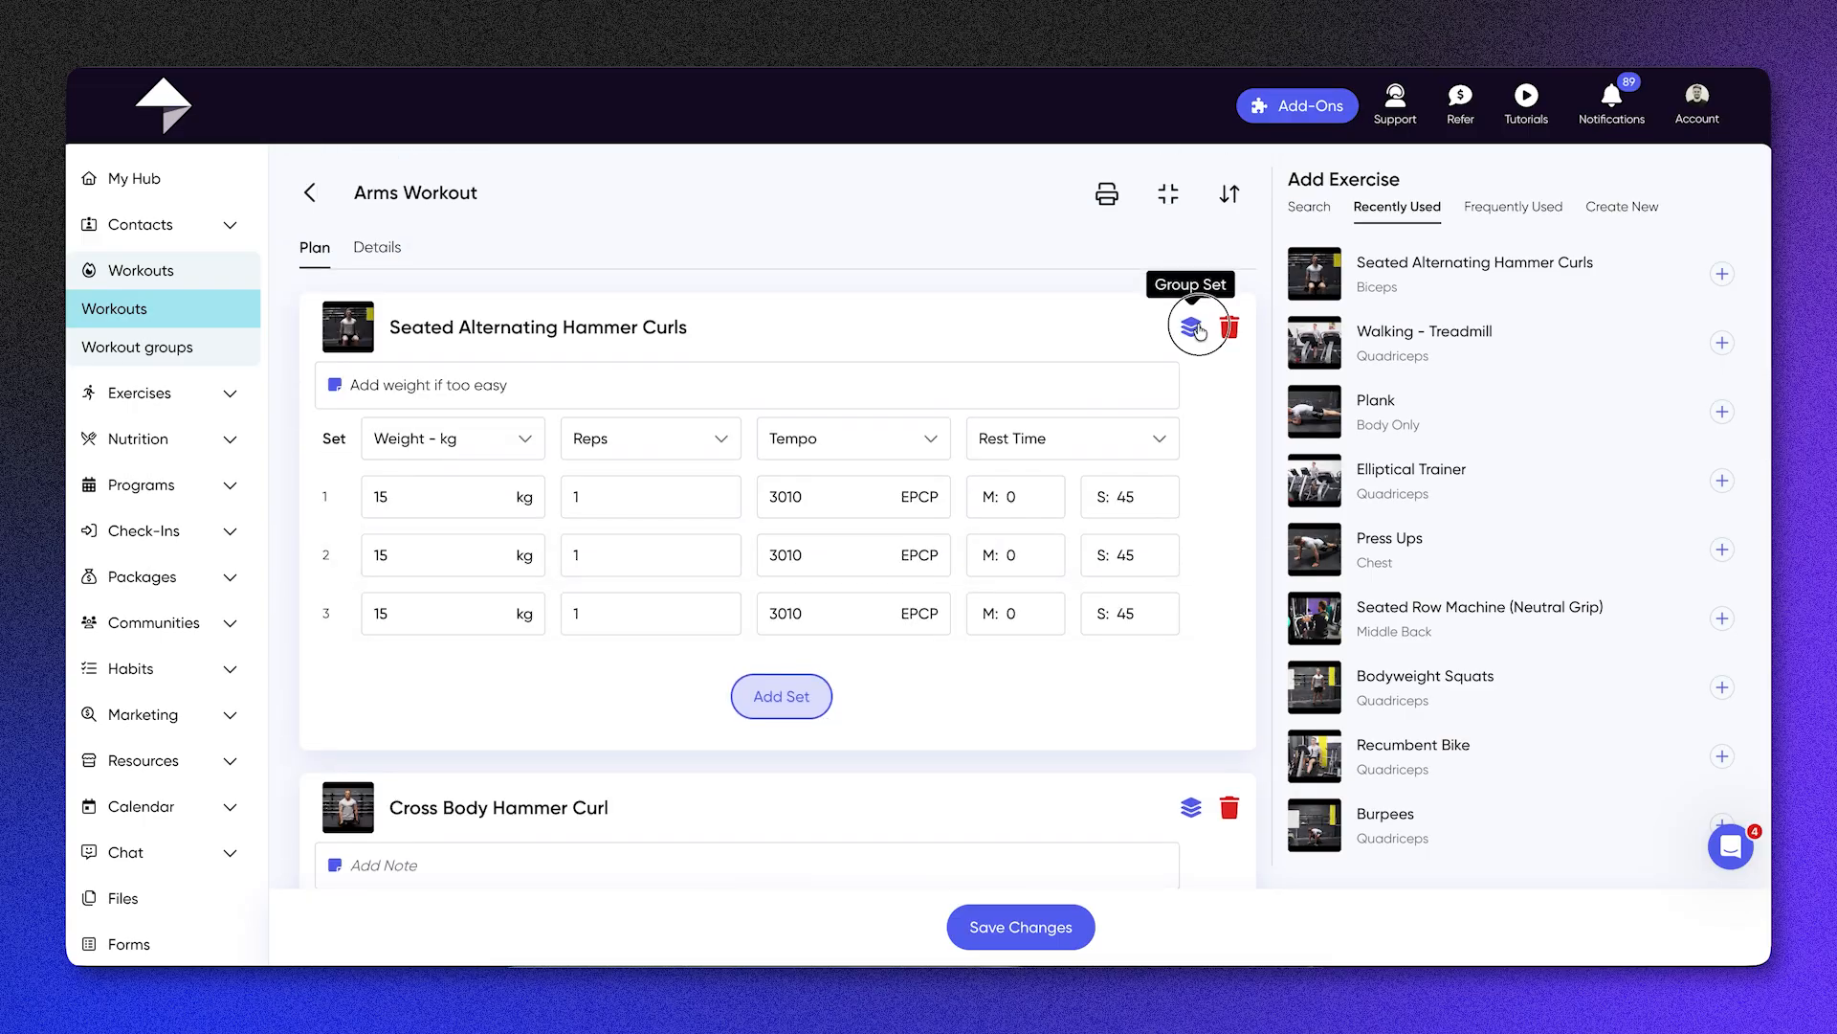
pyautogui.click(1189, 327)
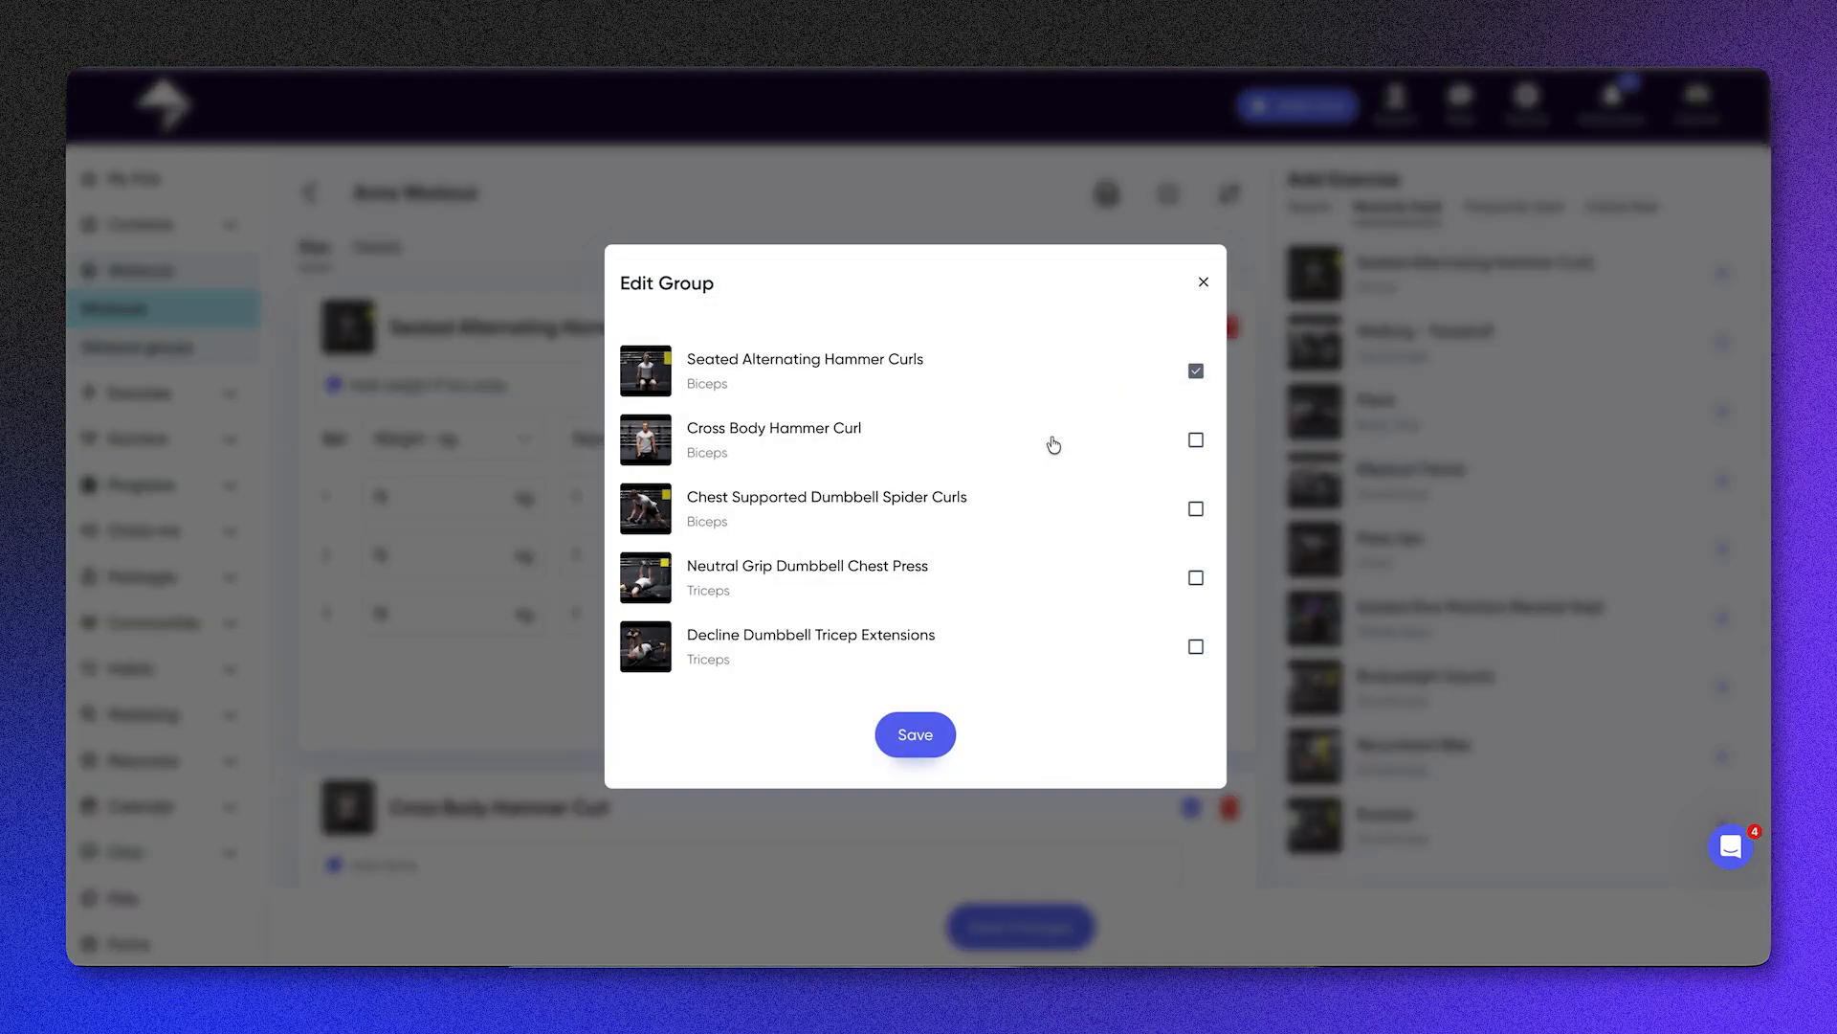
pyautogui.click(1053, 444)
pyautogui.click(921, 735)
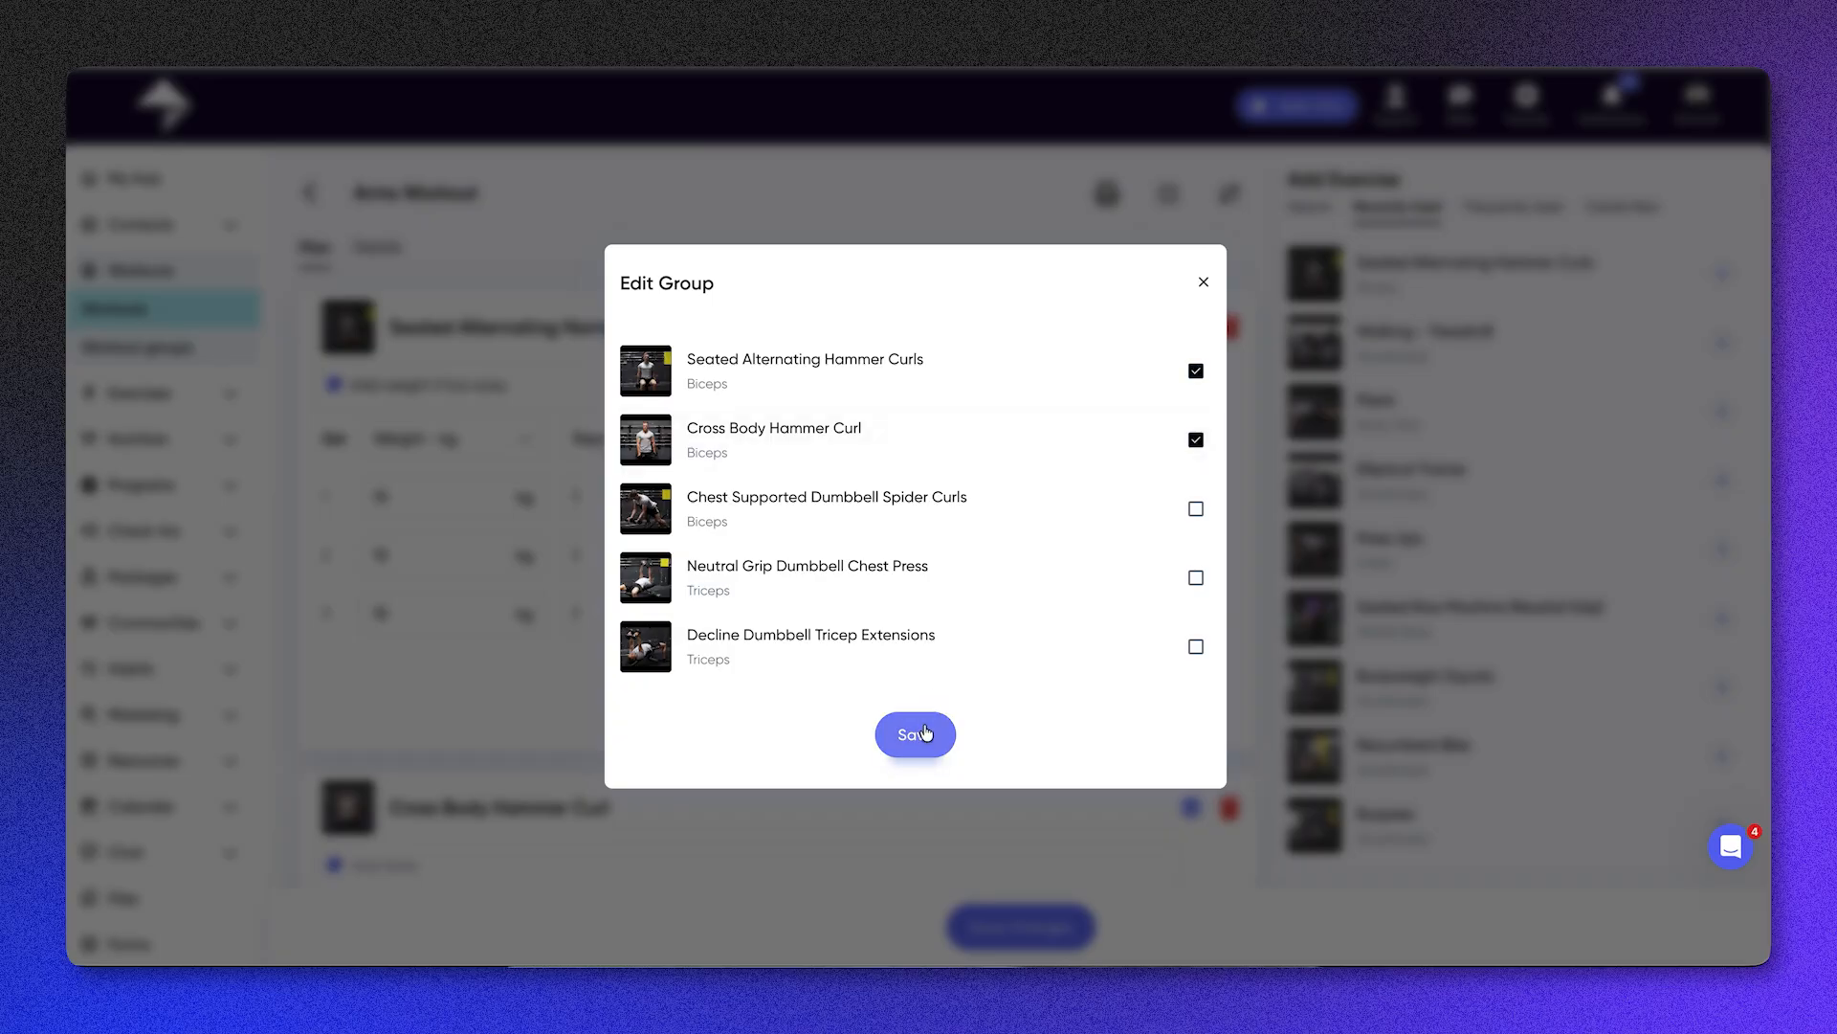
pyautogui.scroll(-5, 925, 731)
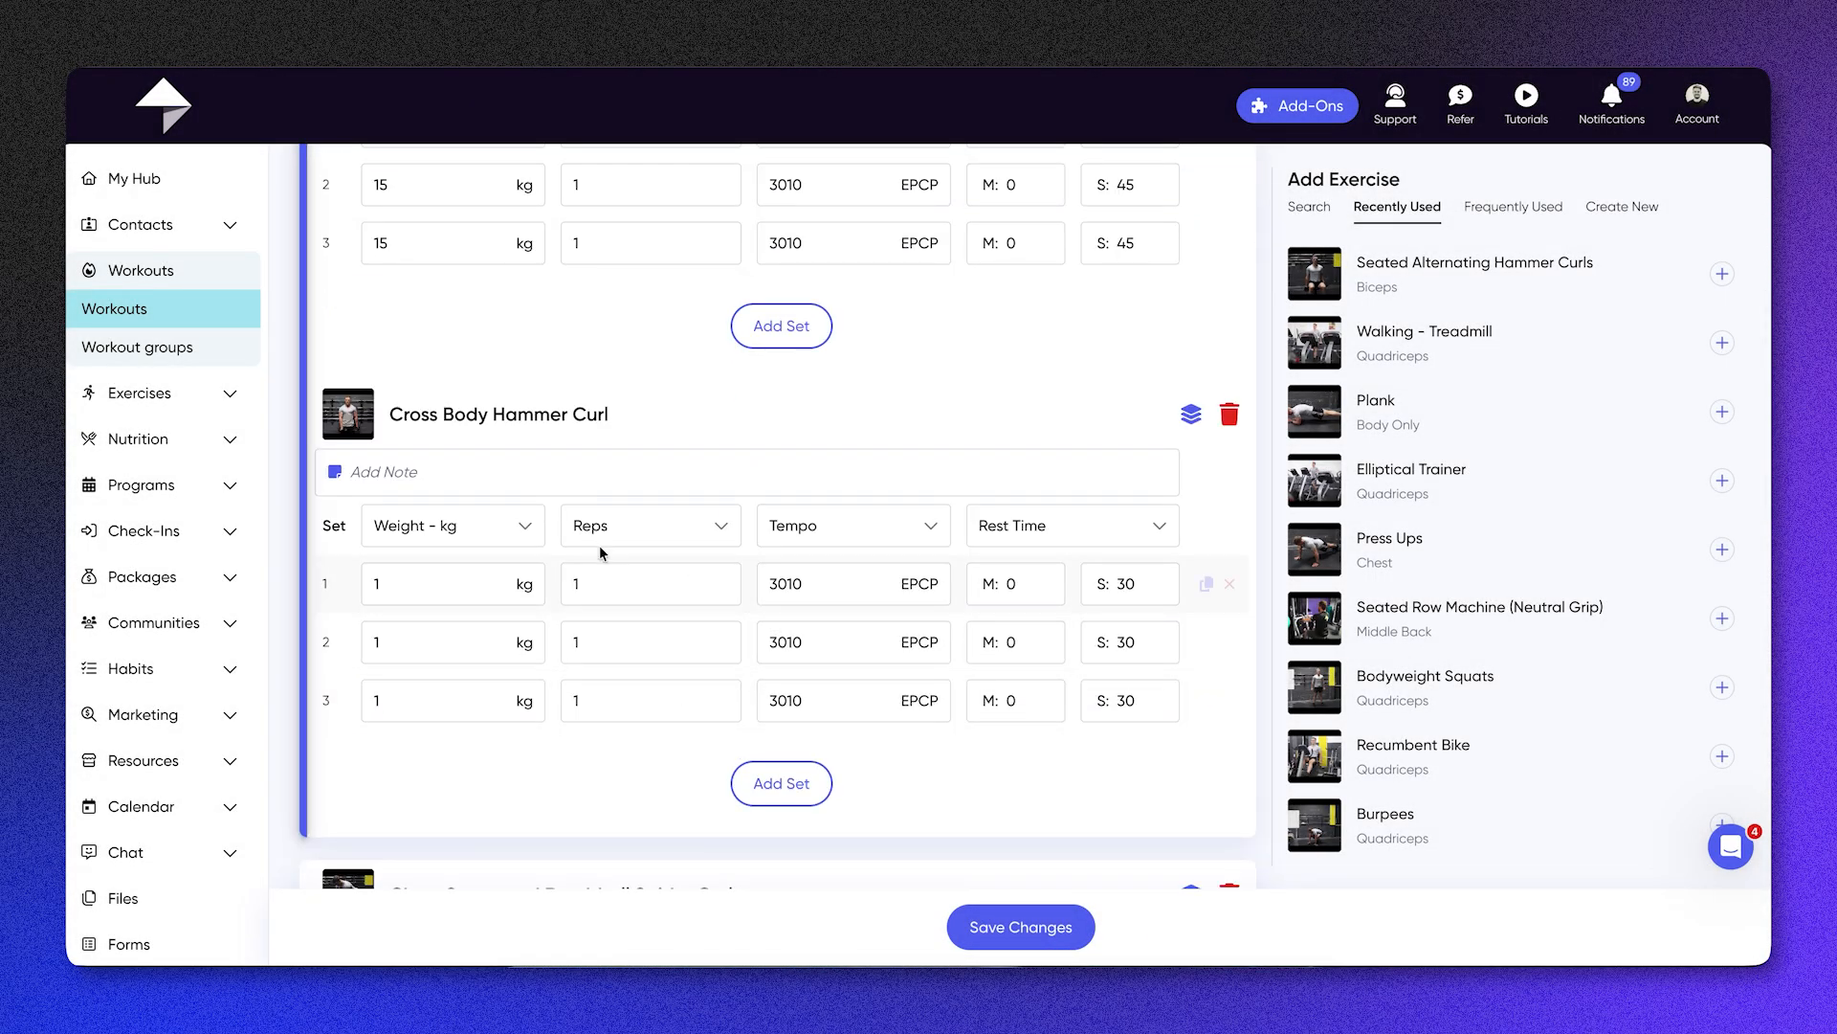
pyautogui.scroll(1, 599, 551)
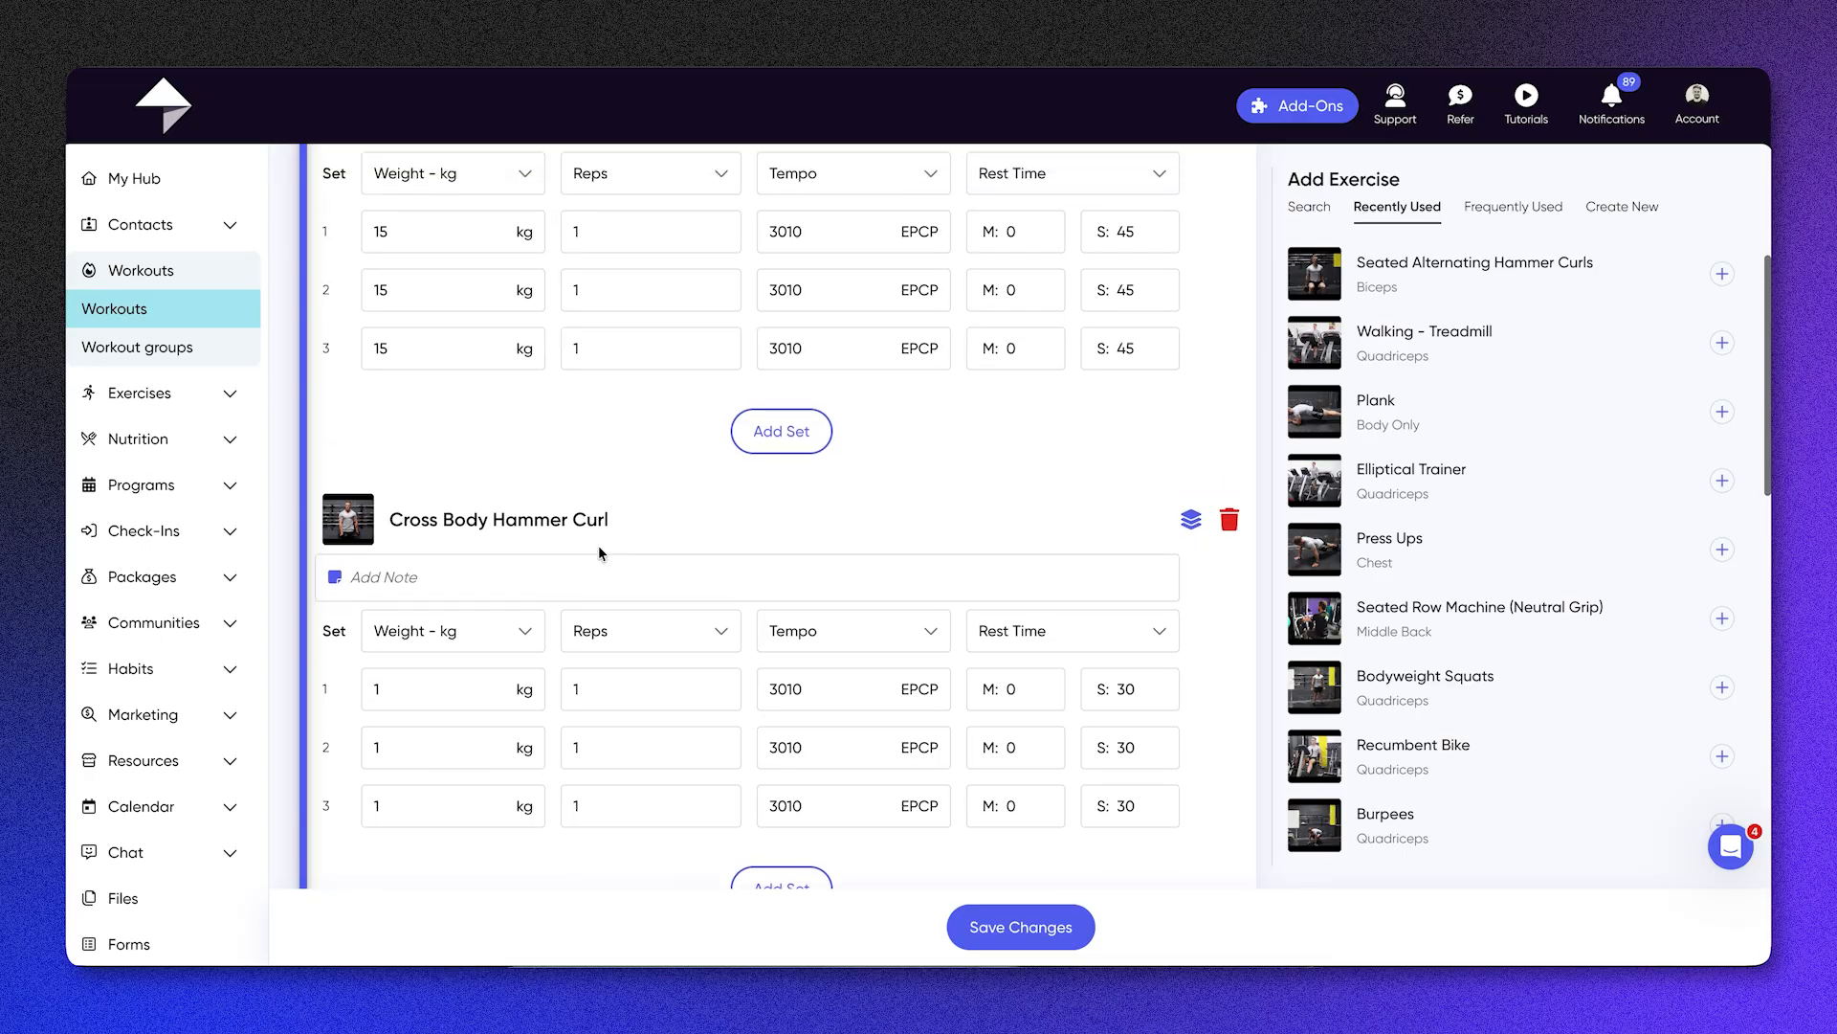
pyautogui.scroll(3, 599, 553)
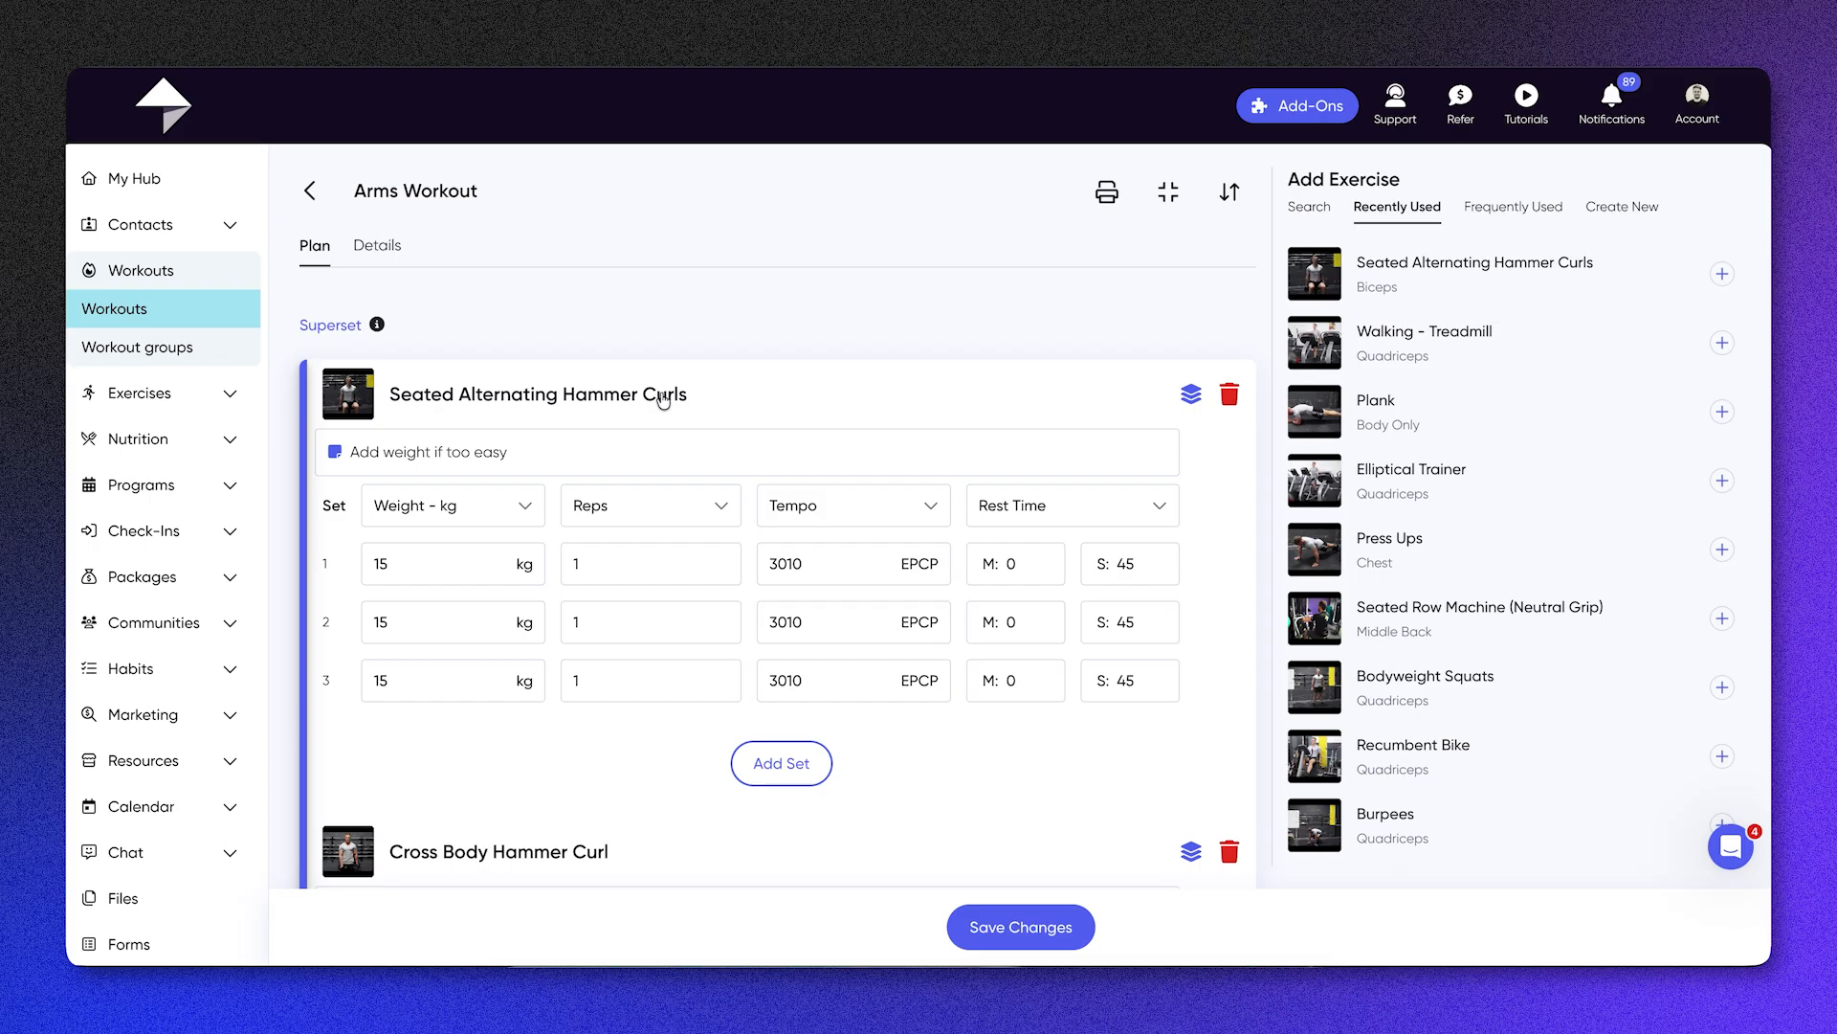
# Step: View the Arms Workout's details, and collapse the set tables in its plan to review the exercise list
pyautogui.click(379, 251)
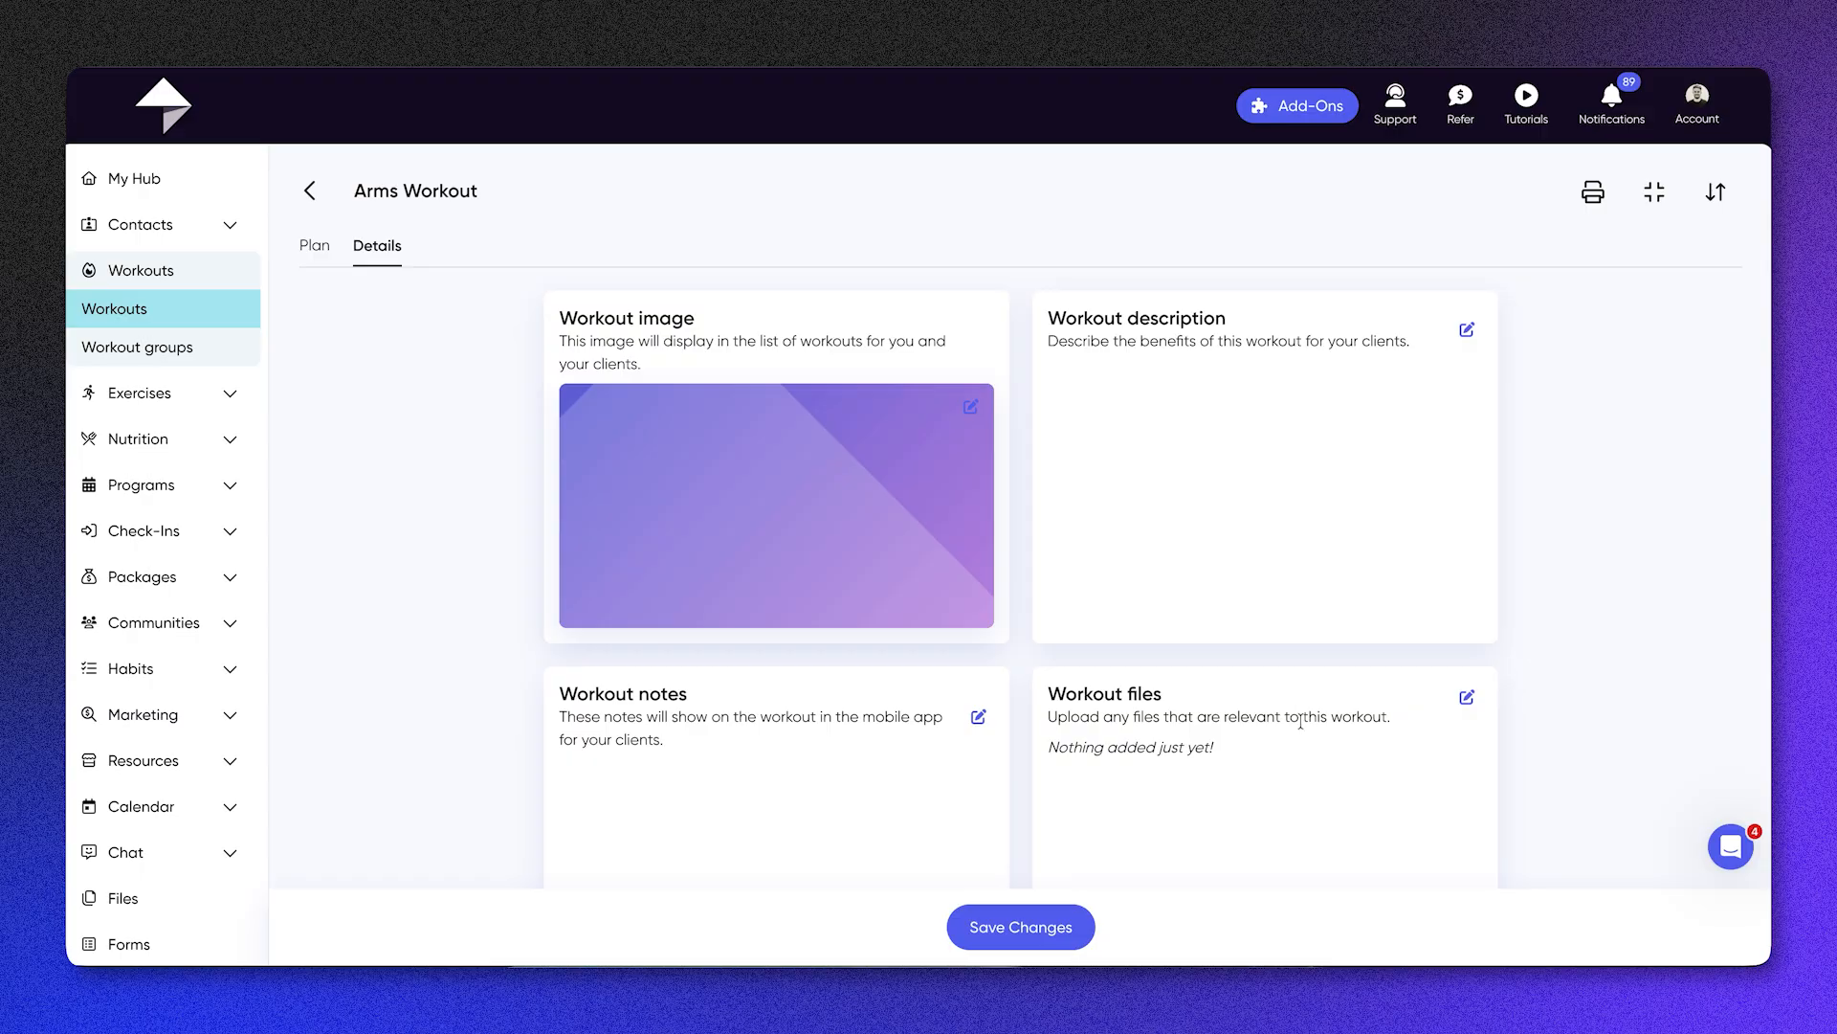
pyautogui.click(315, 251)
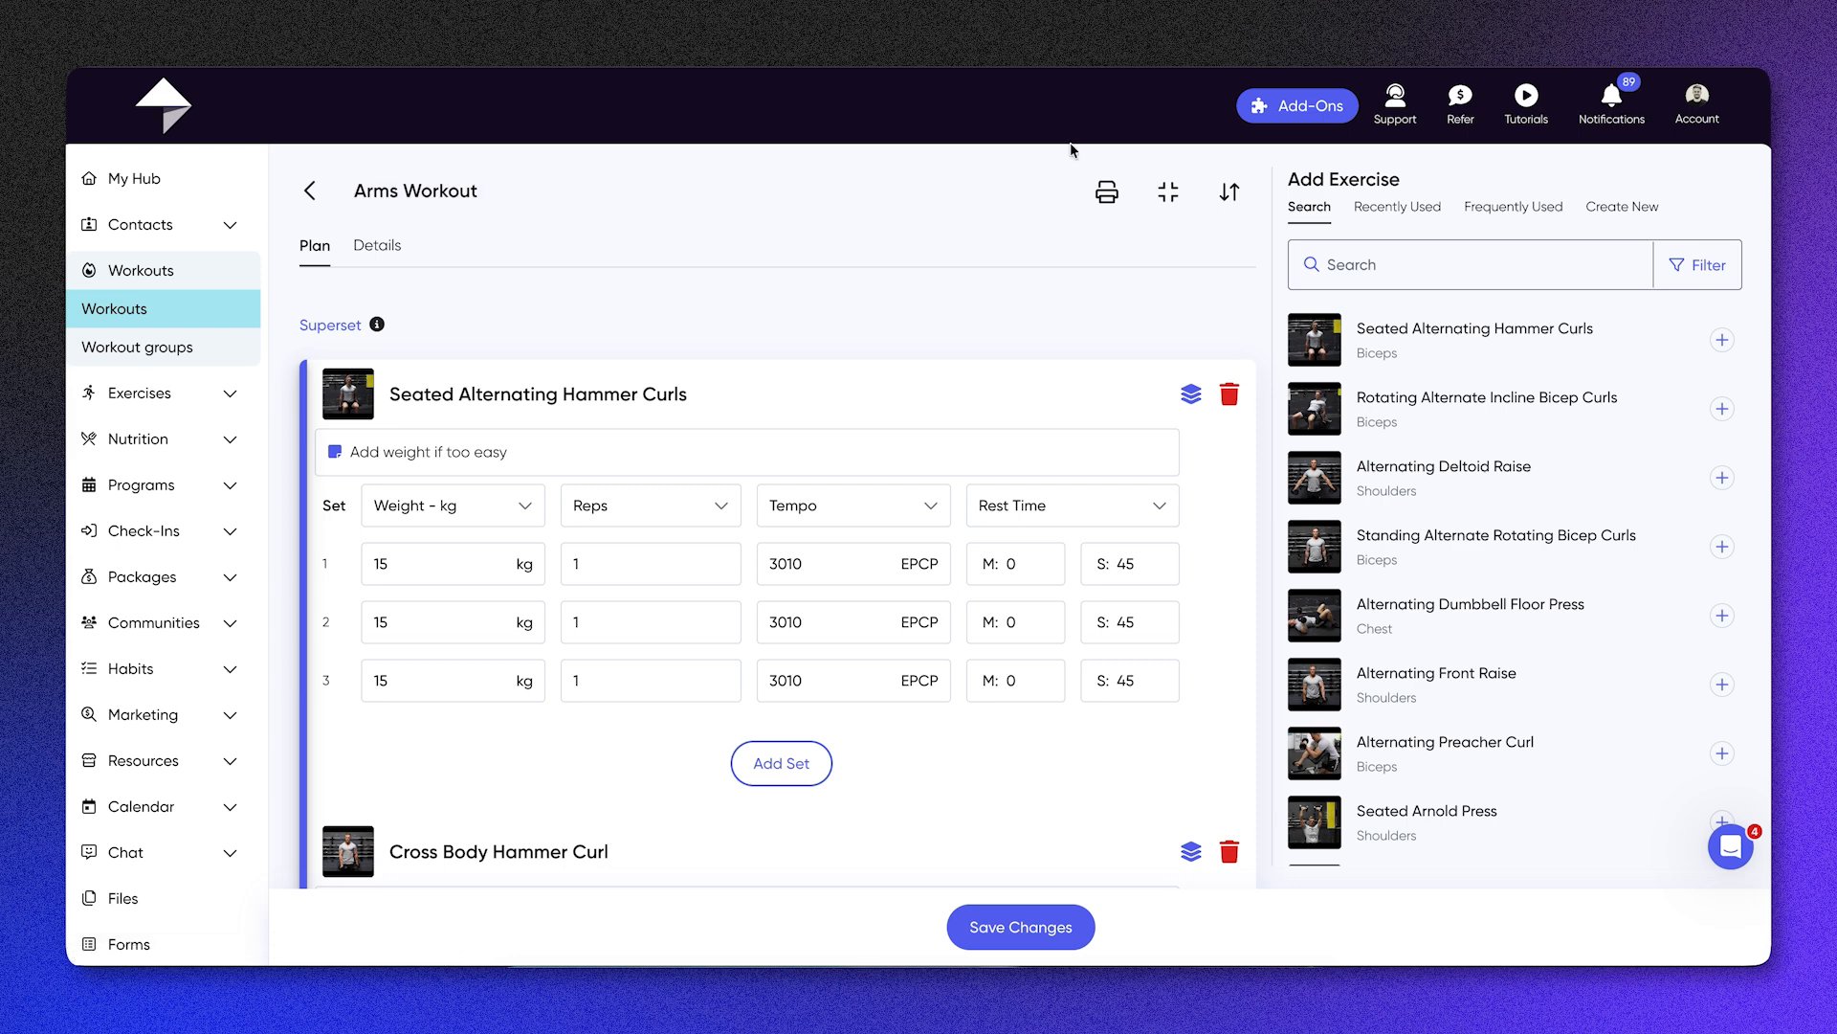
pyautogui.click(1167, 191)
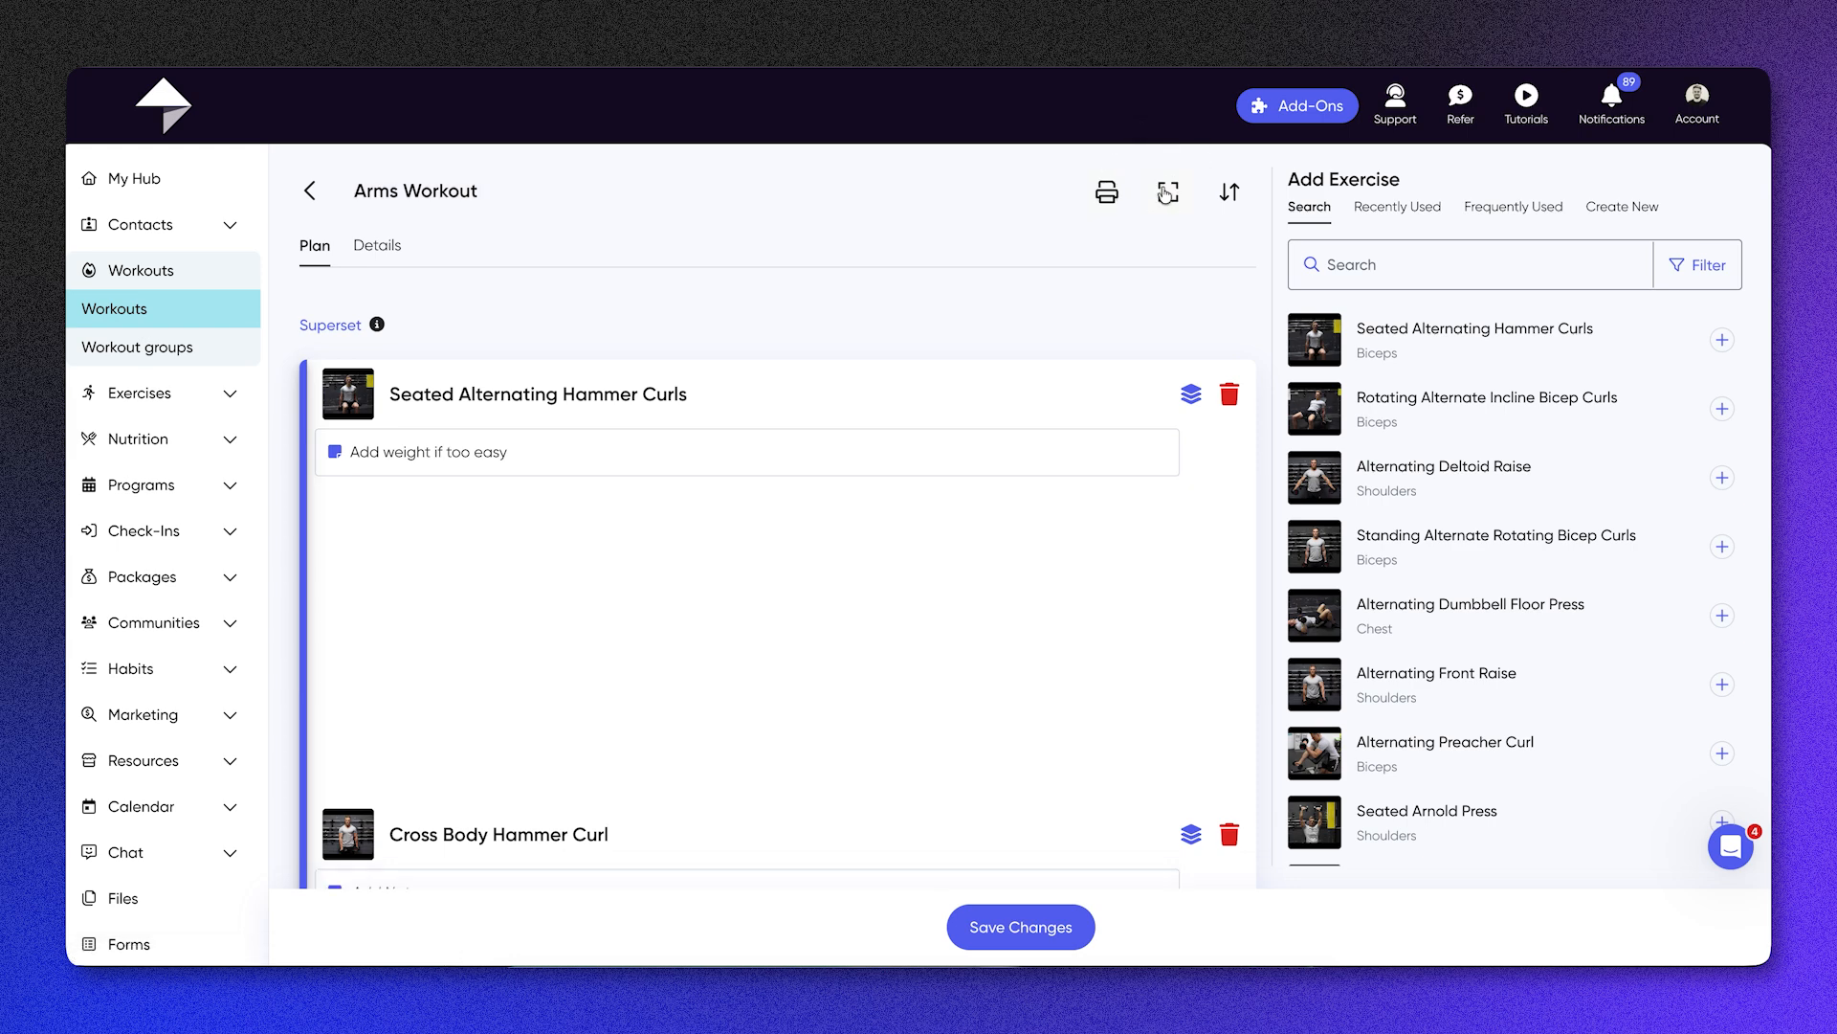
pyautogui.scroll(-1, 916, 536)
pyautogui.scroll(-1, 916, 536)
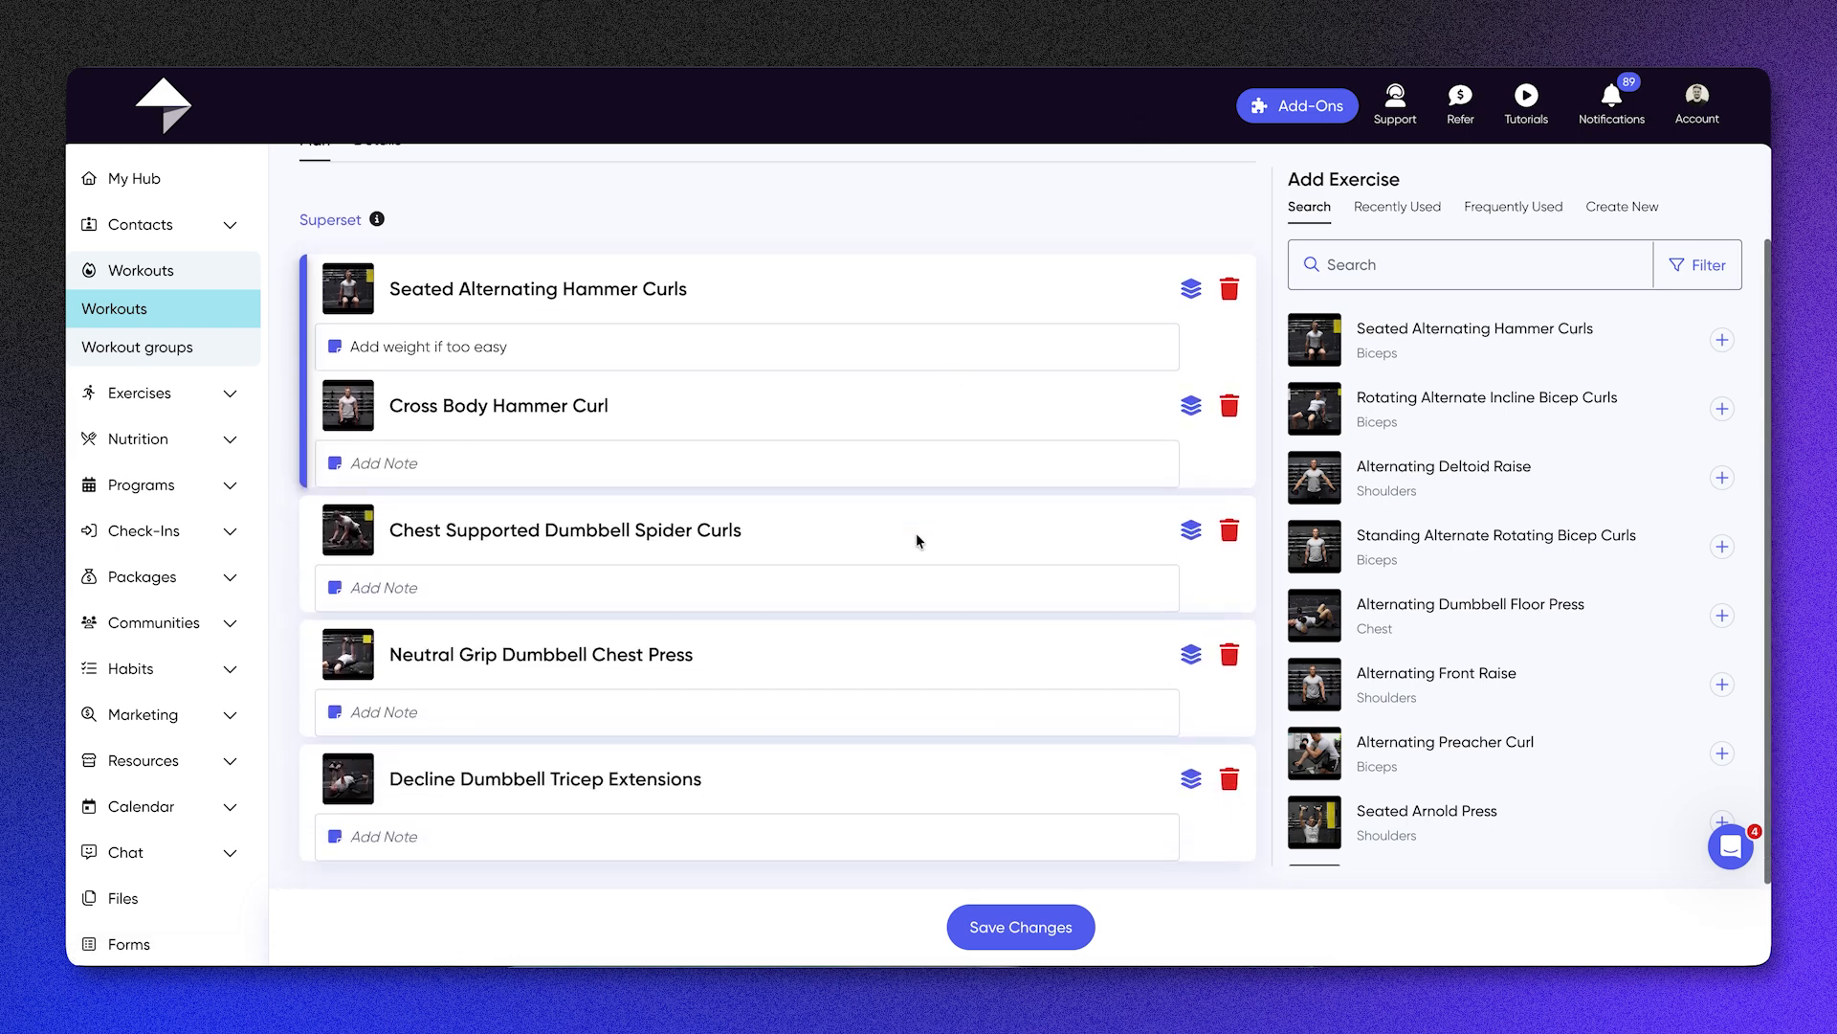
pyautogui.scroll(2, 916, 536)
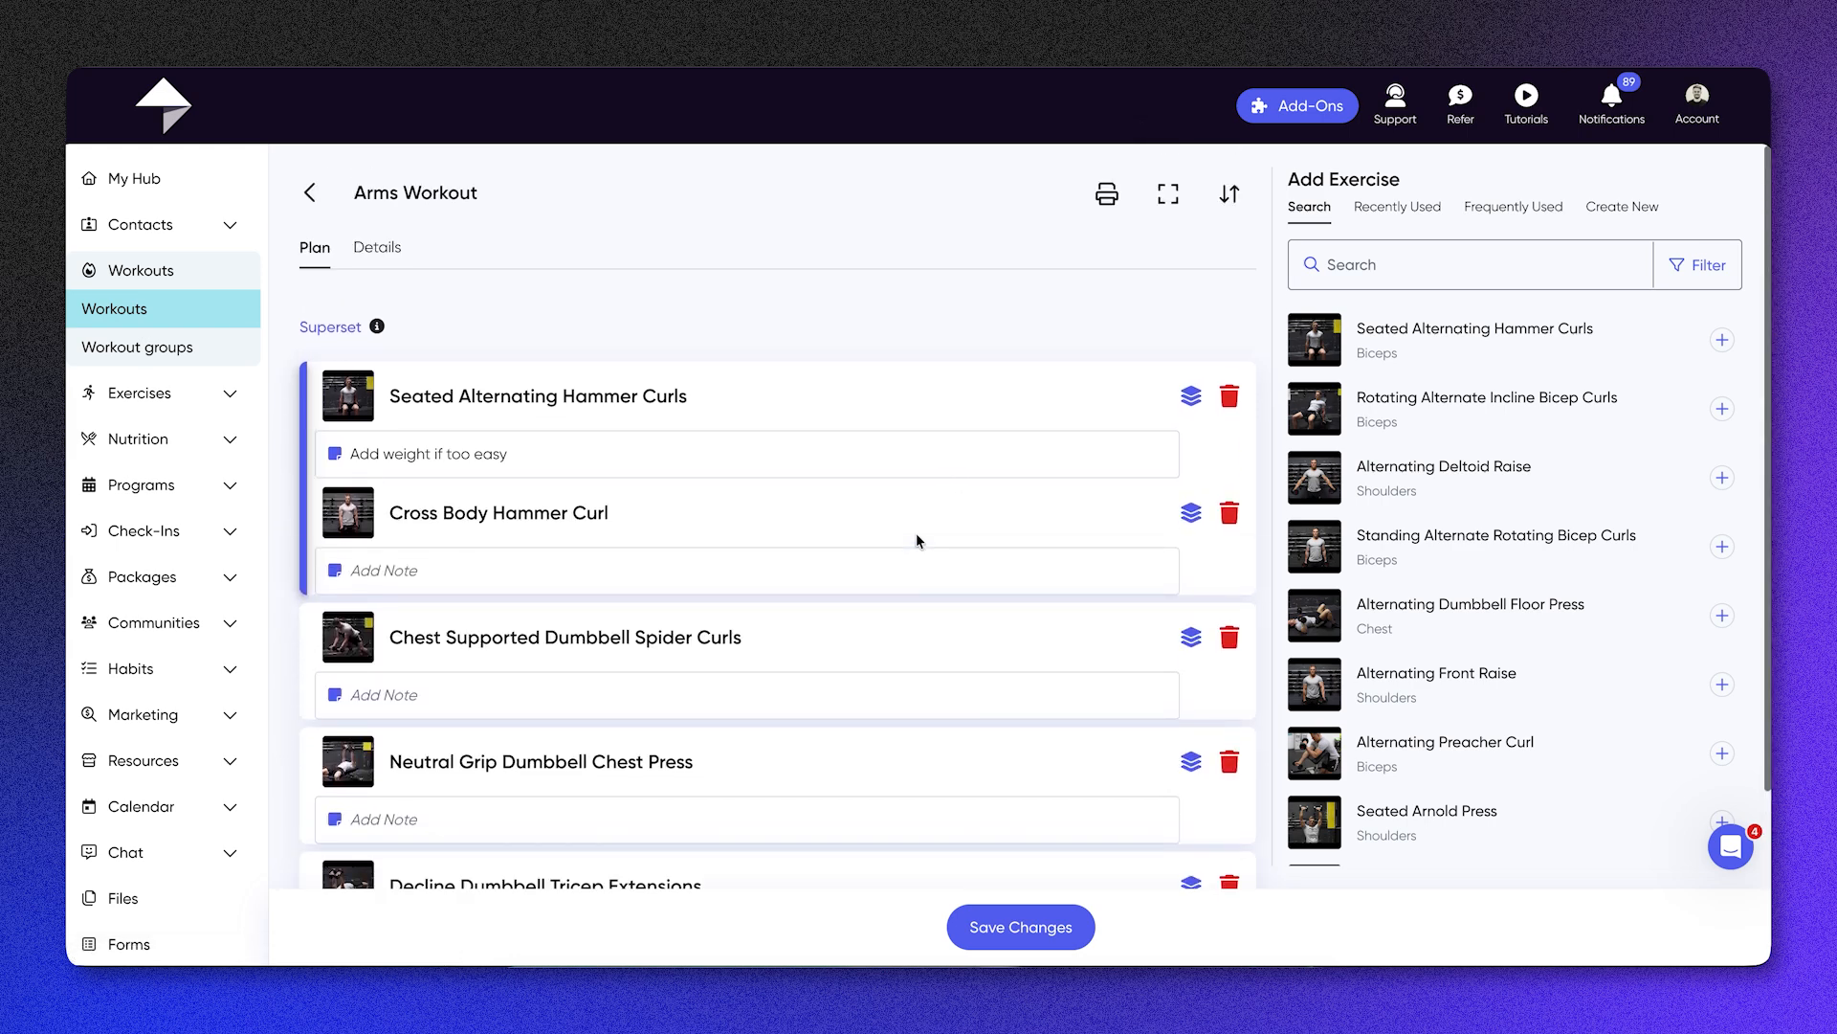
# Step: Reorder the plan so Chest Supported Dumbbell Spider Curls comes before the superset, and save the workout
pyautogui.click(1230, 193)
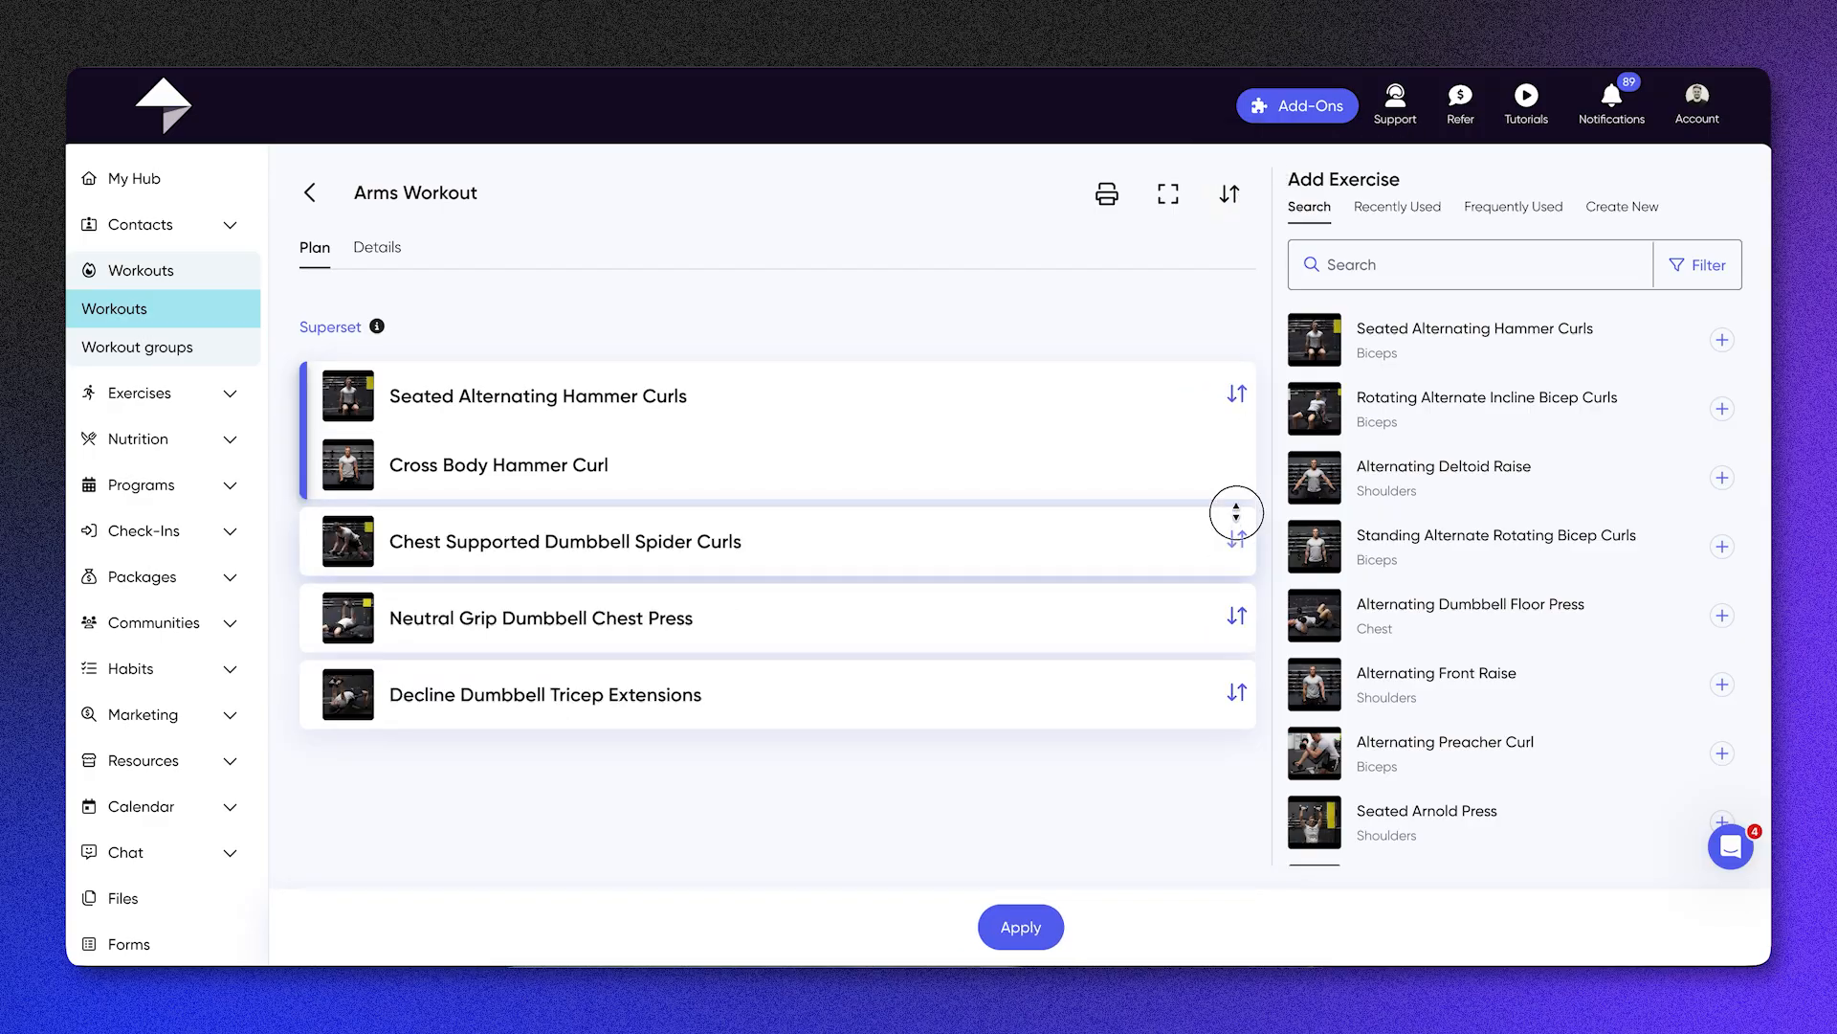
pyautogui.moveTo(1236, 528); pyautogui.dragTo(1227, 370)
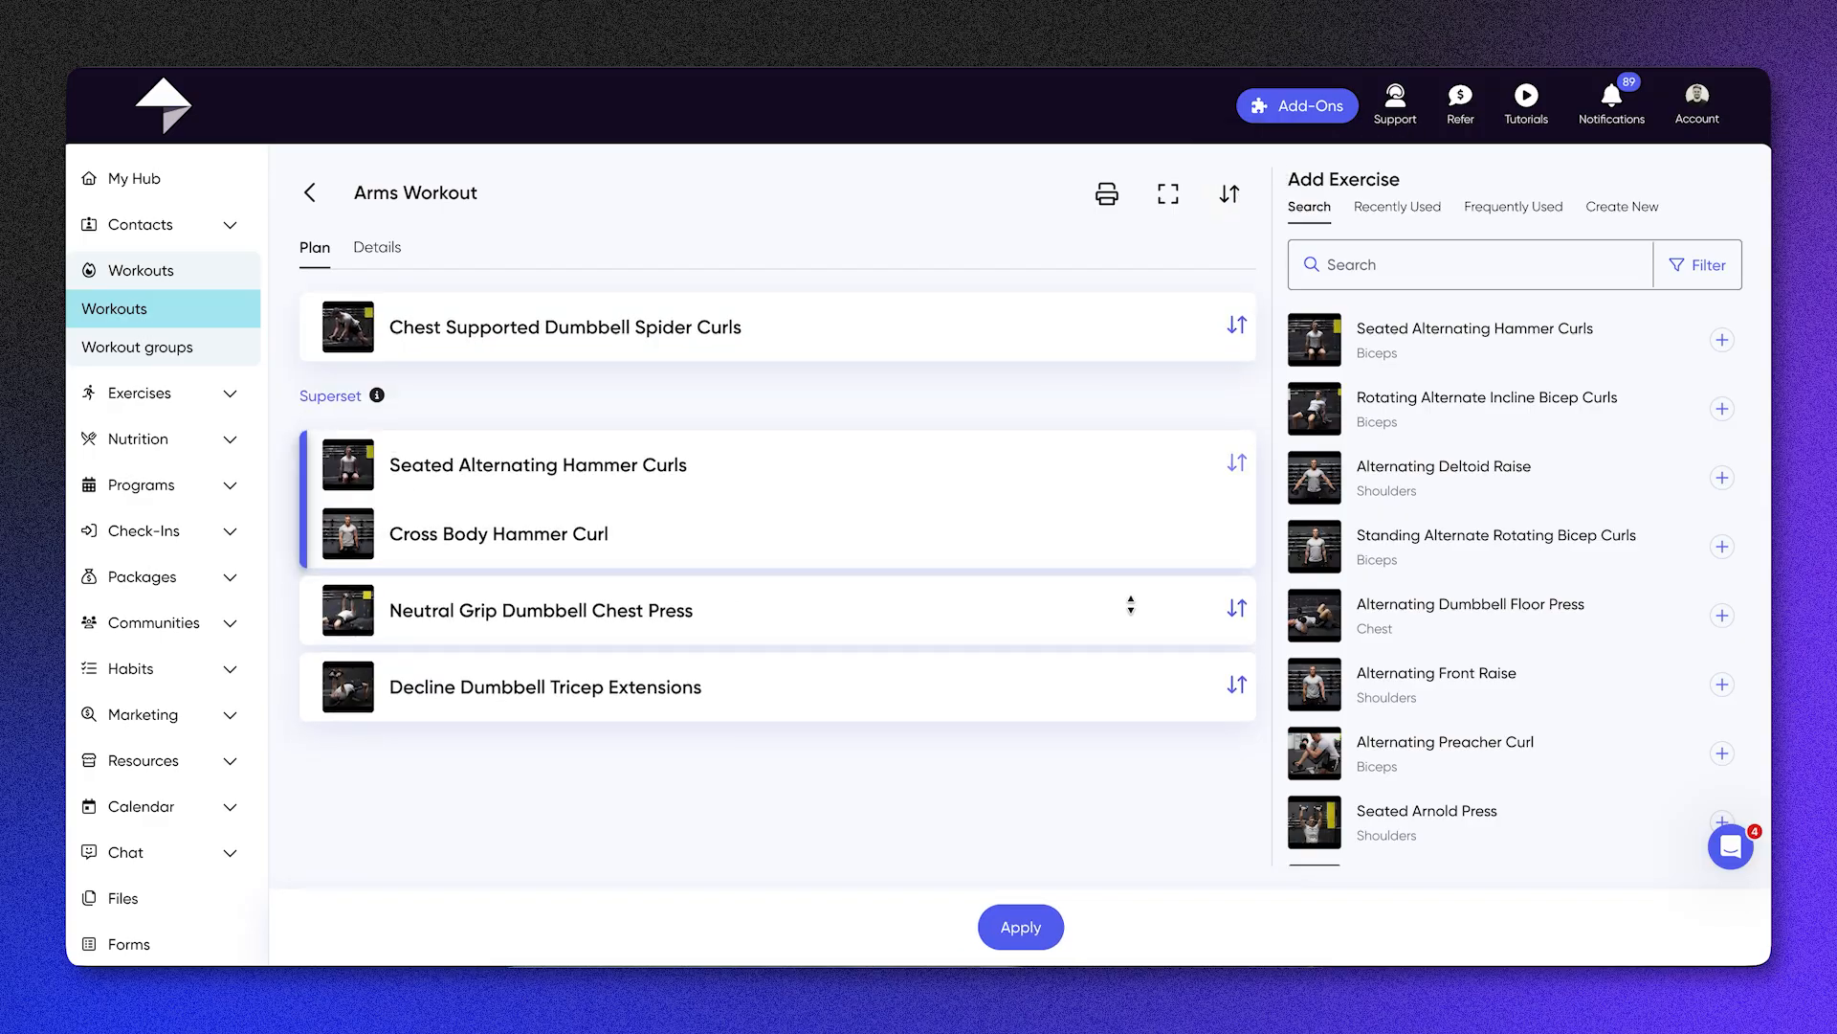
pyautogui.click(1031, 922)
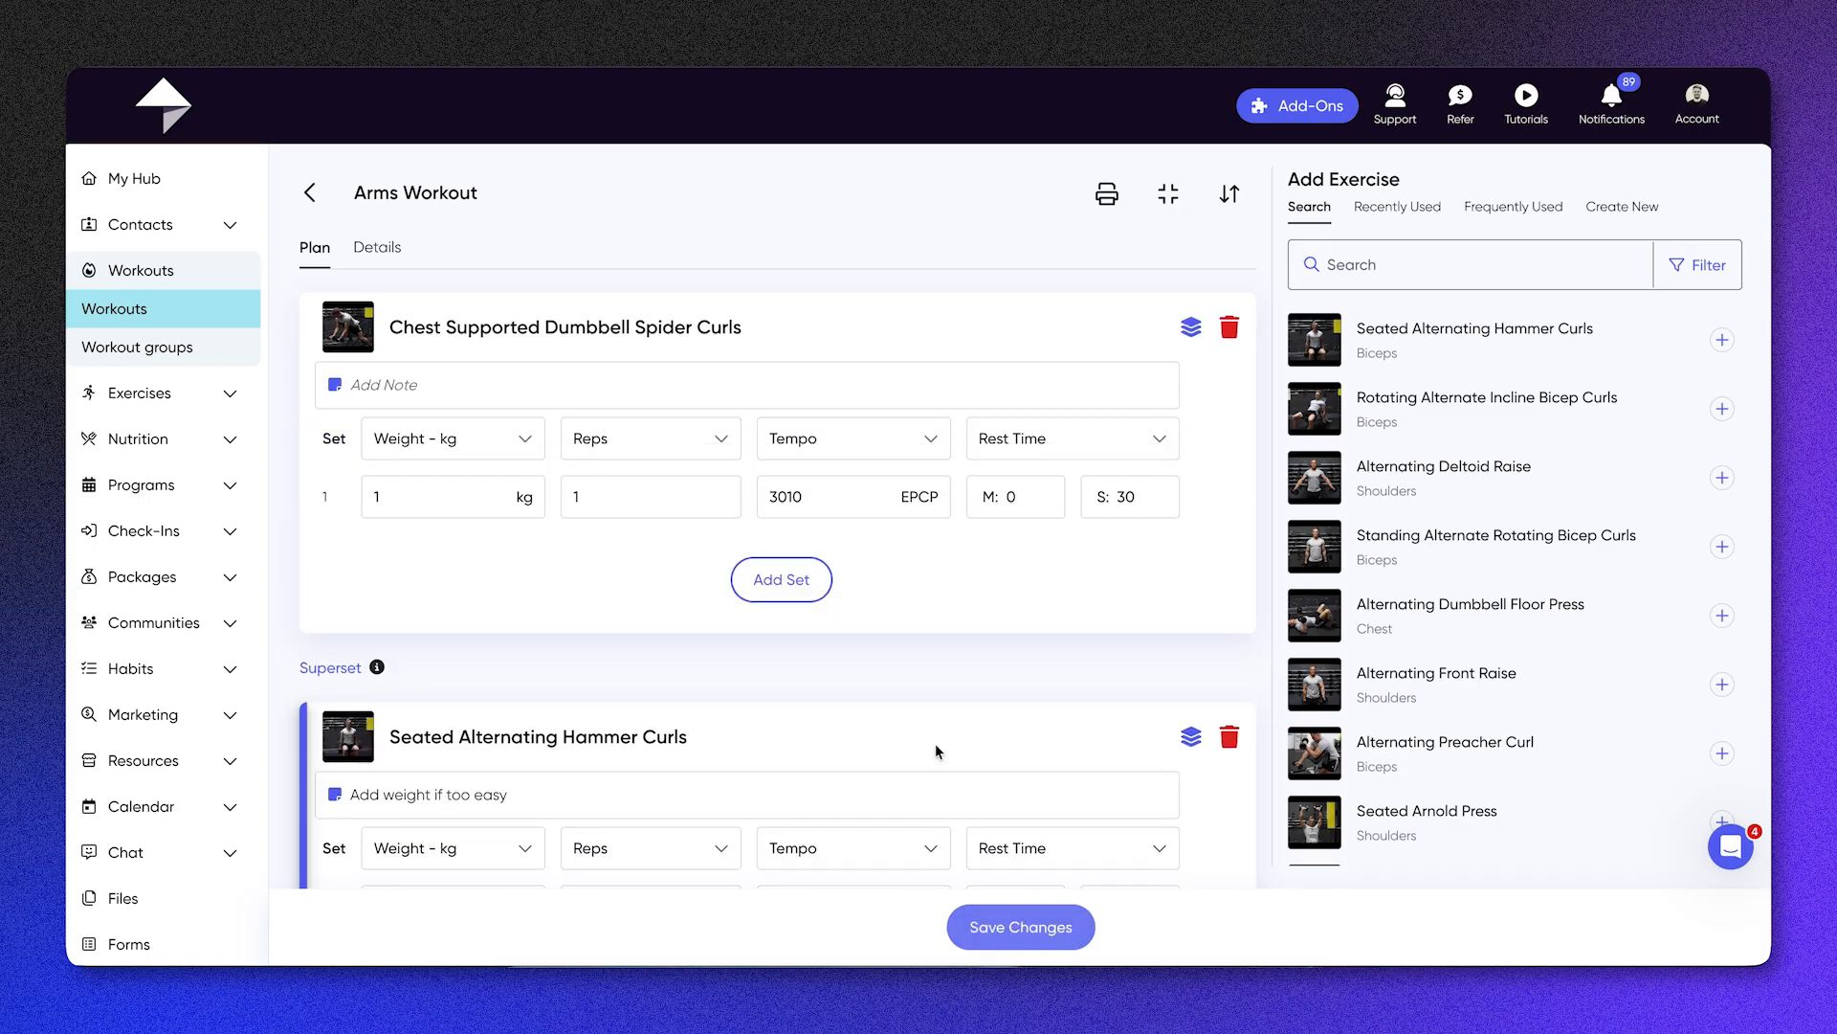
pyautogui.click(983, 922)
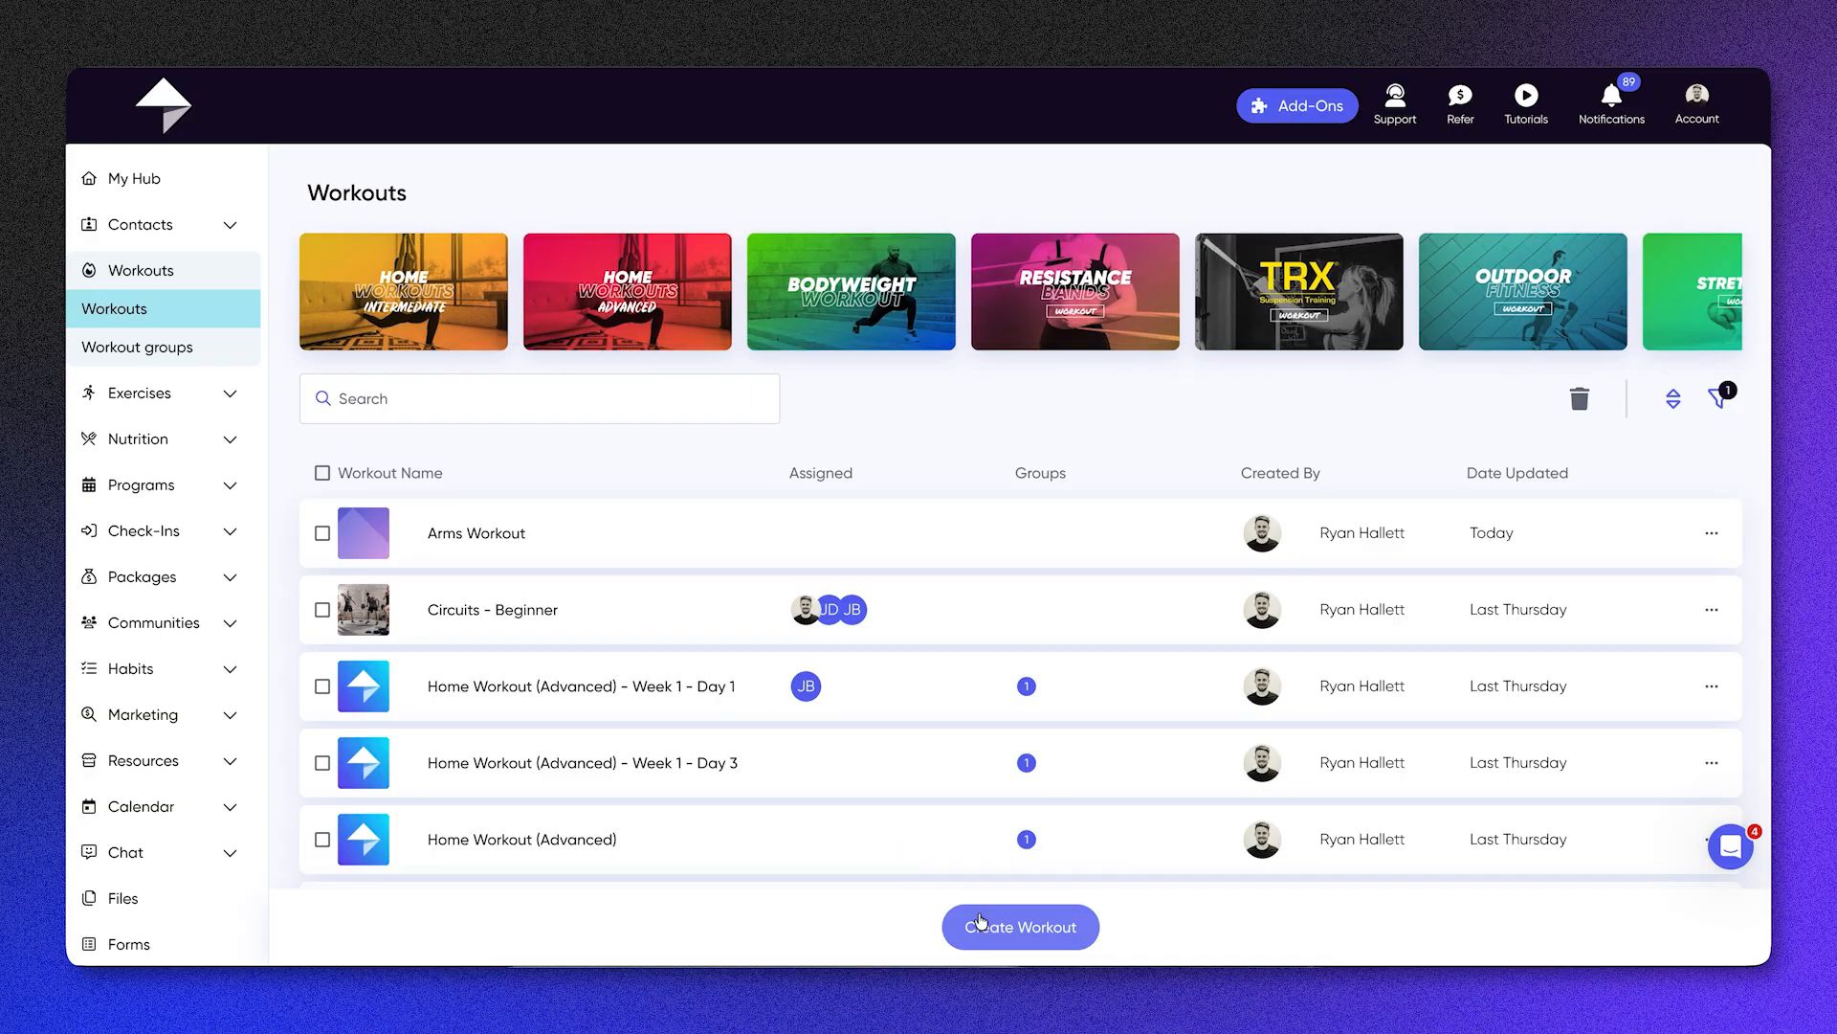
# Step: Look through the workouts and details of the newer Bodyweight workout group, and return to the group list
pyautogui.click(194, 355)
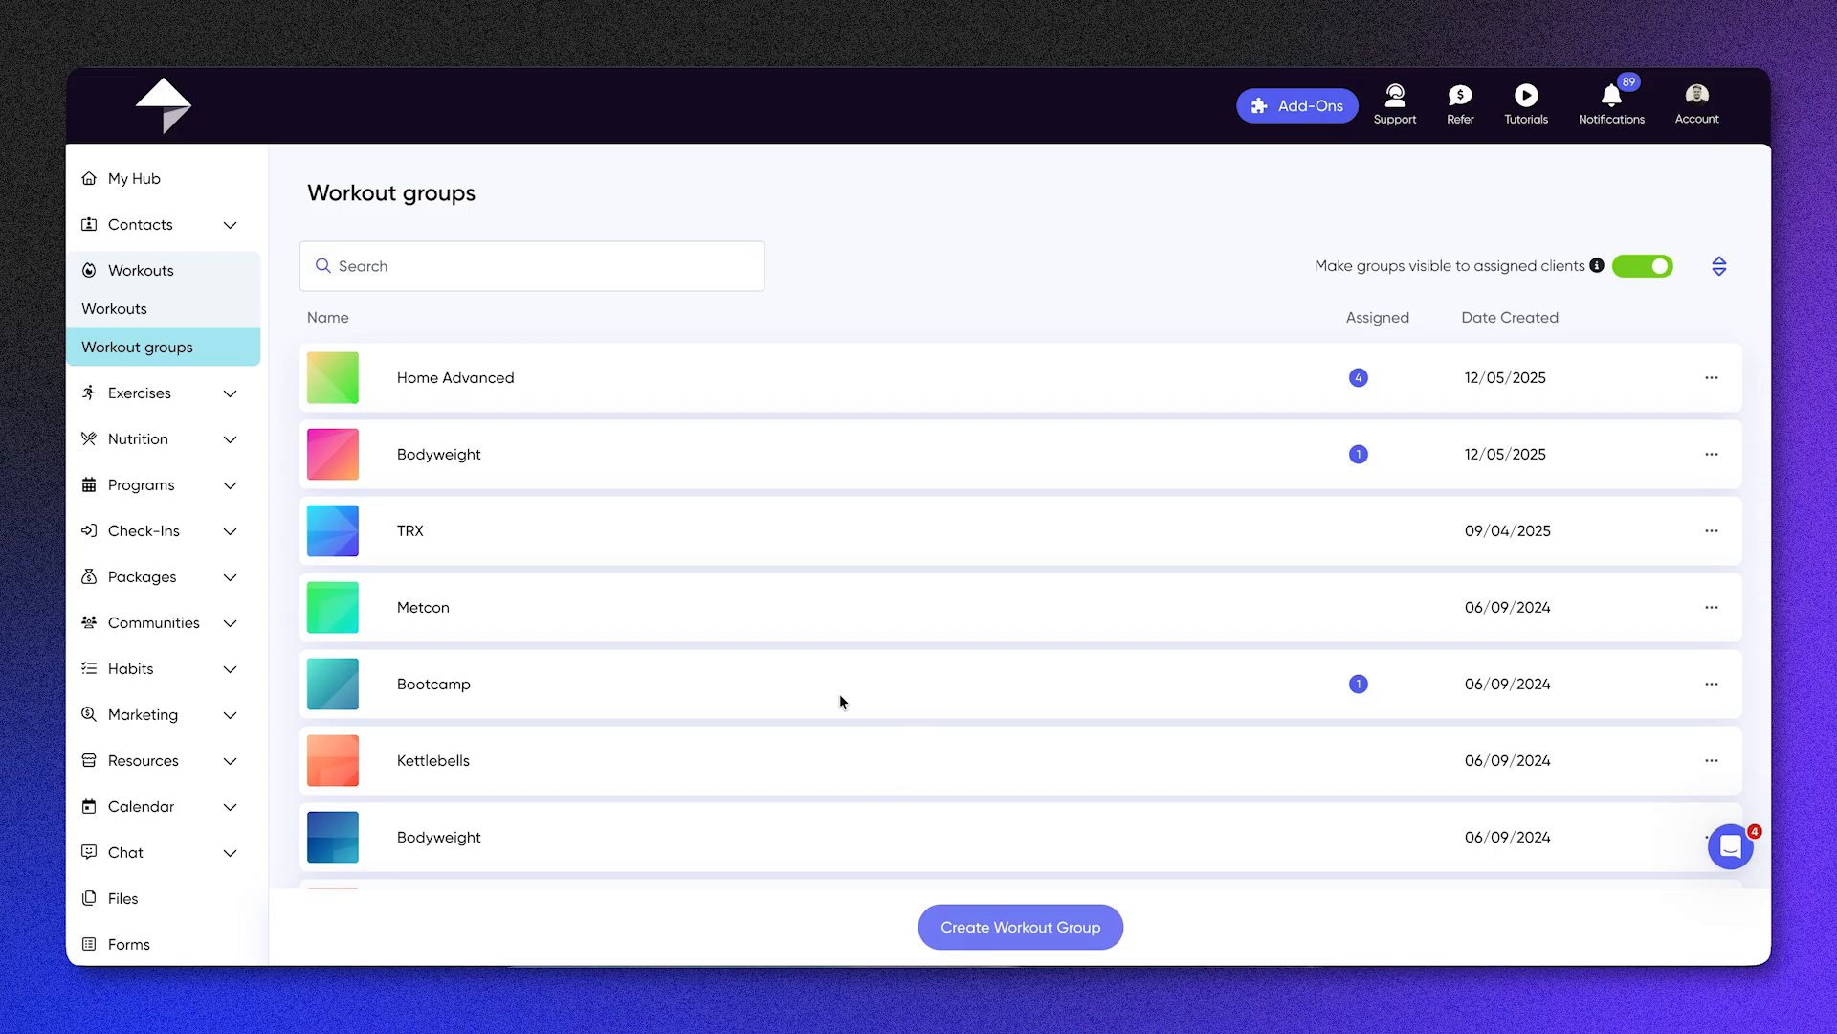
pyautogui.click(572, 467)
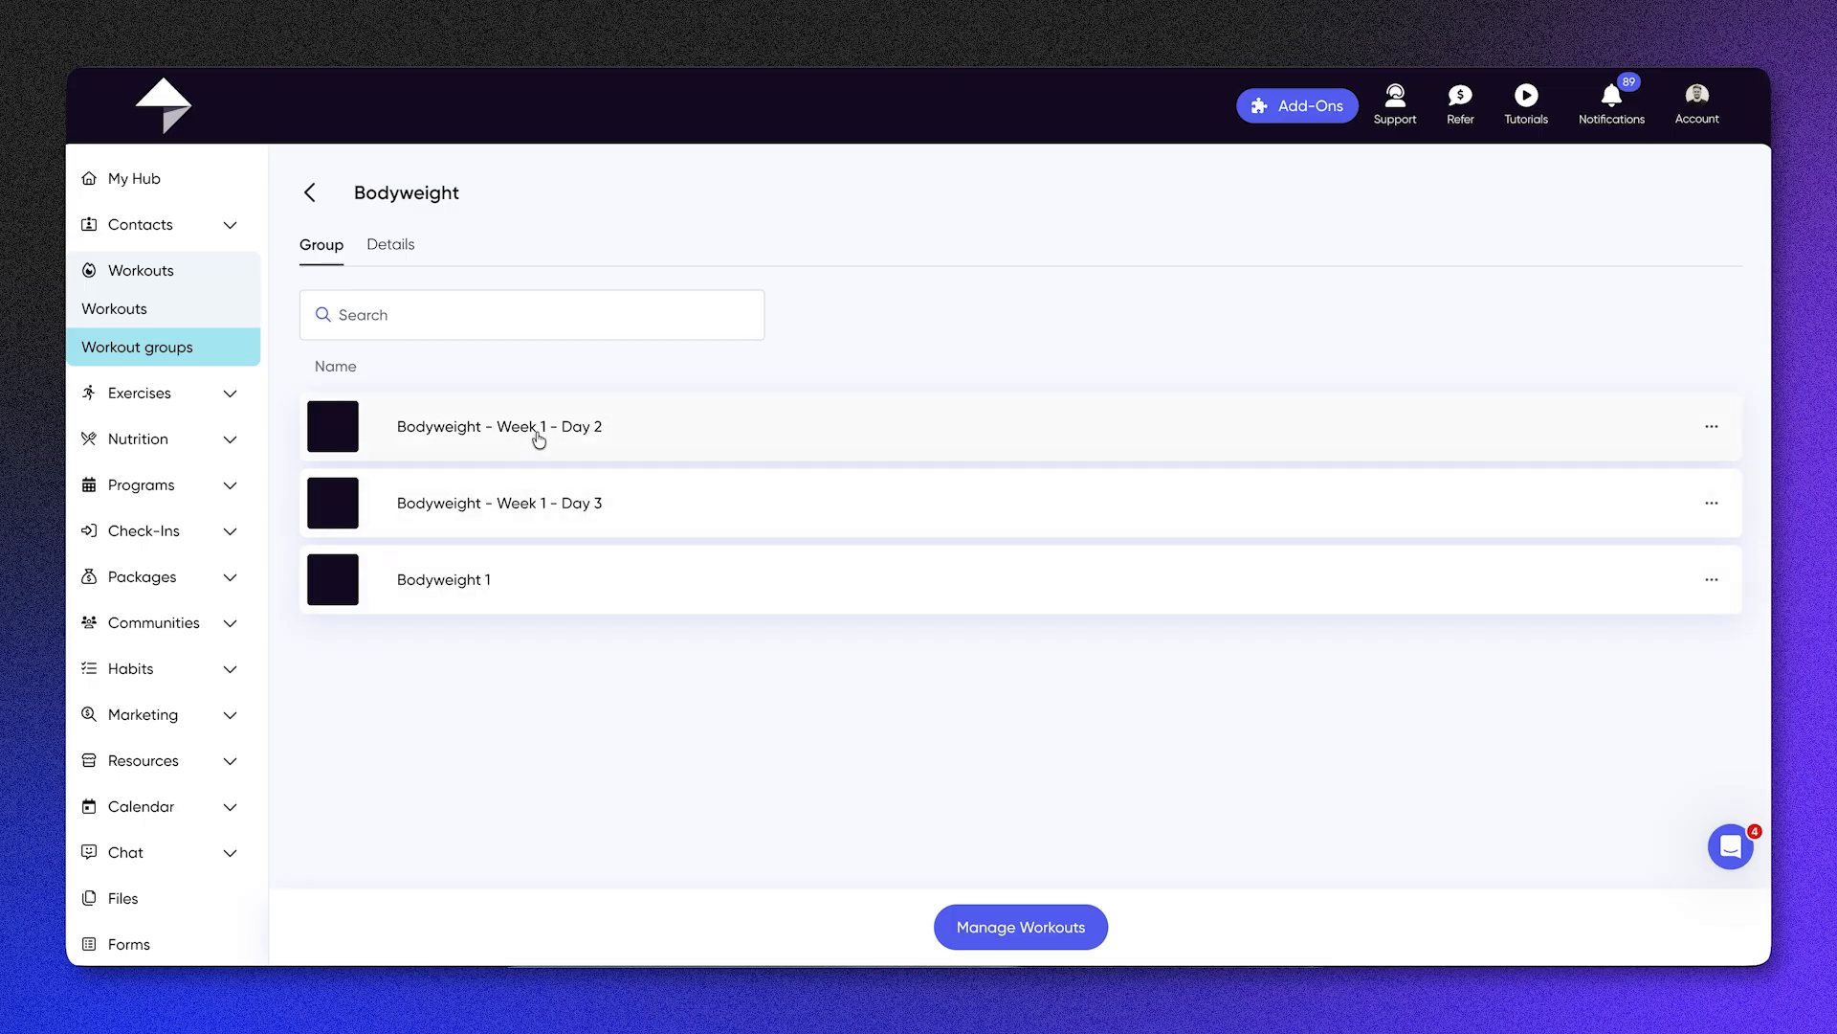
pyautogui.click(392, 244)
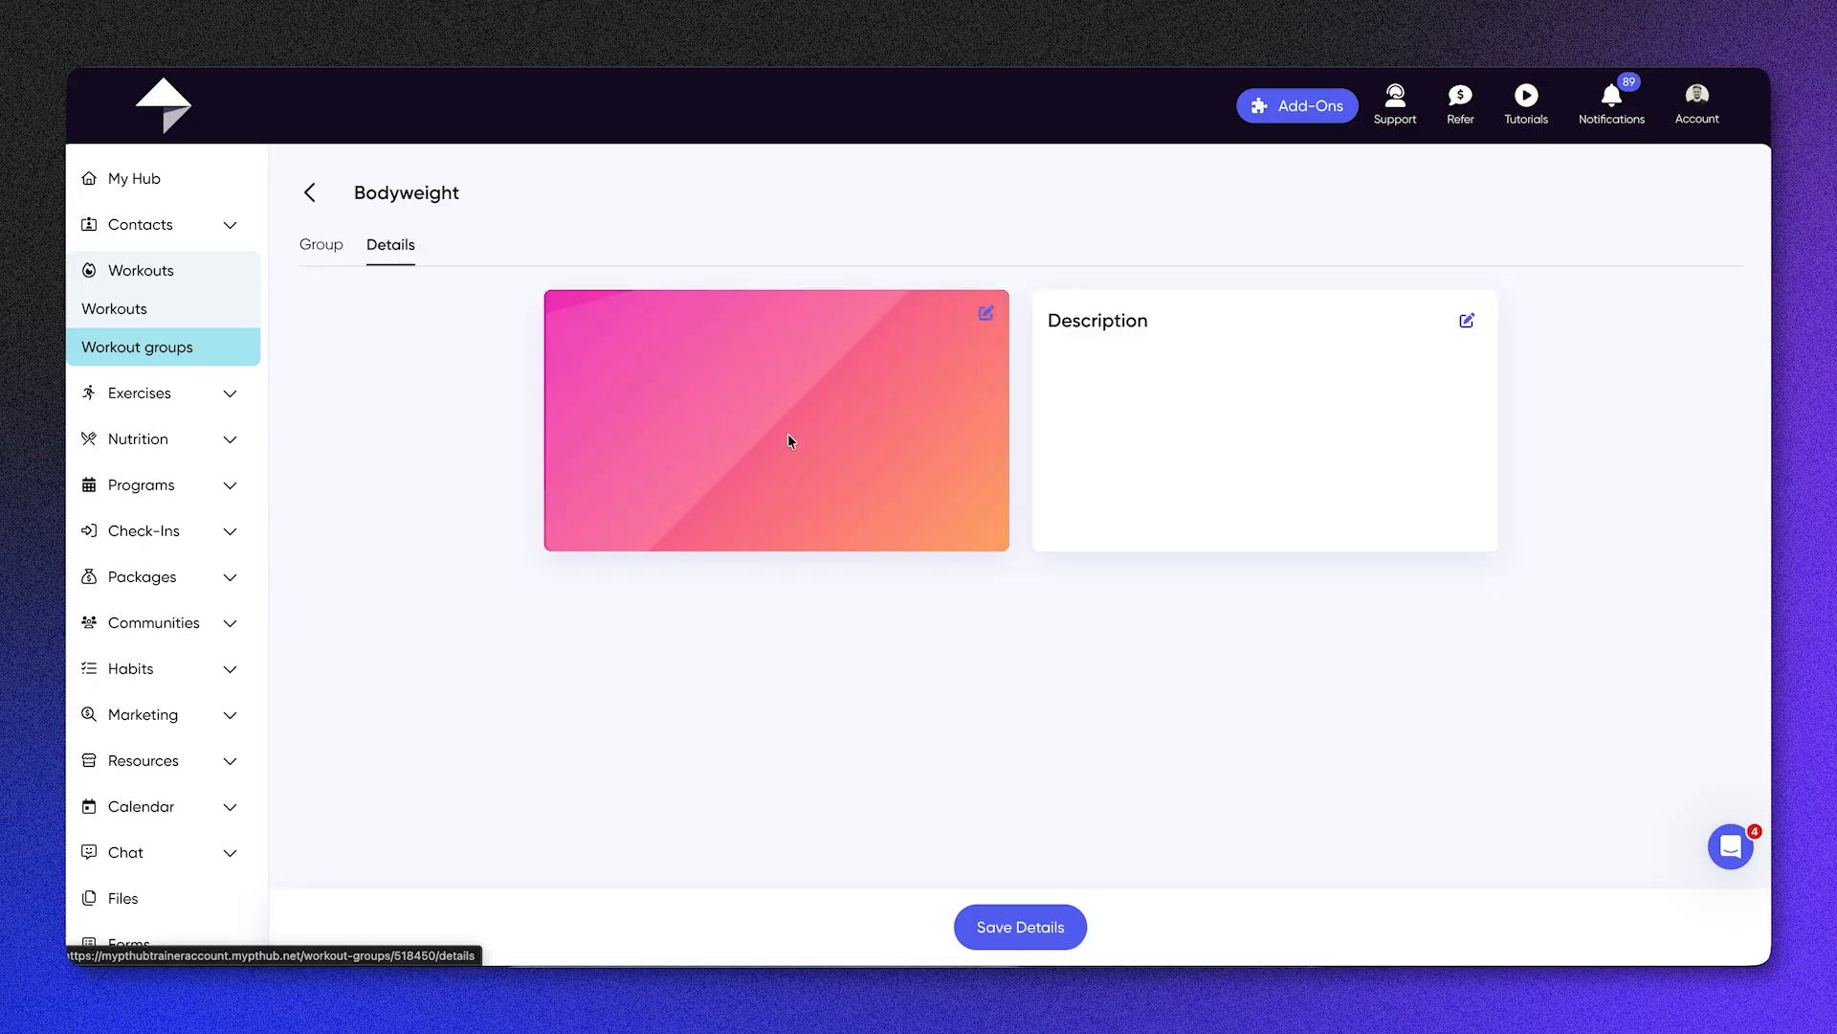
pyautogui.click(308, 191)
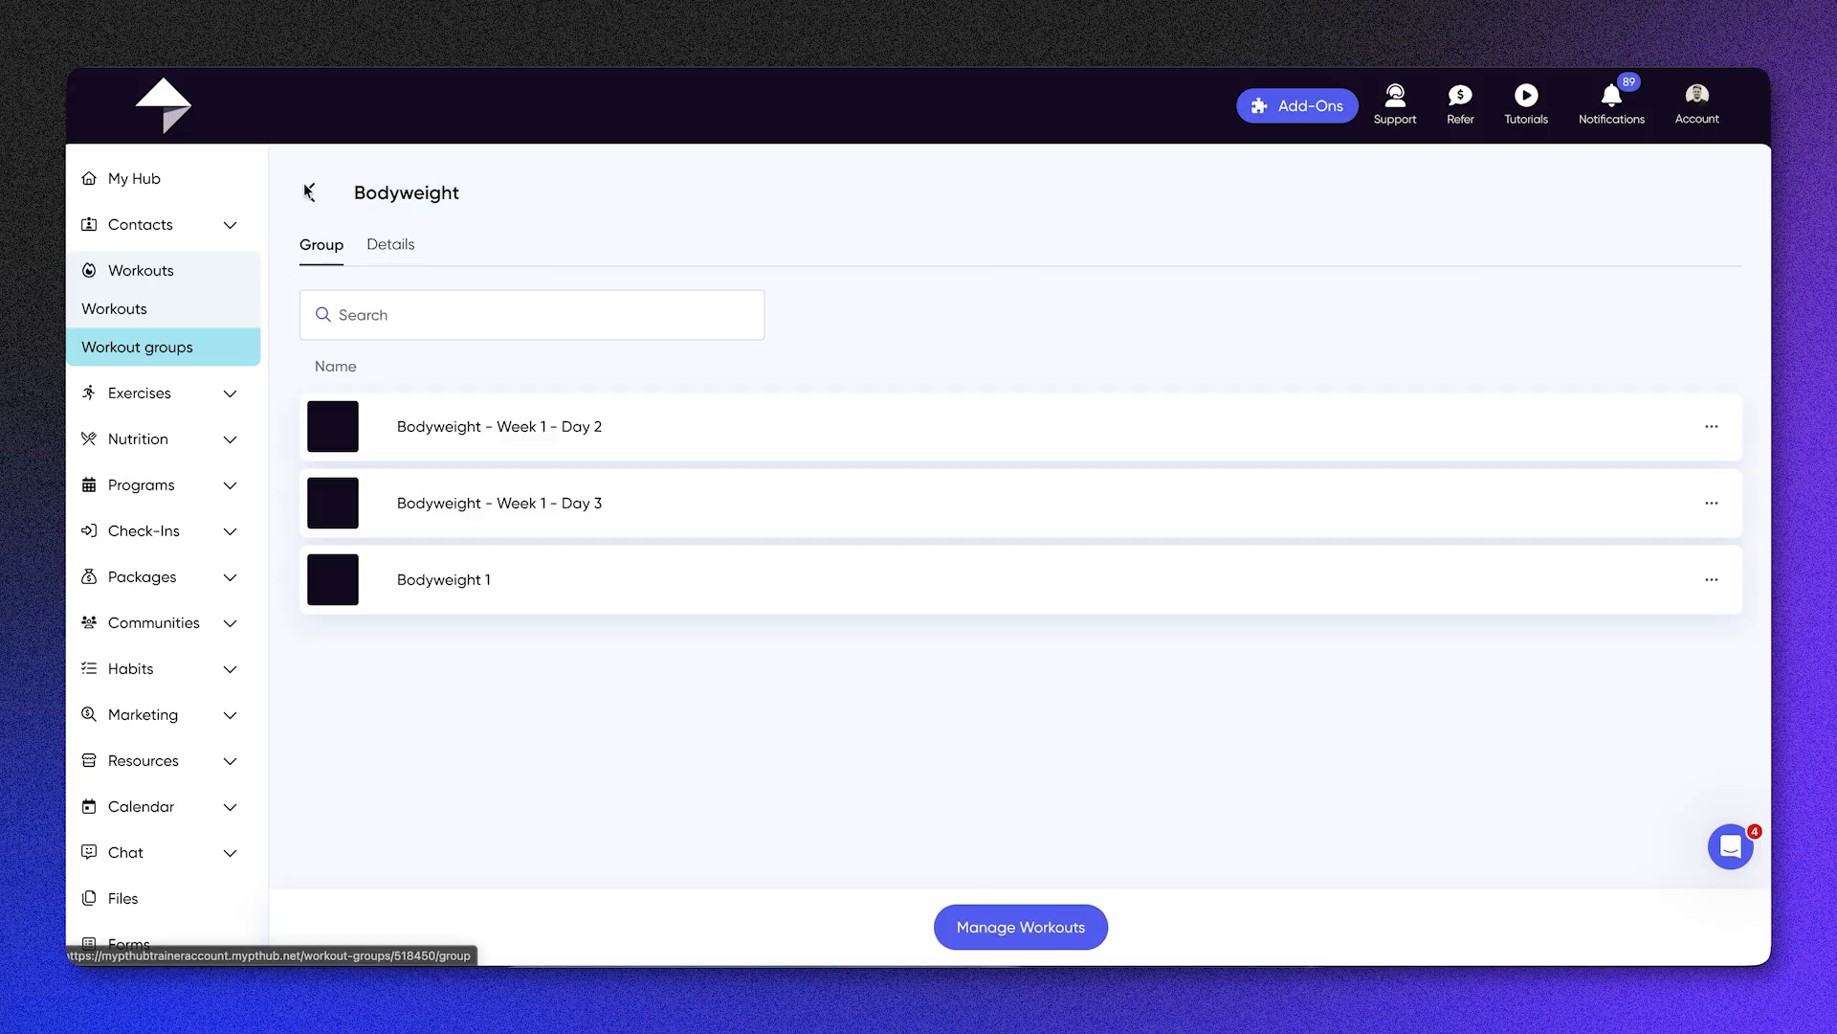
pyautogui.click(309, 192)
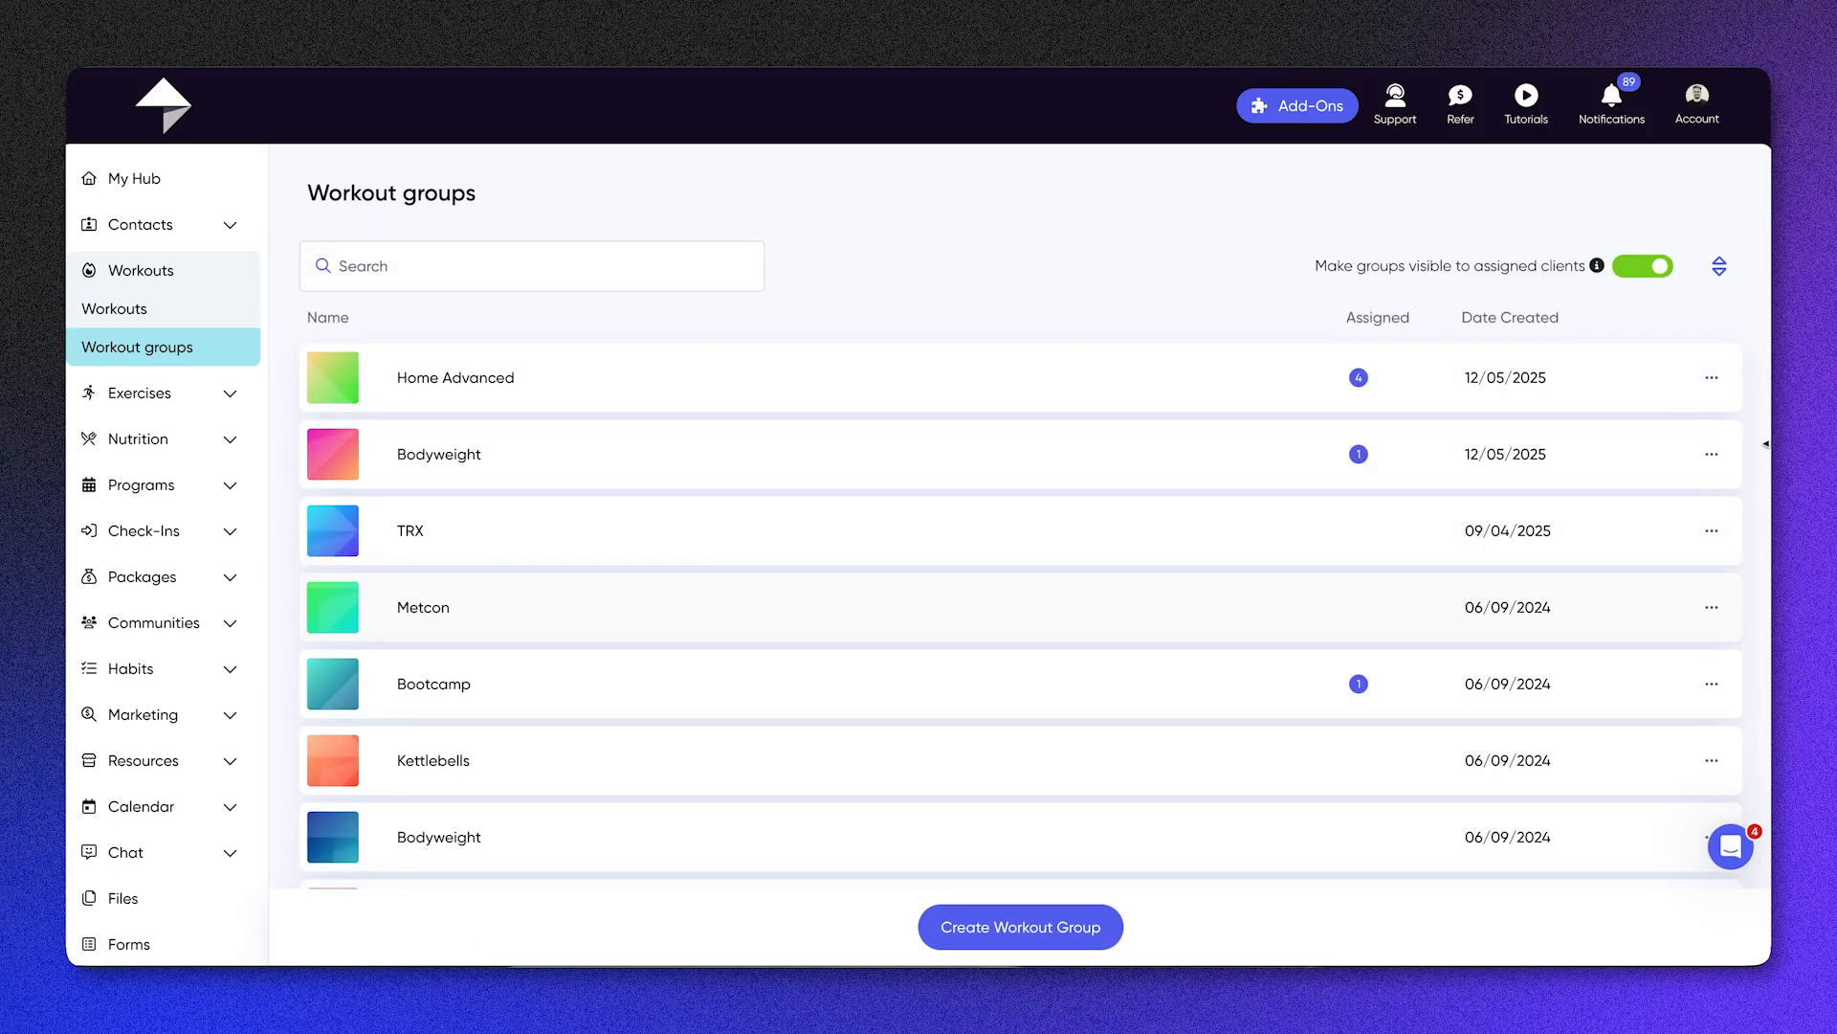
# Step: Assign the Home Advanced workout group to the one client not yet selected and update the assignments
pyautogui.click(1712, 377)
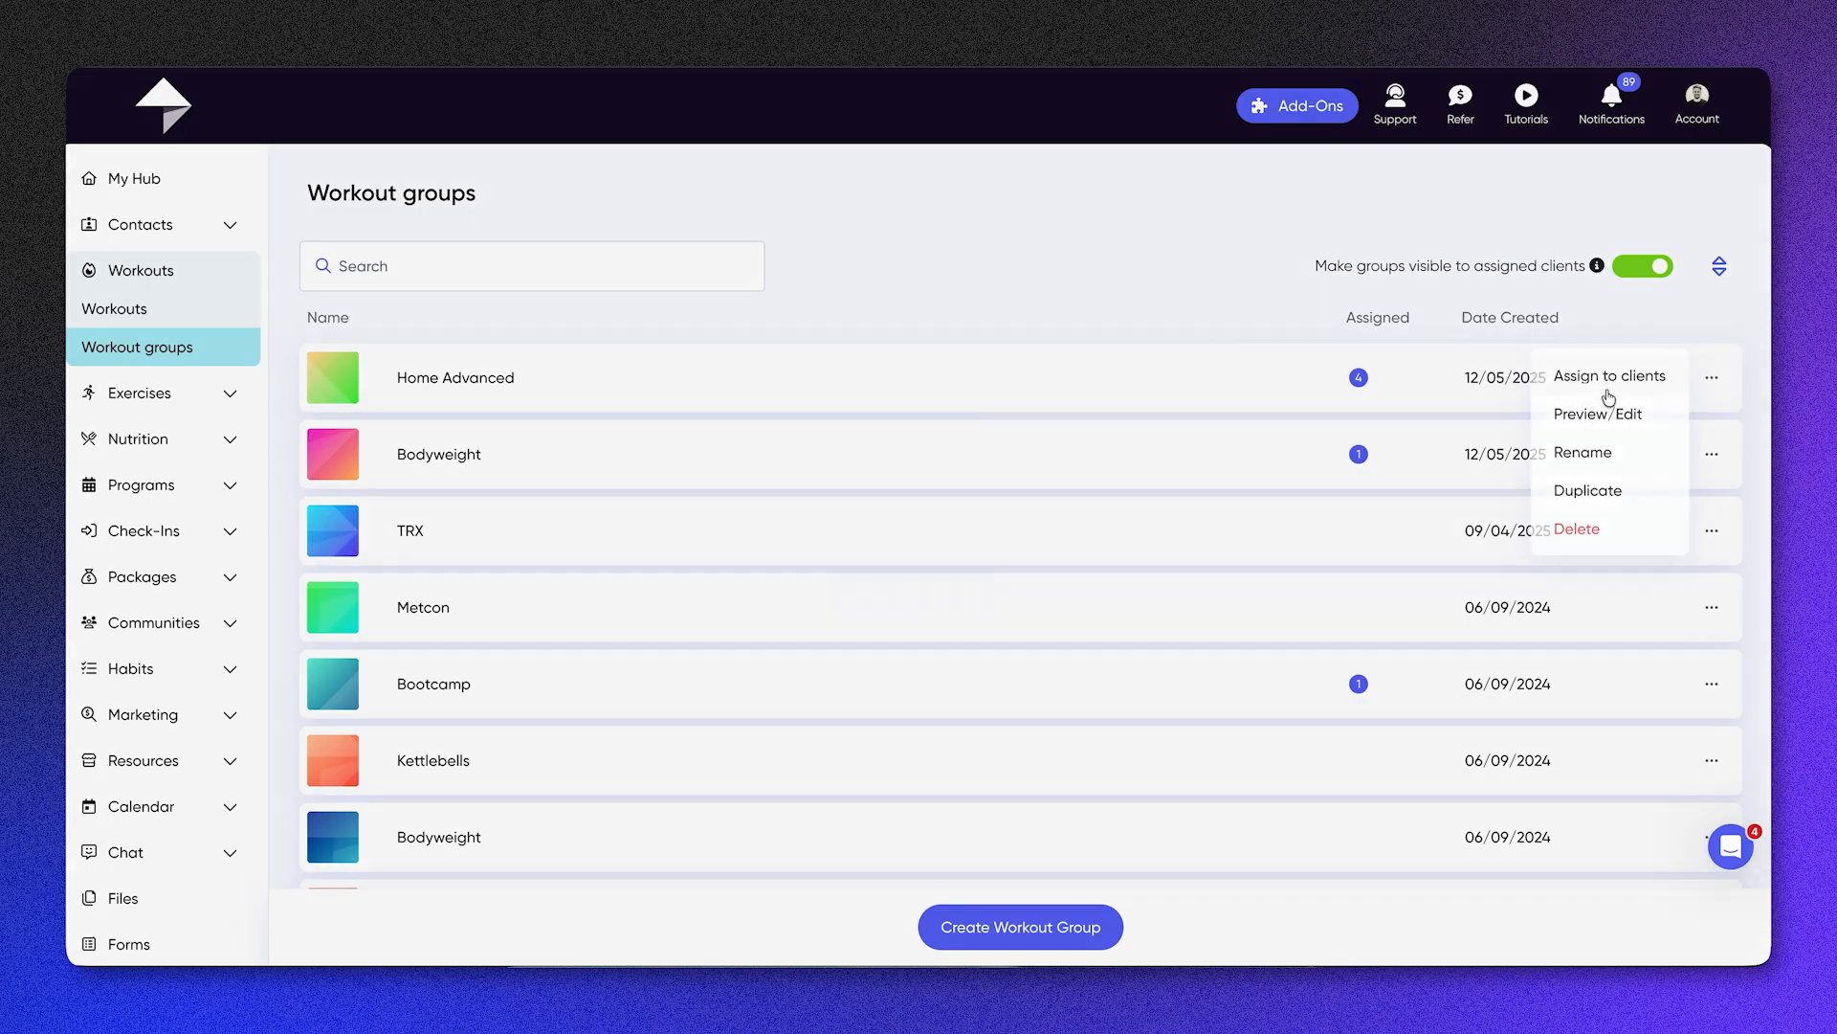
pyautogui.click(1608, 385)
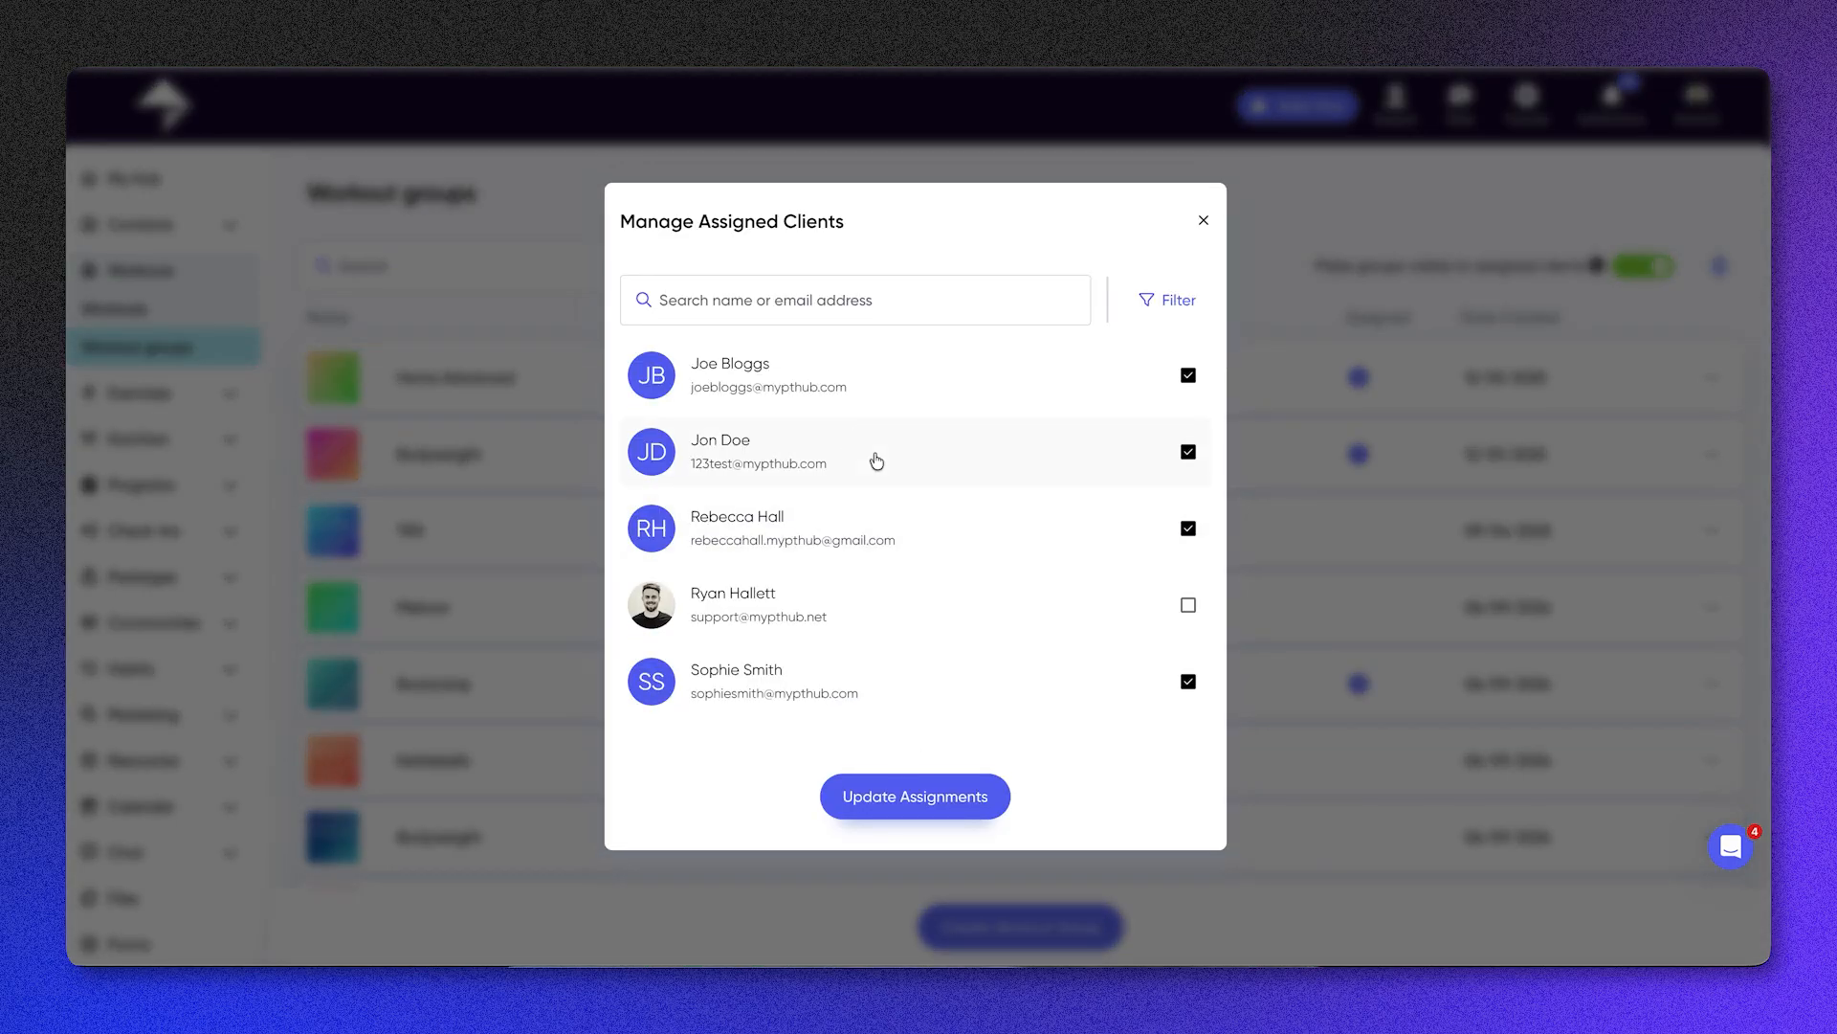
pyautogui.click(877, 461)
pyautogui.click(876, 460)
pyautogui.click(861, 620)
pyautogui.click(871, 812)
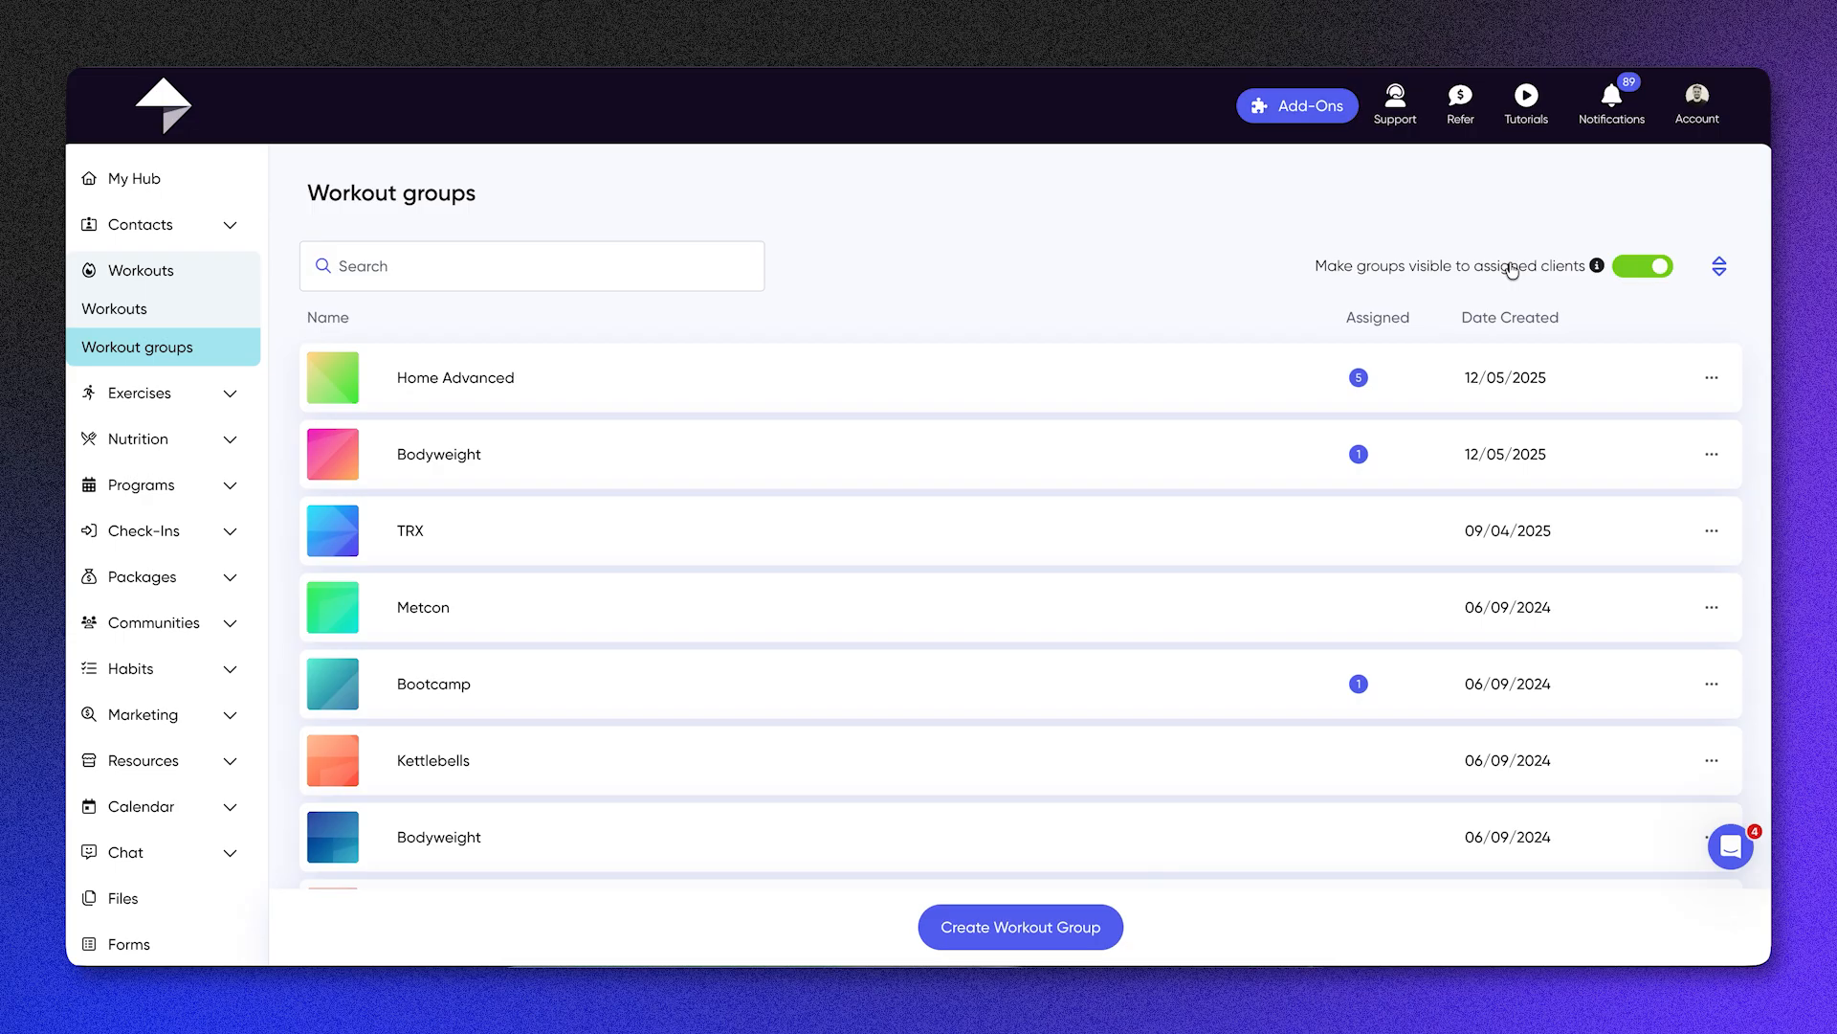
# Step: Add Belly Twist and Boat to the stack in the exercise library, and view the form for creating a workout from them
pyautogui.click(141, 393)
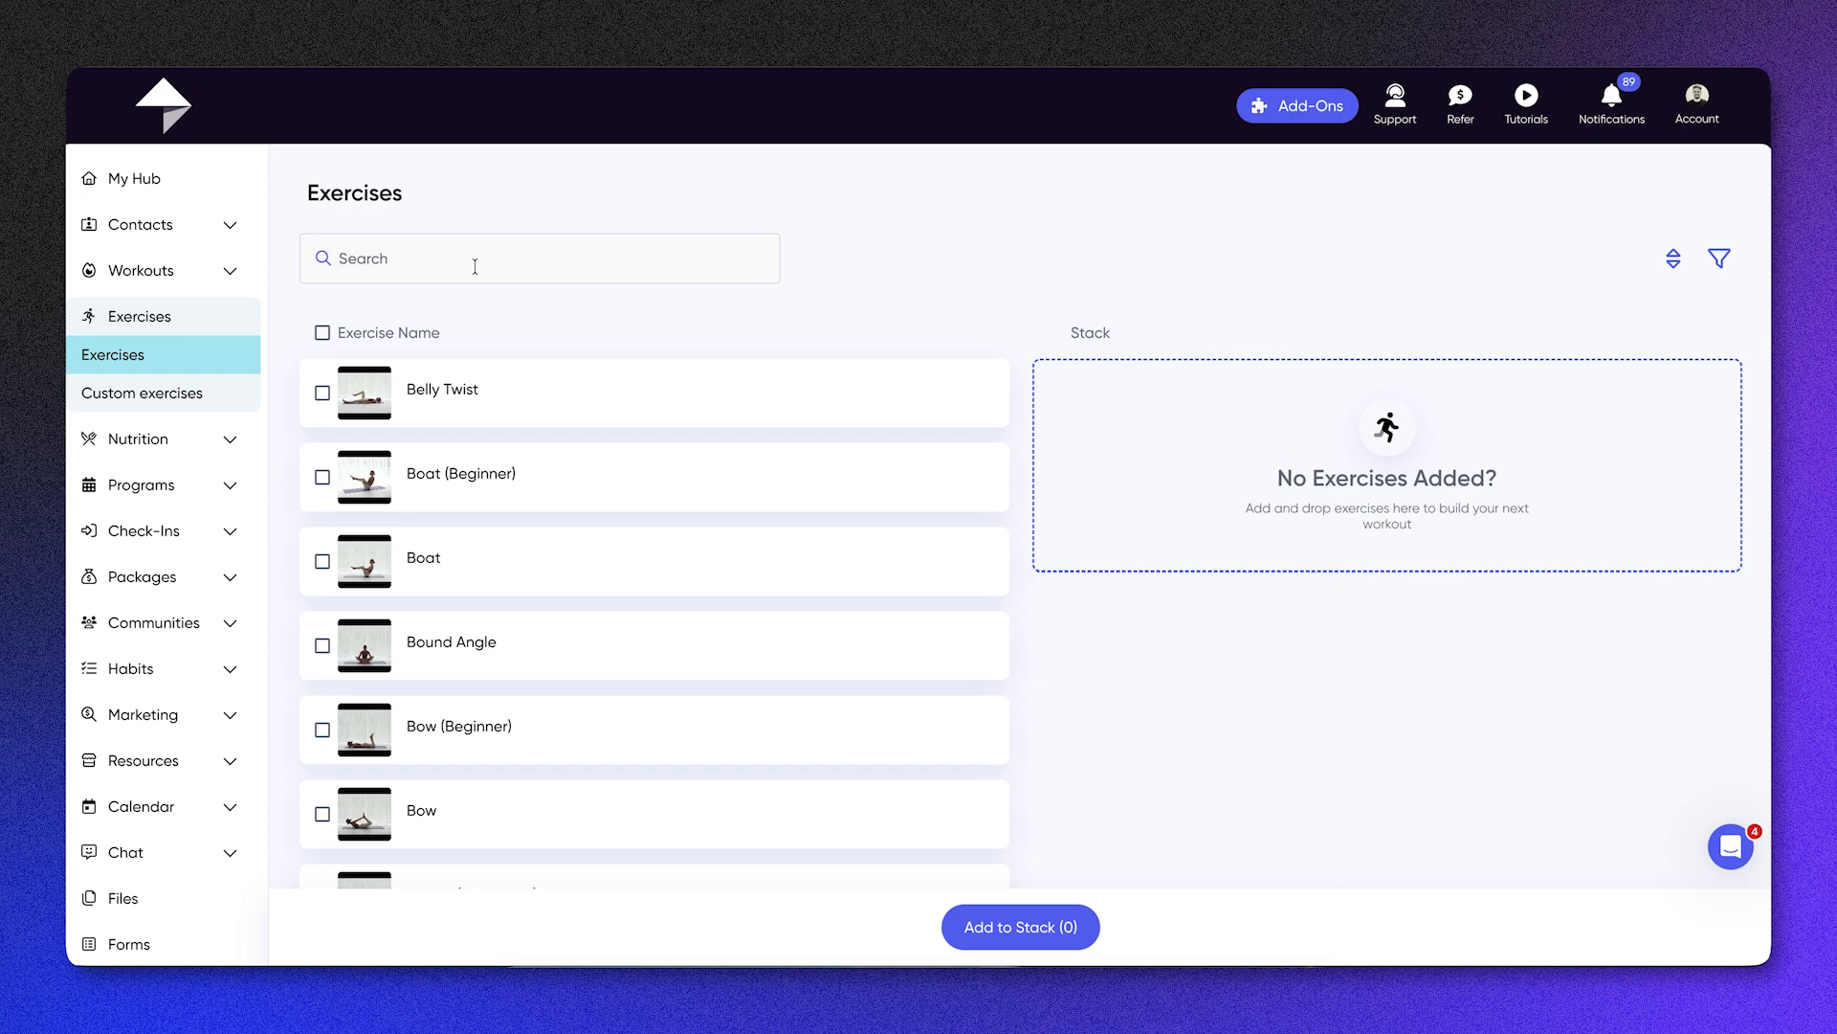
pyautogui.moveTo(501, 398); pyautogui.dragTo(1247, 386)
pyautogui.moveTo(441, 537); pyautogui.dragTo(1213, 427)
pyautogui.click(1382, 538)
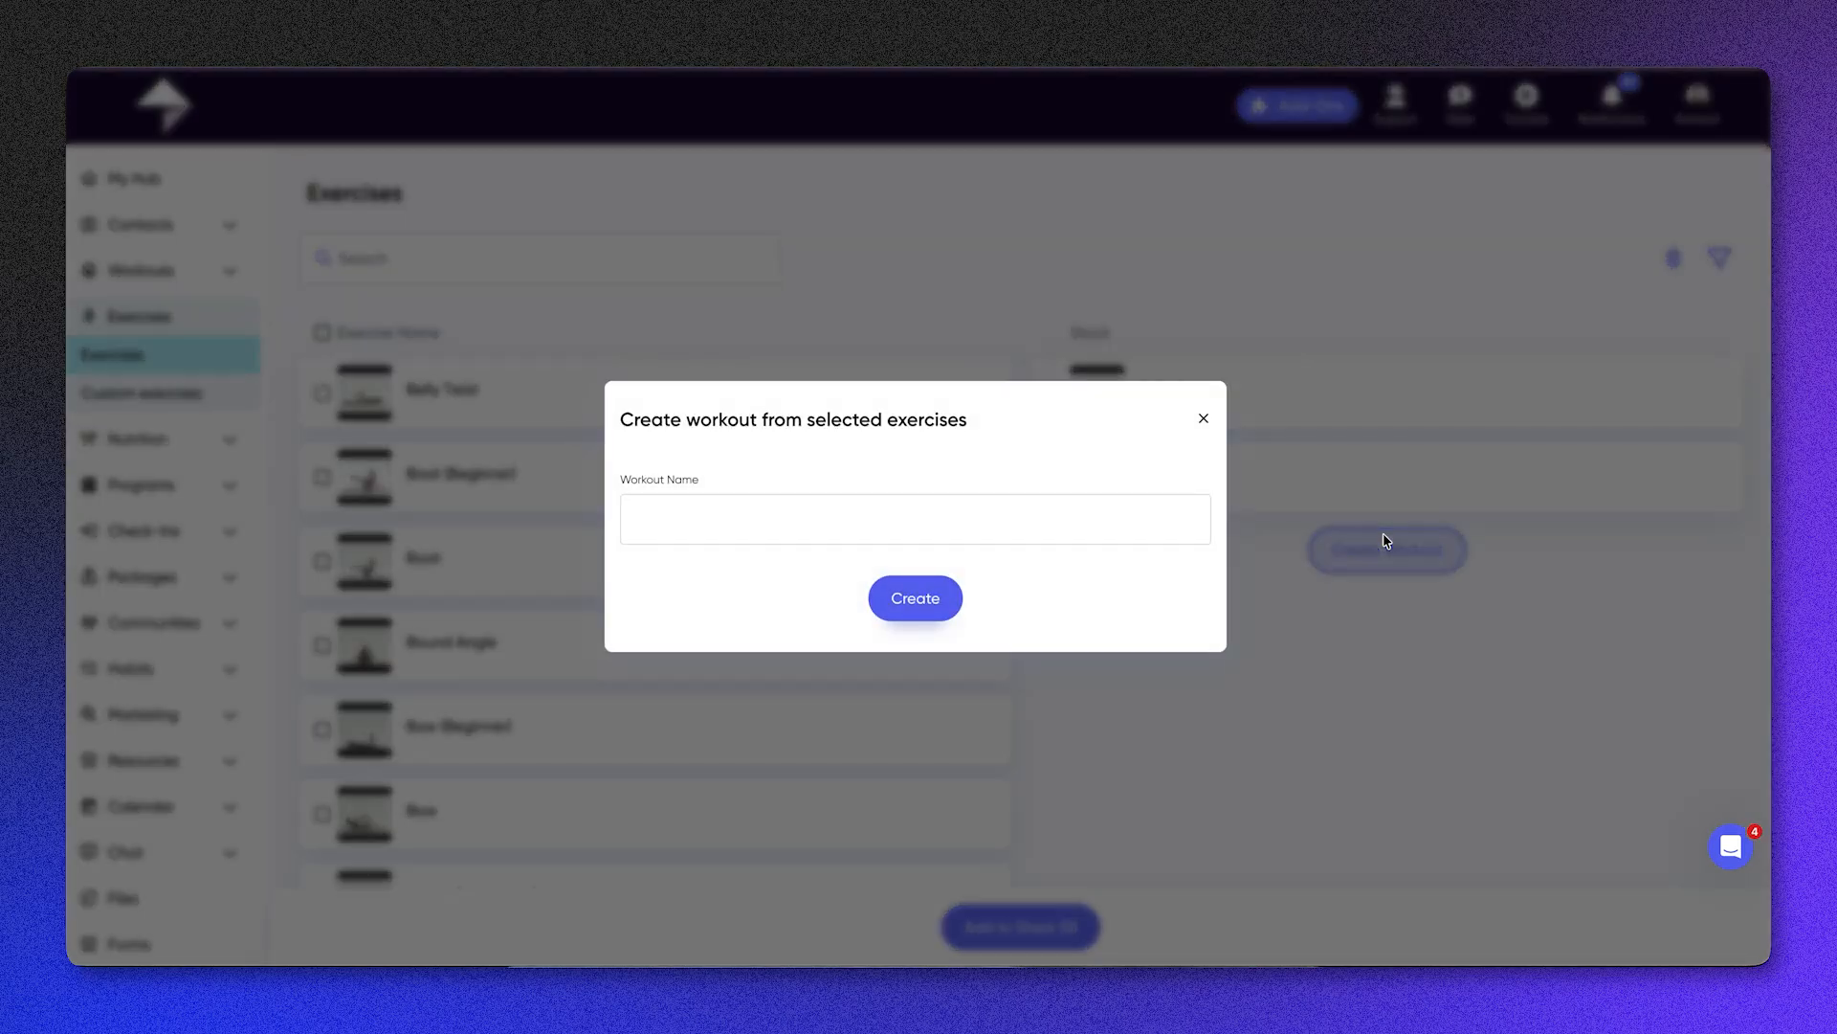
pyautogui.click(1204, 421)
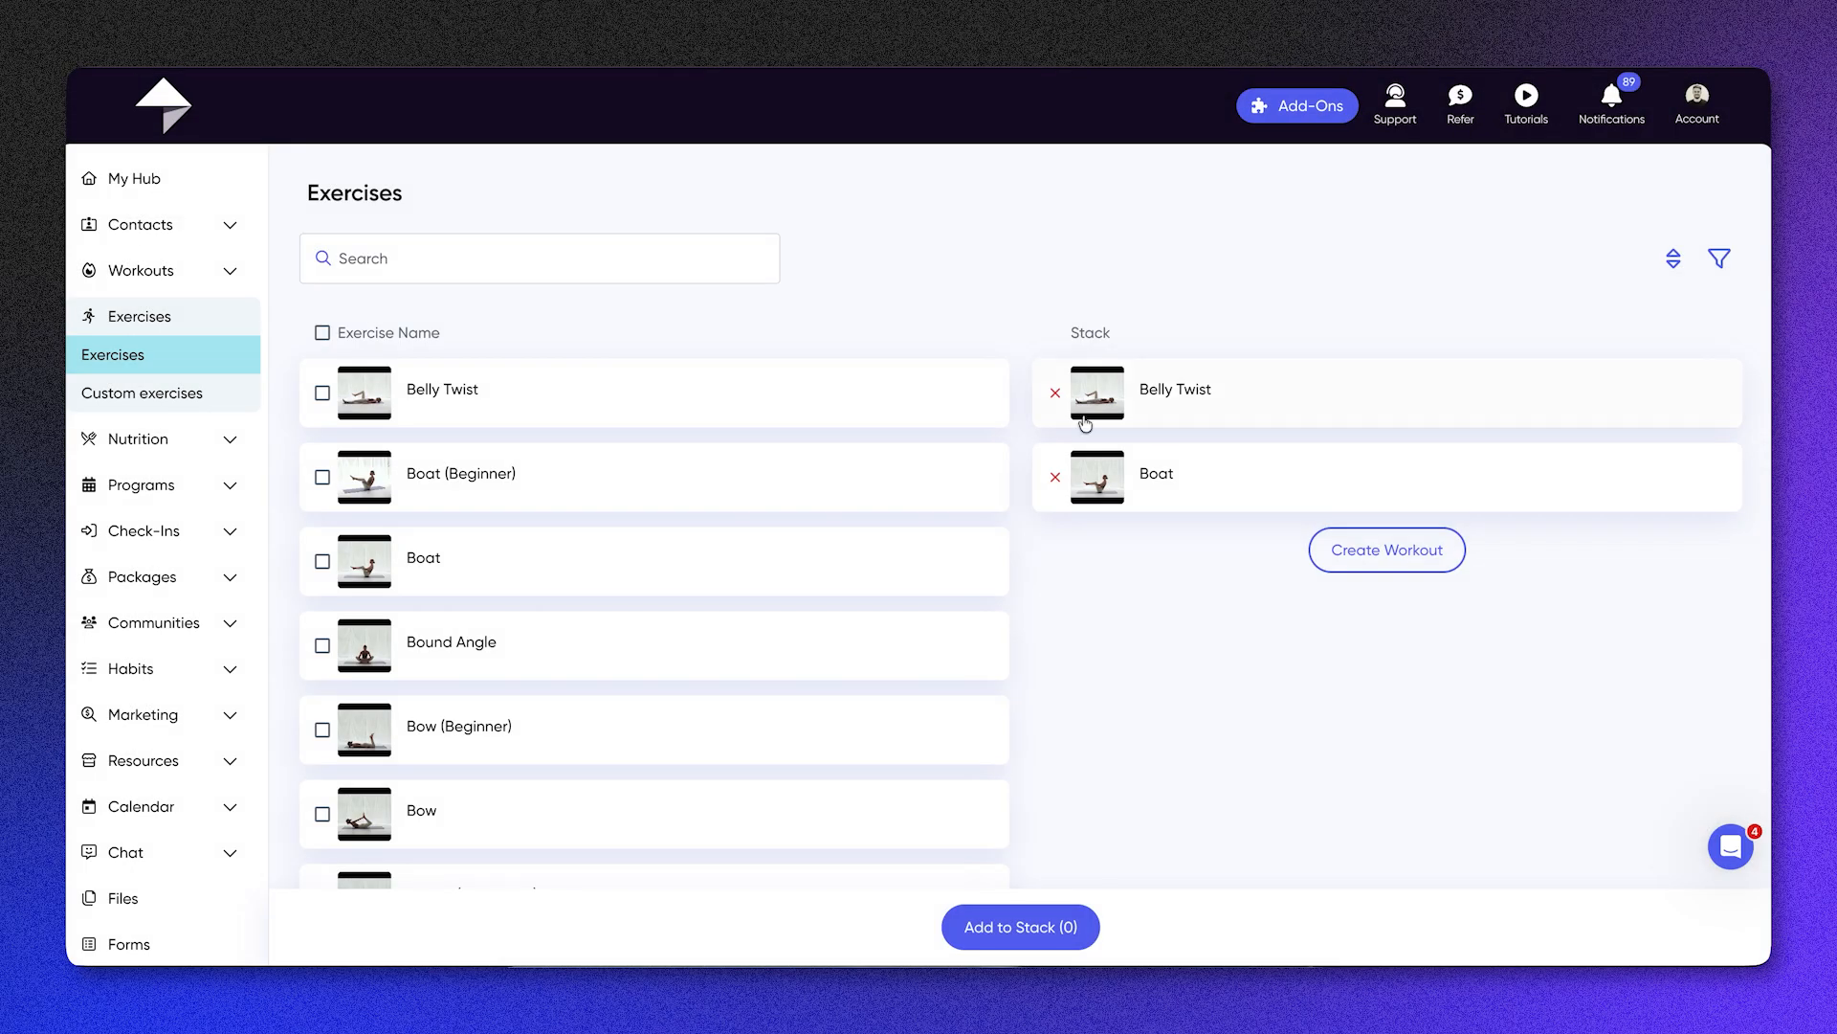
# Step: Start a new custom exercise and name it "Bicep Burl"
pyautogui.click(218, 391)
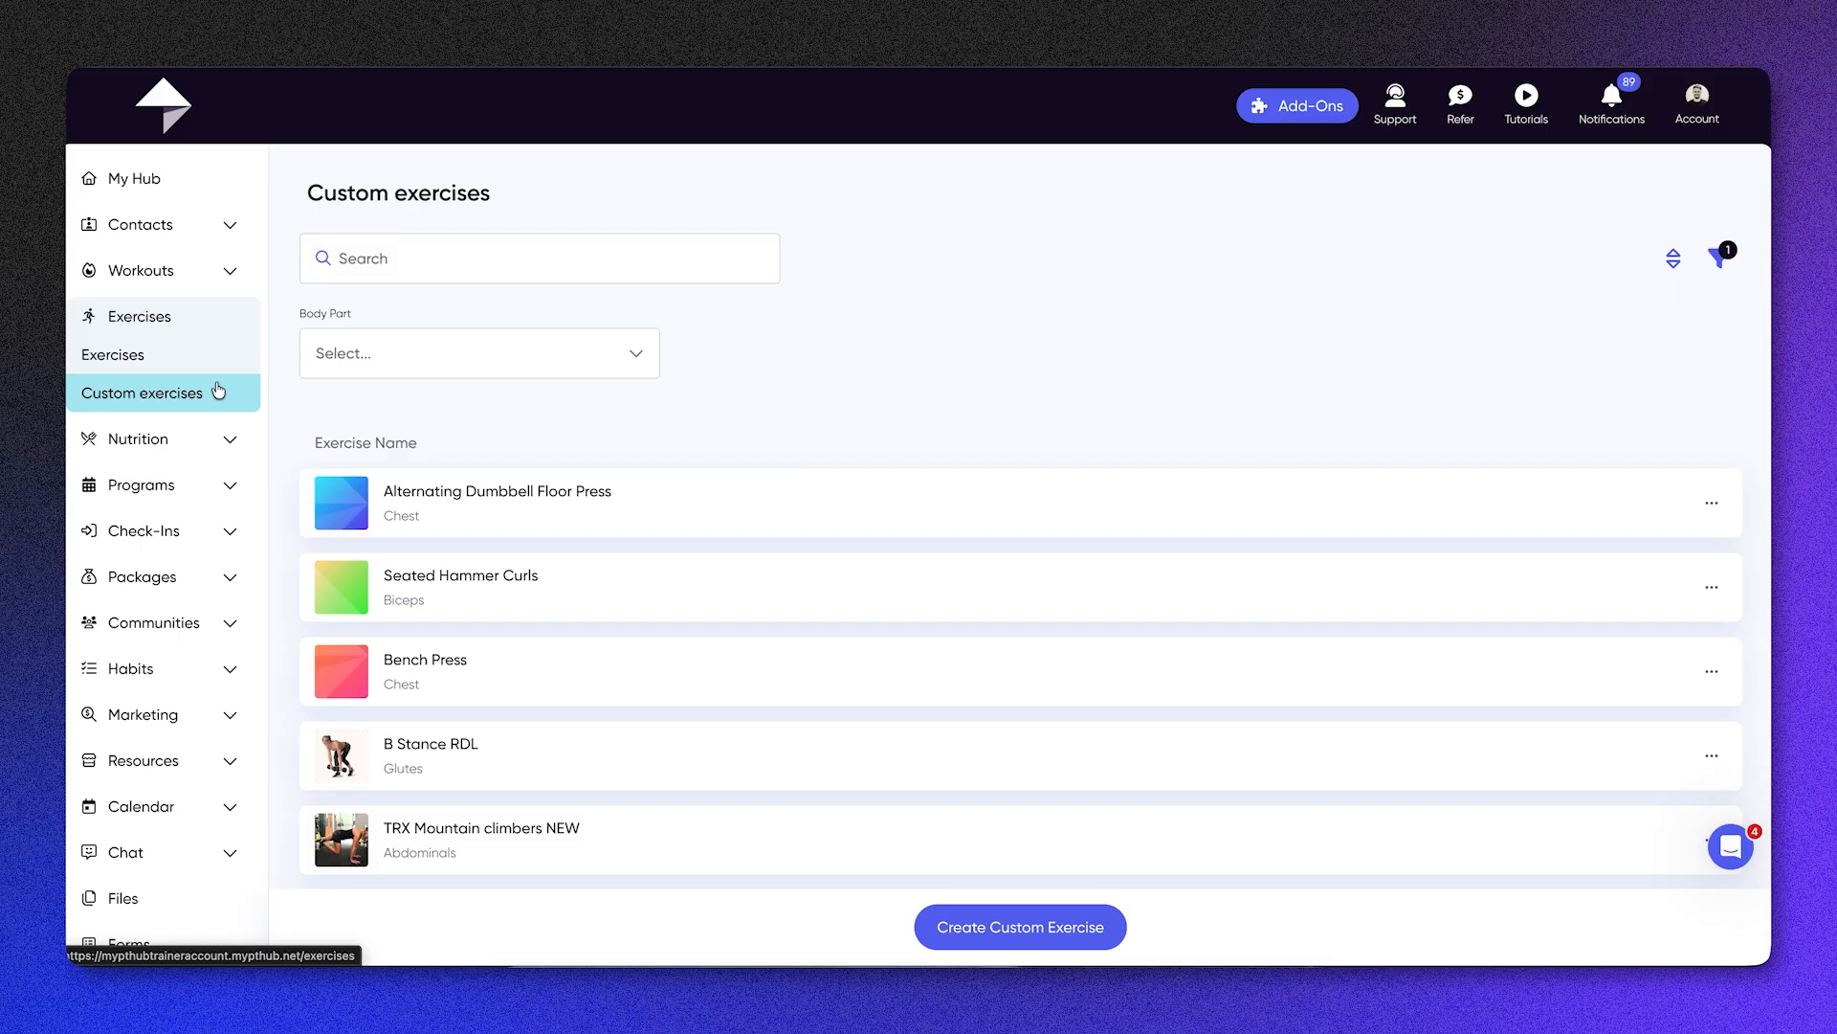
pyautogui.click(995, 931)
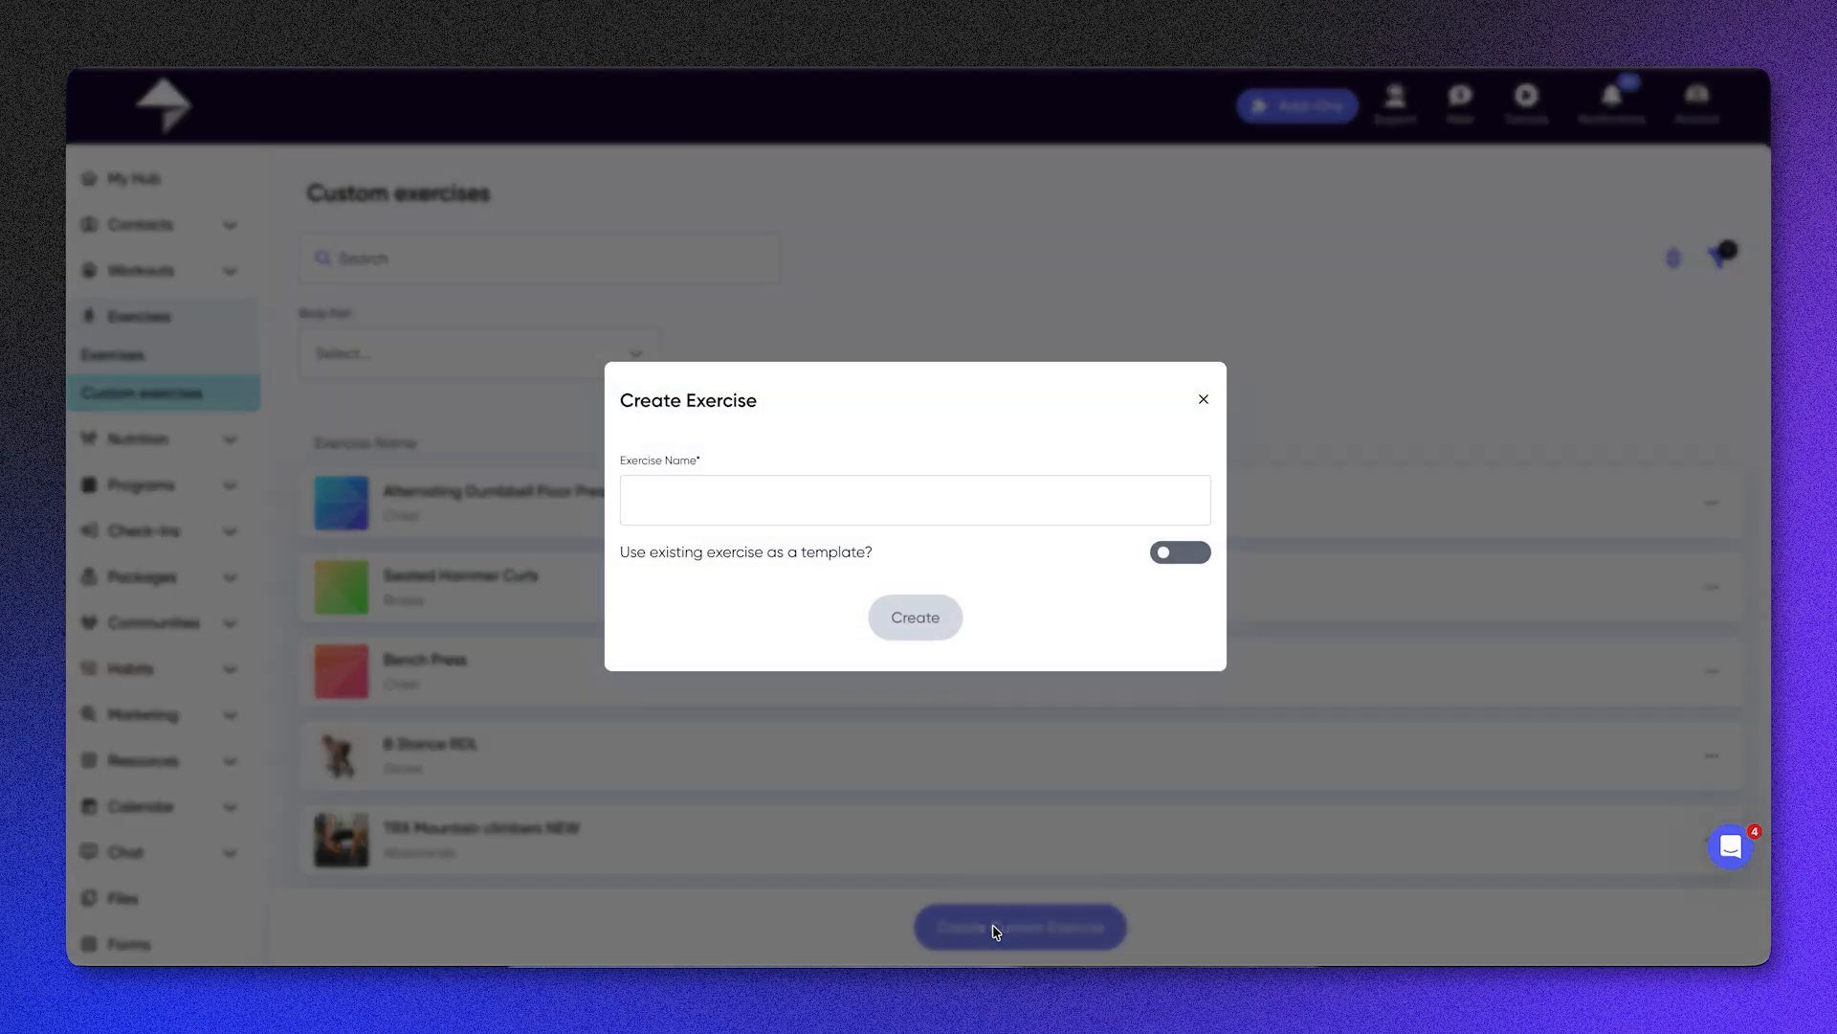
pyautogui.click(772, 494)
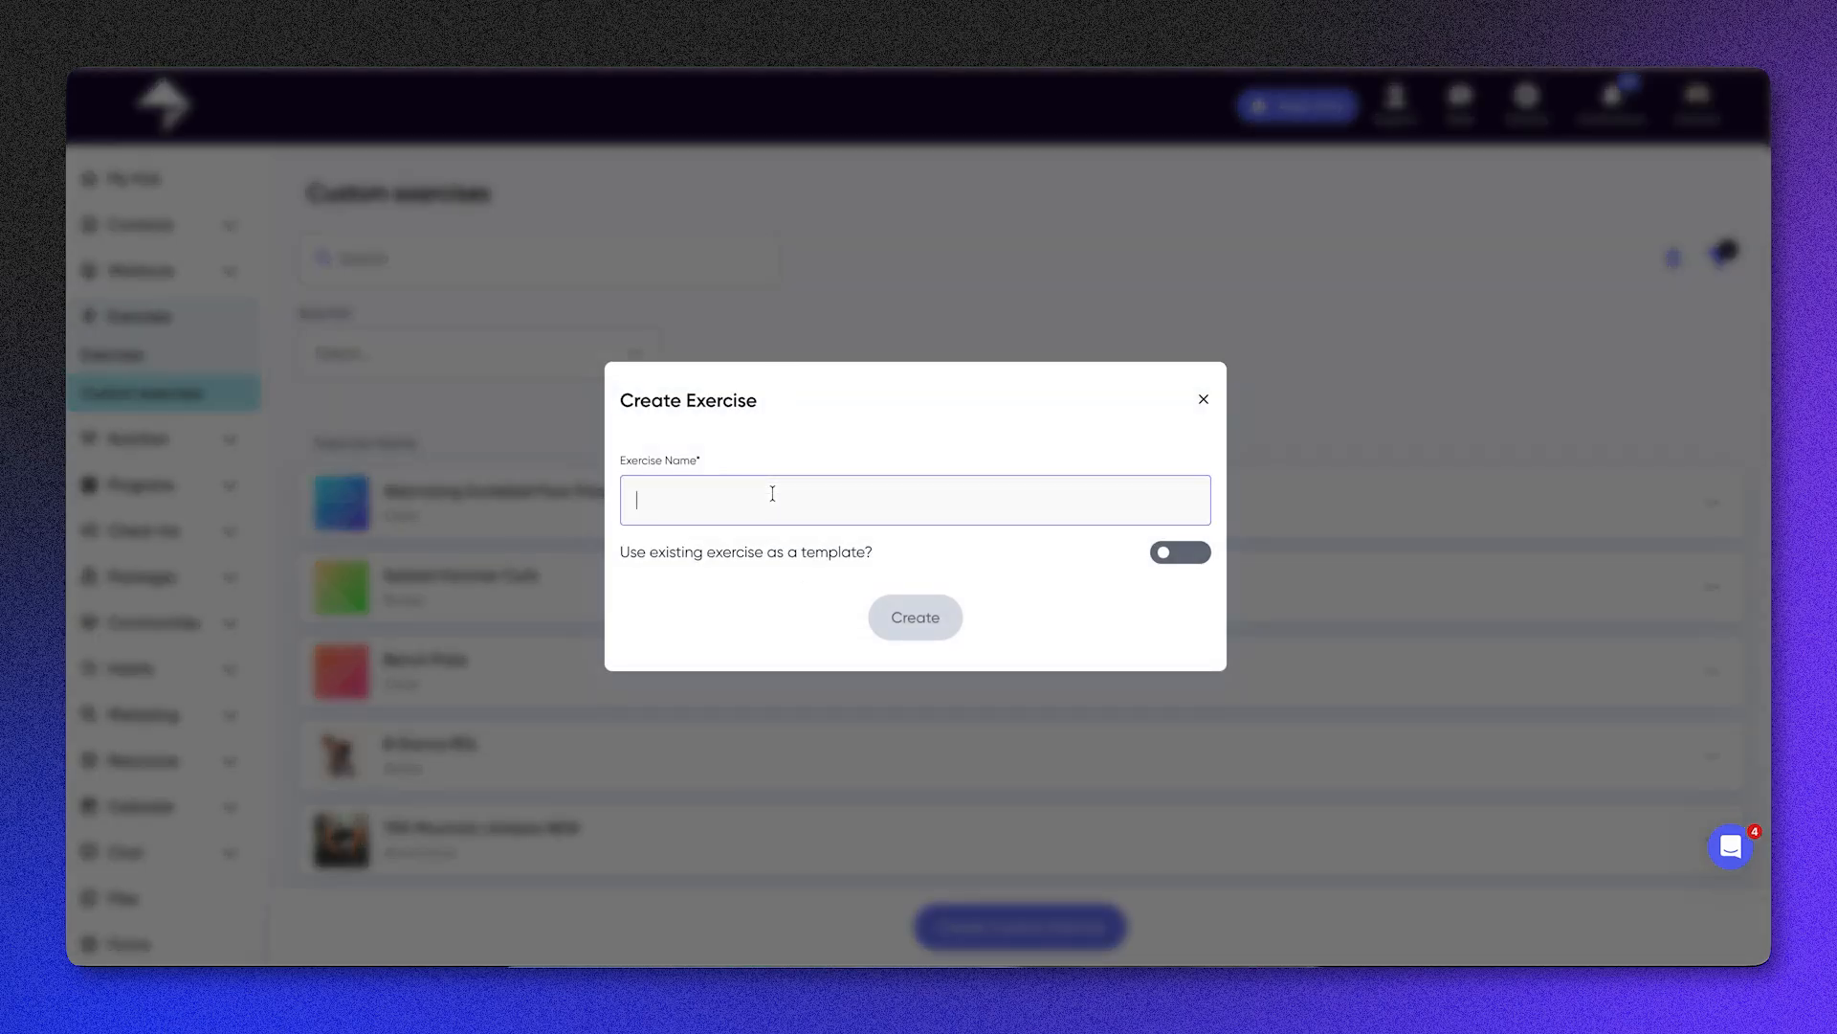
pyautogui.write('Bicep Burl')
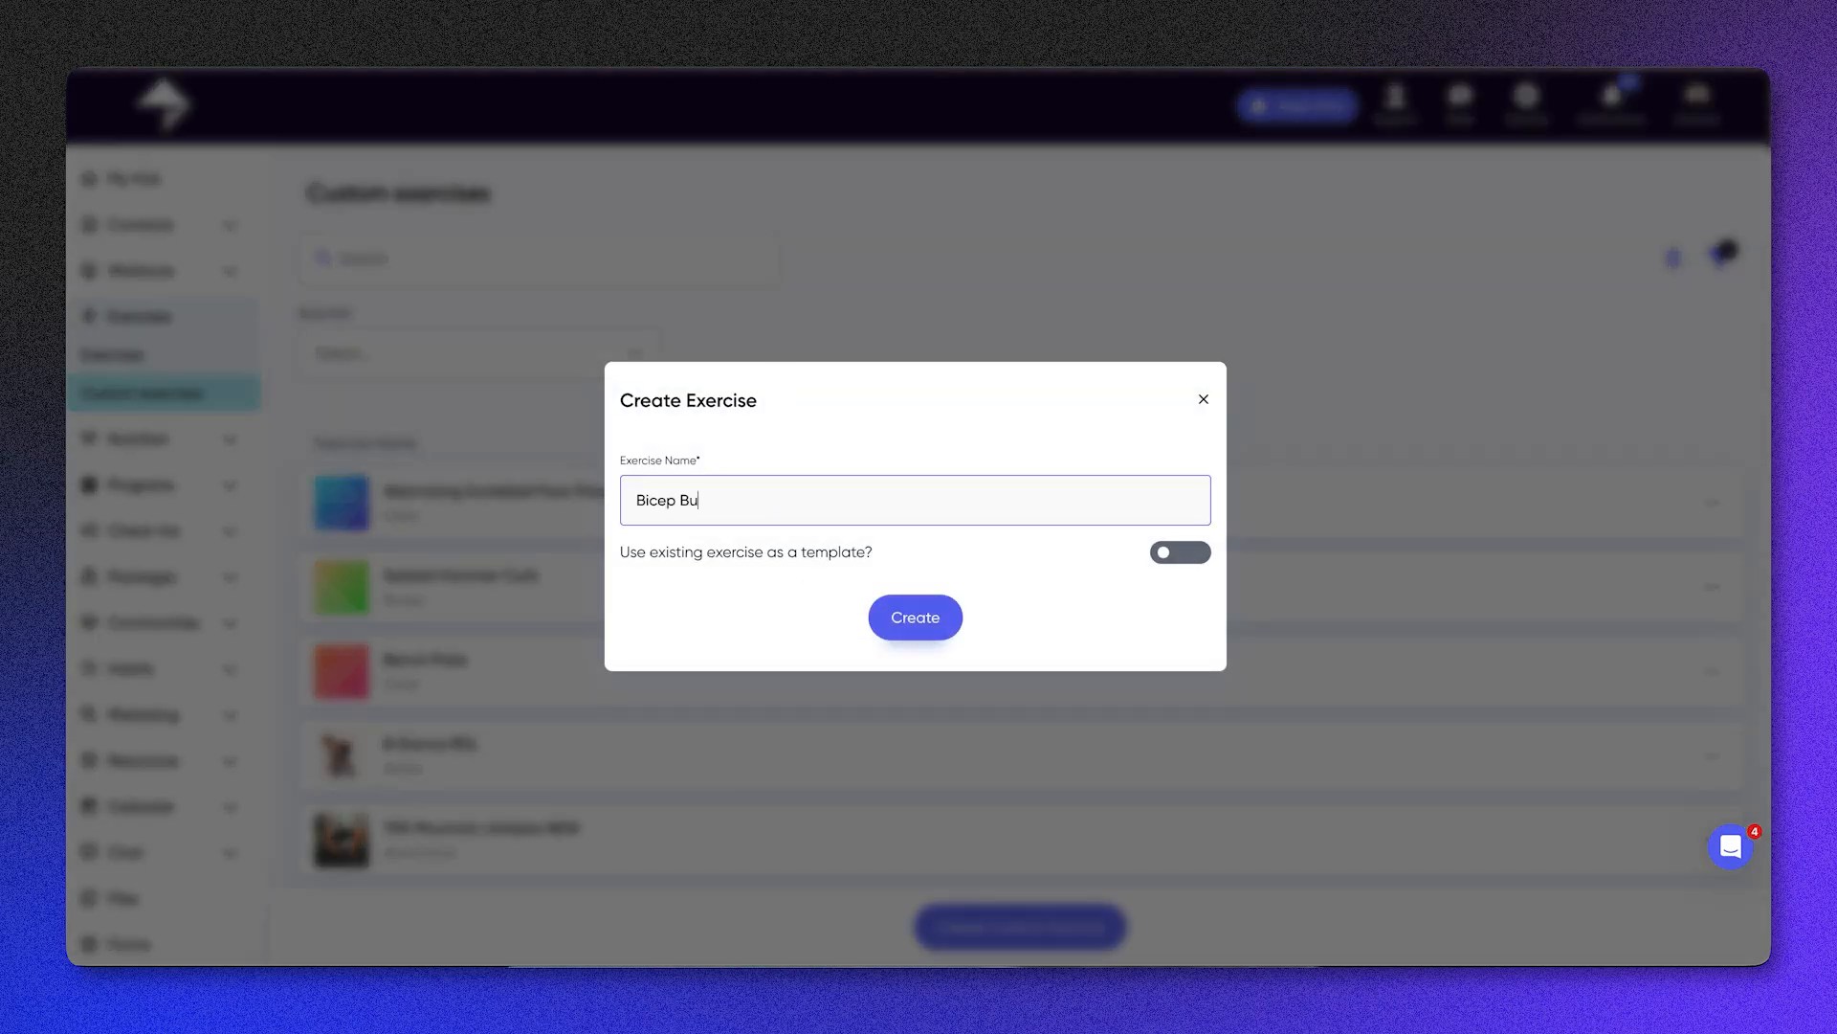
# Step: Search for "bicep cur" among existing exercises and create the custom exercise using Rotating Alternate Incline Bicep Curls as its template
pyautogui.click(1164, 561)
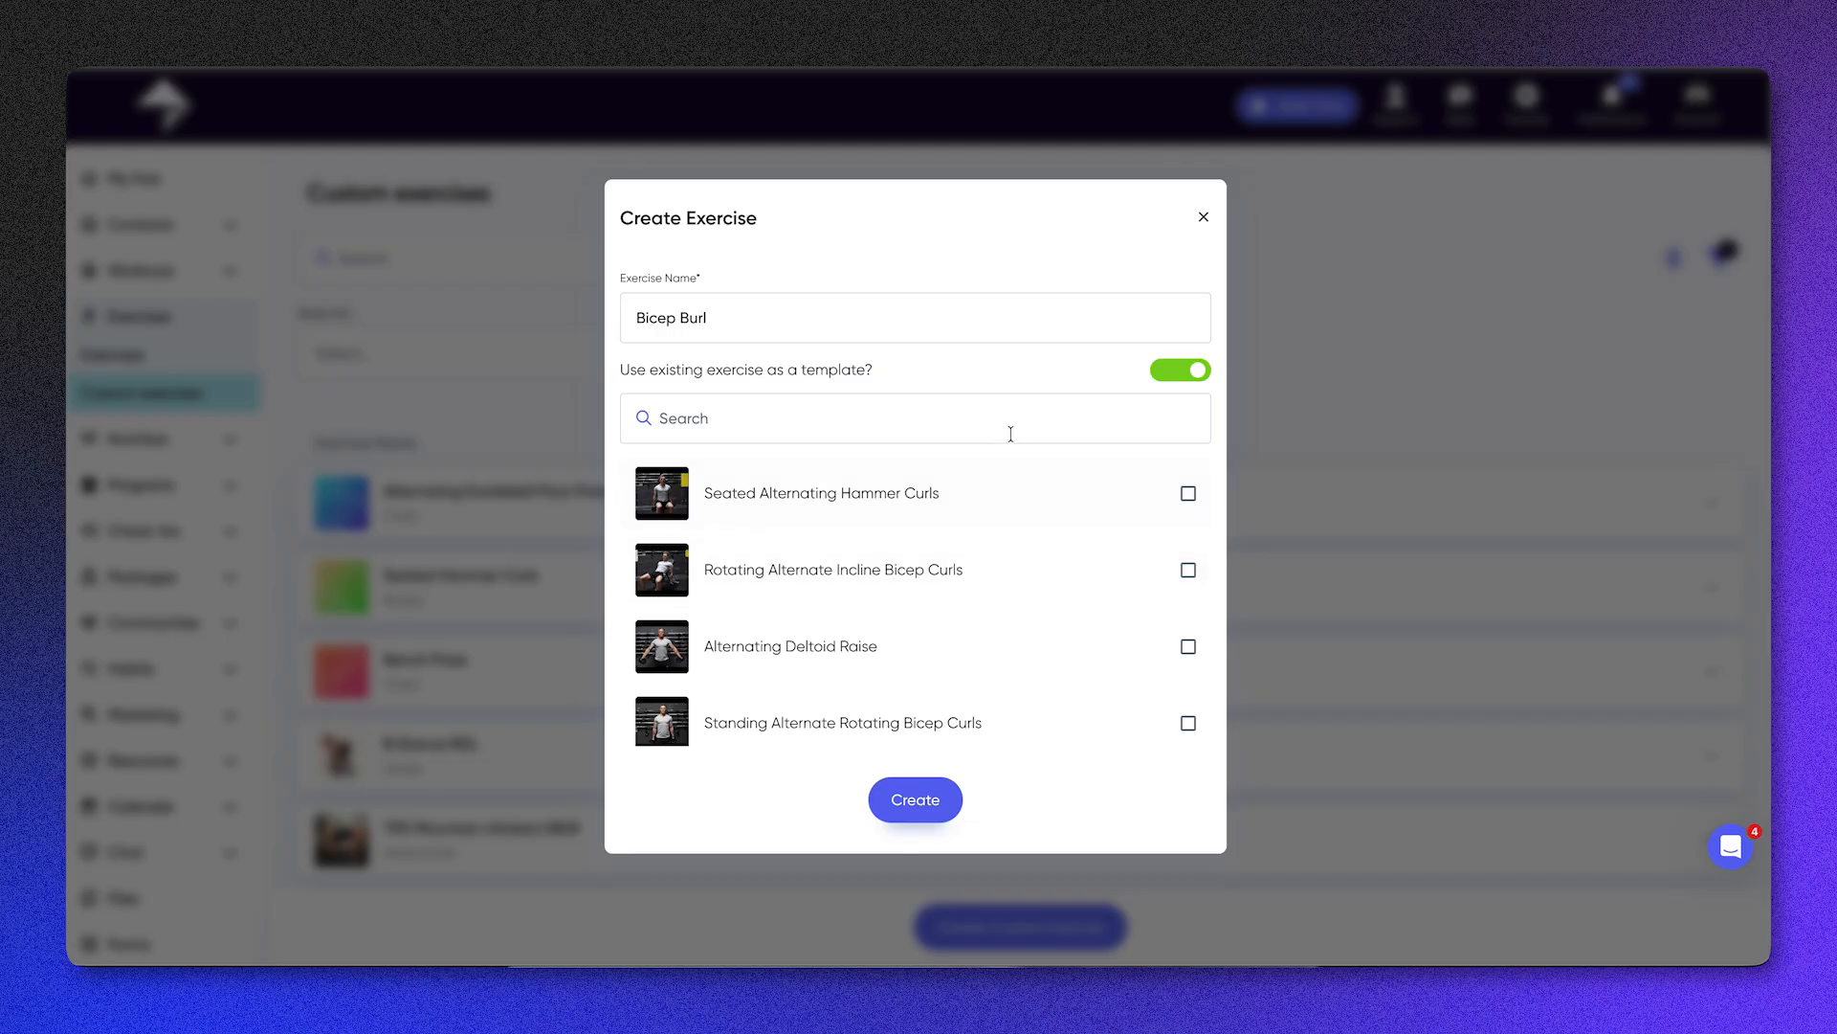
pyautogui.write('bicep')
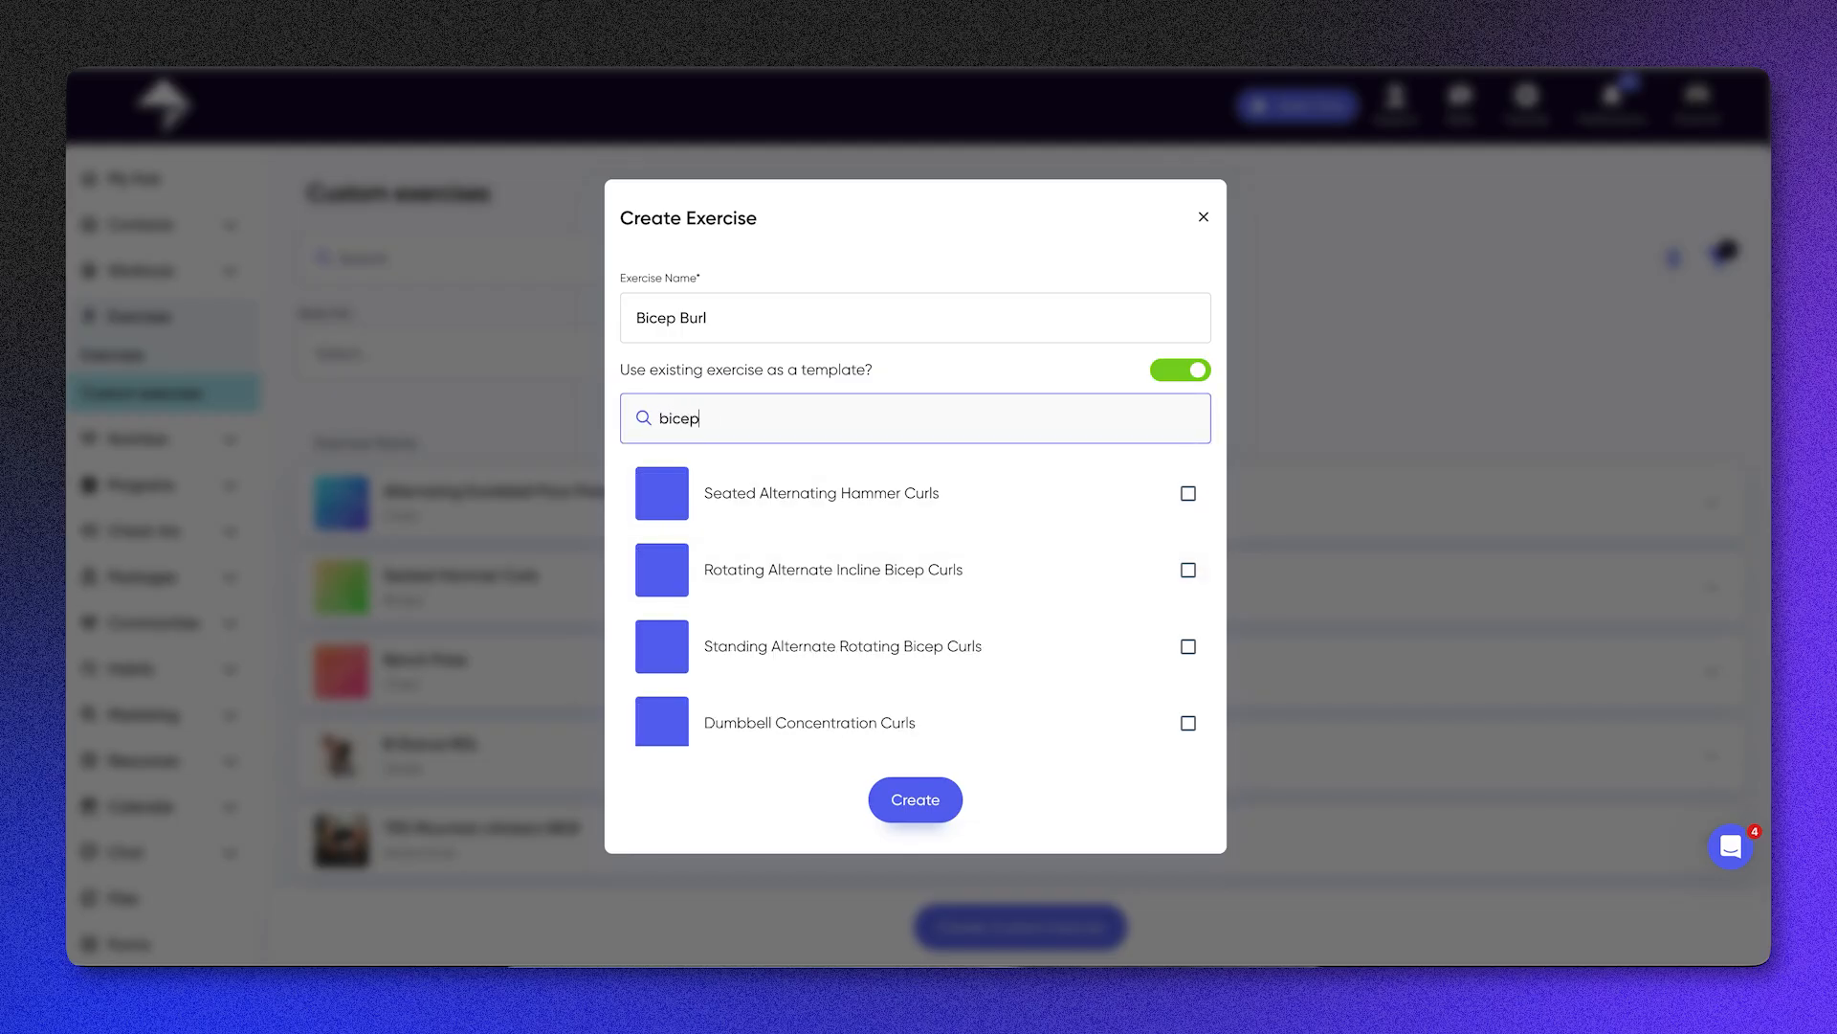
pyautogui.write(' cur')
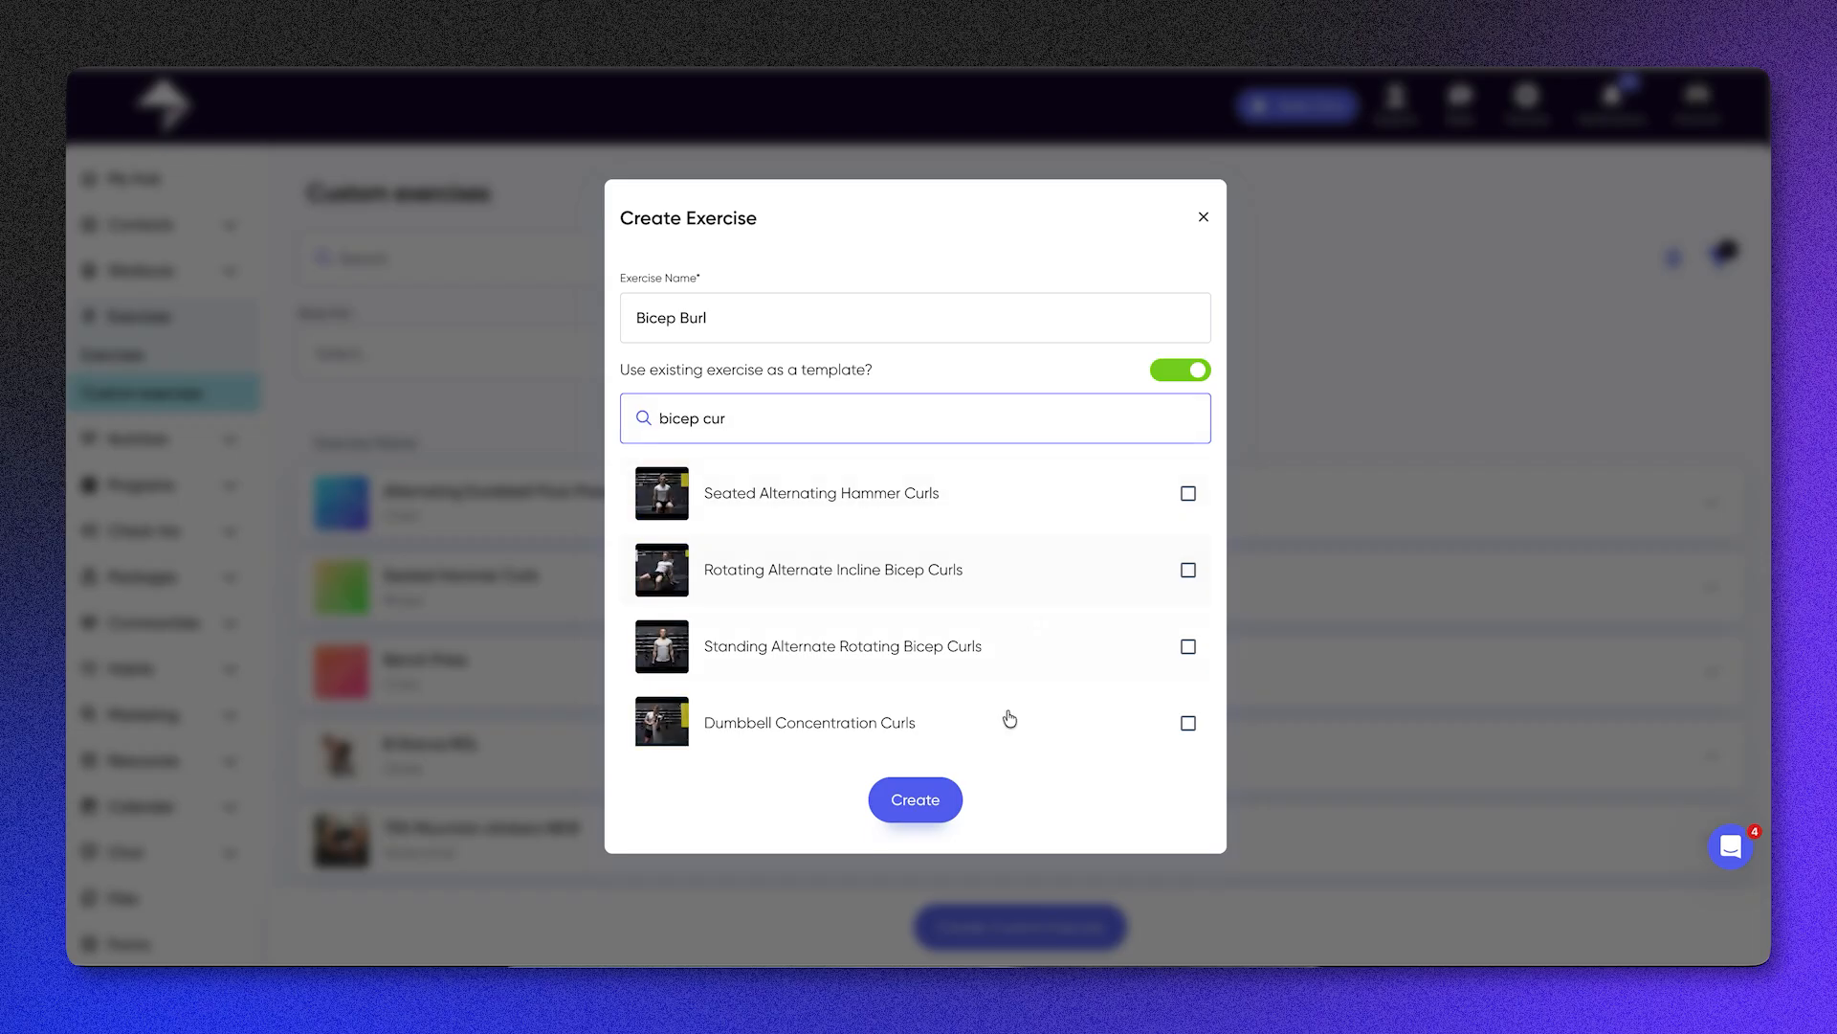
pyautogui.click(936, 572)
pyautogui.click(917, 800)
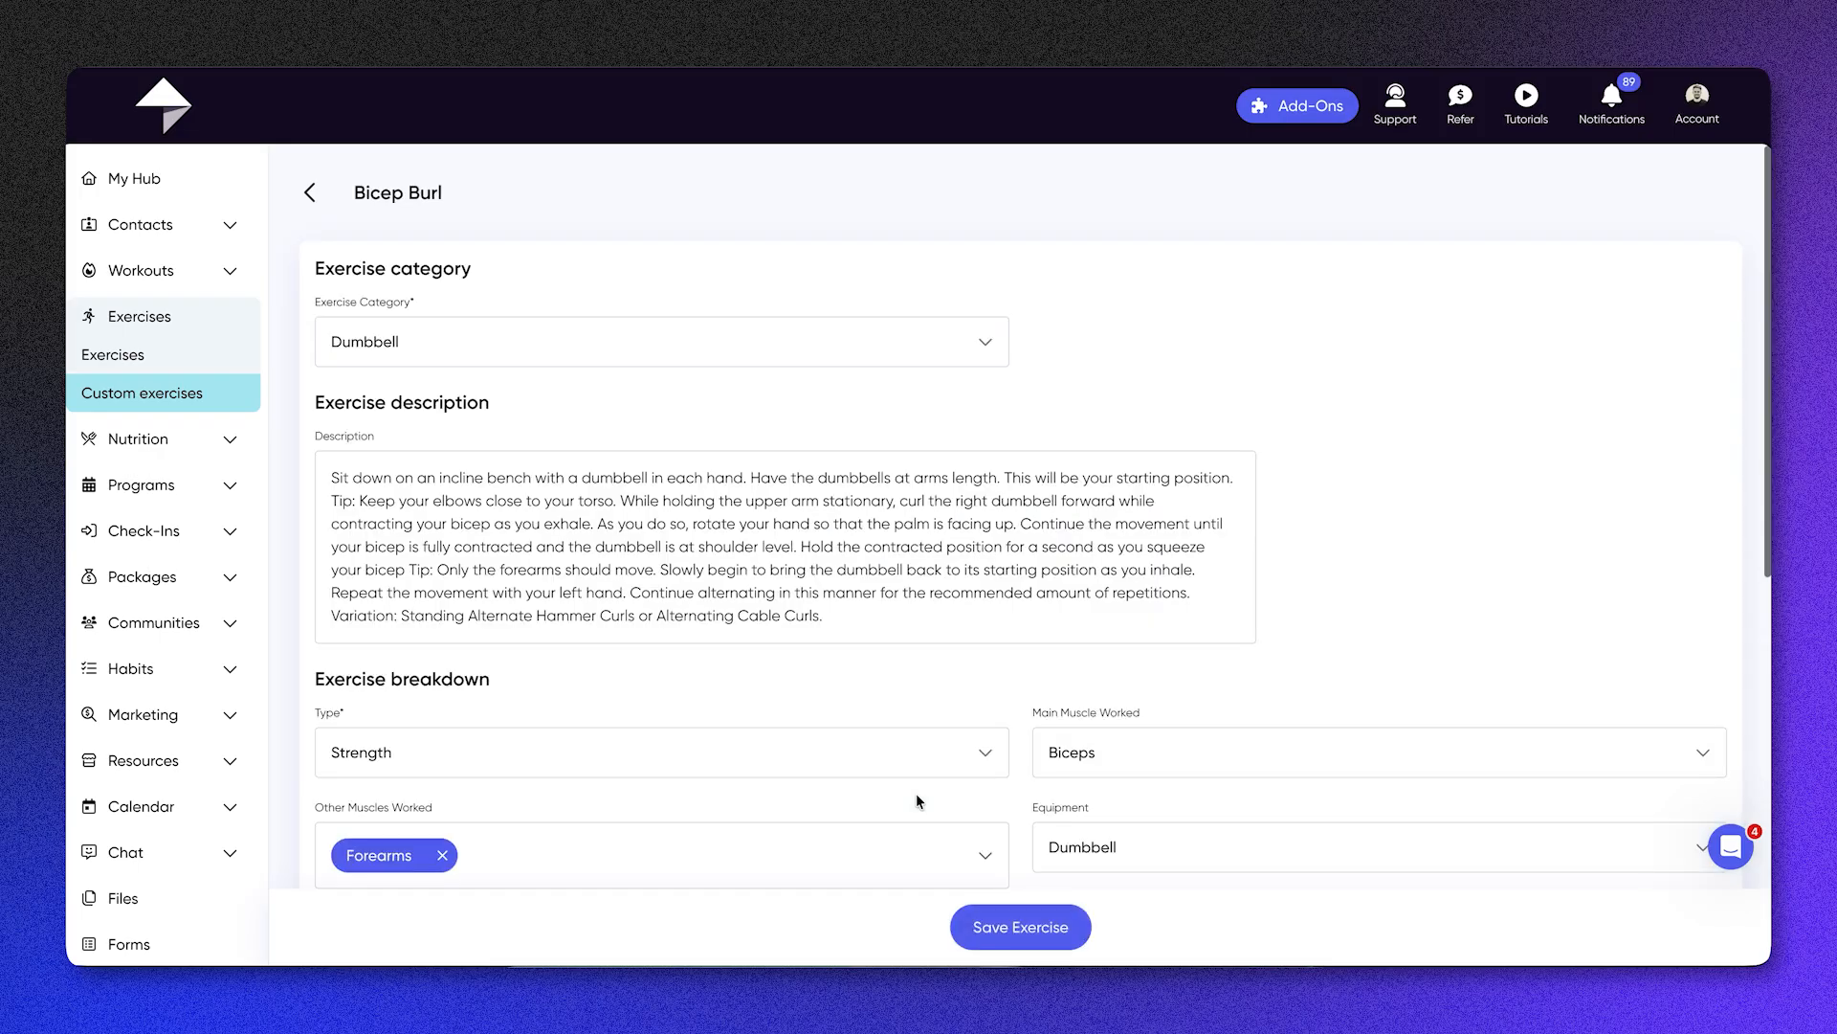
# Step: Review the prefilled description and breakdown of the Bicep Burl exercise, and remove its YouTube video
pyautogui.scroll(-2, 916, 794)
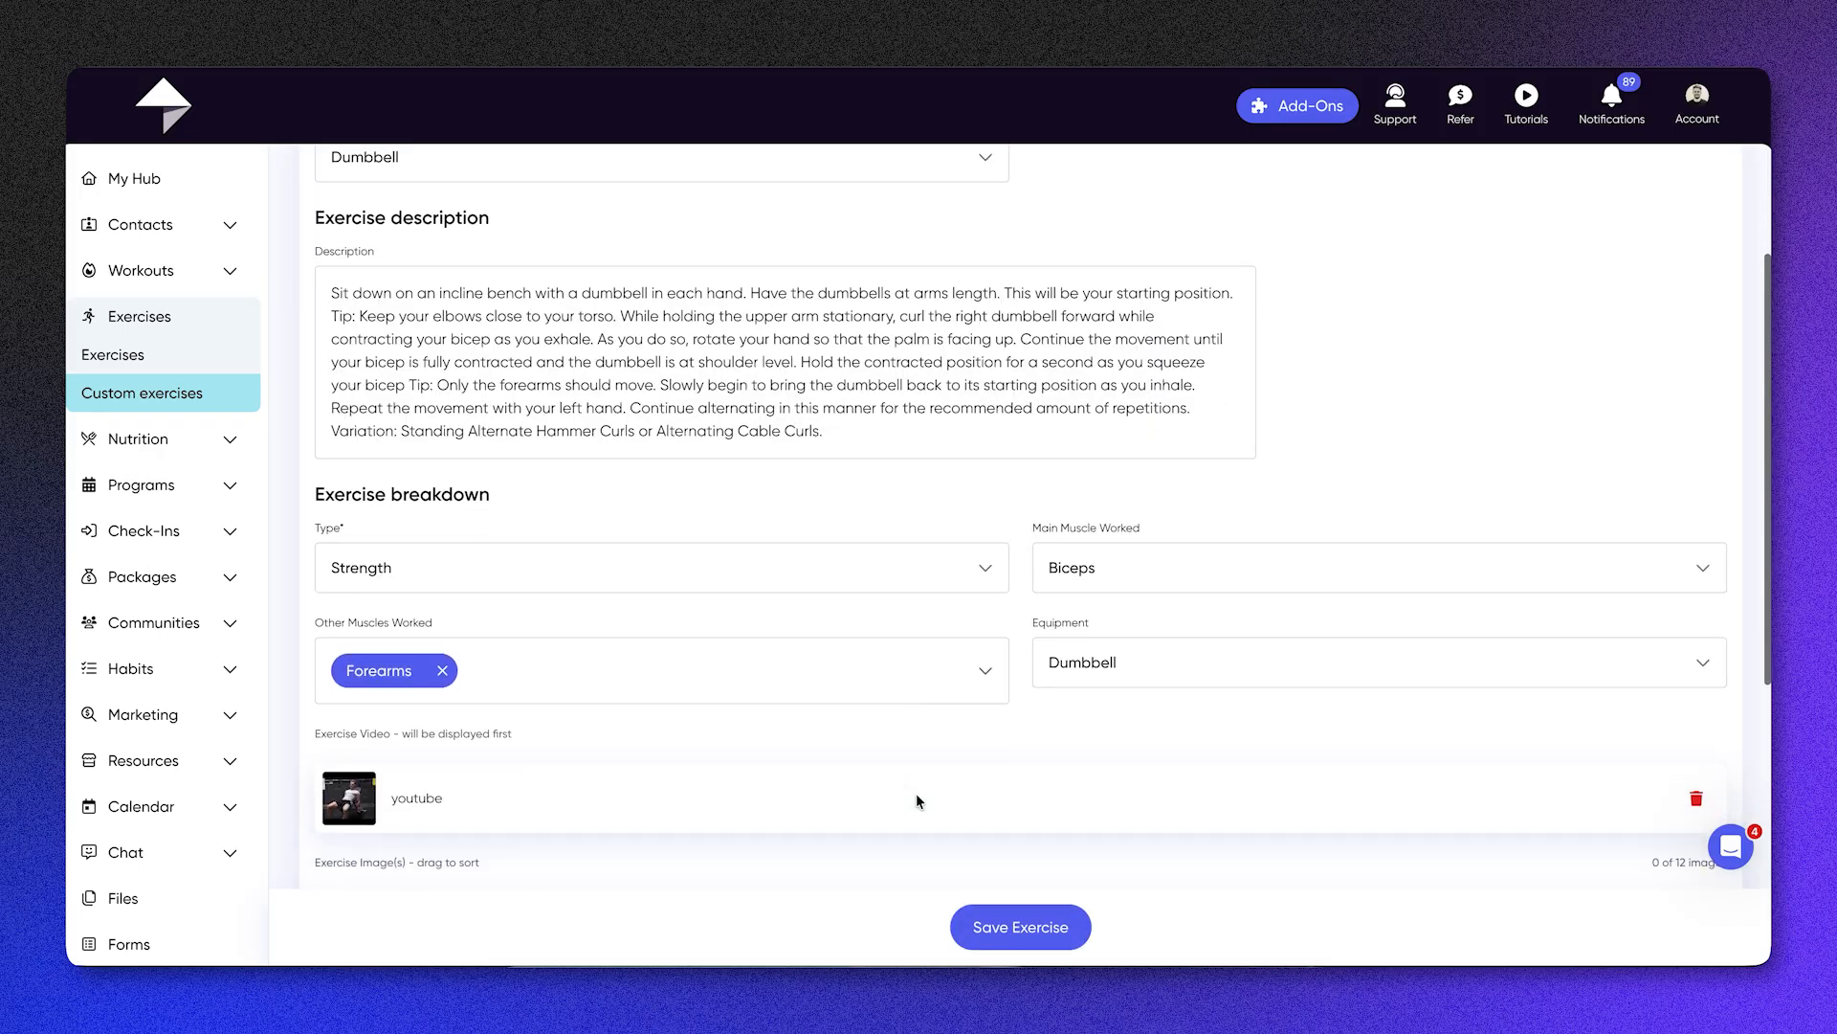
pyautogui.scroll(-1, 916, 800)
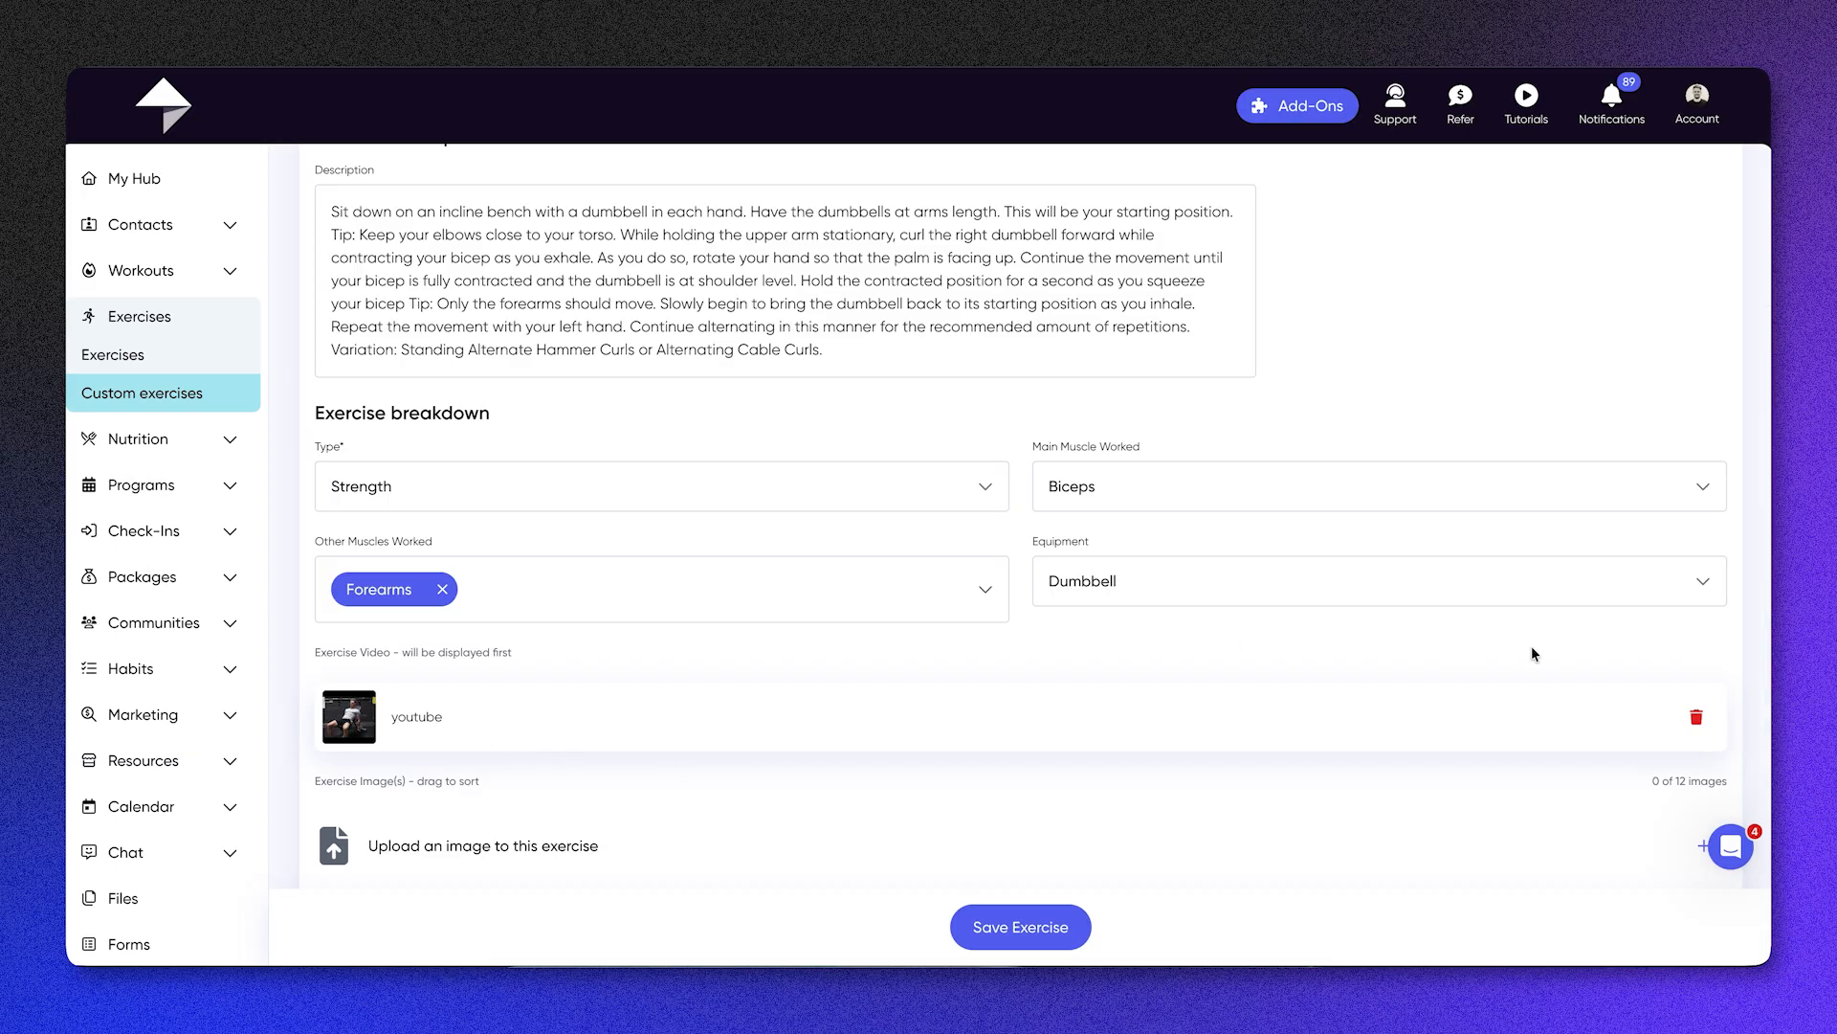
pyautogui.scroll(1, 1134, 582)
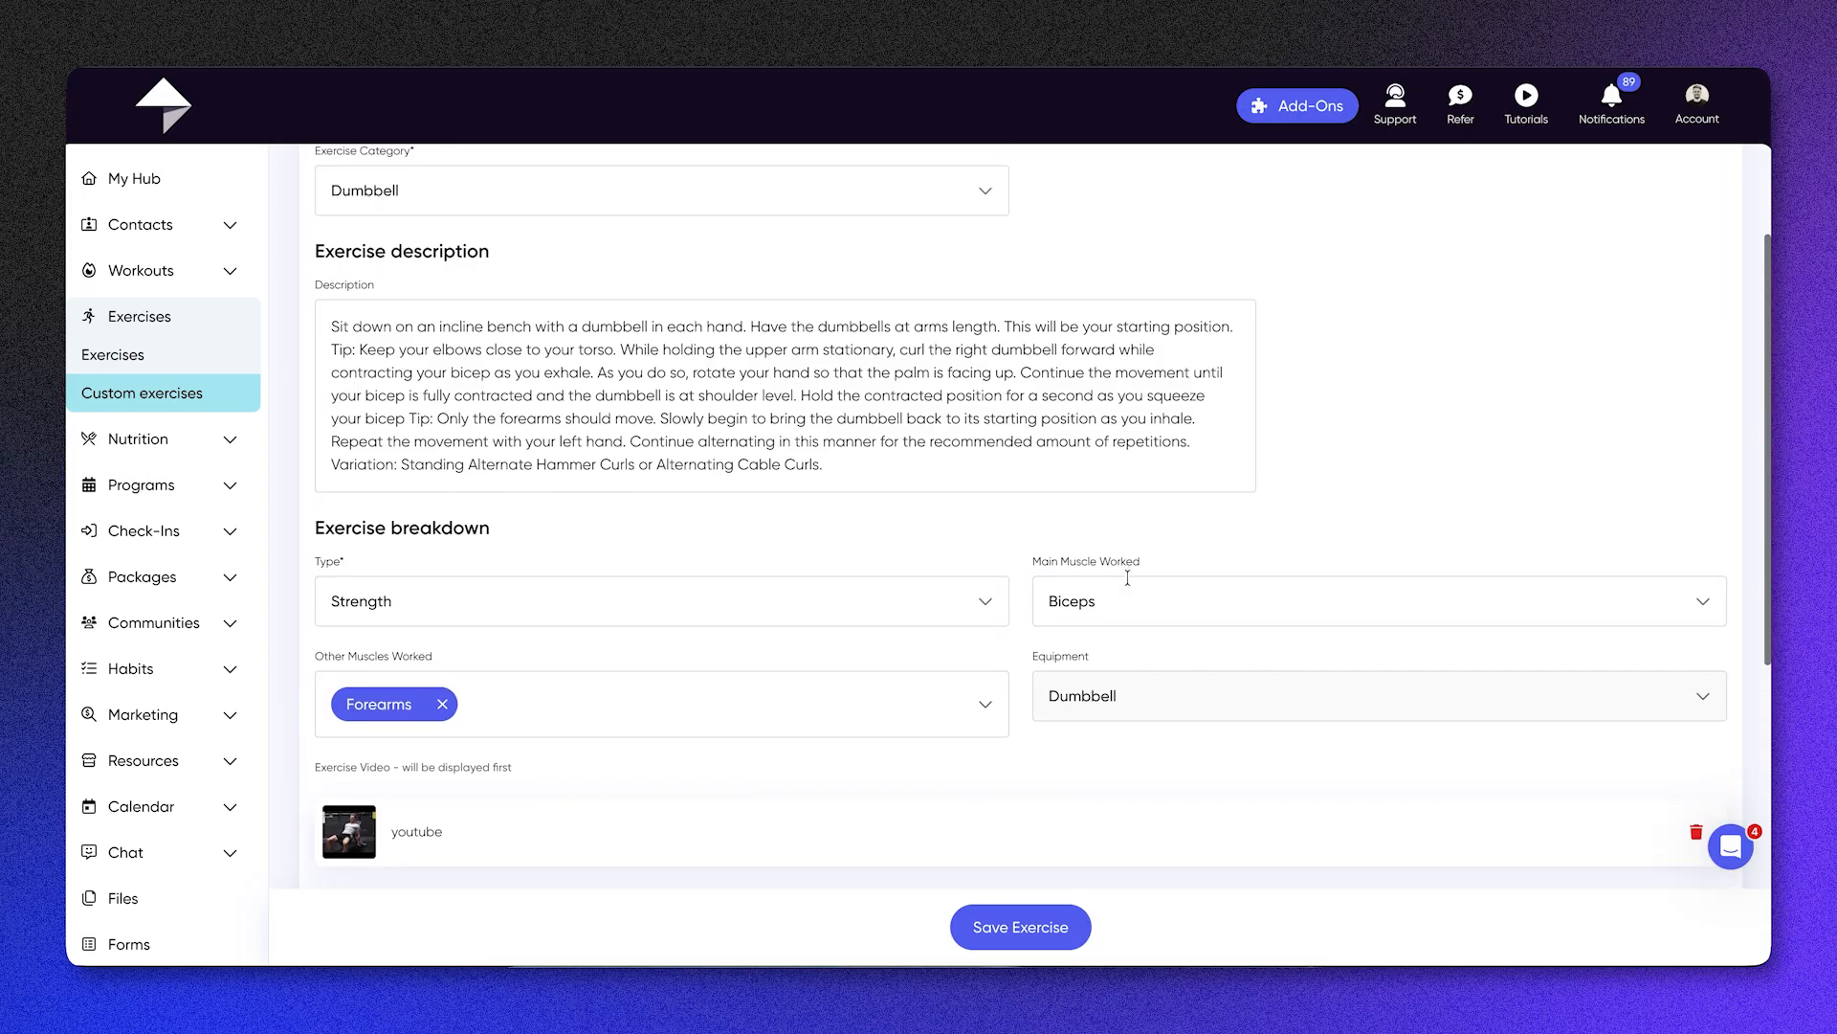
pyautogui.scroll(-2, 1127, 577)
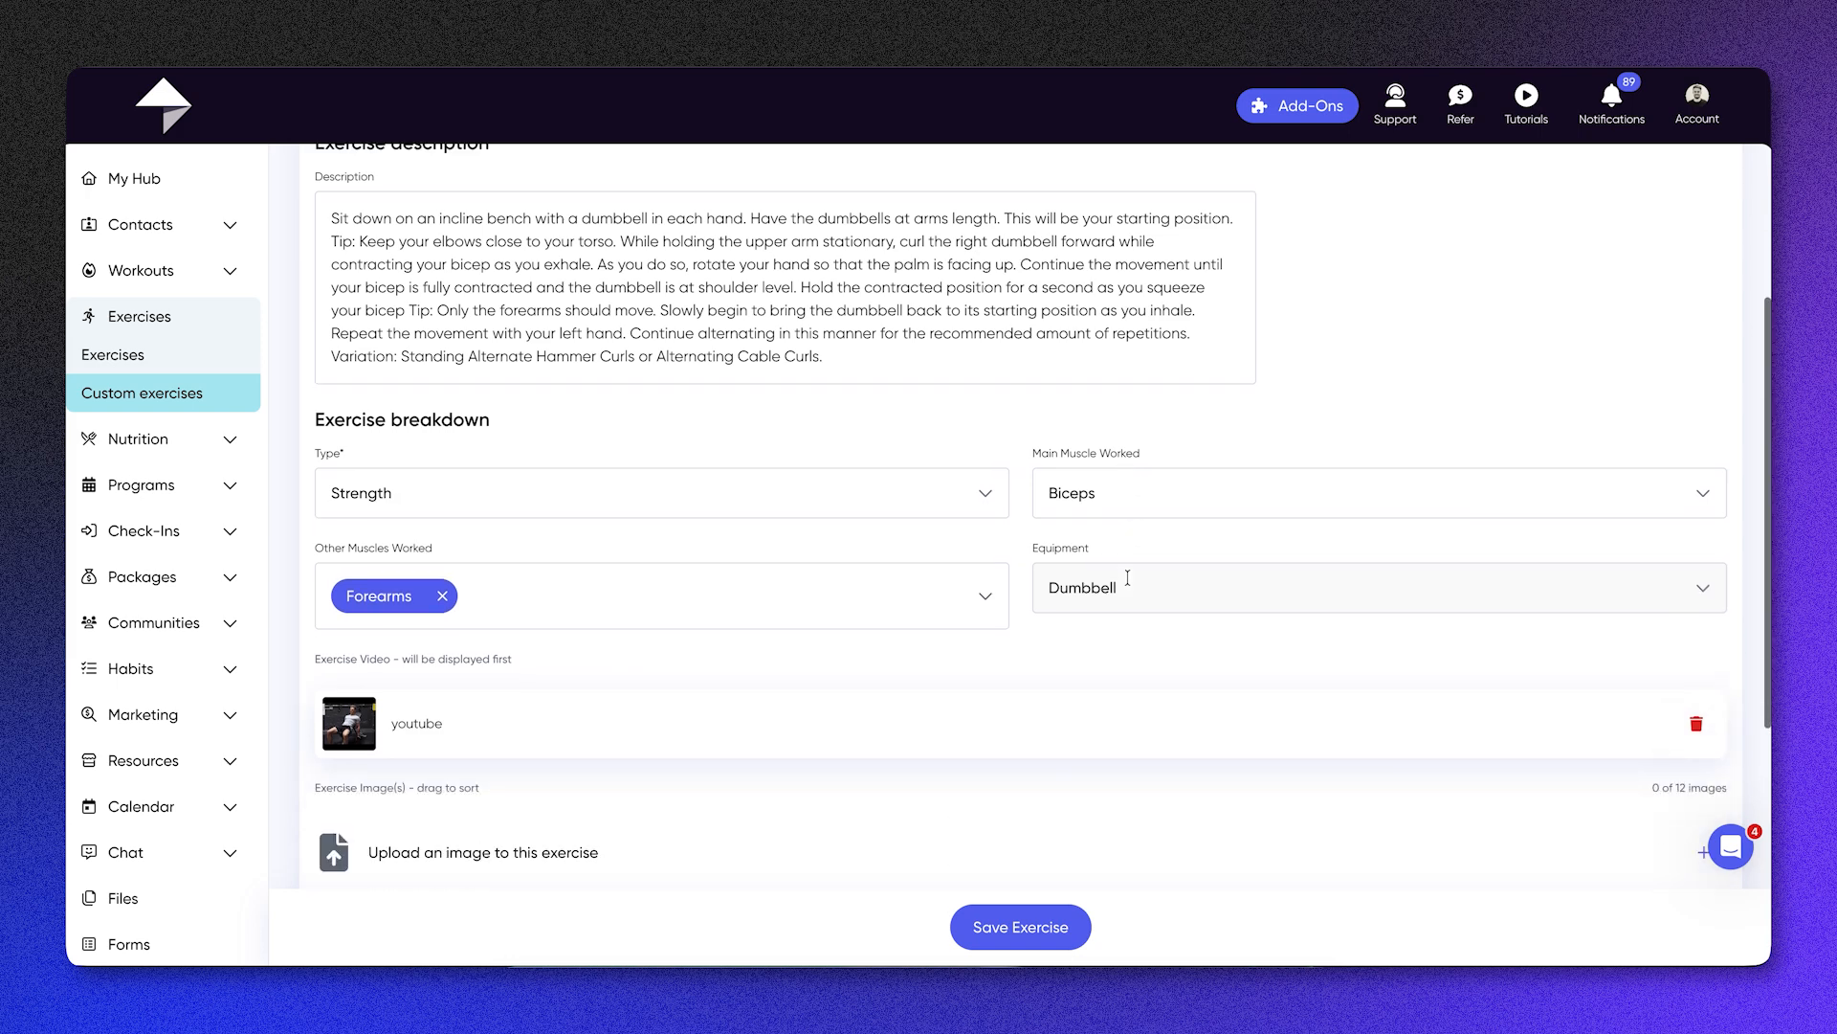
pyautogui.scroll(1, 1127, 582)
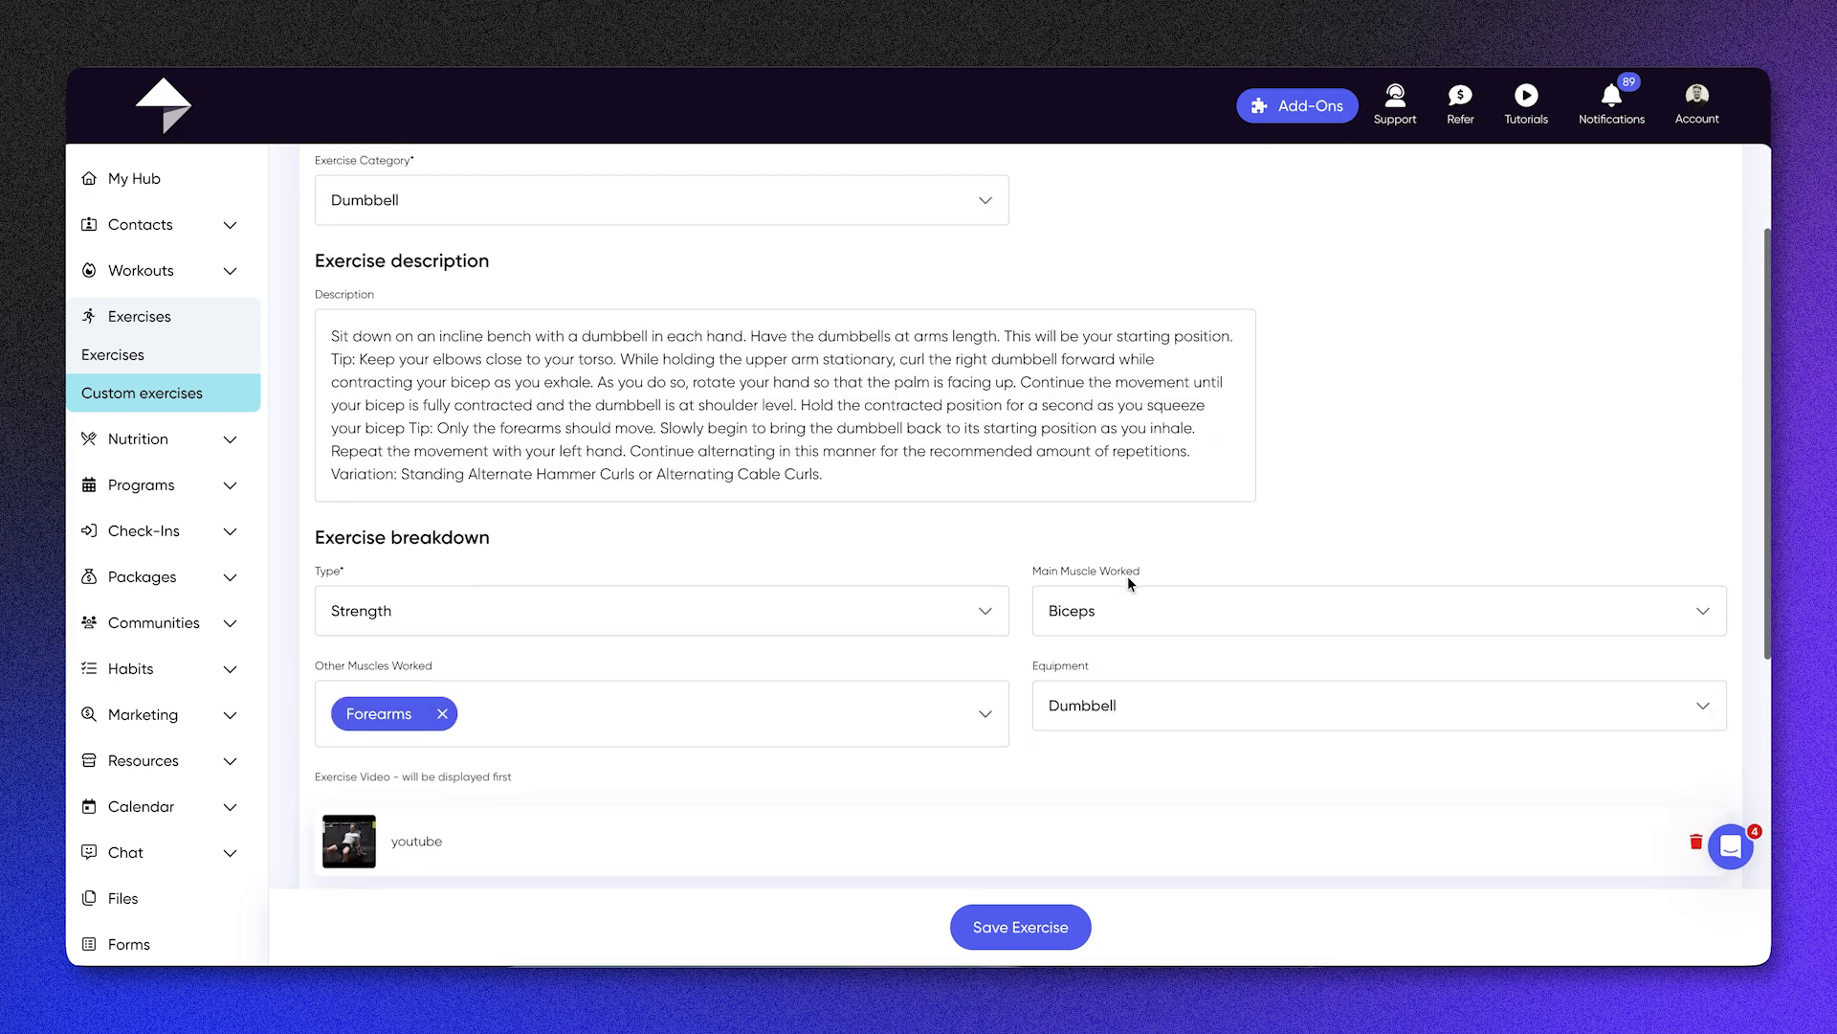
pyautogui.scroll(-2, 1127, 582)
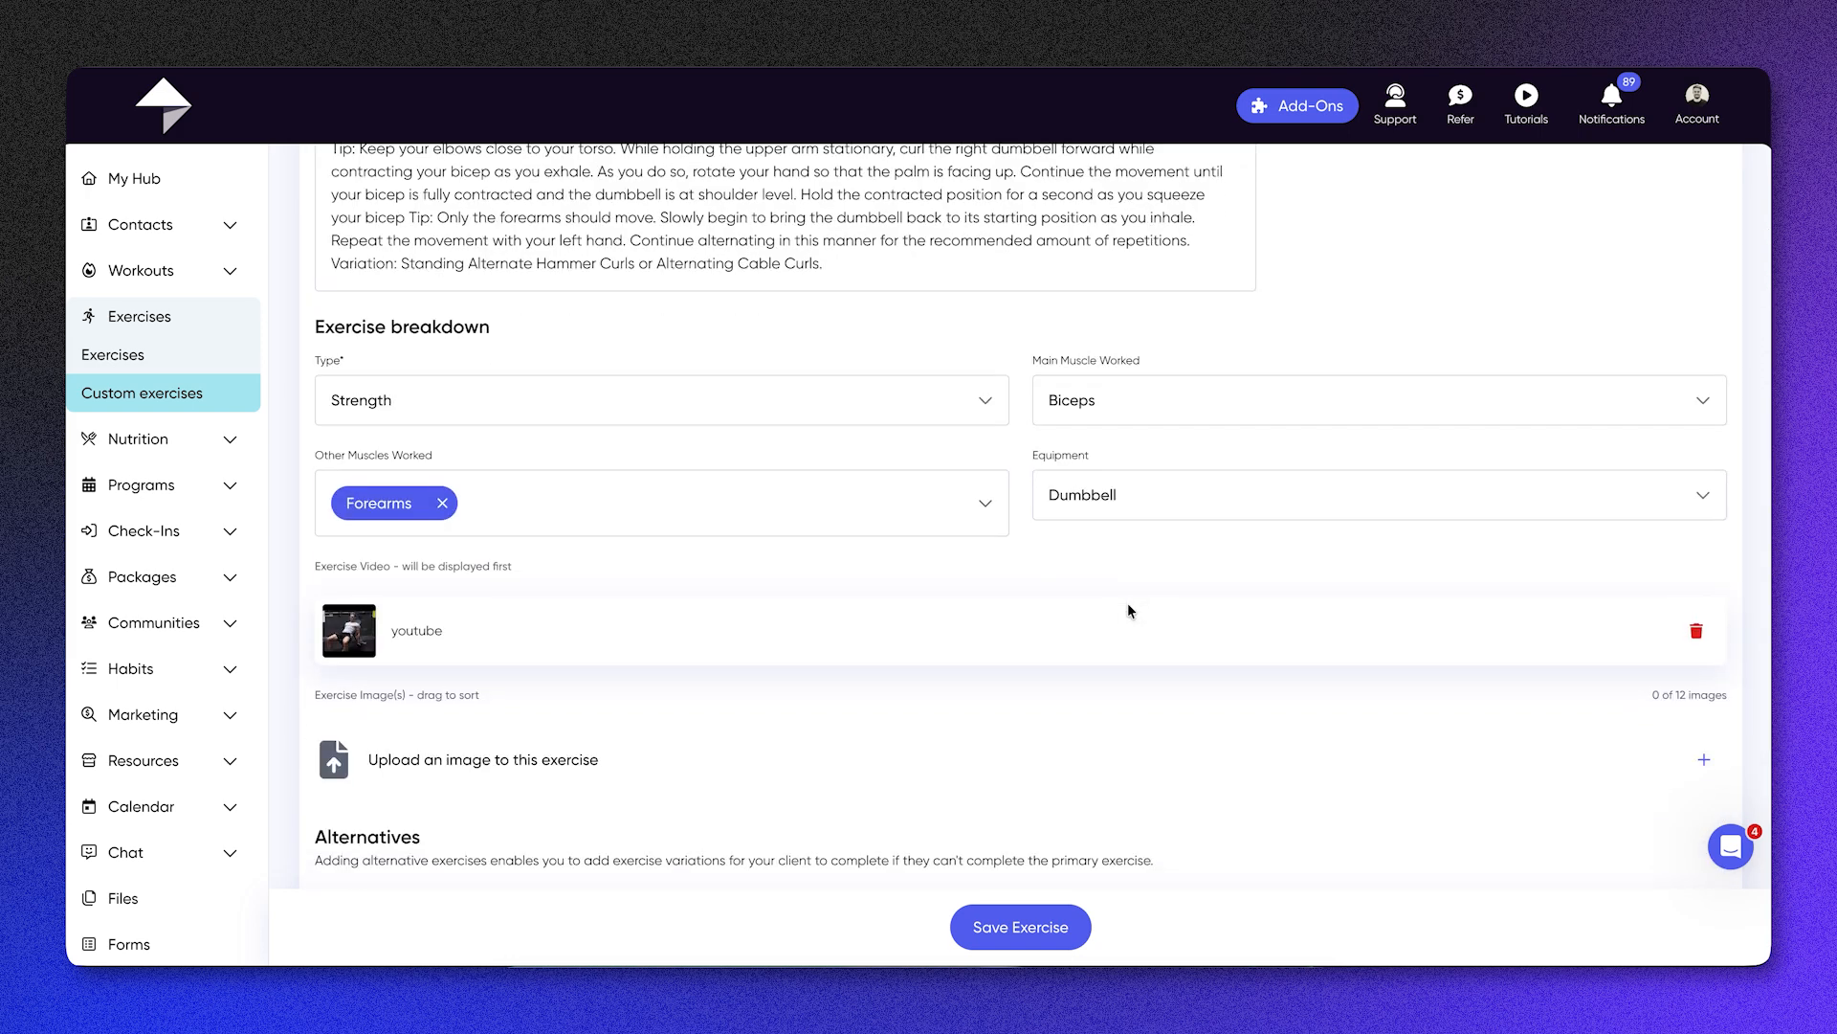
pyautogui.click(1694, 633)
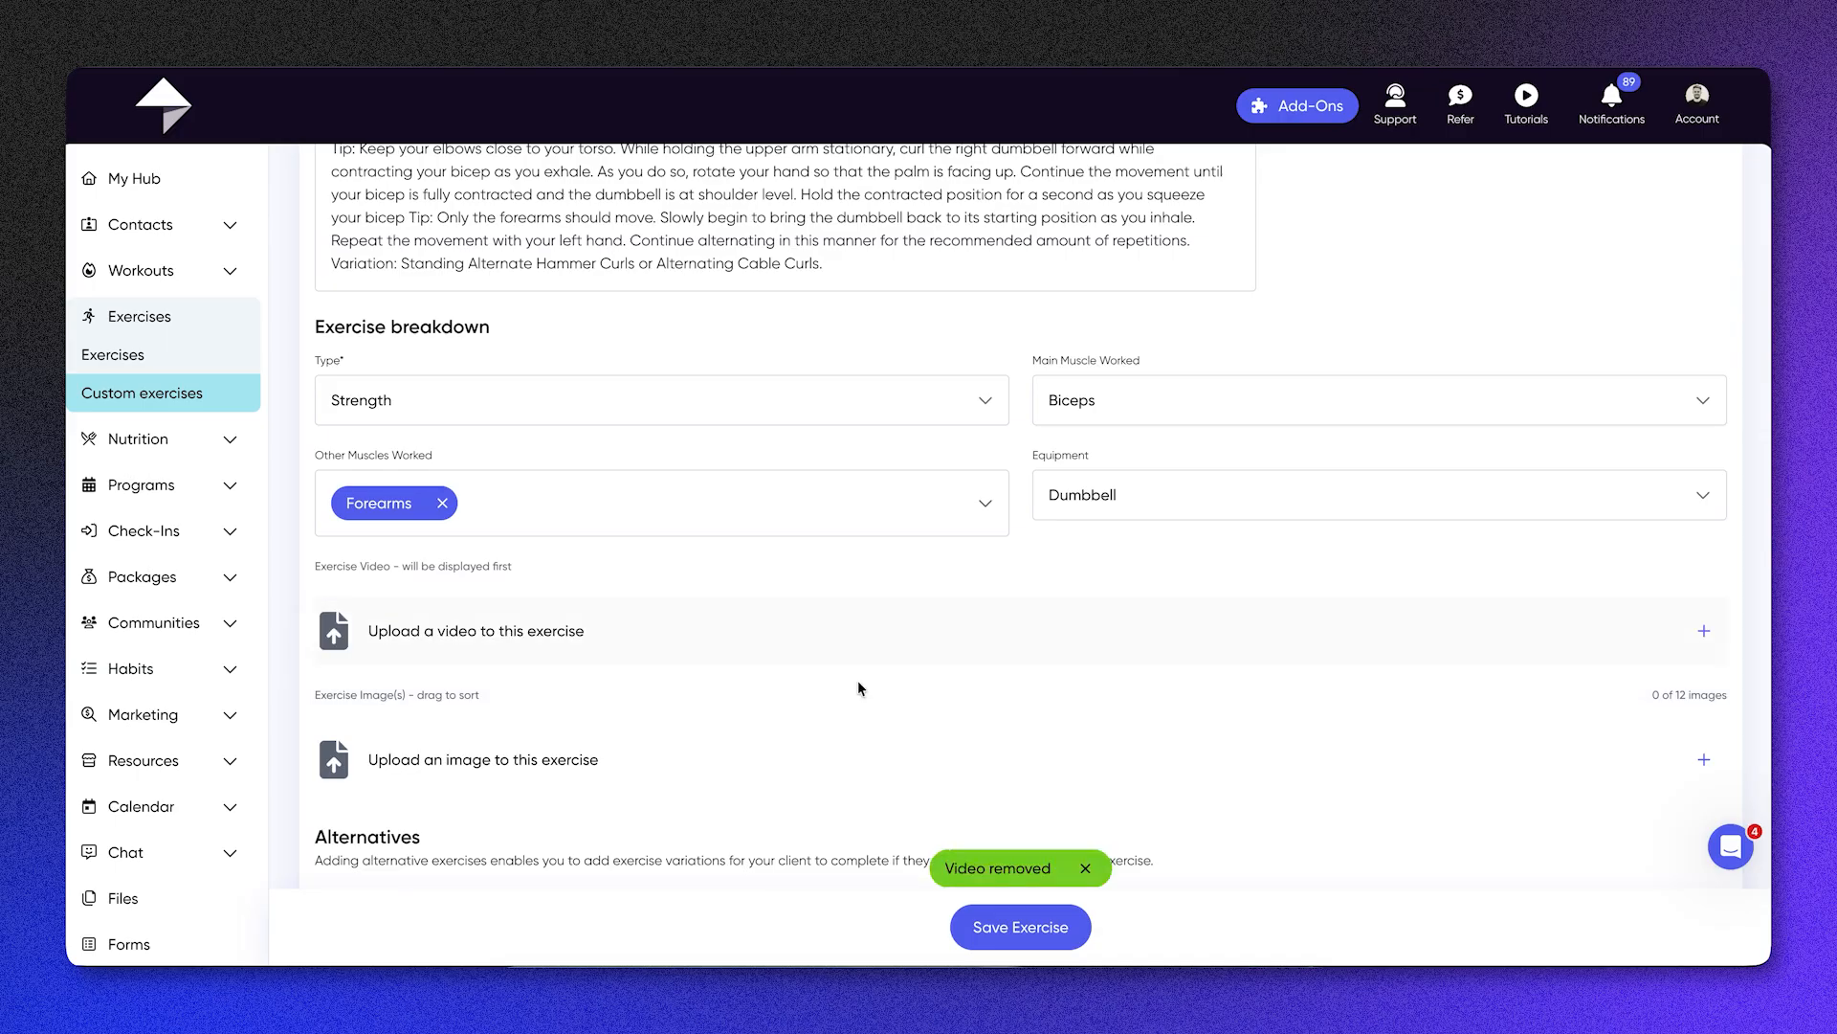
# Step: View the title and URL fields for attaching a YouTube video to the exercise, and close the upload form without saving
pyautogui.scroll(-1, 857, 681)
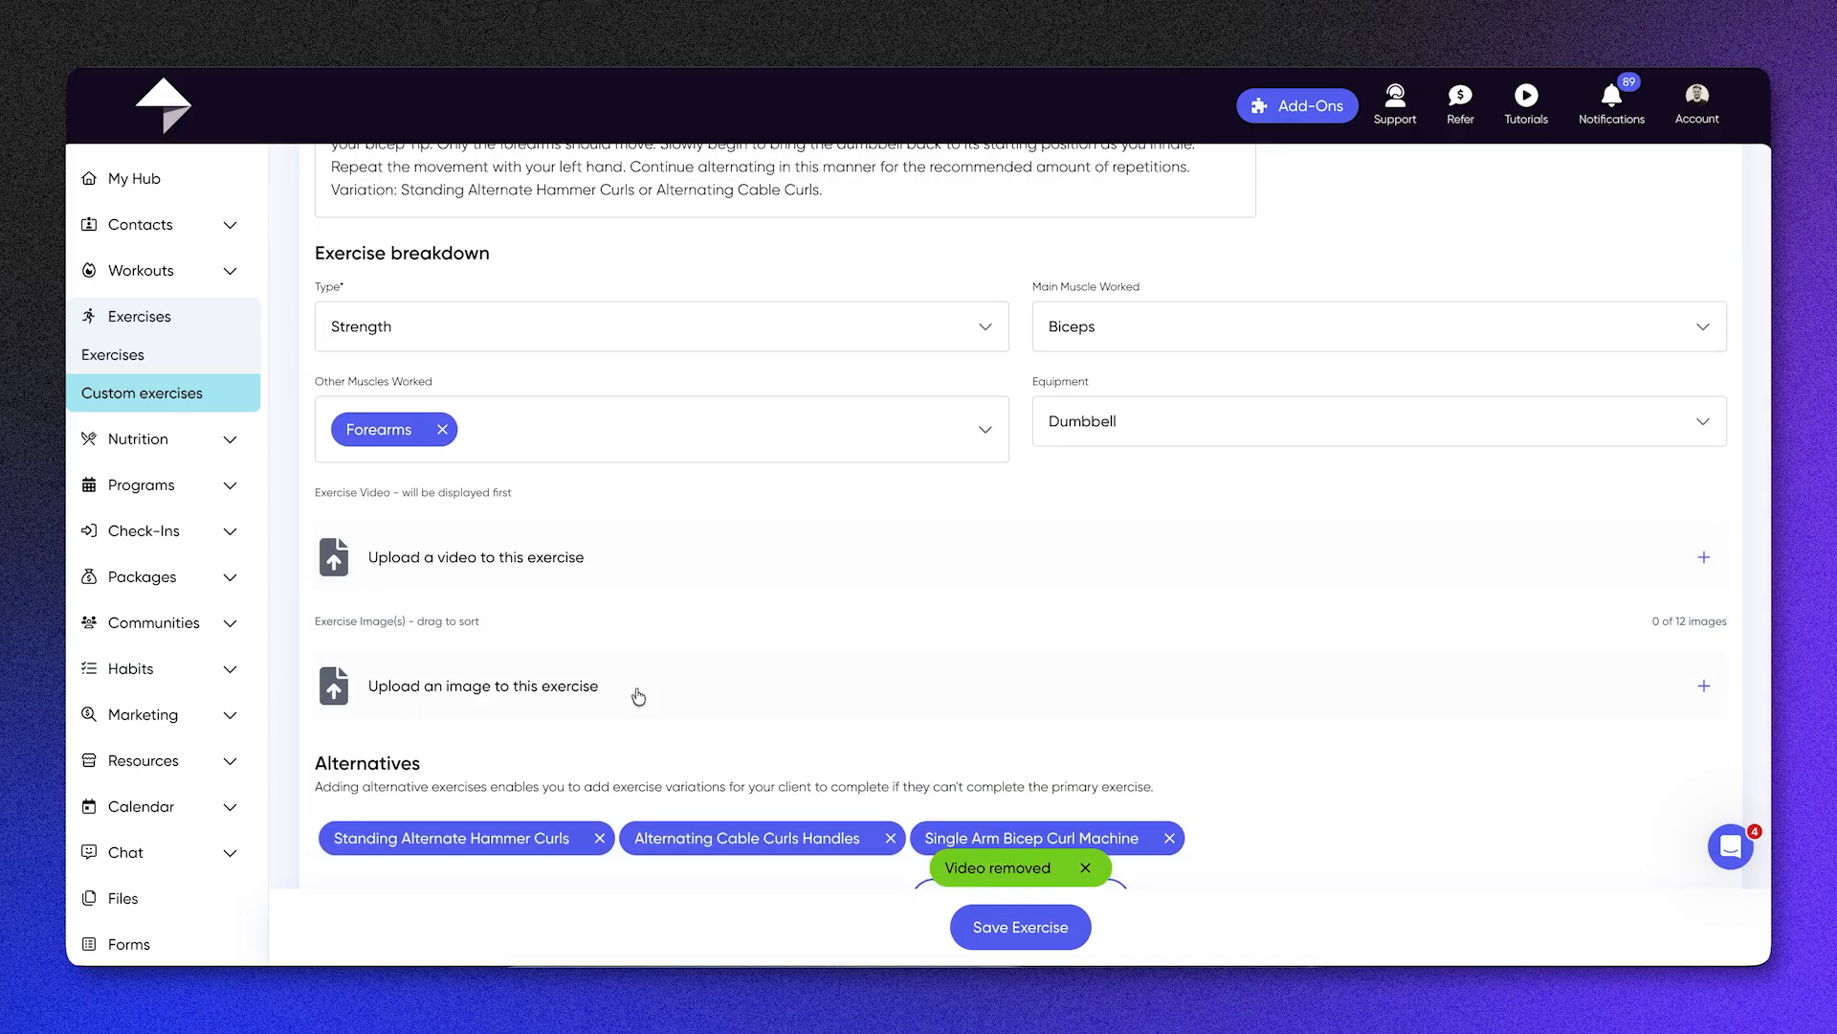
pyautogui.scroll(-1, 635, 693)
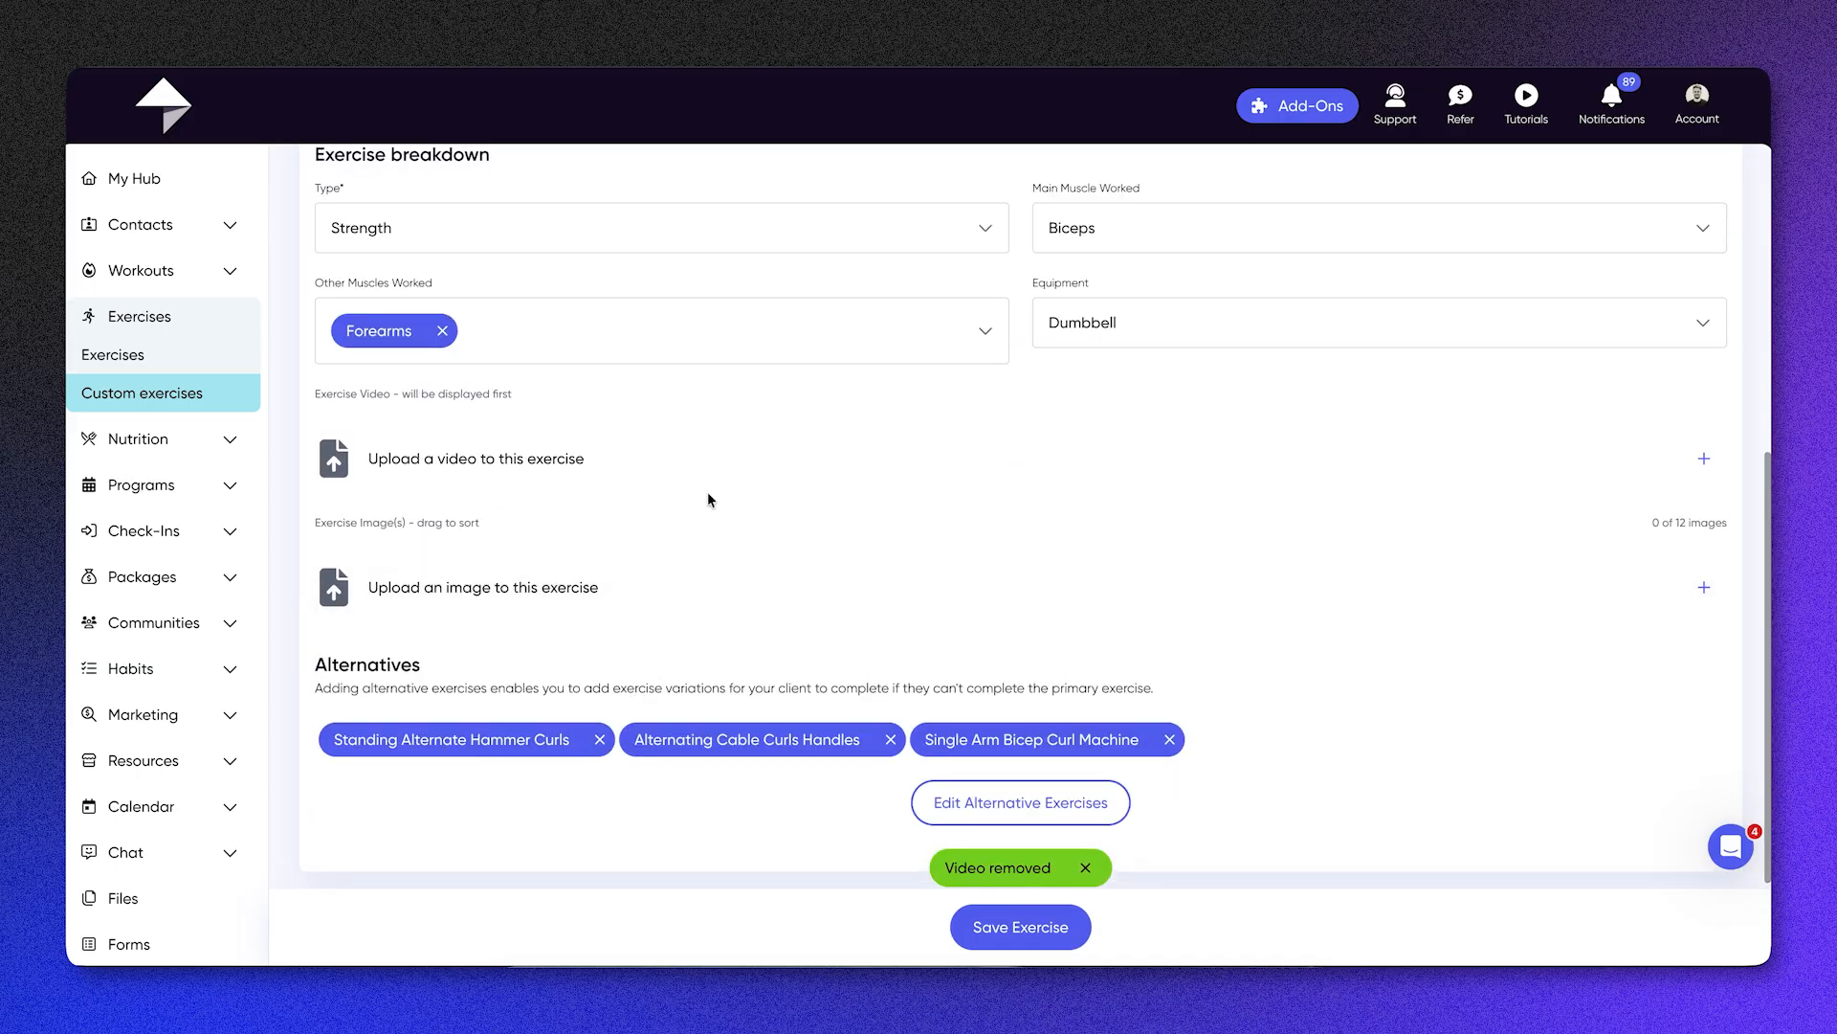
pyautogui.click(673, 473)
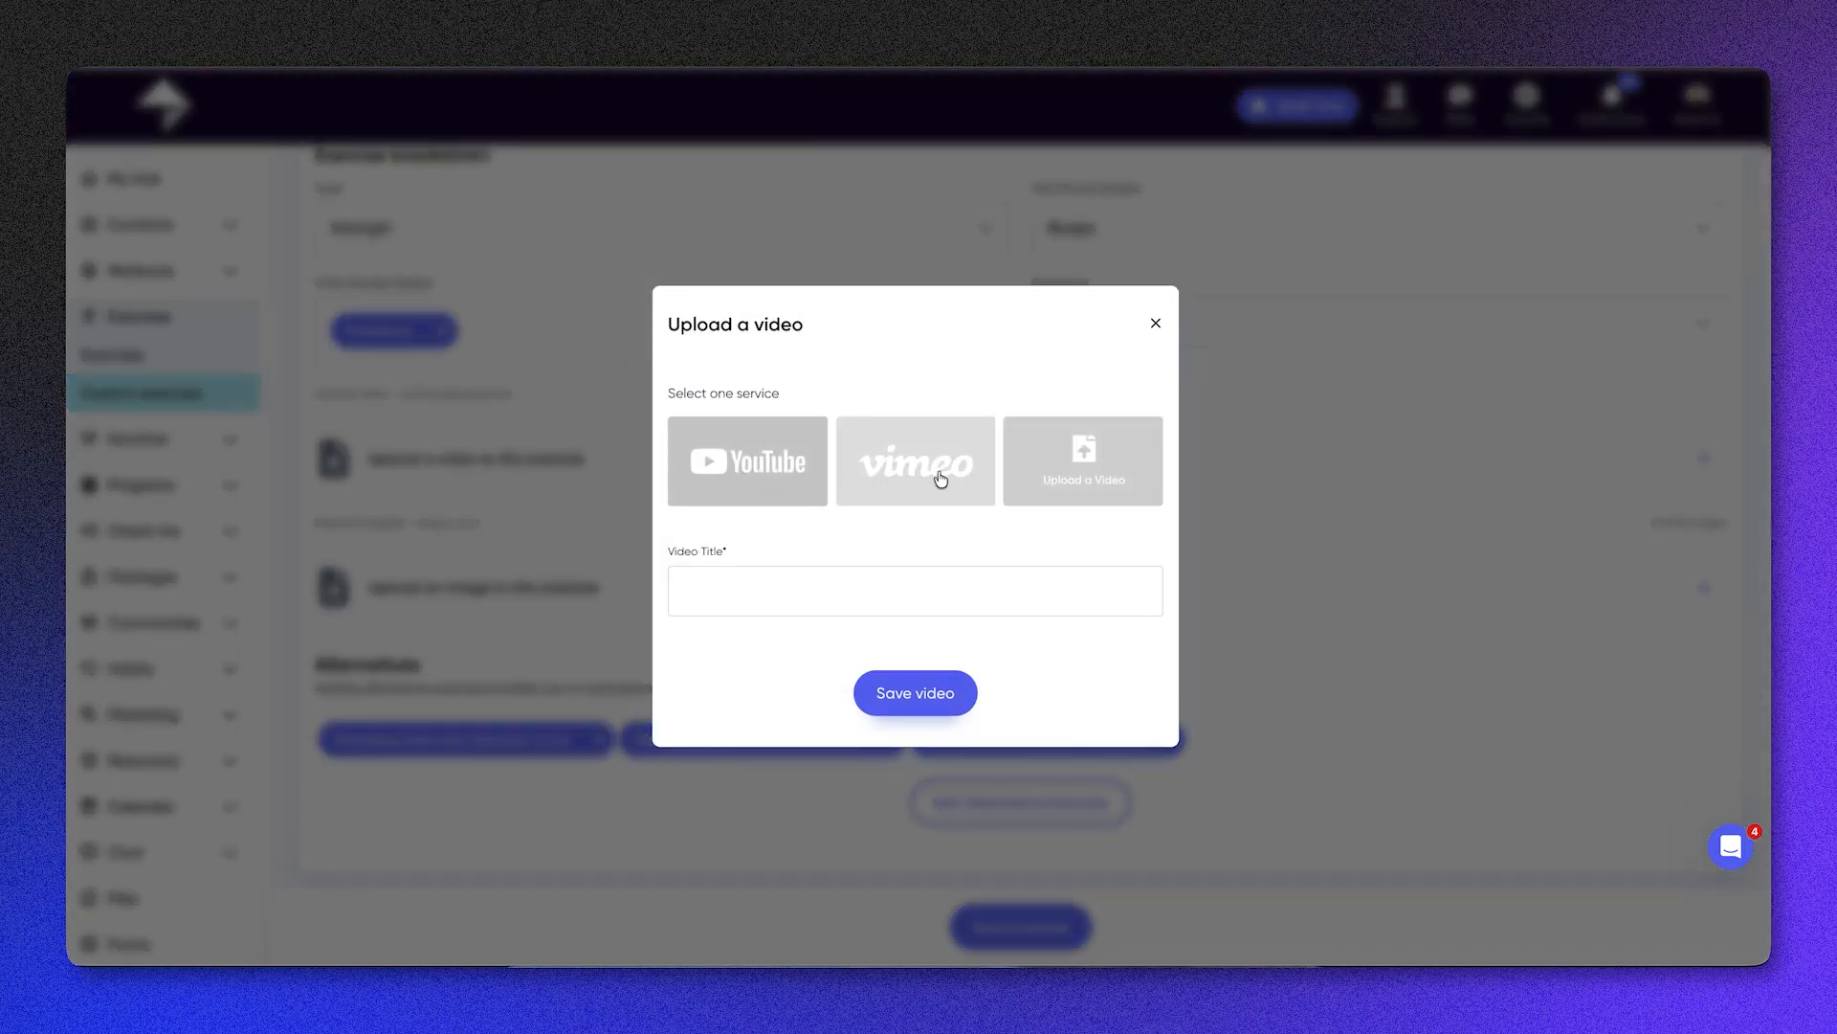
pyautogui.click(775, 465)
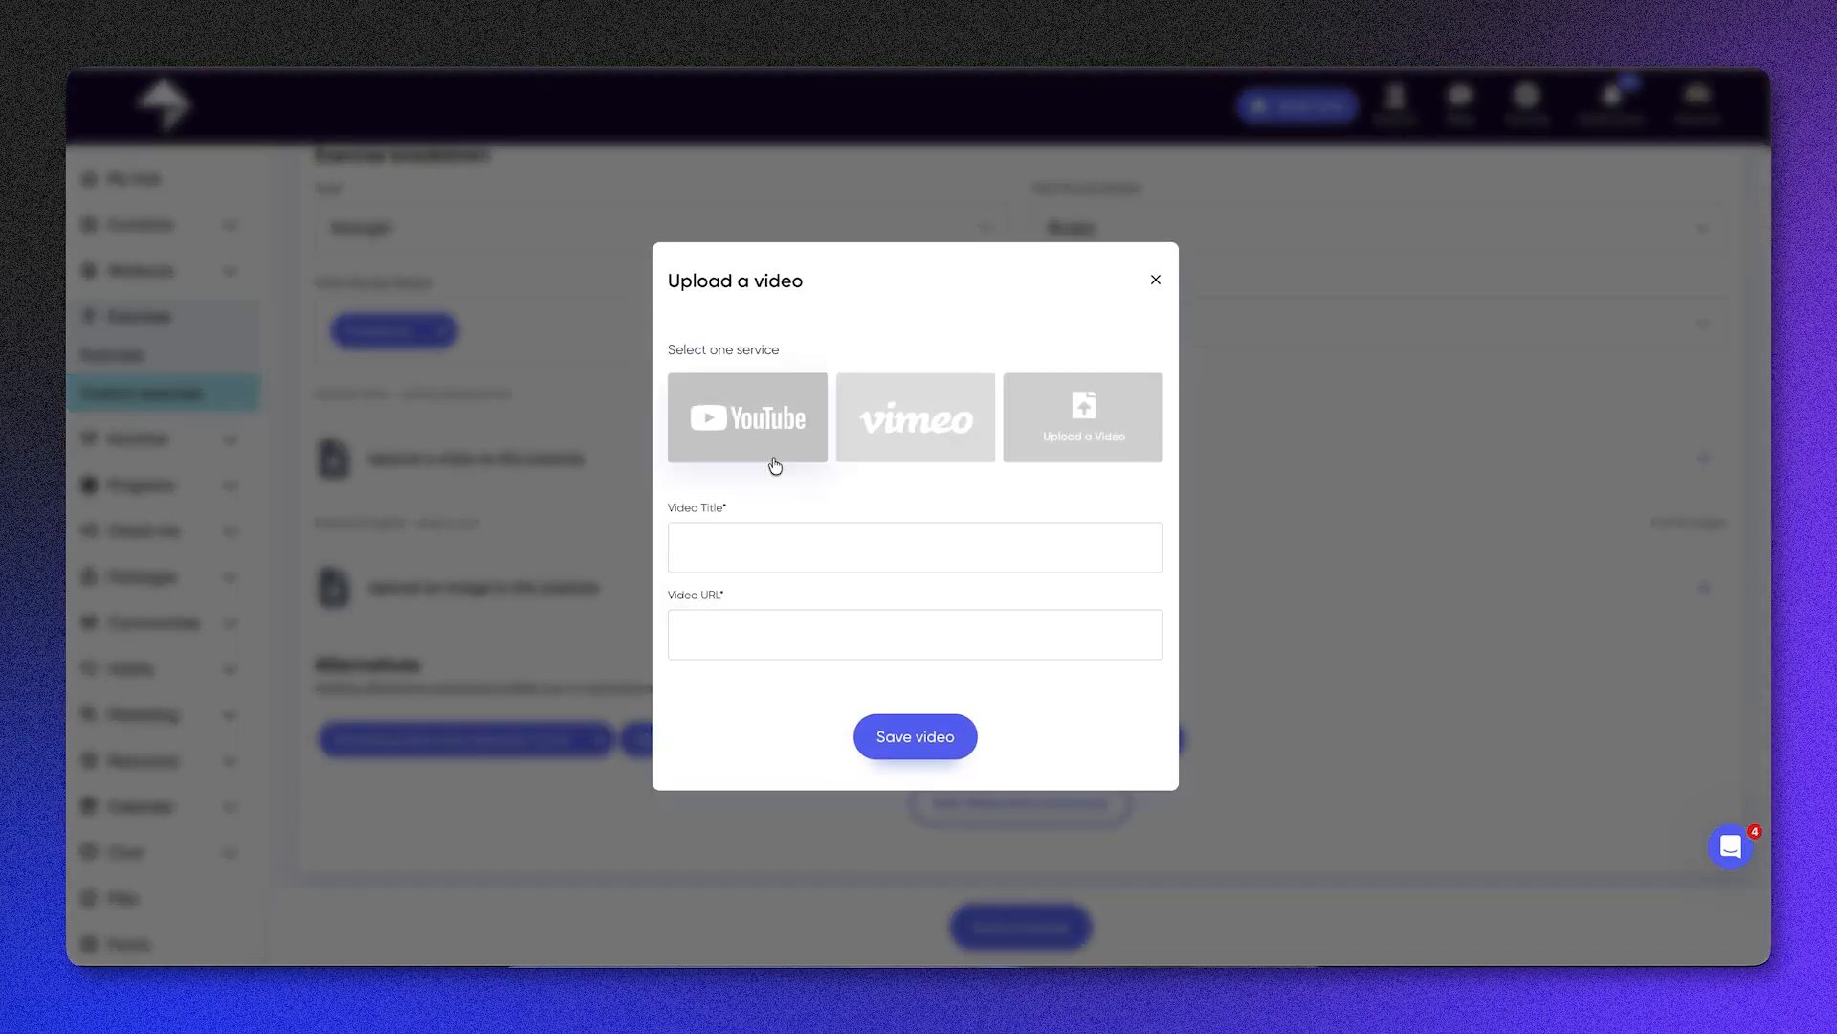
pyautogui.click(769, 549)
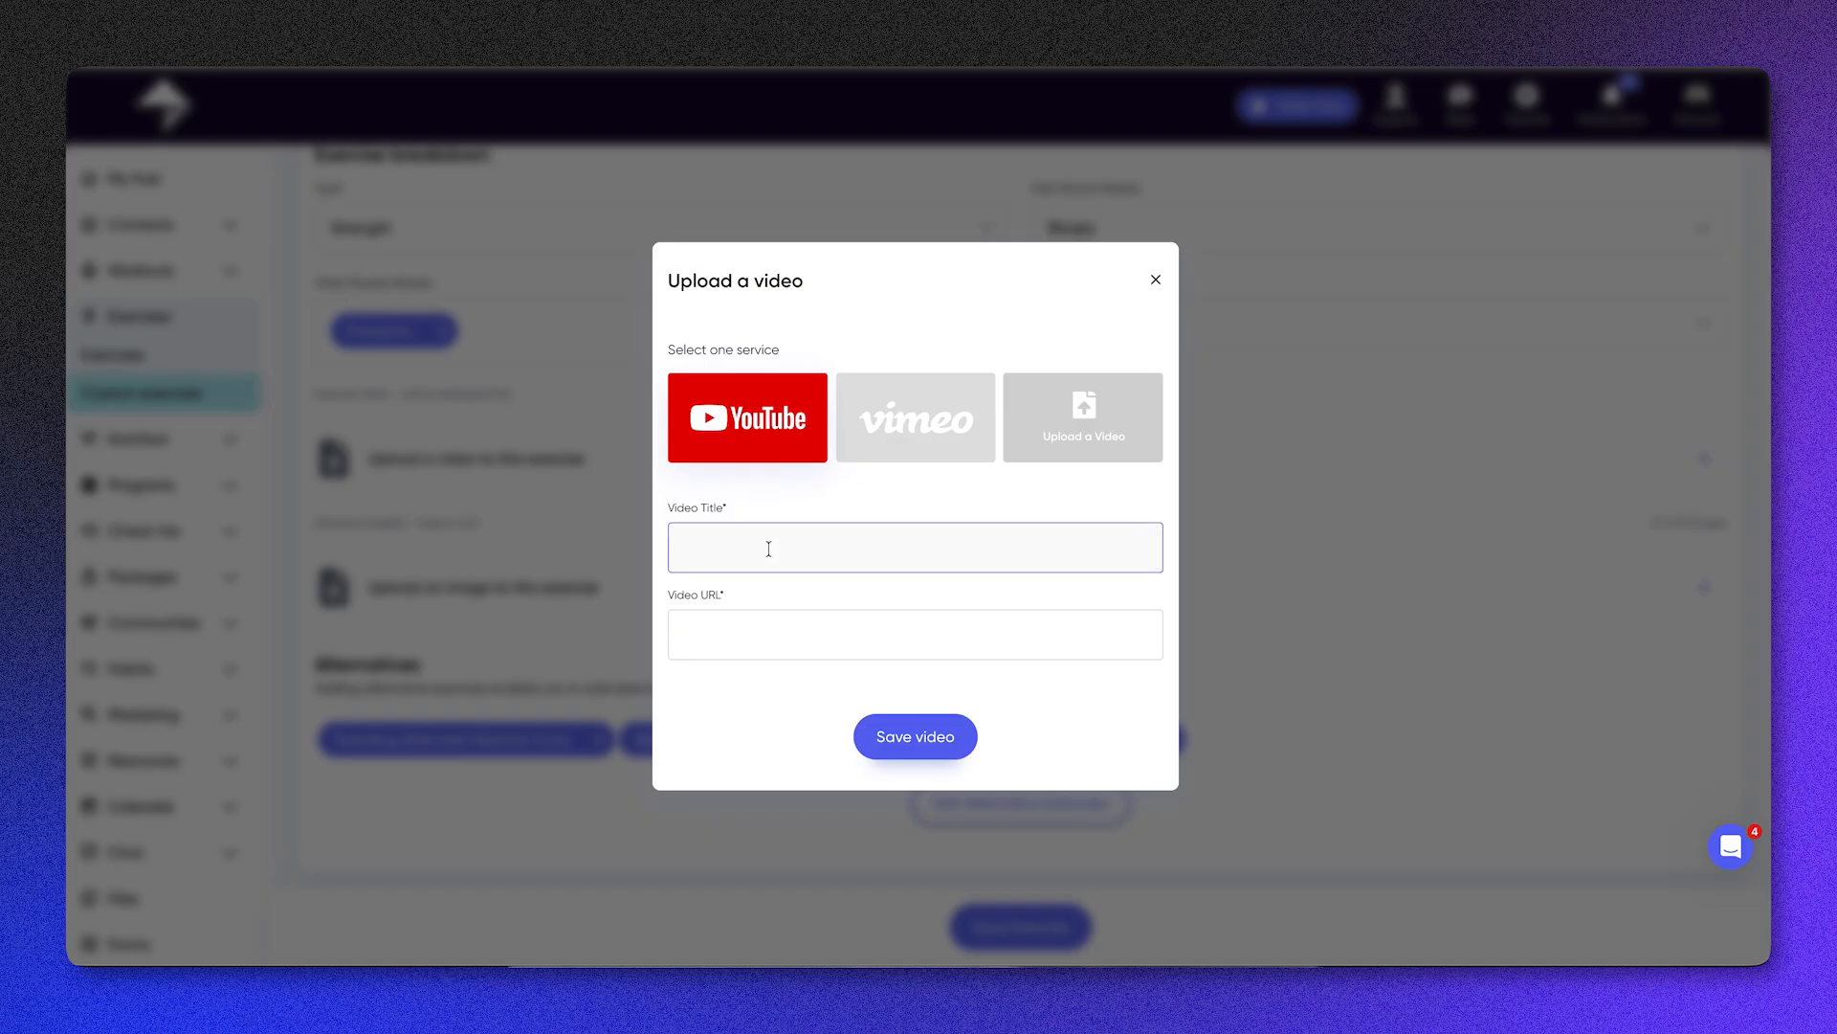
pyautogui.click(812, 650)
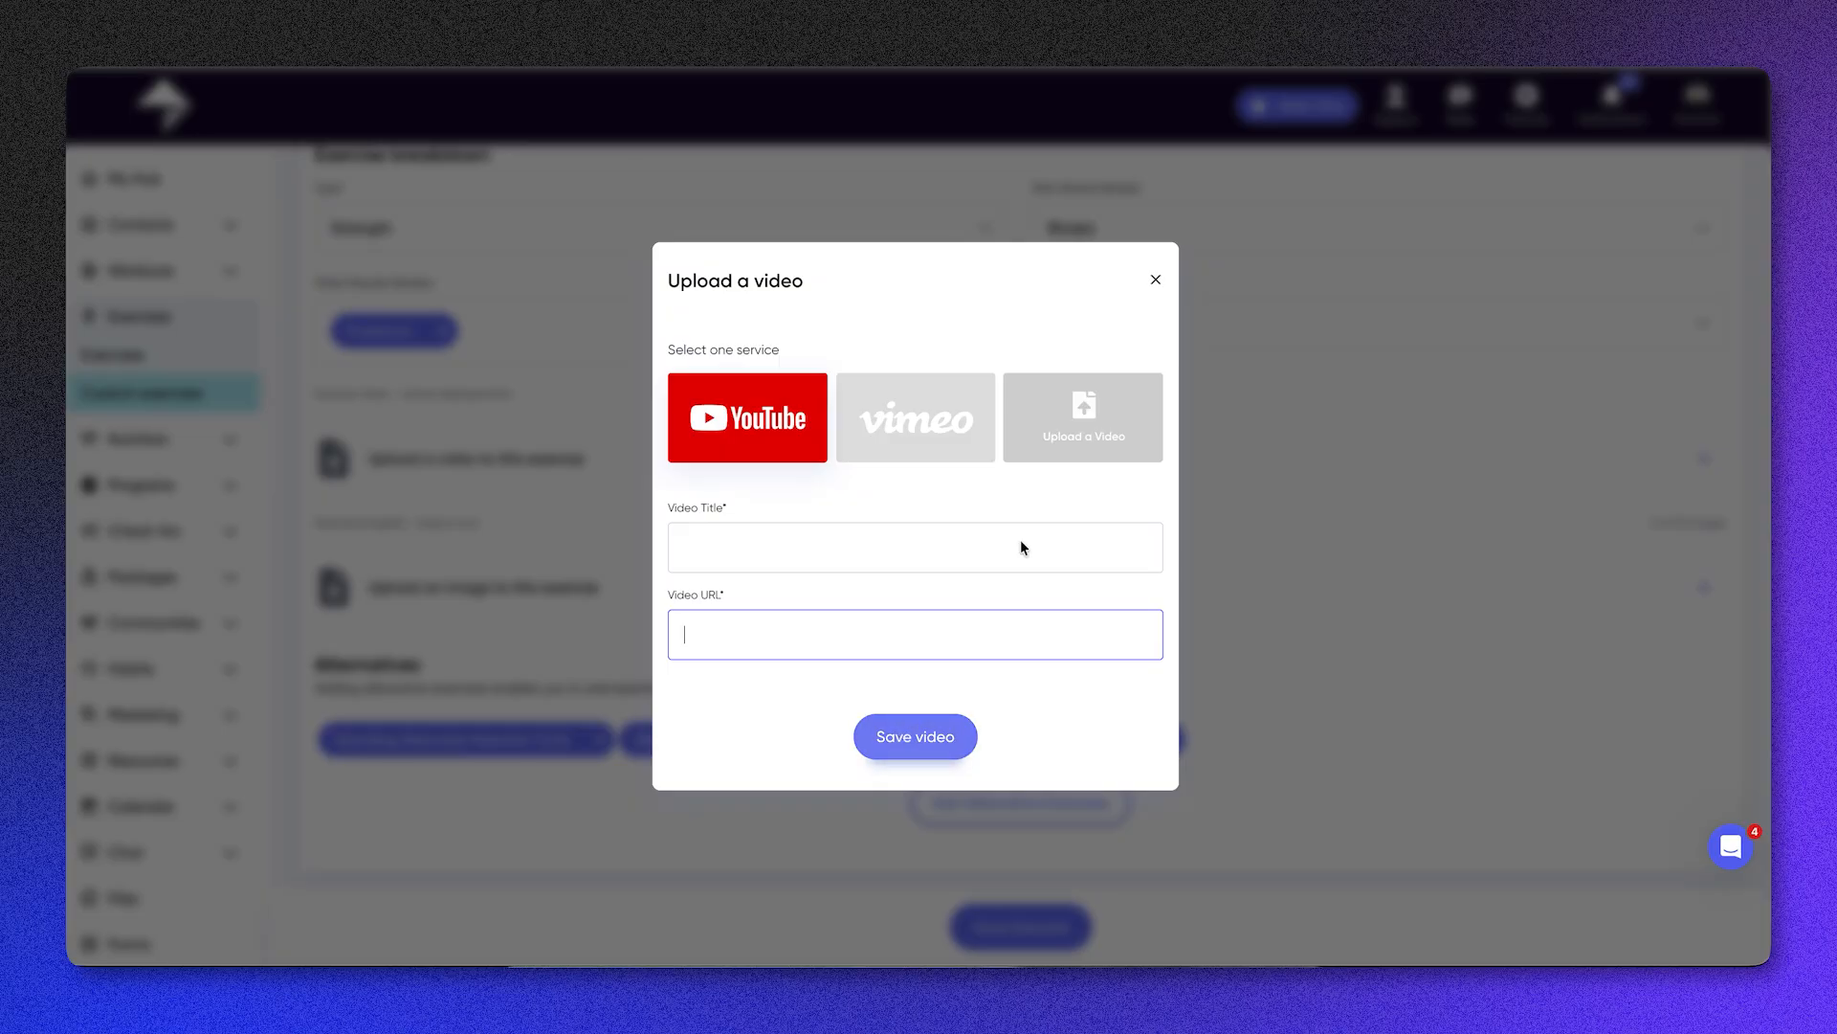
pyautogui.click(1157, 279)
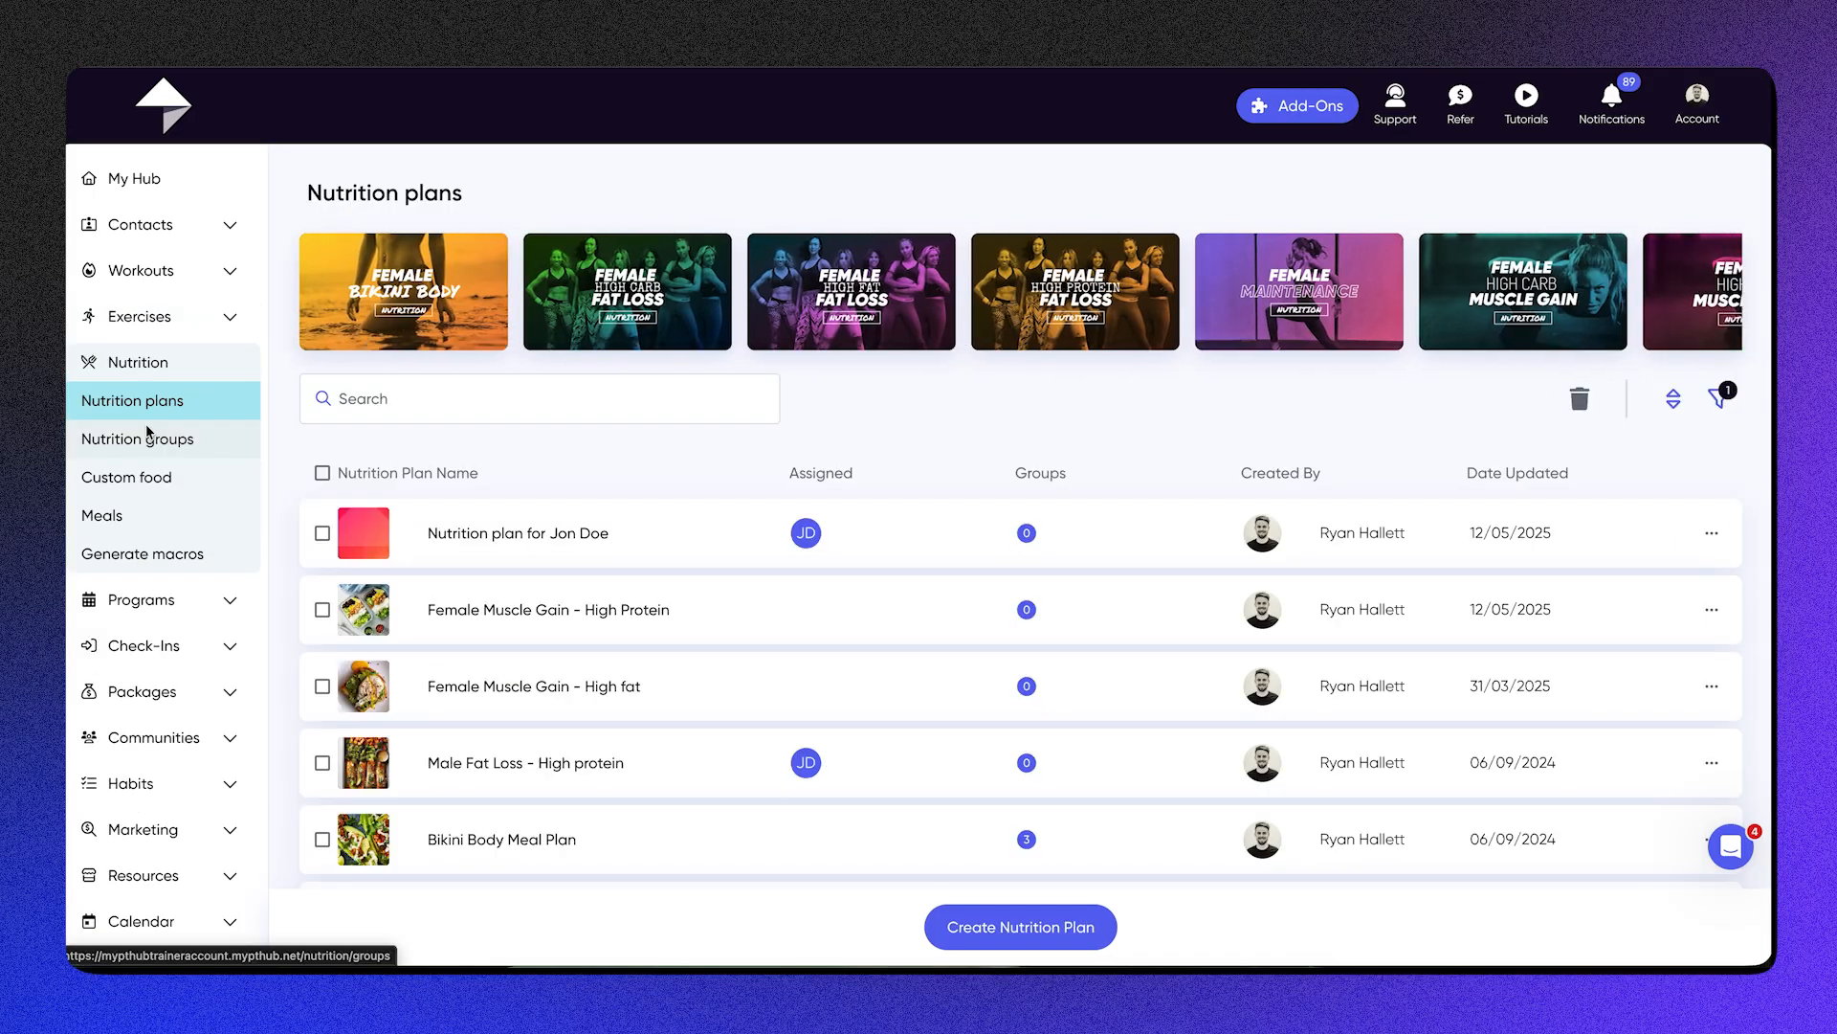
# Step: Look through the ready-made Female Fat Loss high carbohydrate nutrition plan, and view the available actions for the first plan in the list
pyautogui.hscroll(-1, 560, 291)
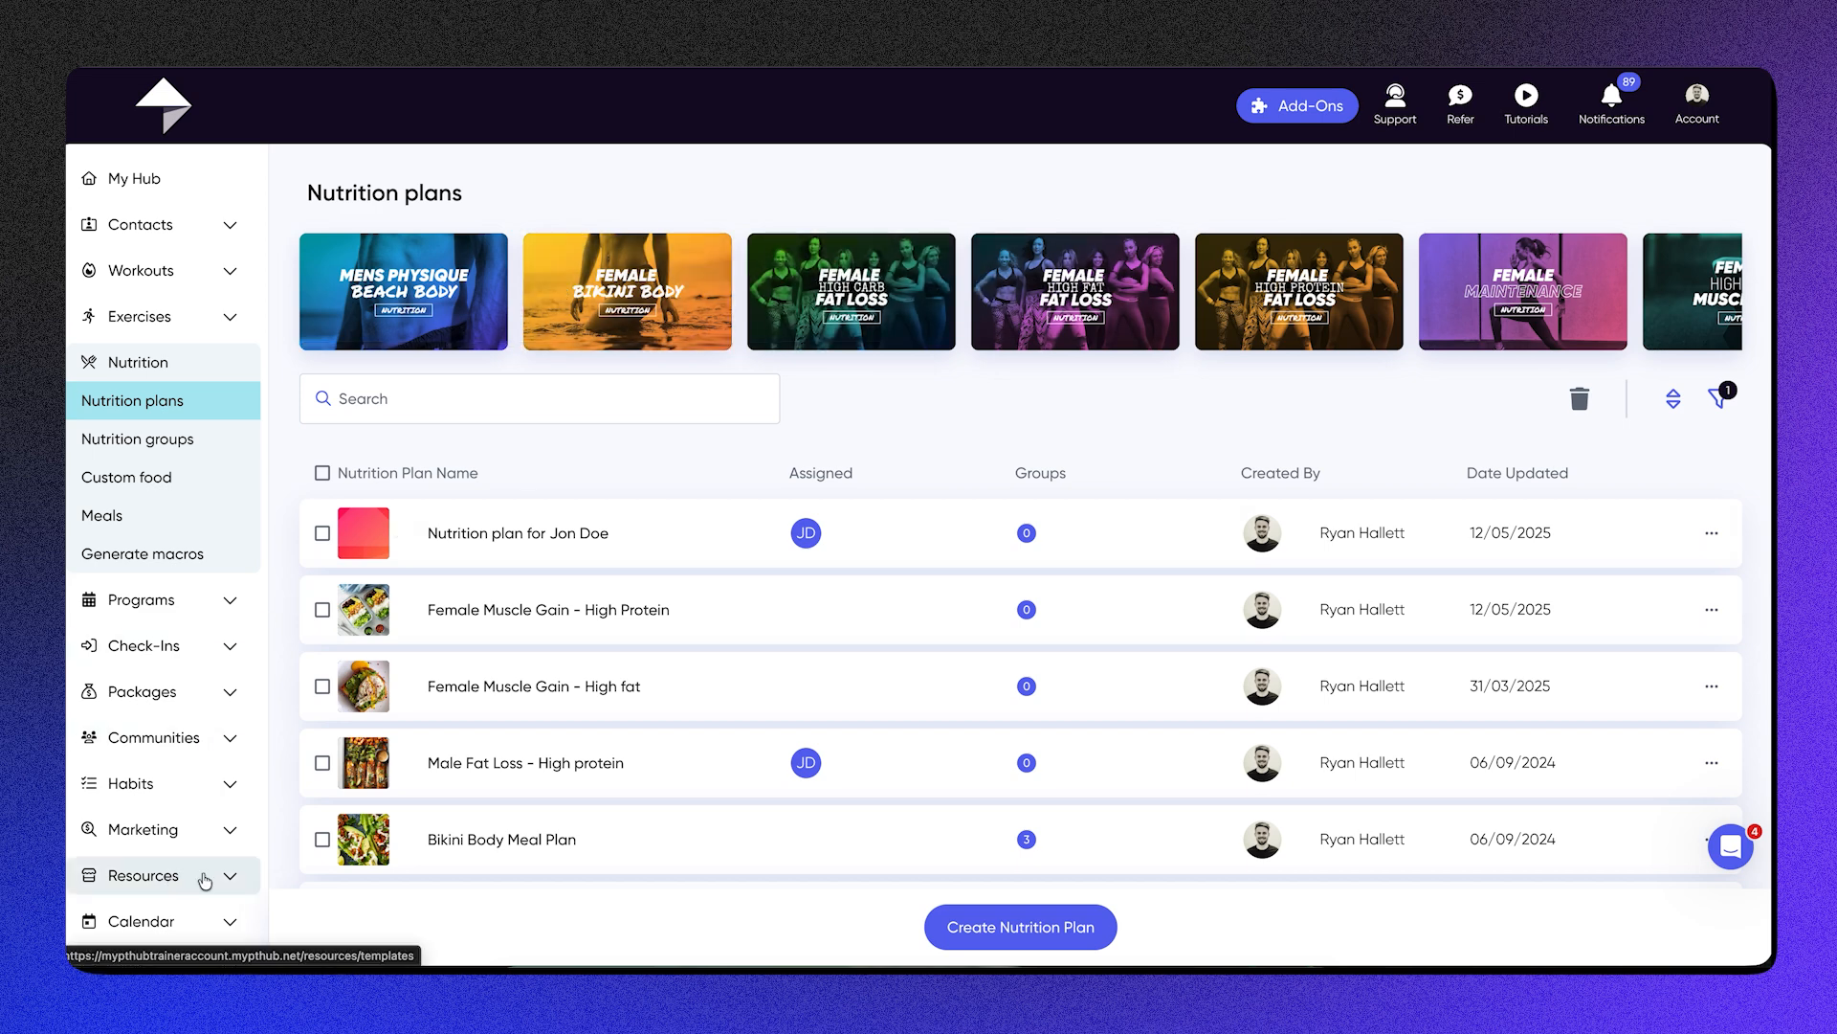
pyautogui.click(873, 293)
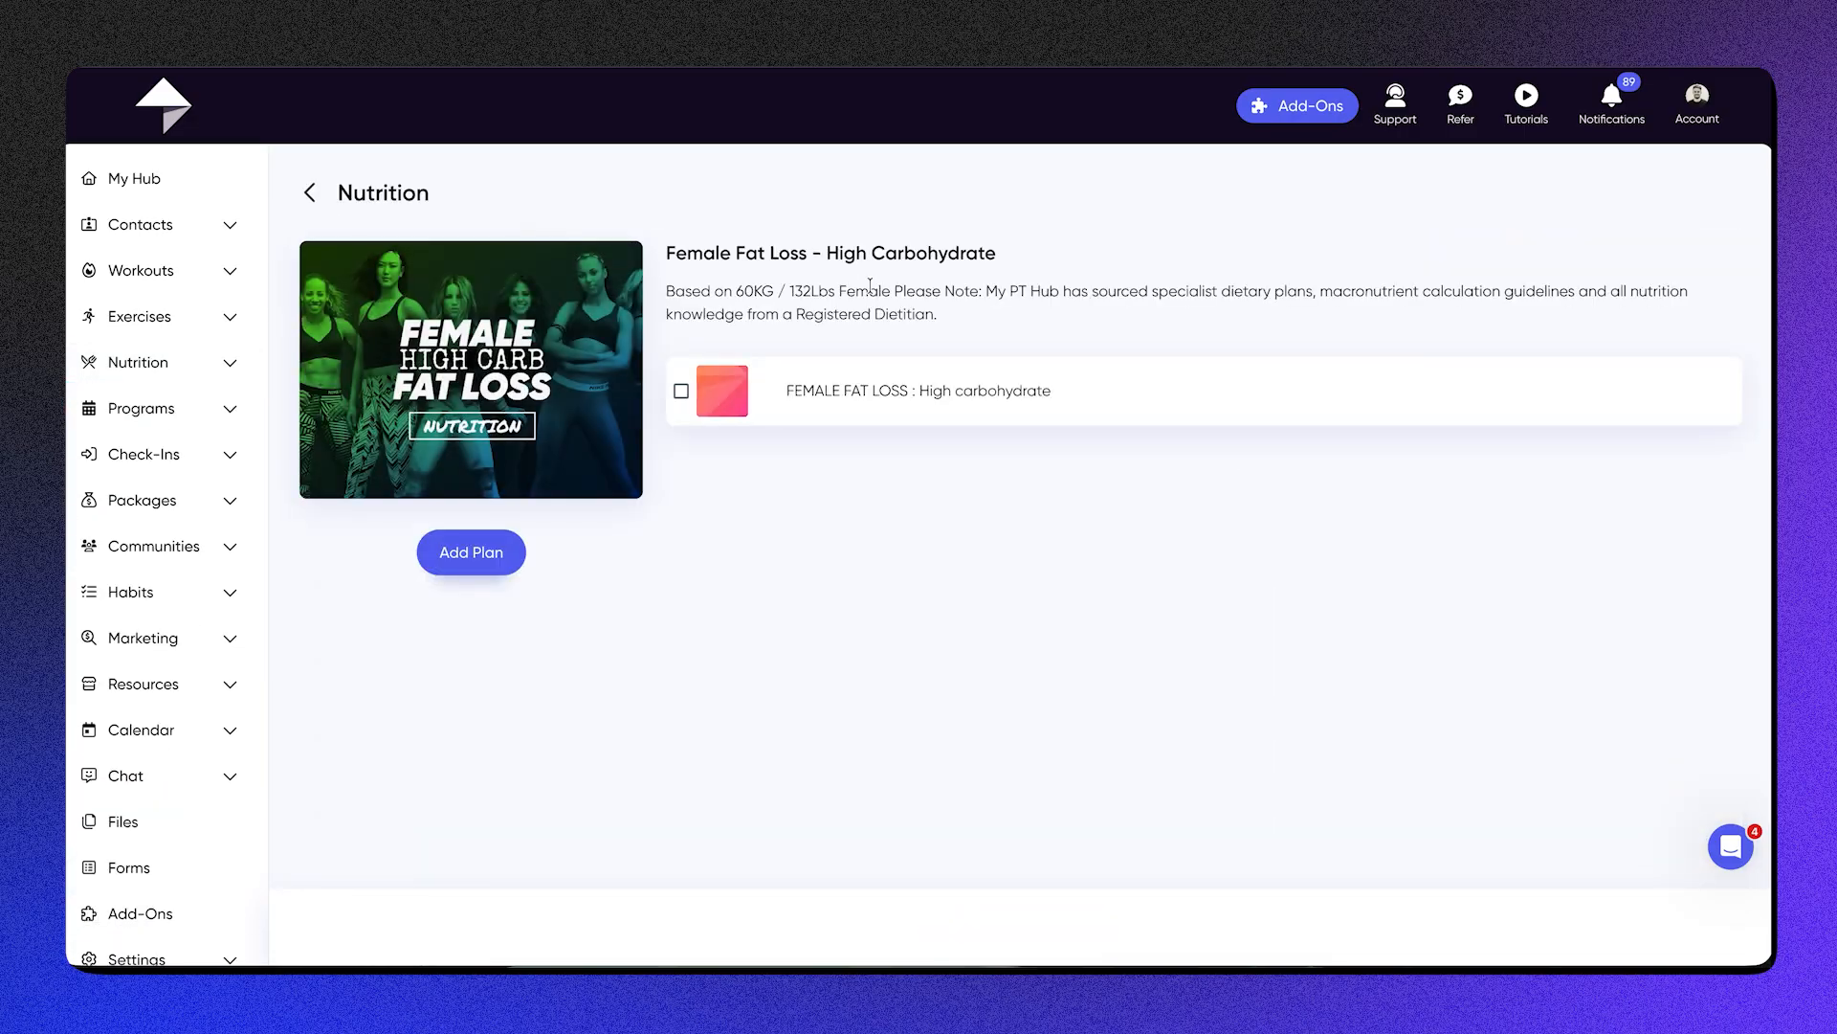
pyautogui.click(906, 392)
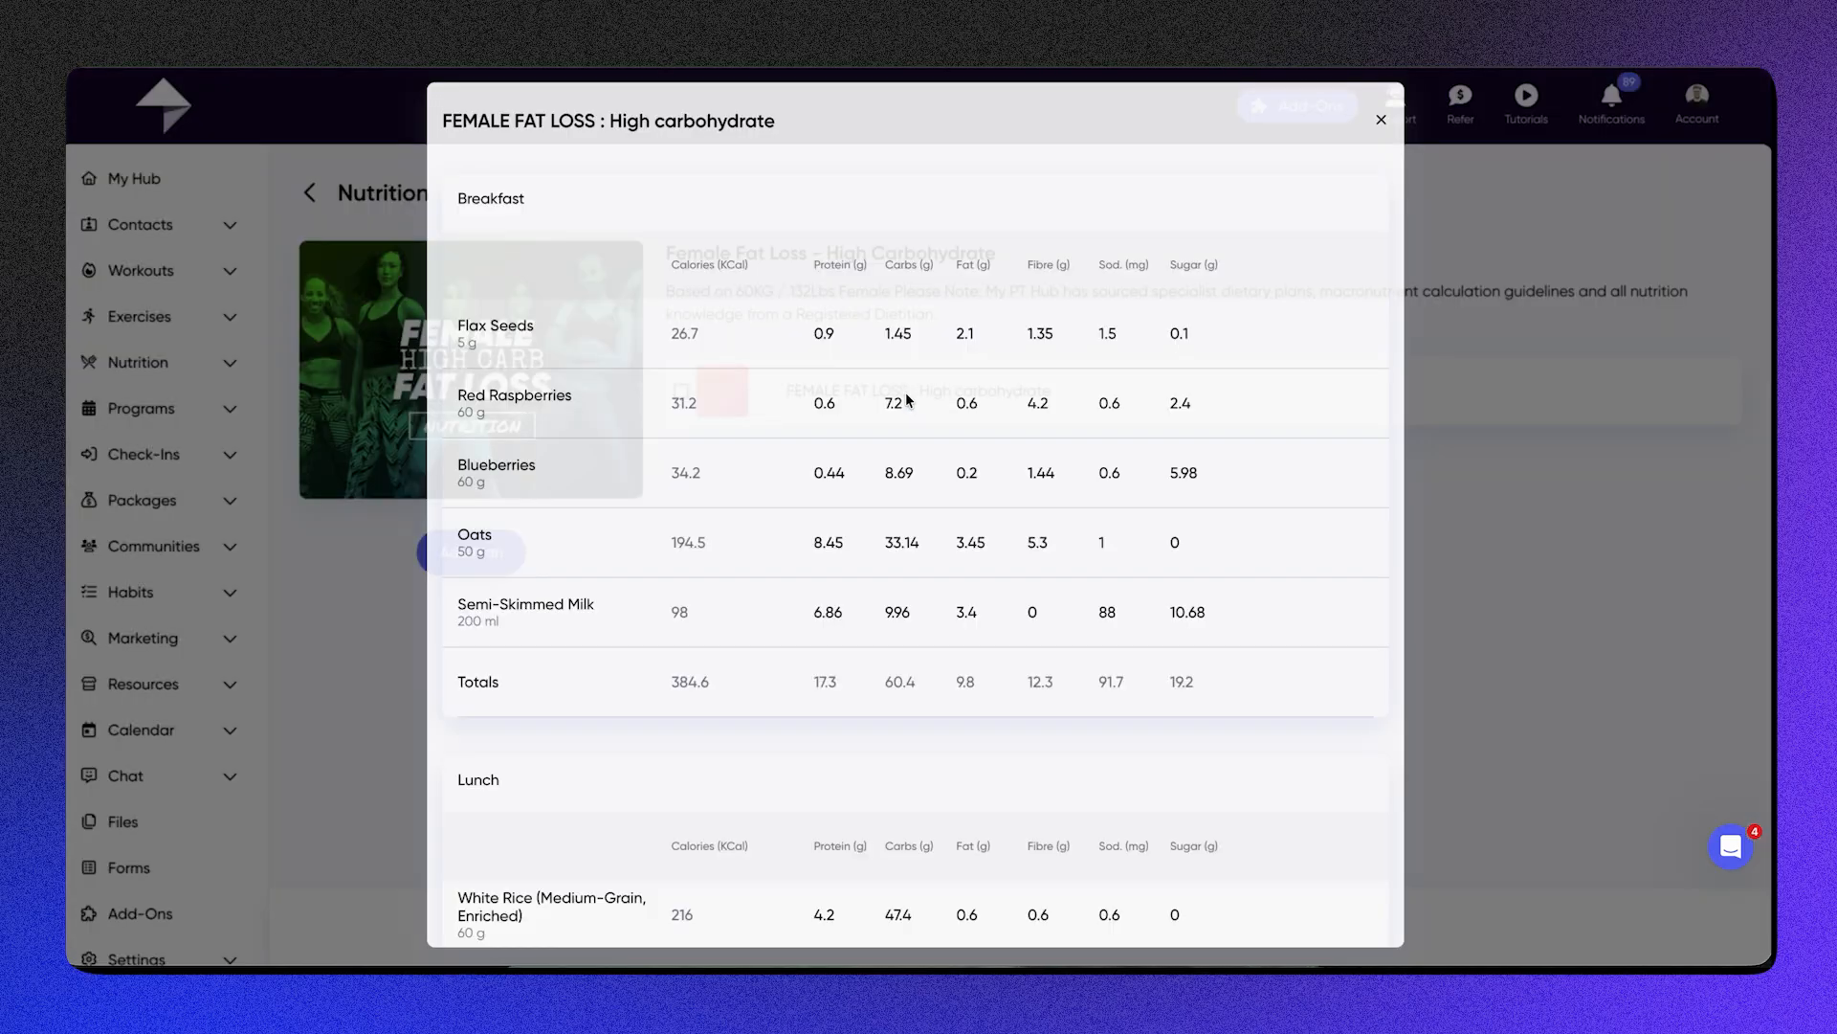
pyautogui.scroll(-4, 907, 400)
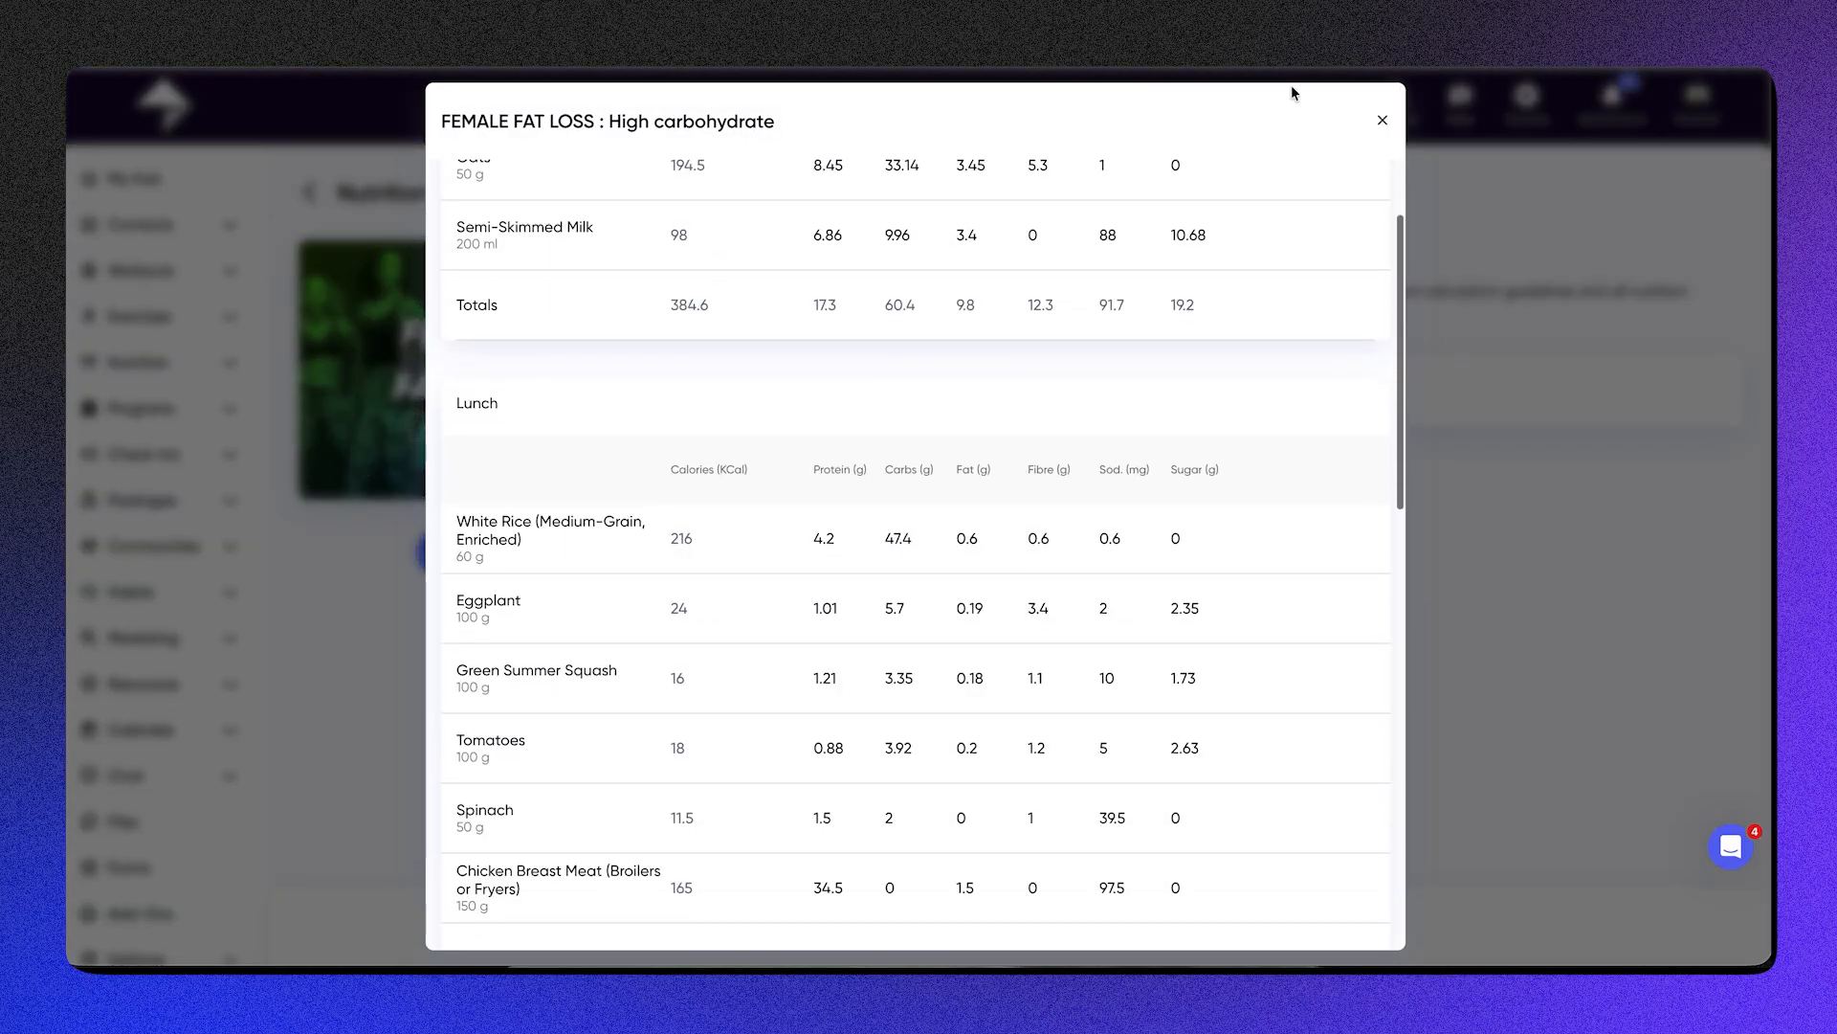
pyautogui.click(1382, 121)
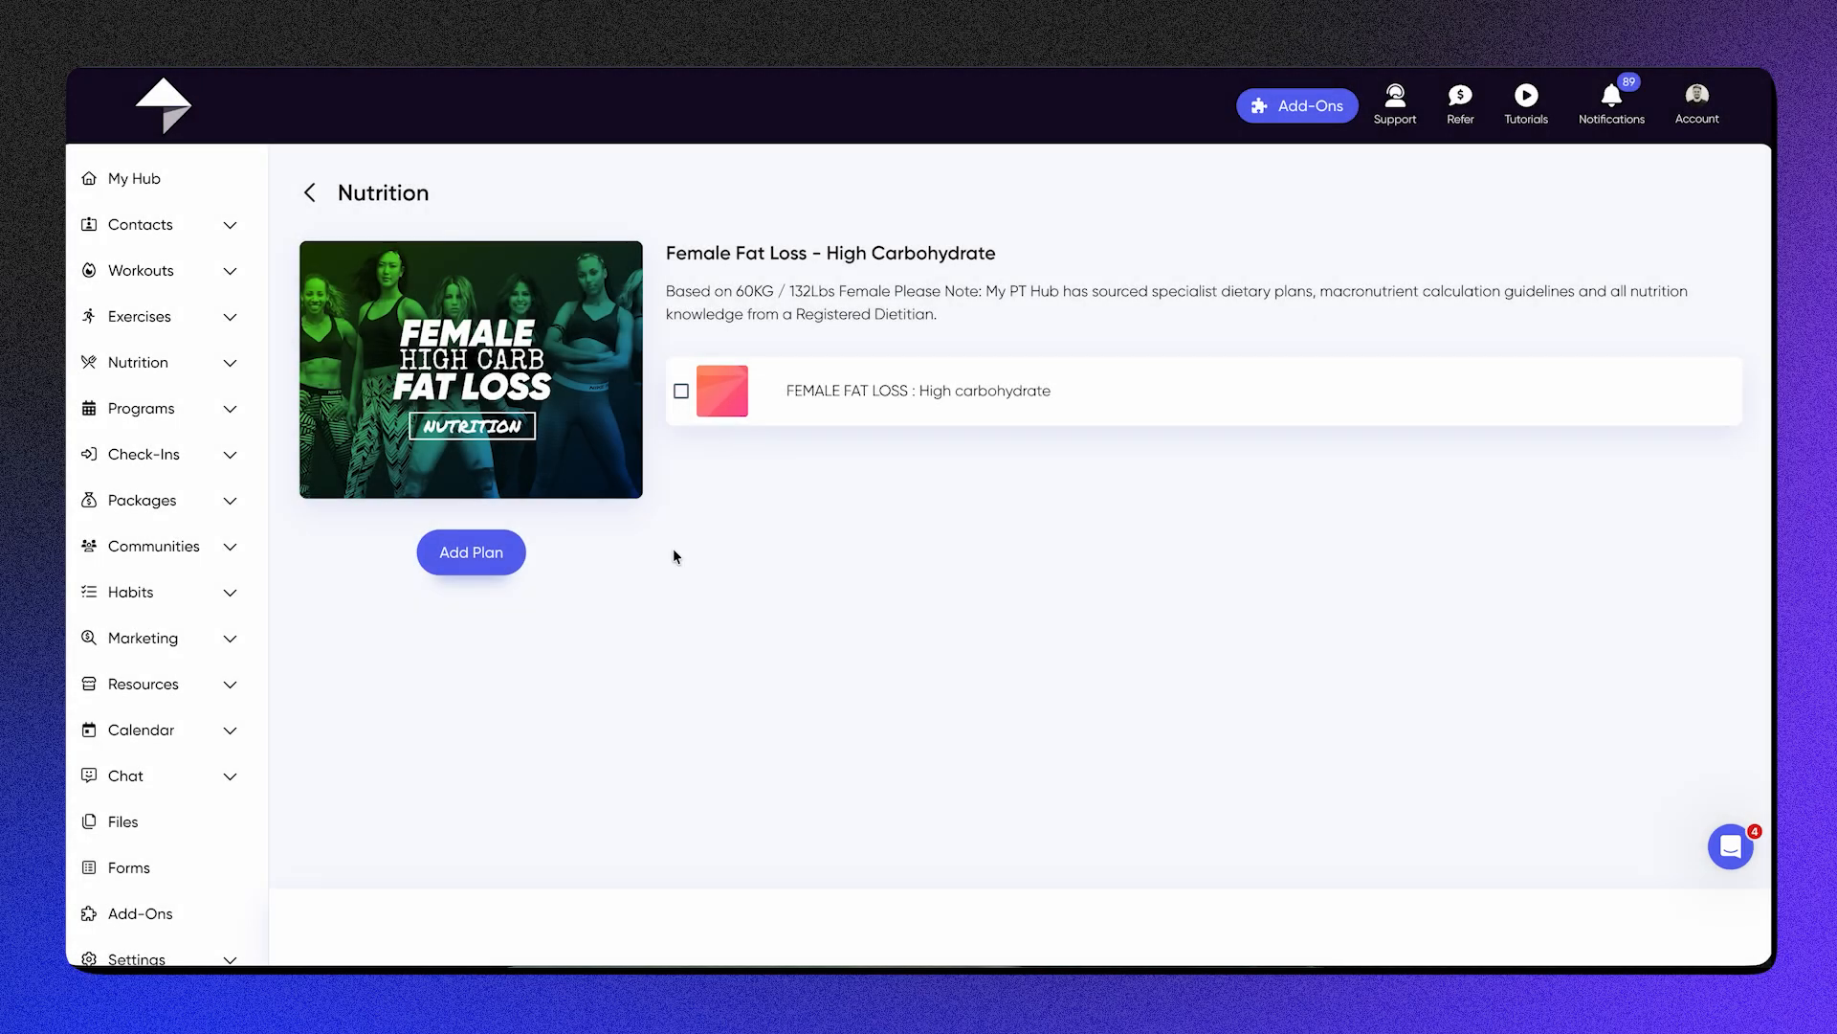
pyautogui.click(306, 191)
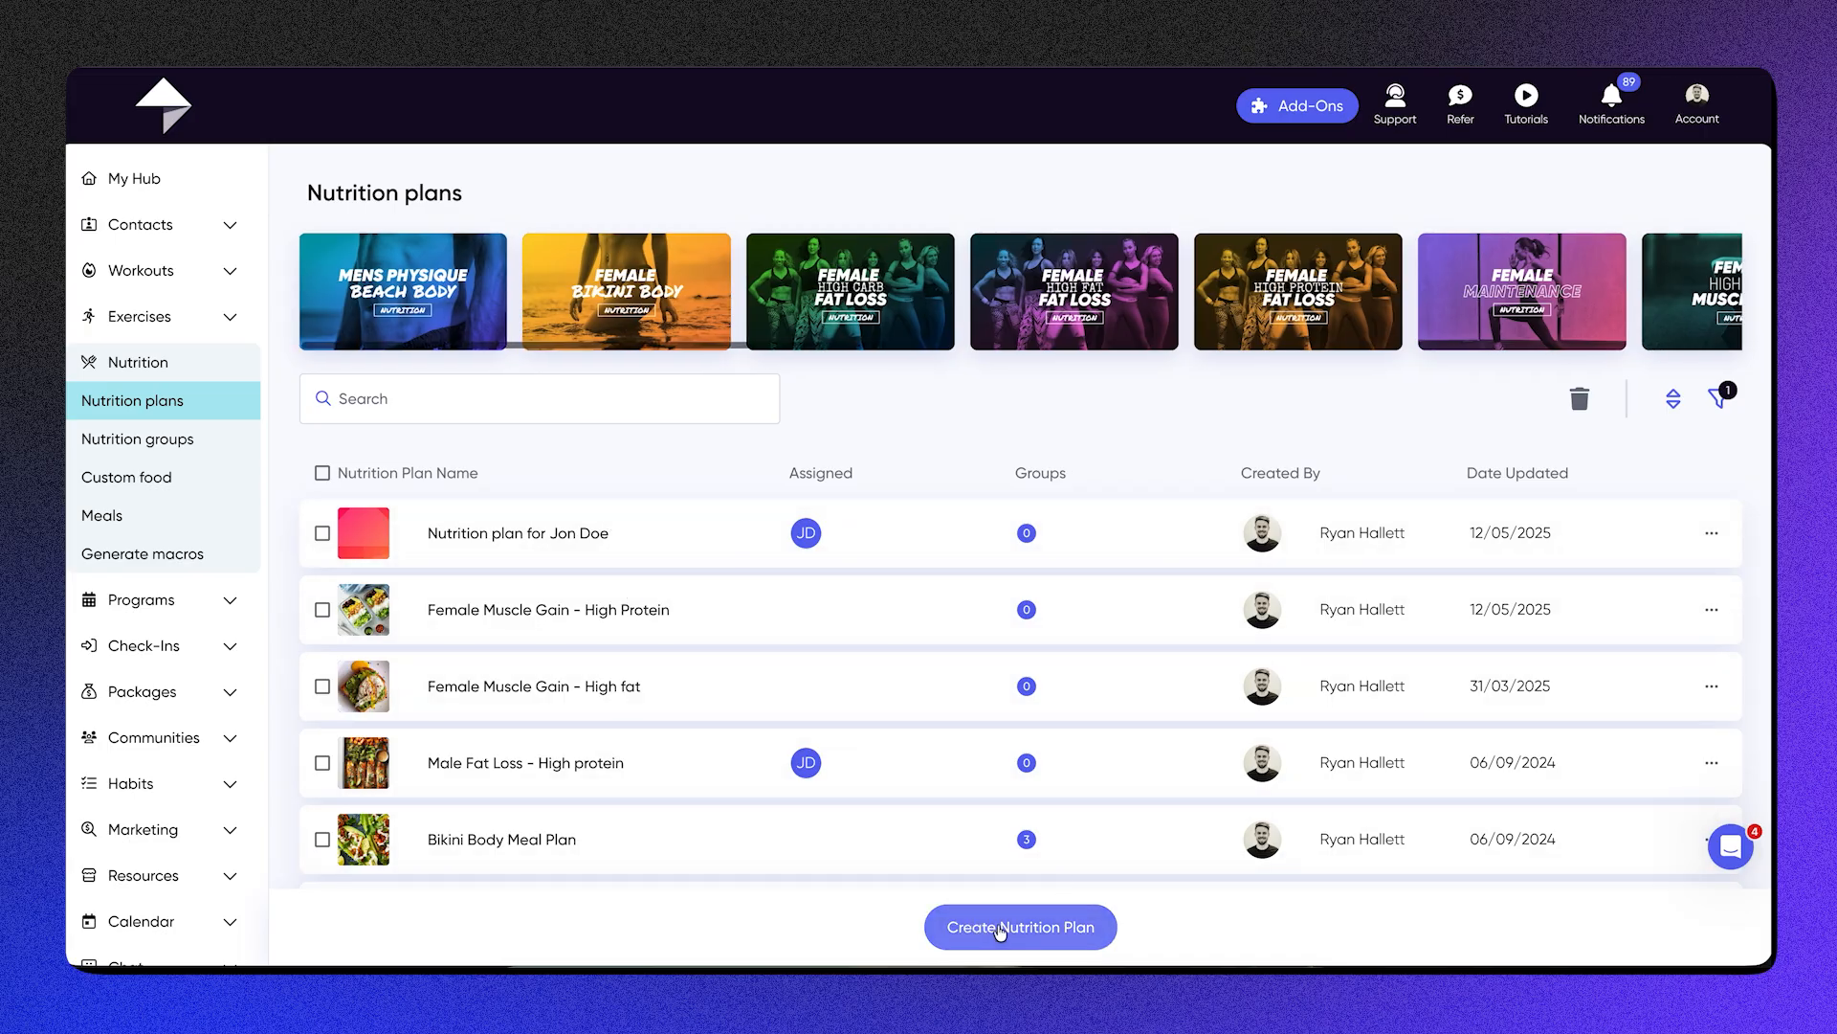
pyautogui.click(1713, 535)
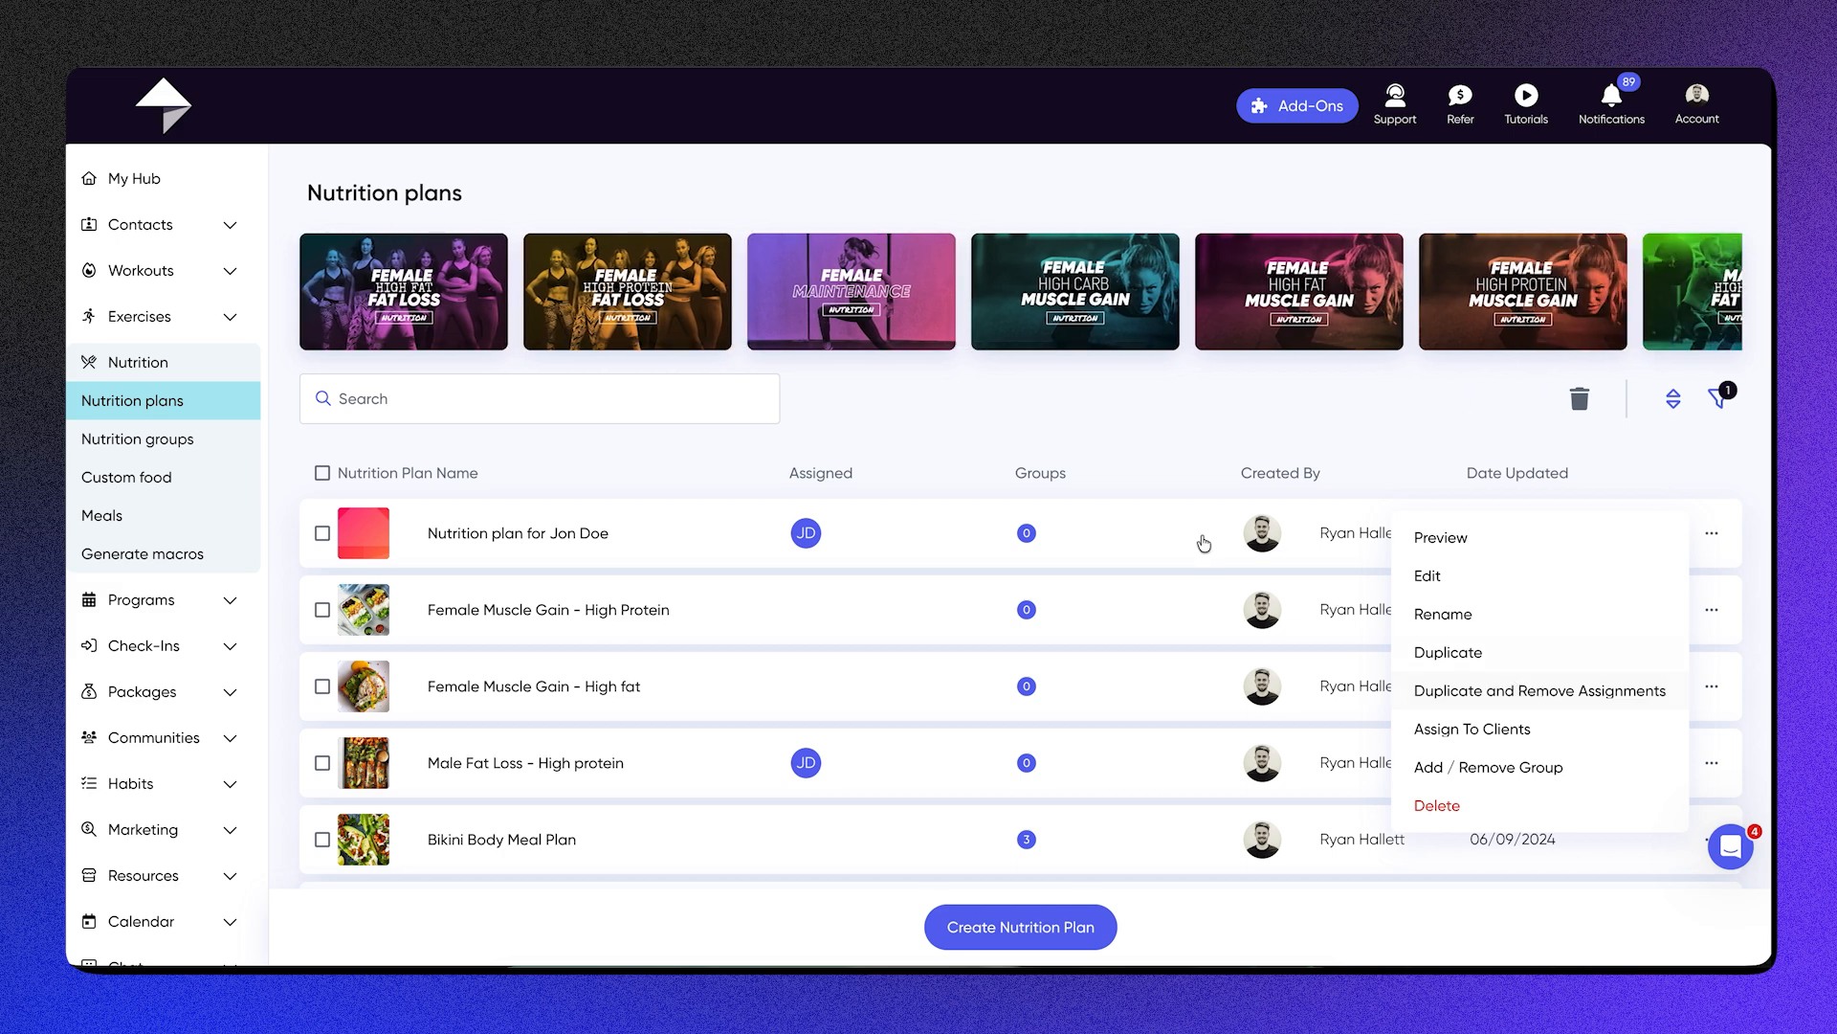
pyautogui.click(1114, 431)
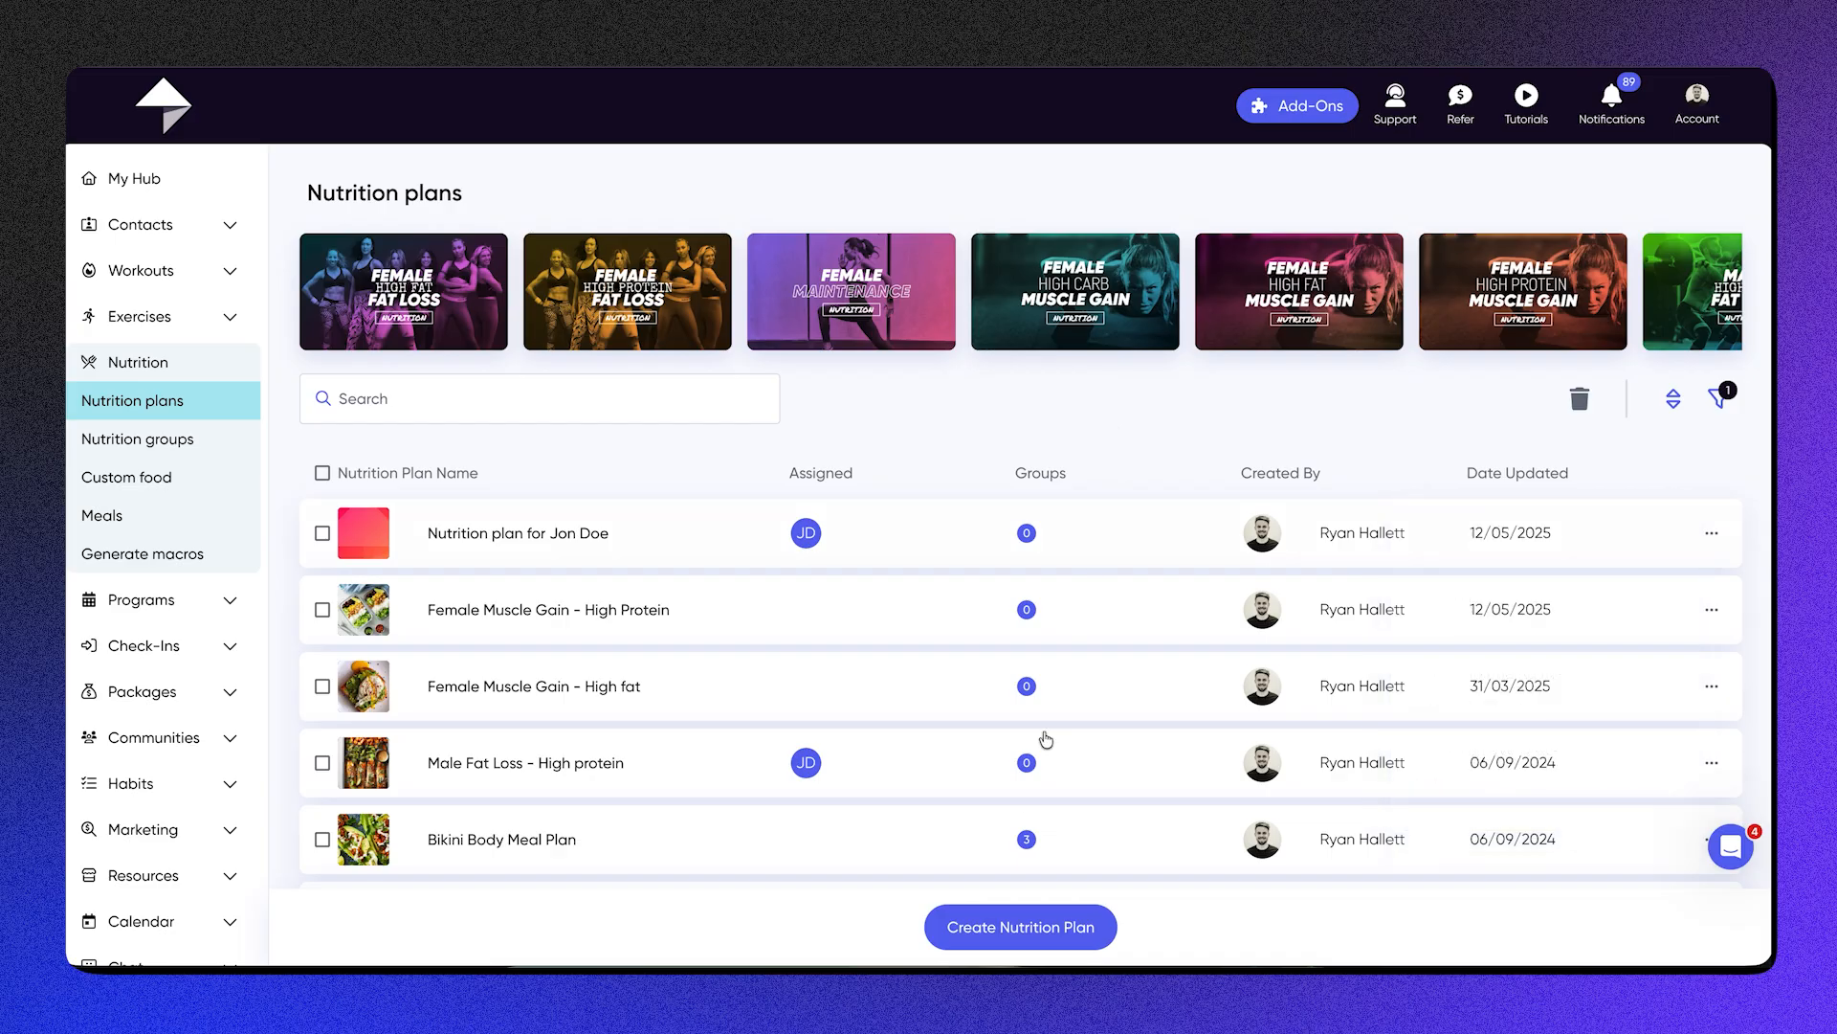
# Step: Create a nutrition plan without a template, named with the trainer's first name in the possessive followed by "Nutrition"
pyautogui.click(1015, 936)
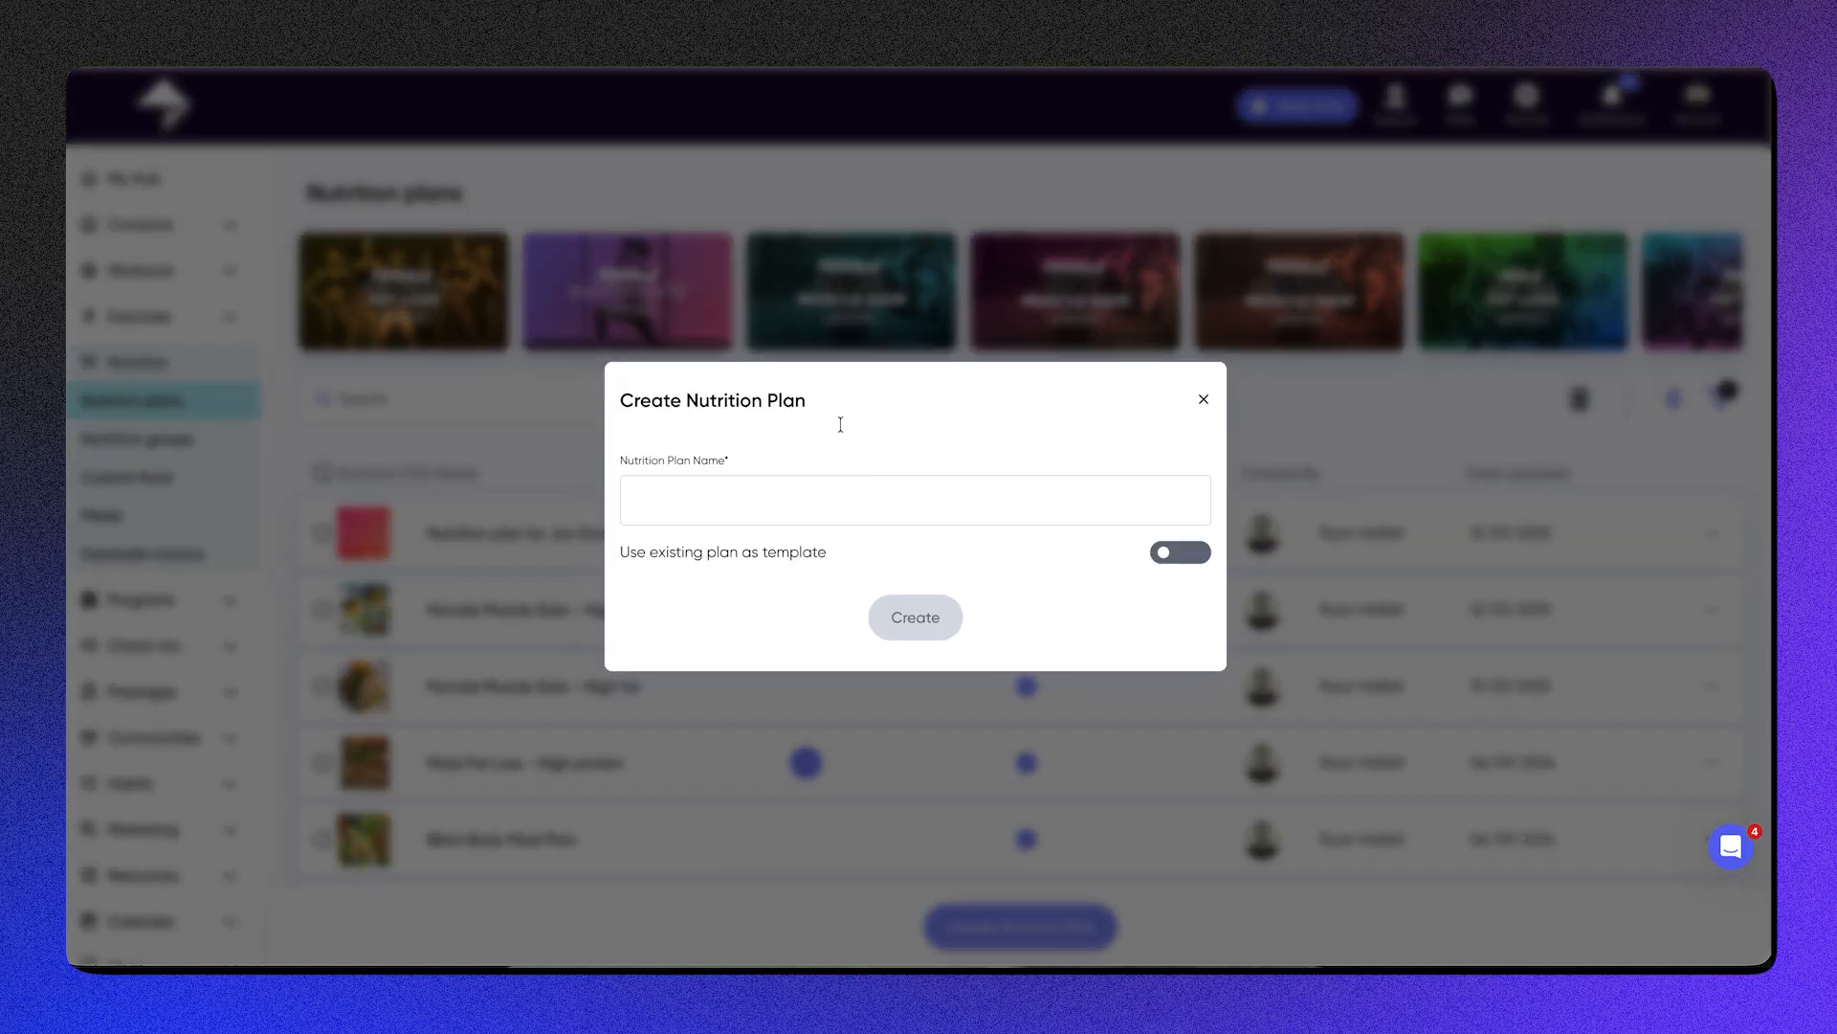
pyautogui.click(1164, 555)
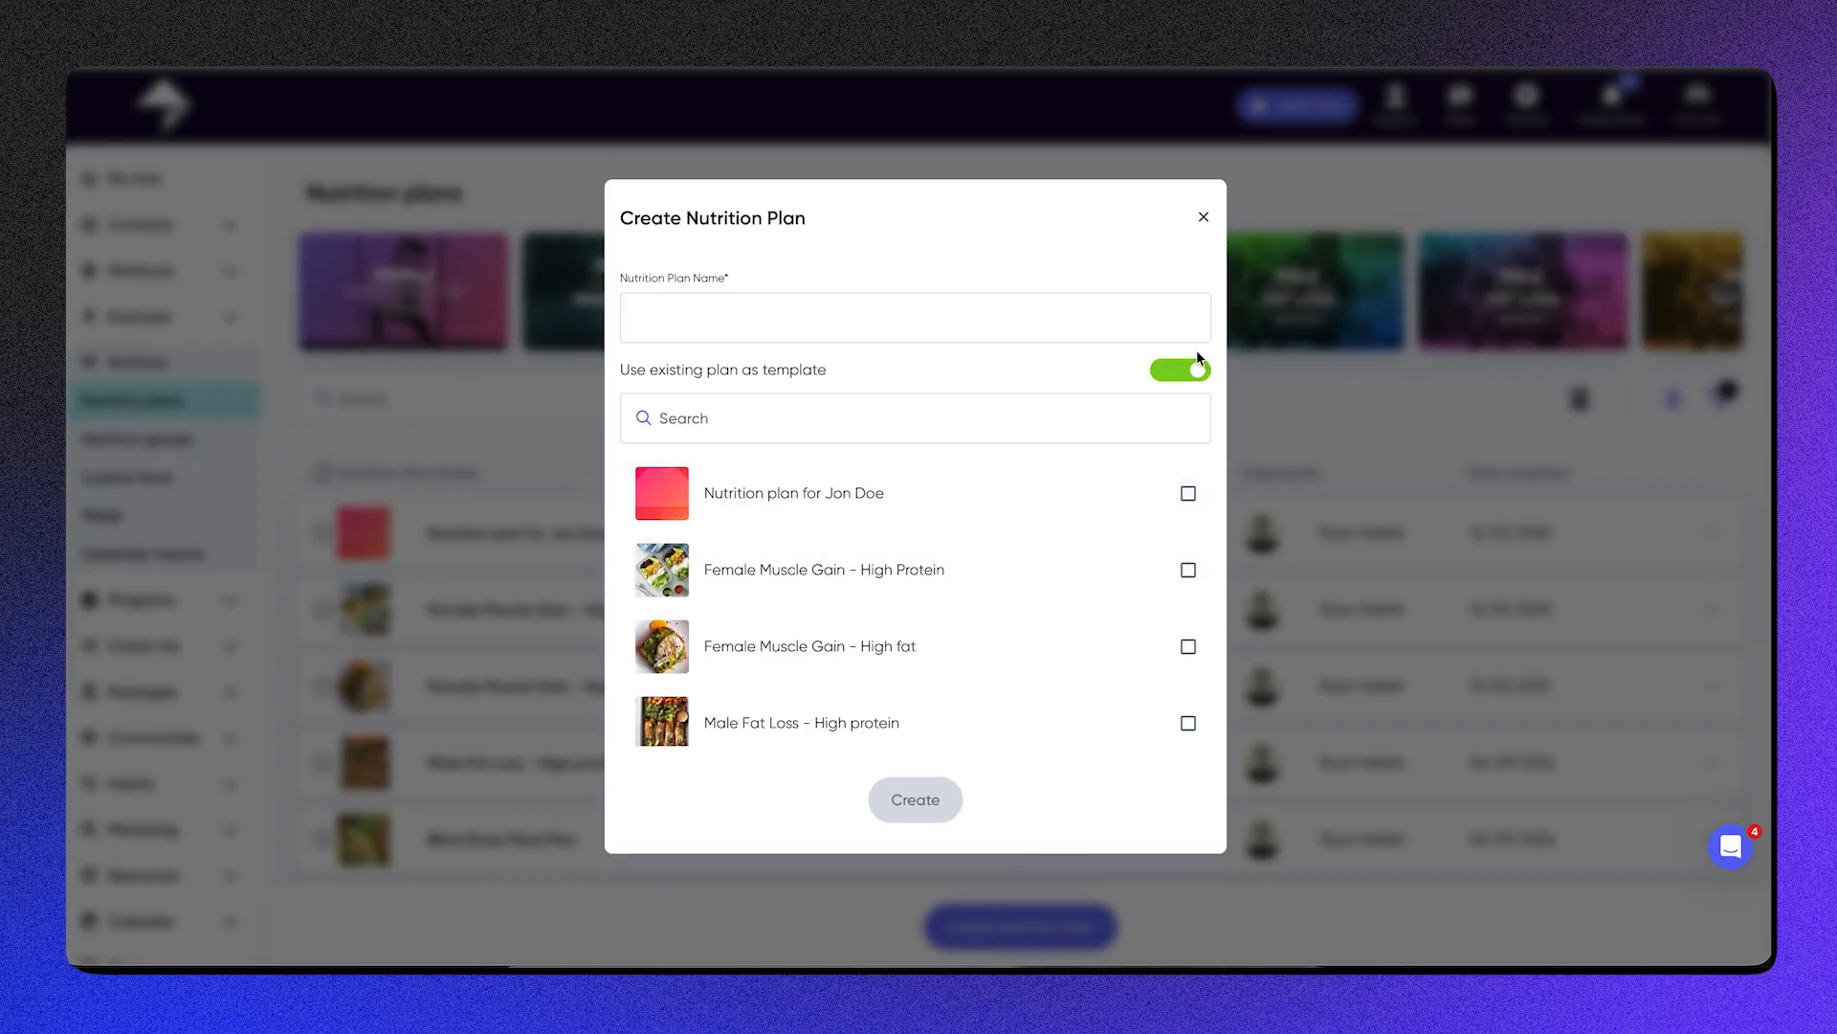
pyautogui.click(1192, 374)
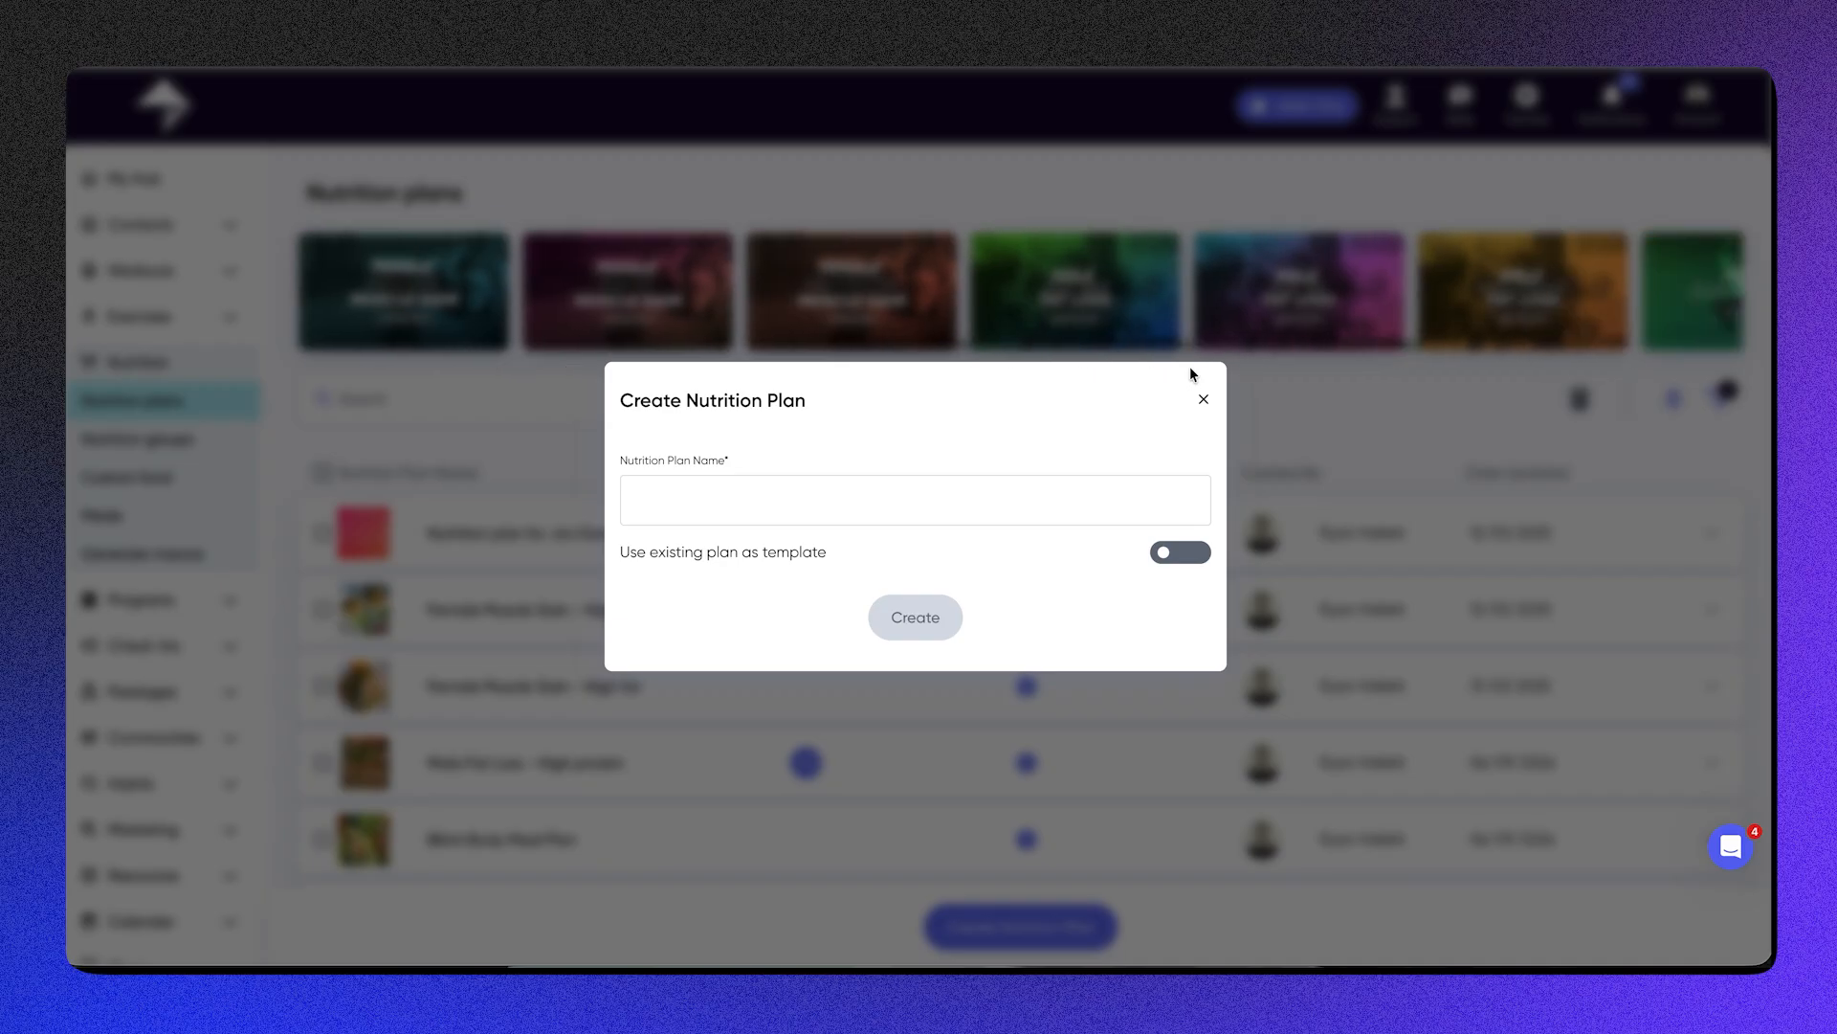
pyautogui.click(932, 519)
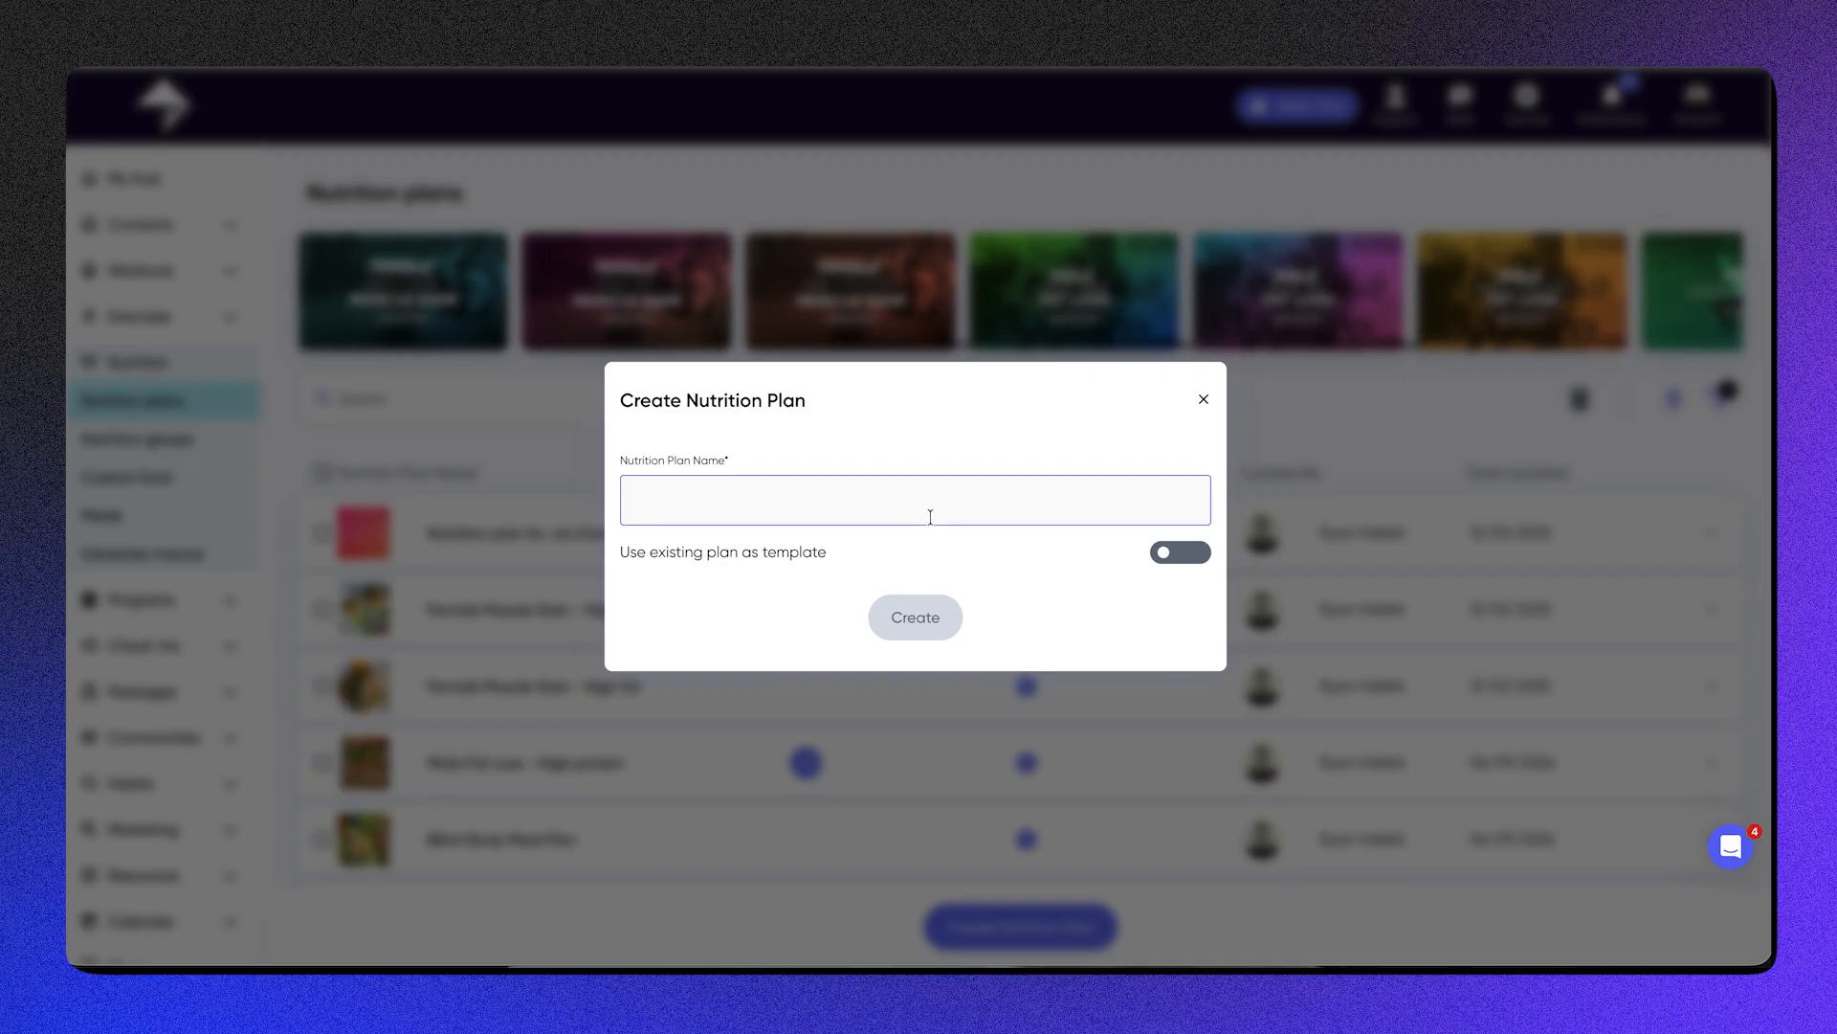
pyautogui.write("Ryan's")
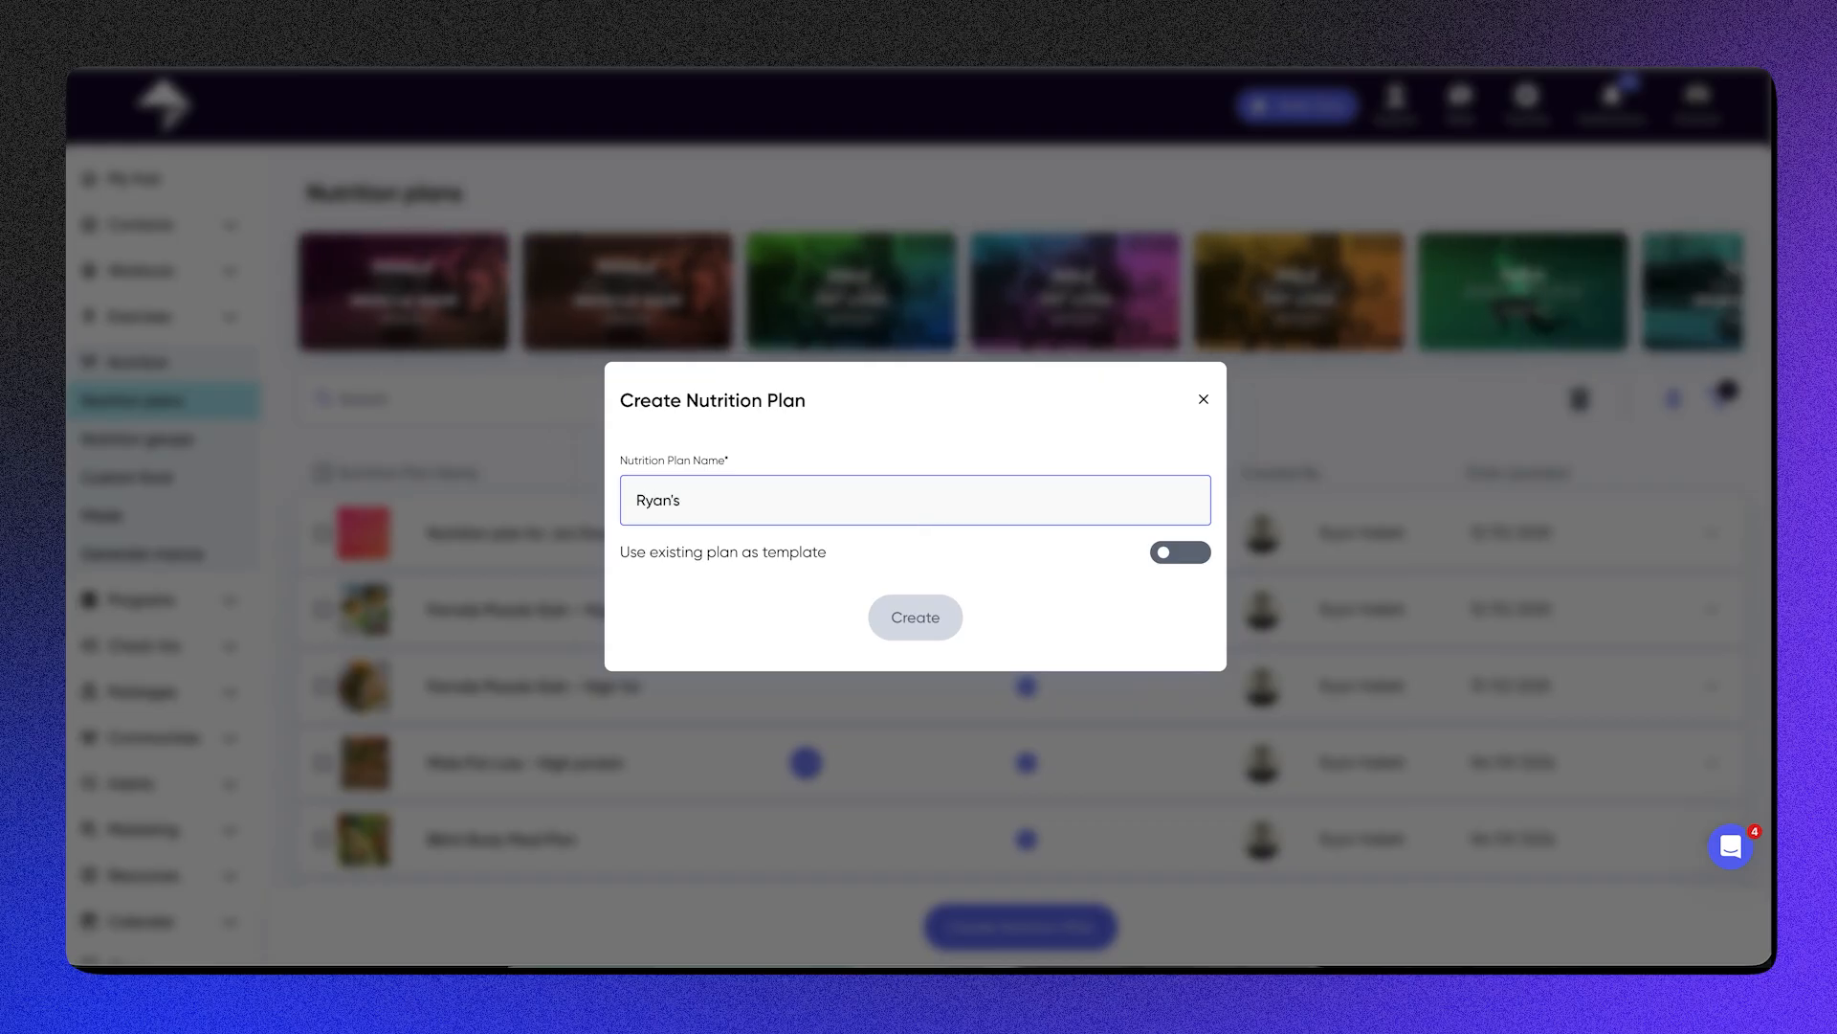
pyautogui.write(' Nutrition')
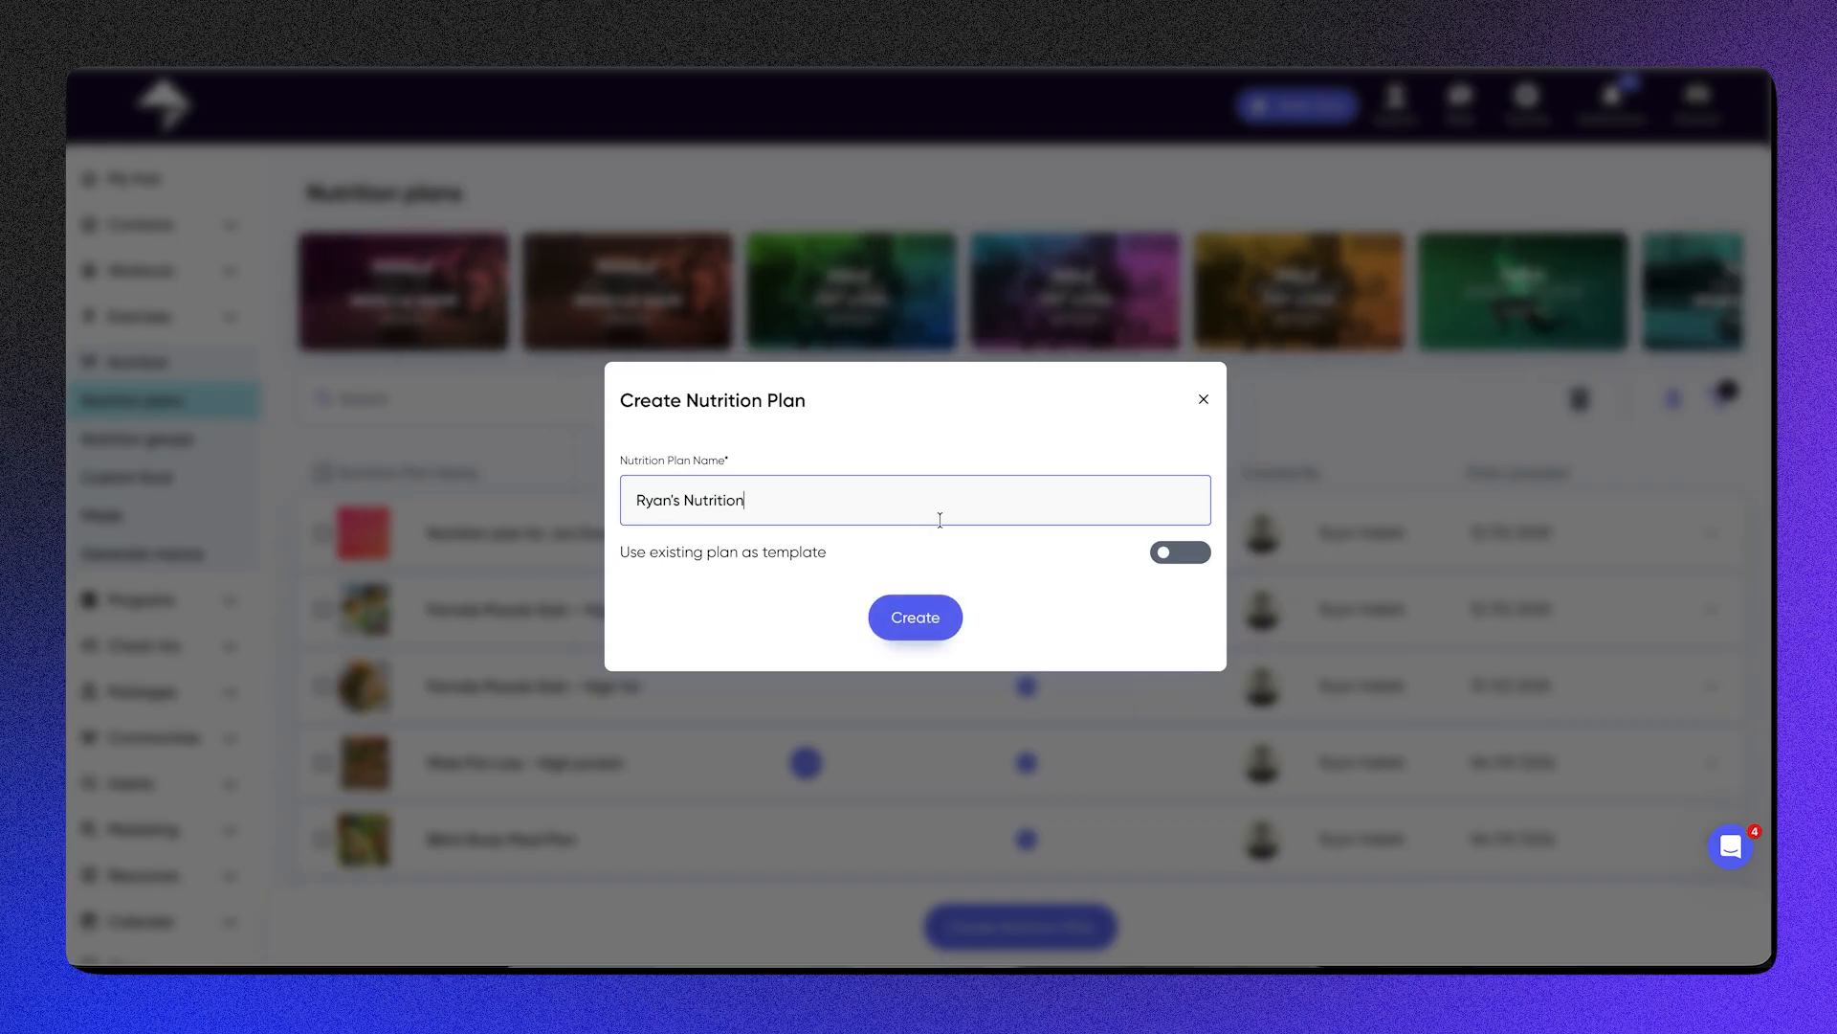
pyautogui.click(915, 622)
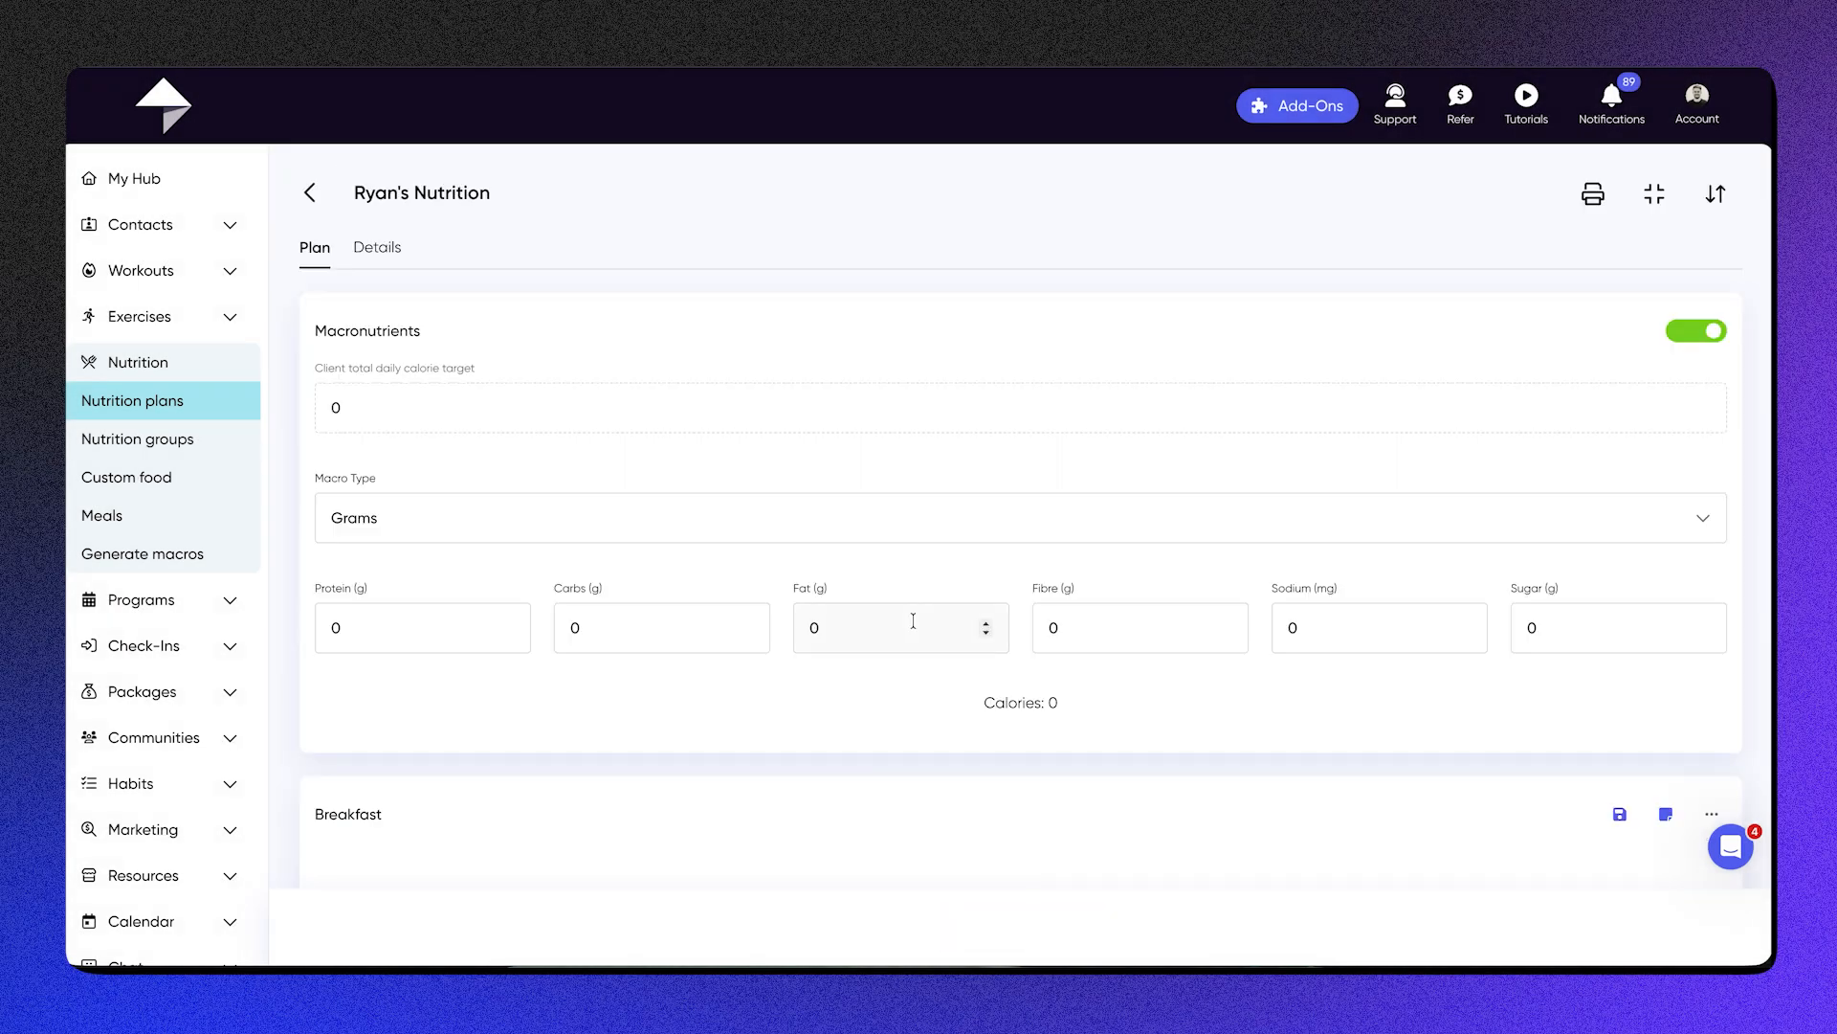
# Step: Turn off the macronutrient targets in the new nutrition plan, leaving only the client's total daily calorie target
pyautogui.click(1673, 337)
pyautogui.click(1706, 346)
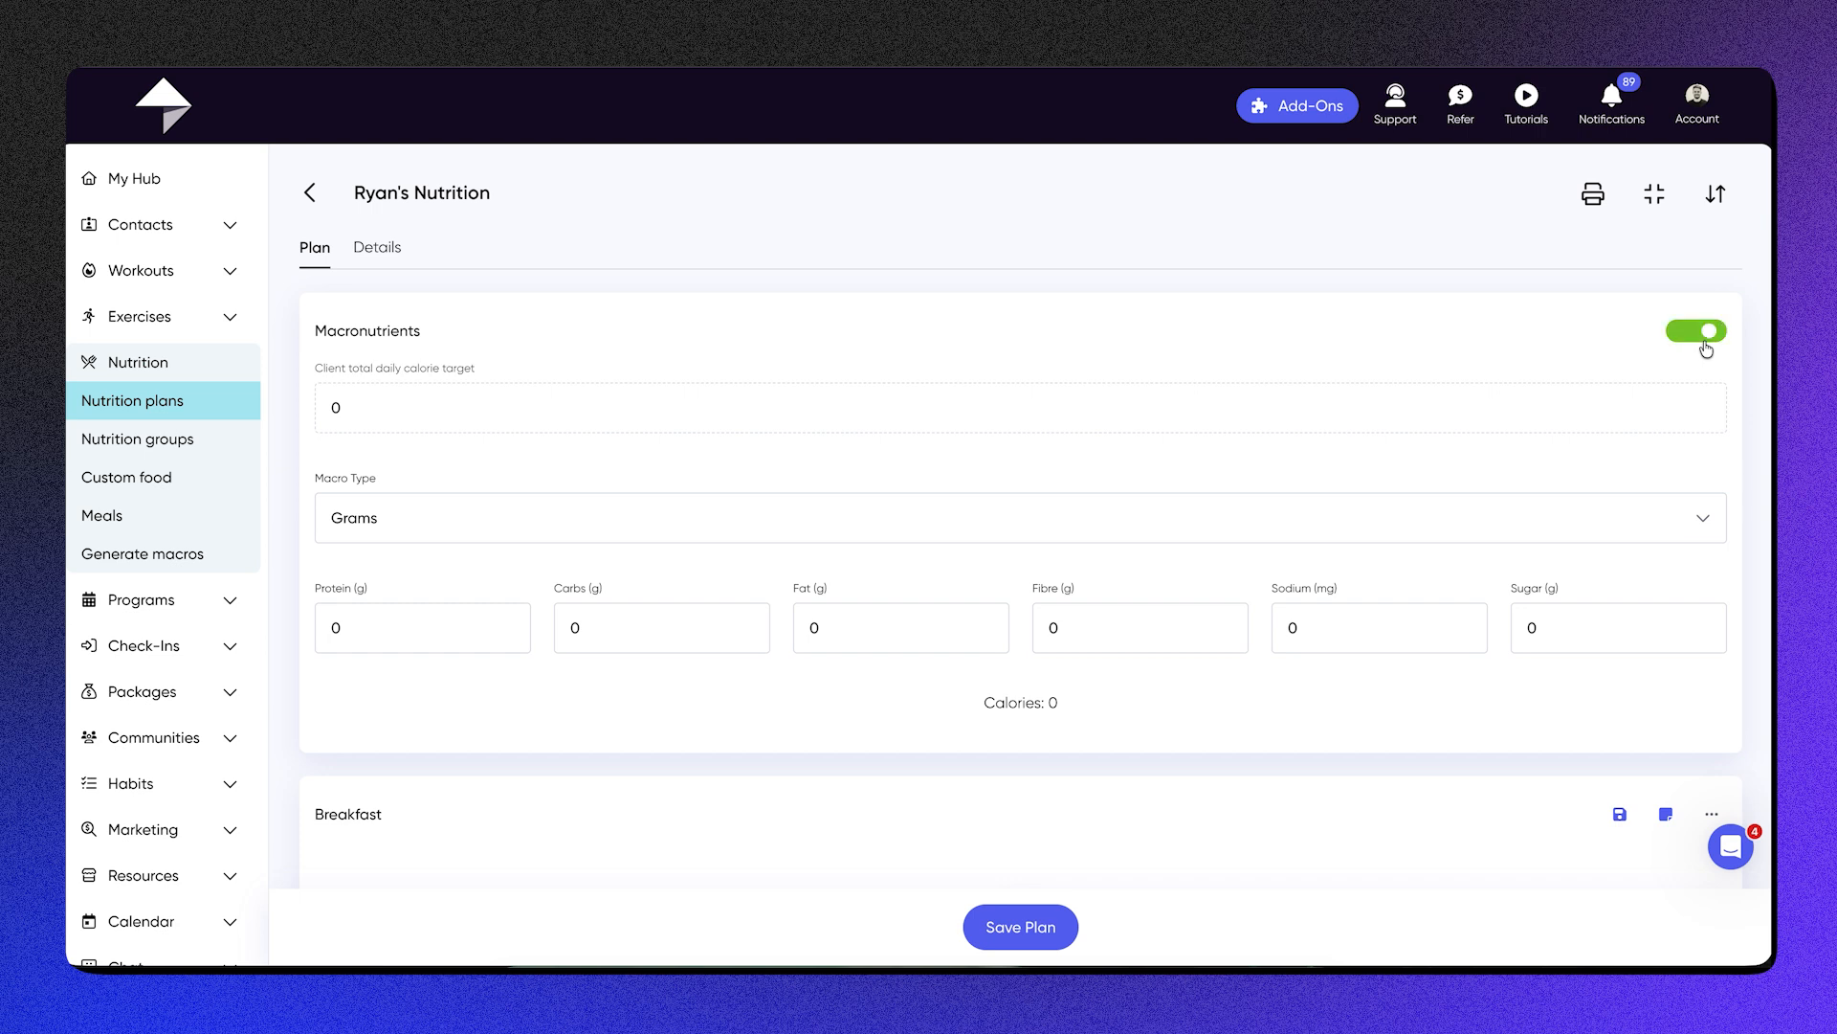
pyautogui.click(1706, 346)
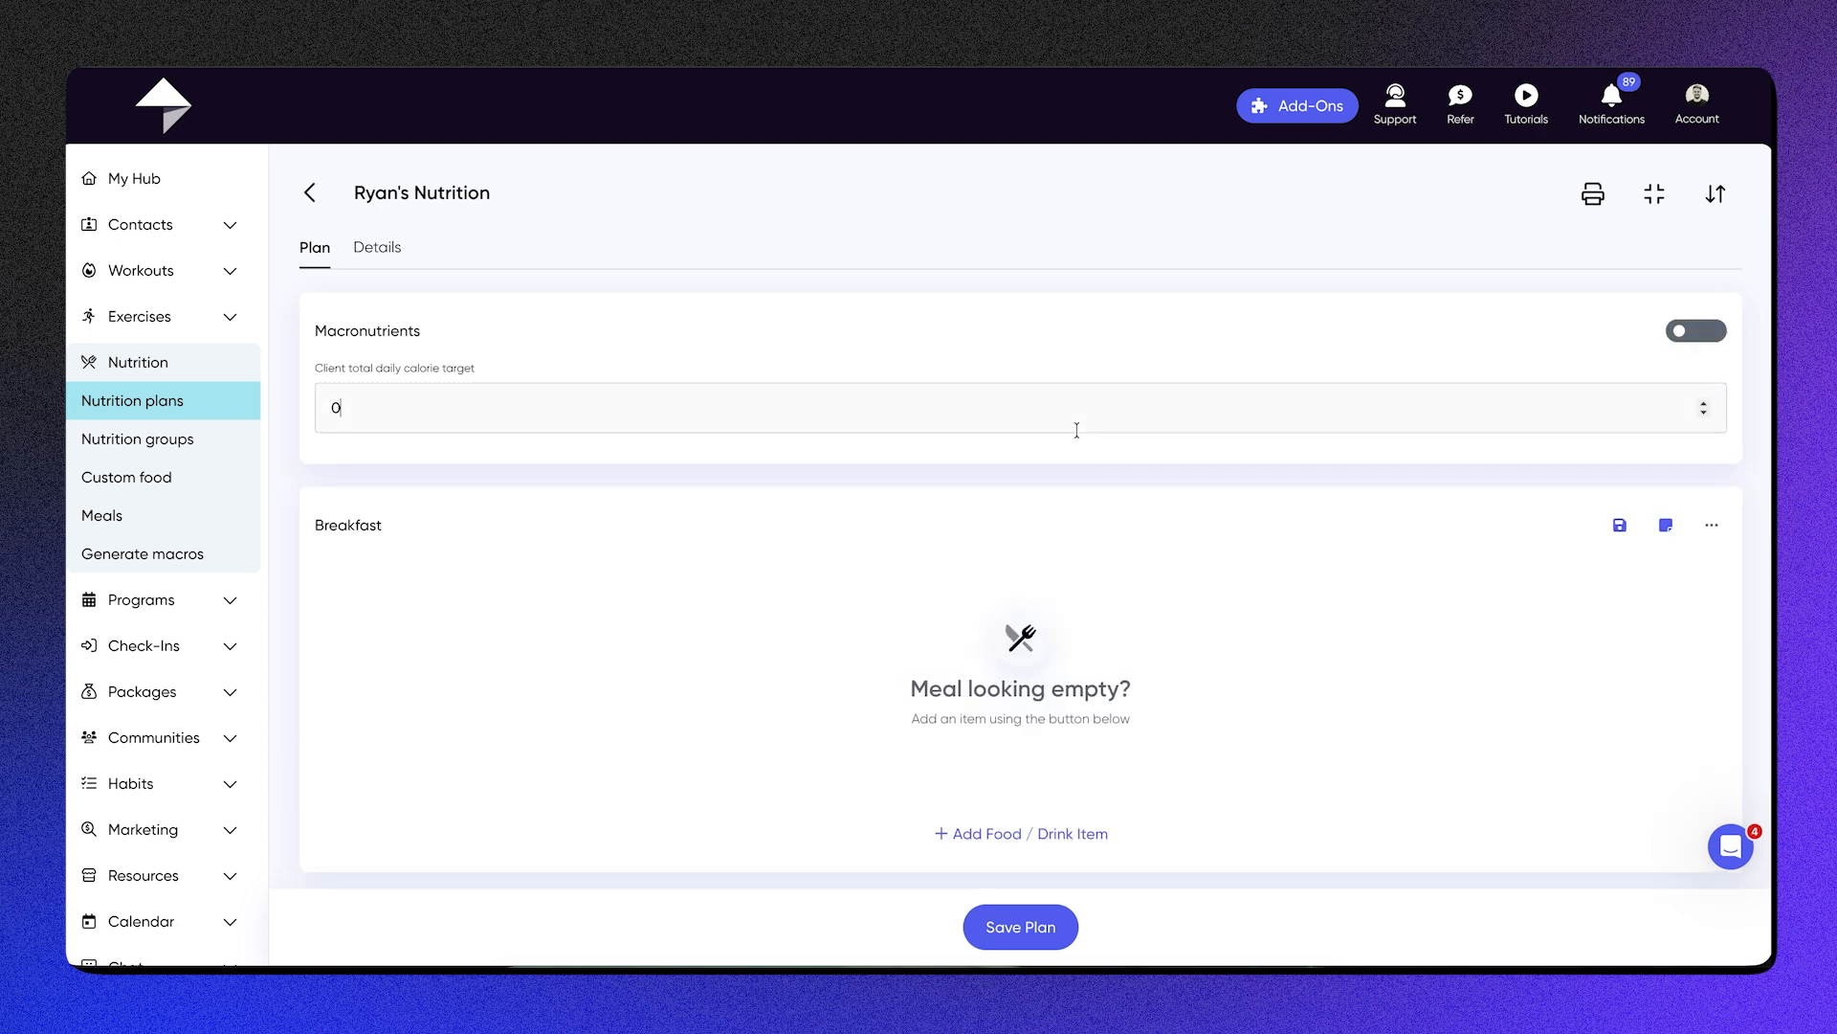
# Step: Turn on the macronutrient targets with the Percentage macro type and set the client's total daily calorie target to 2500
pyautogui.click(1699, 337)
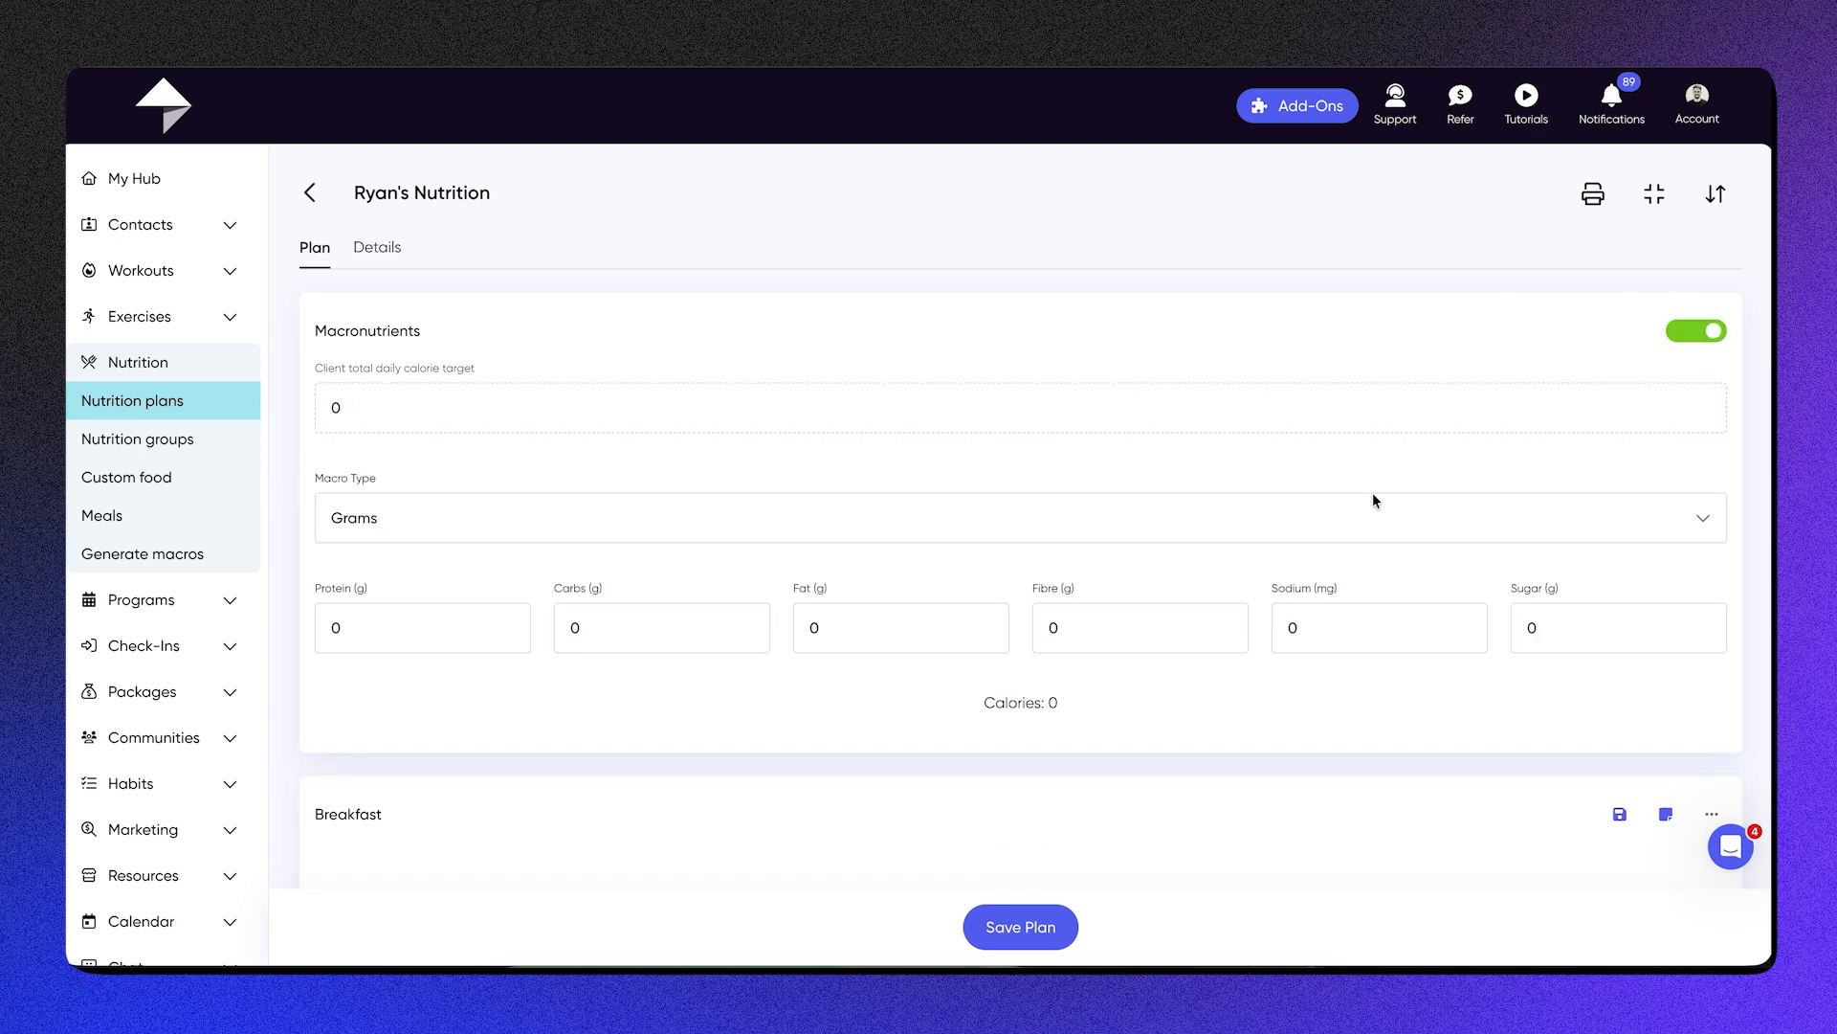
pyautogui.click(724, 502)
pyautogui.click(711, 601)
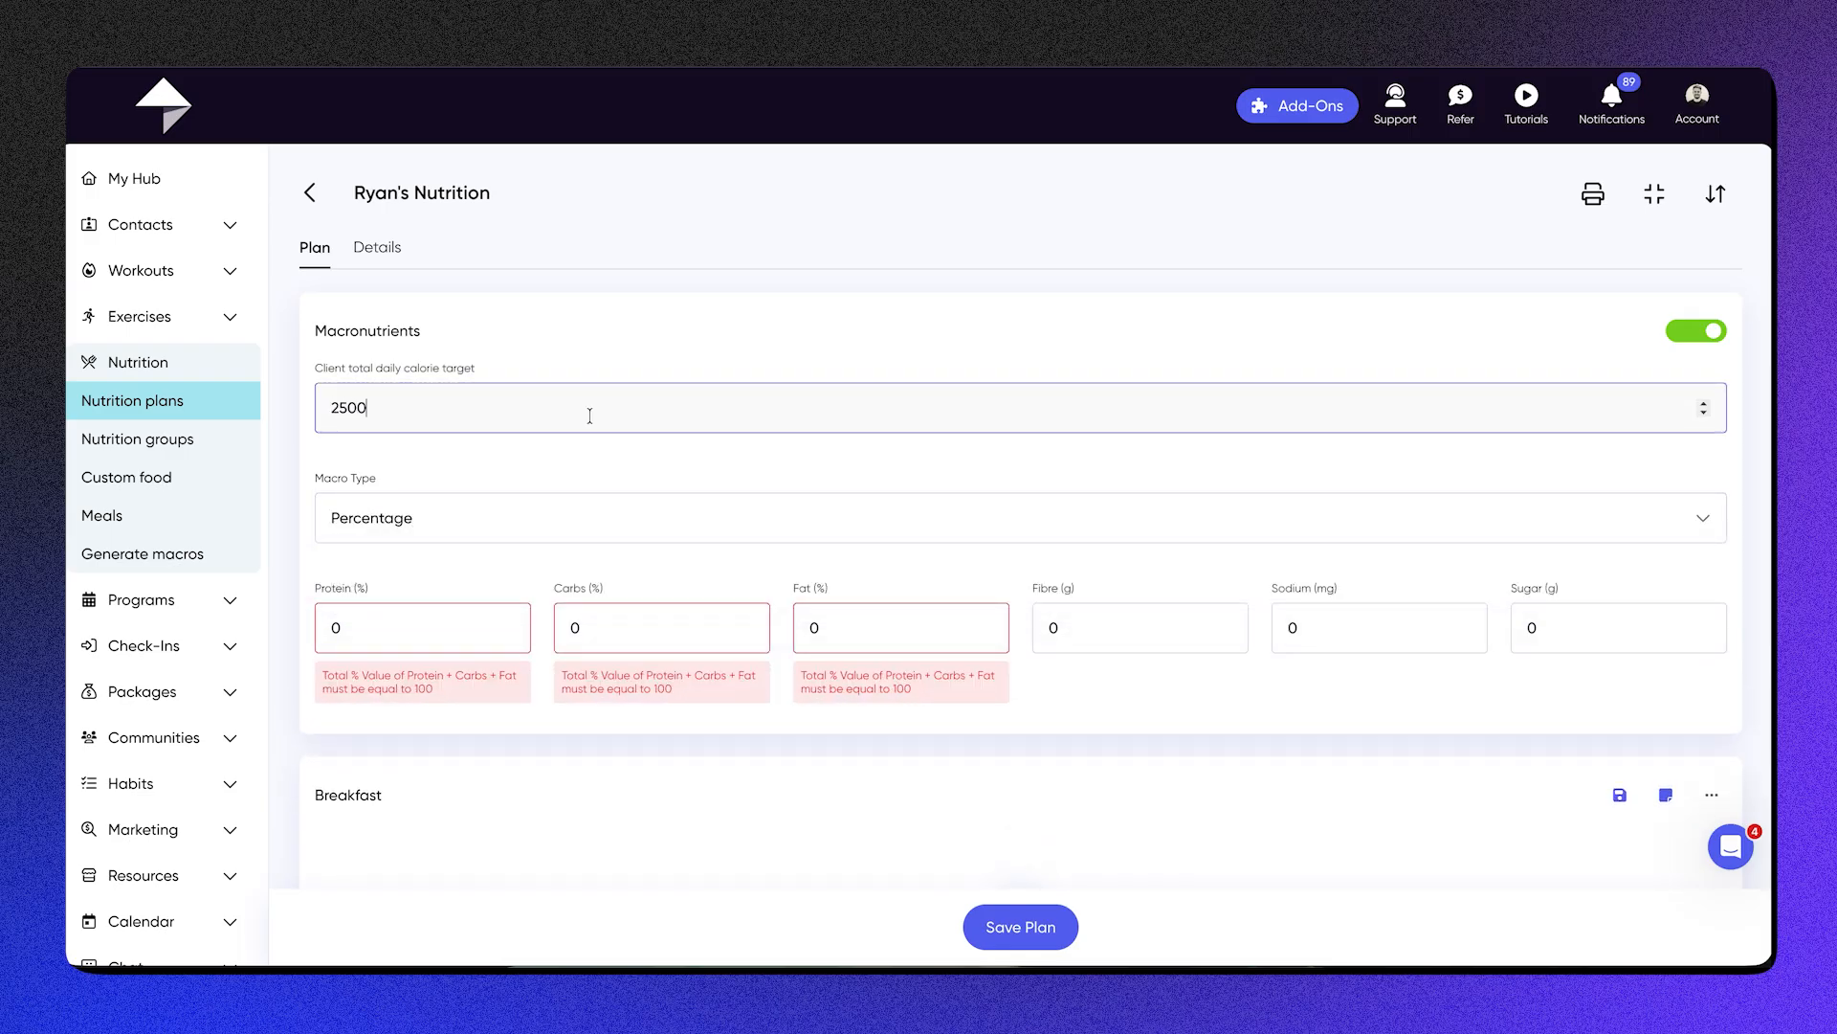
# Step: Set the macro split to 40% protein, 30% carbs and 30% fat, and convert the macro type to Grams
pyautogui.press('BackSpace')
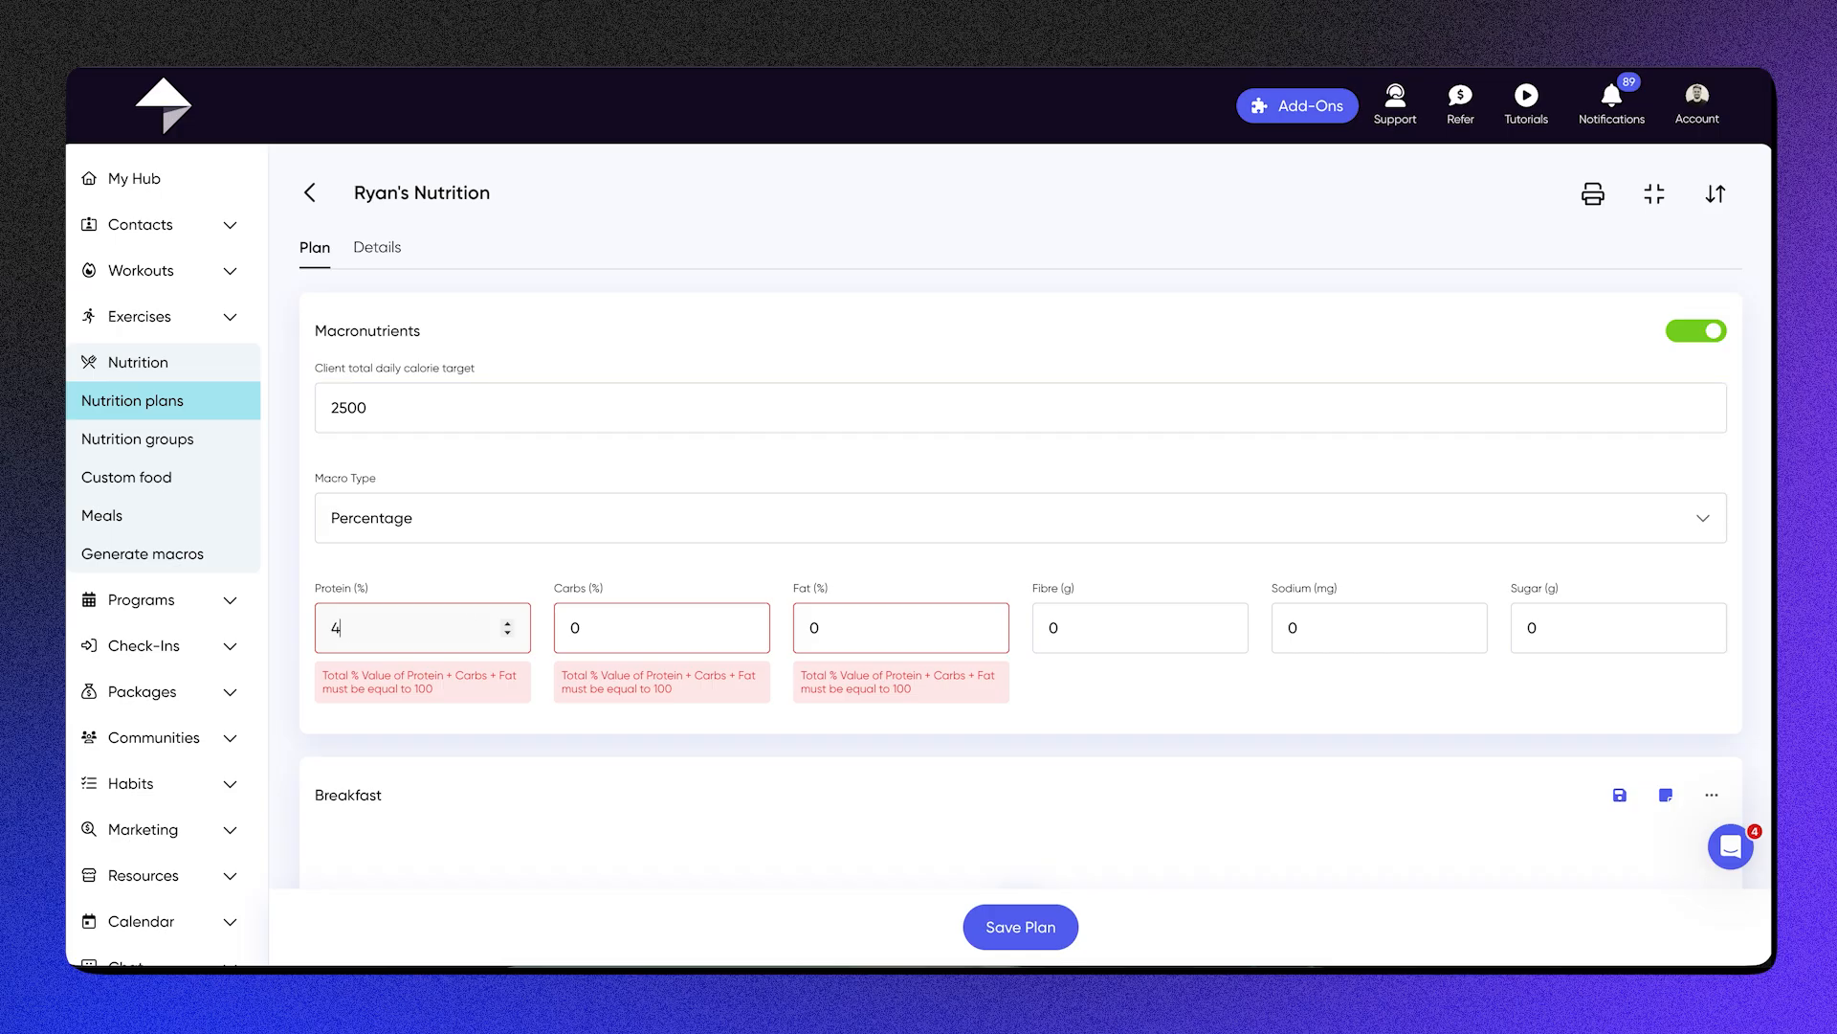
pyautogui.click(628, 630)
pyautogui.press('BackSpace')
pyautogui.click(909, 622)
pyautogui.press('BackSpace')
pyautogui.write('30')
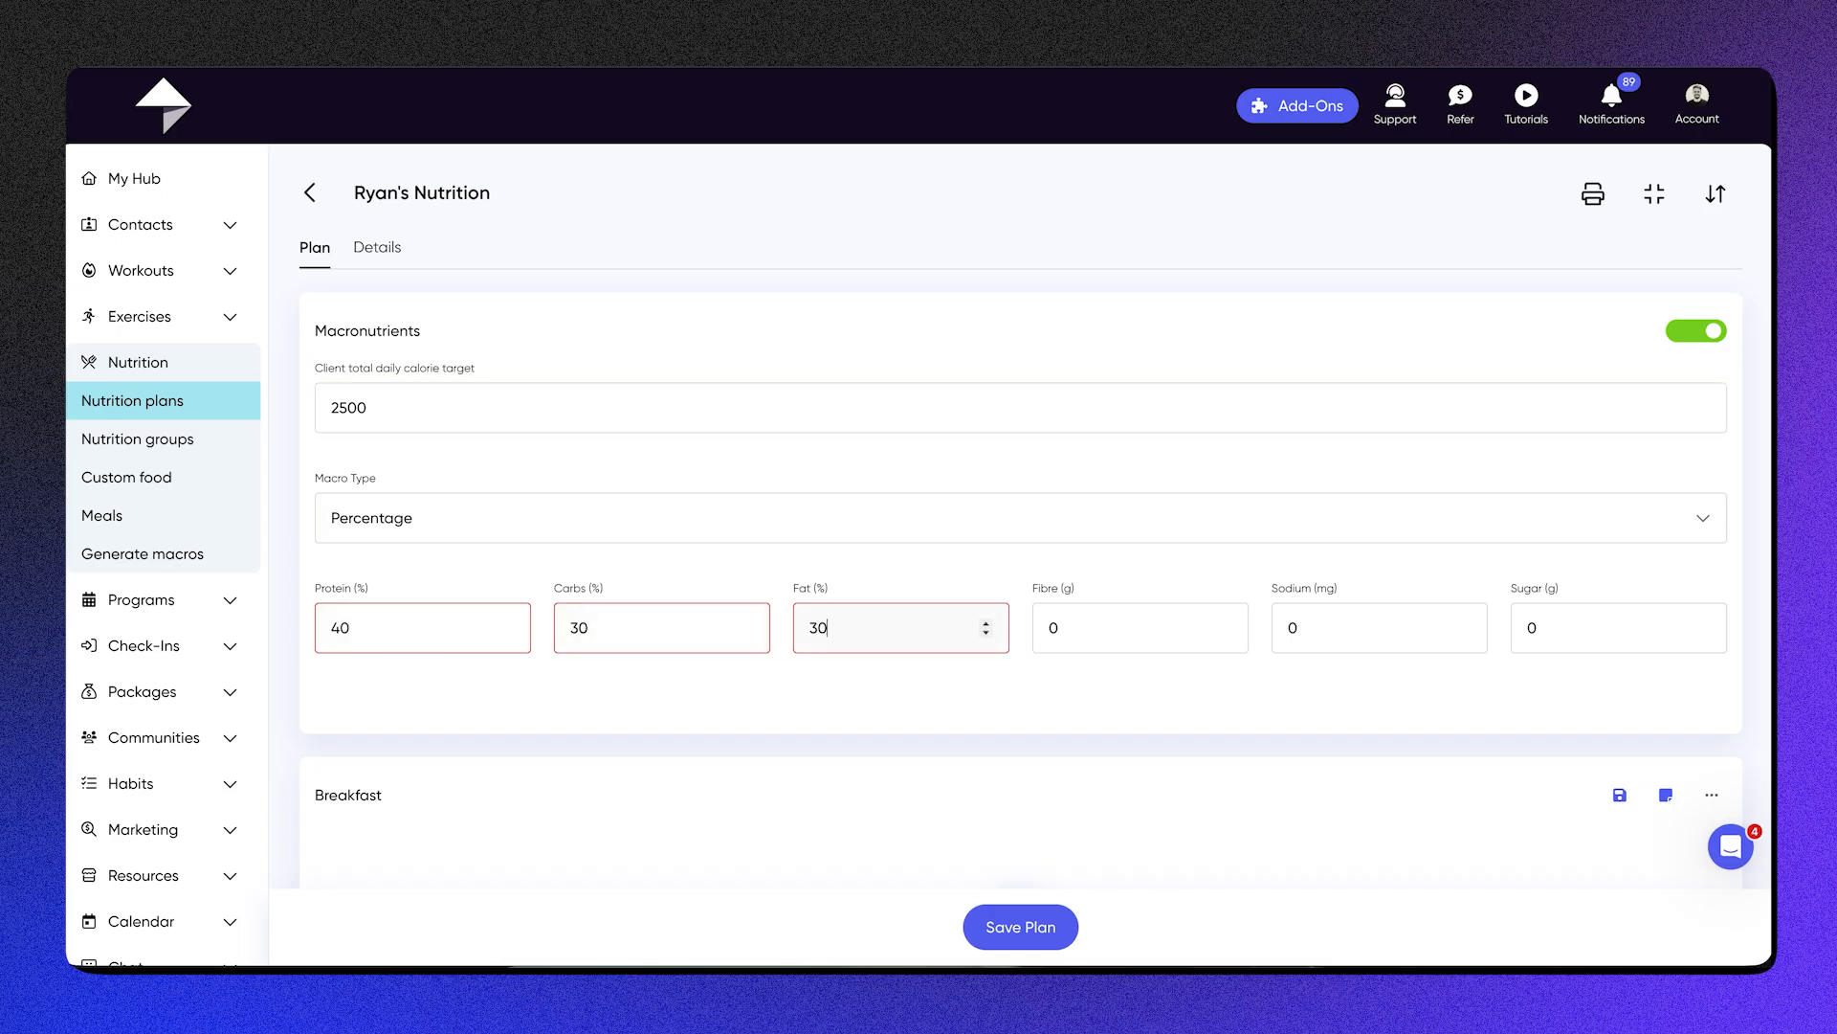
pyautogui.click(815, 500)
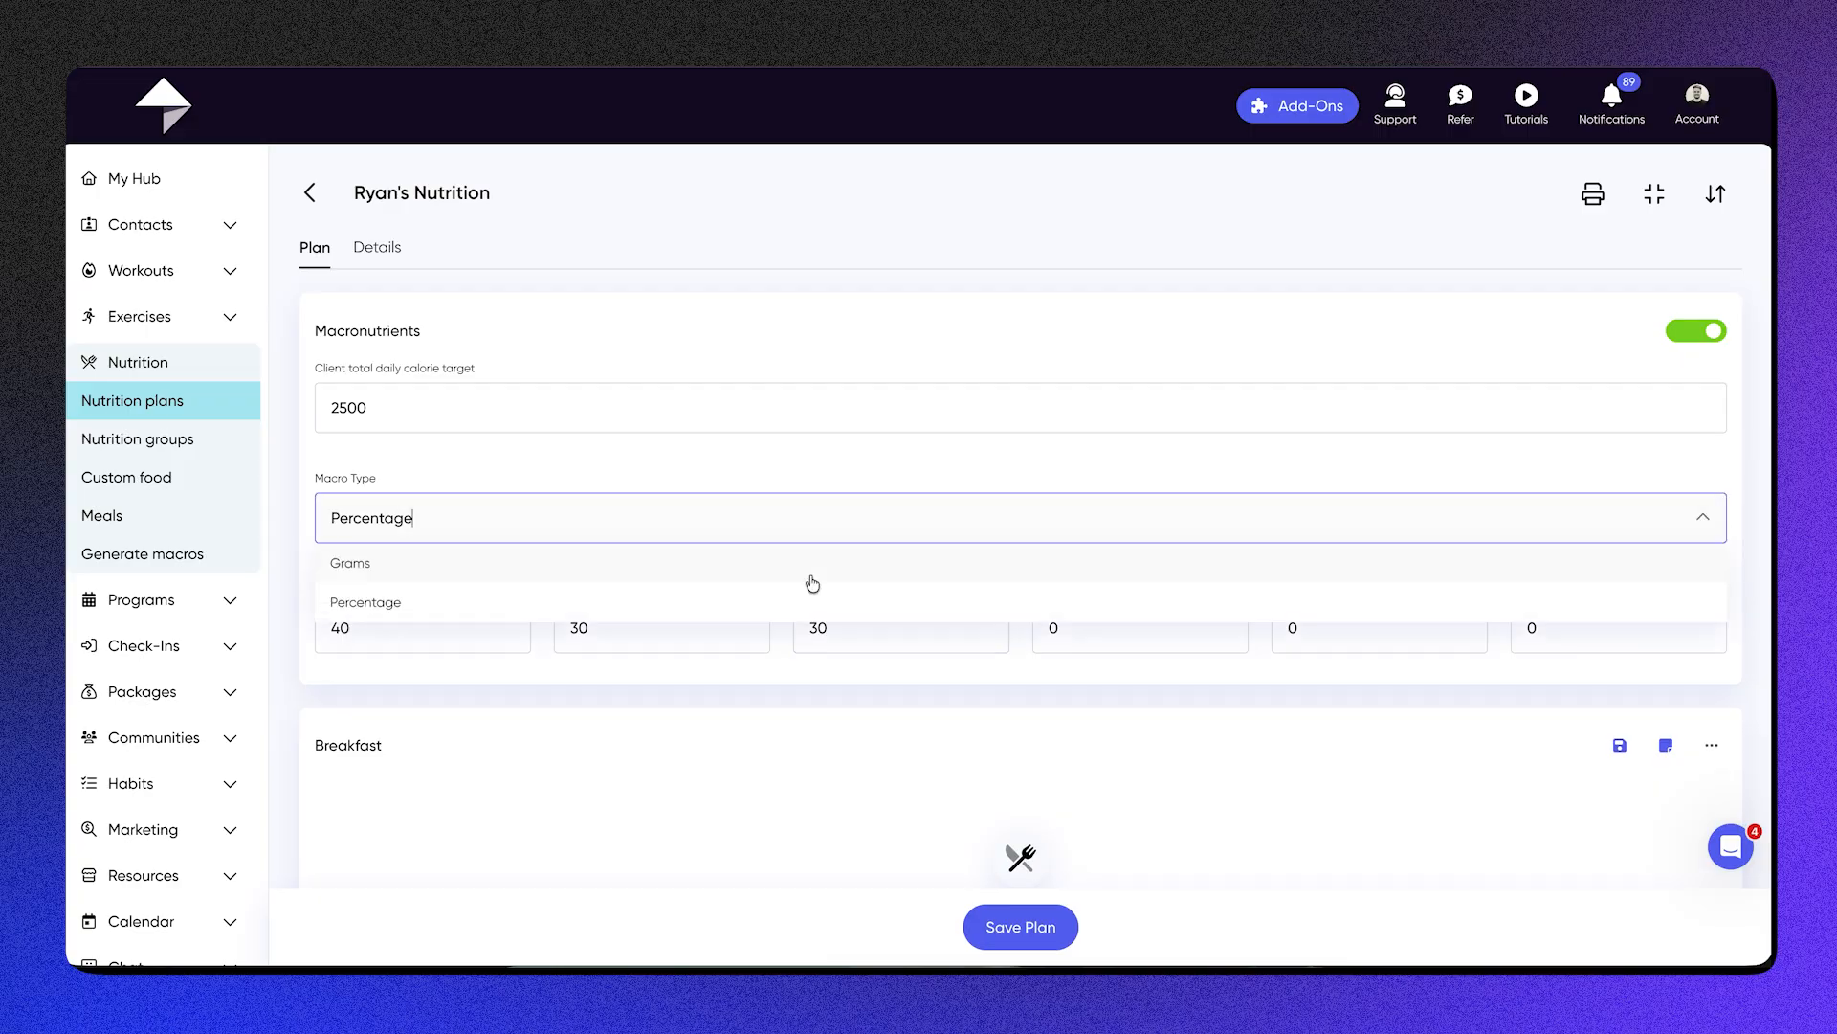
pyautogui.click(807, 574)
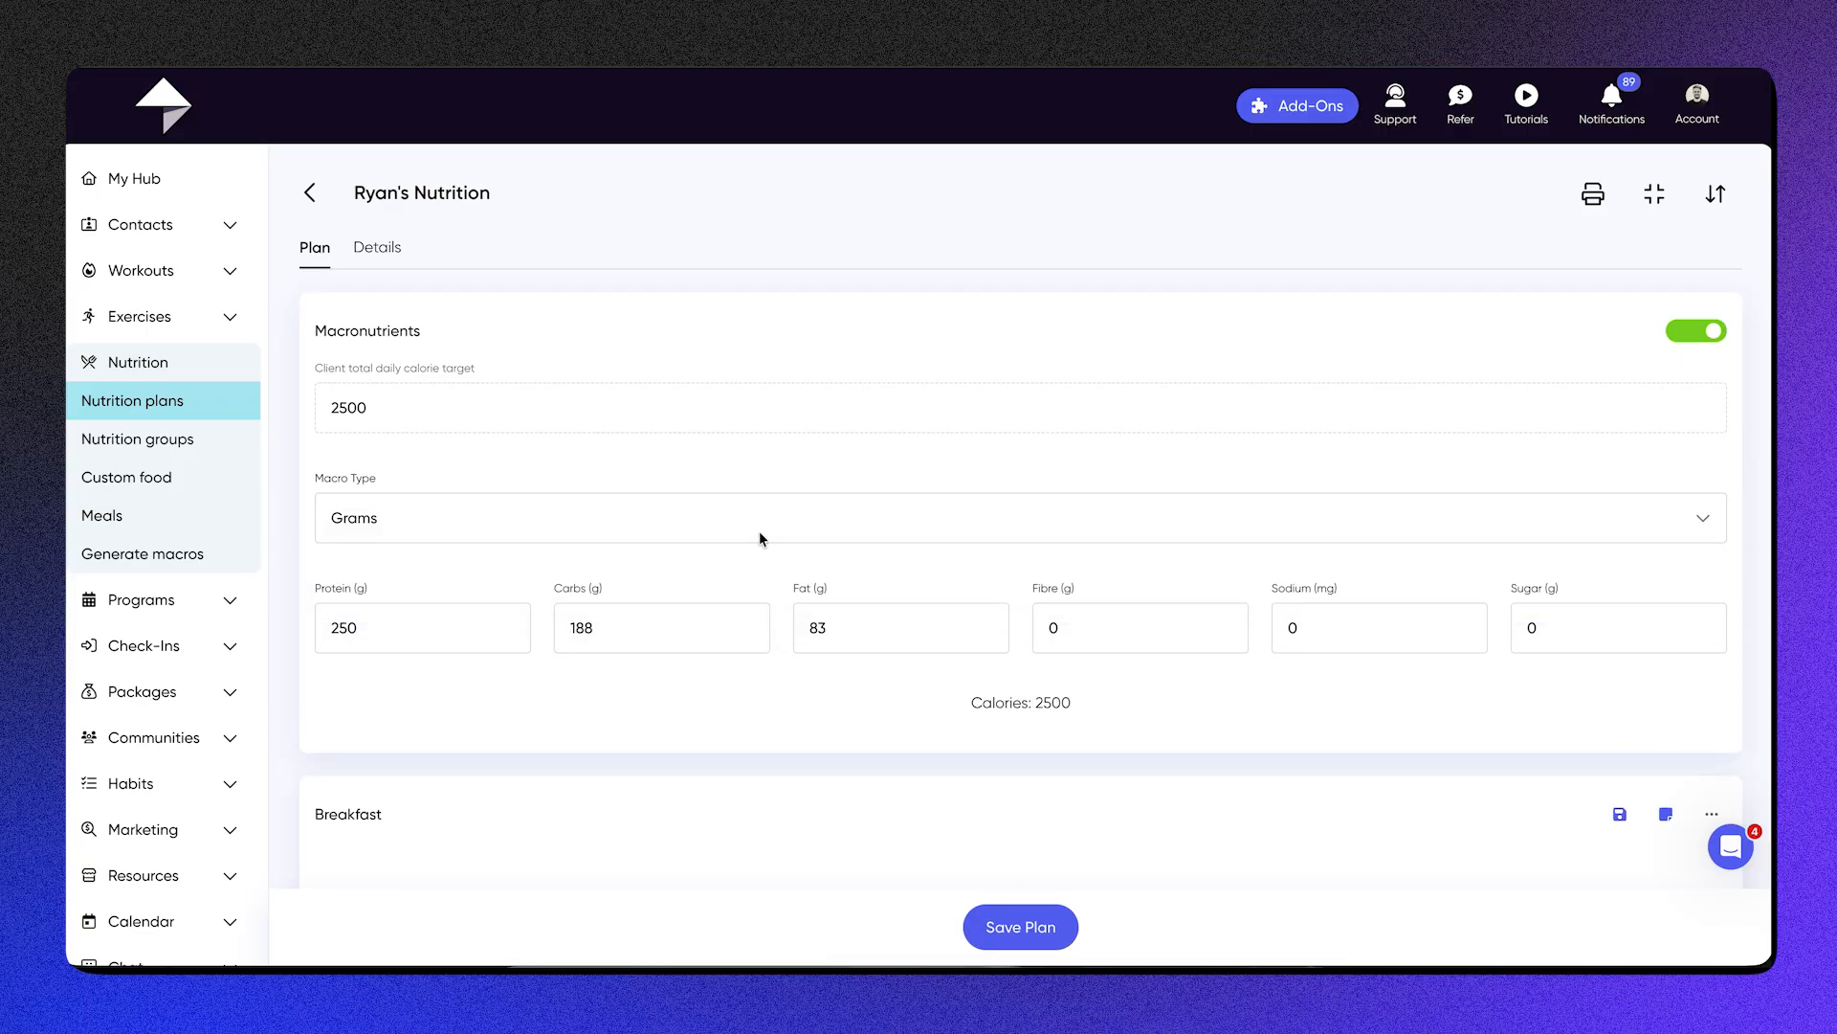
# Step: View the plan details for image, description, notes and files, and return to the plan's meals
pyautogui.click(397, 261)
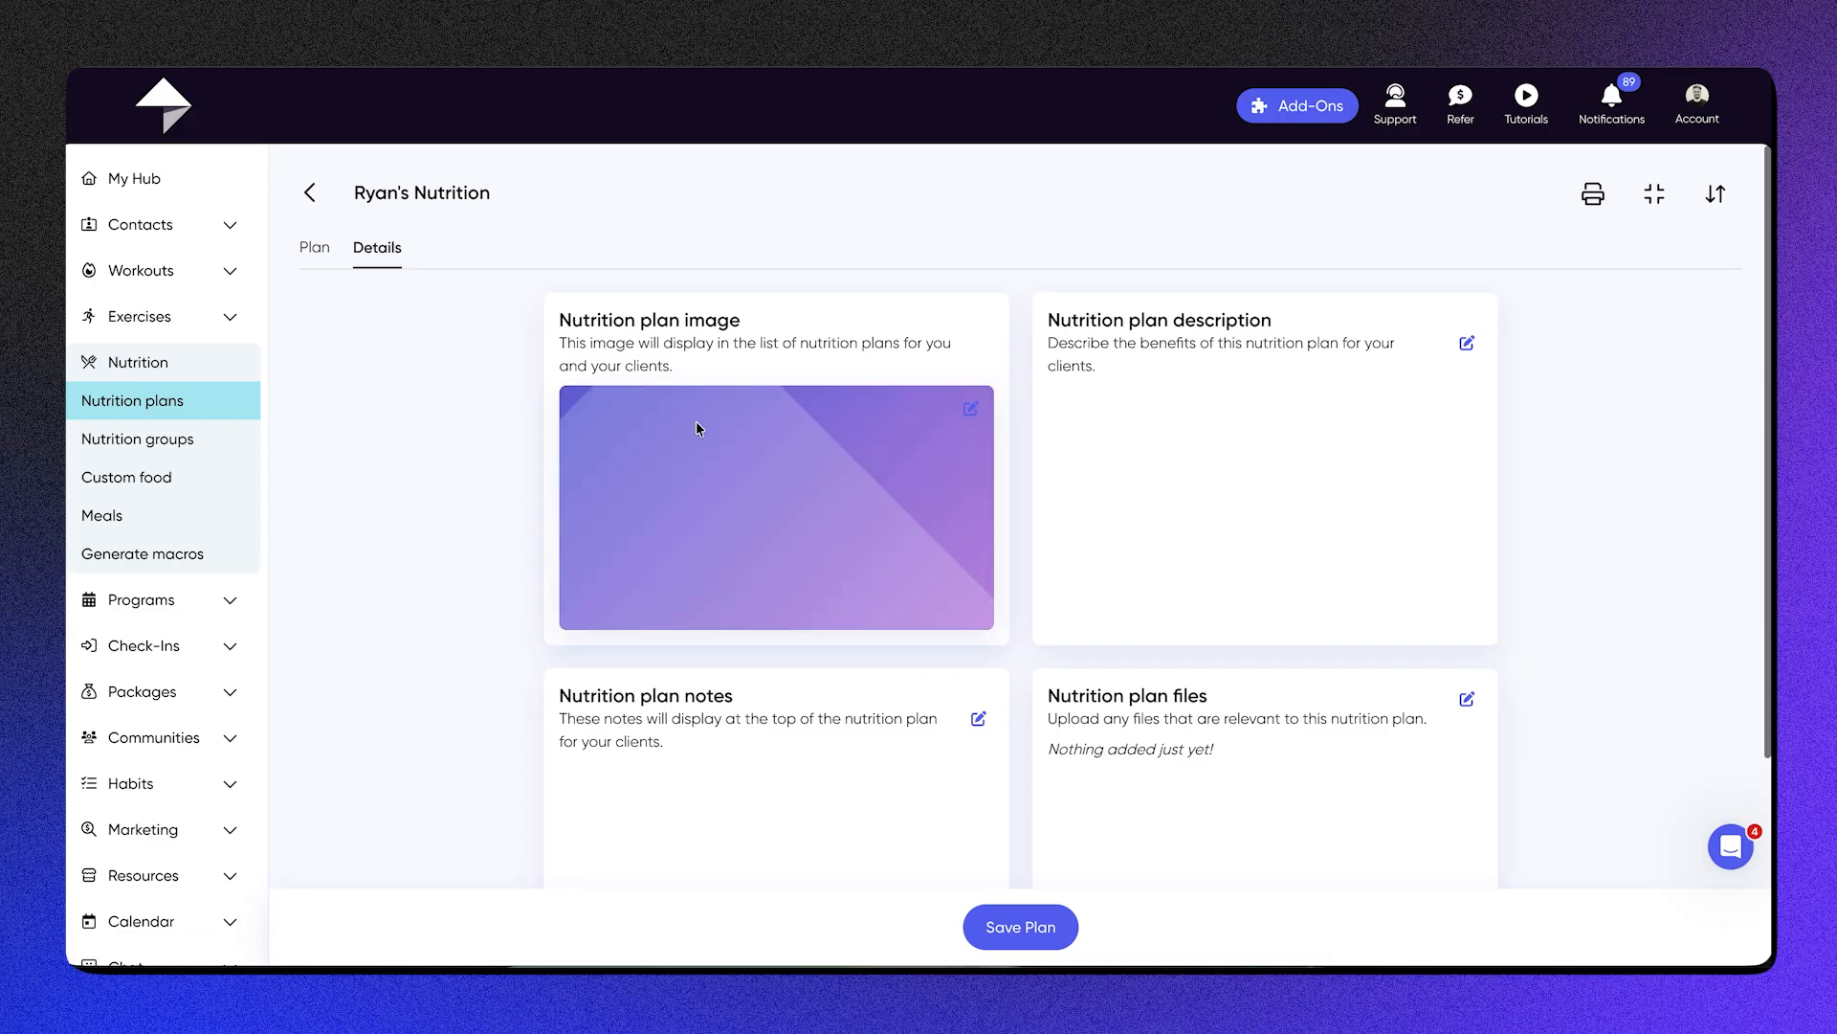
pyautogui.scroll(-1, 696, 421)
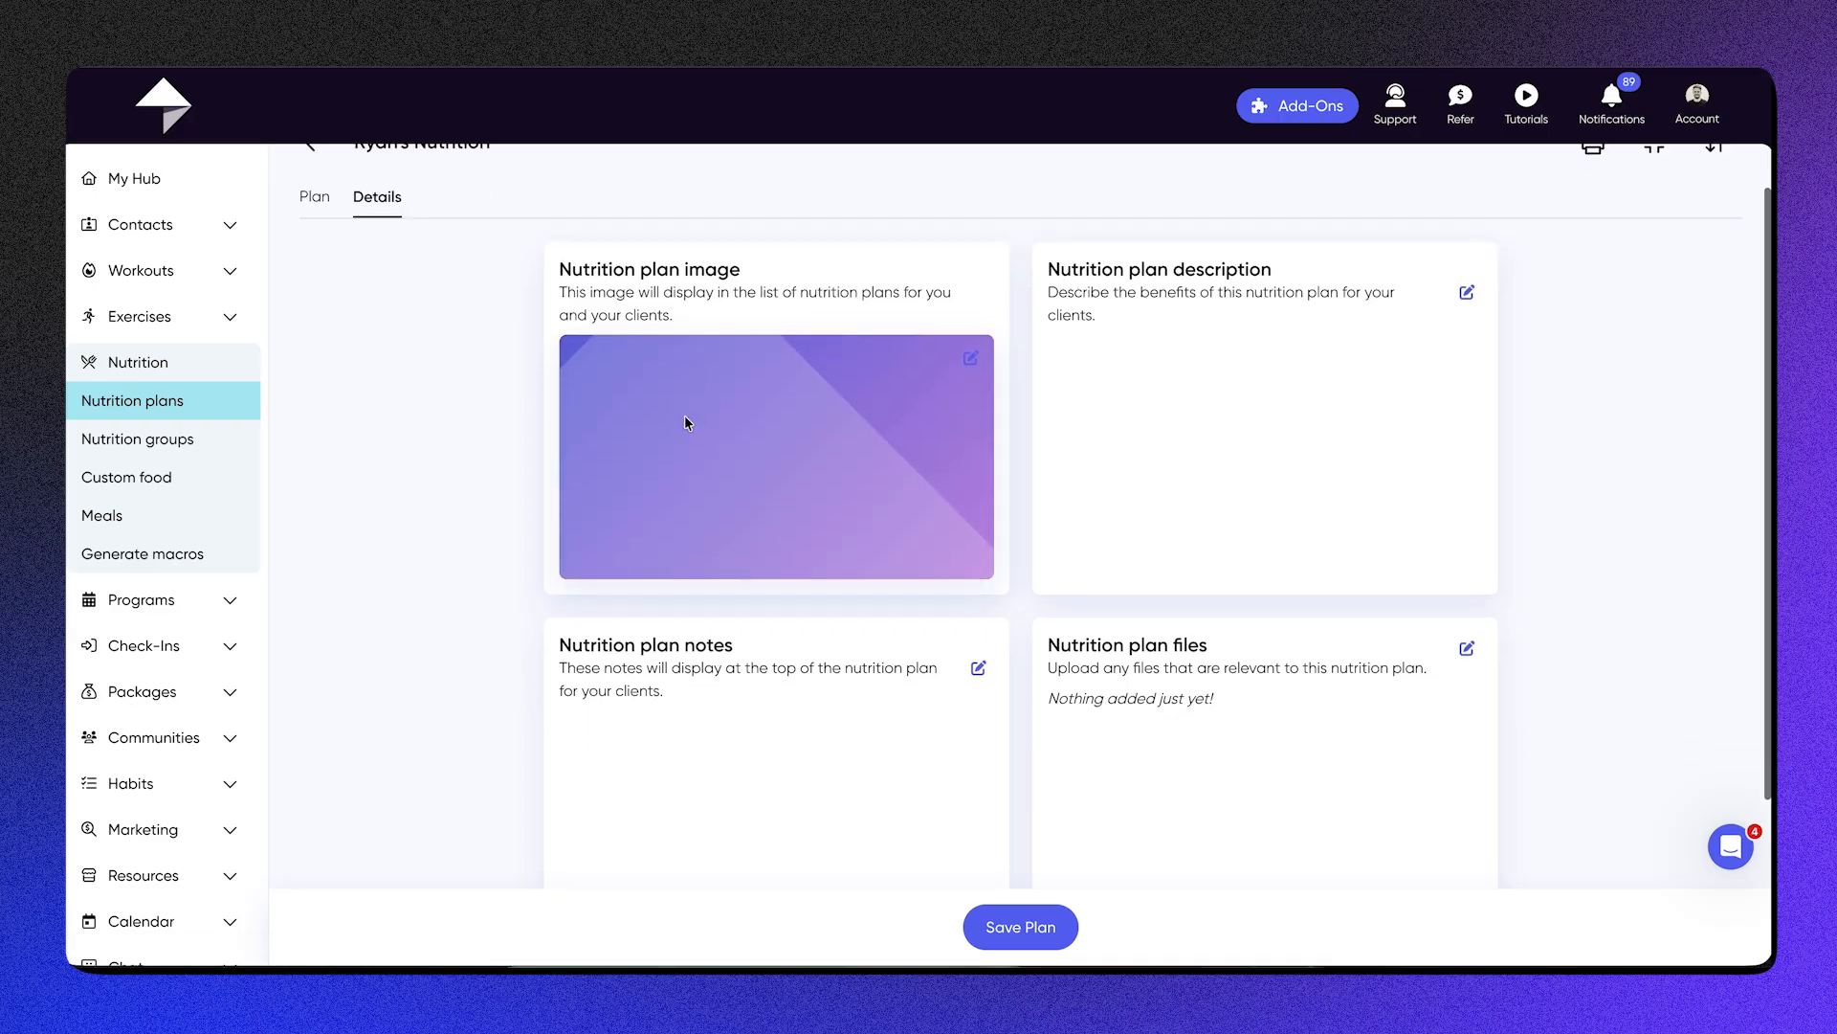
pyautogui.click(302, 207)
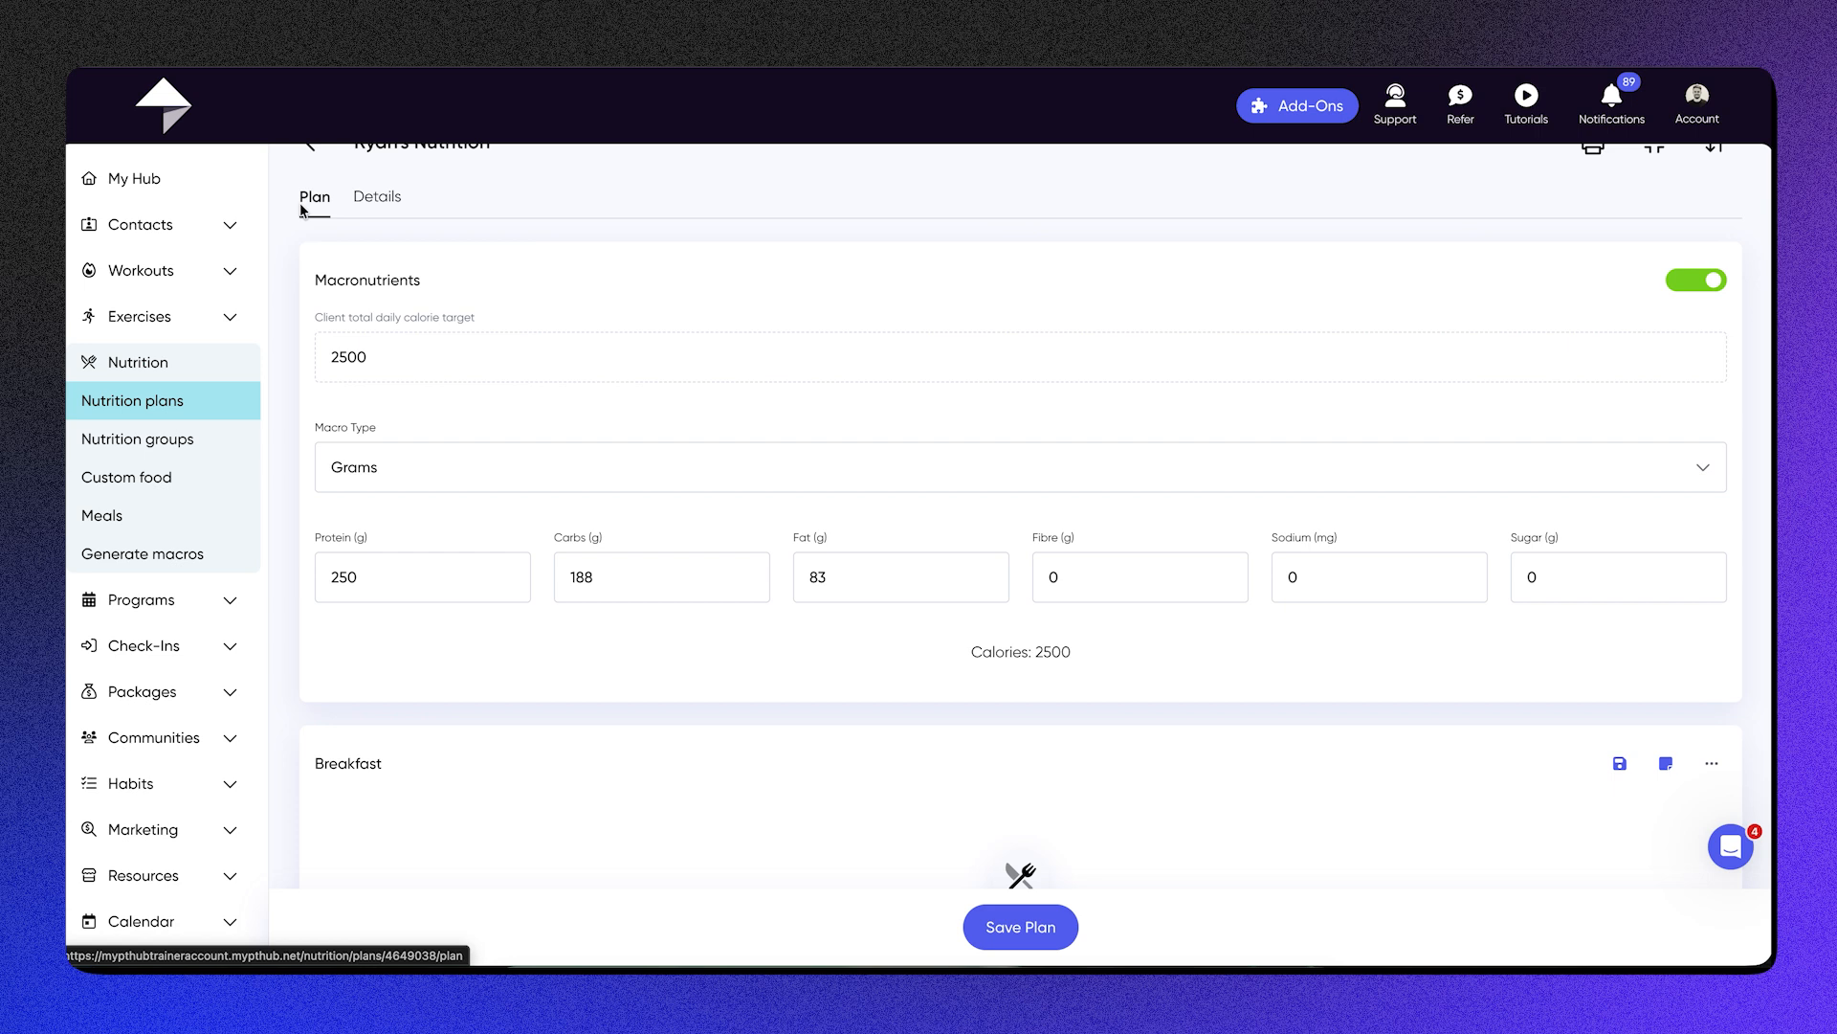
# Step: Rename the Breakfast meal as Meal 1
pyautogui.scroll(-3, 919, 474)
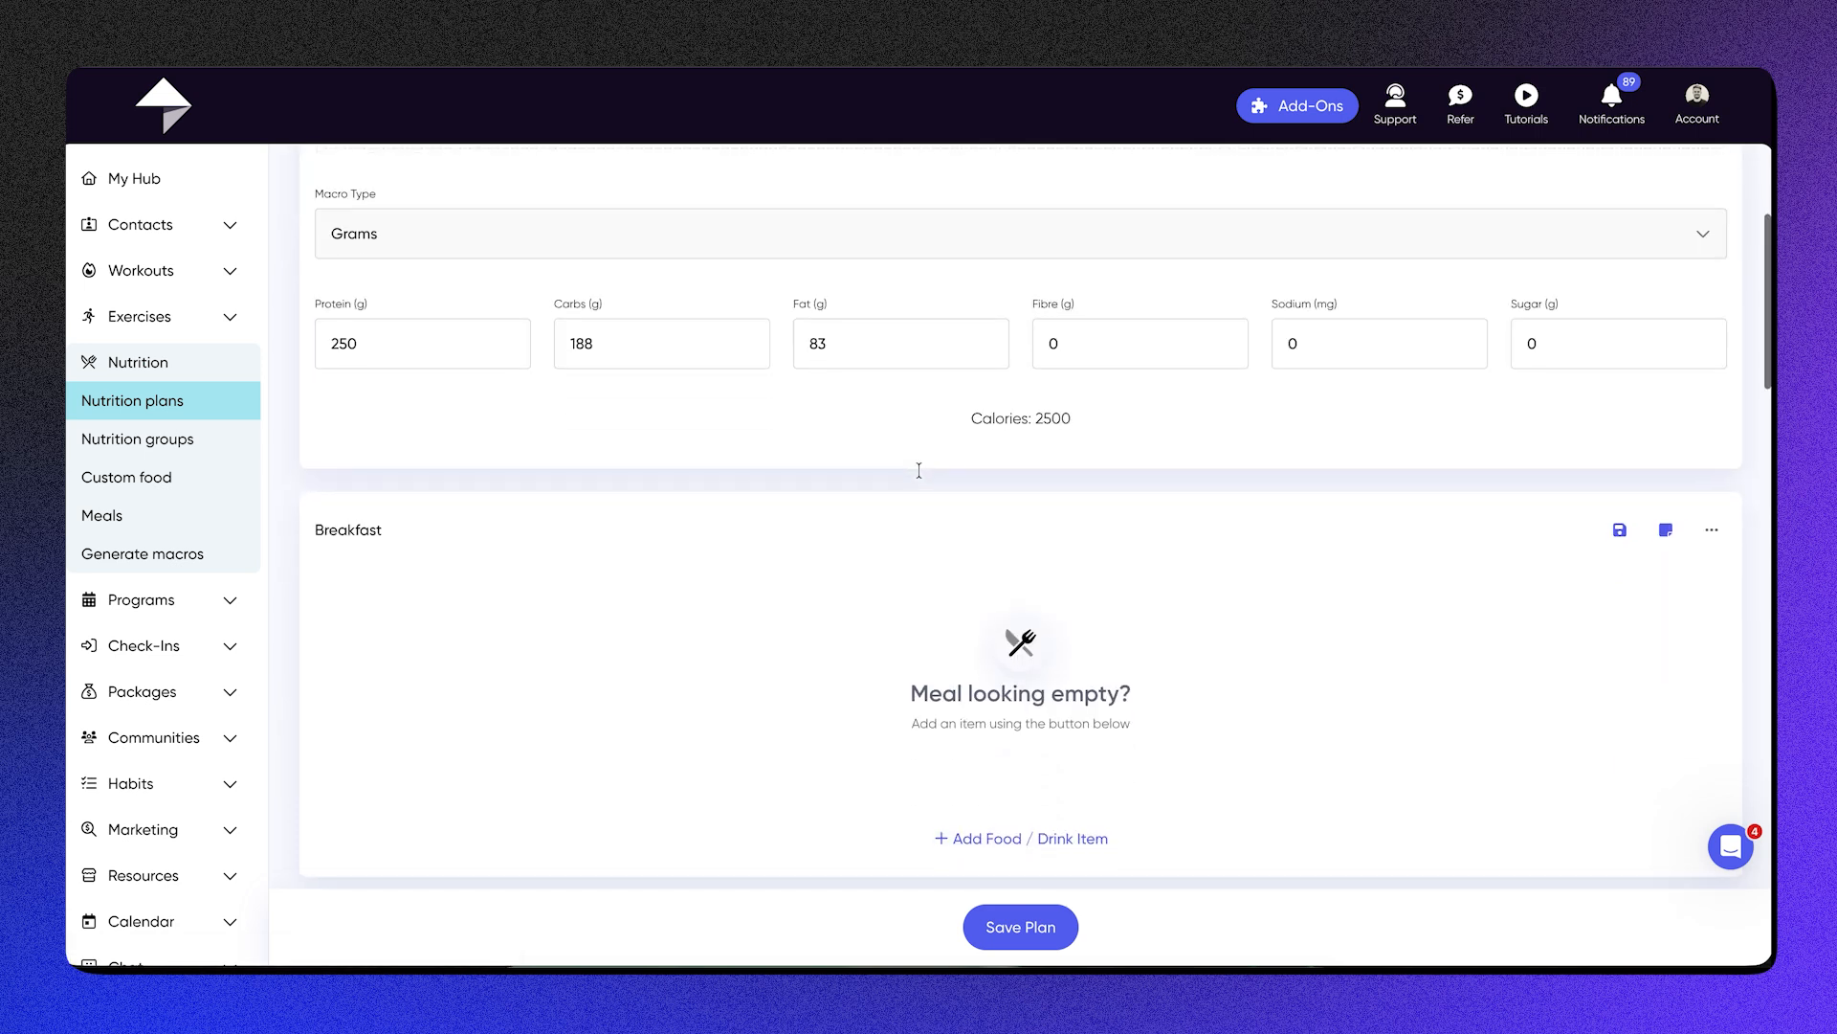
pyautogui.scroll(-1, 922, 475)
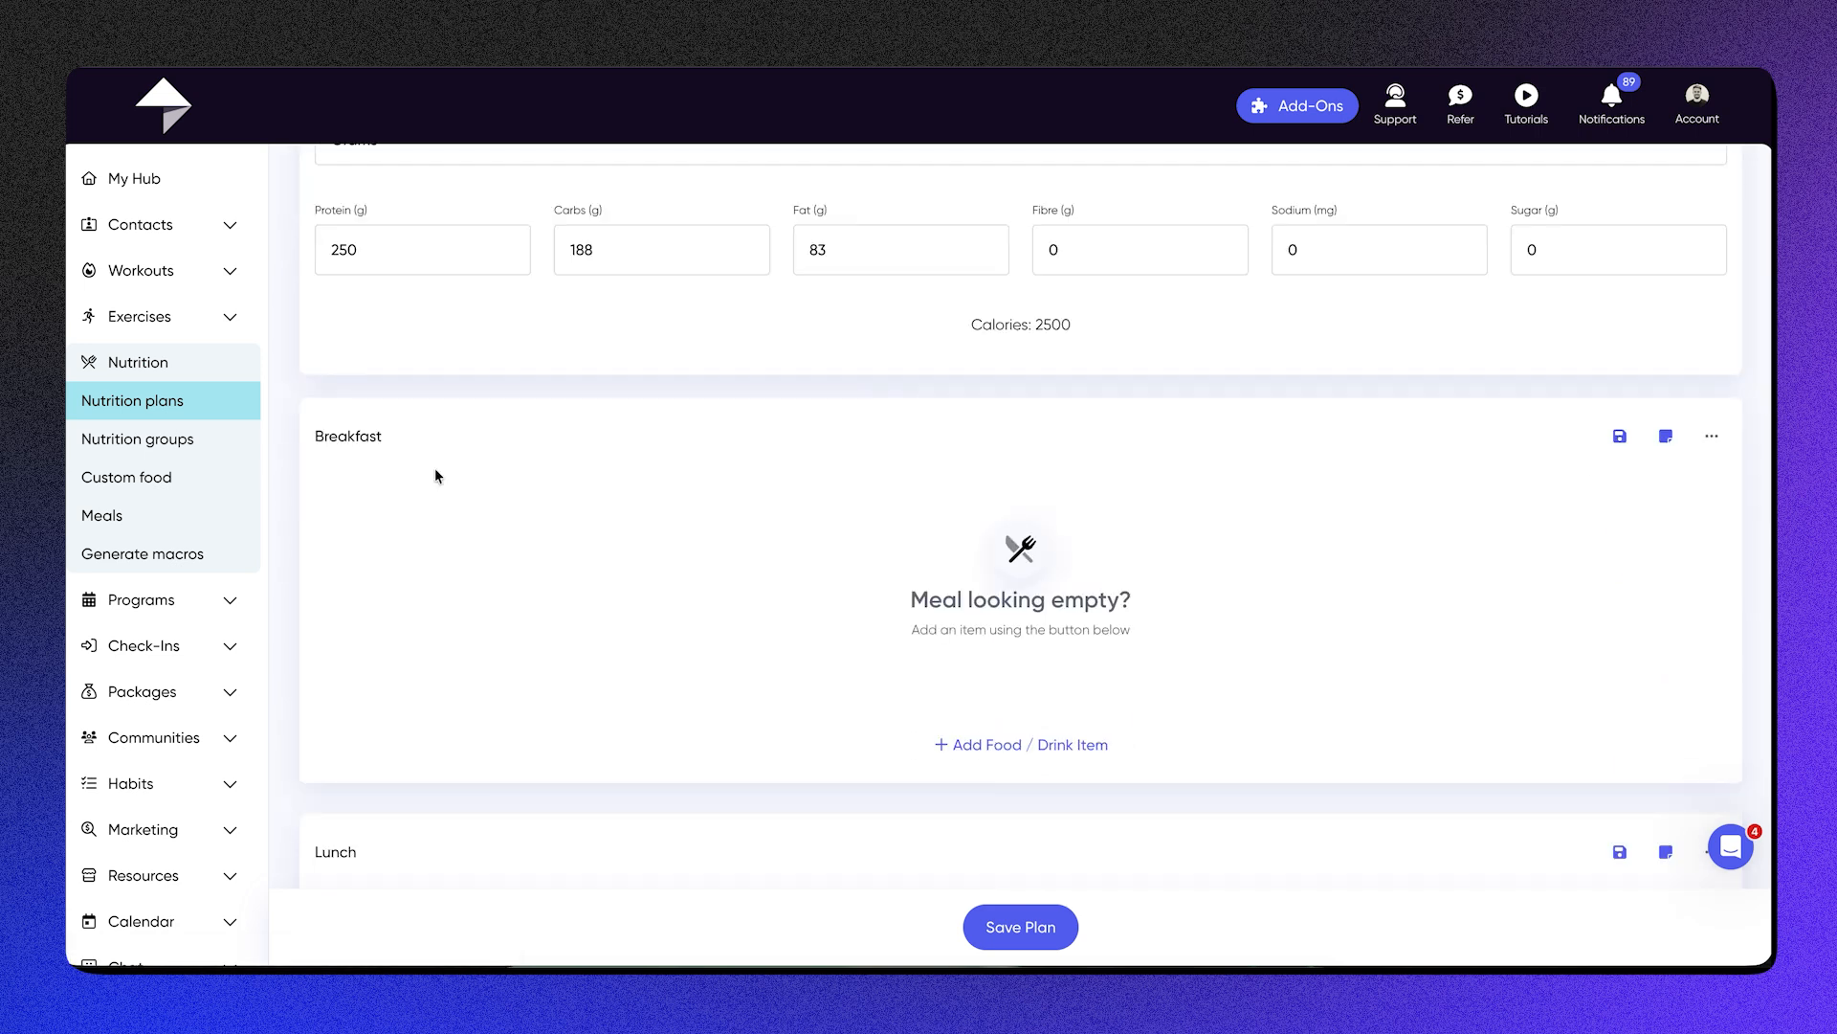
pyautogui.doubleClick(365, 437)
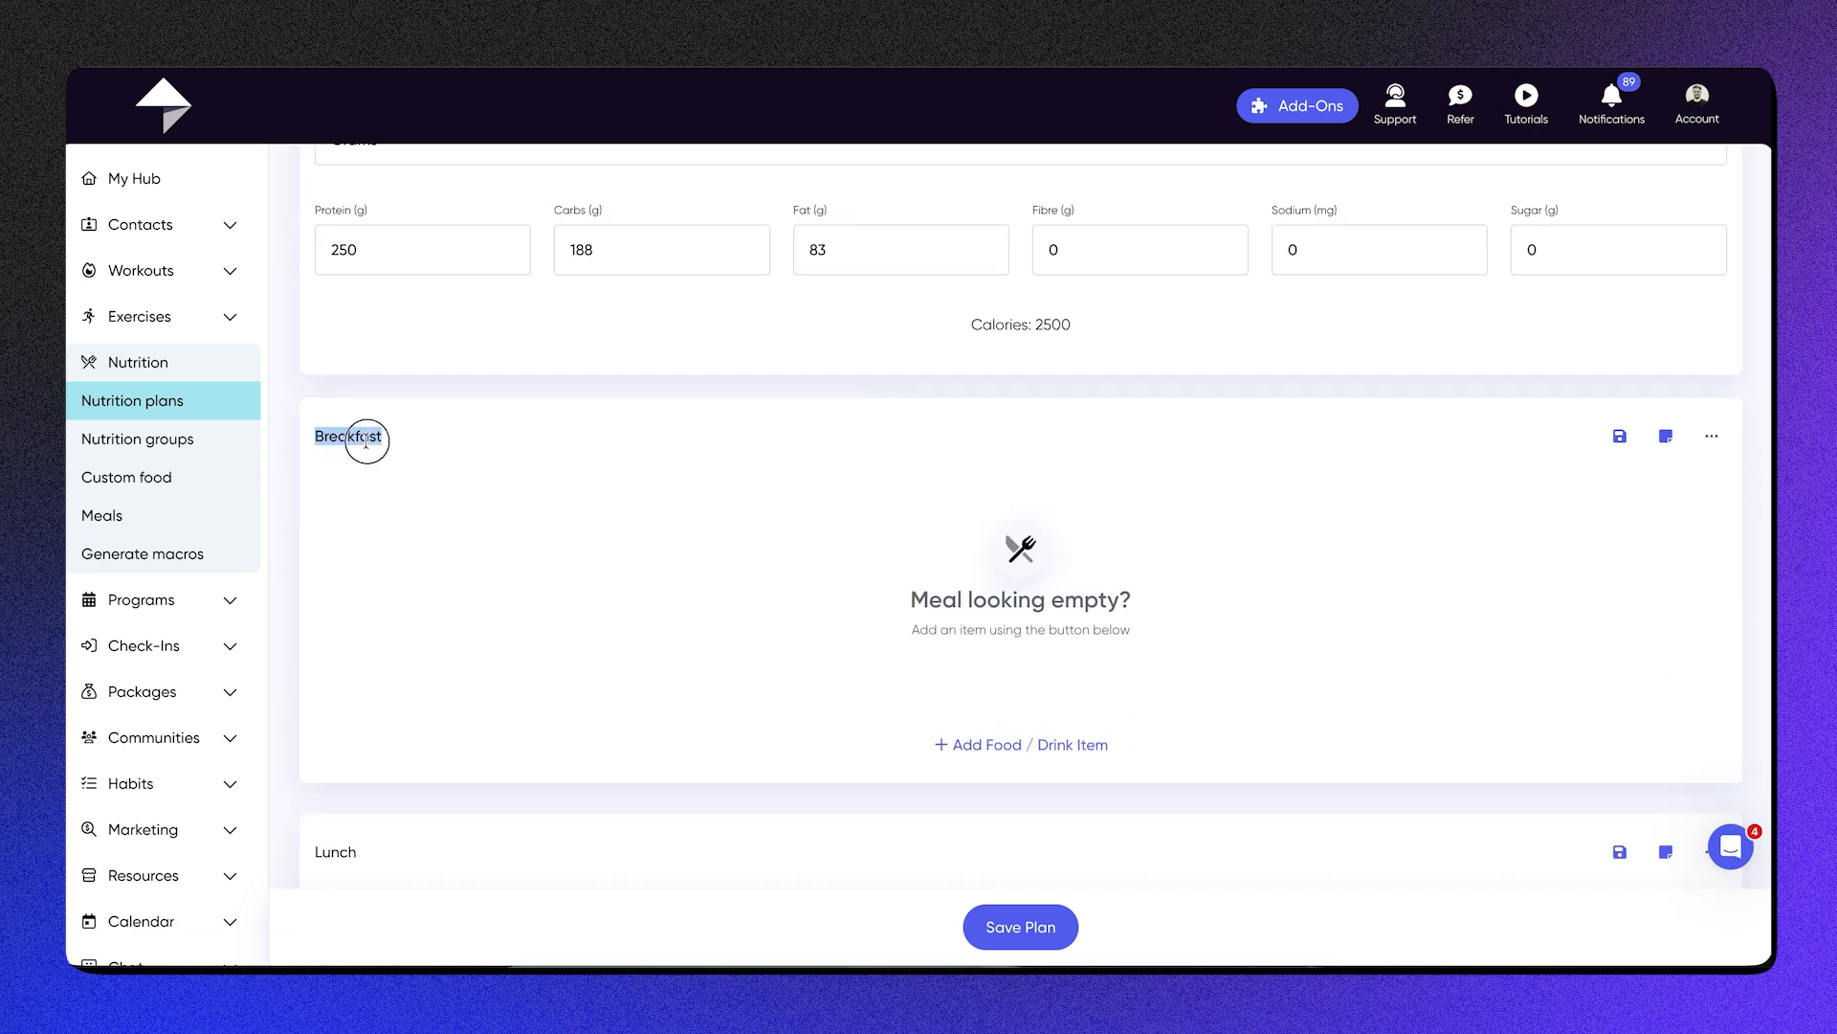
pyautogui.click(1713, 438)
pyautogui.click(1613, 441)
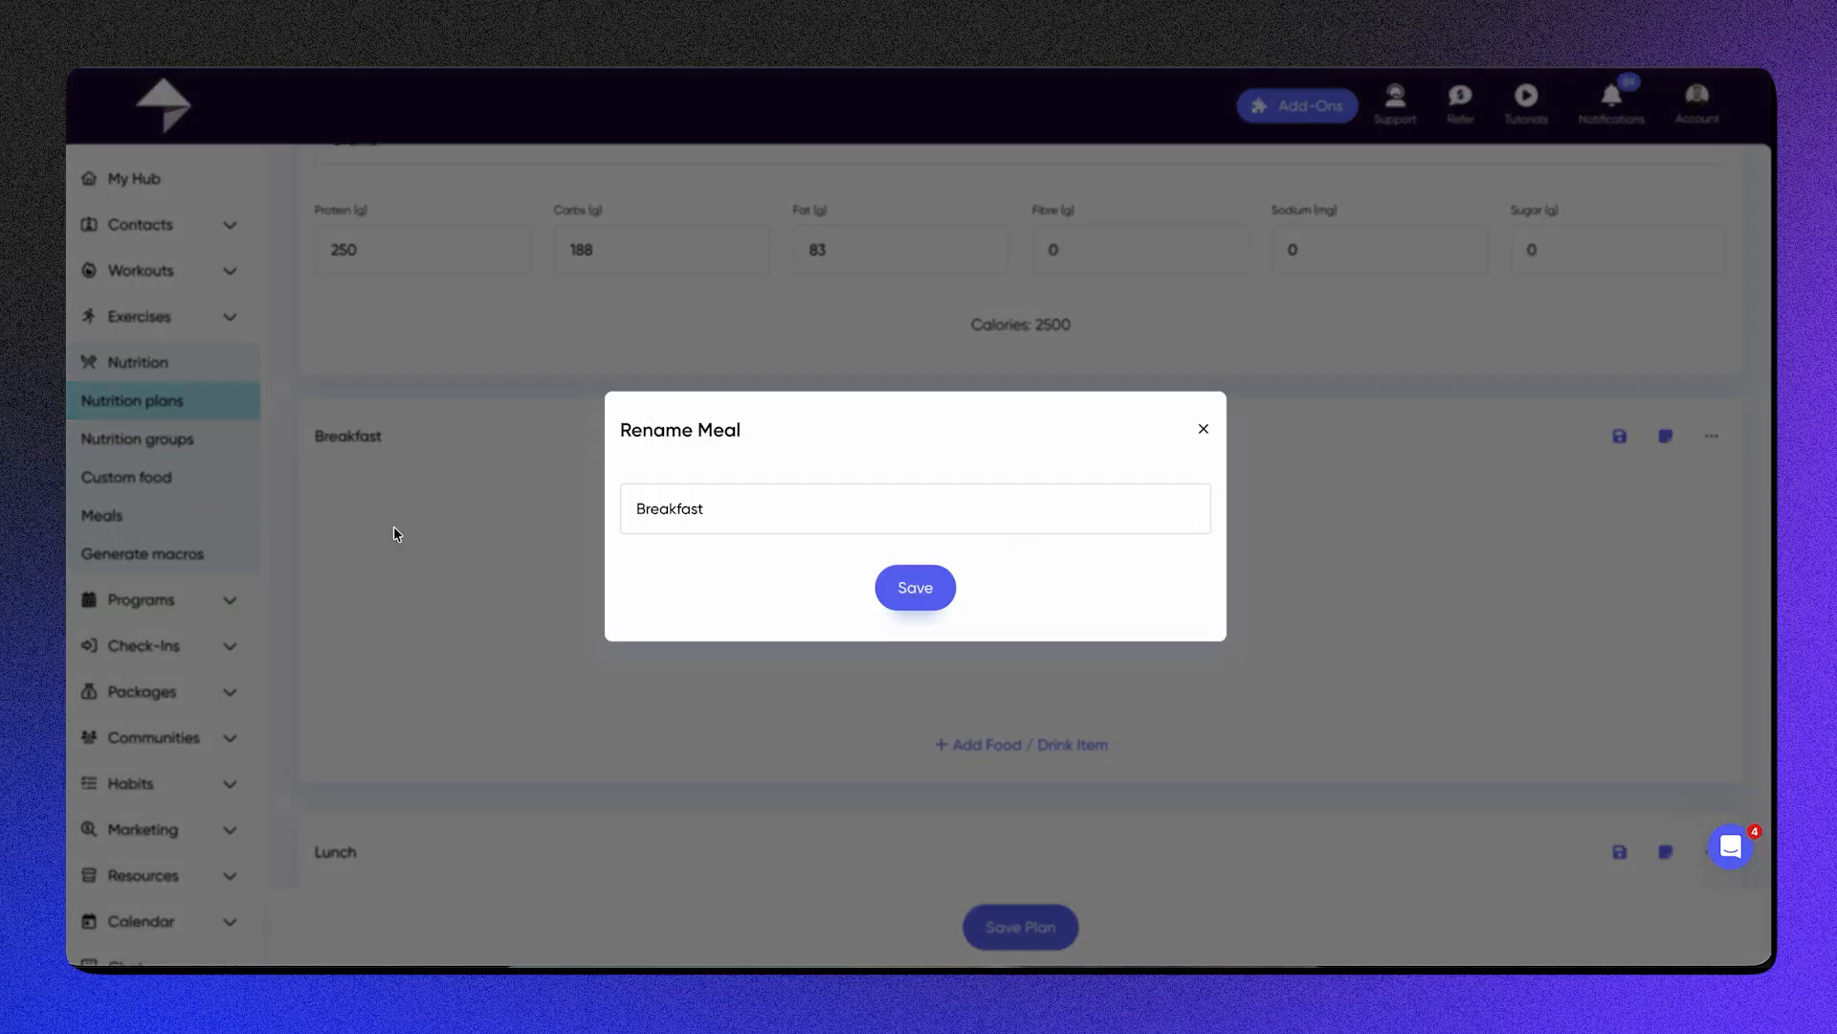
pyautogui.click(749, 507)
pyautogui.hotkey('ctrl', 'a')
pyautogui.press('BackSpace')
pyautogui.write('M')
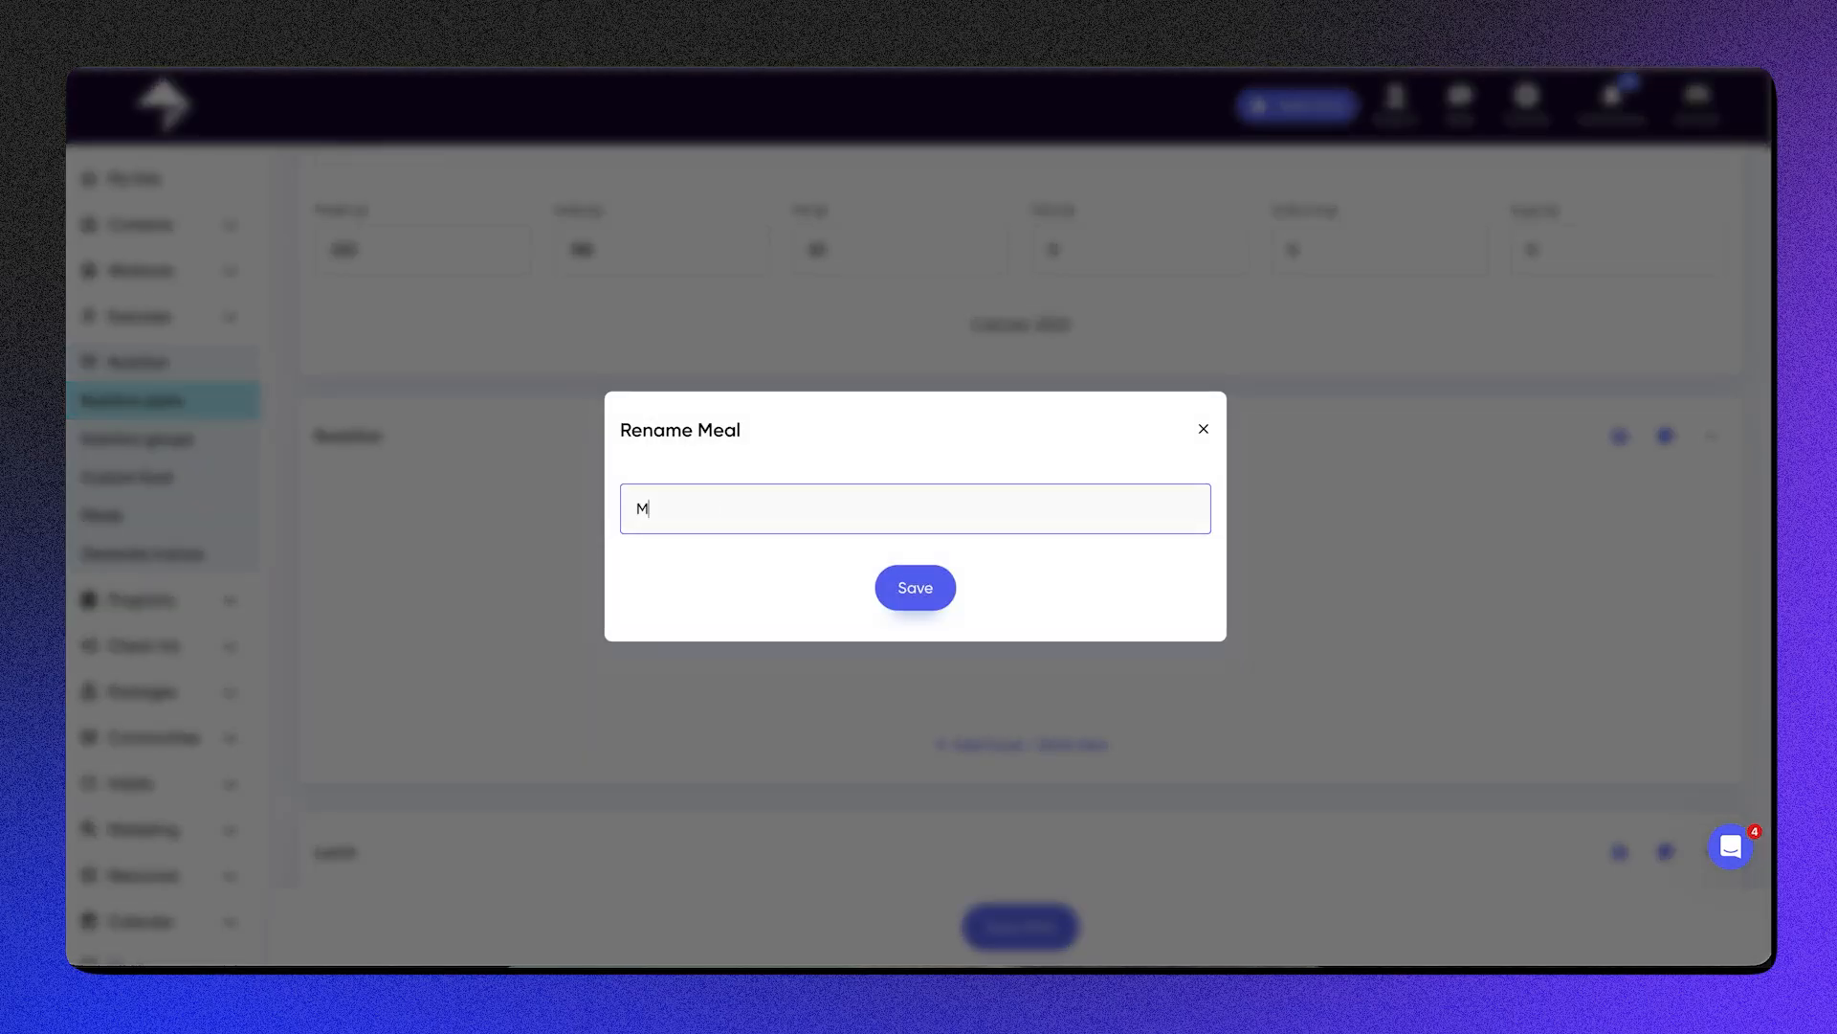
pyautogui.click(886, 585)
# Step: Look through the plan's remaining meals, the option to add another meal, and the nutrient totals, and return to Meal 1
pyautogui.scroll(-2, 885, 583)
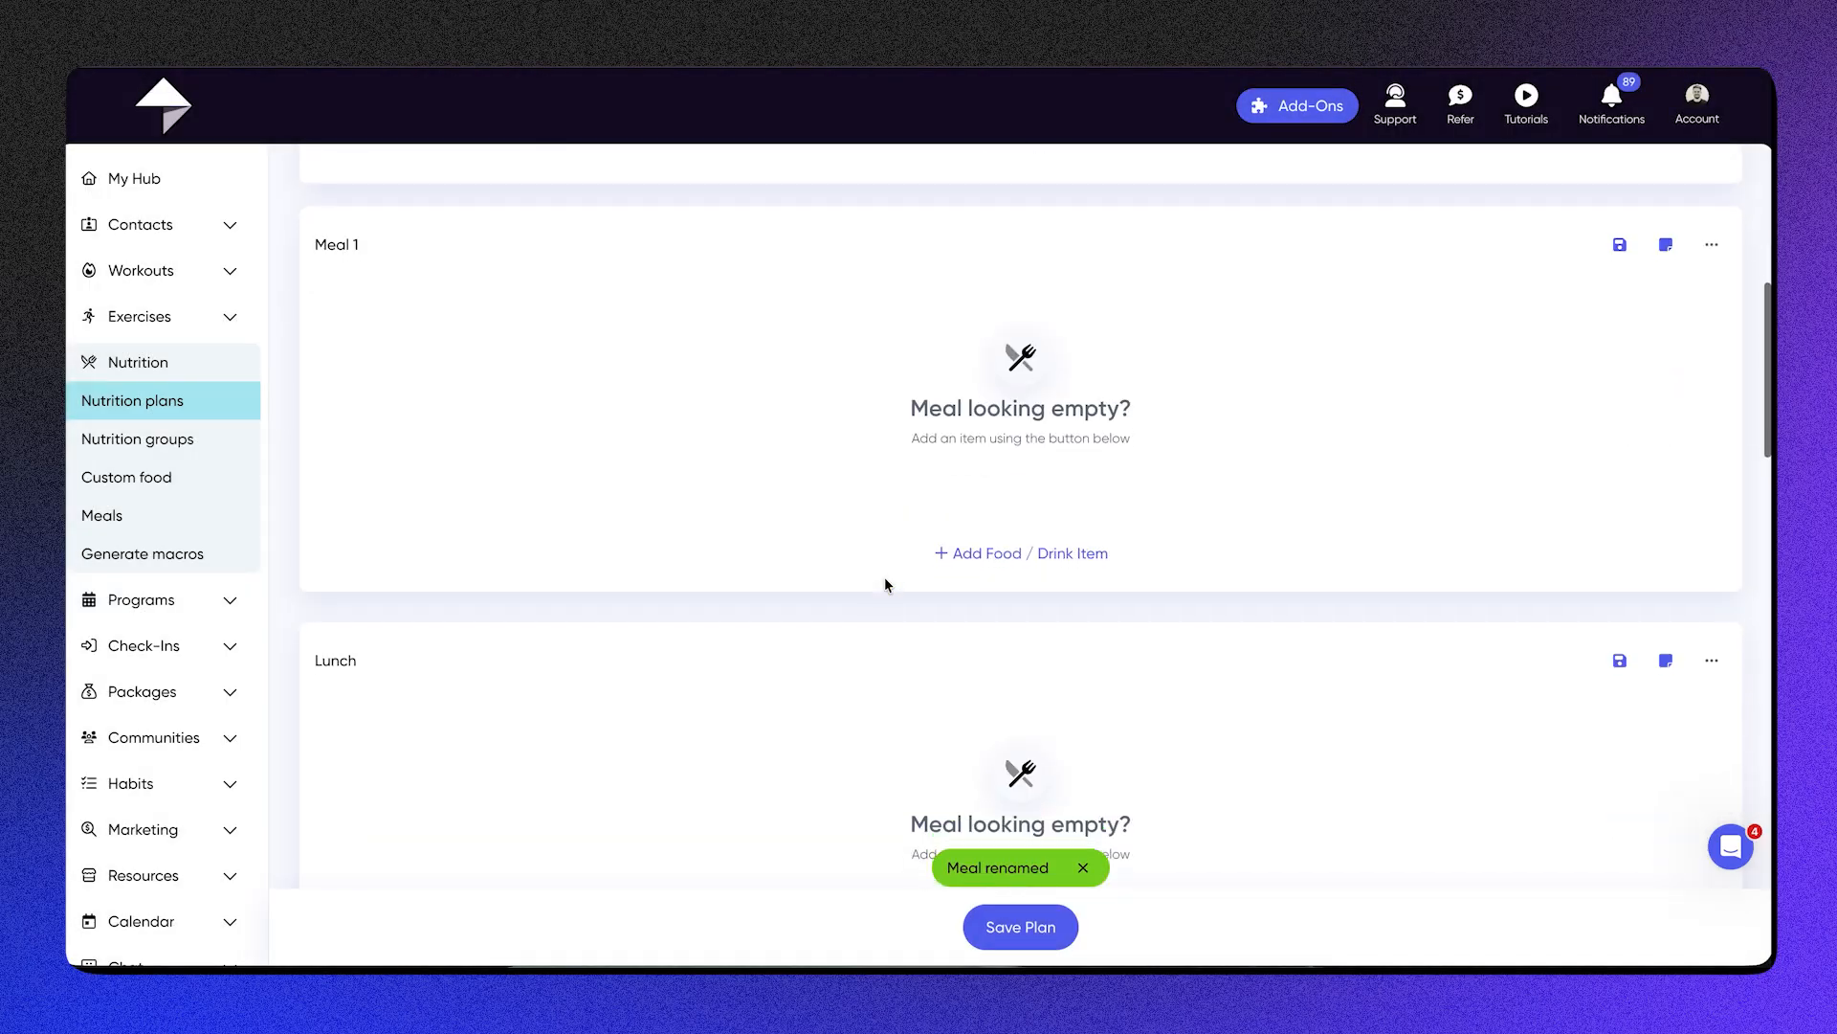
pyautogui.scroll(-1, 1194, 836)
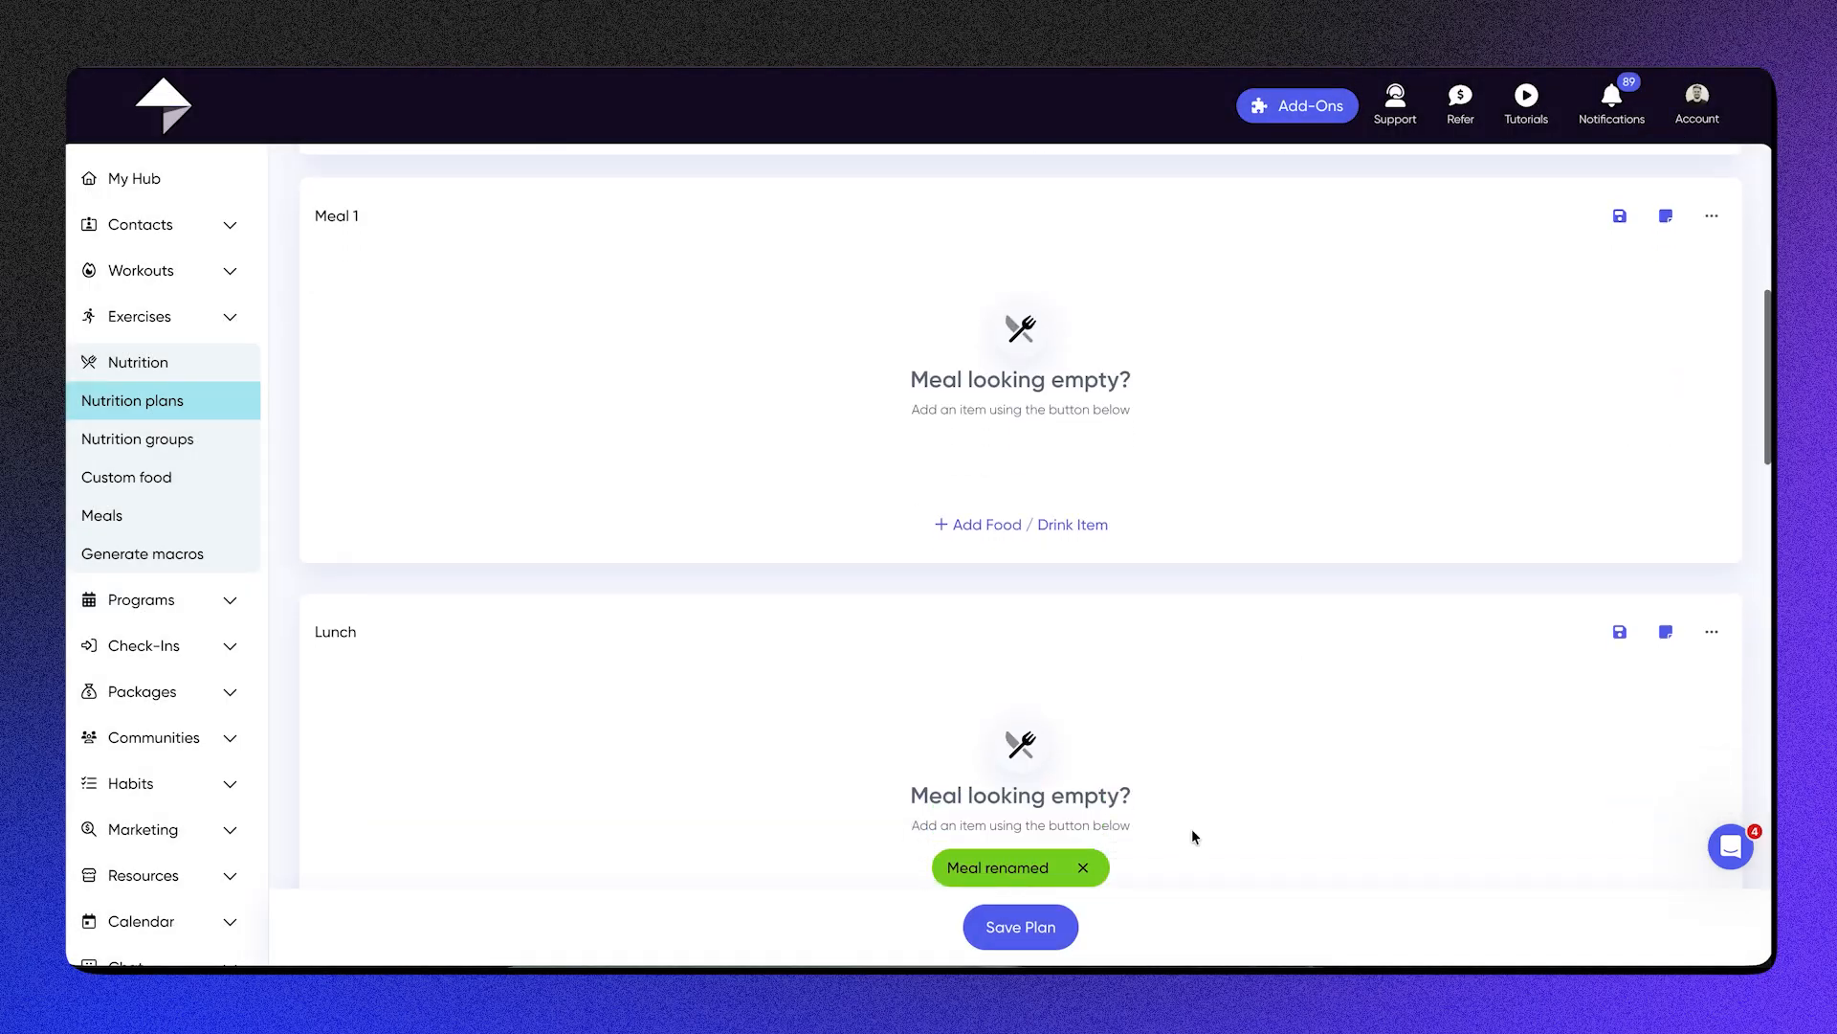
pyautogui.scroll(-10, 1191, 837)
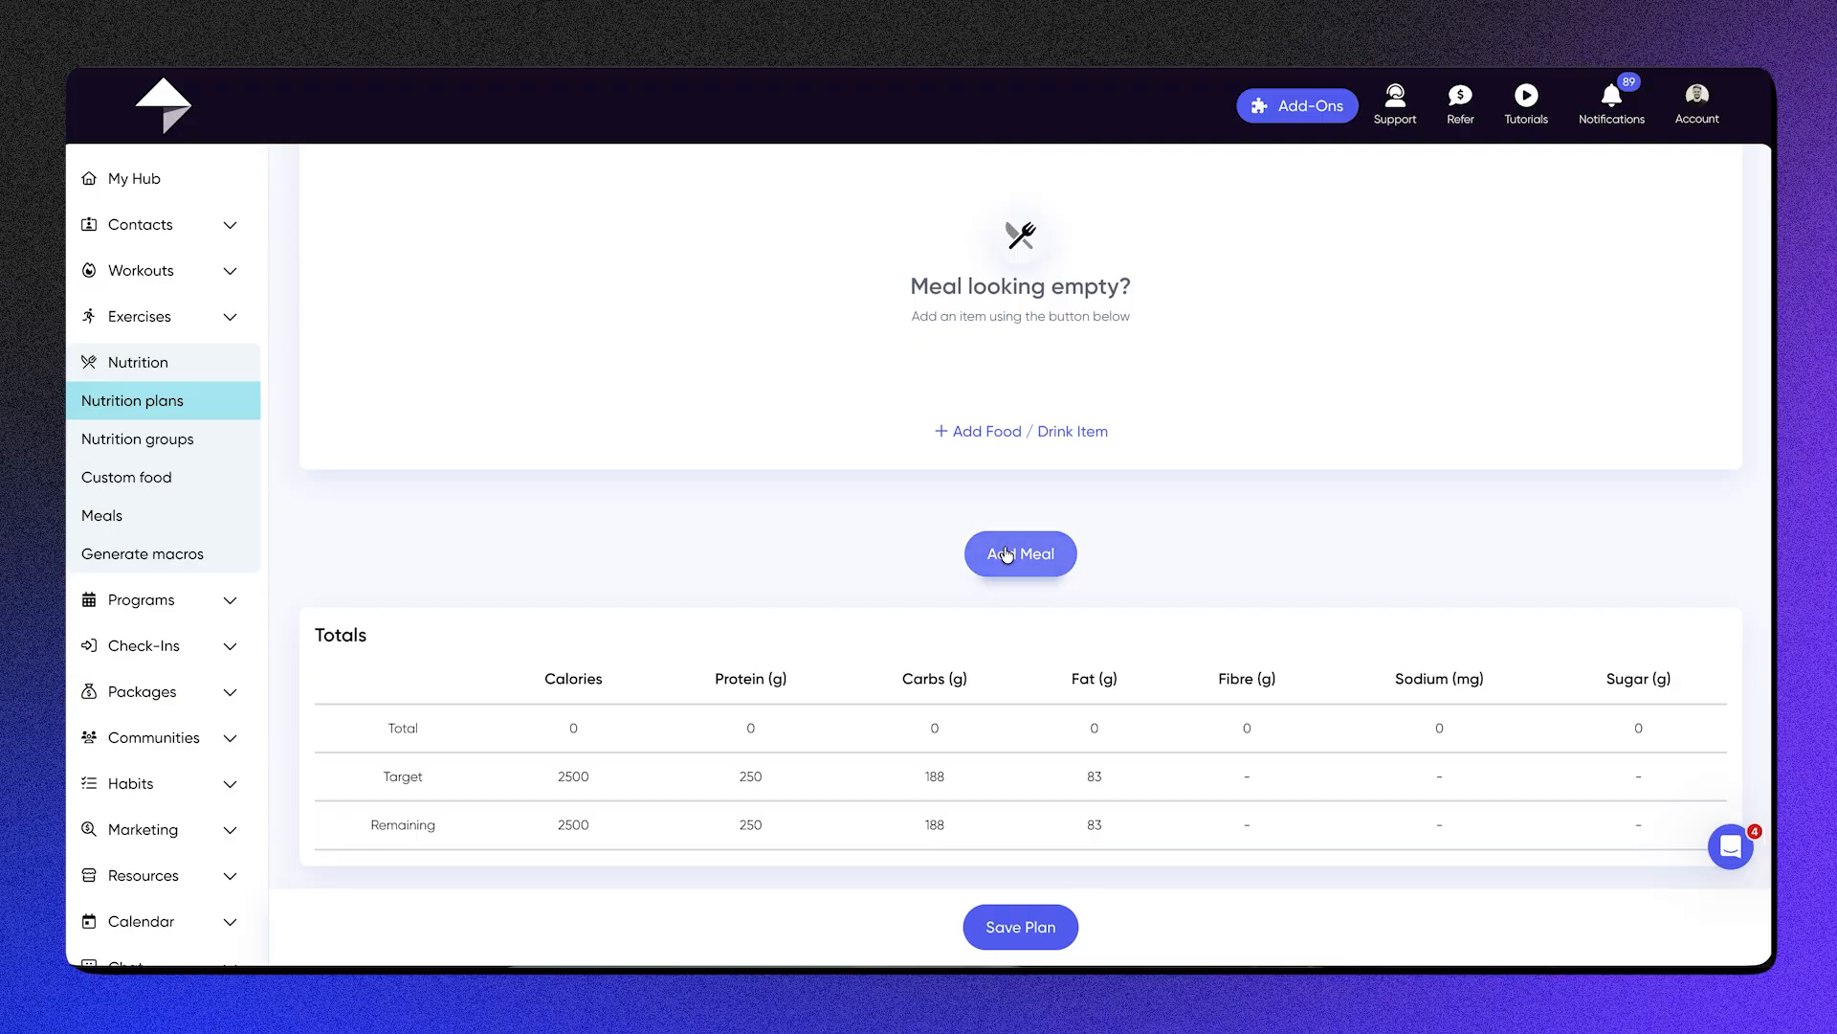
pyautogui.scroll(12, 1419, 377)
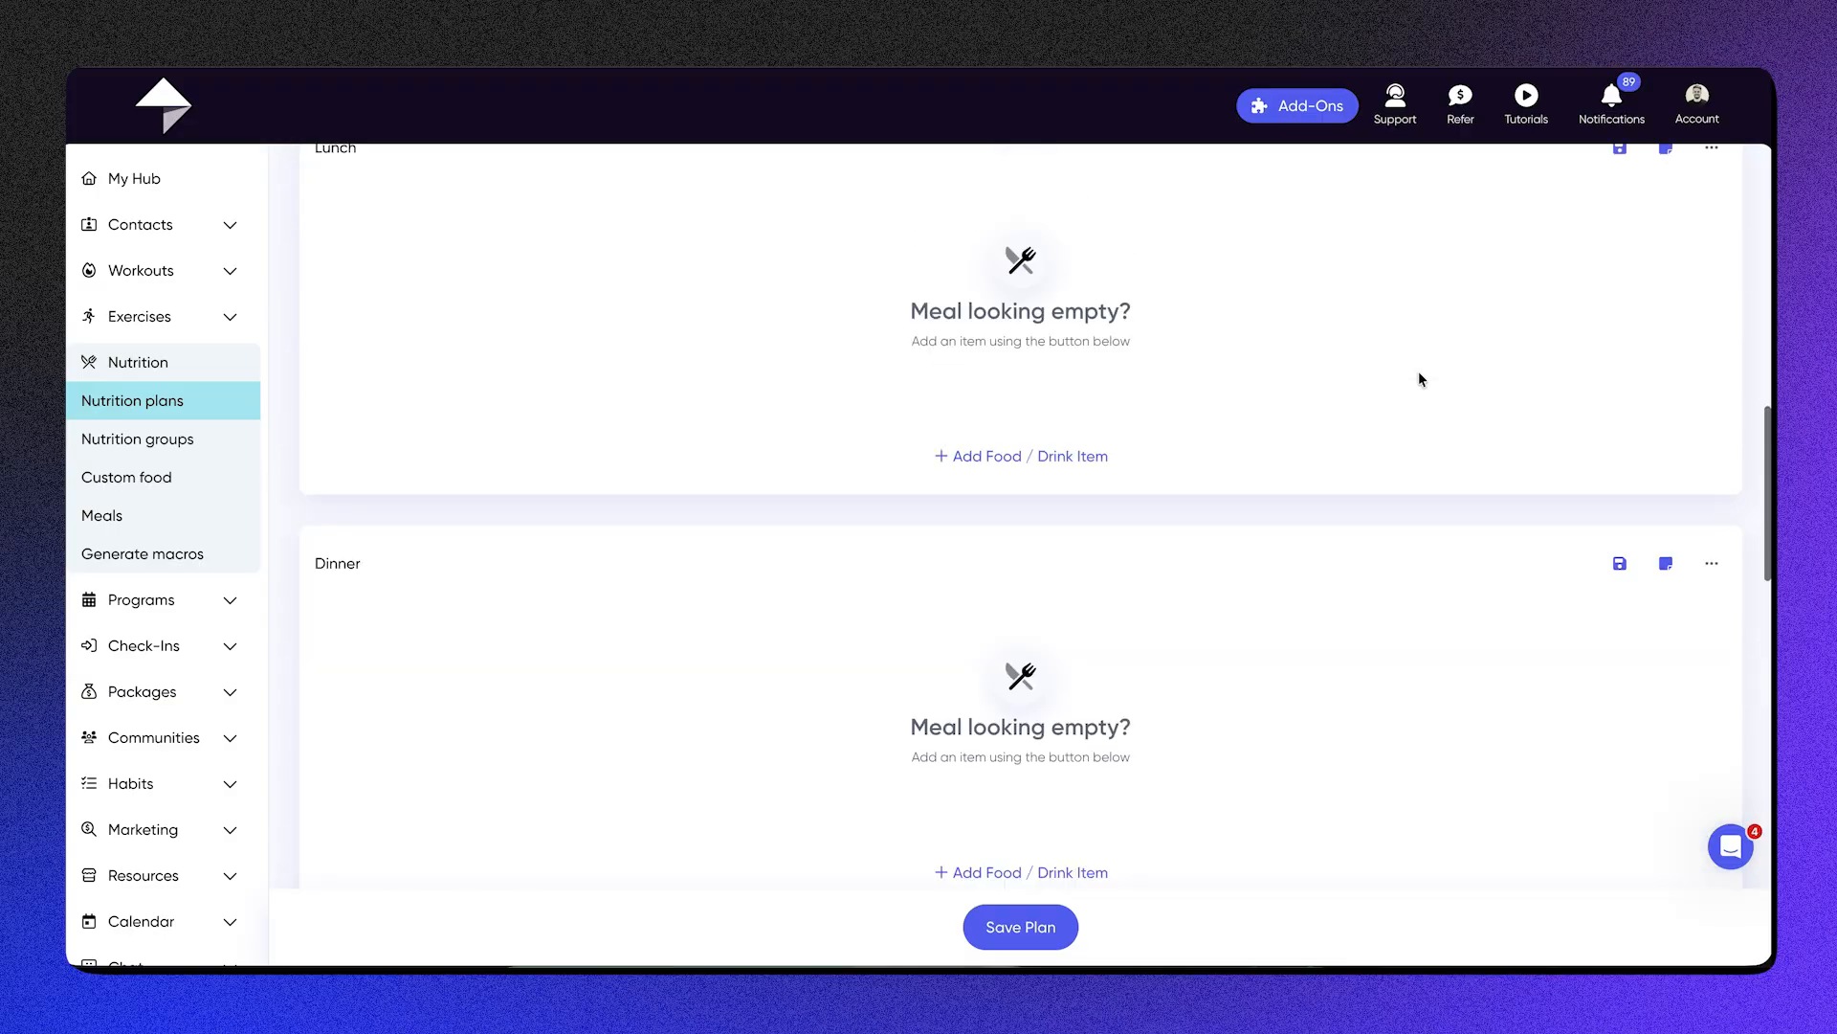
pyautogui.scroll(7, 1419, 379)
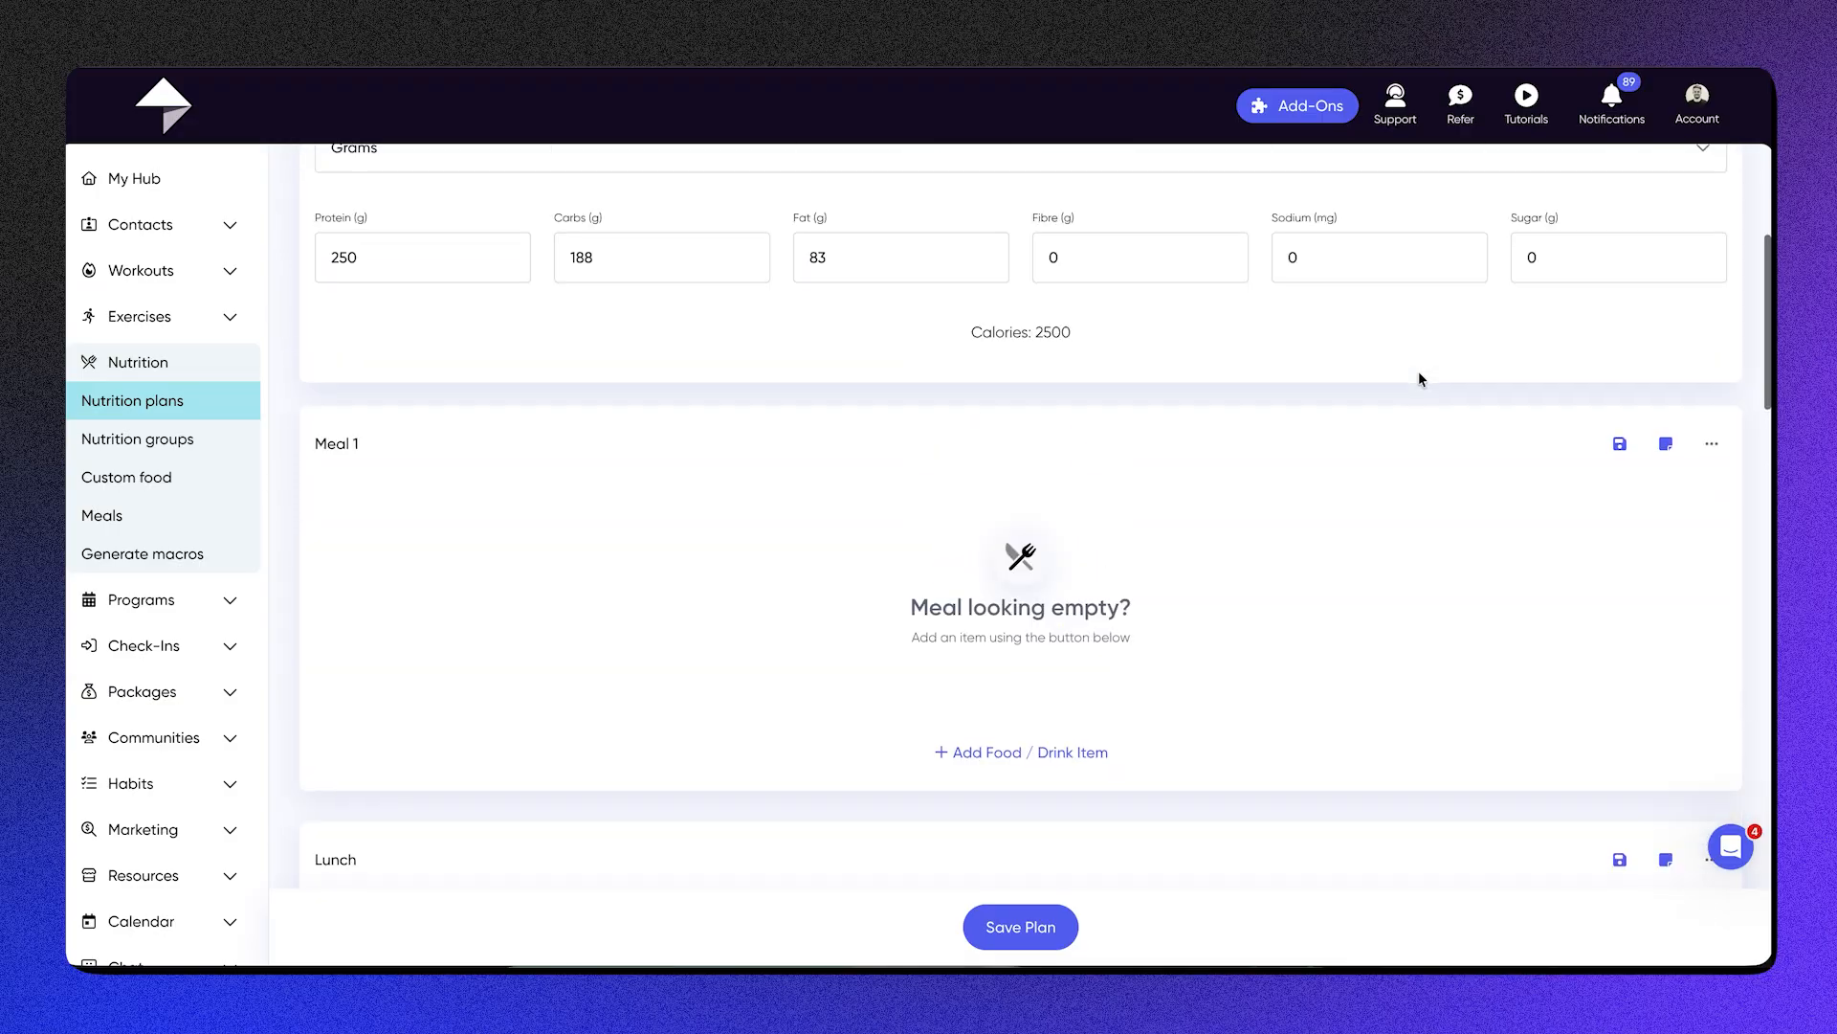
# Step: Search for "pancakes" as a new food item for Meal 1 and pick Plain Pancakes
pyautogui.click(1051, 754)
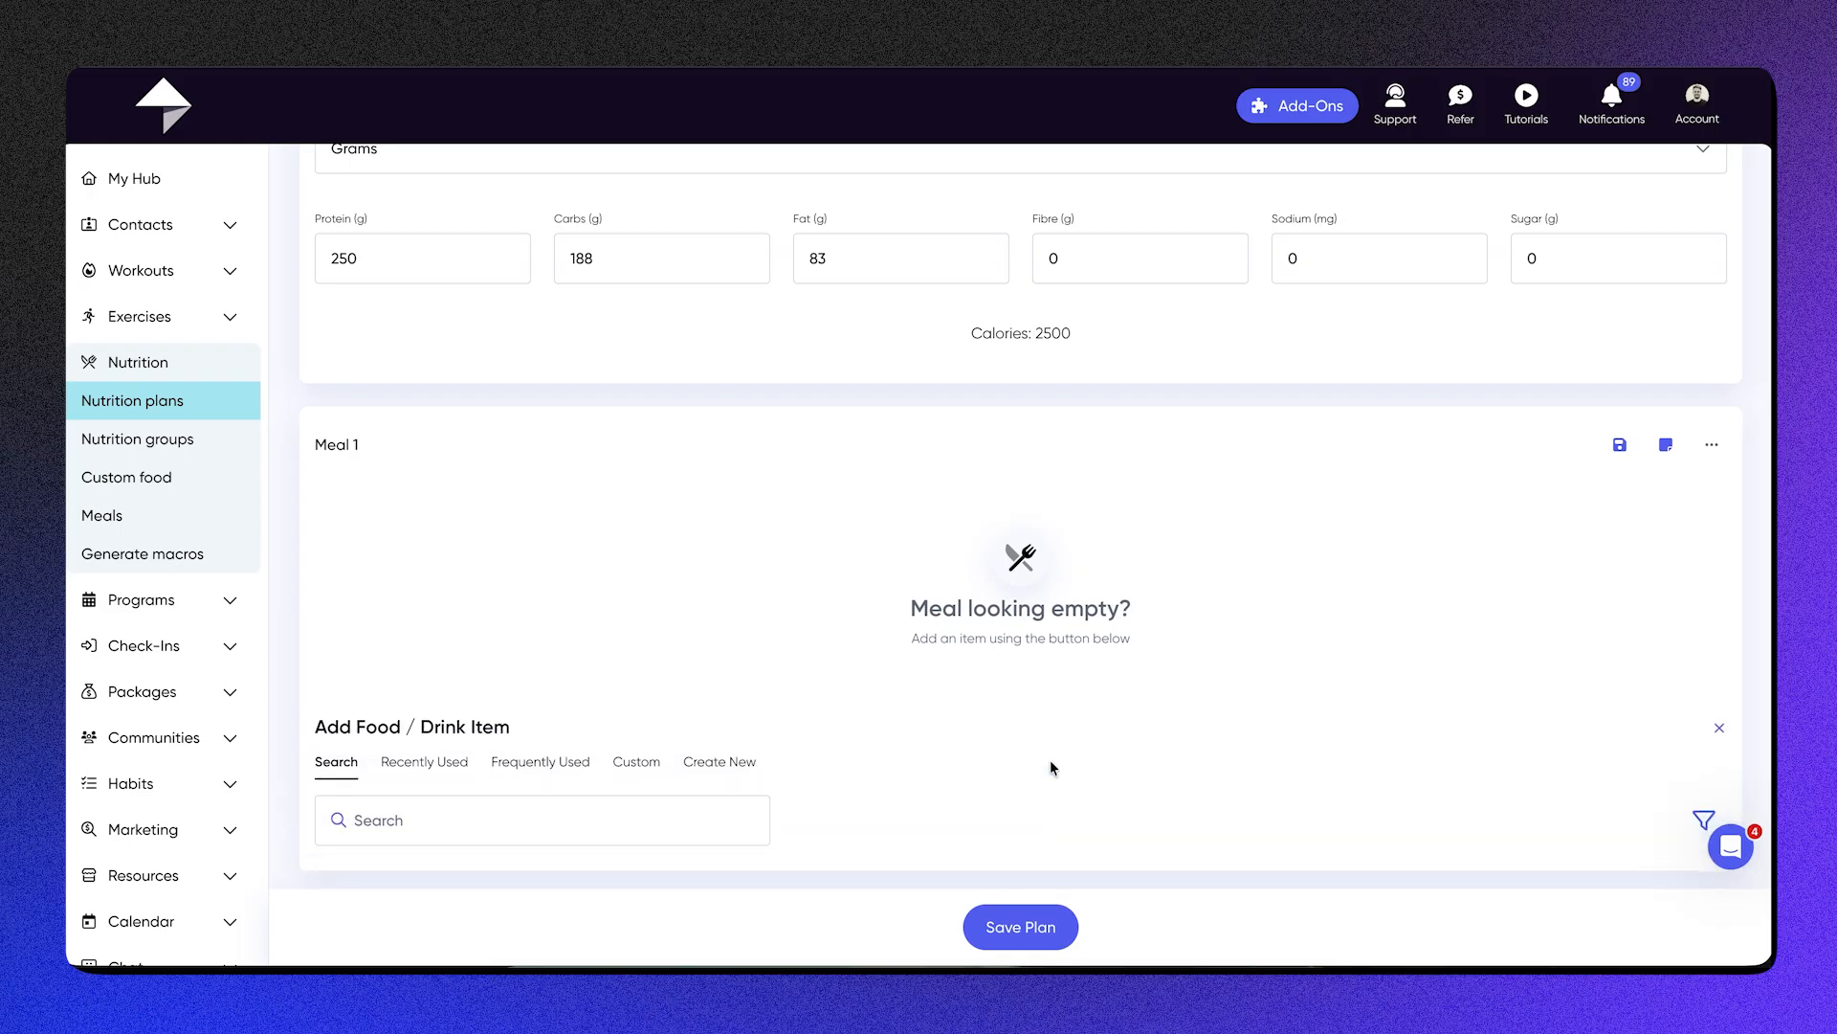
pyautogui.scroll(-2, 1051, 767)
pyautogui.click(616, 666)
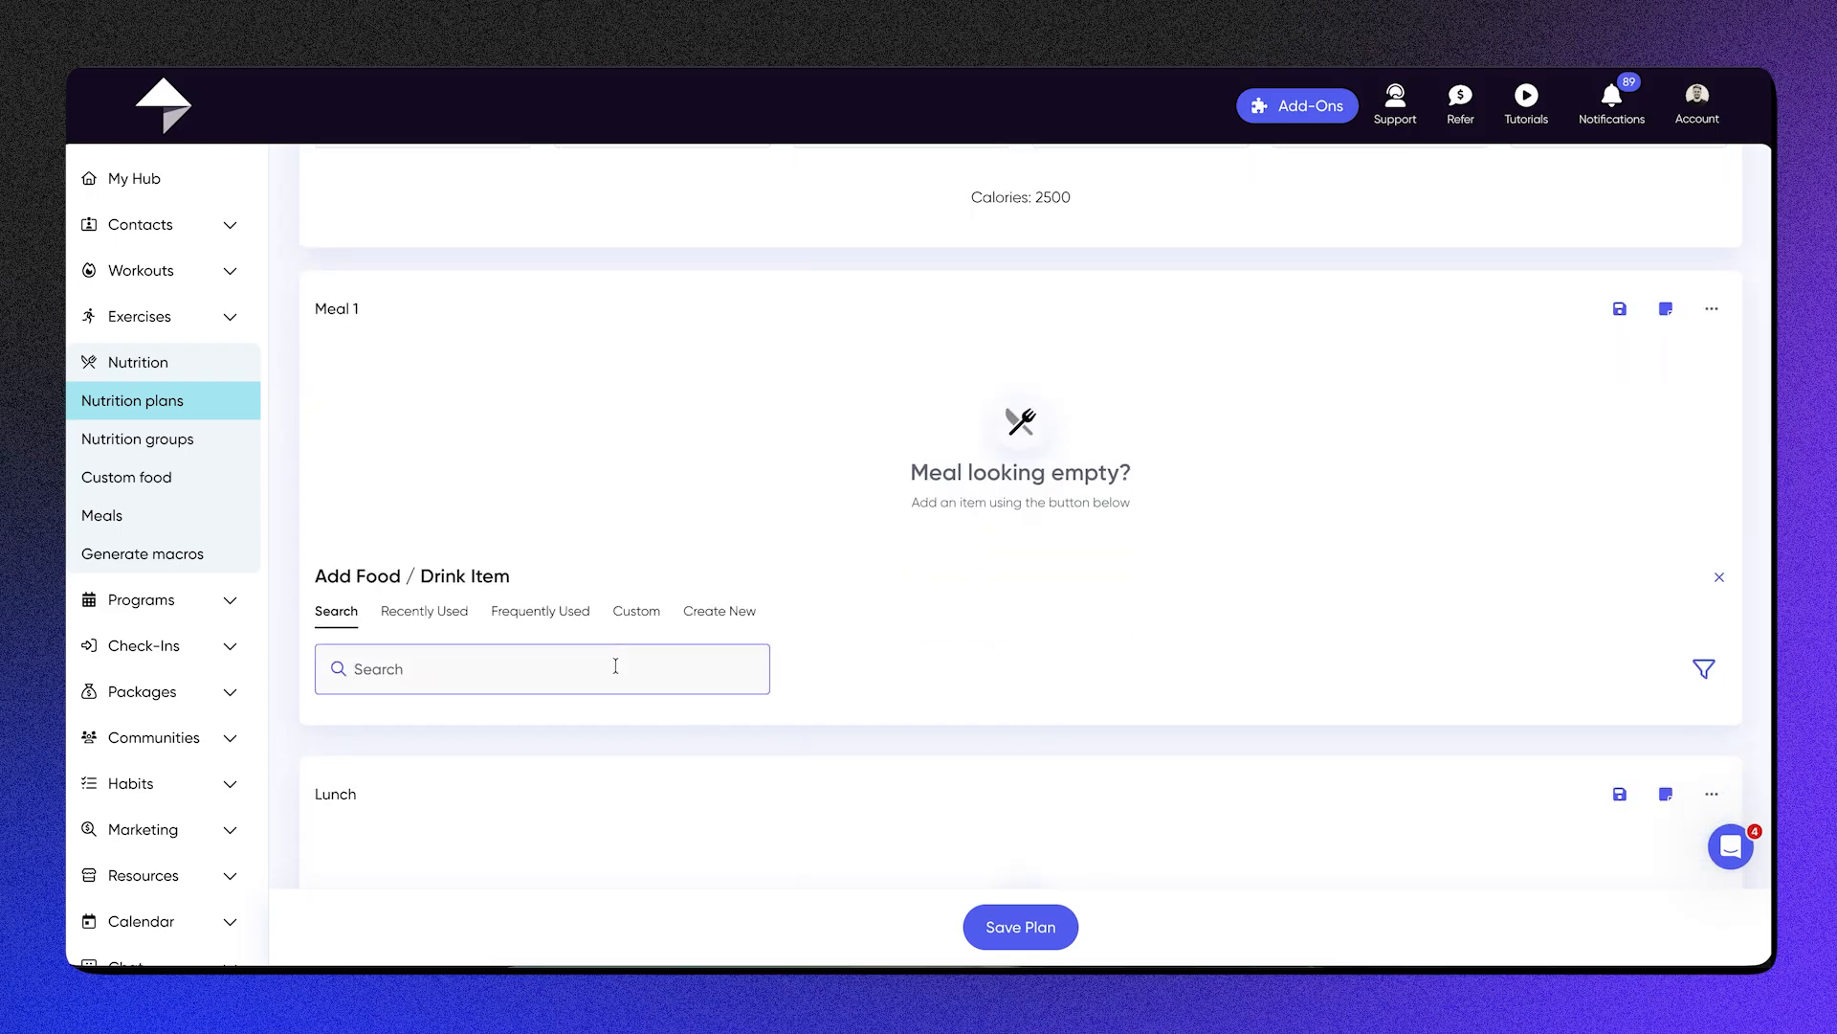
pyautogui.write('pancakes')
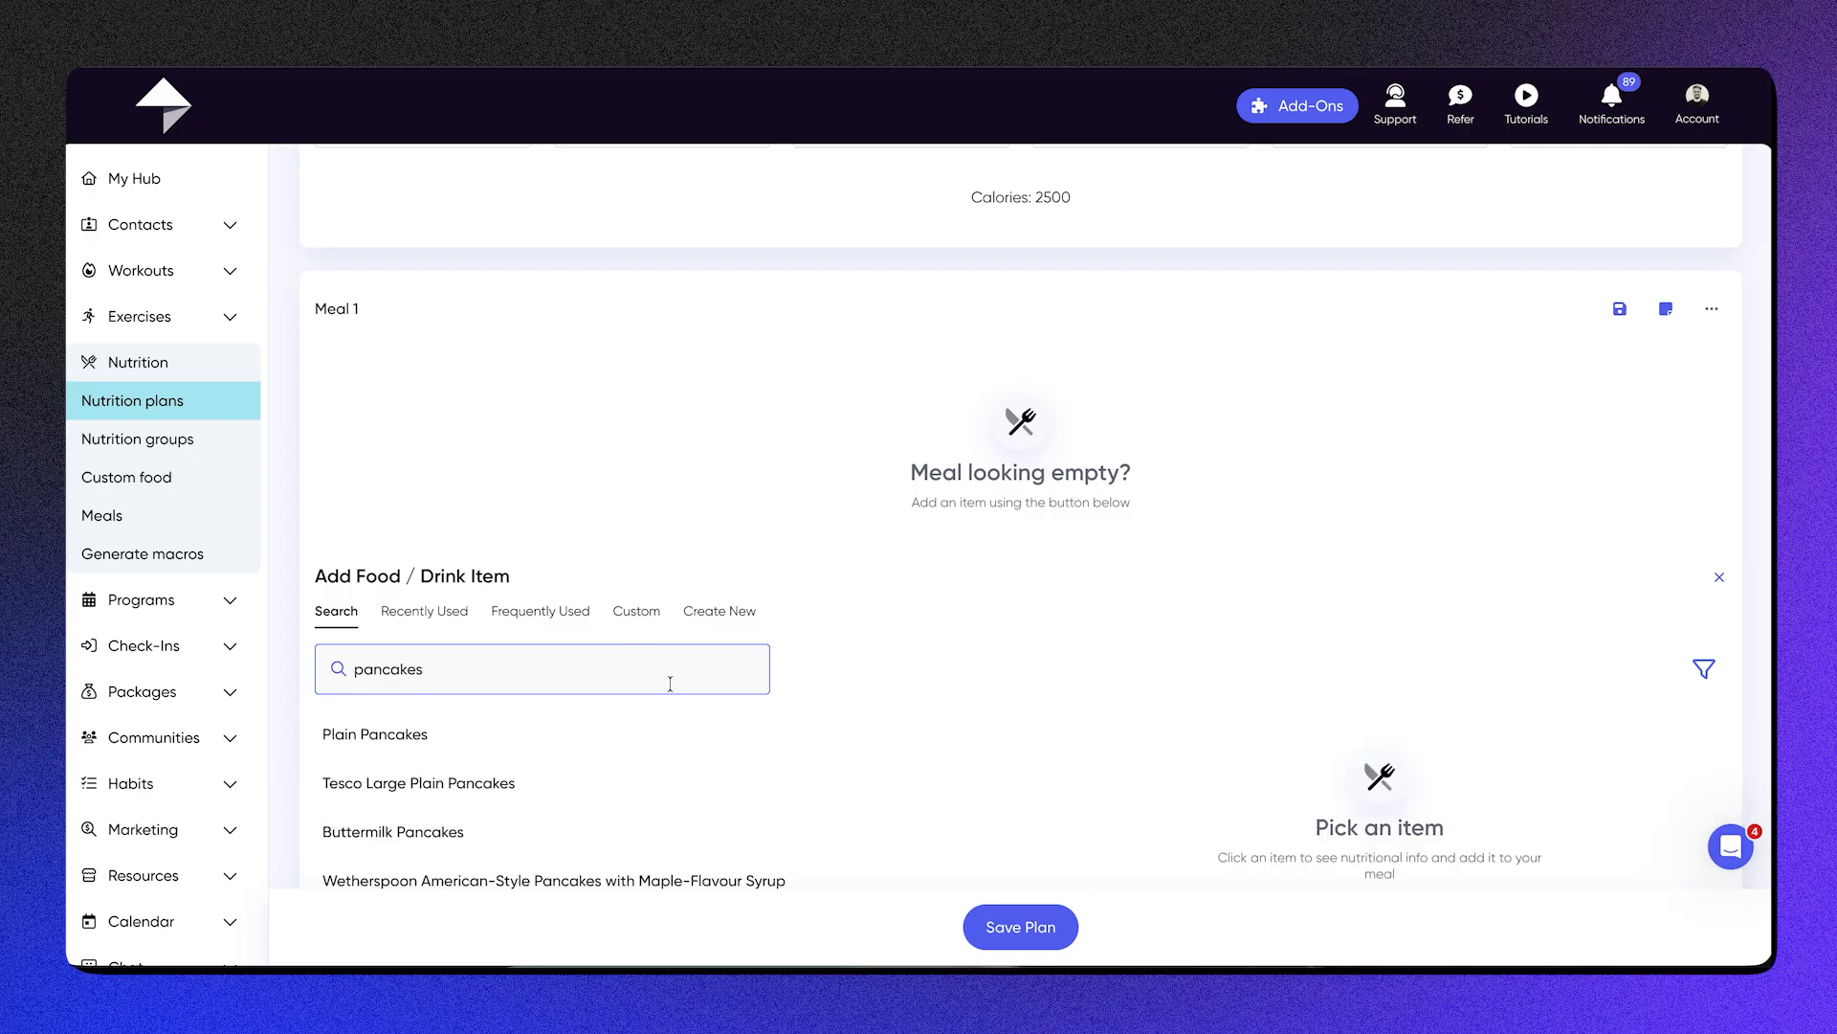
pyautogui.click(521, 749)
pyautogui.scroll(-1, 1223, 754)
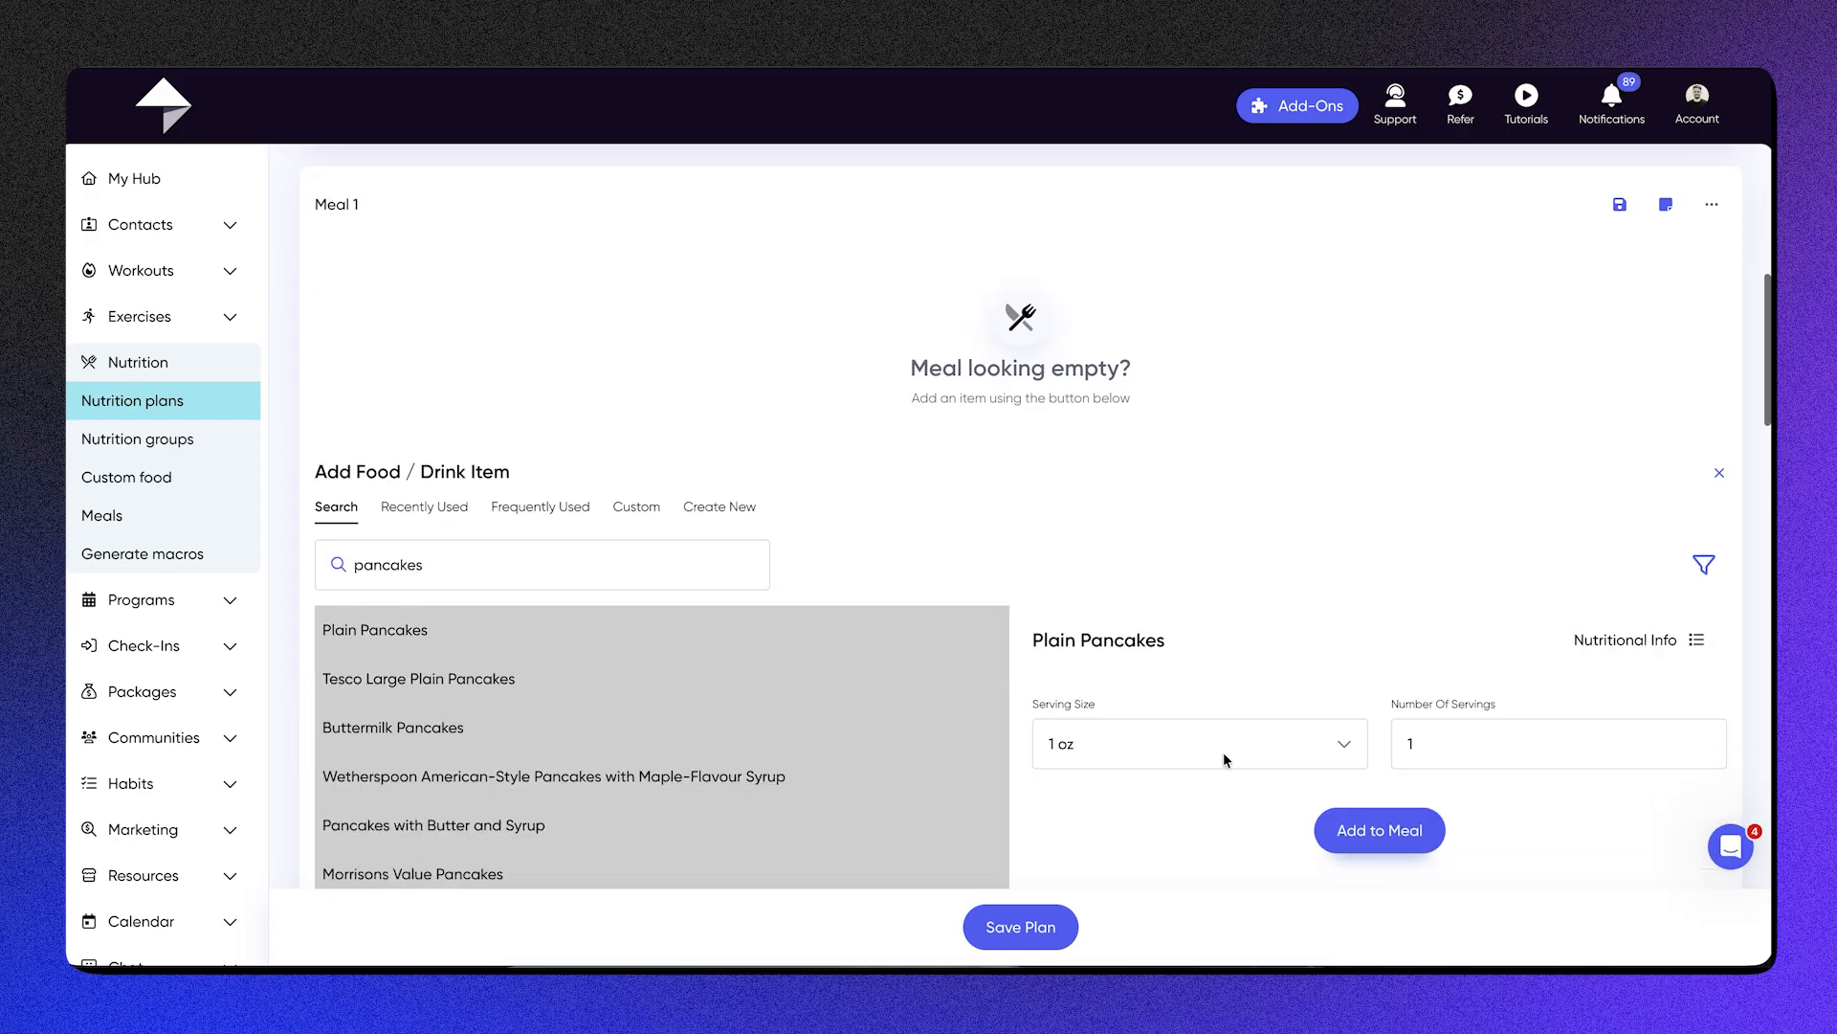
# Step: Add the Plain Pancakes to Meal 1 with a 100 g serving size and 2 servings, and close the food search
pyautogui.click(1219, 743)
pyautogui.click(1173, 644)
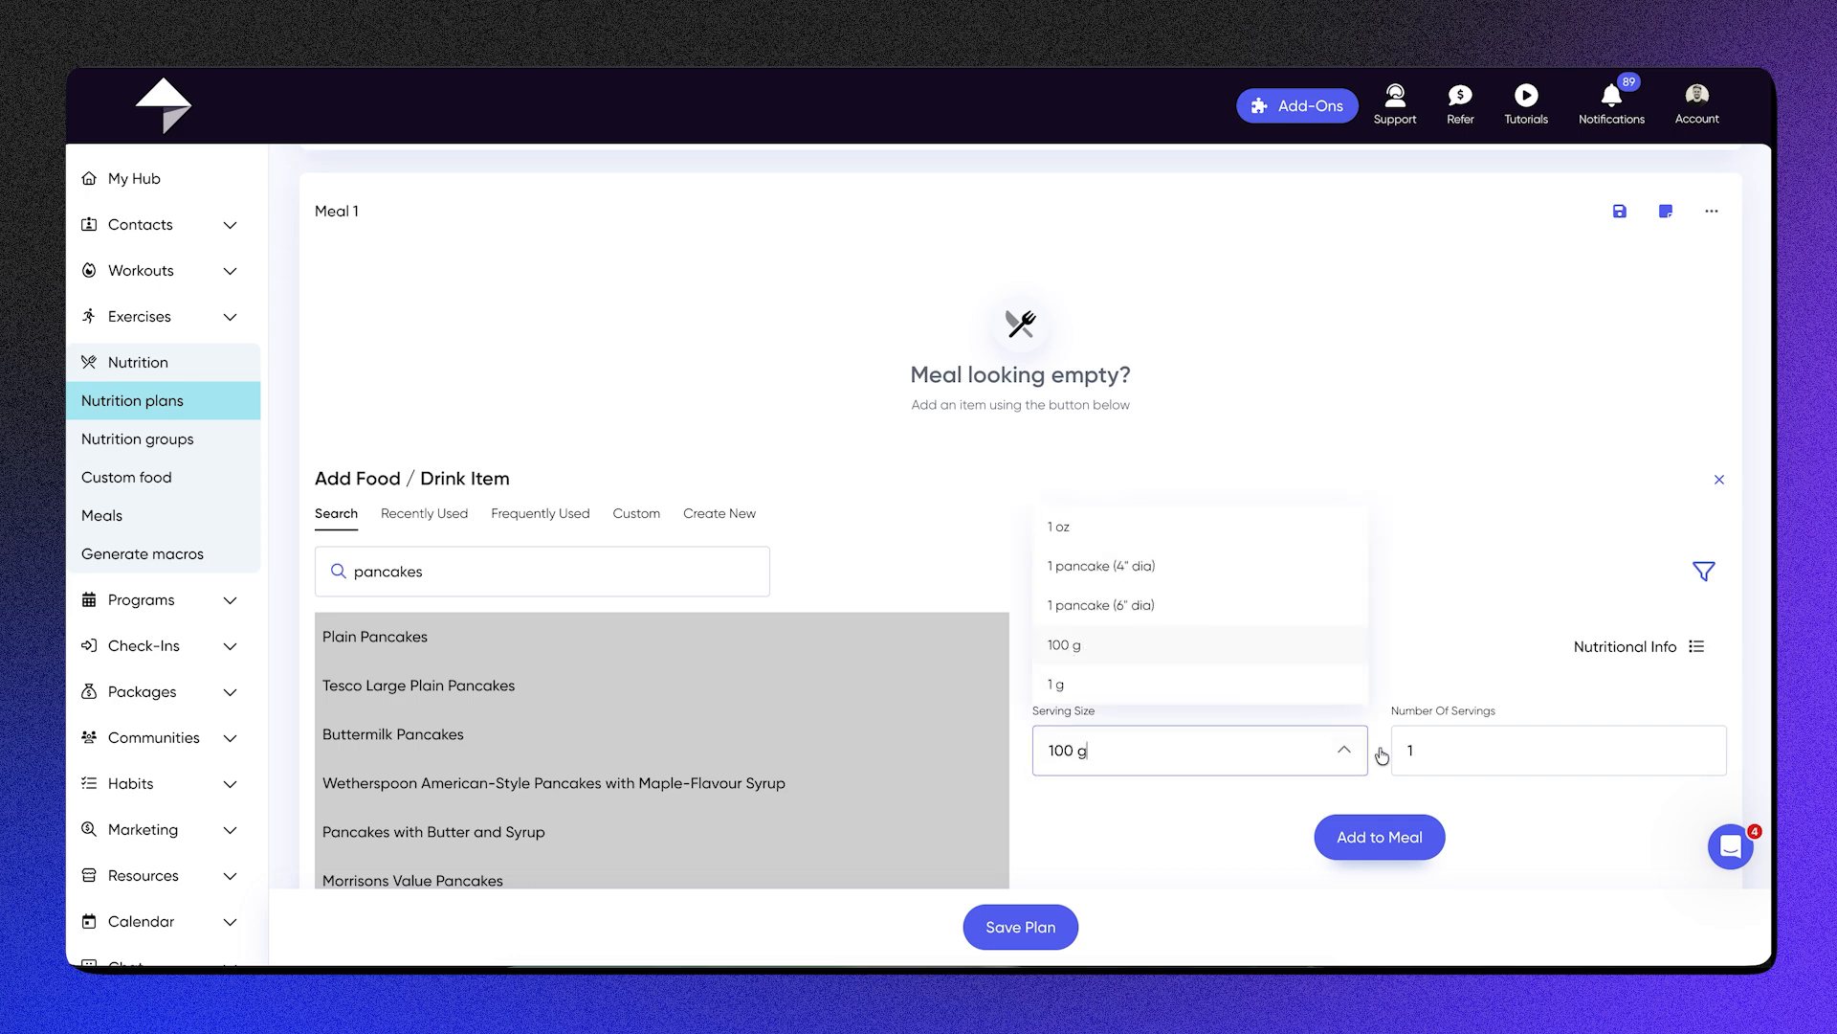
pyautogui.click(1460, 755)
pyautogui.press('BackSpace')
pyautogui.write('2')
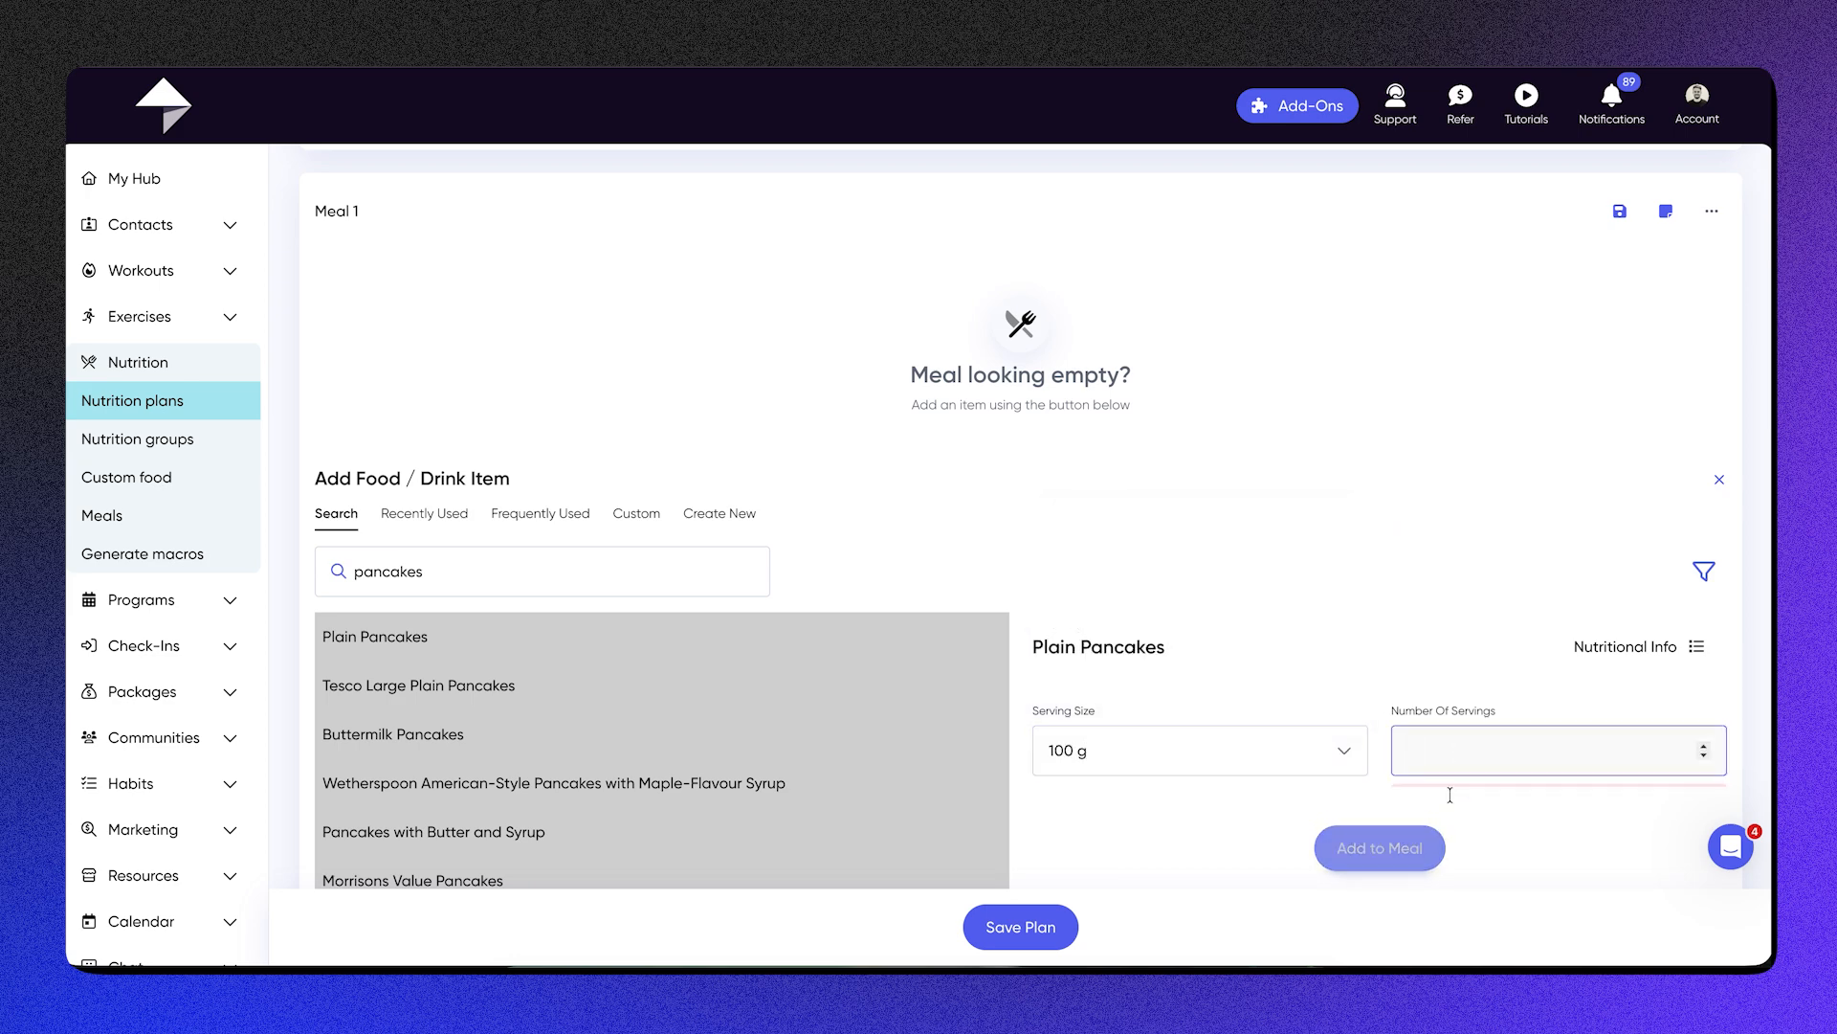
pyautogui.click(1380, 838)
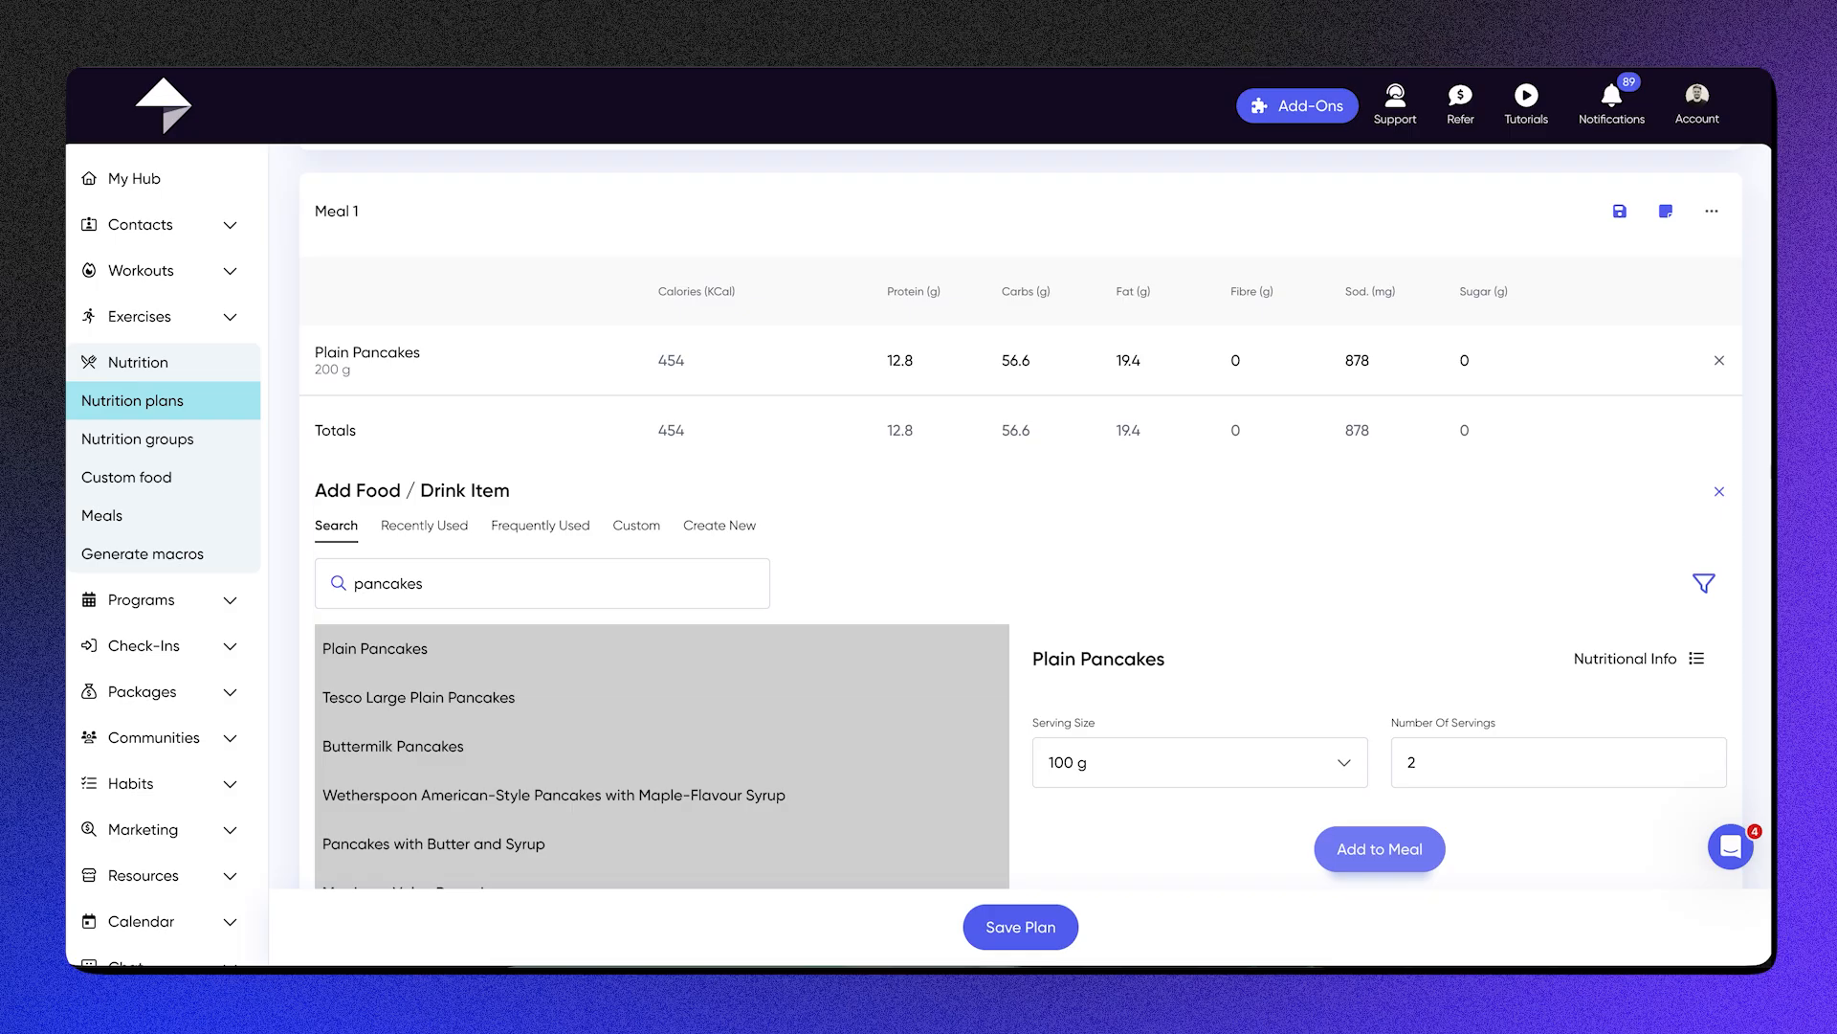
pyautogui.click(1720, 494)
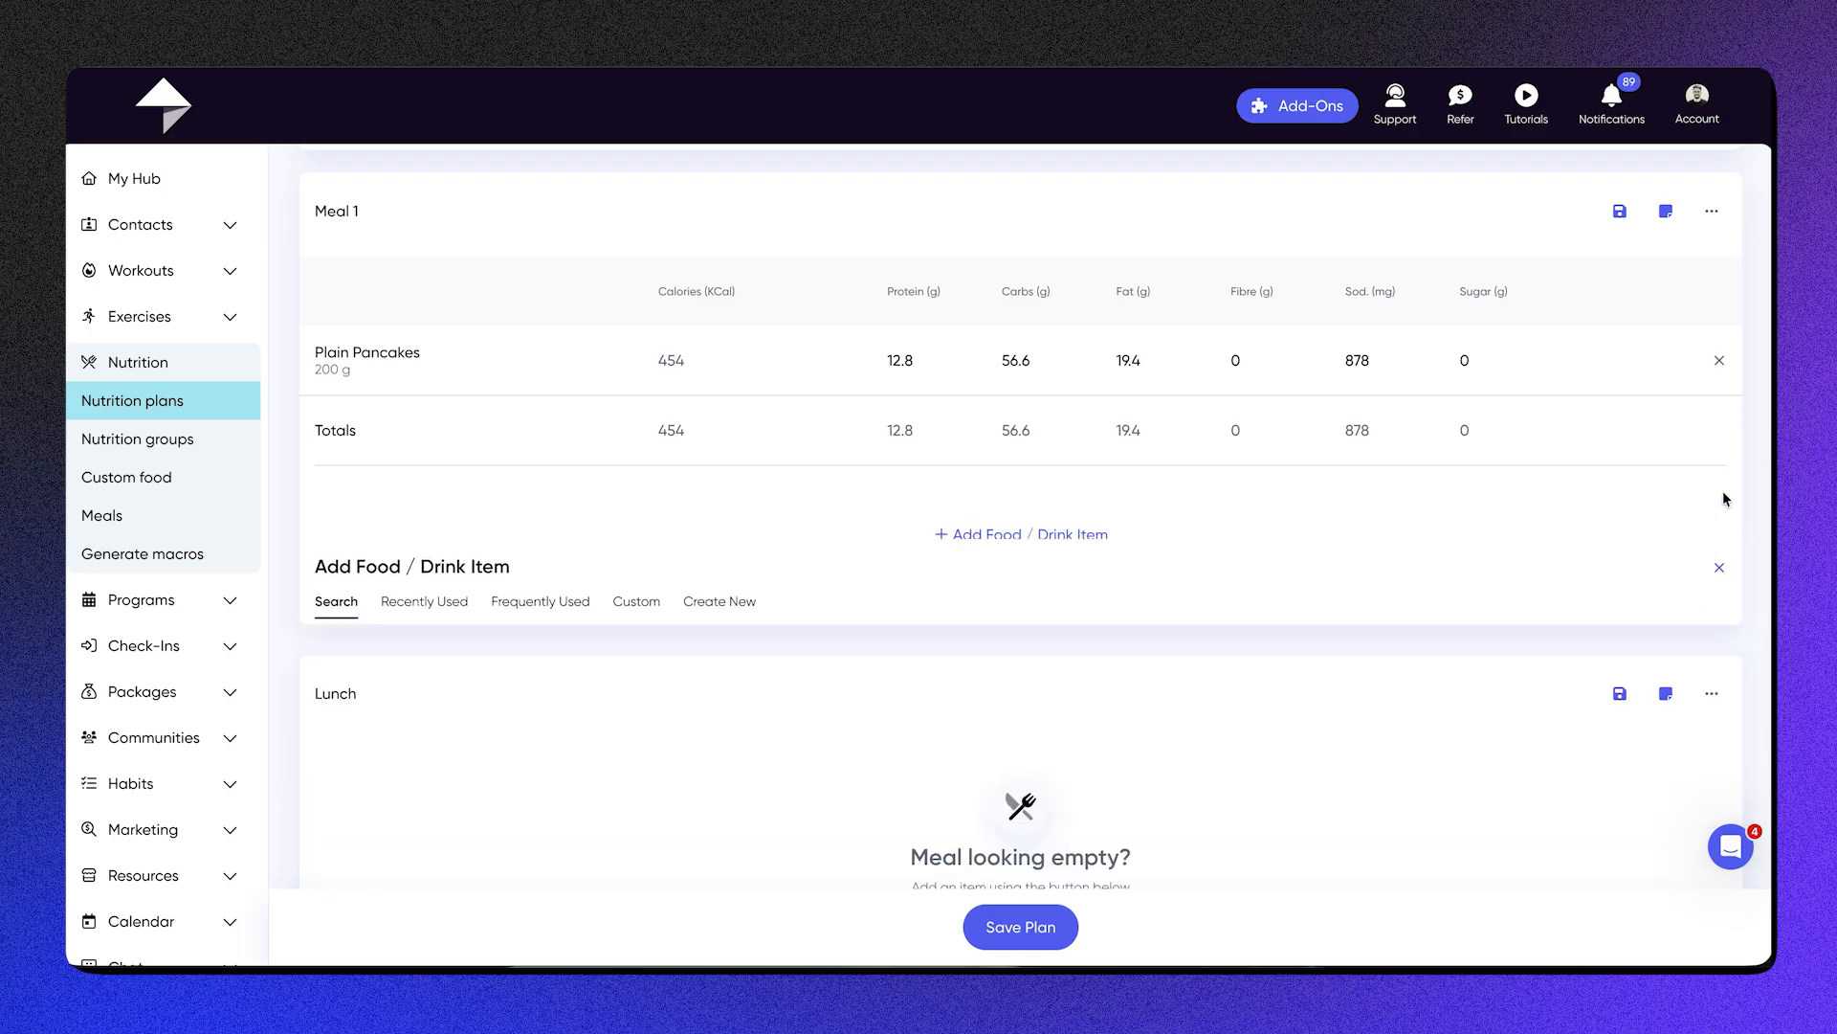
# Step: Review Meal 1's nutrient values, and view its notes form and close it without entering anything
pyautogui.scroll(2, 1722, 490)
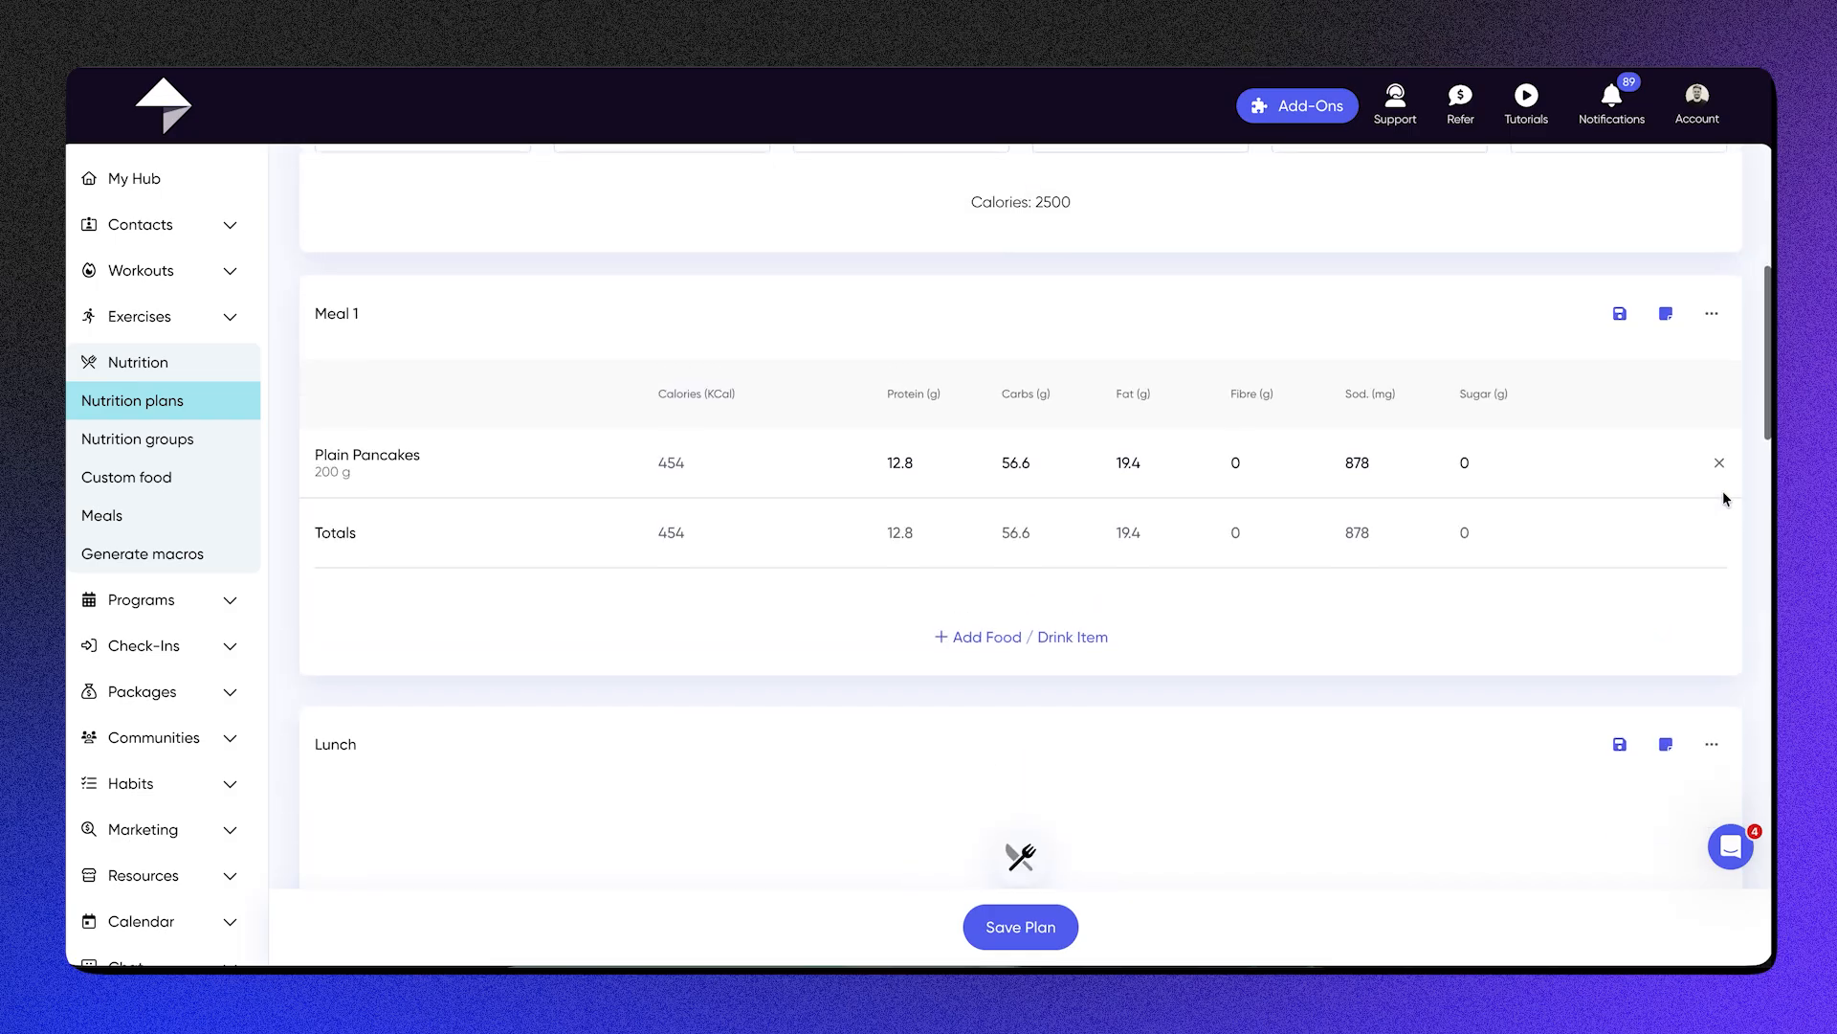
pyautogui.scroll(2, 1726, 498)
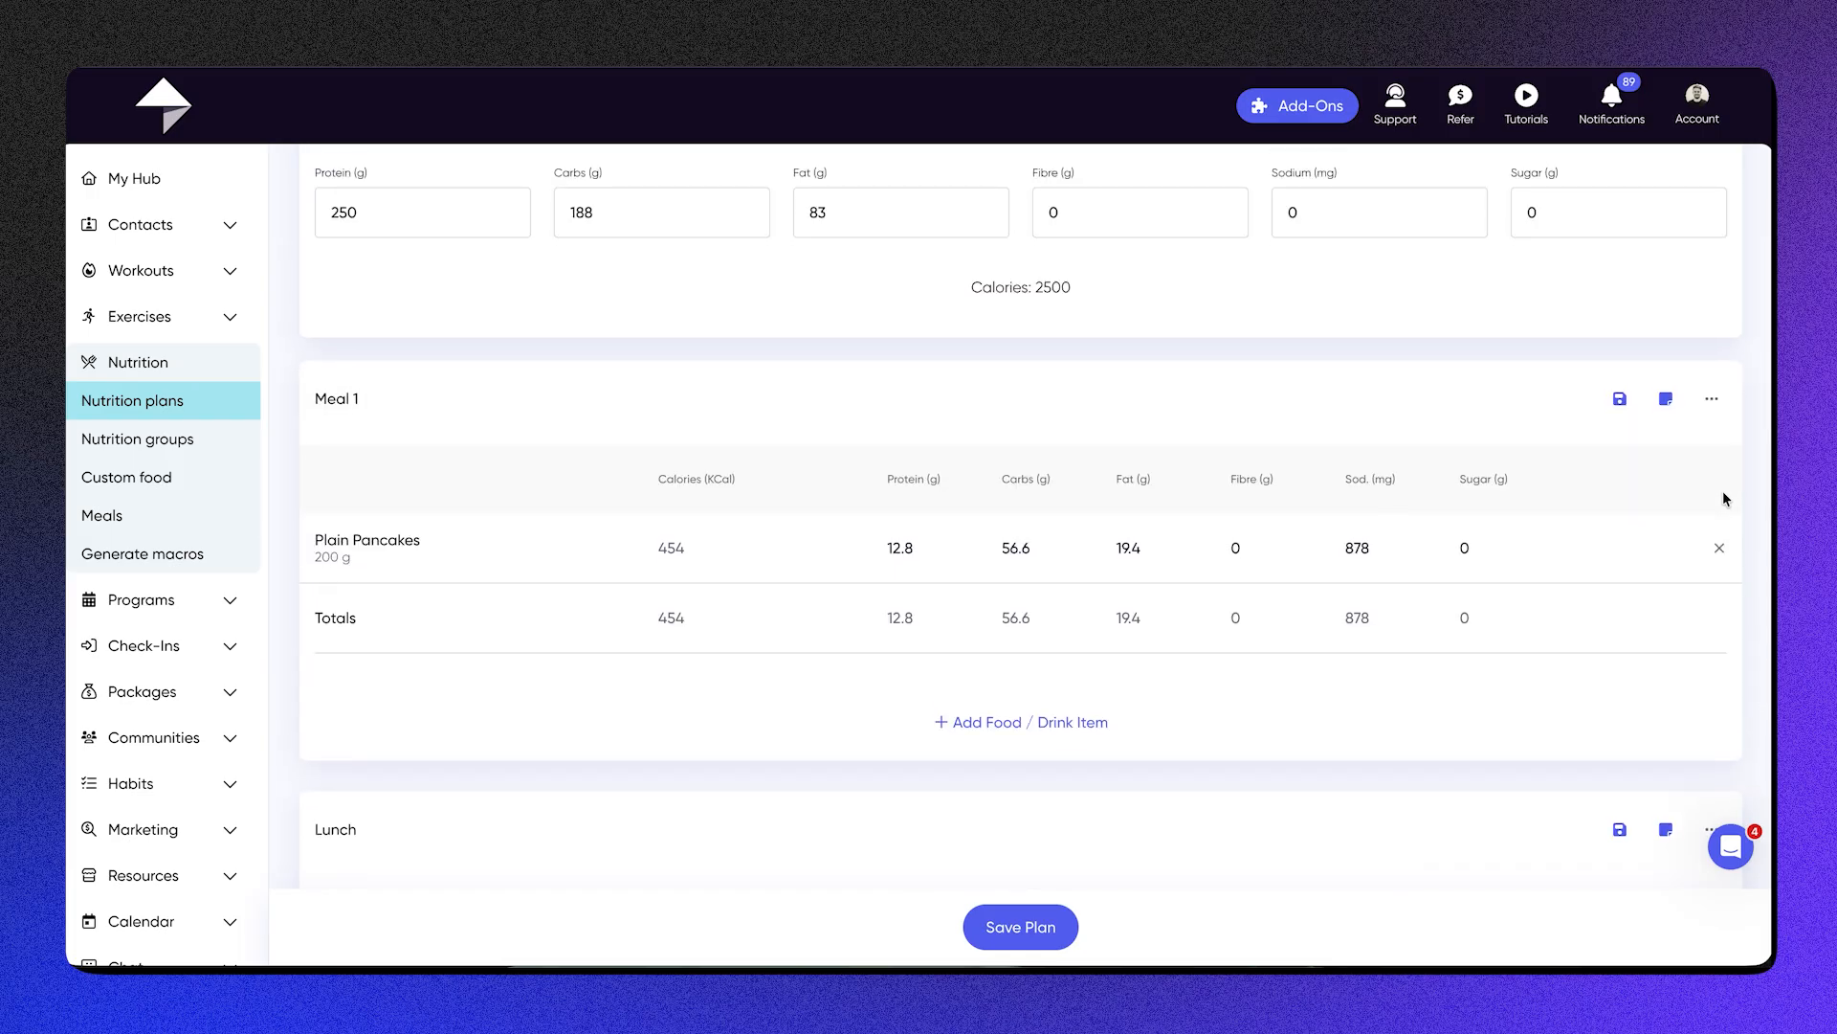
pyautogui.scroll(-1, 1724, 493)
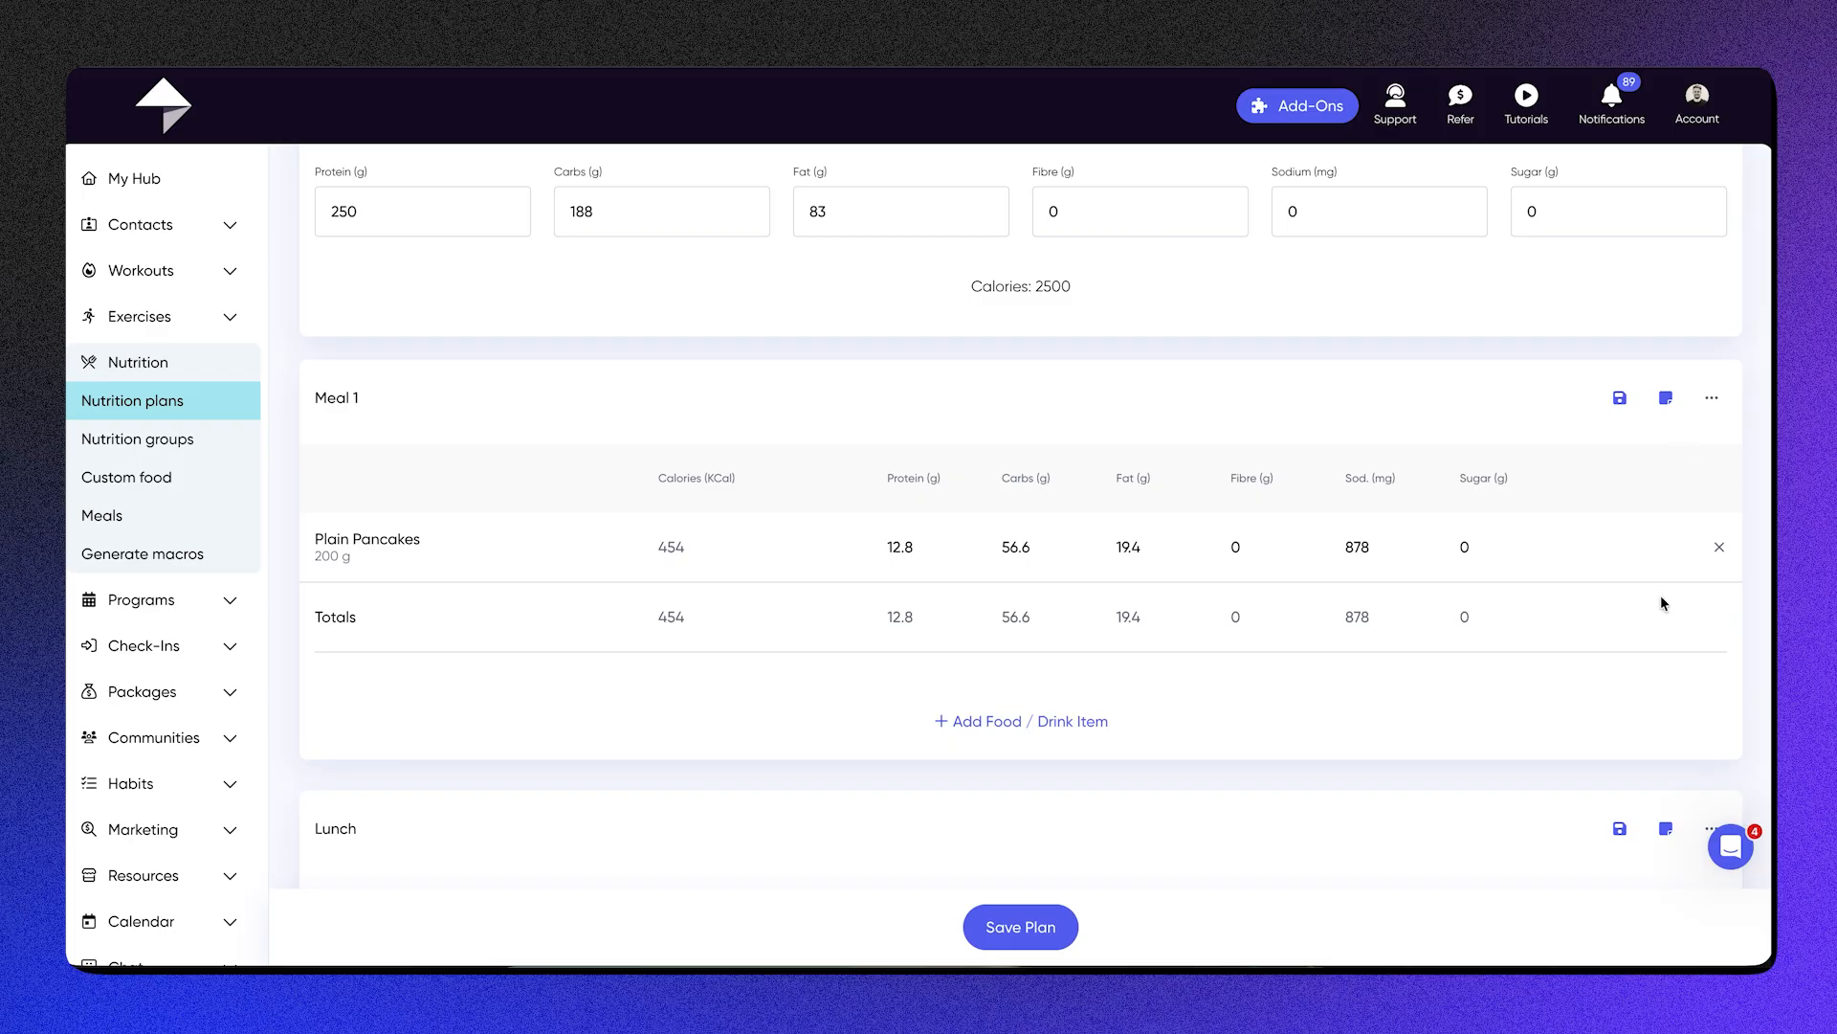
pyautogui.click(1671, 400)
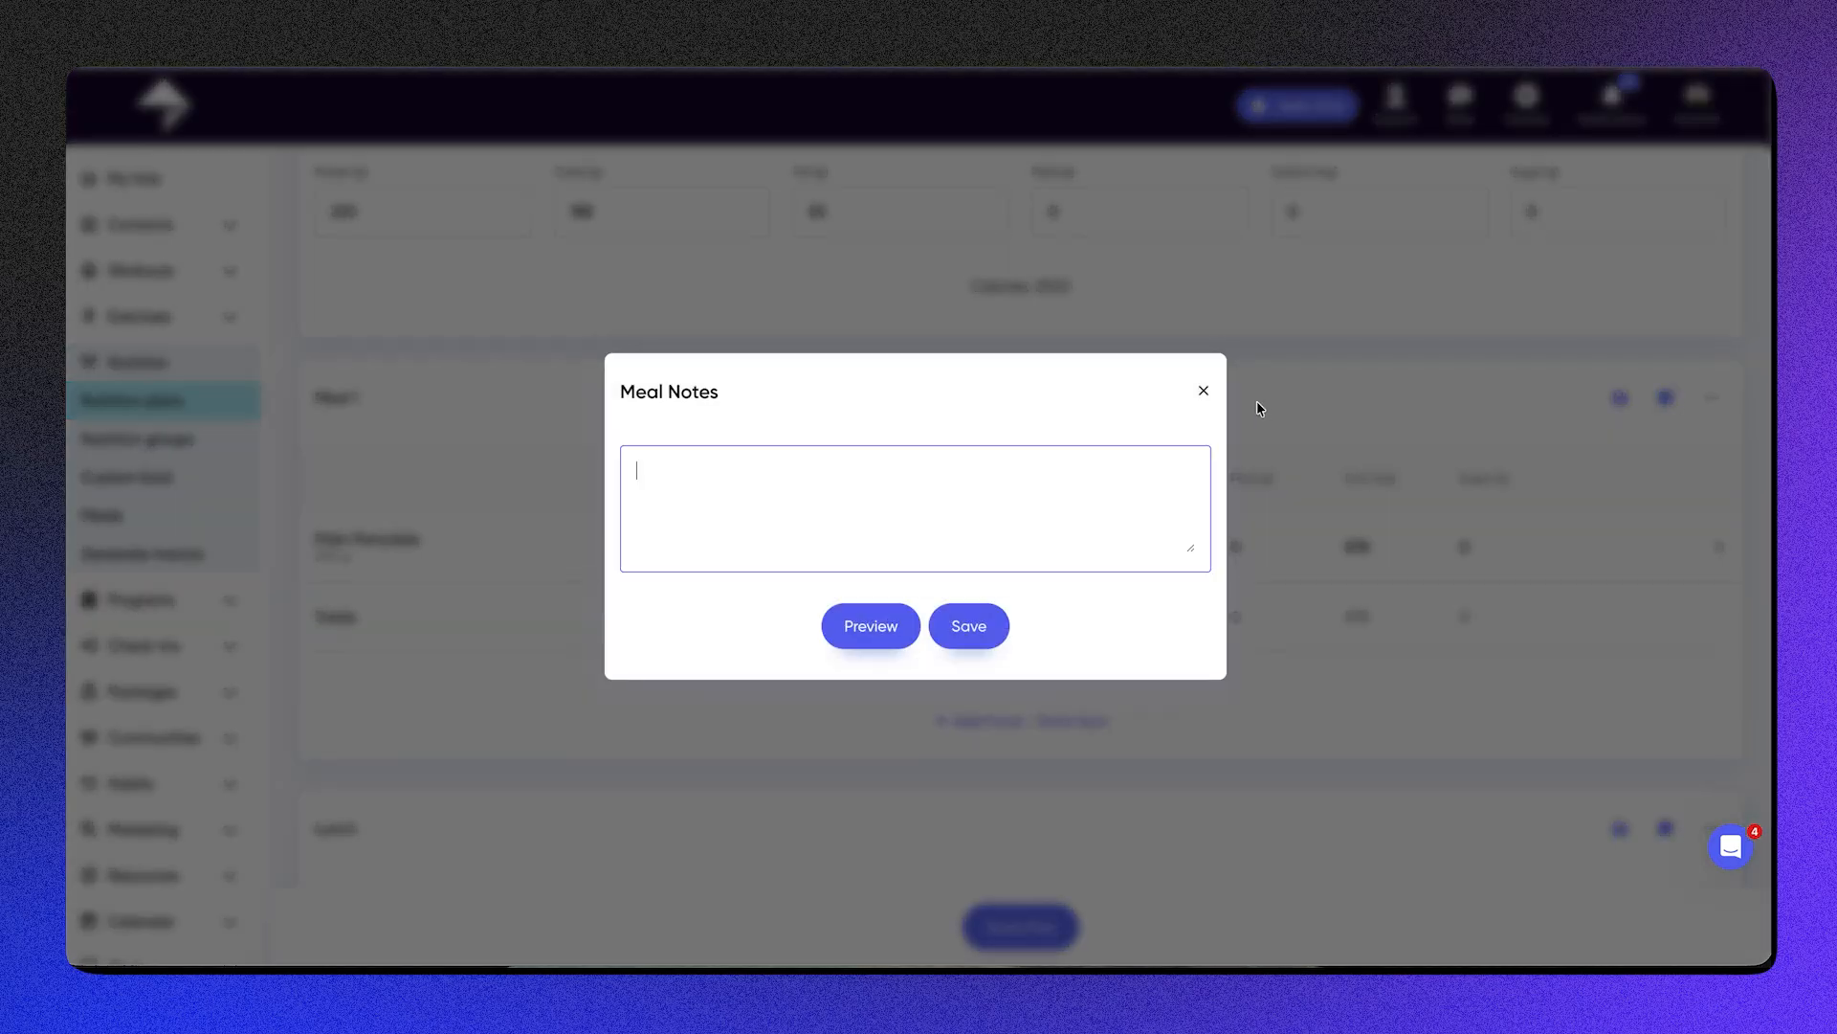
pyautogui.click(1203, 391)
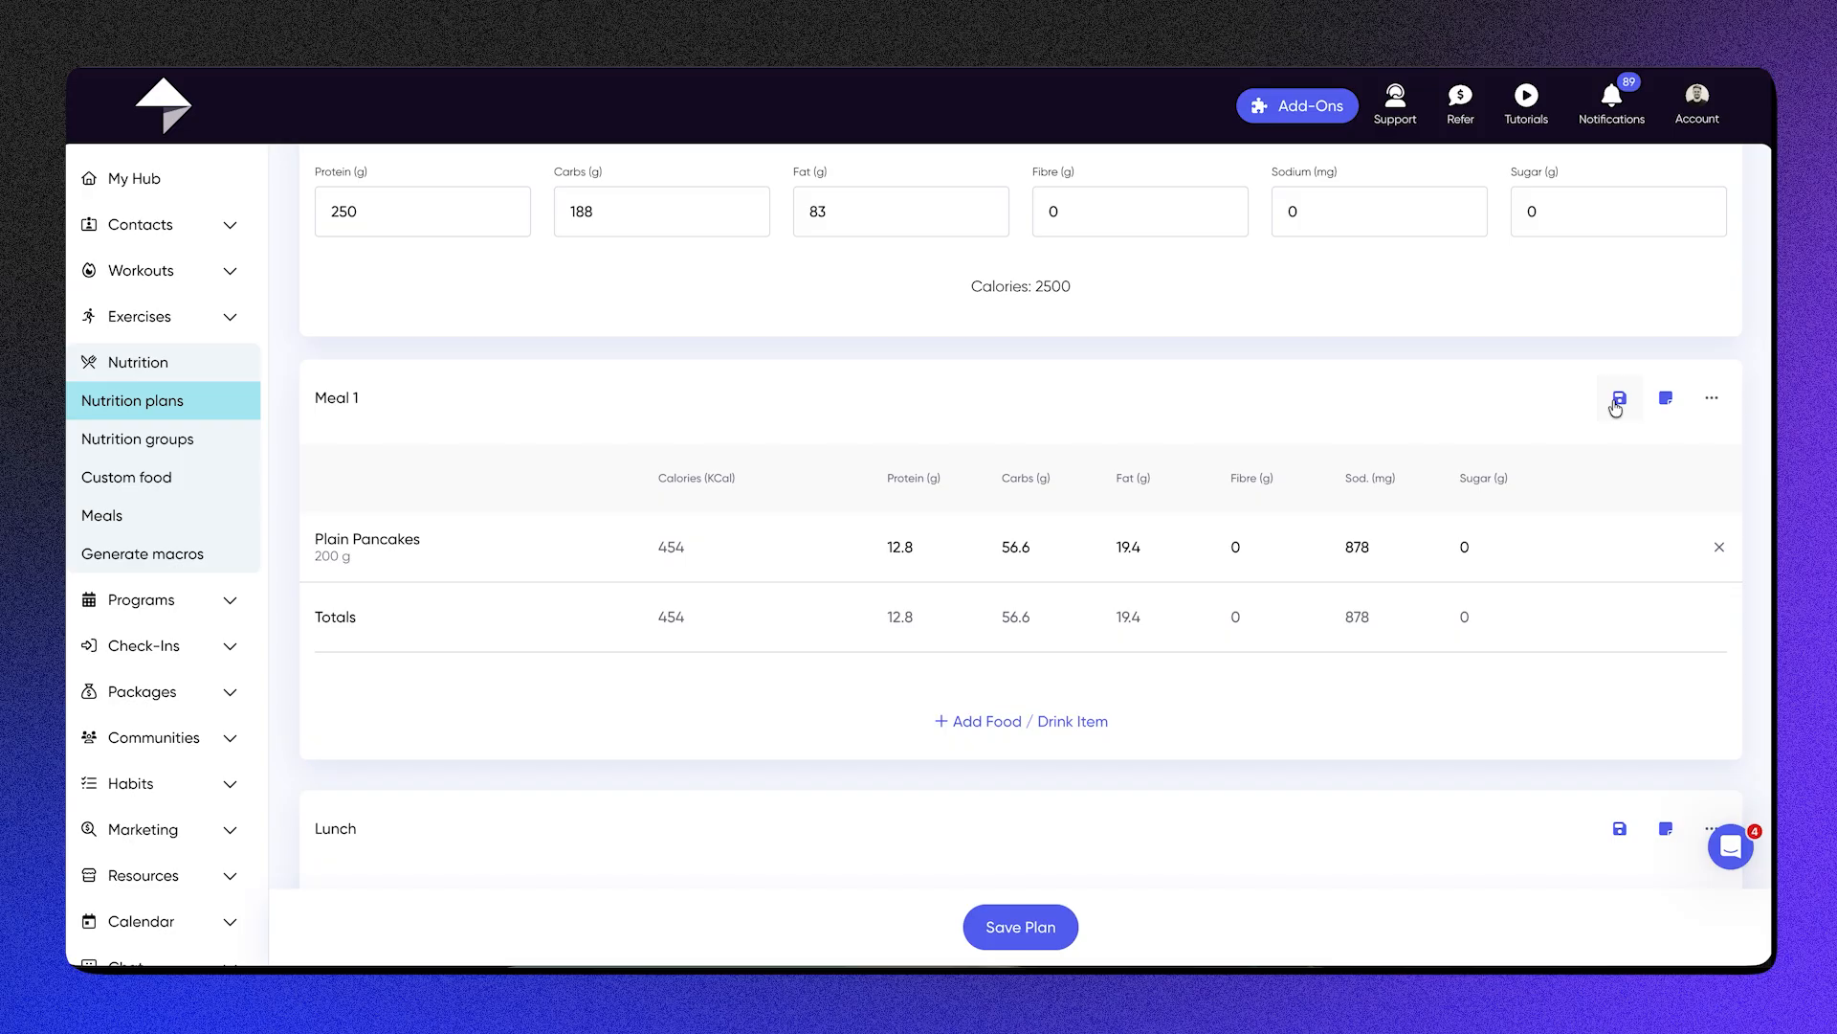
# Step: Save the nutrition plan and show the available actions for it in the plan list
pyautogui.scroll(-7, 1211, 591)
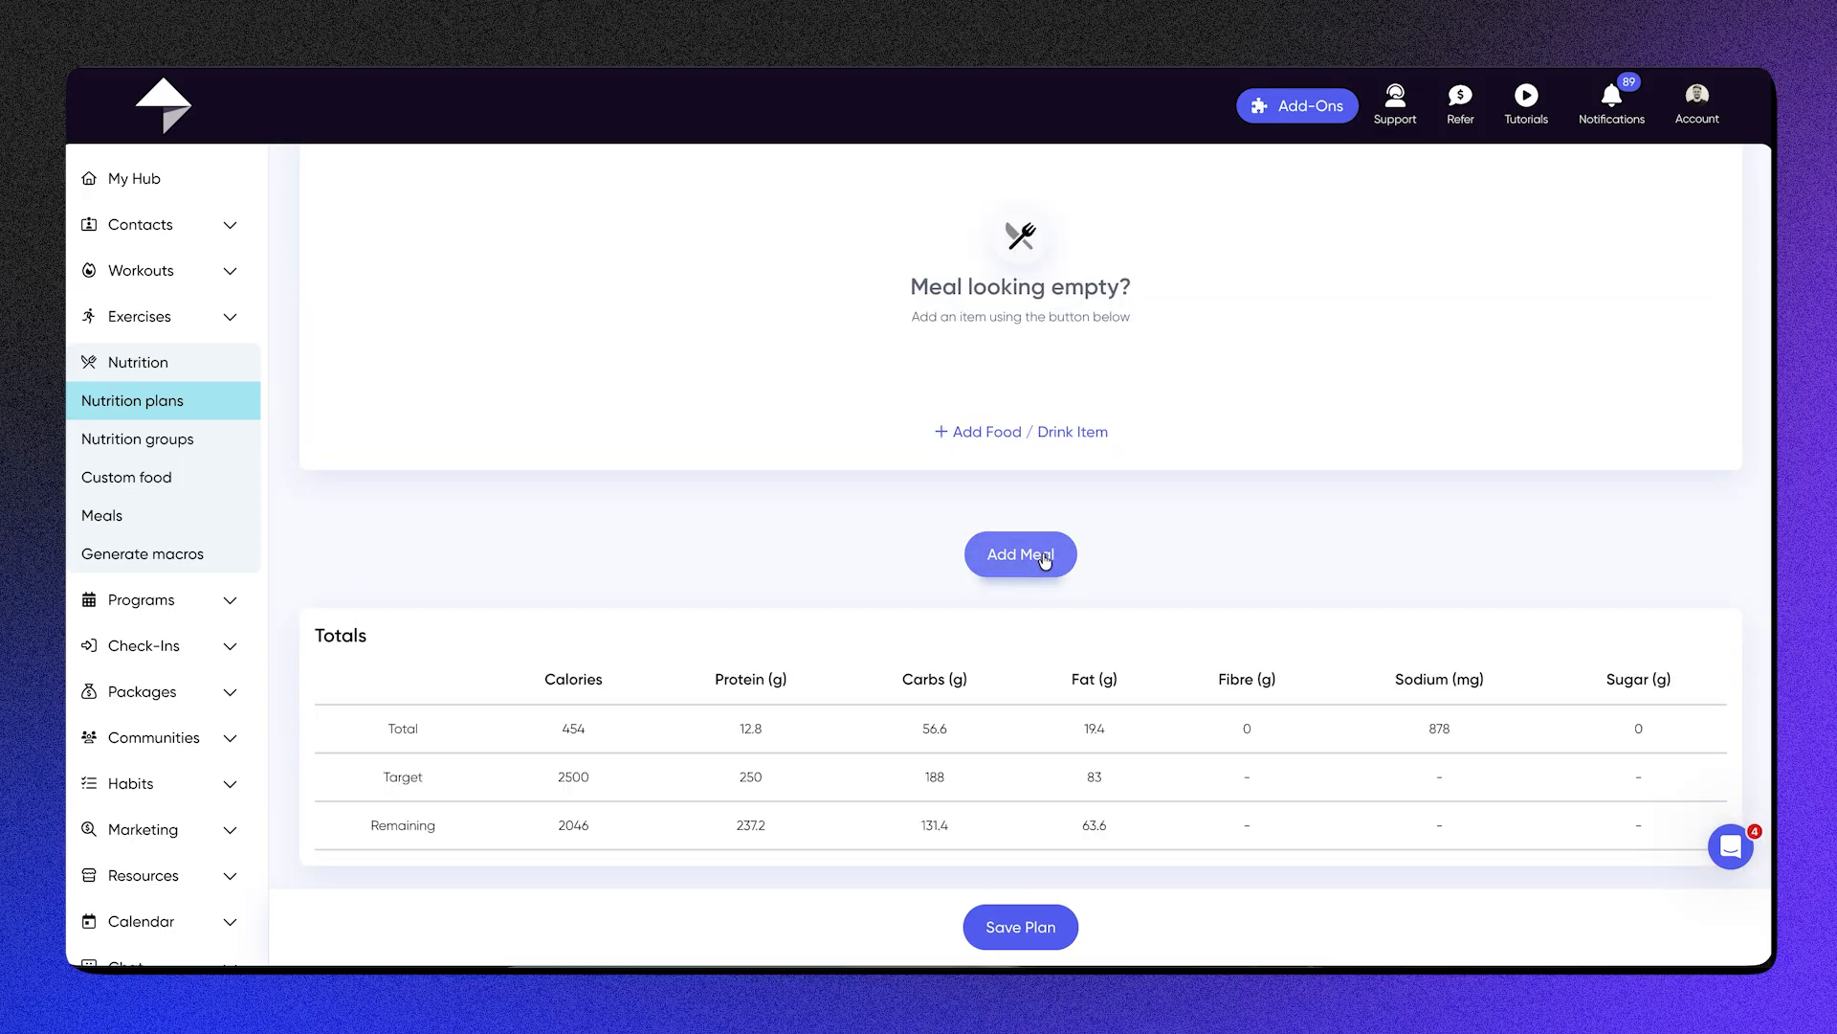
pyautogui.click(1009, 924)
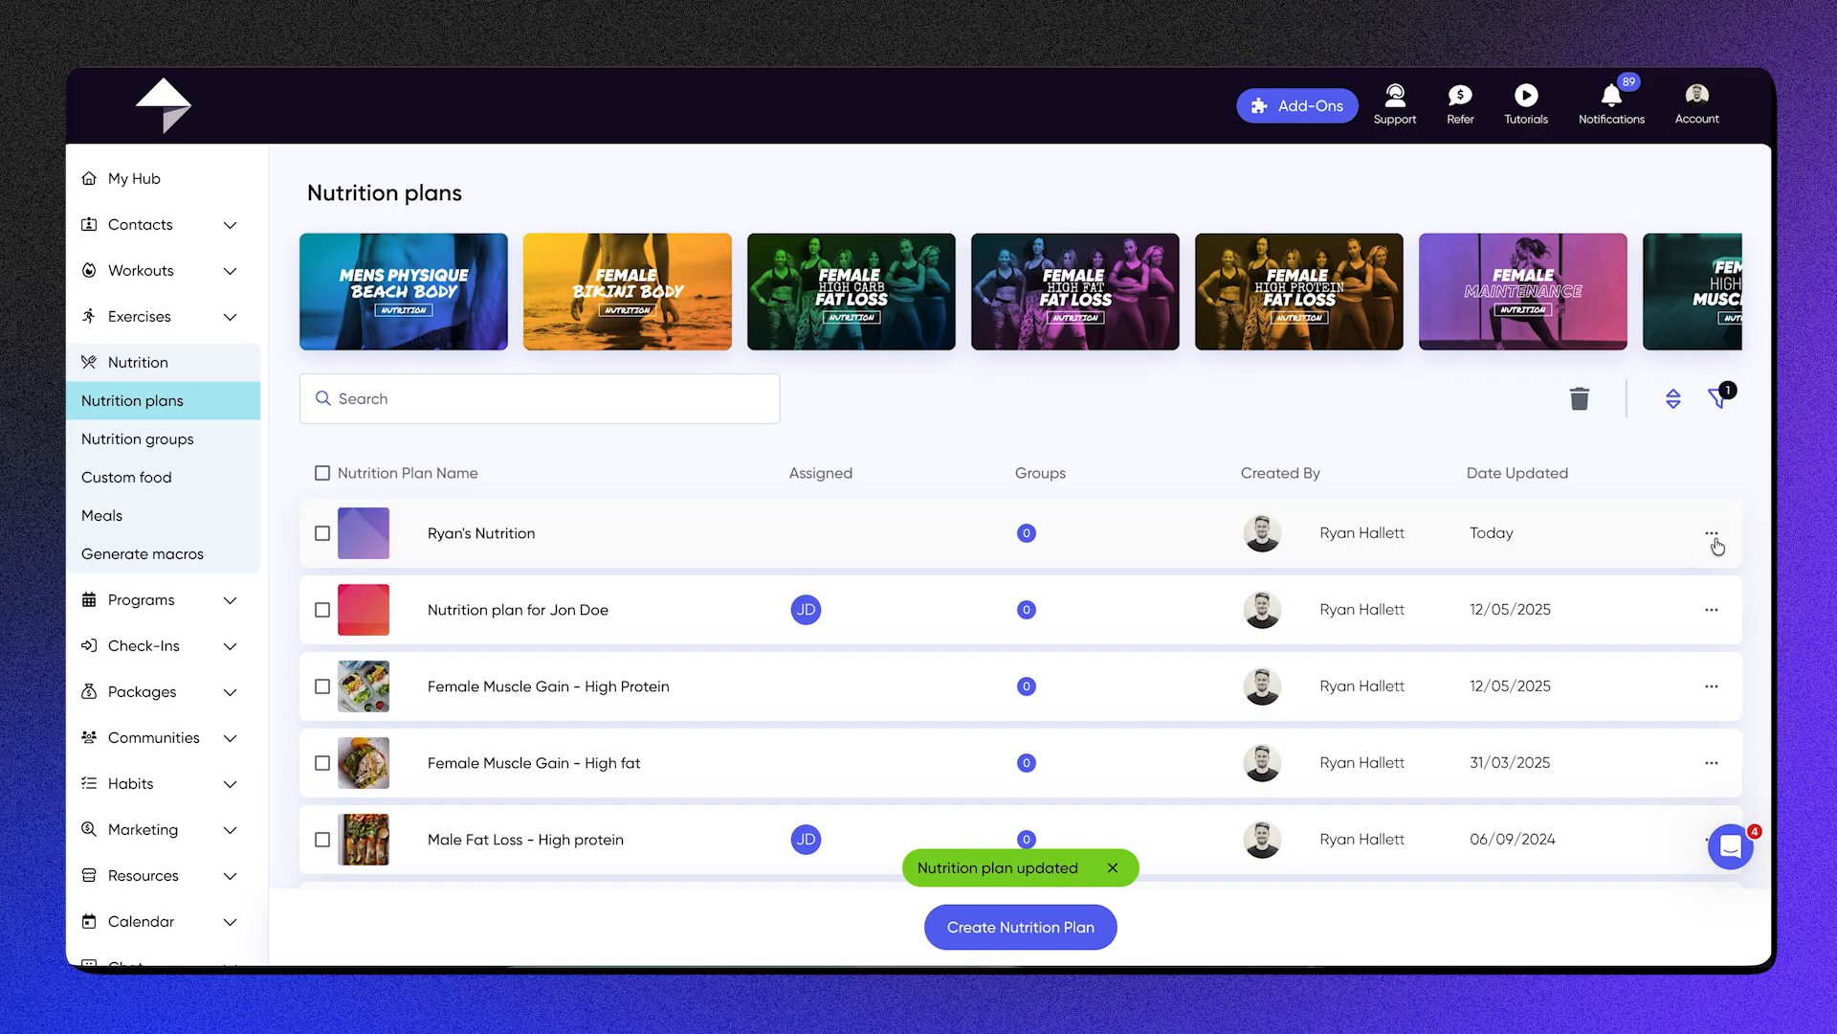
pyautogui.click(1713, 536)
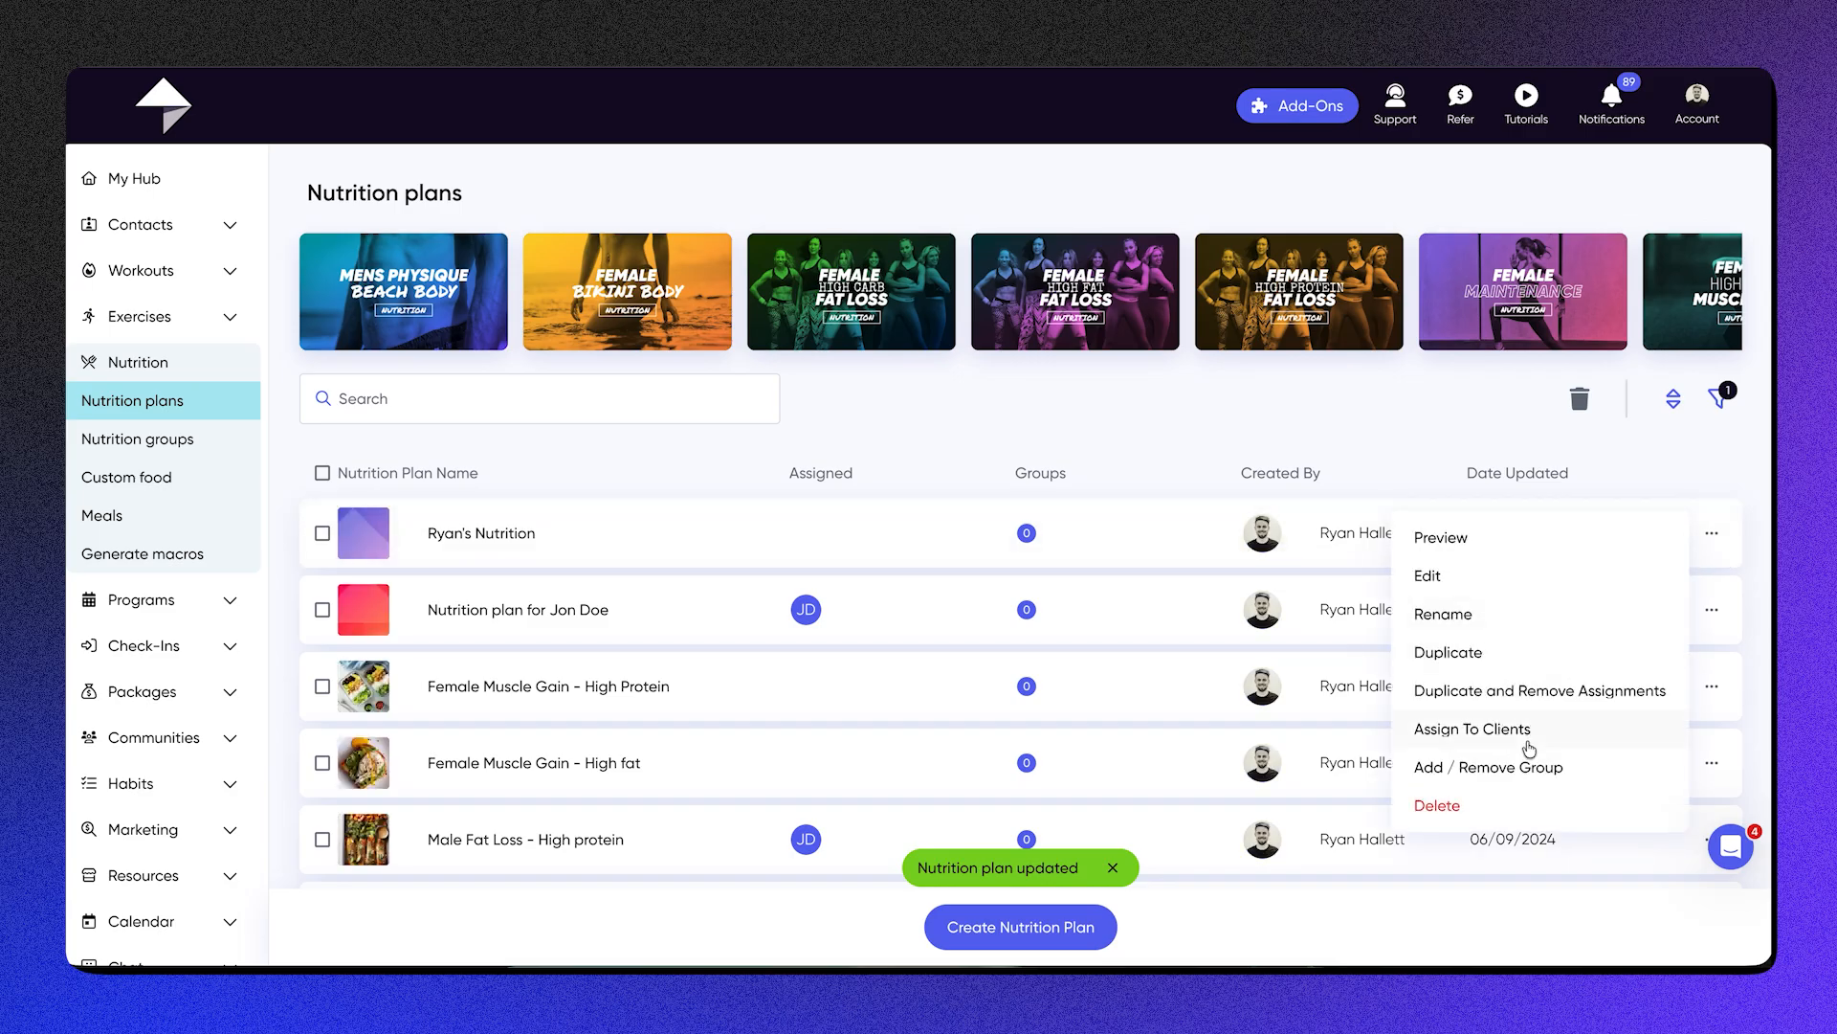
# Step: Assign the newest nutrition plan to the client with a profile photo and update the assignments
pyautogui.click(1528, 741)
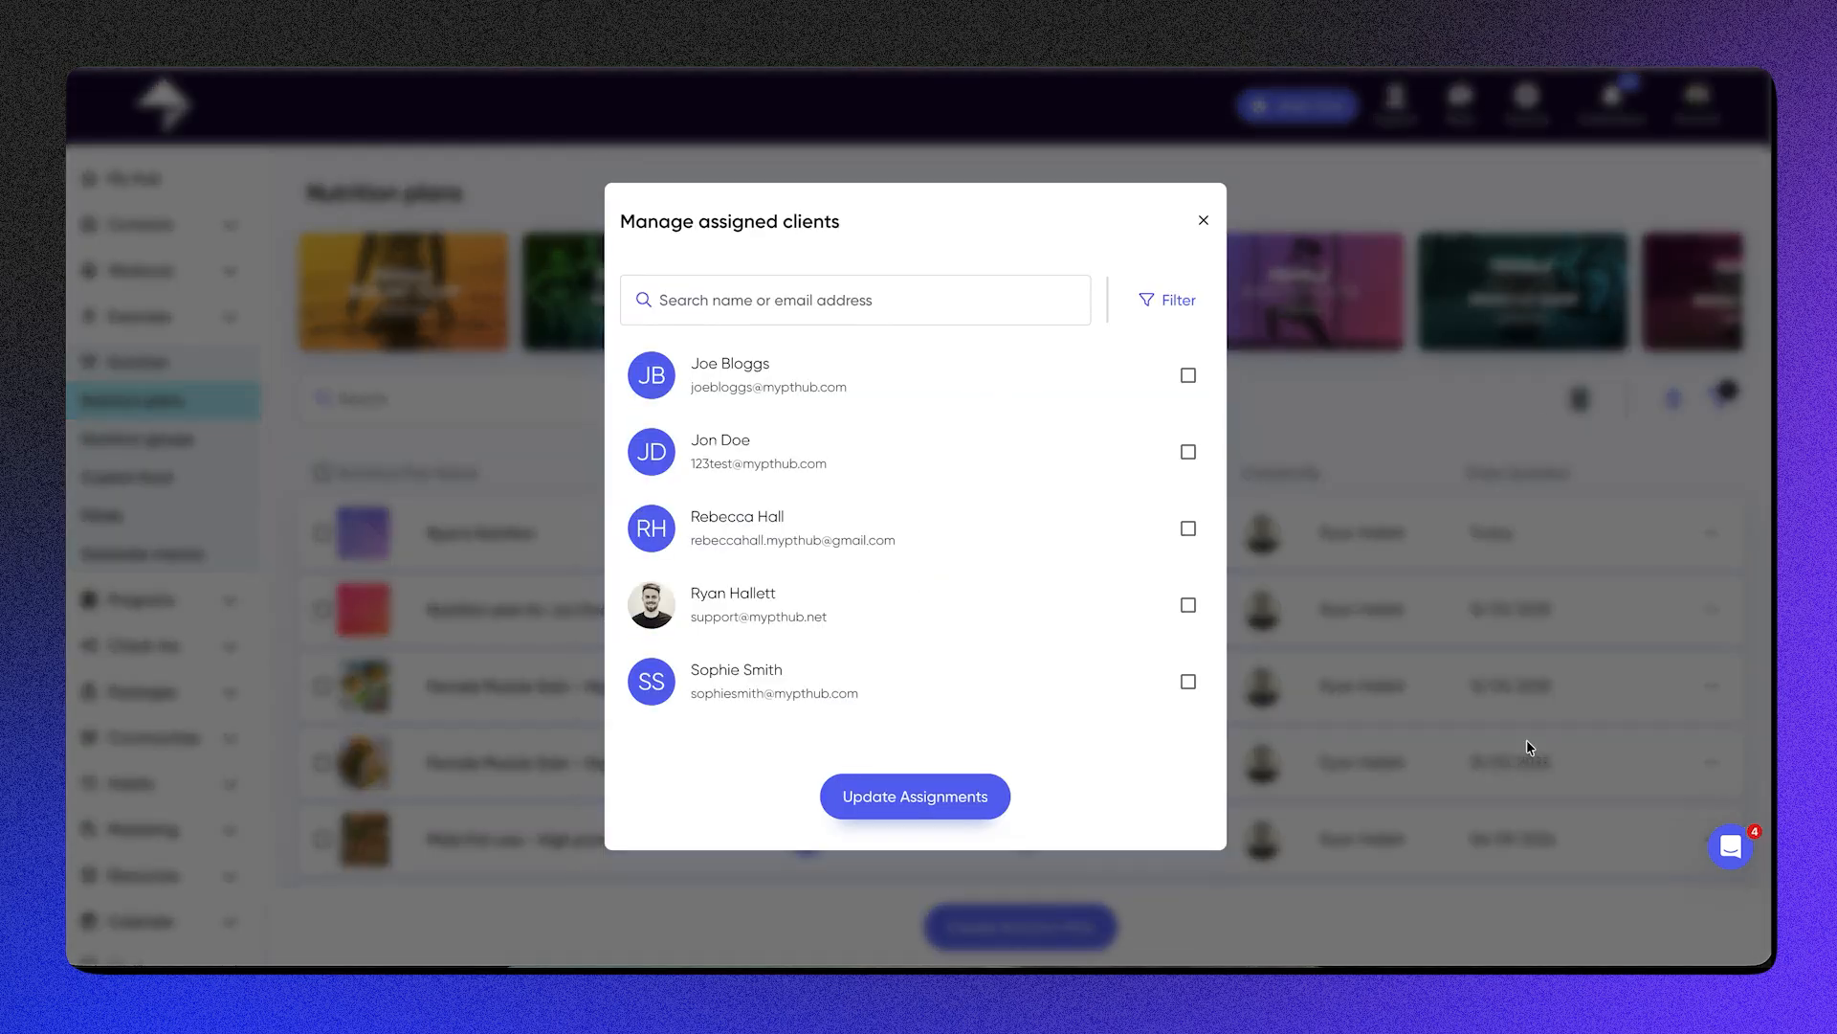
pyautogui.click(1126, 622)
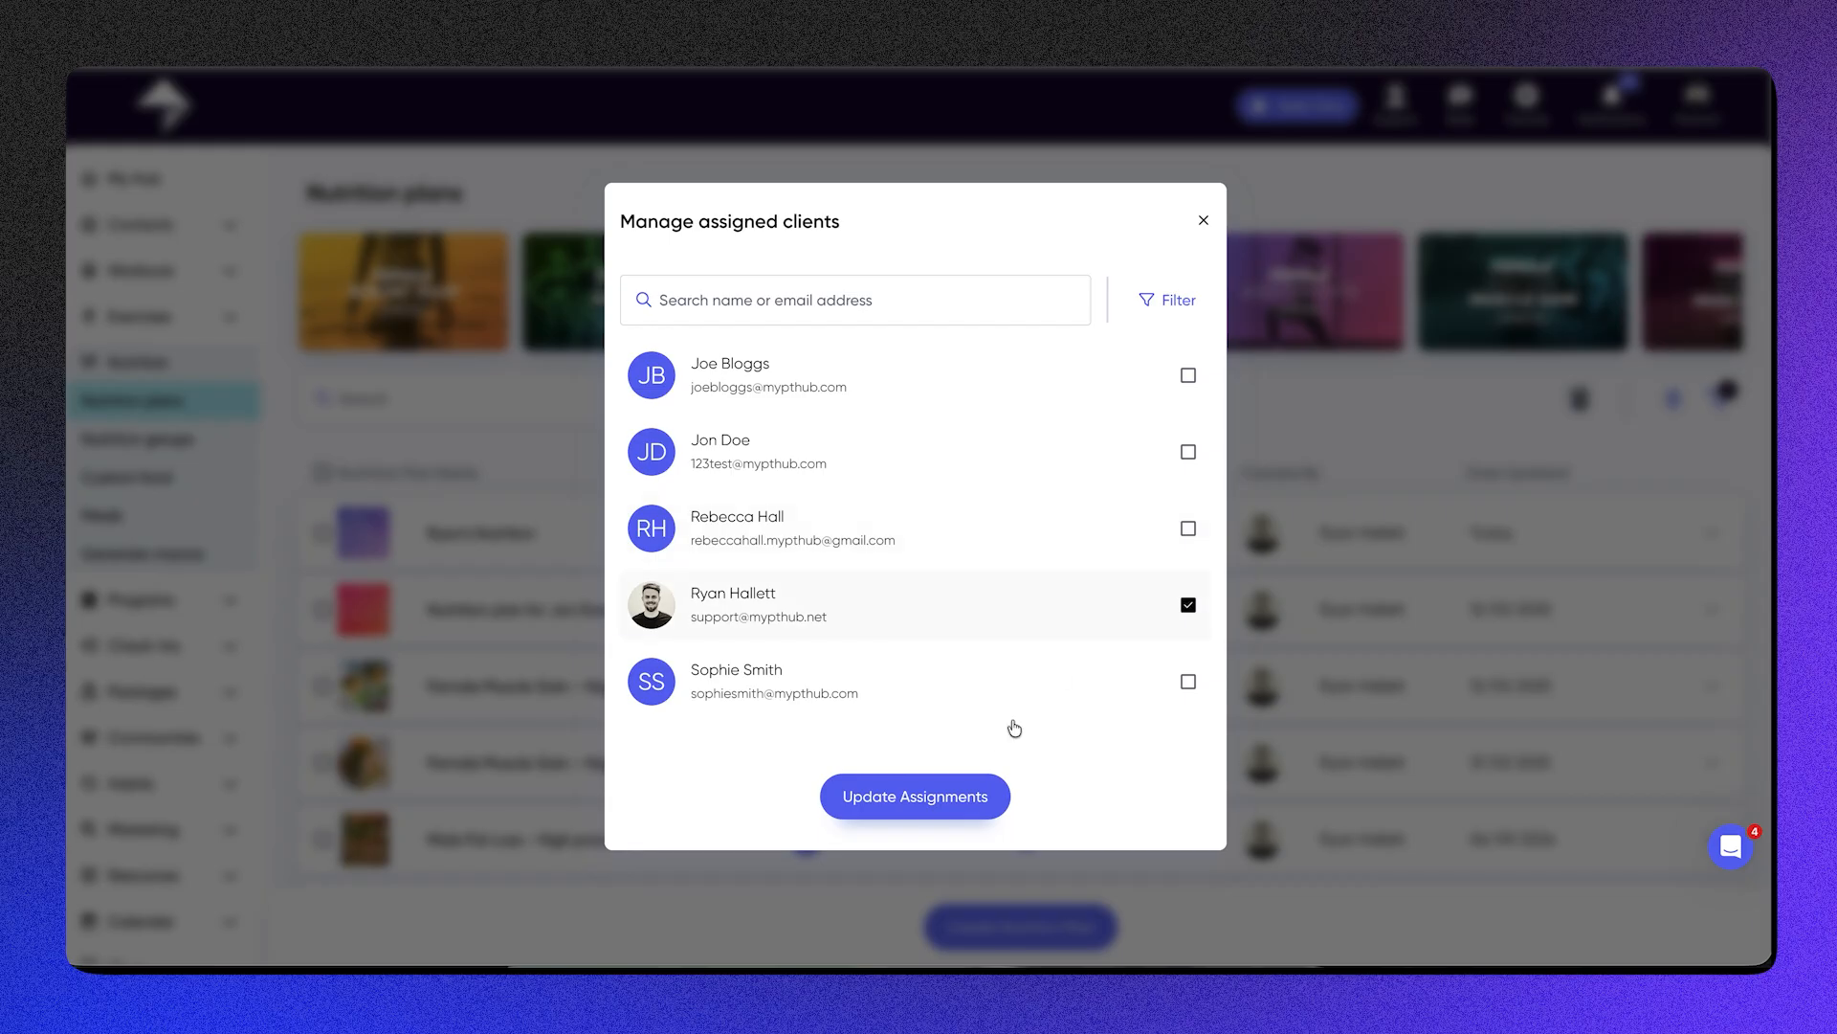
pyautogui.click(957, 807)
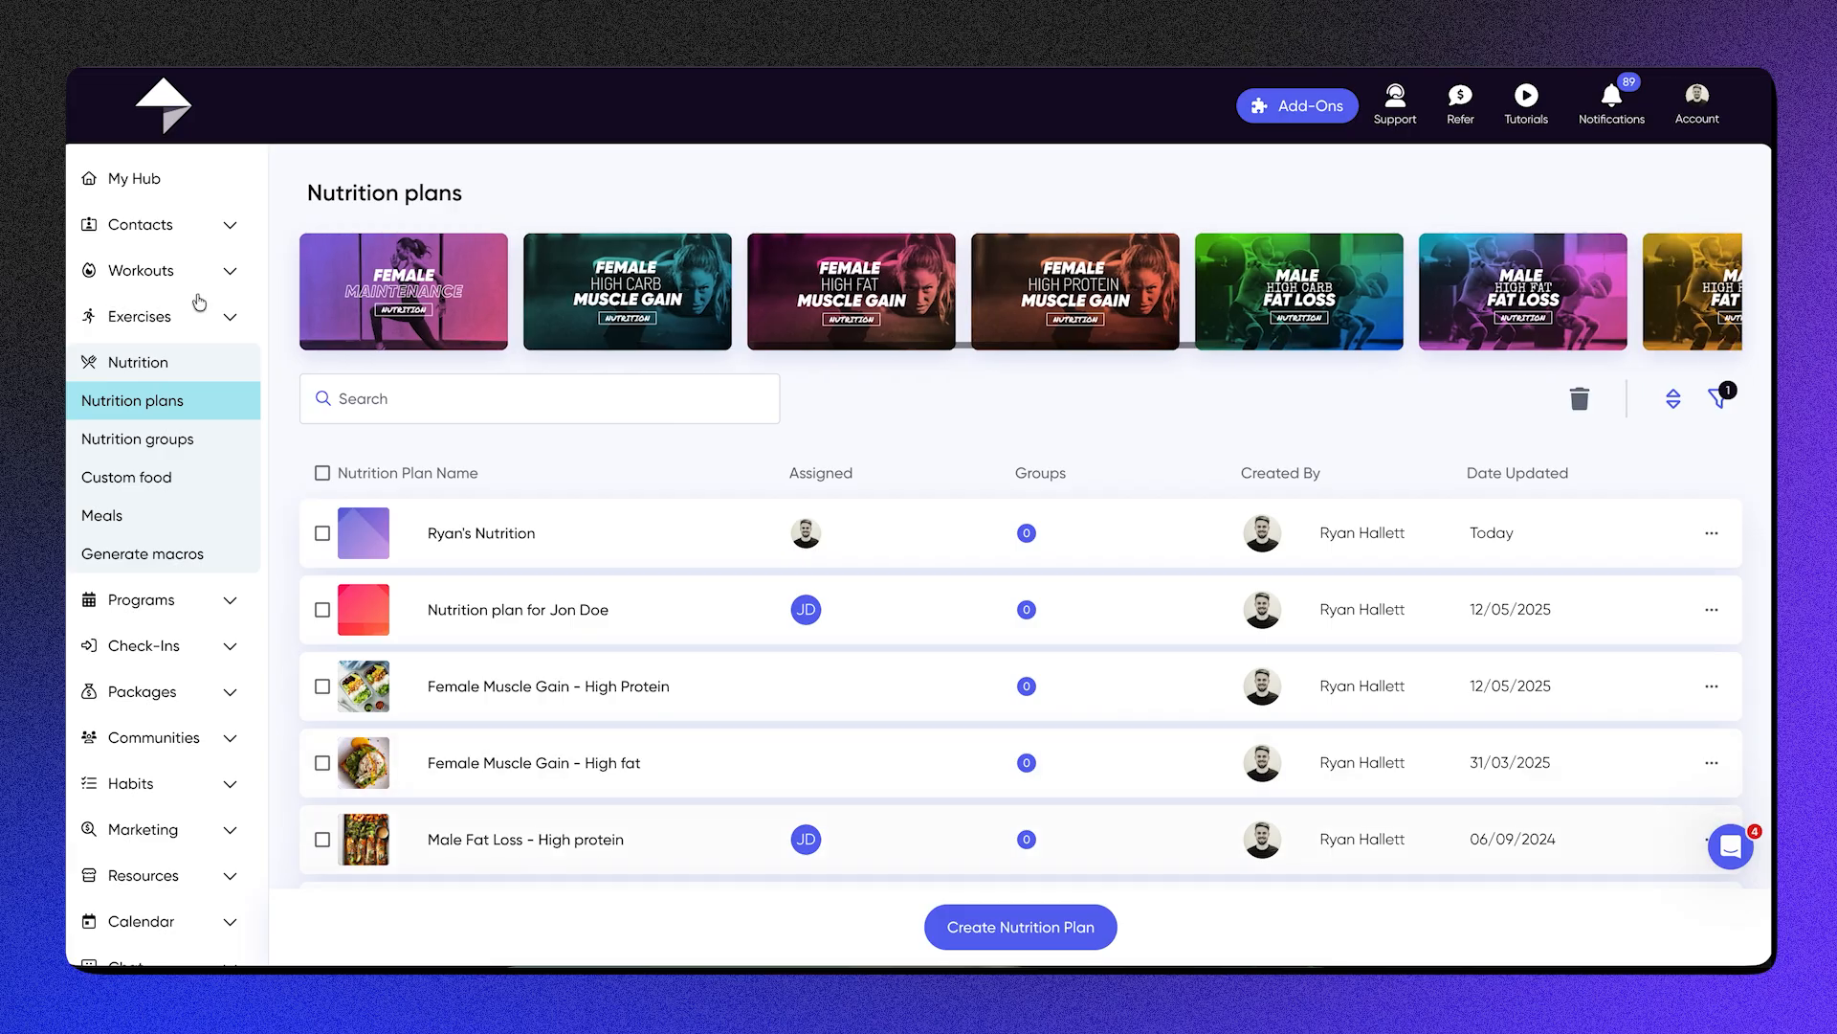
# Step: View the nutrition groups, look inside the 2000 group, and return to the group list
pyautogui.click(207, 451)
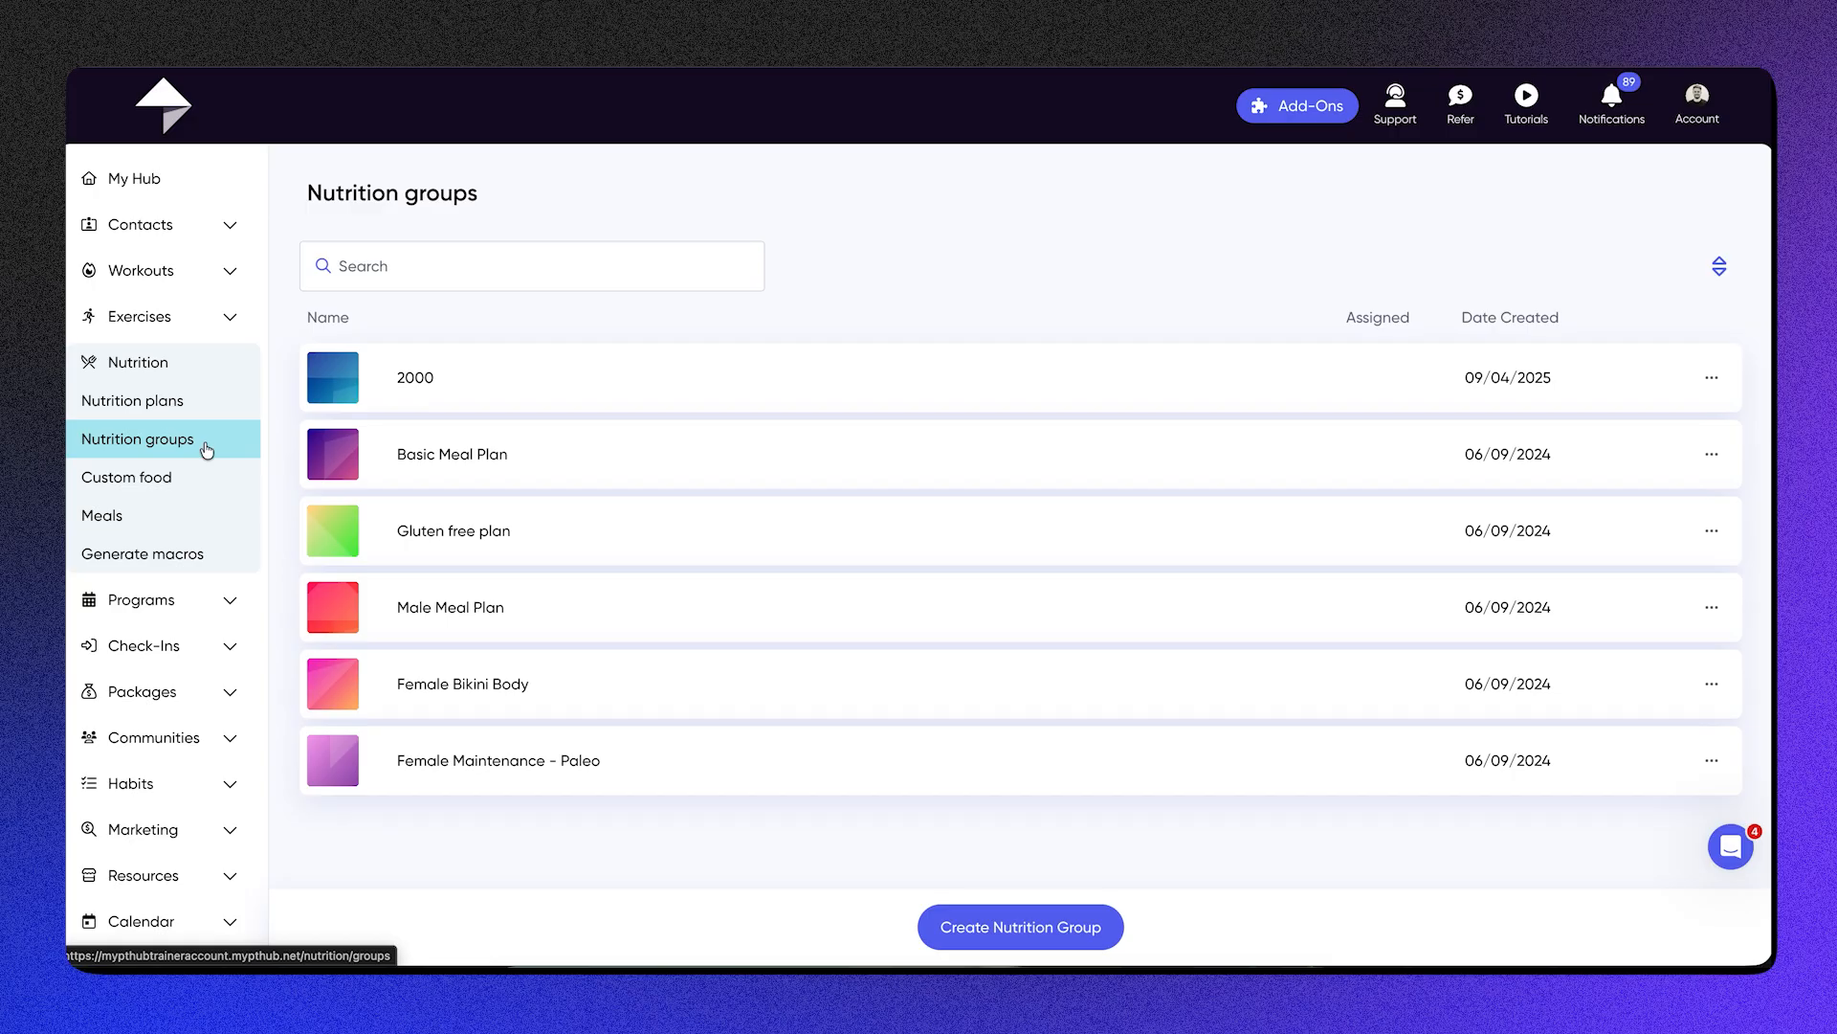
pyautogui.click(550, 387)
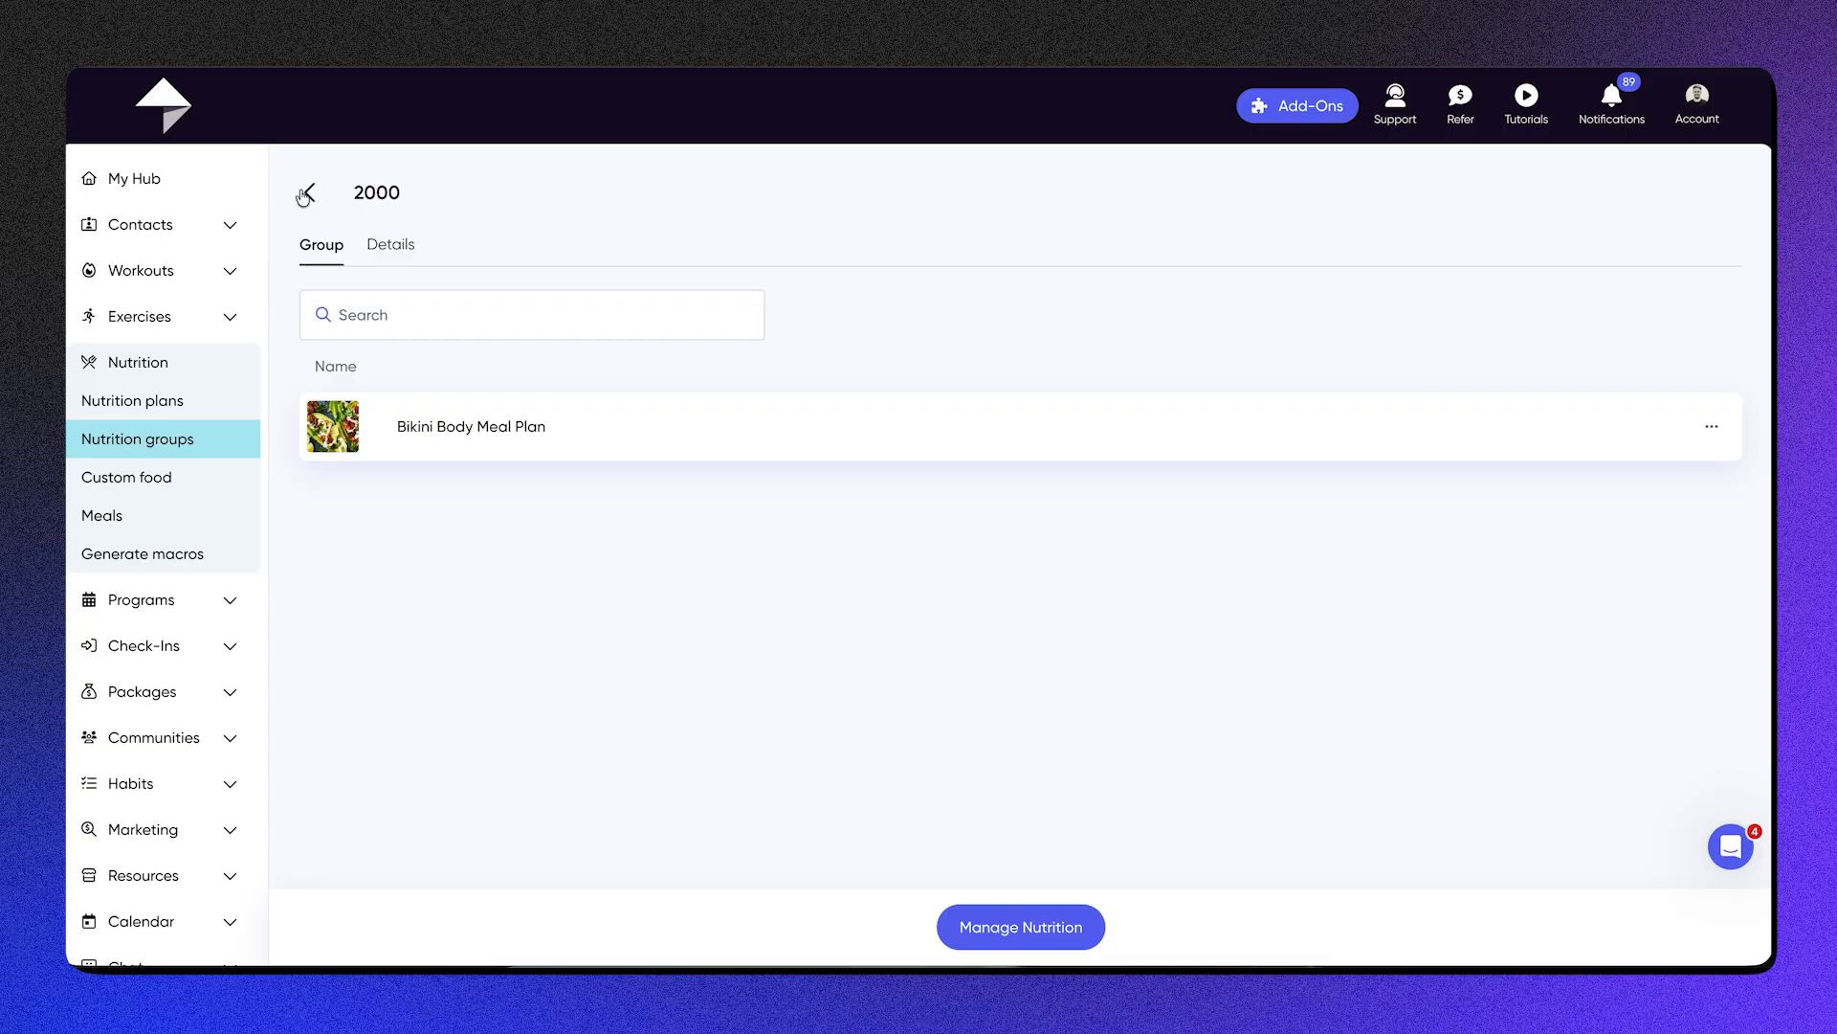
pyautogui.click(309, 192)
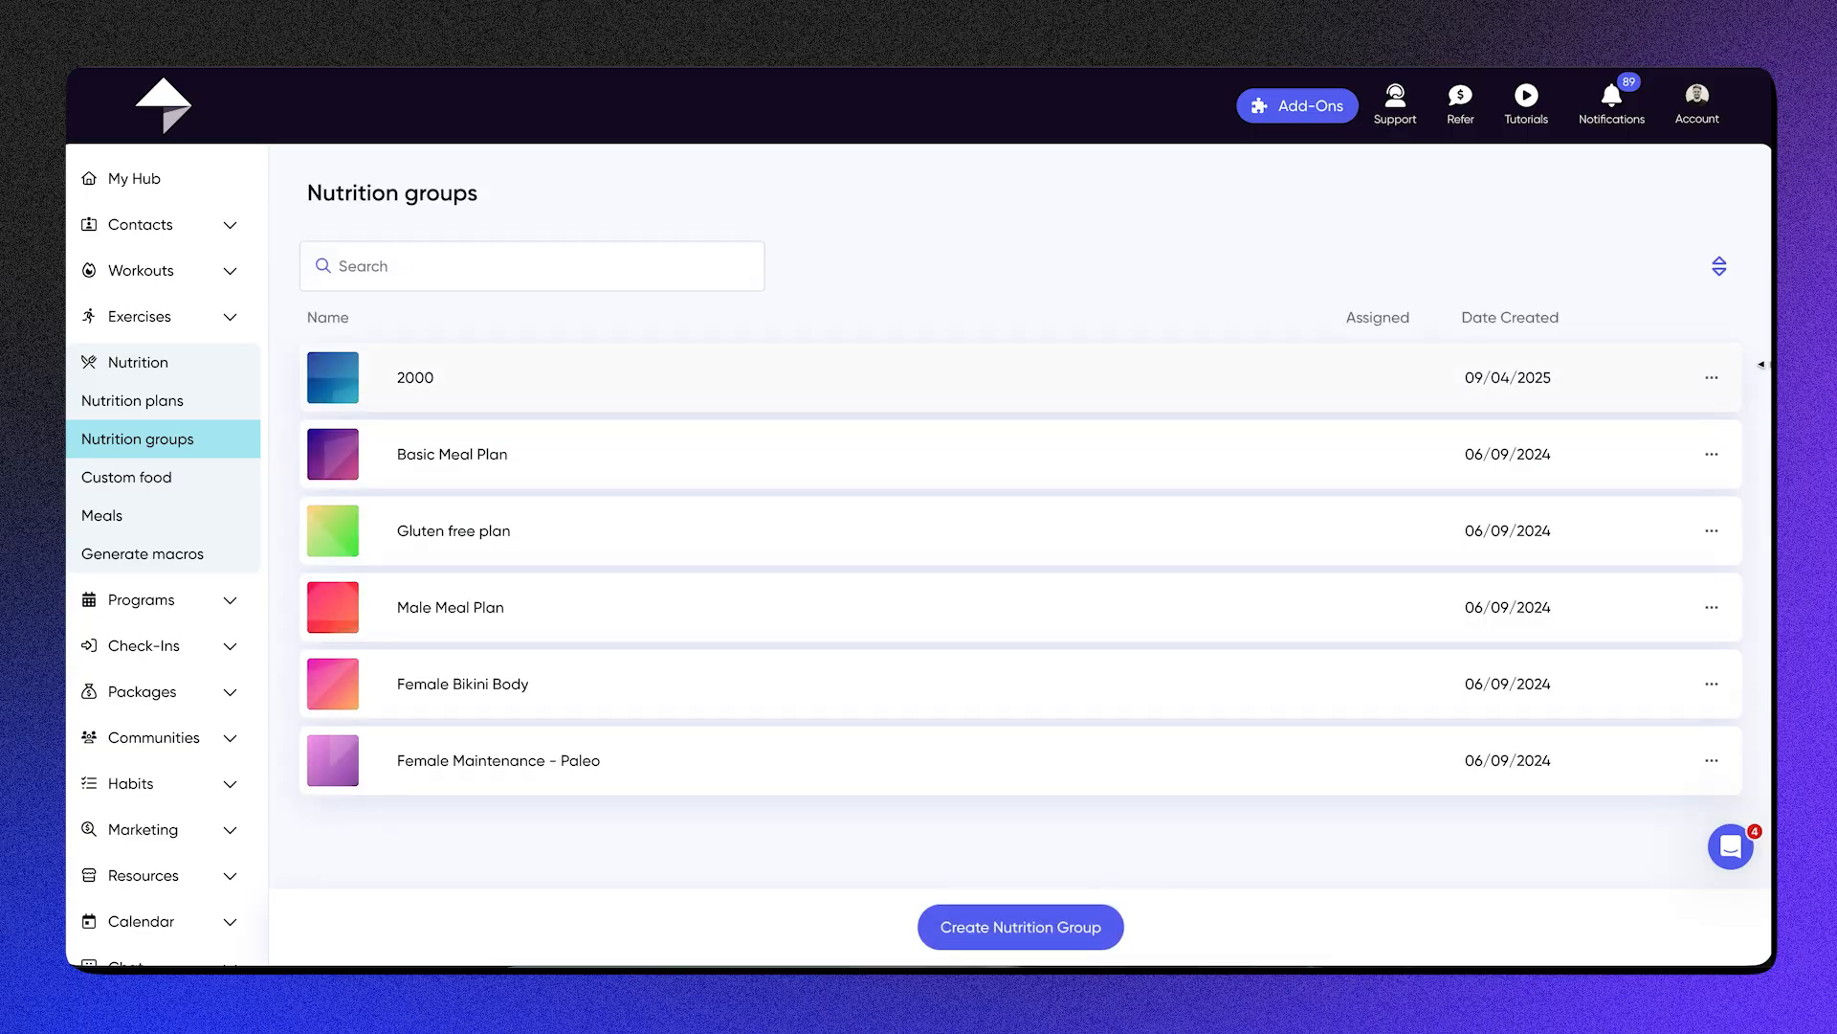
# Step: View the client assignment list for the 2000 nutrition group and close it without selecting anyone
pyautogui.click(1711, 379)
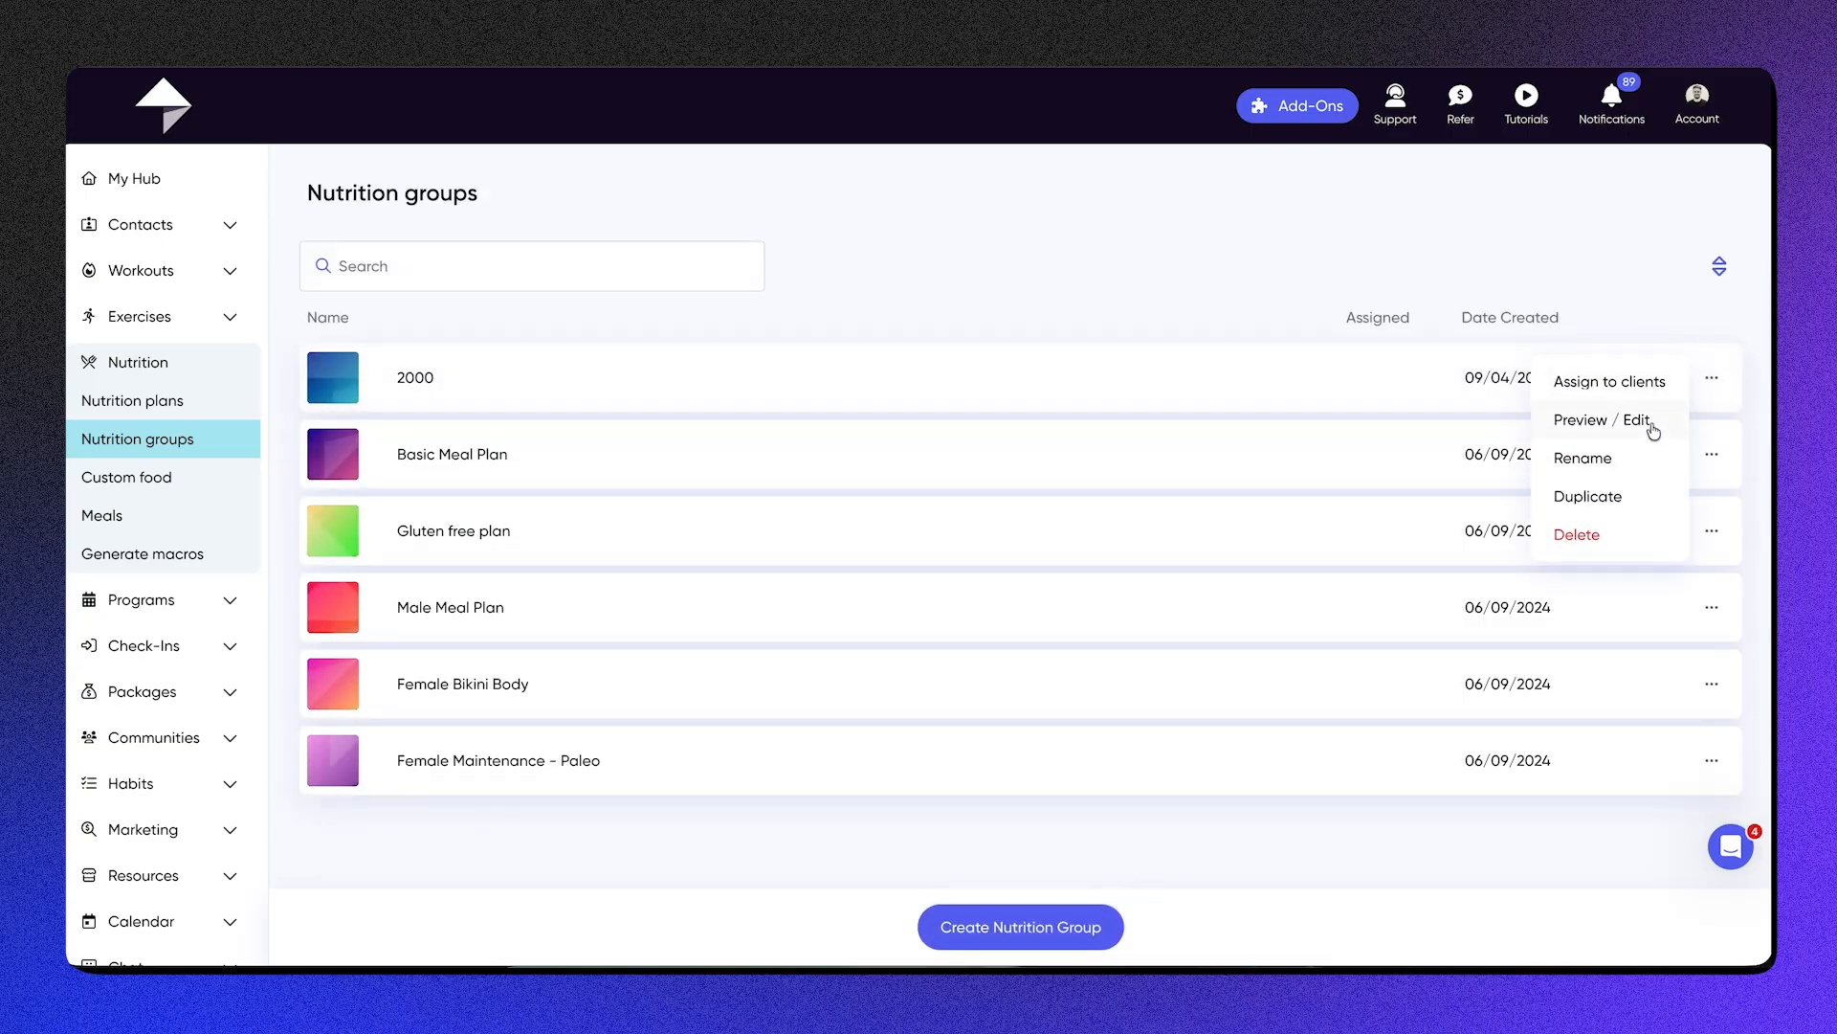
pyautogui.click(1624, 384)
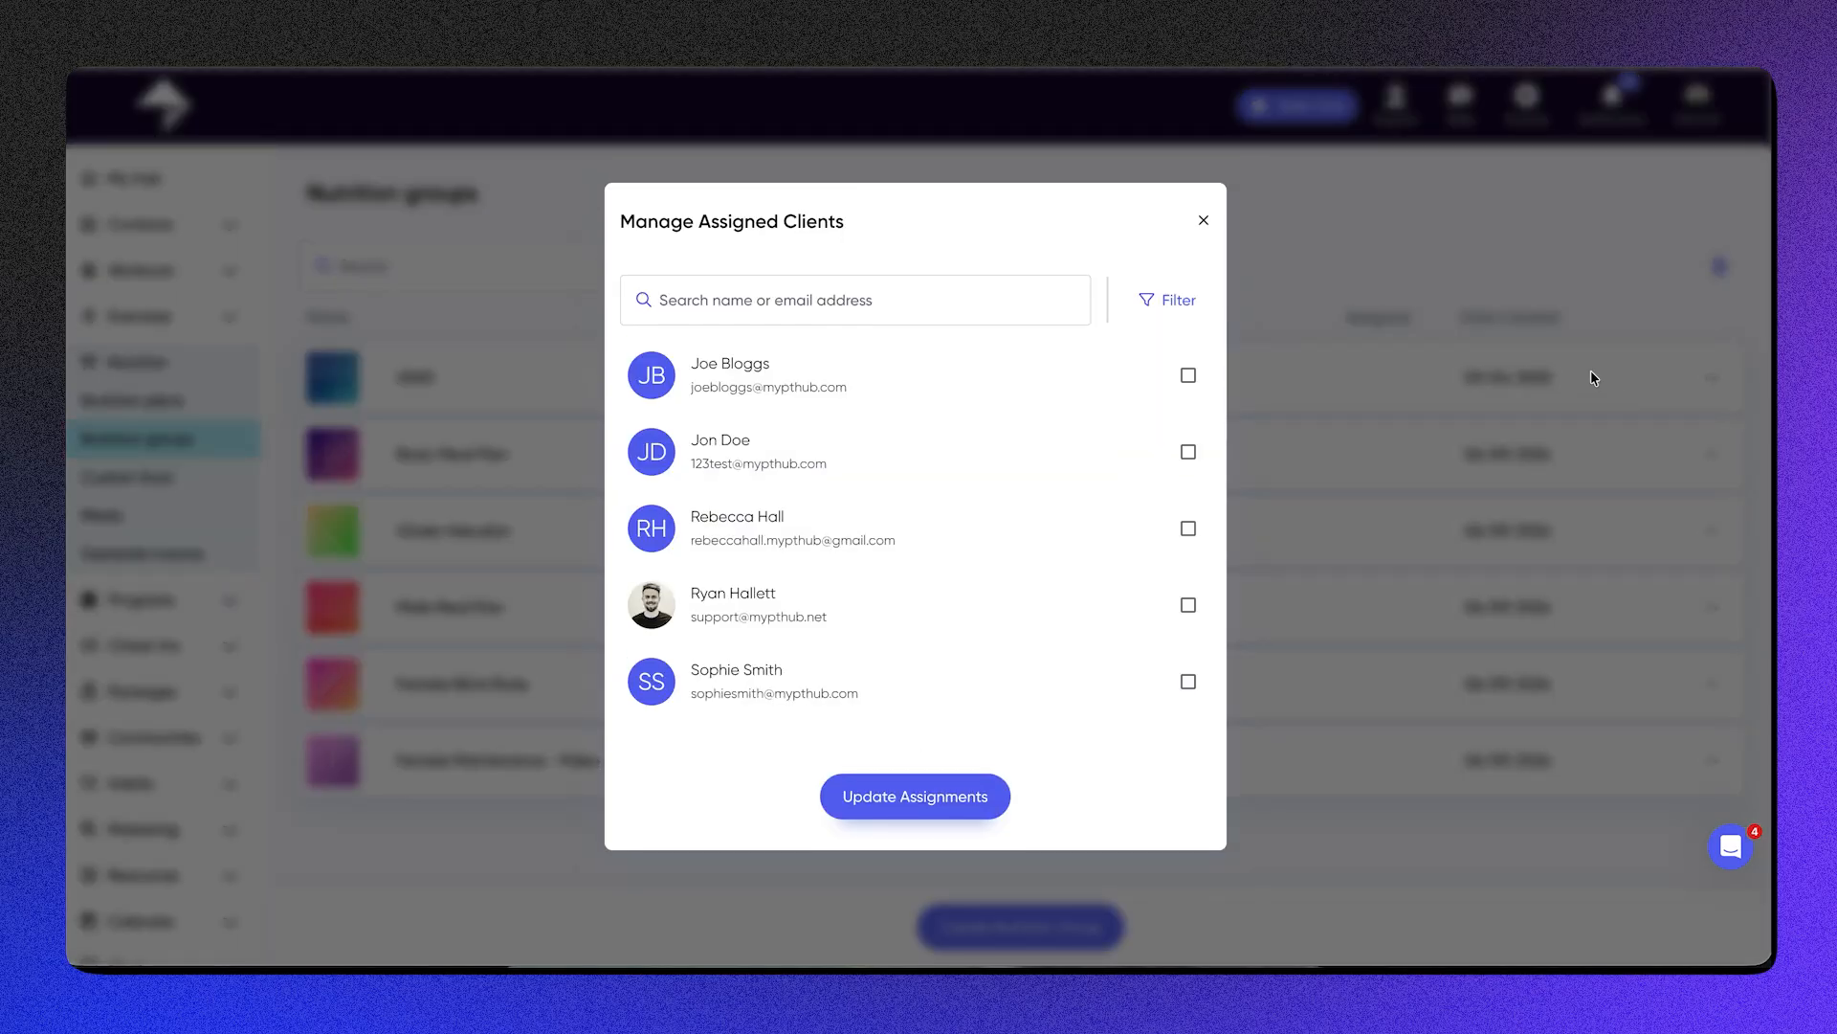
pyautogui.click(1205, 222)
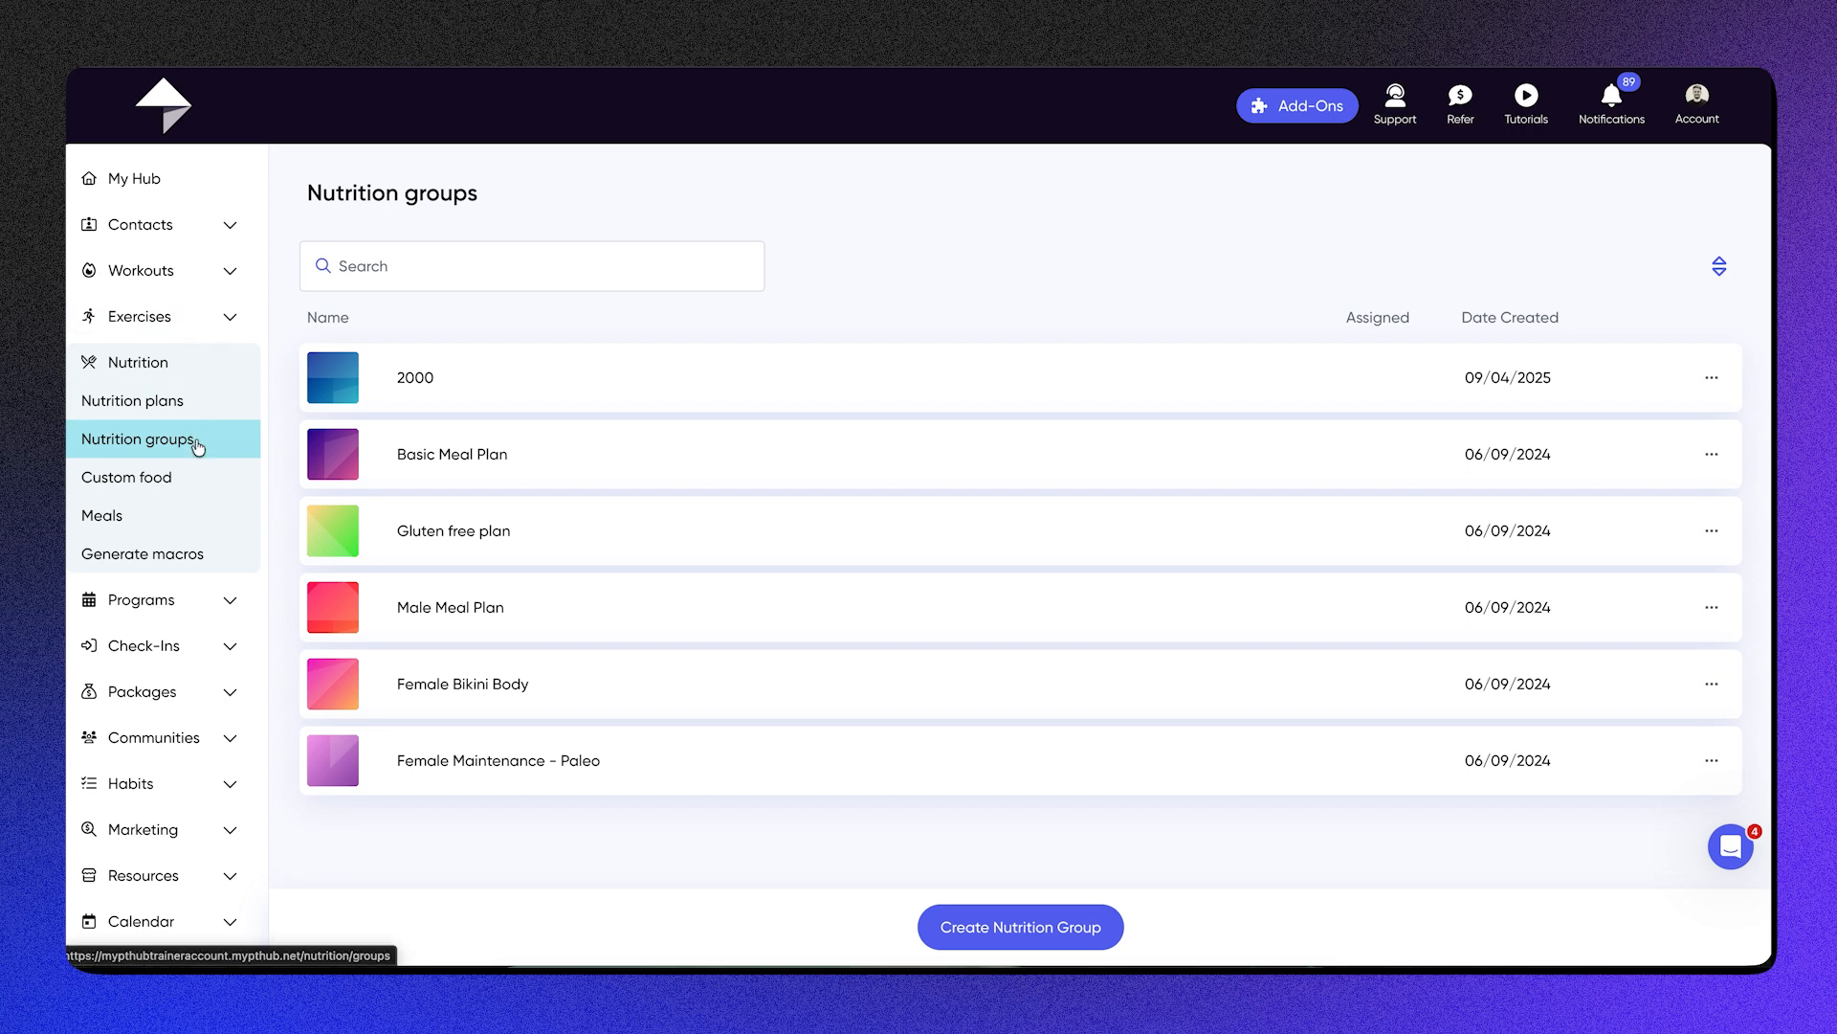
# Step: View the custom foods, review the fields of a blank new food item, and leave the form without saving
pyautogui.click(192, 482)
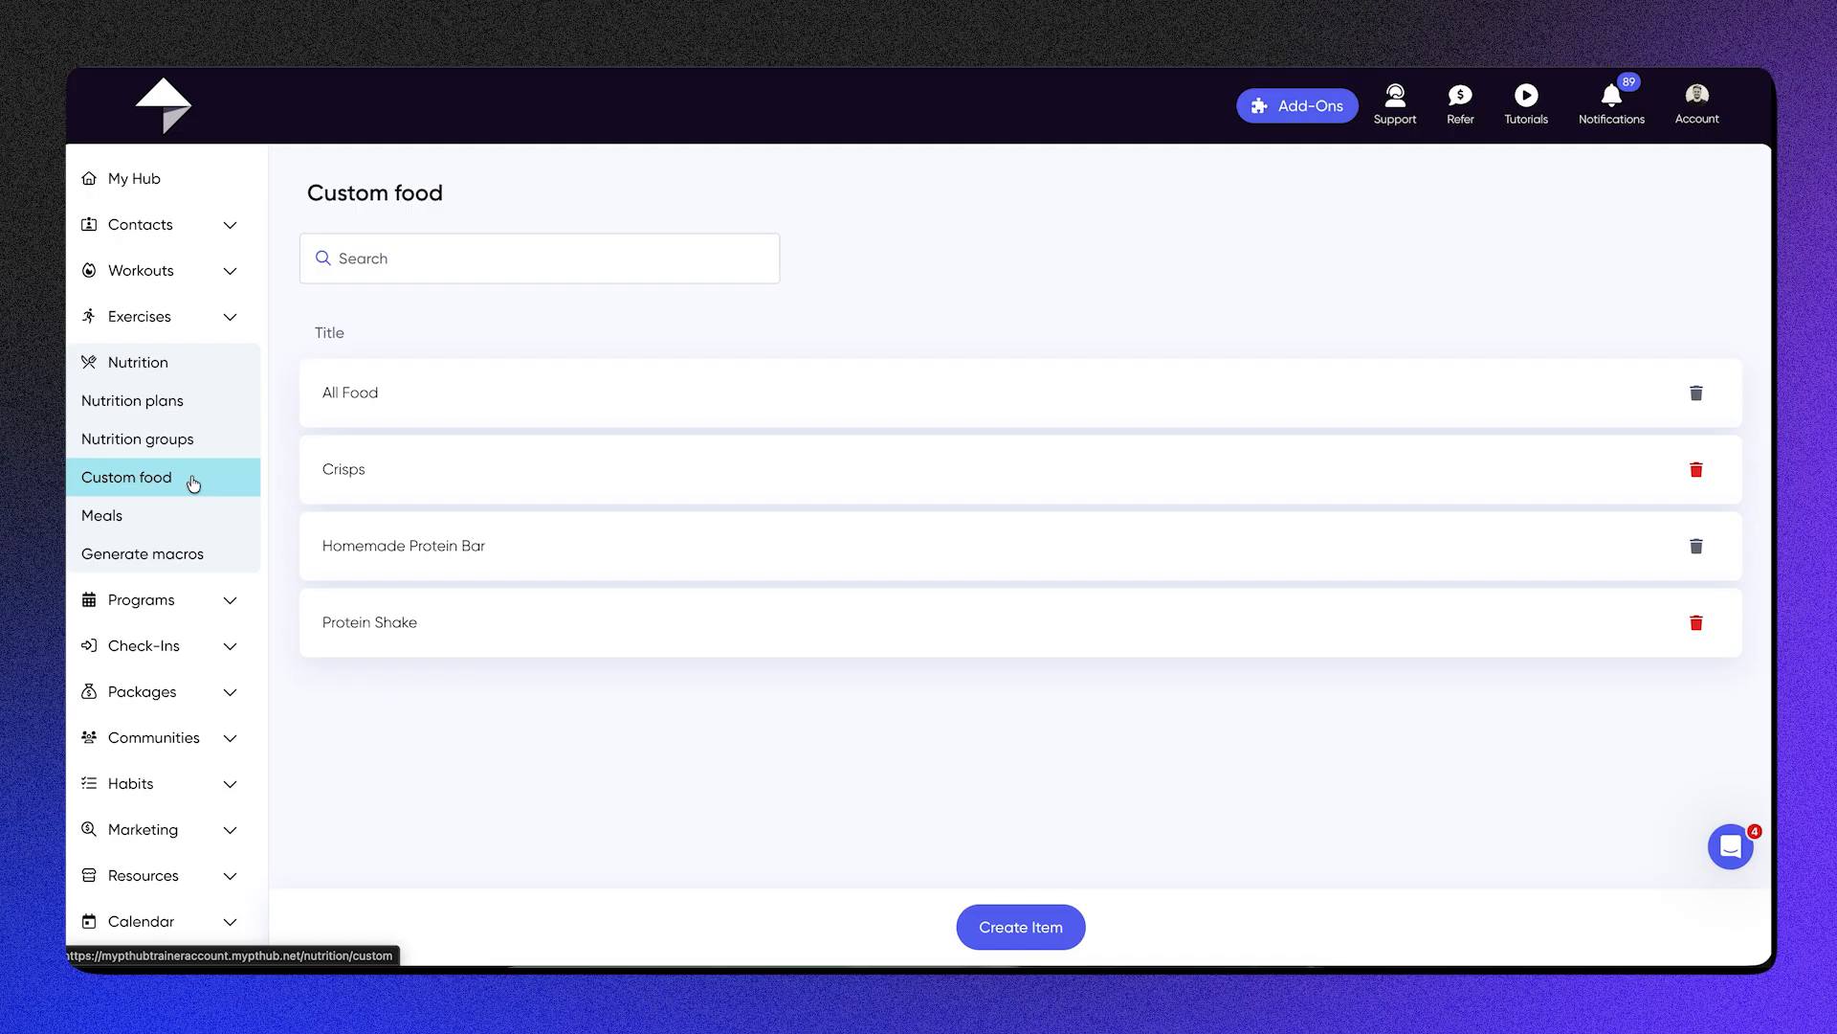
pyautogui.click(999, 928)
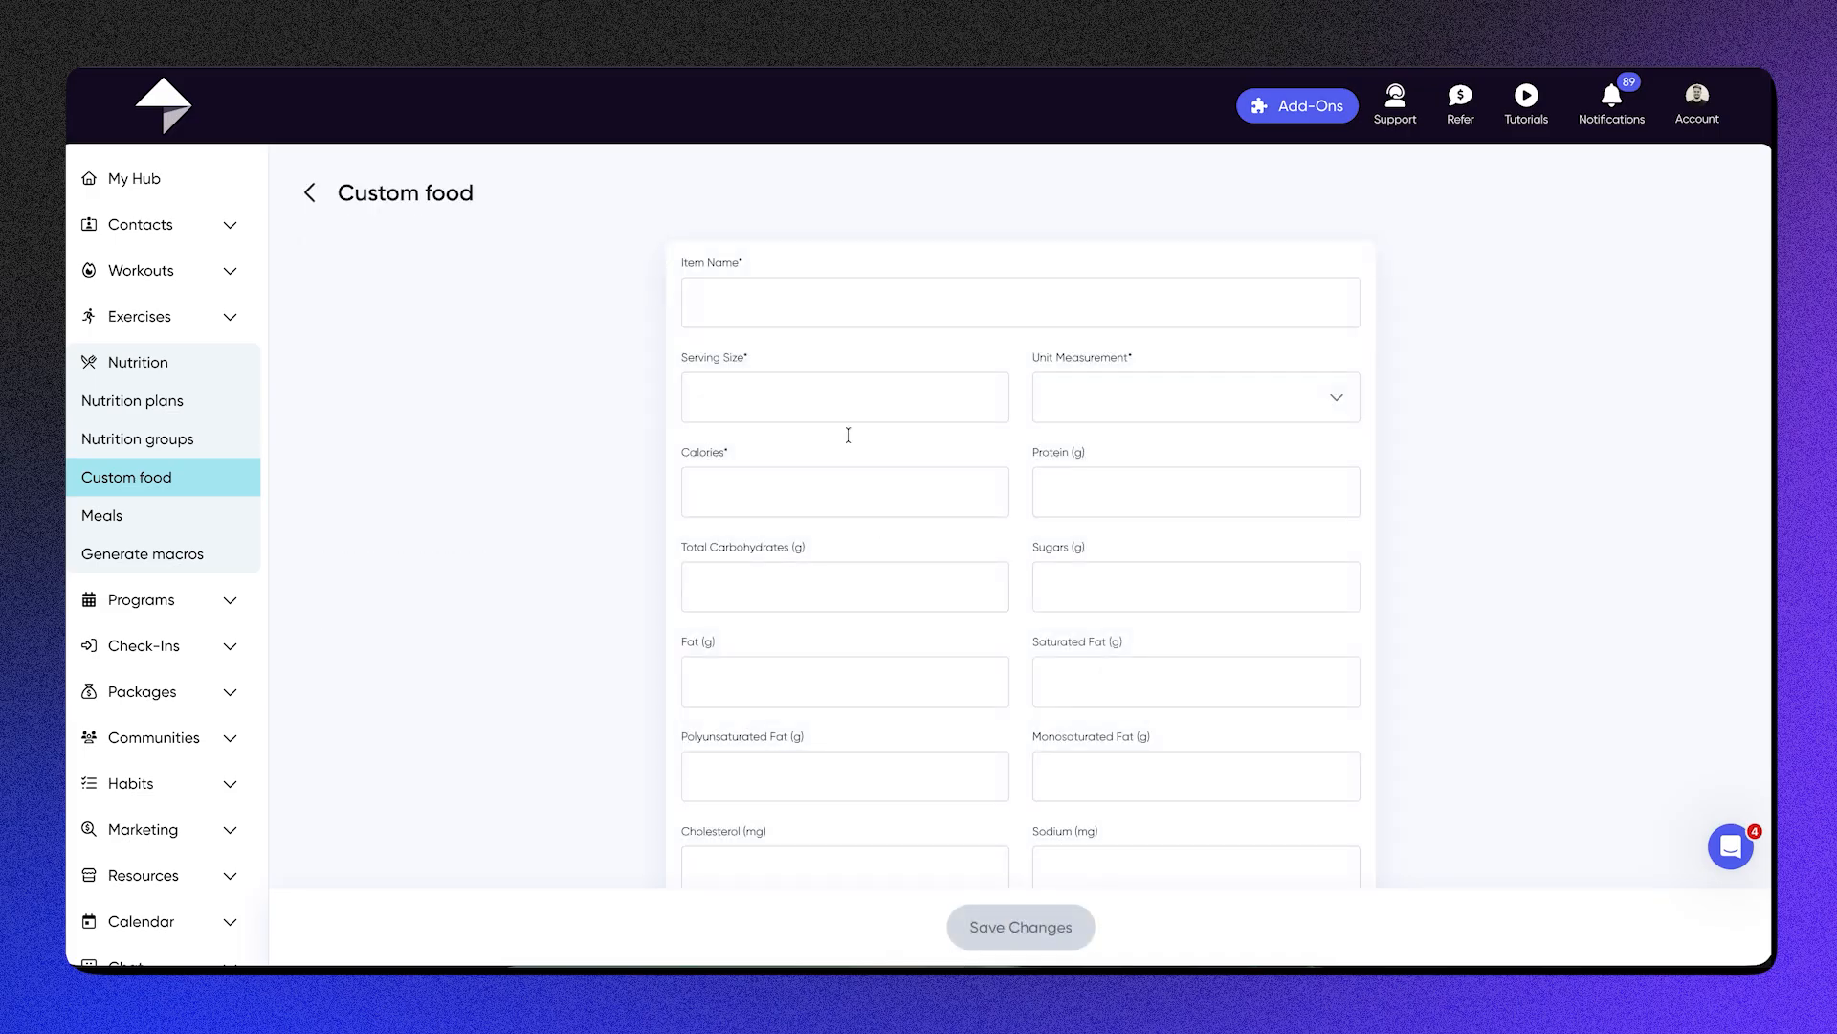
pyautogui.click(827, 310)
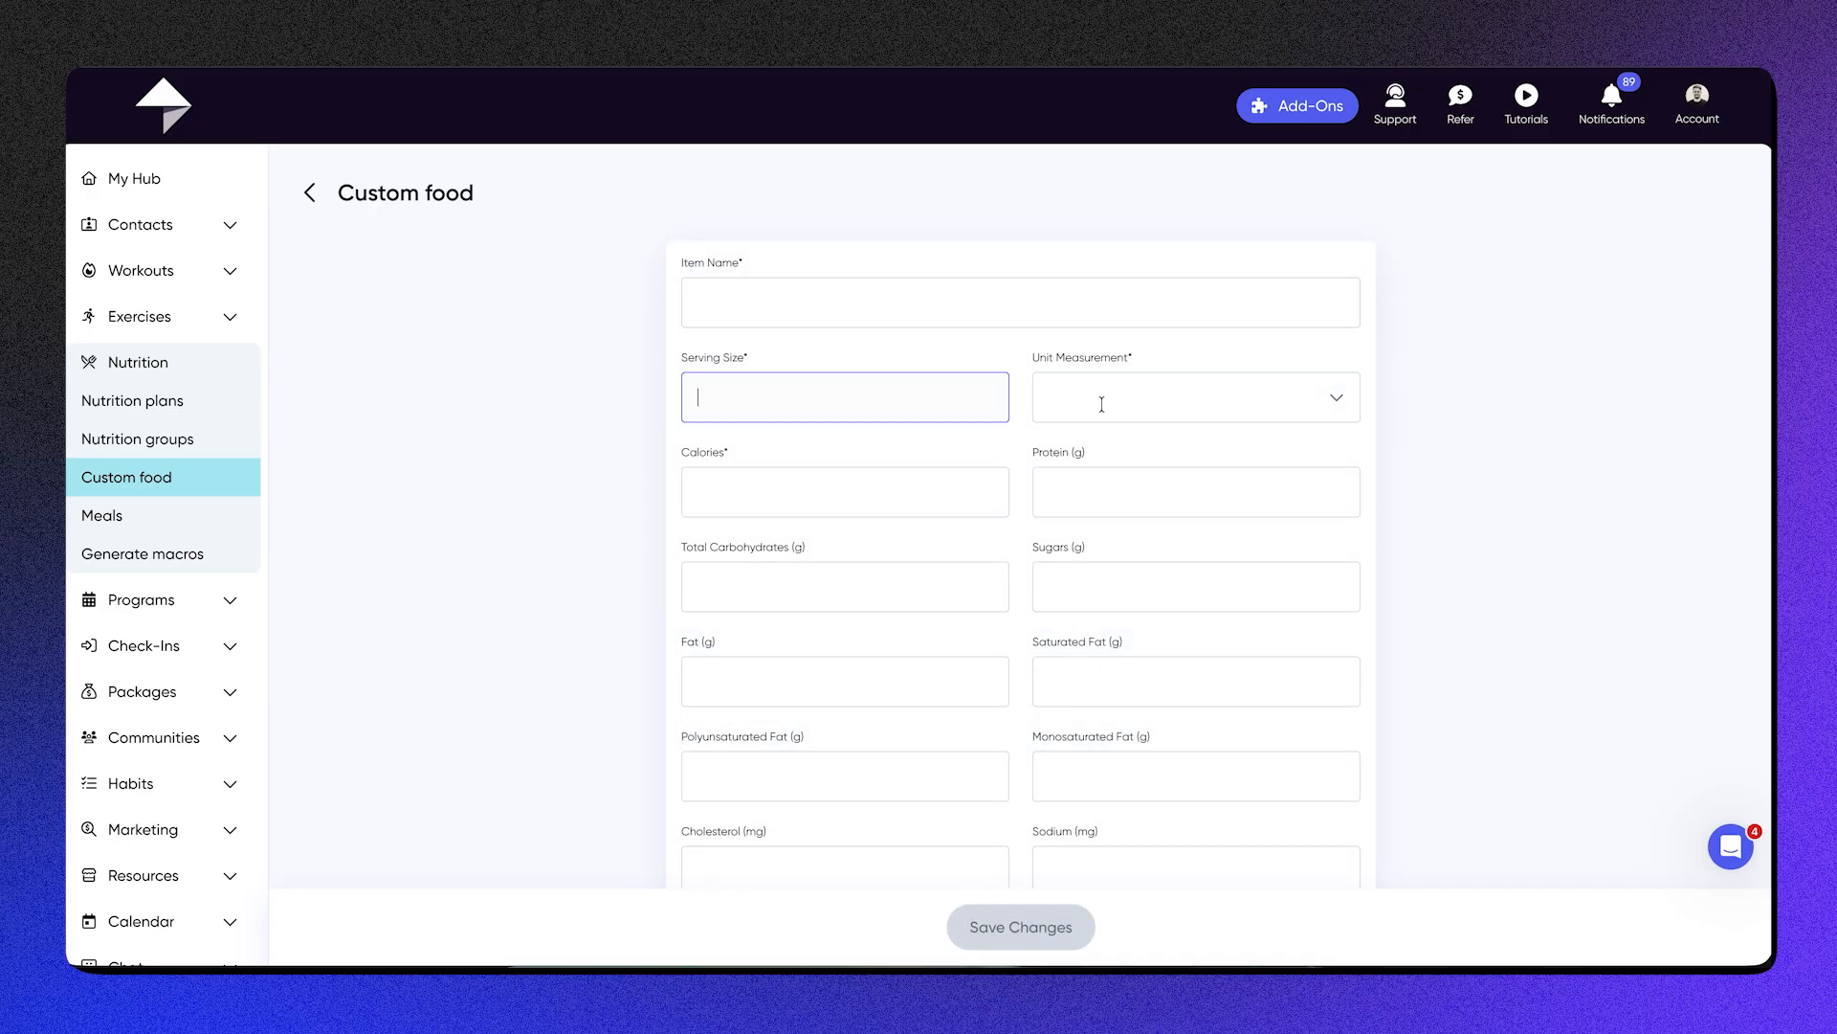
pyautogui.scroll(-4, 1025, 664)
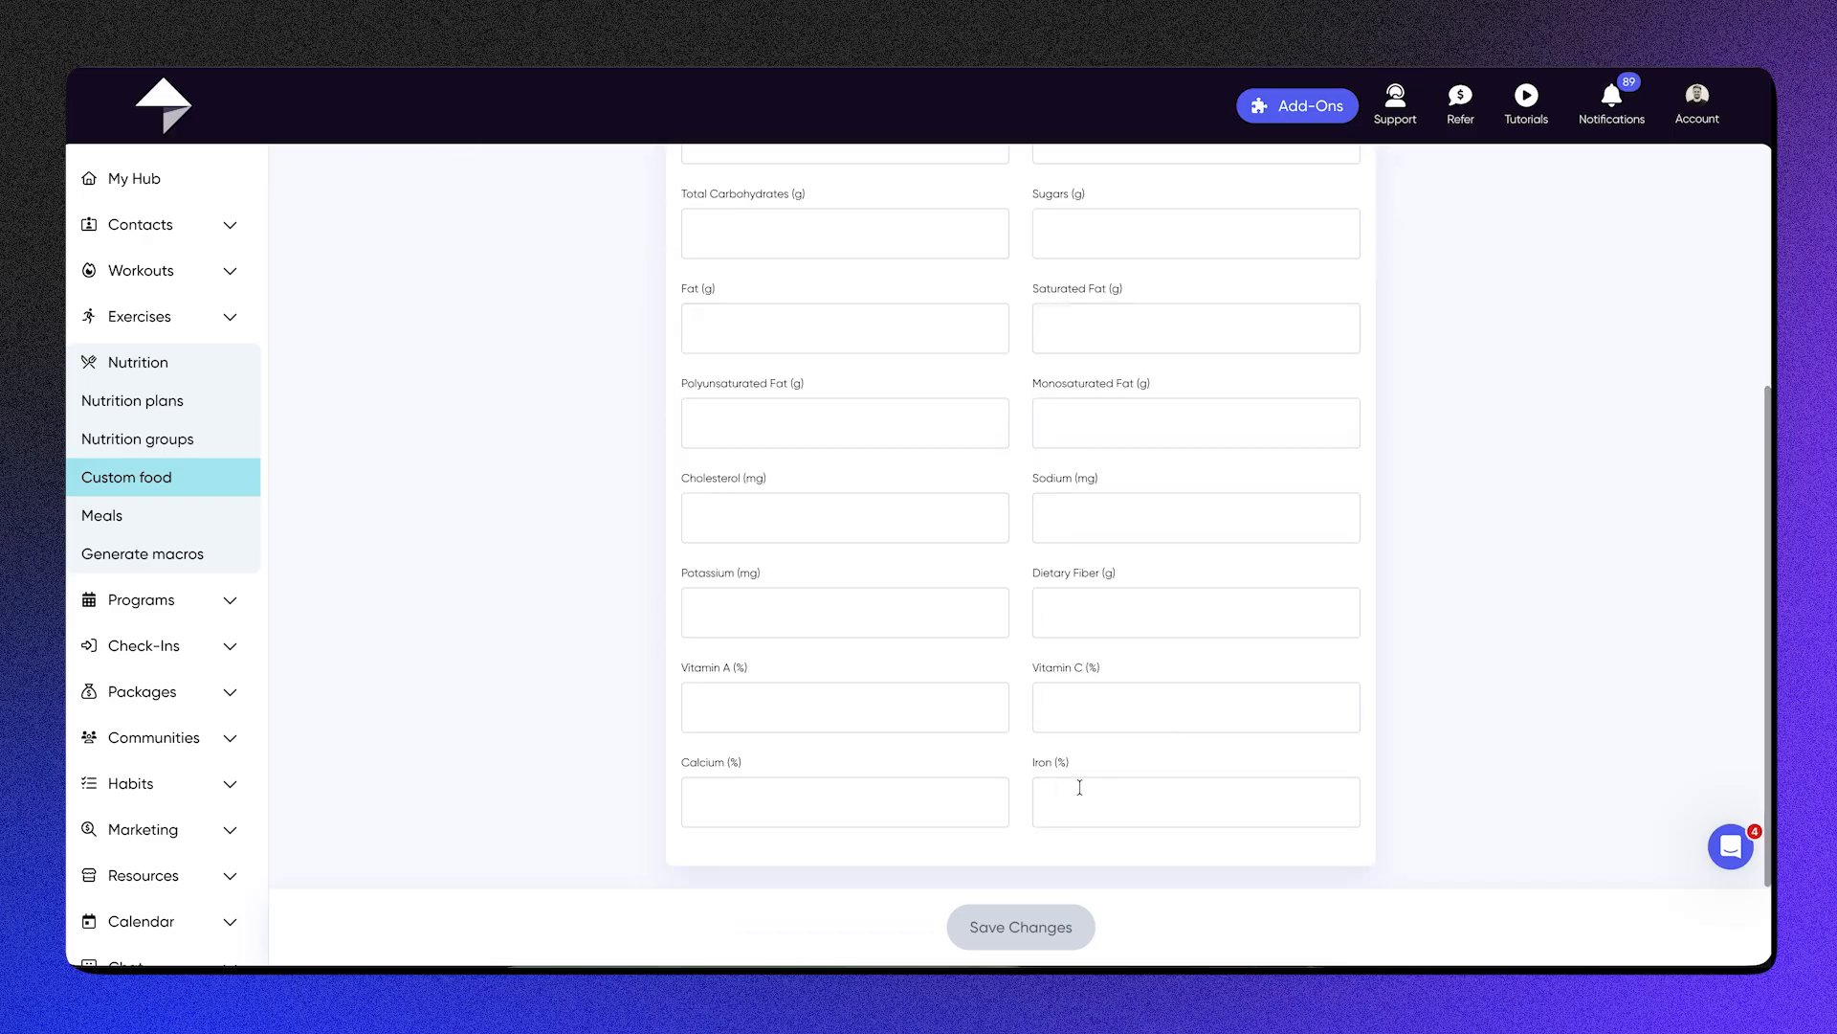
pyautogui.press('Tab')
pyautogui.click(311, 192)
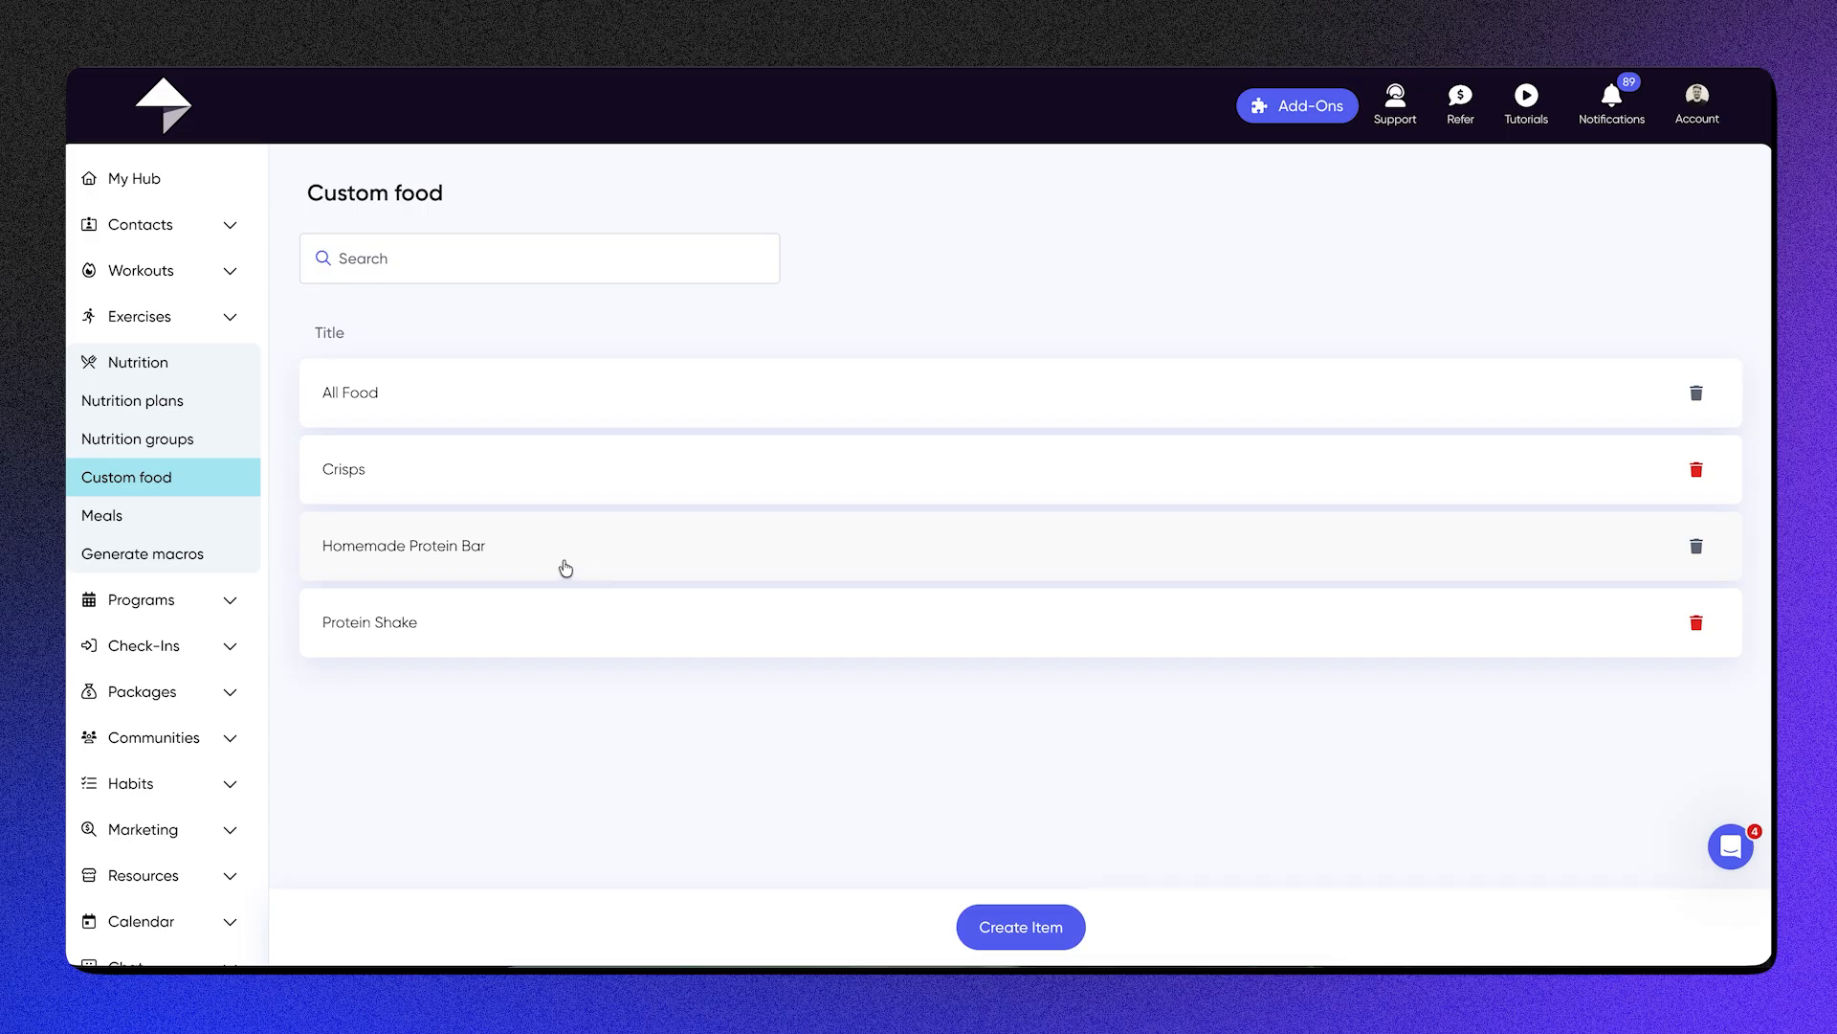
# Step: Browse the saved meals, view the foods and nutrients of Healthy Breakfast, and return to the meal list
pyautogui.click(199, 517)
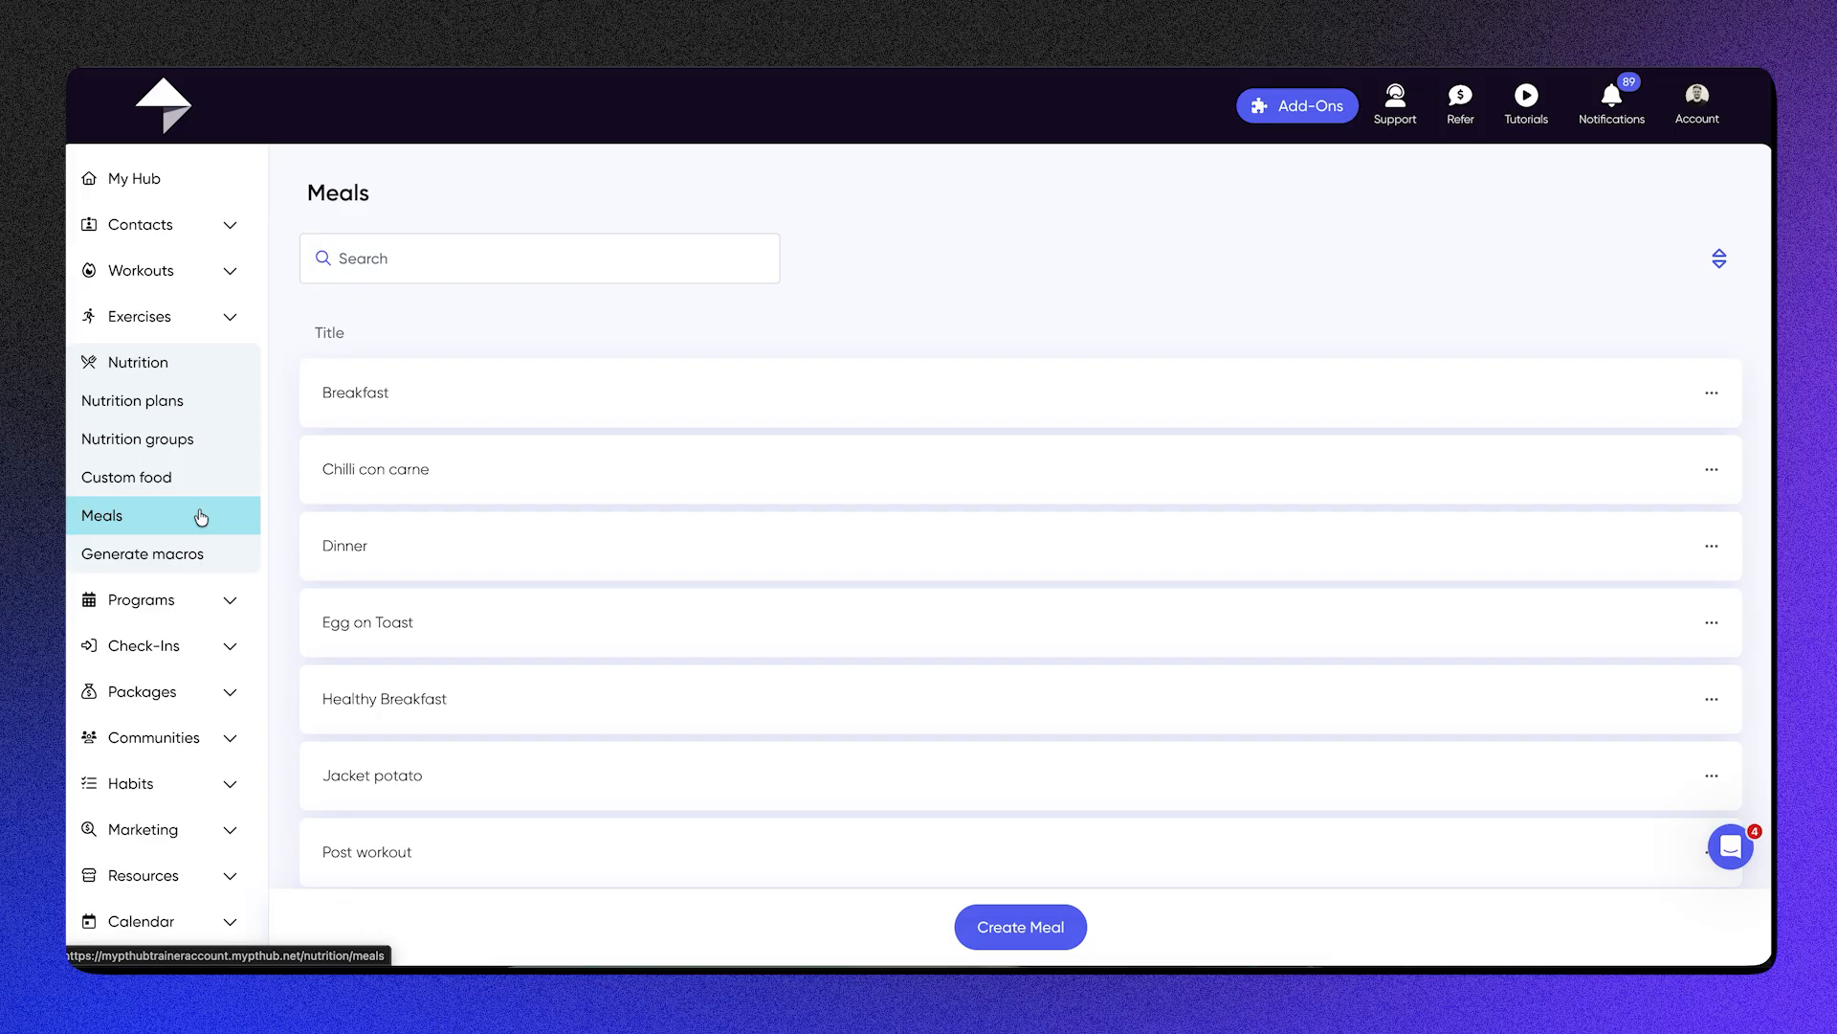
pyautogui.scroll(-2, 720, 708)
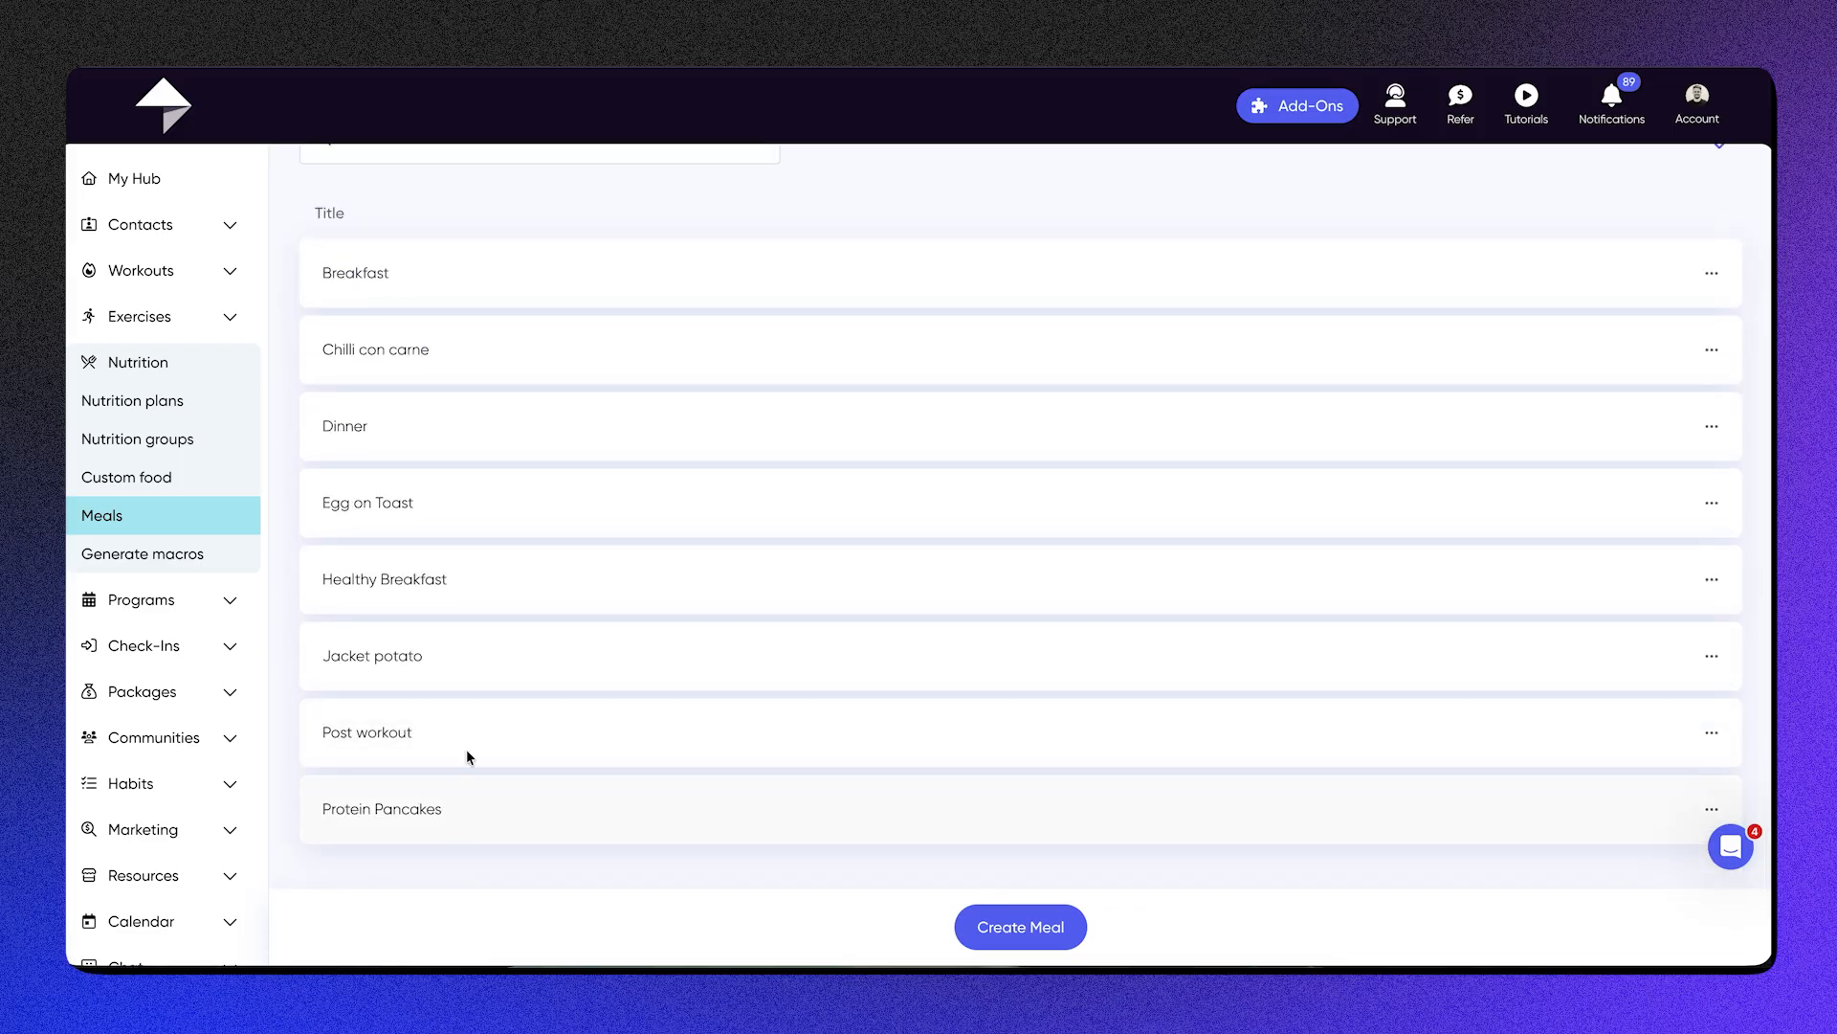
pyautogui.click(618, 570)
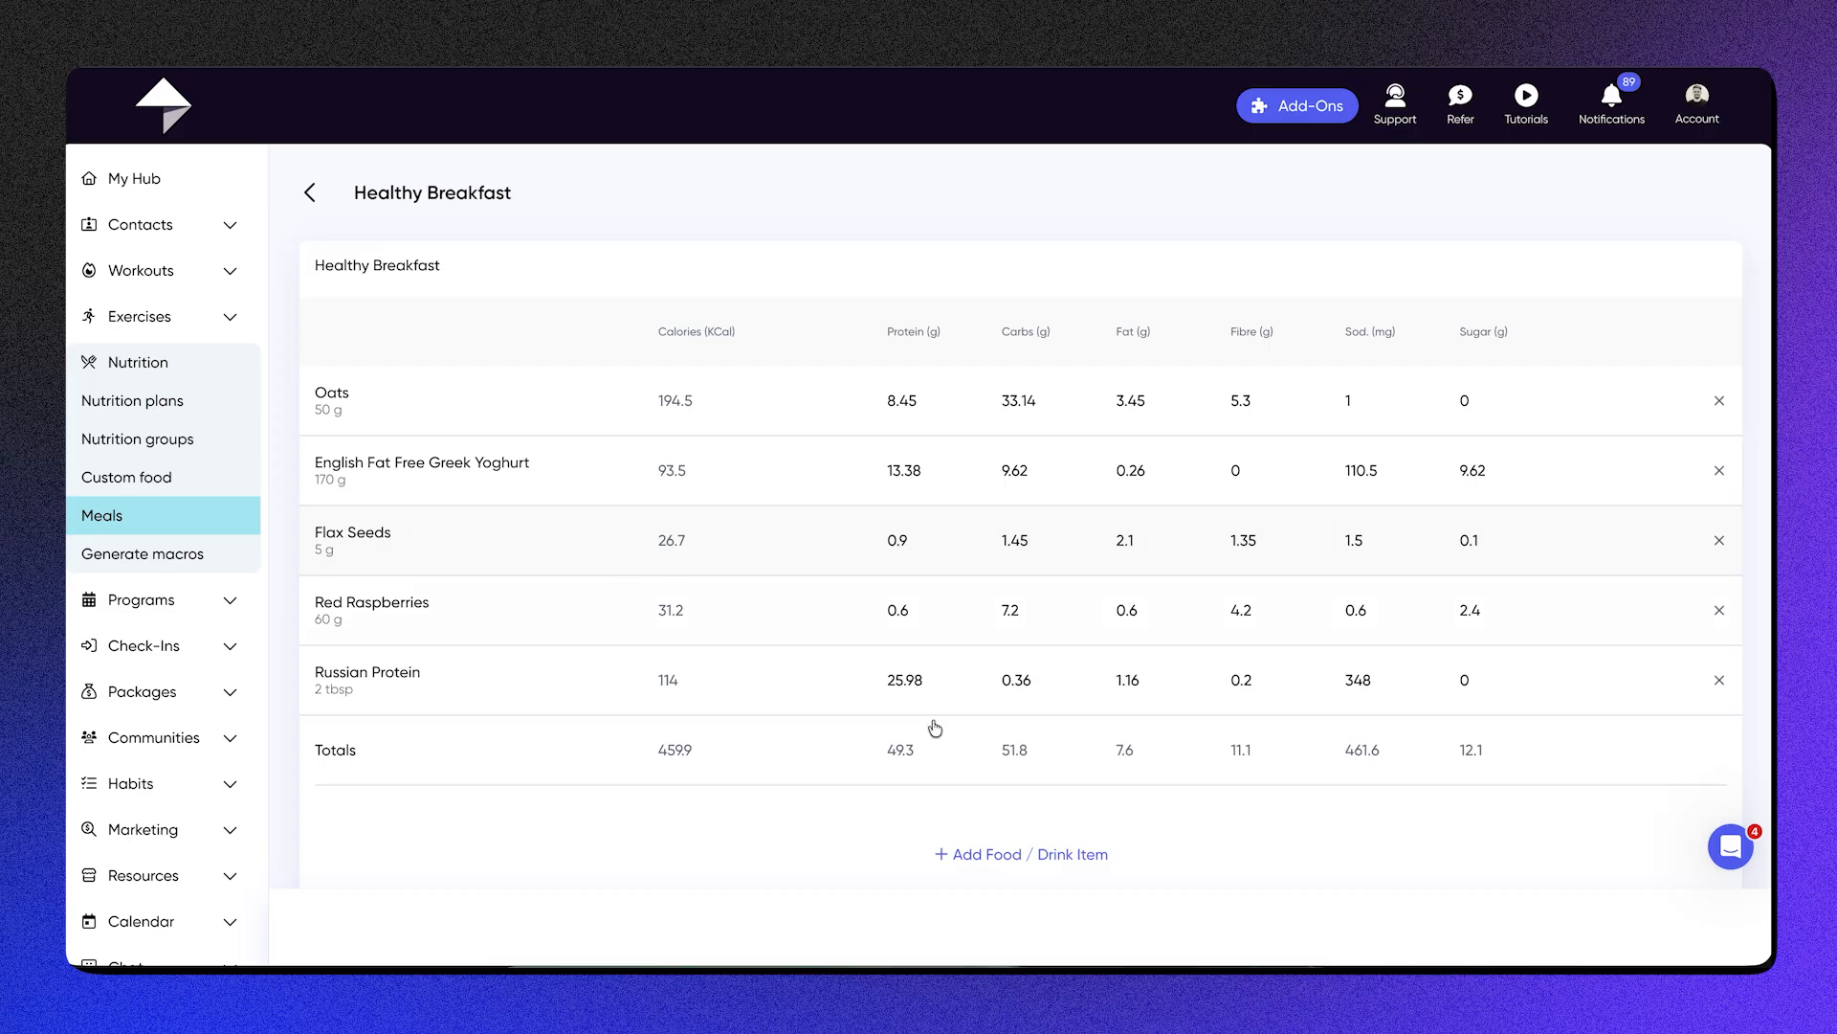
pyautogui.click(312, 196)
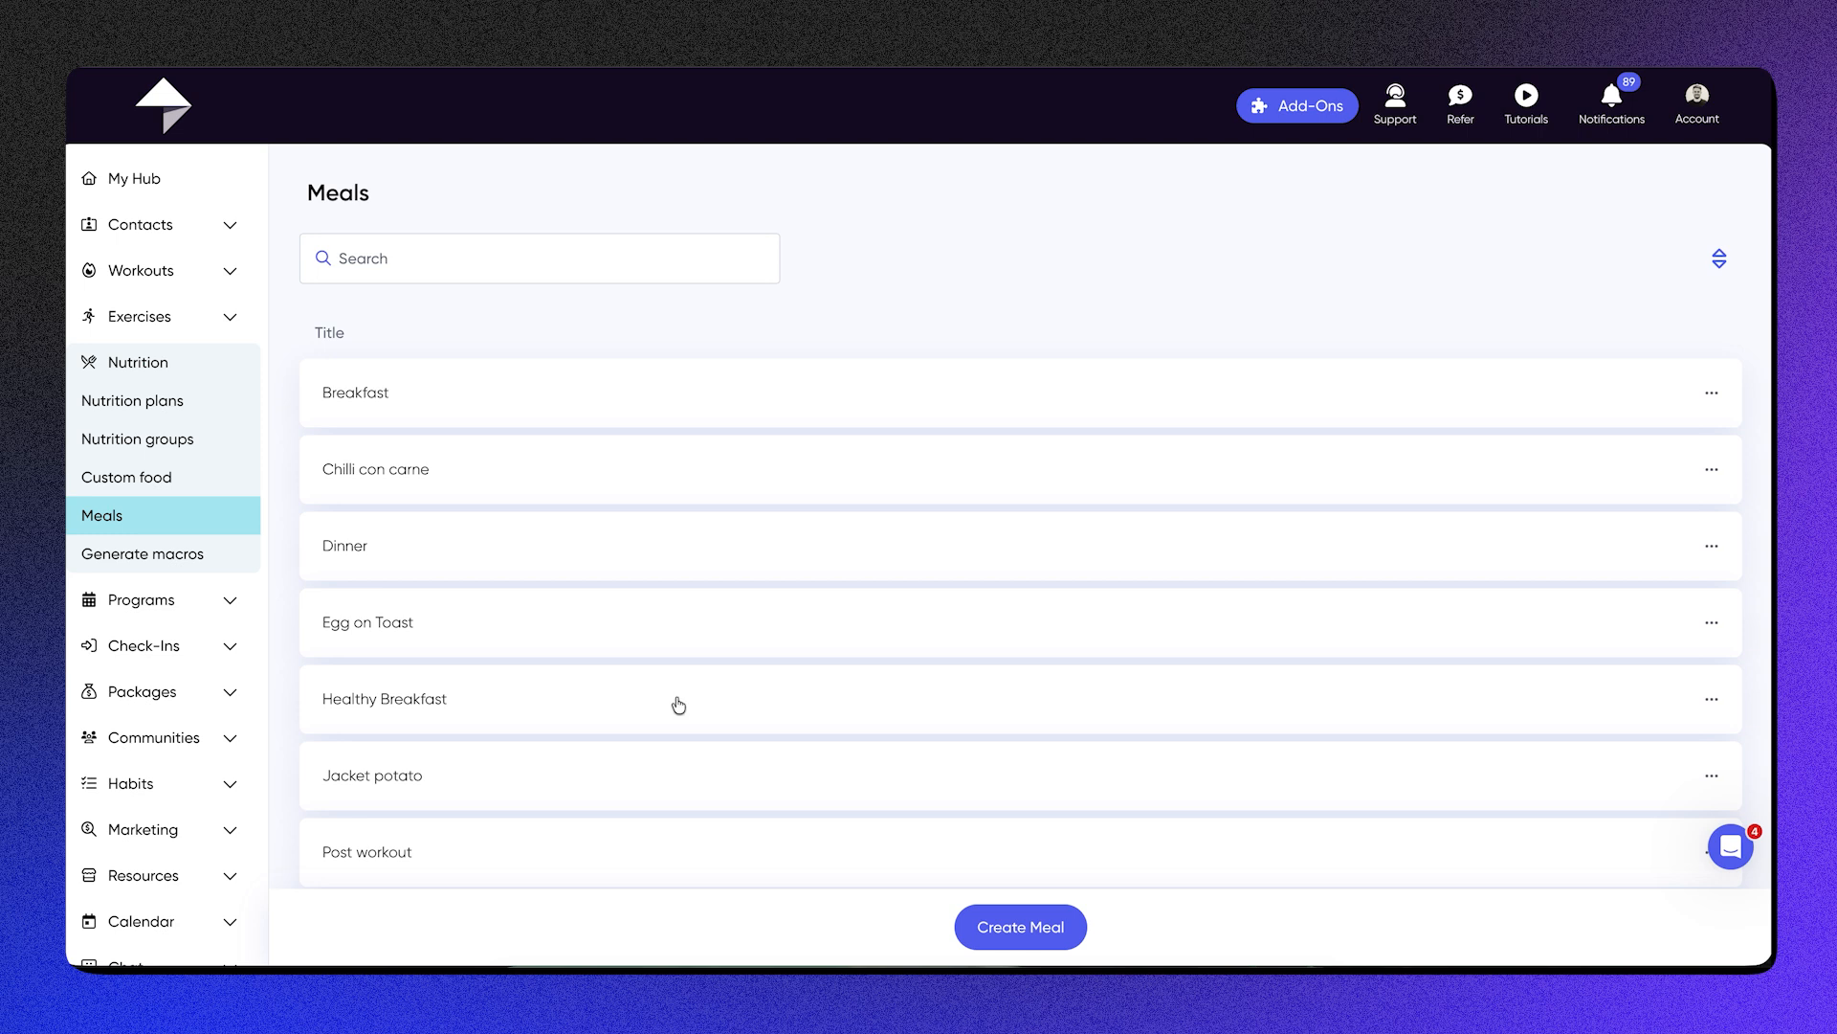
pyautogui.scroll(-2, 693, 730)
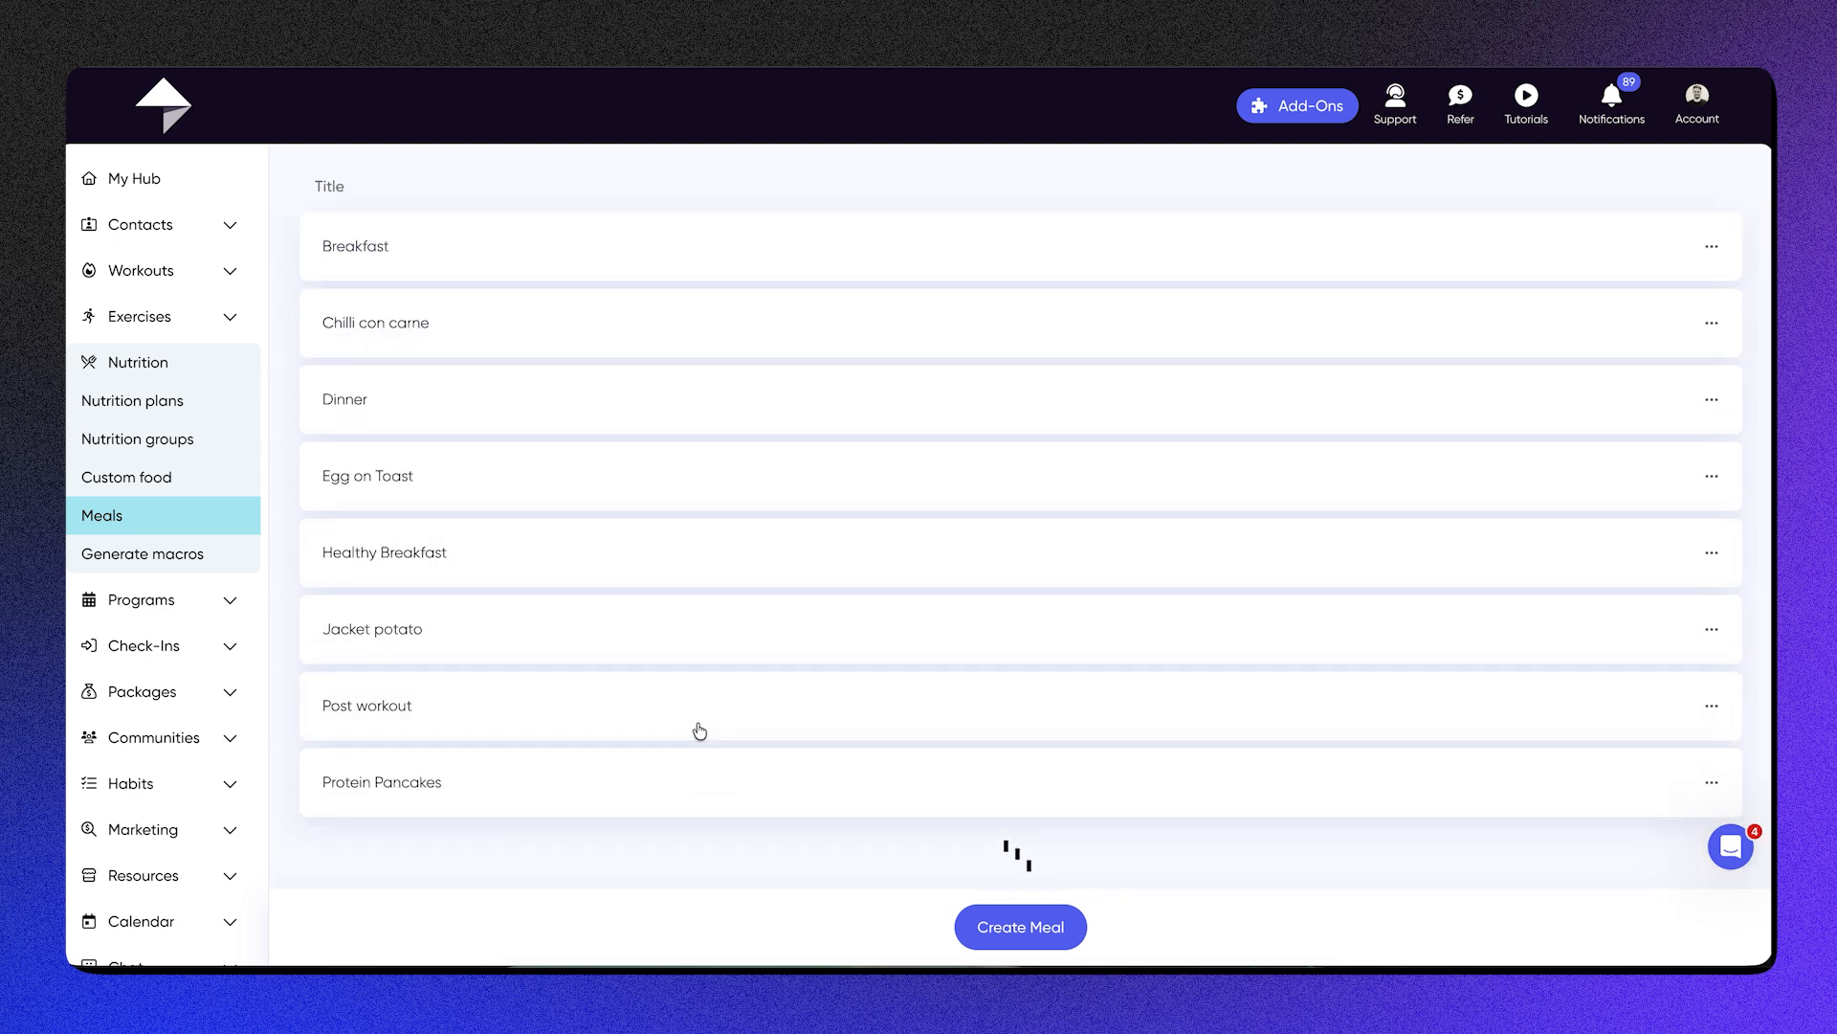
# Step: Edit the macro details of the client with a profile photo, set the goal to Muscle Gain, and generate the macros
pyautogui.click(145, 555)
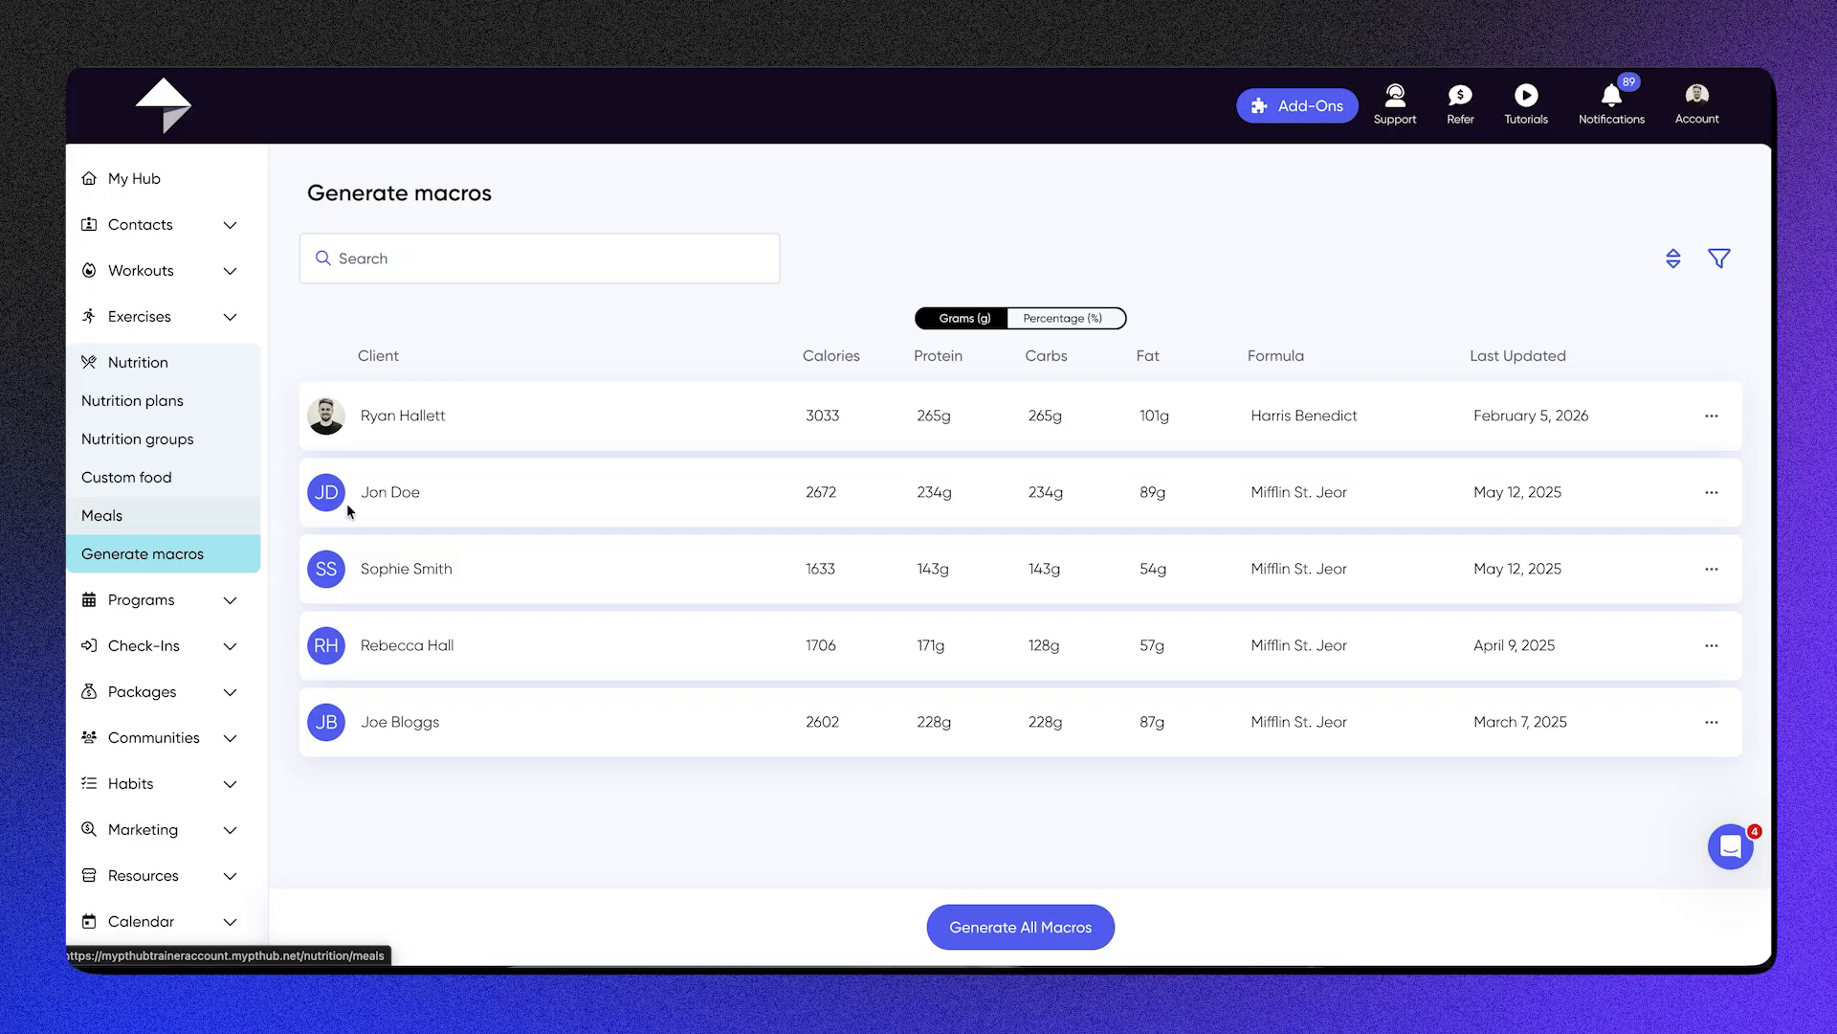
pyautogui.click(1710, 418)
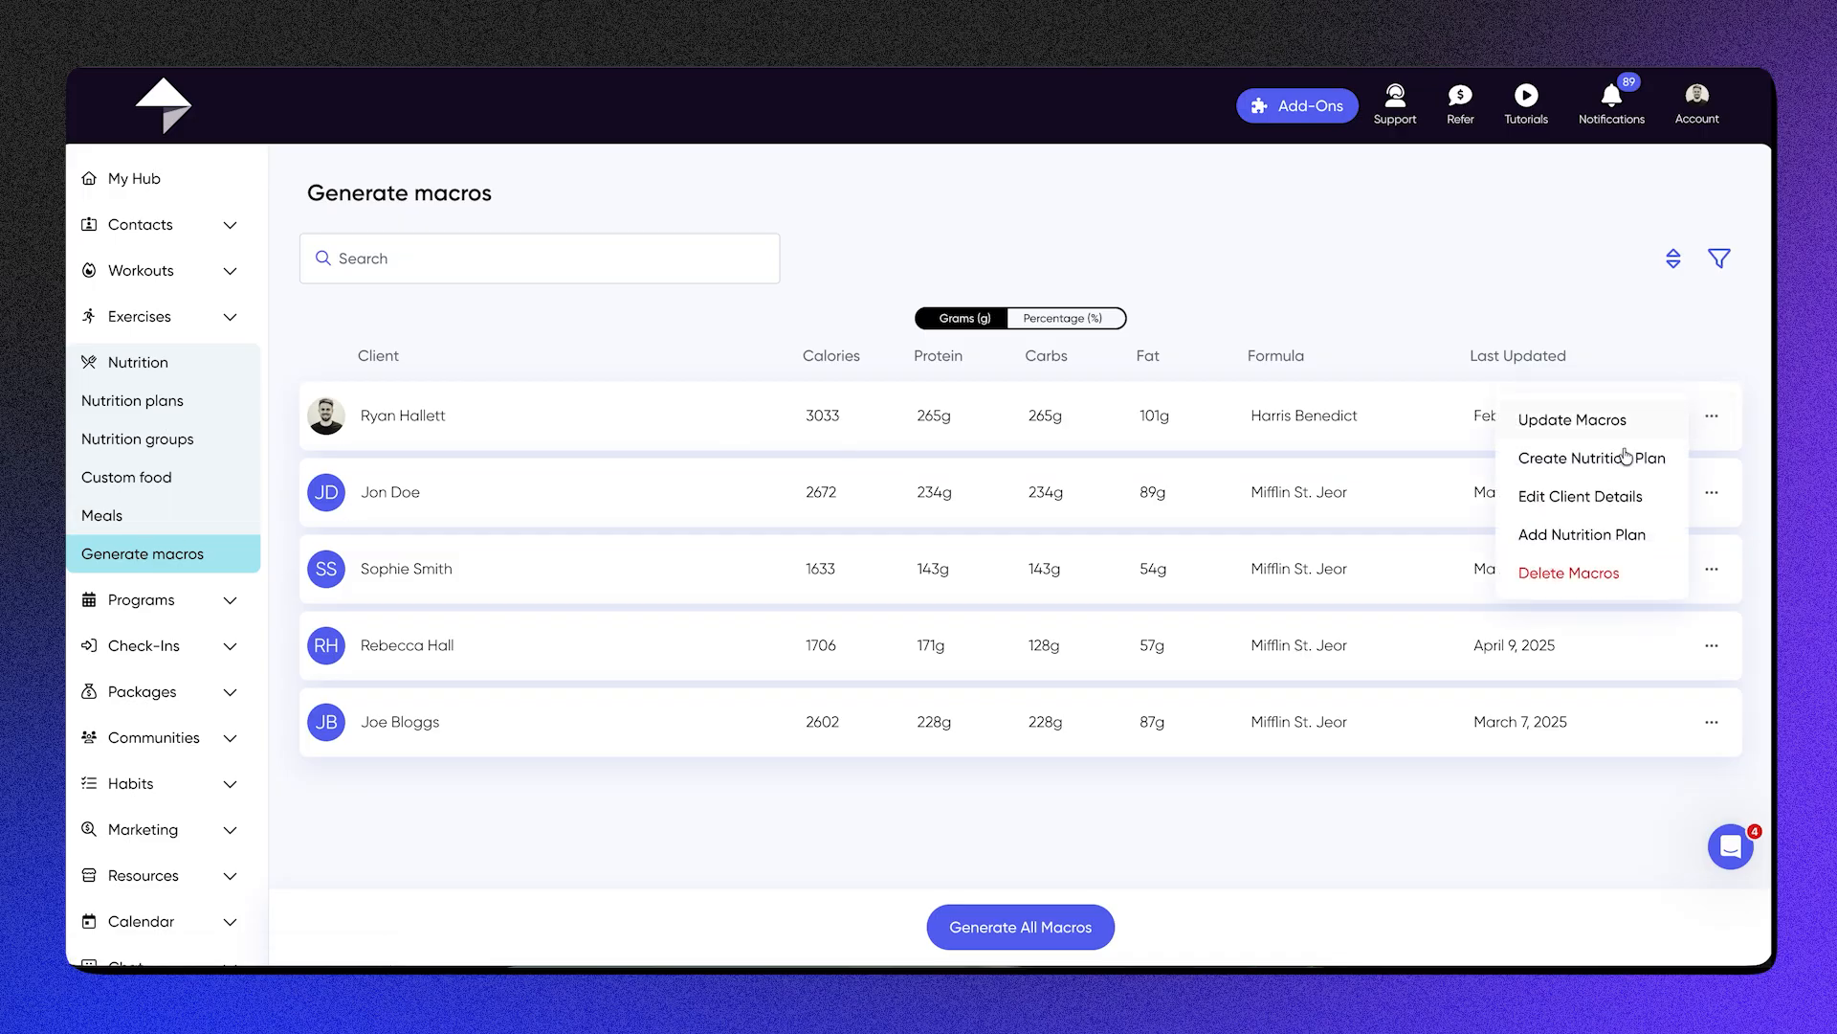
pyautogui.click(1567, 502)
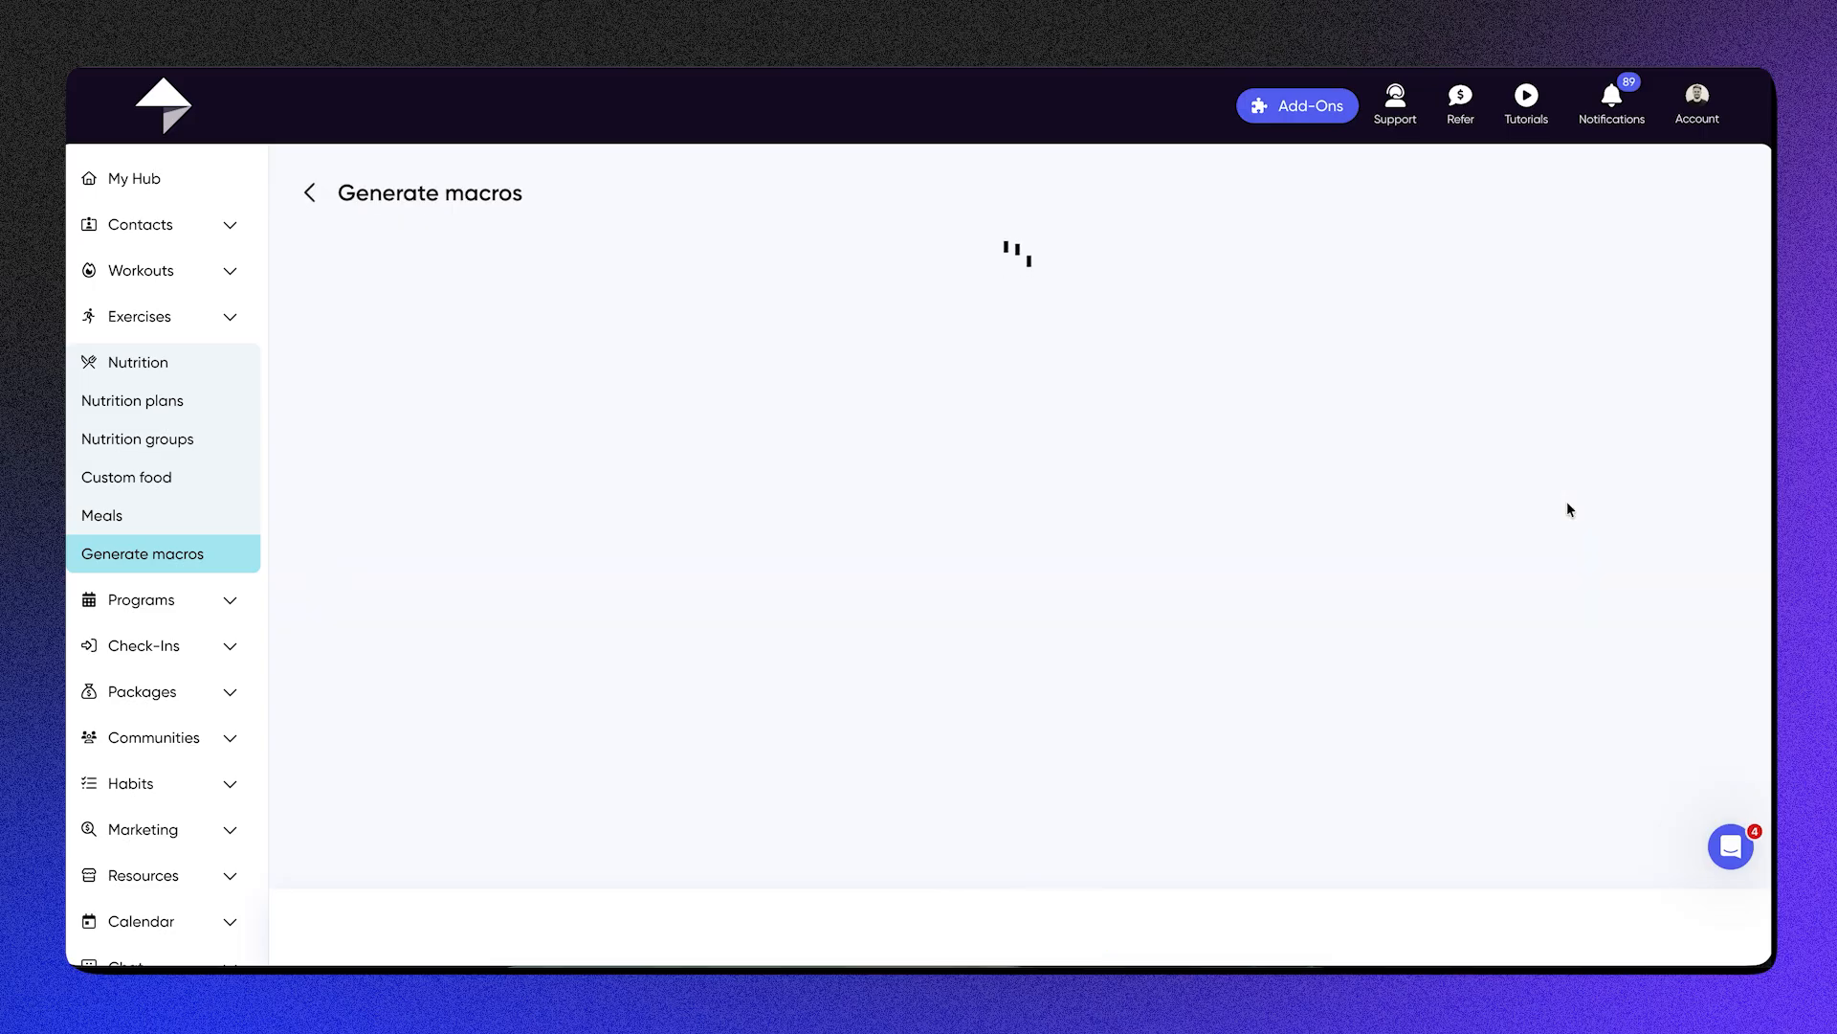
pyautogui.scroll(-5, 831, 584)
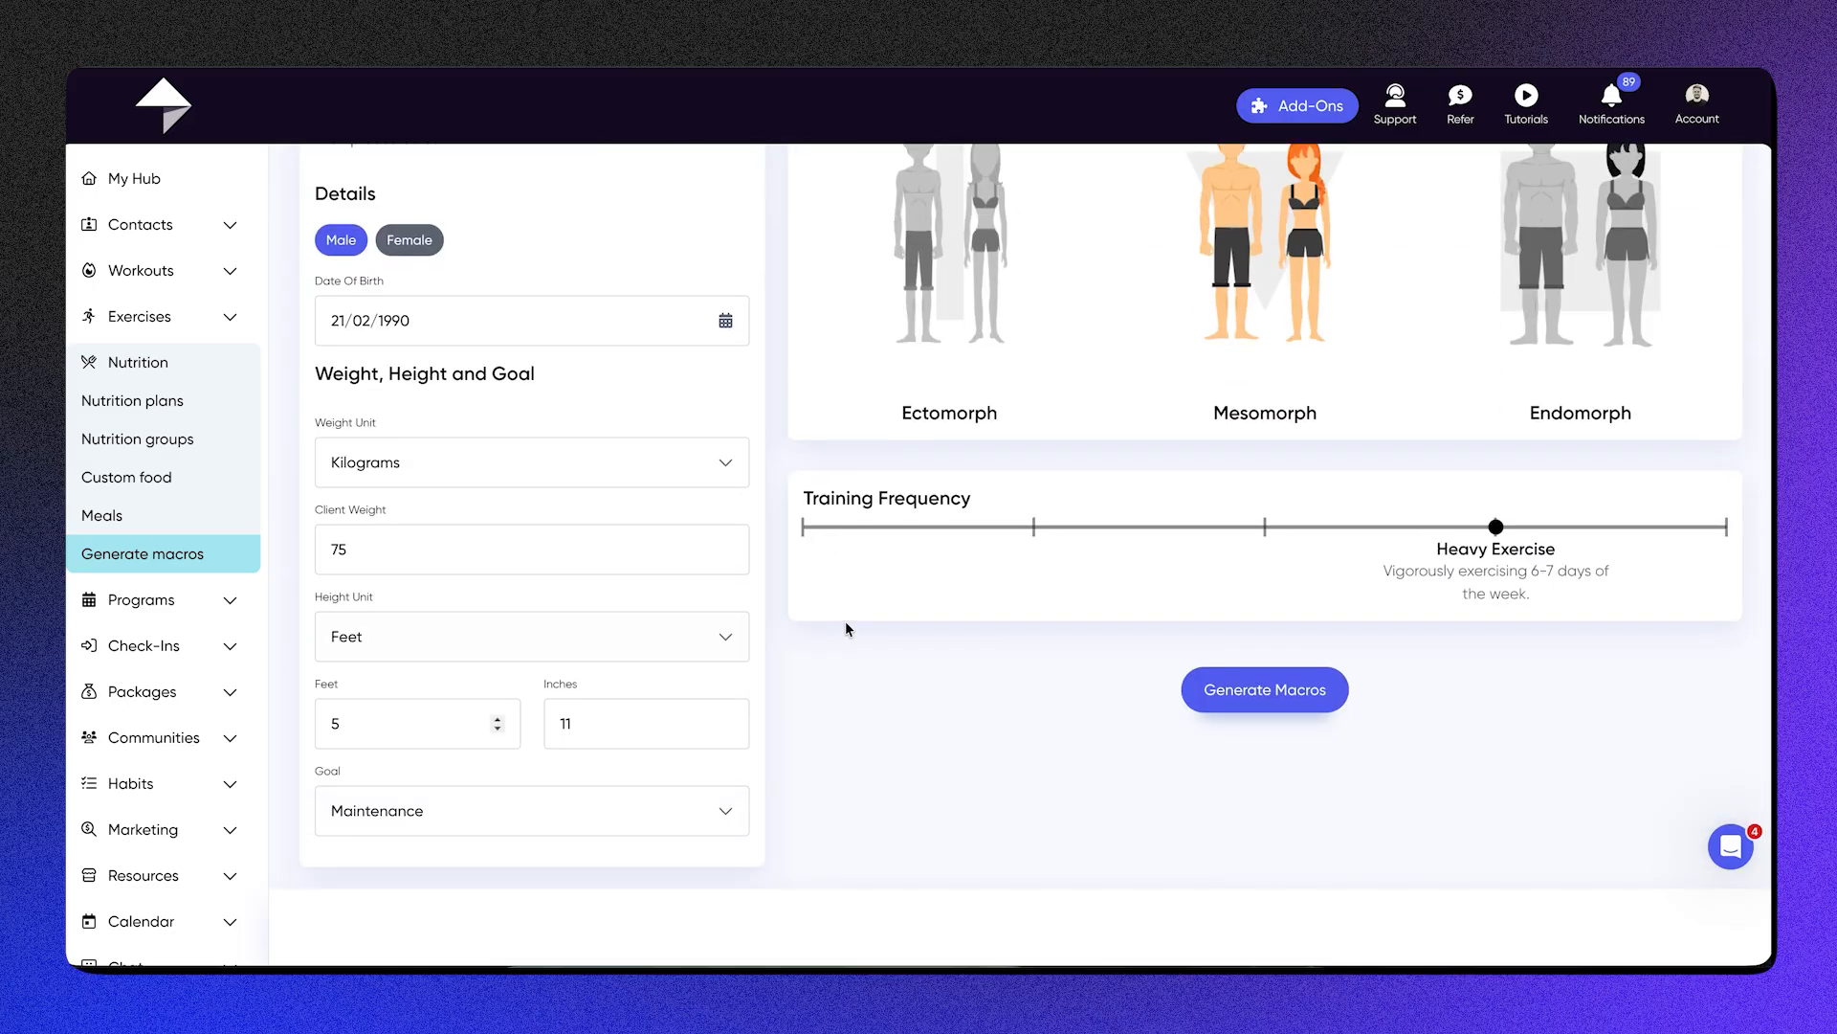
pyautogui.click(570, 802)
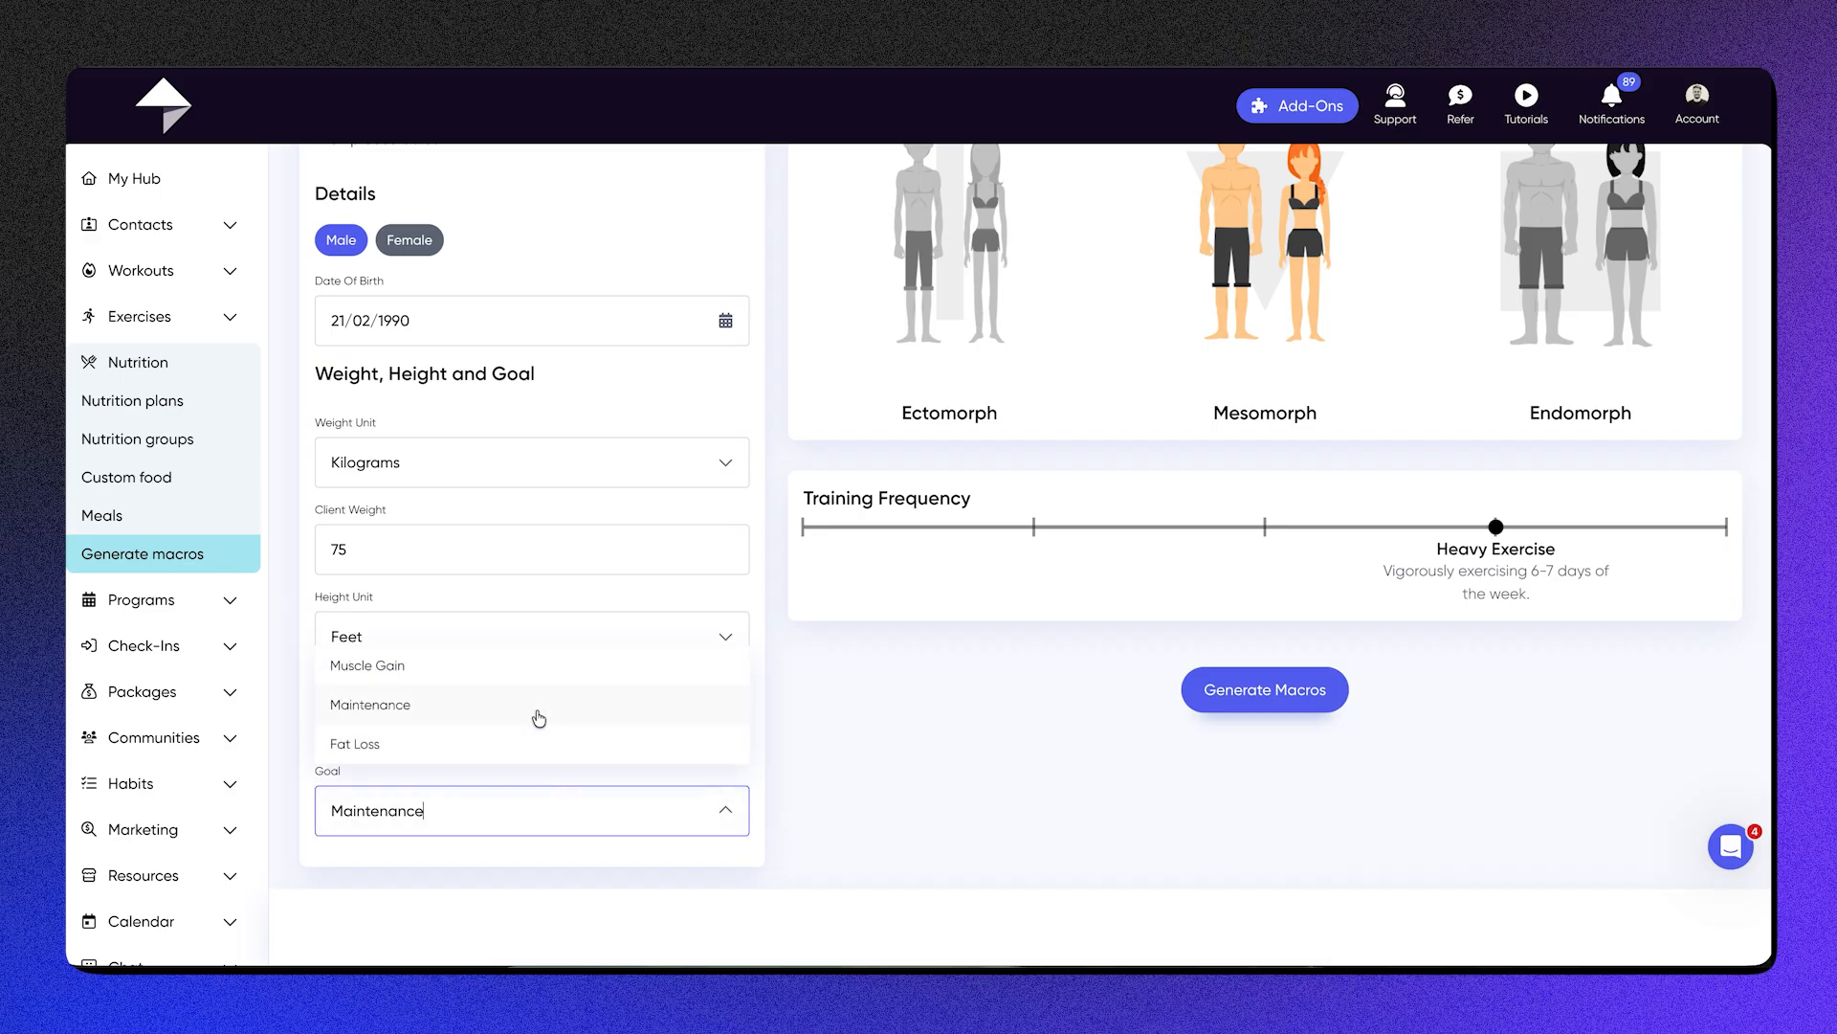
pyautogui.click(548, 666)
pyautogui.scroll(2, 886, 665)
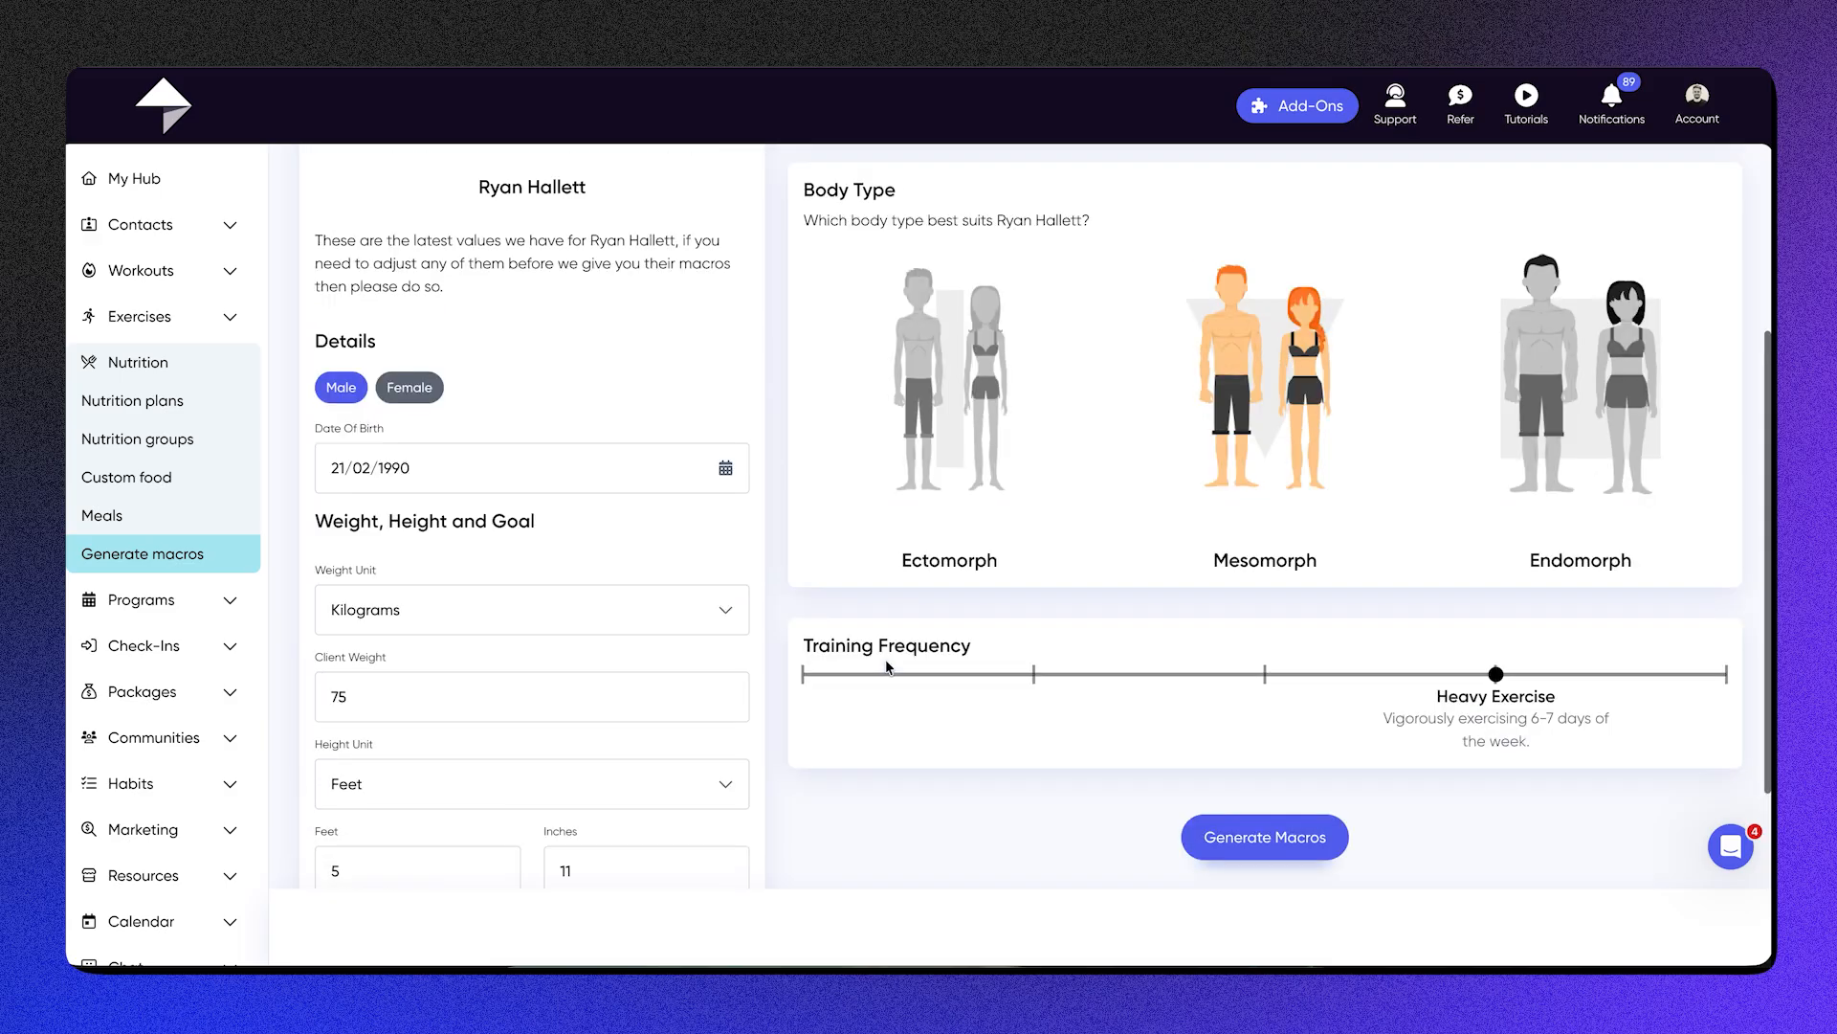
pyautogui.click(1289, 846)
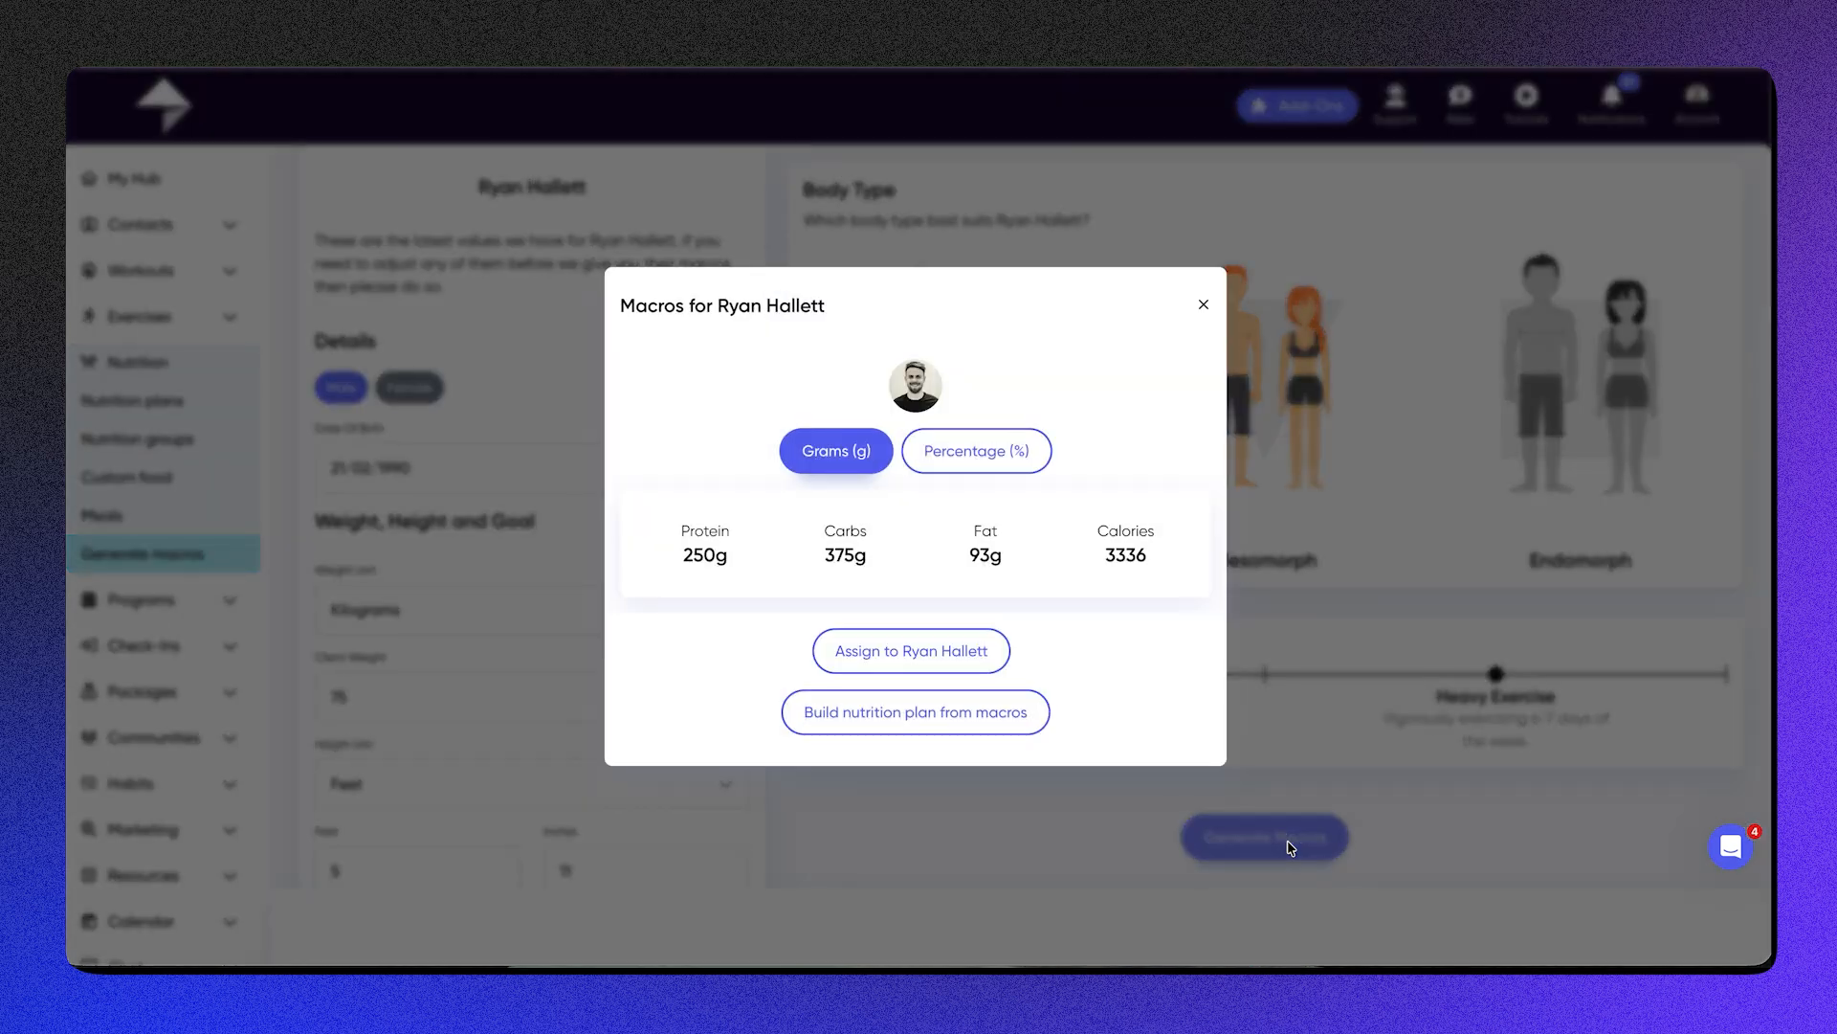
# Step: Review the generated macros as percentages and highlight the calorie value
pyautogui.click(1153, 542)
pyautogui.doubleClick(1152, 543)
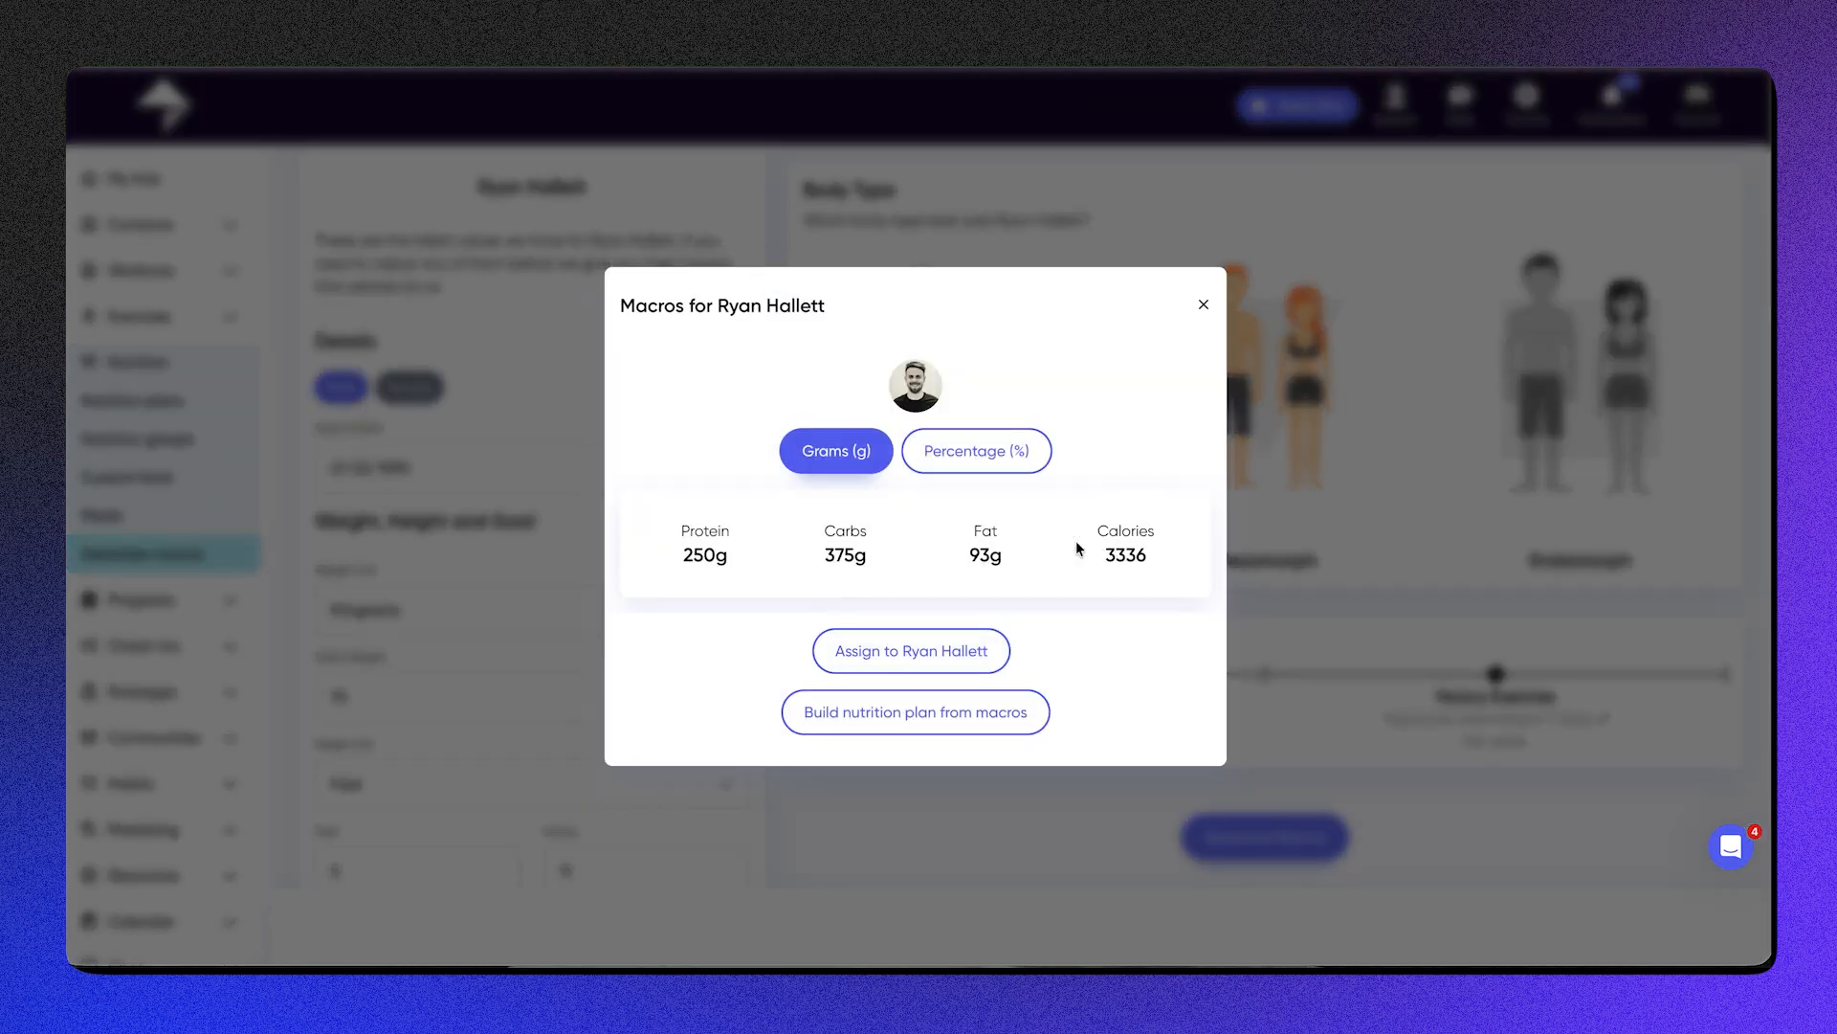
pyautogui.click(974, 435)
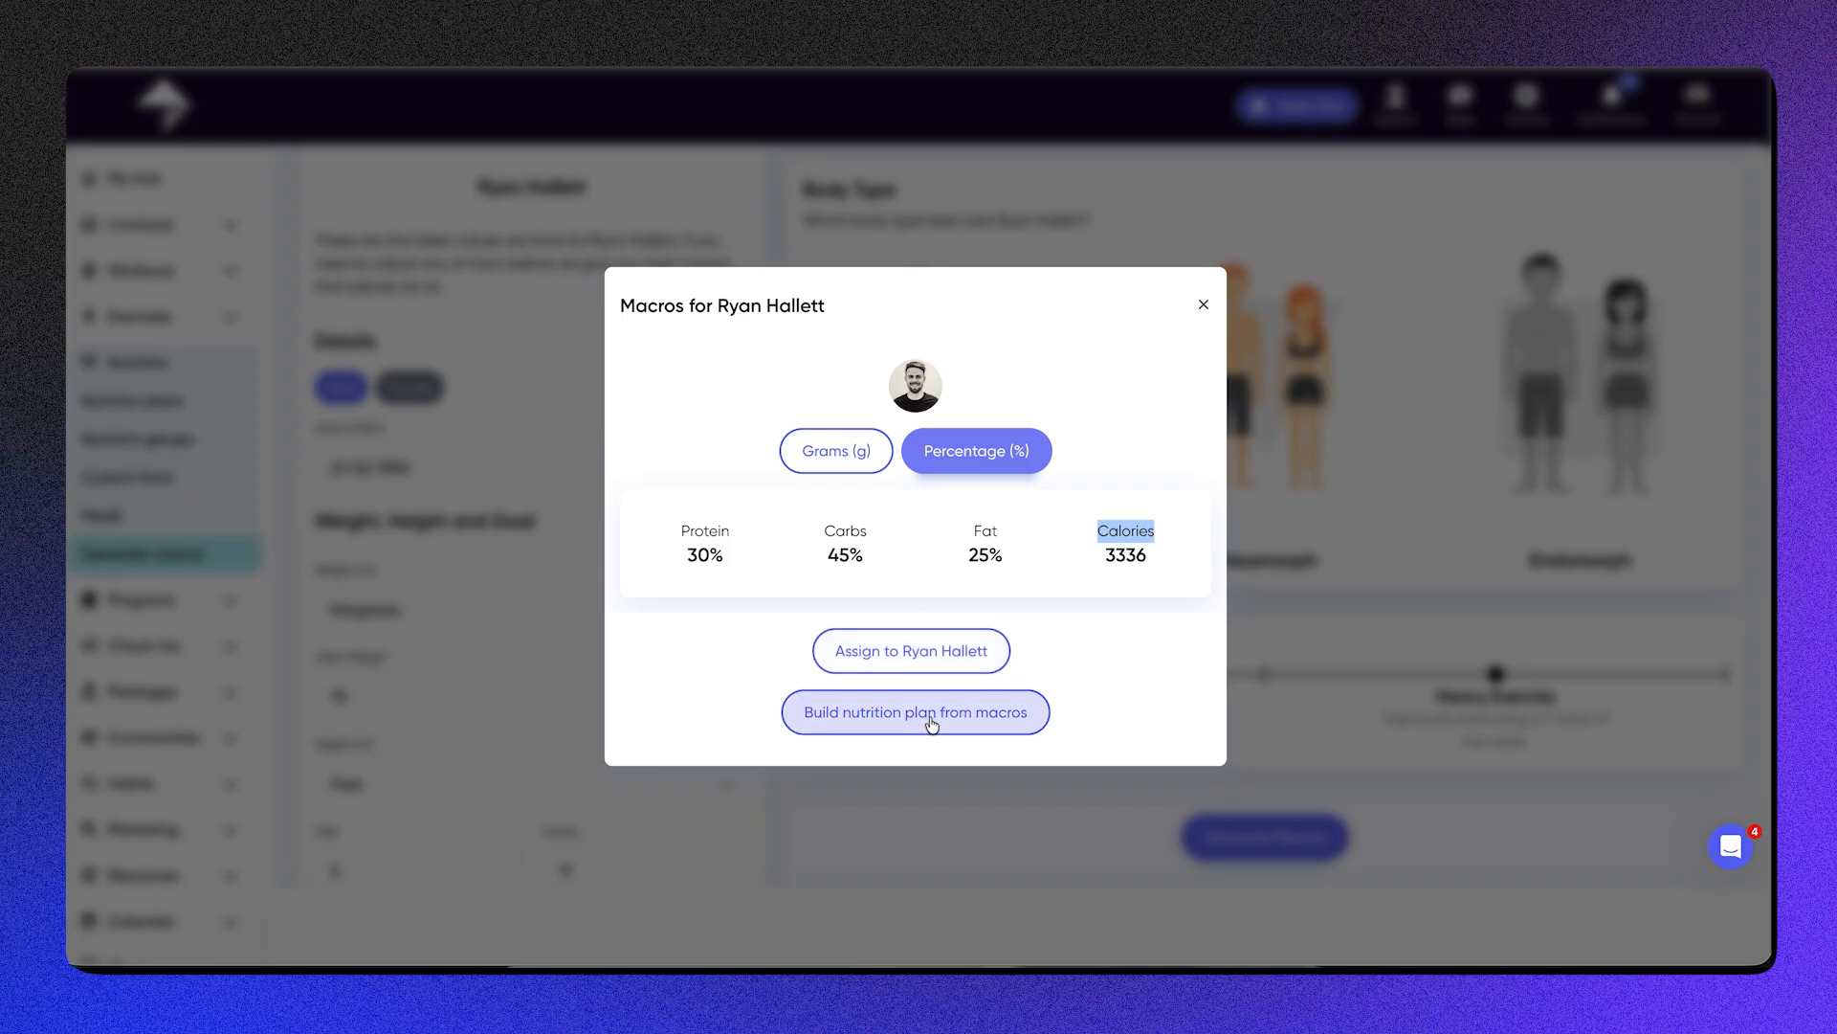
pyautogui.click(1106, 546)
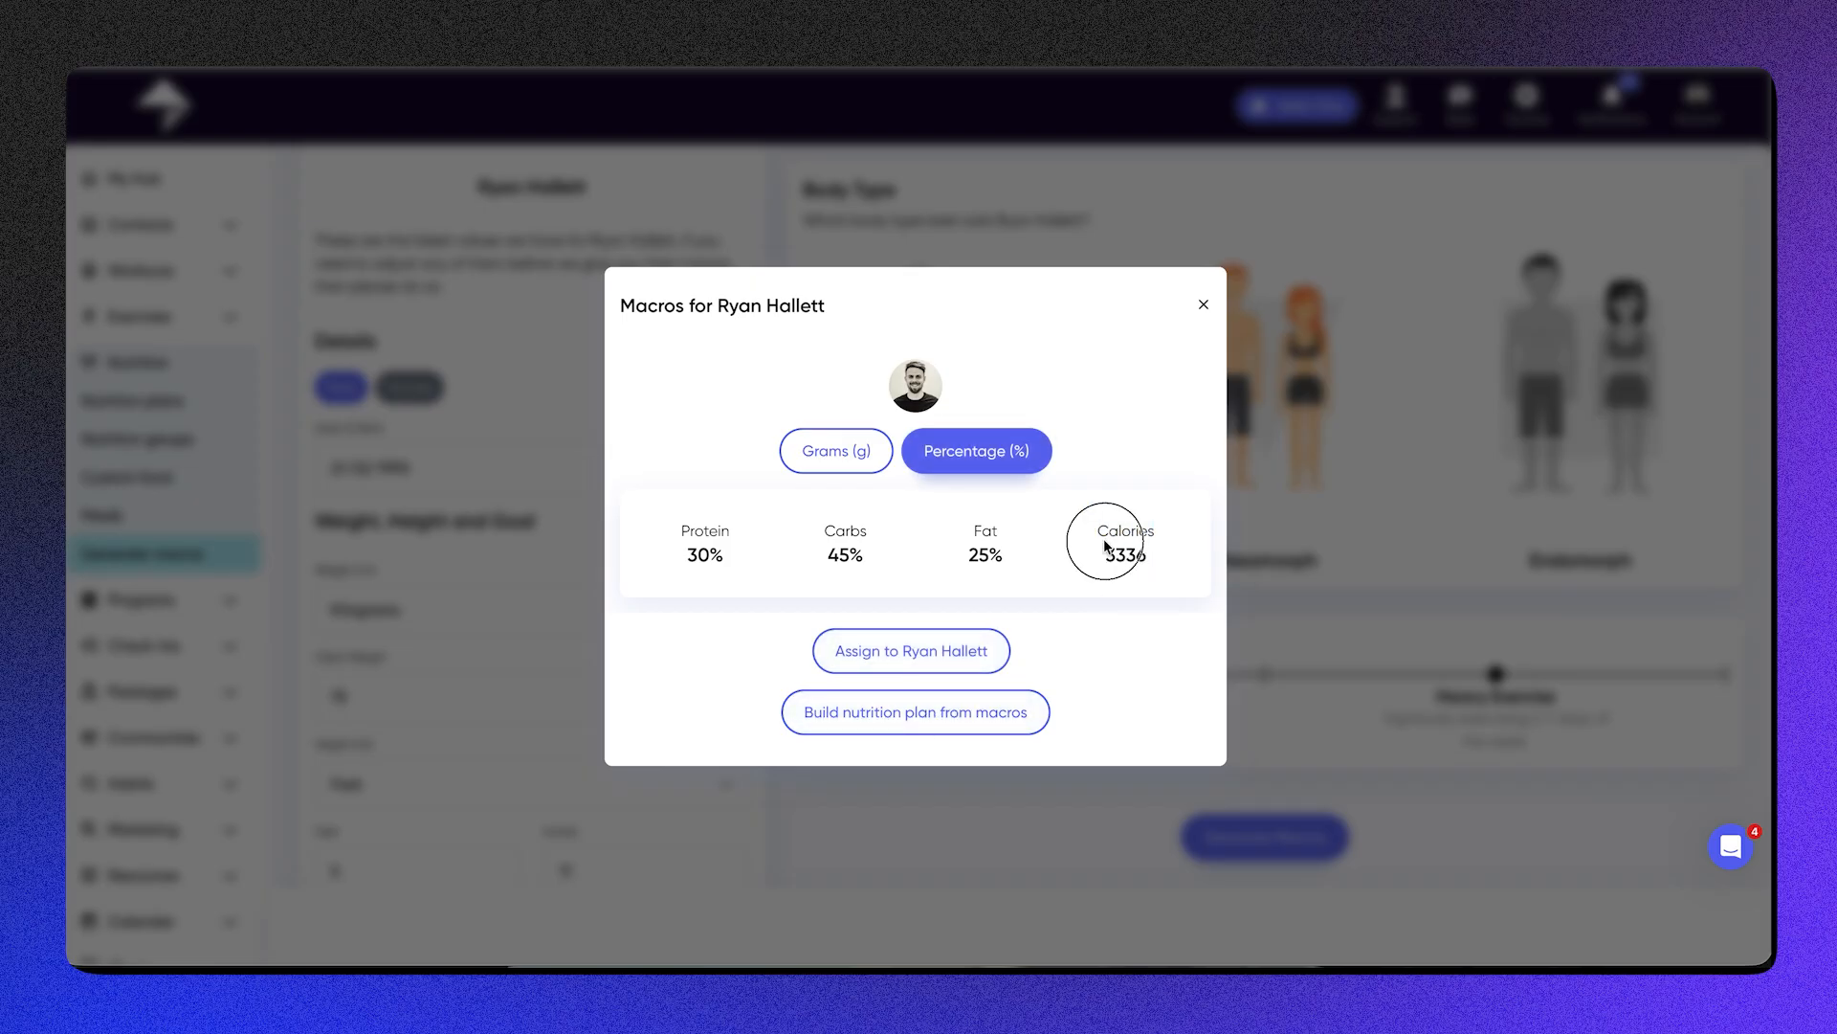
pyautogui.moveTo(1105, 545); pyautogui.dragTo(1086, 532)
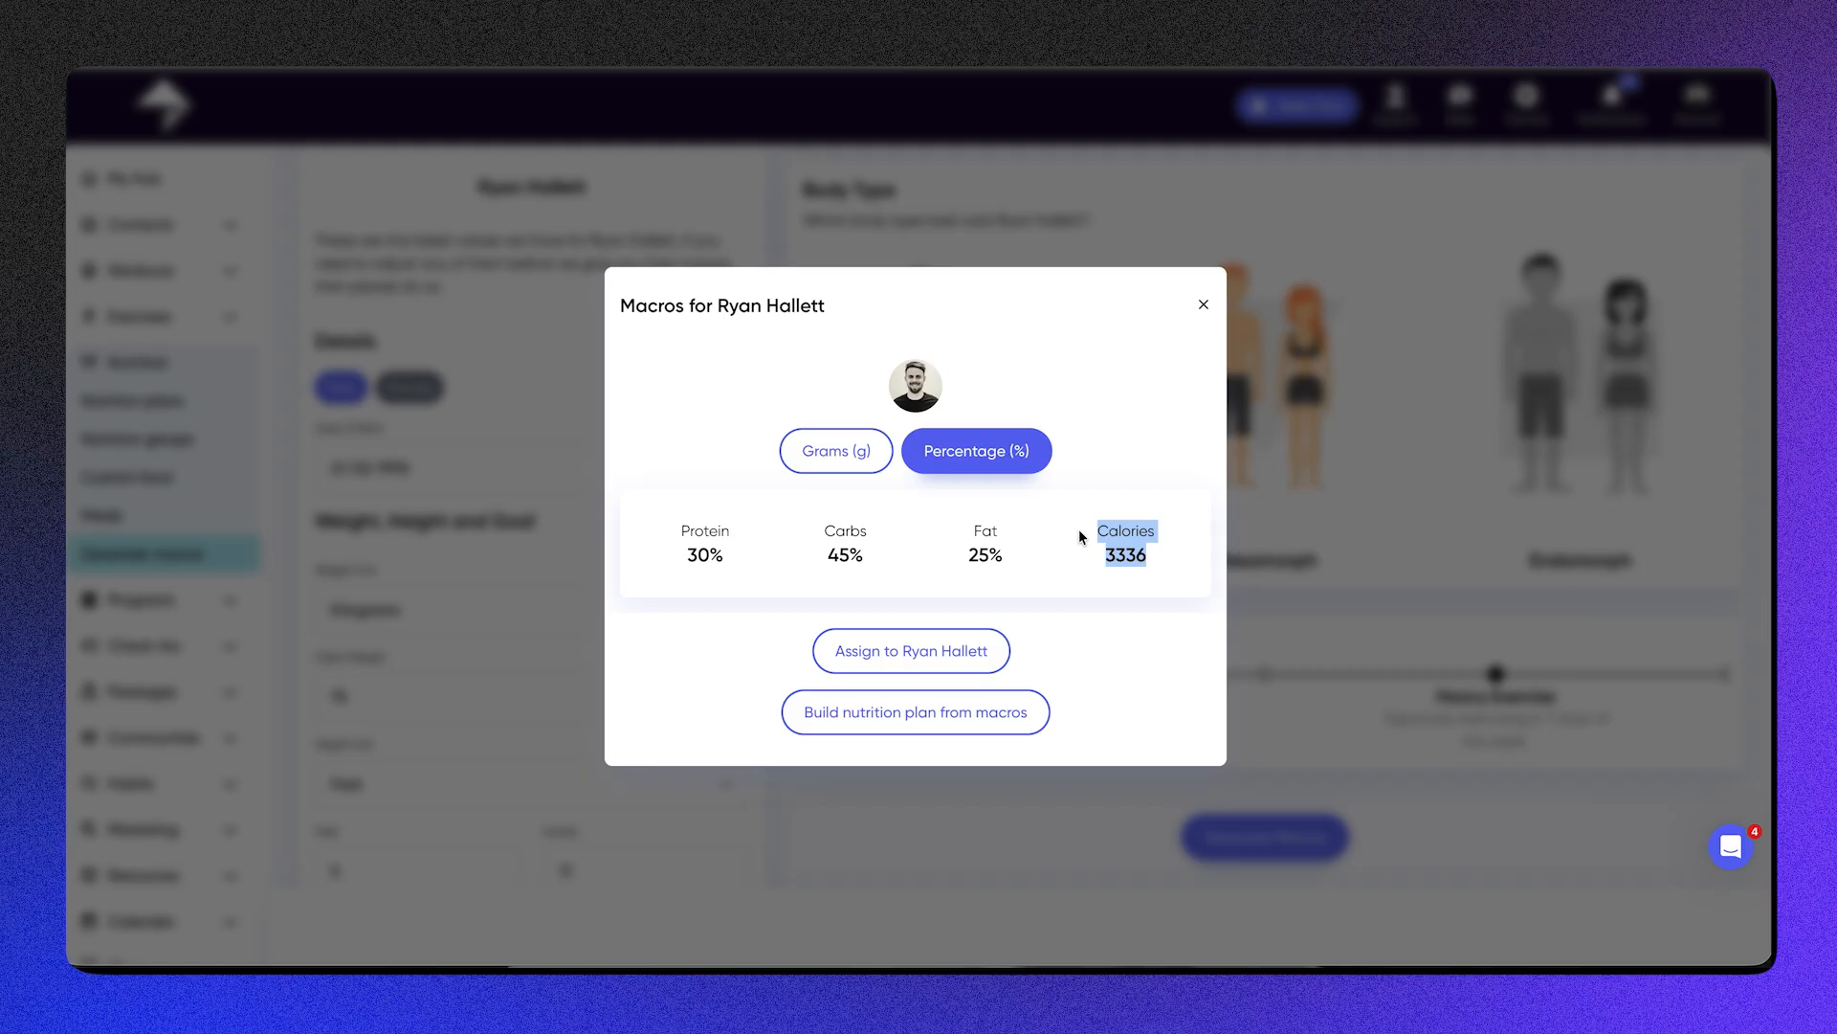
# Step: Build a nutrition plan from the generated macros and set its macro type to Percentage
pyautogui.click(982, 714)
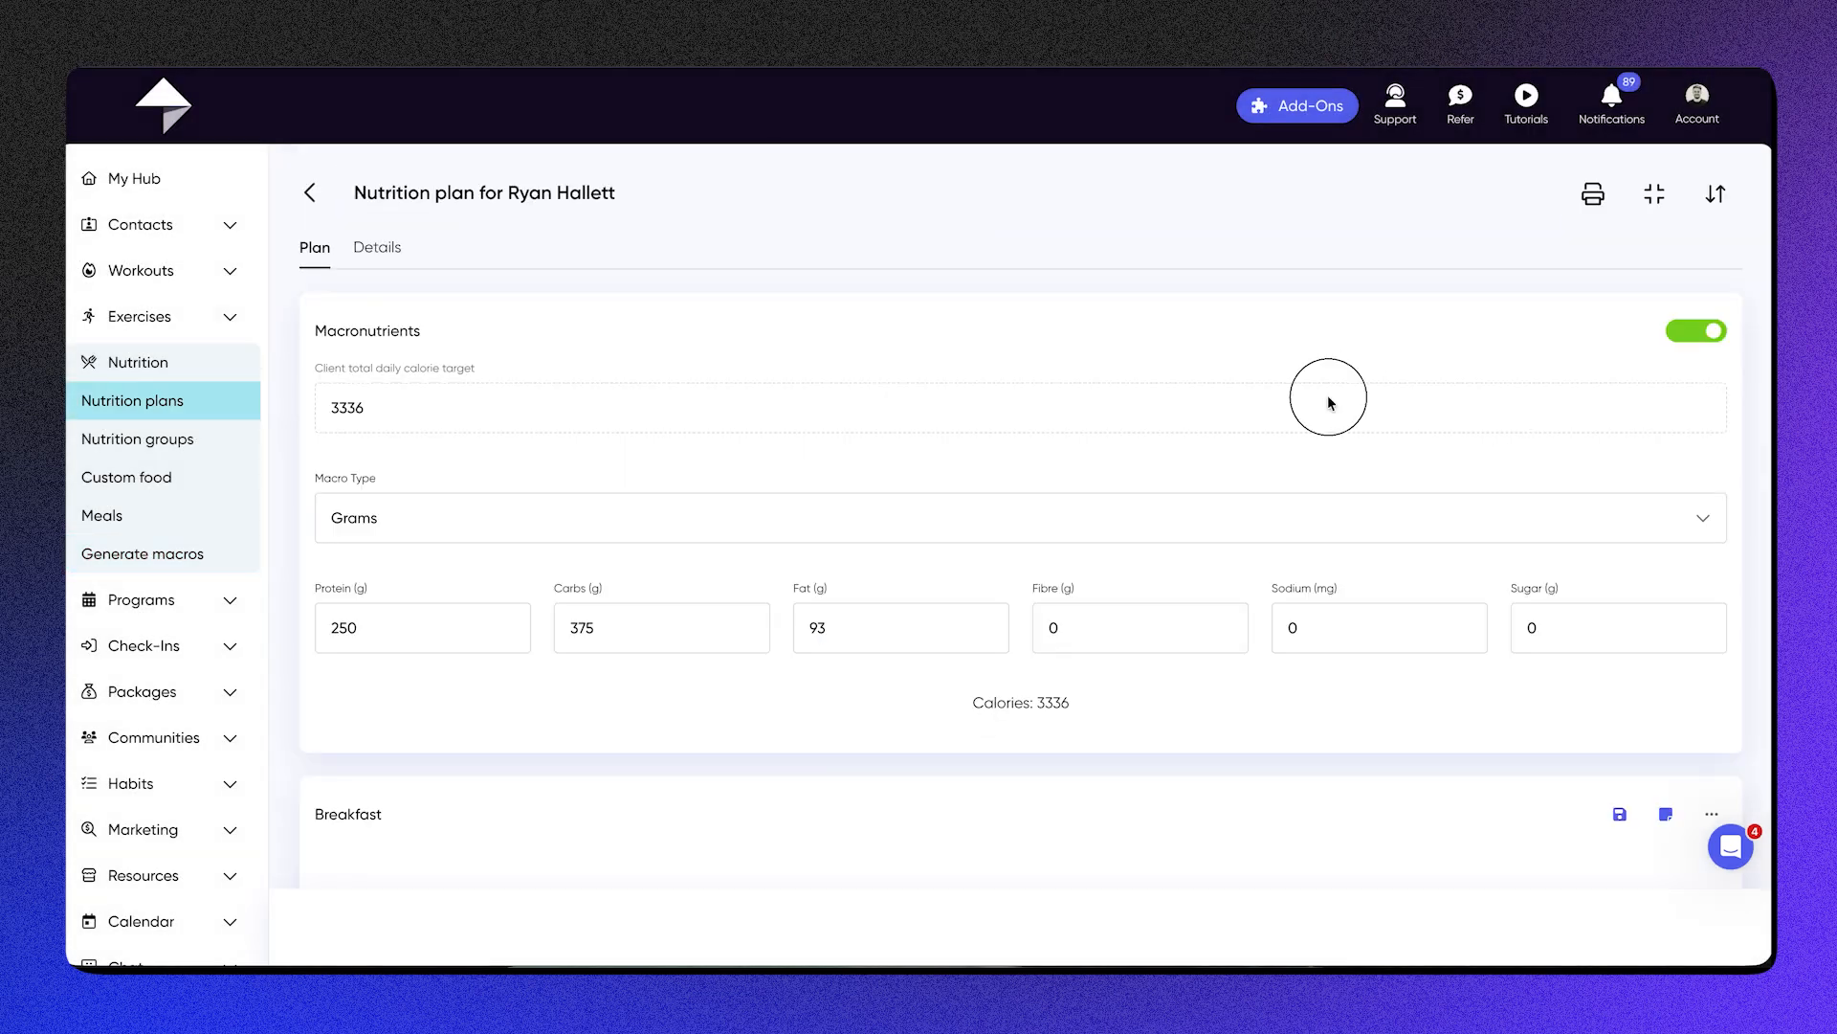
pyautogui.click(1210, 516)
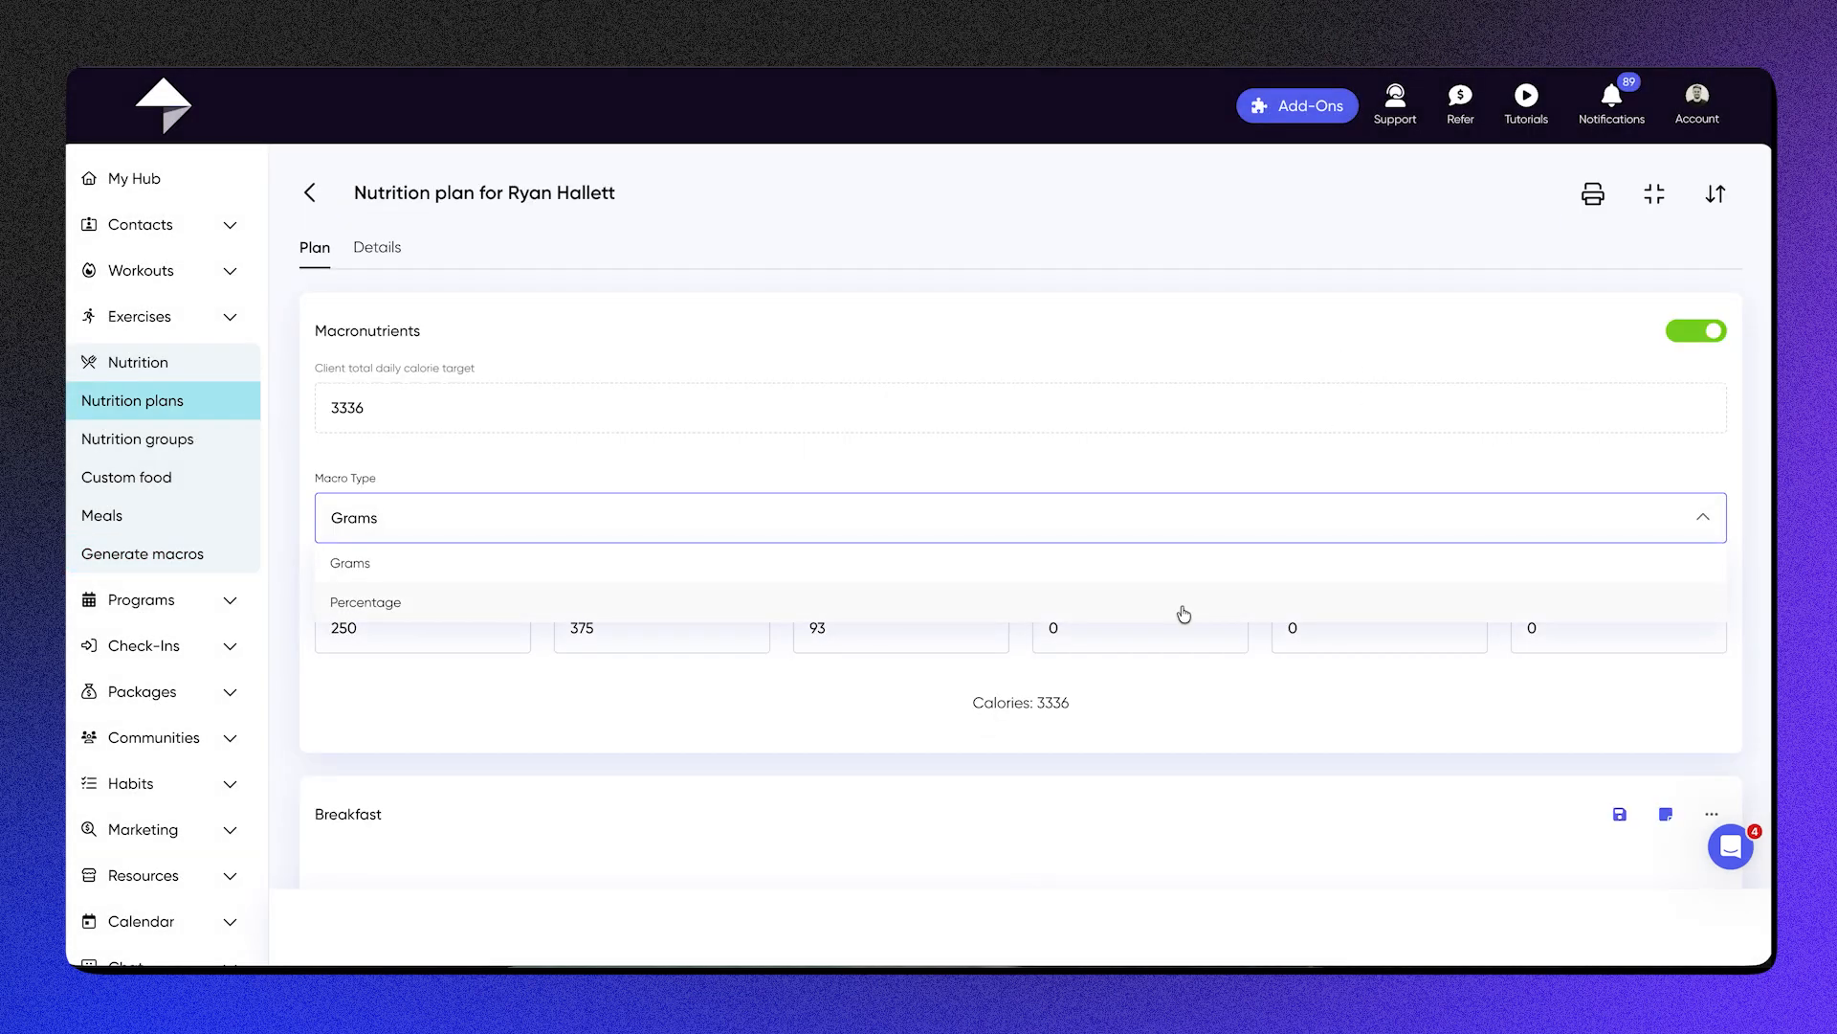
pyautogui.click(1181, 611)
# Step: Set the client's total daily calorie target to 2700
pyautogui.click(718, 405)
pyautogui.press('BackSpace')
pyautogui.press('BackSpace')
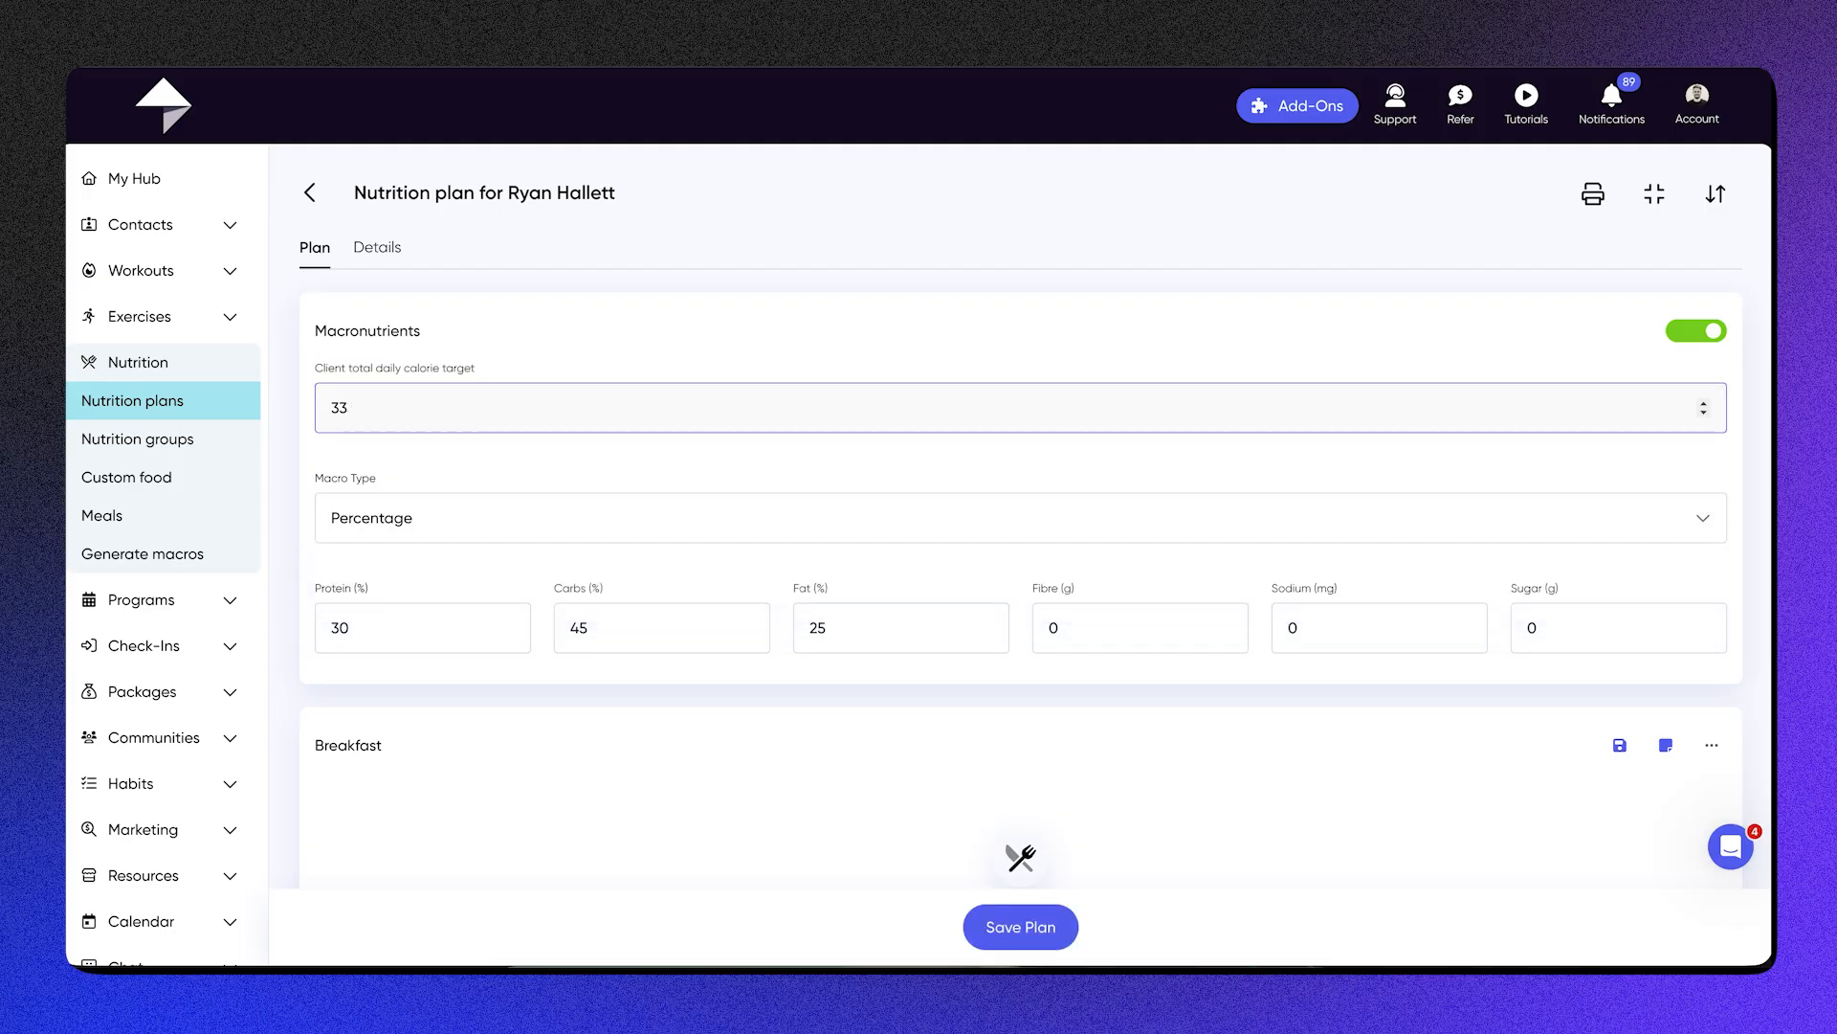
pyautogui.write('2700')
# Step: Set the nutrition plan's macro type to Grams and save the plan
pyautogui.click(1046, 500)
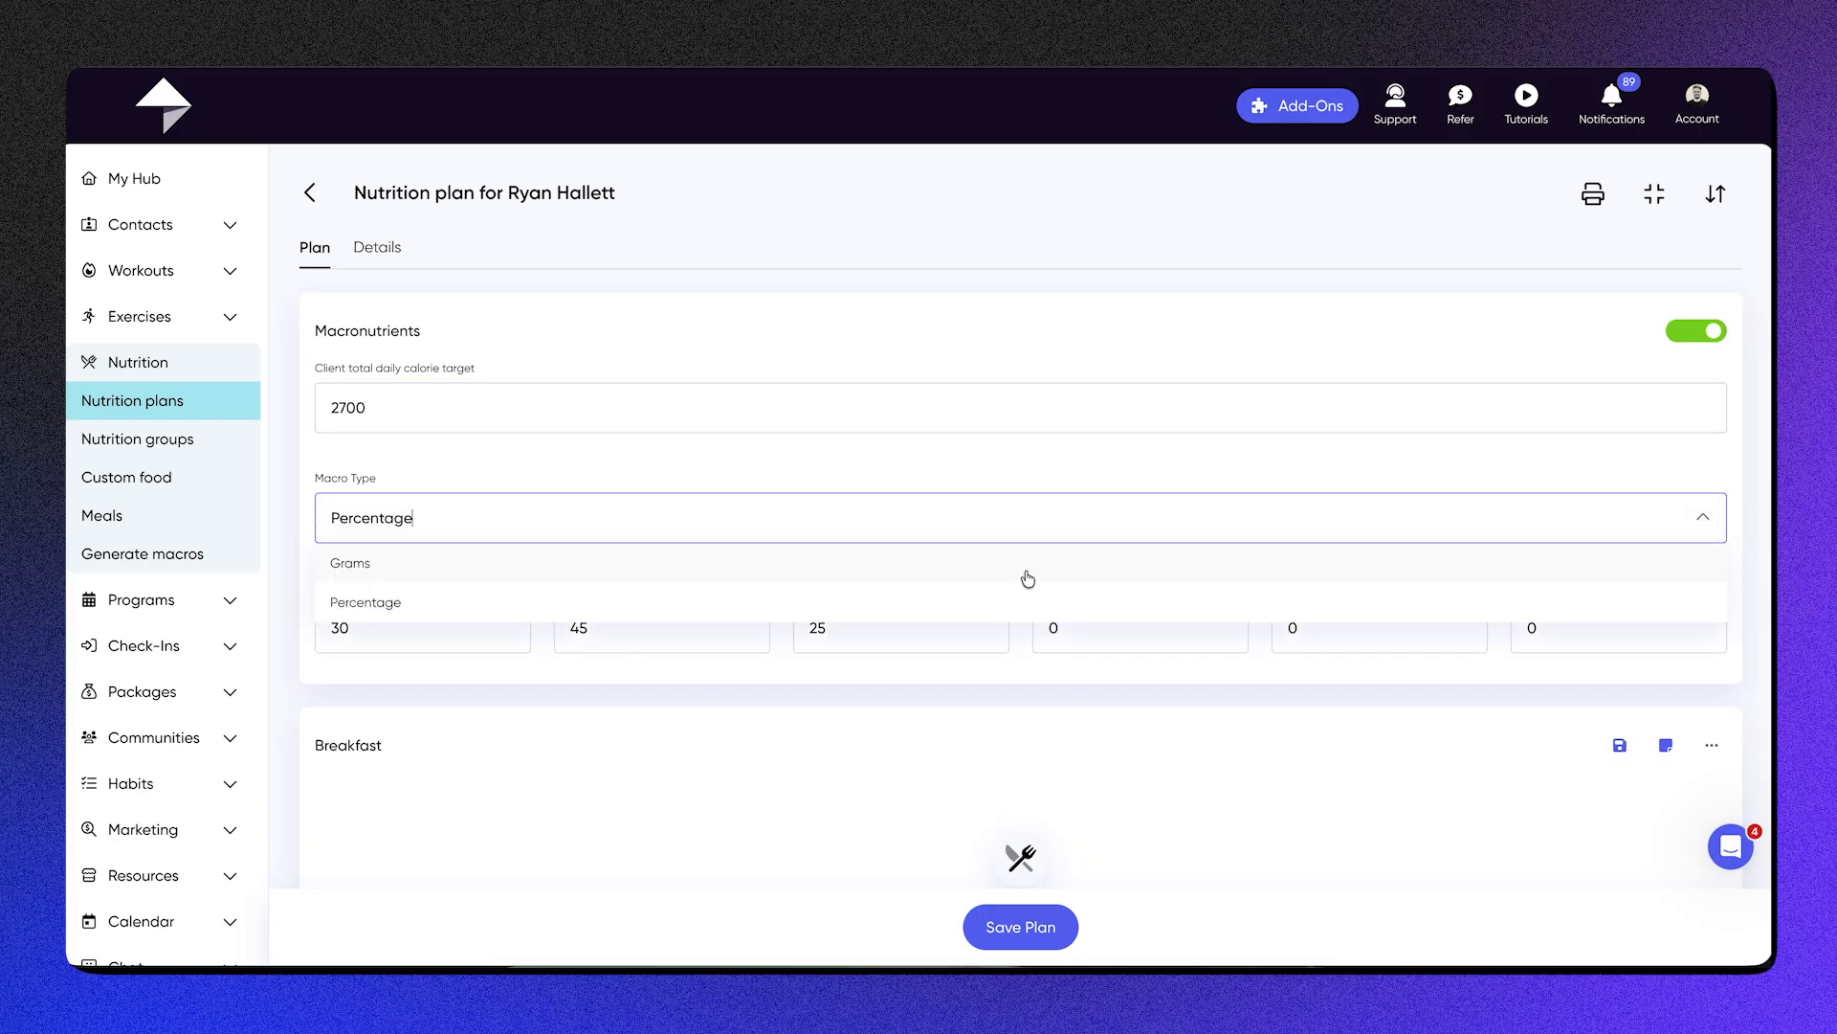
pyautogui.click(1028, 575)
pyautogui.click(1011, 928)
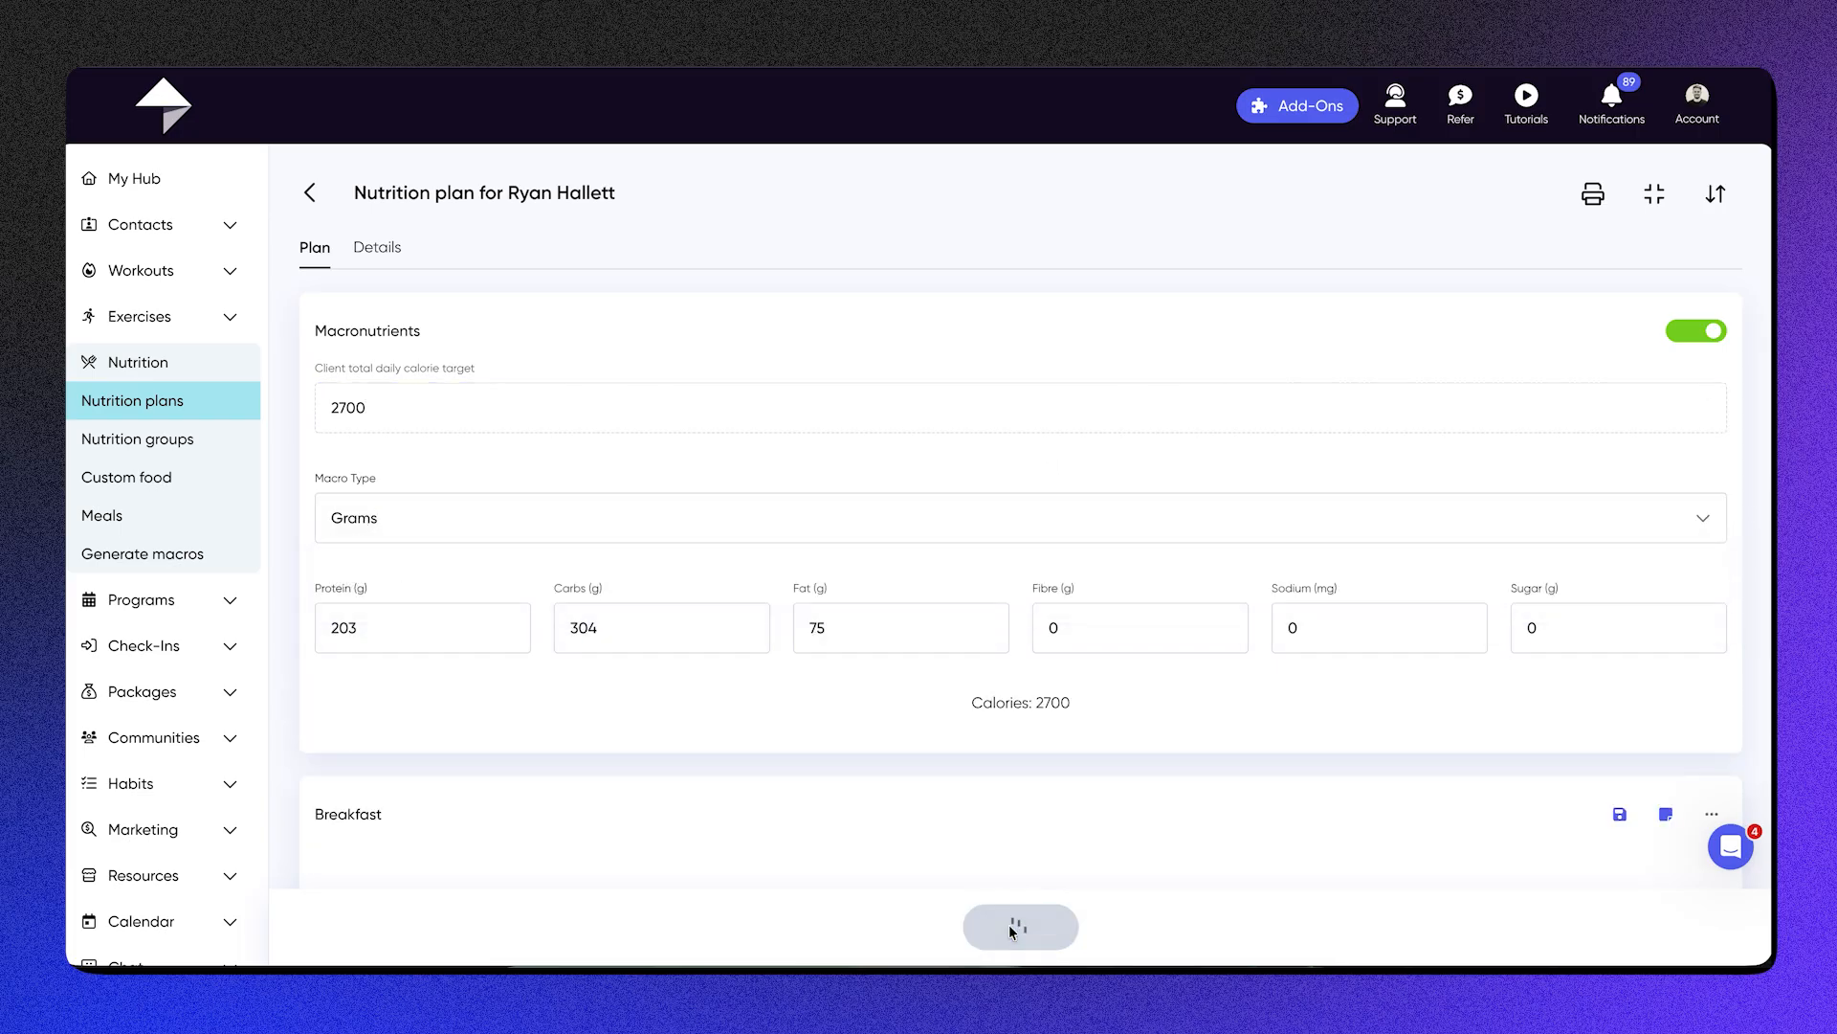
# Step: Review the generated macros list, highlighting the first client's calories and the rest of that client's macro values
pyautogui.click(175, 555)
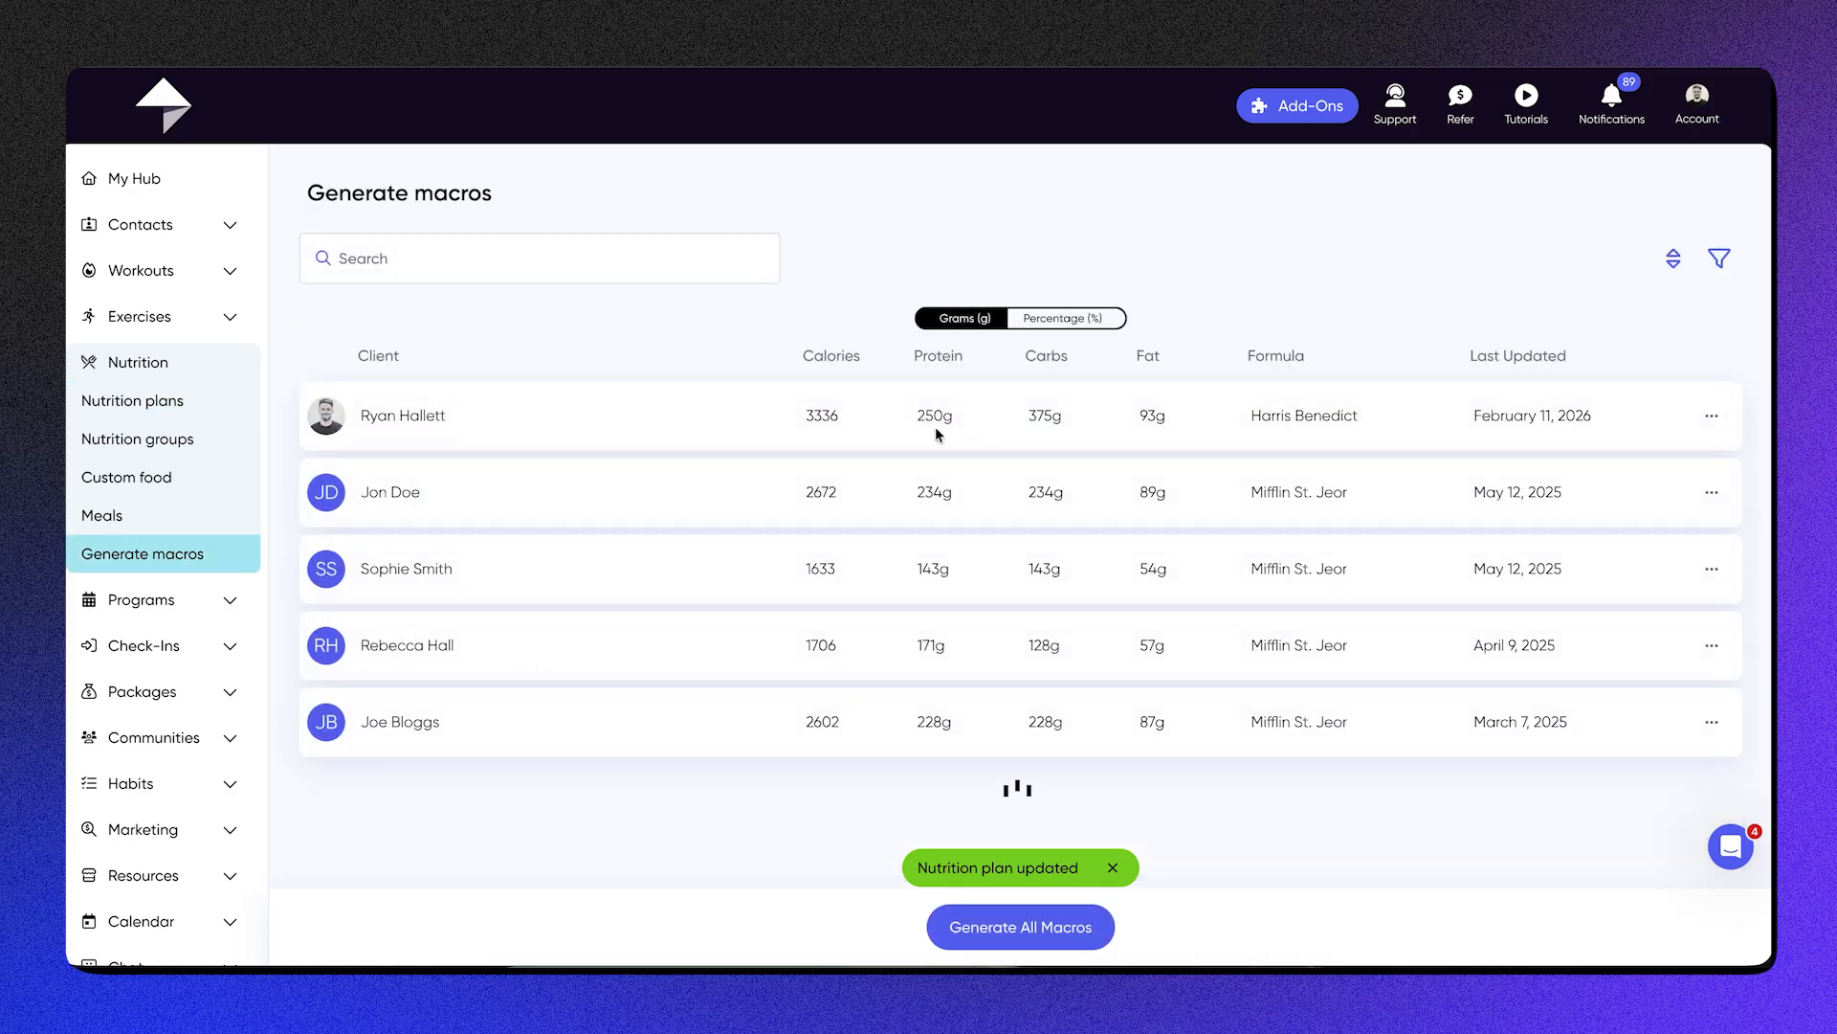
pyautogui.moveTo(802, 416); pyautogui.dragTo(850, 418)
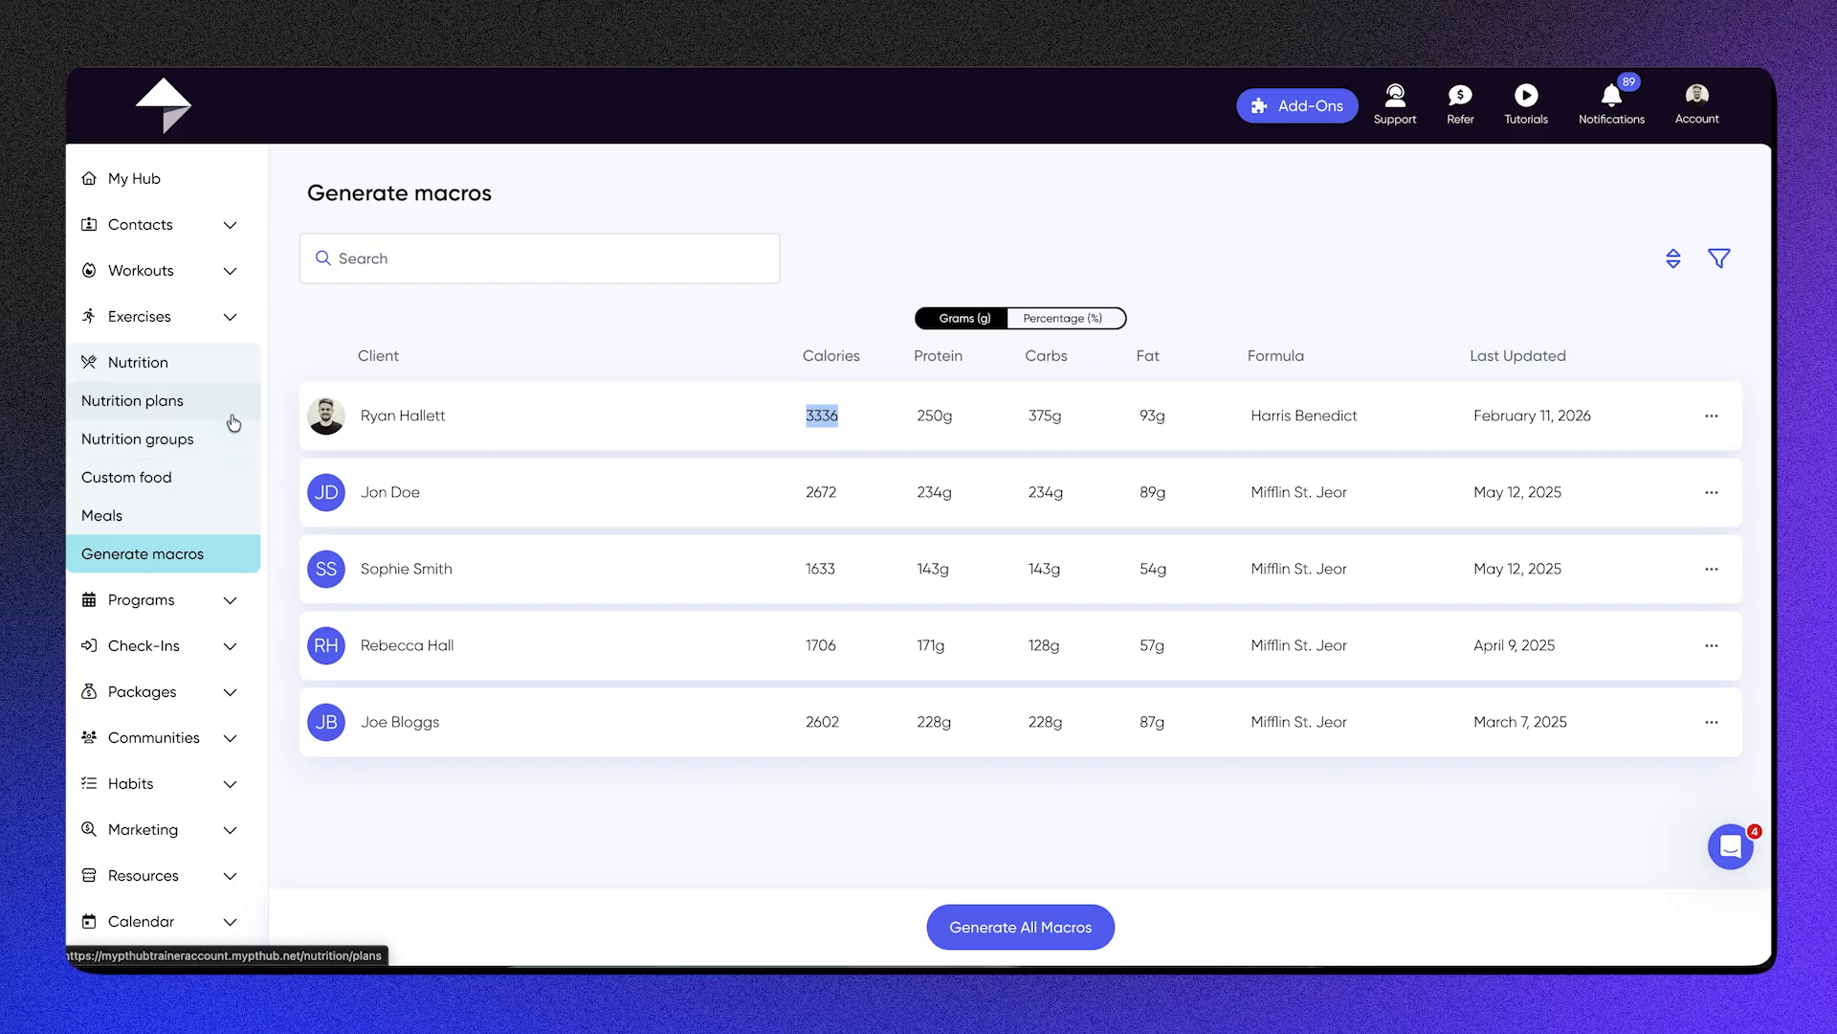
pyautogui.moveTo(1620, 411); pyautogui.dragTo(588, 442)
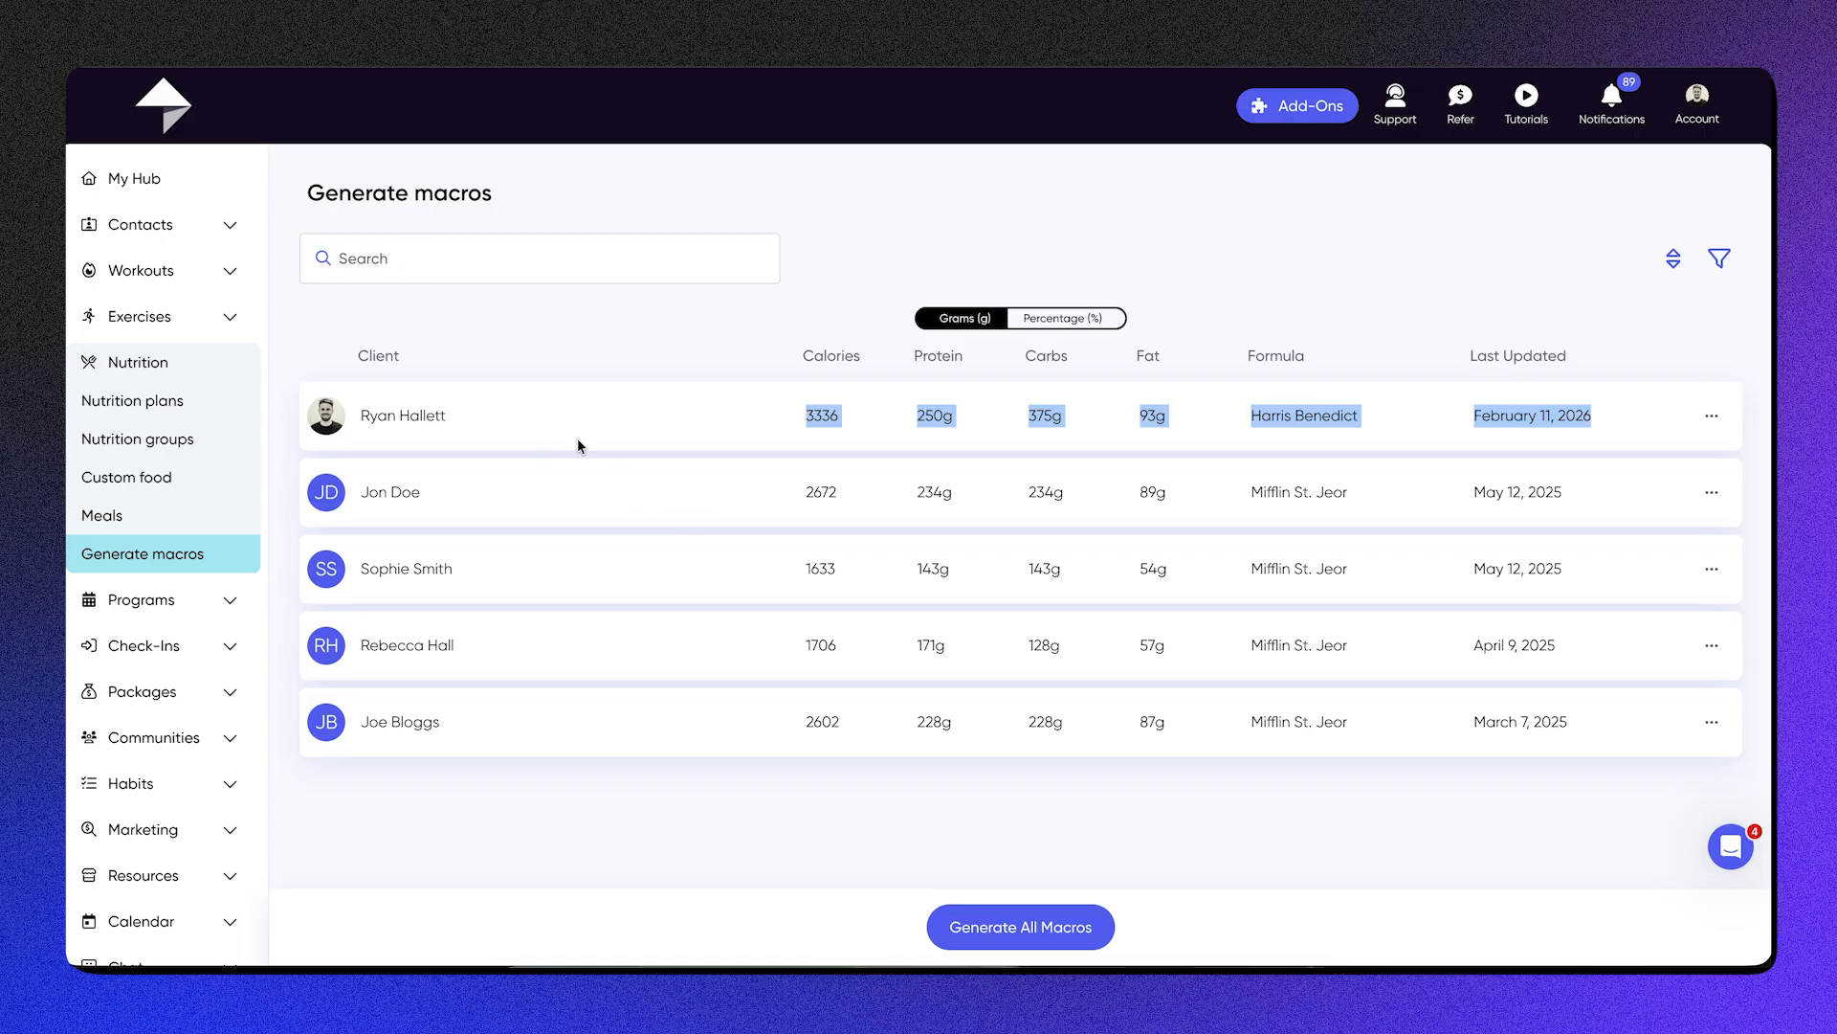
# Step: Examine the prebuilt Male Beach Physique program's weekly schedule and its Week 1 - 2 workout, and return to the programs list
pyautogui.click(191, 600)
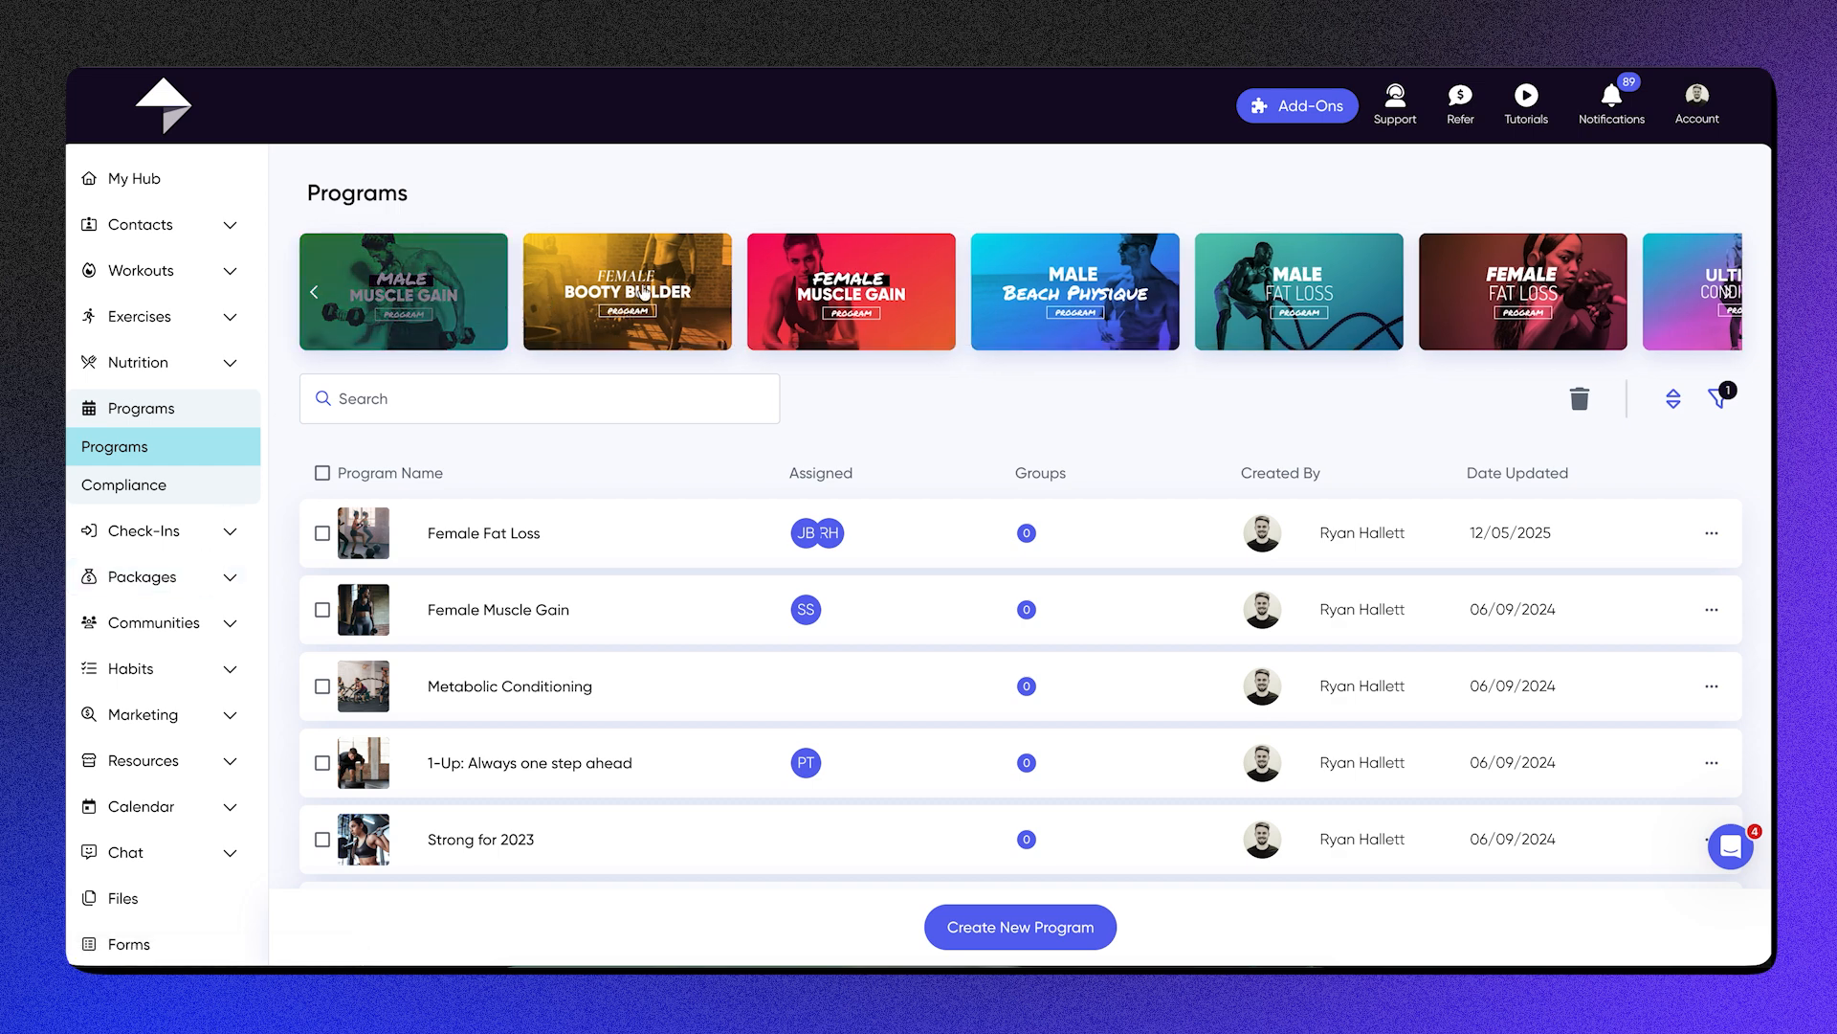
pyautogui.click(940, 290)
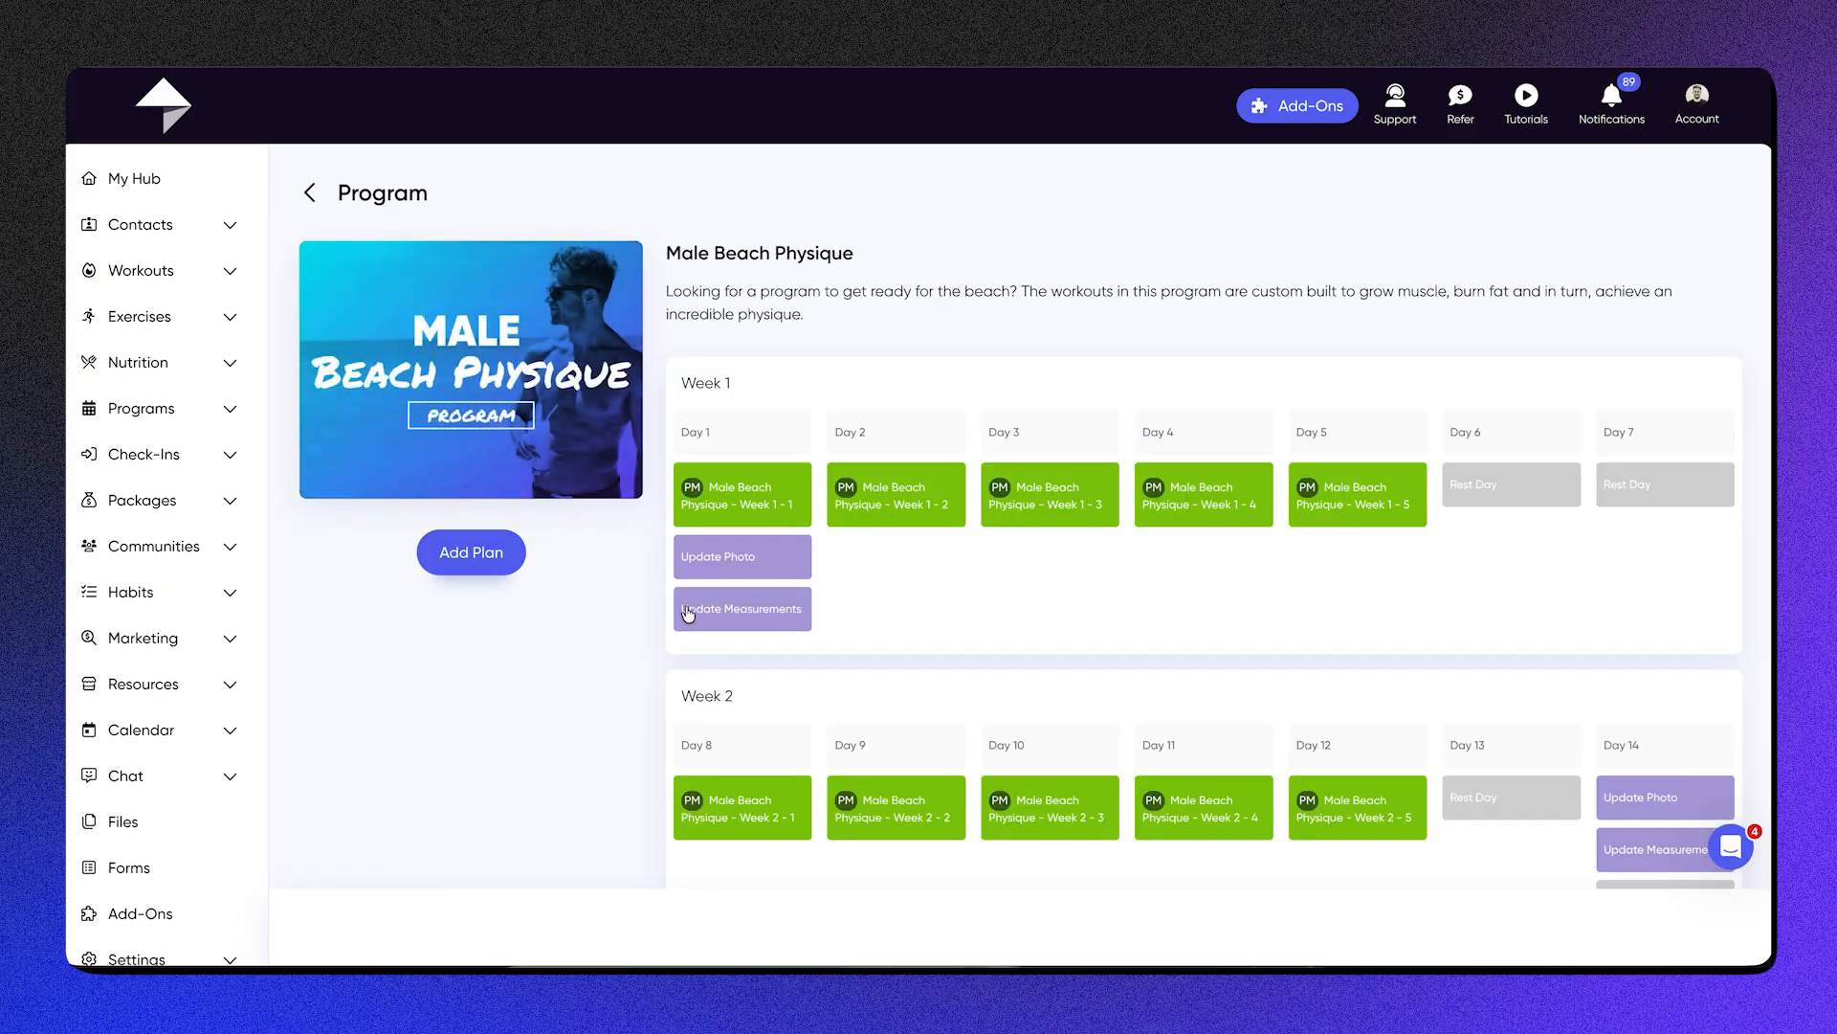
pyautogui.scroll(-12, 917, 620)
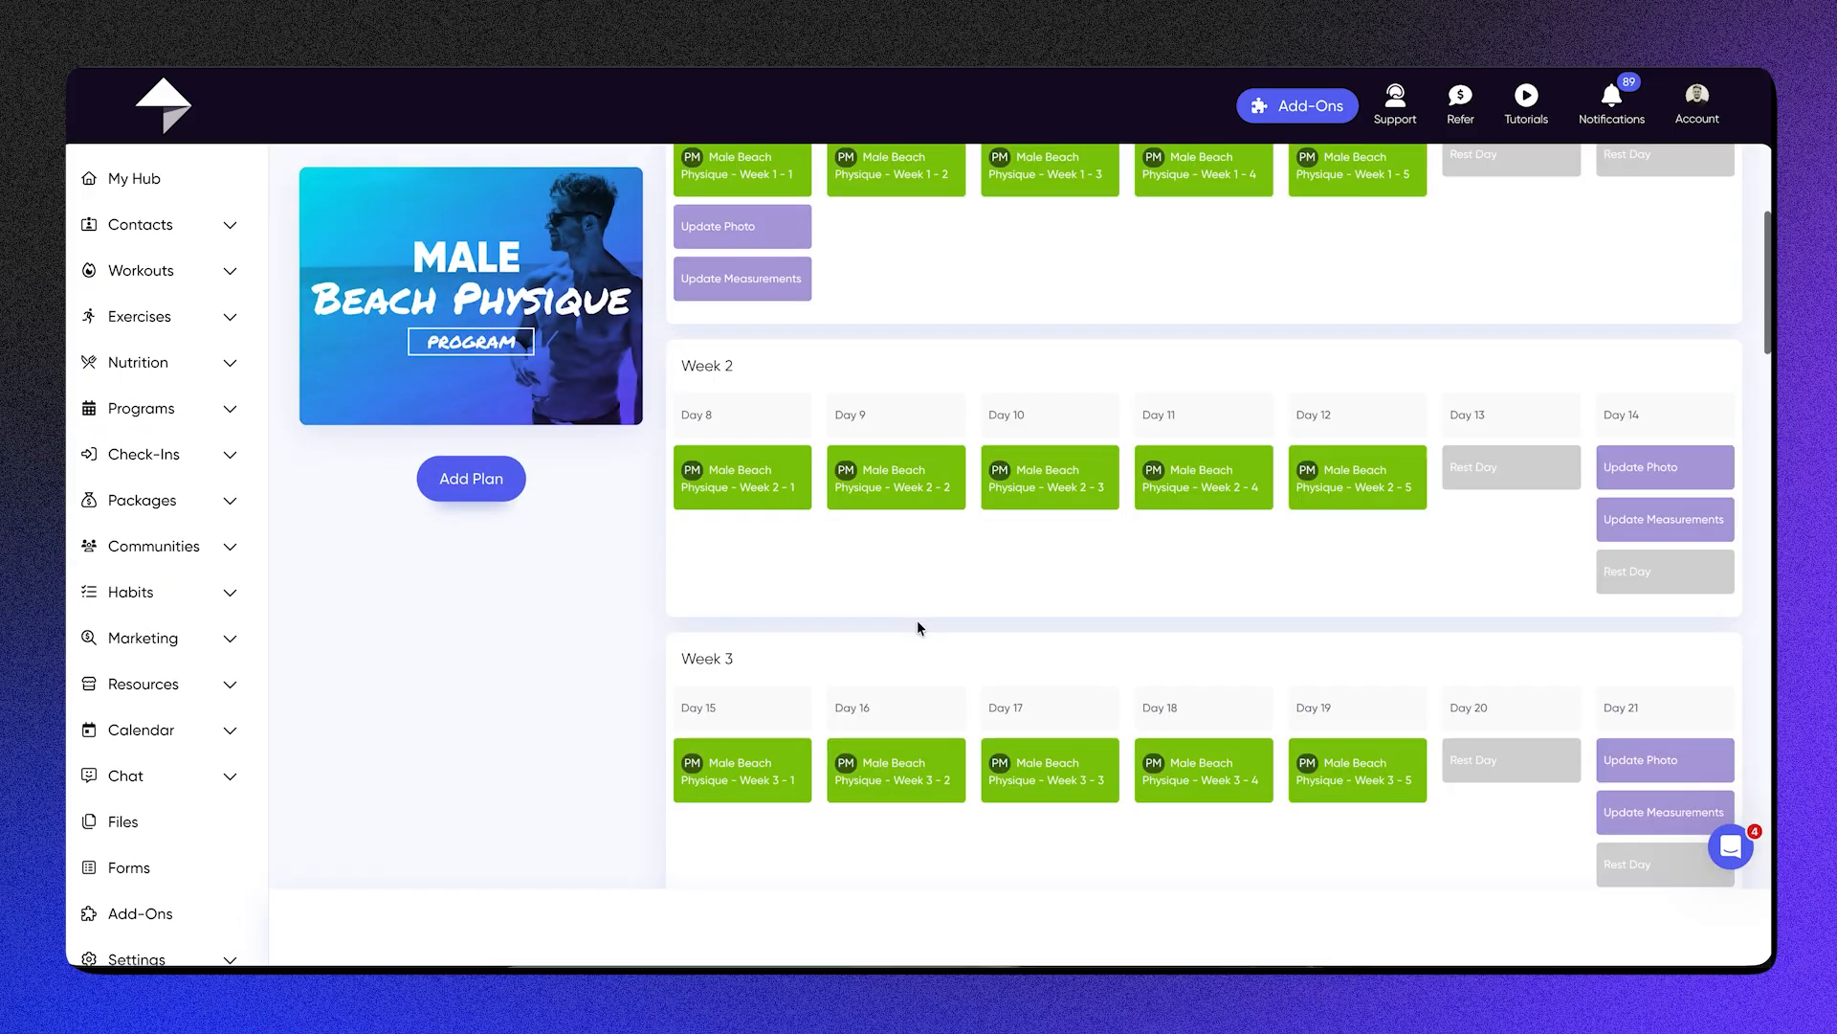
pyautogui.scroll(12, 917, 620)
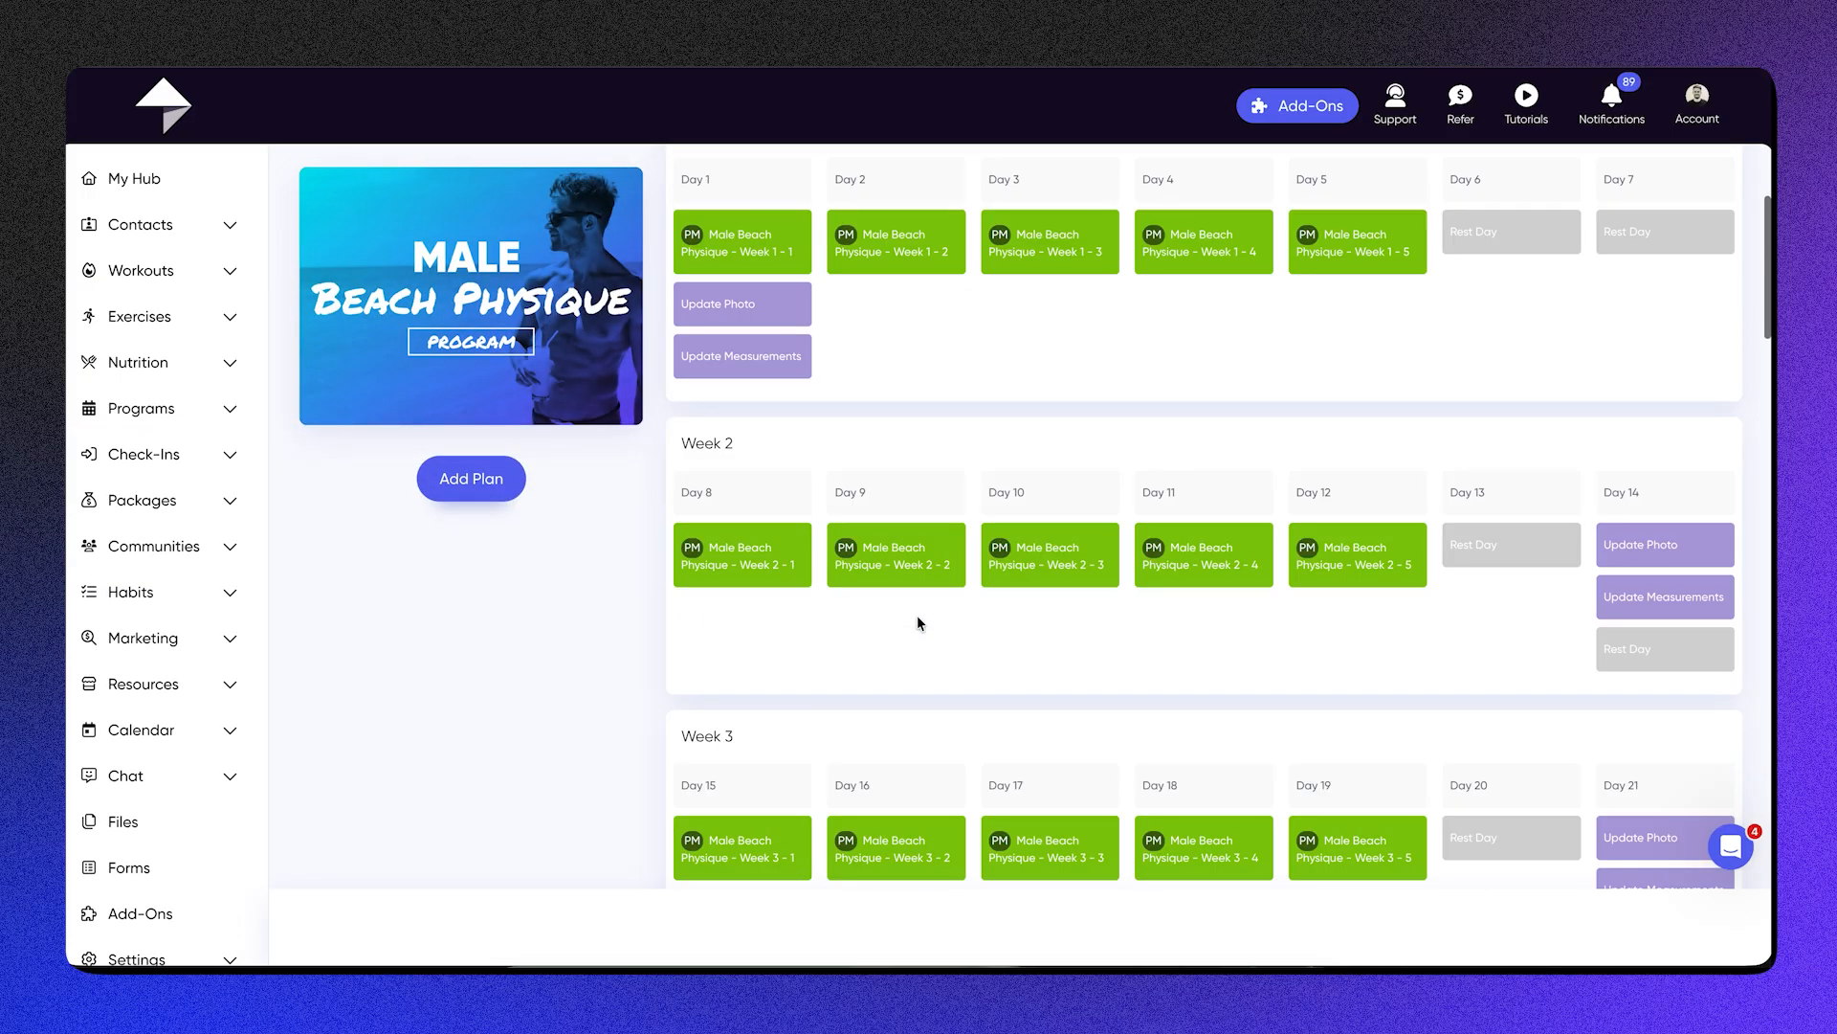
pyautogui.click(904, 270)
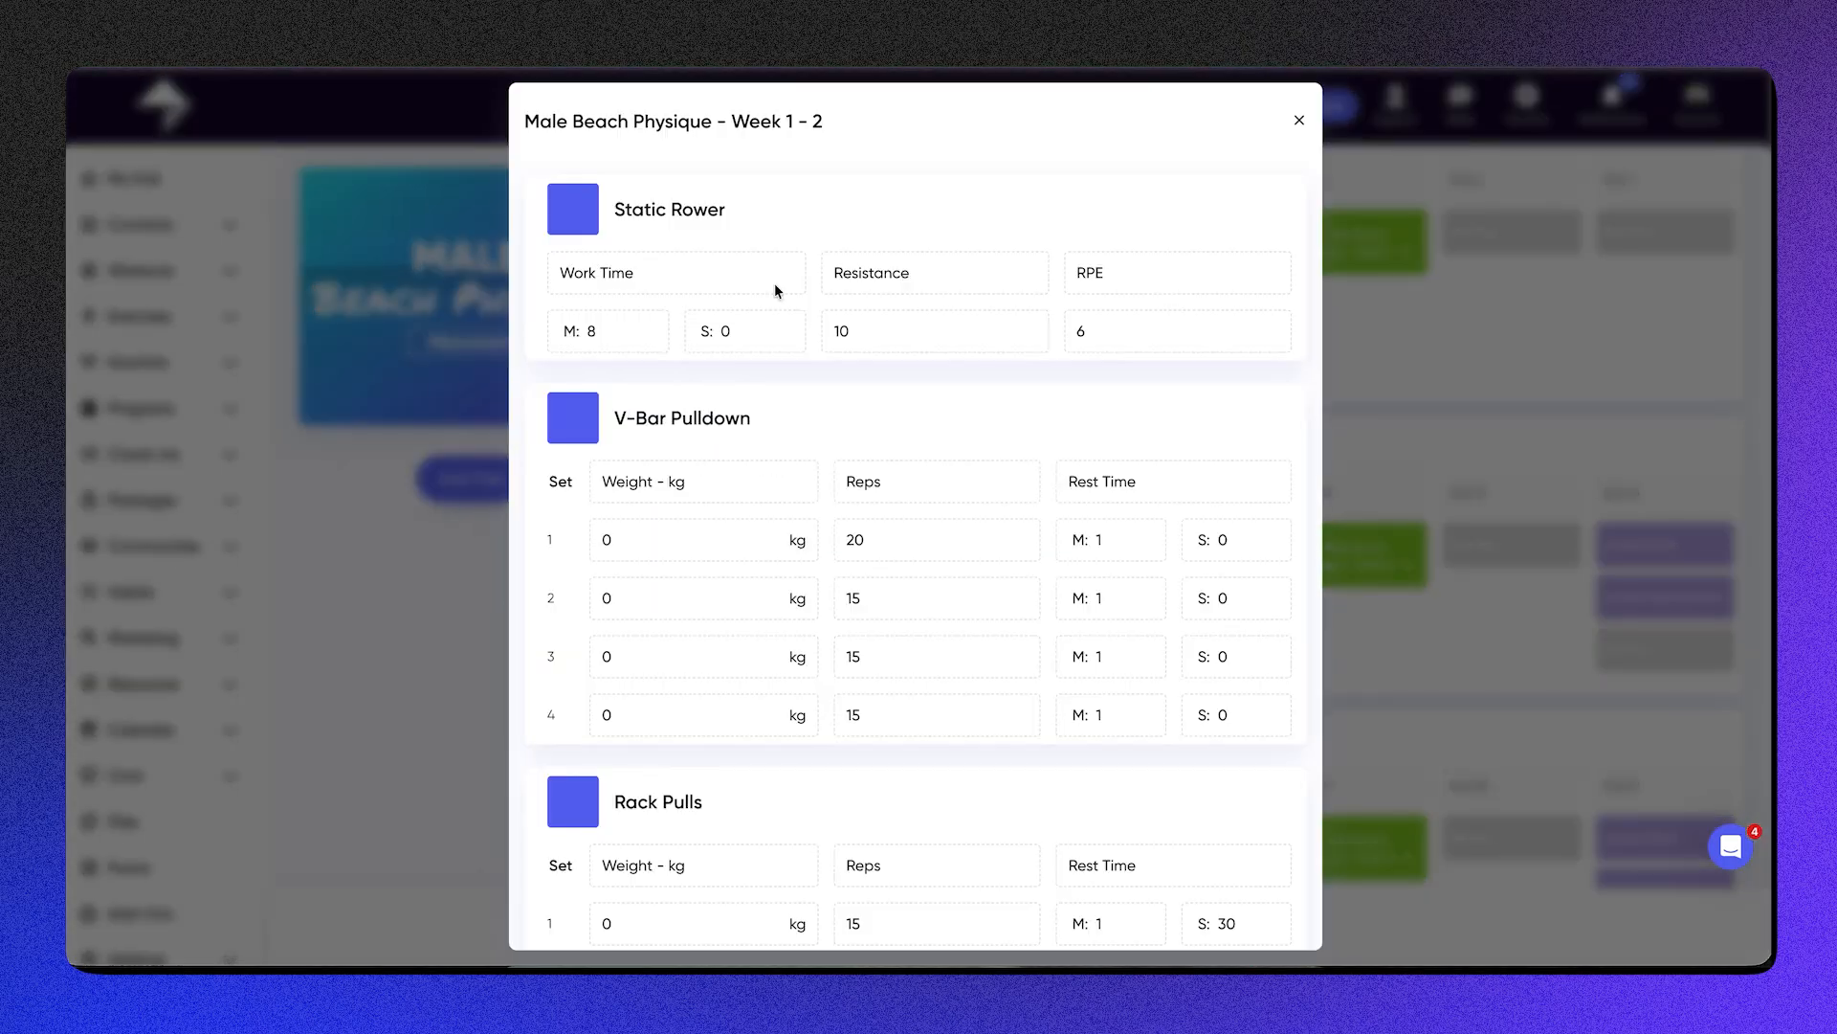
pyautogui.click(443, 345)
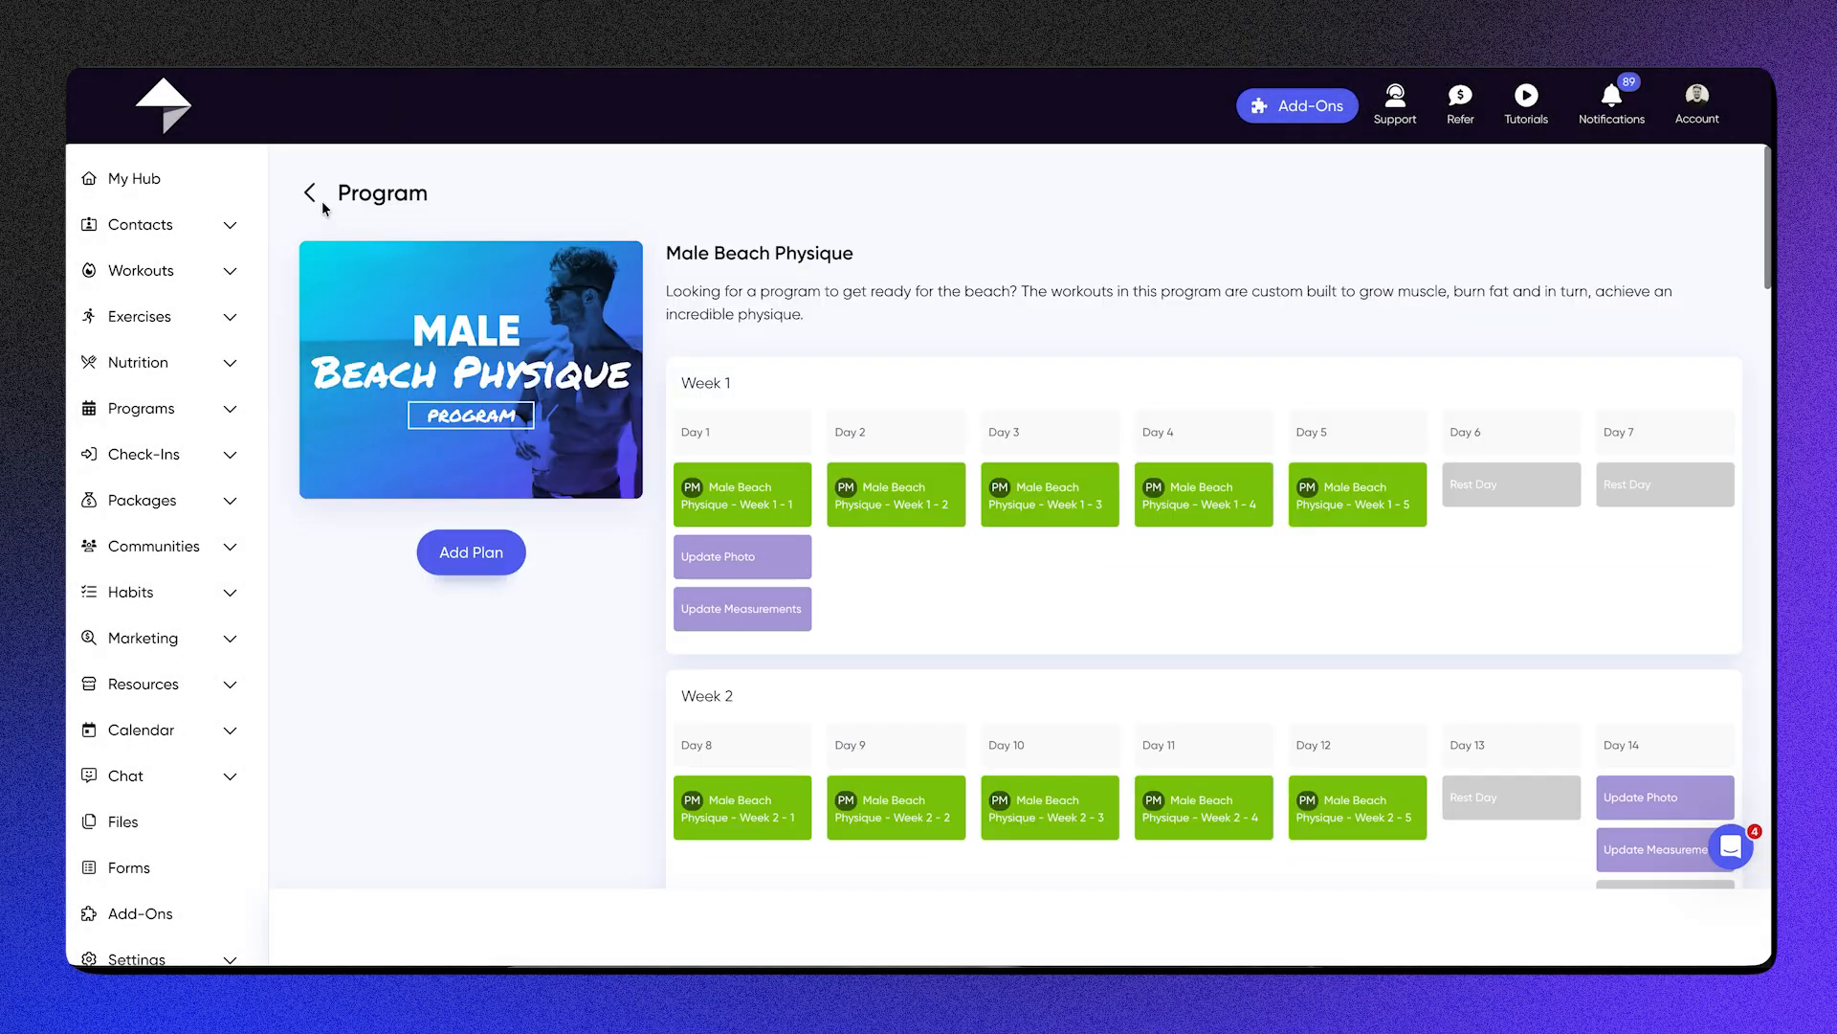
pyautogui.click(308, 193)
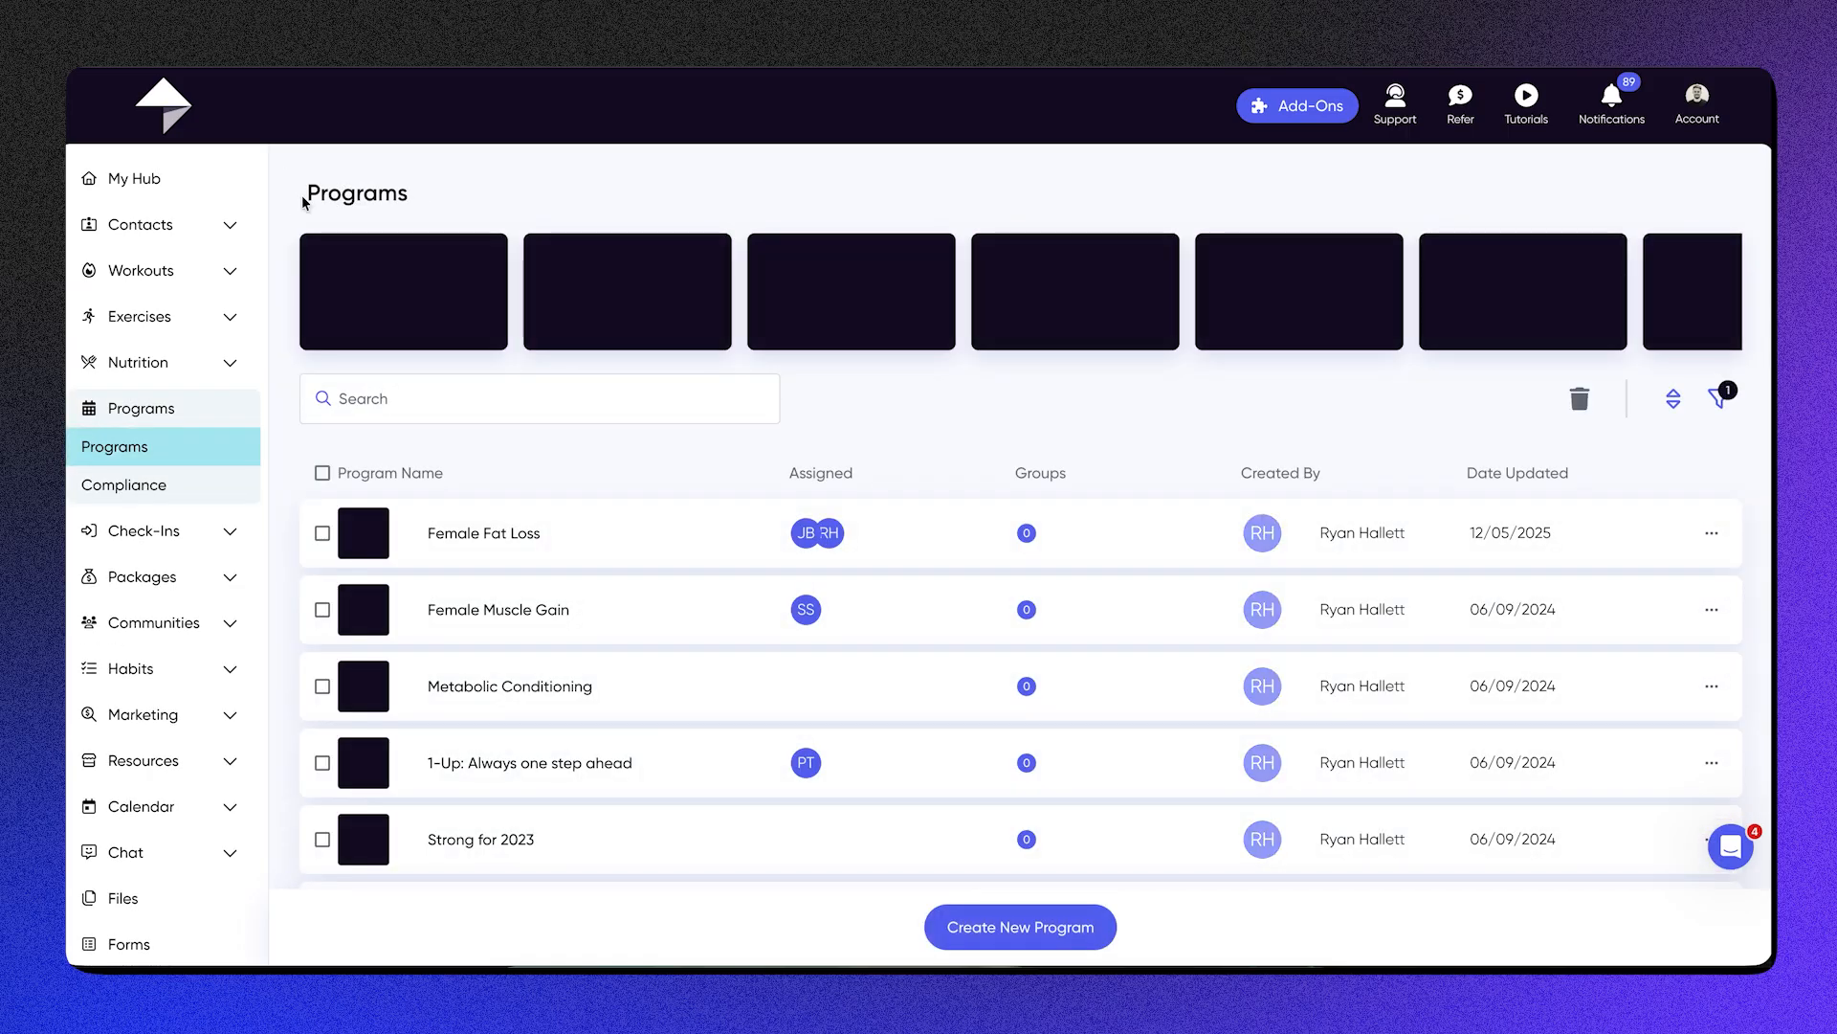
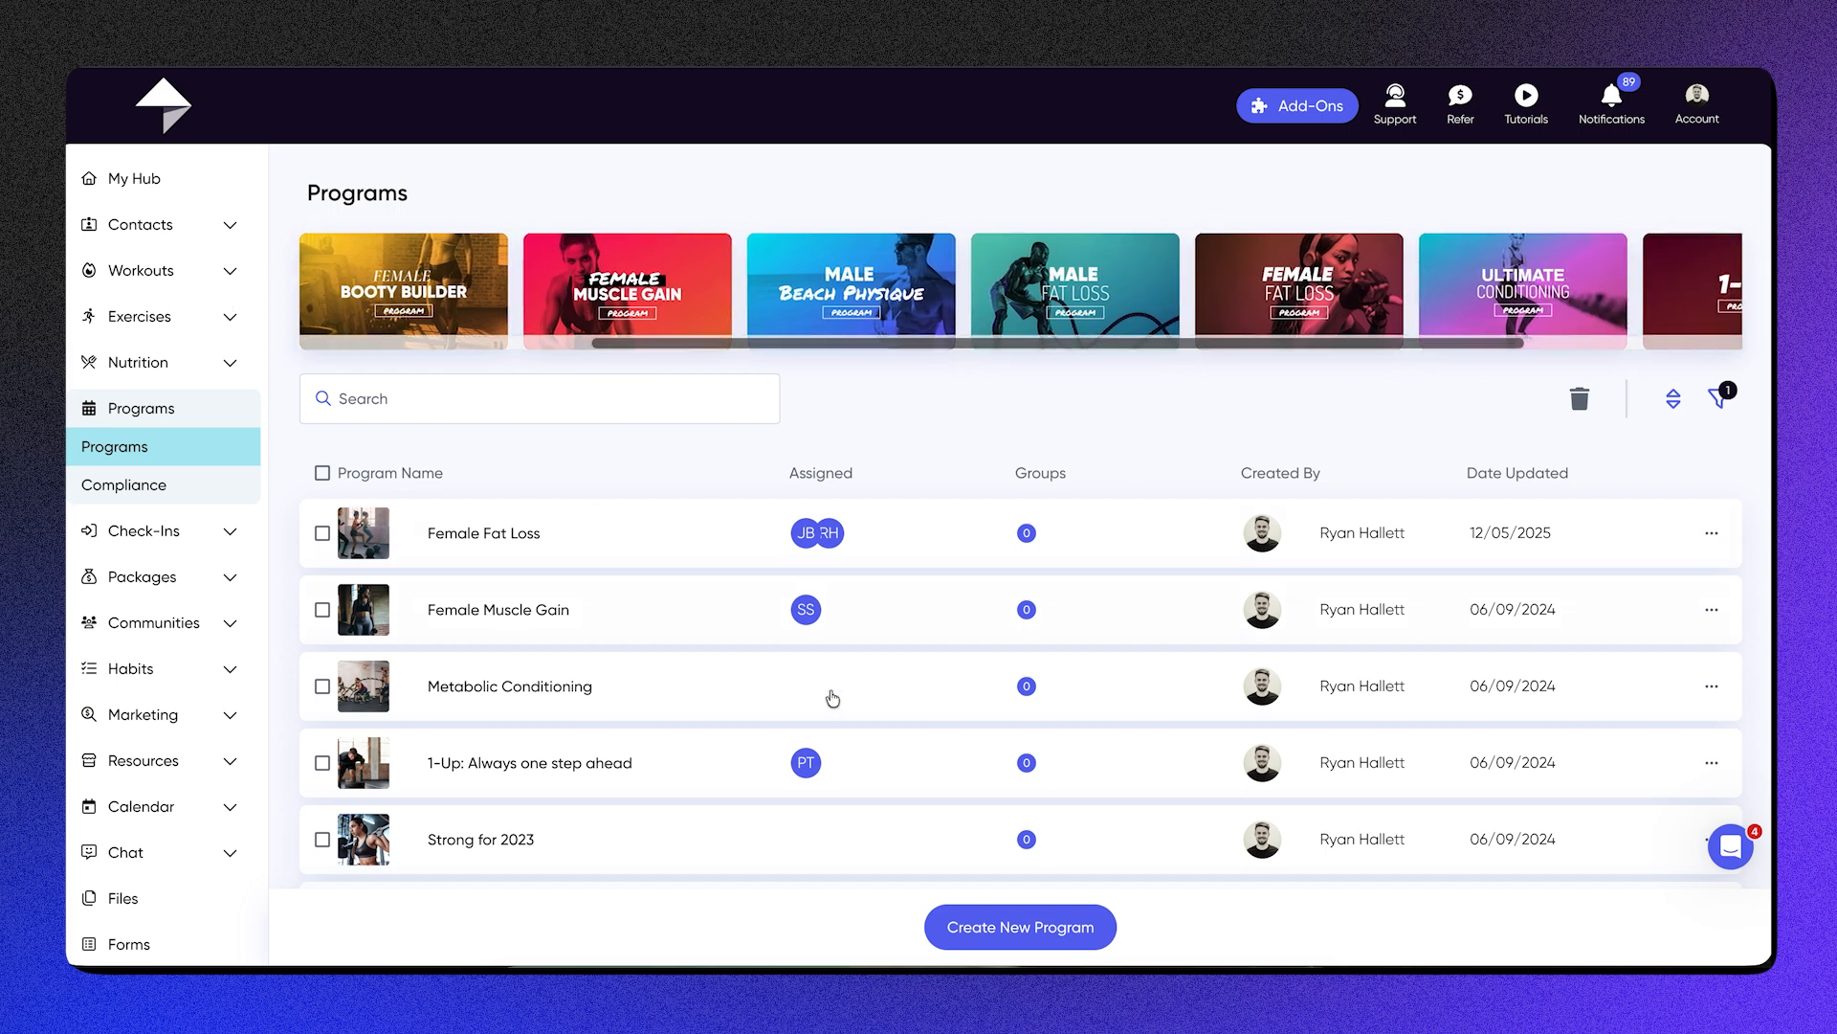
# Step: Create a new program titled with the trainer's first name in the possessive followed by "Program"
pyautogui.click(993, 939)
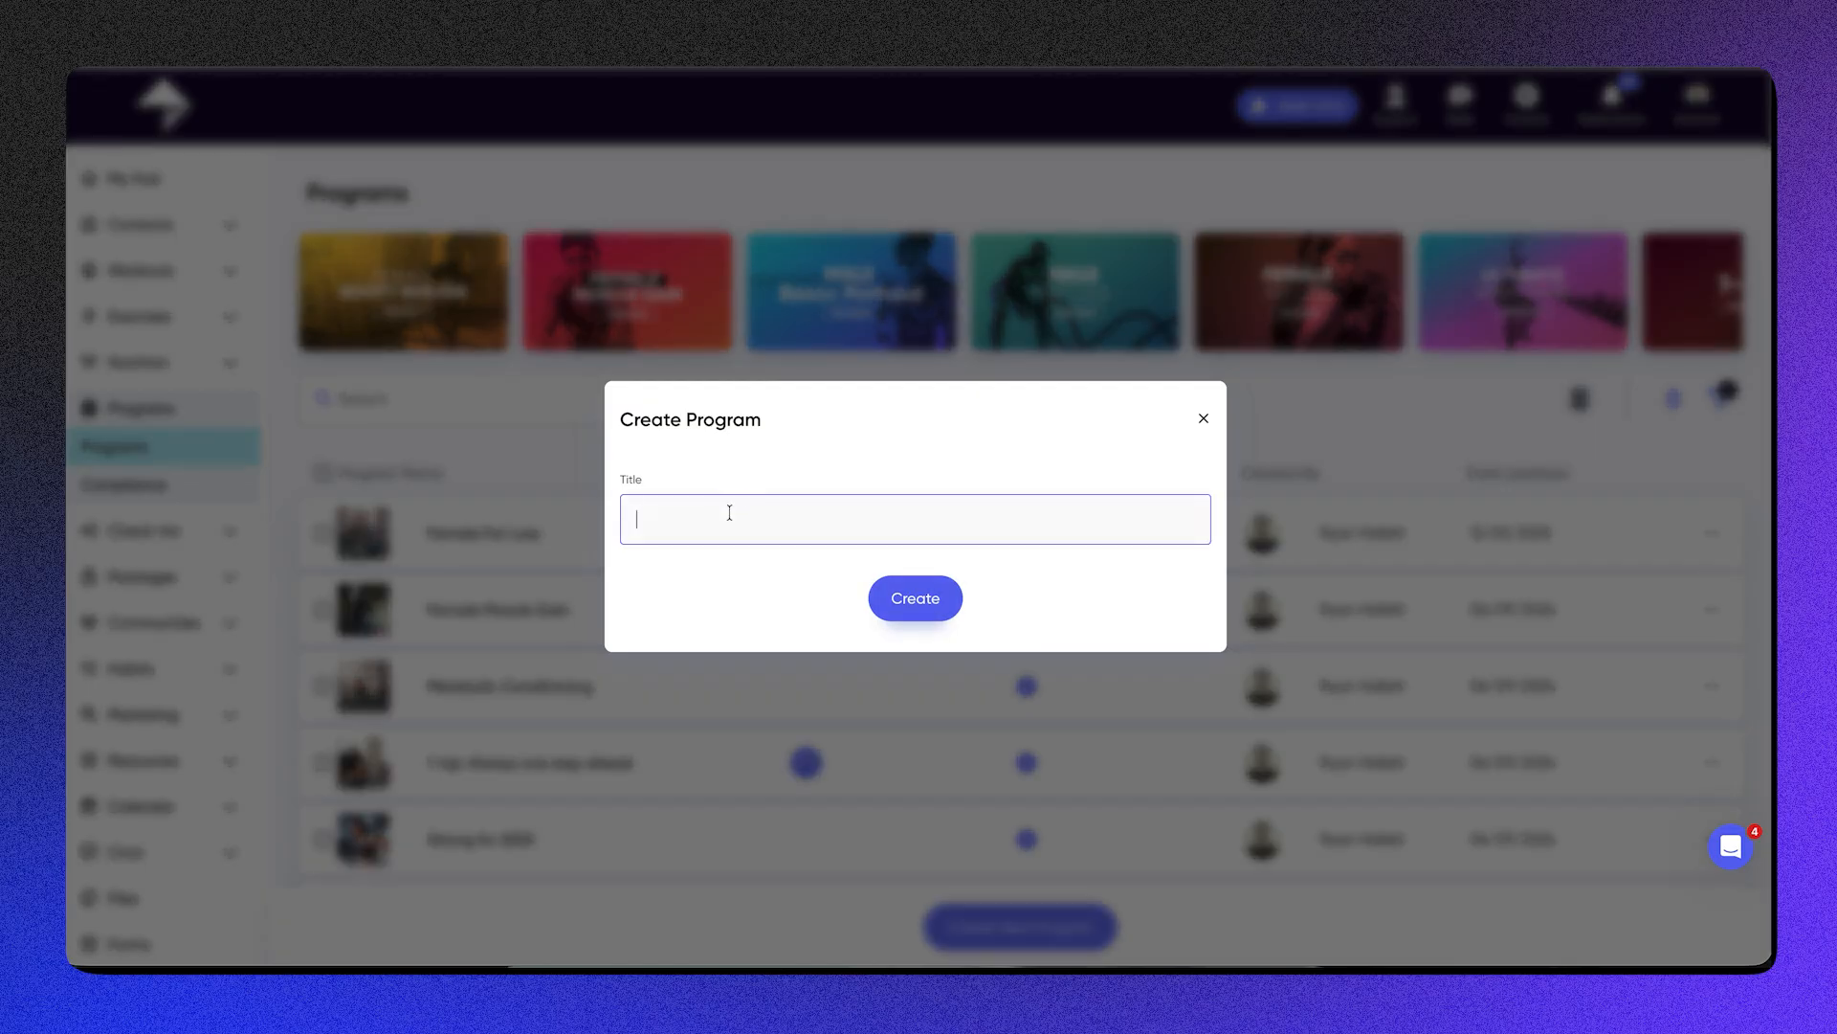
pyautogui.write("Ryan's Program")
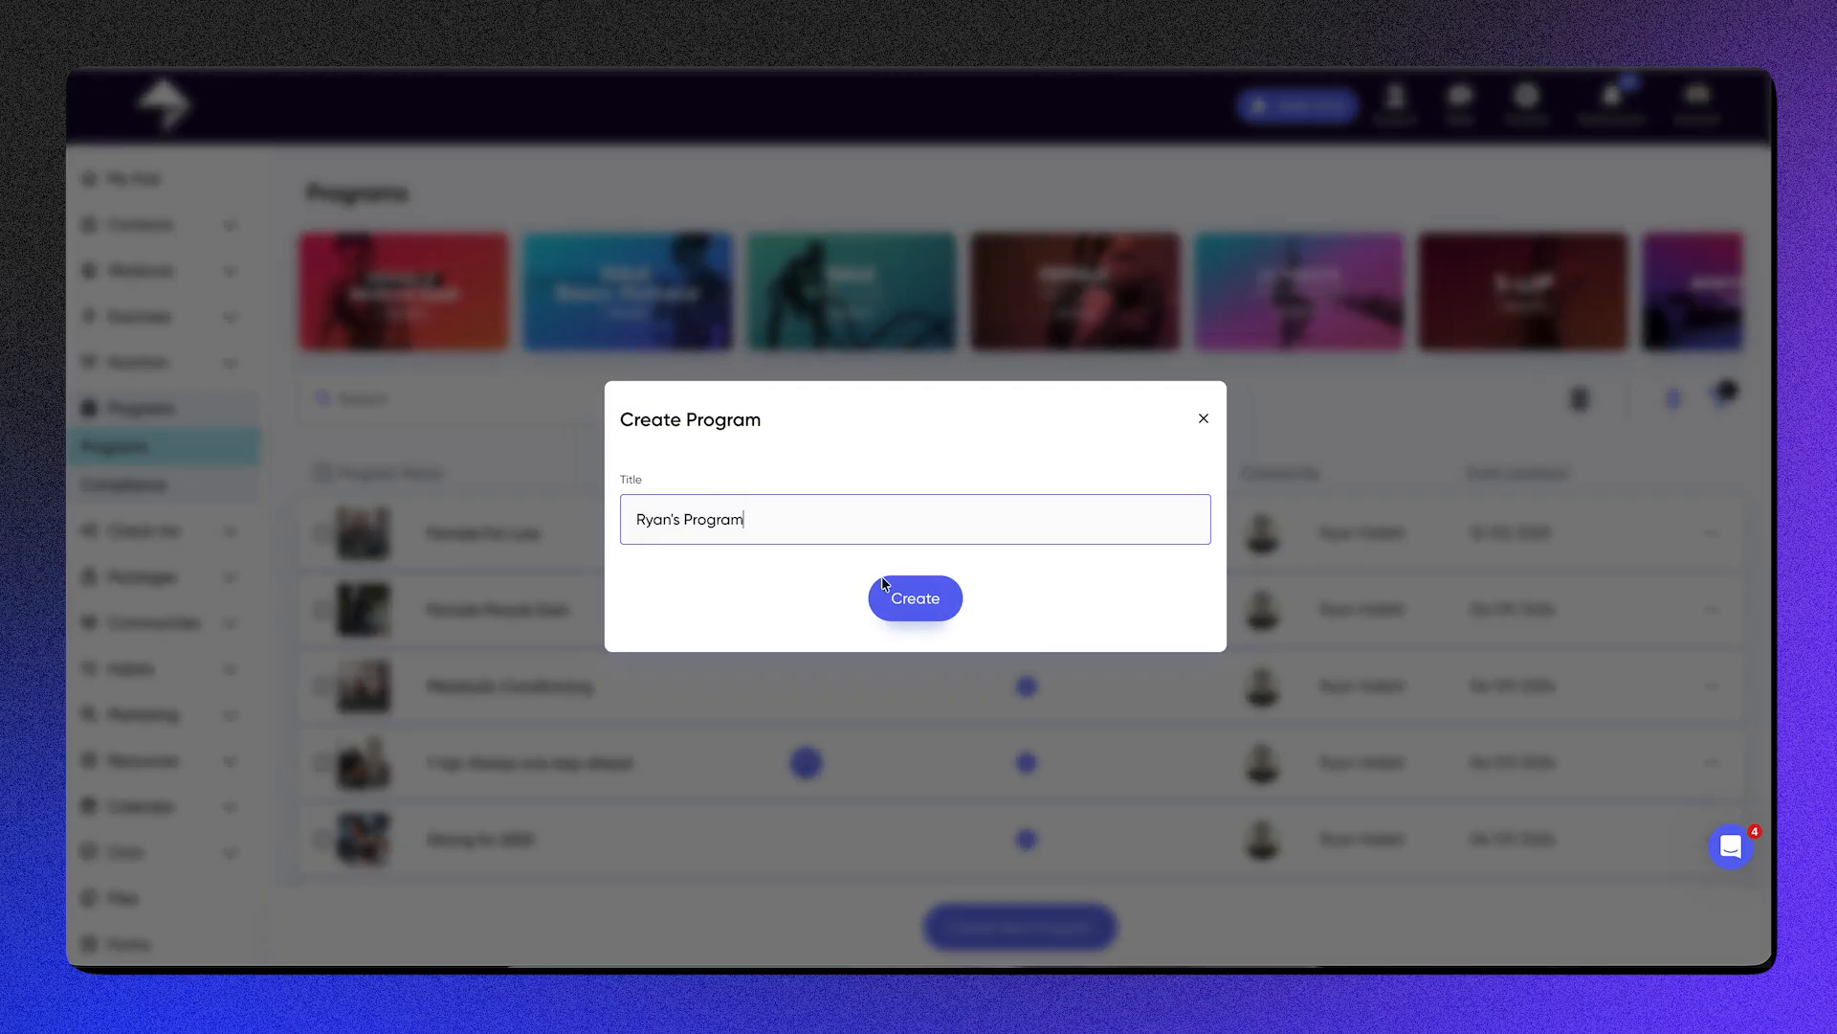
pyautogui.click(888, 586)
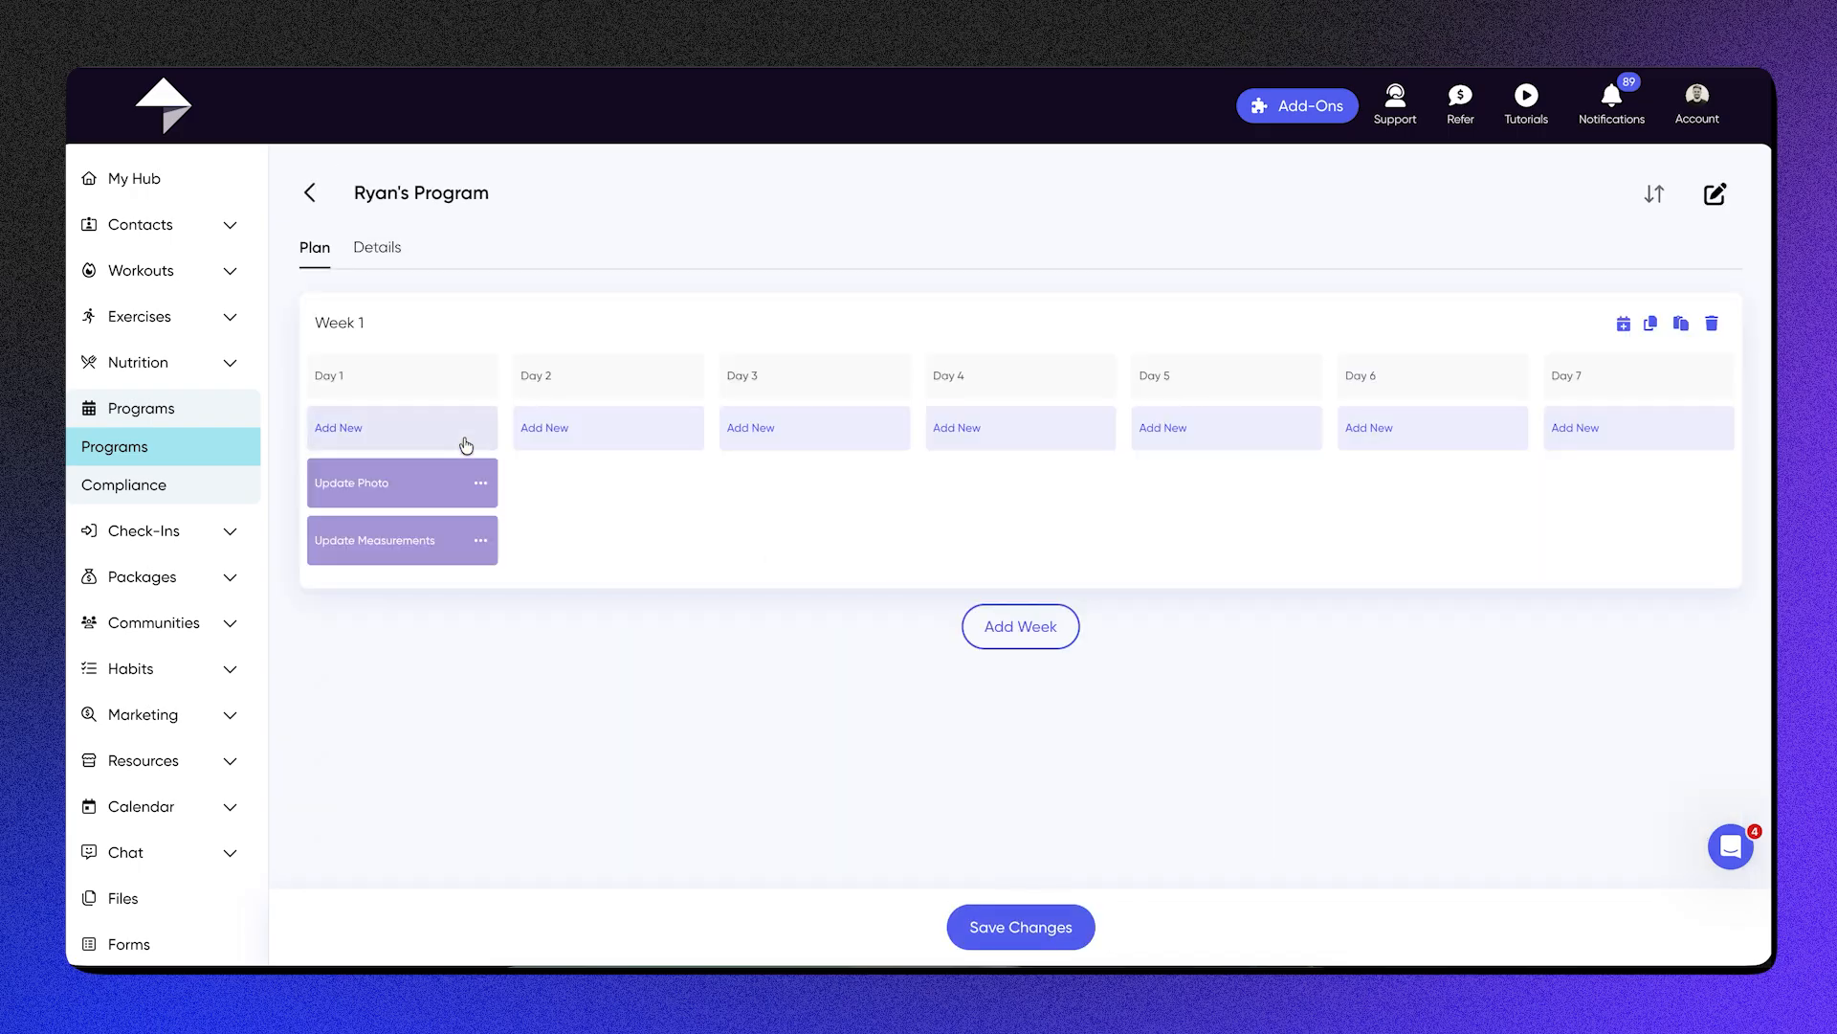
# Step: Add the 1Up - Week 1 - Day 2 (Upper Pull) workout to Day 2 as a PM workout
pyautogui.click(466, 446)
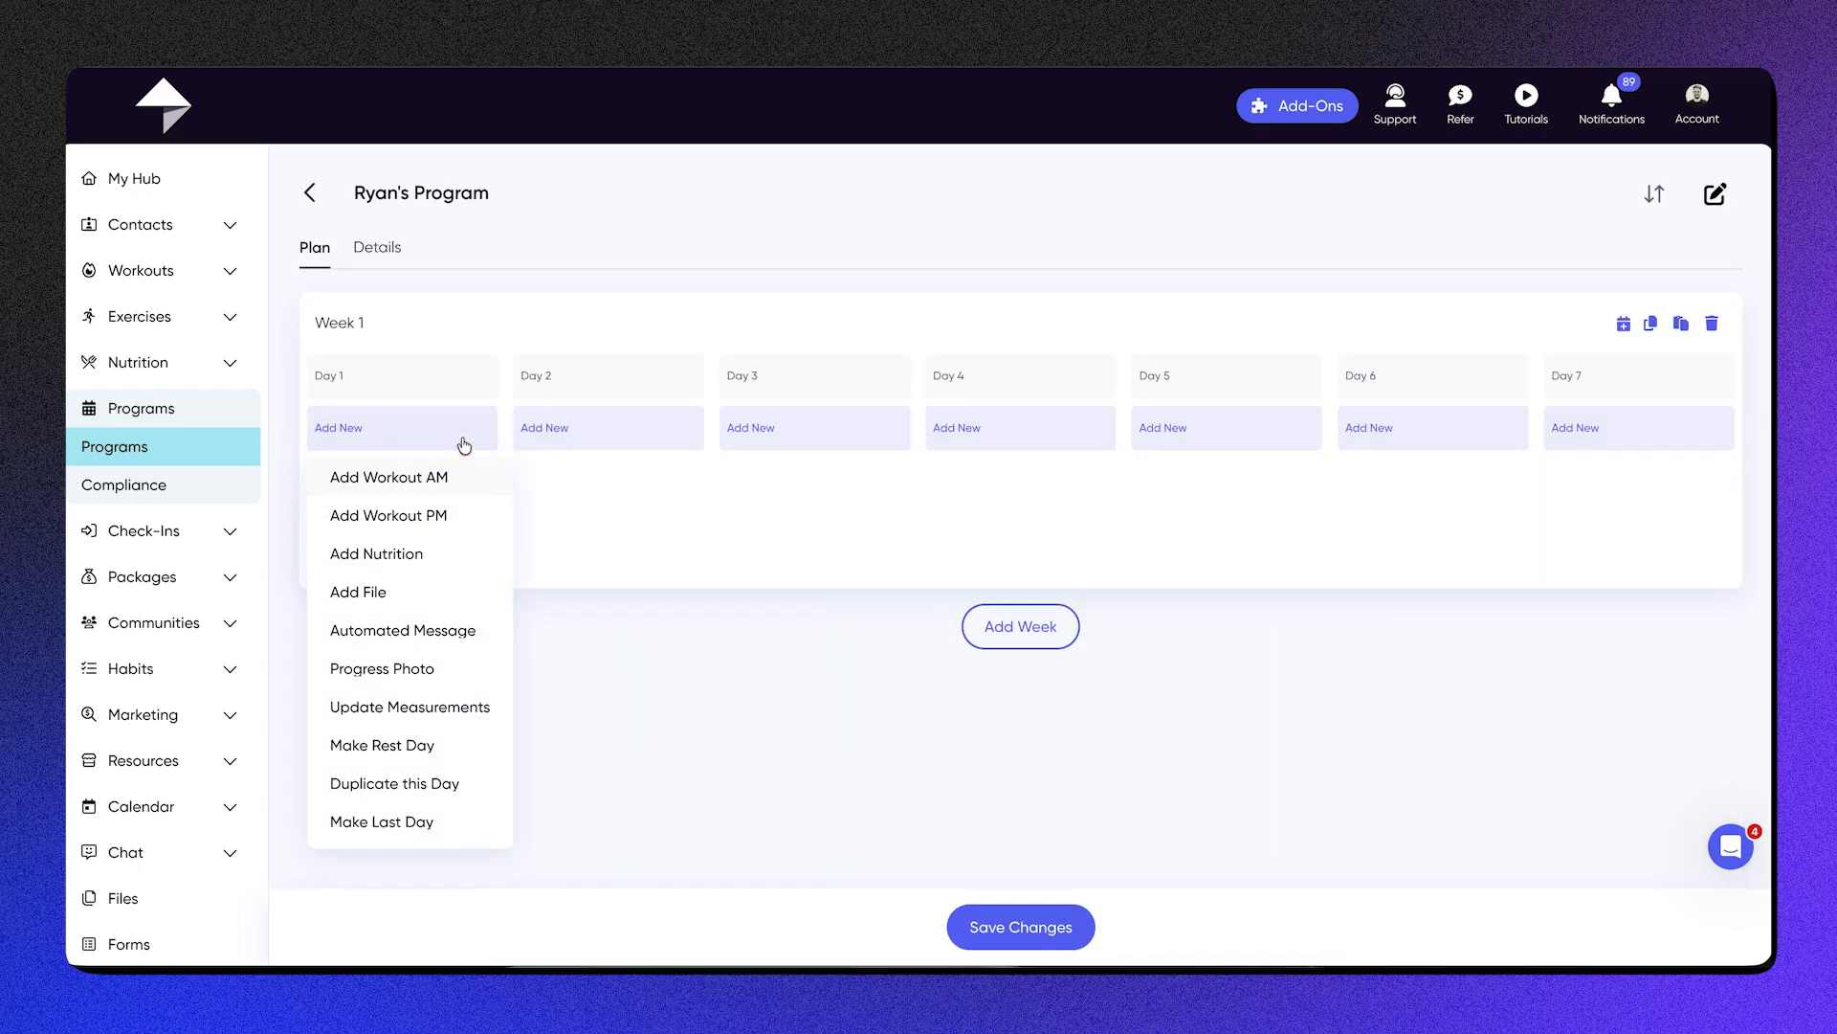
pyautogui.click(631, 507)
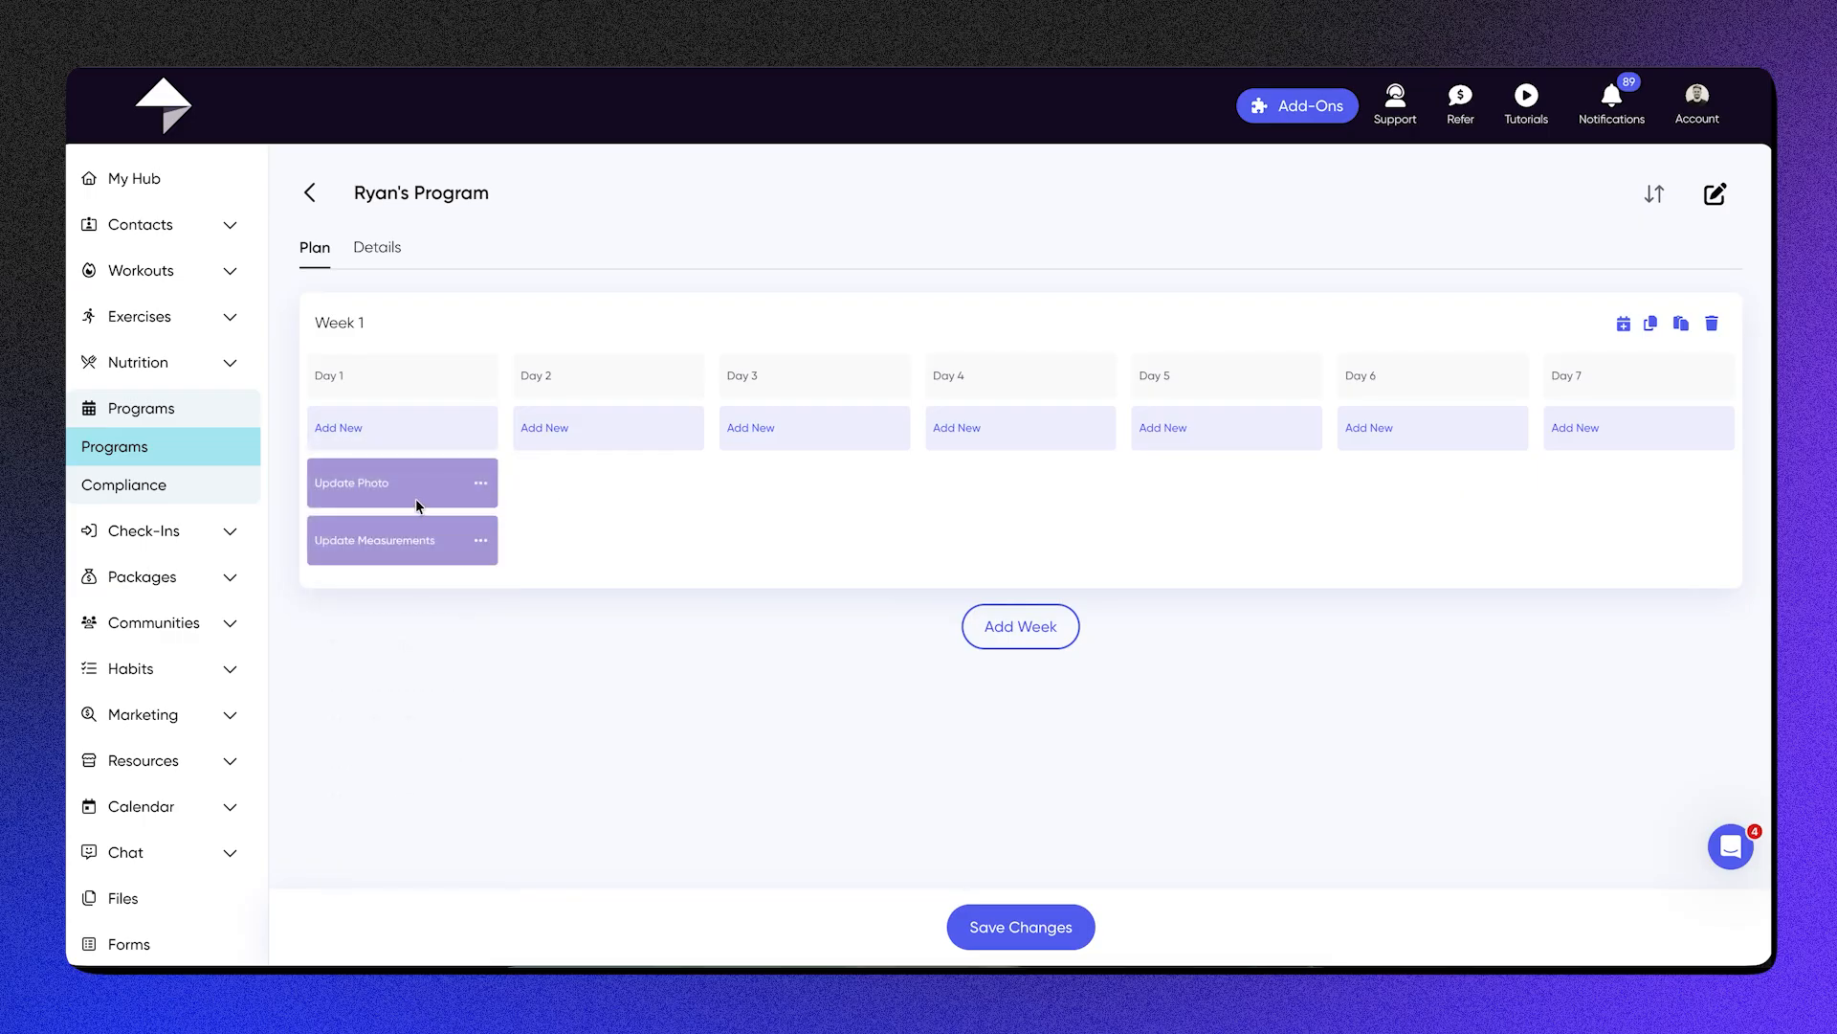
pyautogui.click(571, 439)
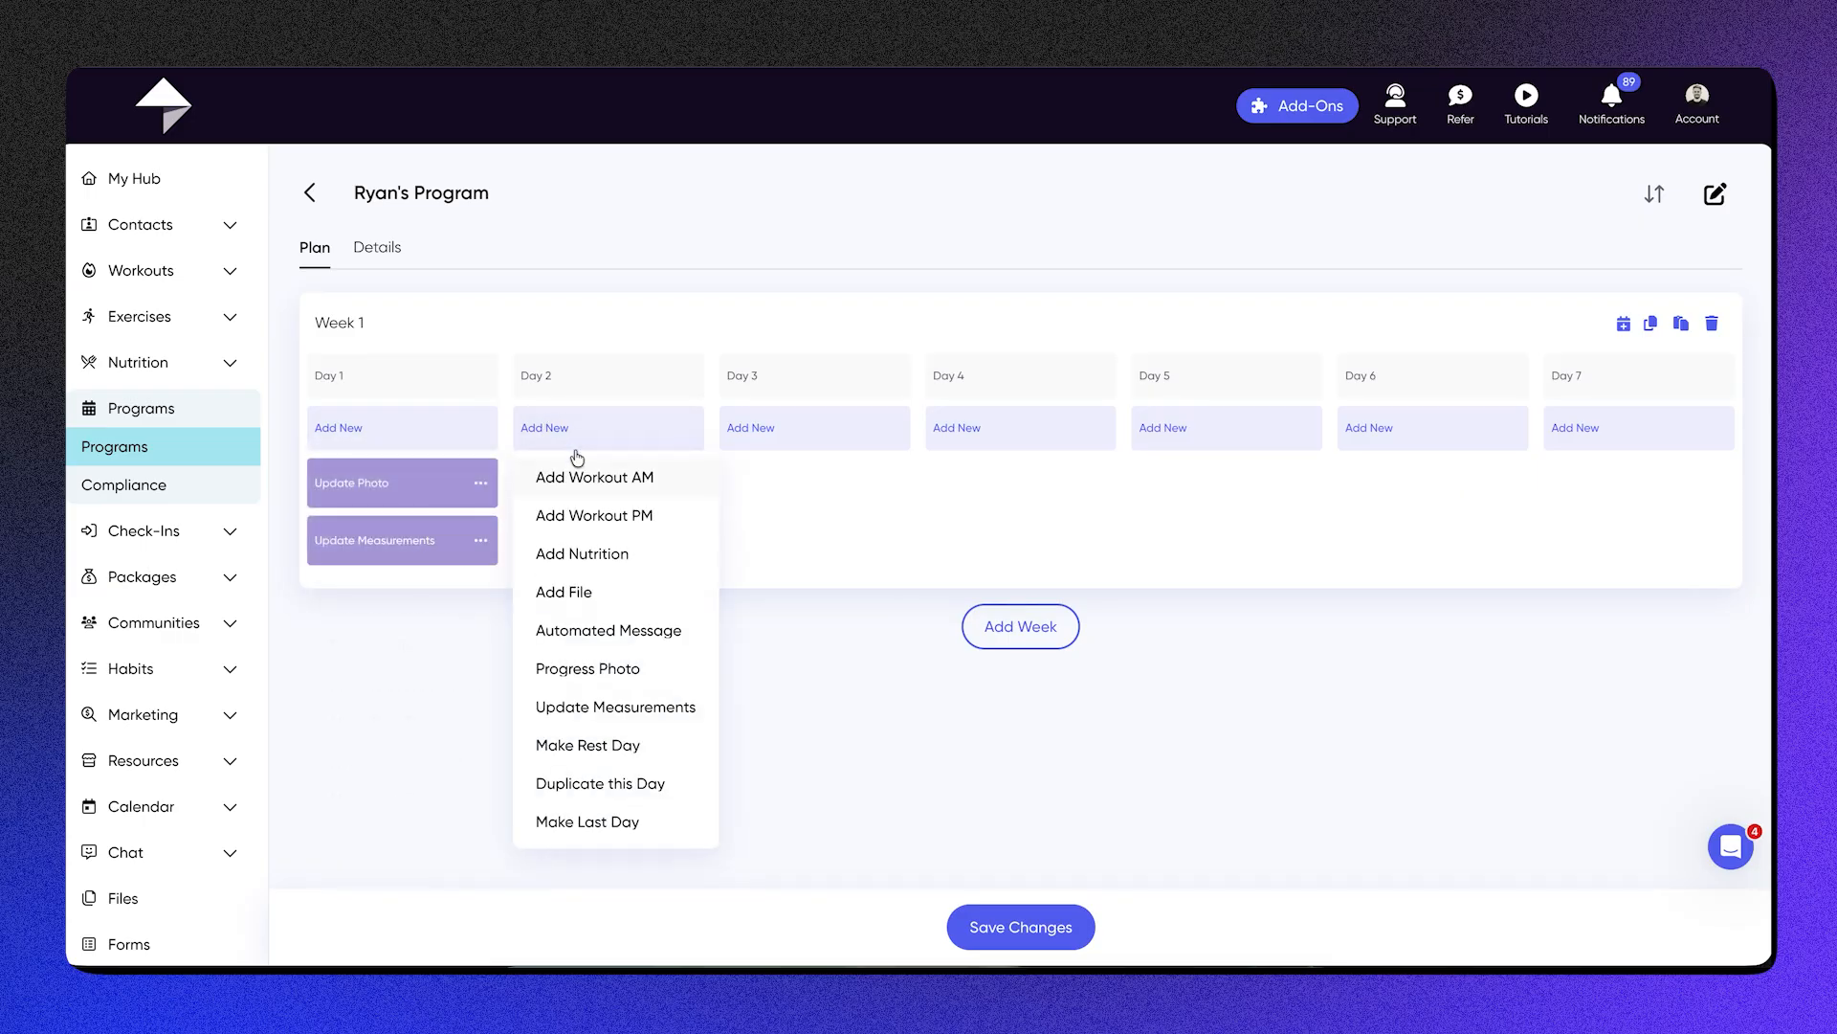
pyautogui.click(603, 513)
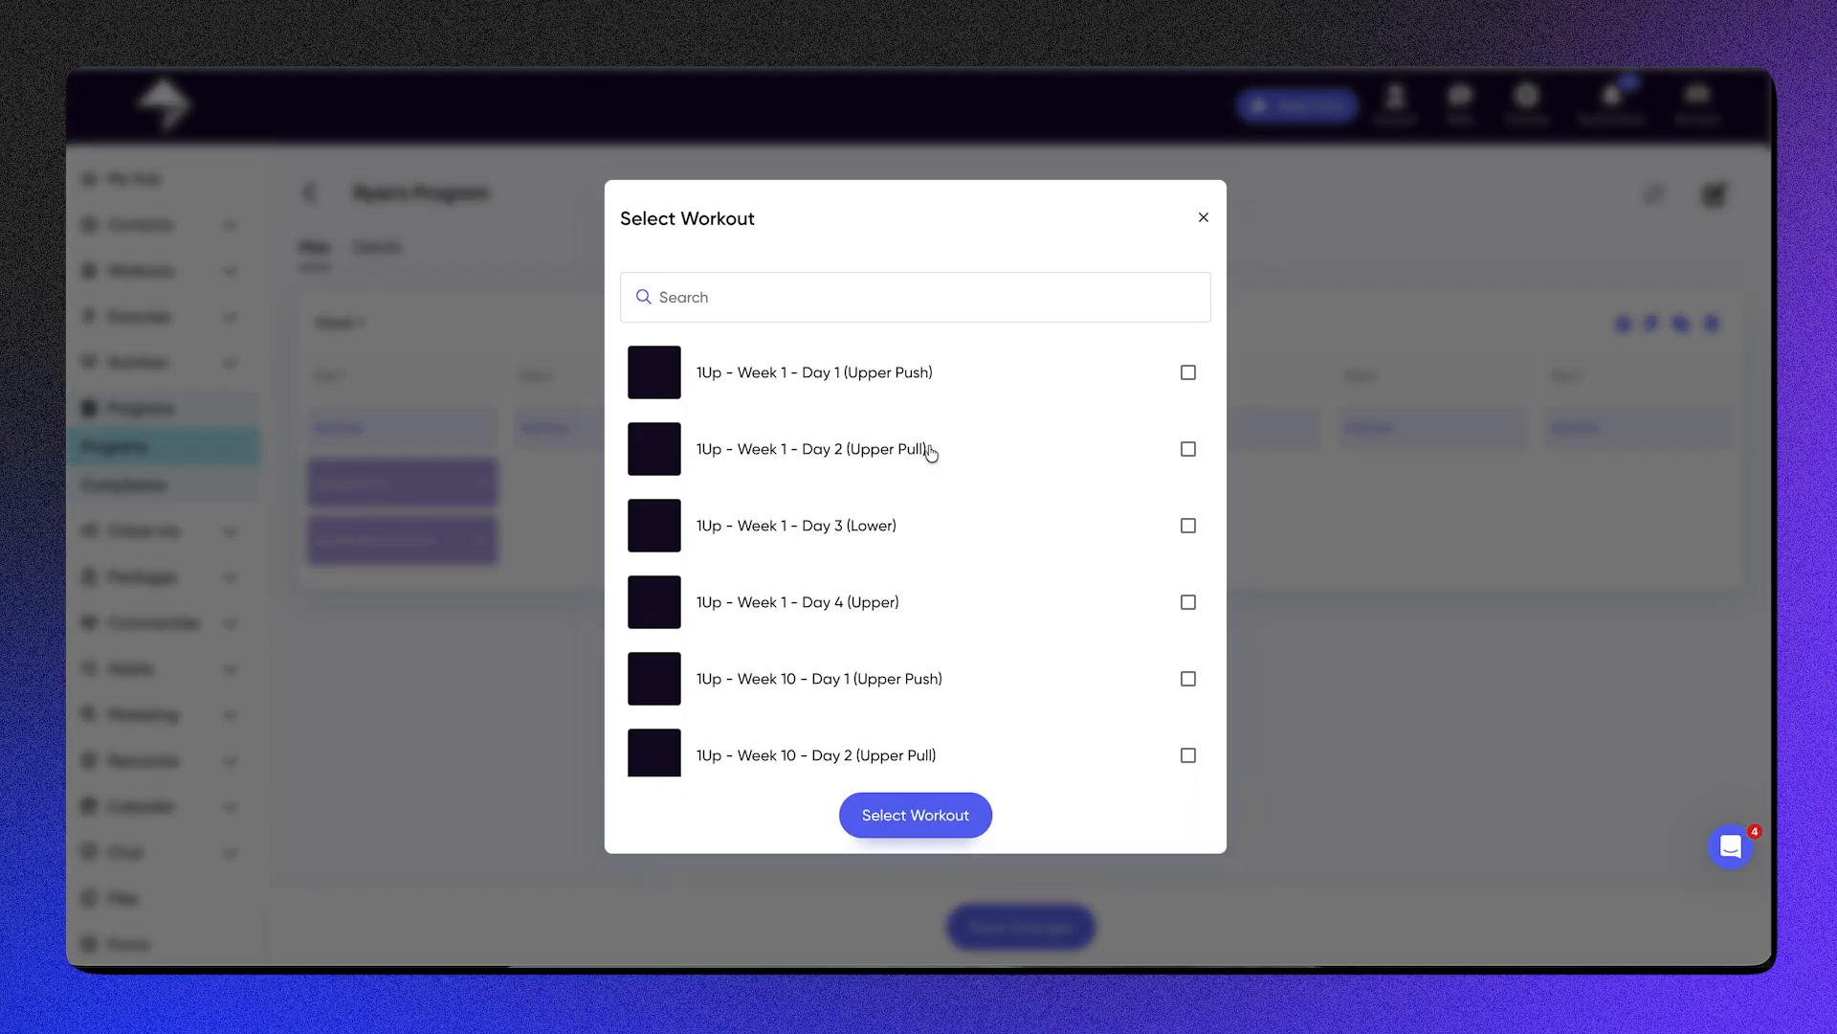
pyautogui.click(926, 450)
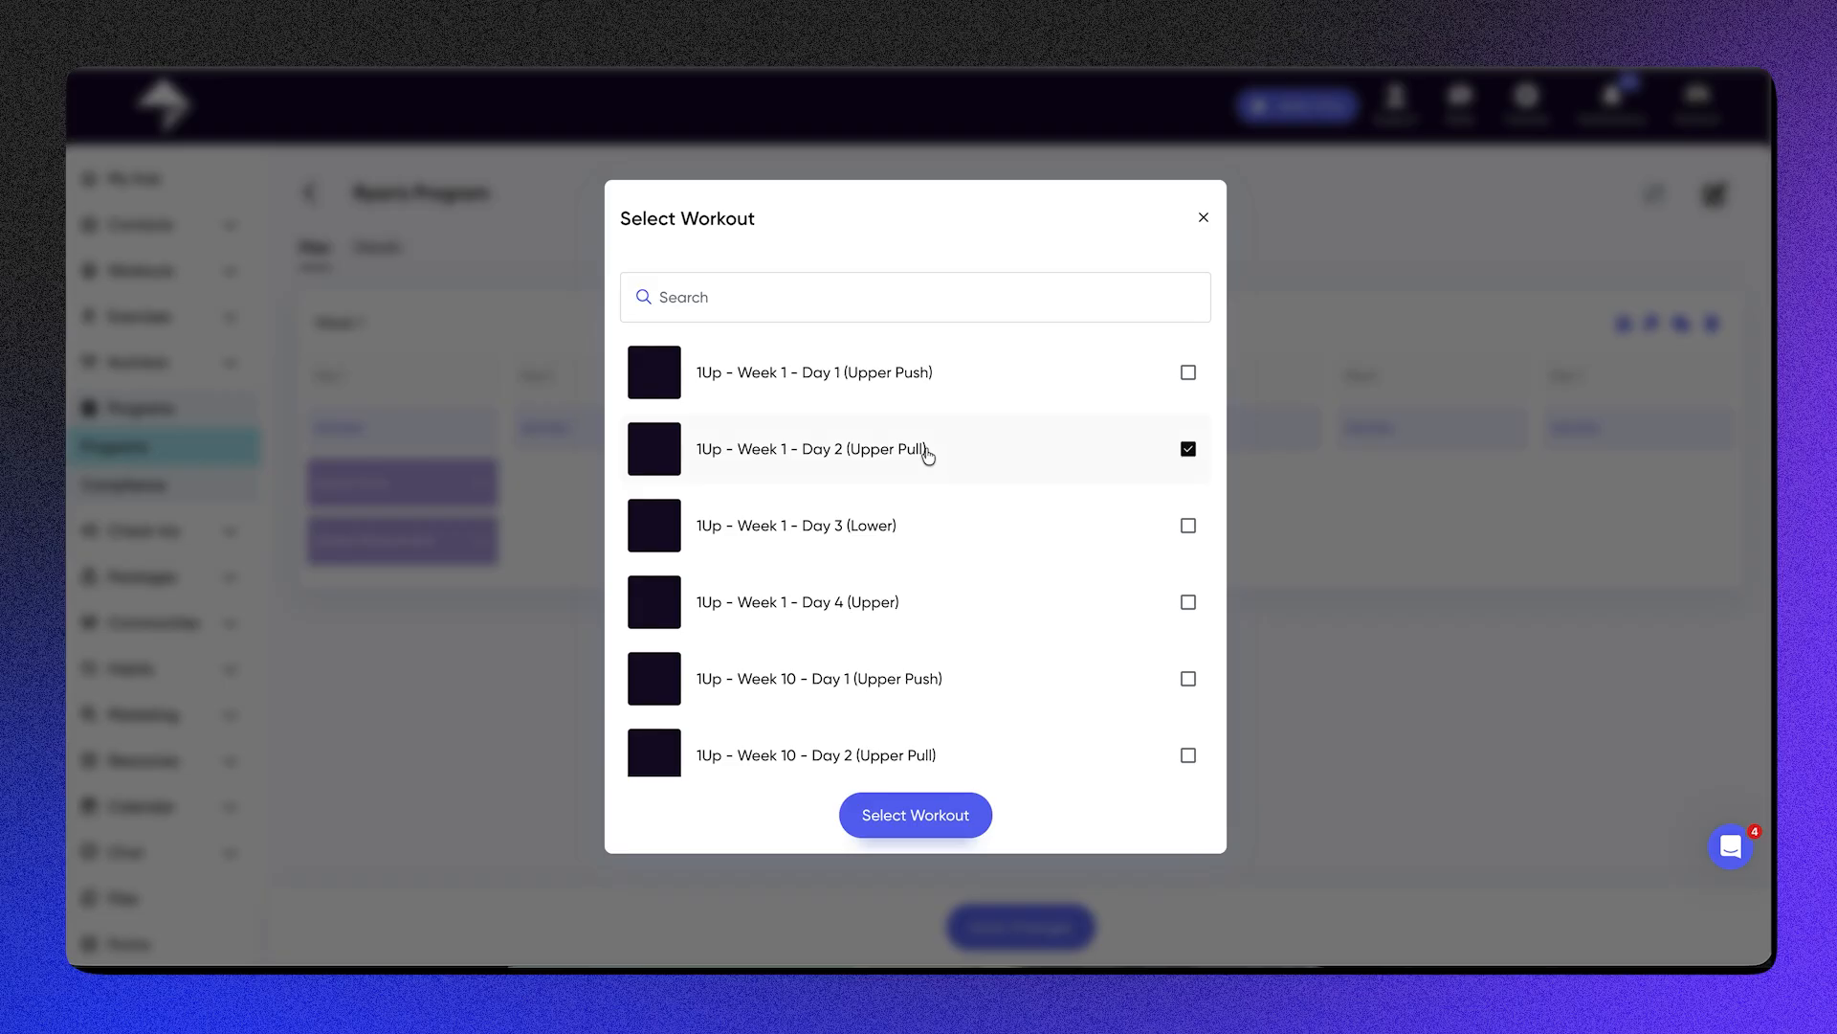
pyautogui.click(910, 813)
# Step: Add the 1Up - Week 1 - Day 1 (Upper Push) workout to Day 3 as an AM workout
pyautogui.click(827, 436)
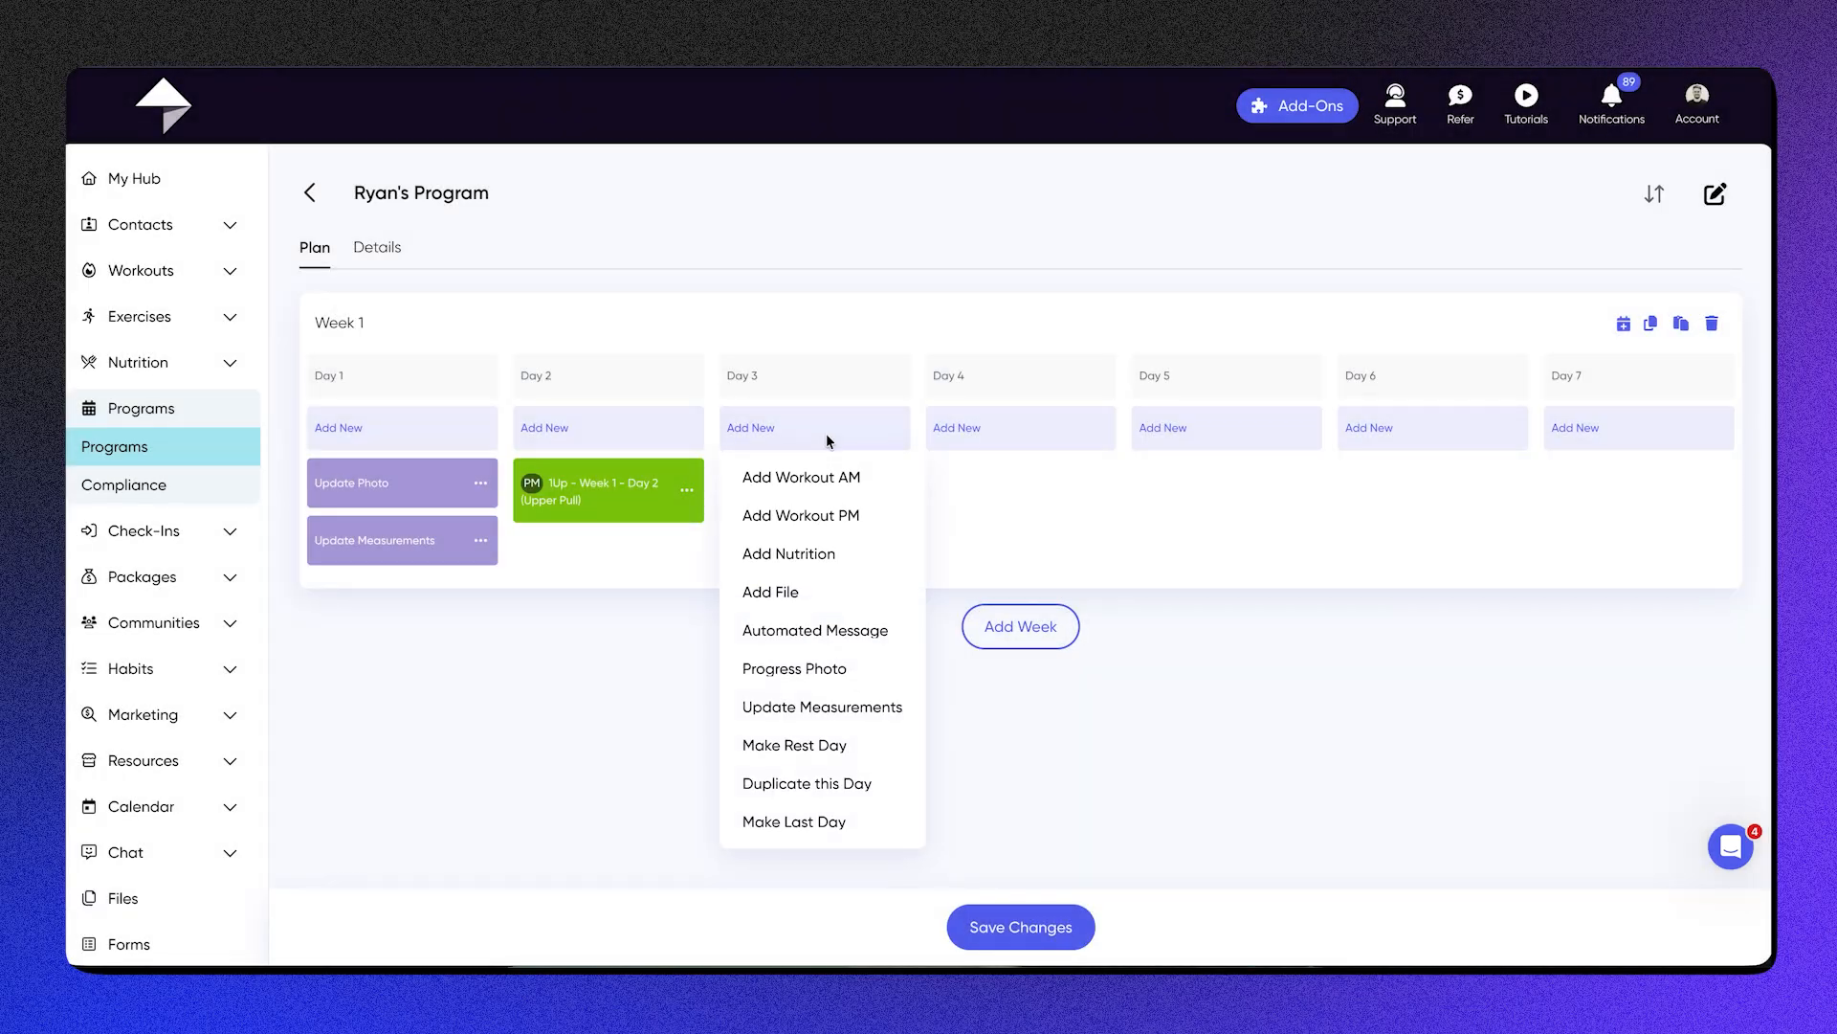
pyautogui.click(847, 479)
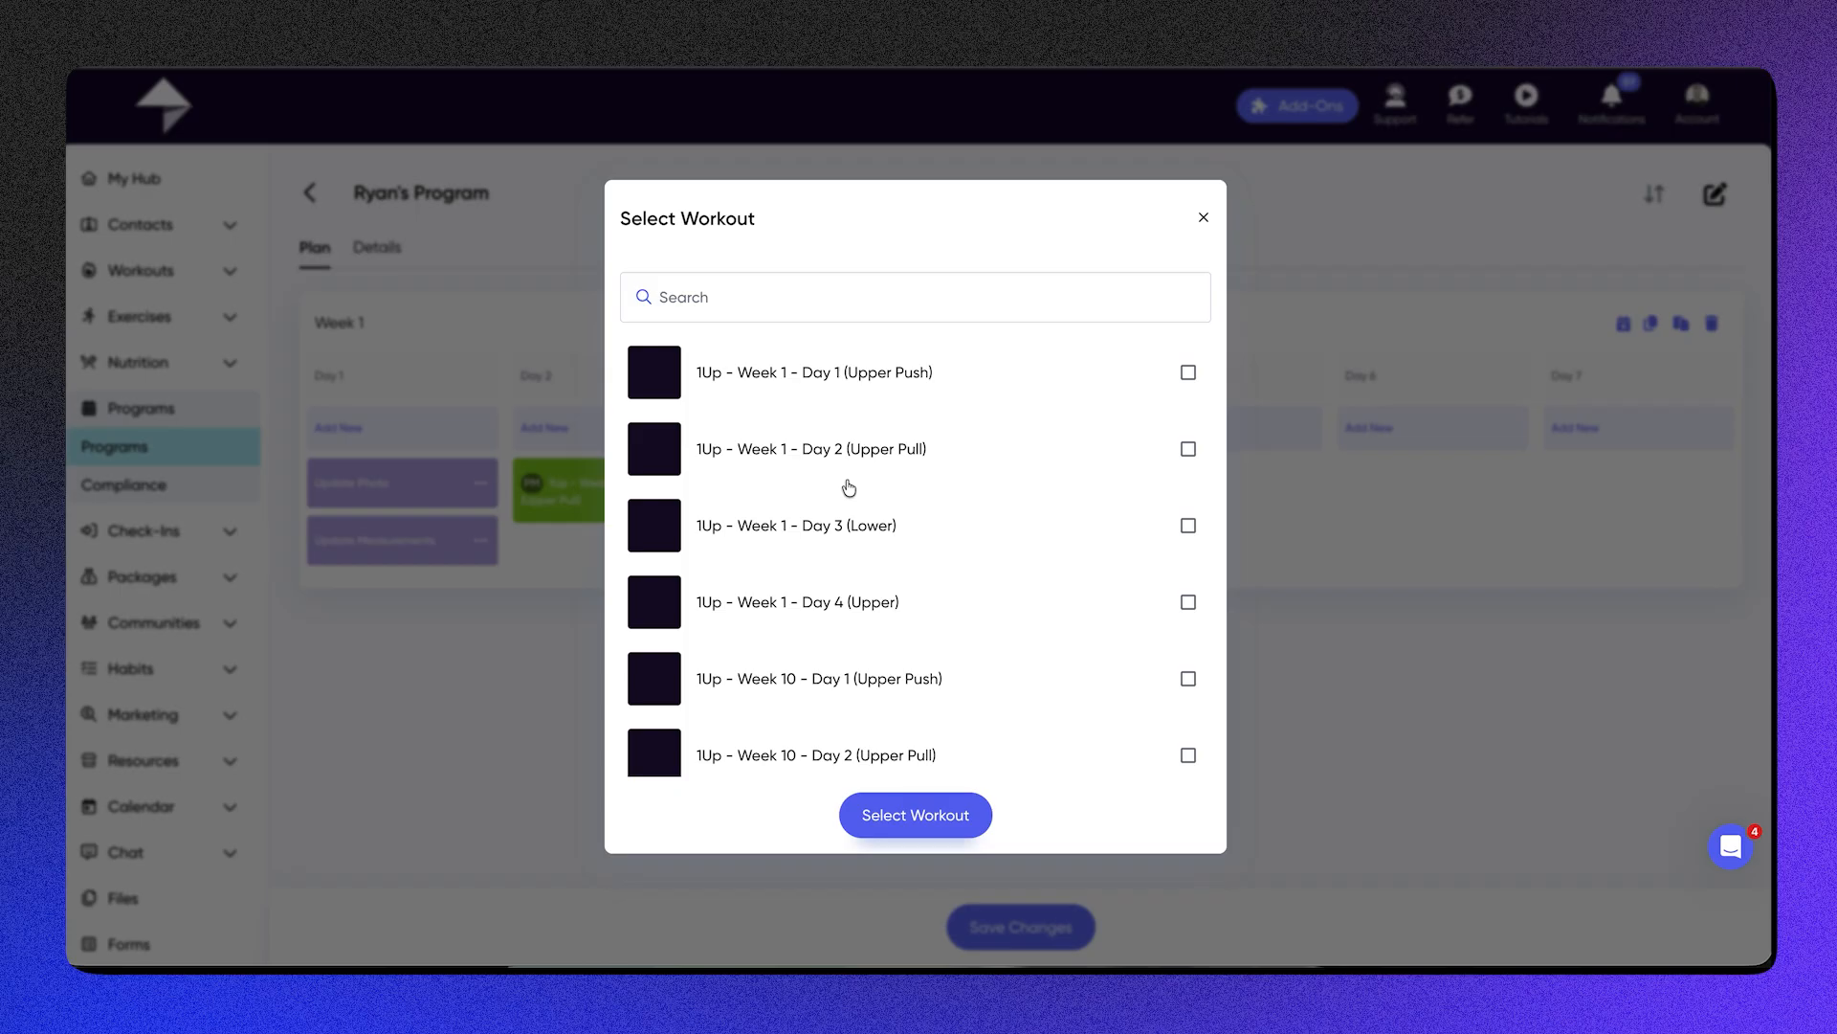
pyautogui.click(1020, 379)
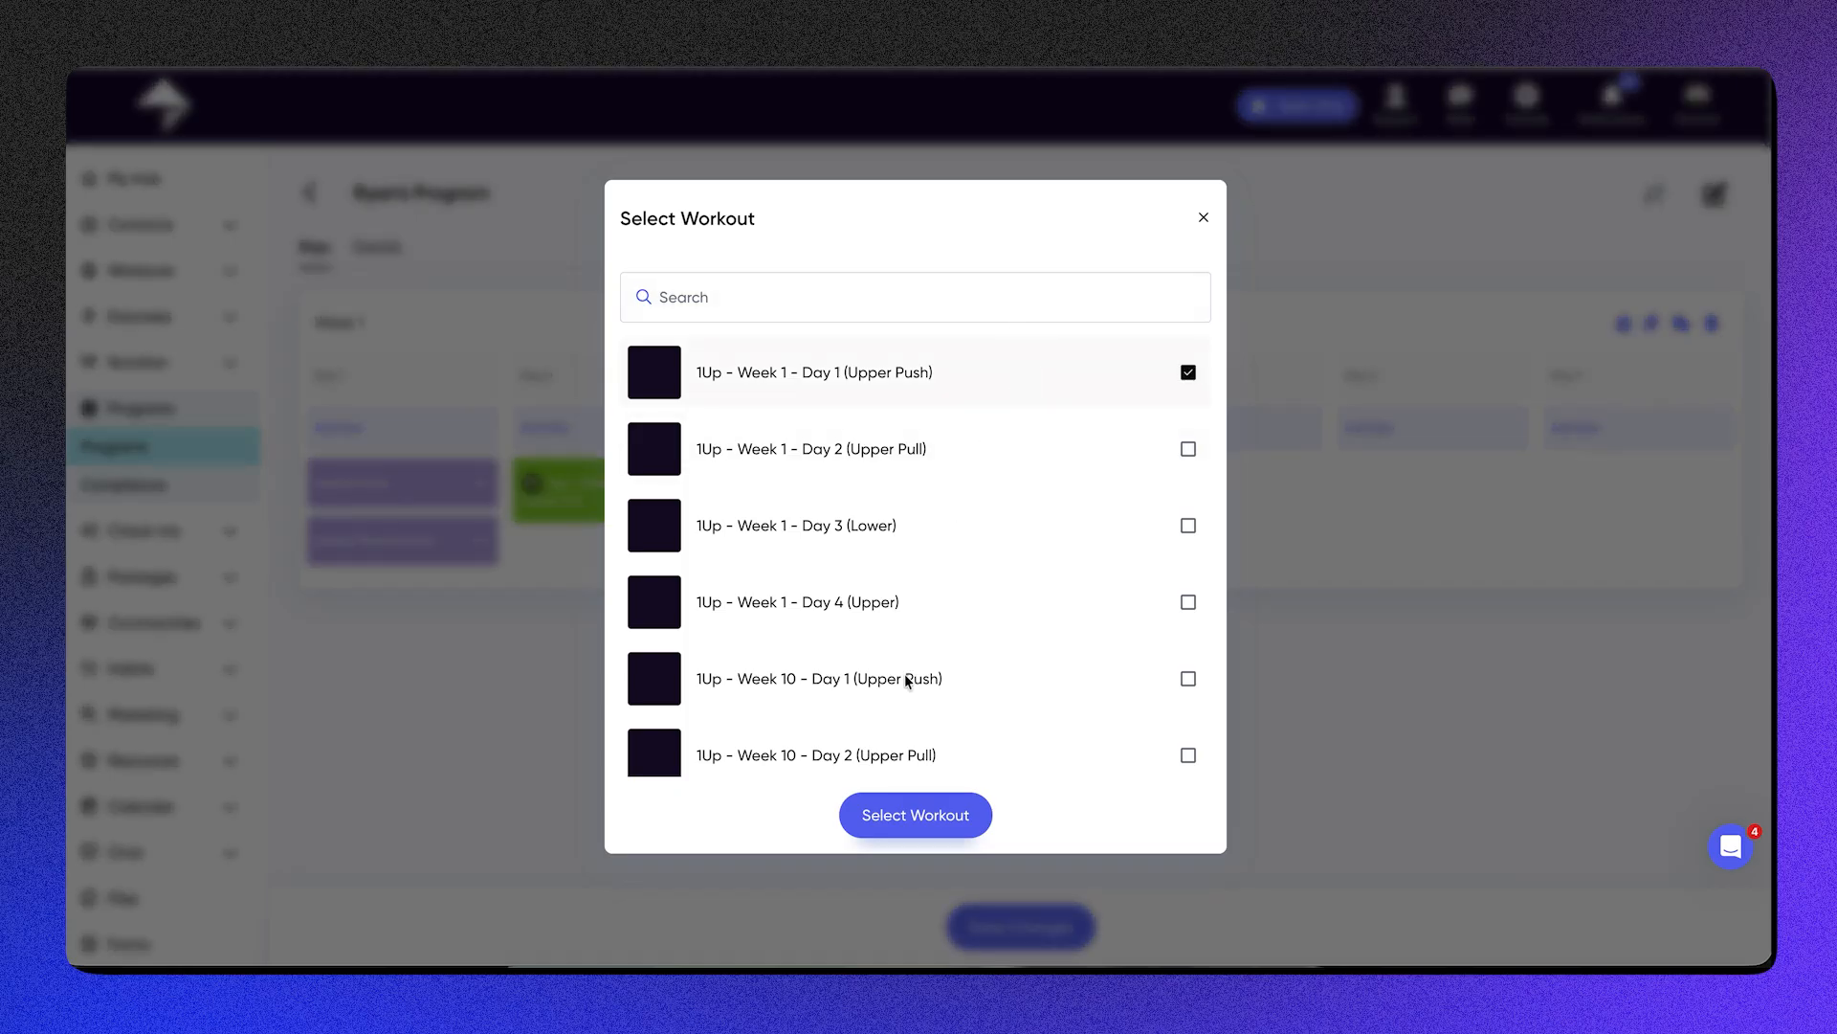
pyautogui.click(904, 814)
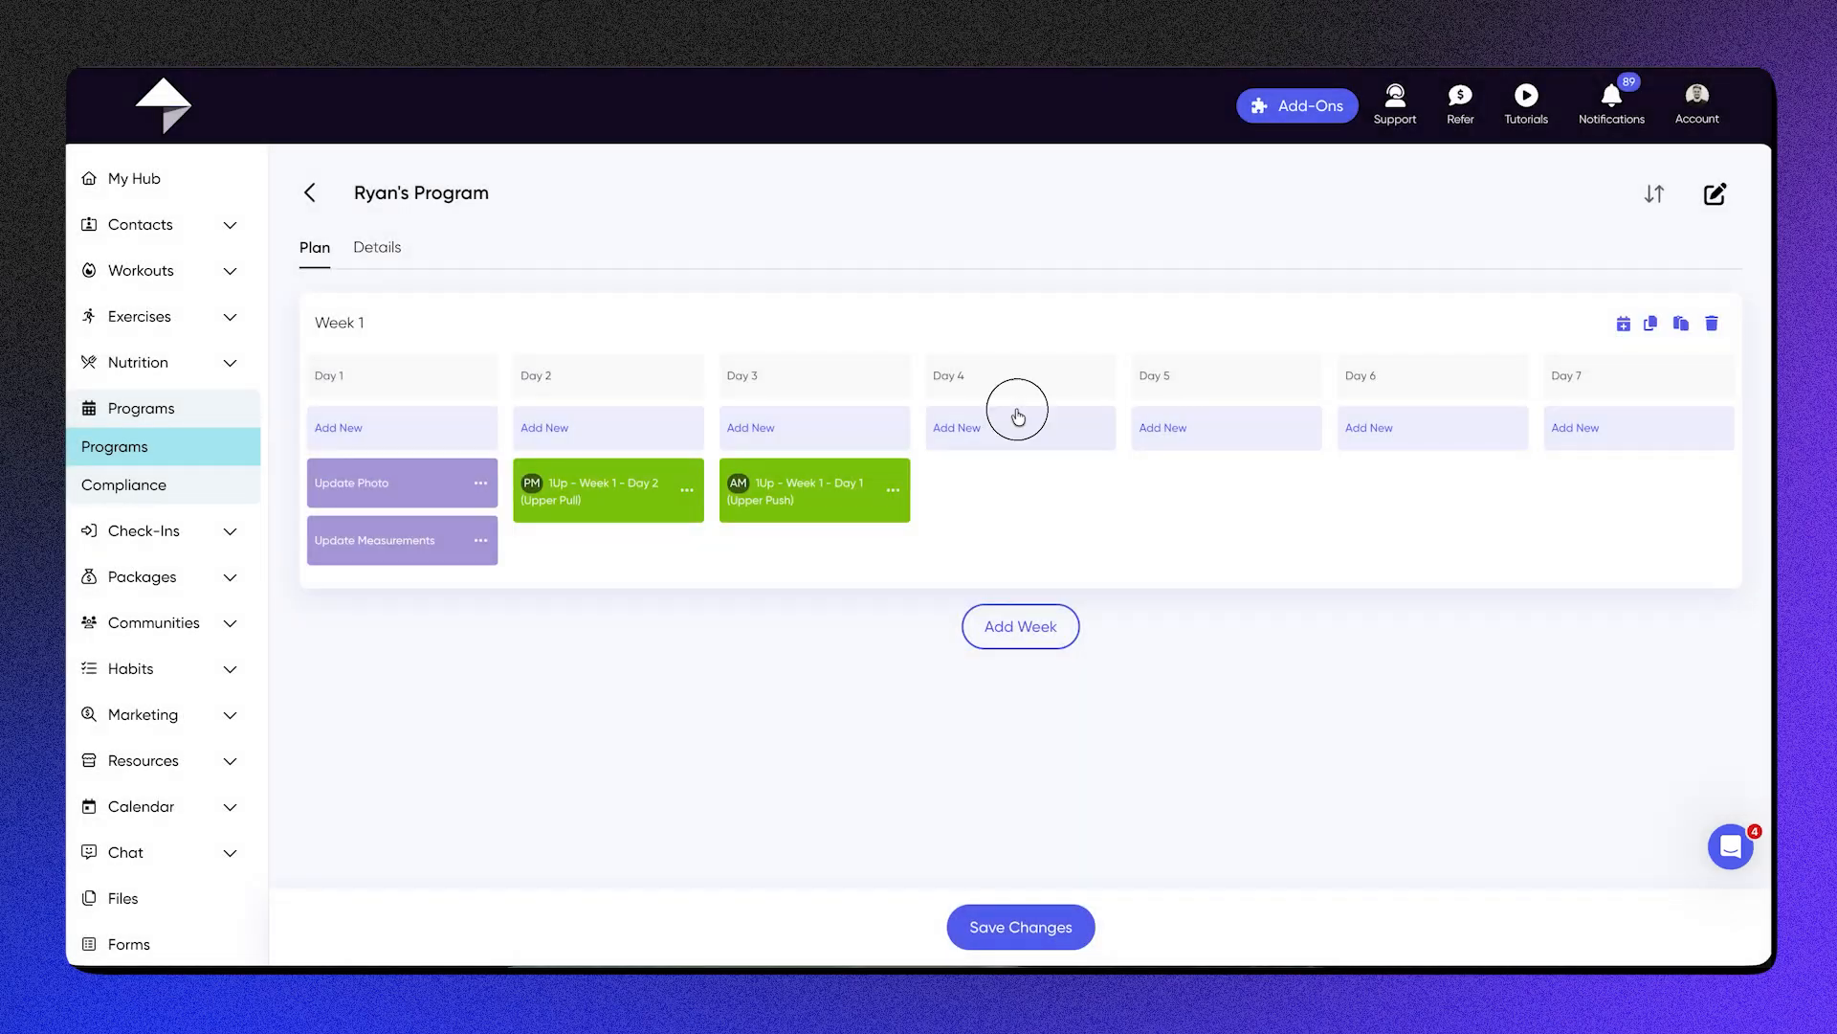
# Step: Compose a Day 4 automated message reading "Hey {first_name}", a blank line, and "How are you getting? Anythig I can do to help?", using the first-name dynamic field
pyautogui.click(1019, 415)
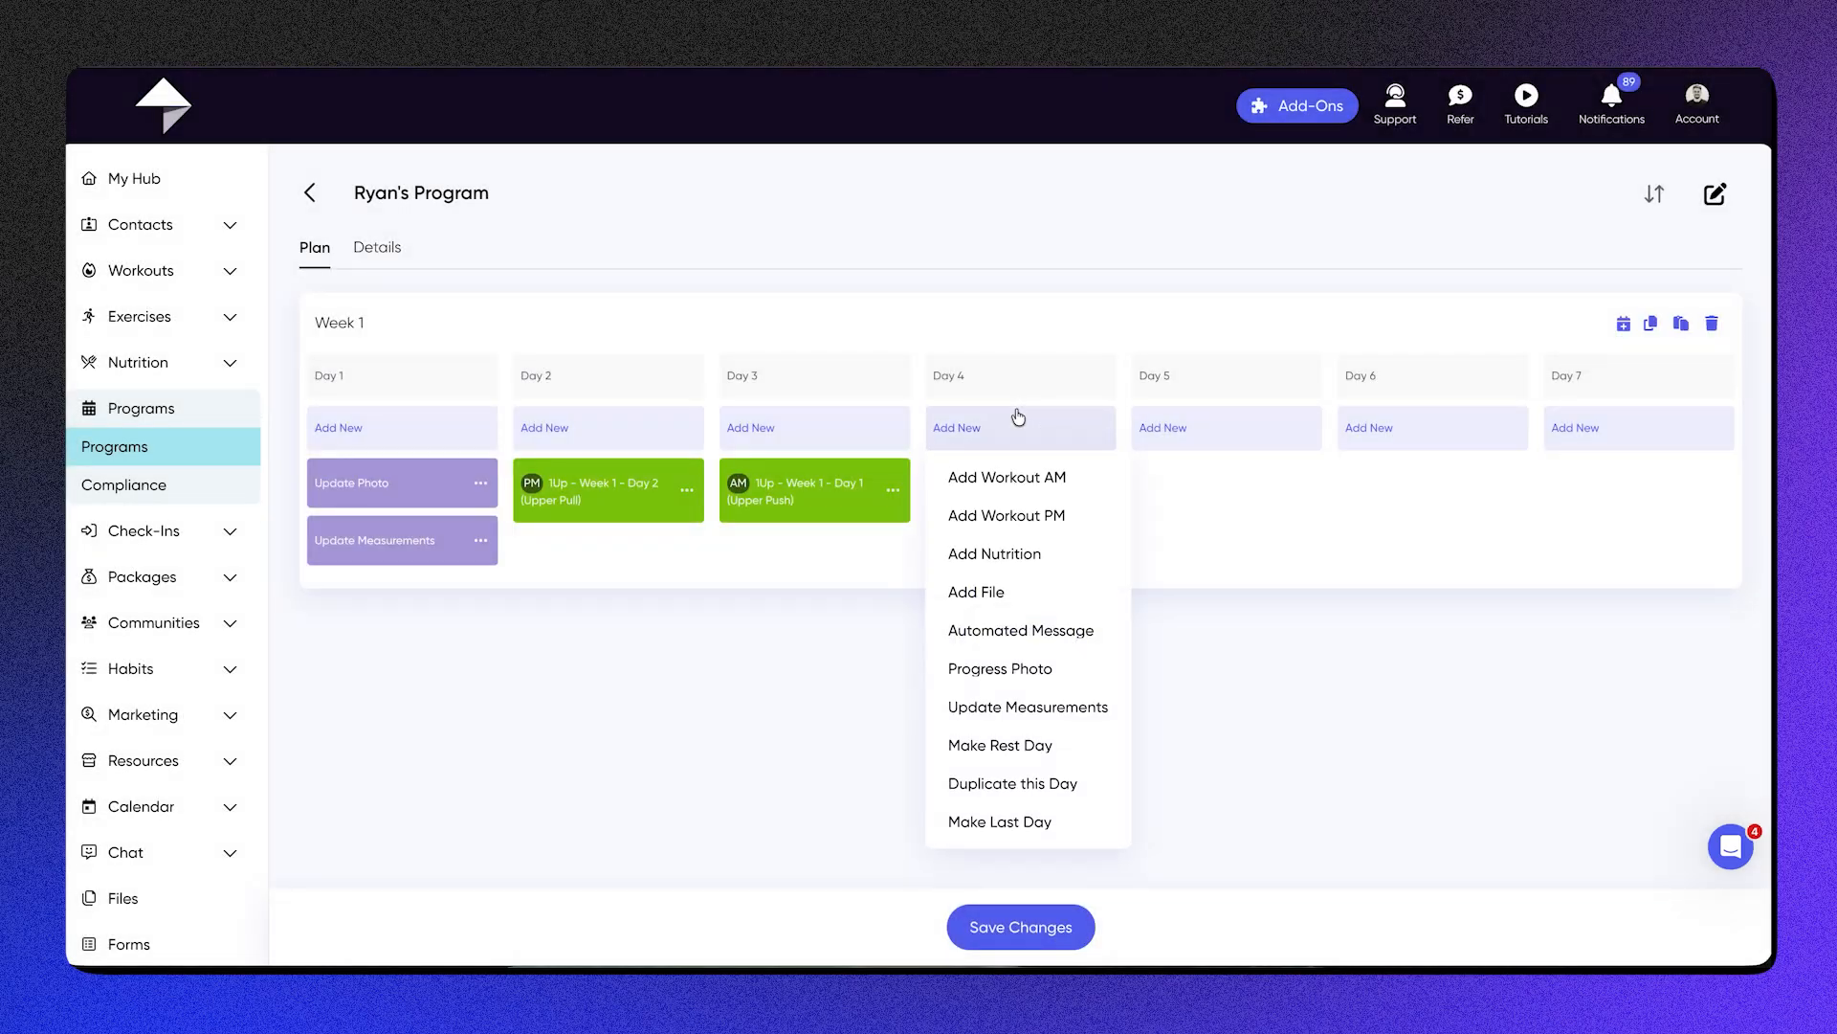
pyautogui.click(1040, 636)
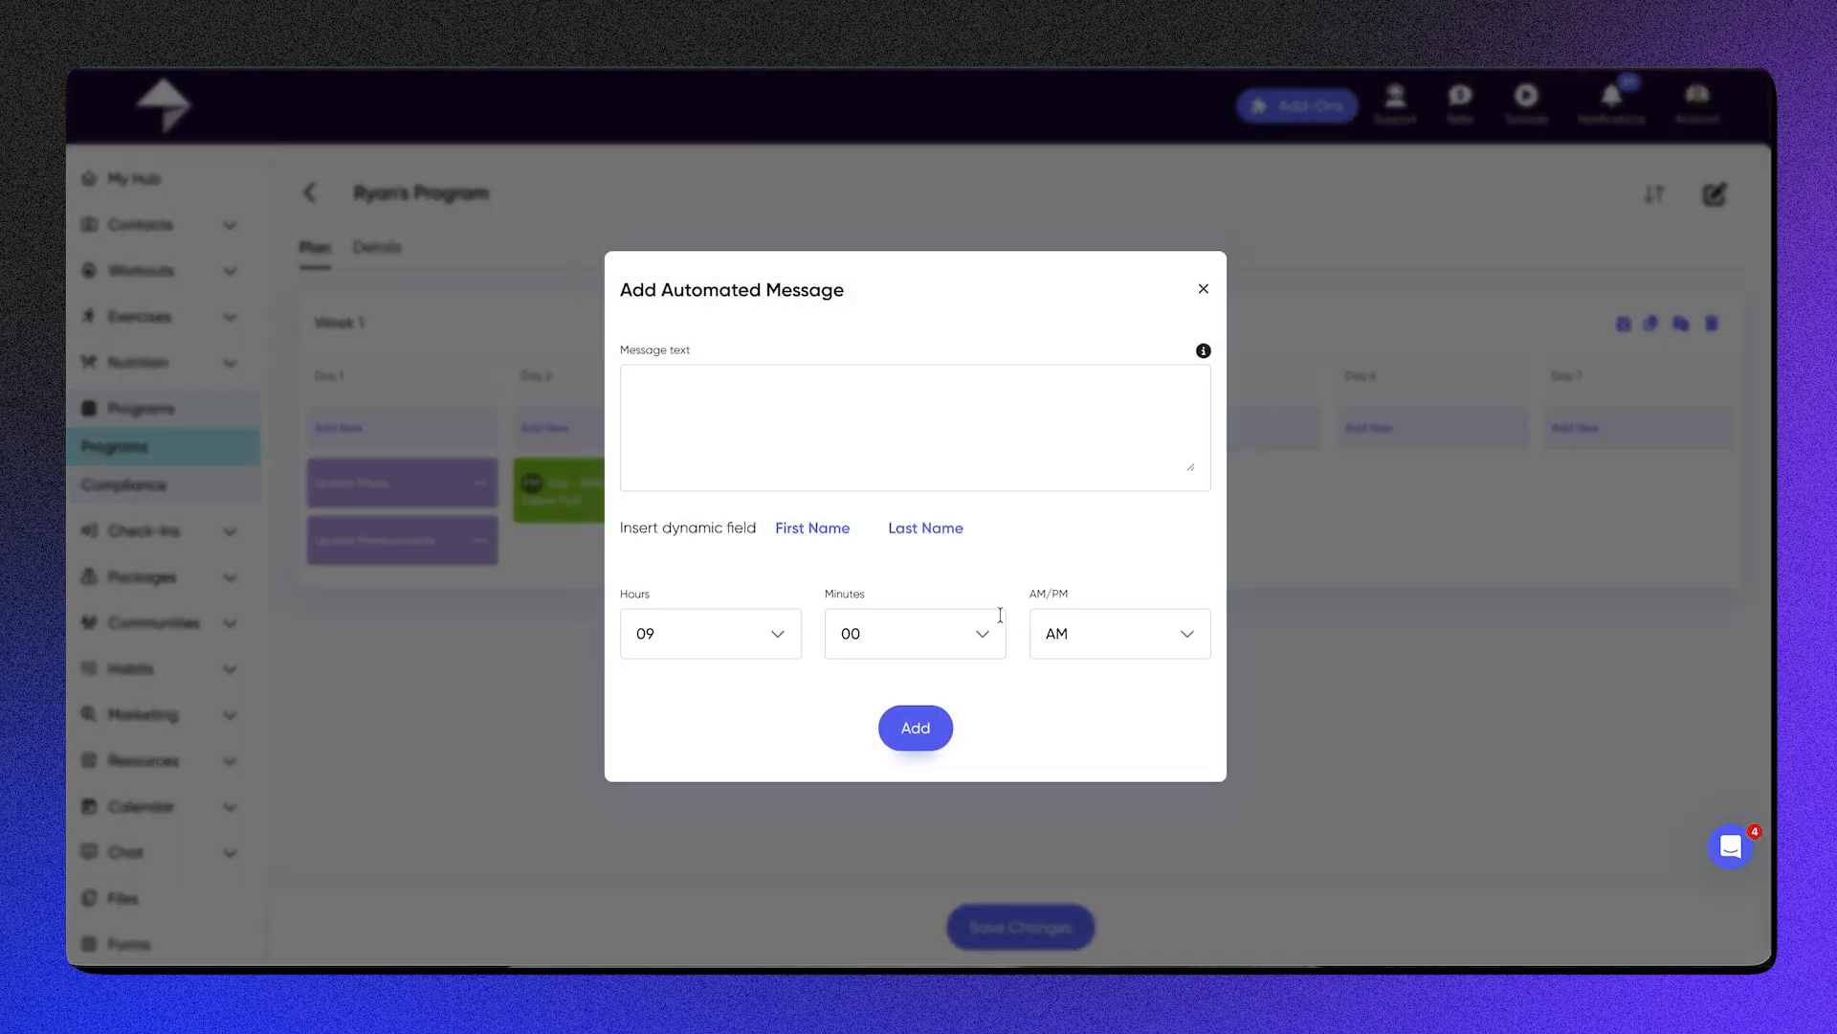
pyautogui.click(801, 487)
pyautogui.write('Hey')
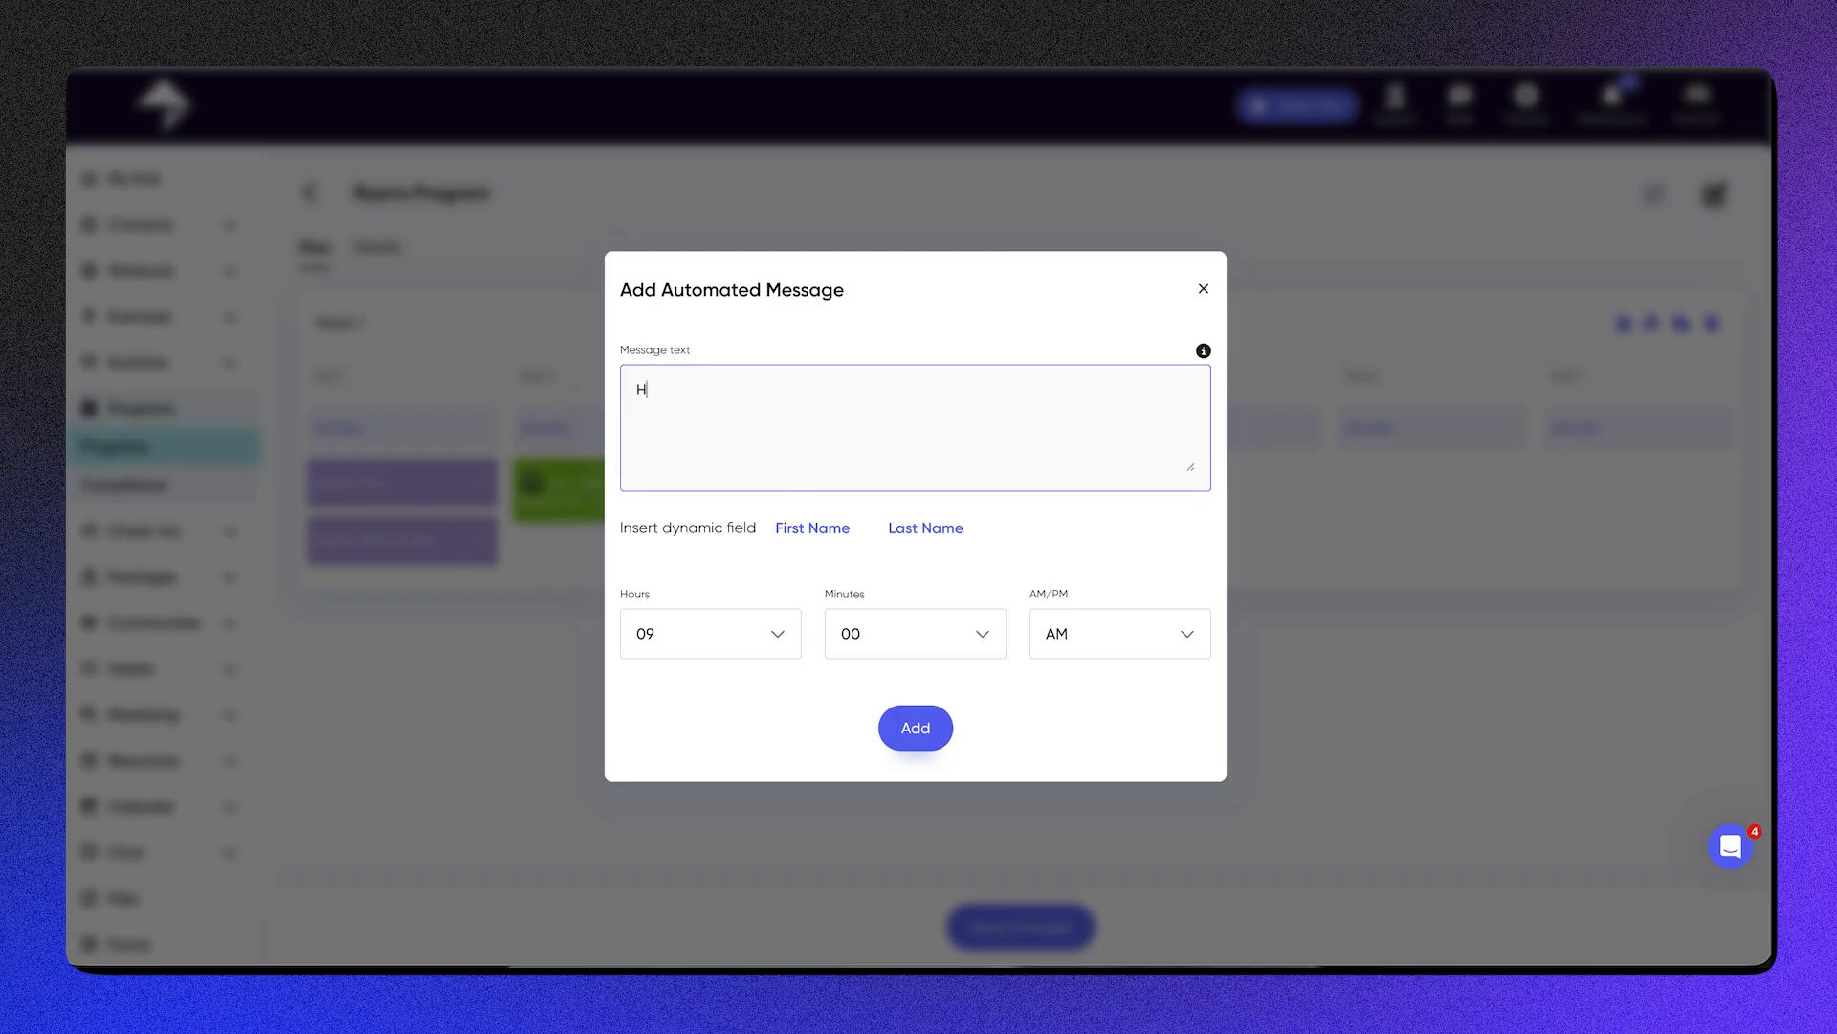
pyautogui.click(827, 529)
pyautogui.press('Return')
pyautogui.press('Return')
pyautogui.write('How are you gett')
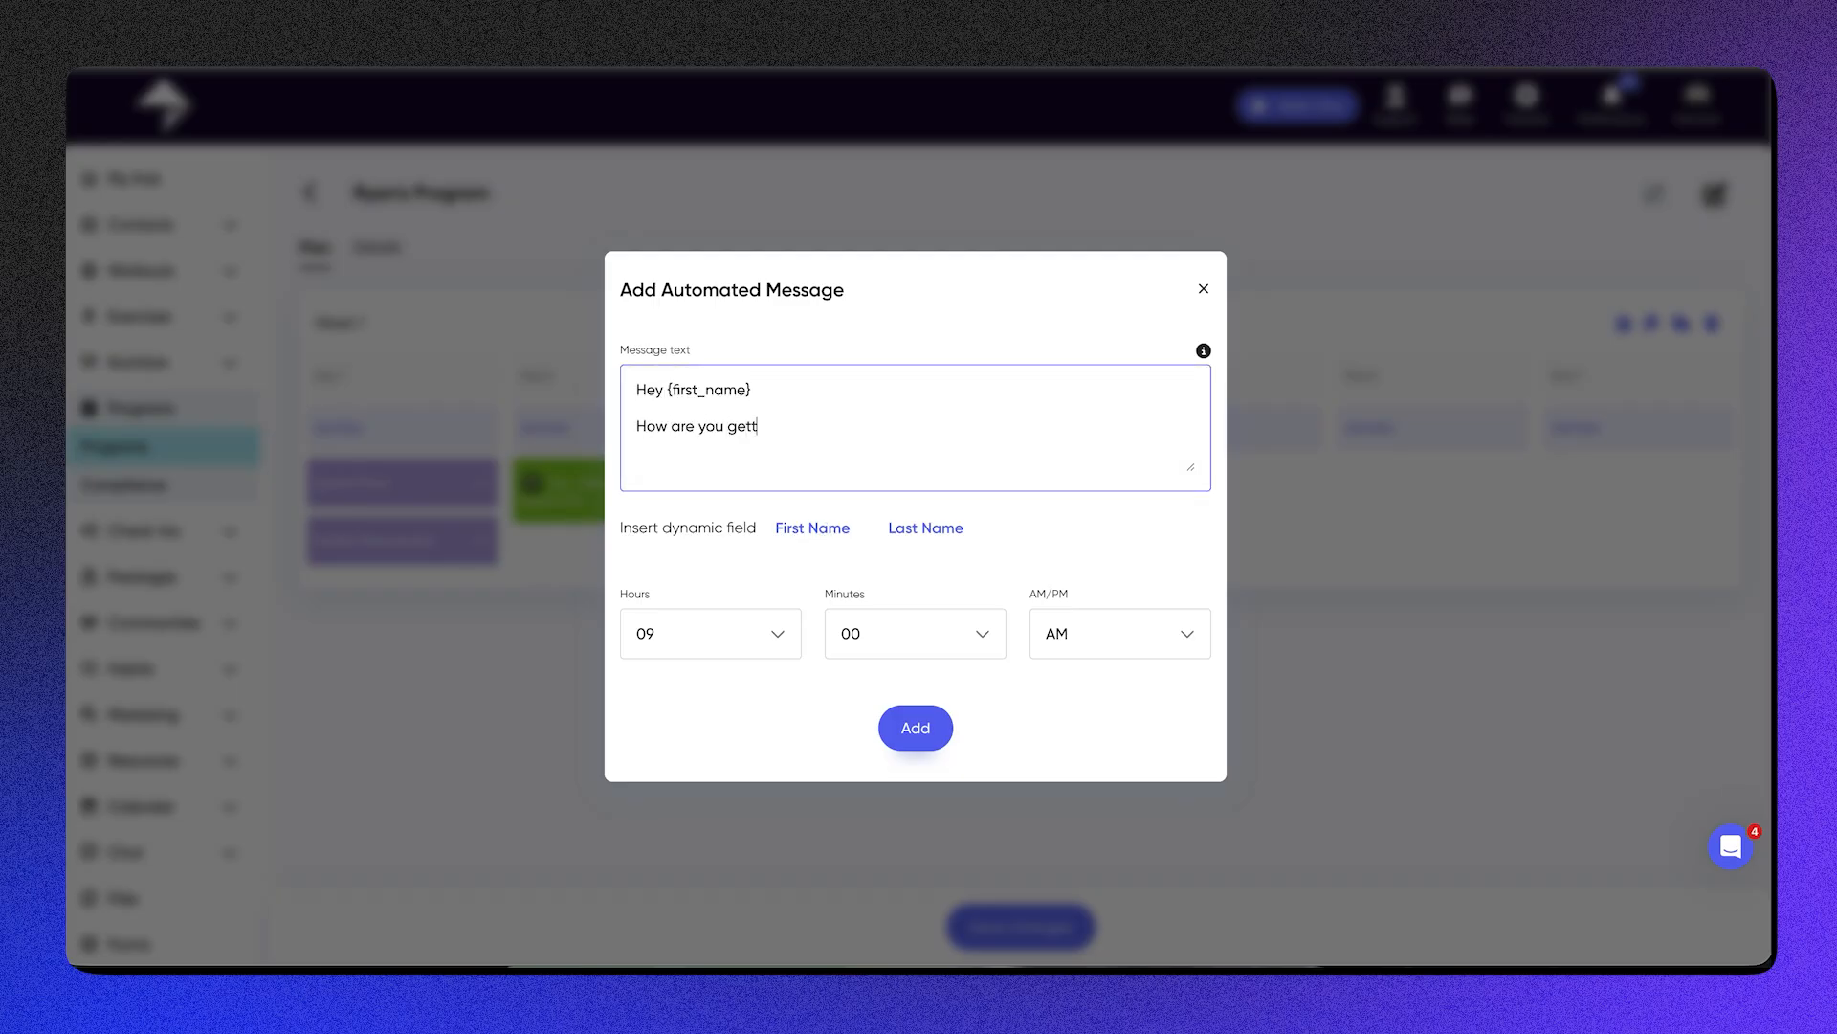
pyautogui.write('ing? Anythig i ca')
pyautogui.press('BackSpace')
pyautogui.press('BackSpace')
pyautogui.write('an do to help?')
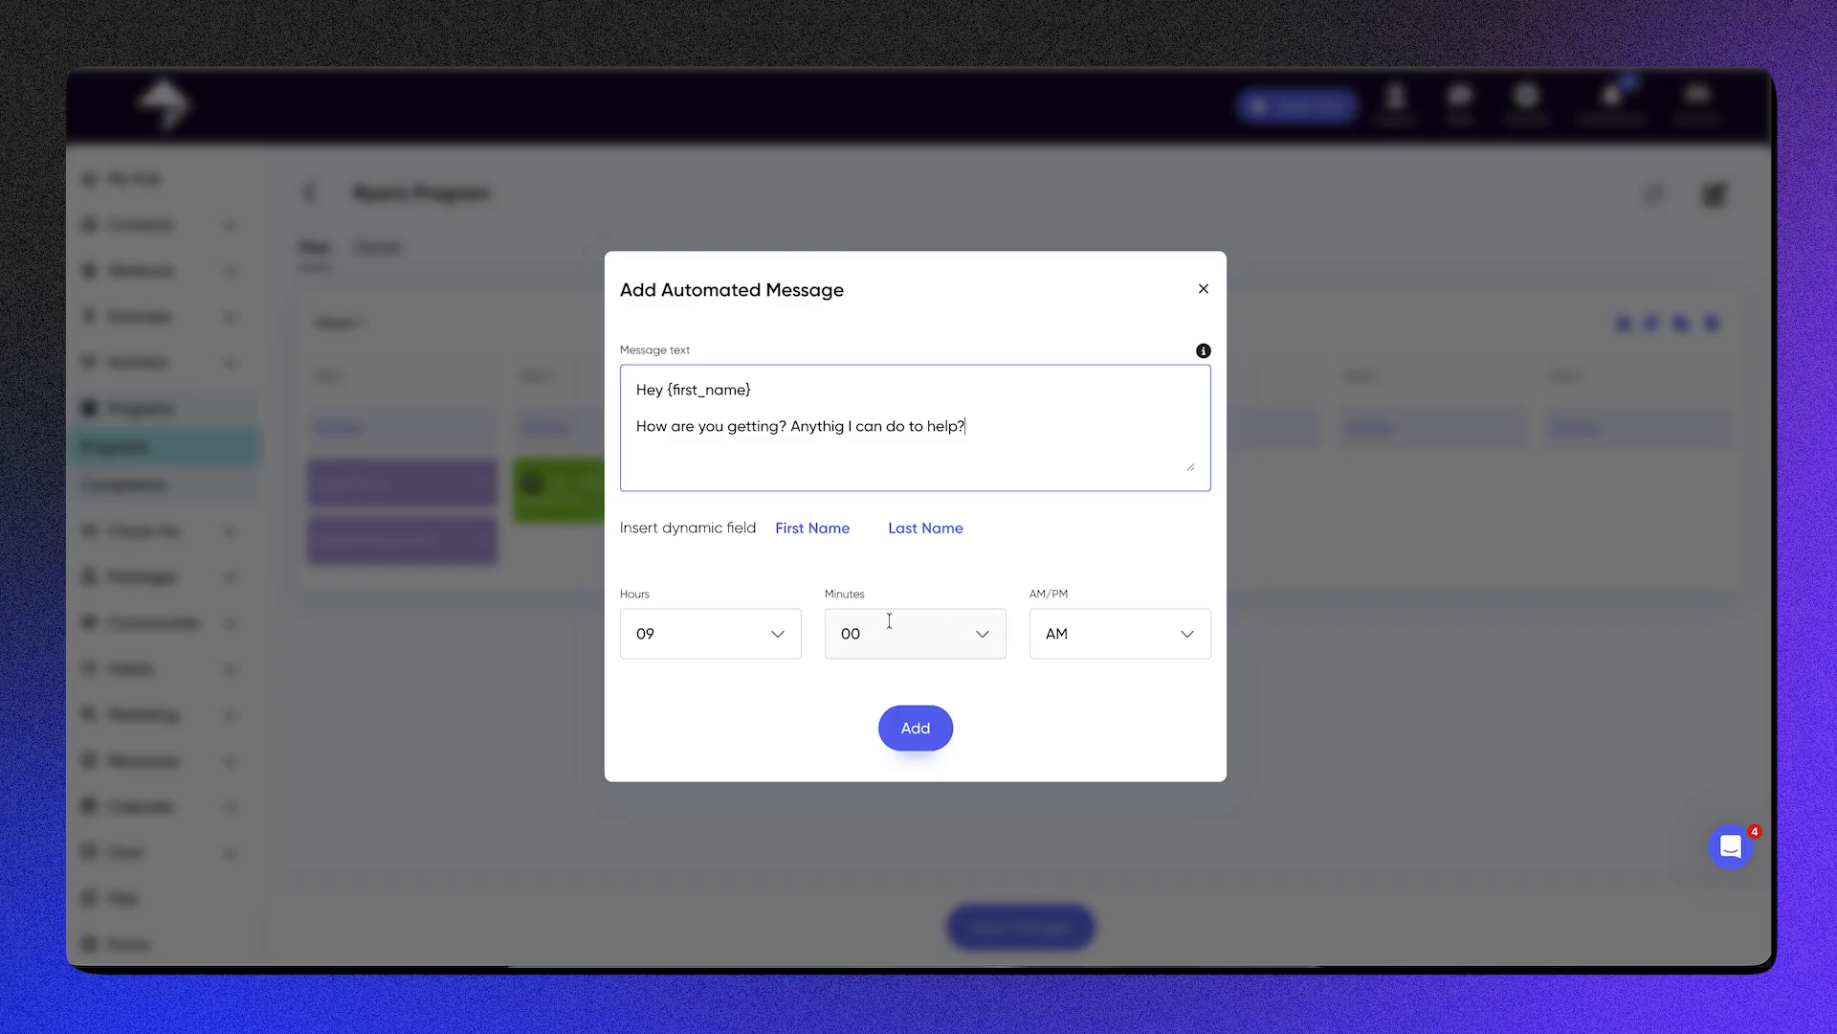
# Step: Set the automated message's minutes to 04 and add the message to Day 4
pyautogui.click(955, 634)
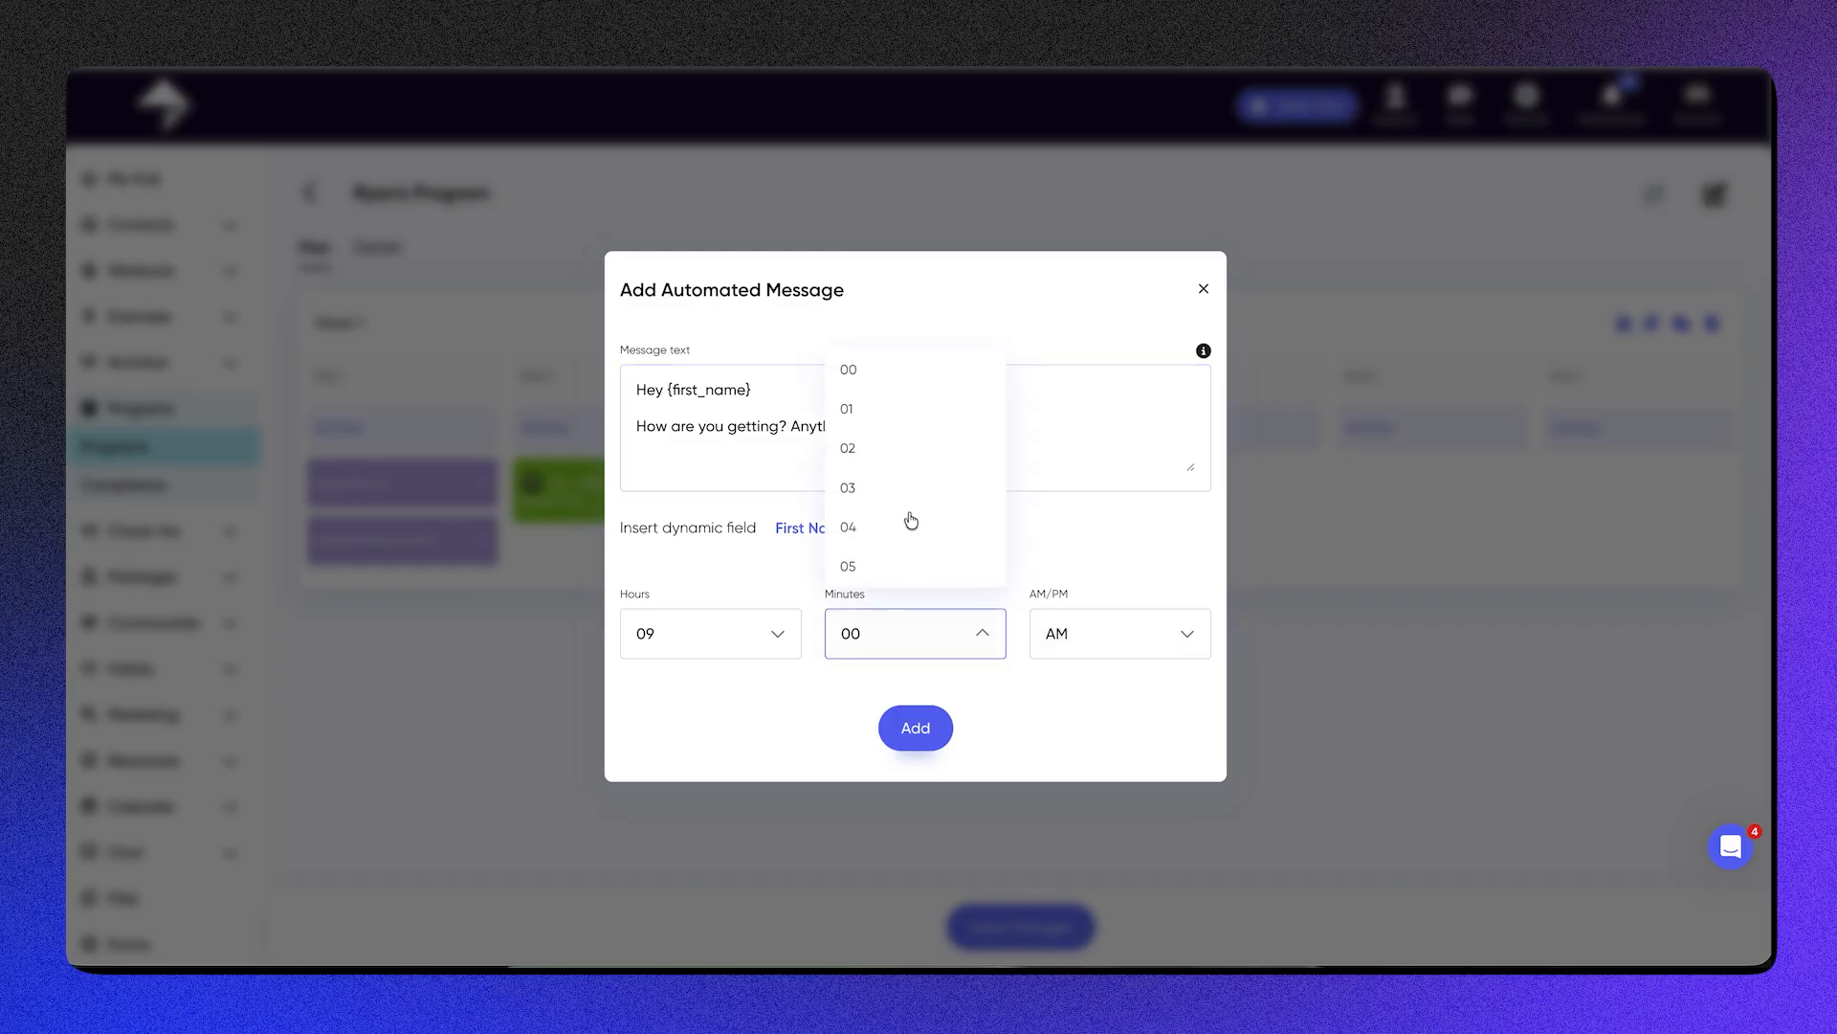
pyautogui.click(910, 526)
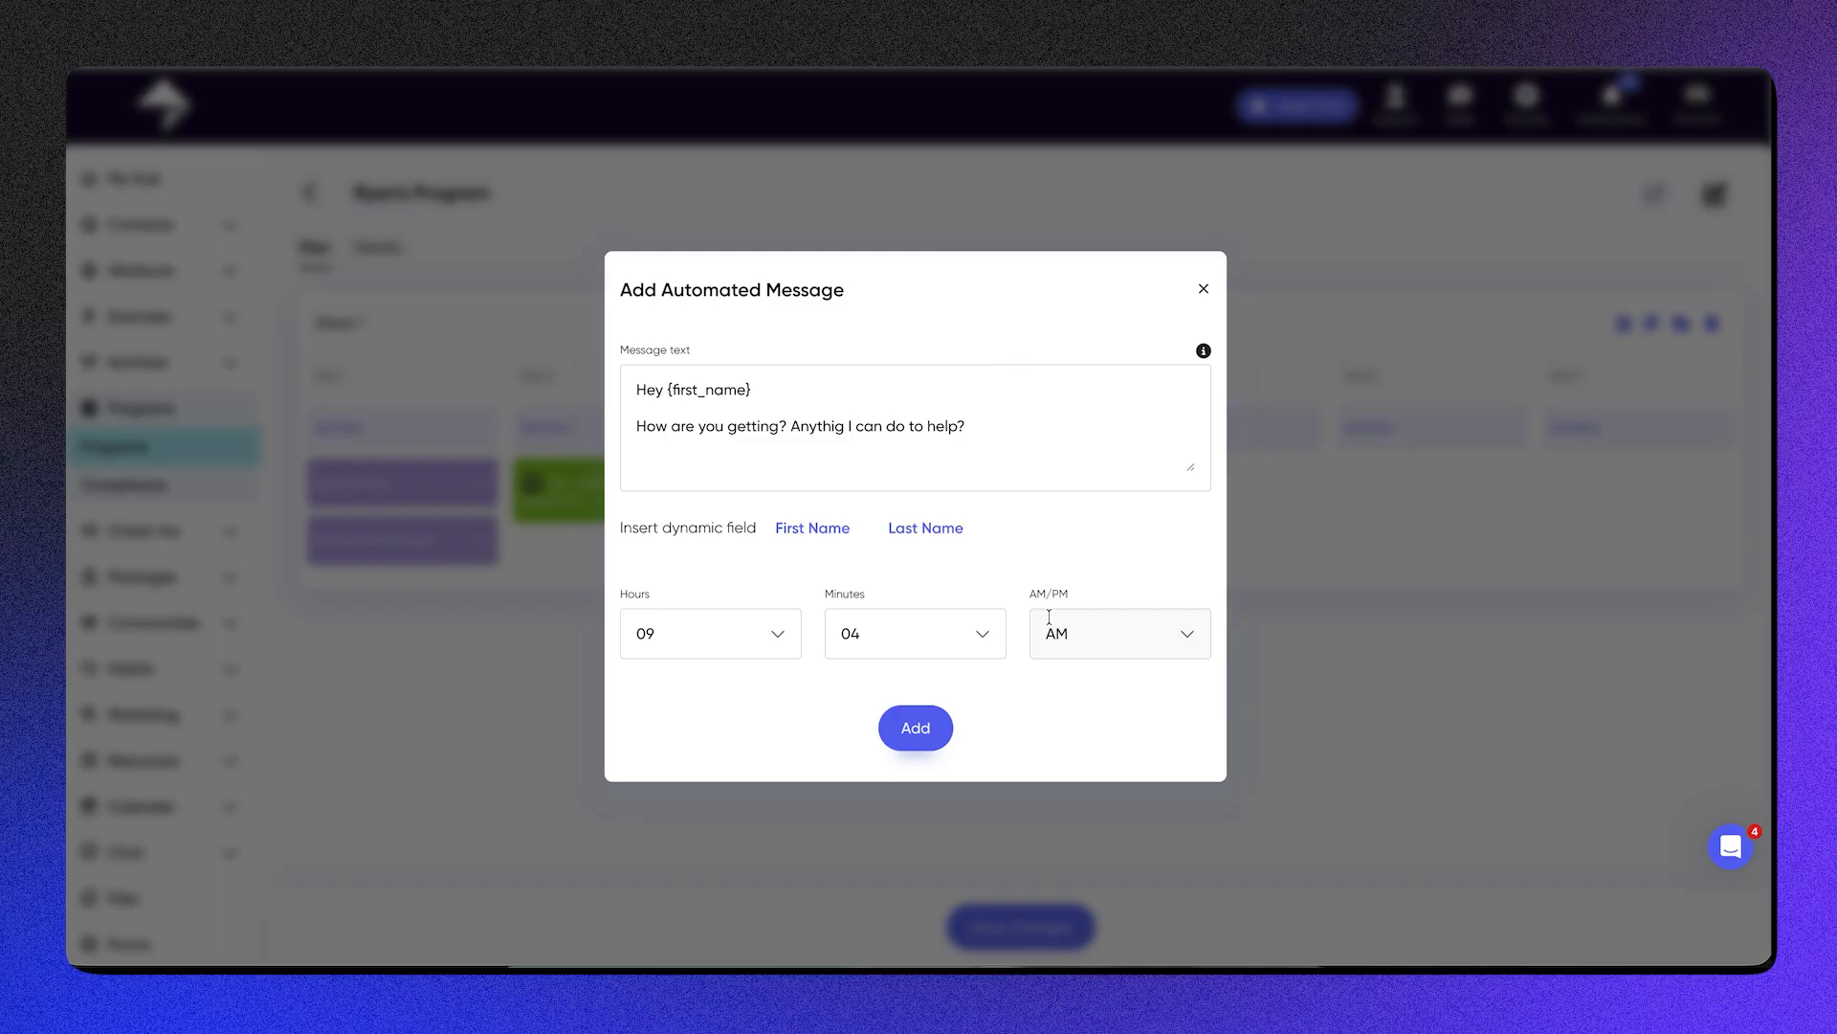
pyautogui.click(925, 719)
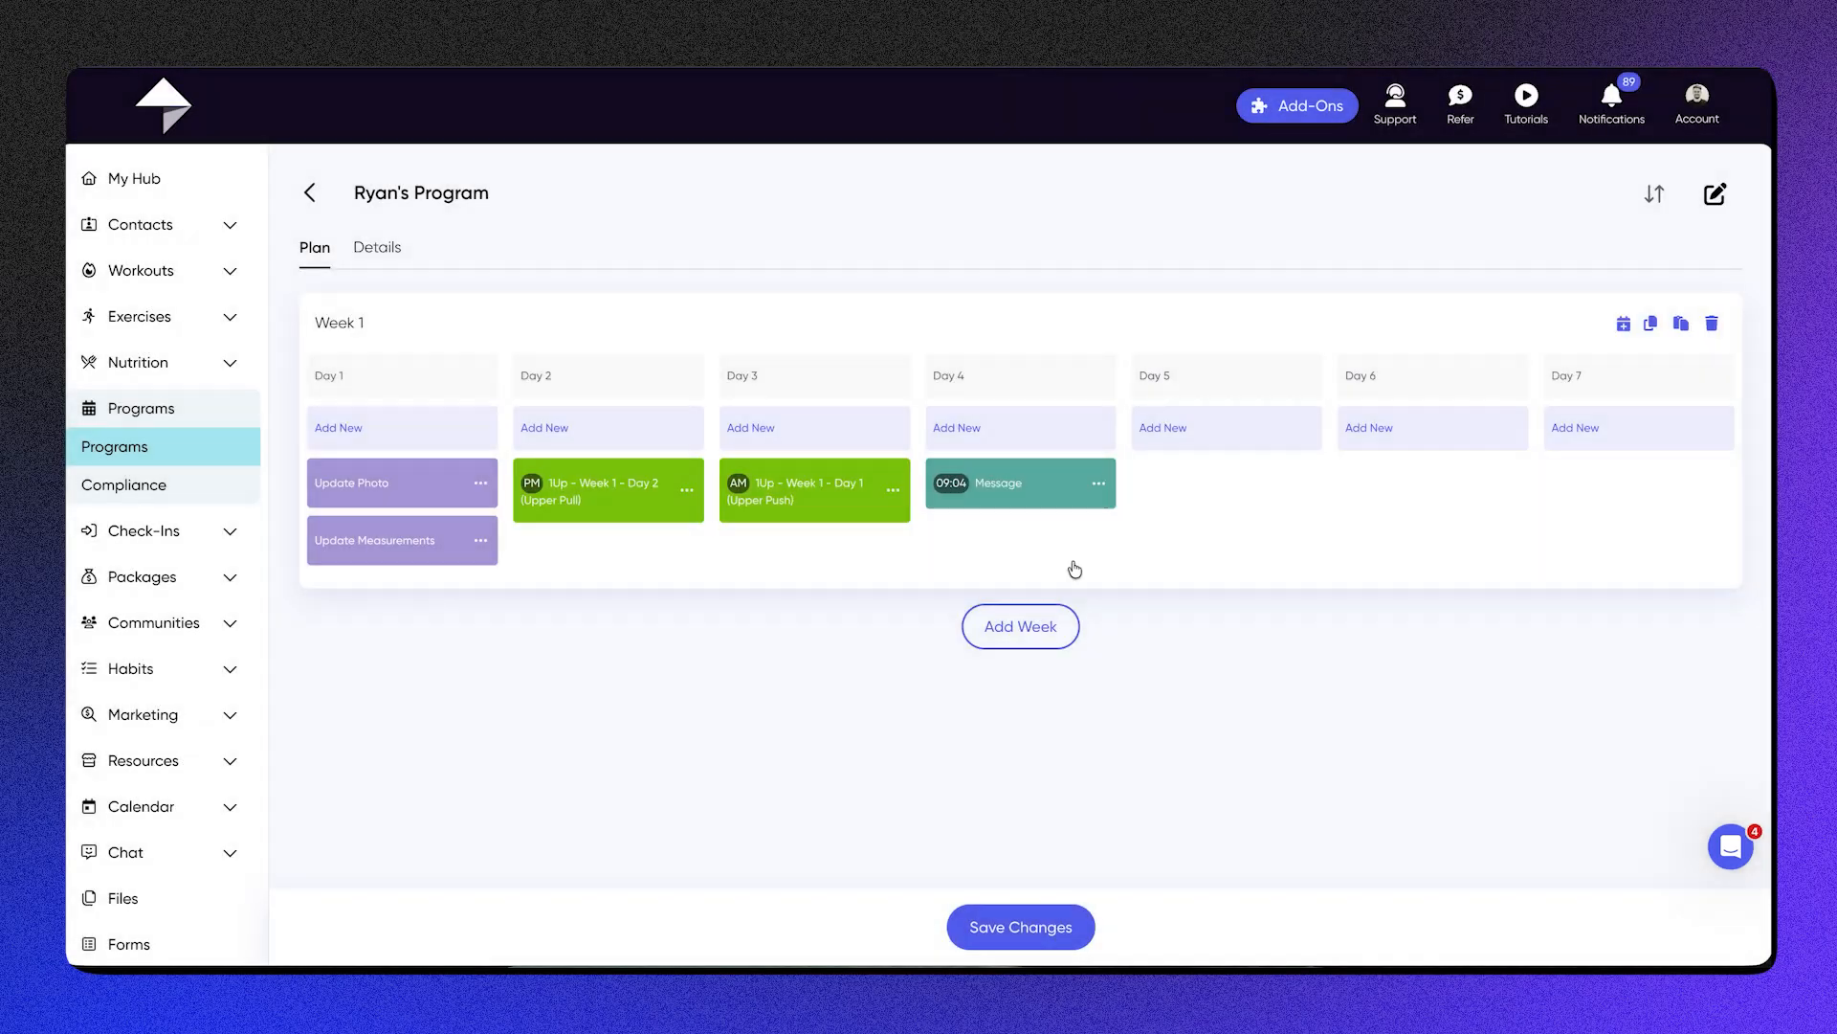
# Step: Search for the nutrition plan titled with the trainer's first name and "Nutrition", and assign it to the entire Week 1
pyautogui.click(1624, 324)
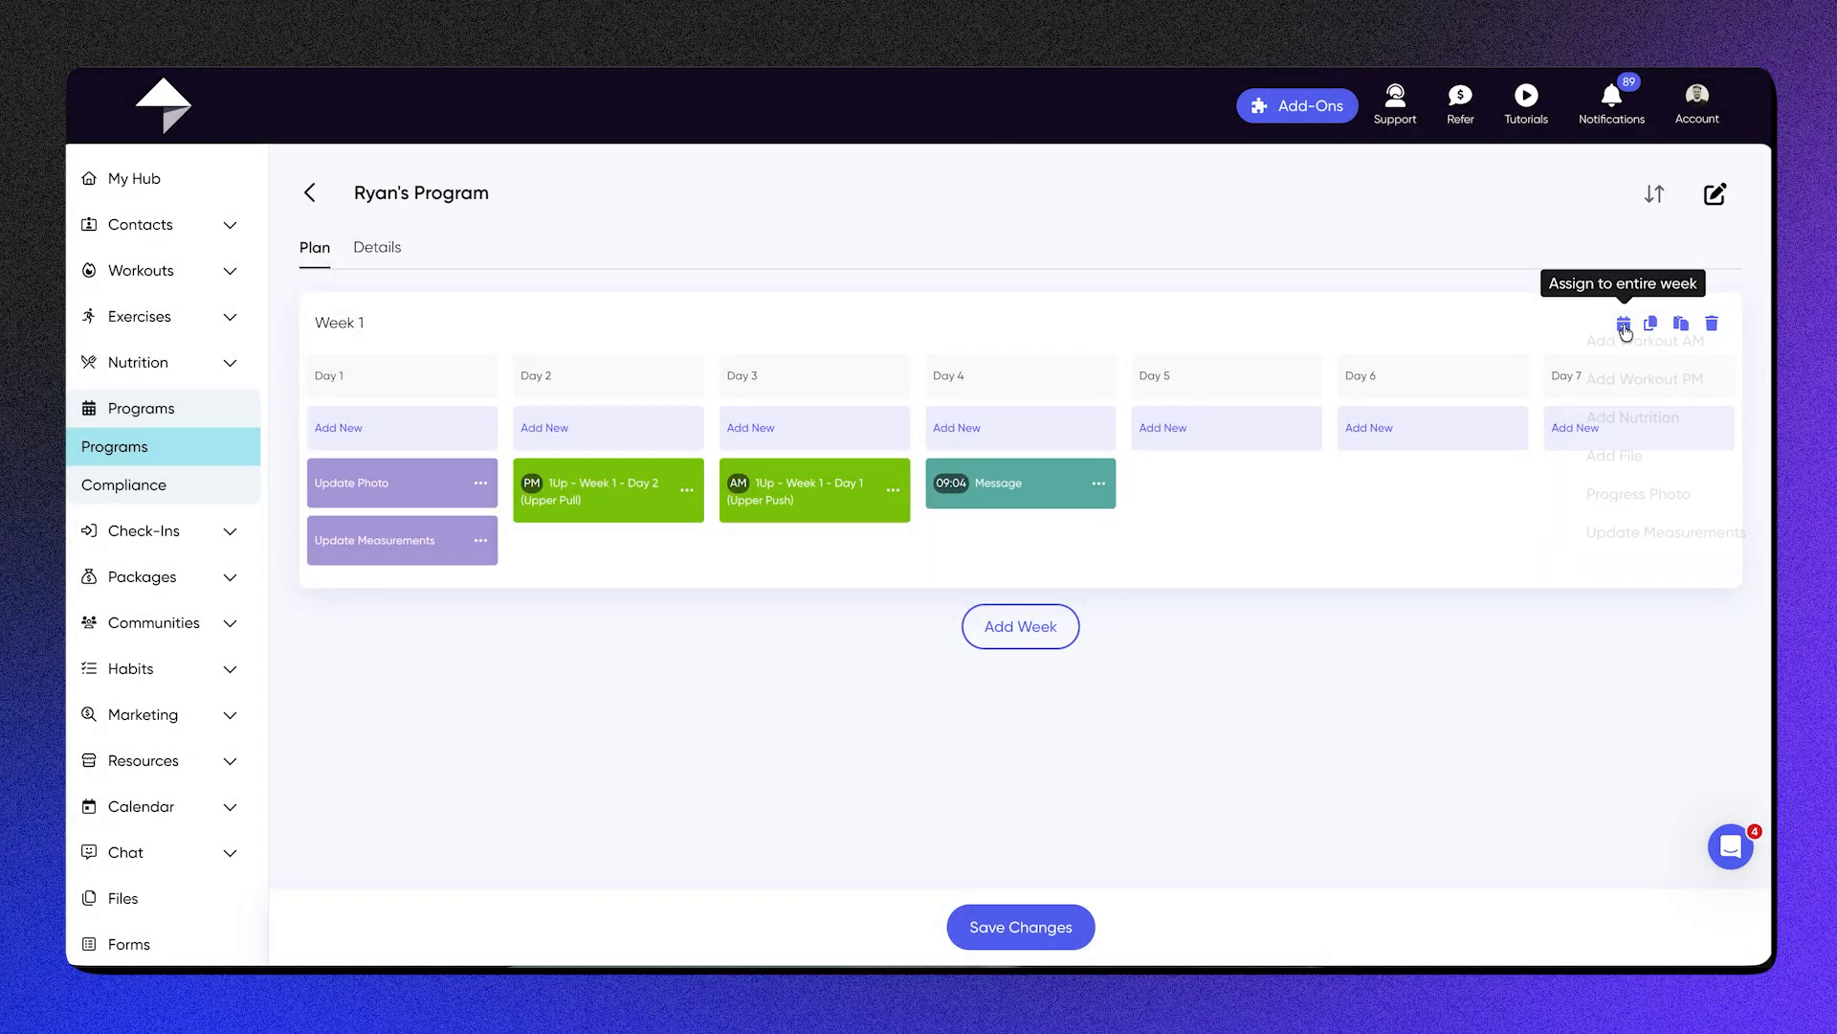
pyautogui.click(1646, 438)
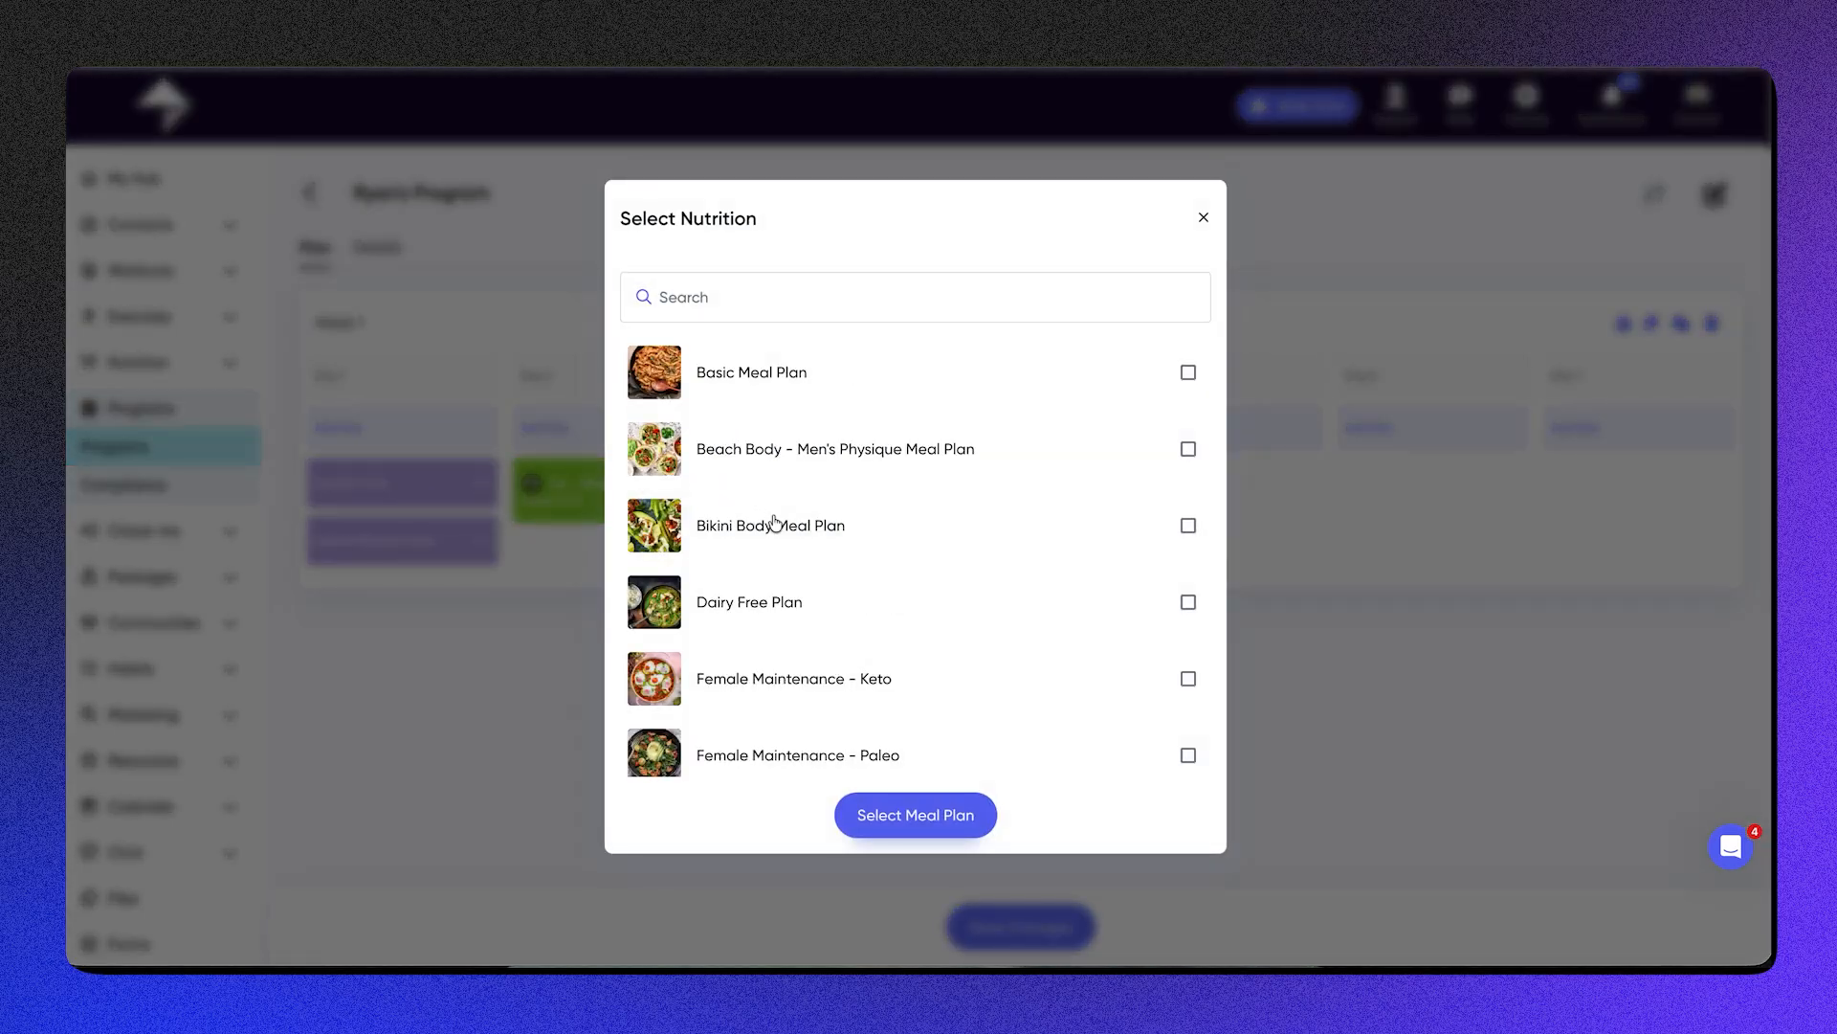
pyautogui.click(754, 285)
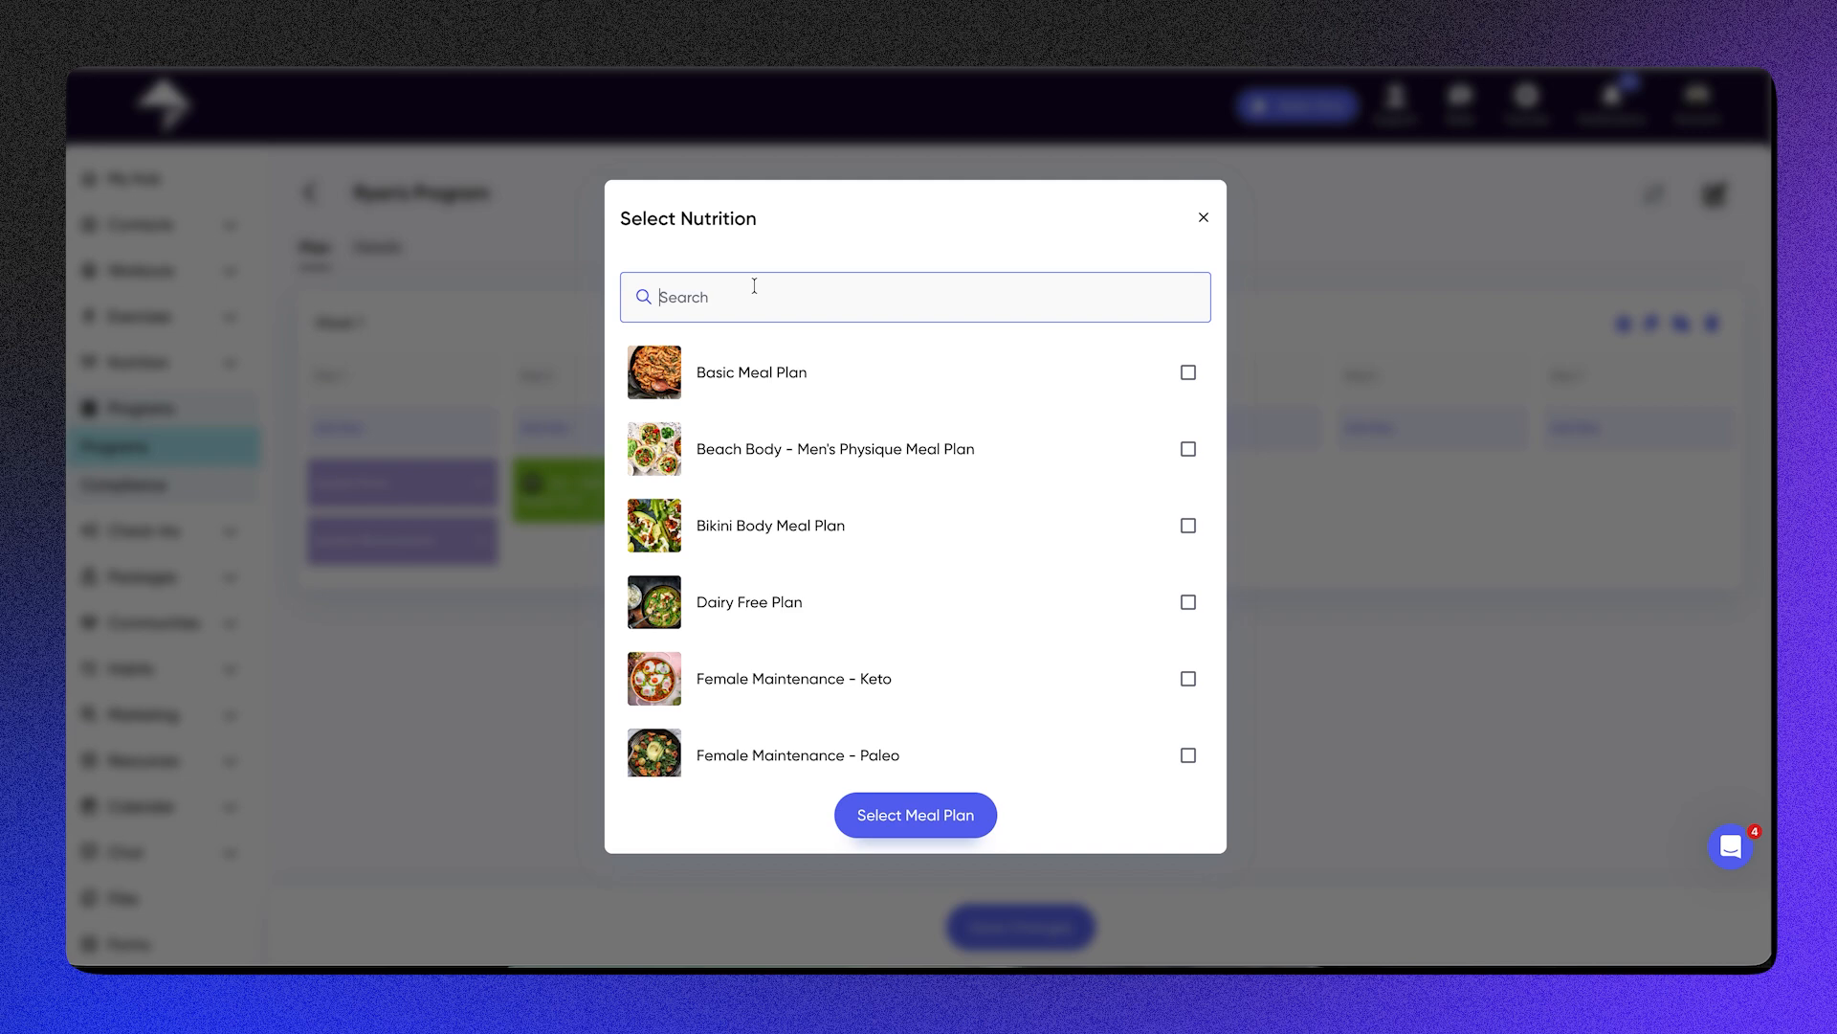
pyautogui.write('Ryan')
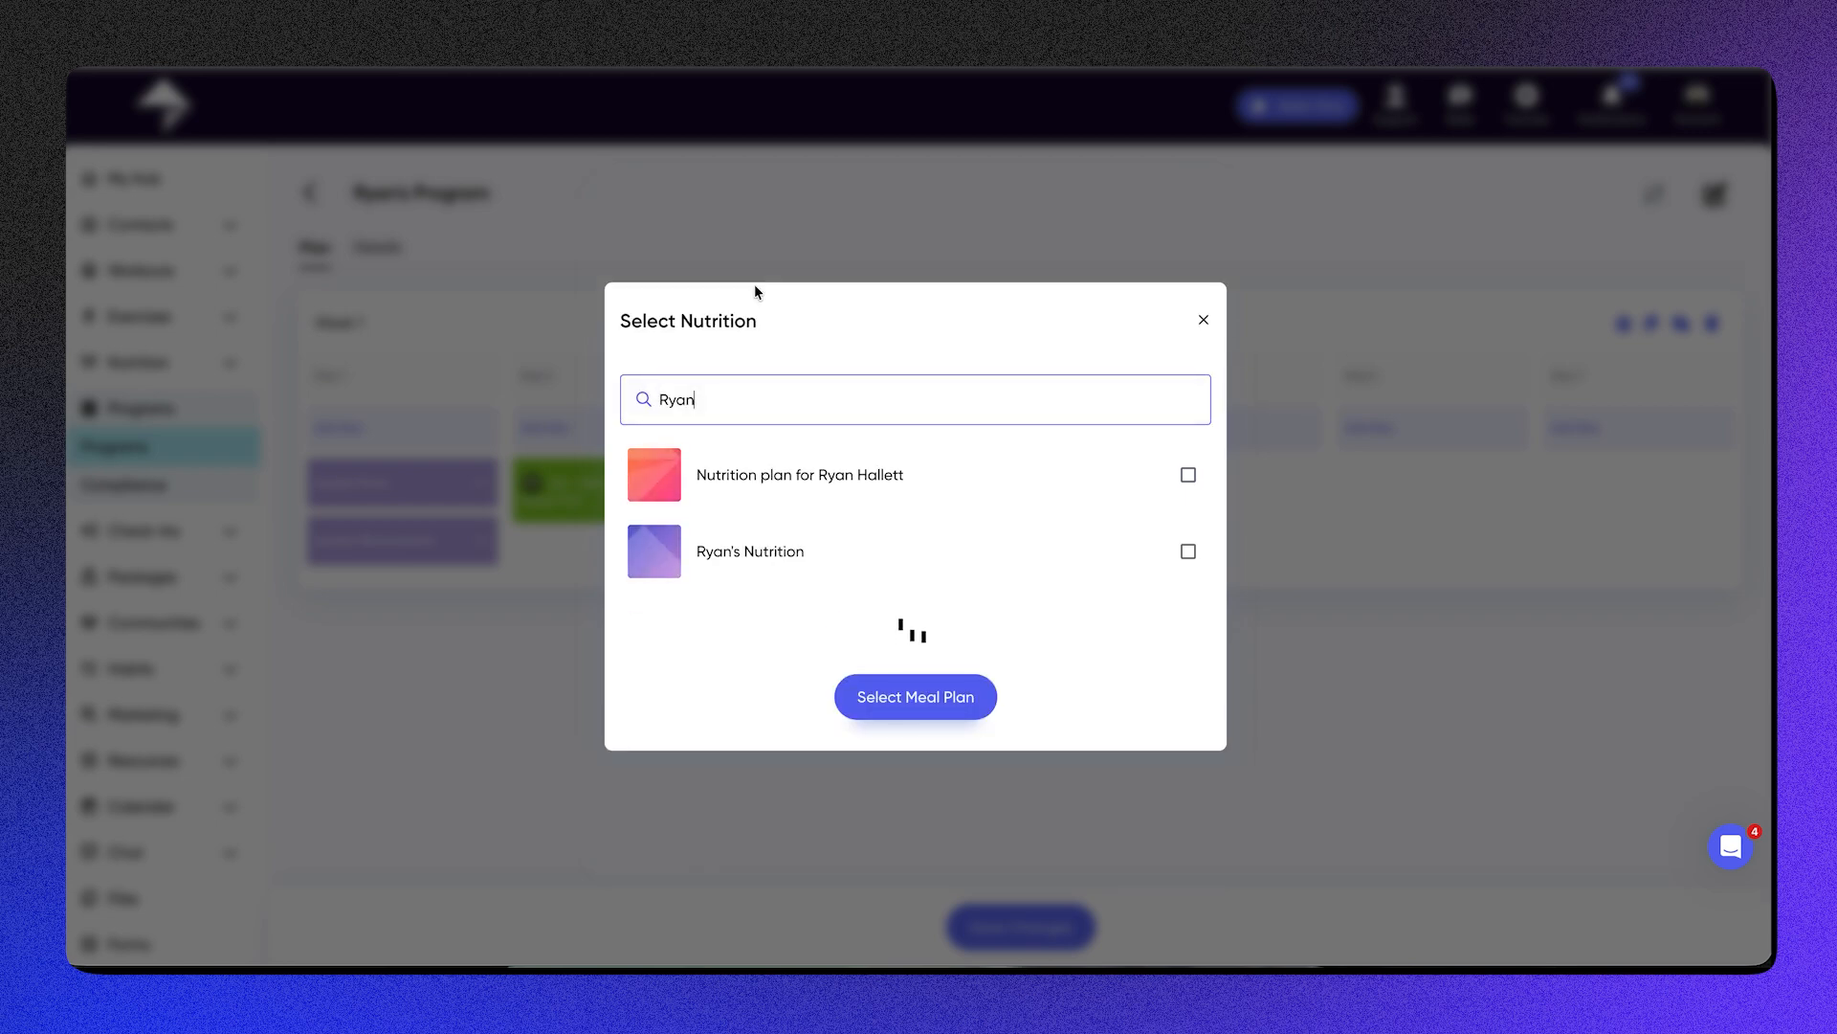
pyautogui.click(825, 589)
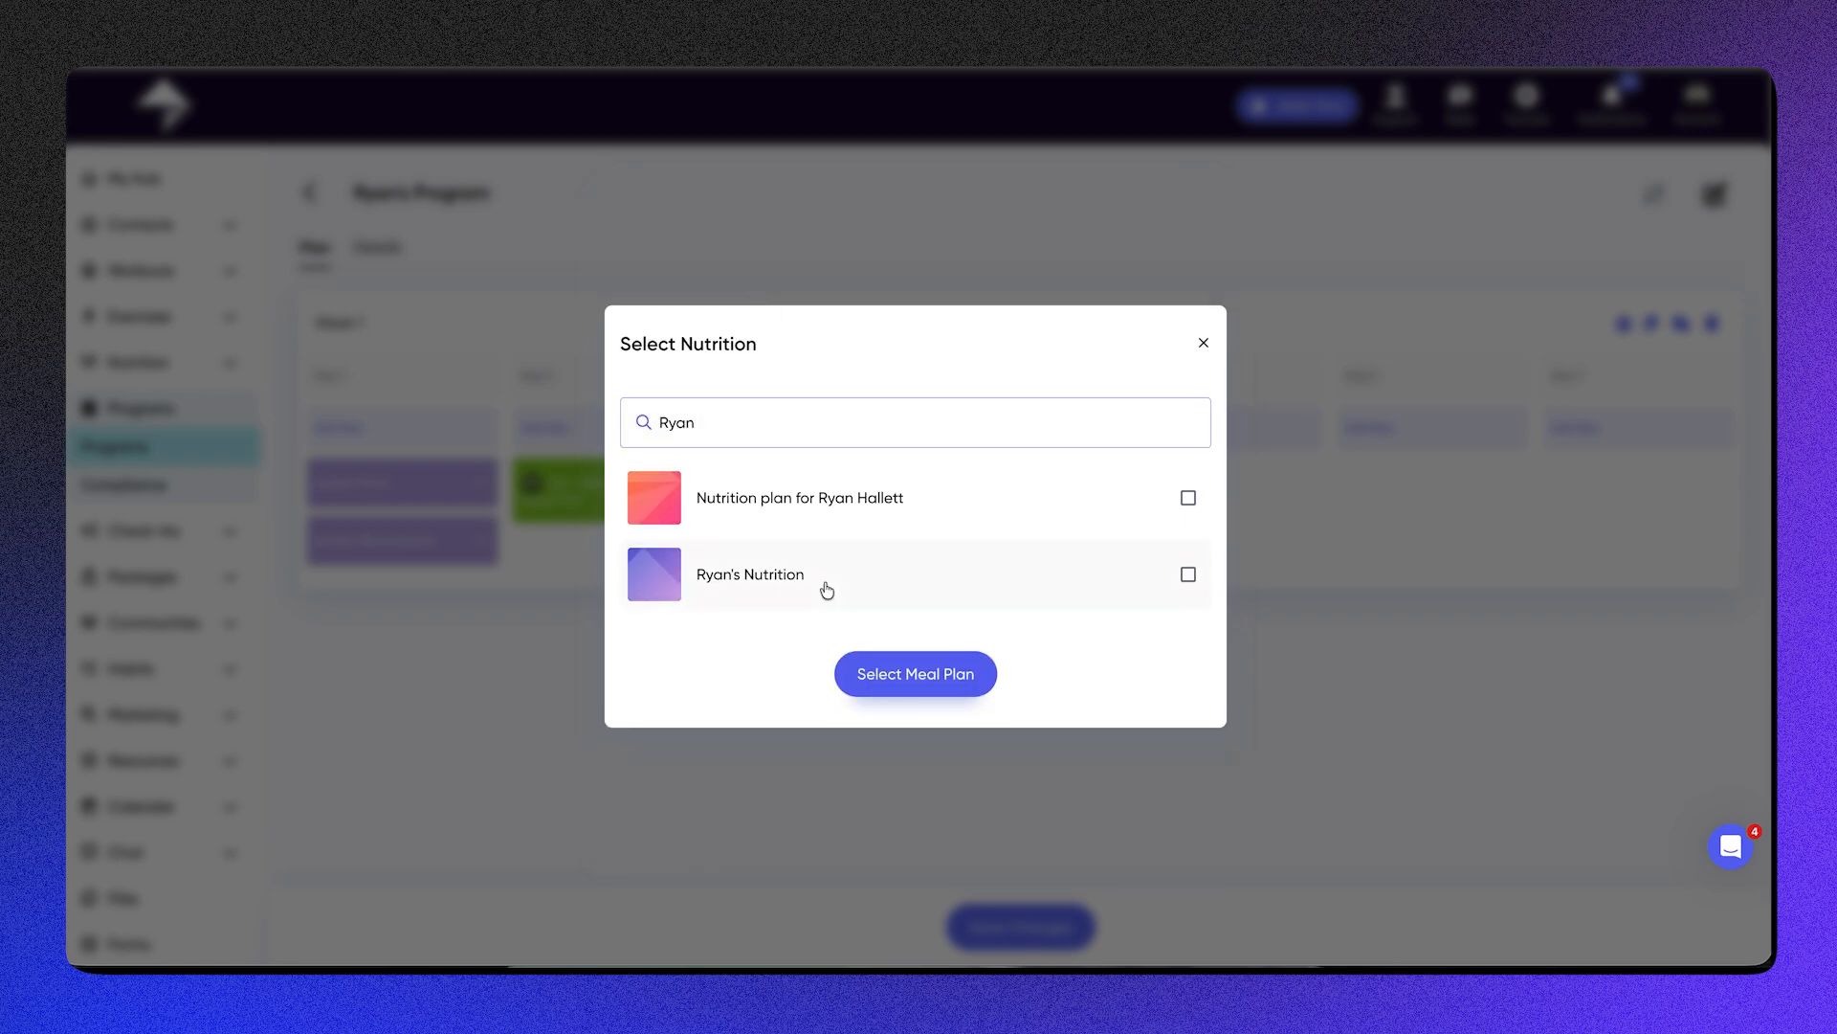
pyautogui.click(916, 677)
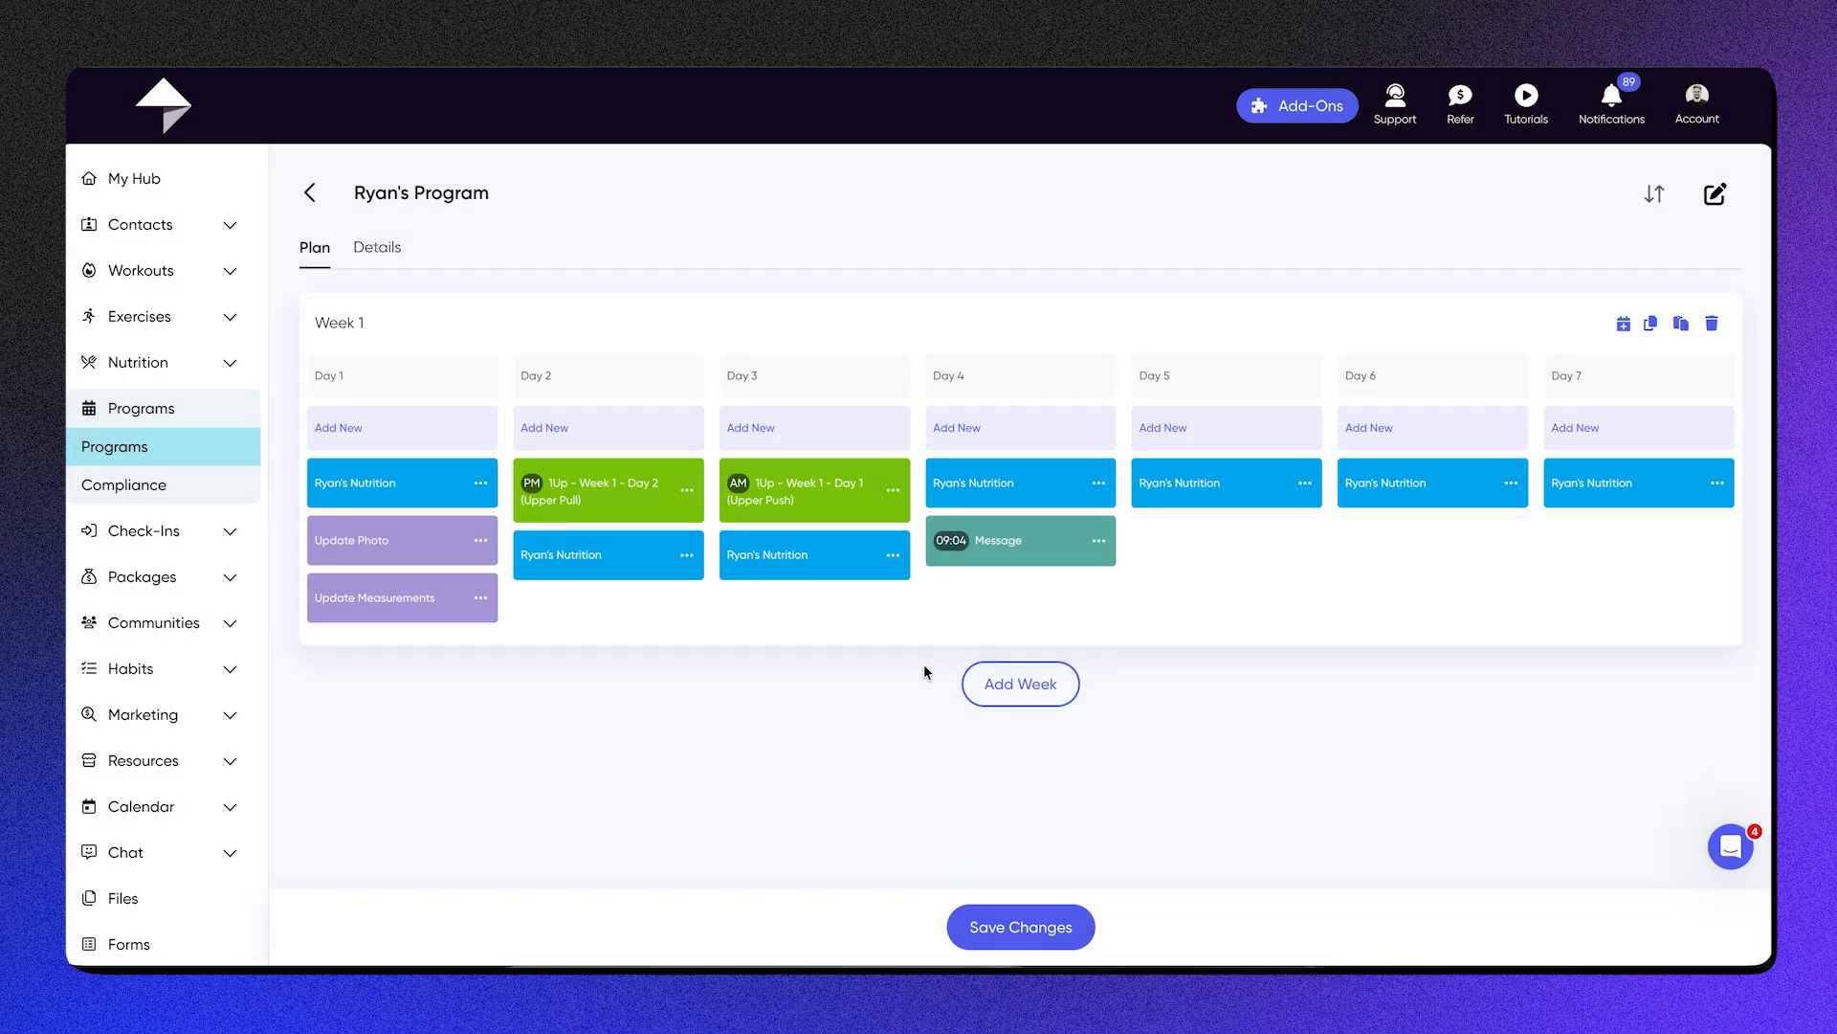
# Step: Add 1Up - Week 1 - Day 1 (Upper Push) to Day 5 as a PM workout and make Day 6 a rest day
pyautogui.click(1257, 445)
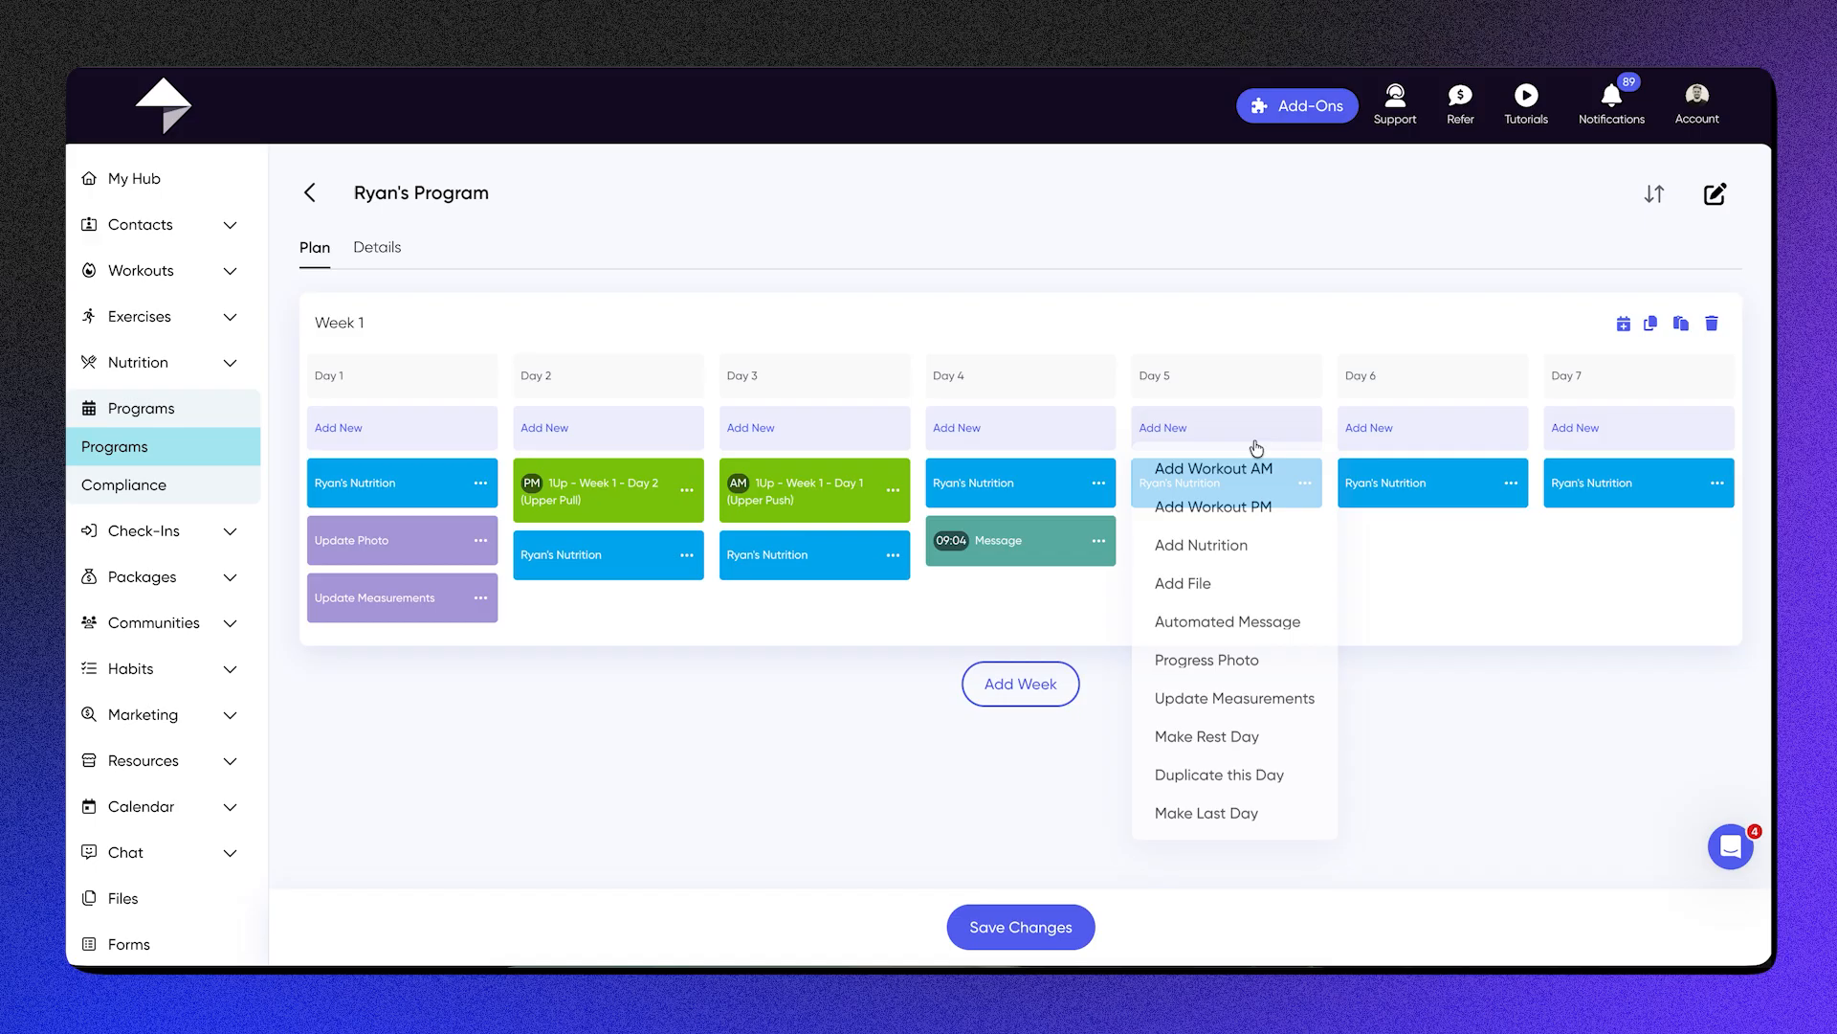
pyautogui.click(1277, 520)
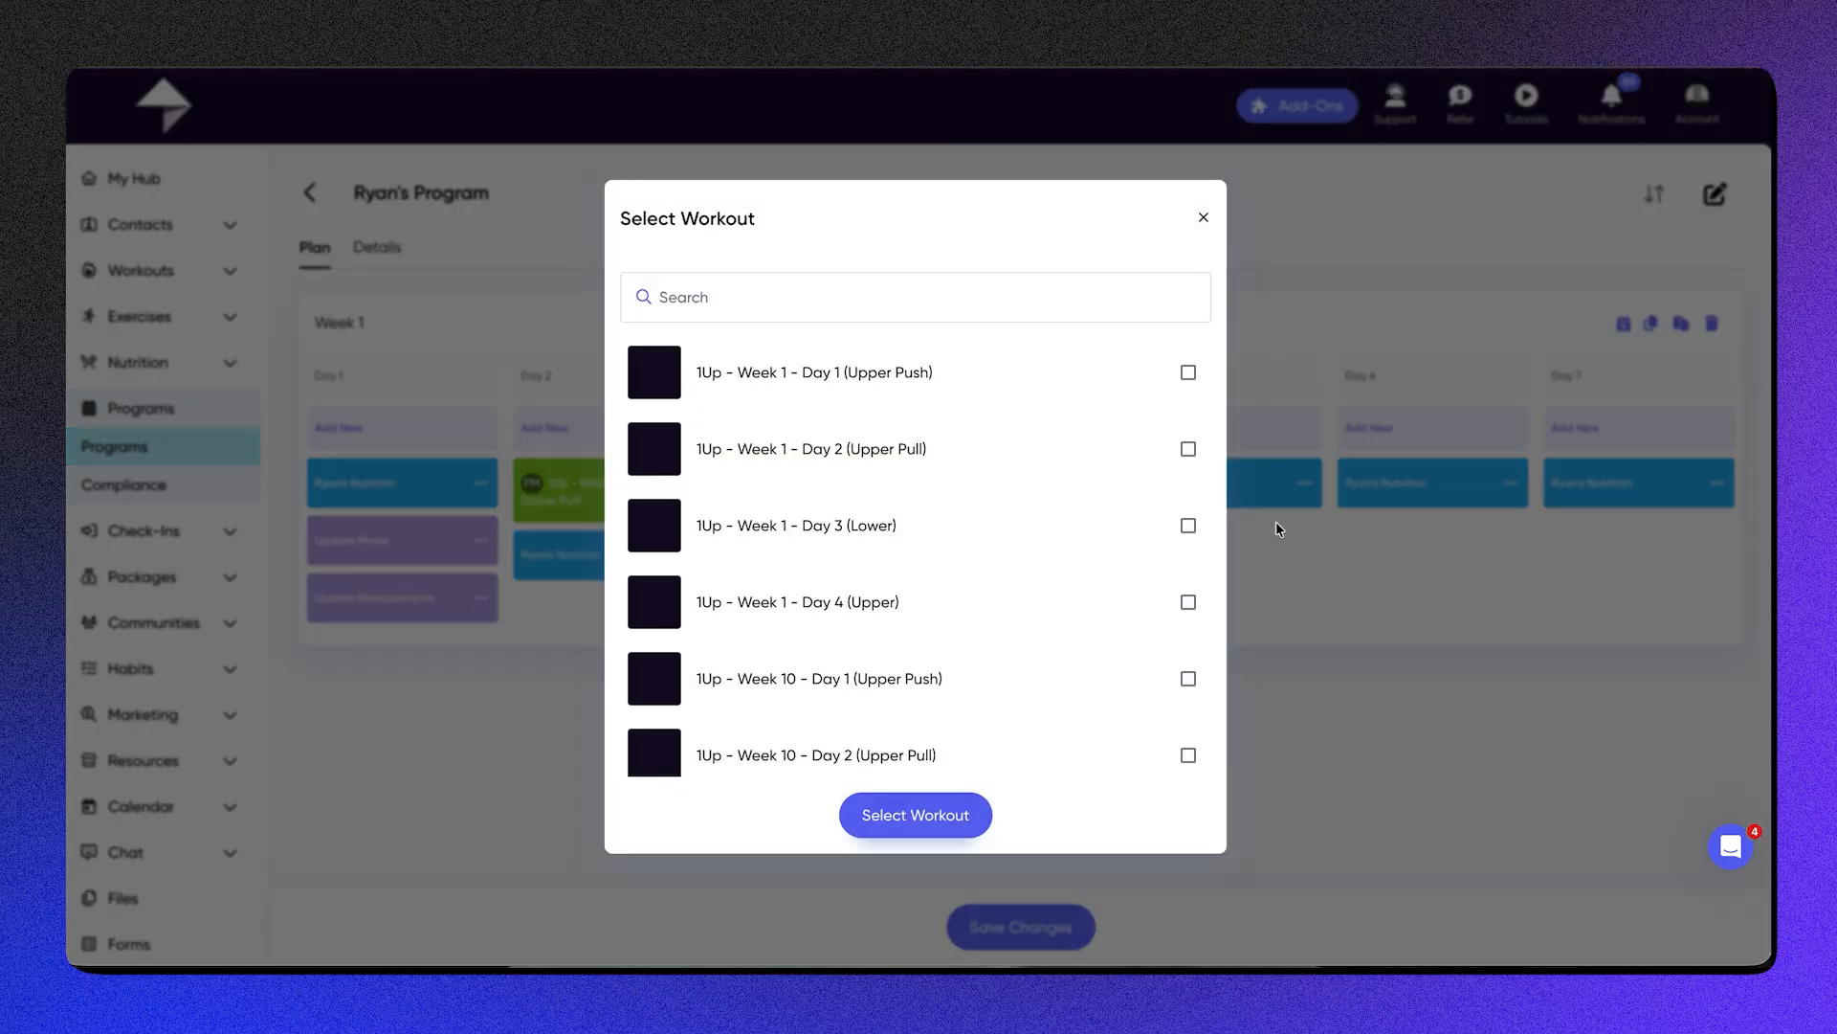
pyautogui.click(991, 392)
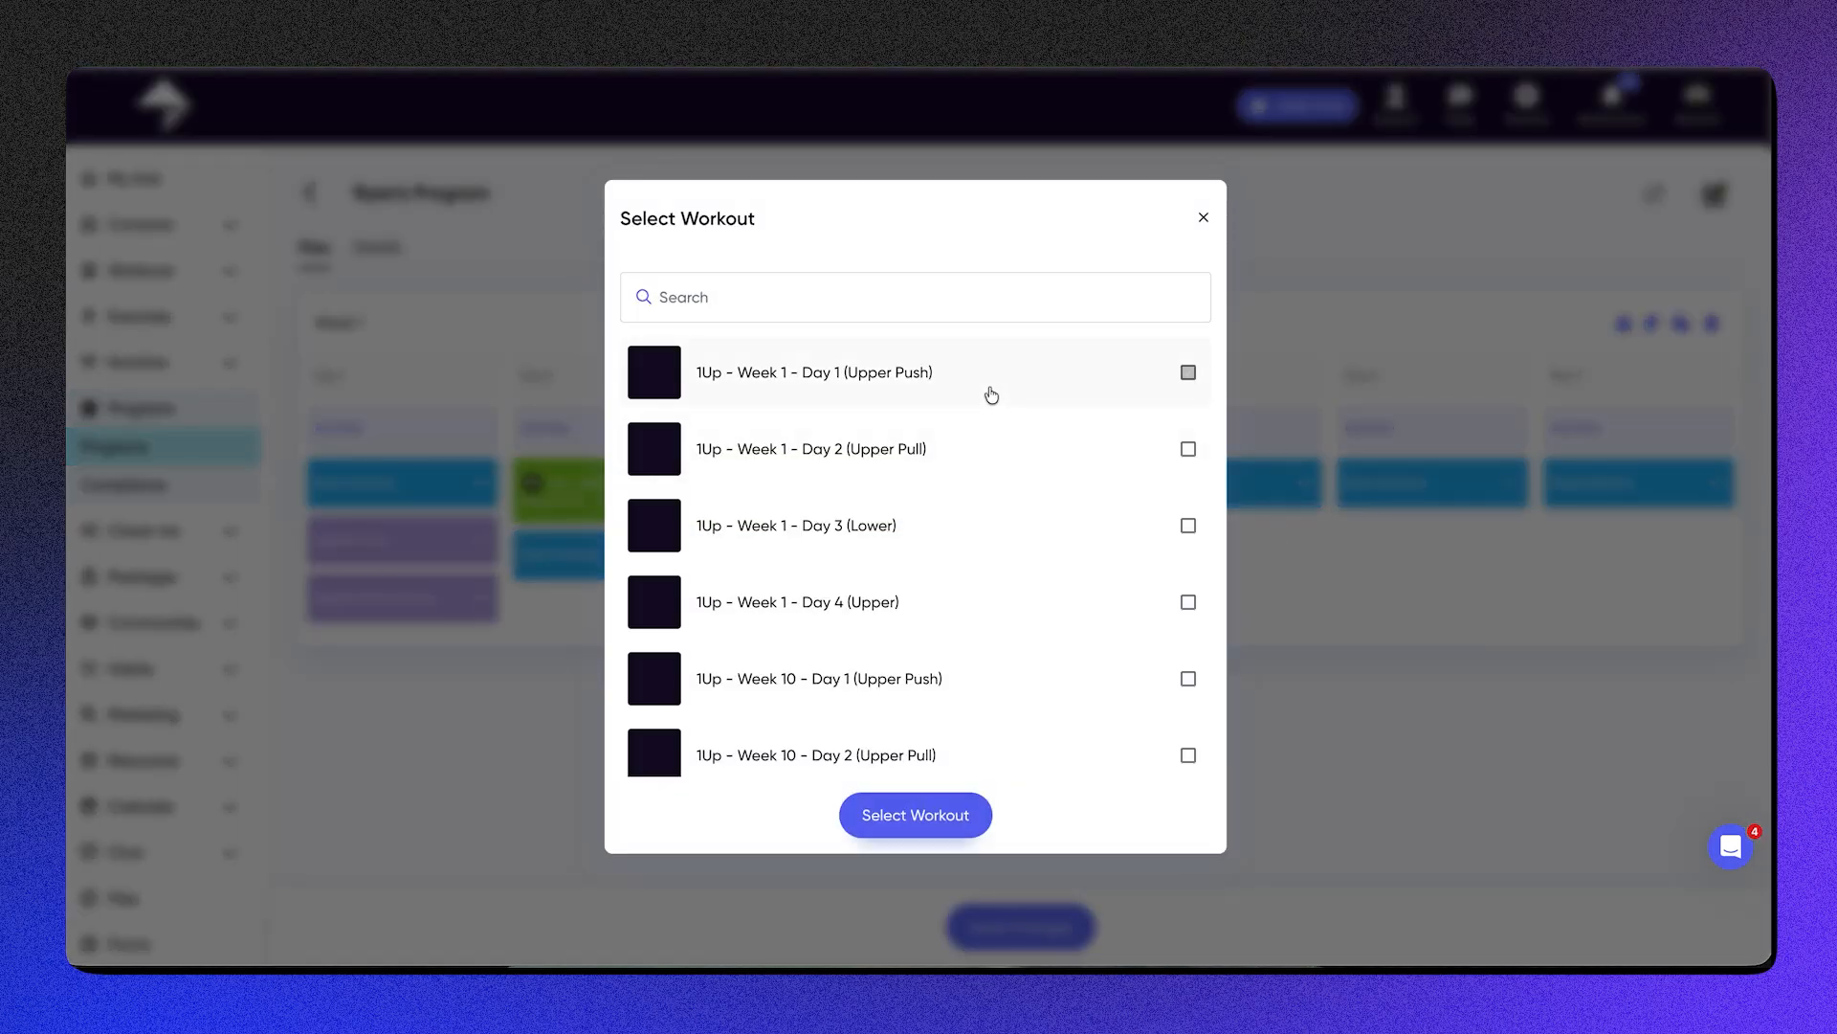
pyautogui.click(890, 813)
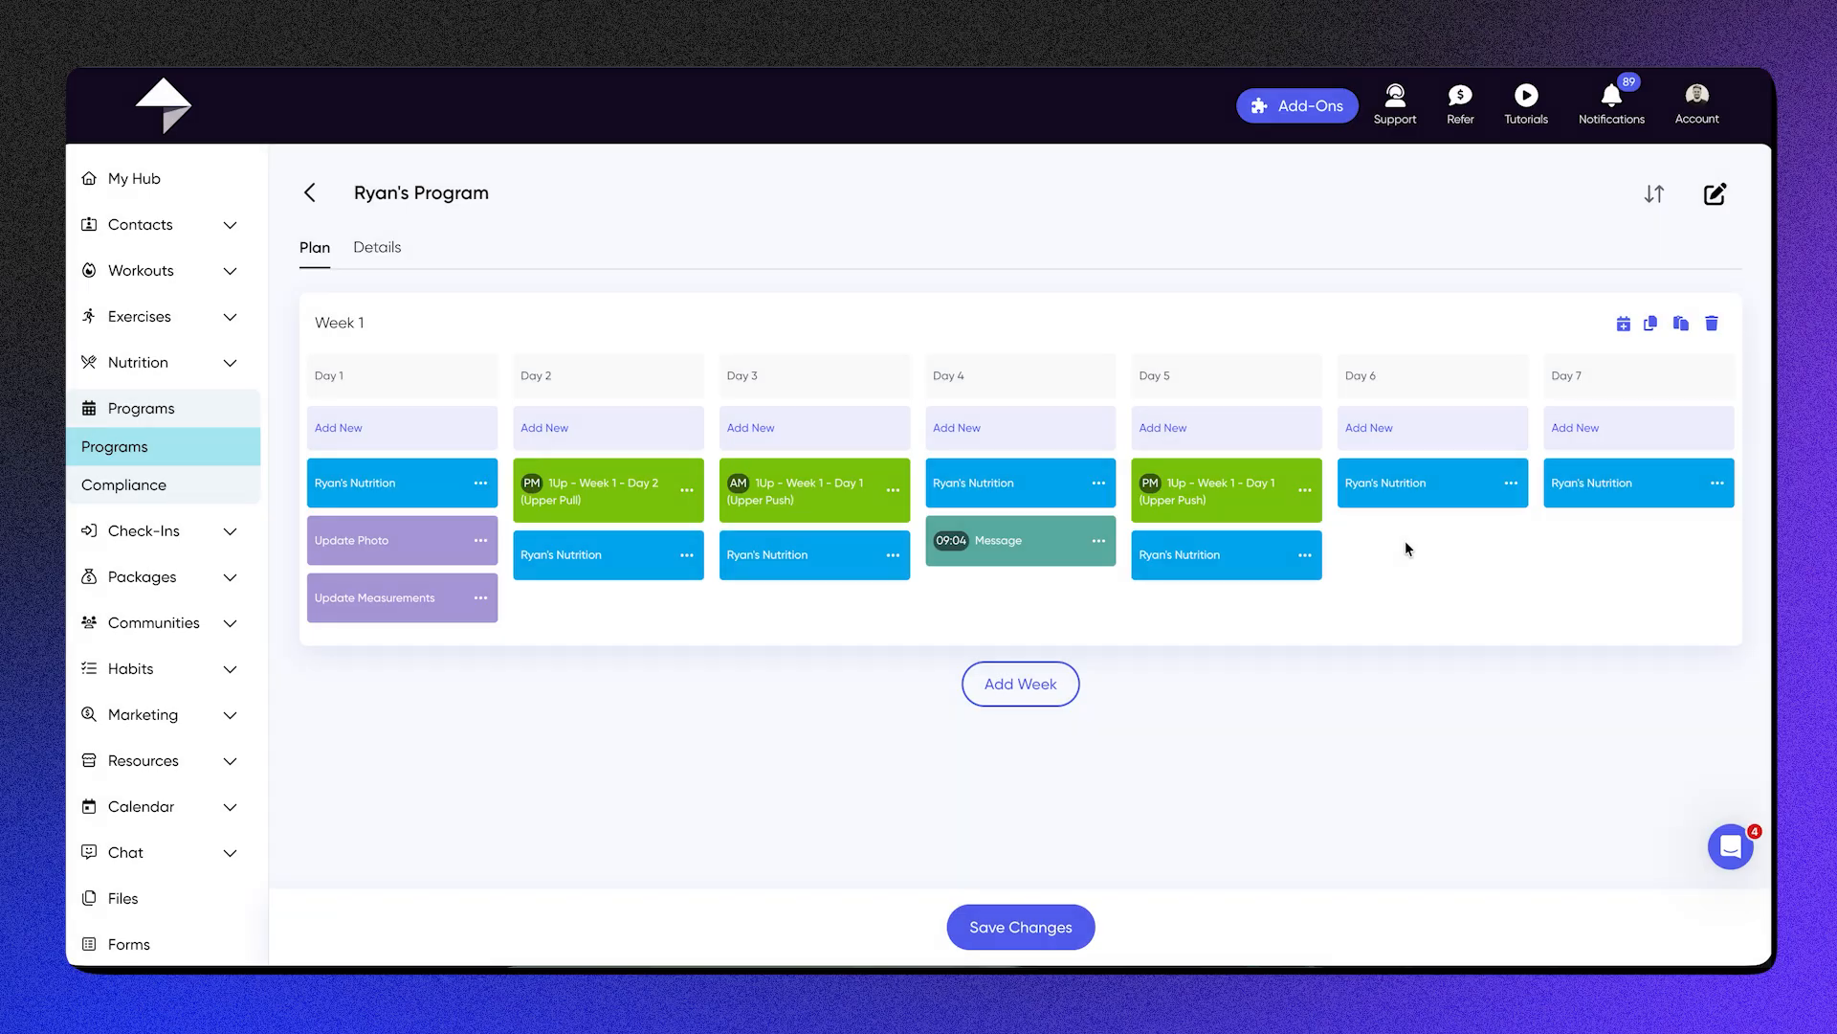
pyautogui.click(1443, 450)
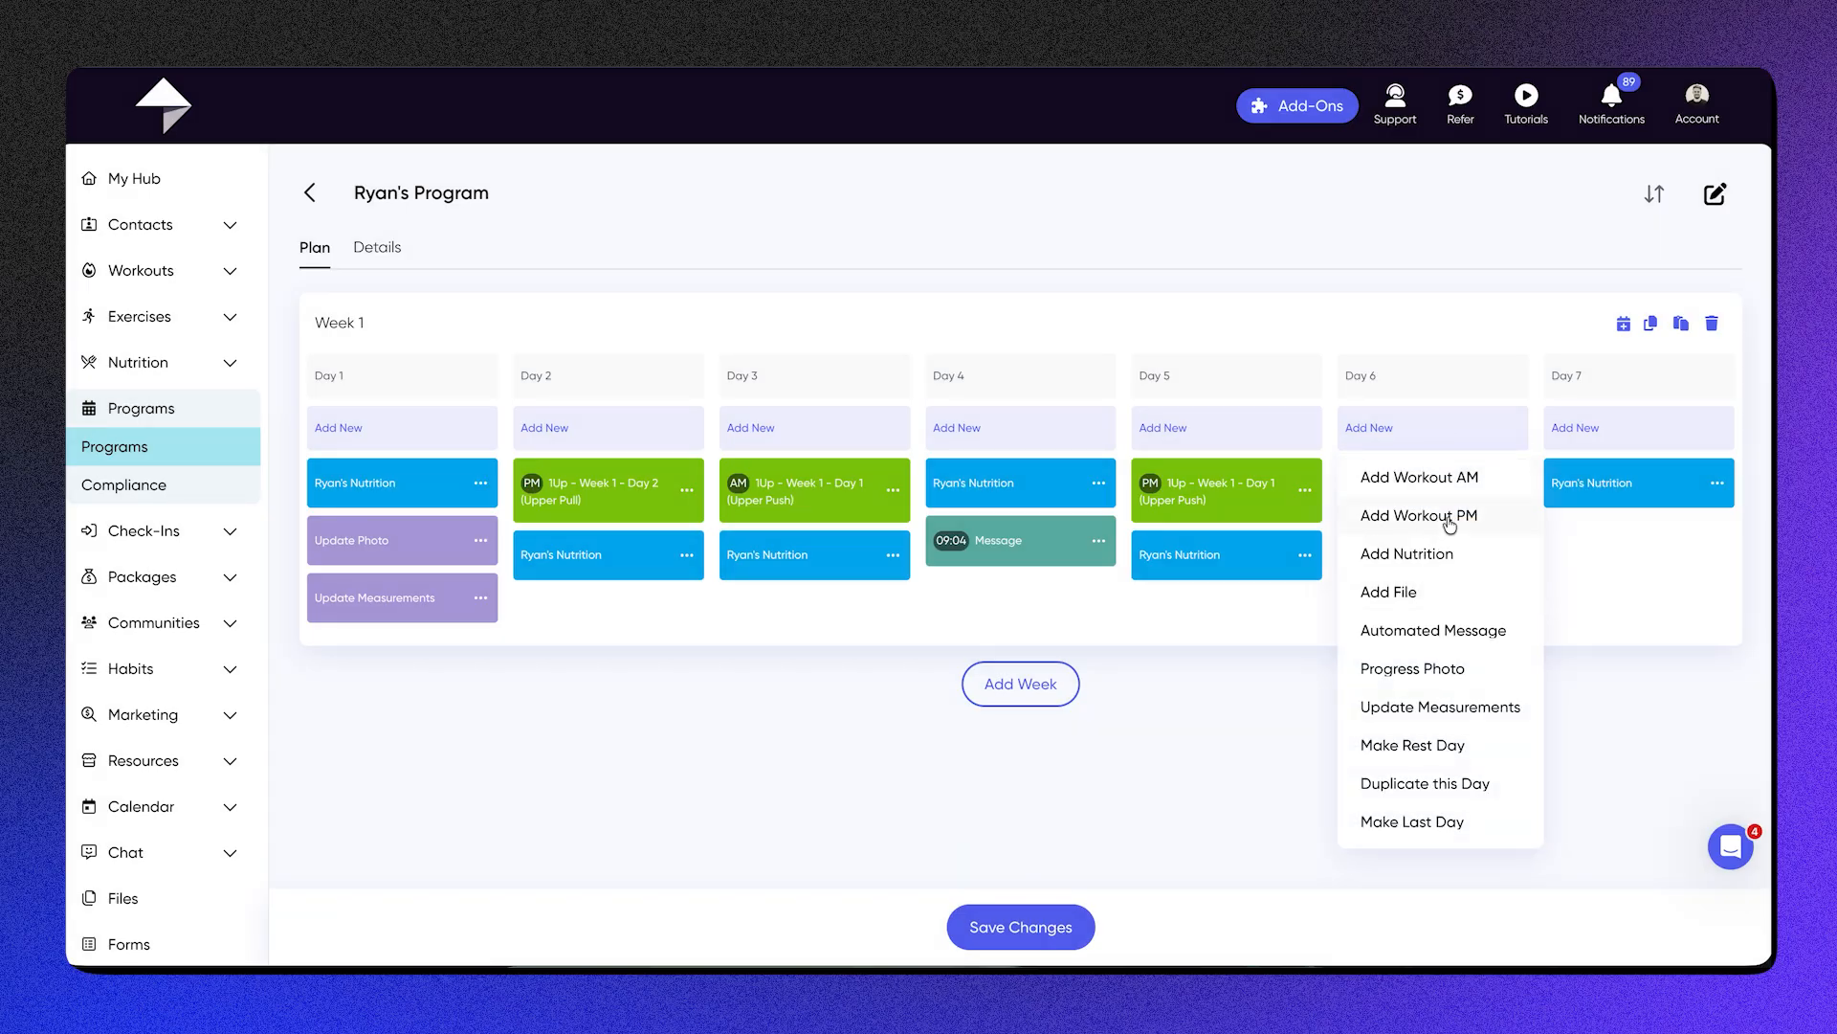
pyautogui.click(1414, 744)
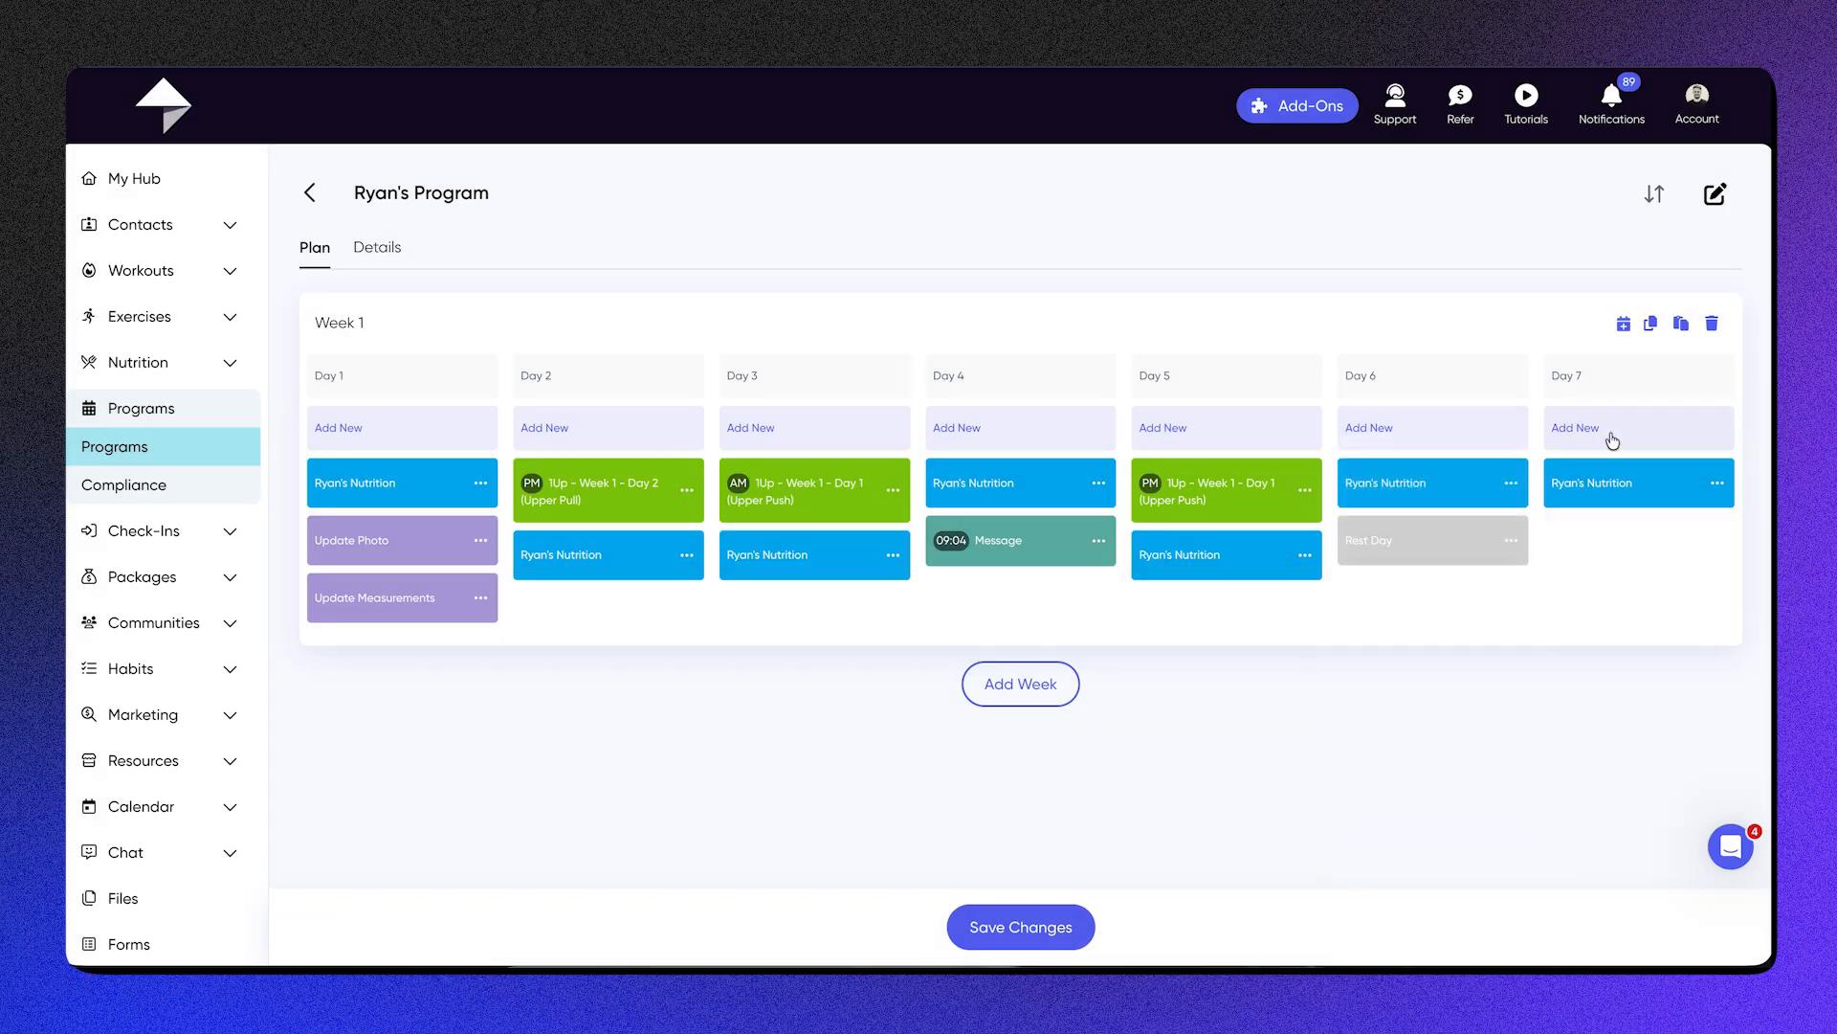
# Step: Add the 1Up - Week 1 - Day 2 (Upper Pull) workout to Day 7 as a PM workout
pyautogui.click(1610, 434)
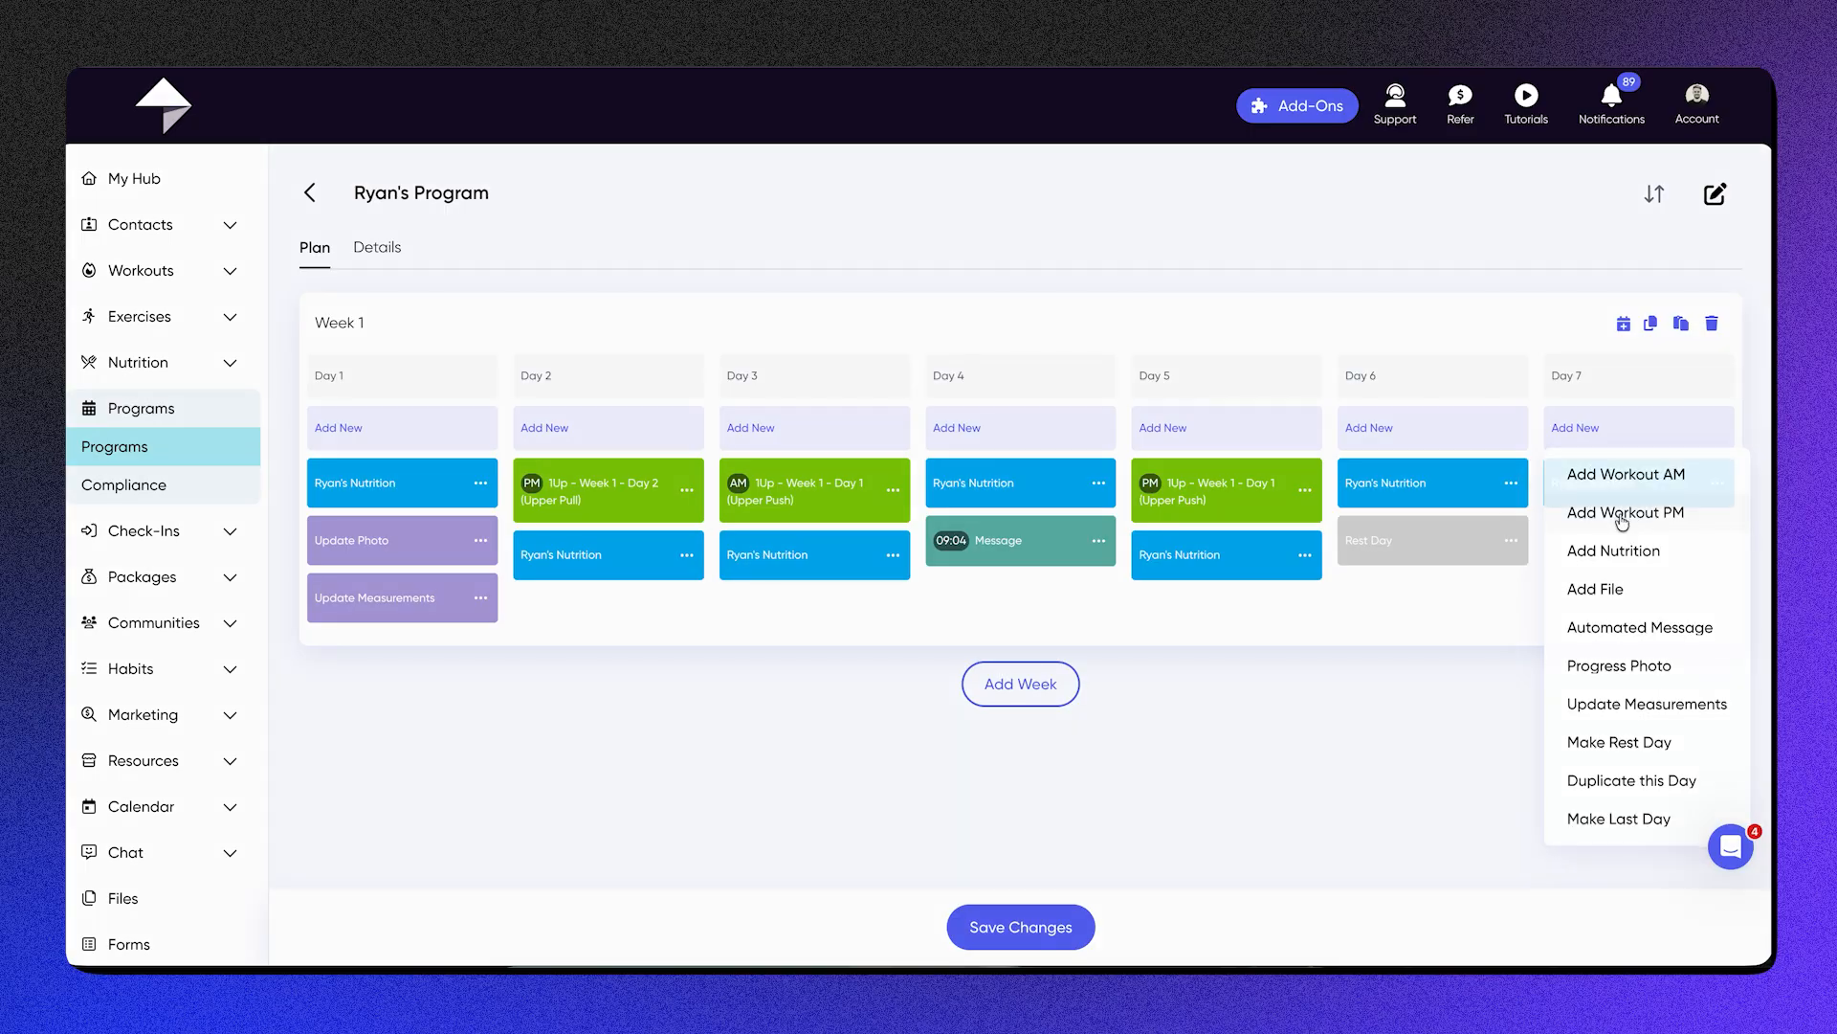
pyautogui.click(1608, 479)
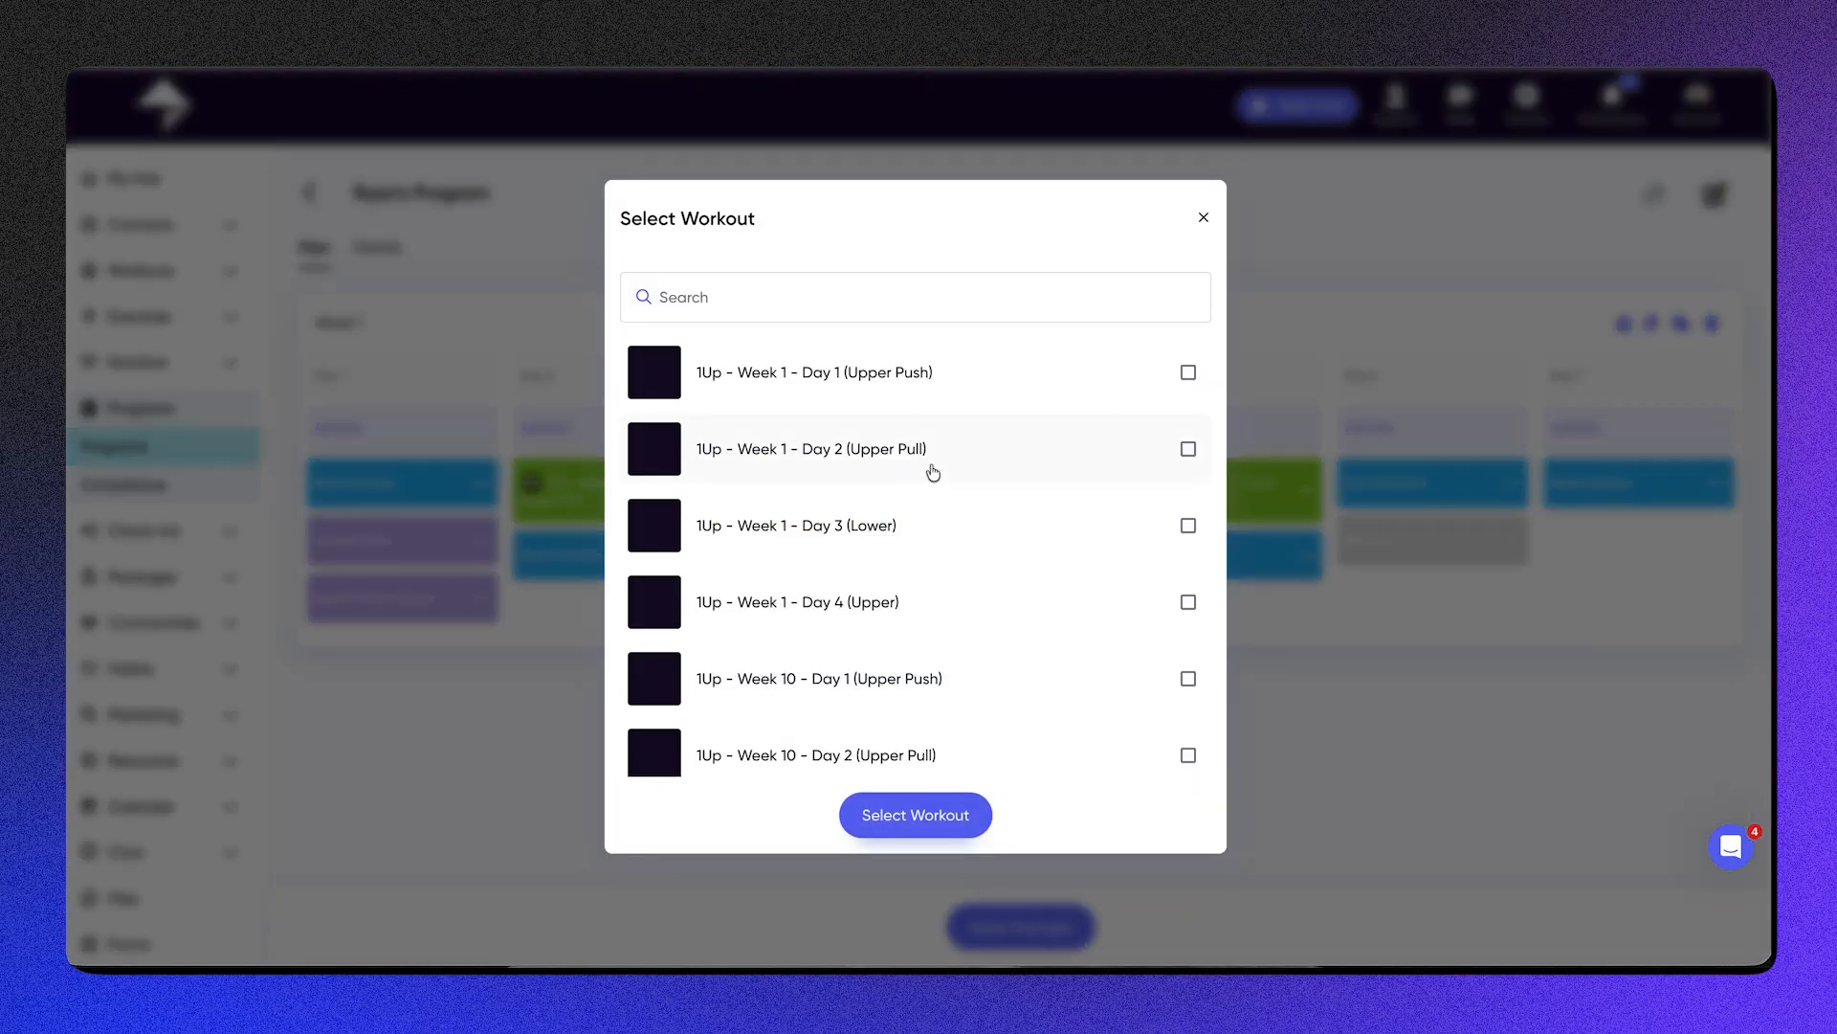
pyautogui.click(933, 469)
pyautogui.click(912, 817)
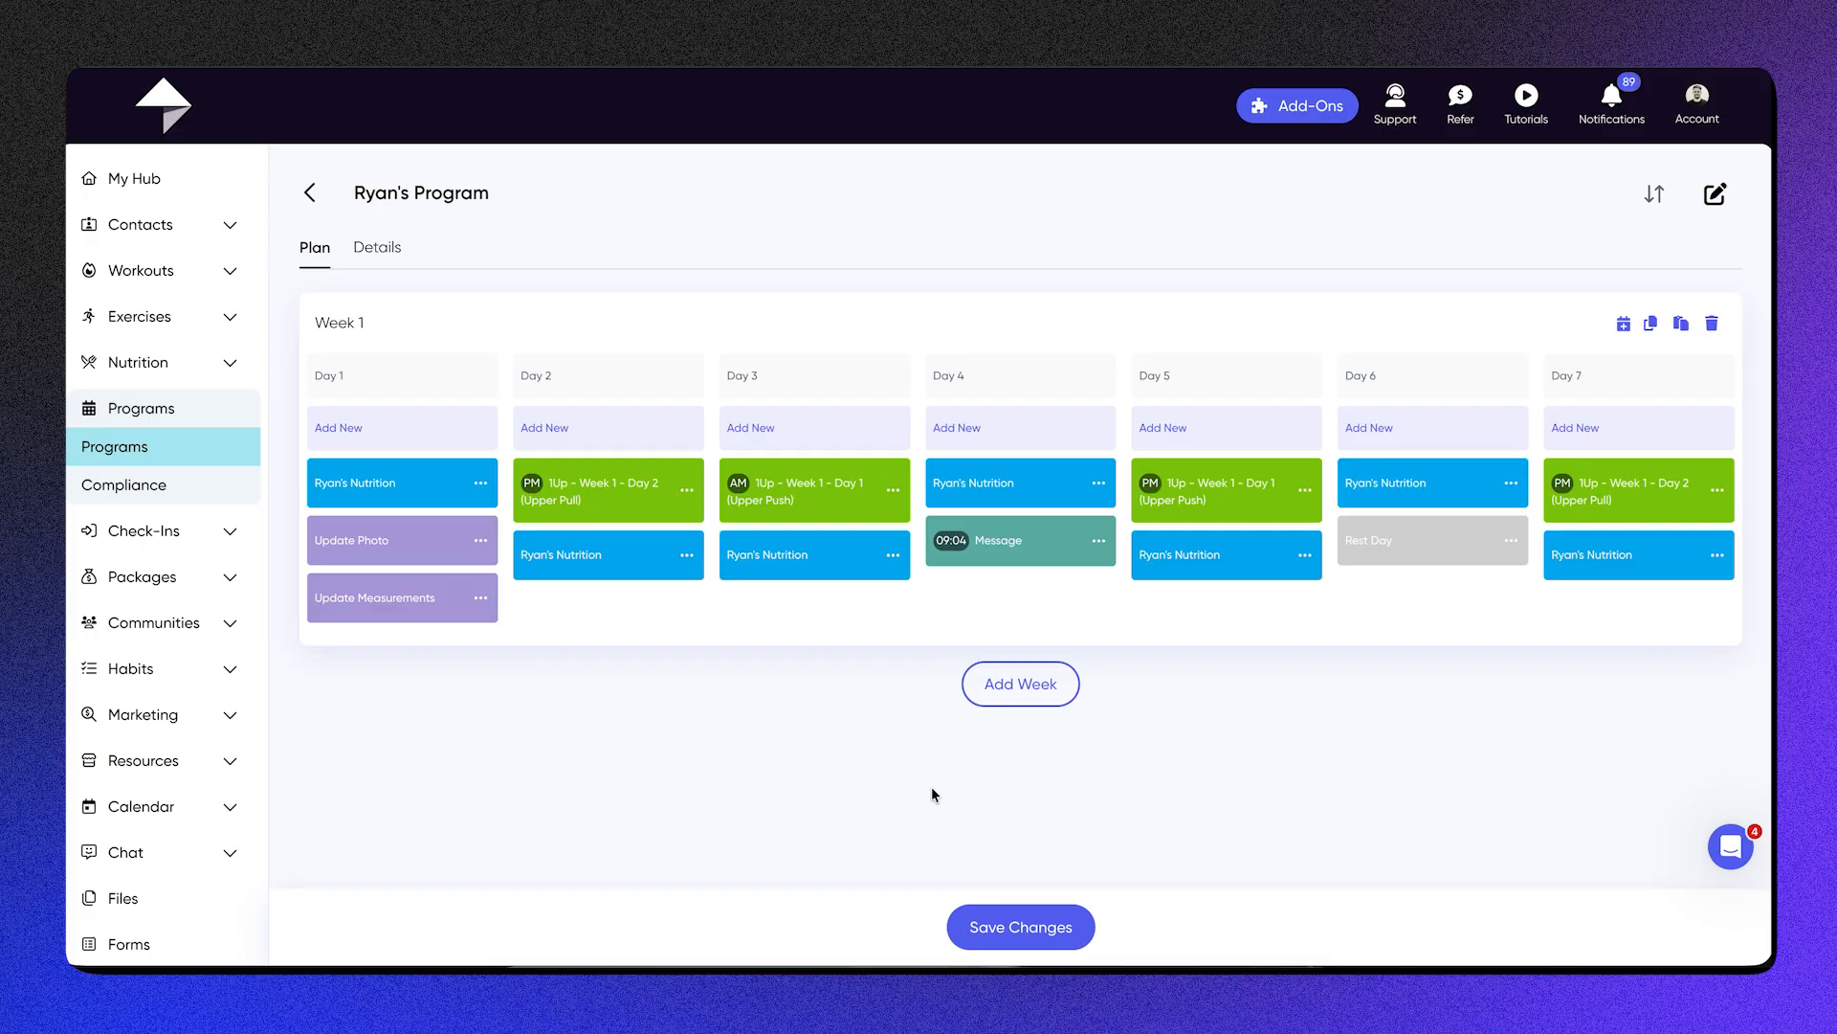
# Step: Duplicate the whole Week 1 schedule as Week 2 of the program
pyautogui.click(1651, 325)
pyautogui.scroll(-2, 1656, 332)
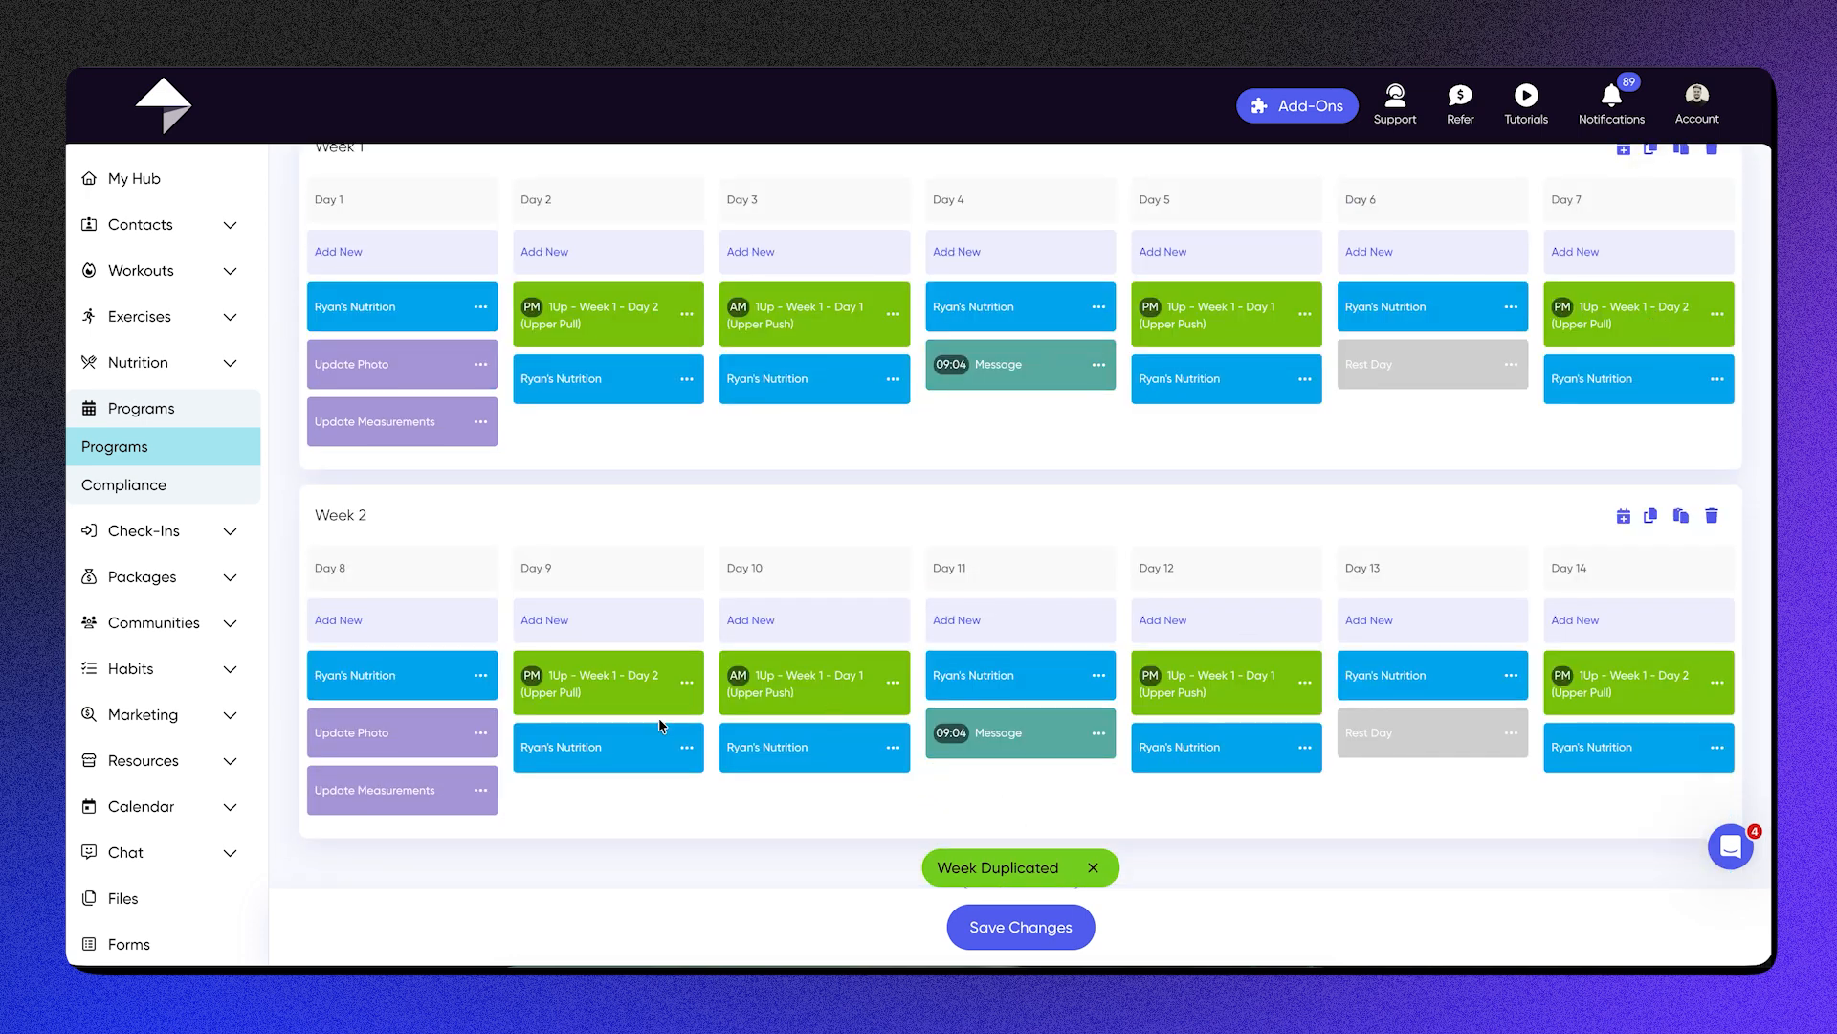
# Step: Remove the Update Photo and Update Measurements tasks from Day 8 in Week 2
pyautogui.click(478, 735)
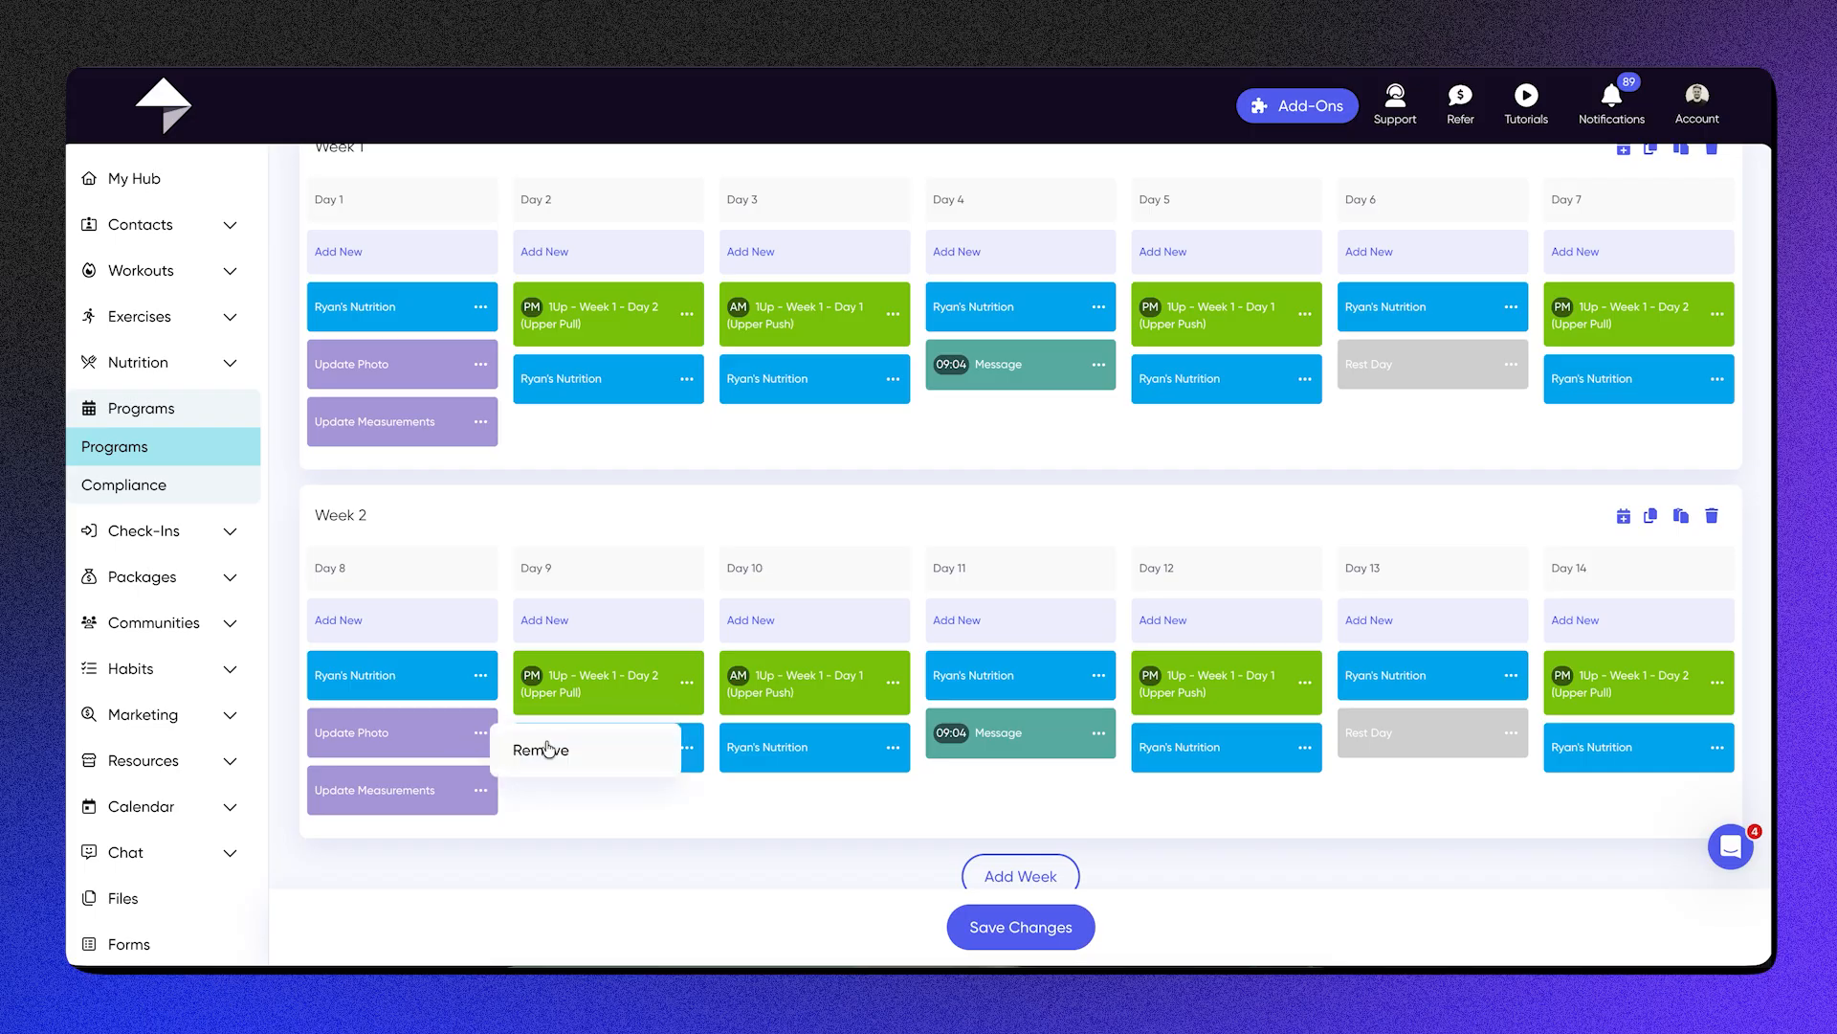
pyautogui.click(544, 749)
pyautogui.click(481, 741)
pyautogui.click(536, 749)
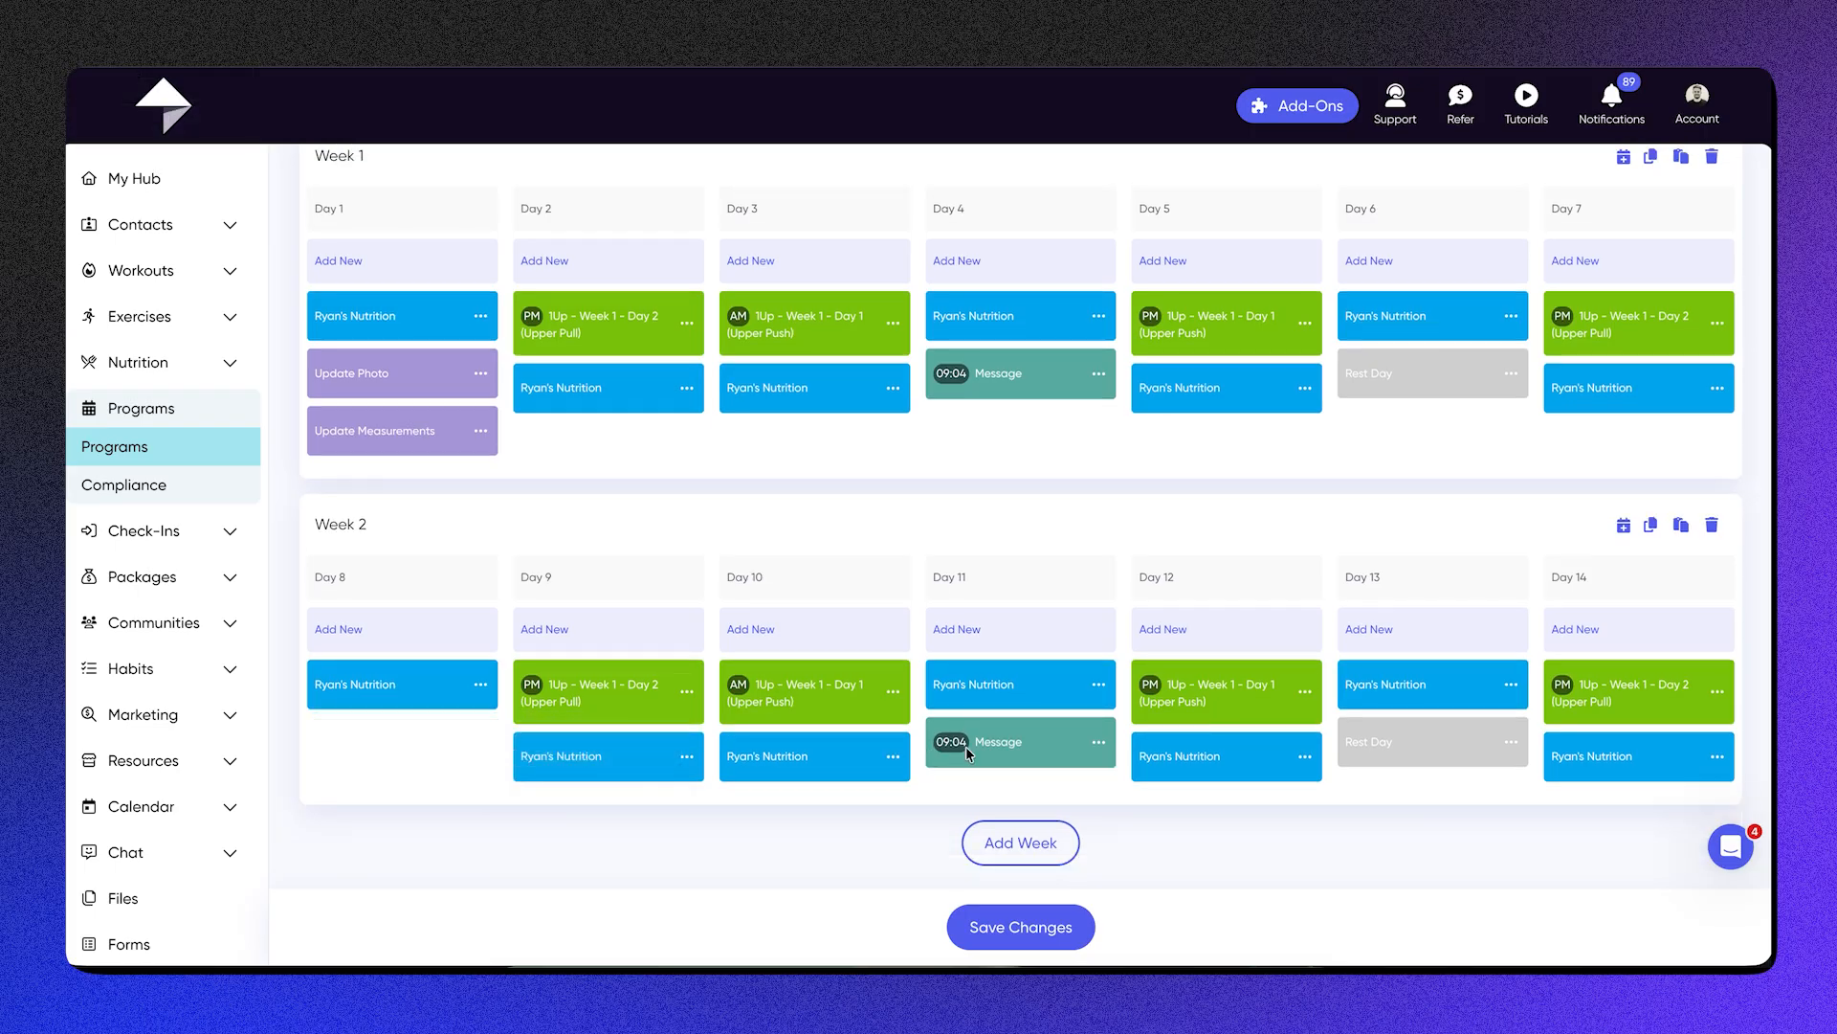
# Step: In the Day 11 automated message, replace the last sentence with "Looking forward to Week 3?" and update the message
pyautogui.click(1097, 744)
pyautogui.click(1121, 763)
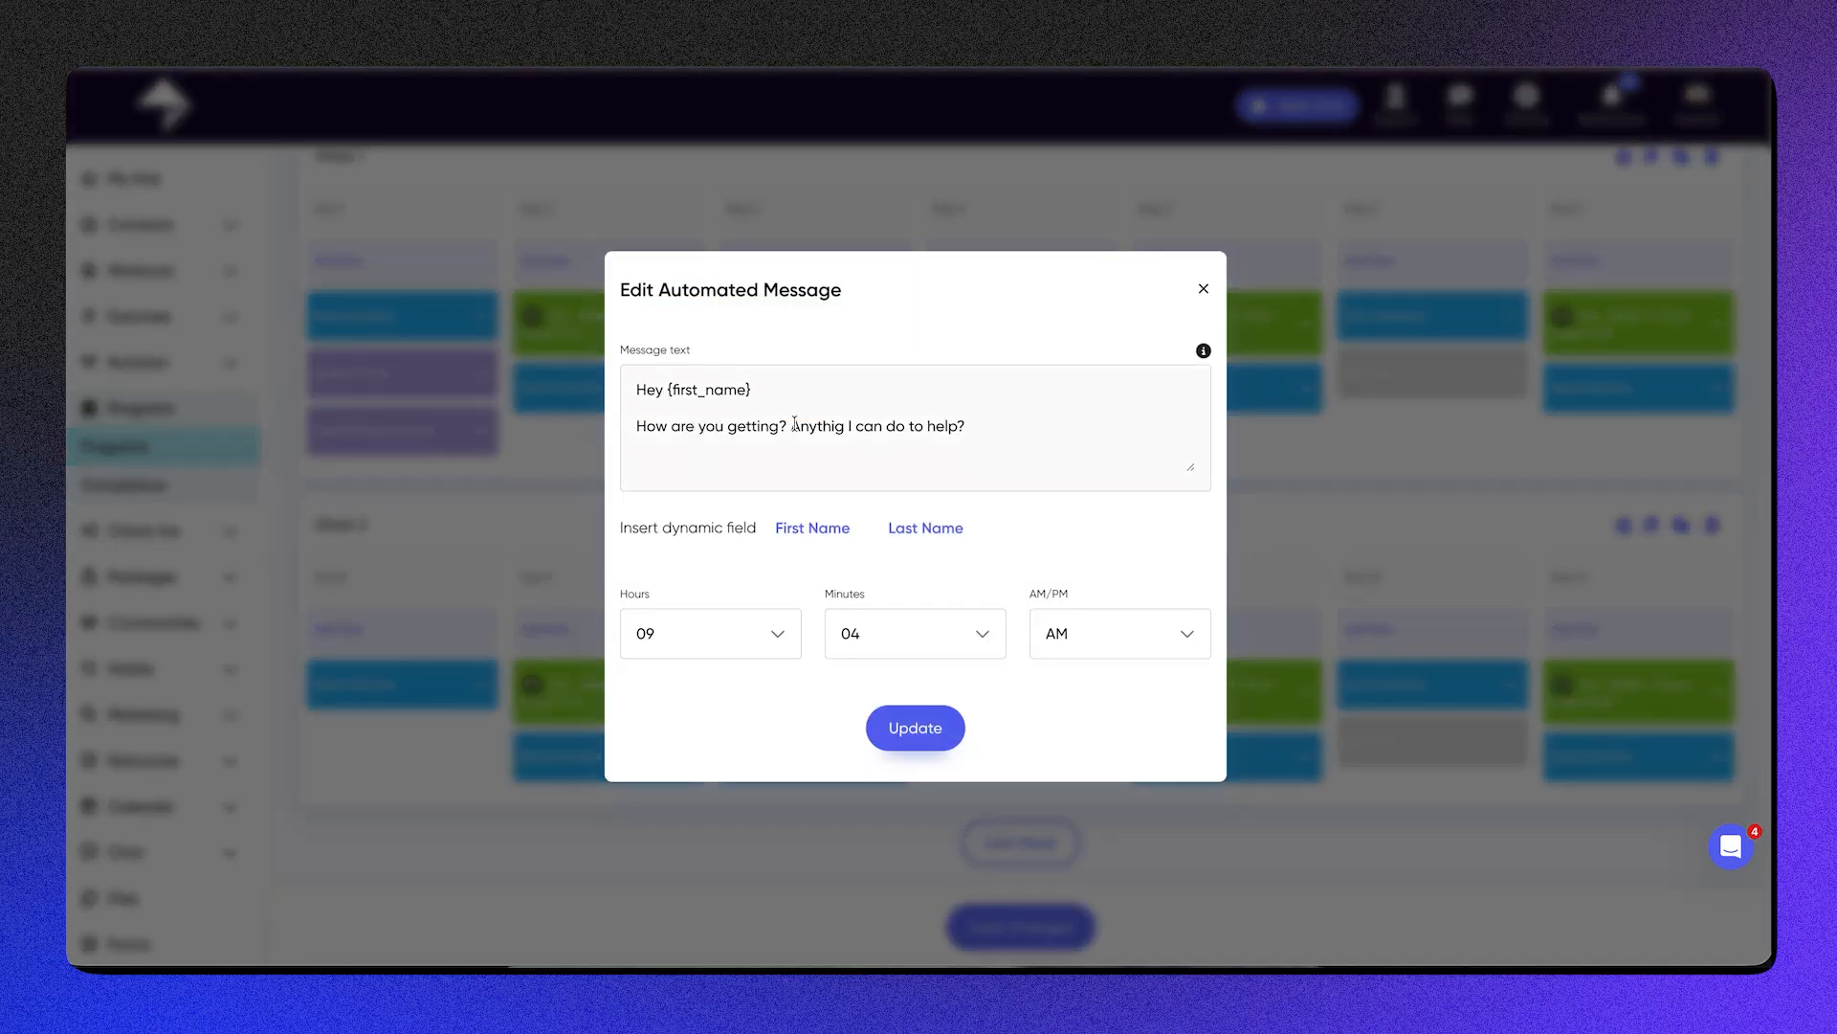
pyautogui.moveTo(794, 425); pyautogui.dragTo(1110, 433)
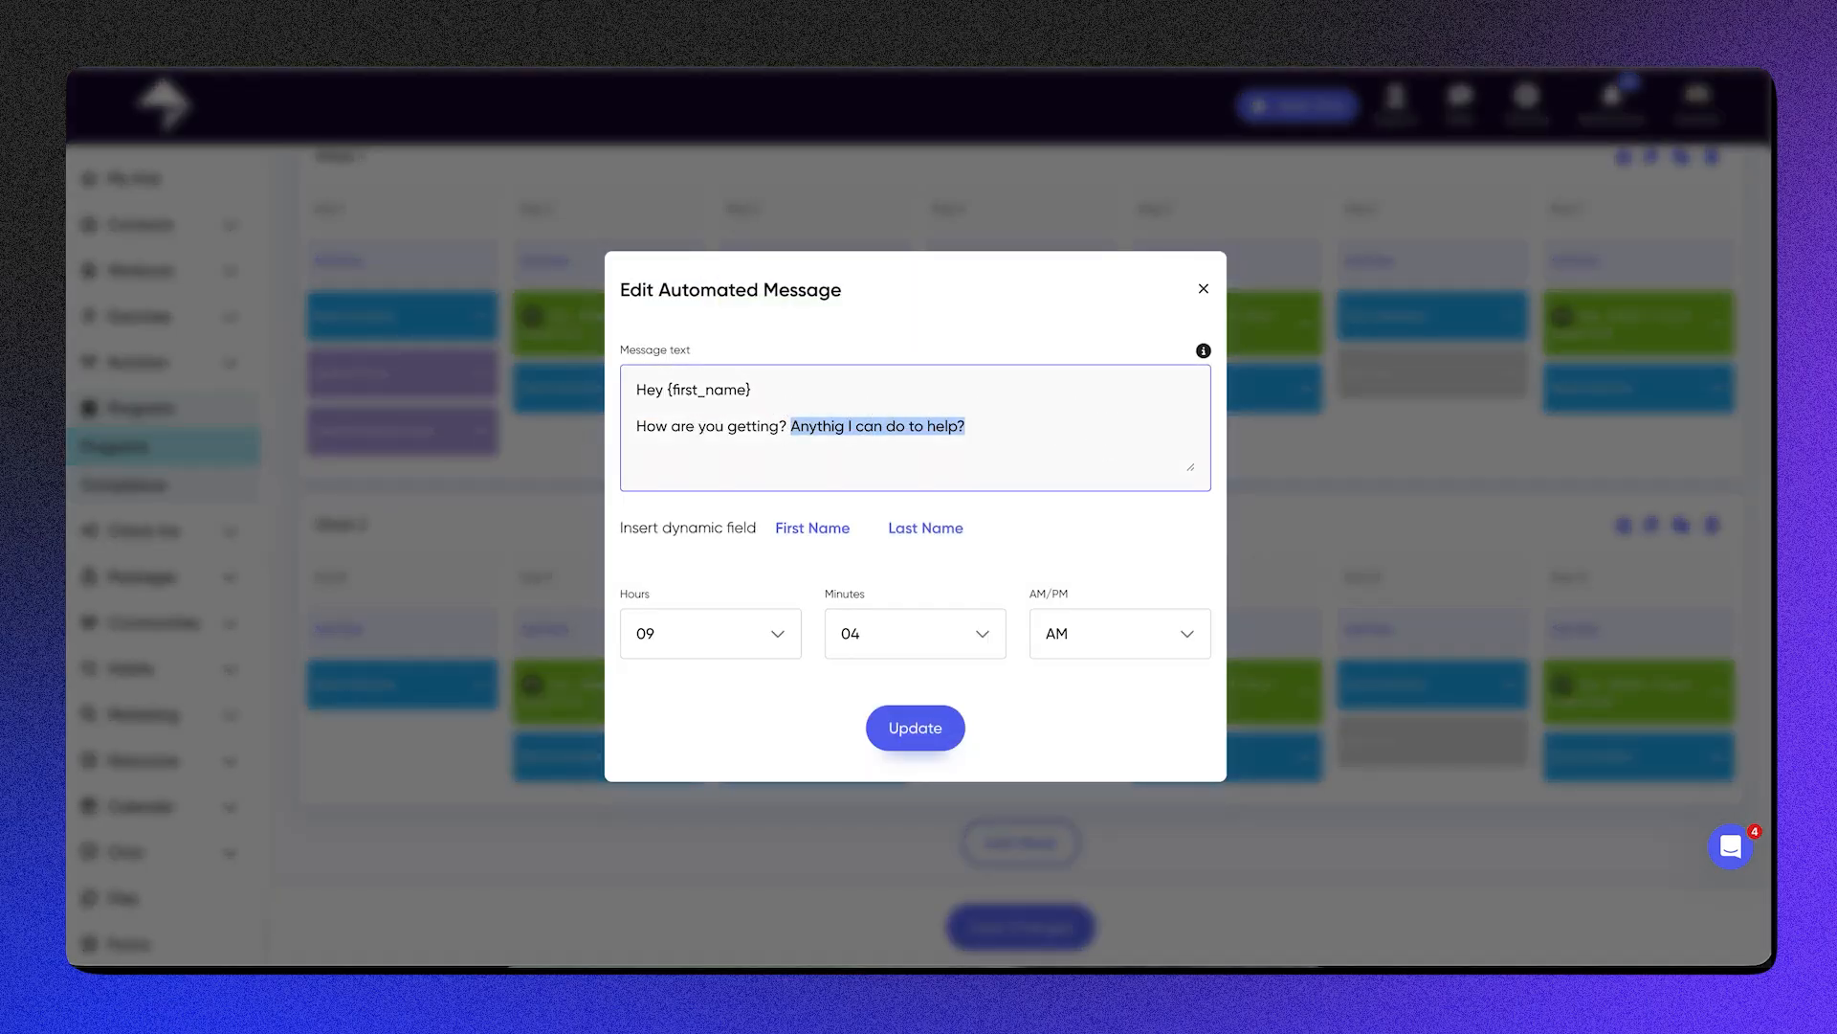
pyautogui.press('BackSpace')
pyautogui.write('Looking forward ')
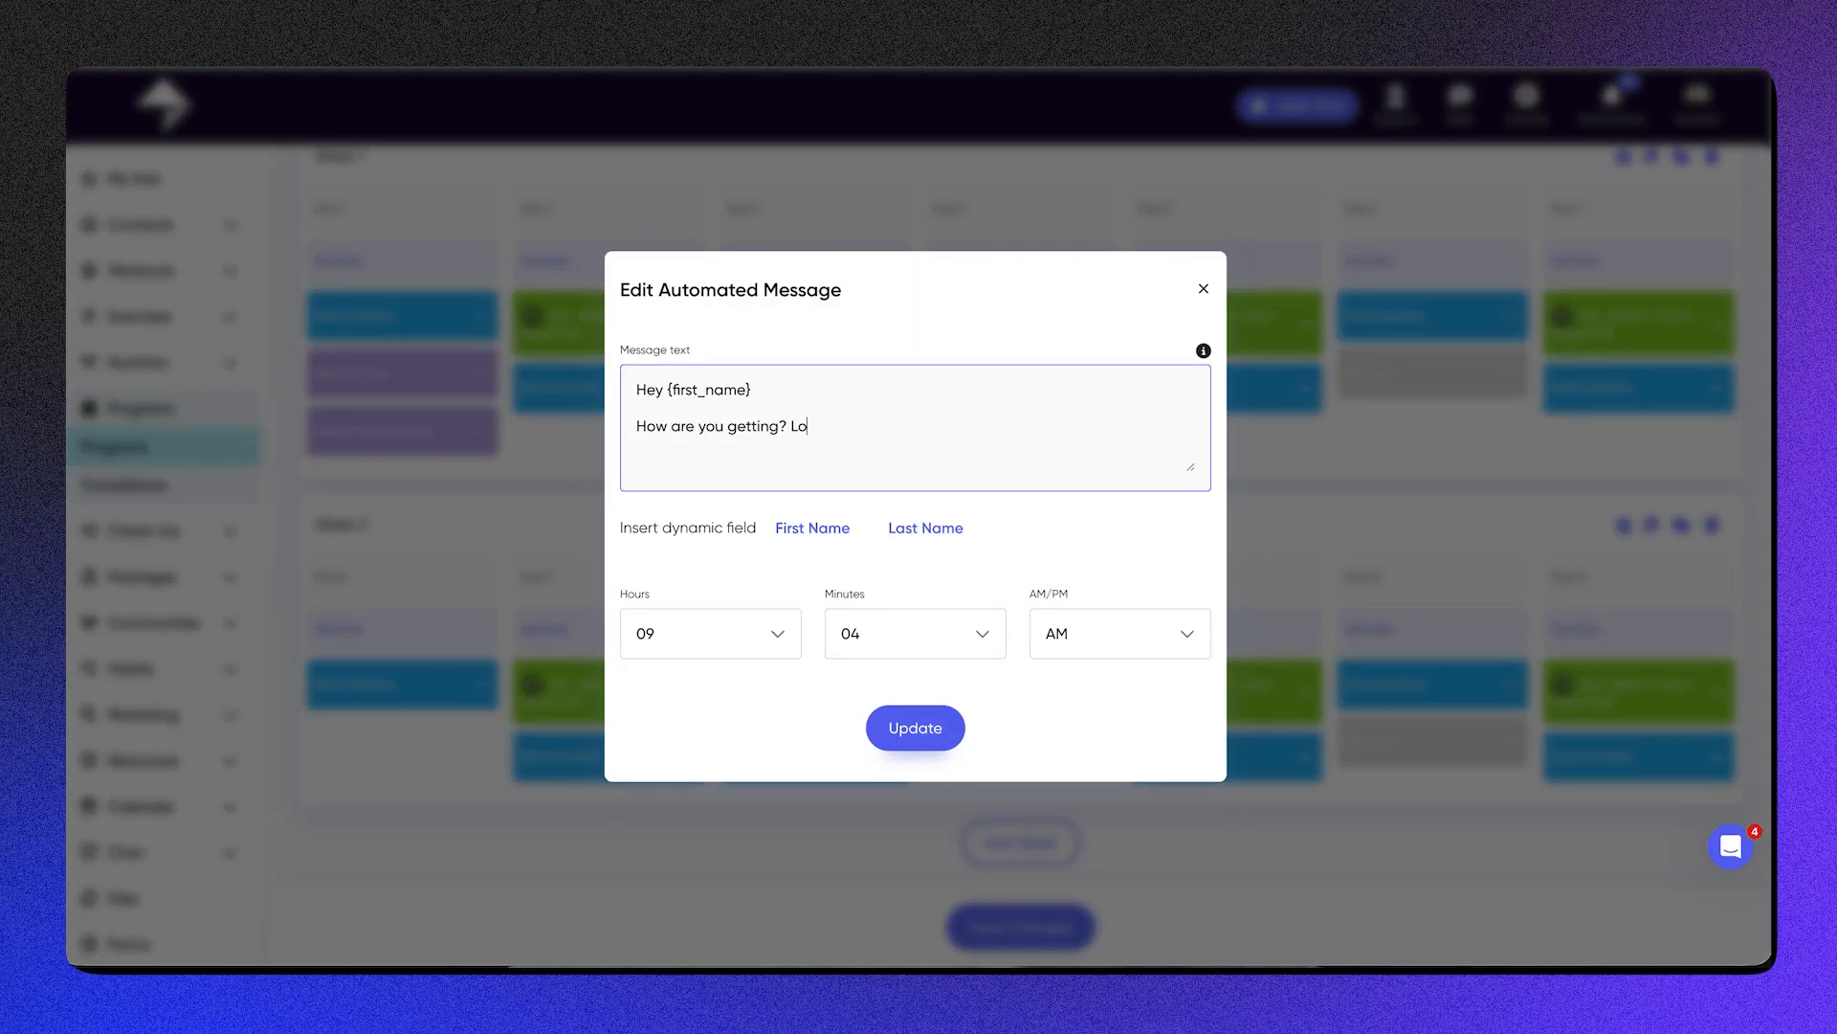
pyautogui.write('to Week 3?')
pyautogui.click(916, 730)
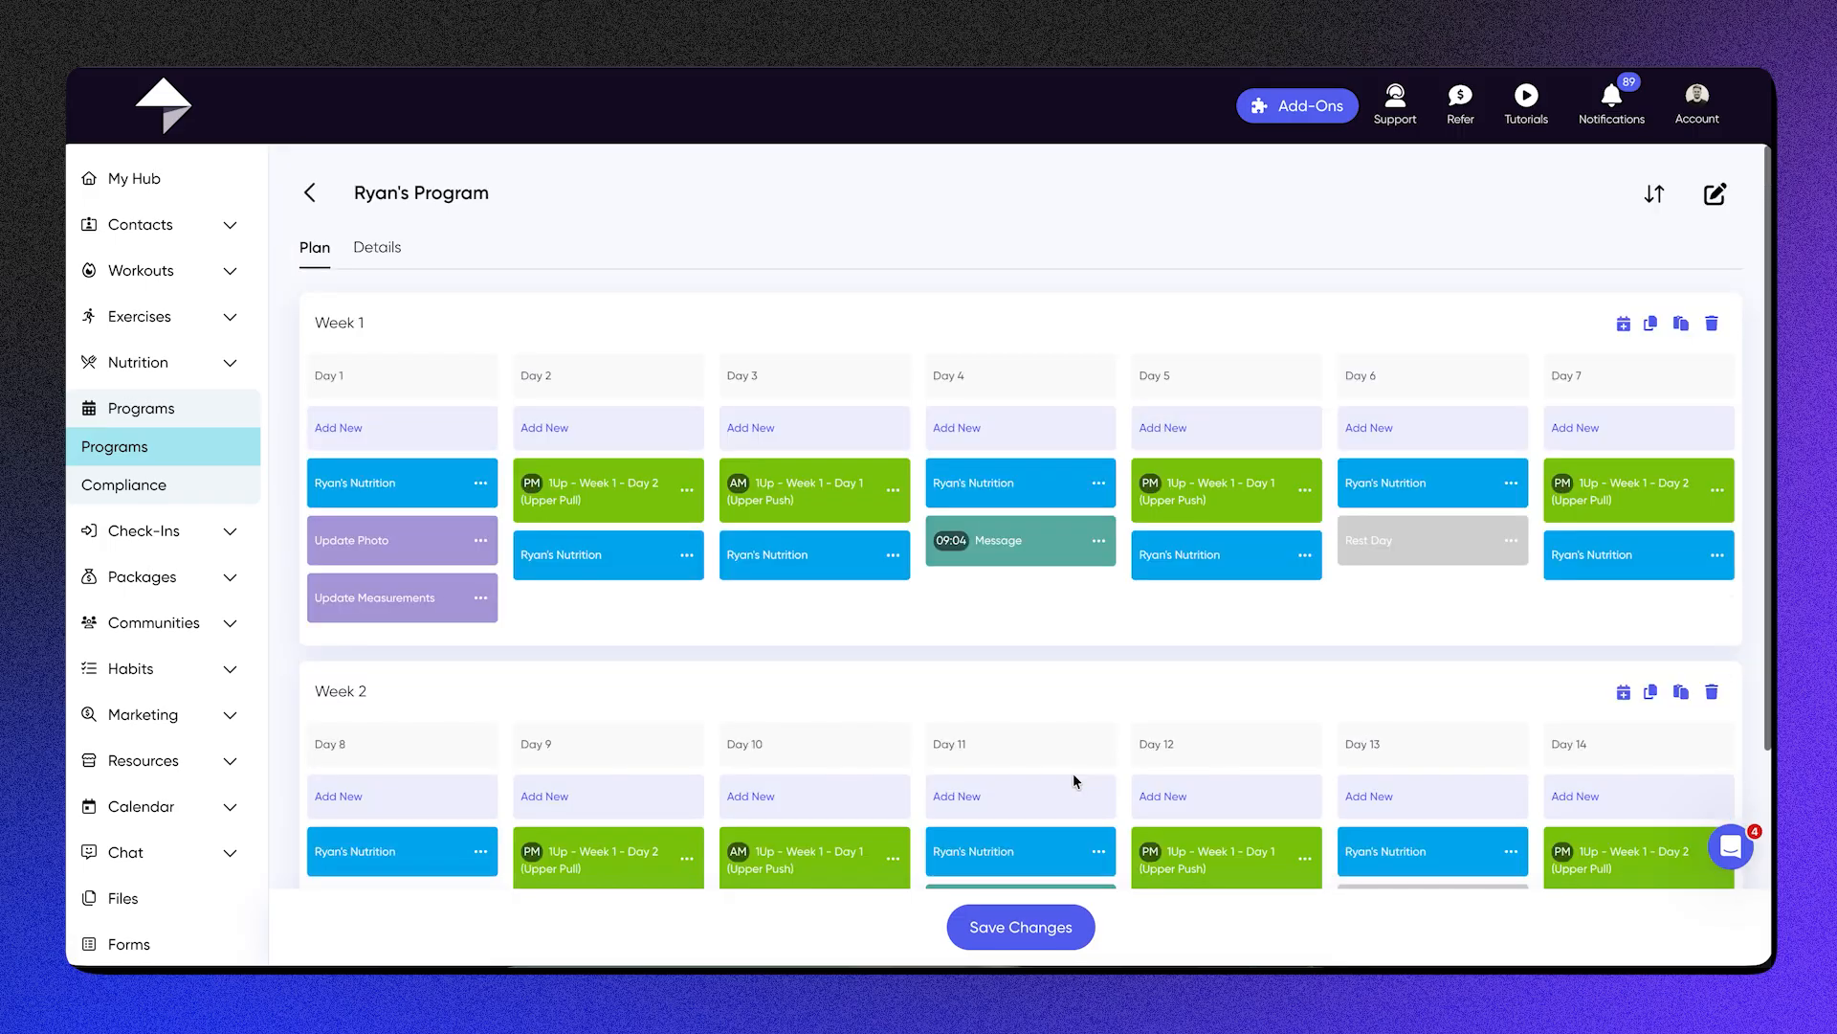
# Step: Review the program's details, including the suggested morning and evening workout times and the option to remove assignments after the program ends
pyautogui.scroll(-3, 1072, 773)
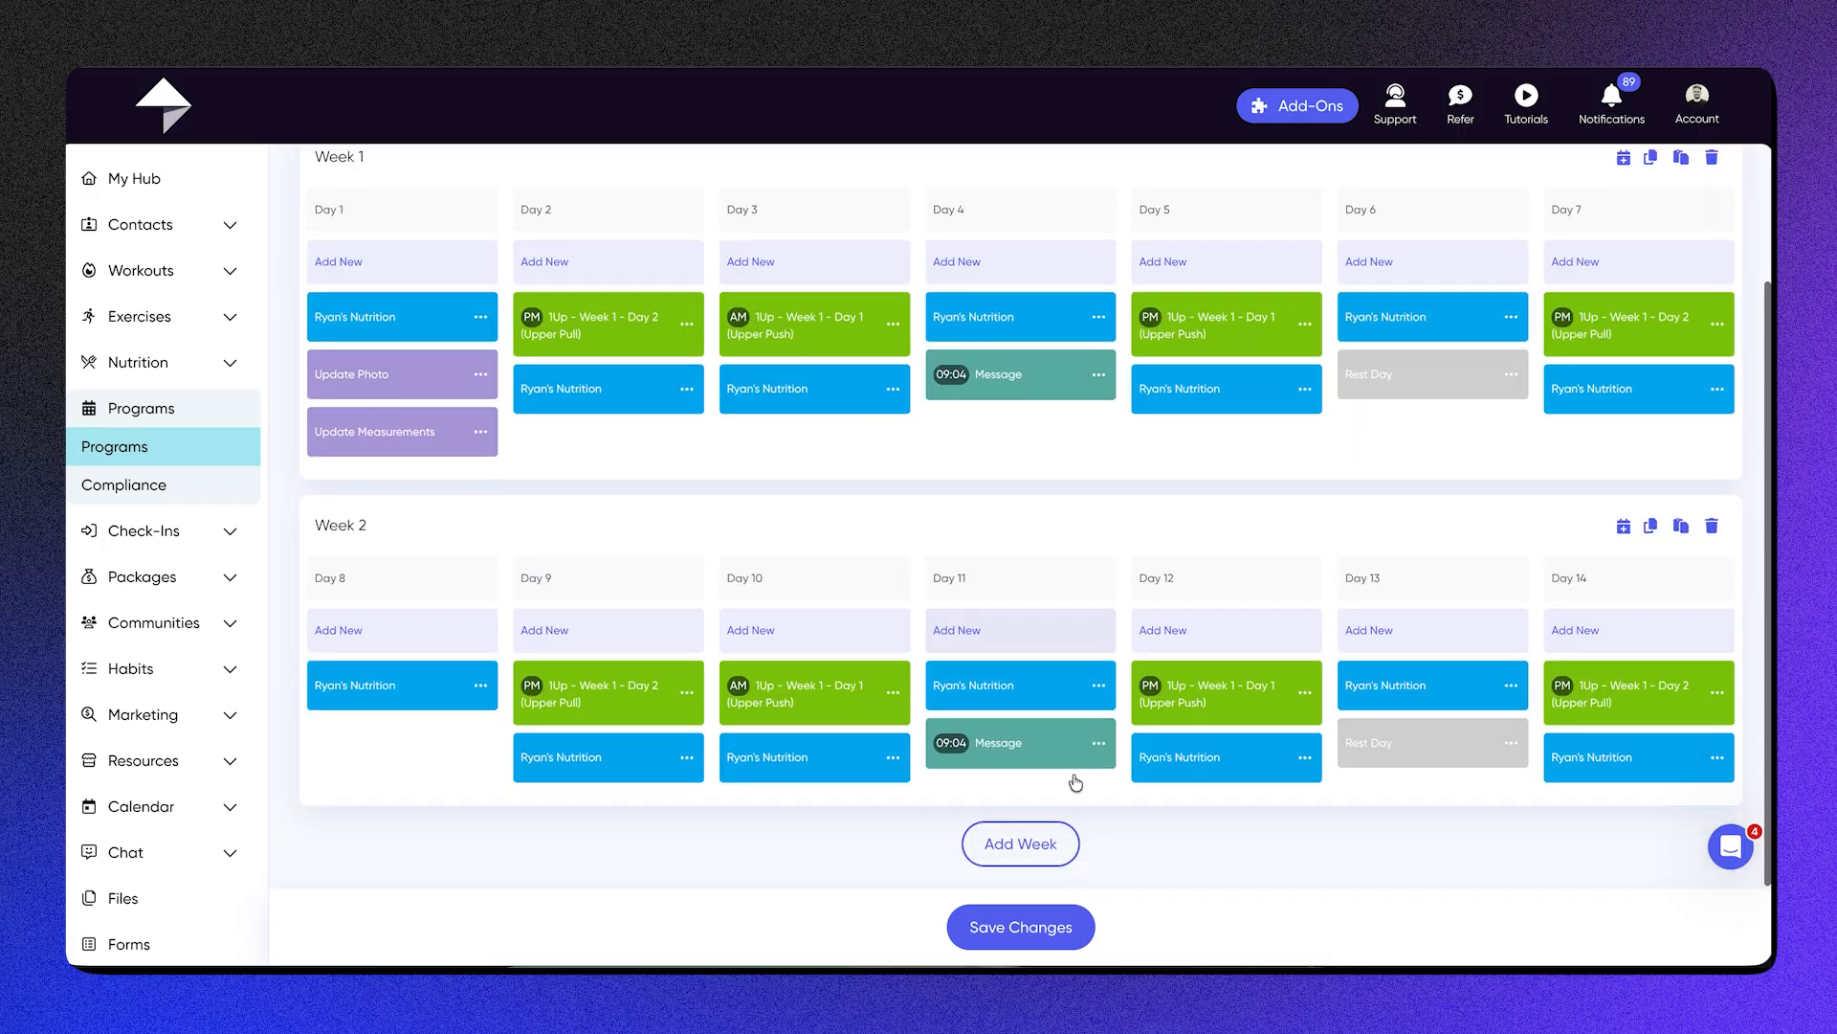
pyautogui.scroll(3, 1076, 783)
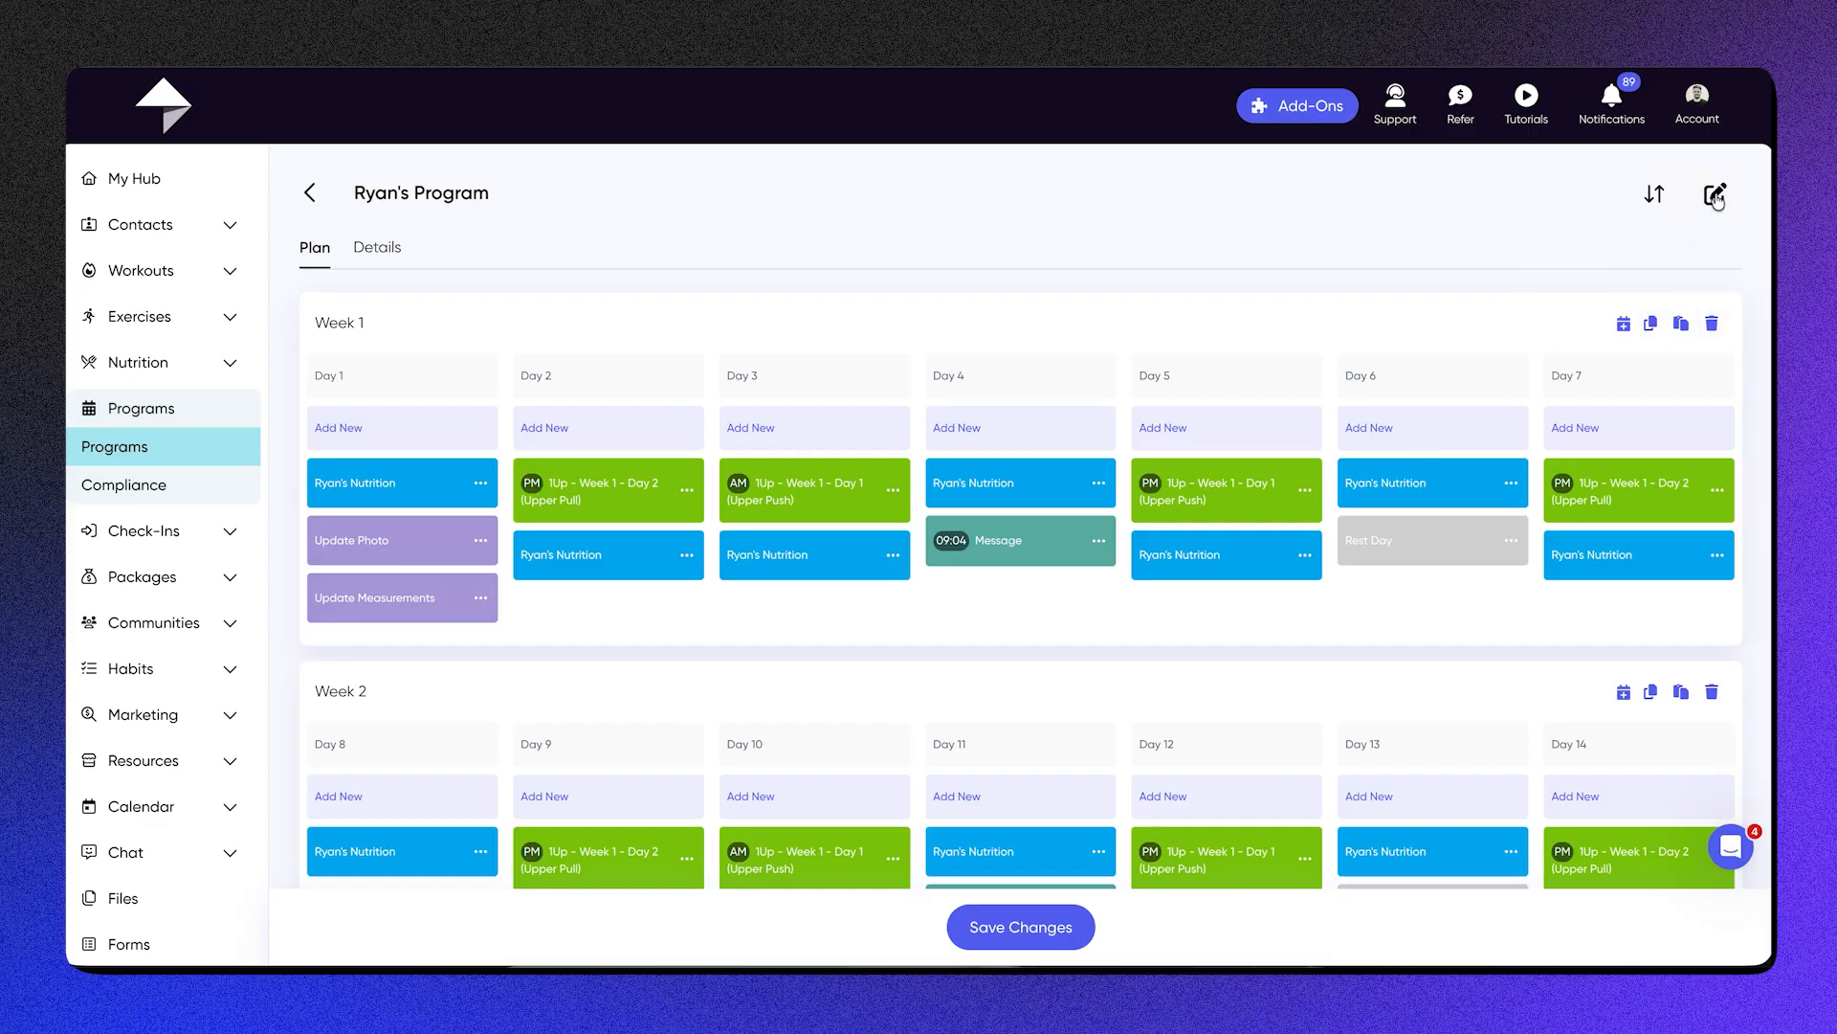
pyautogui.click(393, 248)
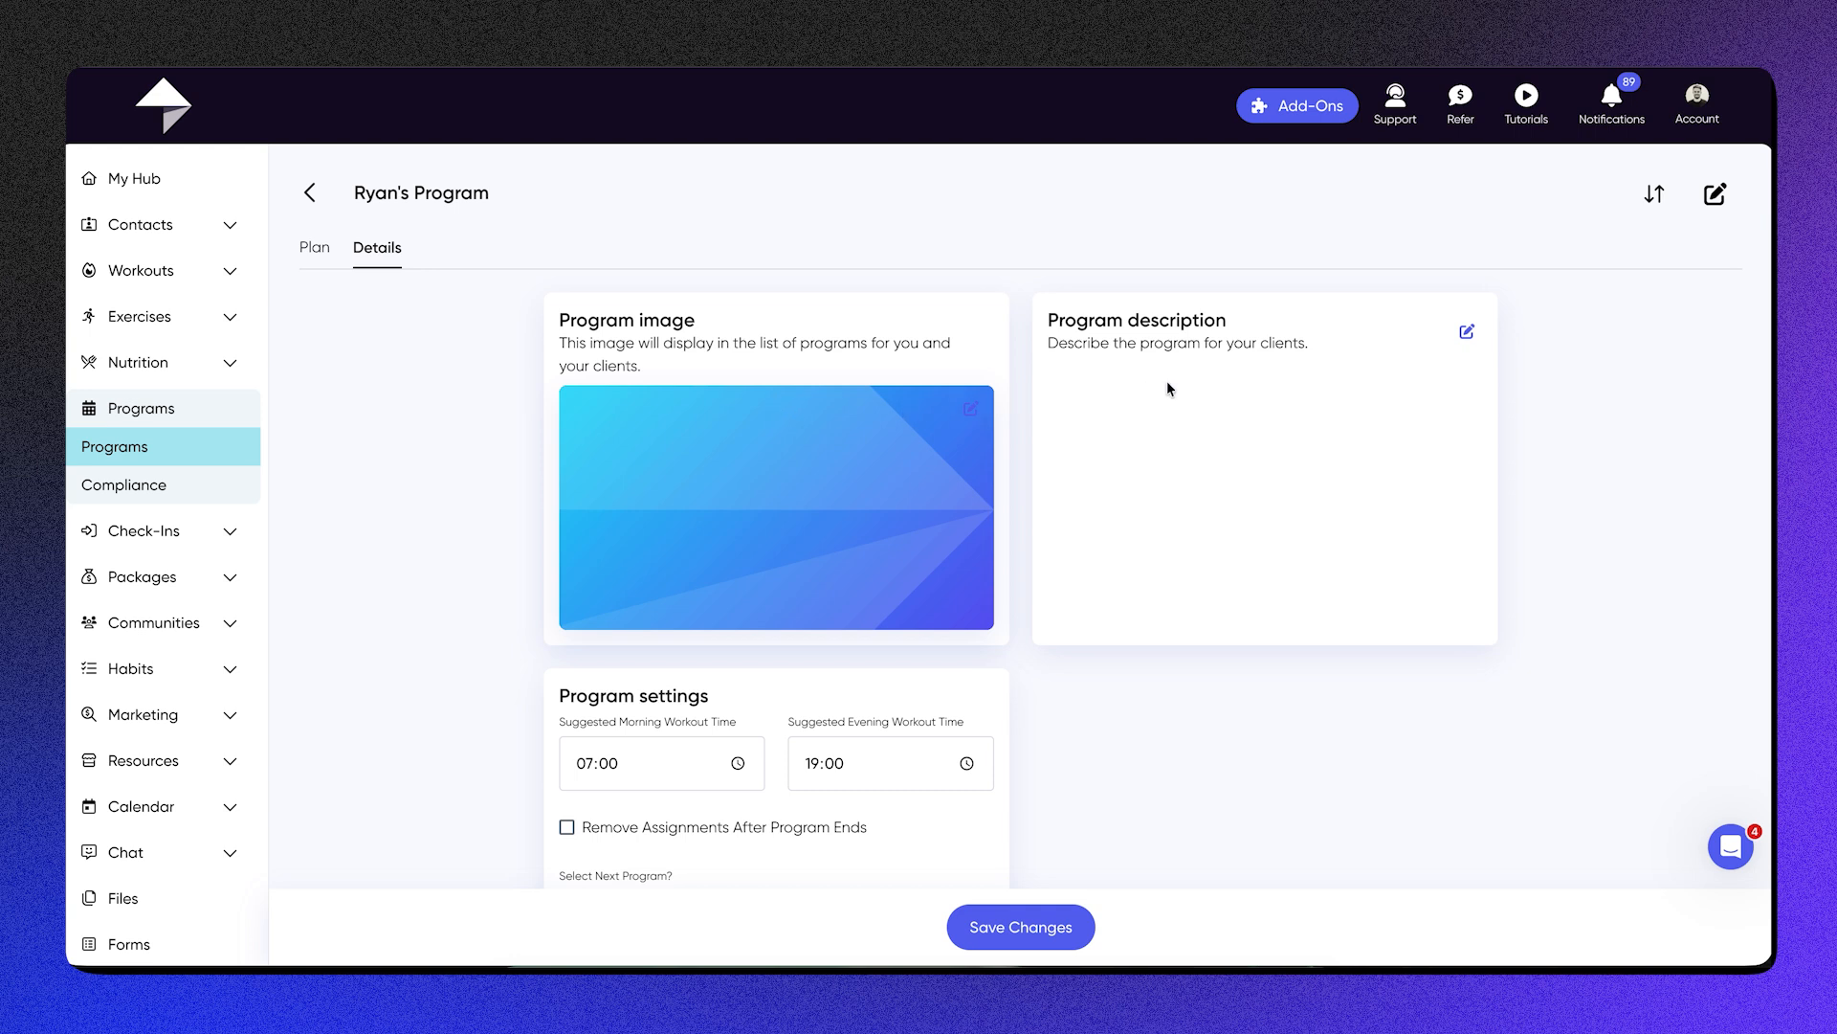
pyautogui.scroll(-3, 1162, 383)
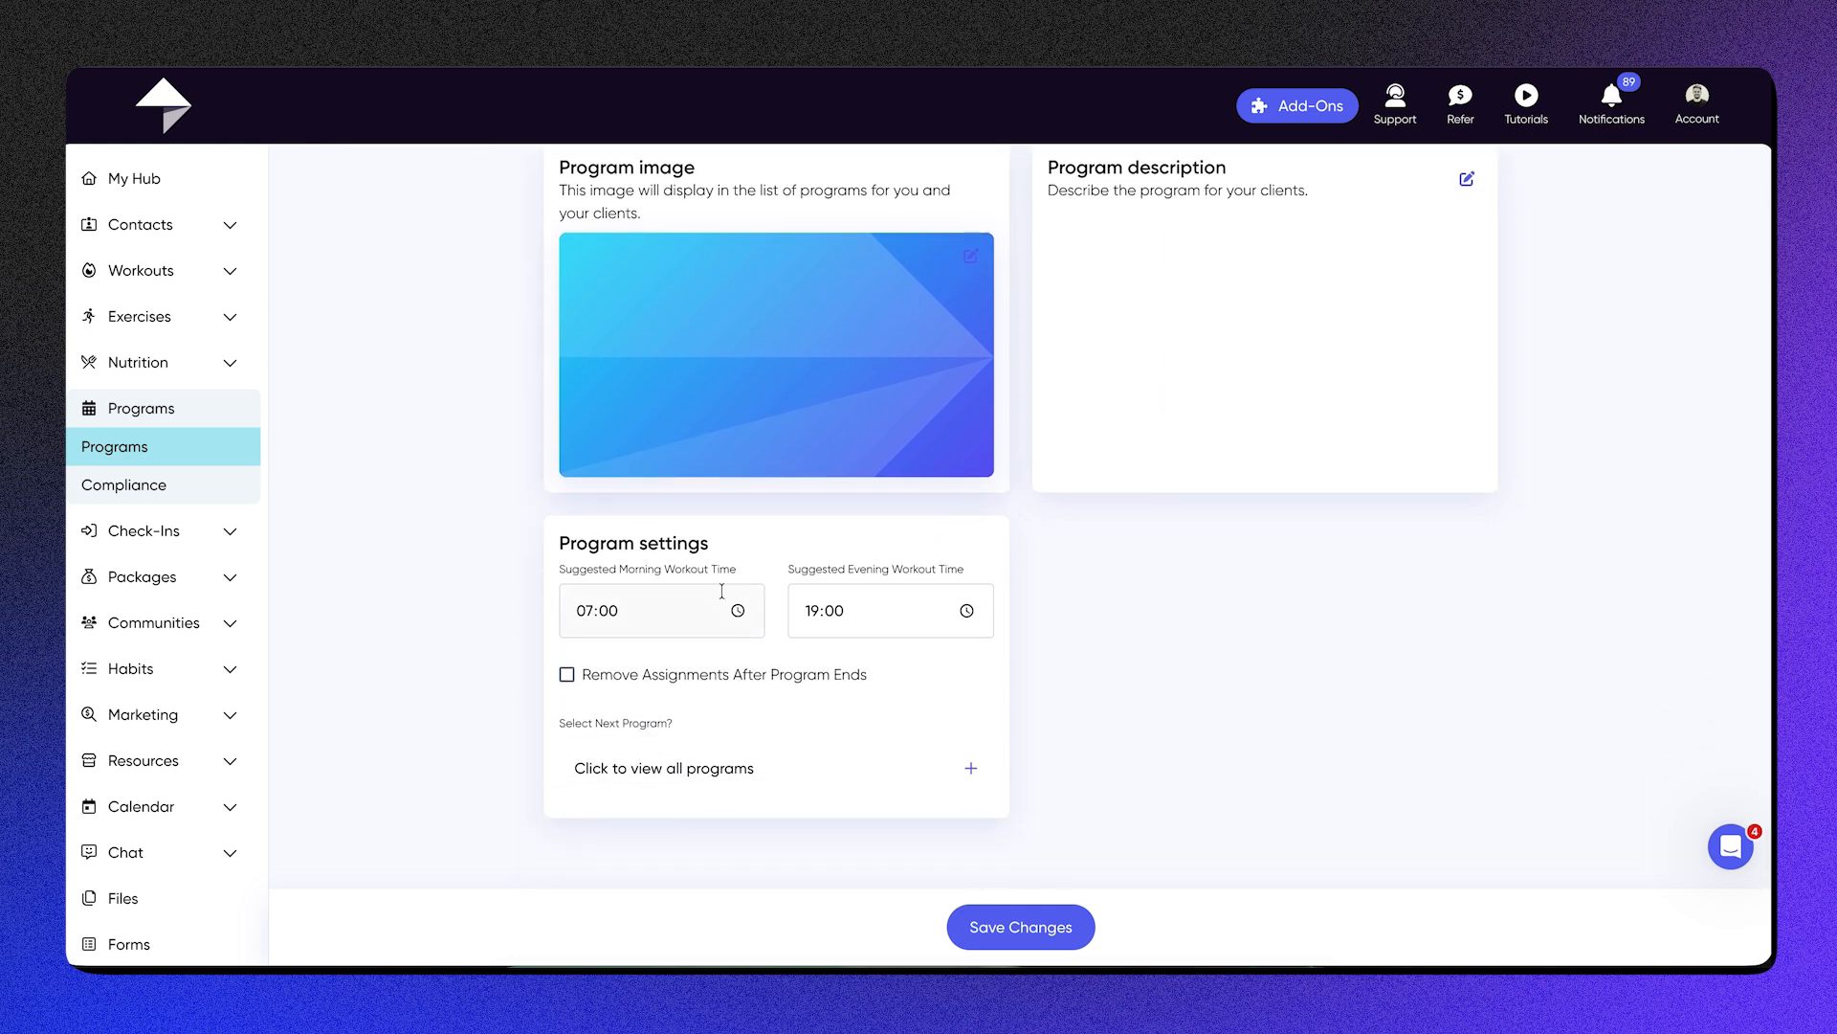
pyautogui.click(631, 597)
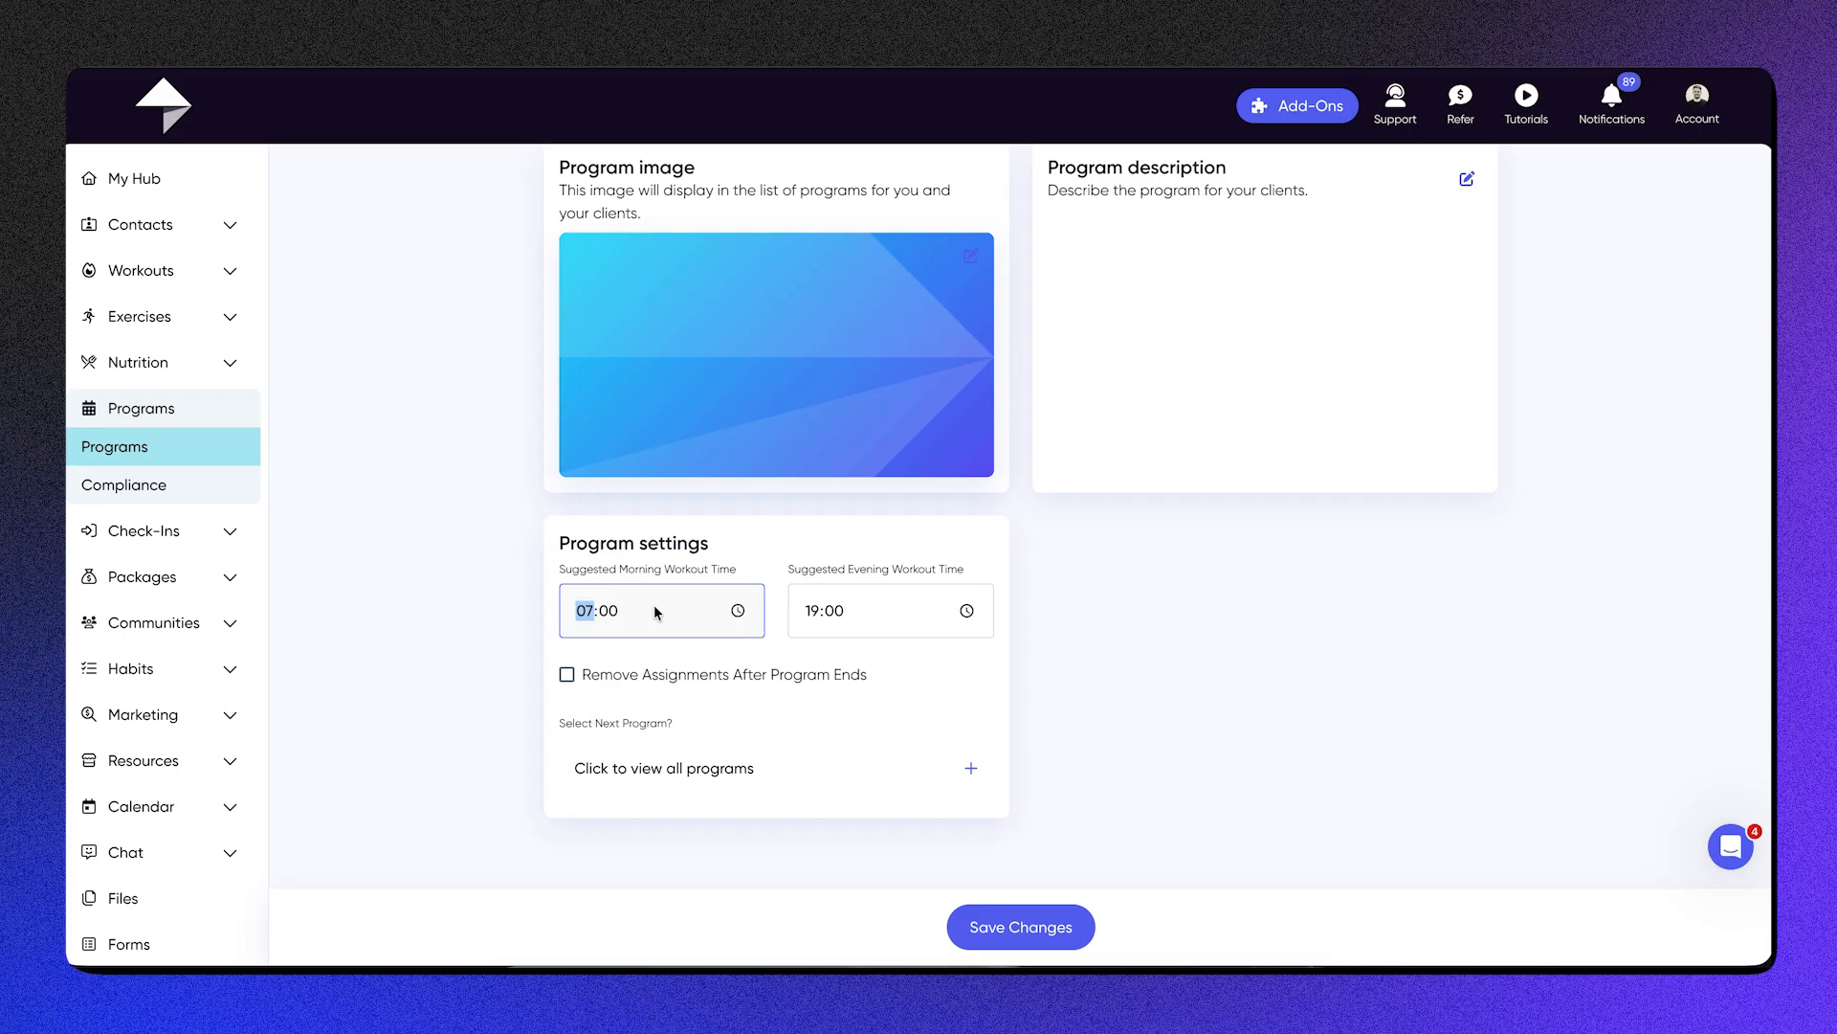
pyautogui.moveTo(709, 569); pyautogui.dragTo(578, 572)
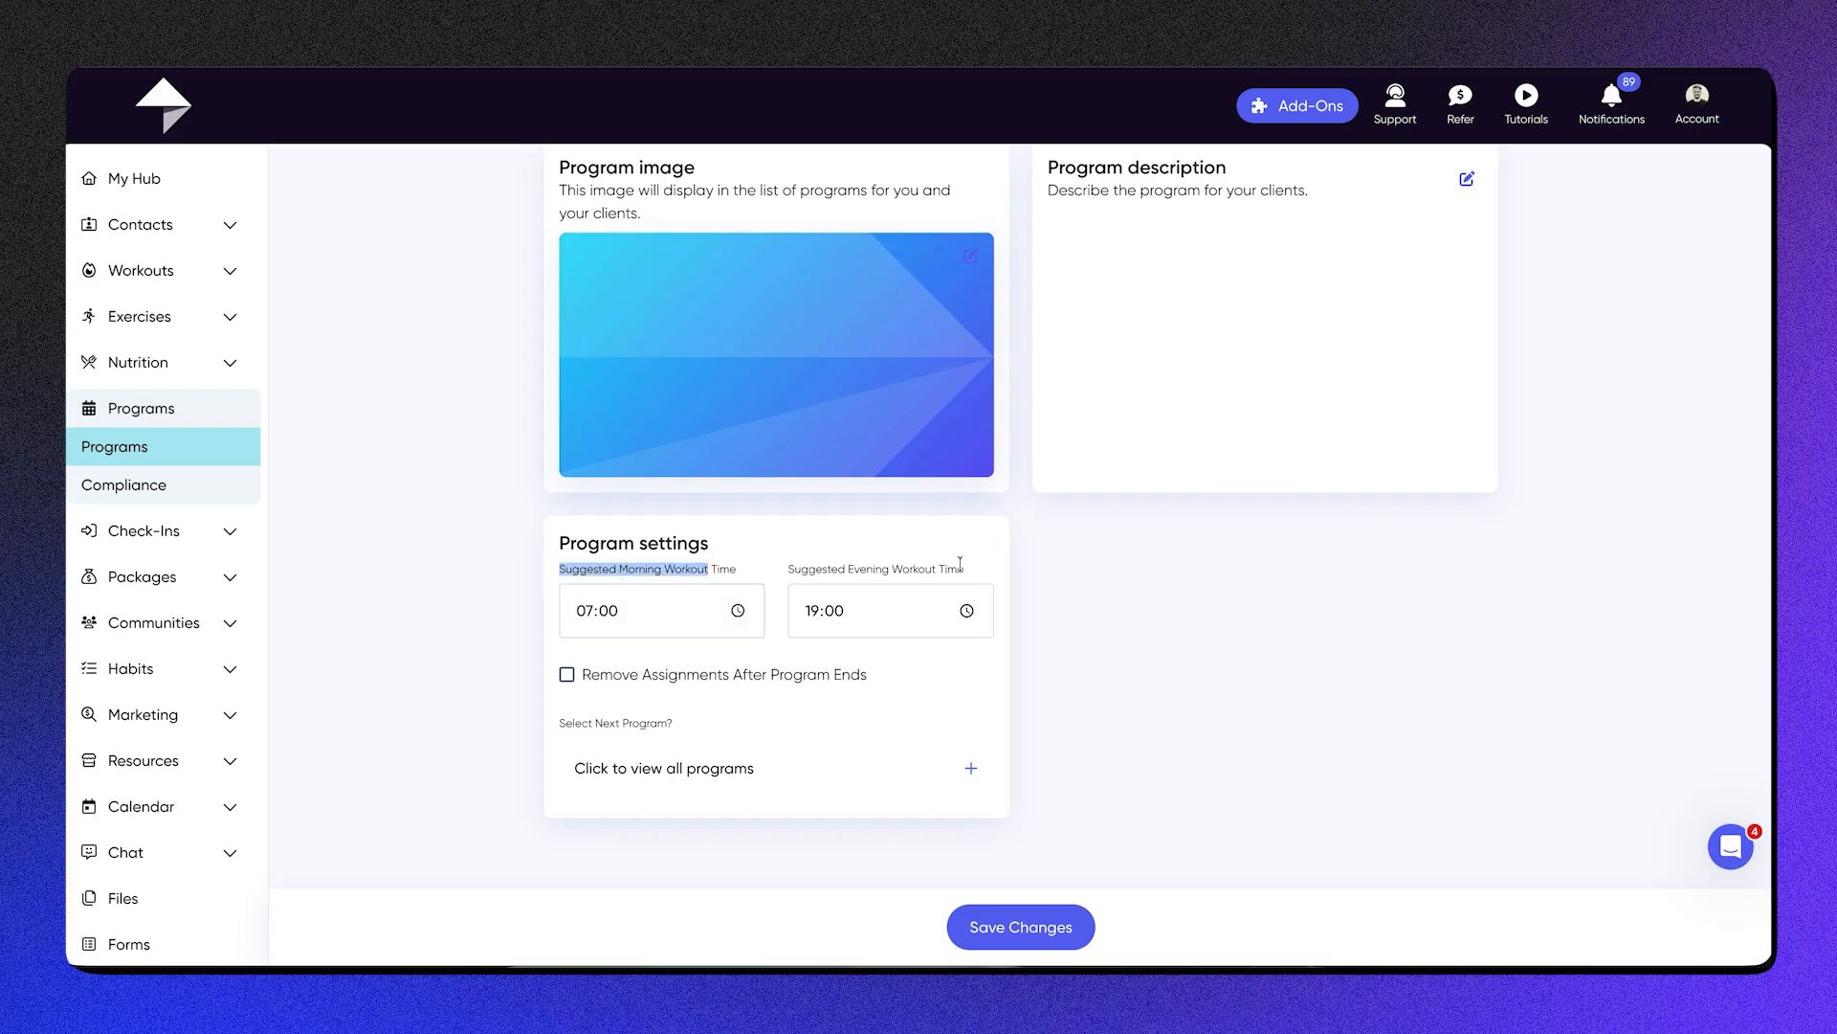
pyautogui.moveTo(960, 565); pyautogui.dragTo(772, 571)
pyautogui.click(1174, 595)
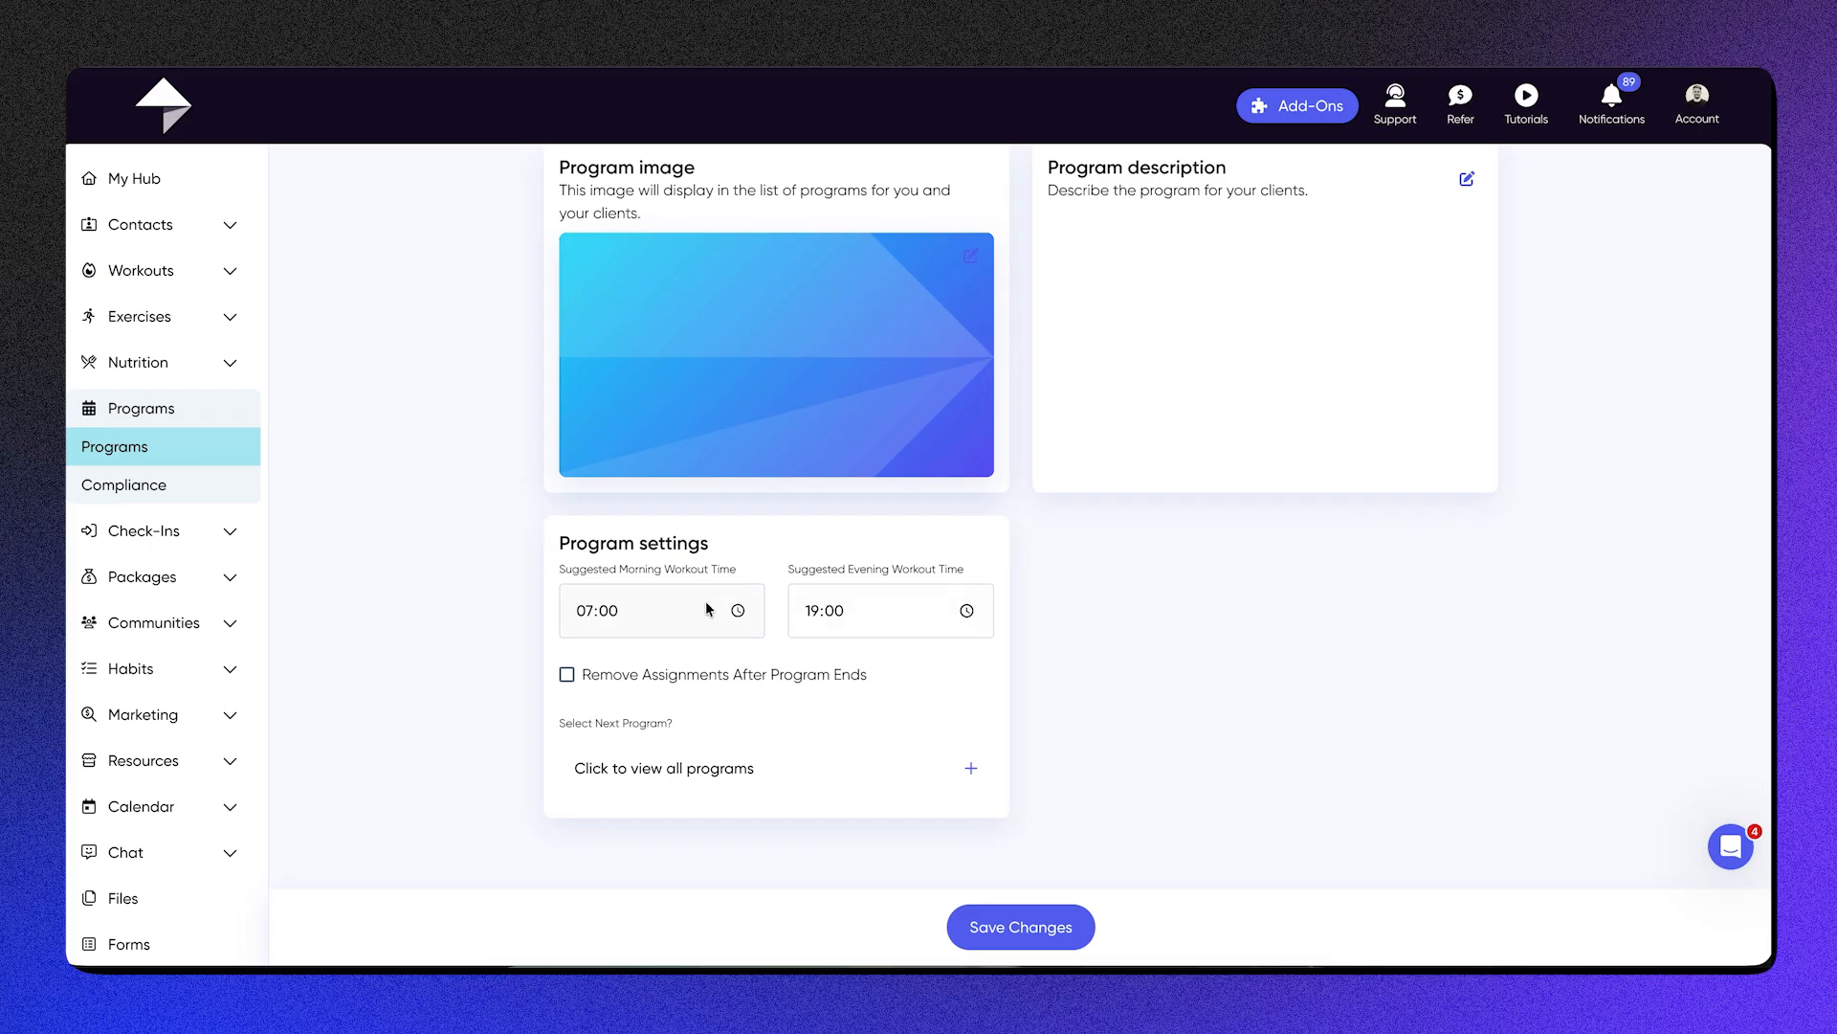
pyautogui.click(593, 688)
pyautogui.click(592, 685)
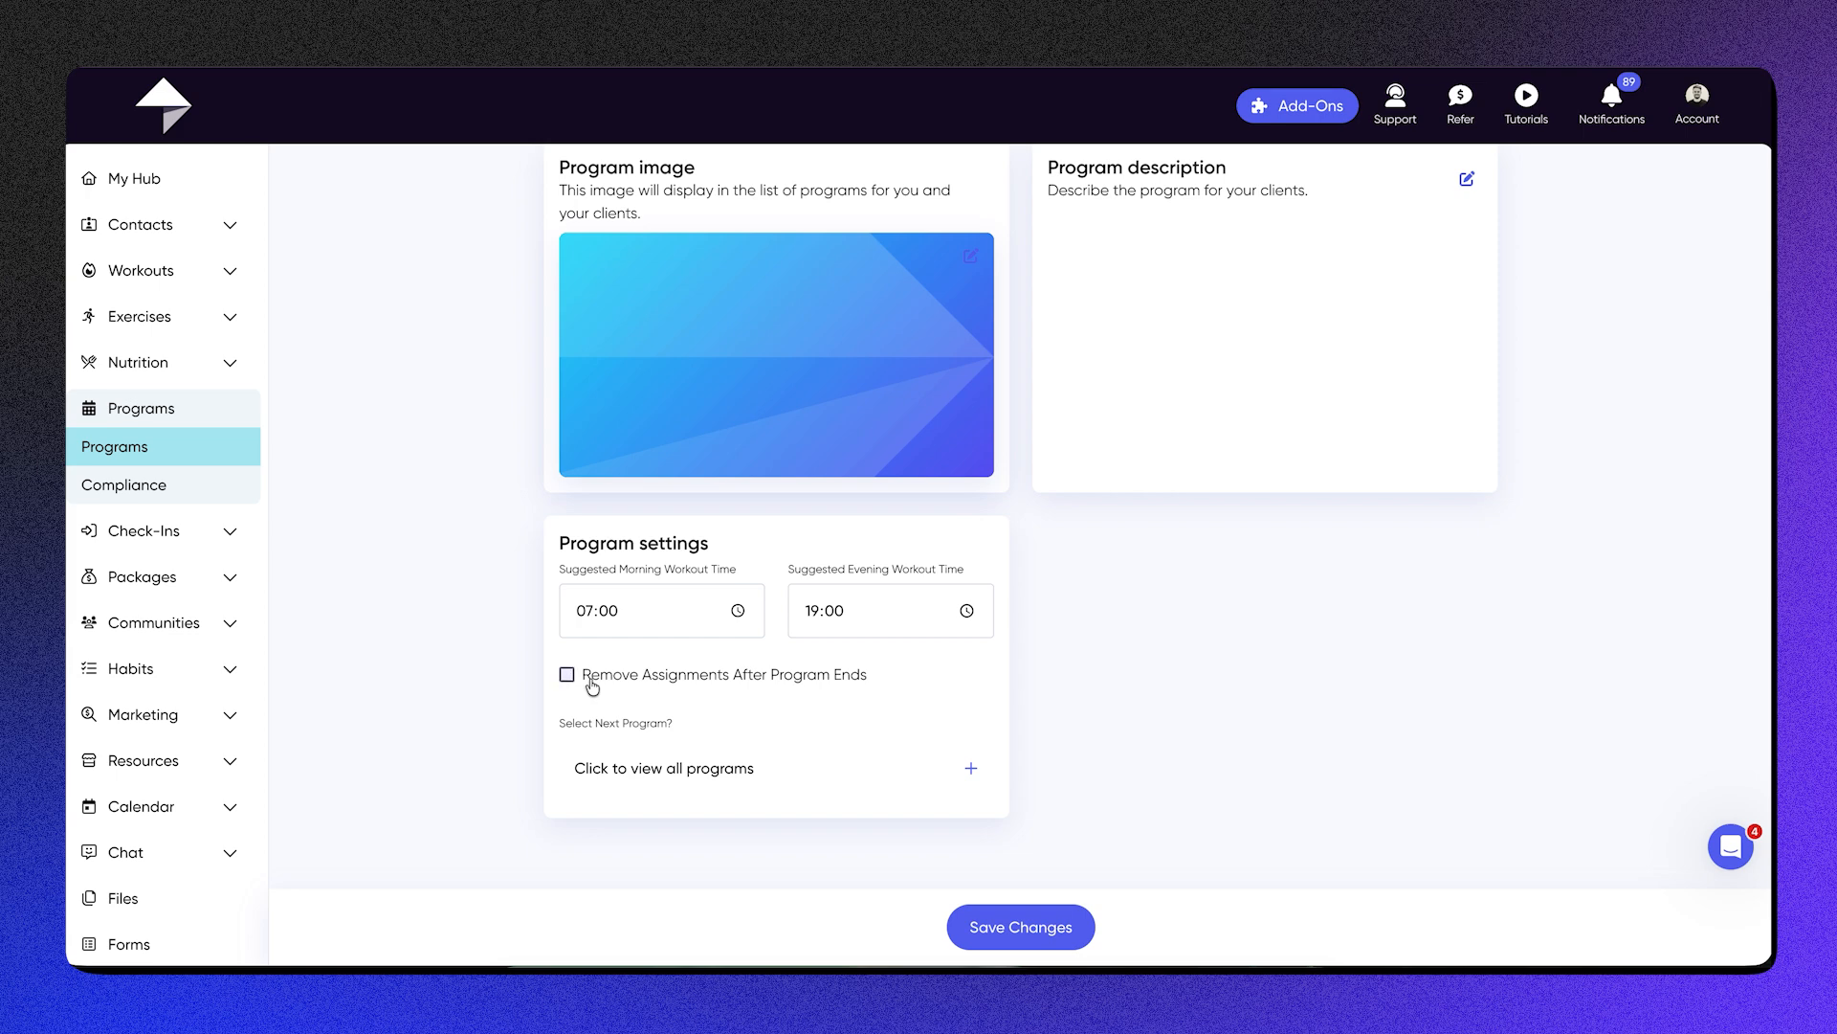
# Step: Set 5k to Half Marathon as the next program and save the program changes
pyautogui.click(722, 782)
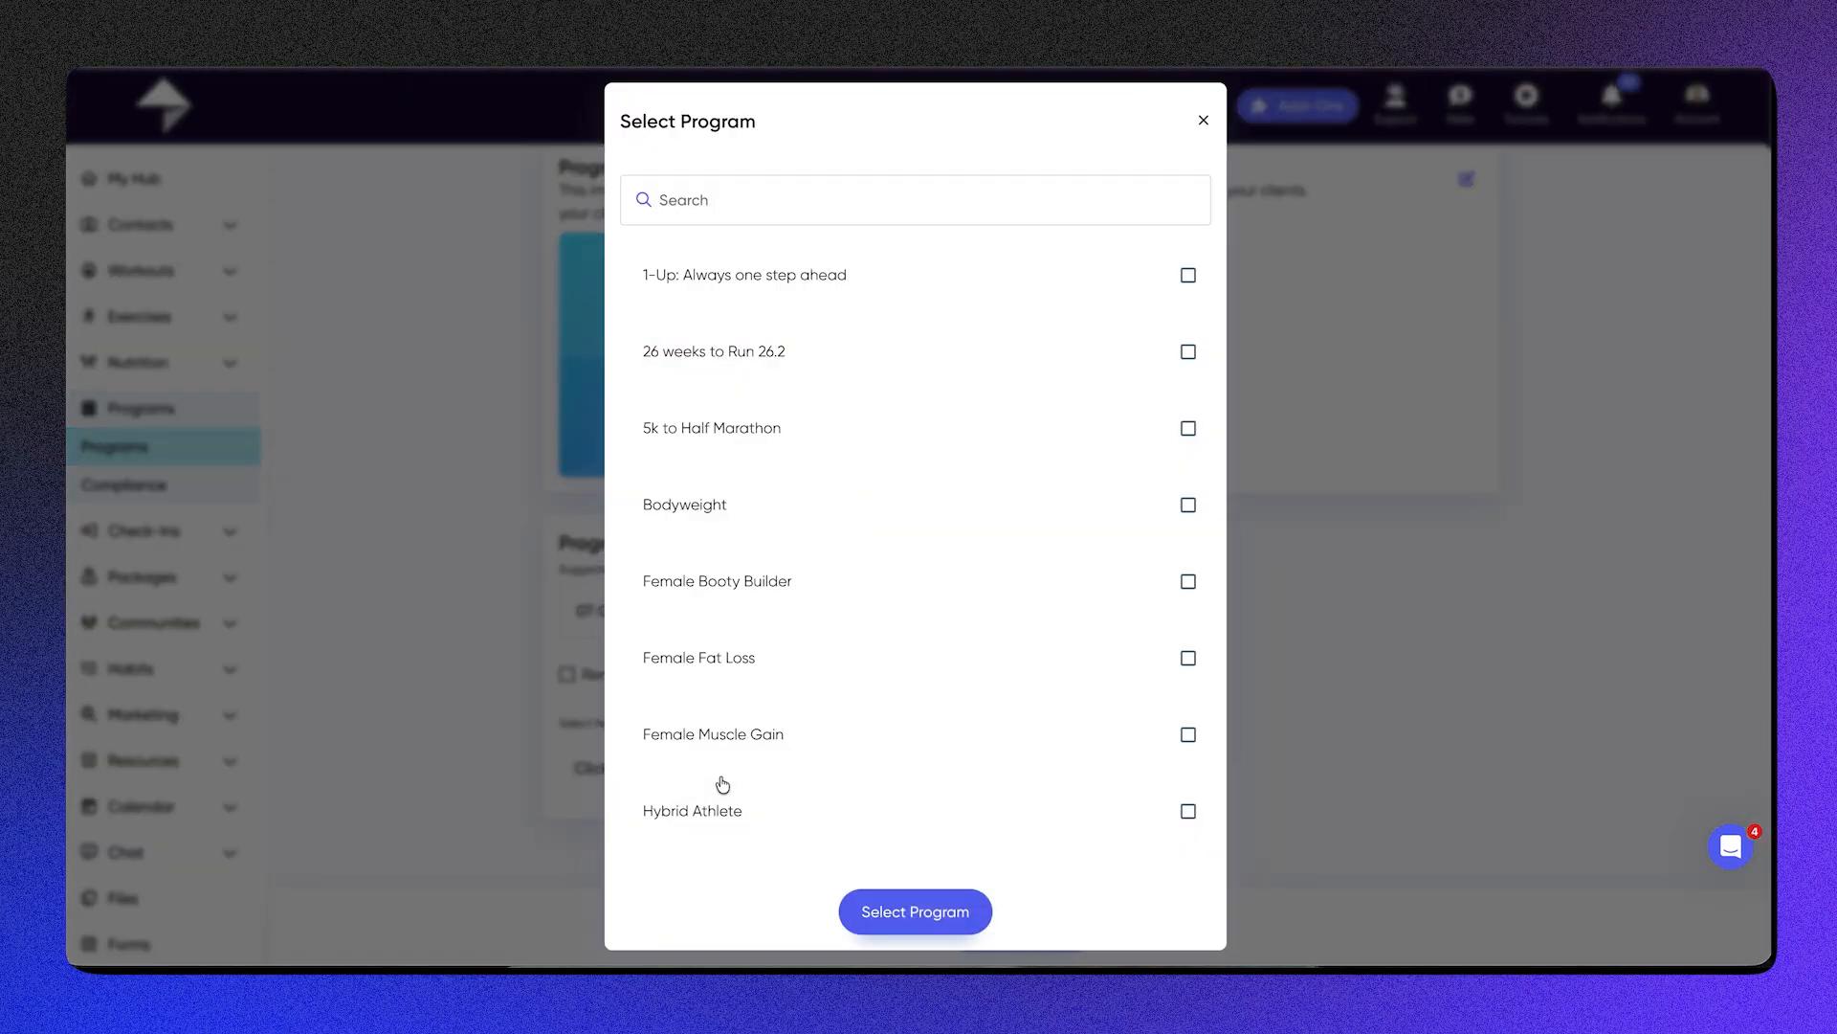
pyautogui.click(887, 433)
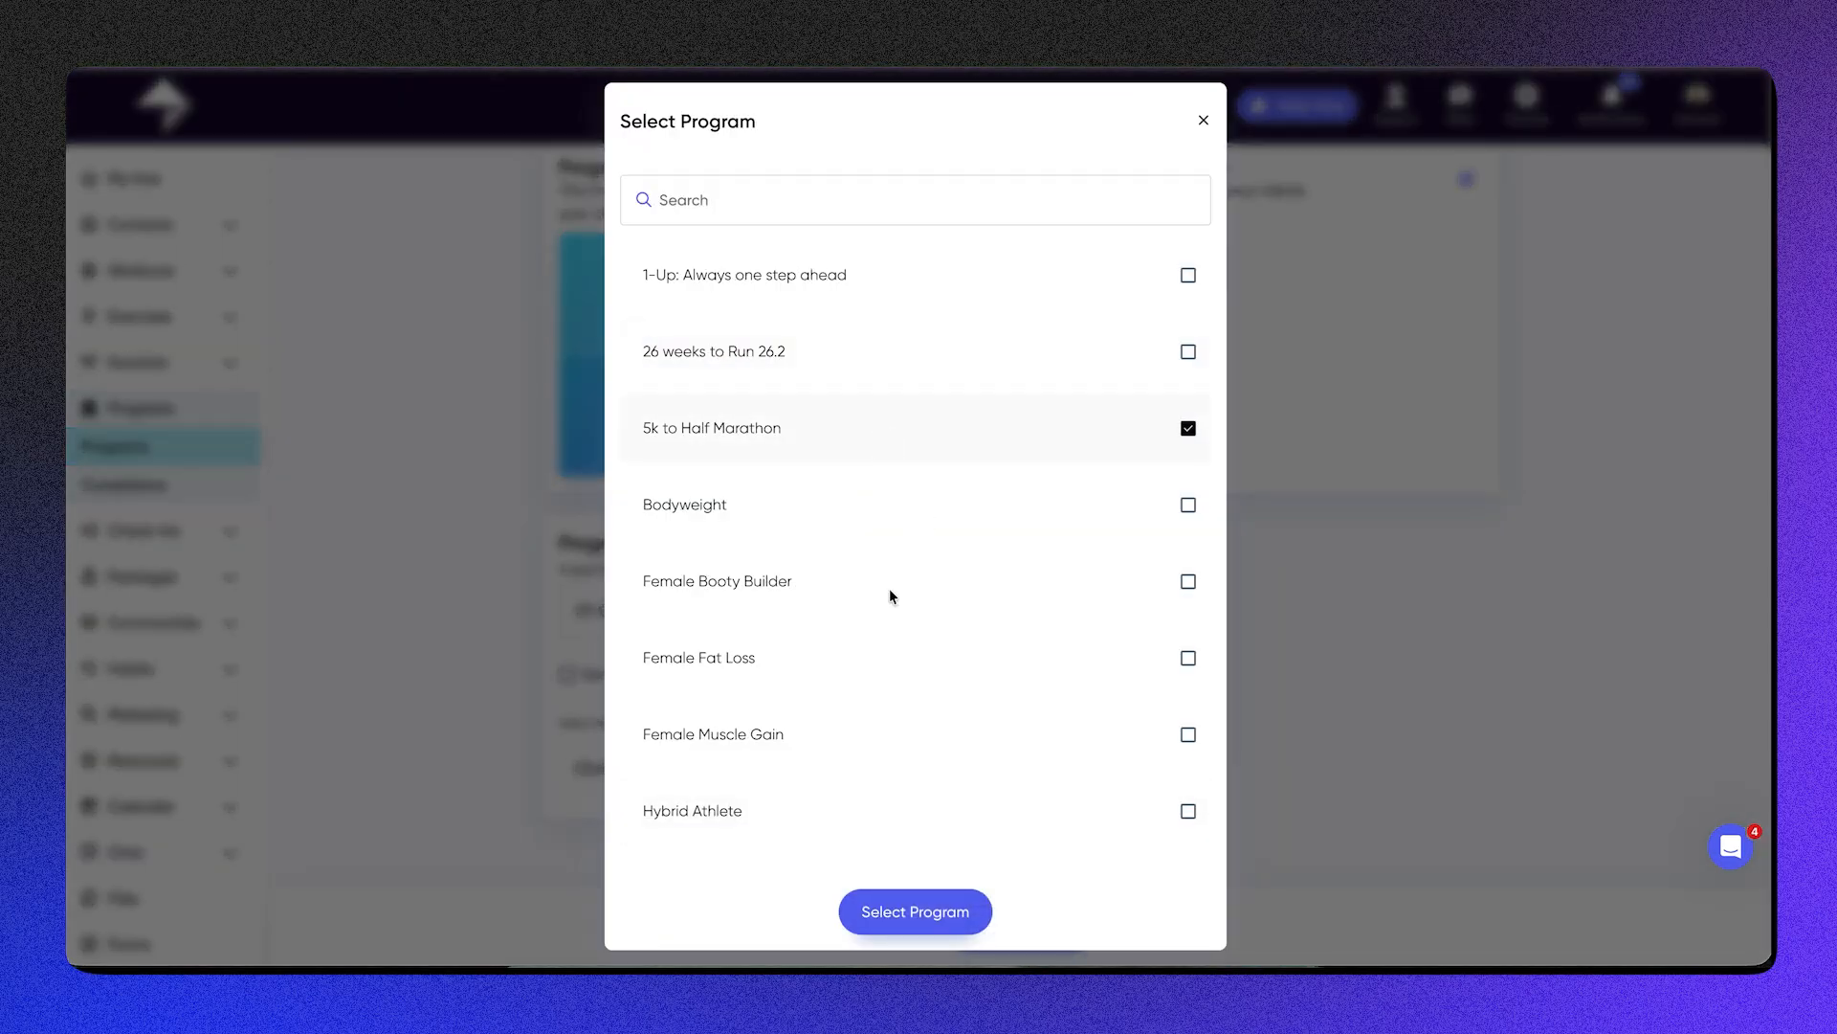
pyautogui.click(885, 919)
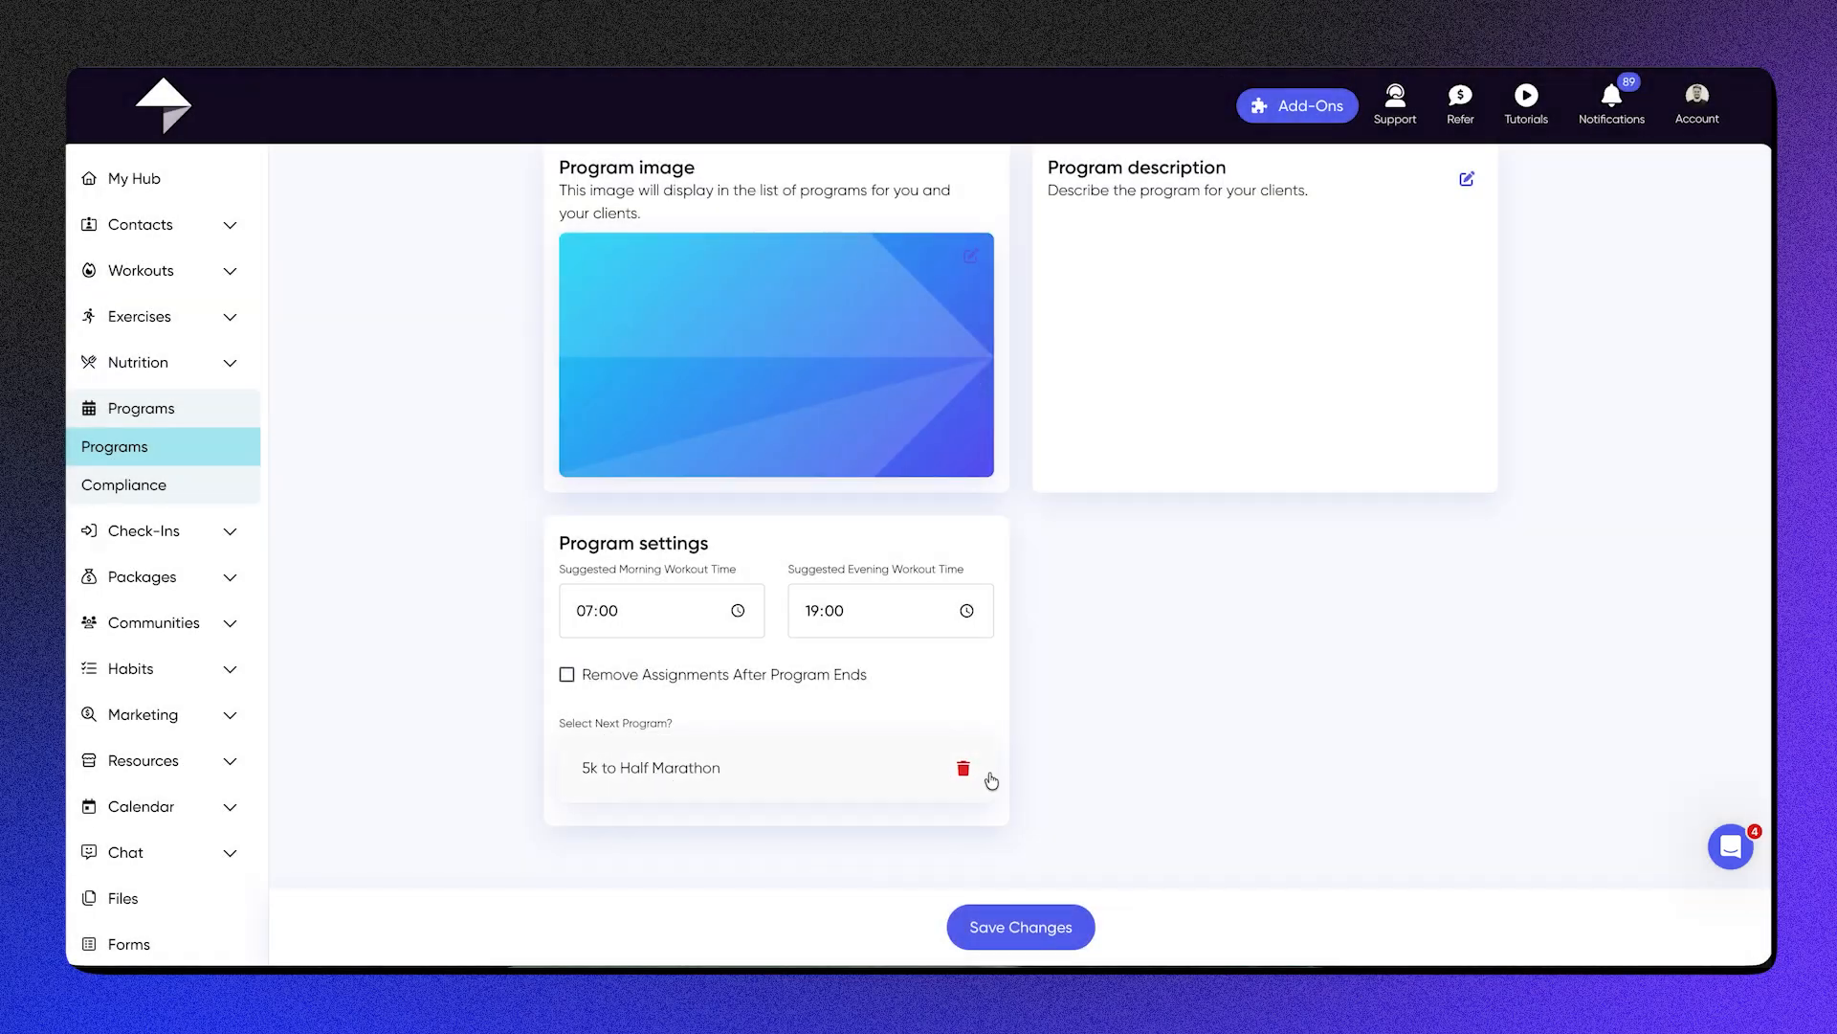
pyautogui.scroll(2, 989, 778)
pyautogui.scroll(-2, 989, 769)
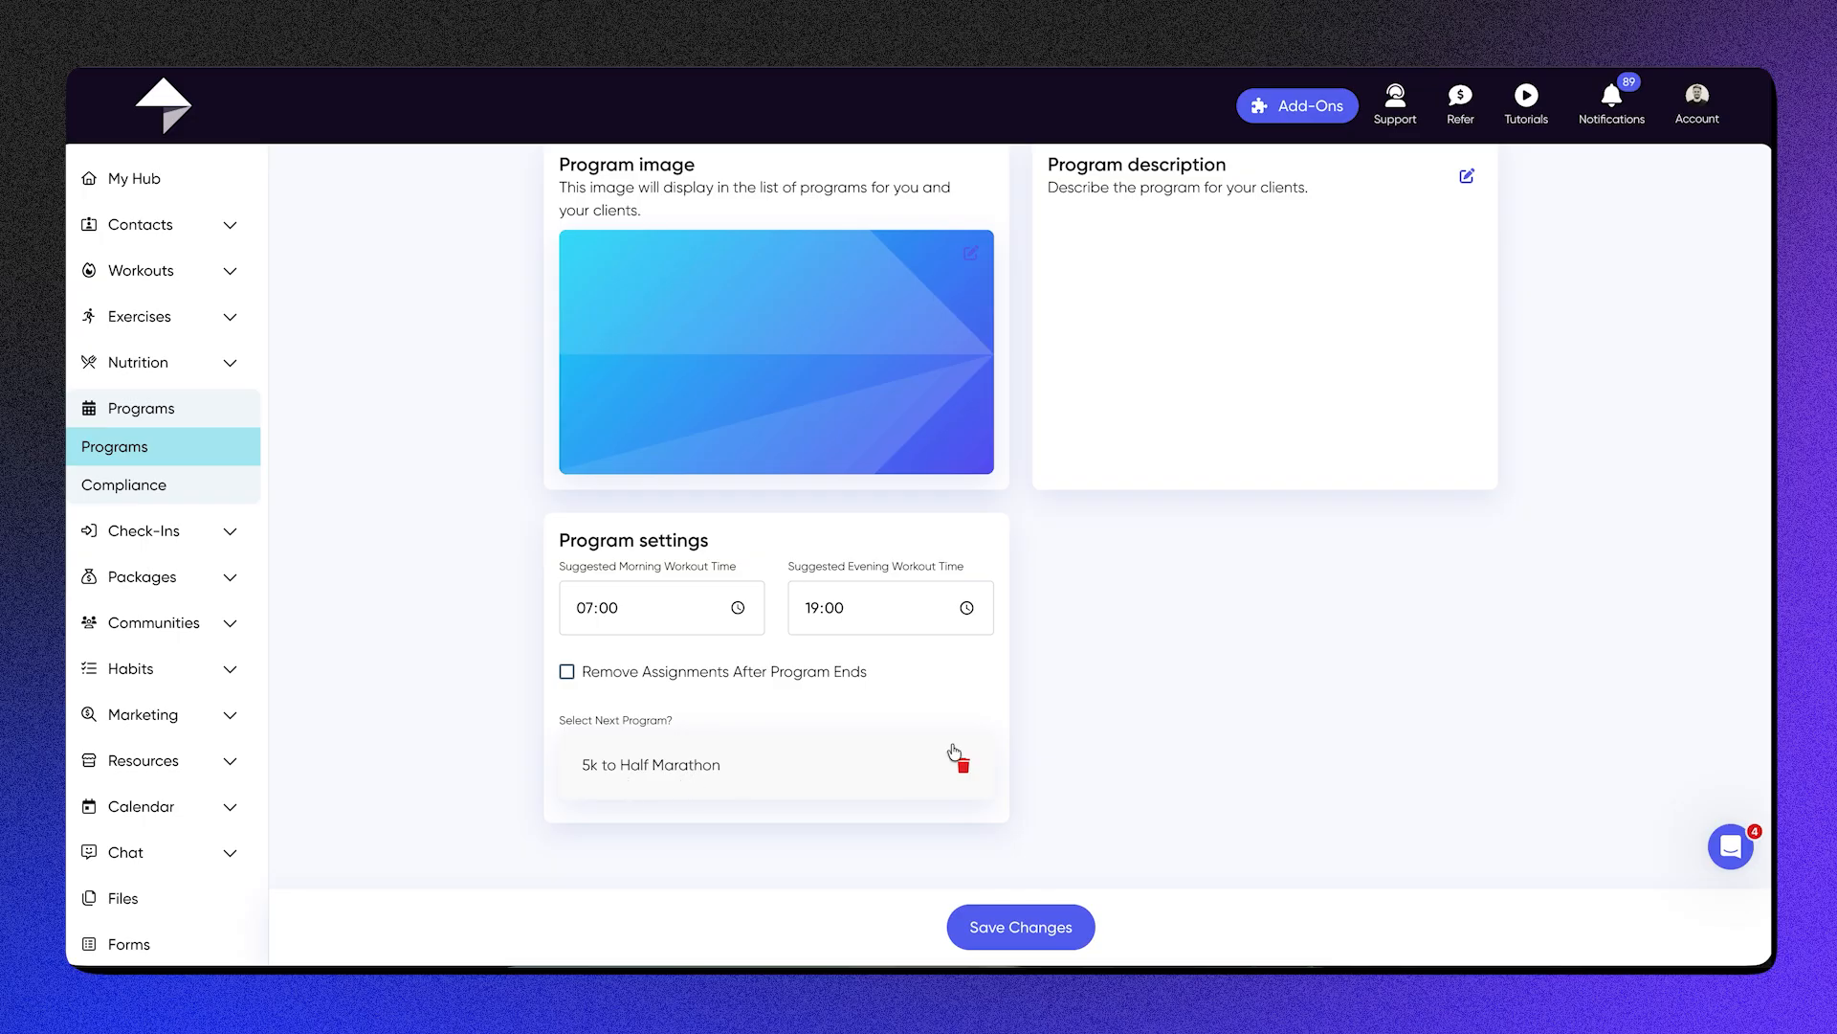
pyautogui.scroll(2, 987, 755)
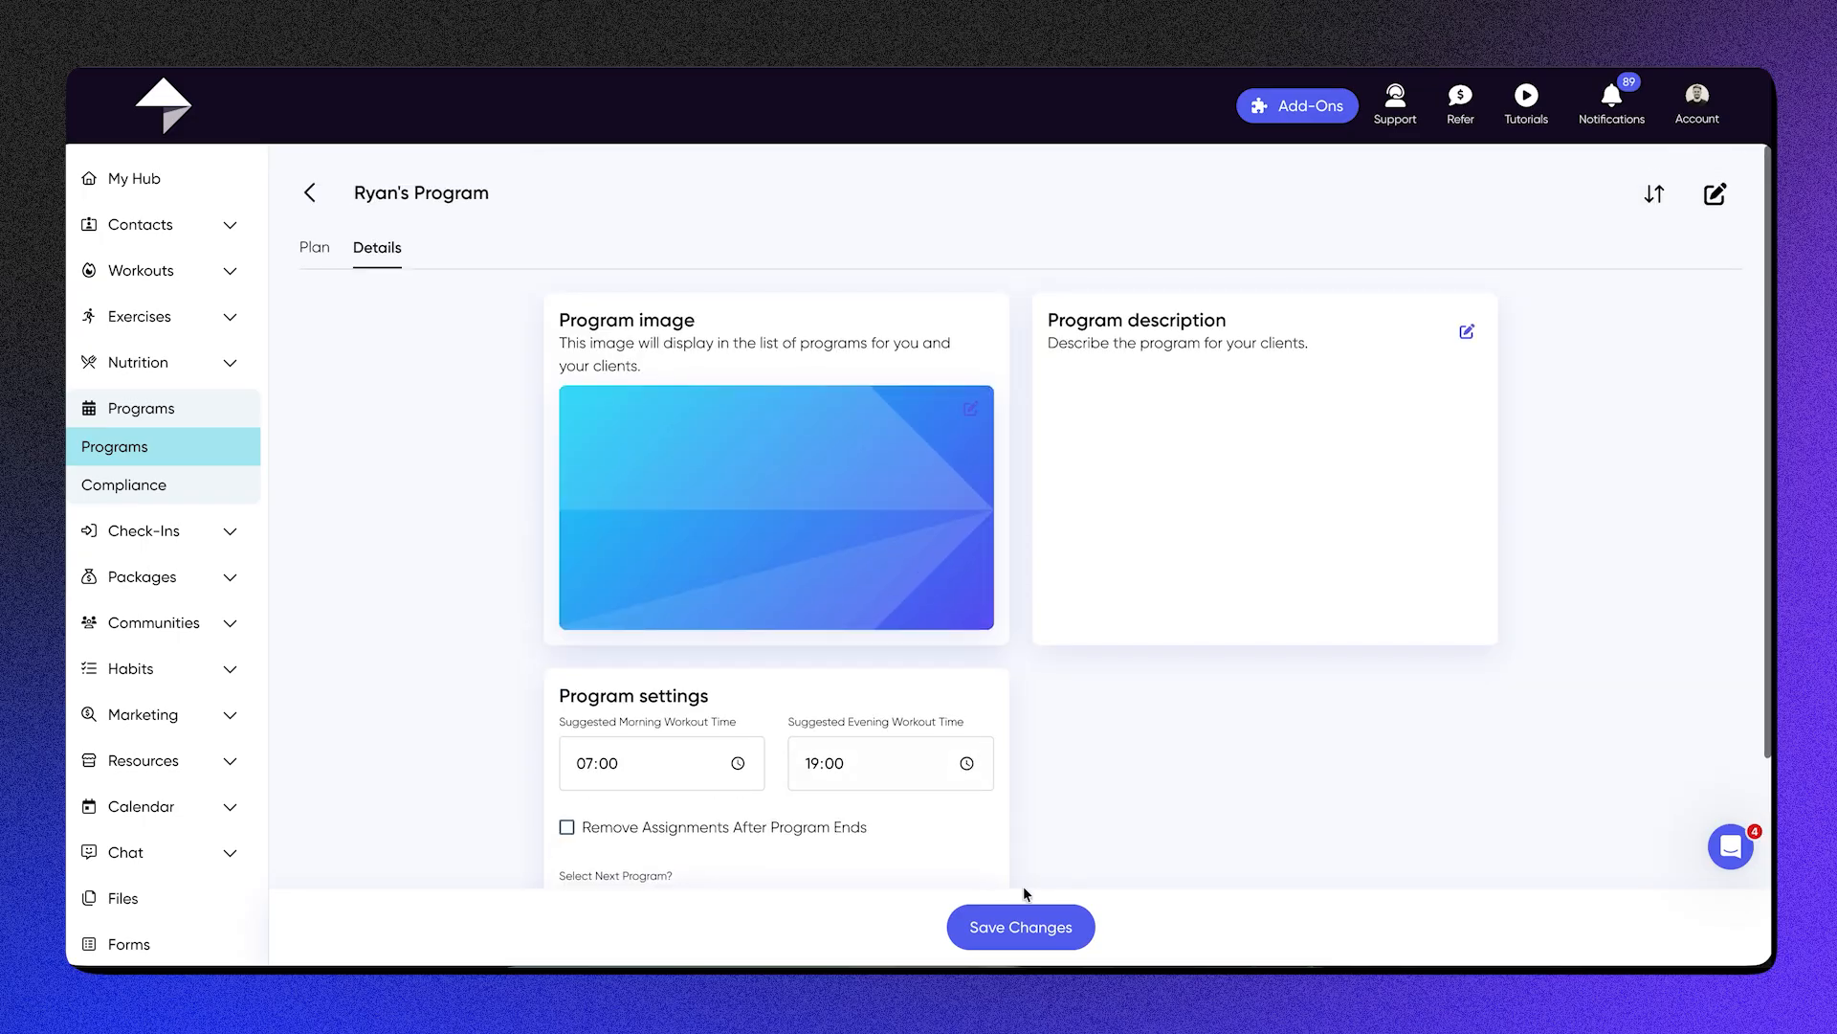
pyautogui.click(1019, 926)
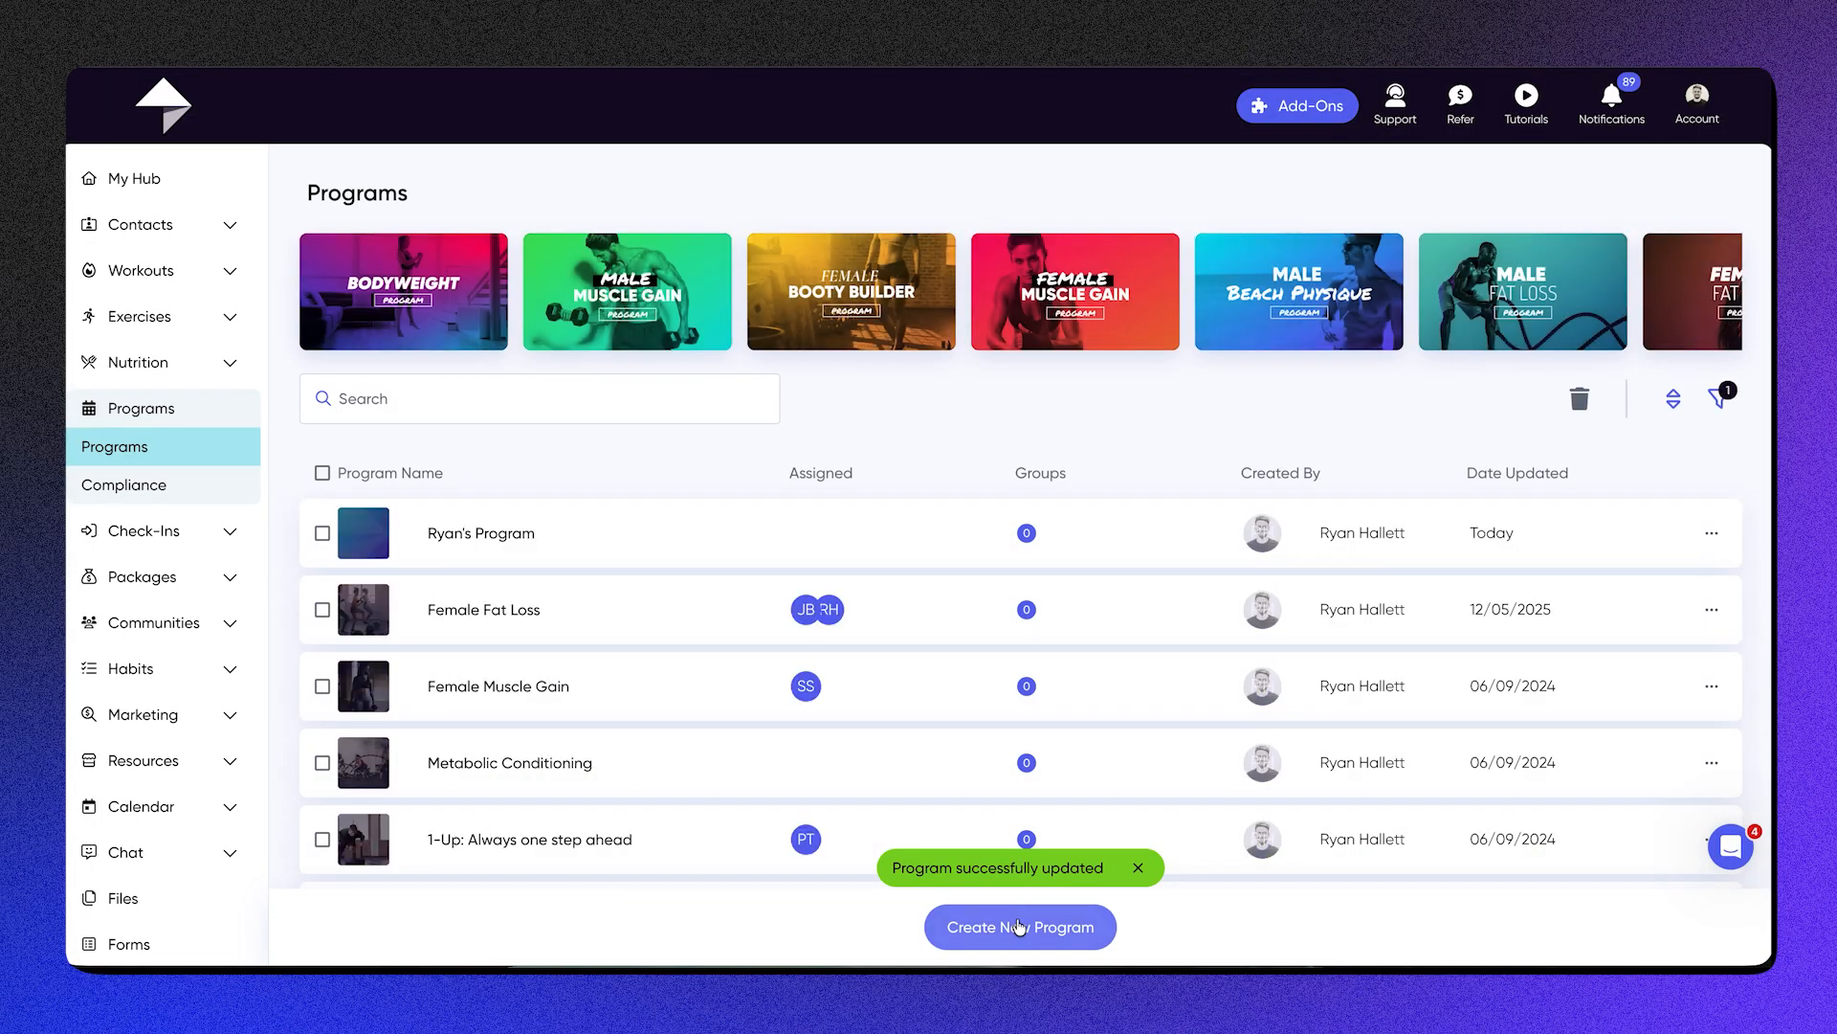
# Step: Try assigning the new program to a client with the client-chosen start date switched off, and close the assignment without saving
pyautogui.click(1709, 536)
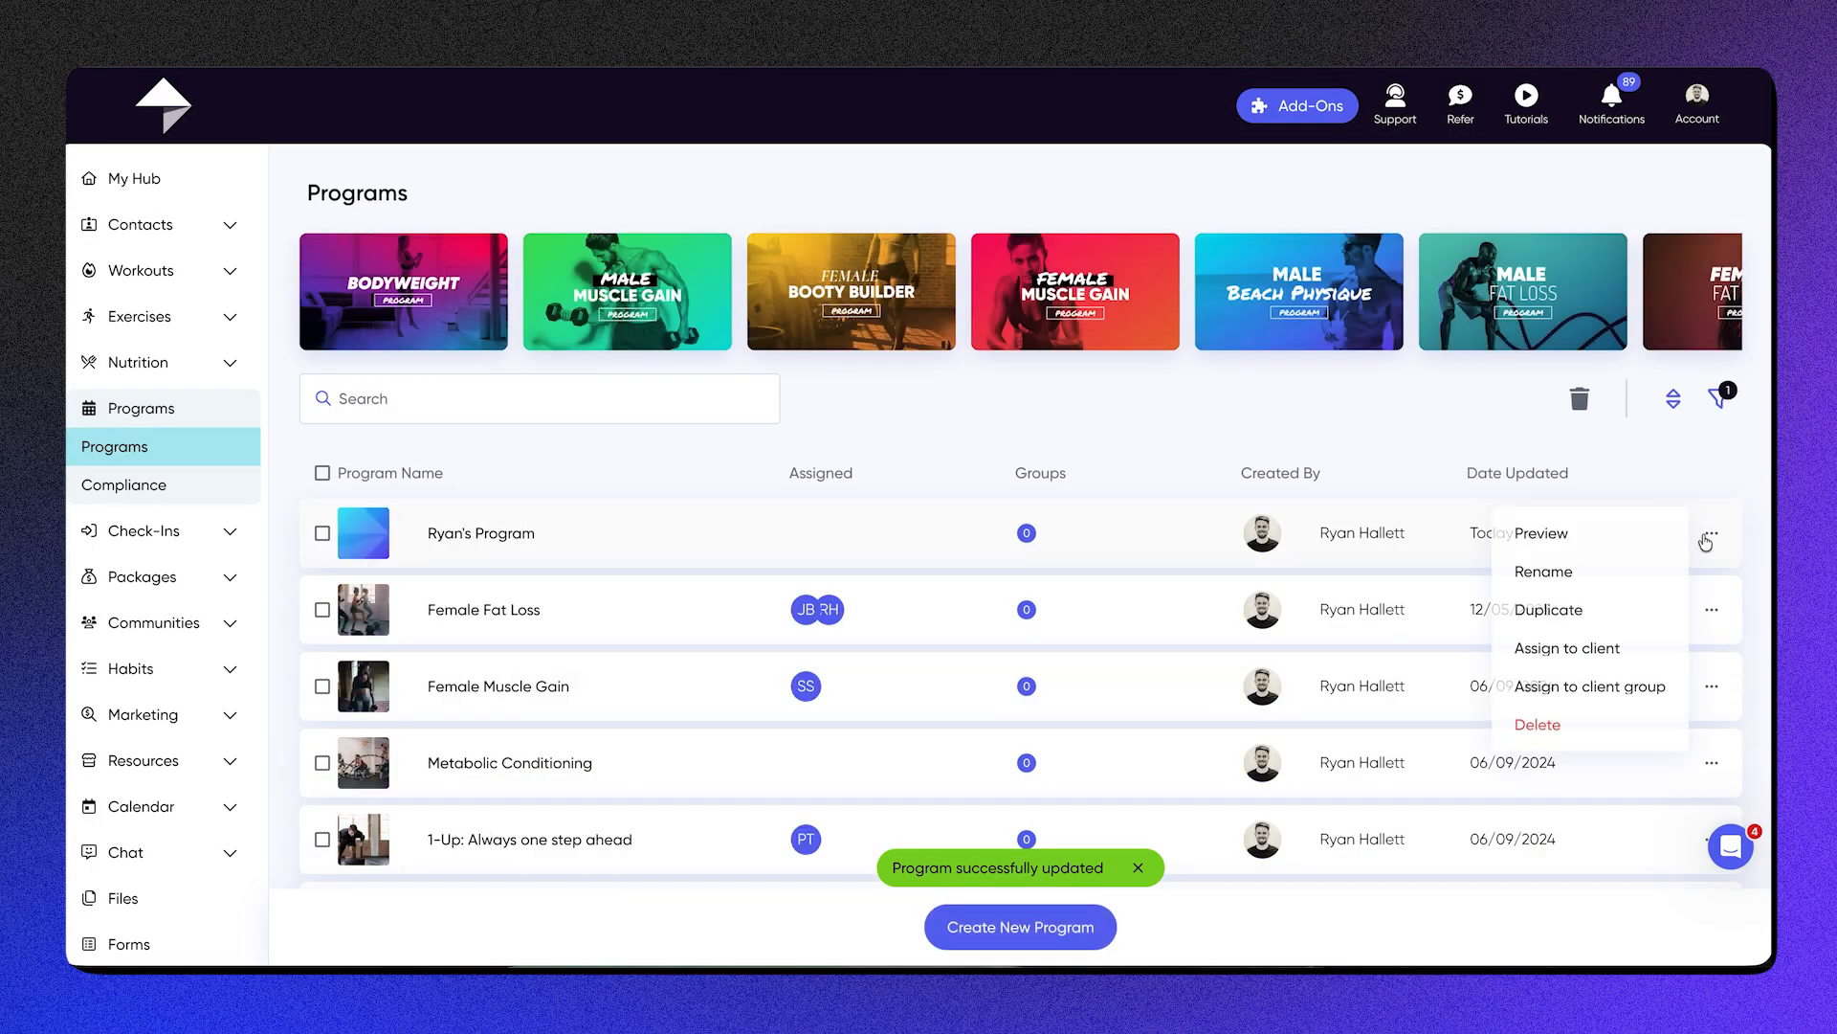
pyautogui.click(1580, 656)
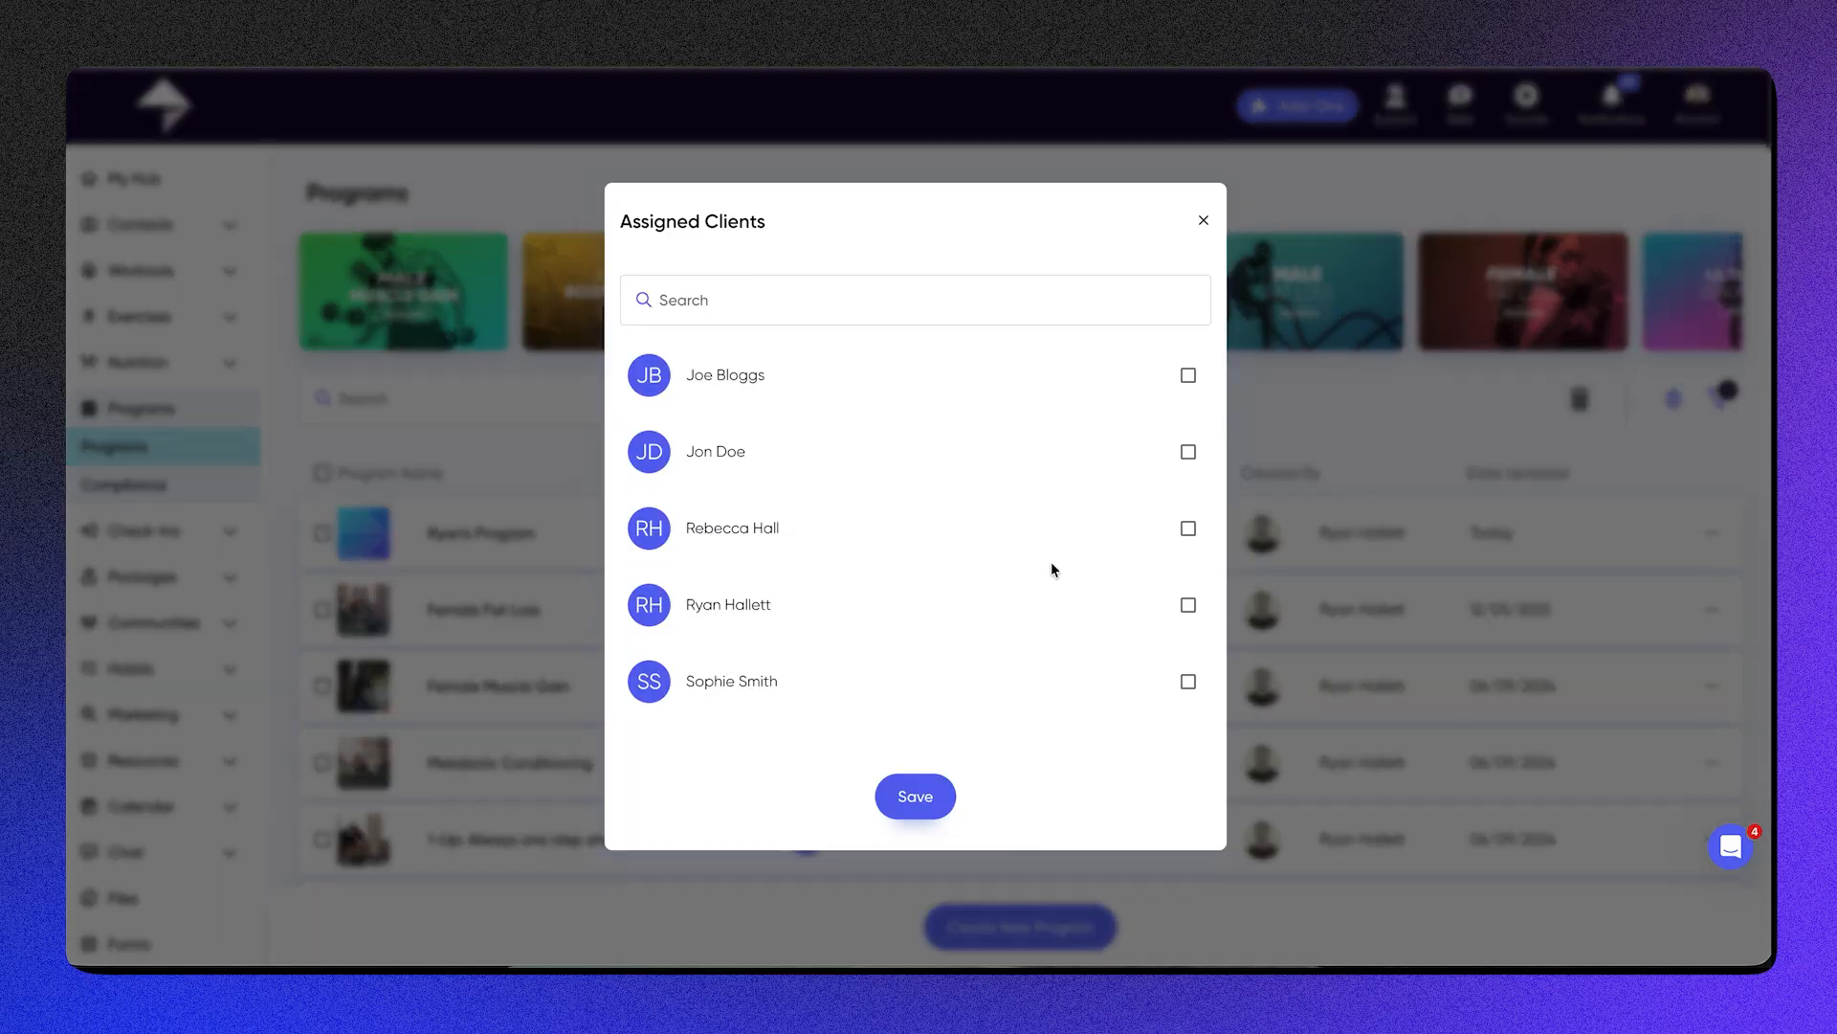
pyautogui.click(996, 623)
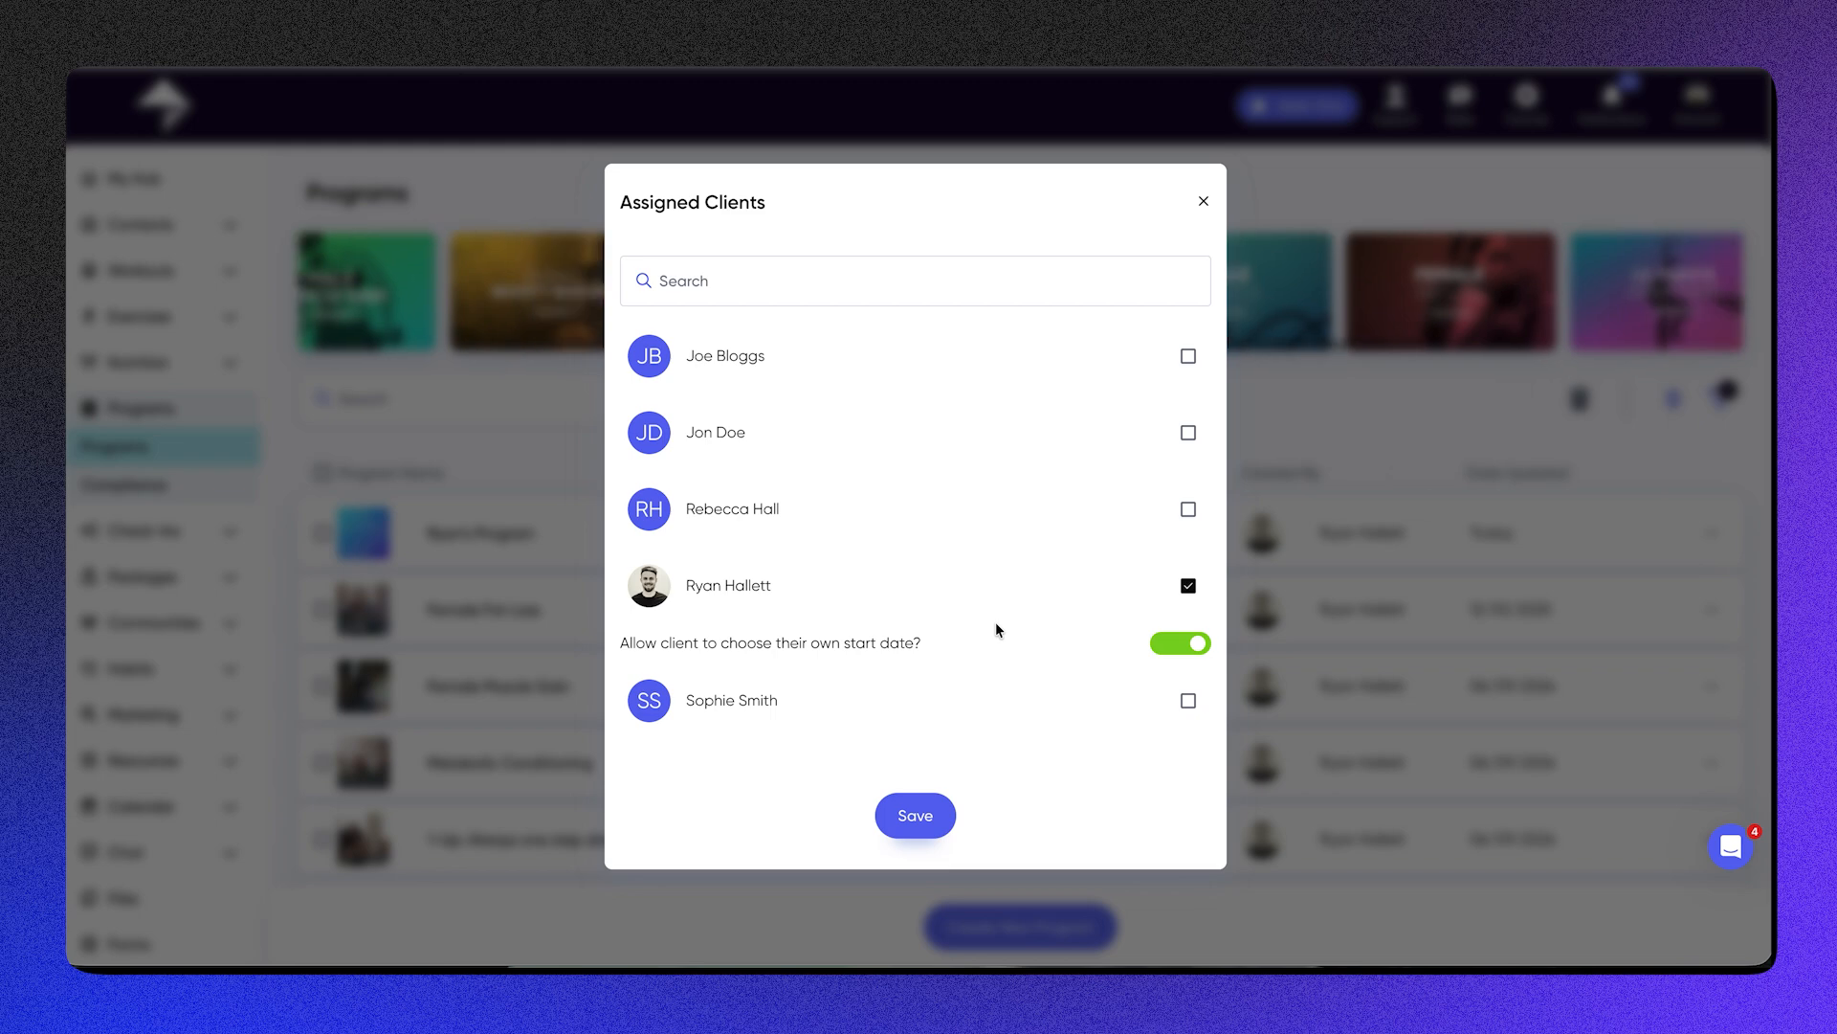
pyautogui.click(1181, 600)
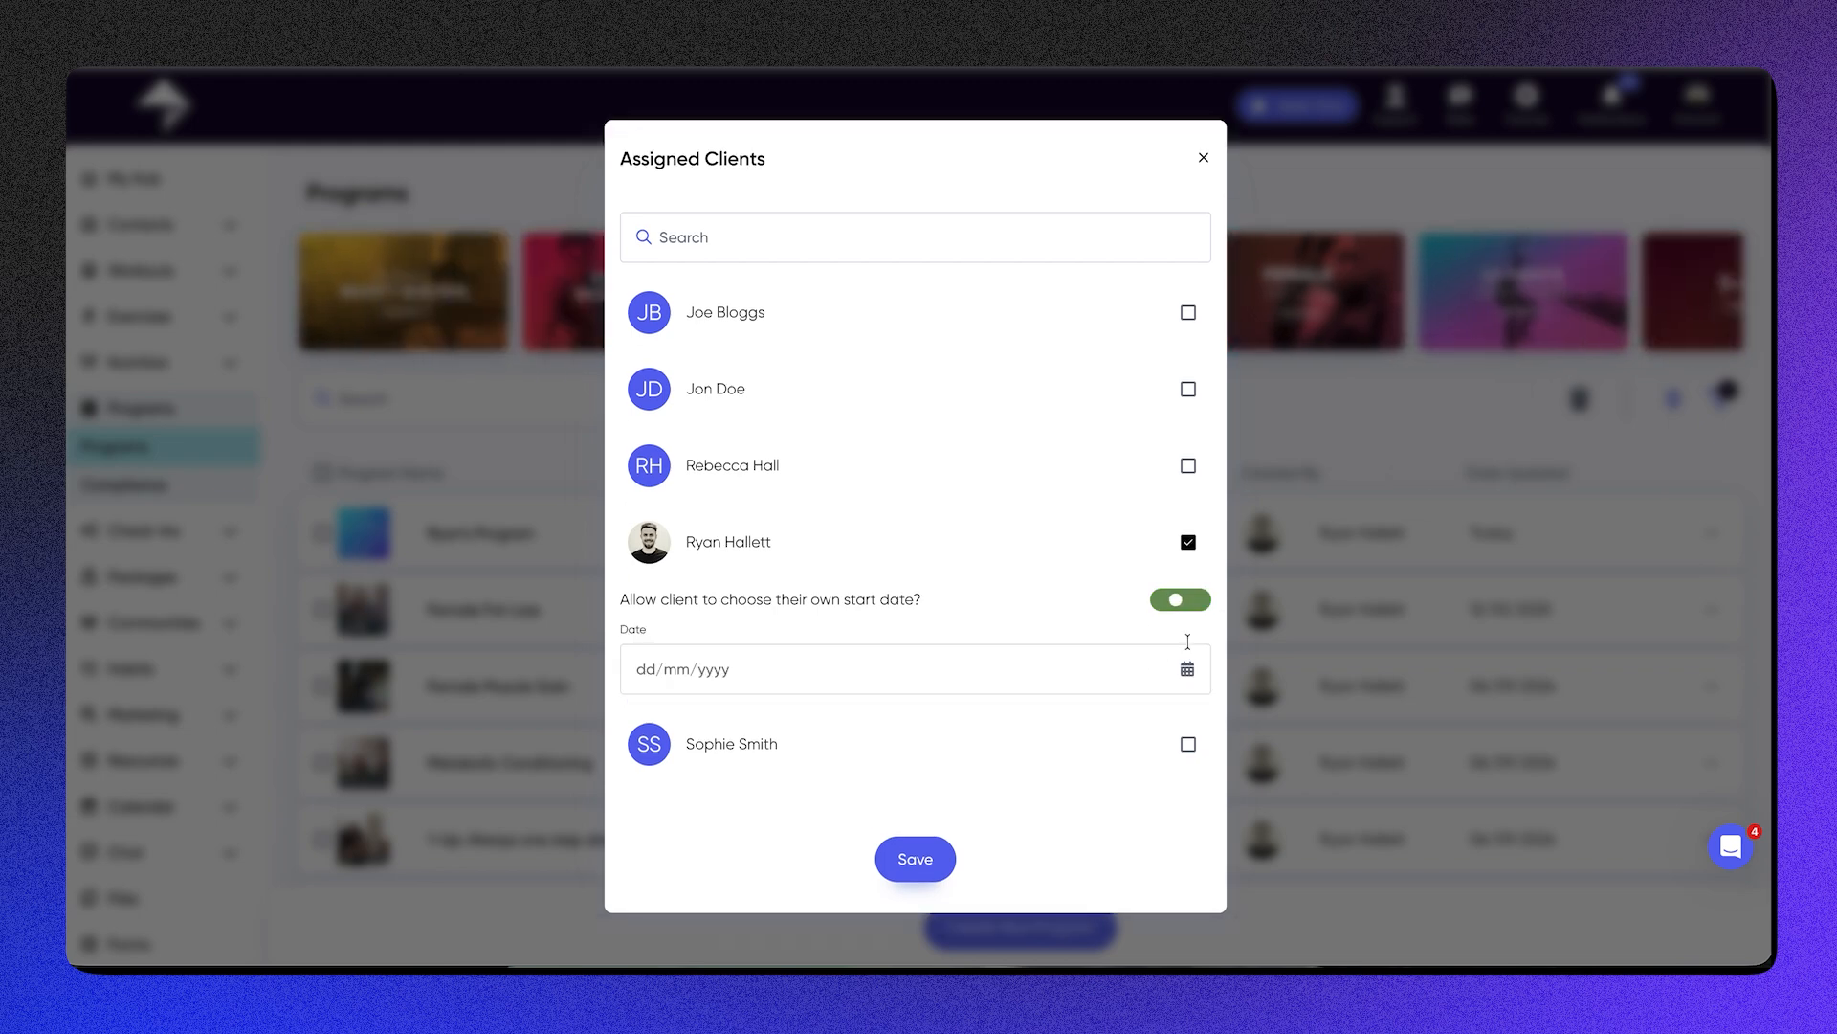
pyautogui.click(1204, 159)
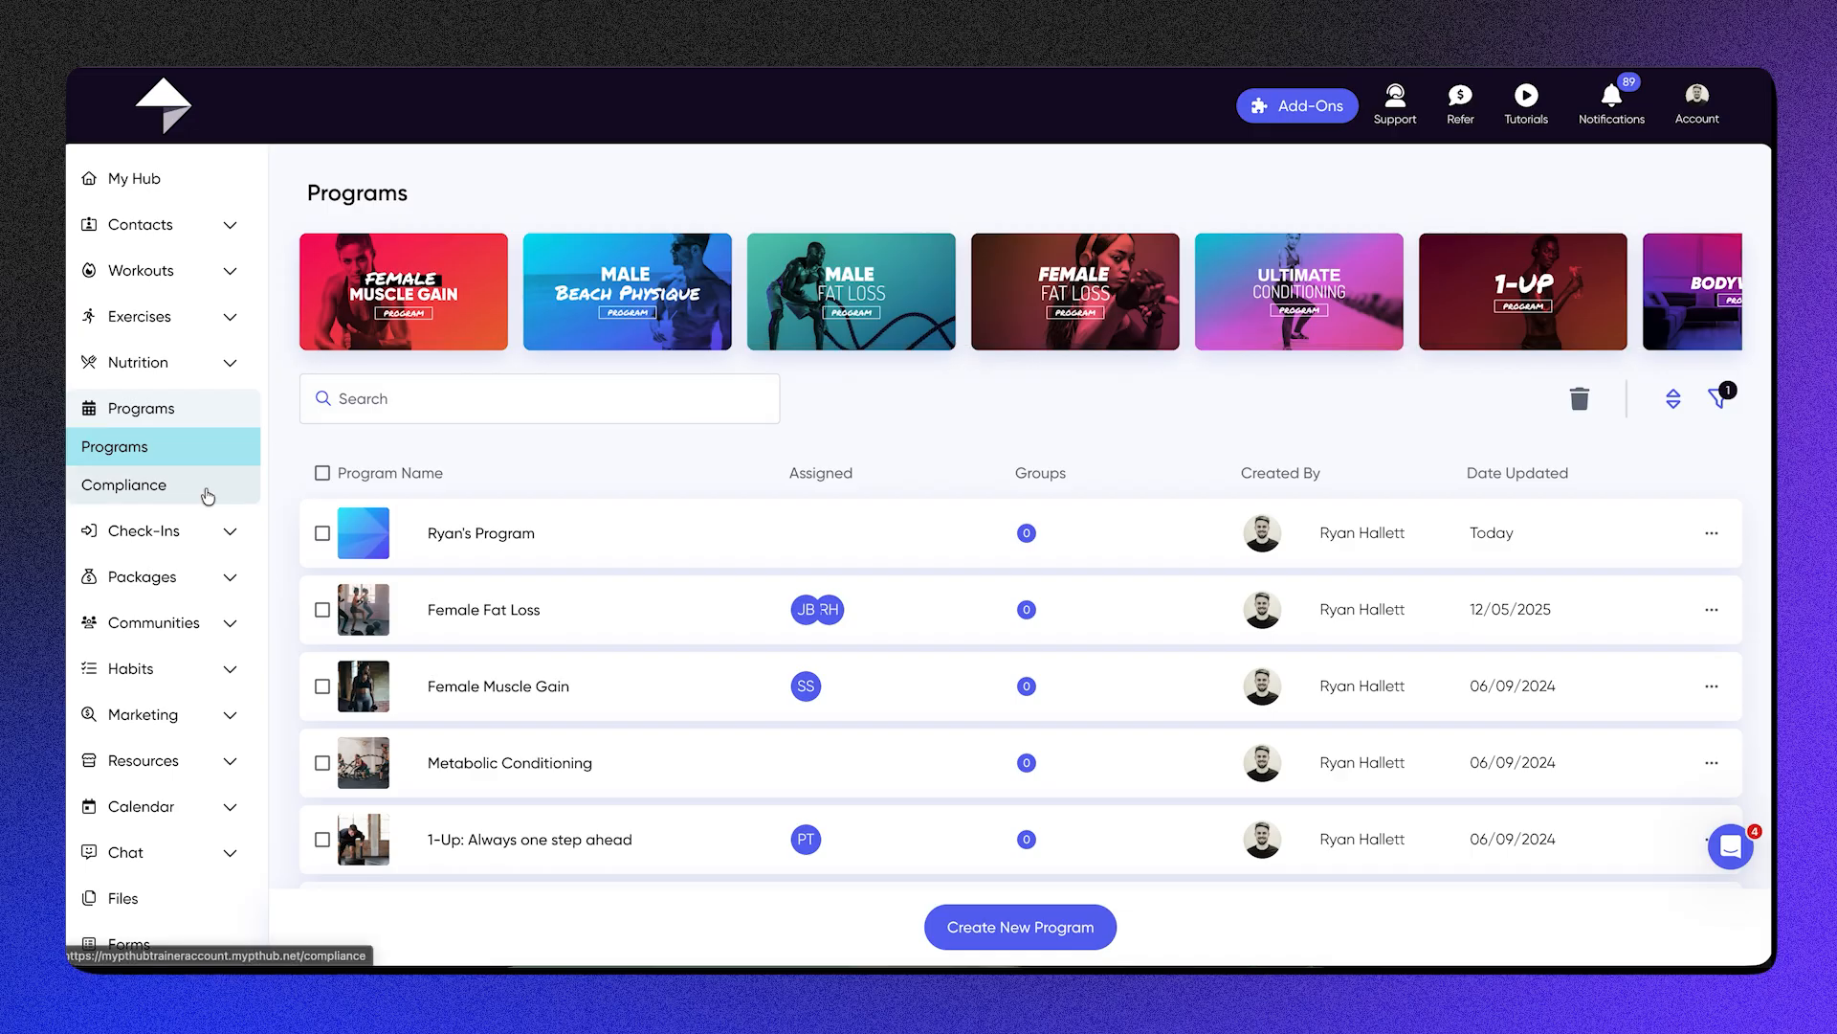
# Step: Examine the compliance of the client on Female Fat Loss, showing the duration in weeks and opening their program plan
pyautogui.click(201, 486)
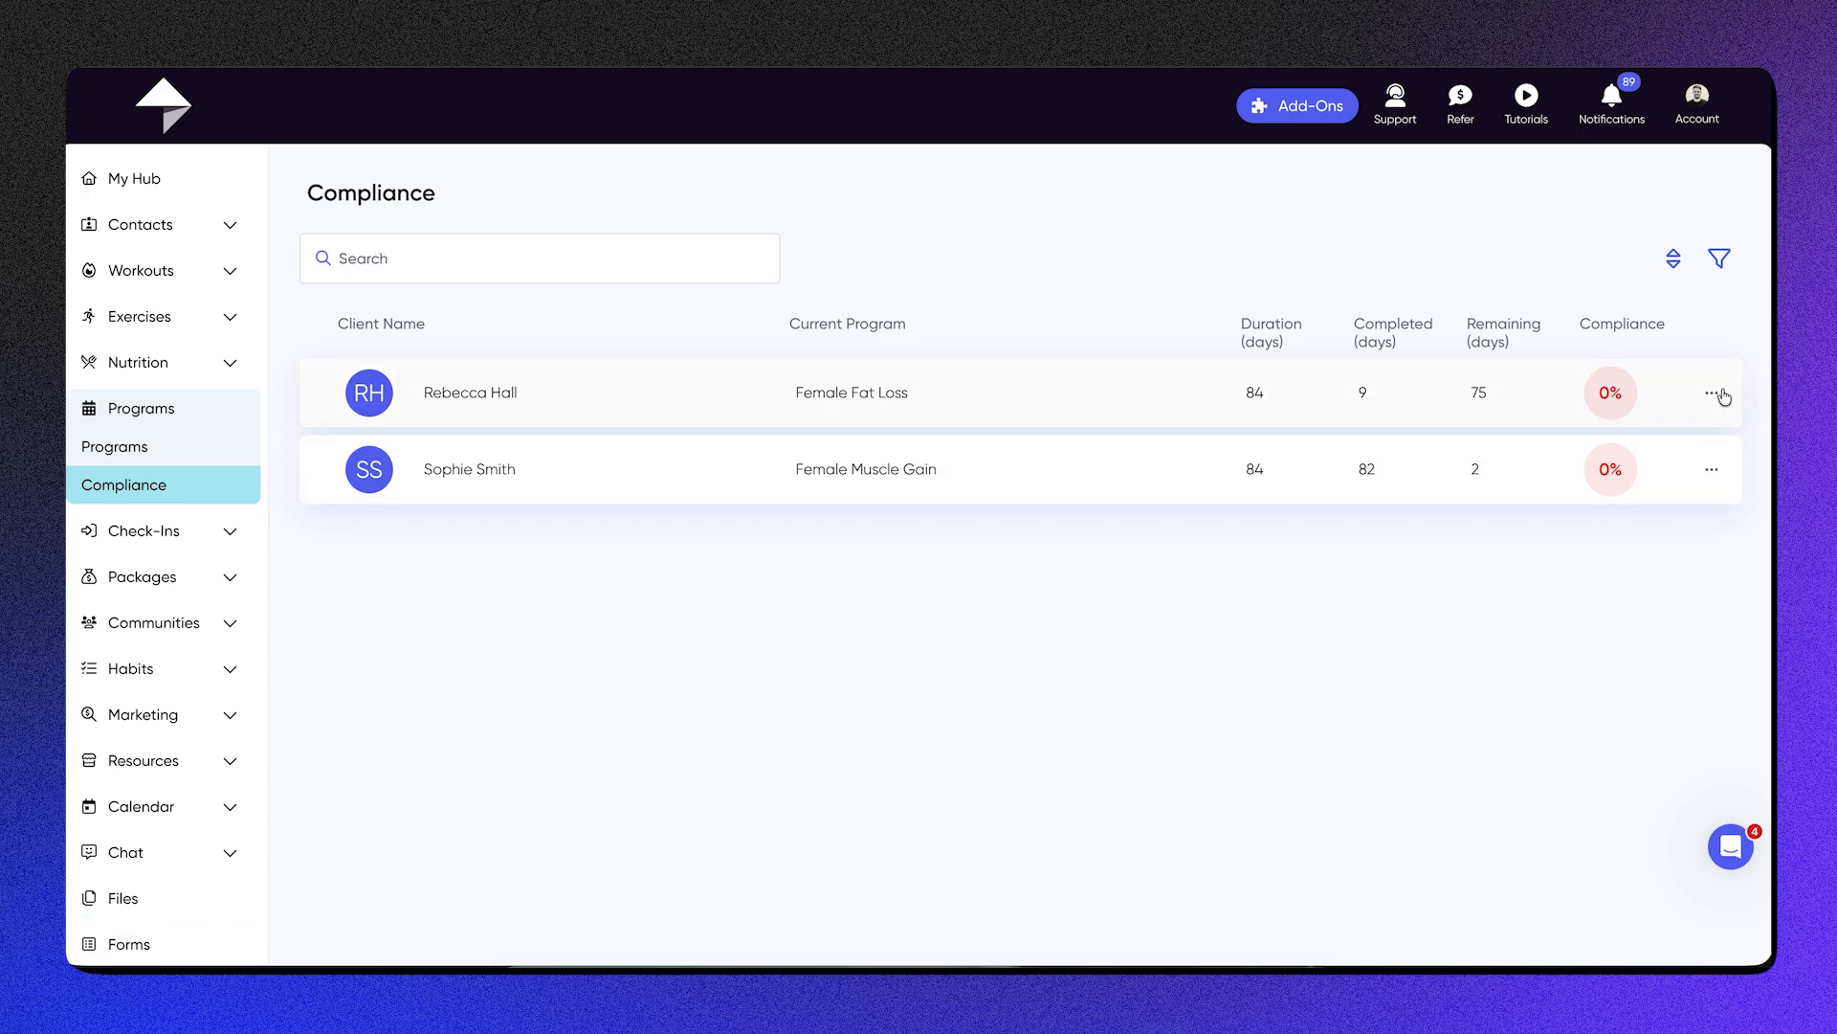
pyautogui.click(667, 399)
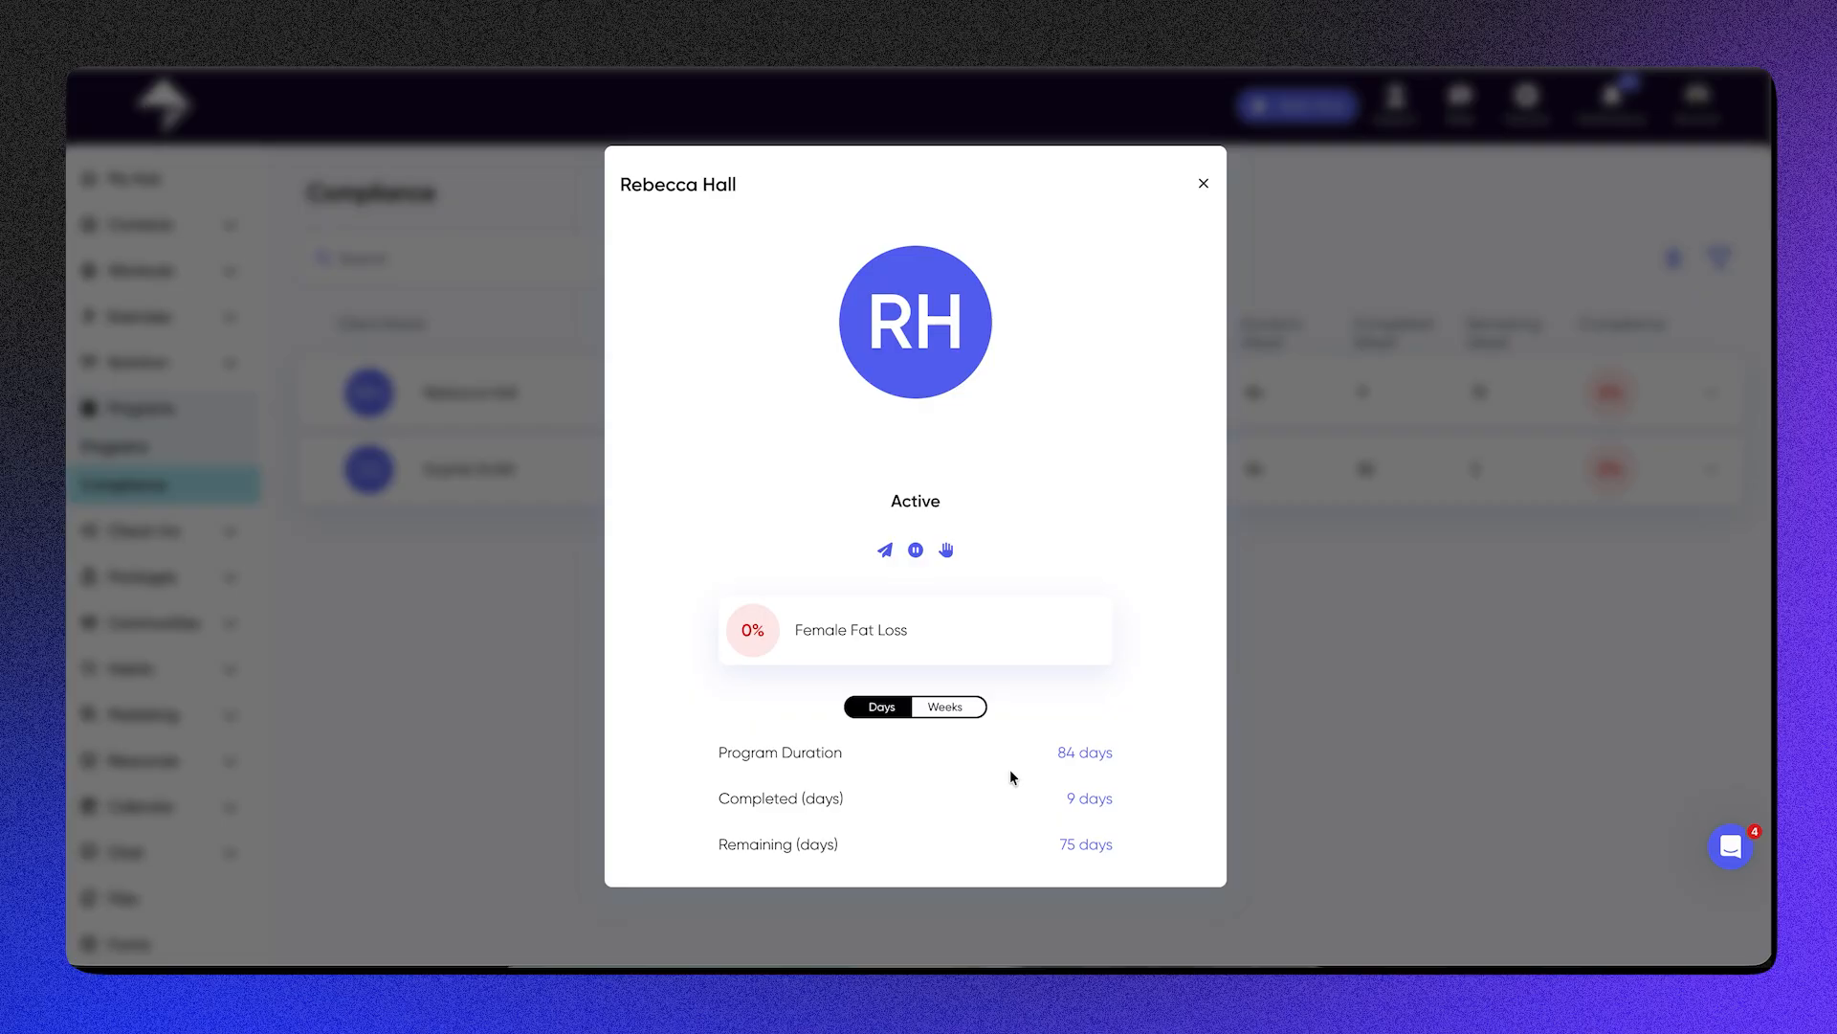
pyautogui.click(948, 708)
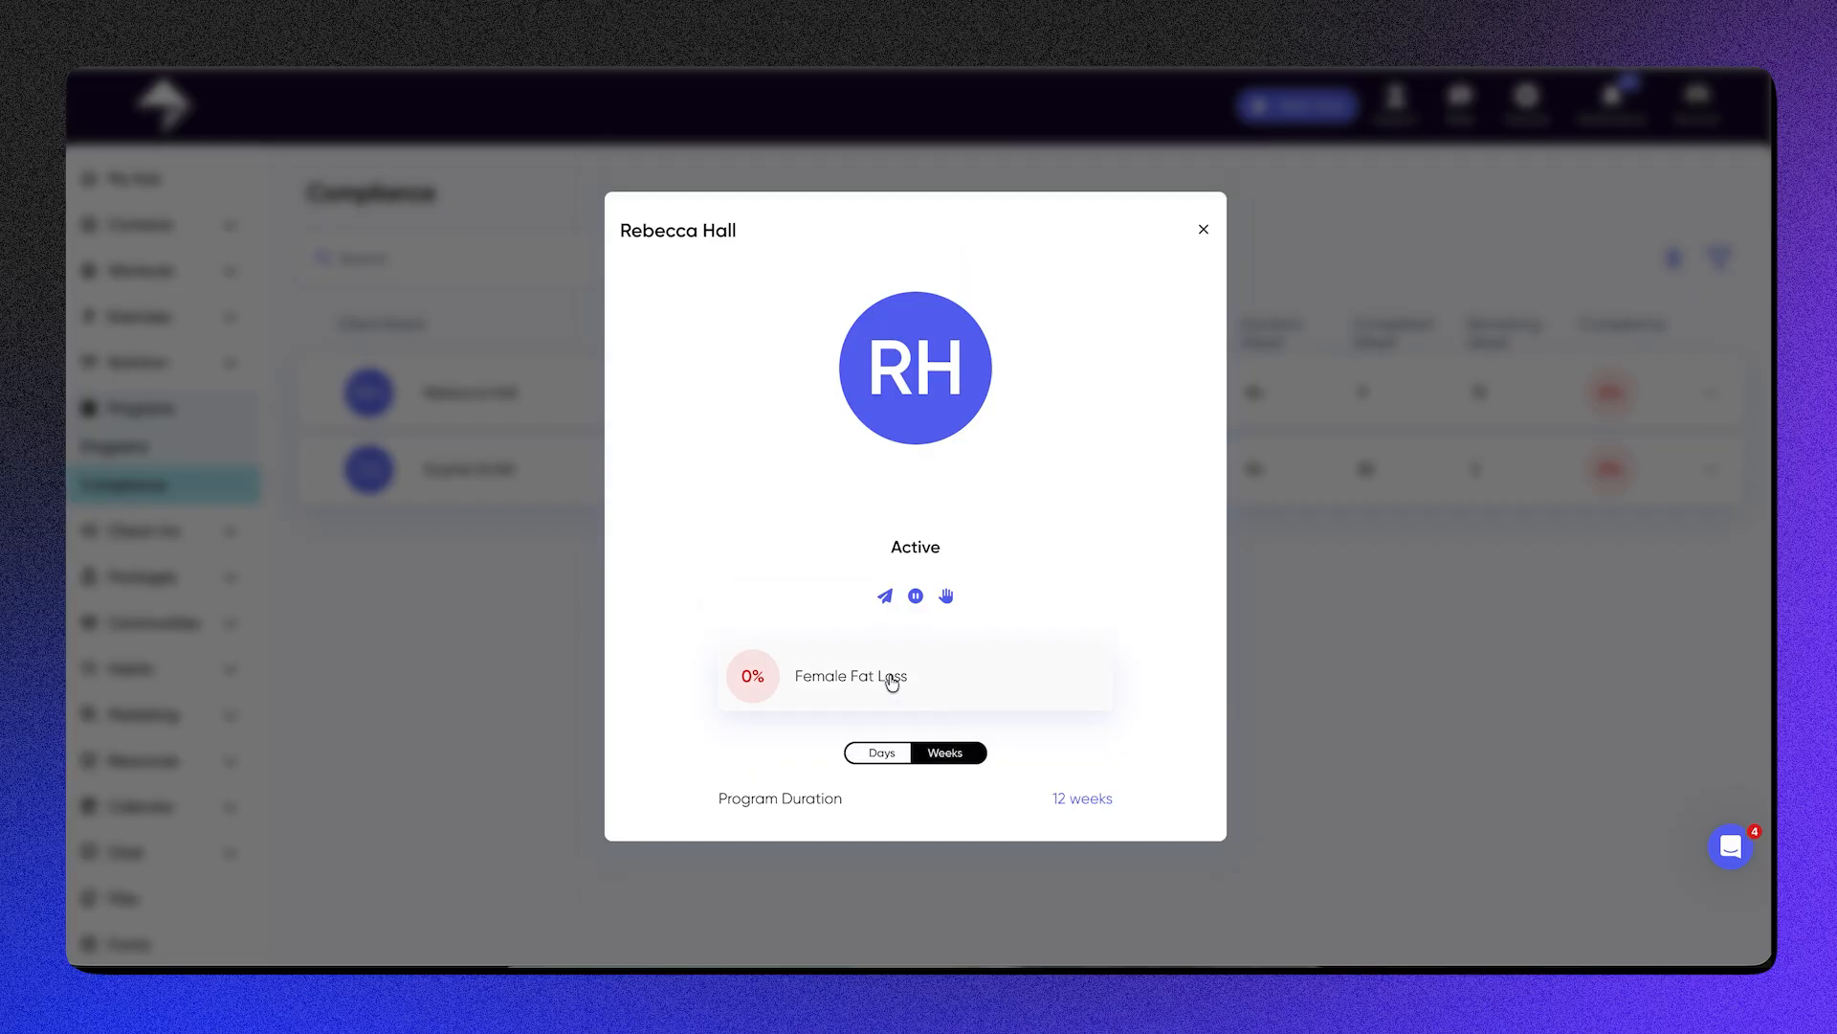
pyautogui.click(892, 680)
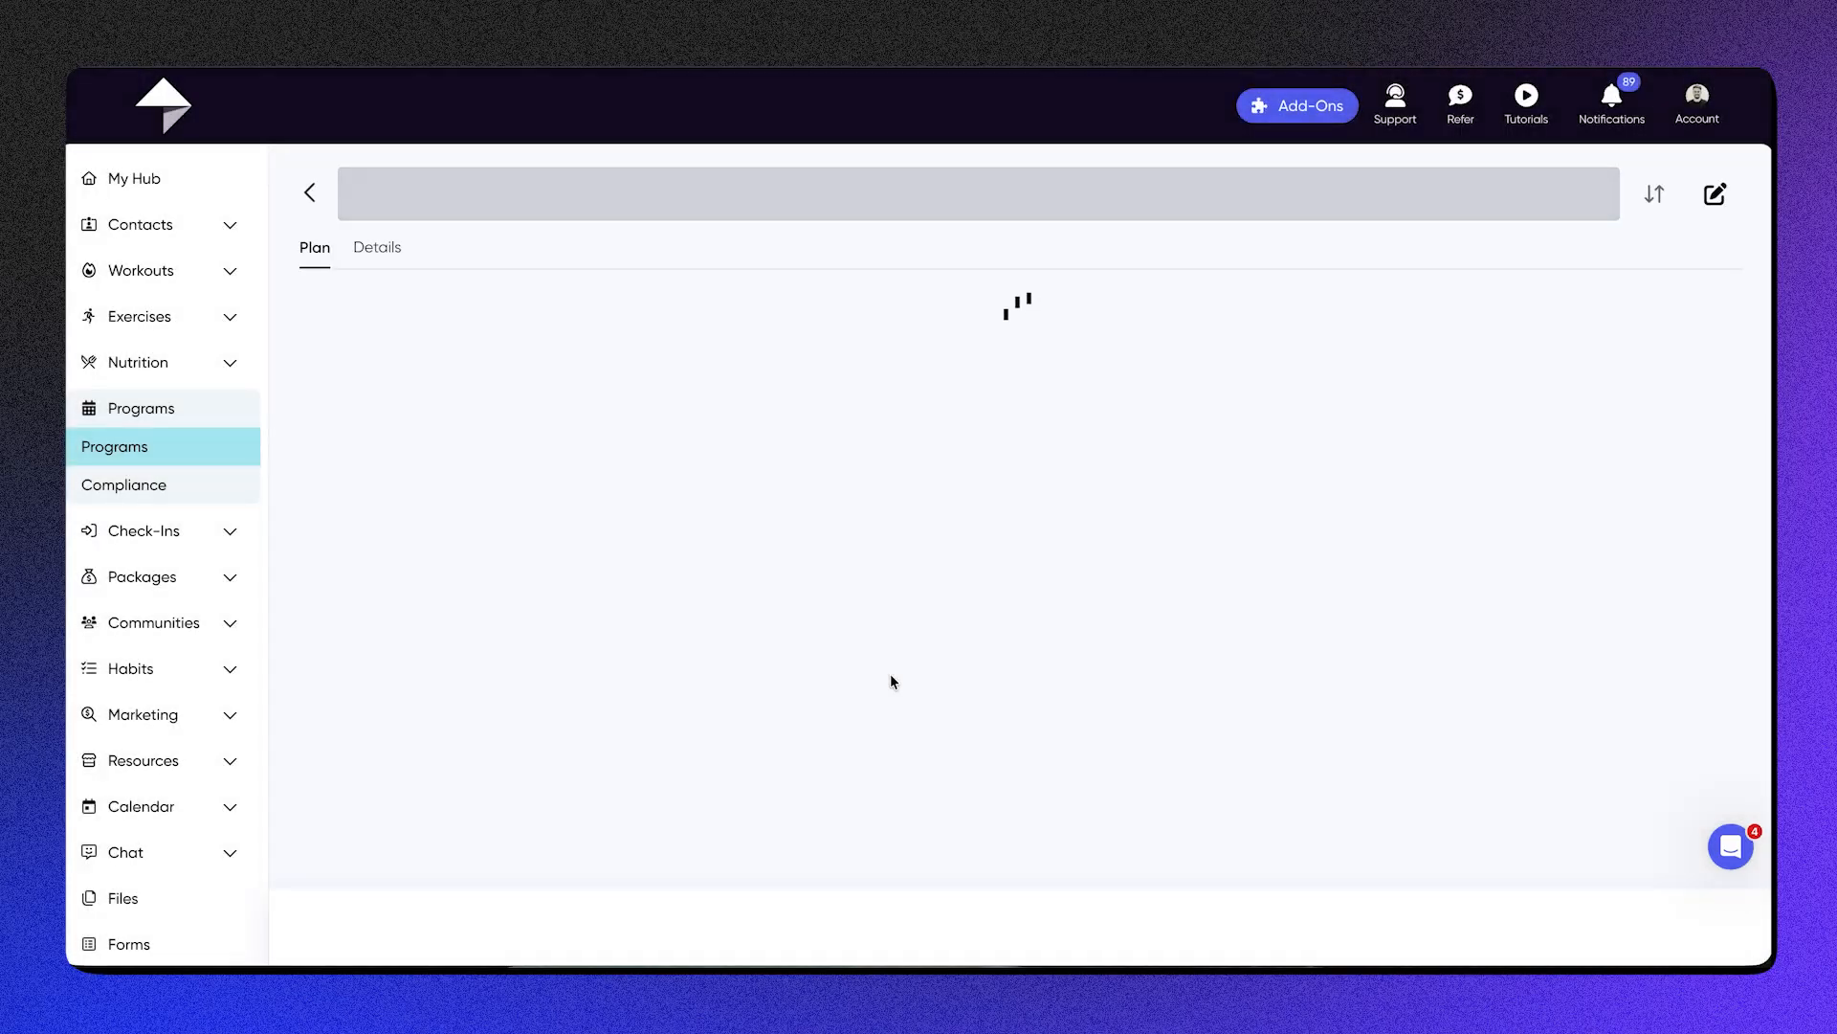
pyautogui.scroll(-2, 678, 593)
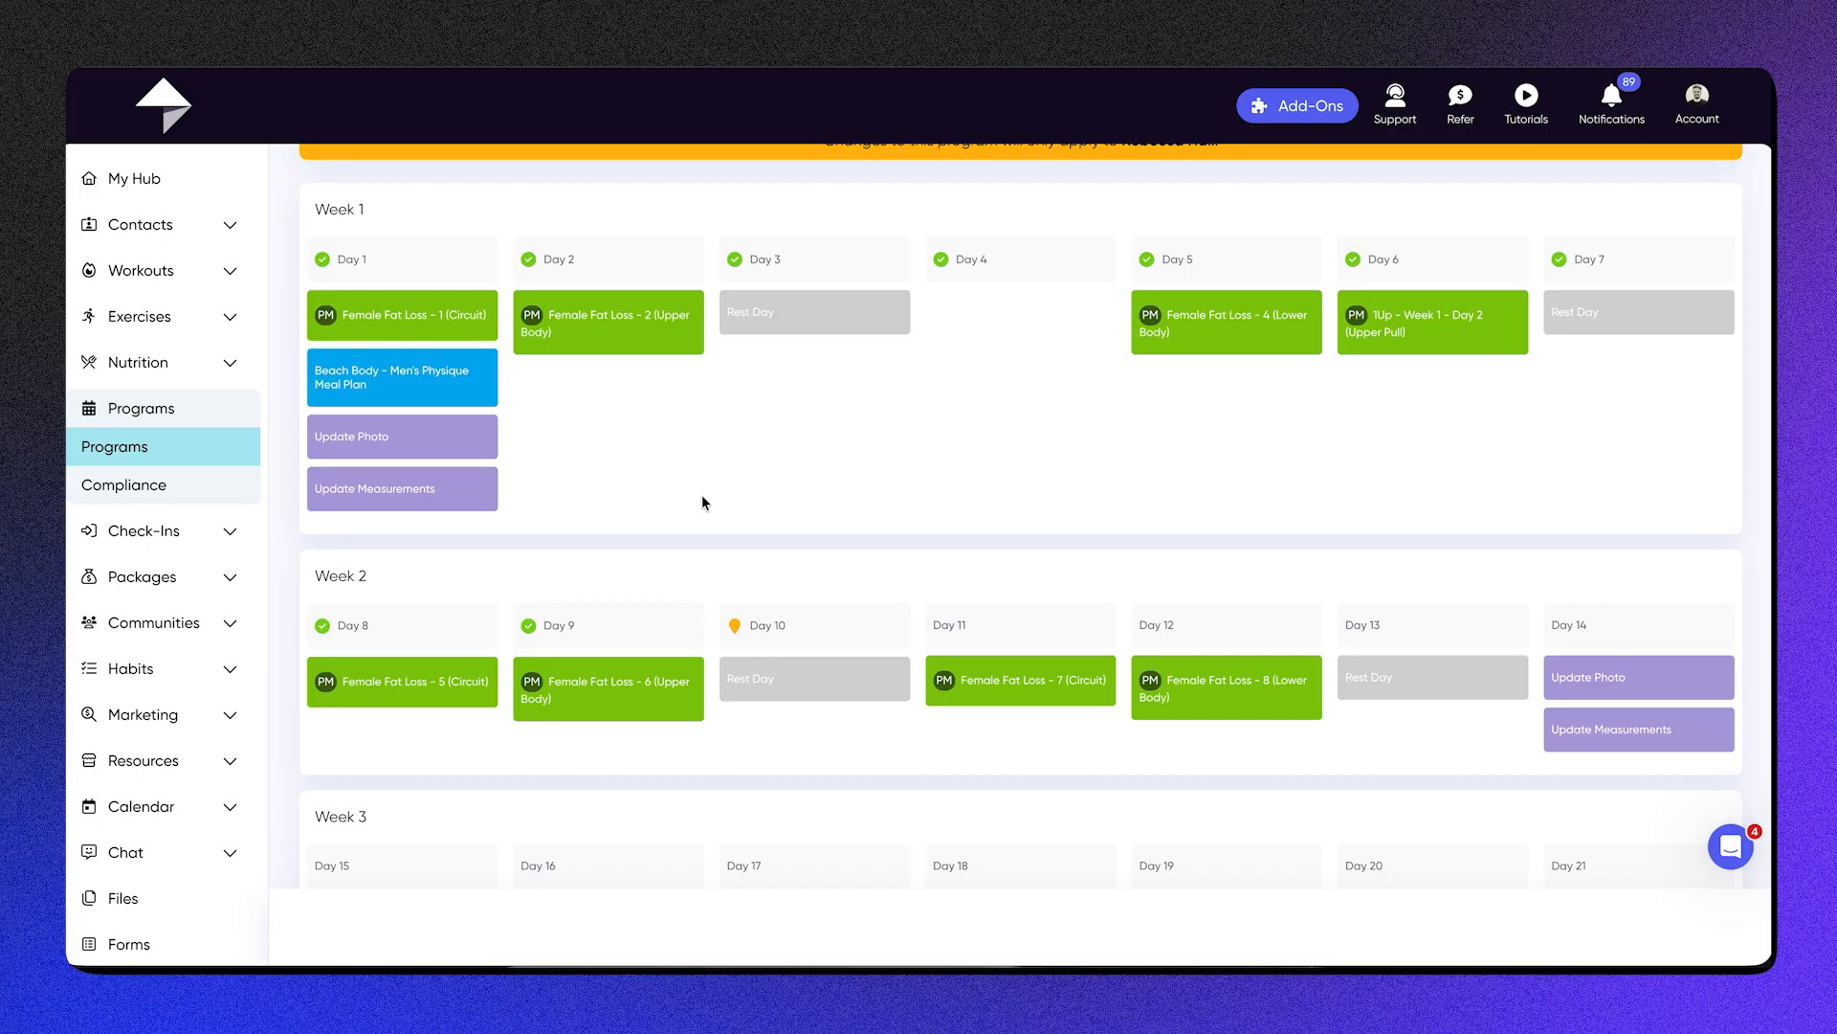
# Step: Return to the compliance list, inspect the actions available for the Female Fat Loss client, and look through the compliance rate filter
pyautogui.click(91, 496)
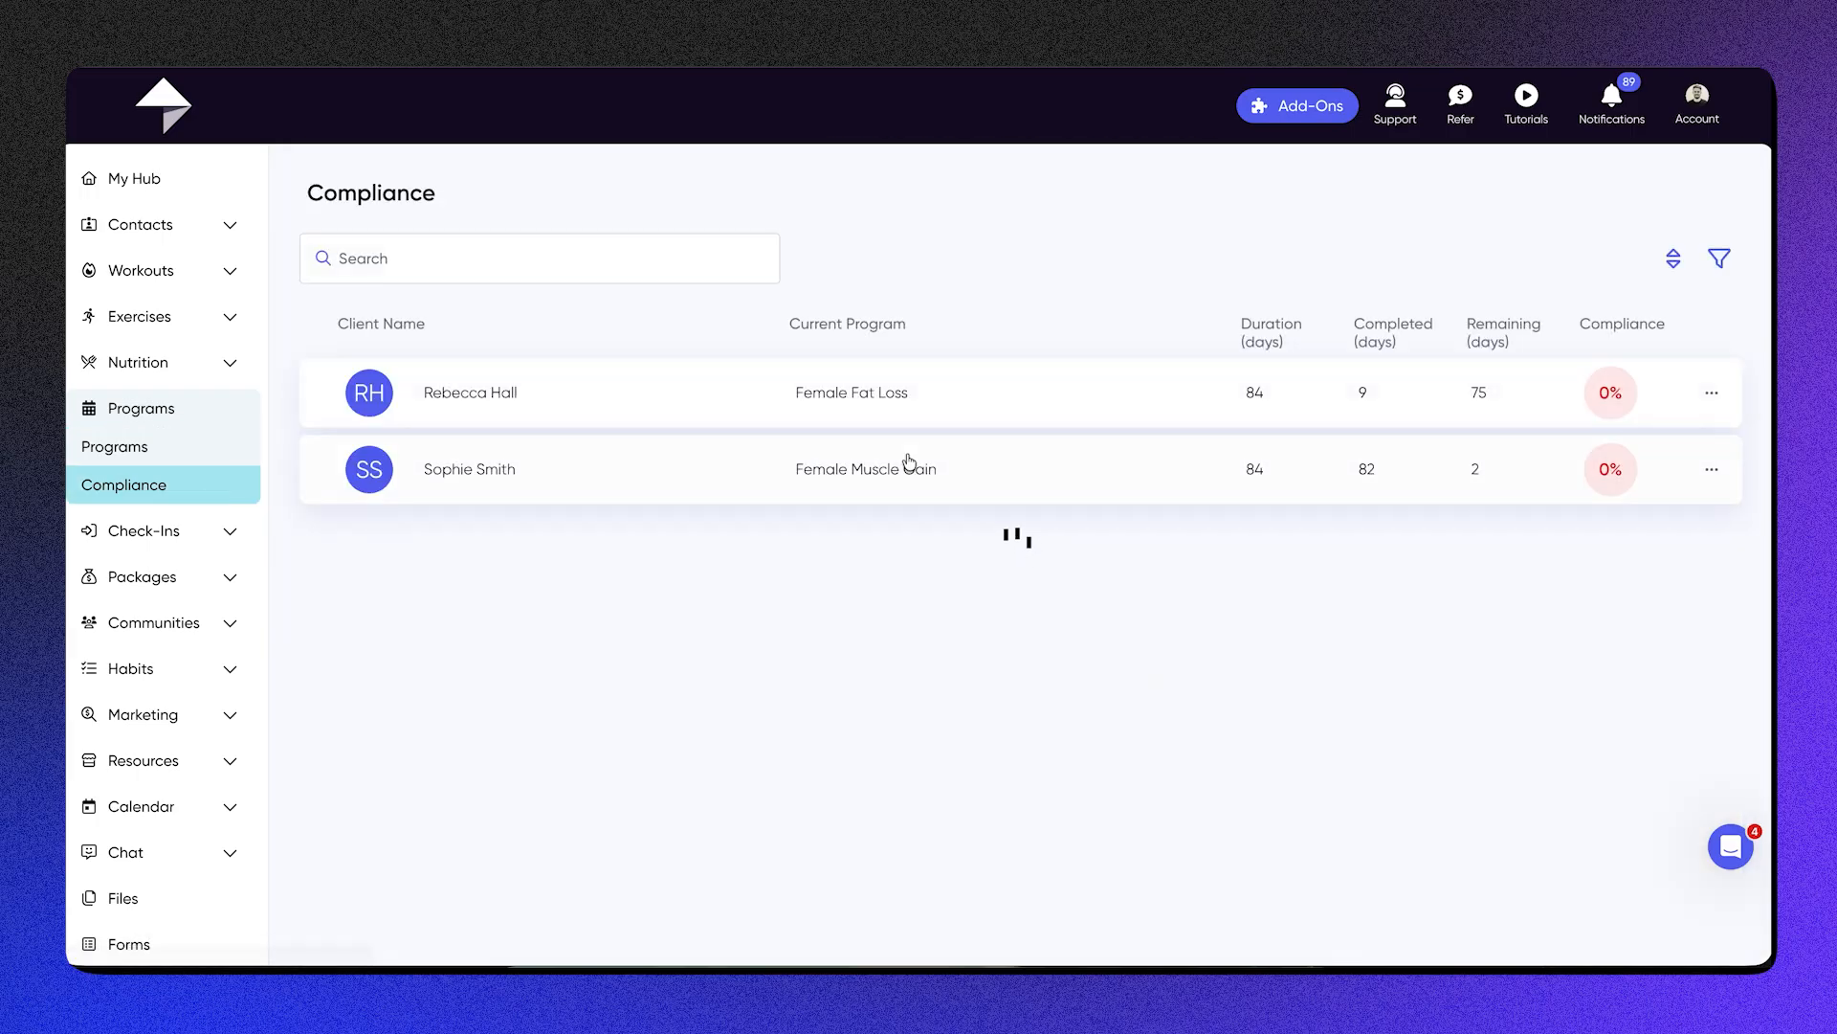
pyautogui.click(1709, 394)
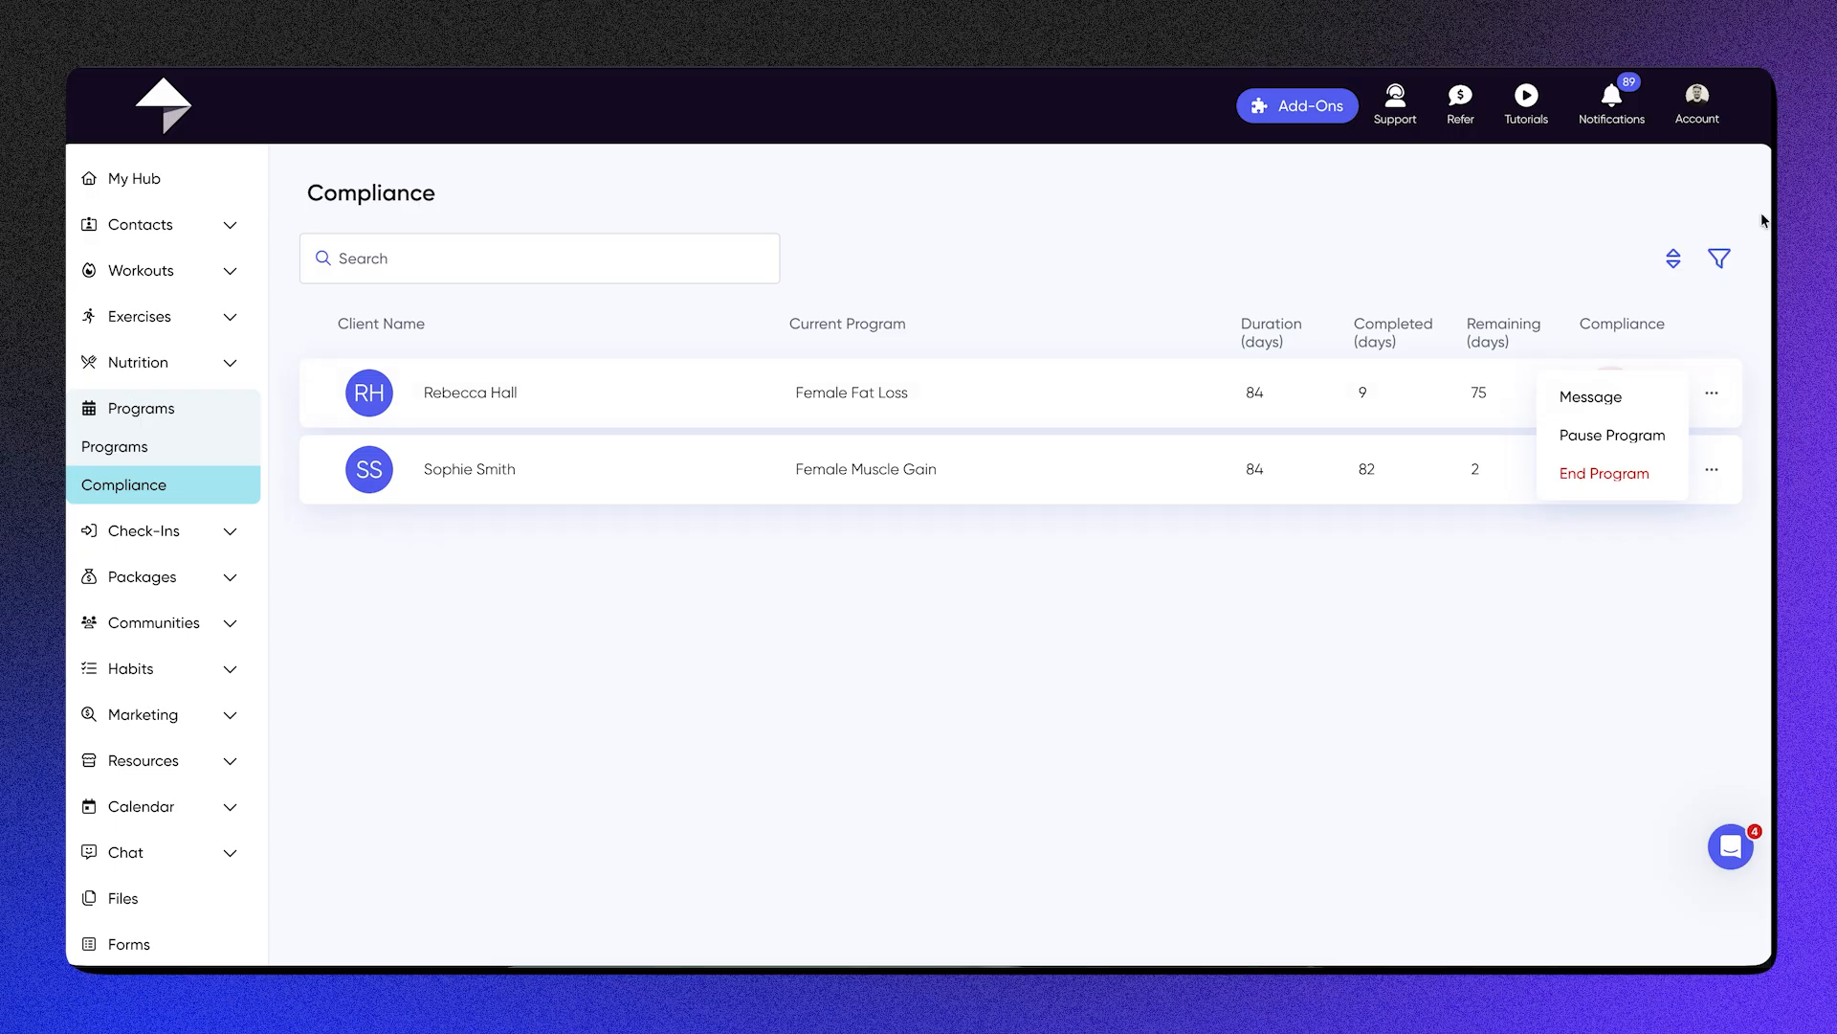
pyautogui.click(1736, 257)
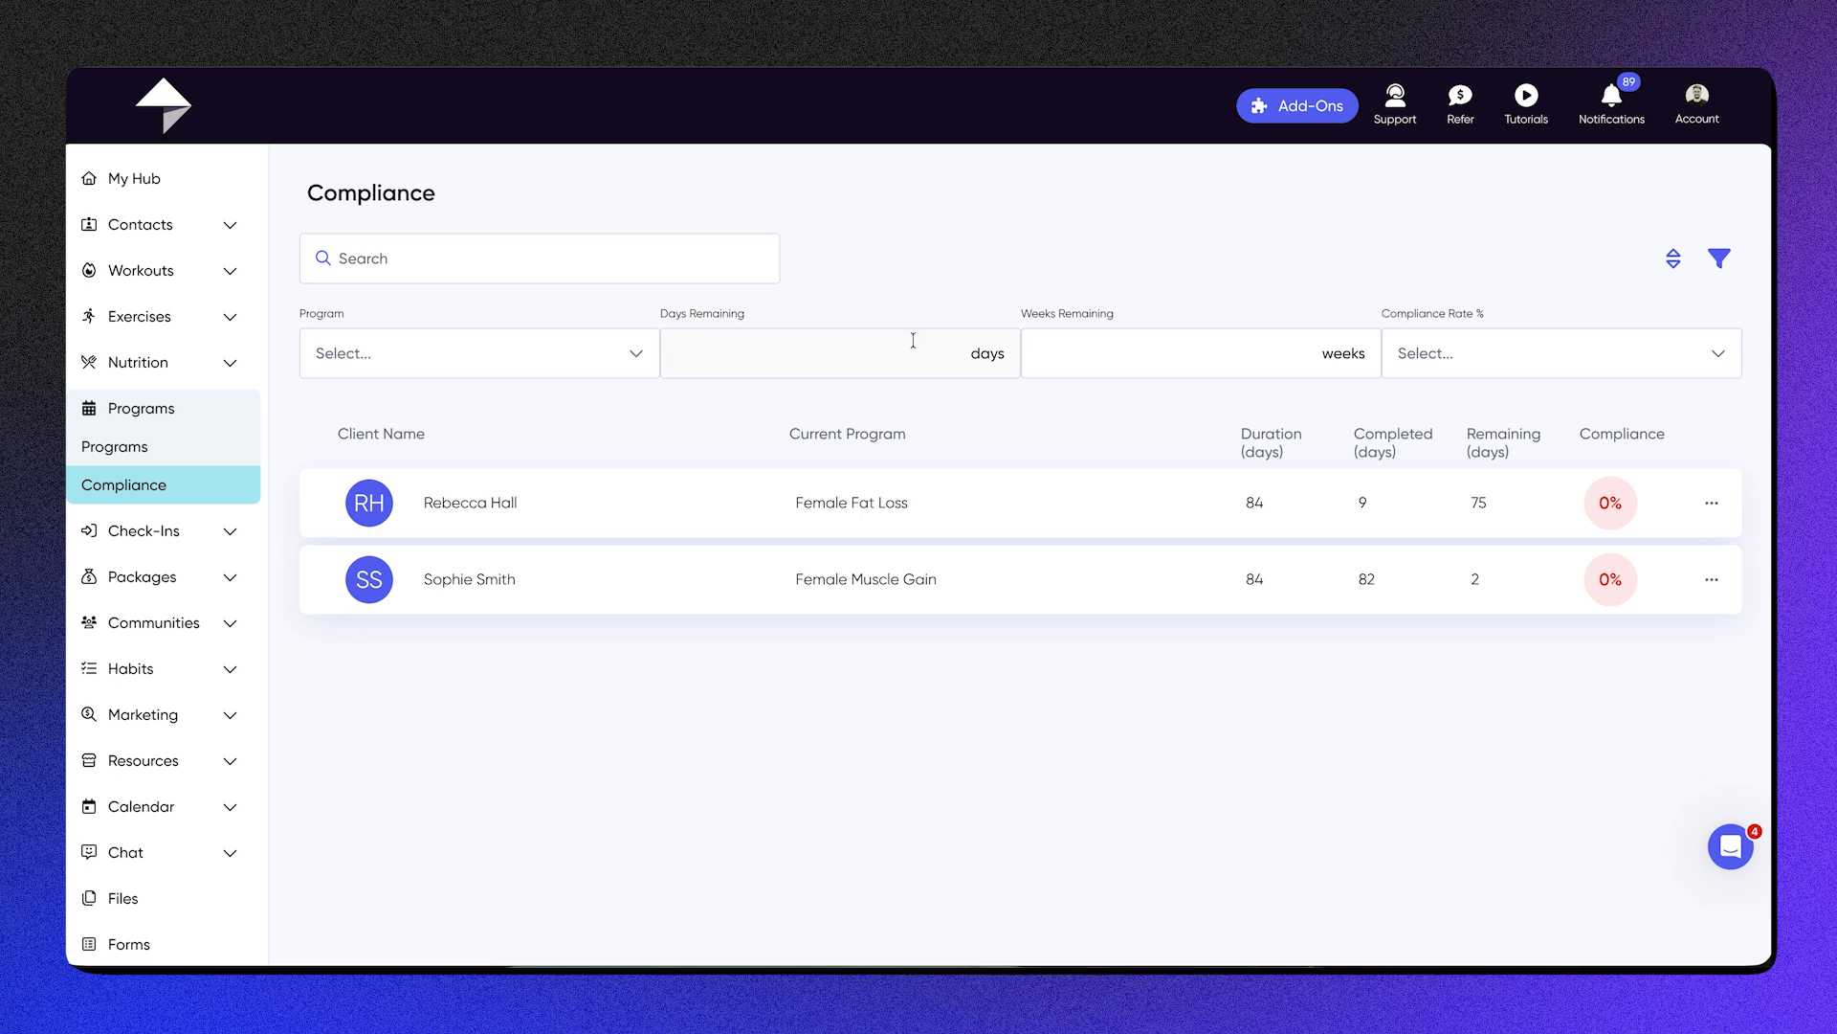
pyautogui.click(1441, 356)
pyautogui.click(1418, 523)
# Step: Open the Weekly Check In template from the check-ins list to view its description
pyautogui.click(203, 529)
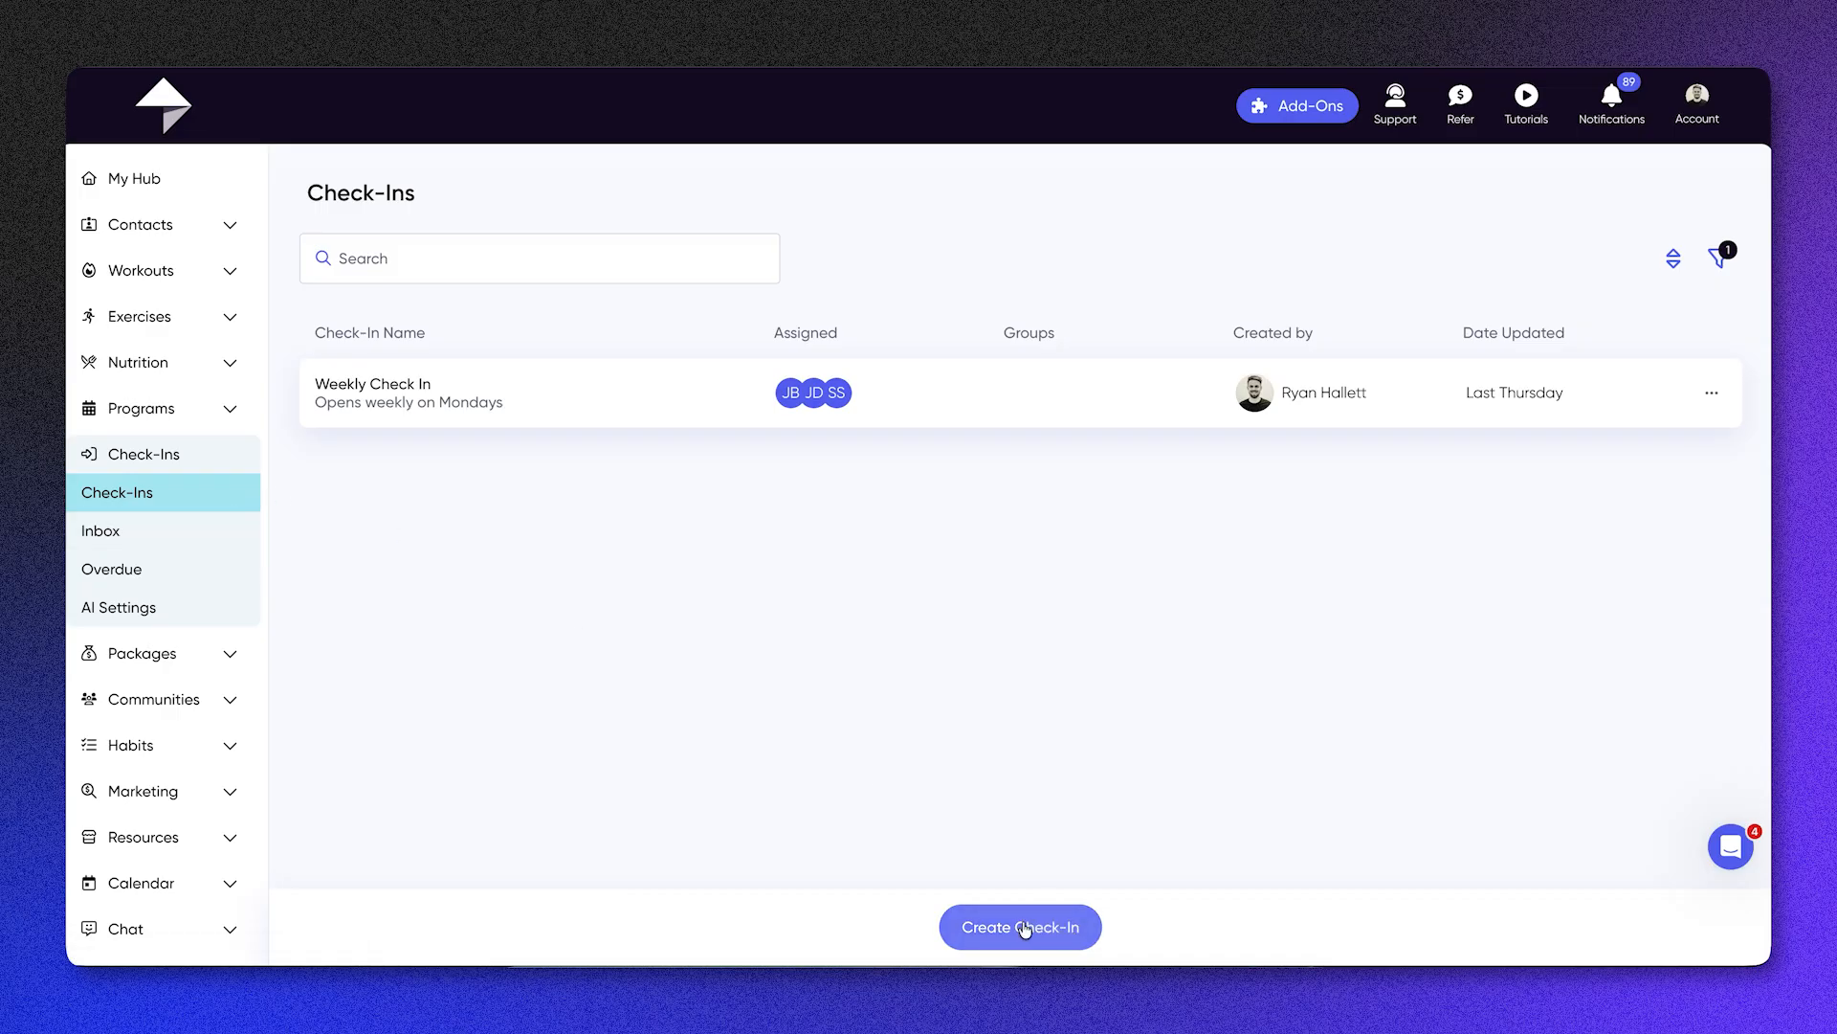
pyautogui.click(1081, 930)
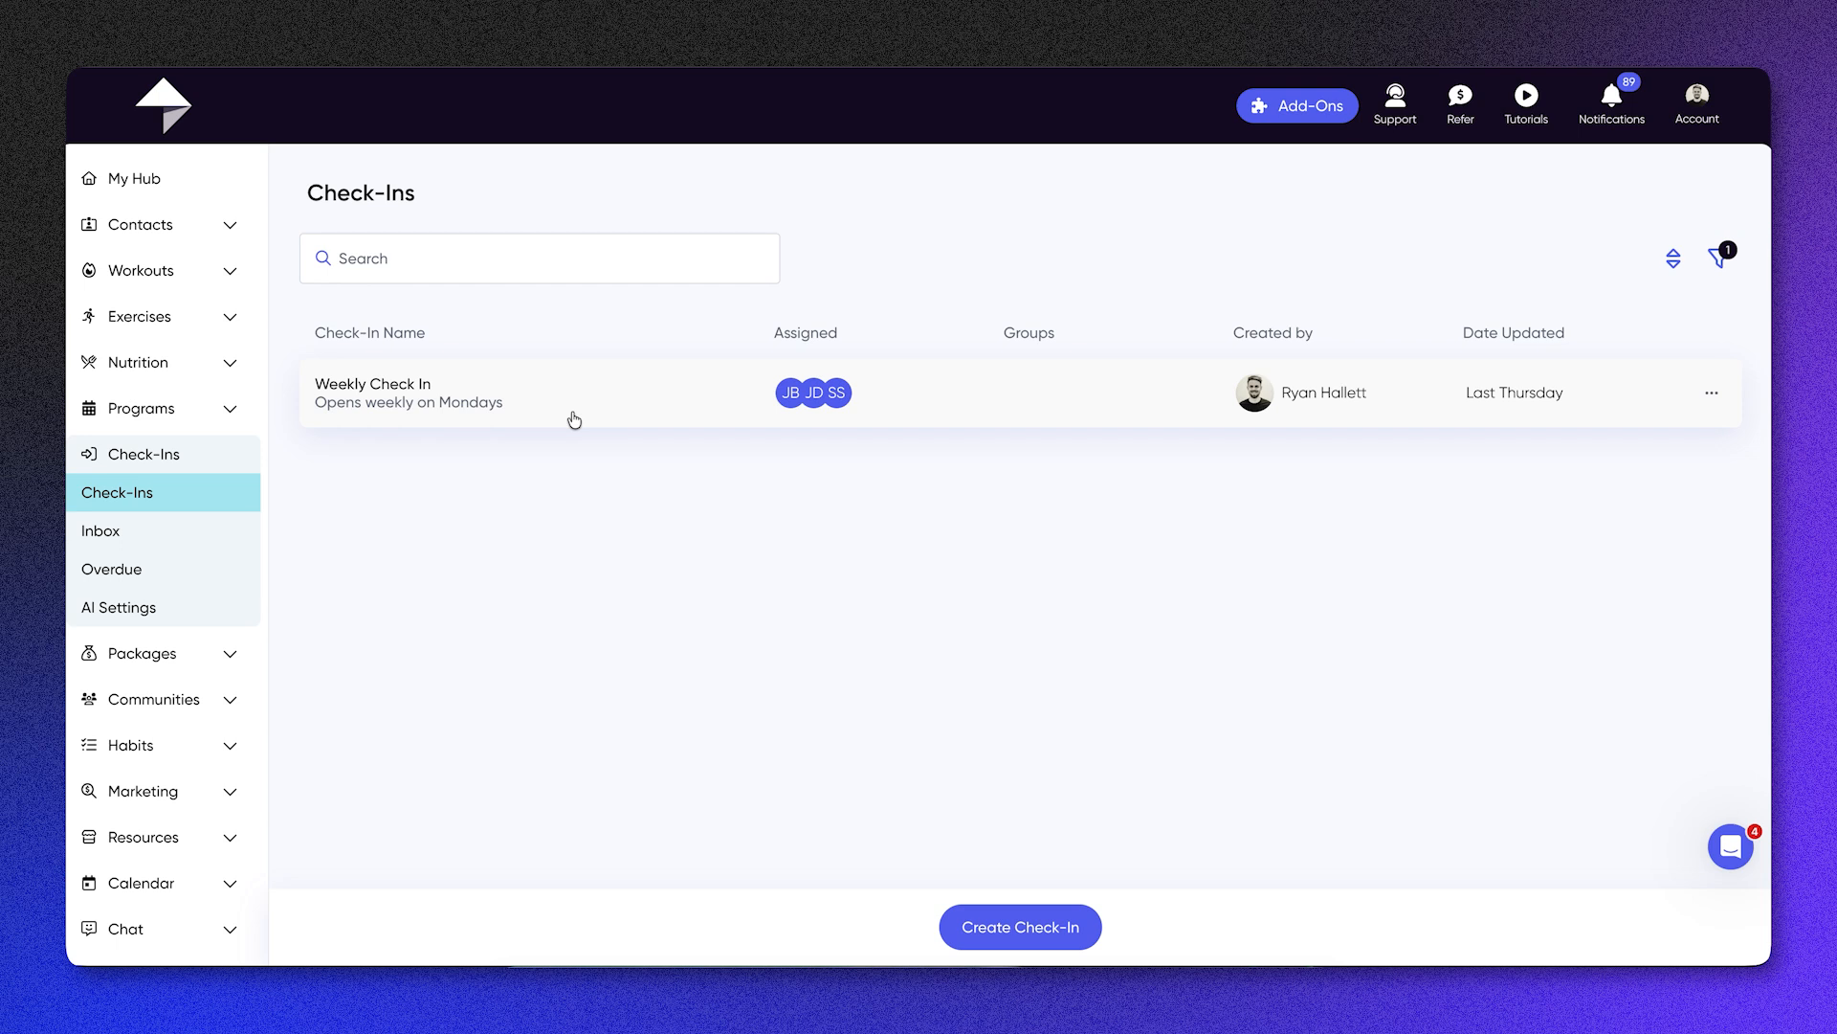
pyautogui.click(450, 392)
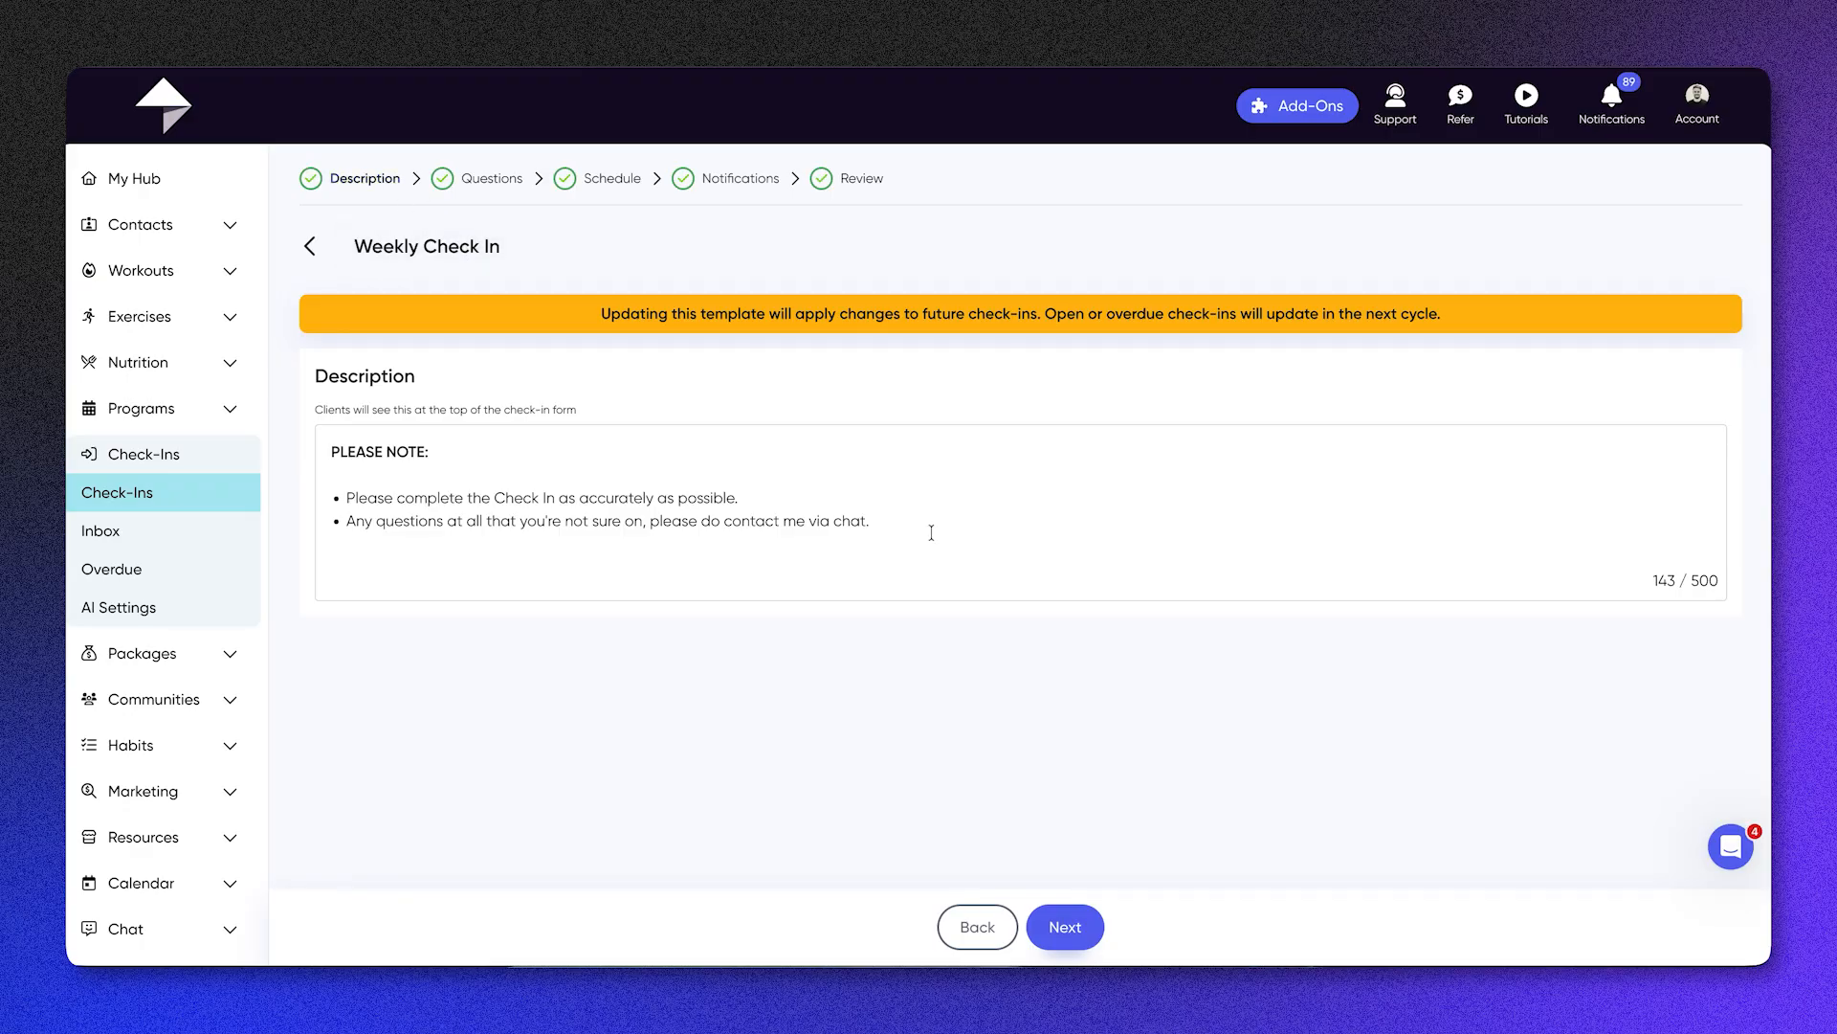
# Step: Examine the questions of the Weekly Check In template, from the measurements to the final yes-or-no question, and the question types available
pyautogui.click(505, 188)
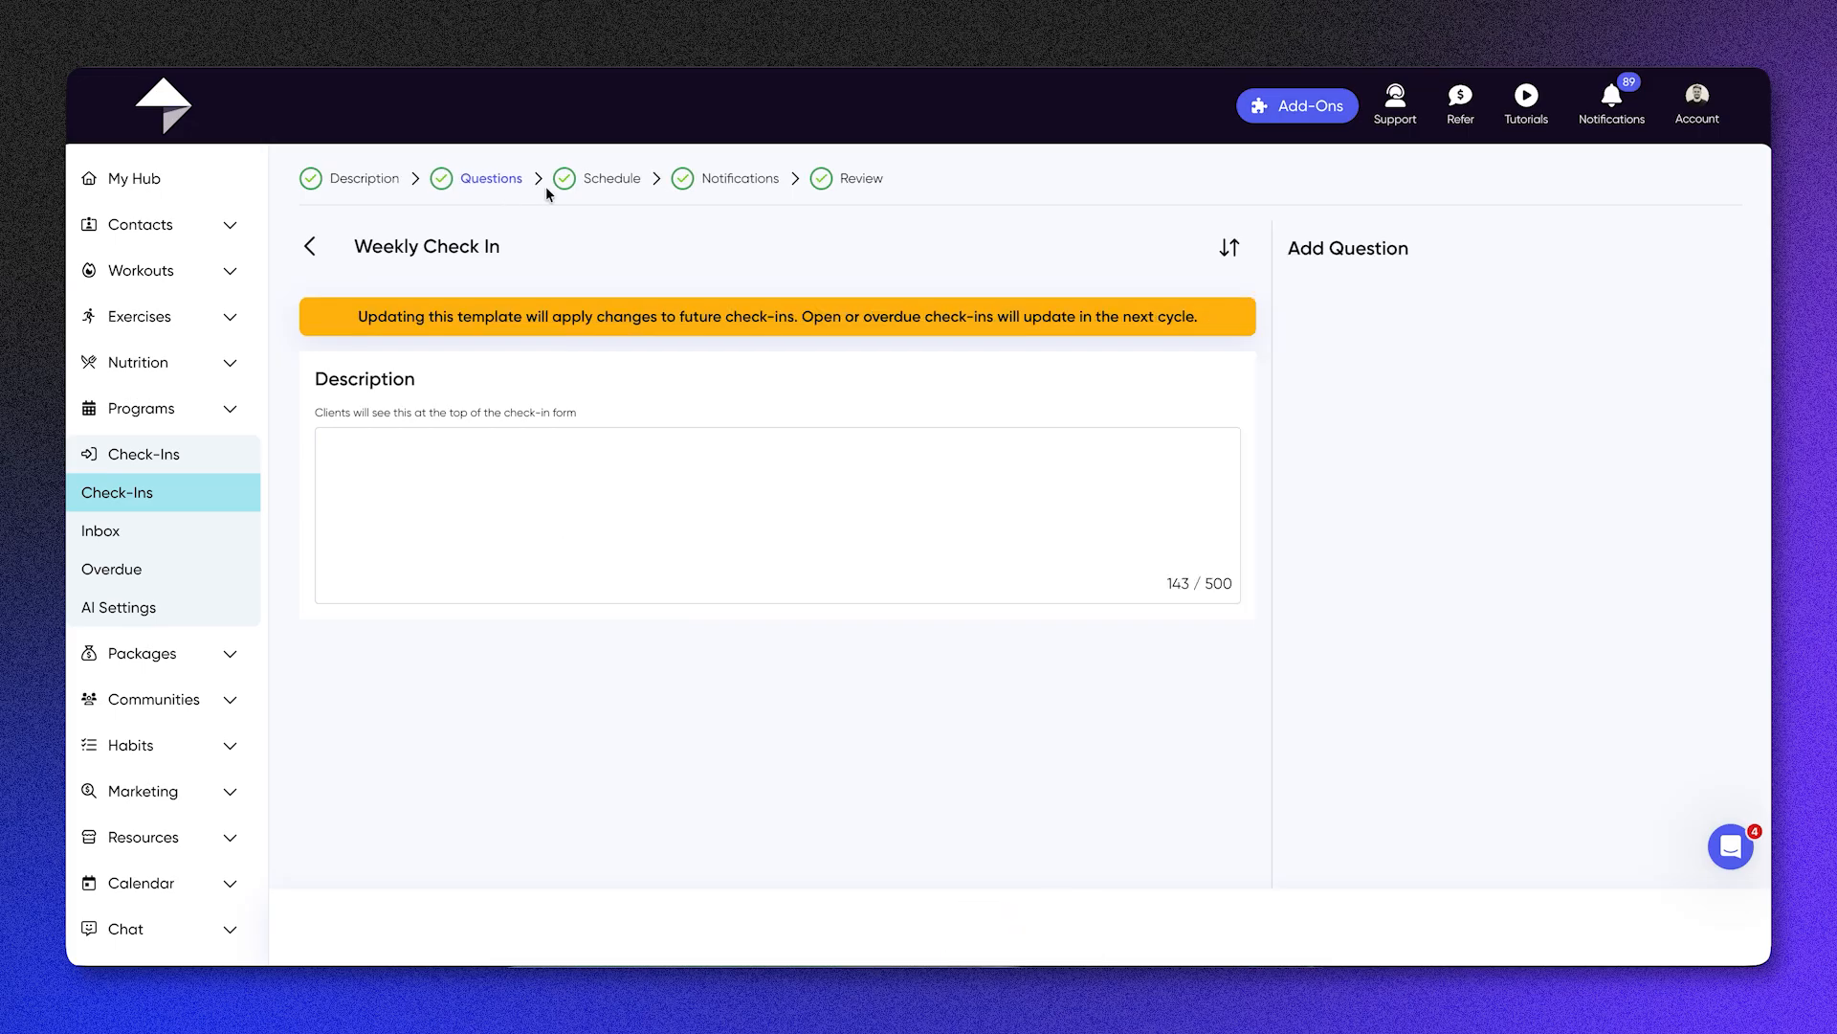
pyautogui.scroll(-2, 719, 448)
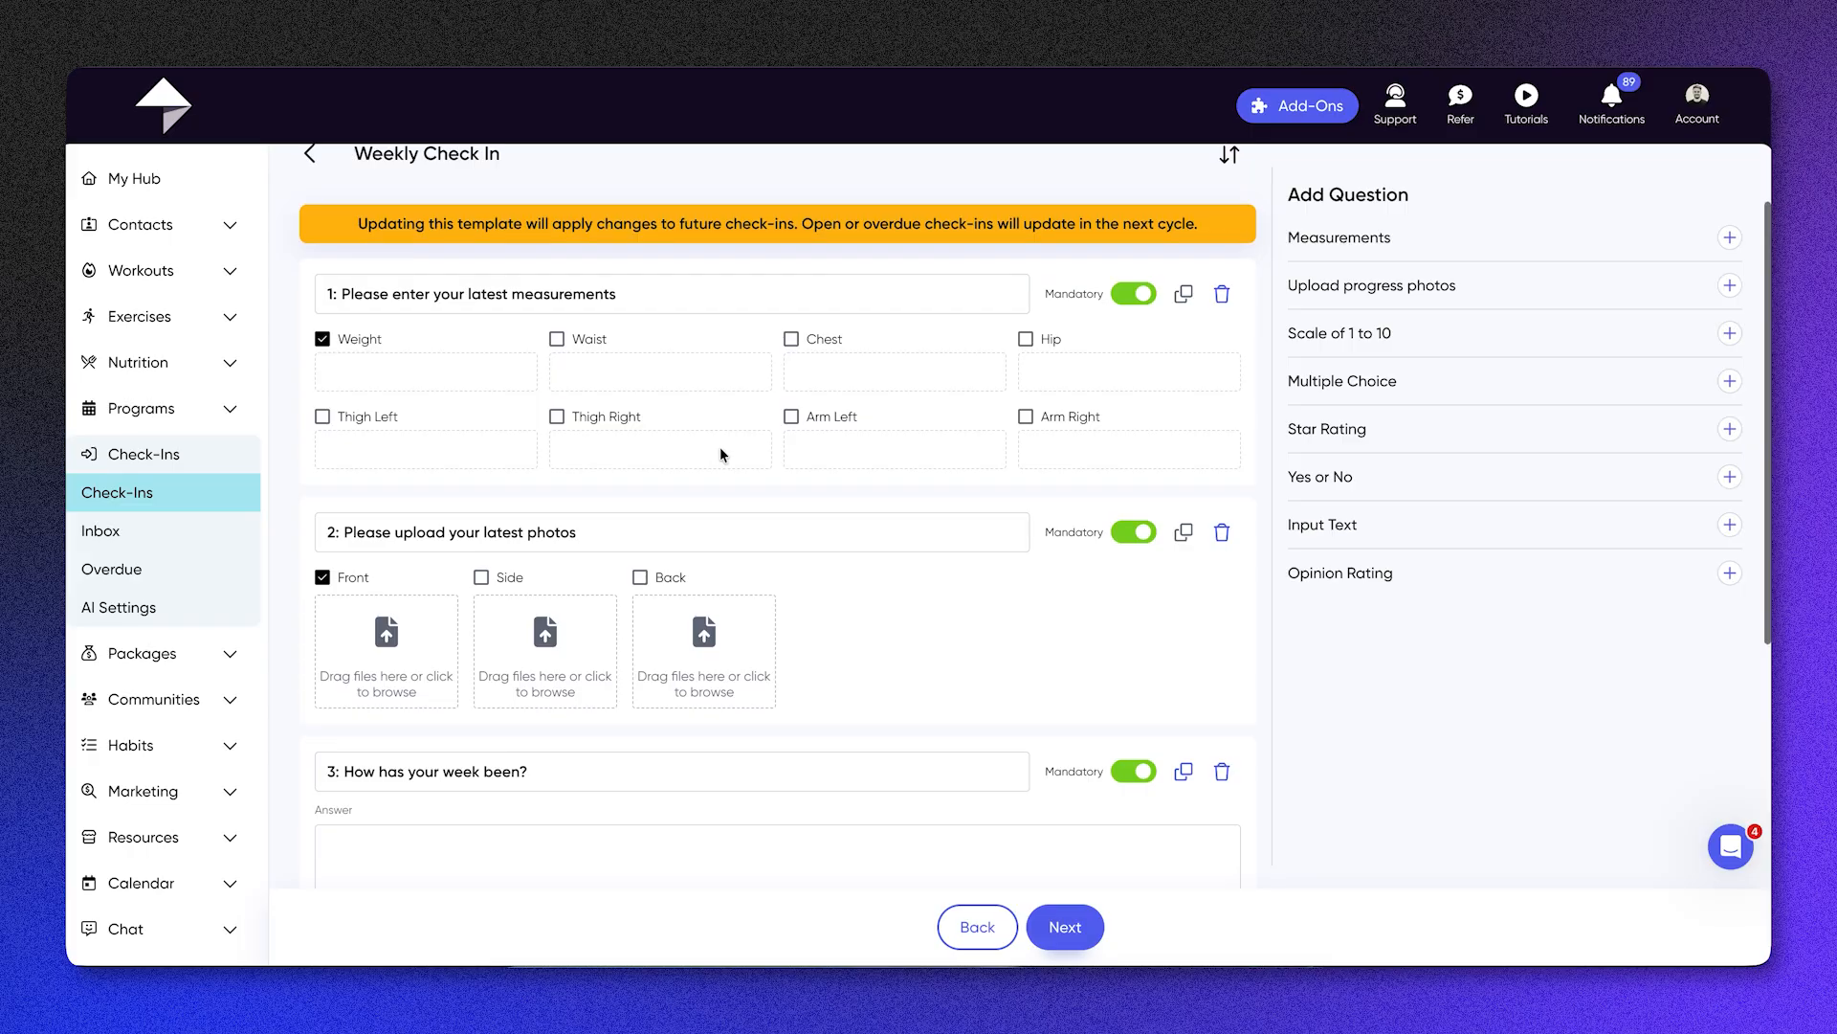
pyautogui.scroll(-3, 720, 451)
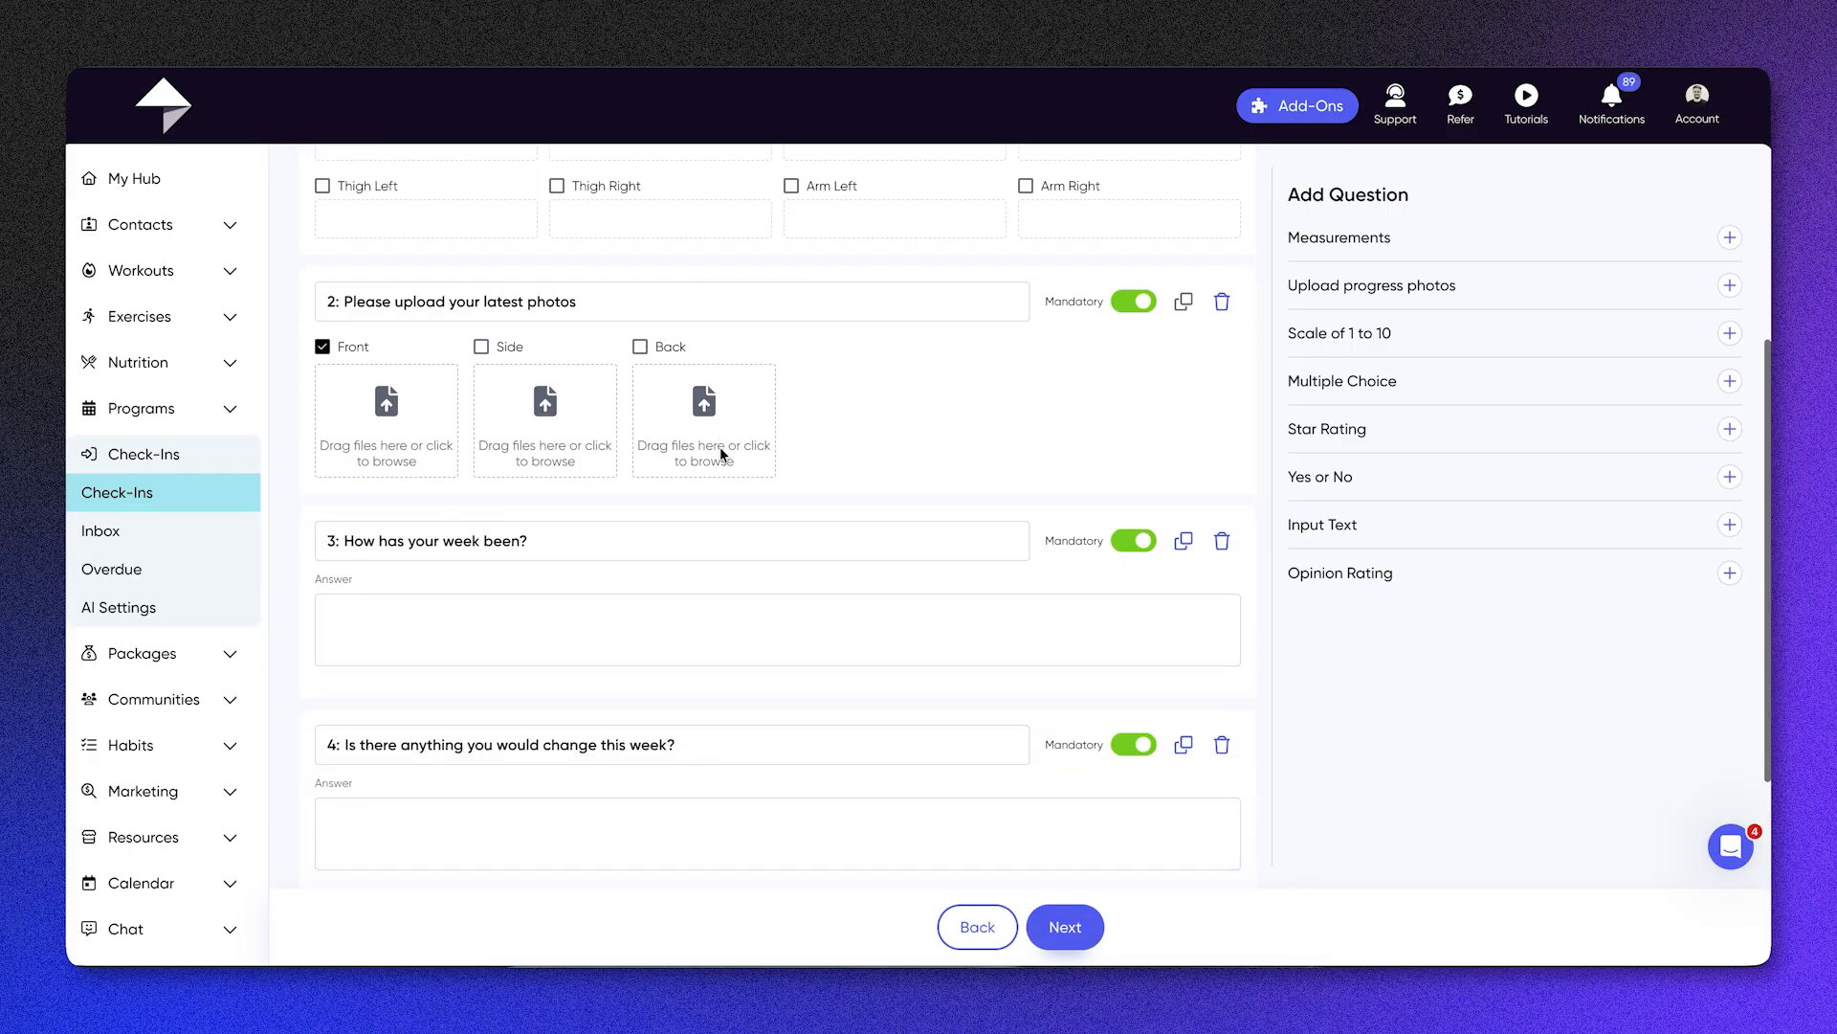
pyautogui.scroll(-1, 720, 446)
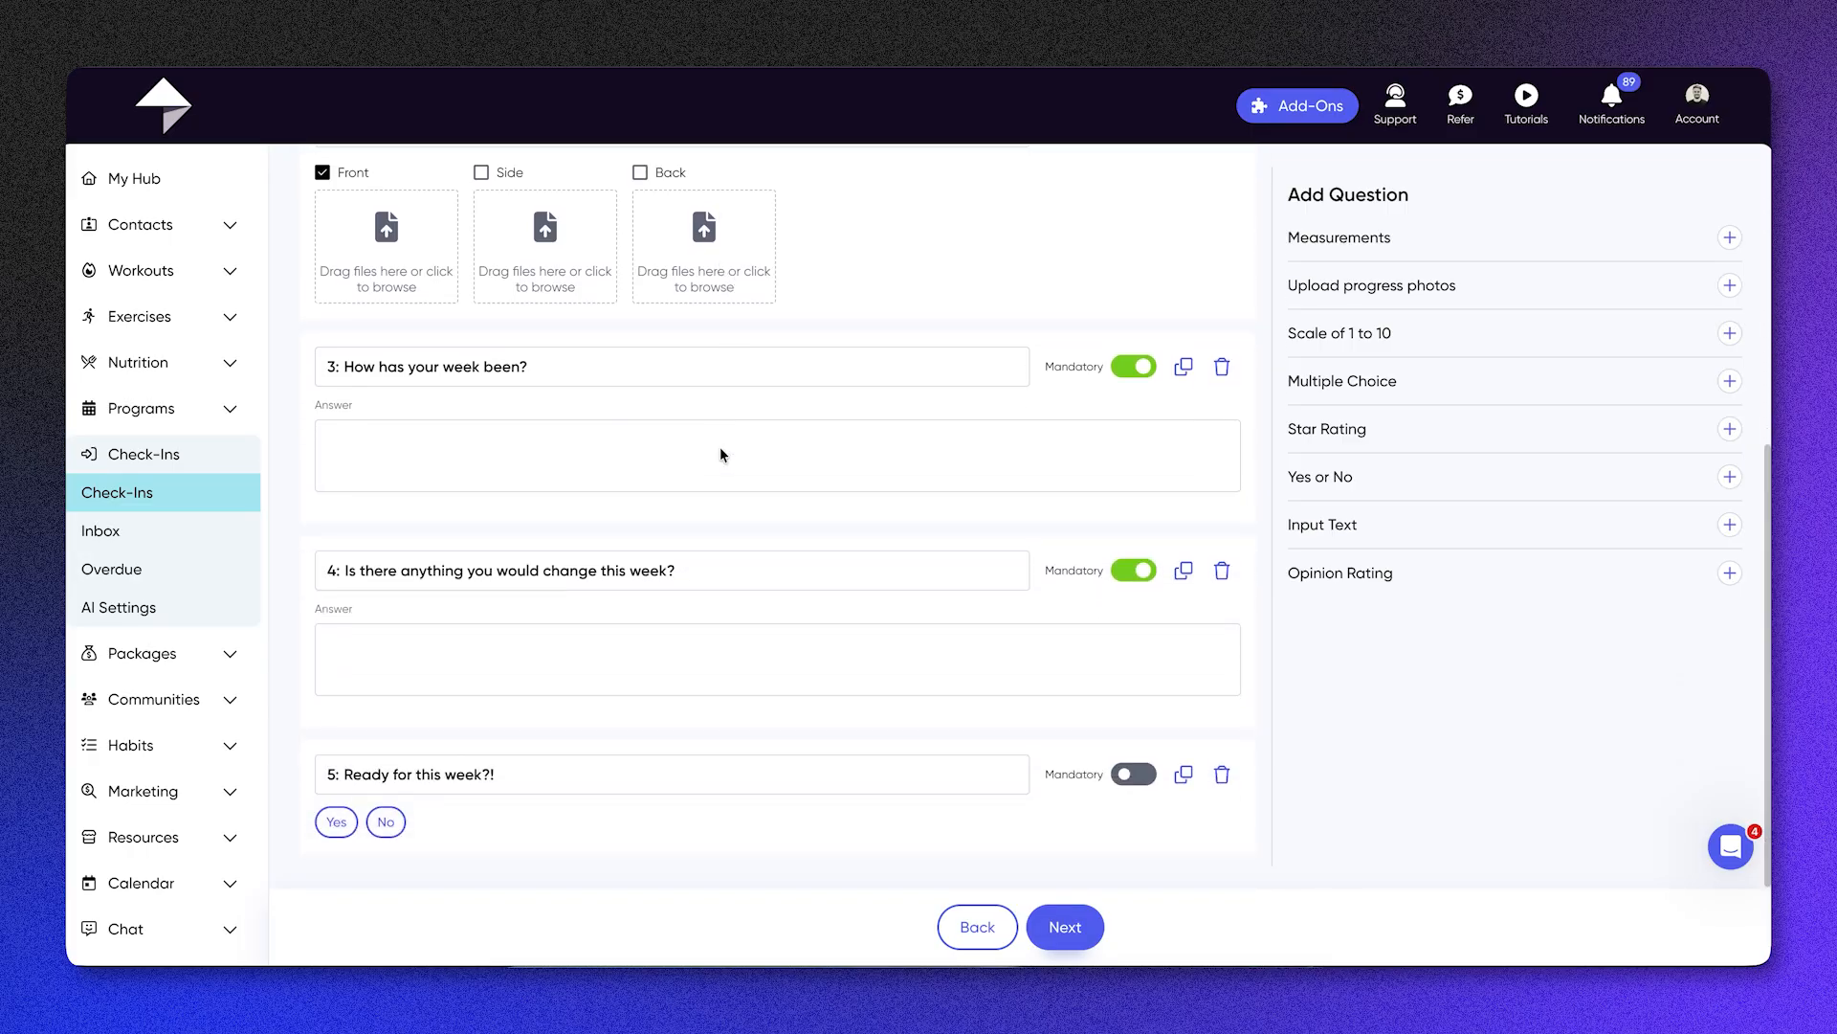
pyautogui.scroll(4, 722, 446)
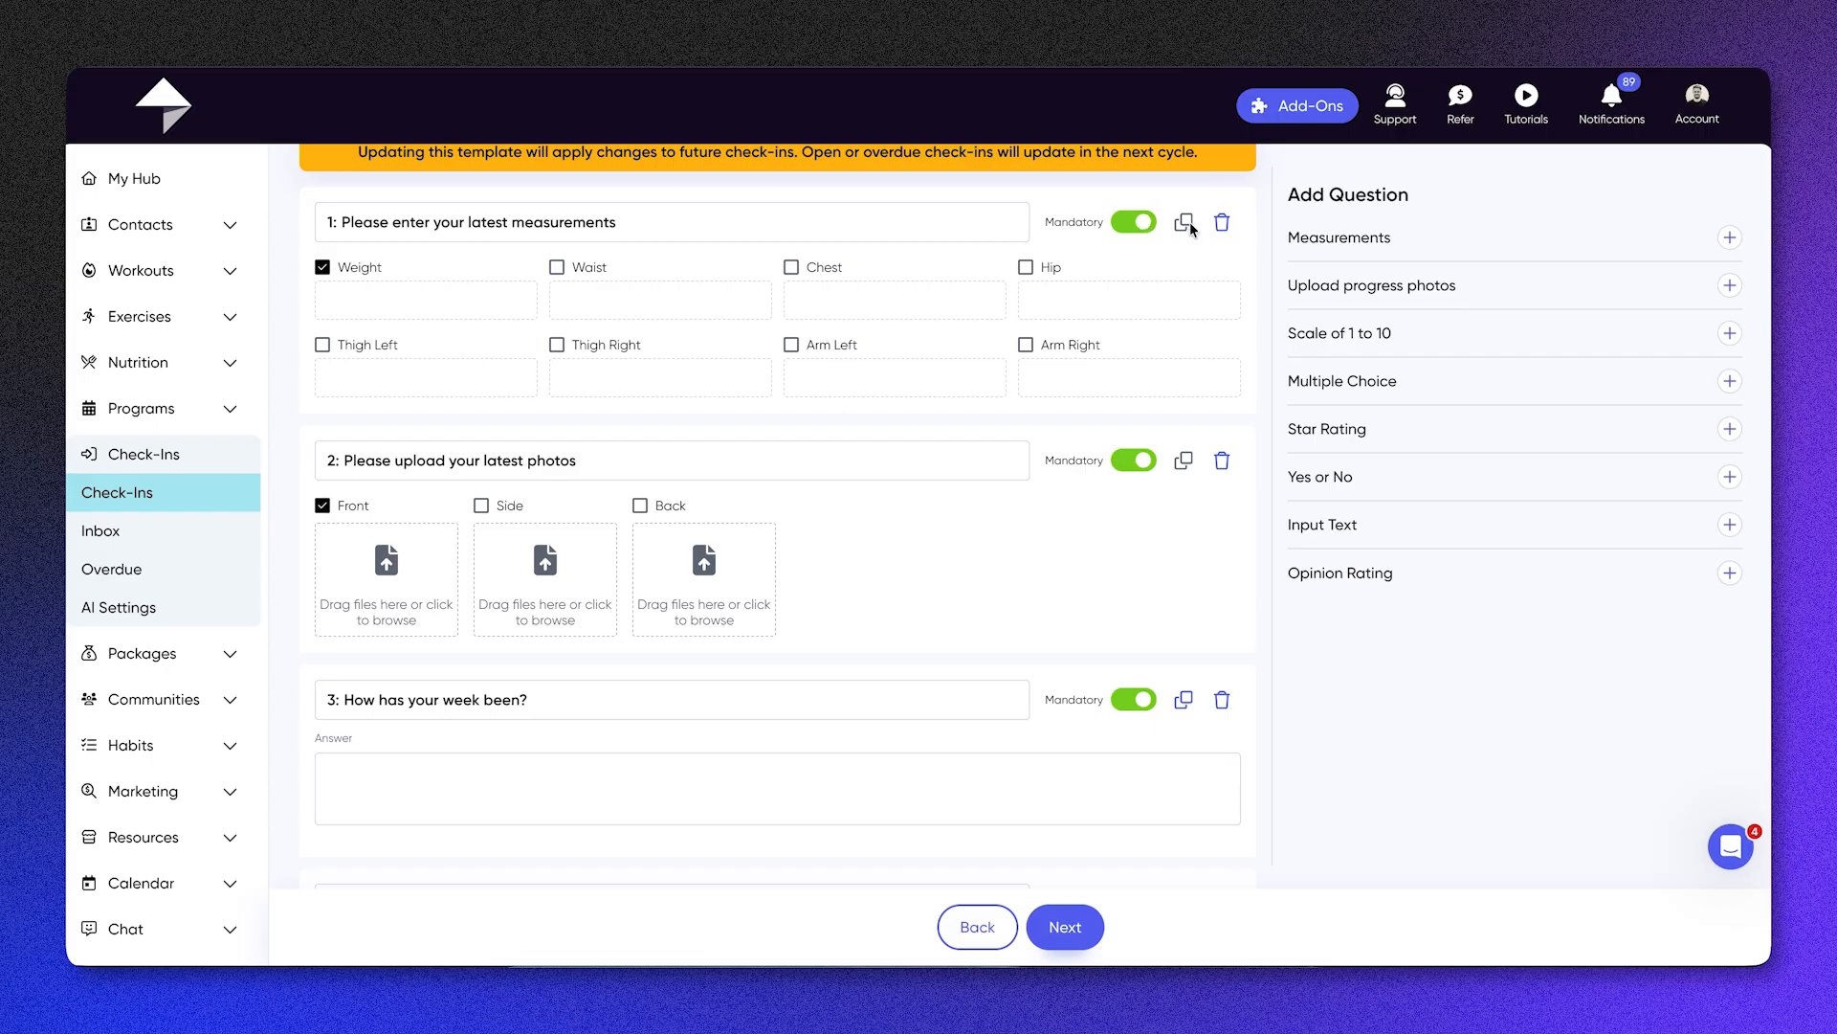
pyautogui.scroll(2, 1184, 225)
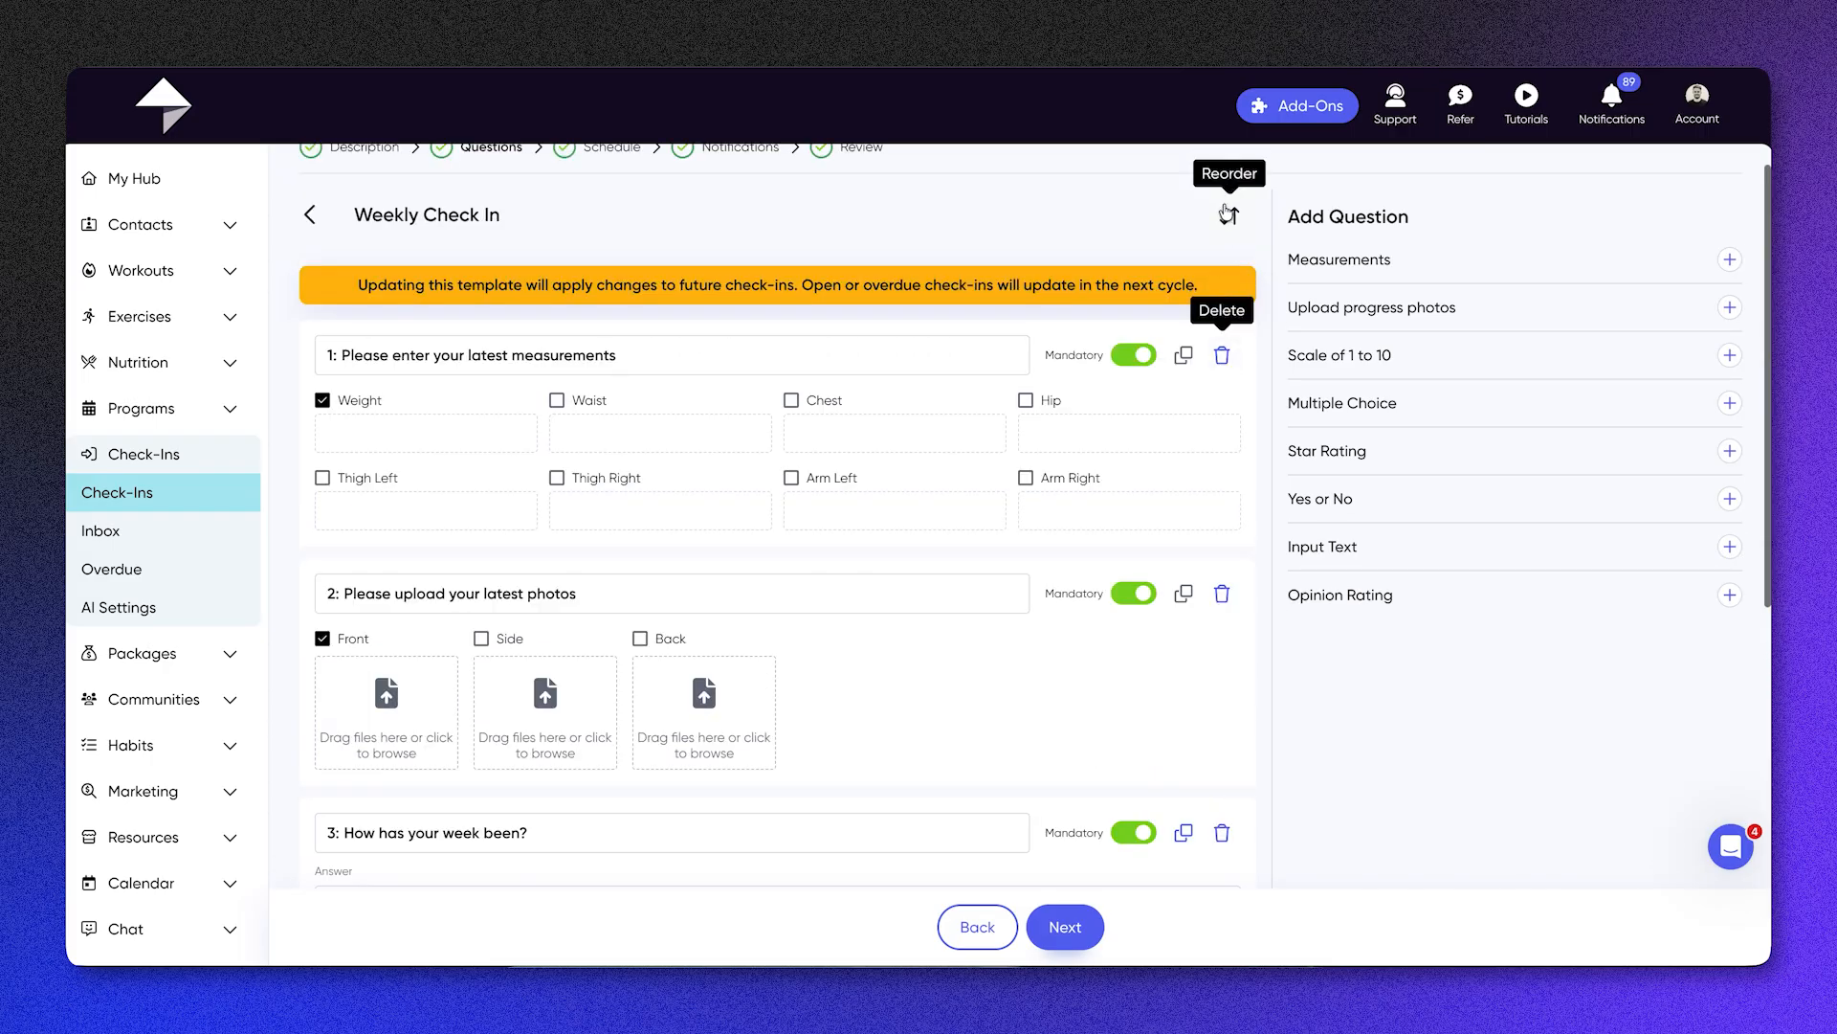
pyautogui.scroll(1, 1227, 196)
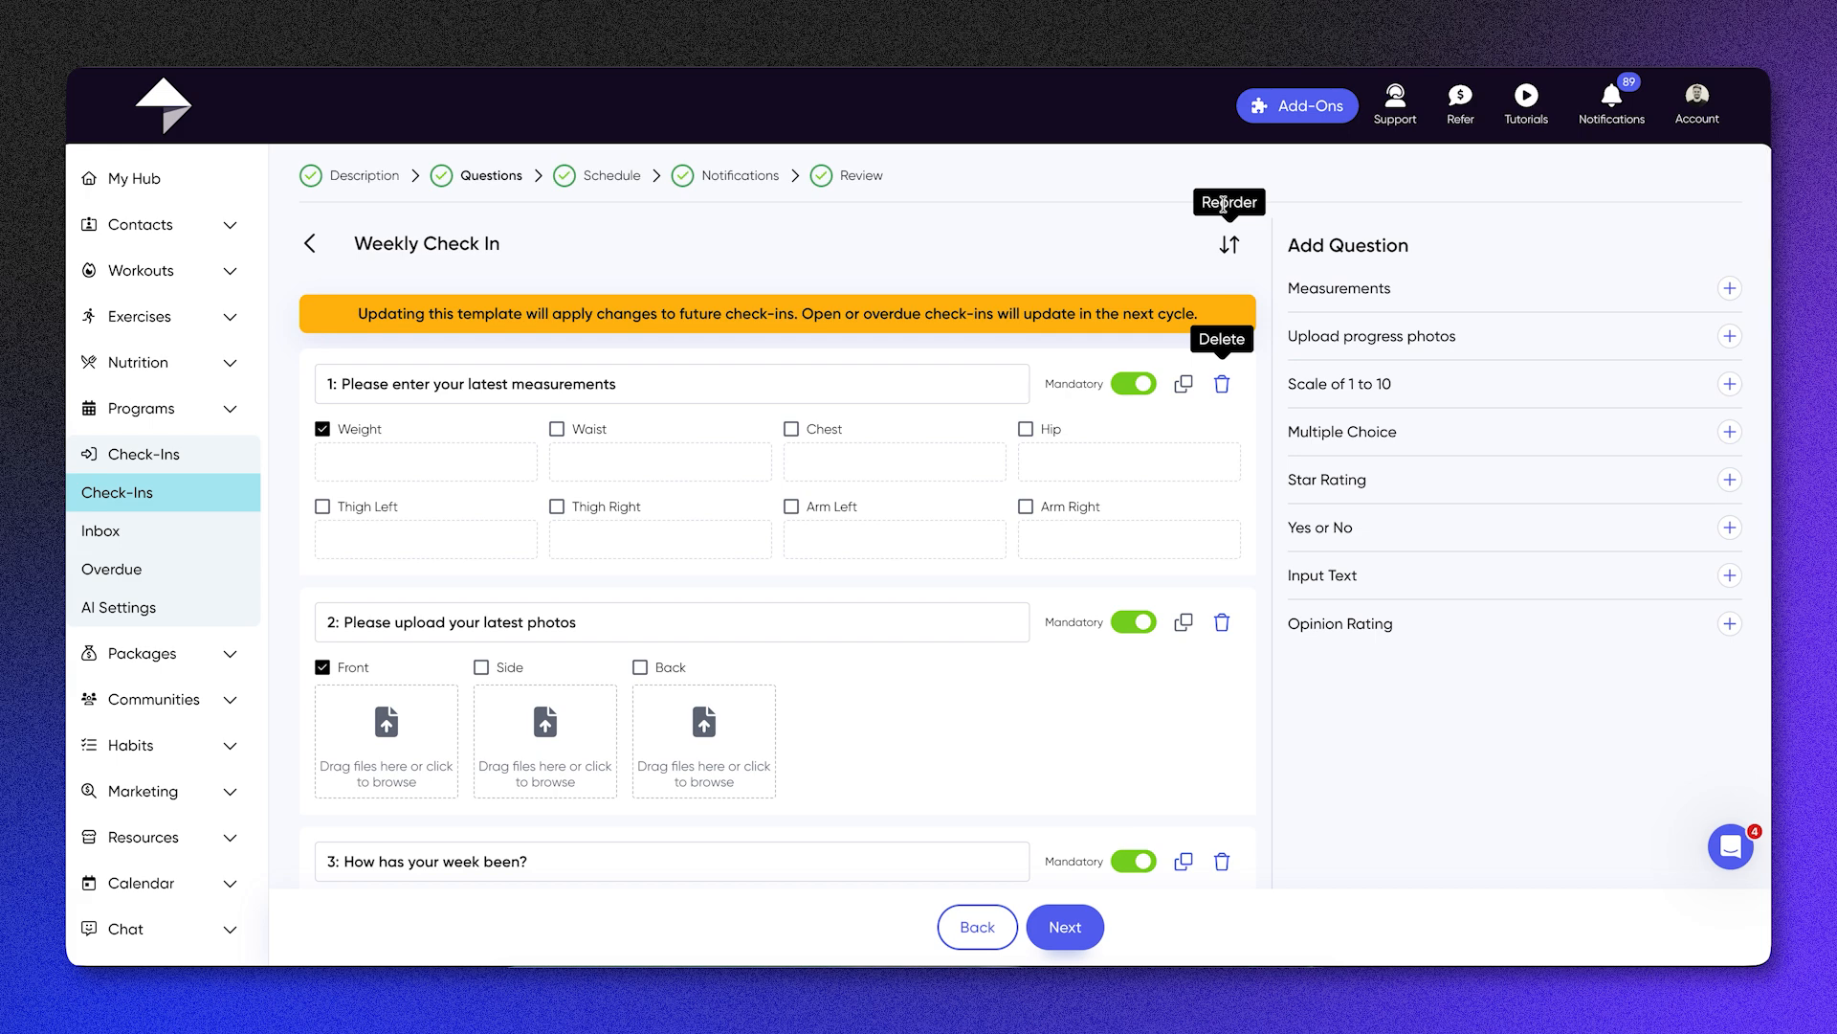
# Step: Examine the schedule of the Weekly Check In template, looking through the repeat frequencies and opening days without changing them
pyautogui.click(595, 176)
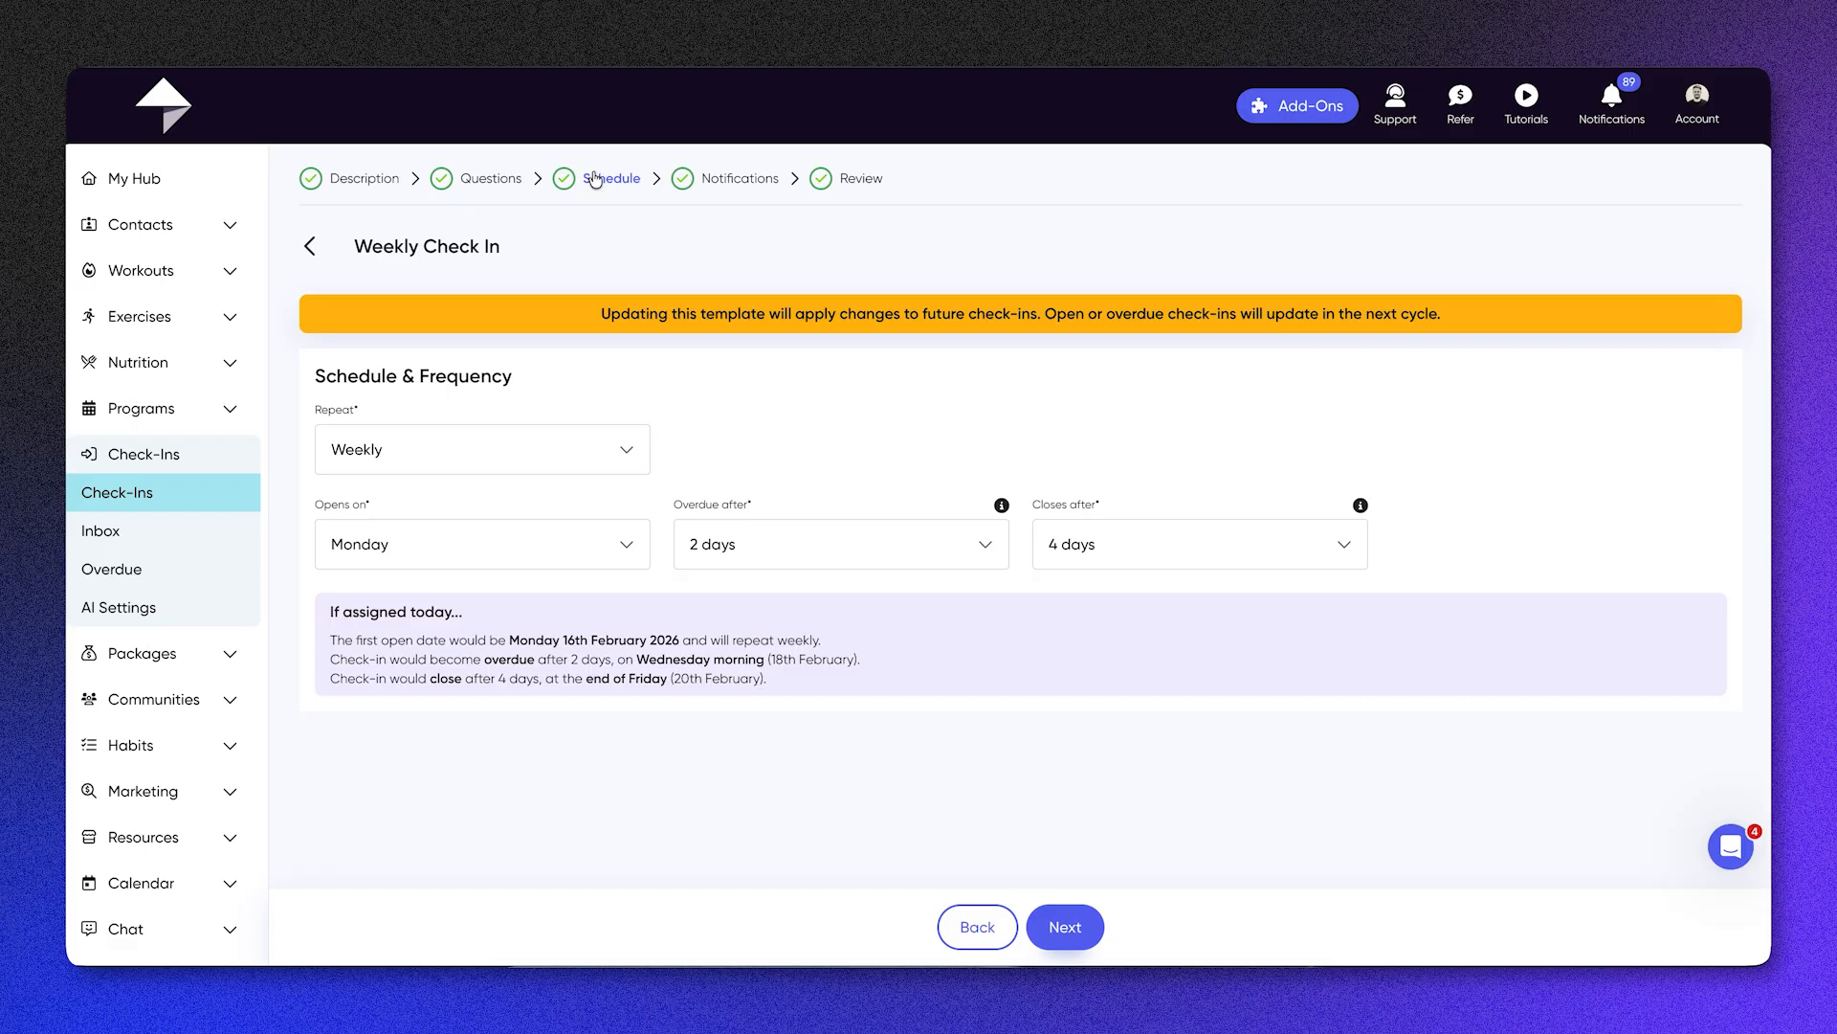
pyautogui.click(557, 442)
pyautogui.click(557, 441)
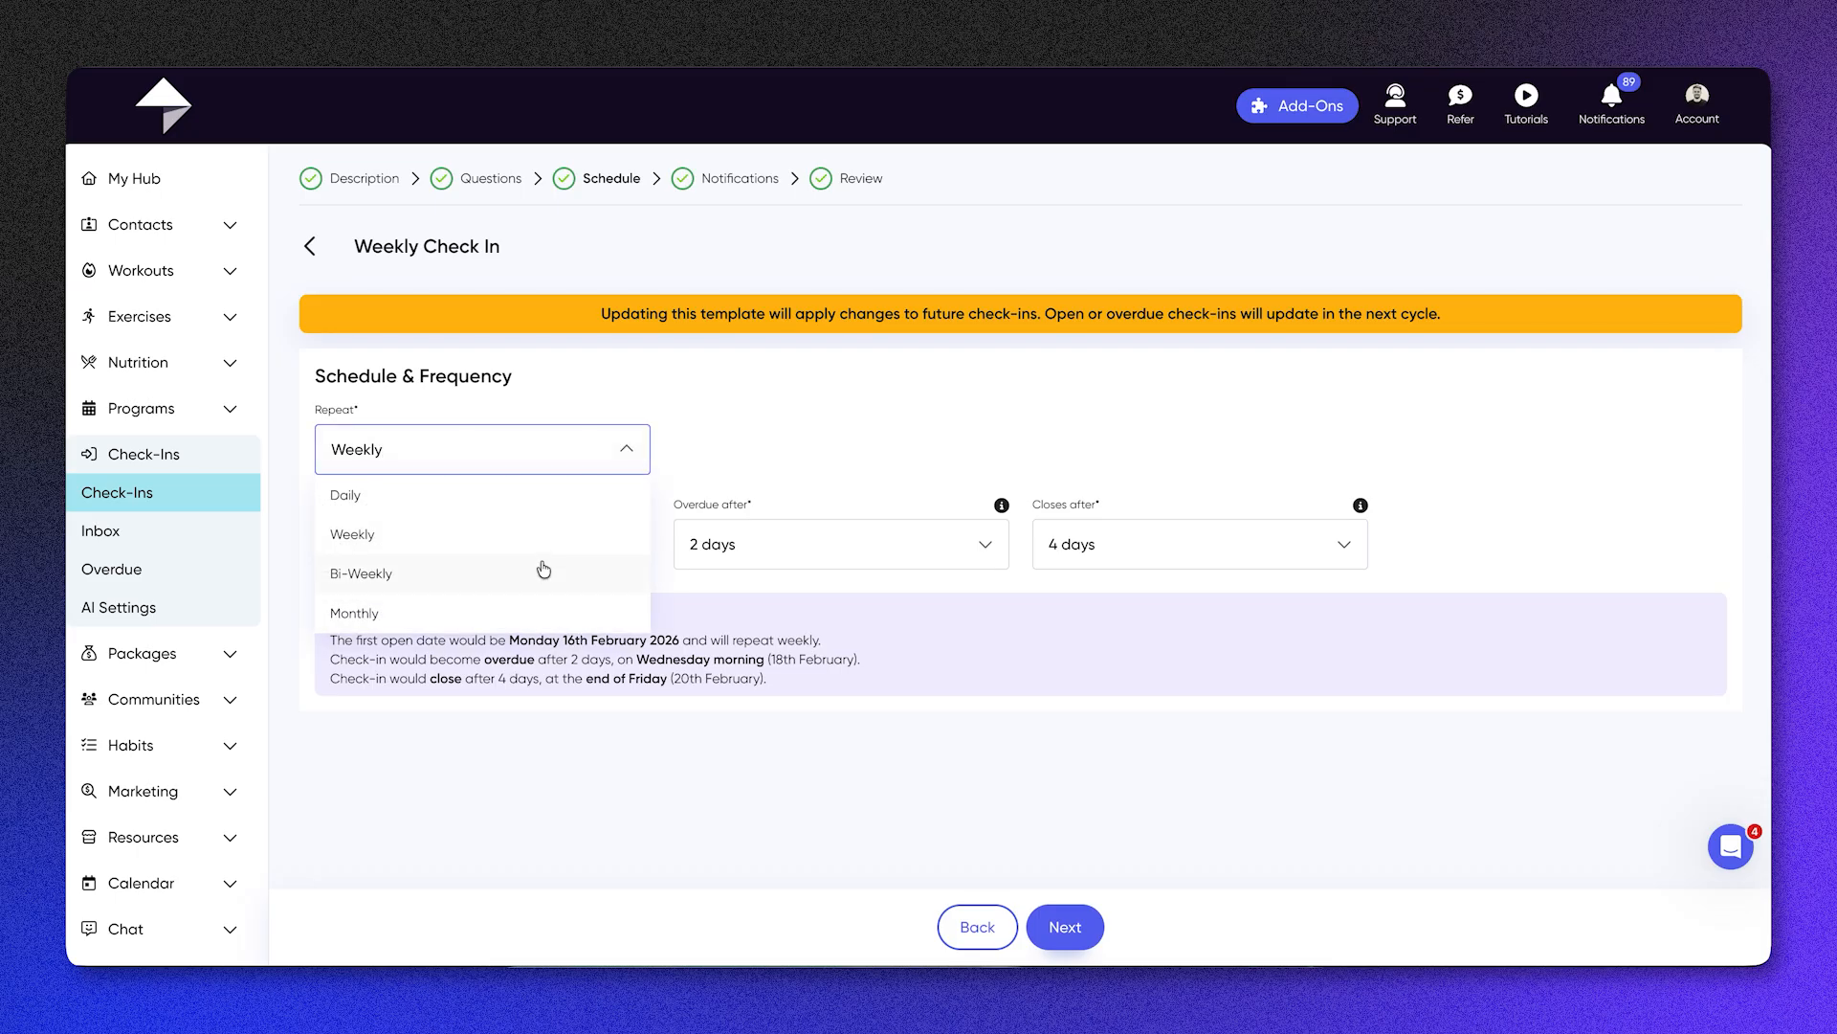
pyautogui.click(737, 470)
pyautogui.click(506, 539)
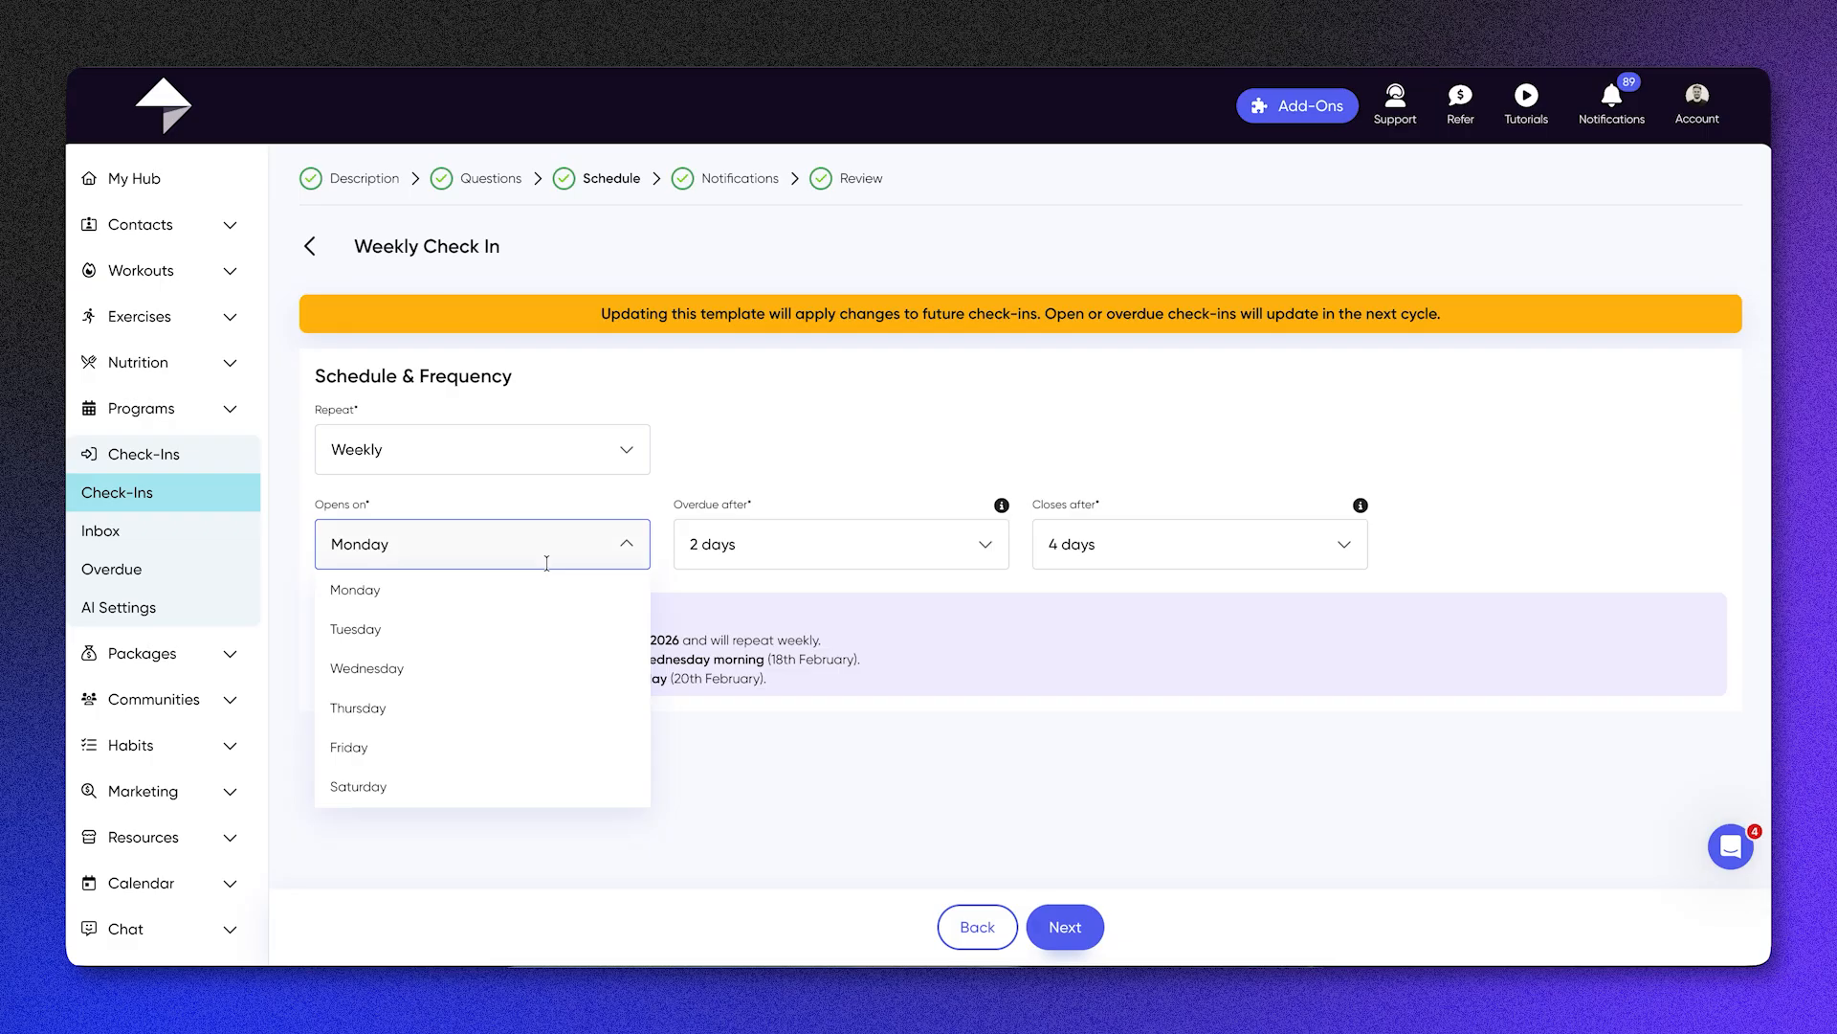
pyautogui.click(730, 518)
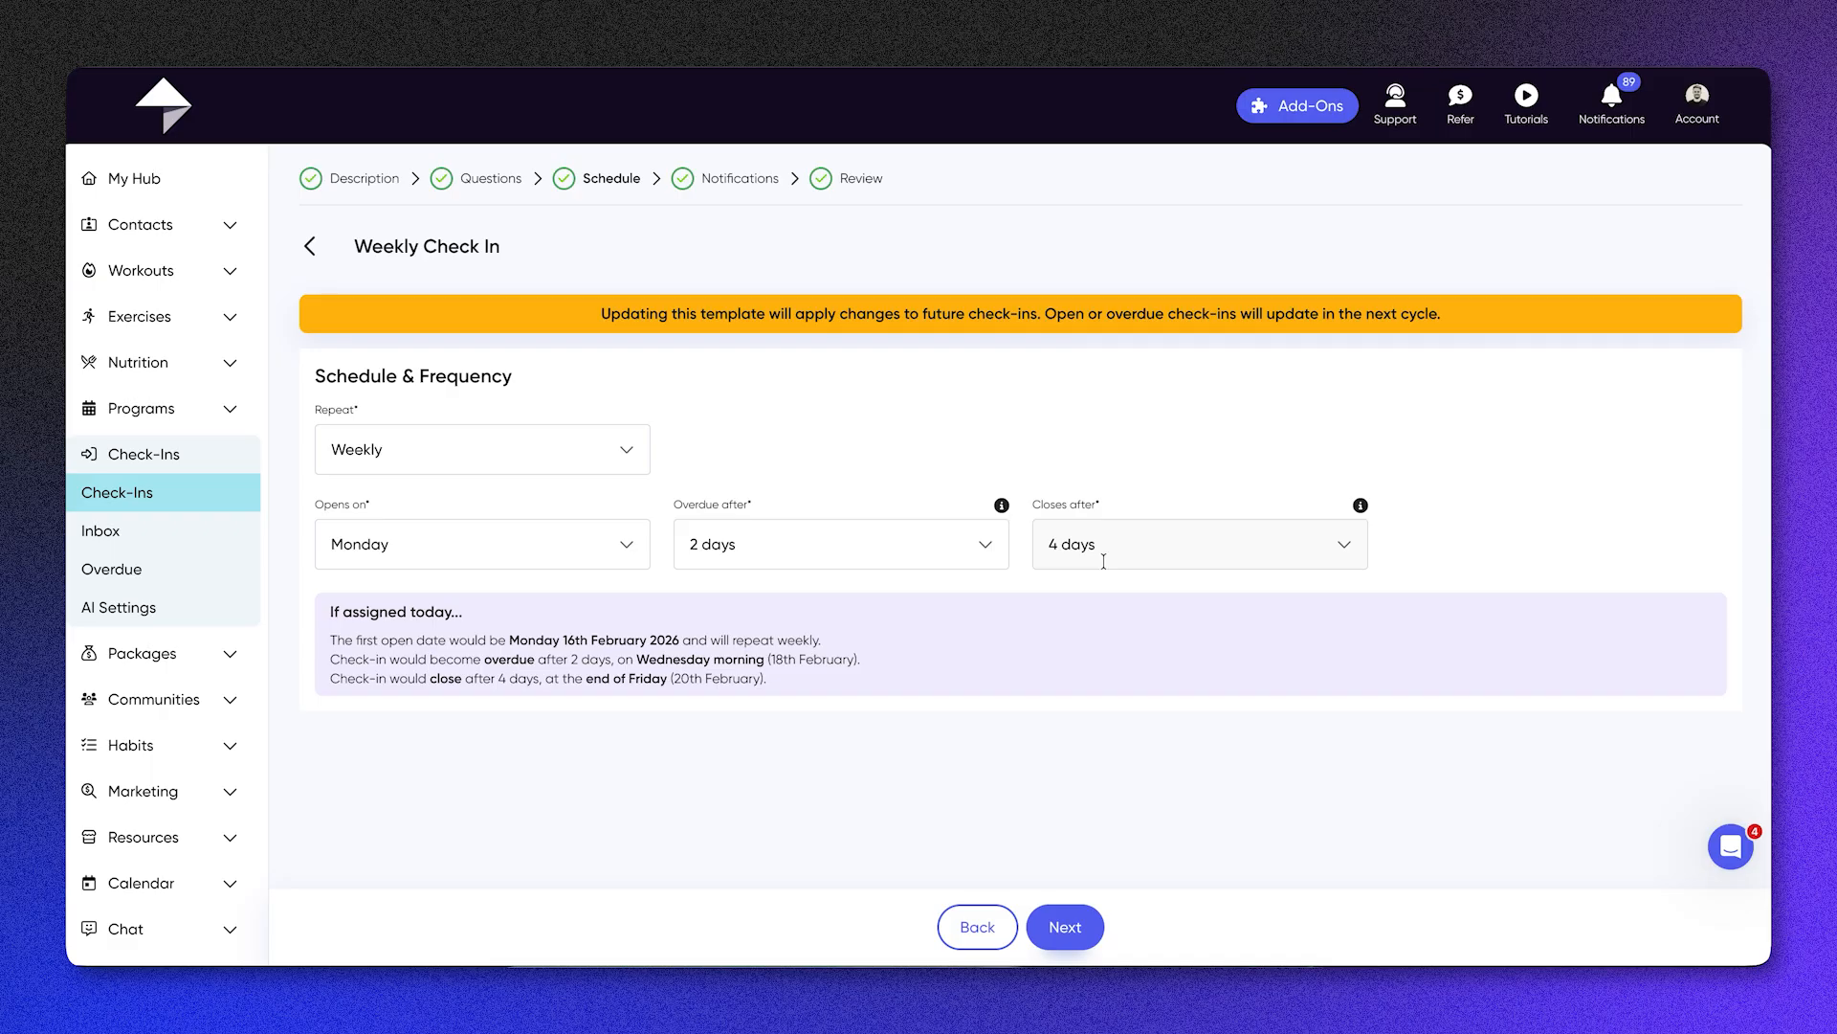
# Step: Inspect the template's client notification settings, switching the Check-In Open email reminder off and back on
pyautogui.click(762, 191)
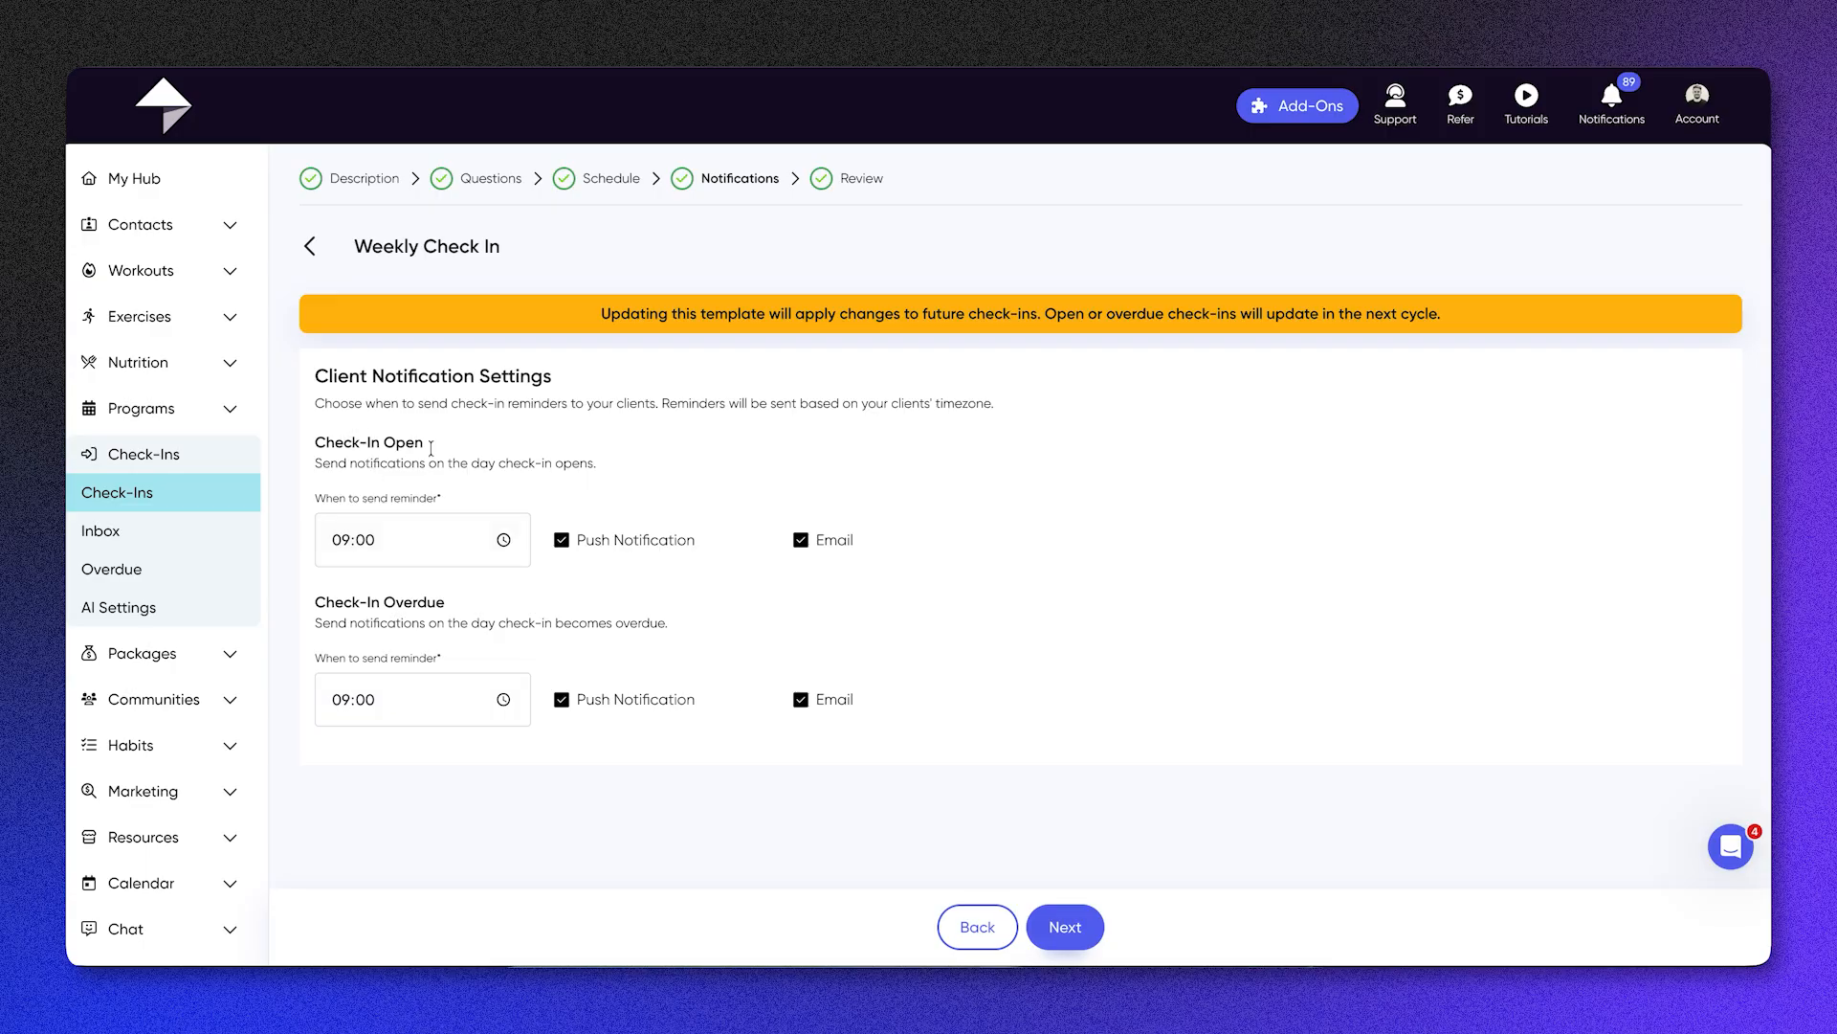
pyautogui.moveTo(314, 596); pyautogui.dragTo(460, 607)
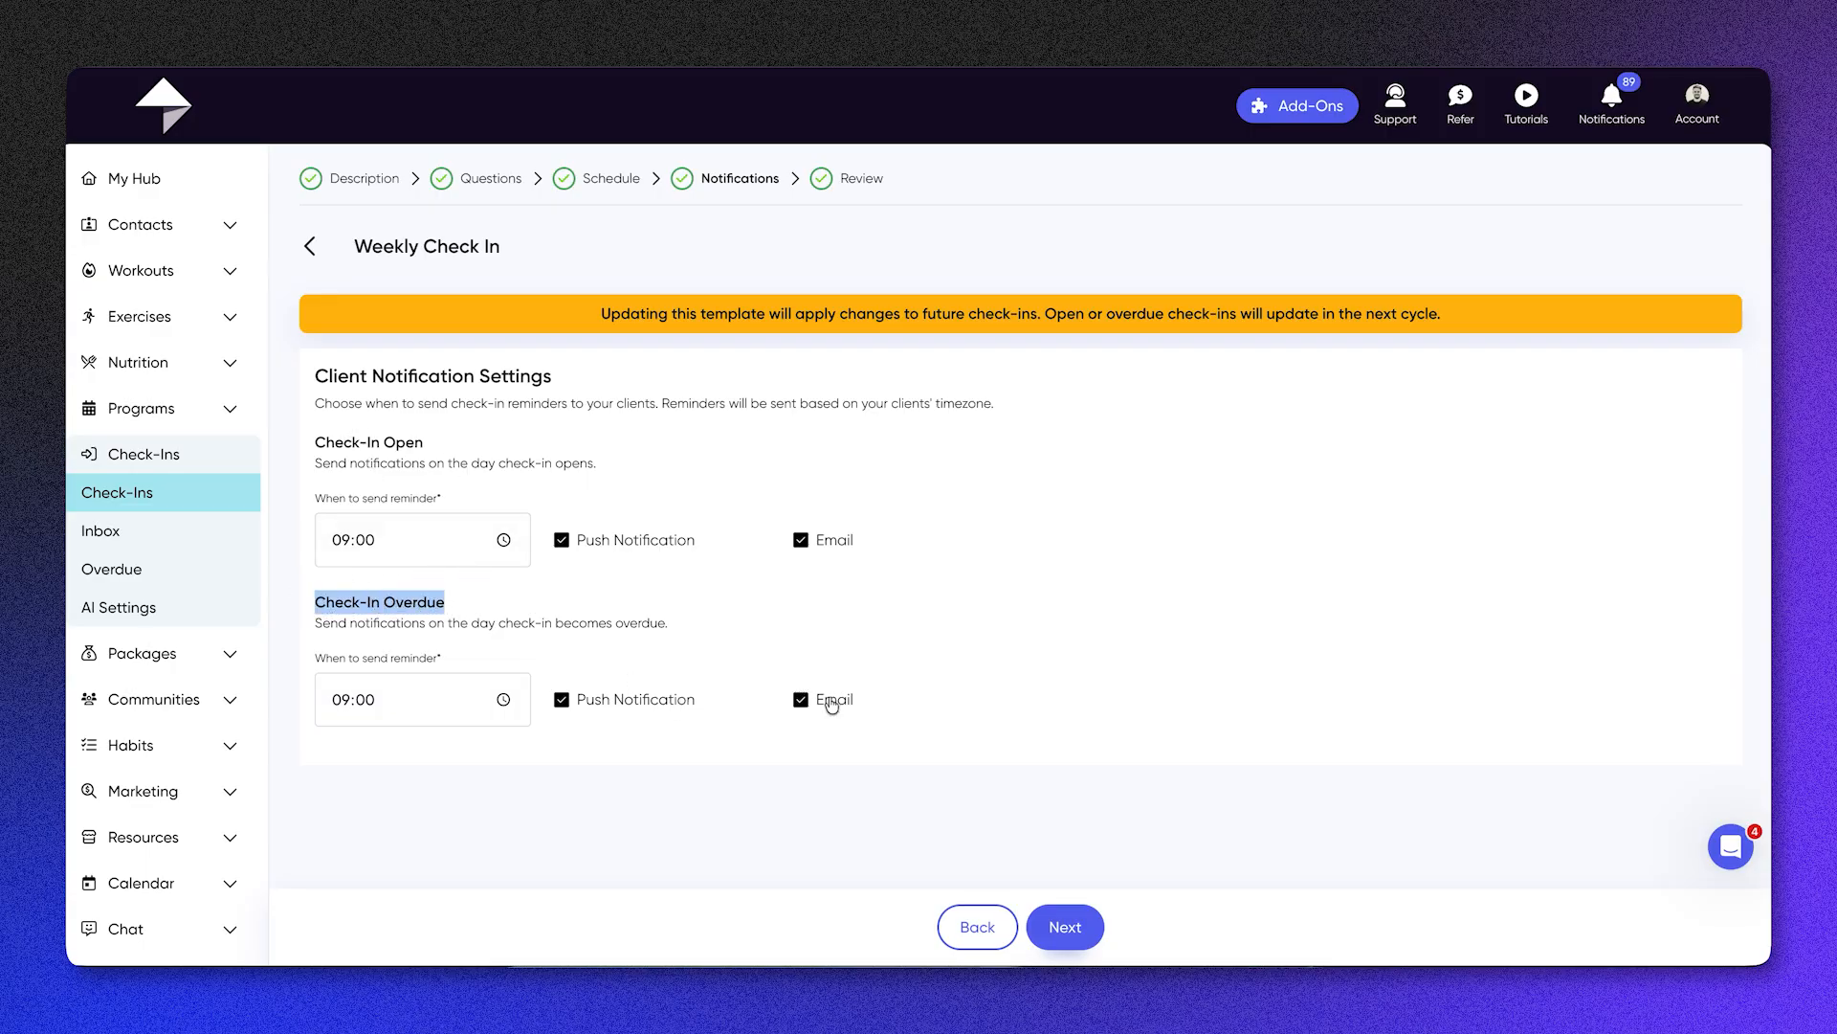
pyautogui.click(787, 542)
pyautogui.doubleClick(813, 540)
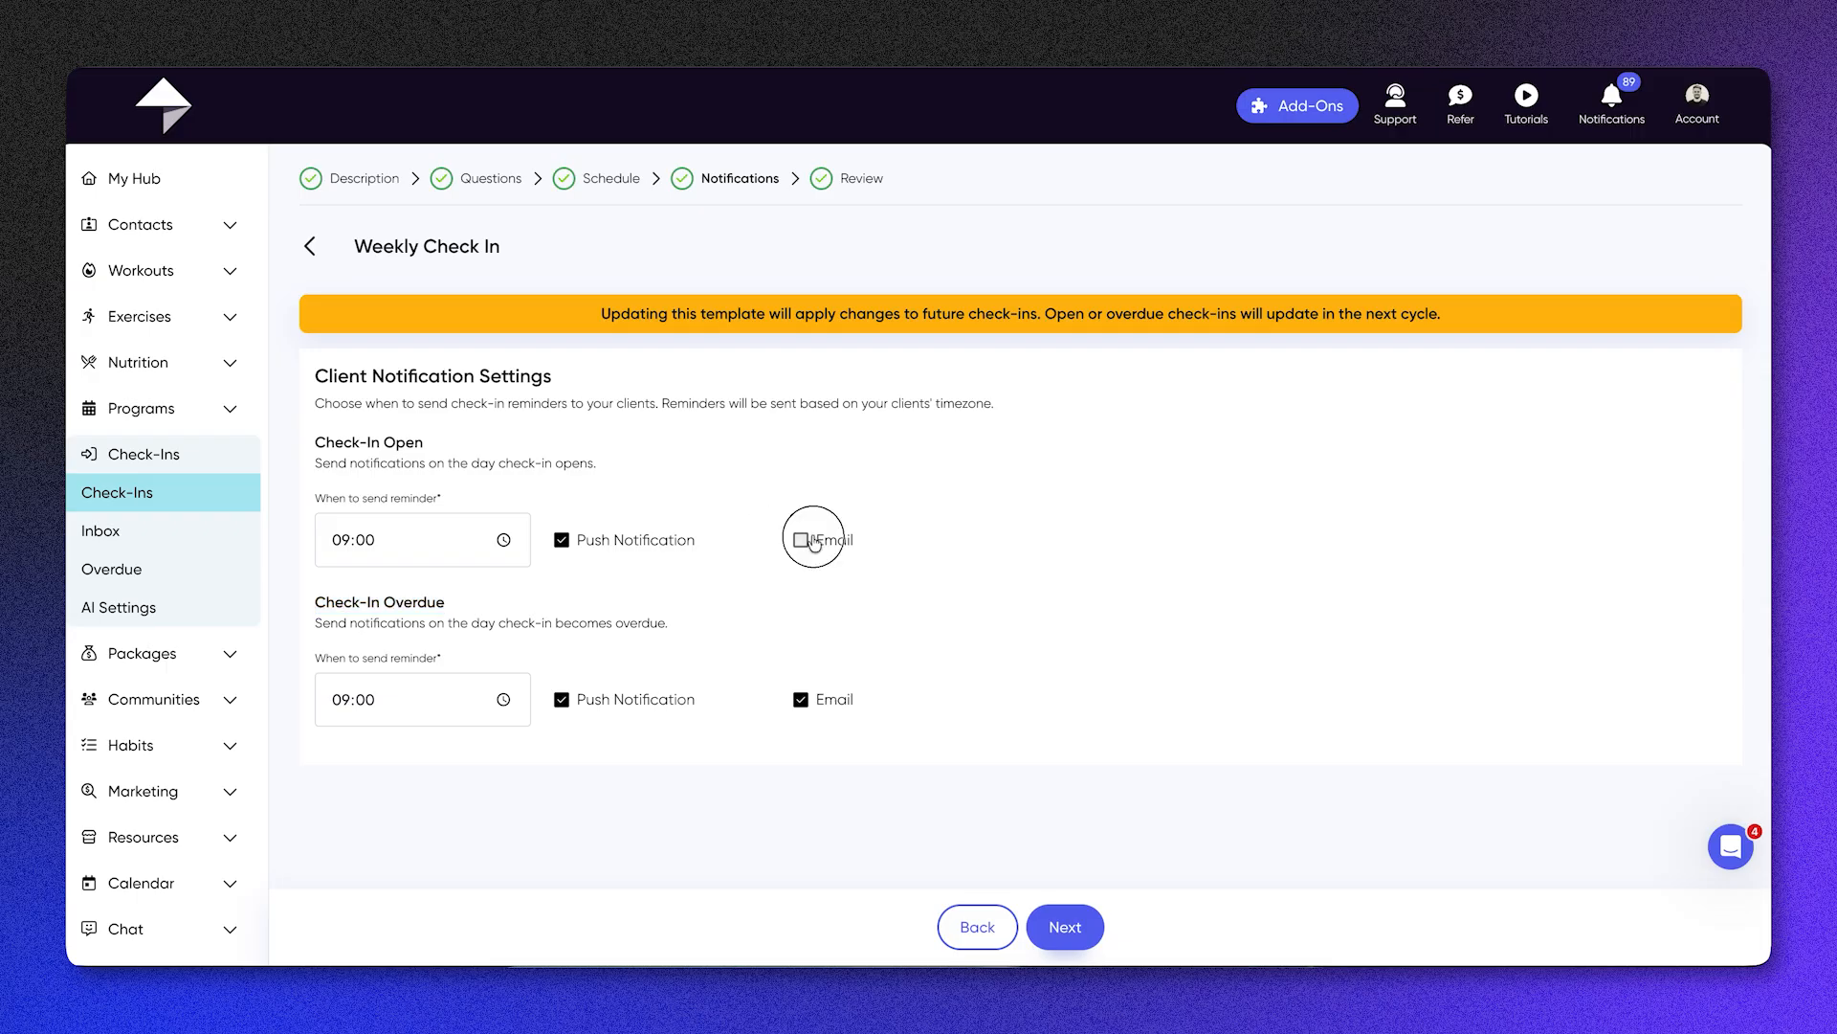
# Step: Review the Weekly Check In template, save it, and show the actions available for it in the check-ins list
pyautogui.click(858, 179)
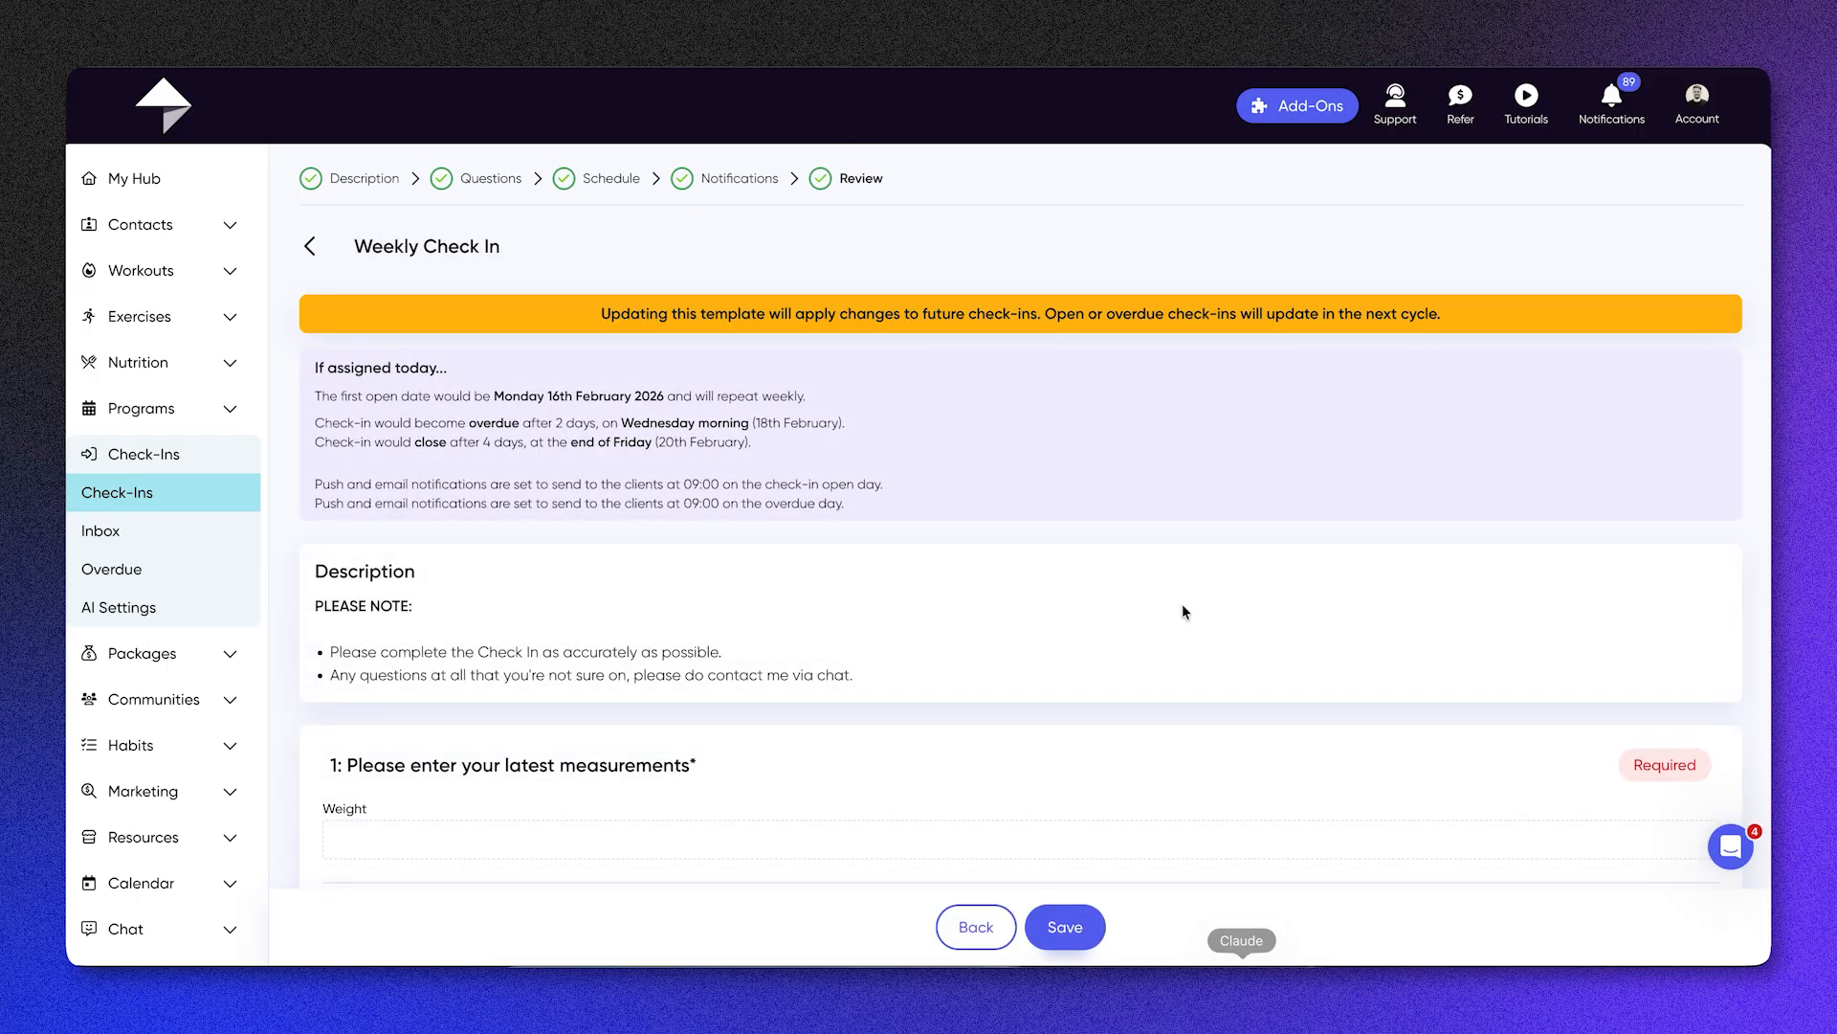
pyautogui.scroll(-7, 1180, 605)
pyautogui.click(1071, 948)
pyautogui.doubleClick(1071, 946)
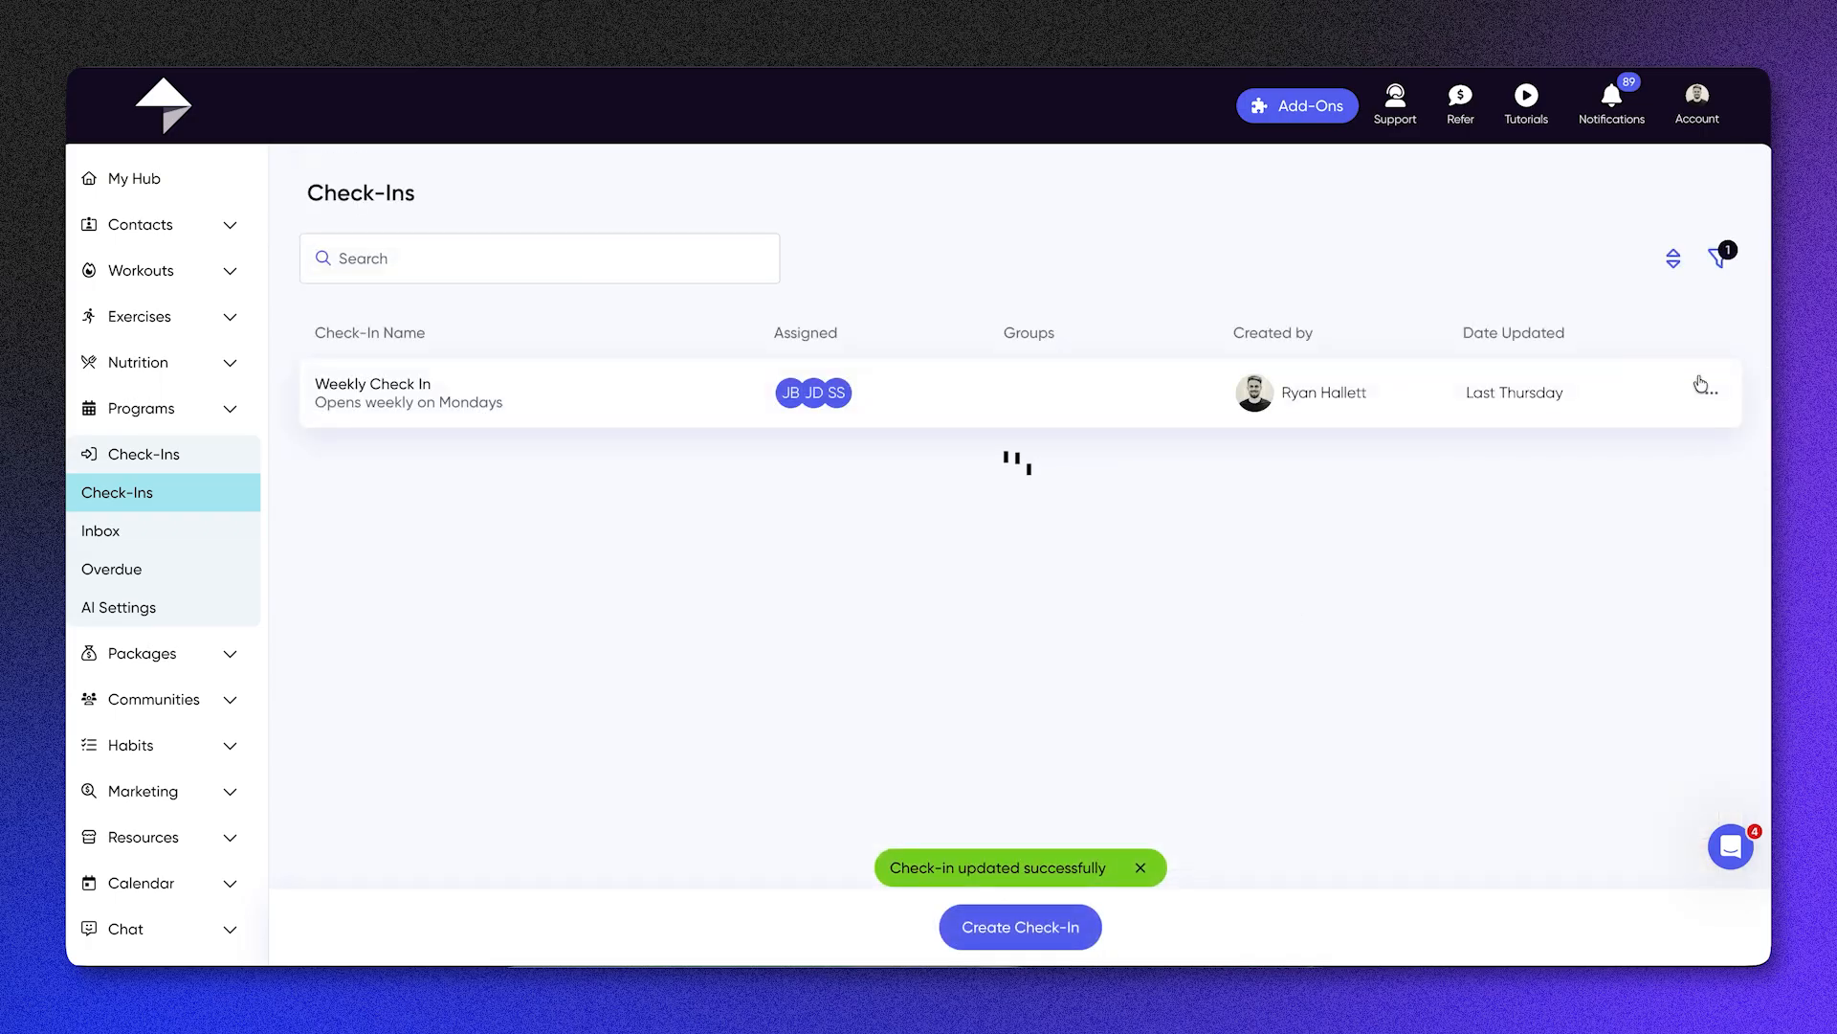
pyautogui.click(1725, 393)
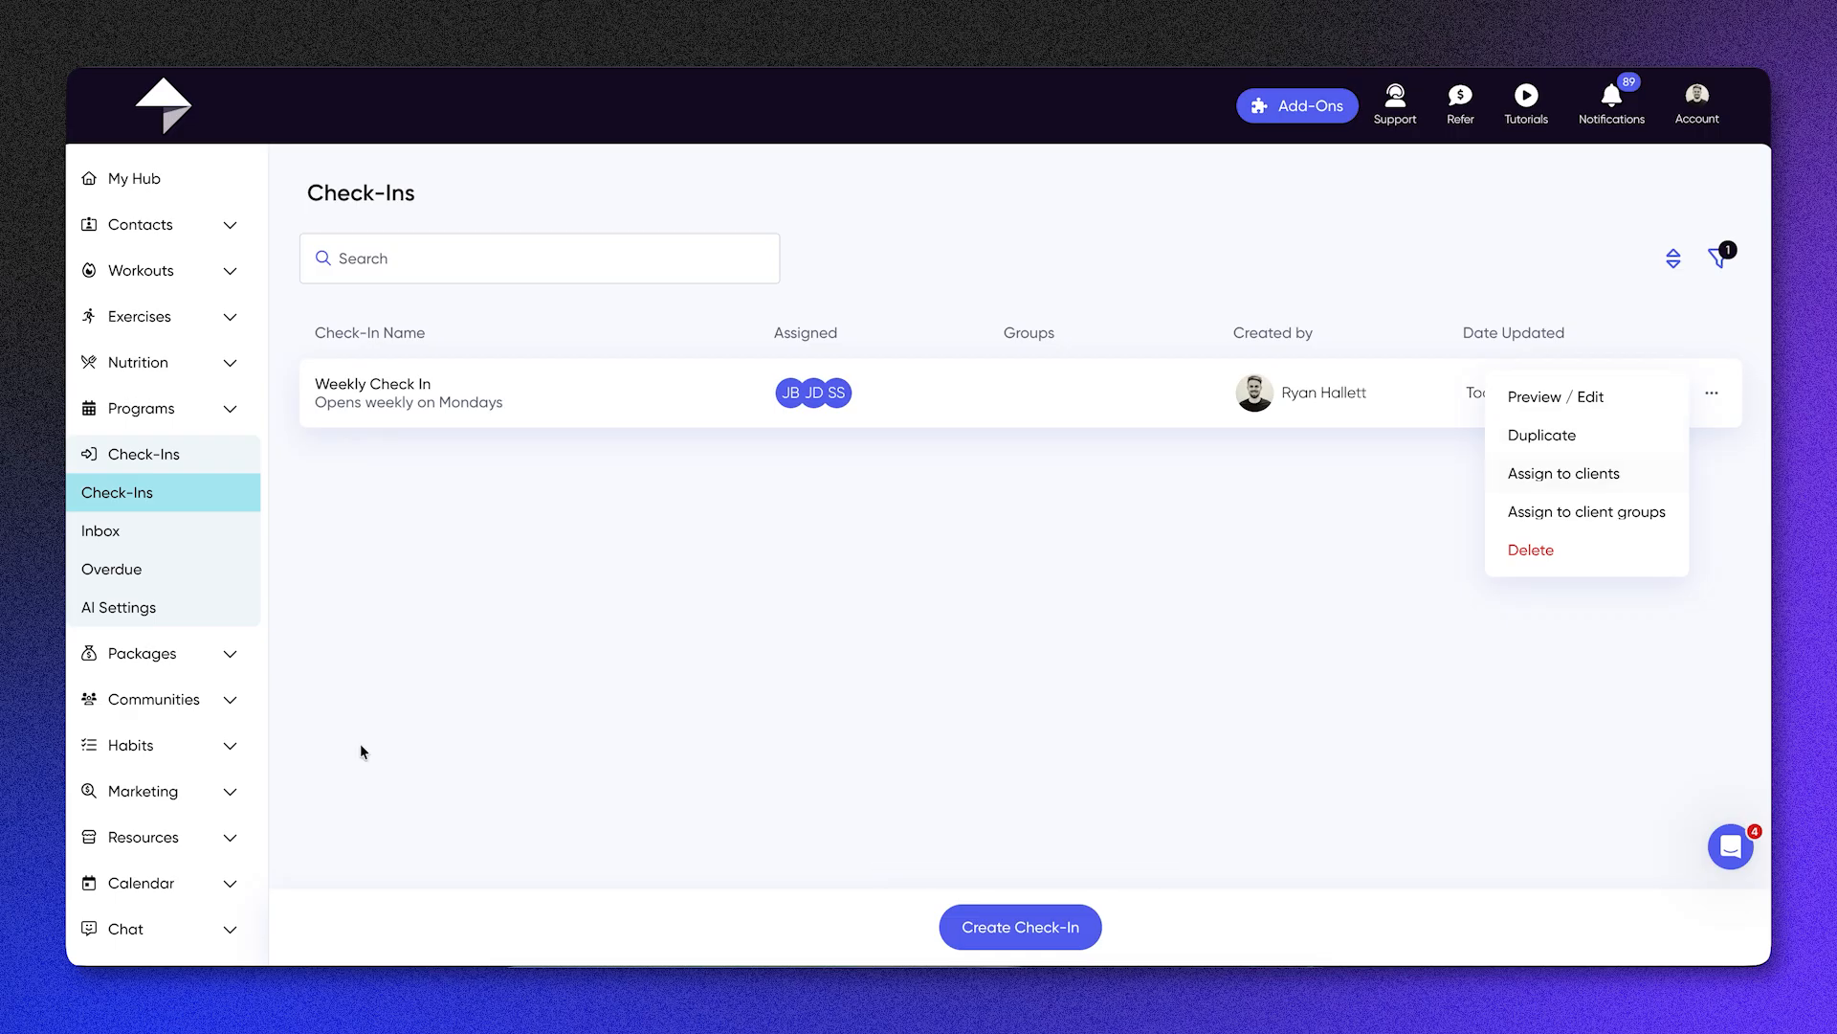
# Step: Open the Weekly Check In that is ready for review from the check-in inbox and read the client's answers
pyautogui.click(159, 535)
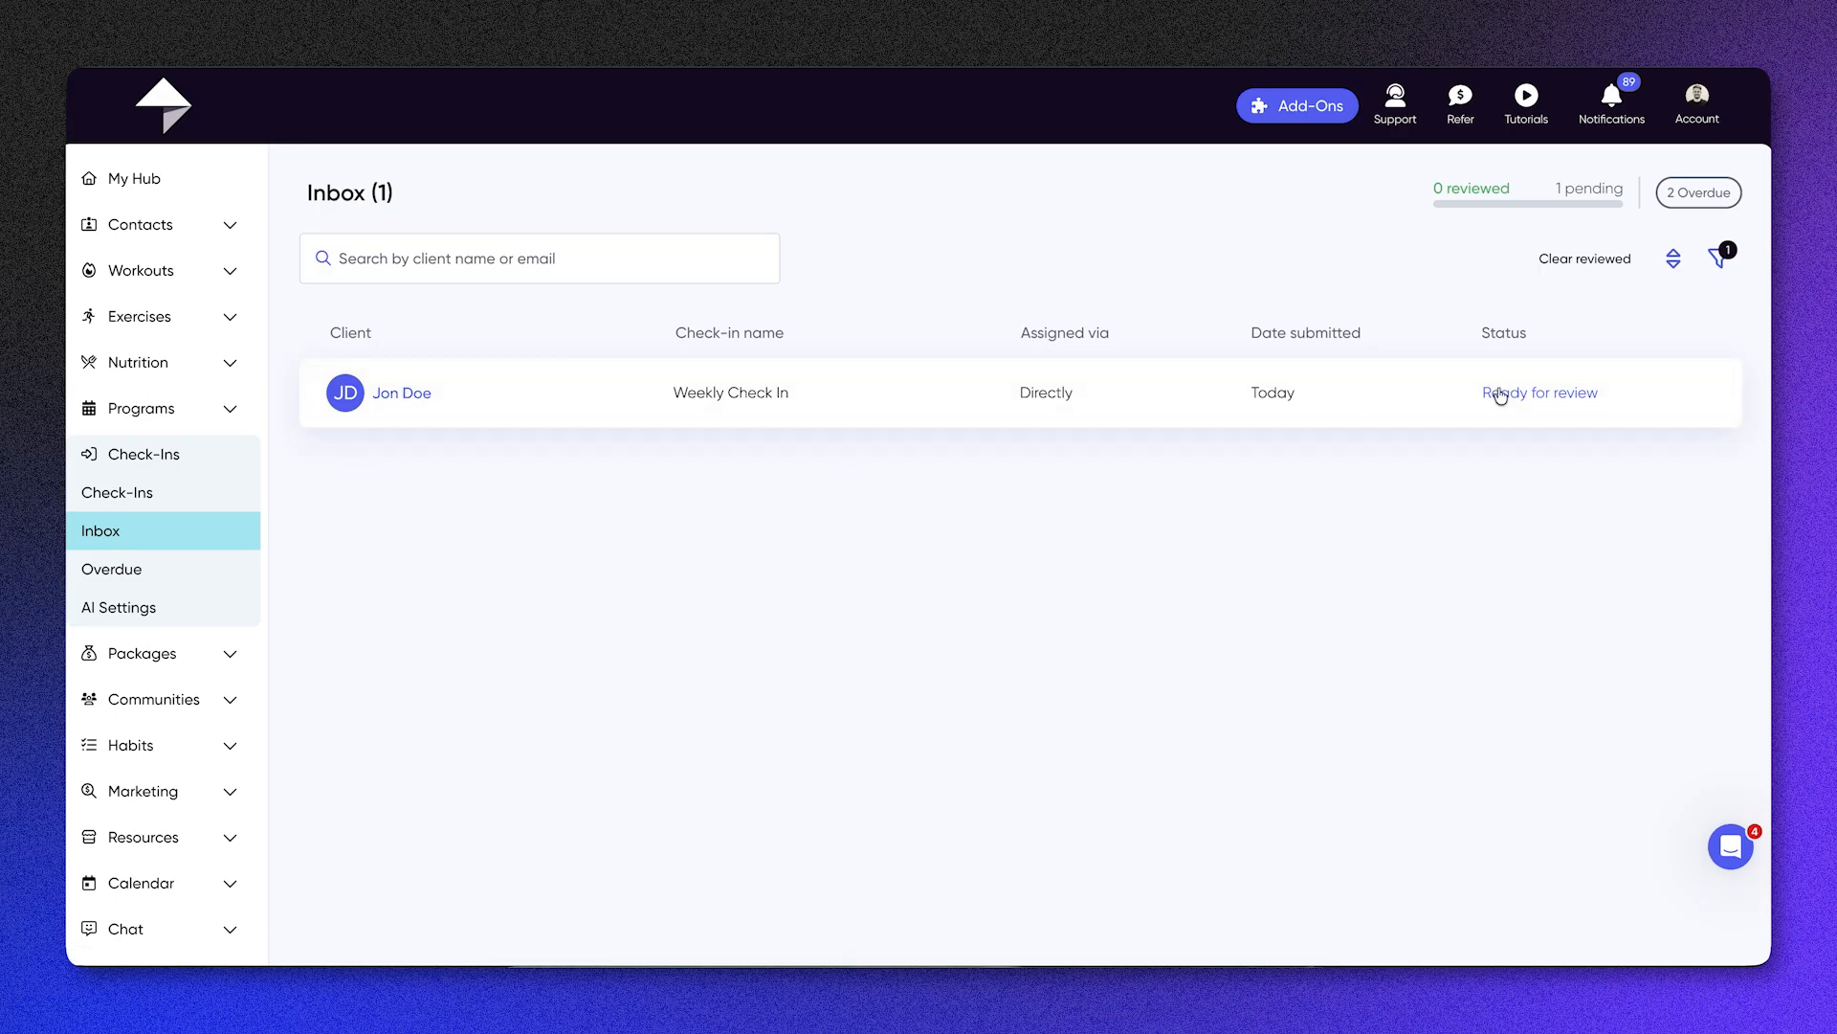
pyautogui.click(1535, 393)
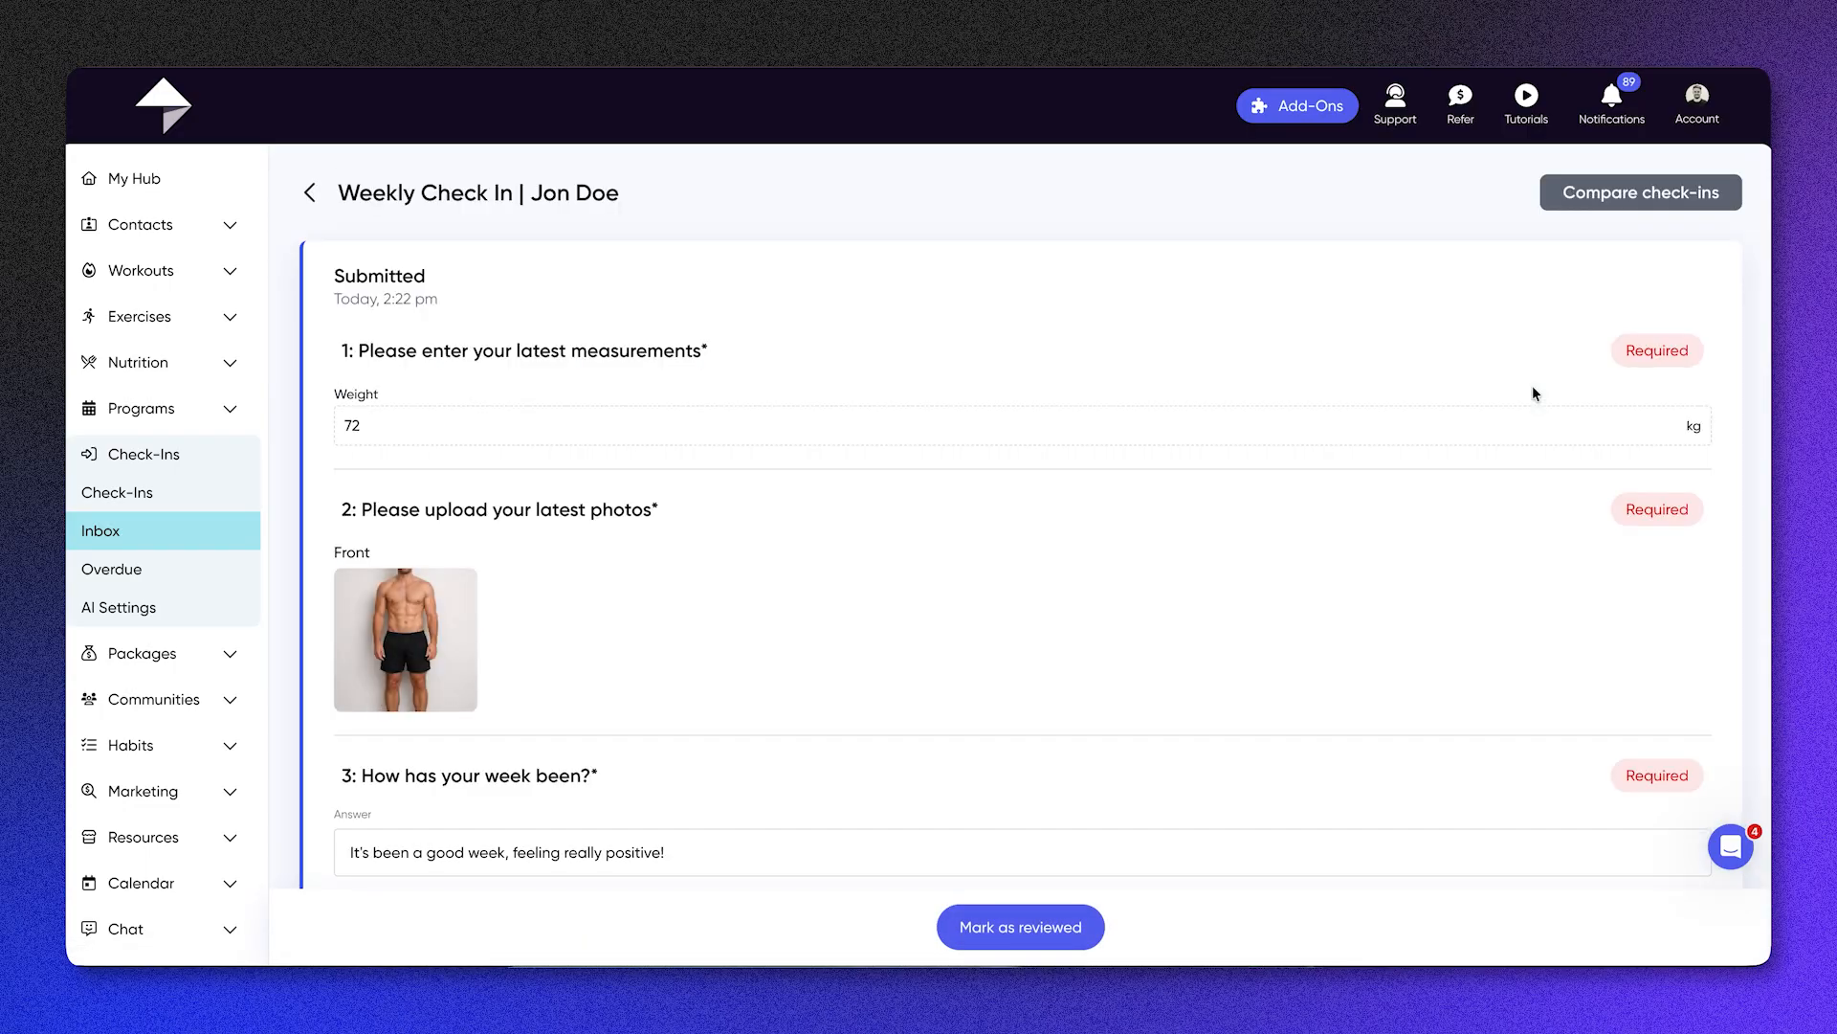
pyautogui.click(1670, 191)
pyautogui.scroll(-7, 882, 445)
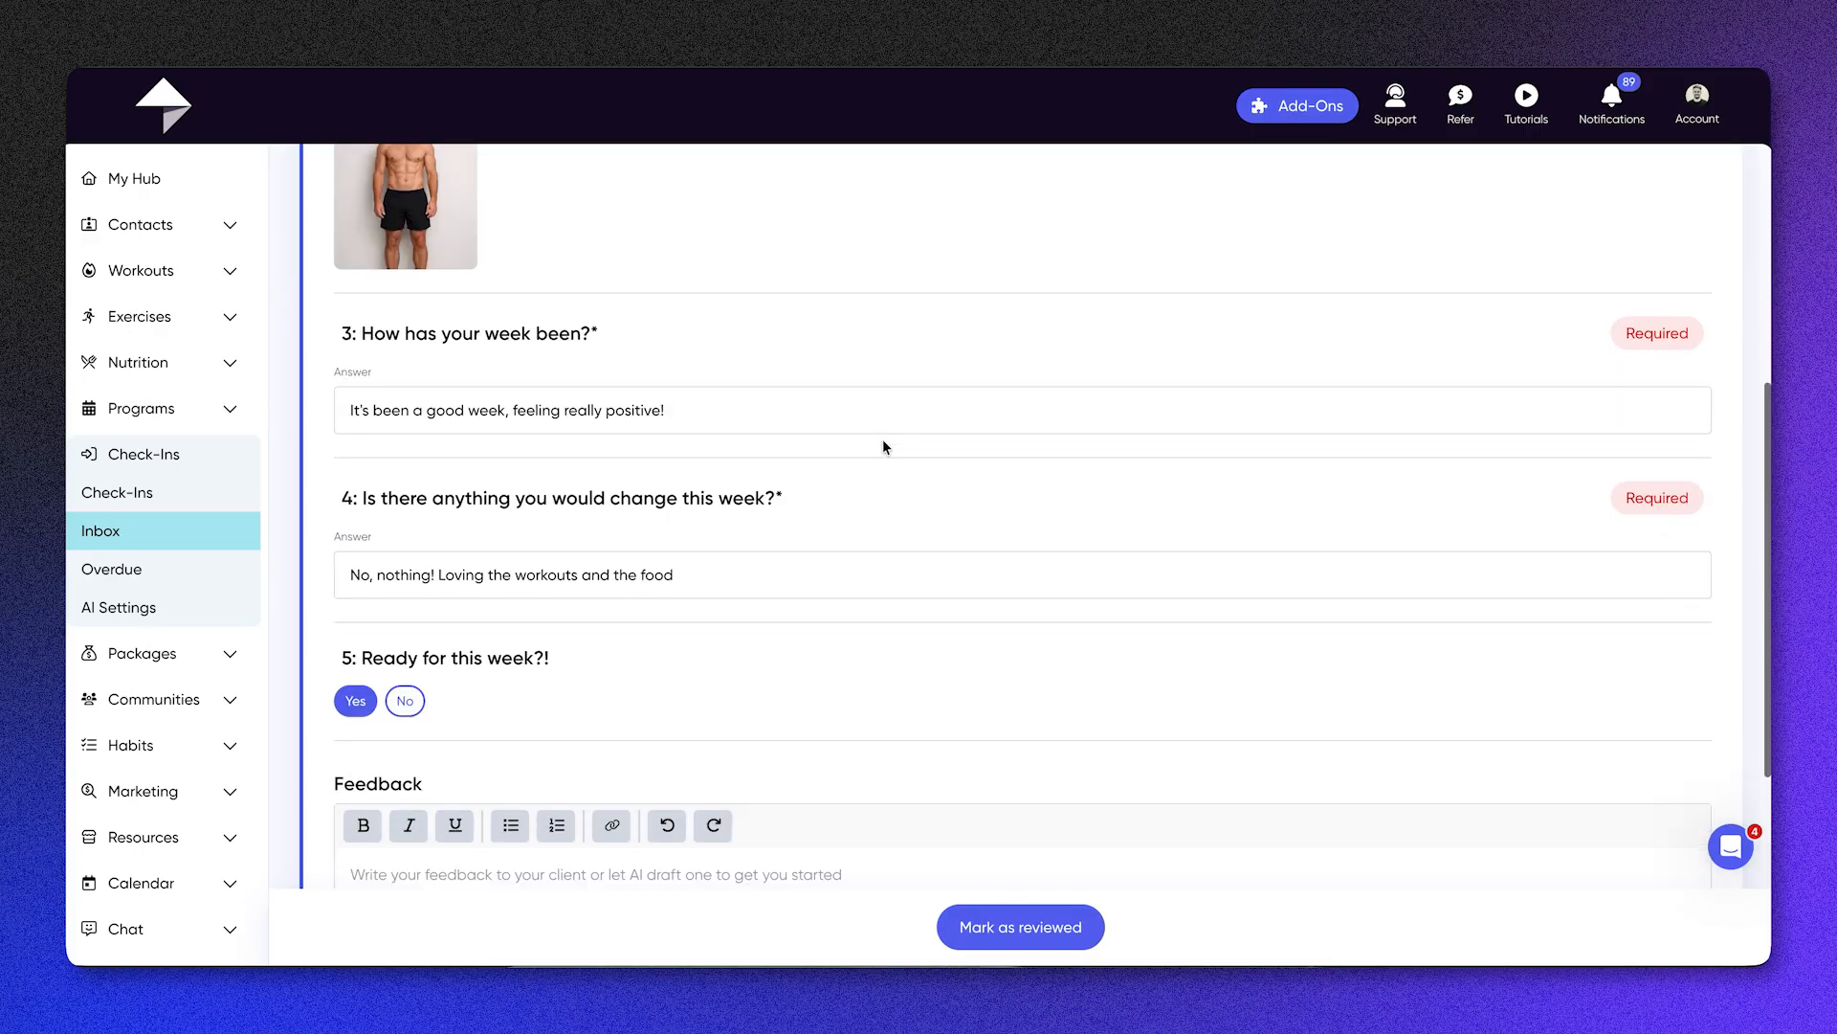
# Step: Generate the feedback for the client's weekly check-in with AI
pyautogui.click(421, 769)
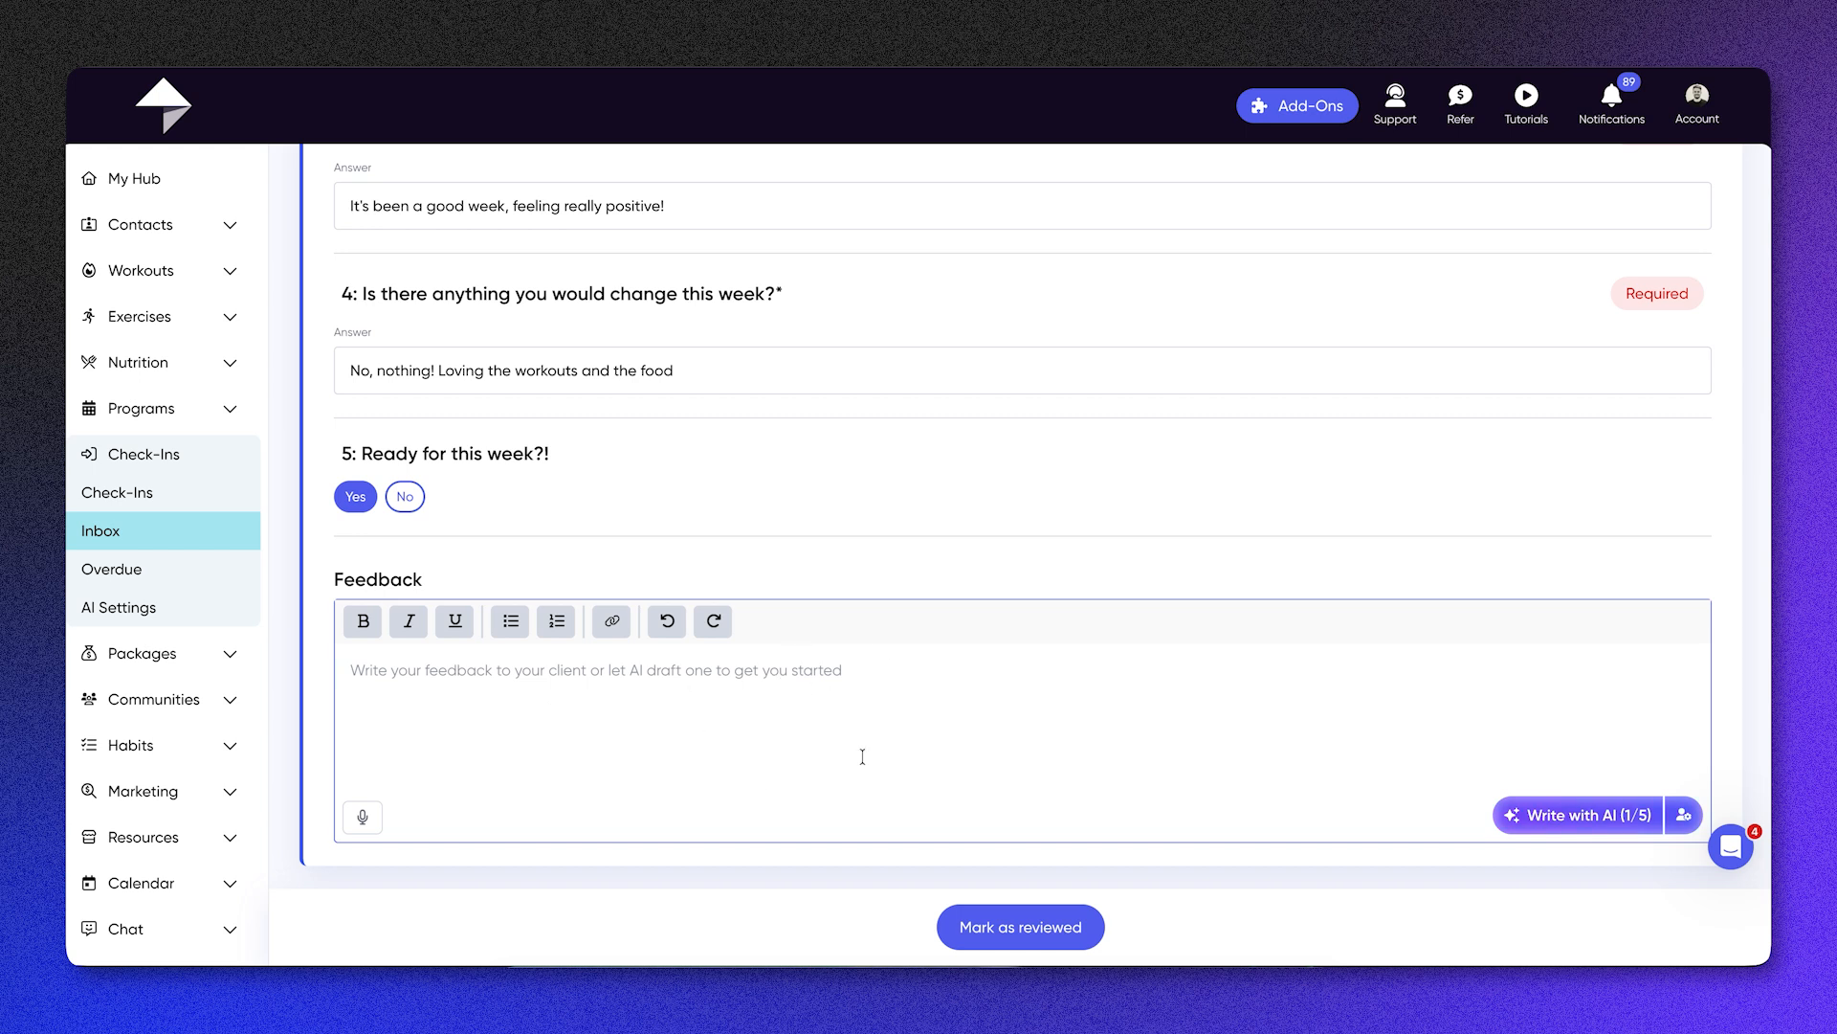
pyautogui.click(1535, 816)
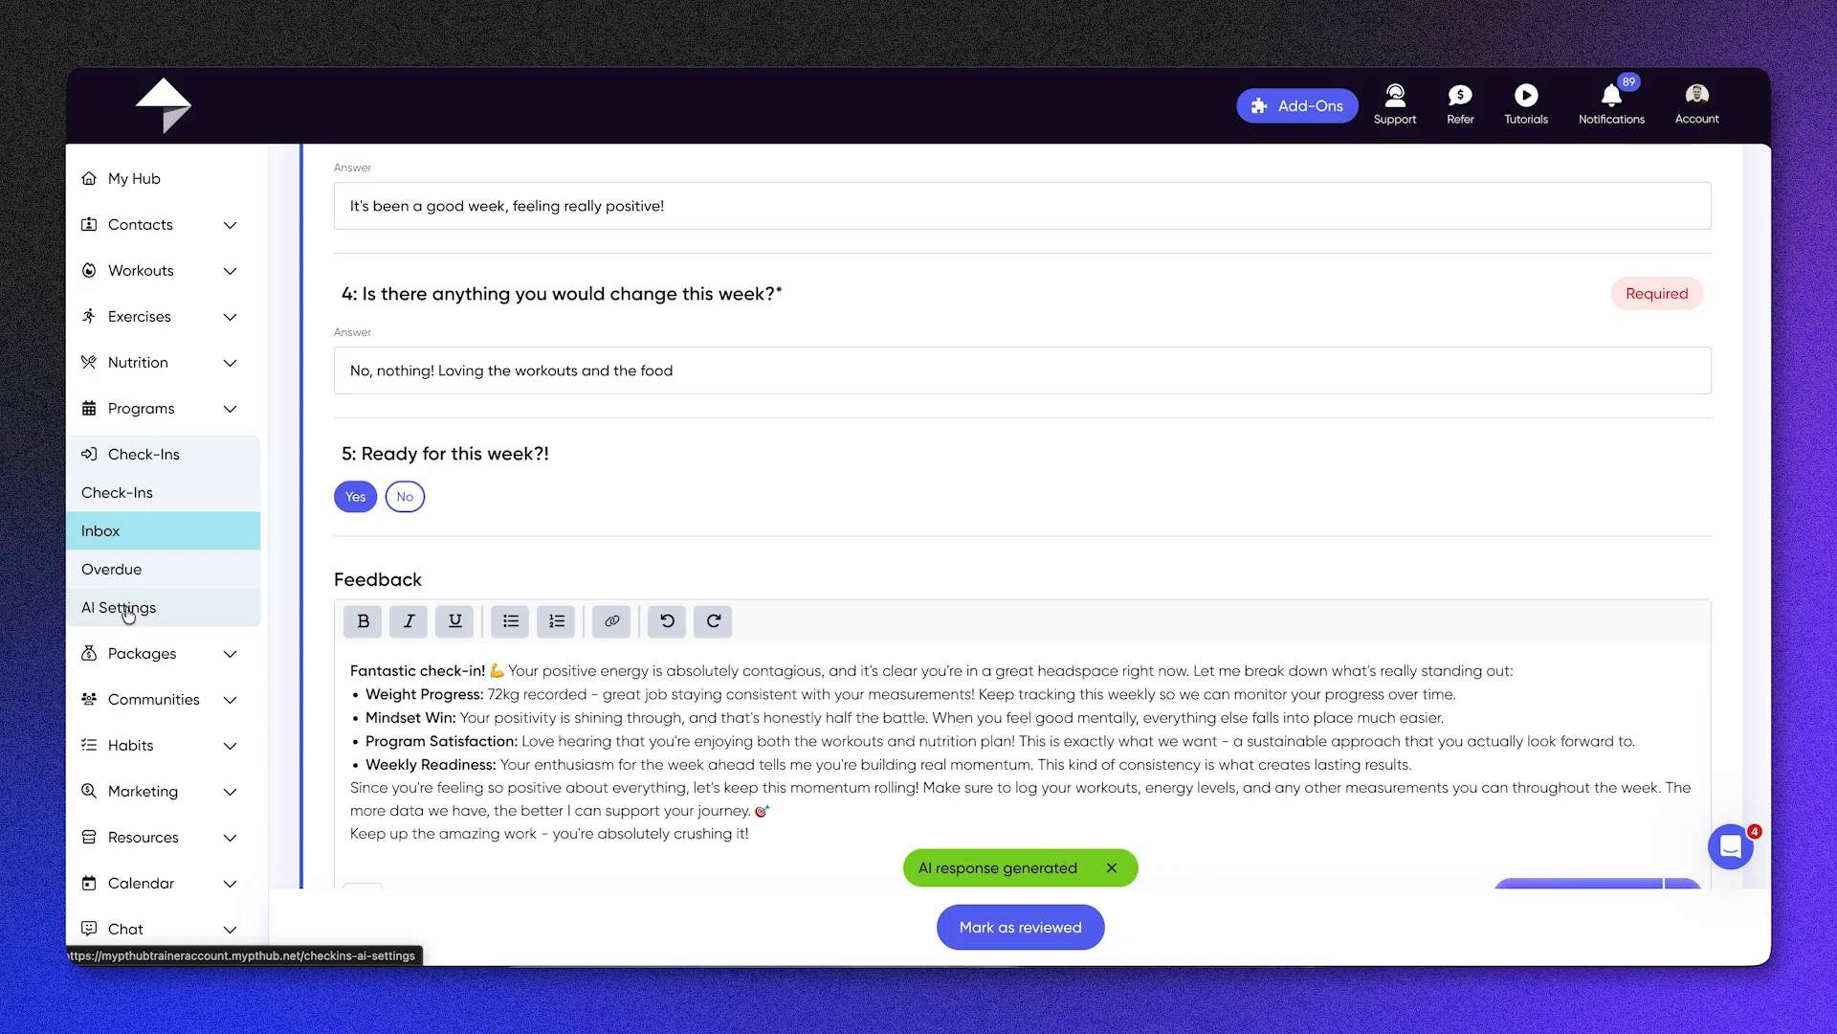
pyautogui.moveTo(427, 670); pyautogui.dragTo(528, 670)
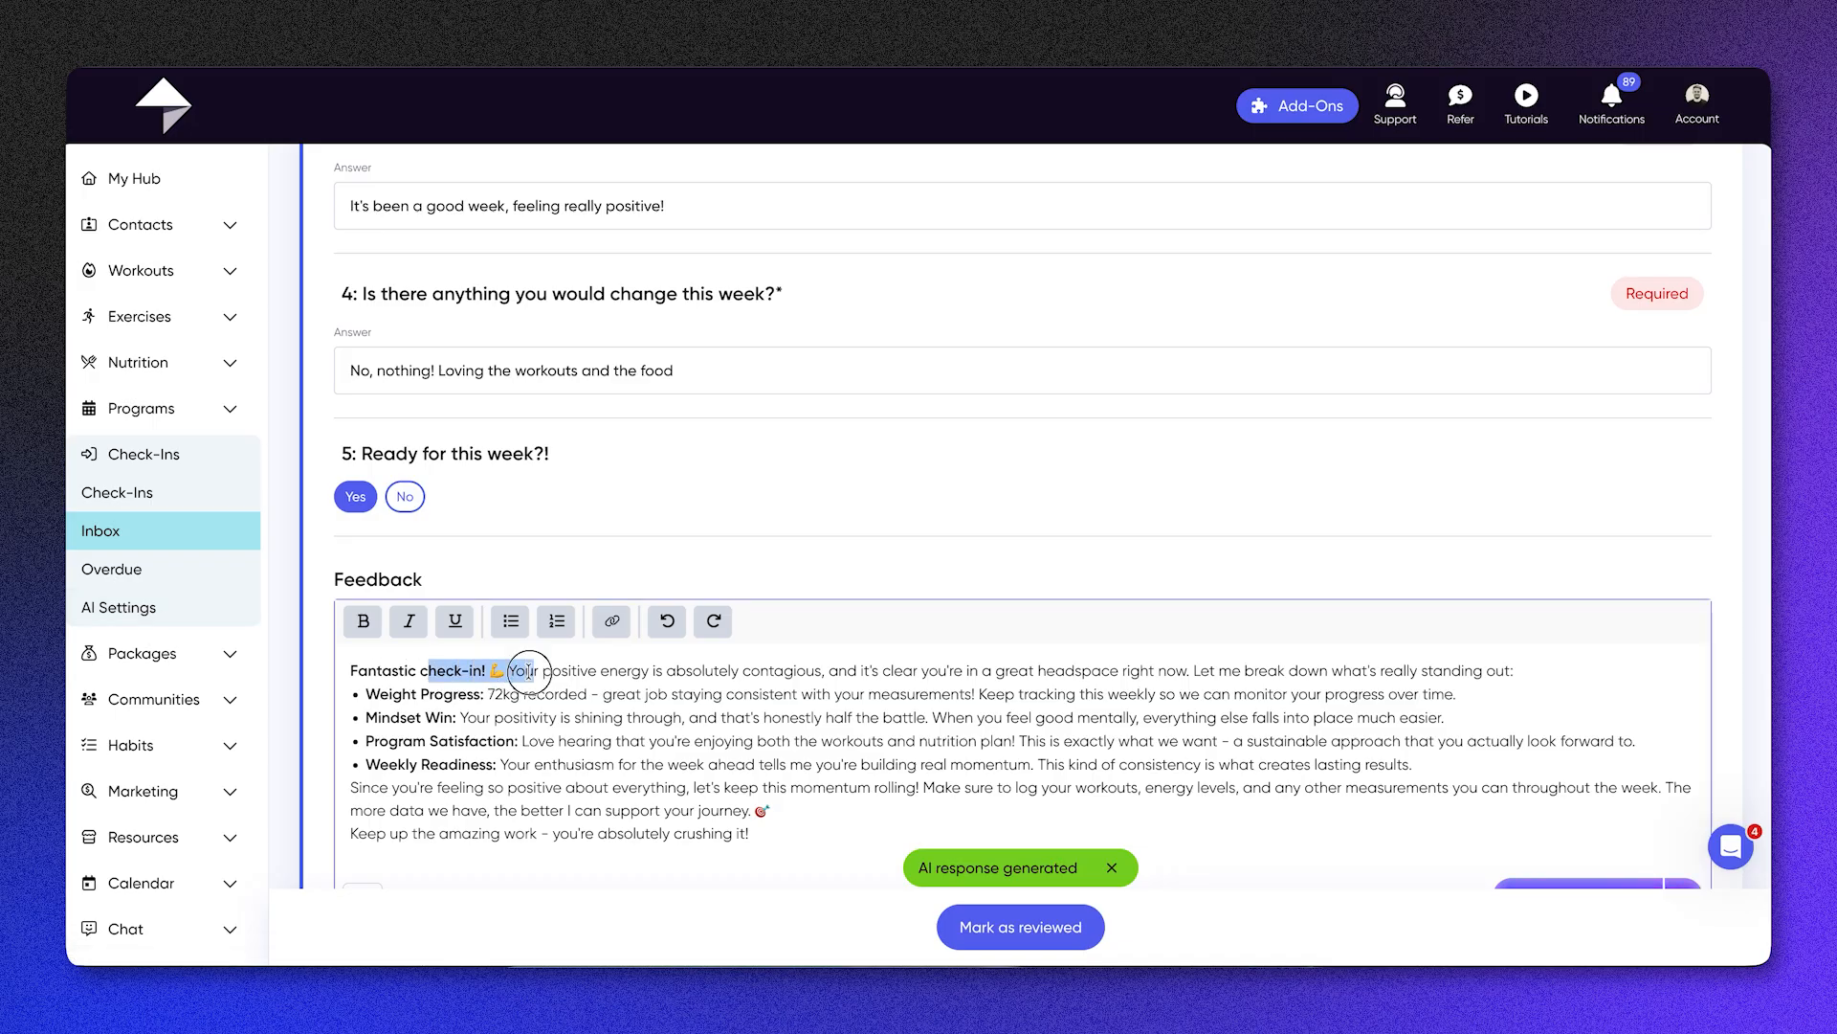
pyautogui.click(534, 670)
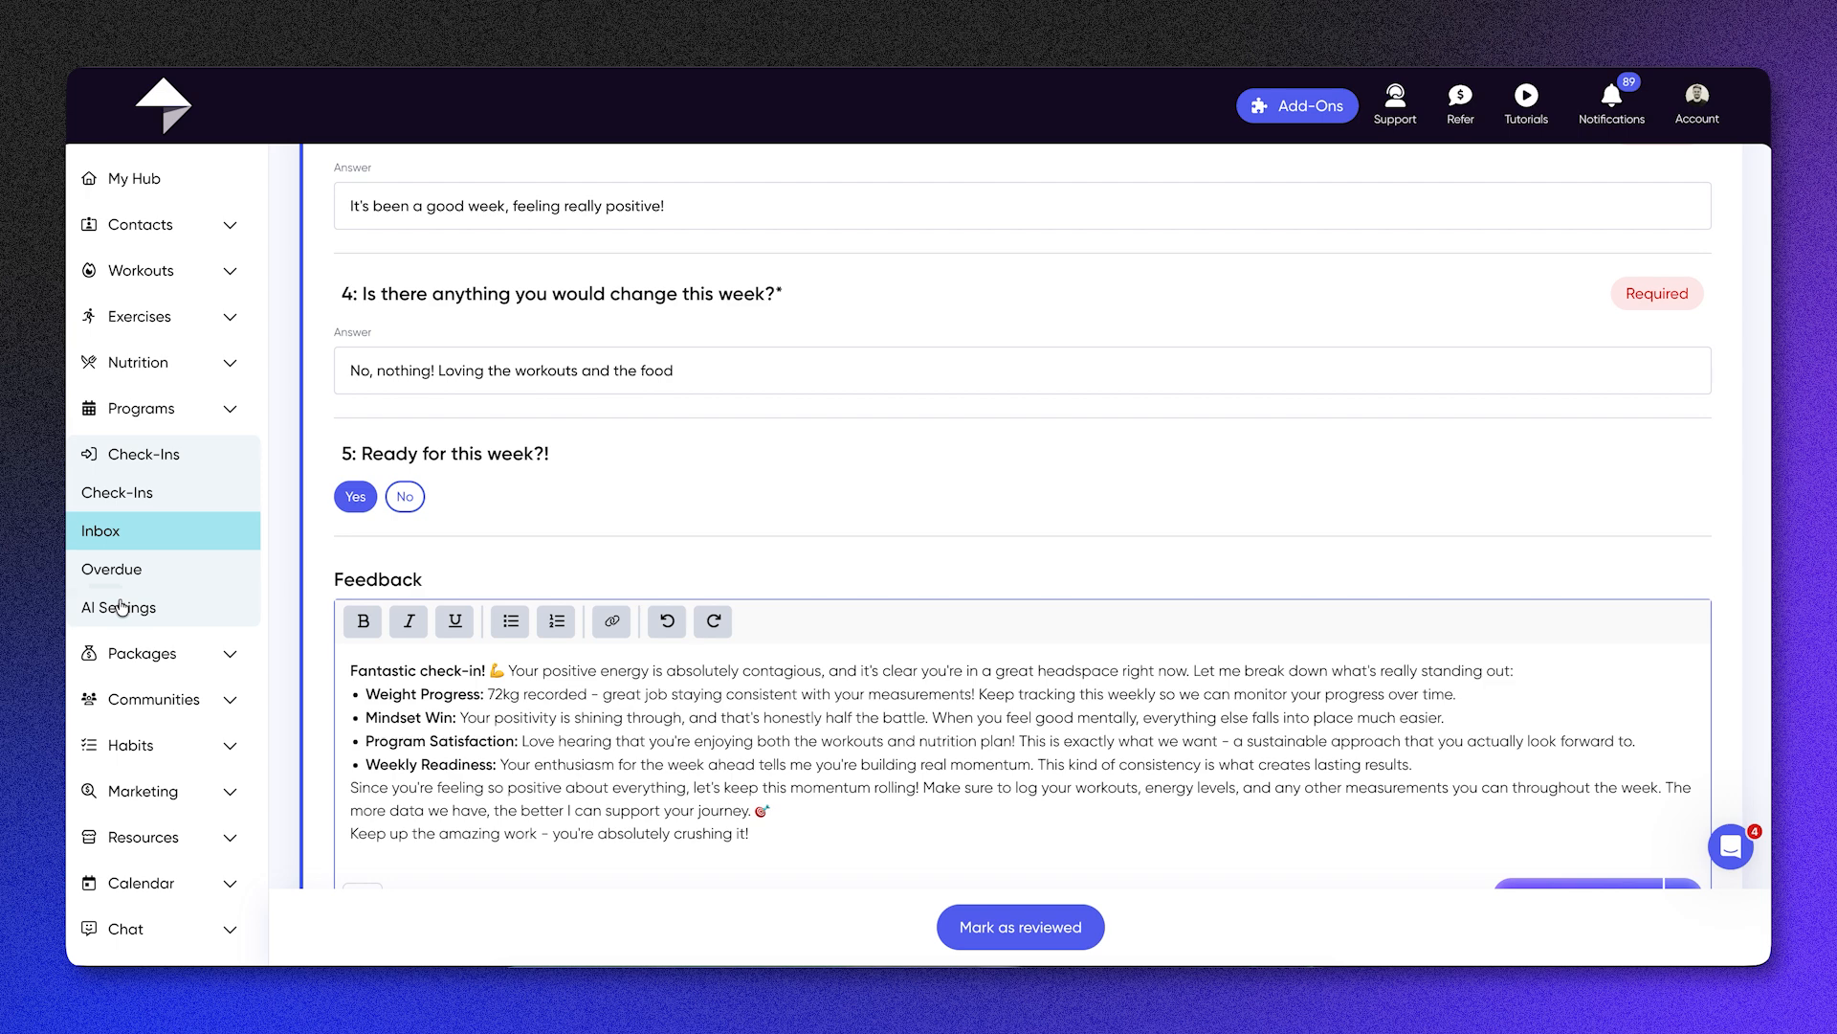
# Step: Inspect the client's custom AI prompt and its example tips, and close it without saving
pyautogui.scroll(-1, 1619, 776)
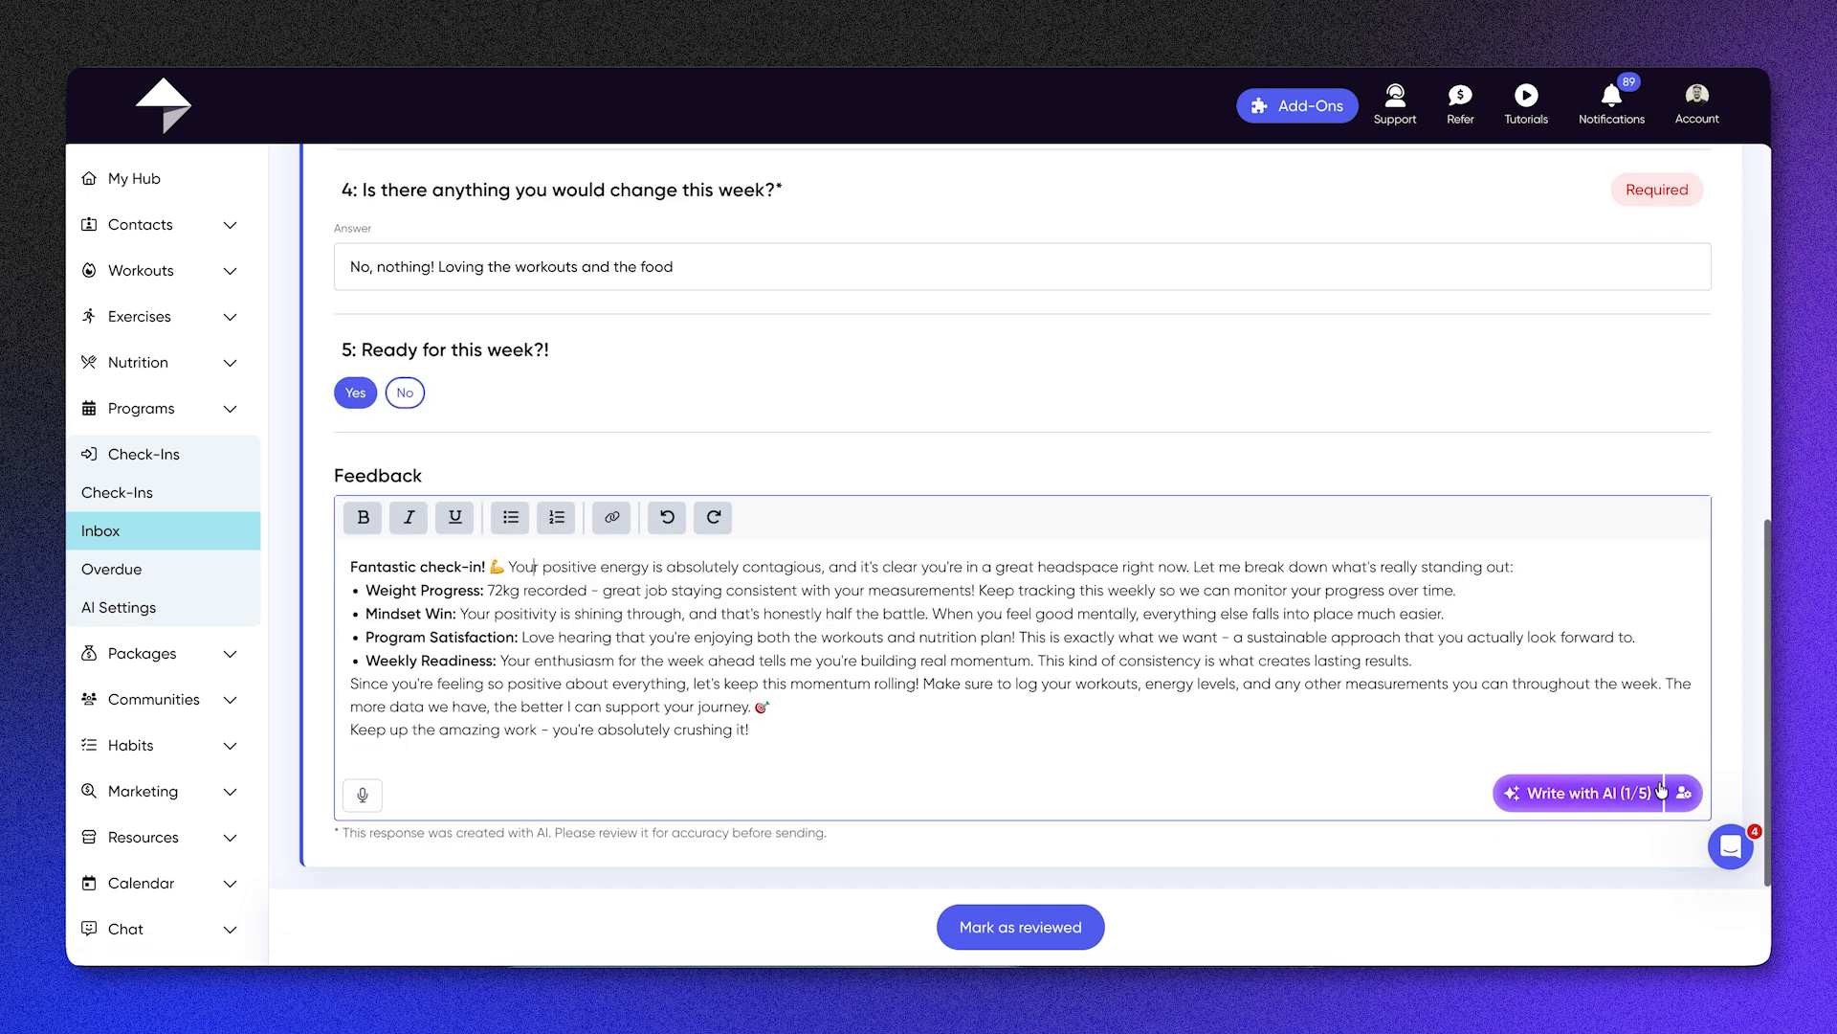
pyautogui.click(1683, 794)
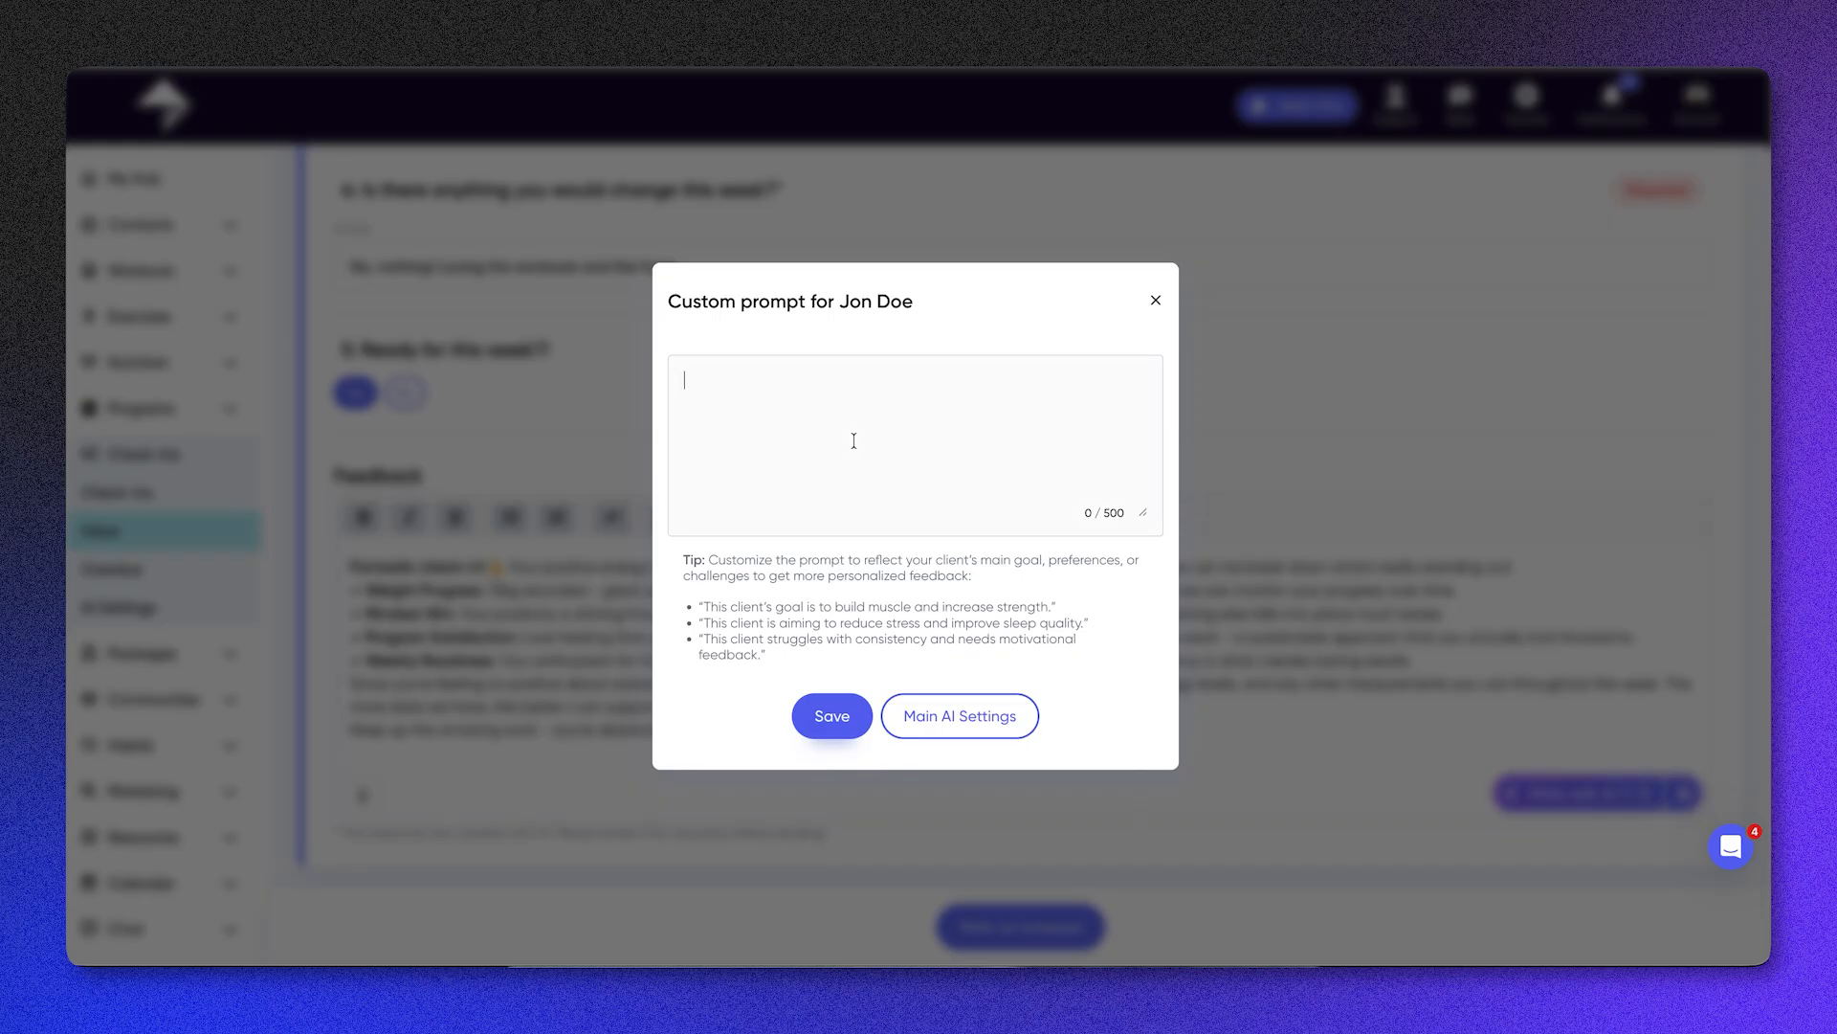
pyautogui.click(854, 440)
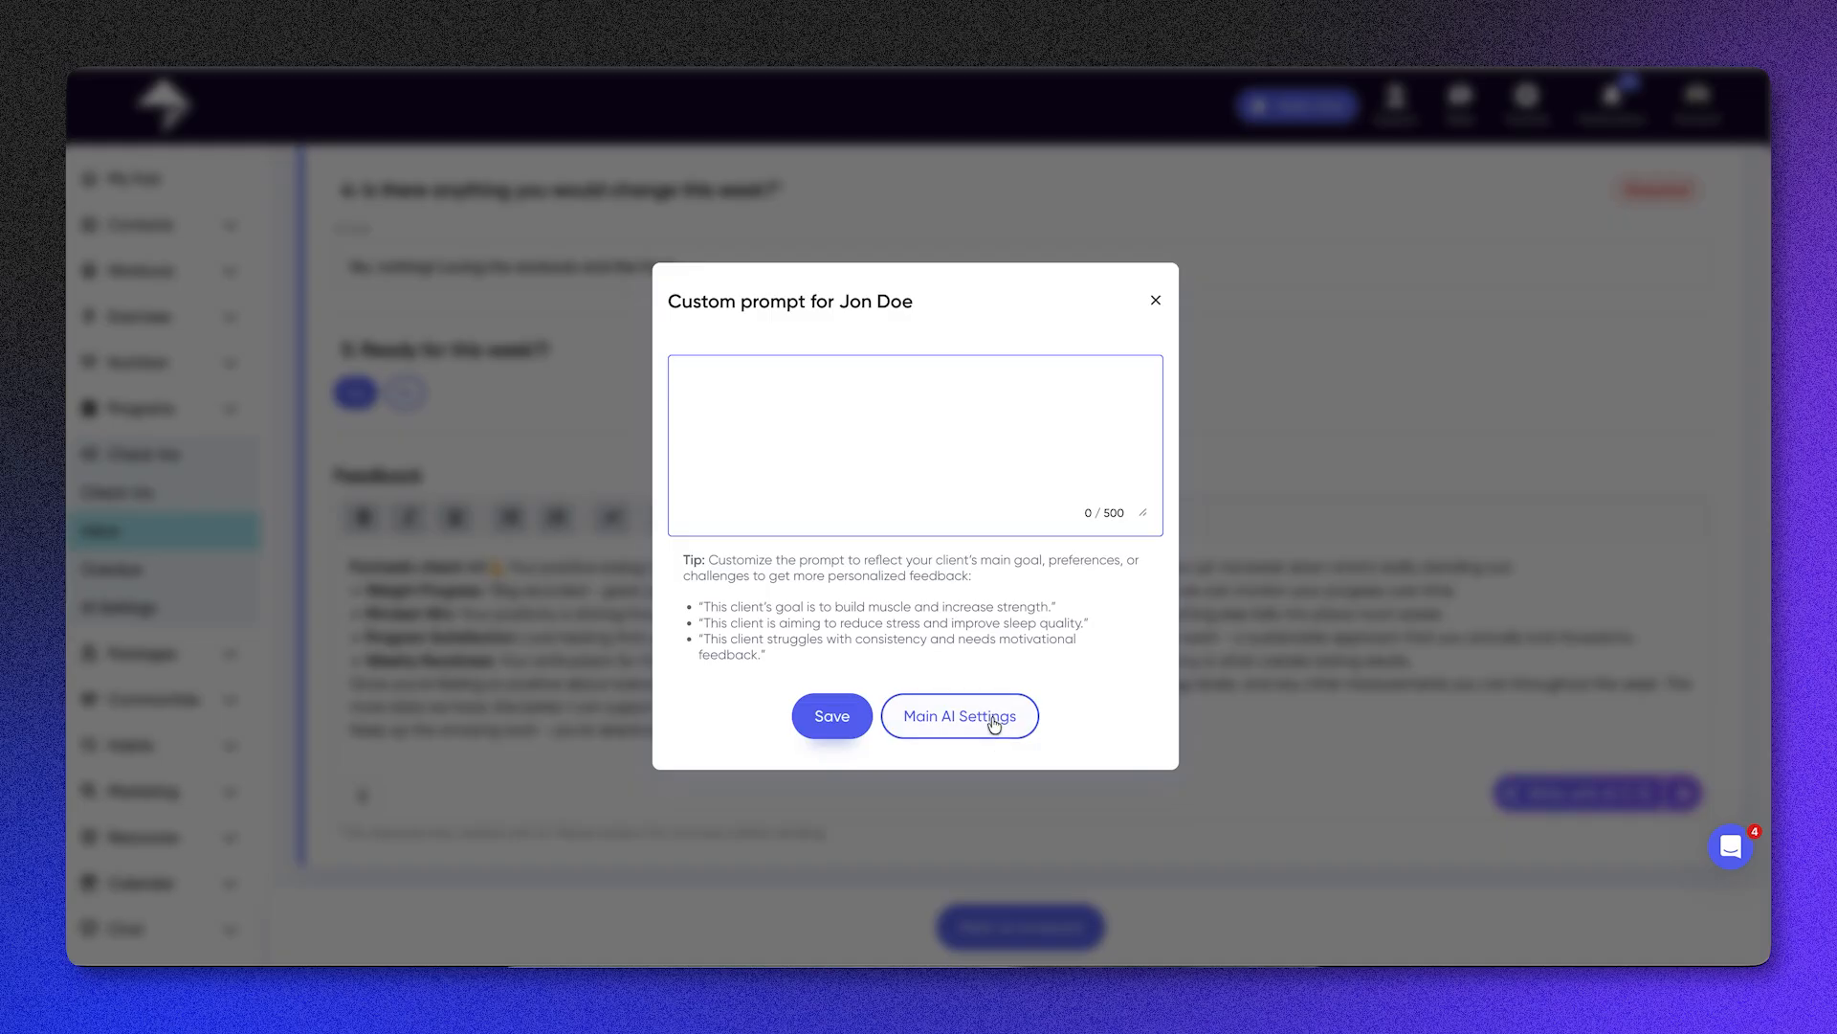
pyautogui.click(1156, 303)
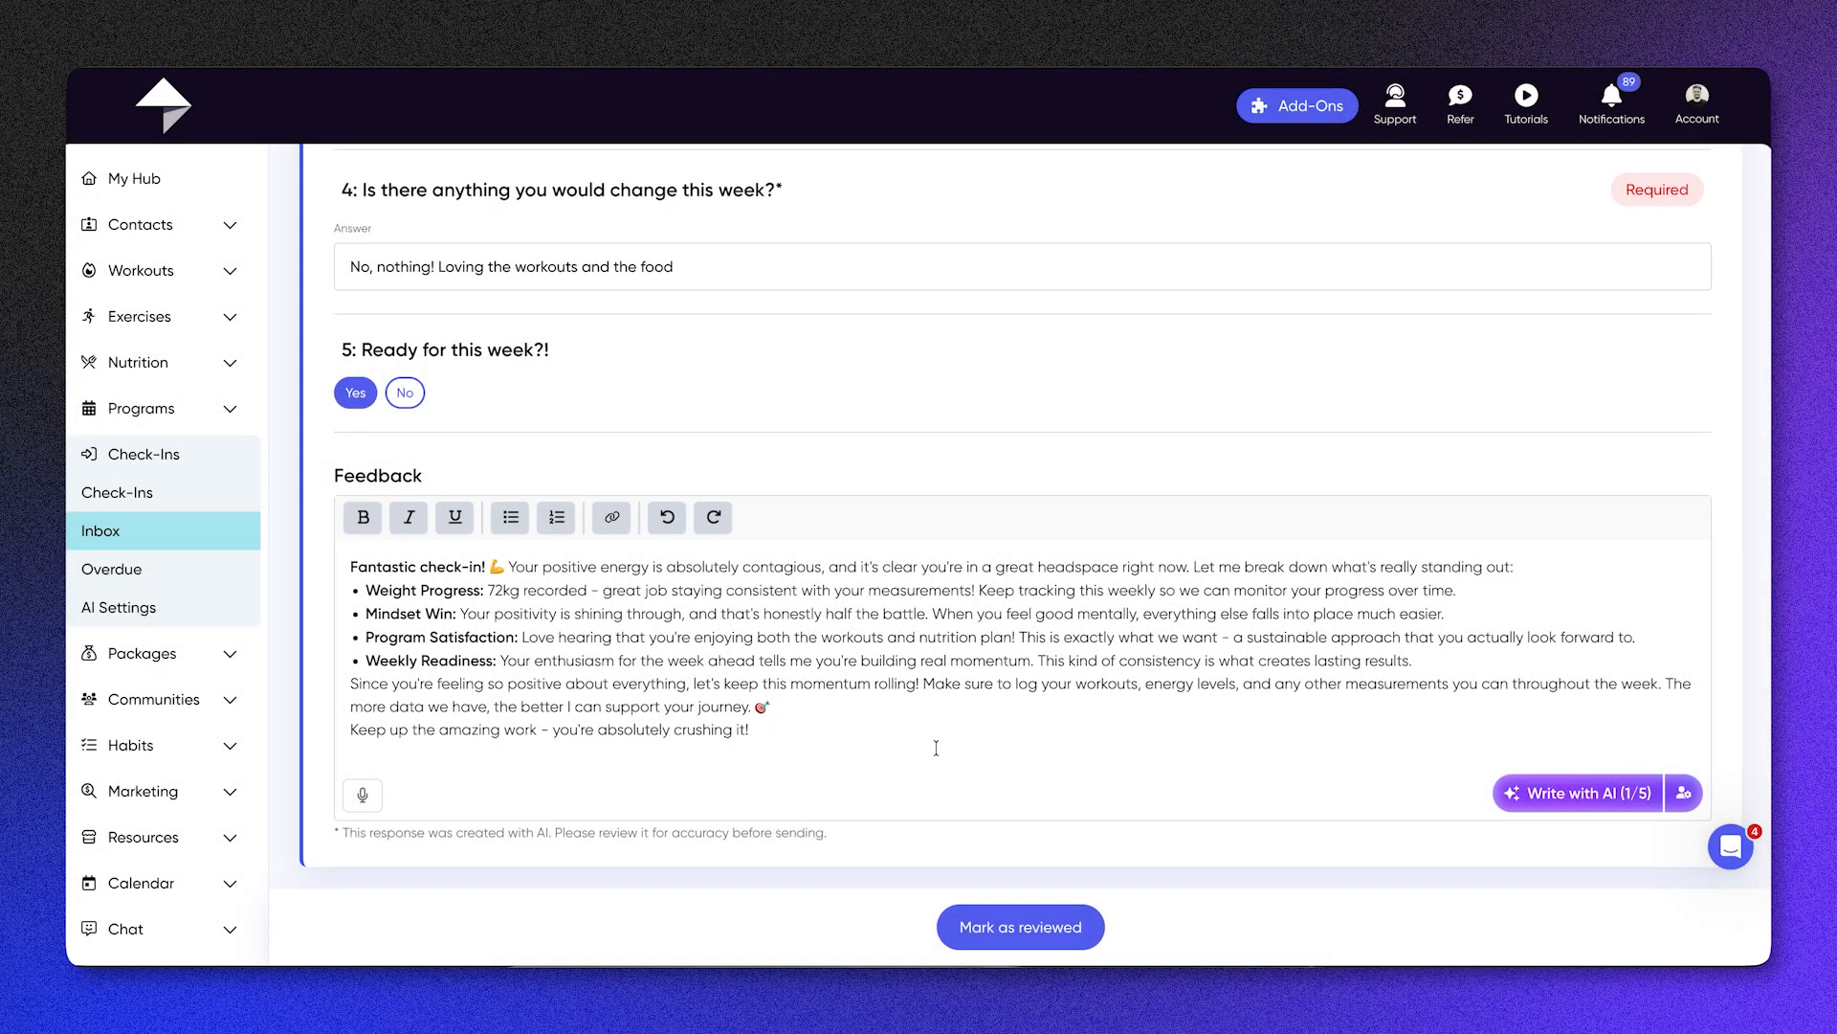
# Step: Mark the client's weekly check-in as reviewed
pyautogui.click(1028, 929)
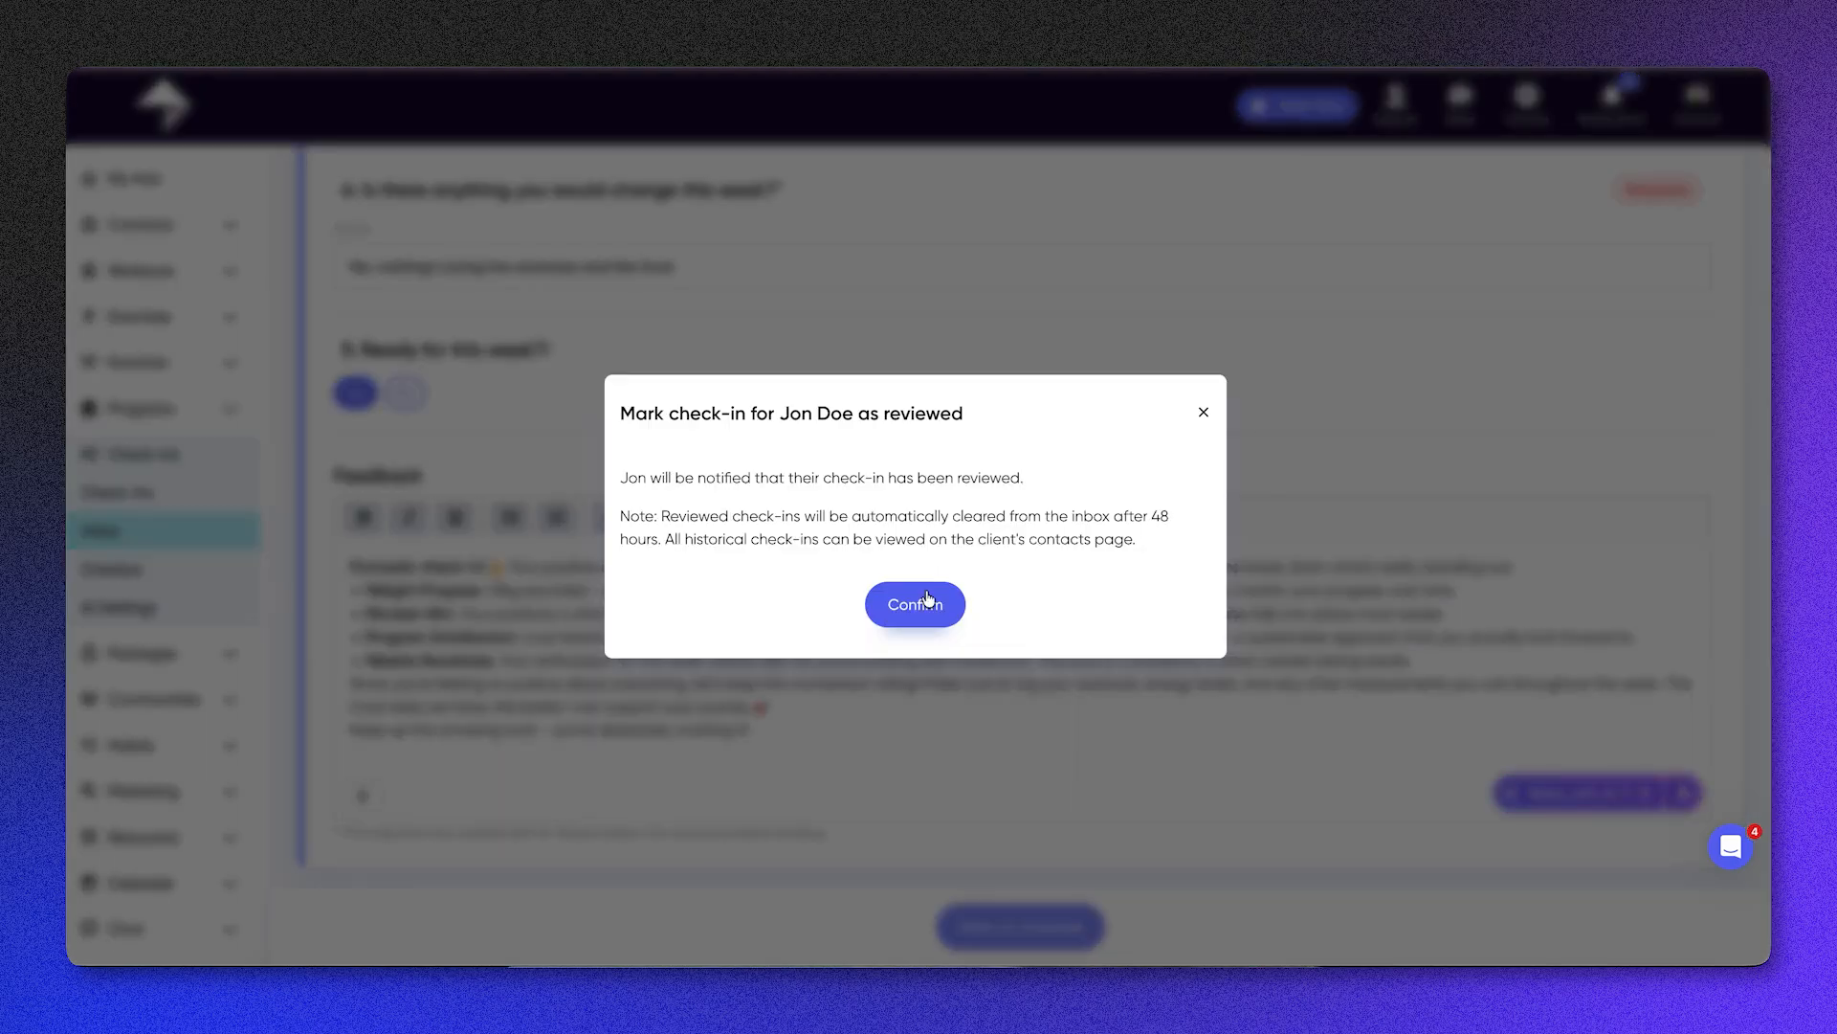
pyautogui.click(927, 595)
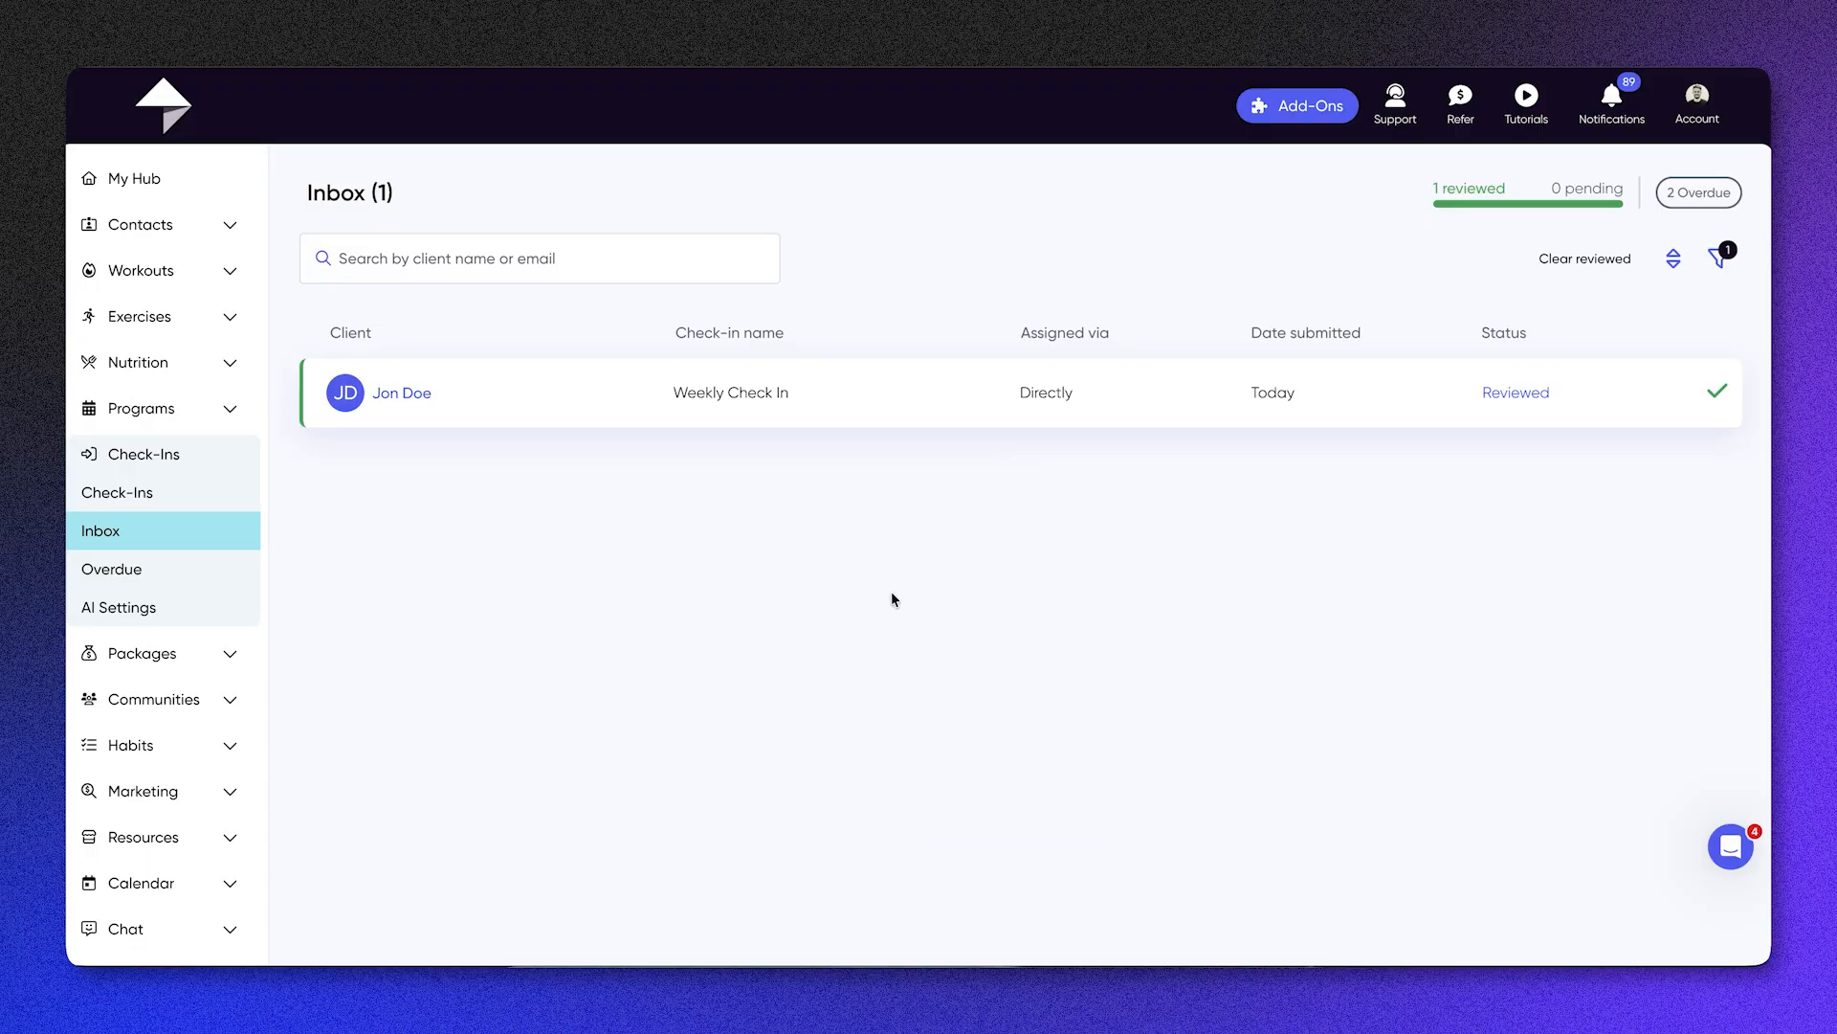
# Step: View the list of overdue check-ins with its message and nudge options
pyautogui.click(143, 568)
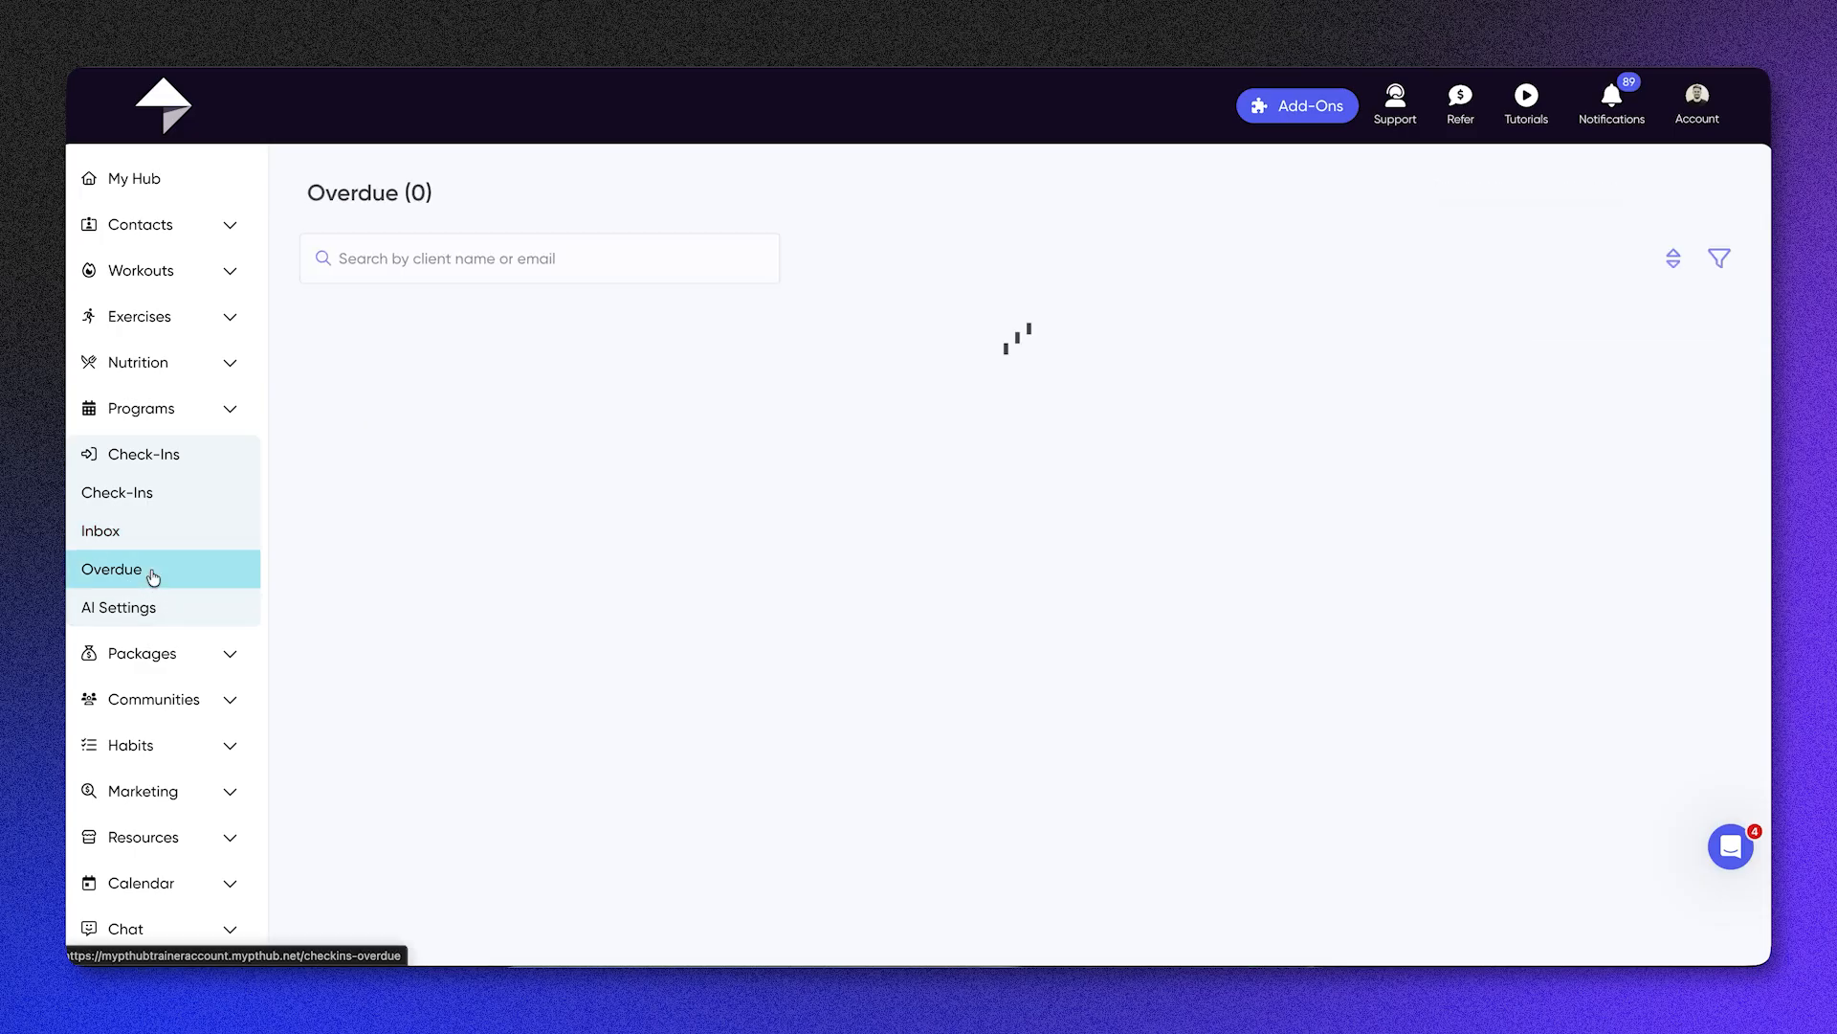
pyautogui.click(1664, 392)
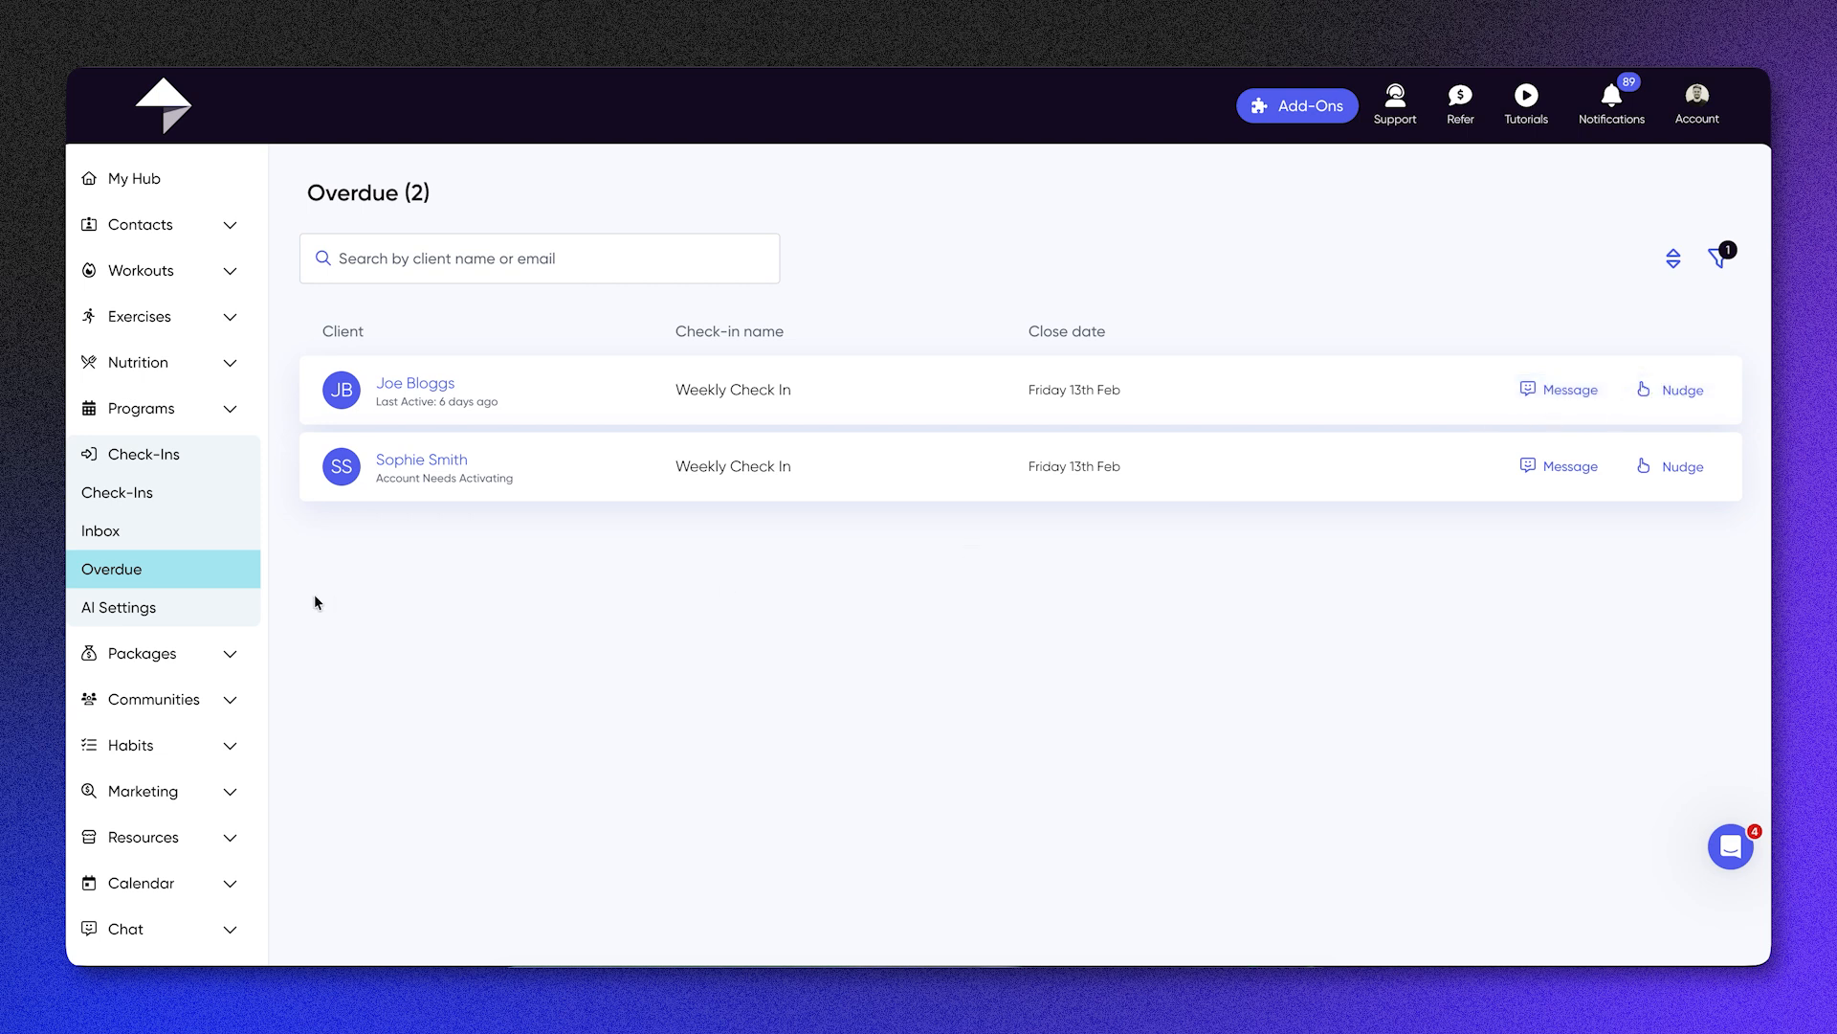
# Step: Examine the check-in AI settings, including the style options, the custom prompt and the included data sources
pyautogui.click(247, 606)
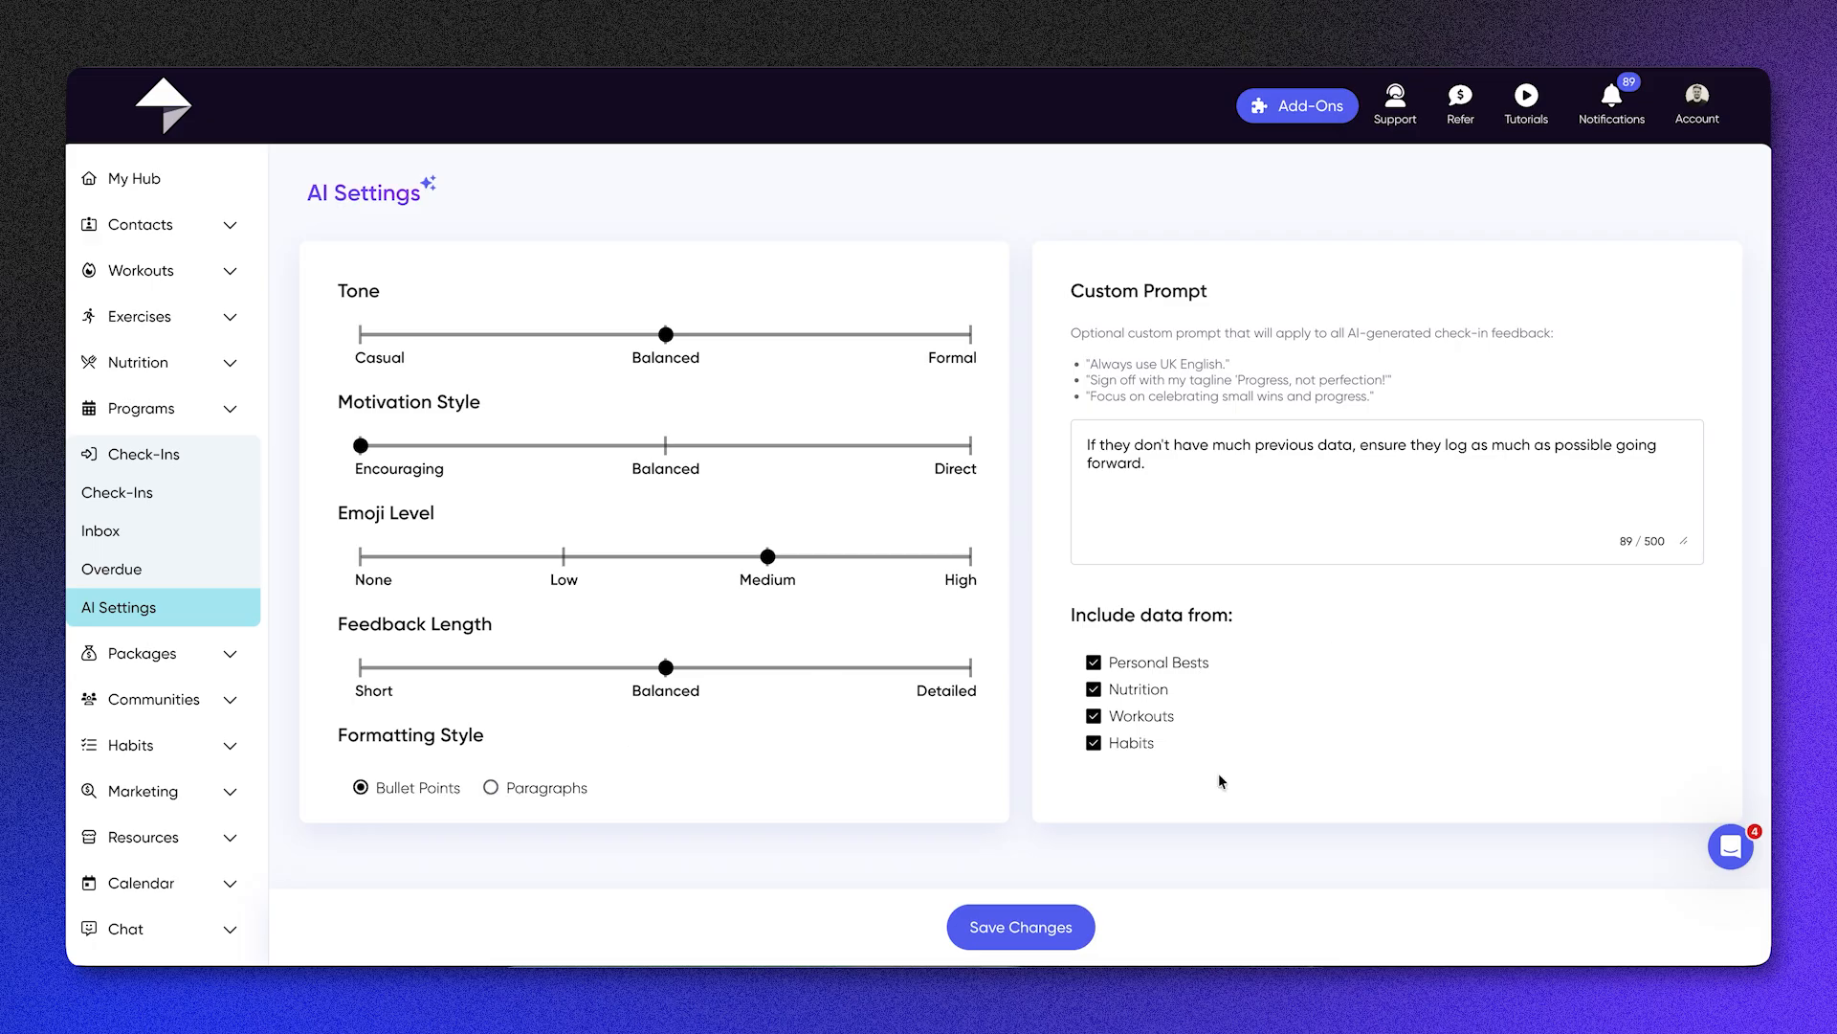
pyautogui.moveTo(1222, 780); pyautogui.dragTo(1047, 563)
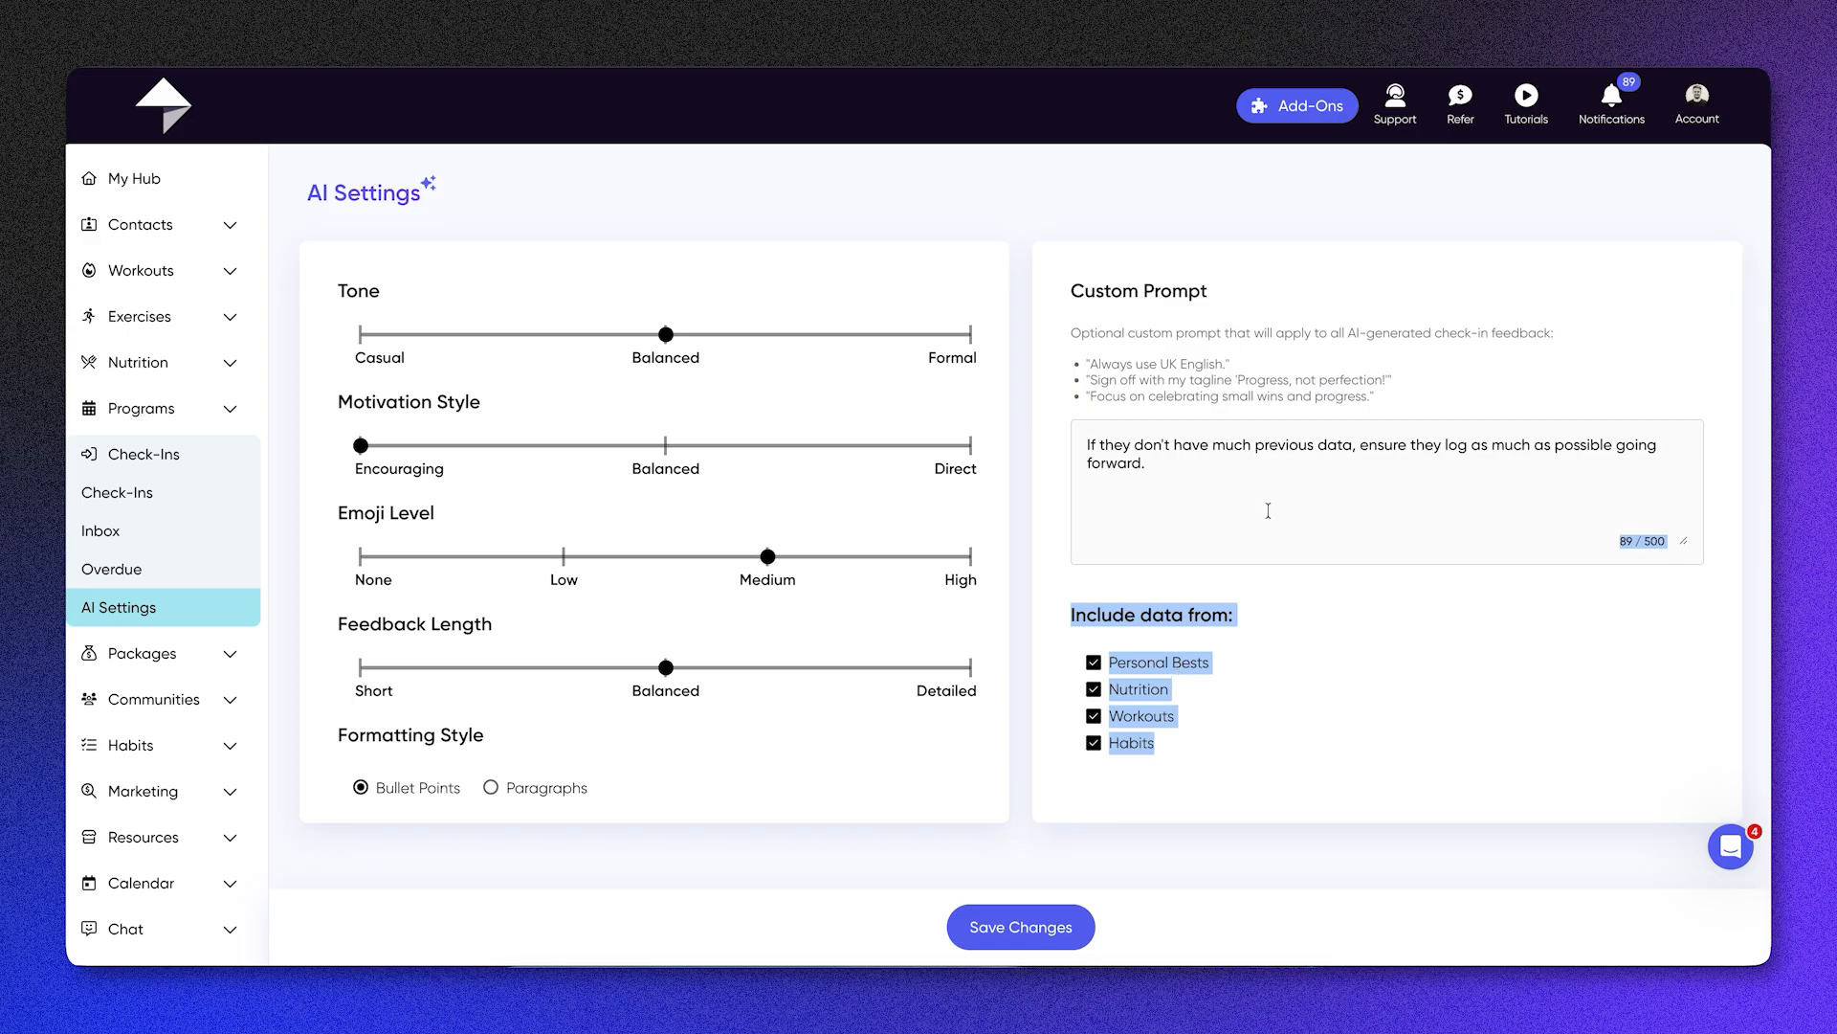
pyautogui.click(1136, 448)
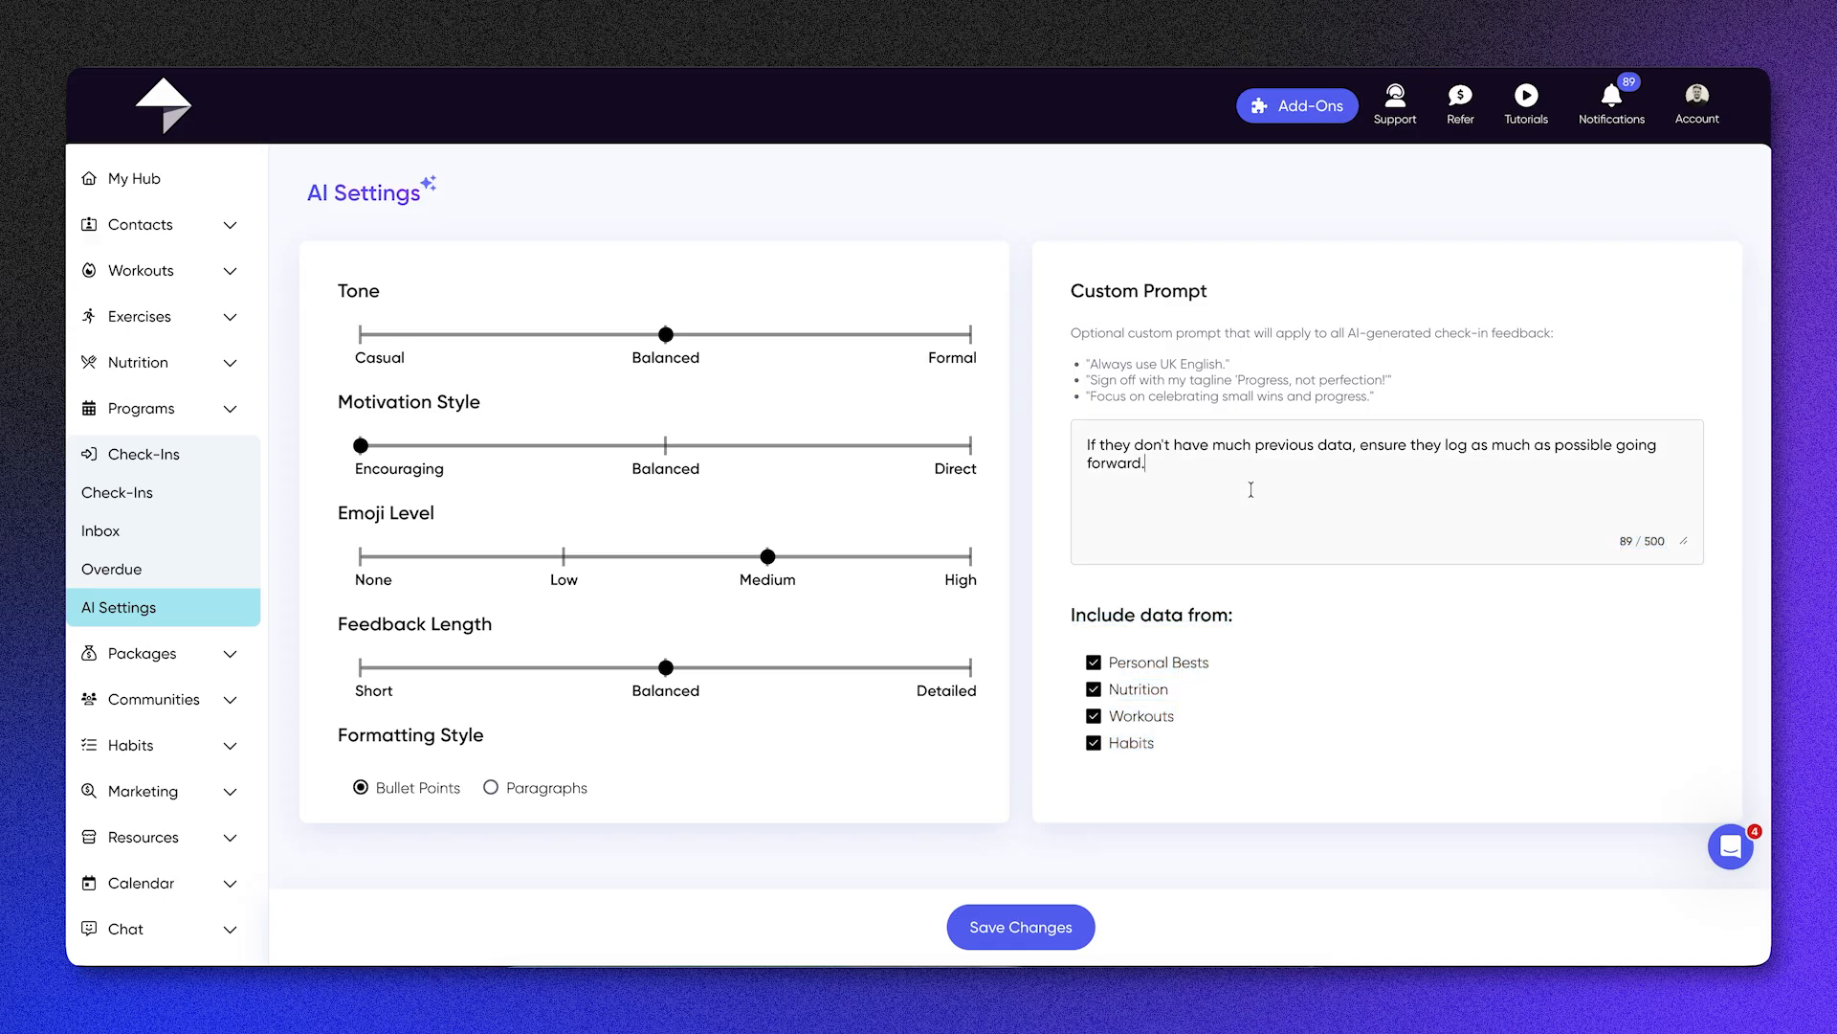
# Step: View the list of packages and its payment account selection
pyautogui.click(1320, 475)
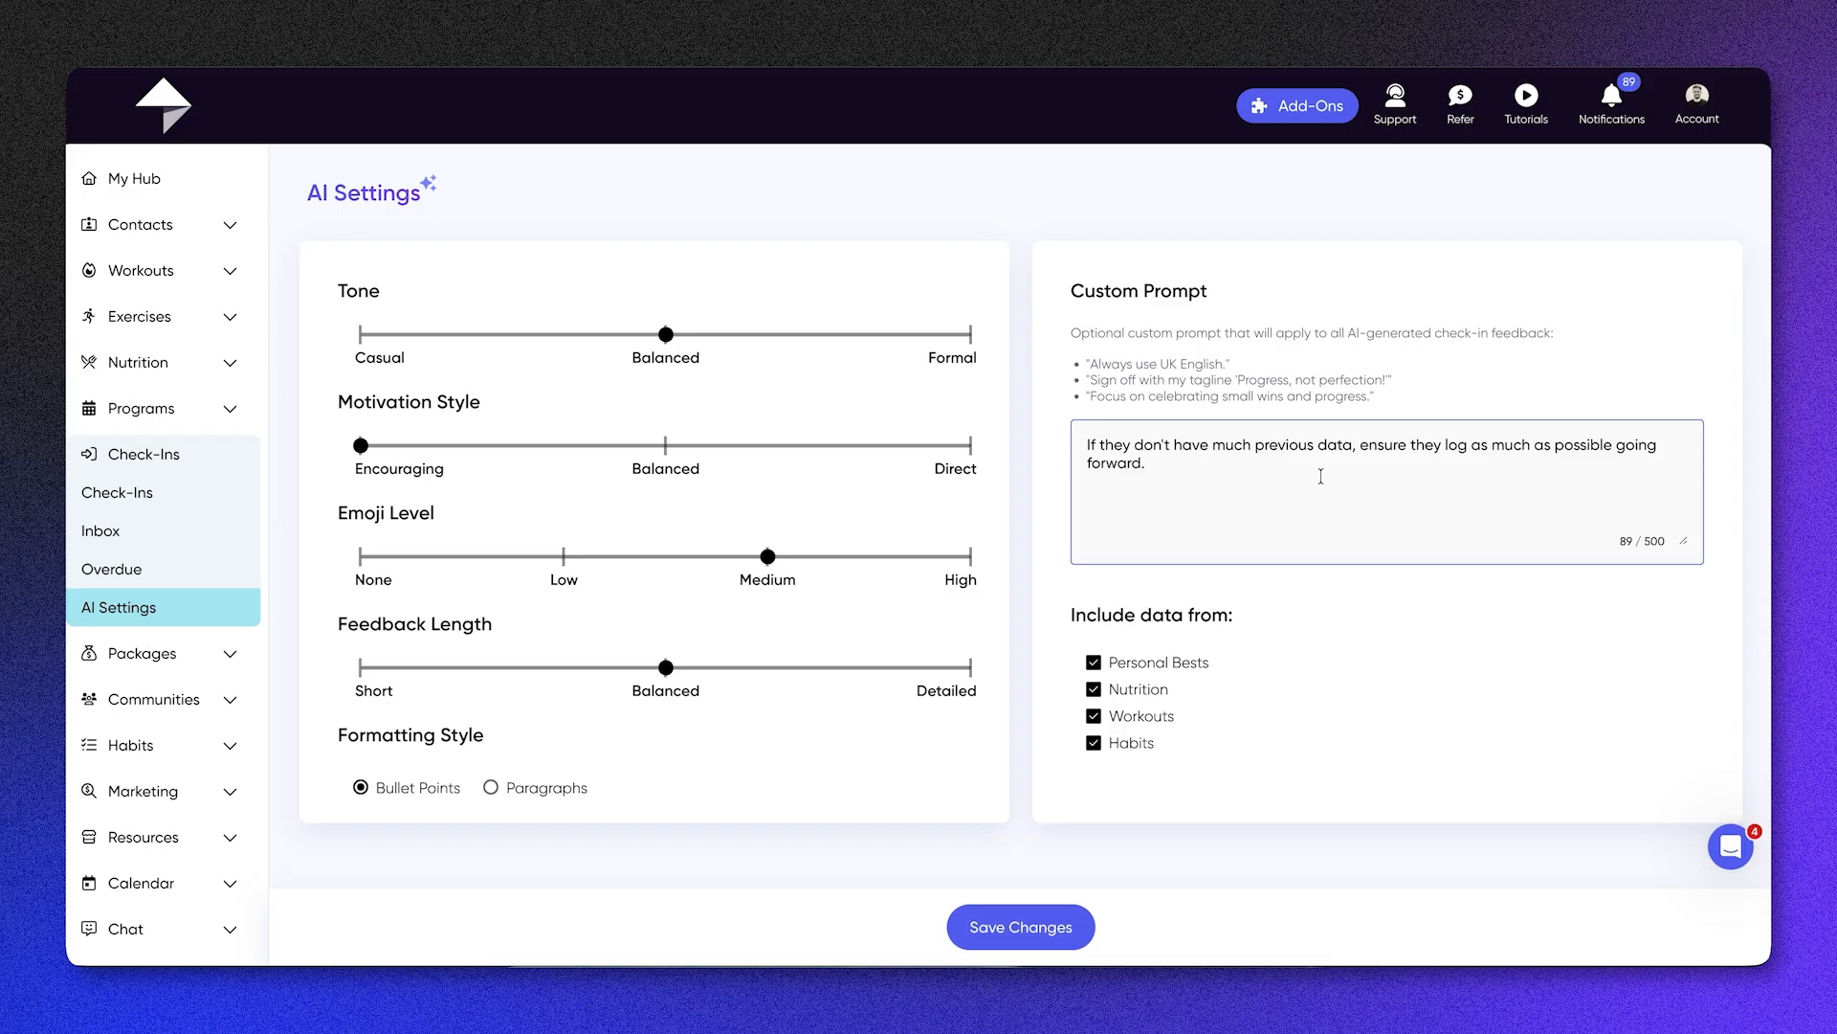
pyautogui.click(149, 653)
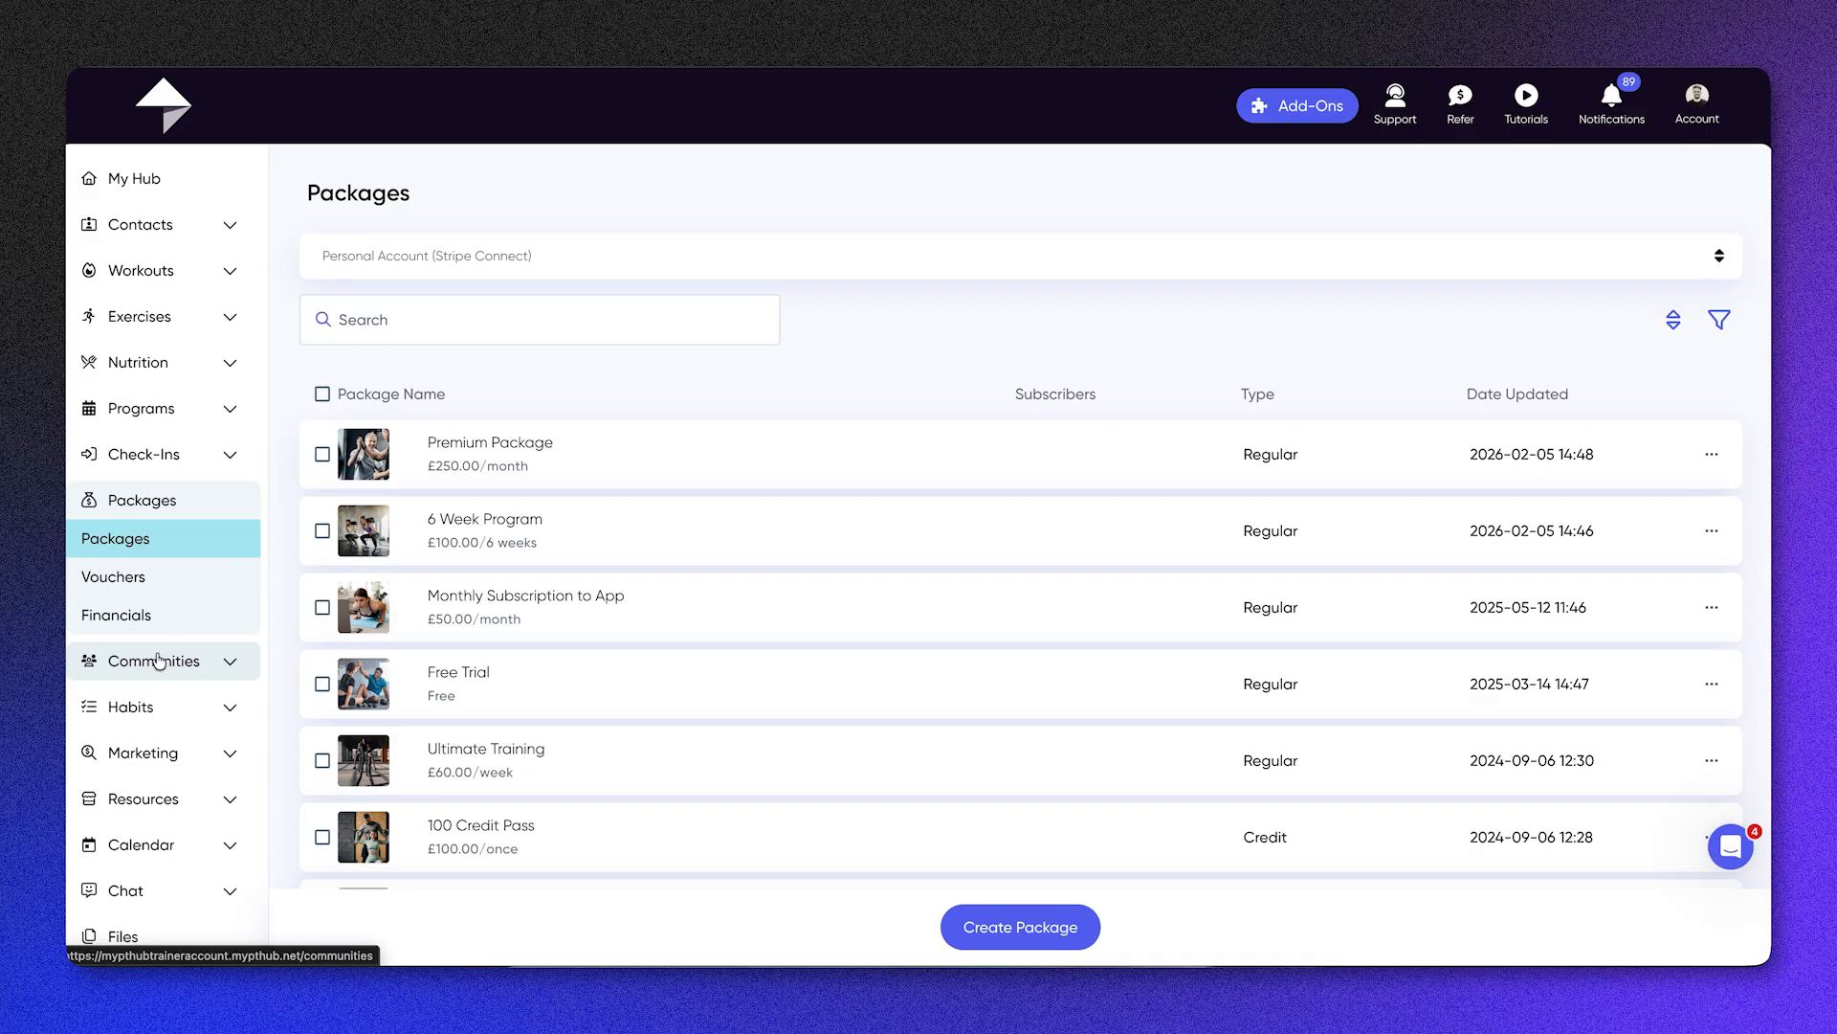
pyautogui.click(639, 259)
pyautogui.click(642, 262)
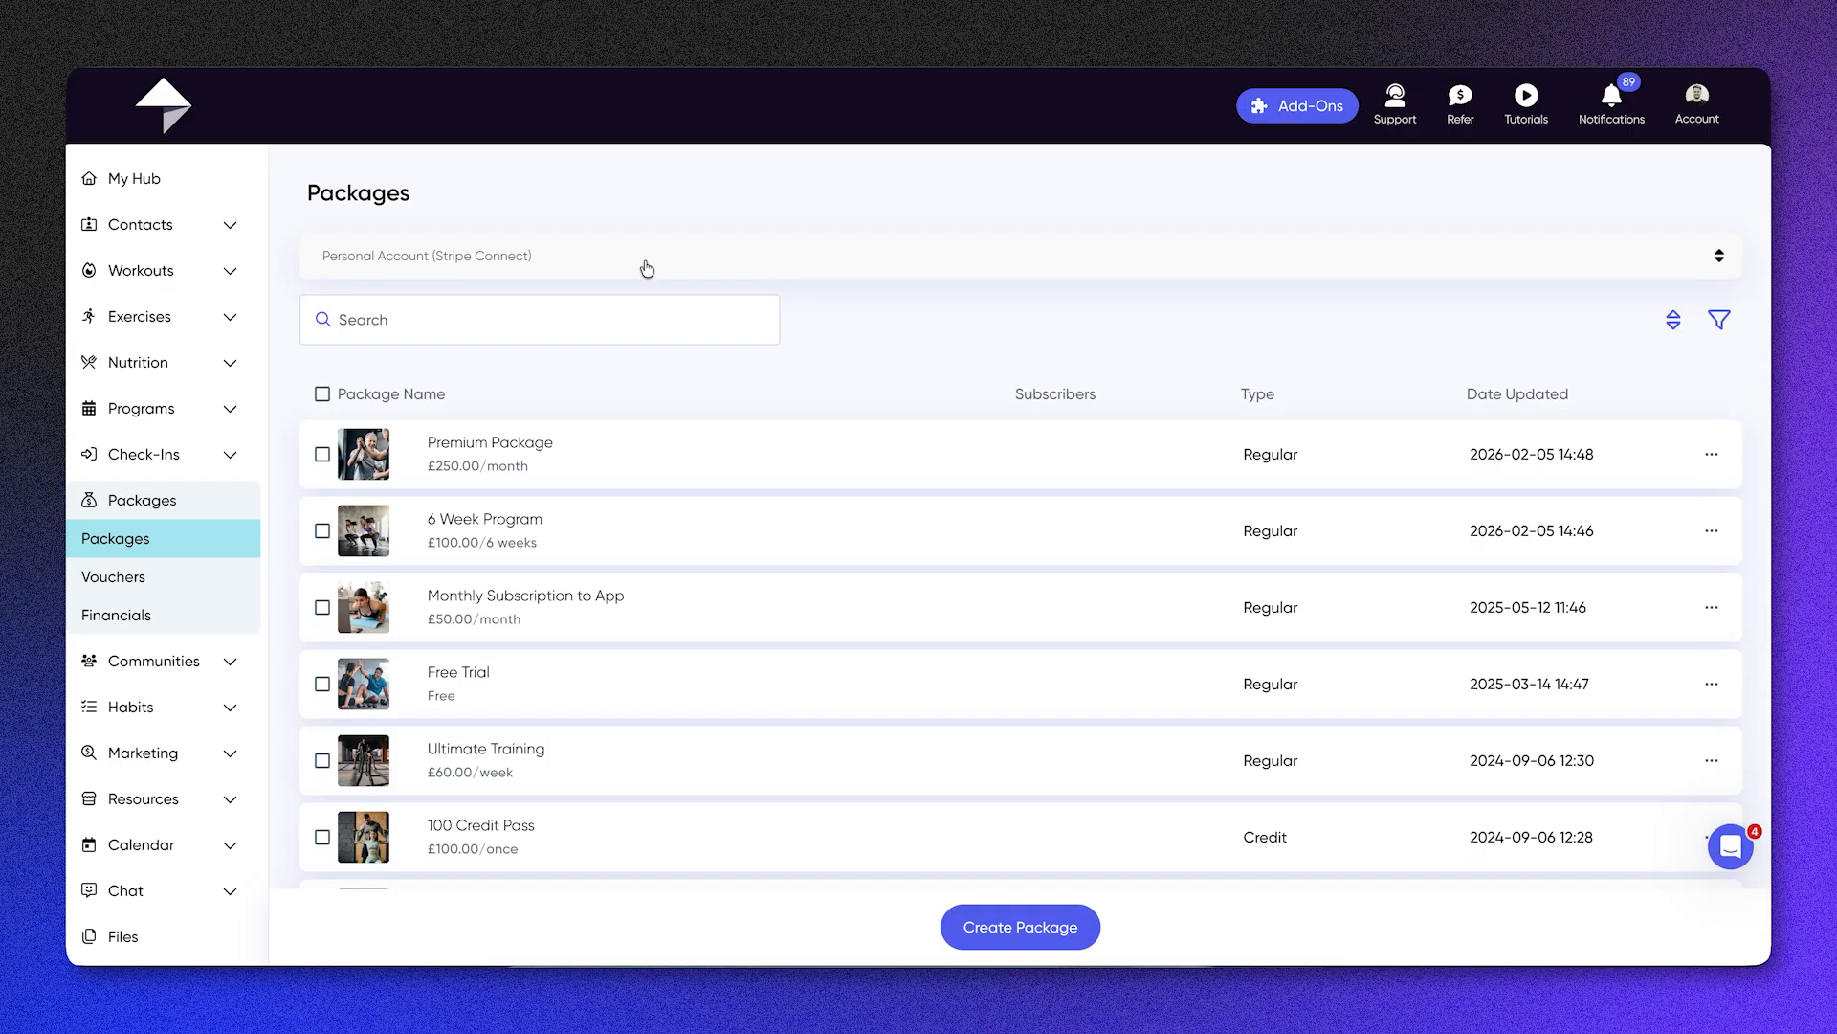
pyautogui.scroll(-2, 858, 533)
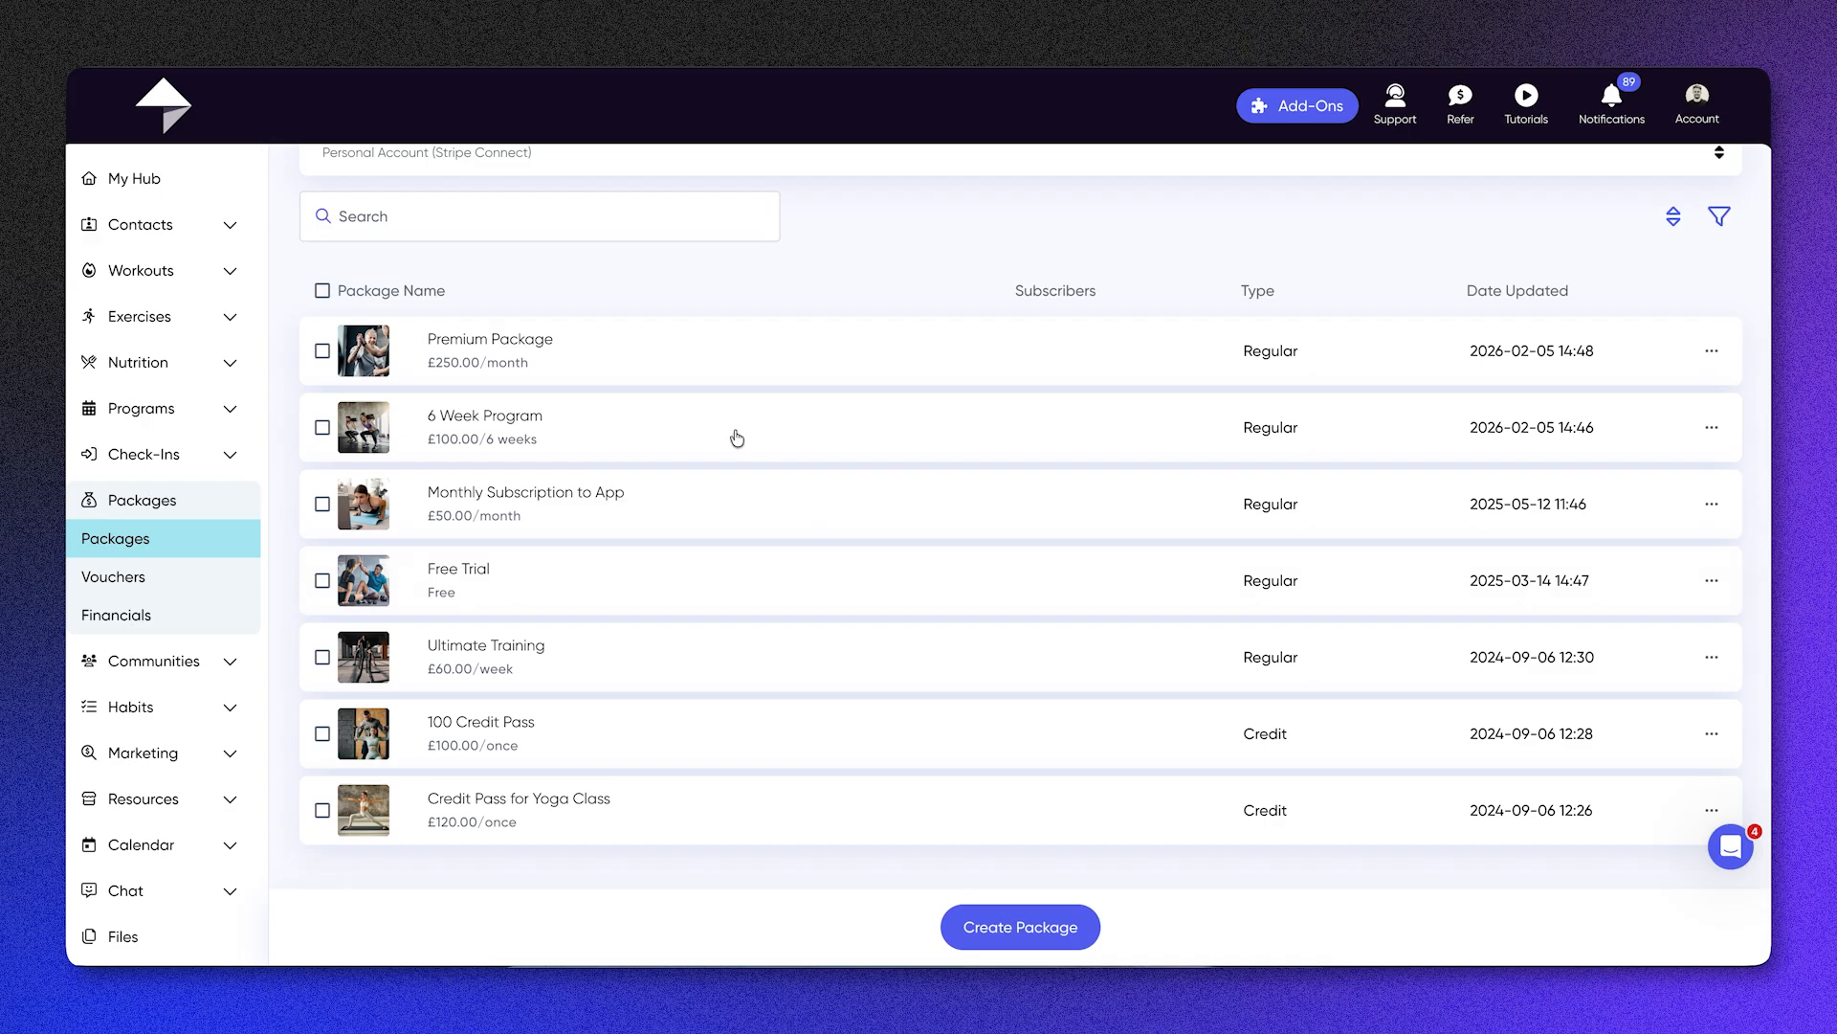
# Step: Open the Premium Package and examine its image, short and long descriptions, and post-purchase information field
pyautogui.click(655, 356)
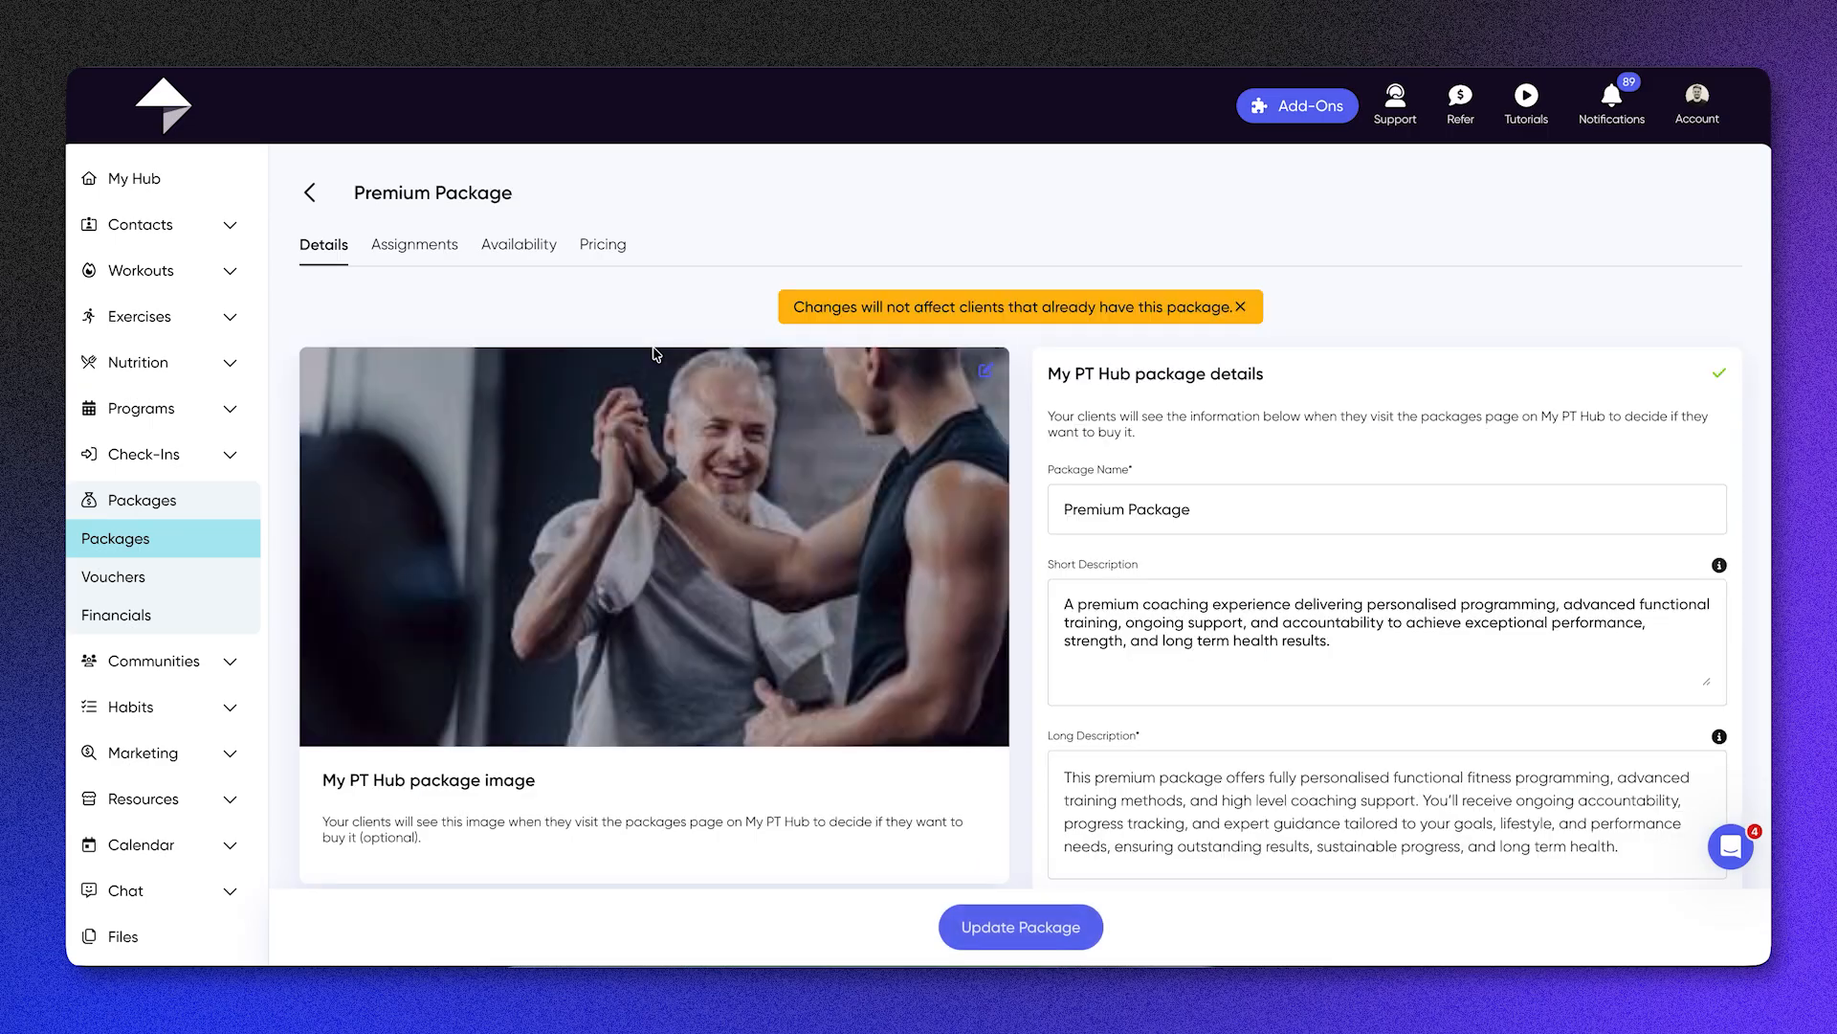
pyautogui.scroll(-1, 655, 354)
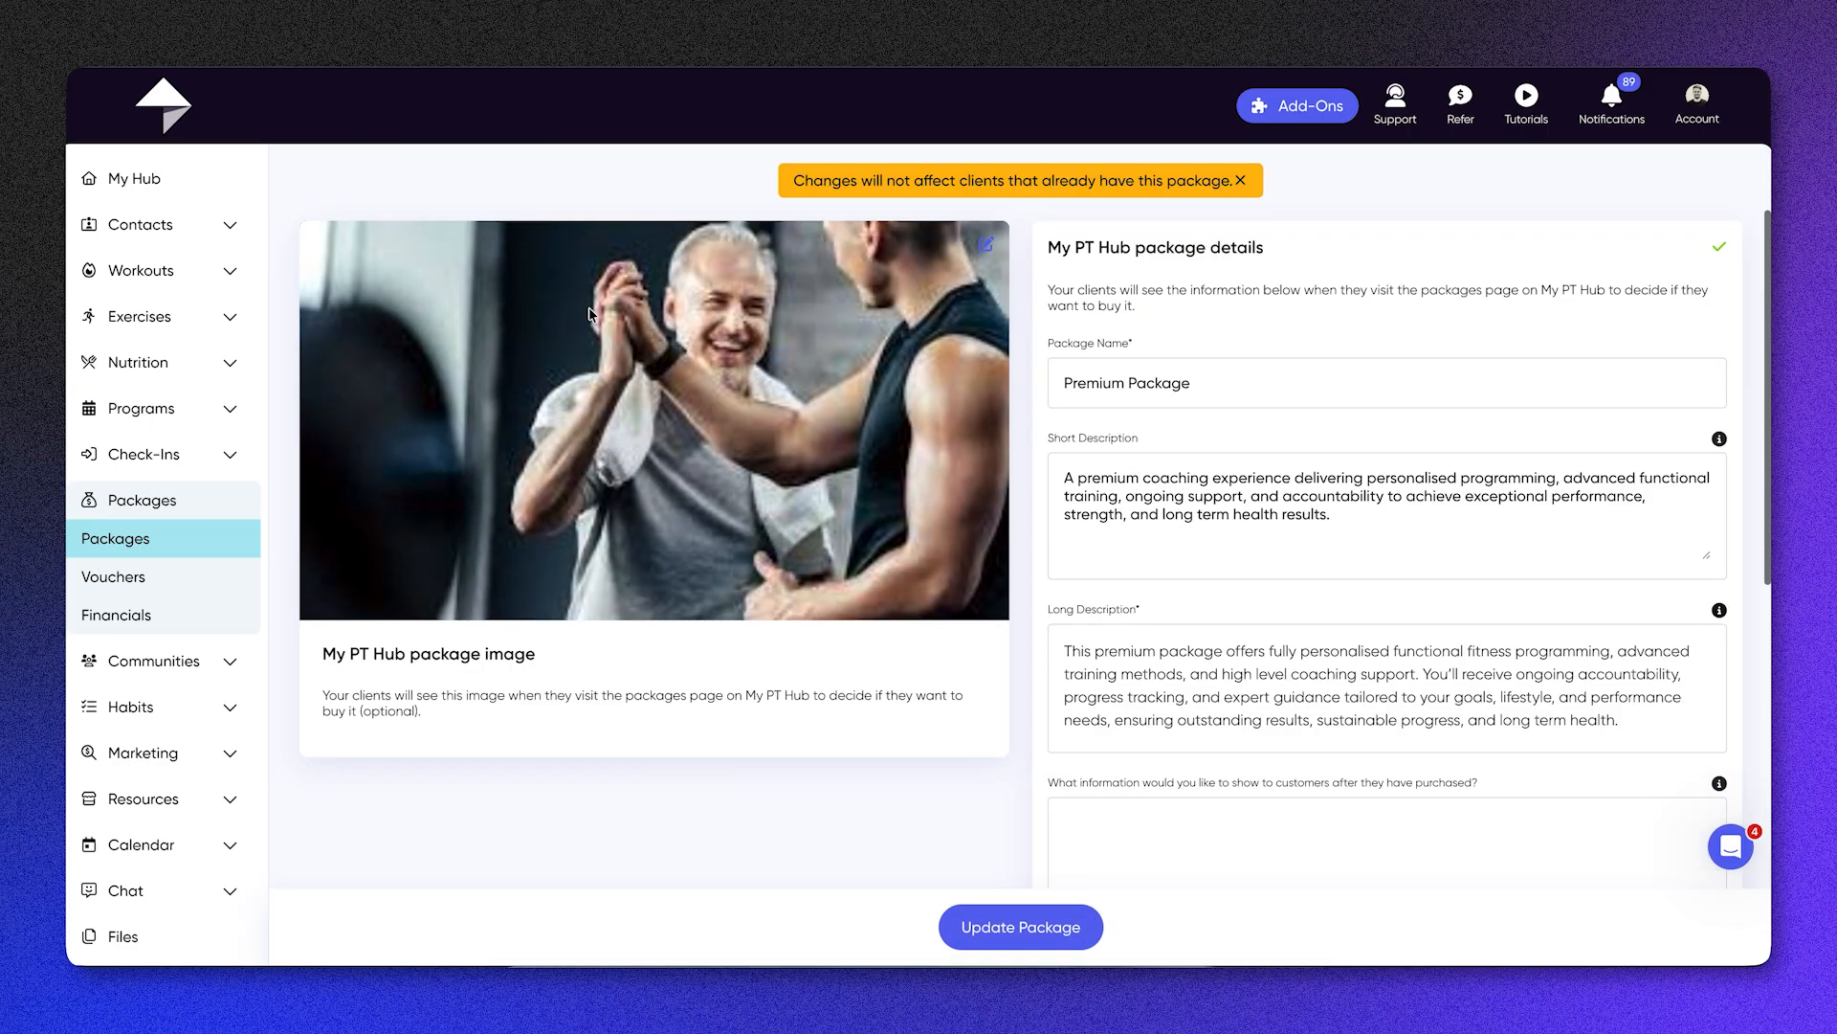
pyautogui.scroll(1, 827, 443)
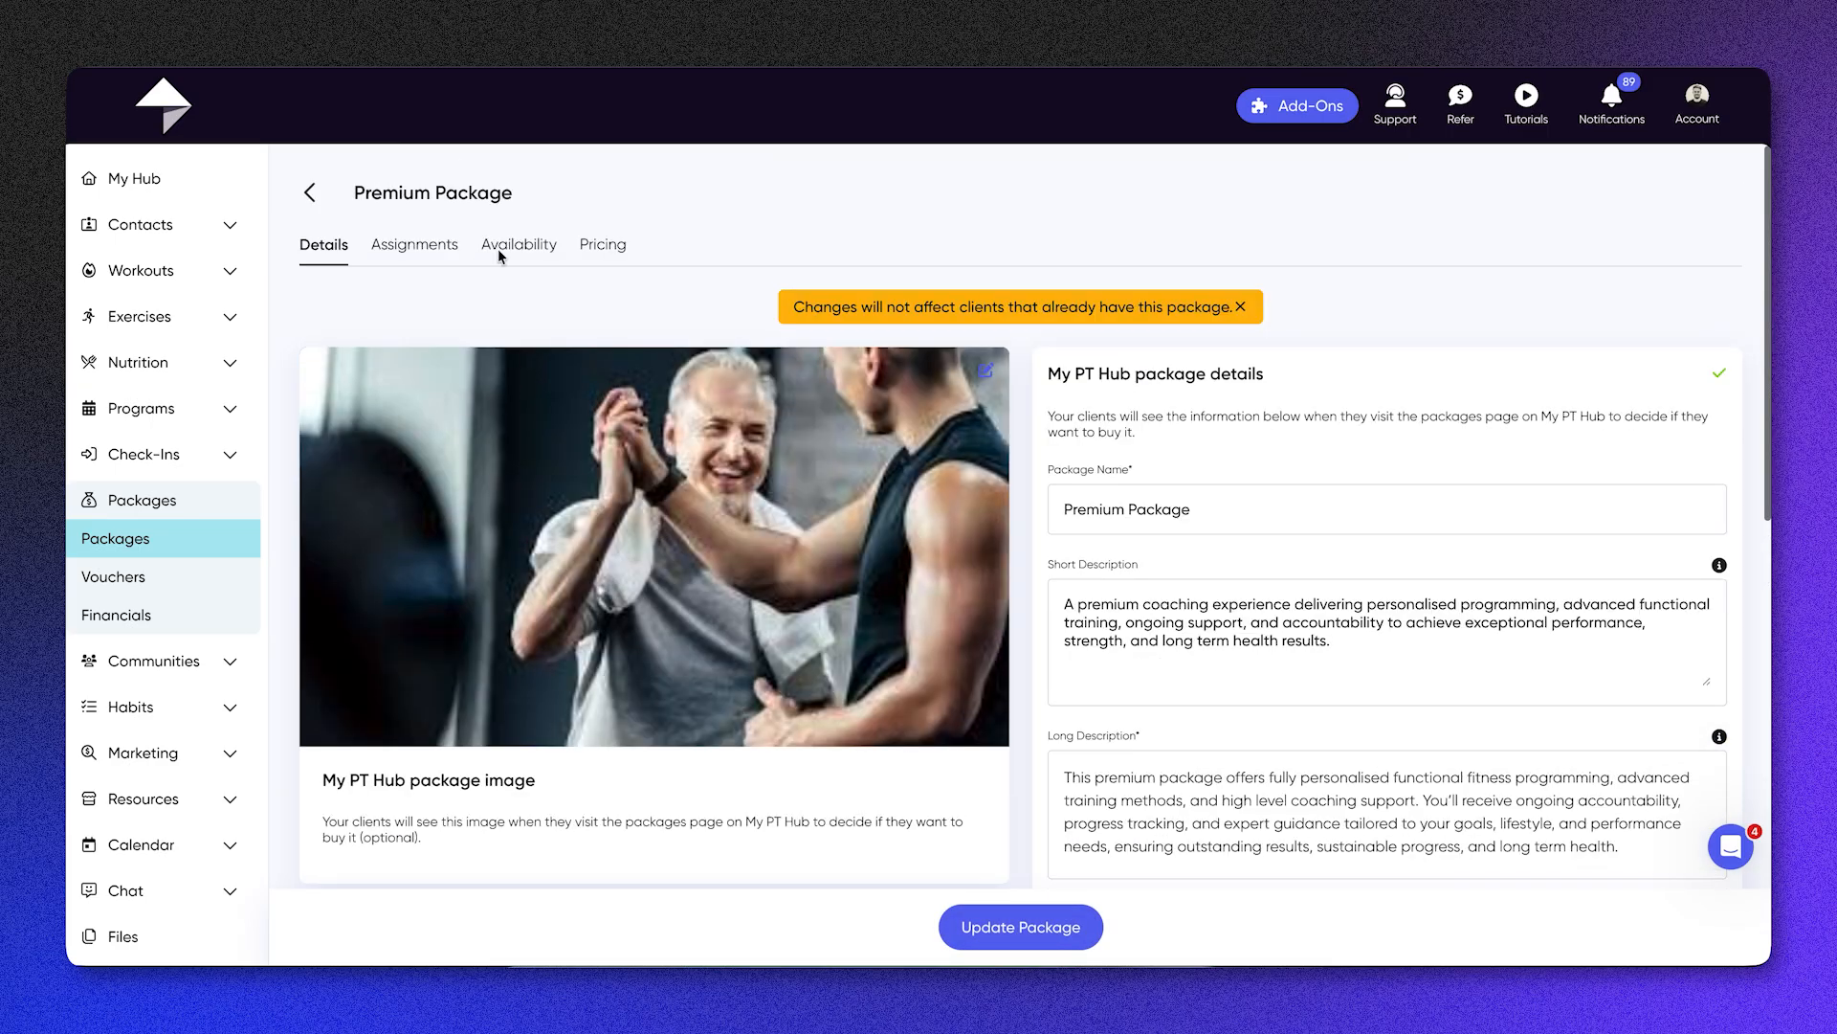
pyautogui.scroll(-1, 940, 389)
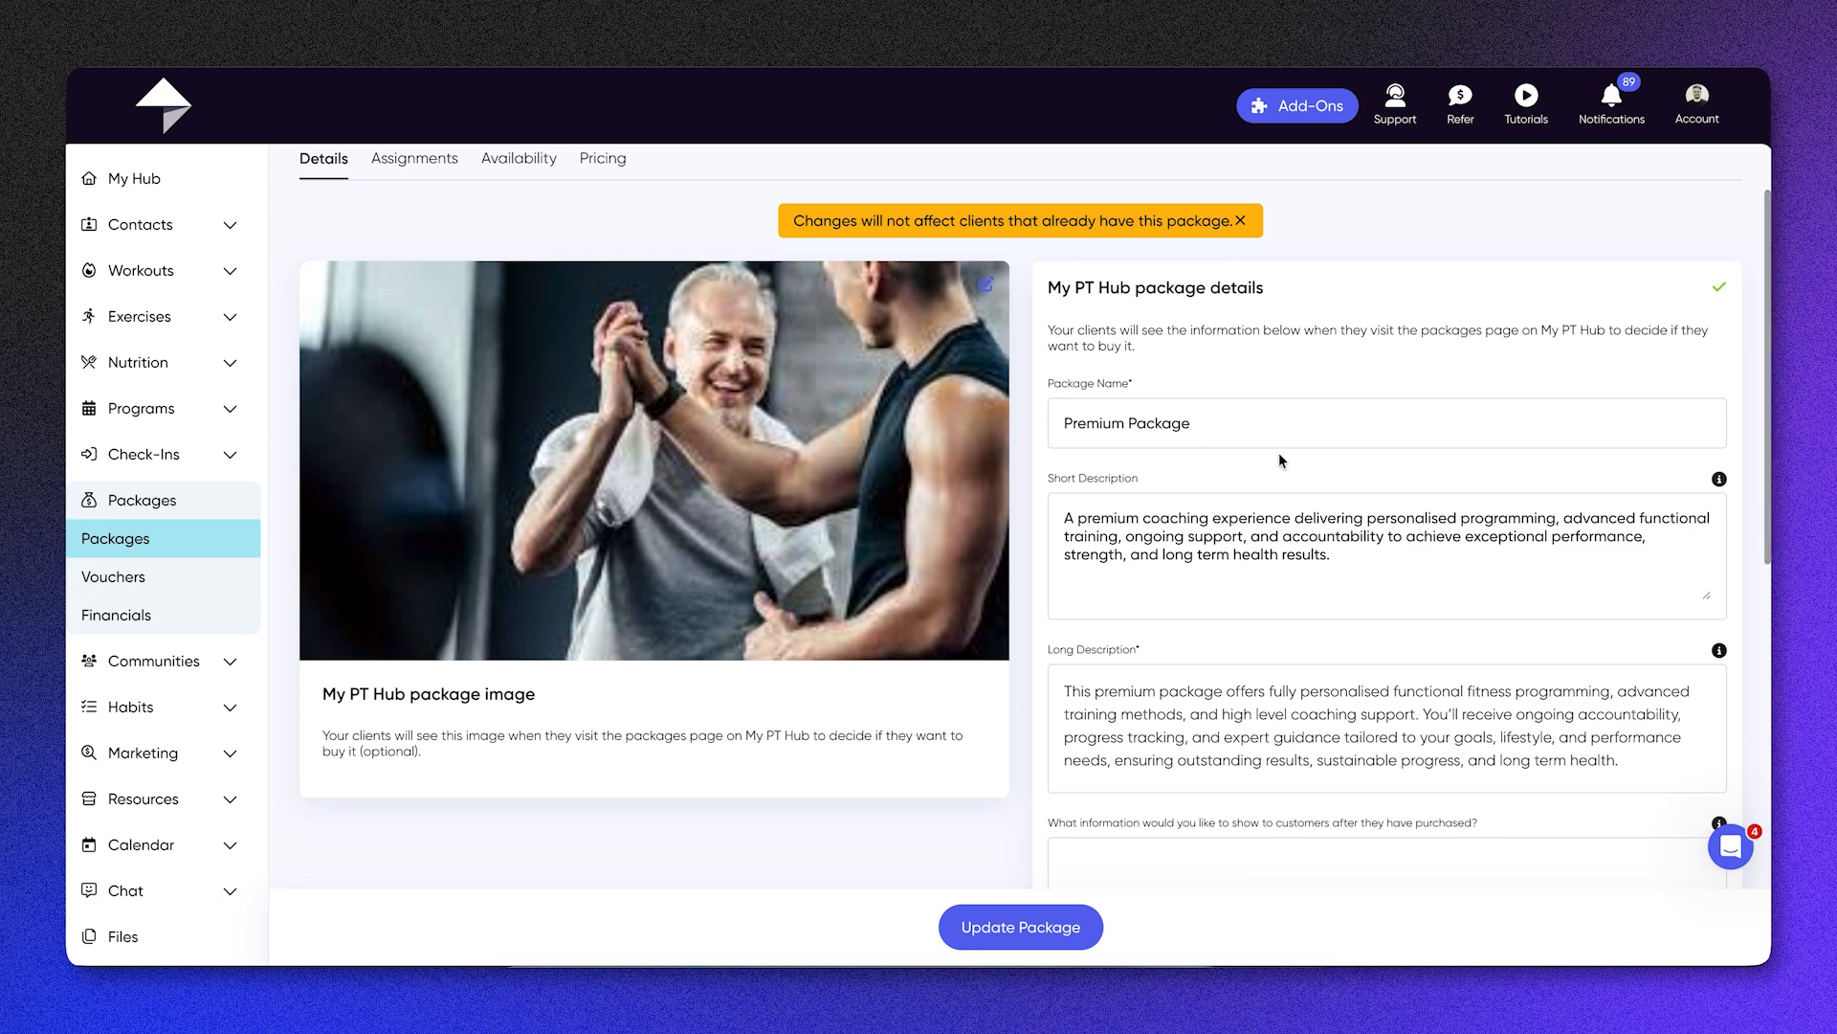
pyautogui.scroll(-2, 1261, 623)
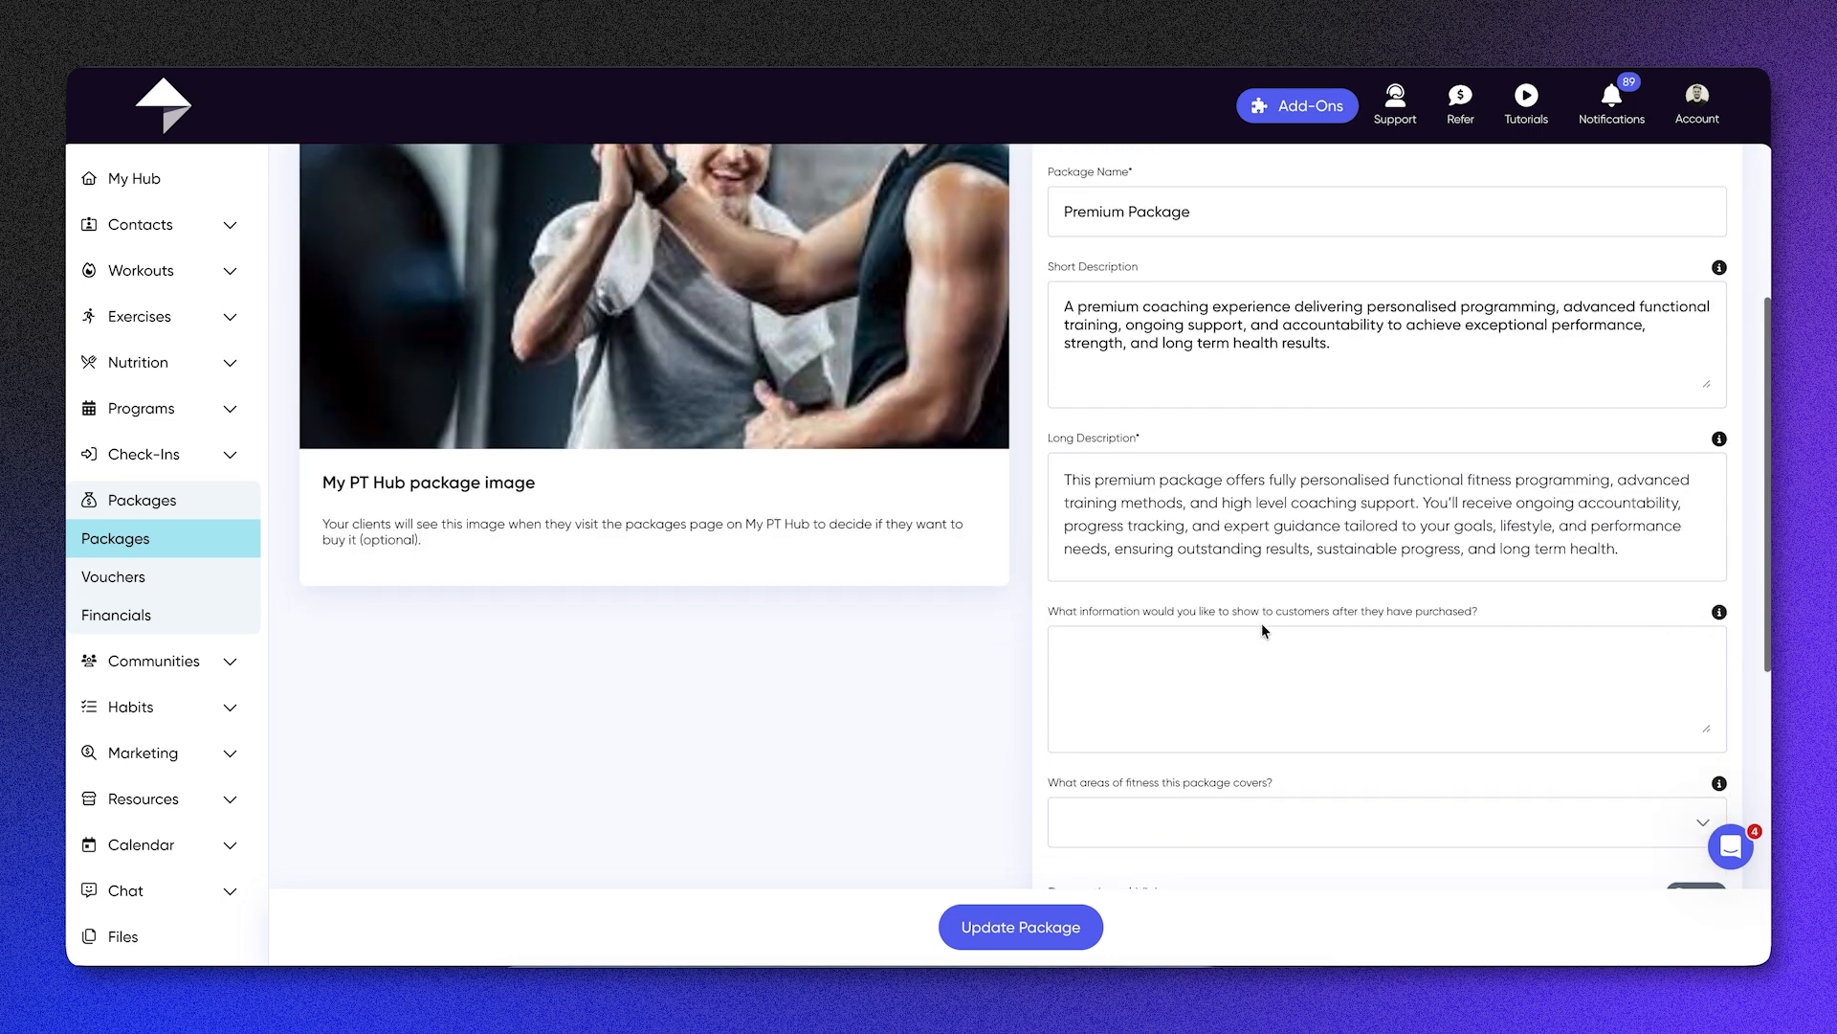
pyautogui.click(1459, 467)
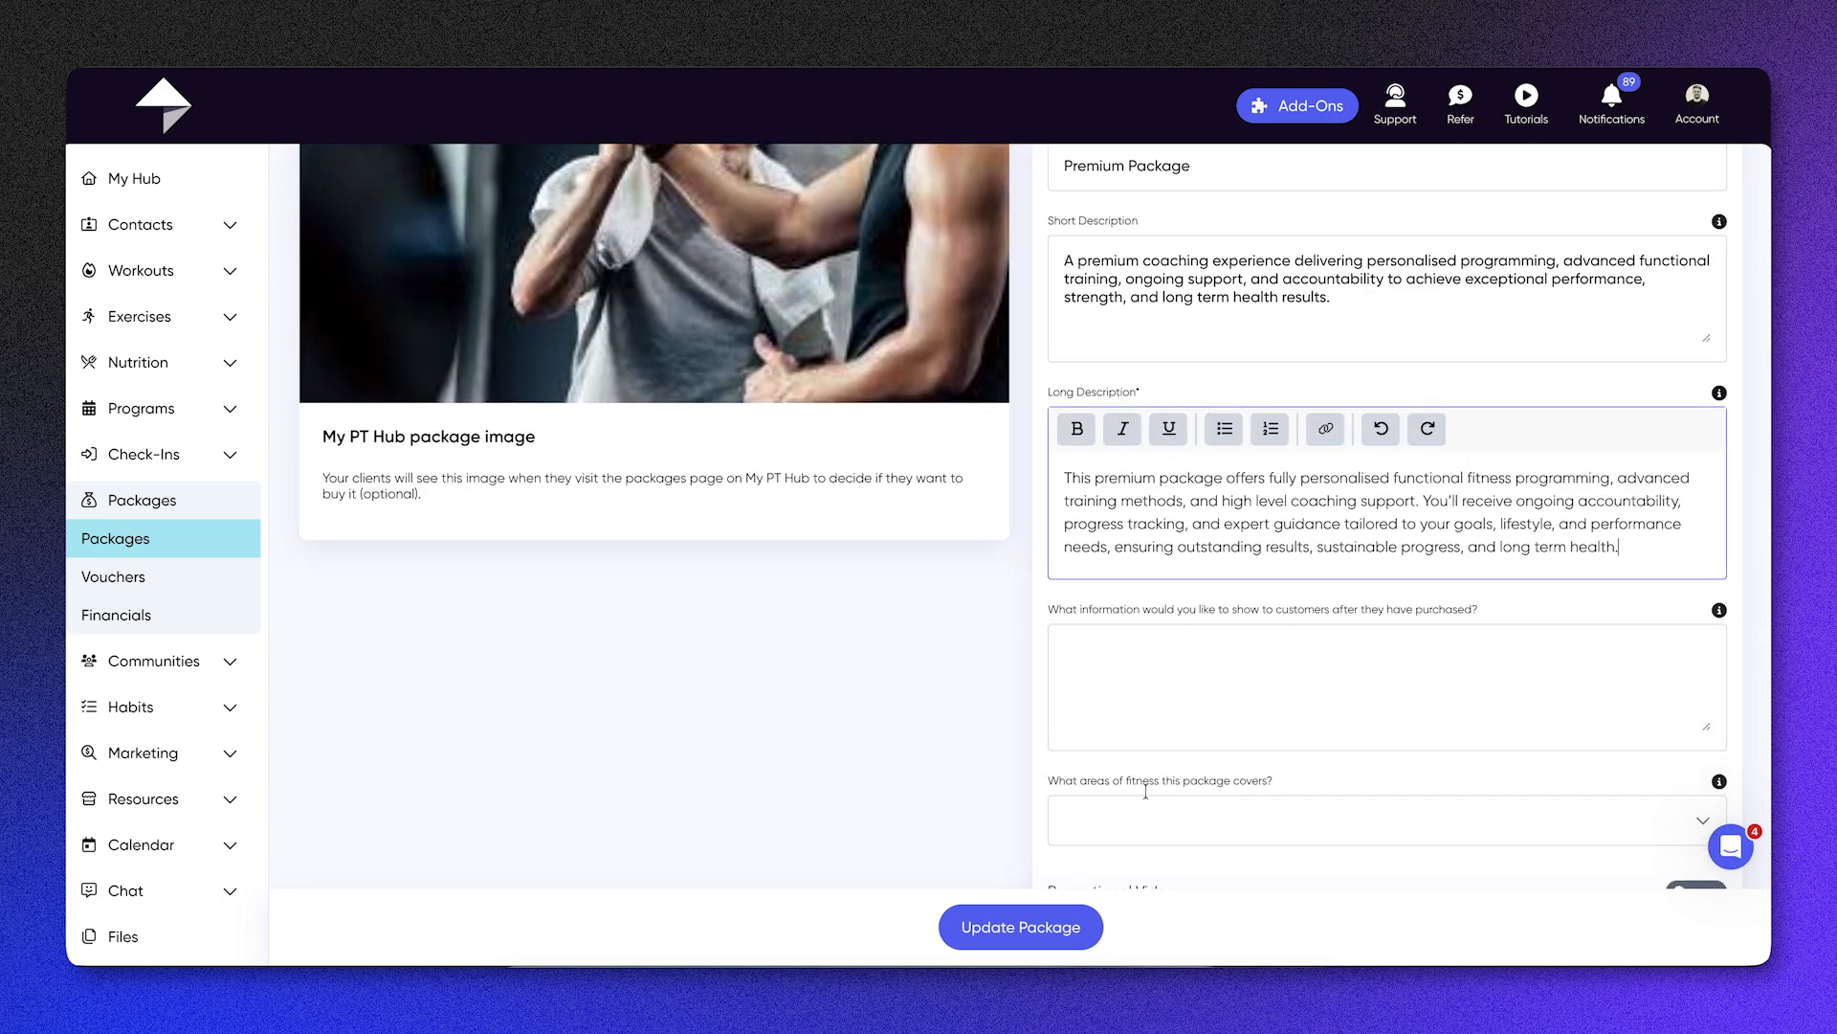
pyautogui.scroll(-1, 1313, 560)
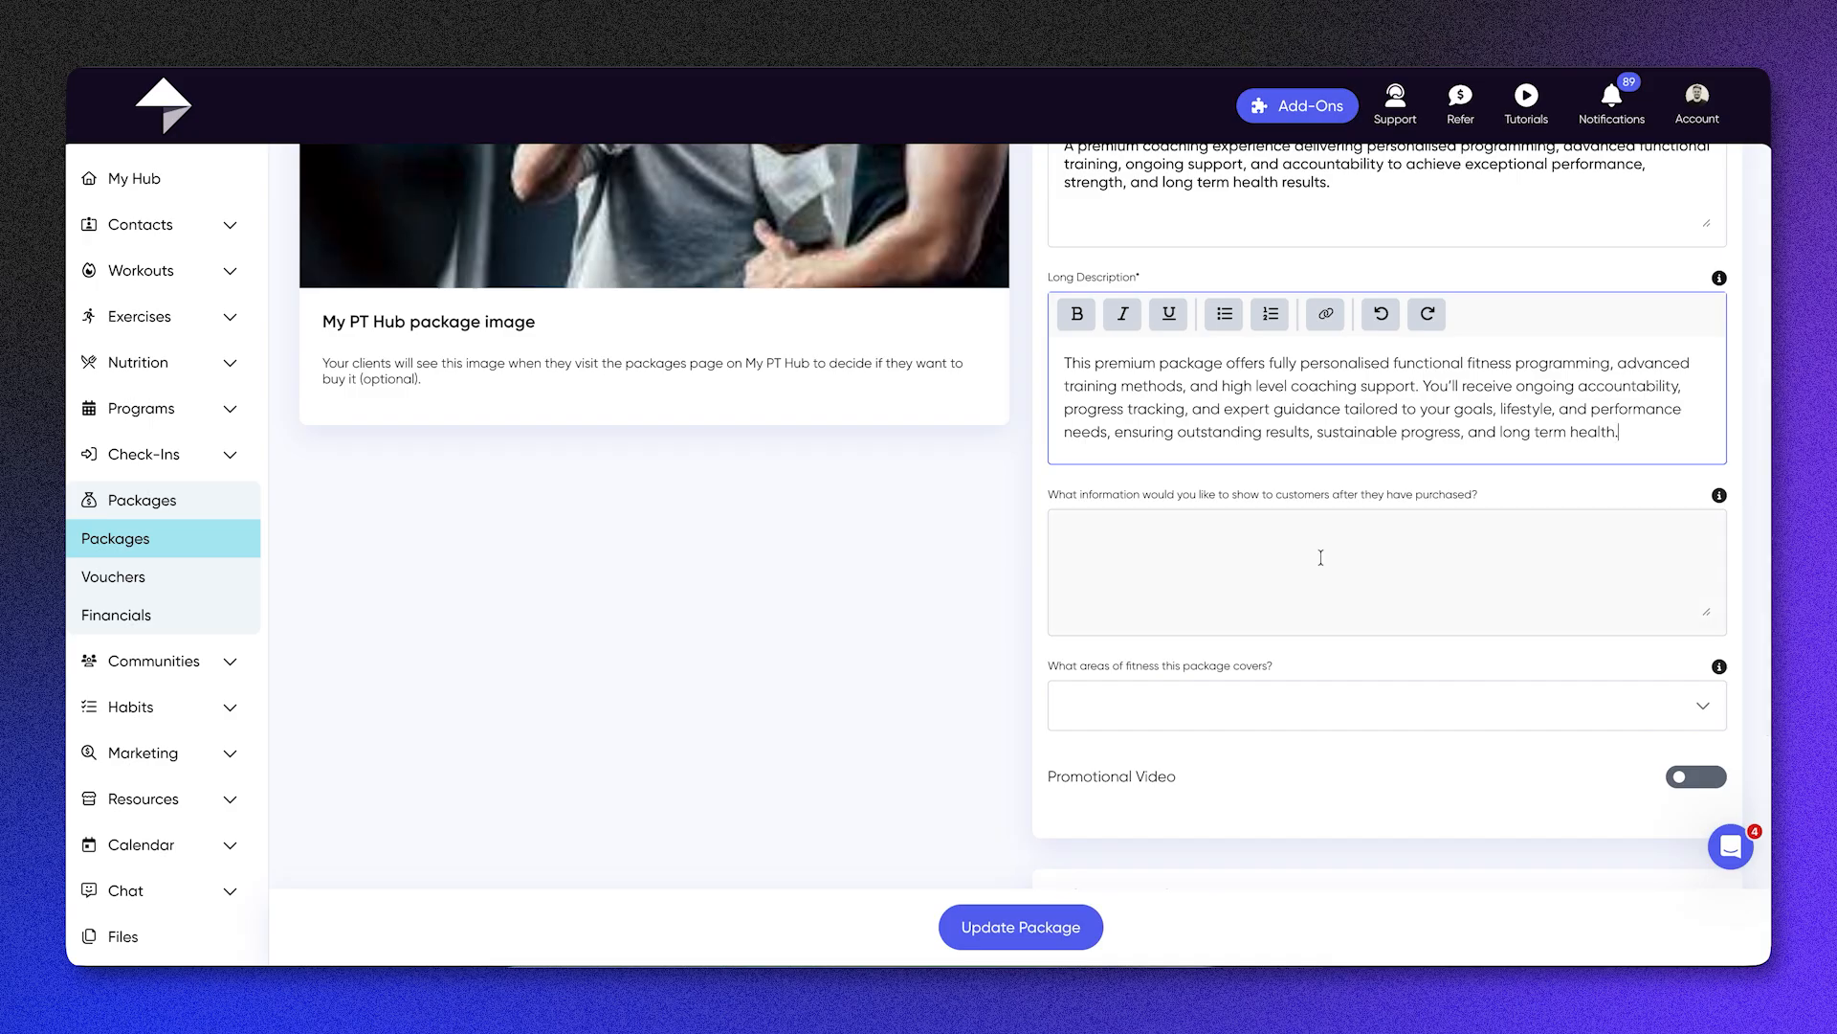
# Step: View the fitness areas the Premium Package can cover and its welcome email link and PDF upload options
pyautogui.click(1294, 705)
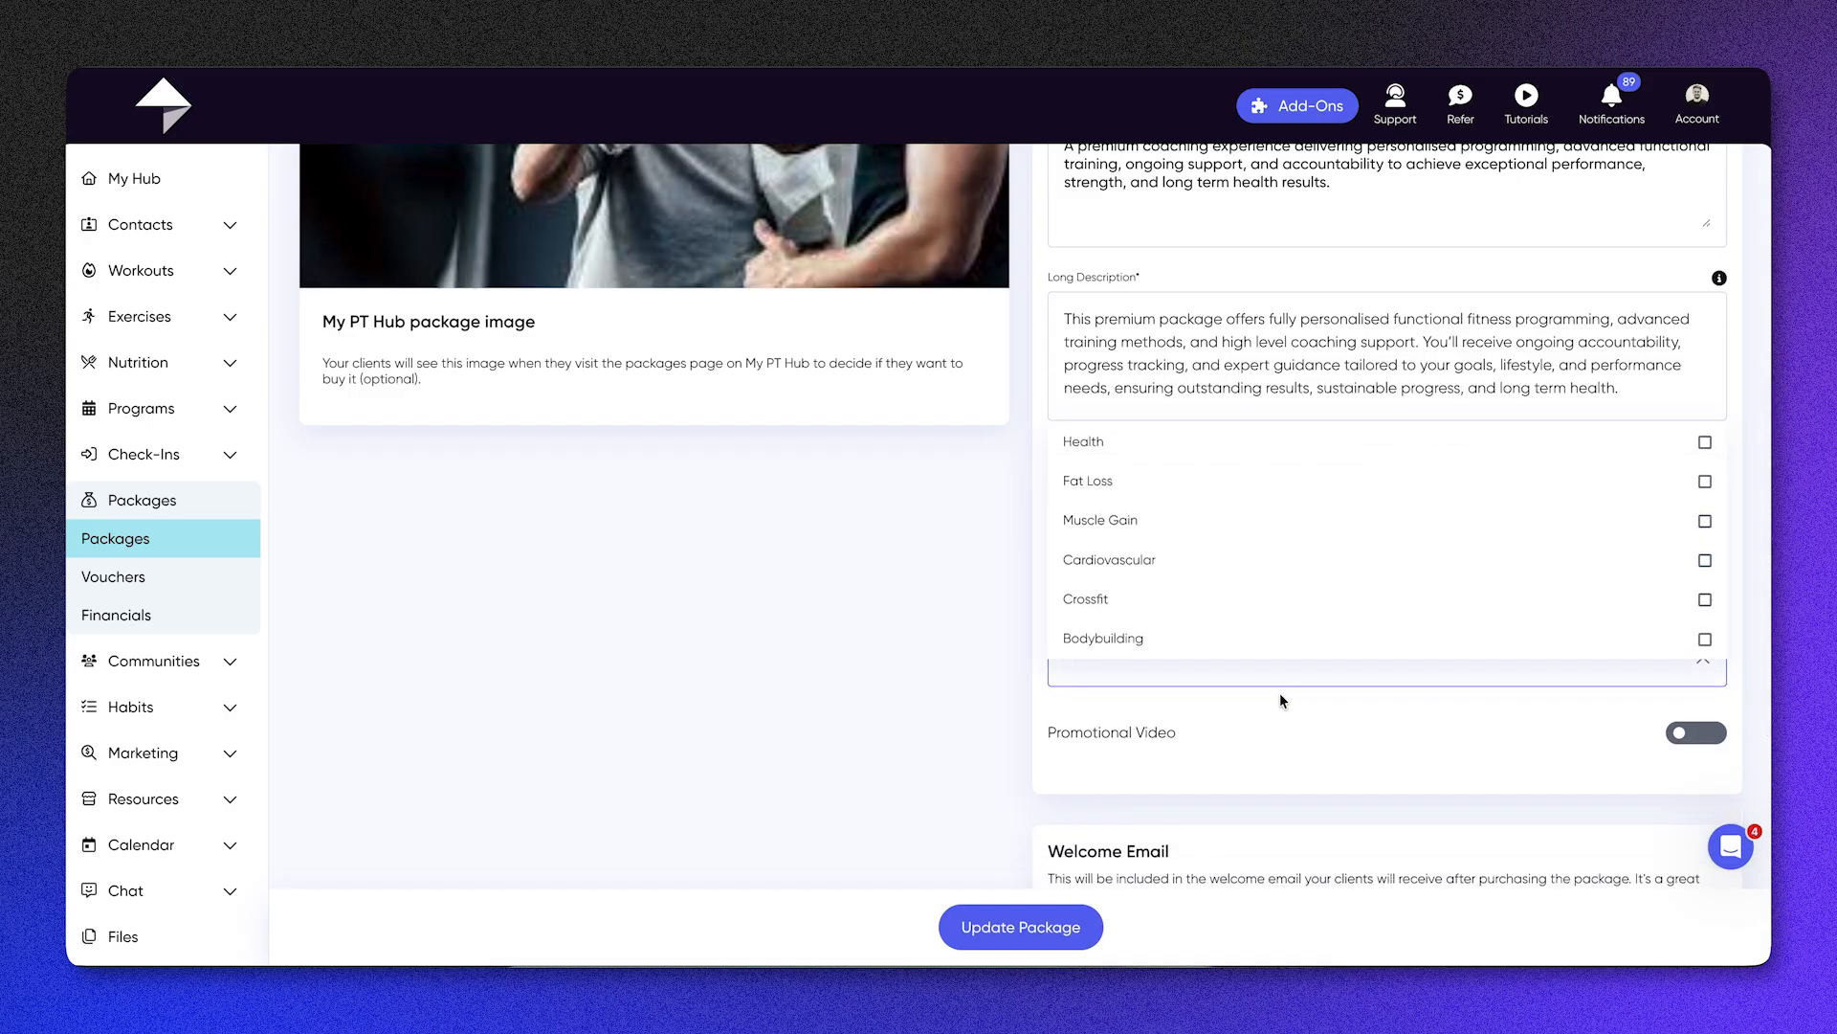
pyautogui.click(1244, 716)
pyautogui.scroll(-1, 1589, 738)
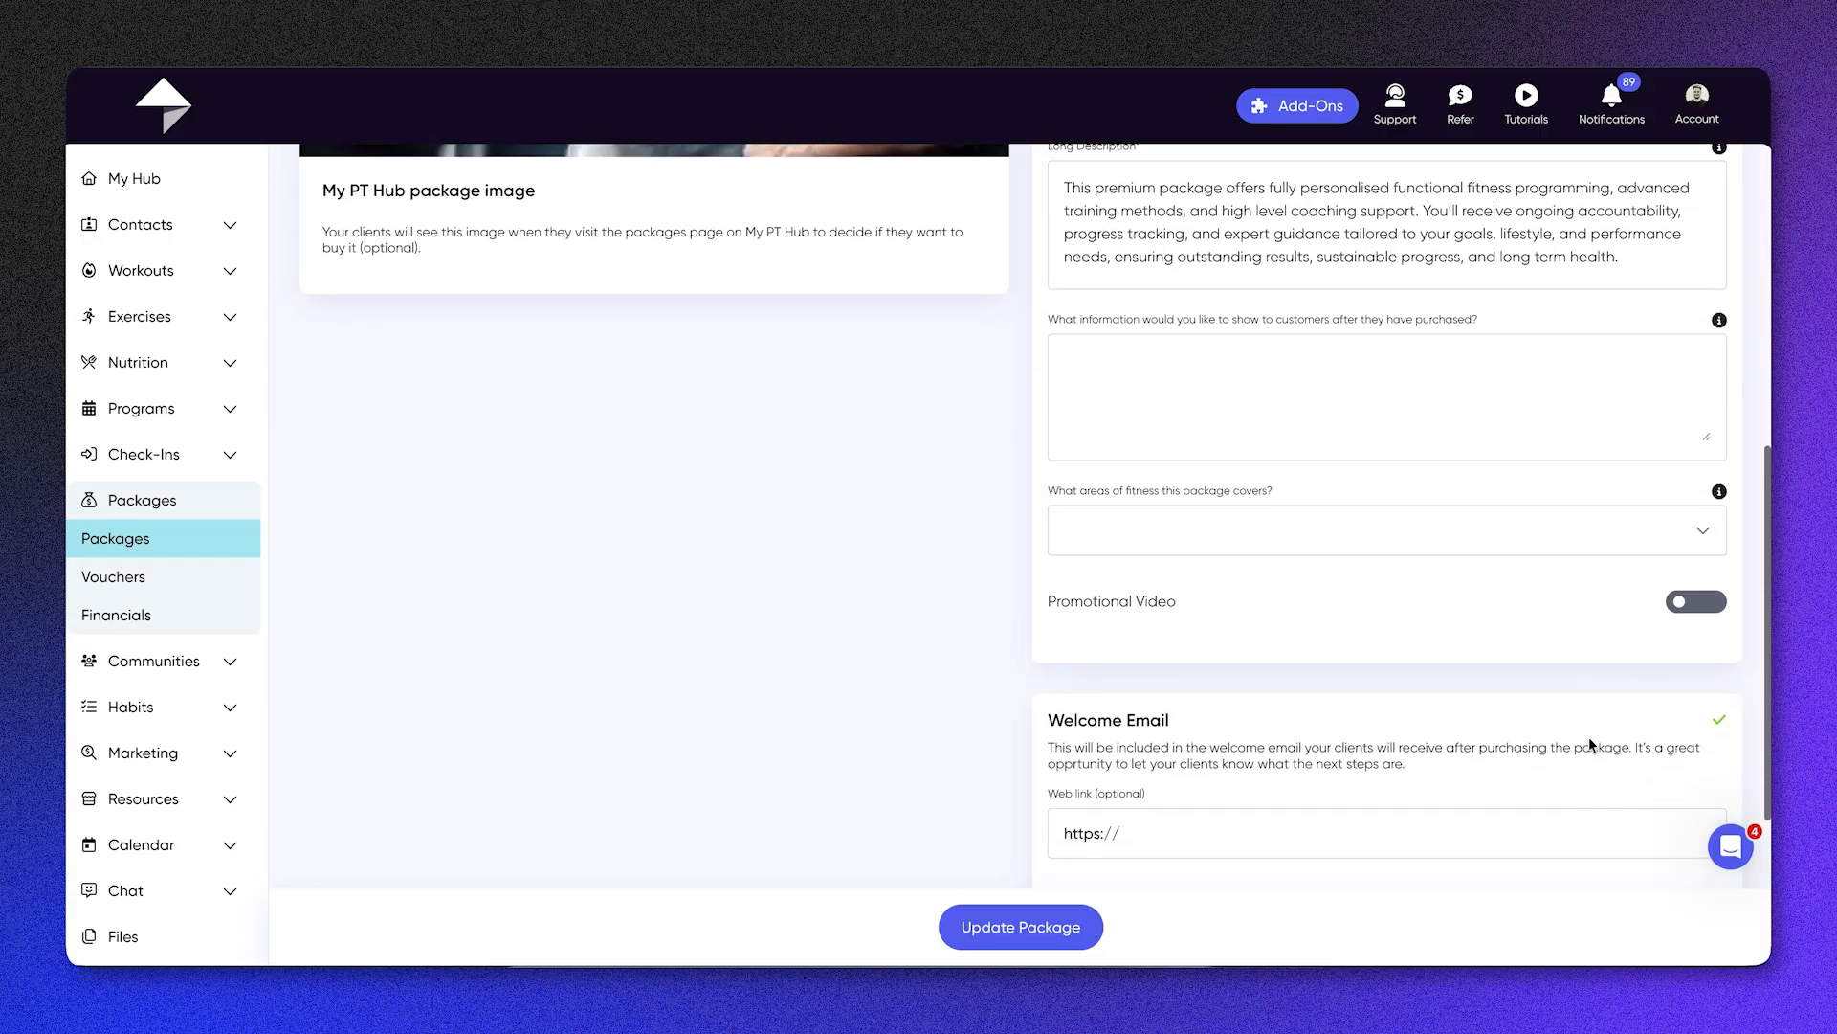
pyautogui.scroll(-1, 1588, 744)
pyautogui.click(1066, 644)
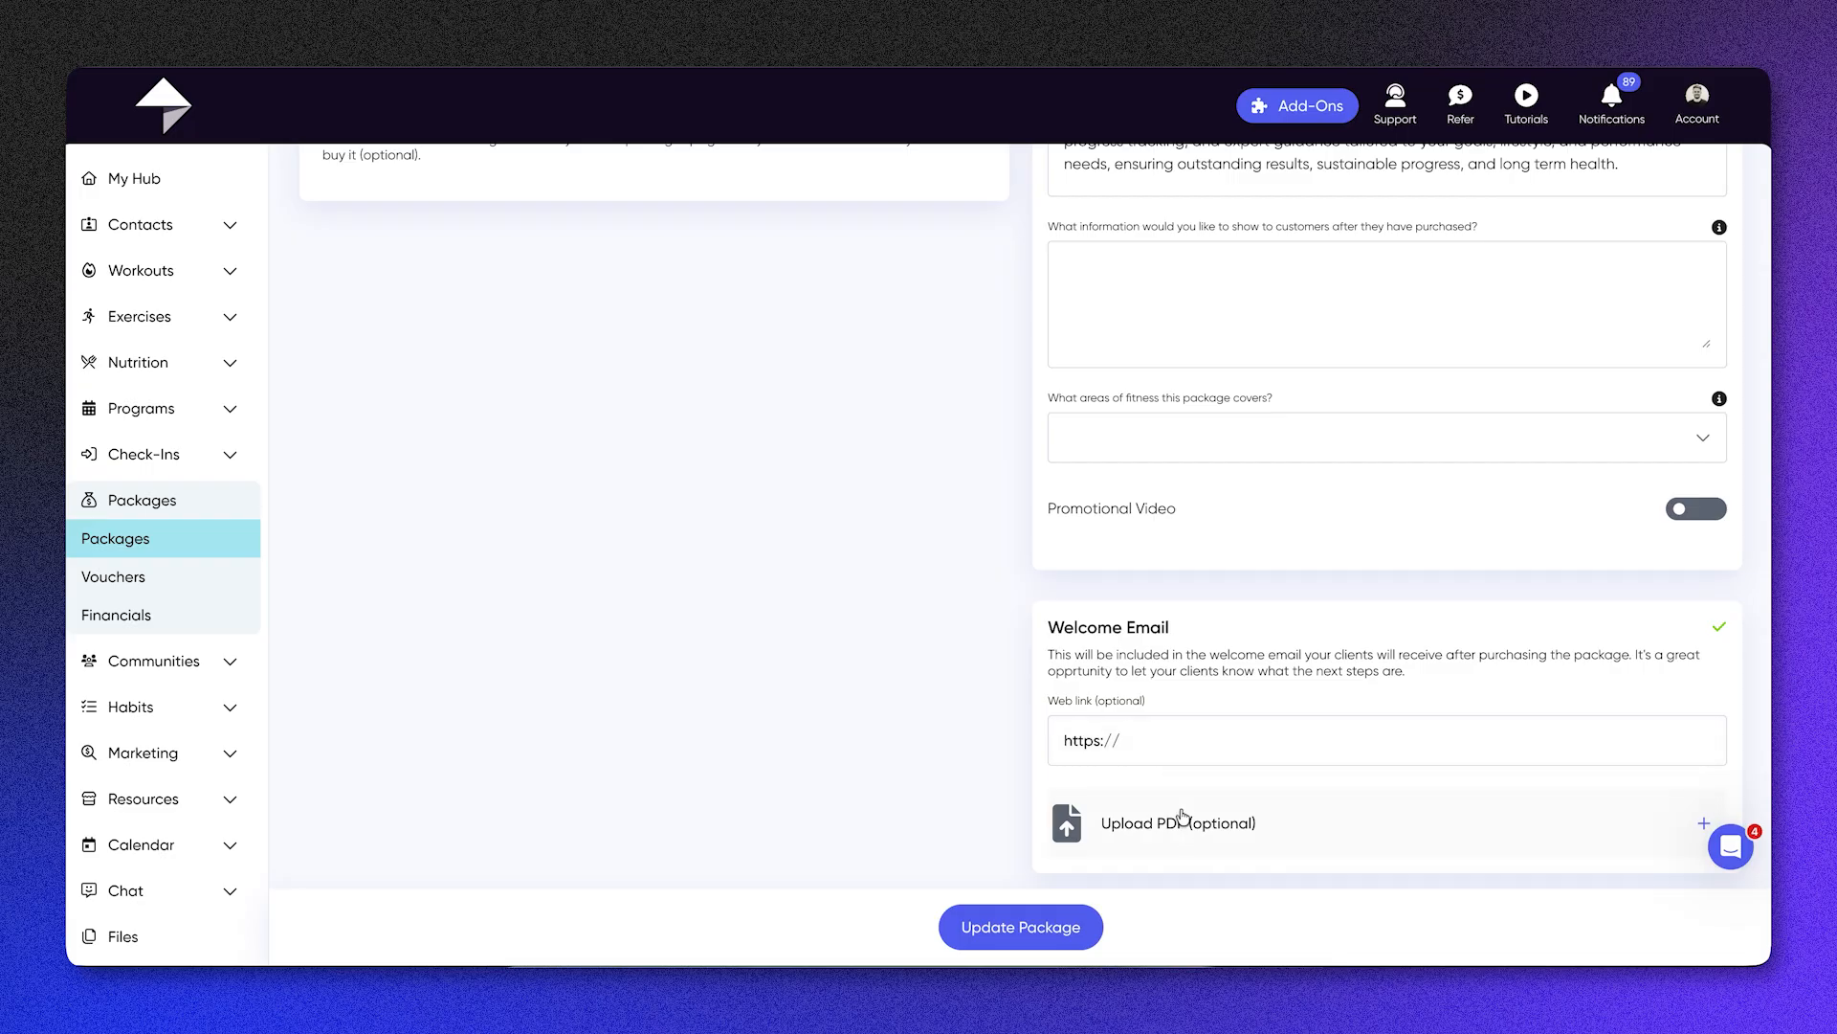
# Step: View the Premium Package's assignment options for programs, workouts, nutrition plans, client groups and files
pyautogui.scroll(10, 1184, 816)
pyautogui.click(419, 246)
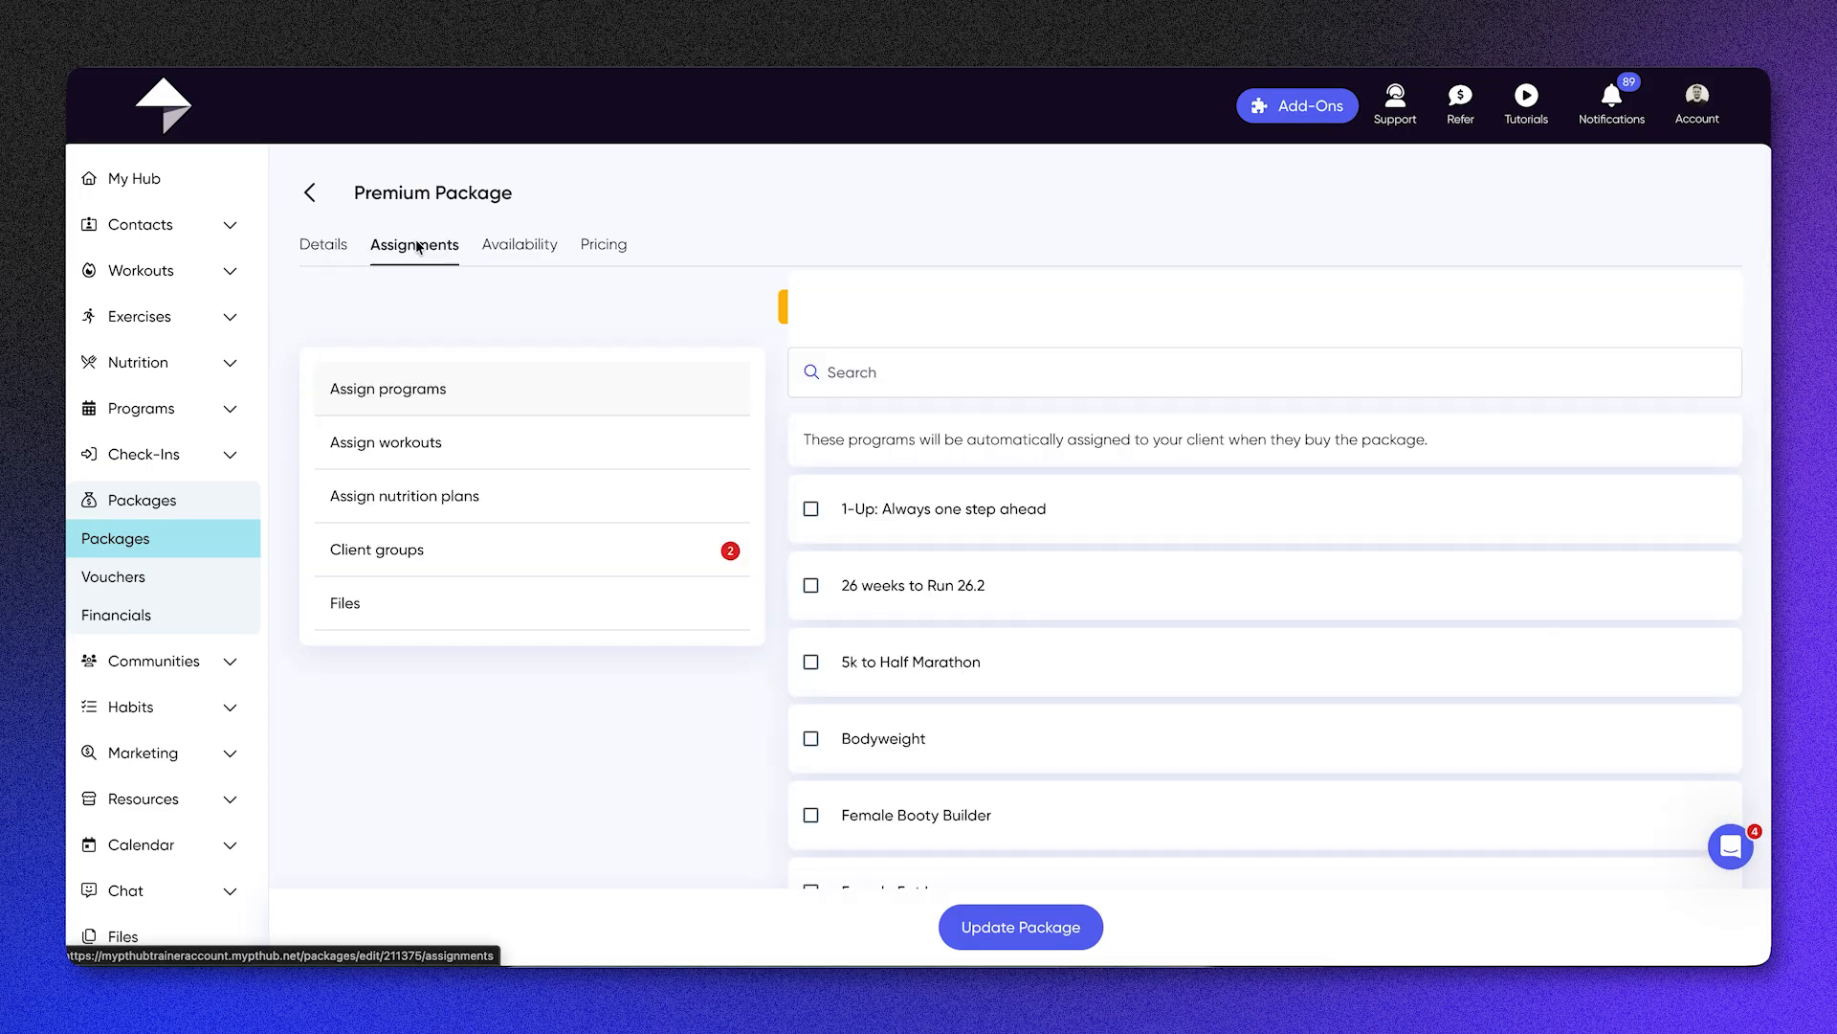
pyautogui.scroll(-1, 638, 494)
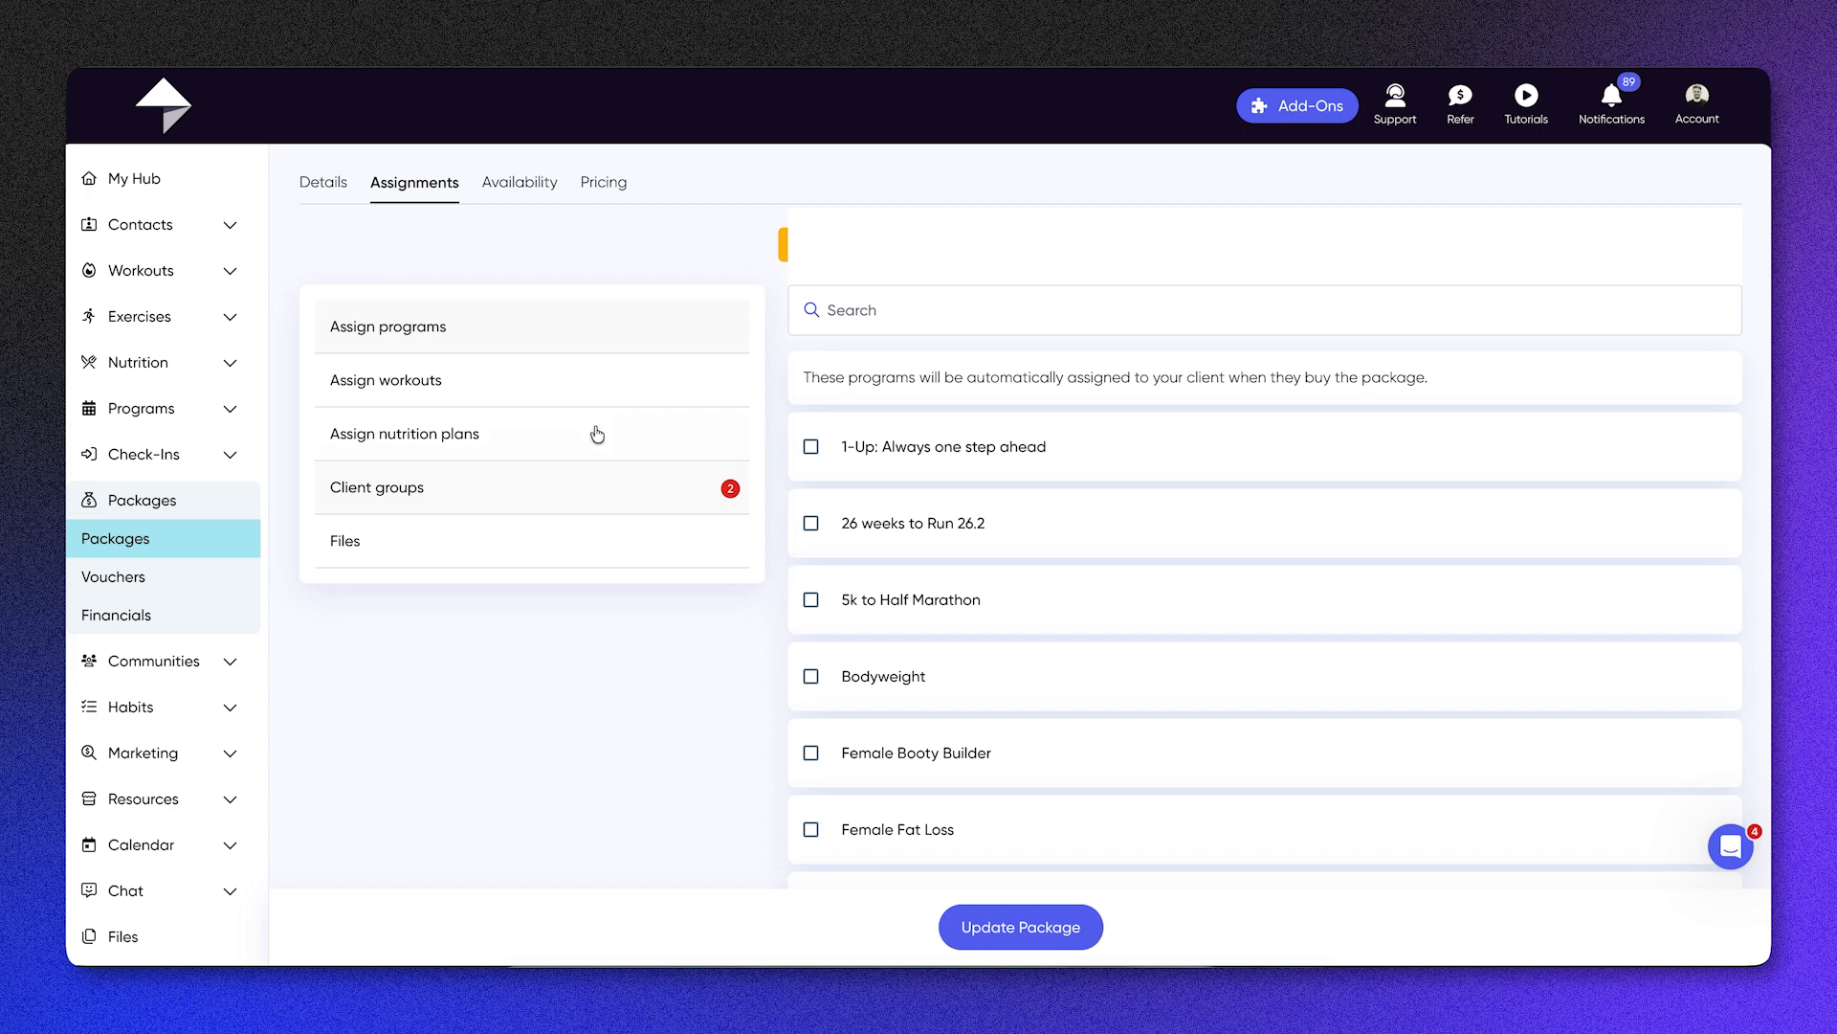
# Step: View the Premium Package's availability settings, switching the option to invite clients now on and back off
pyautogui.click(541, 181)
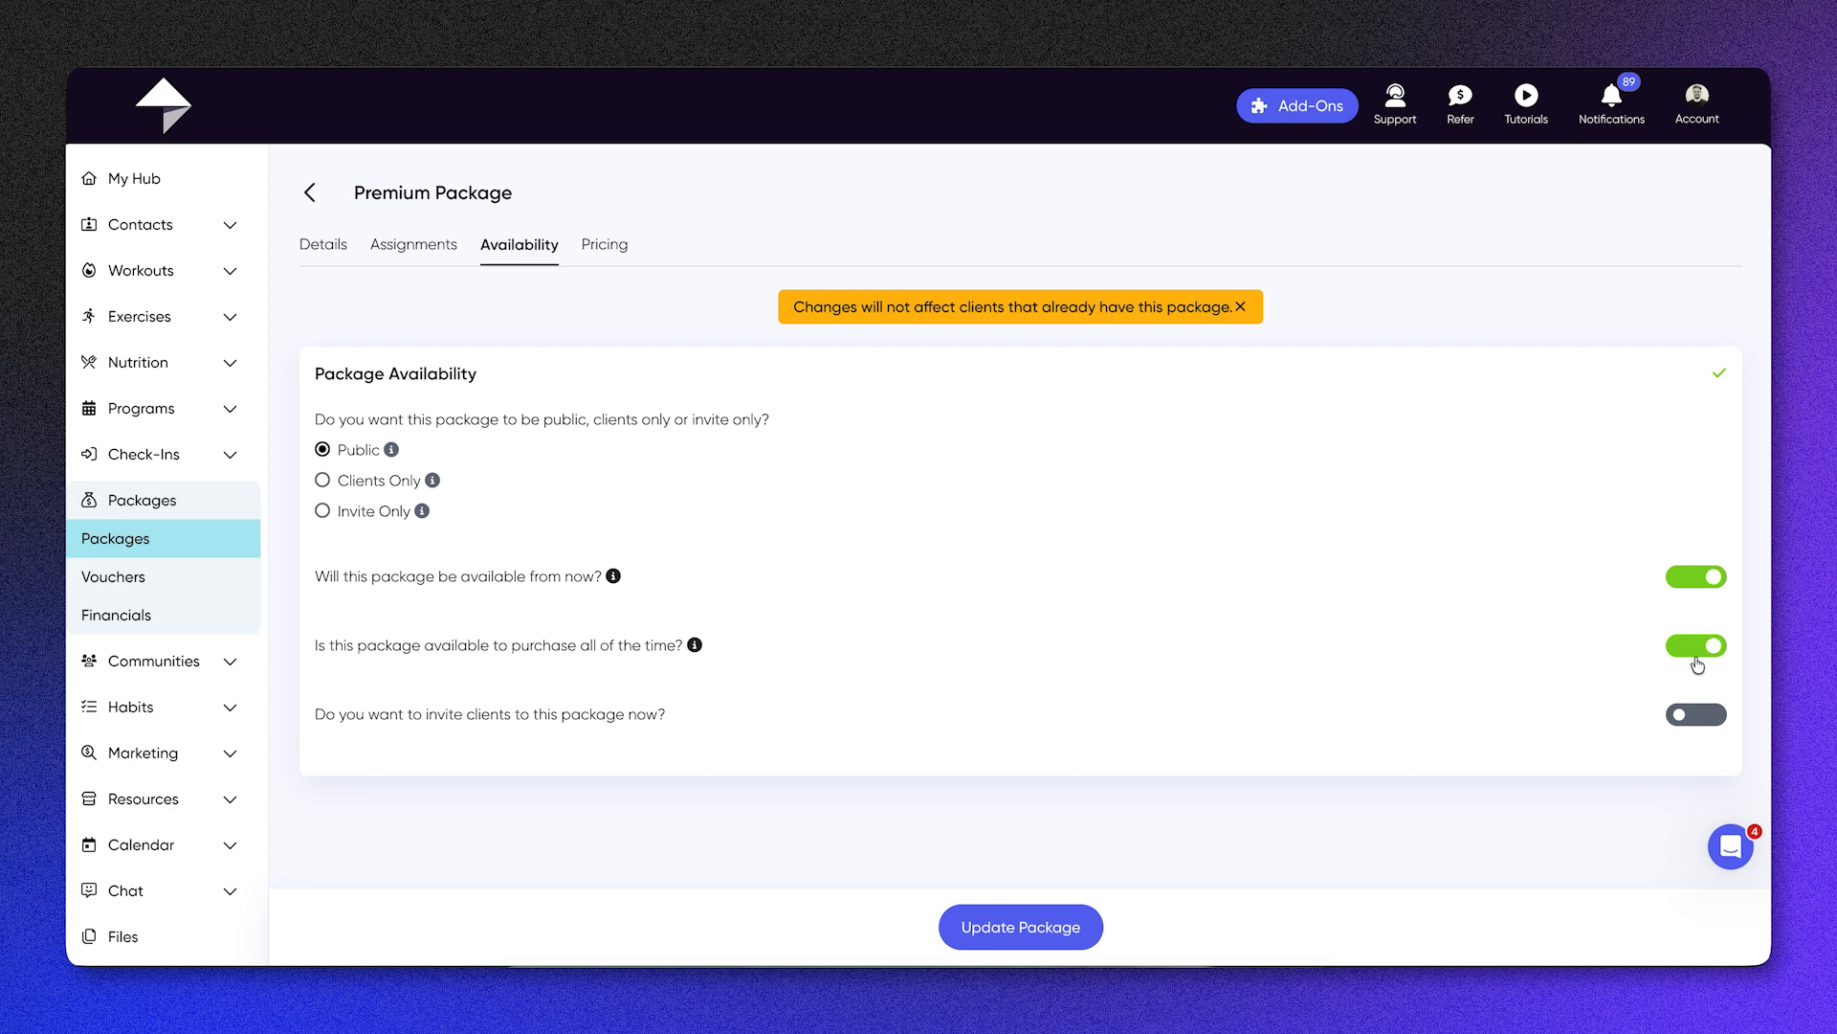
pyautogui.click(1712, 721)
pyautogui.click(1711, 723)
# Step: View the Premium Package's pricing settings, switching the free package option on and back off
pyautogui.click(625, 246)
pyautogui.scroll(-1, 670, 388)
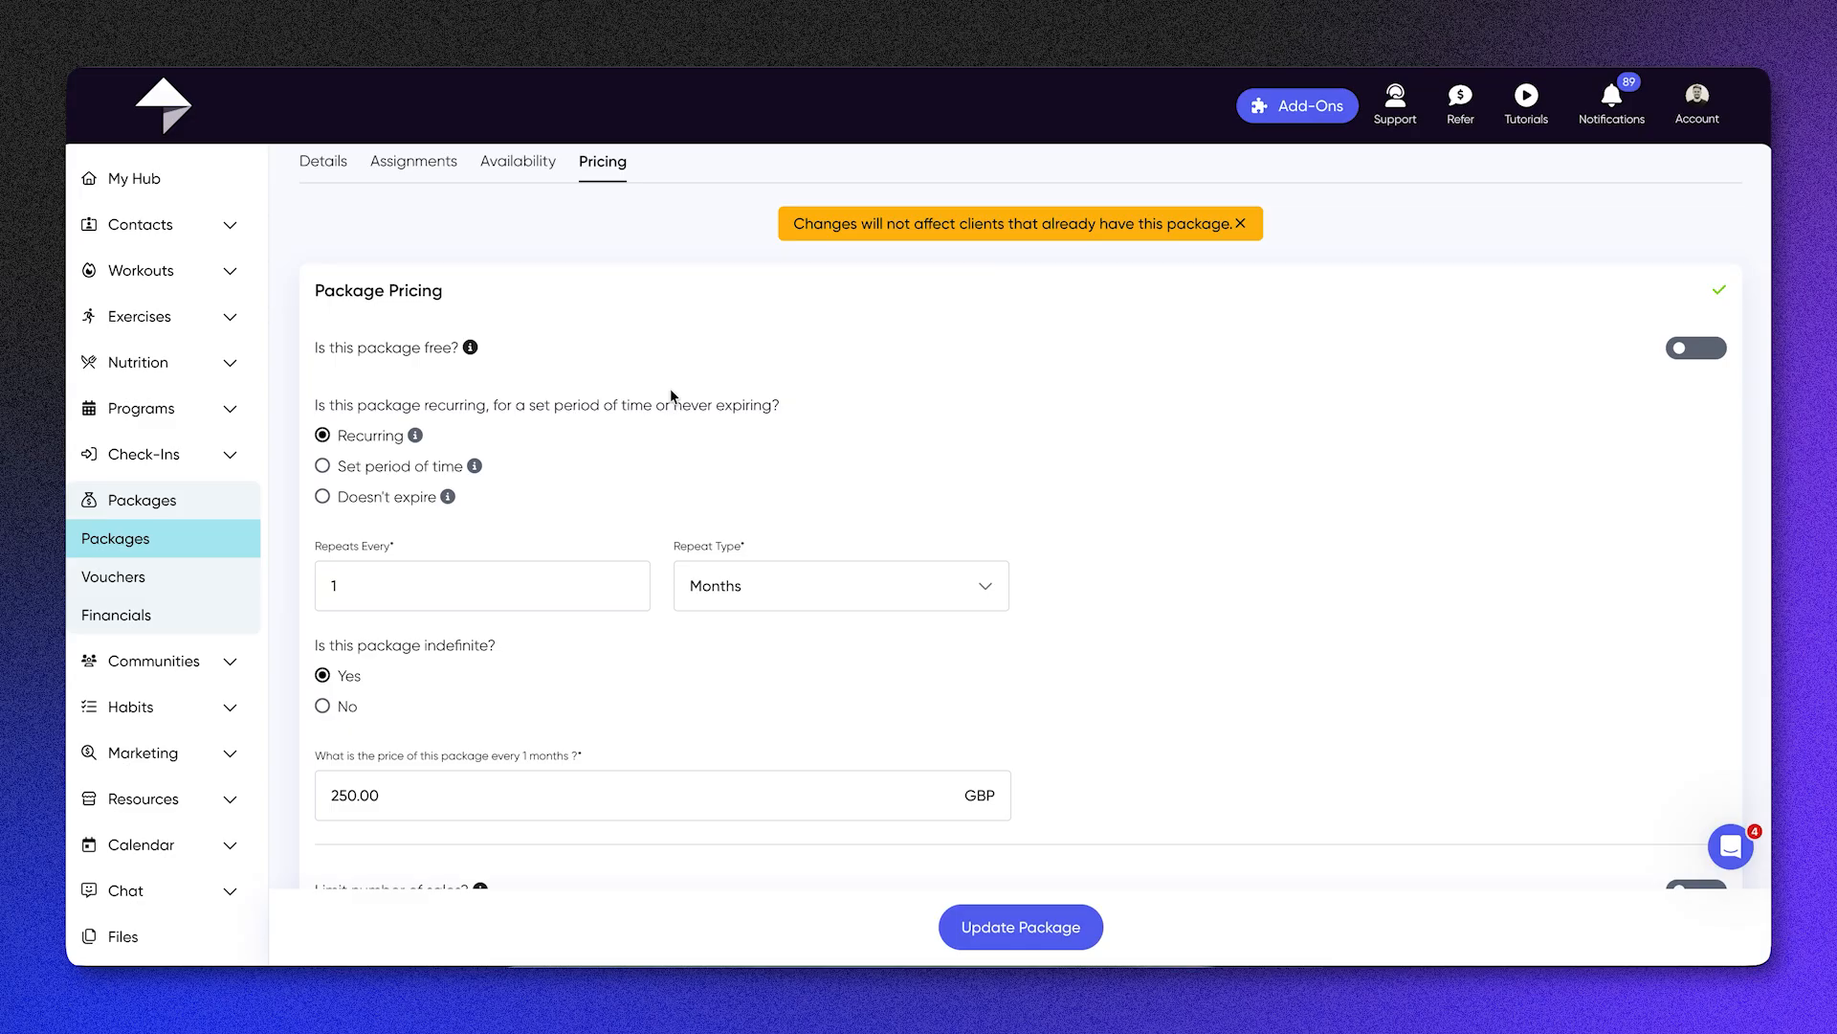
pyautogui.click(1702, 347)
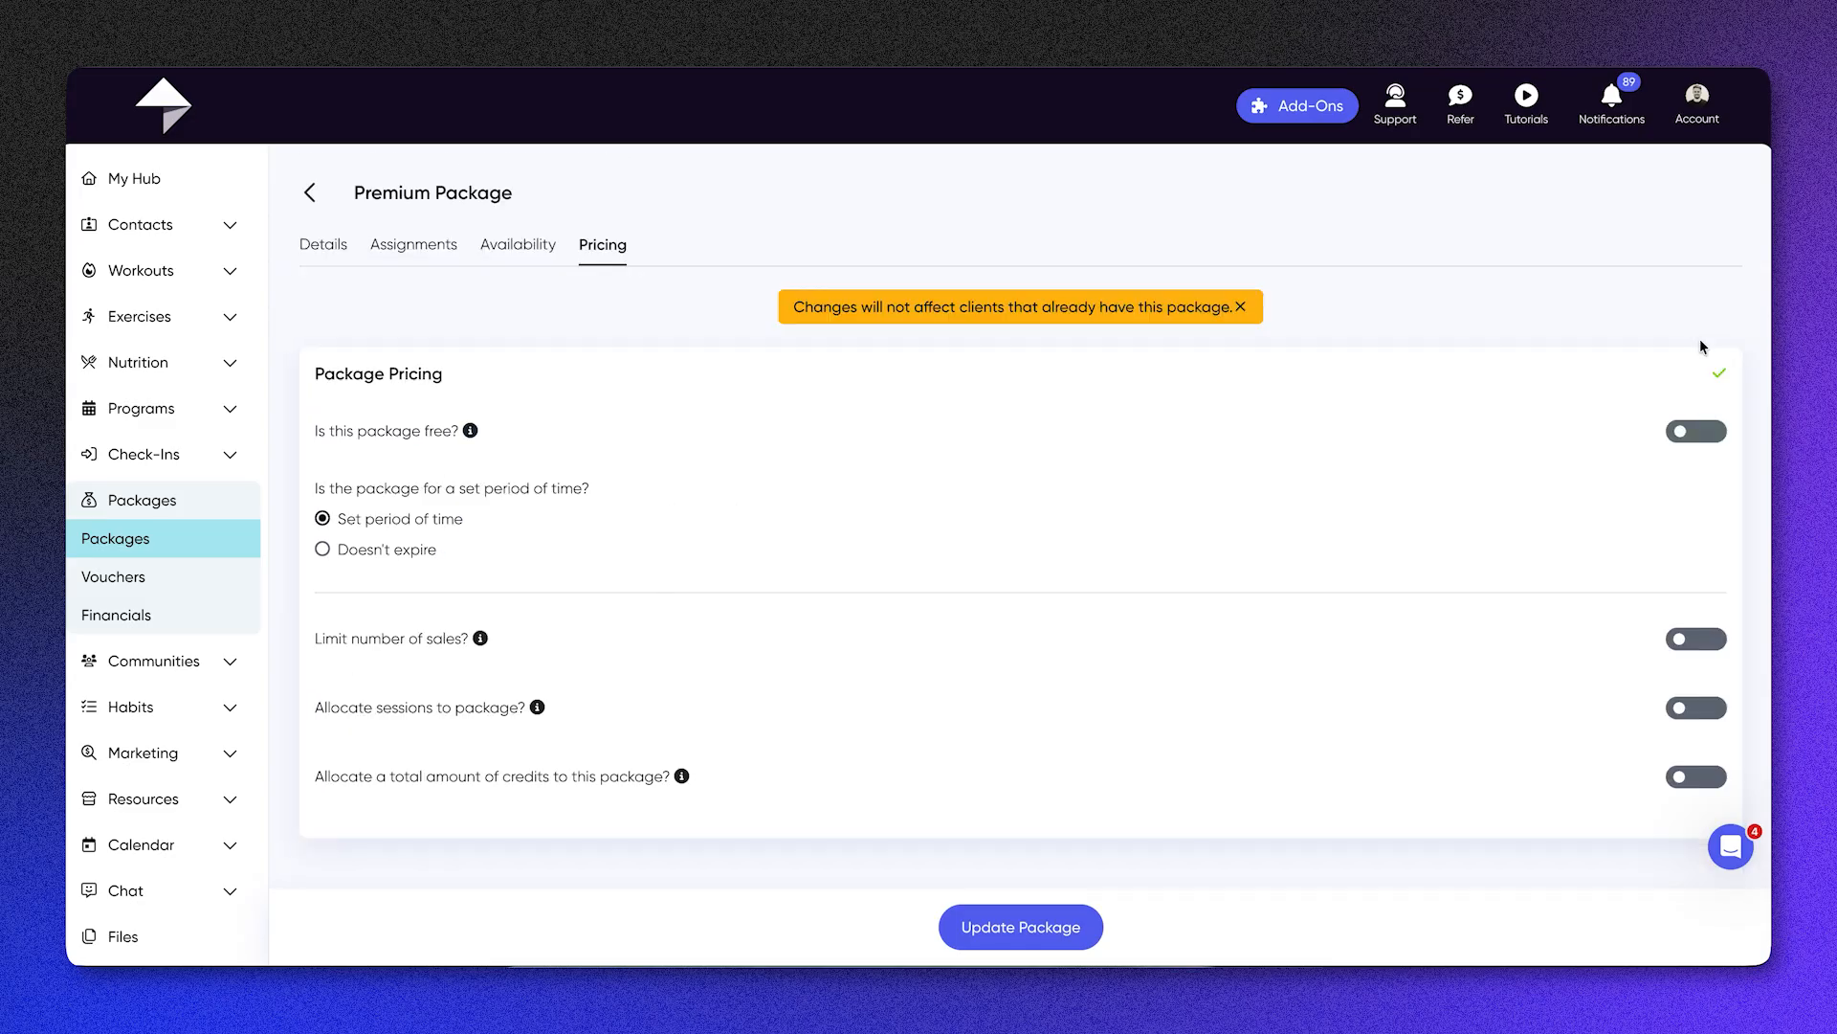
pyautogui.click(1696, 433)
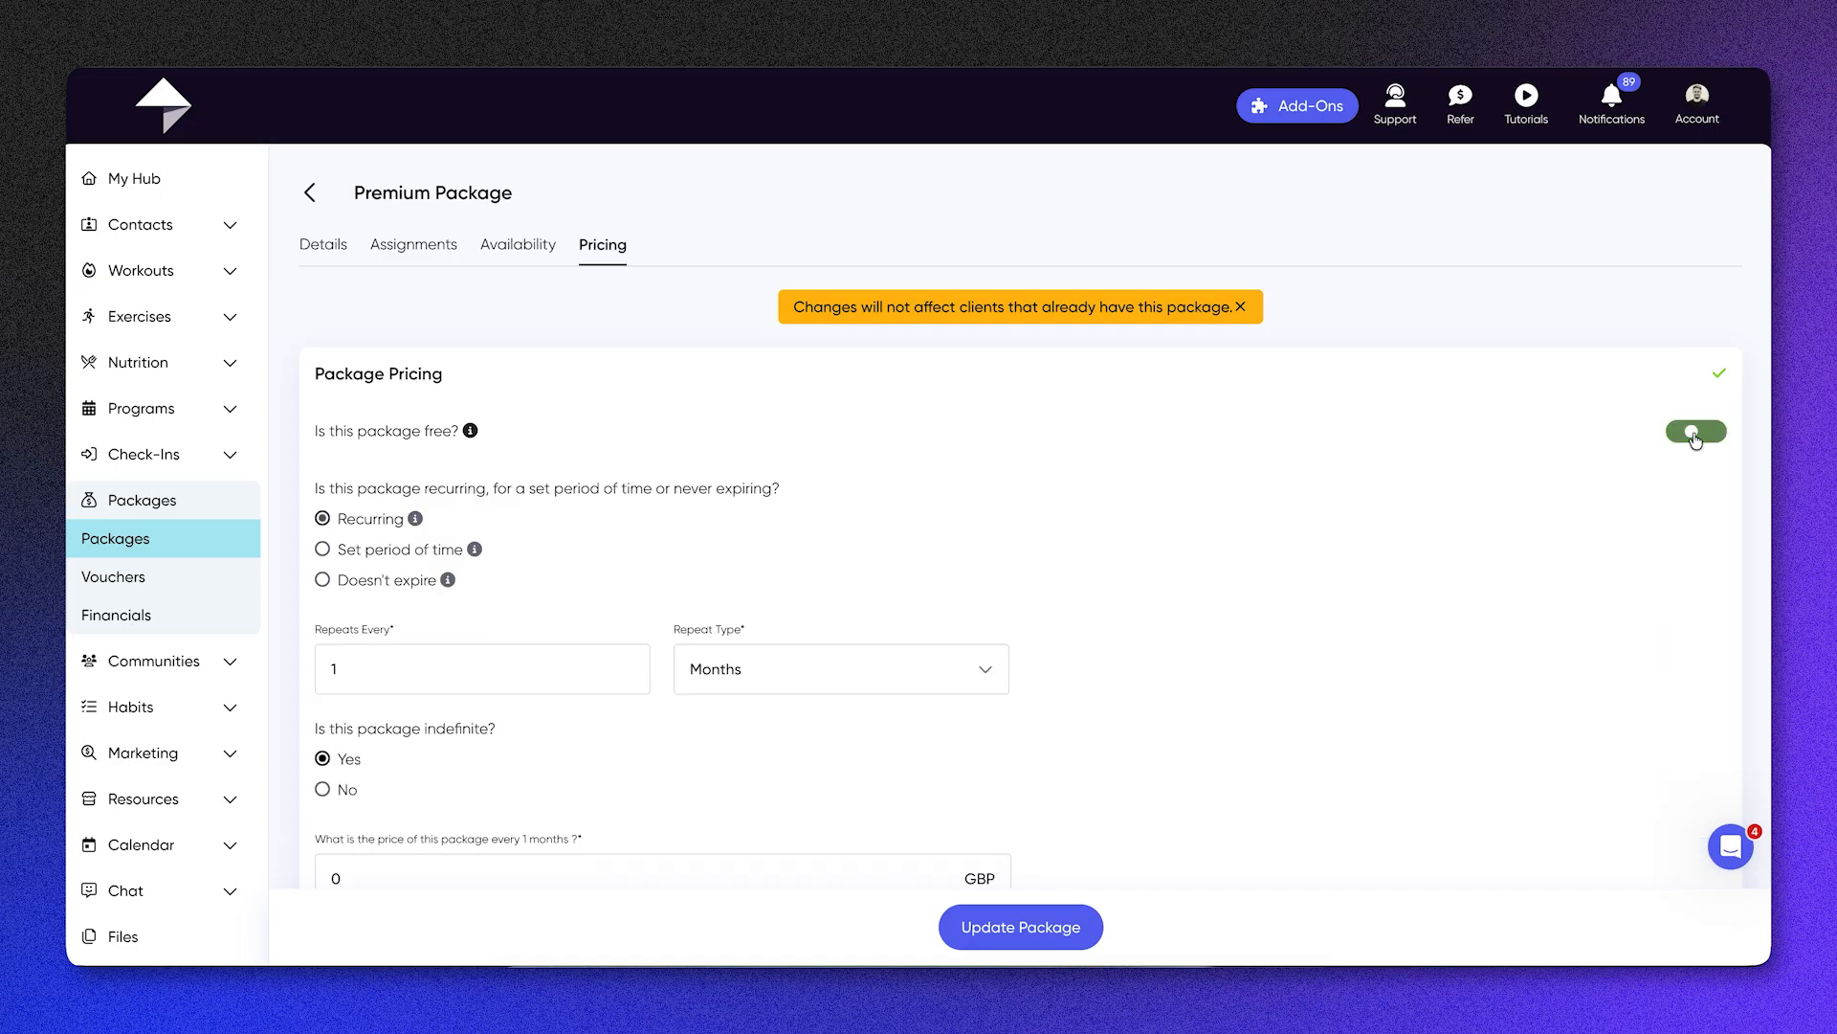
# Step: Set the Premium Package's recurring monthly price to 100 GBP and save the package
pyautogui.scroll(-2, 890, 588)
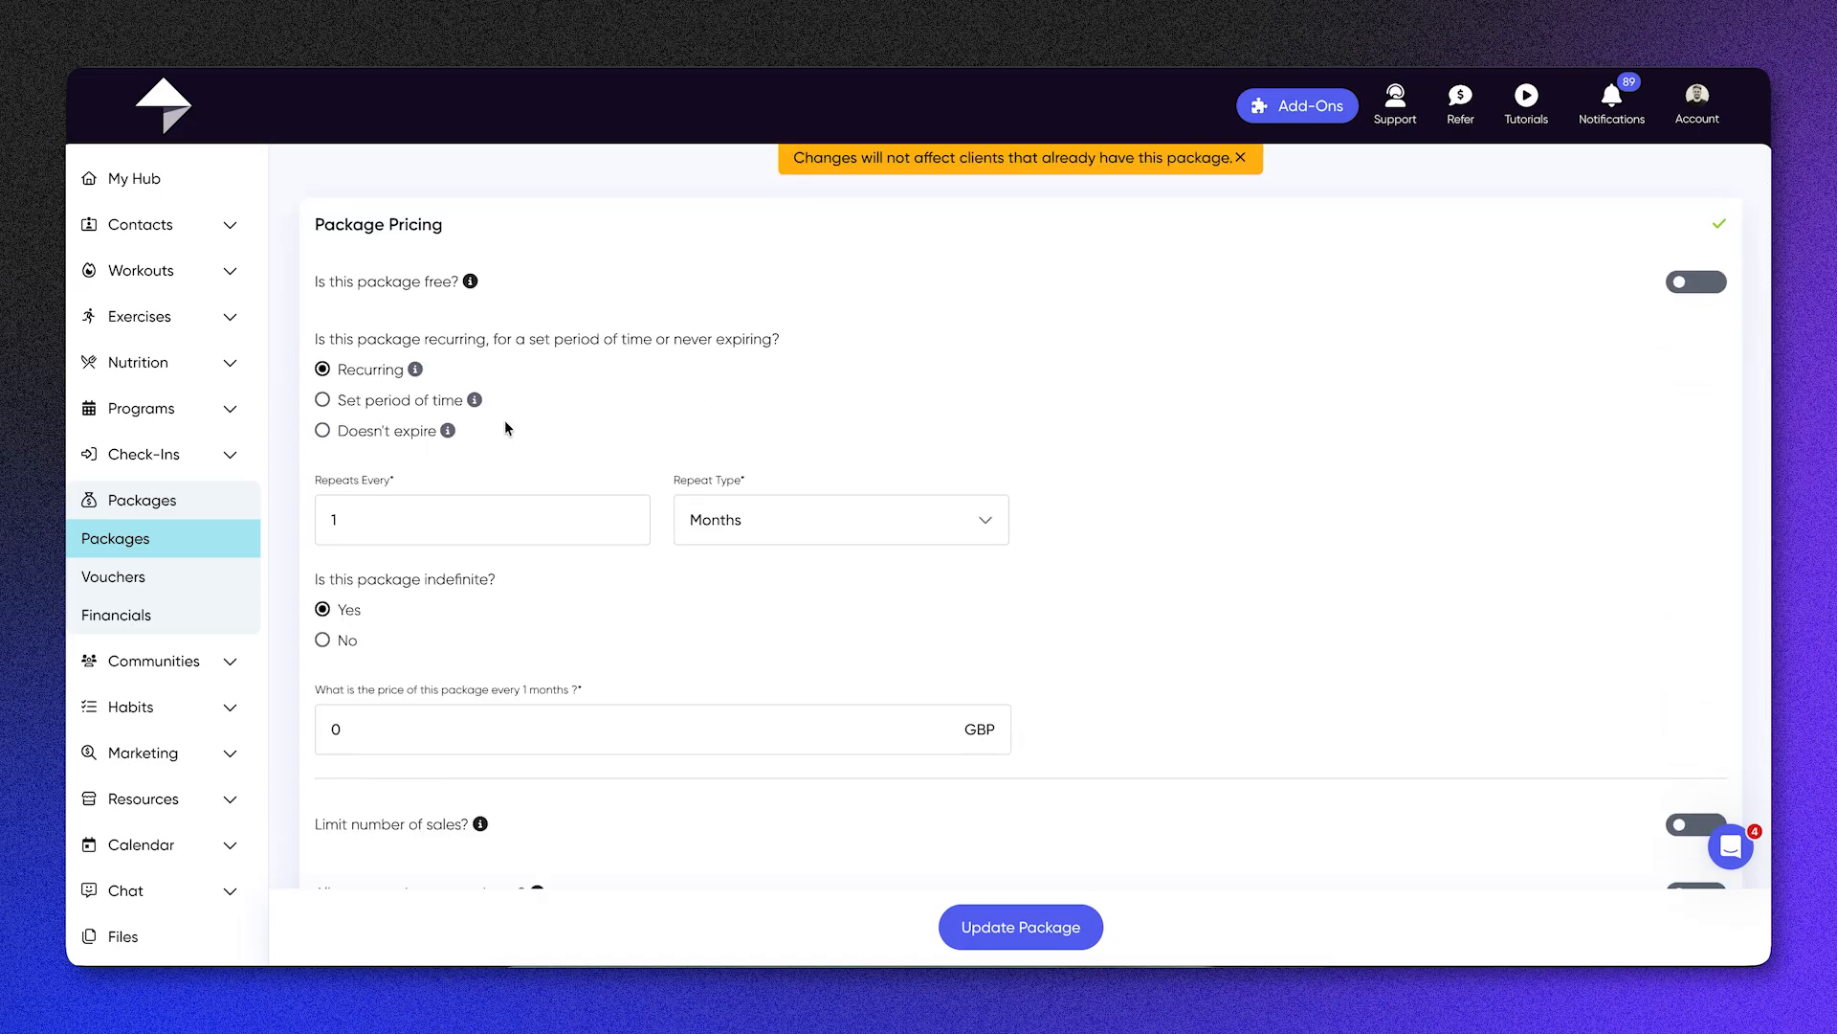
pyautogui.moveTo(399, 418)
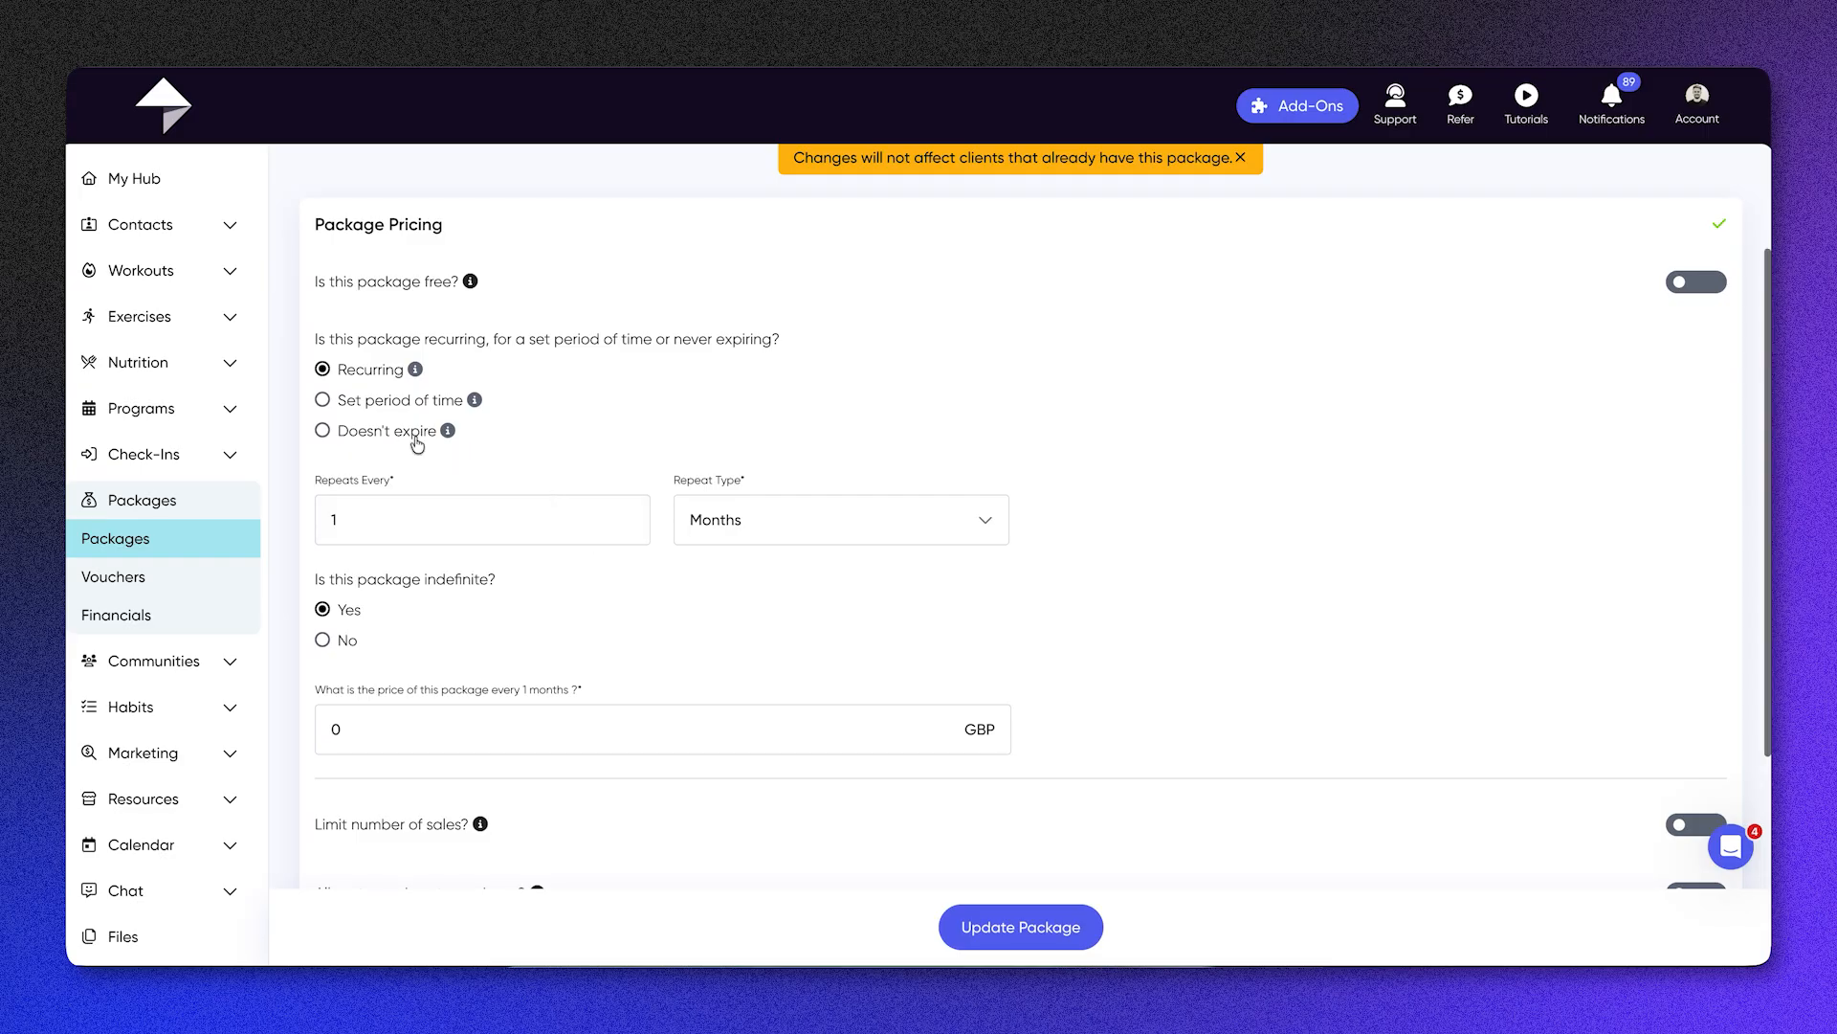
pyautogui.scroll(-1, 417, 442)
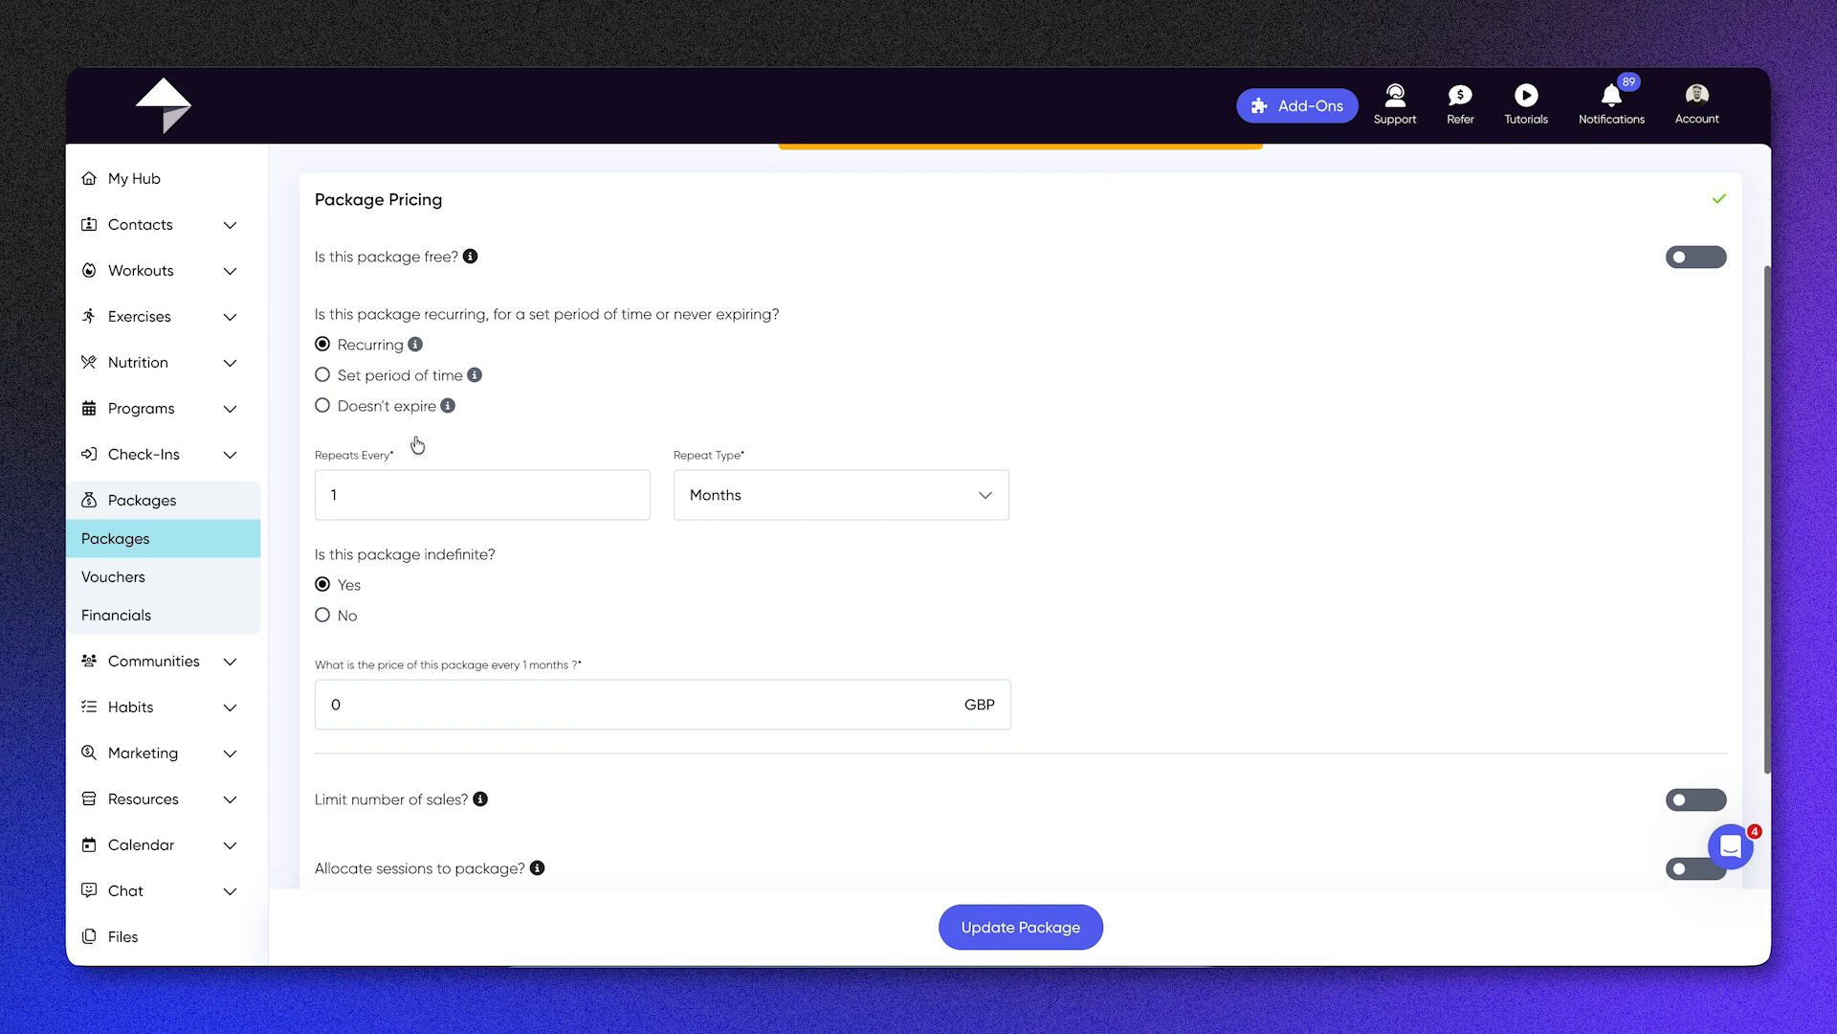
pyautogui.scroll(-2, 526, 532)
pyautogui.click(525, 532)
pyautogui.press('BackSpace')
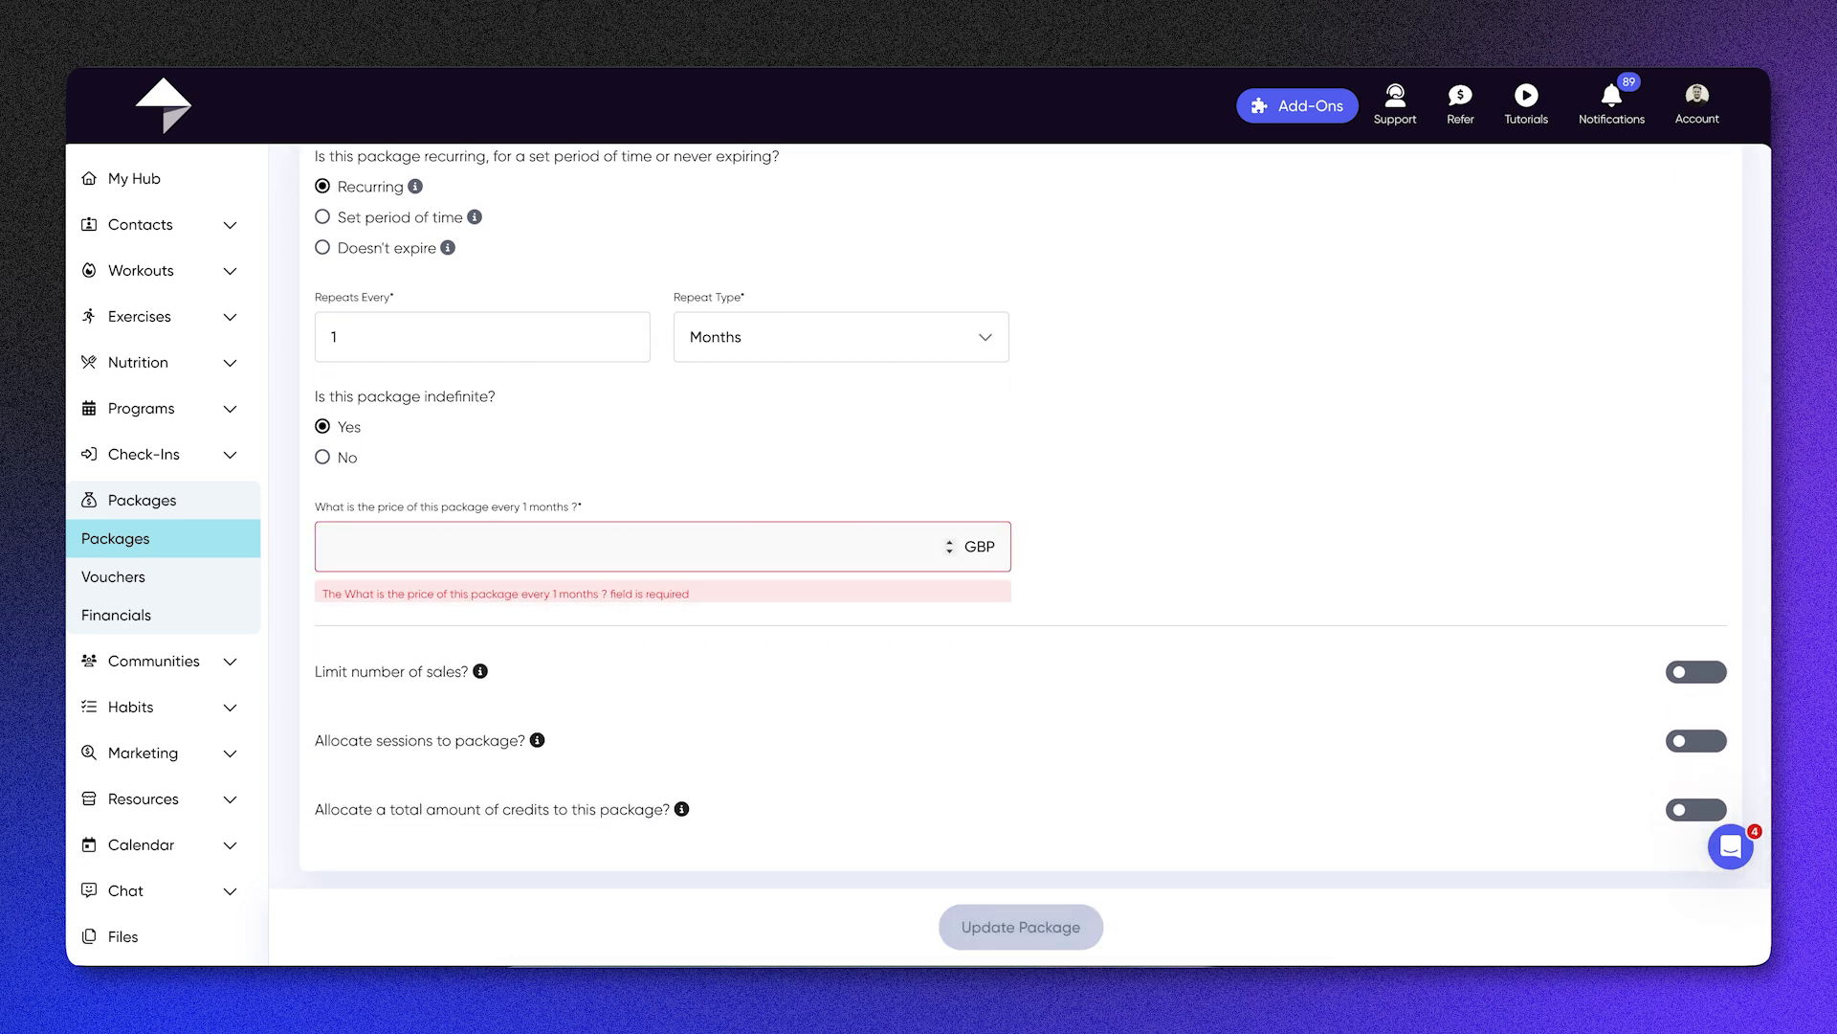
pyautogui.write('100')
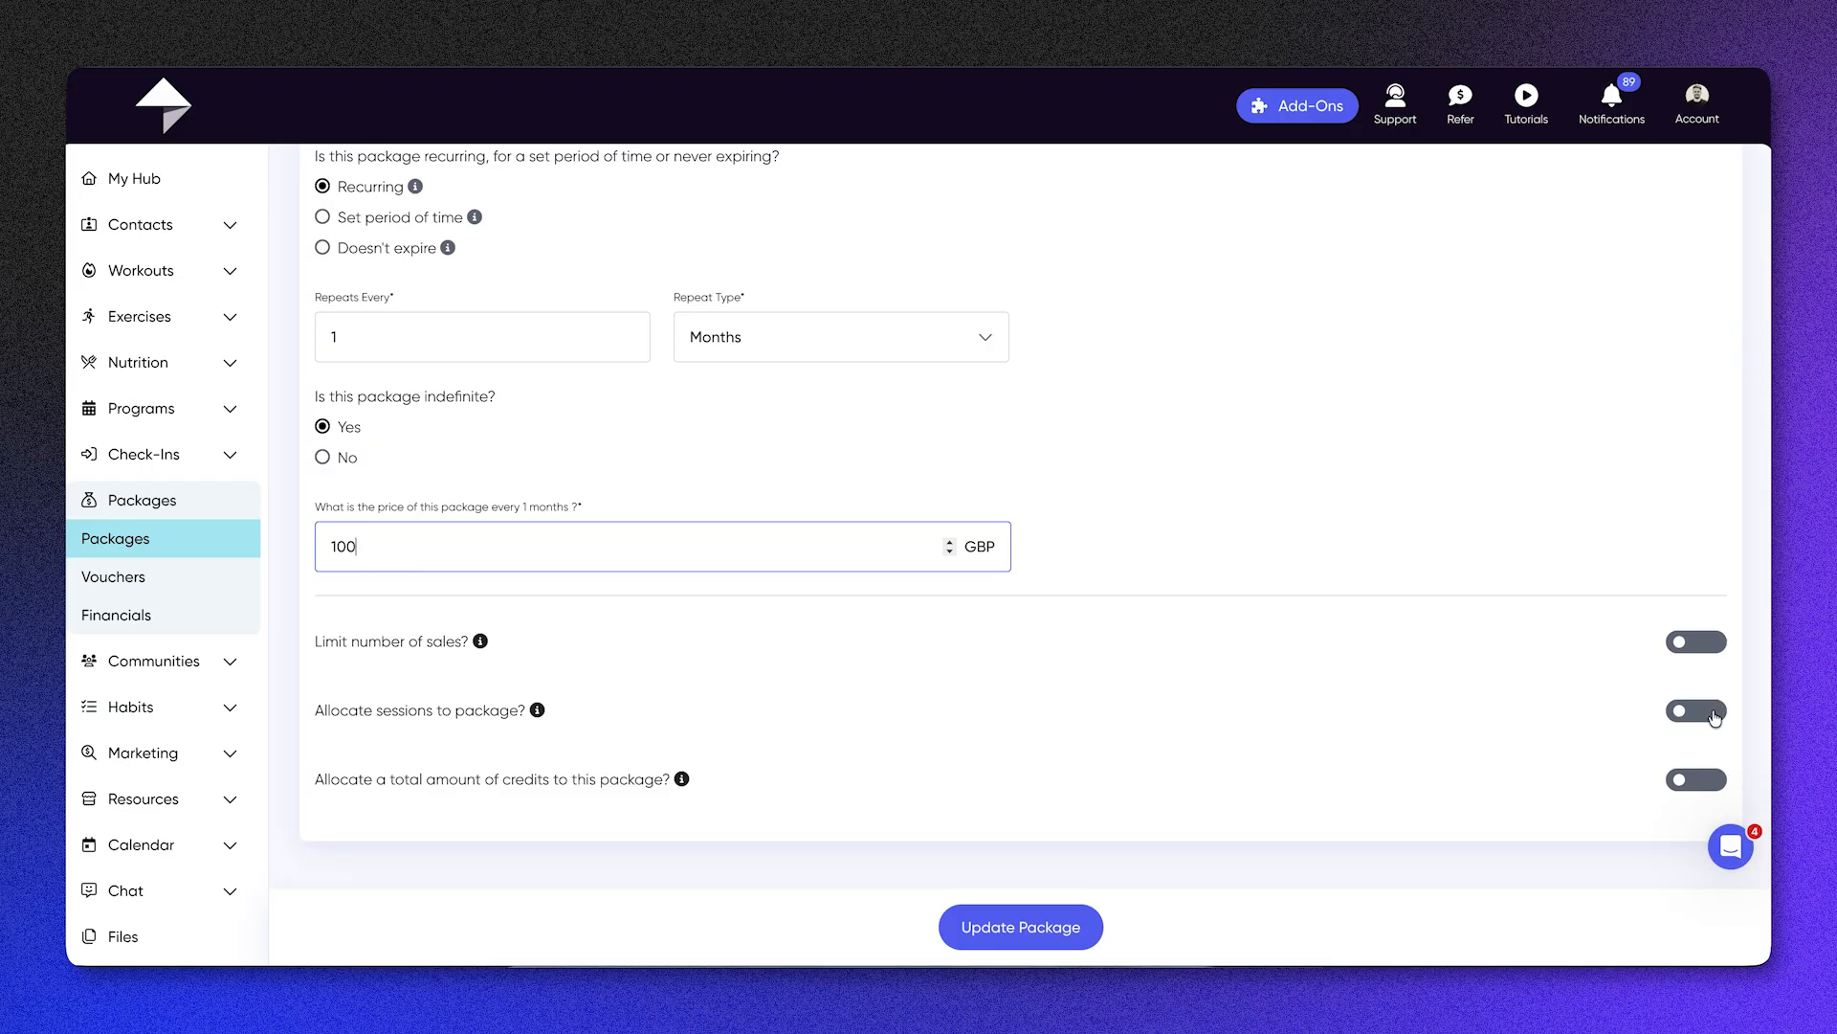
pyautogui.click(1077, 931)
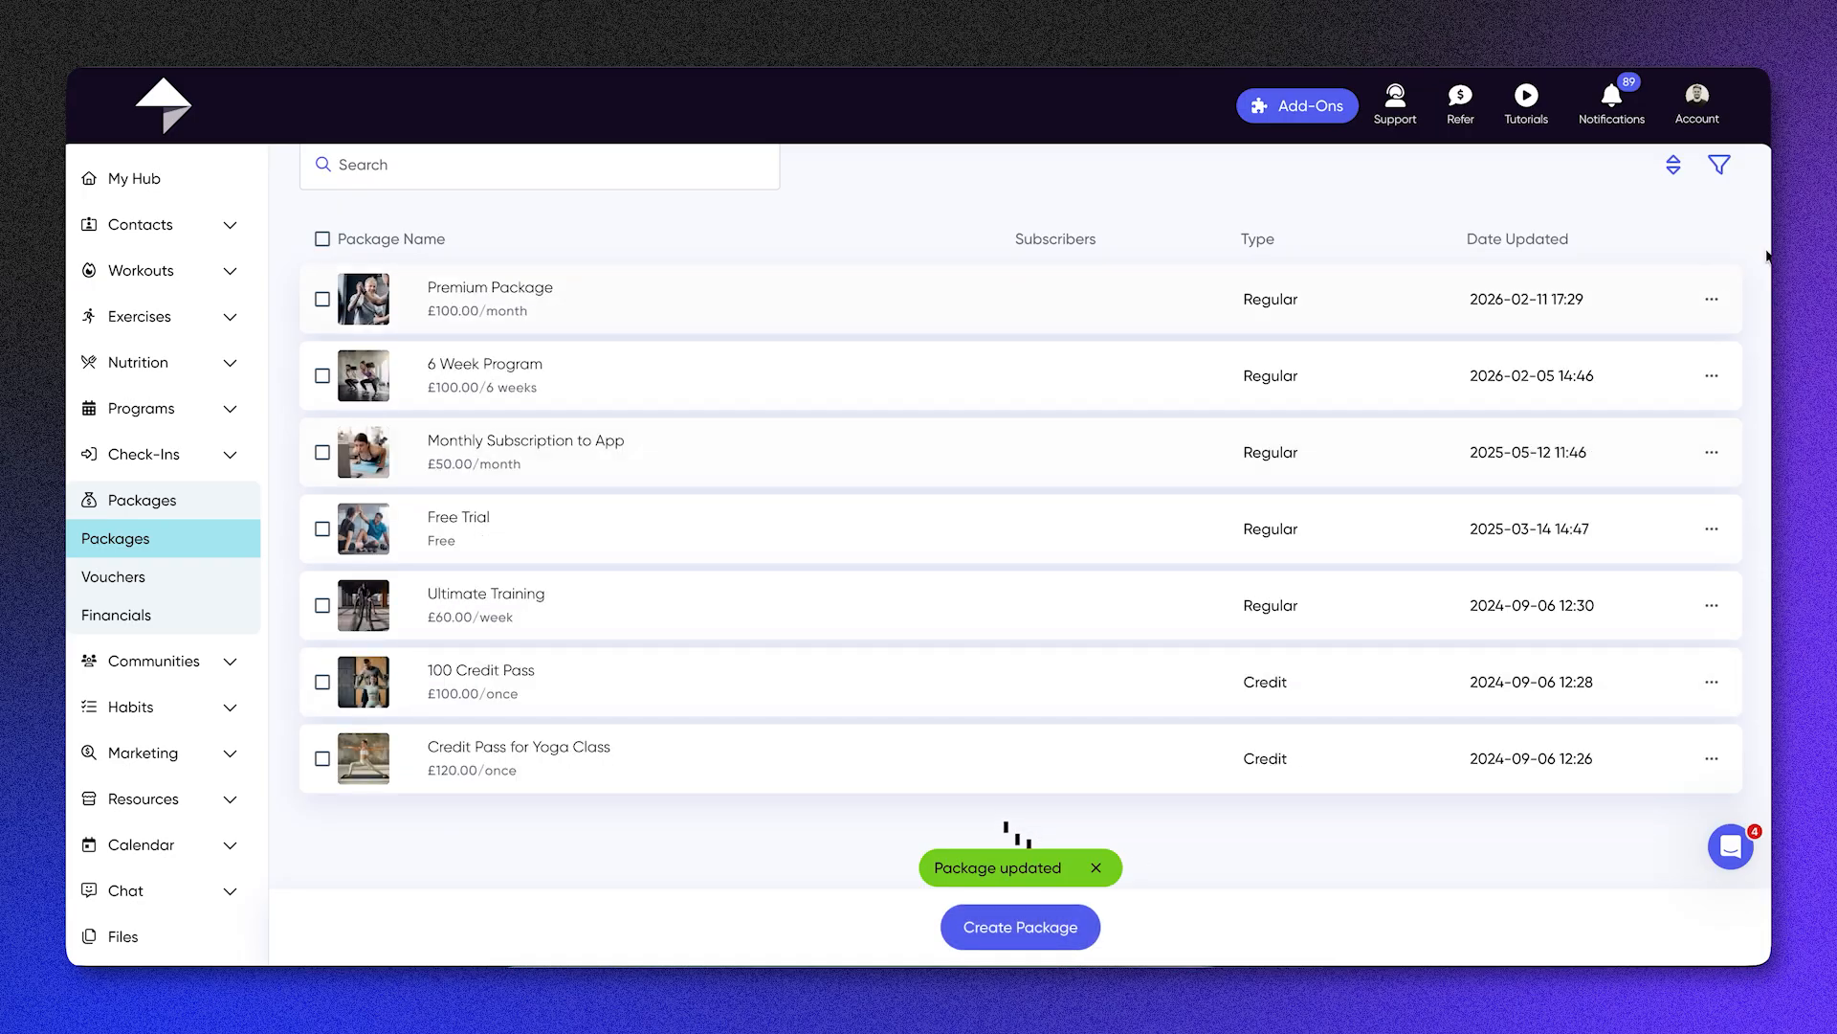
# Step: View the Premium Package's share links, select the URL for Facebook and Instagram, and close the dialog
pyautogui.click(1713, 350)
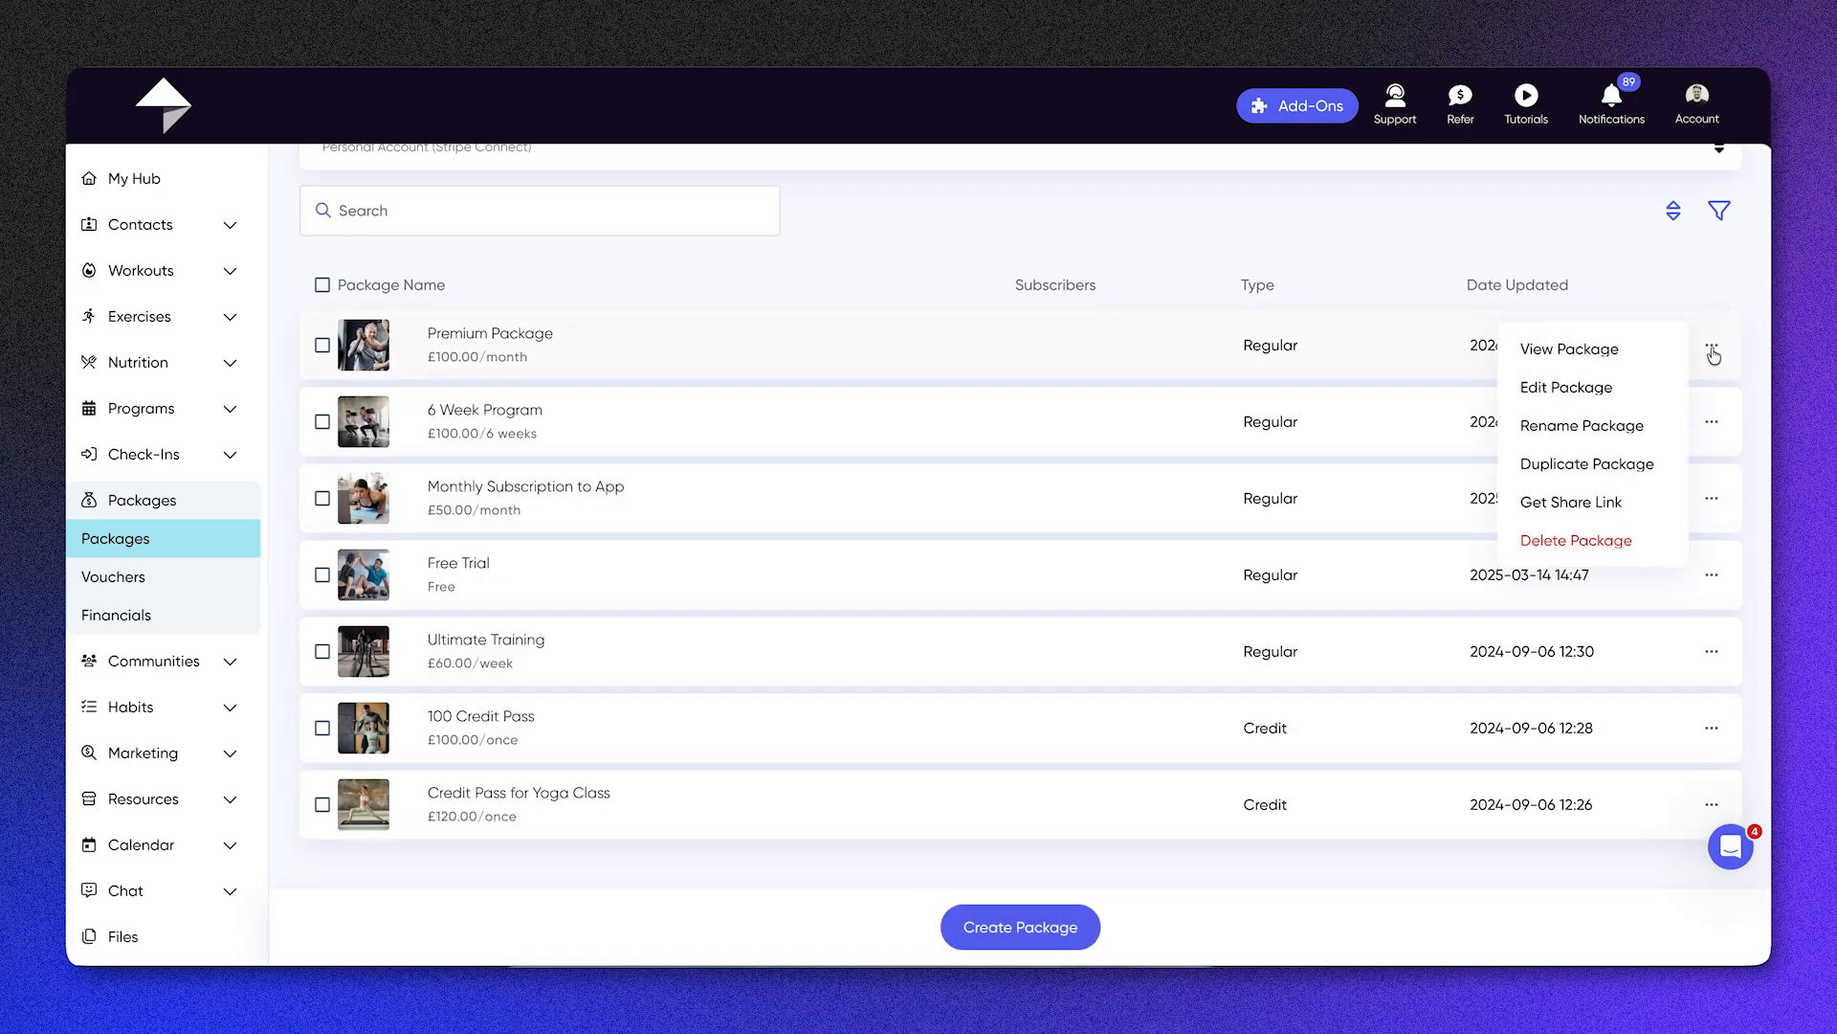
pyautogui.click(1596, 500)
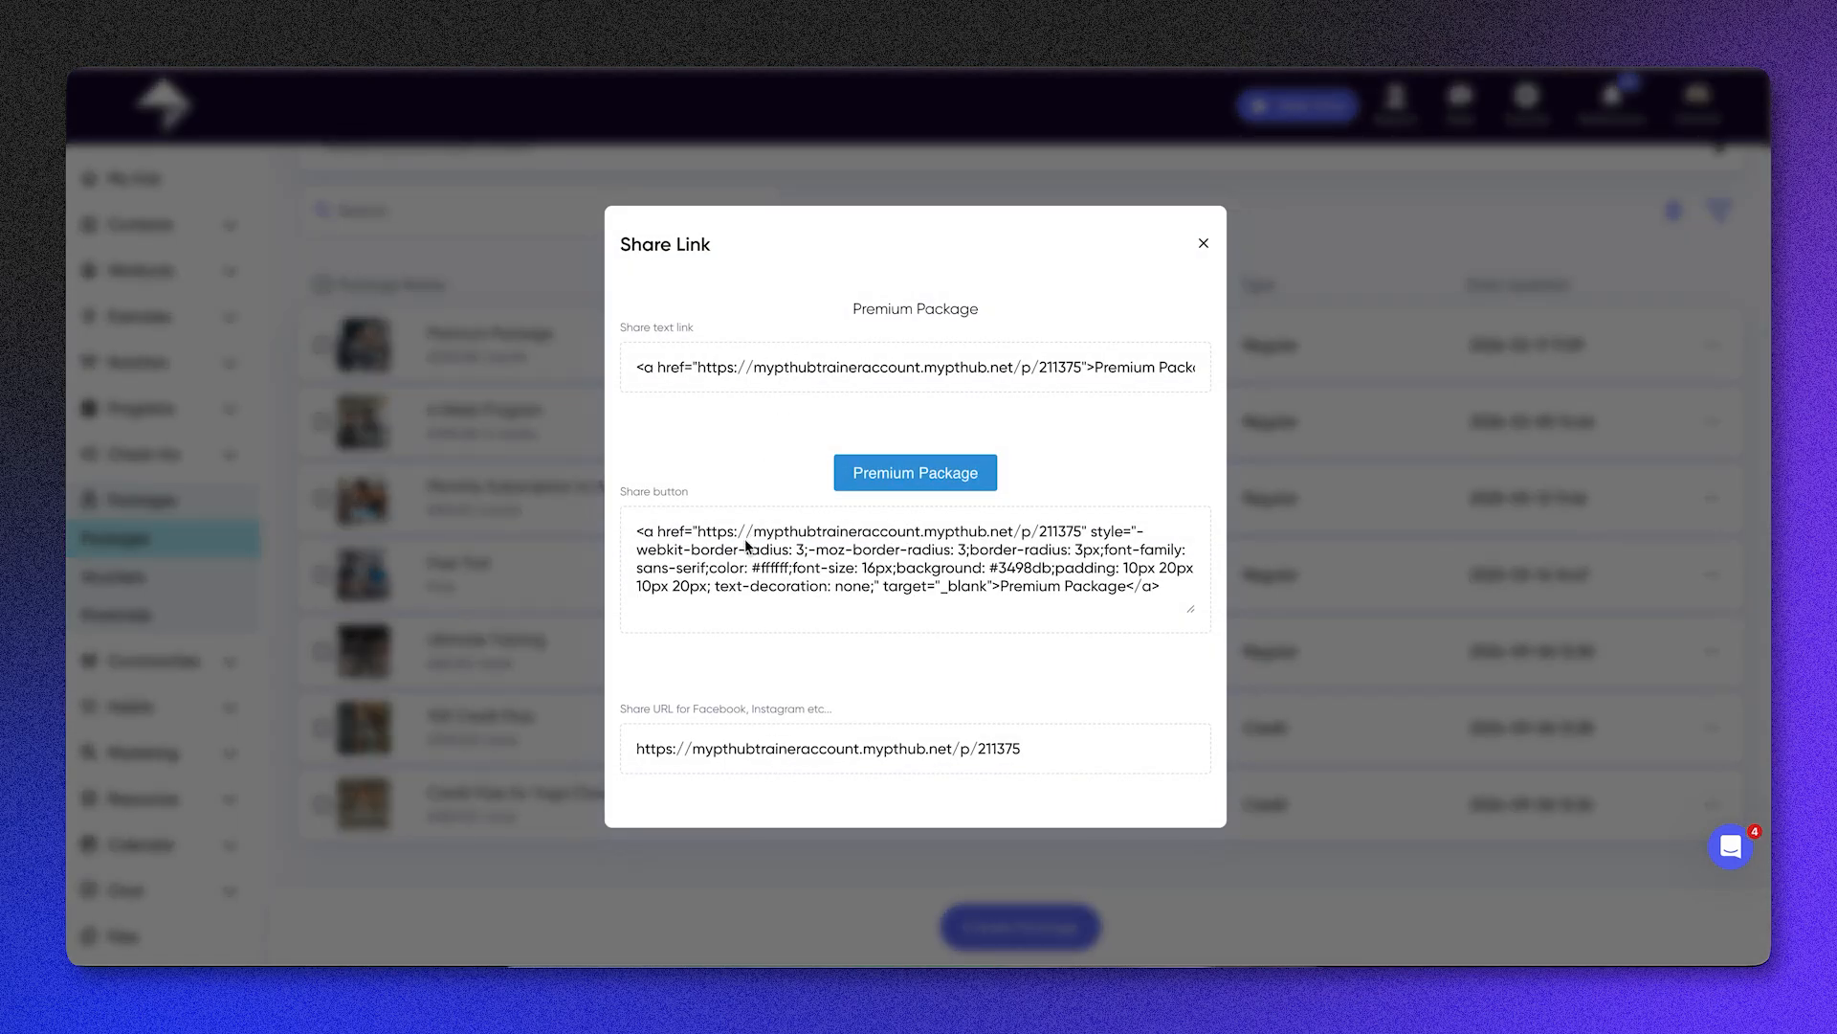
pyautogui.tripleClick(767, 754)
pyautogui.click(1372, 637)
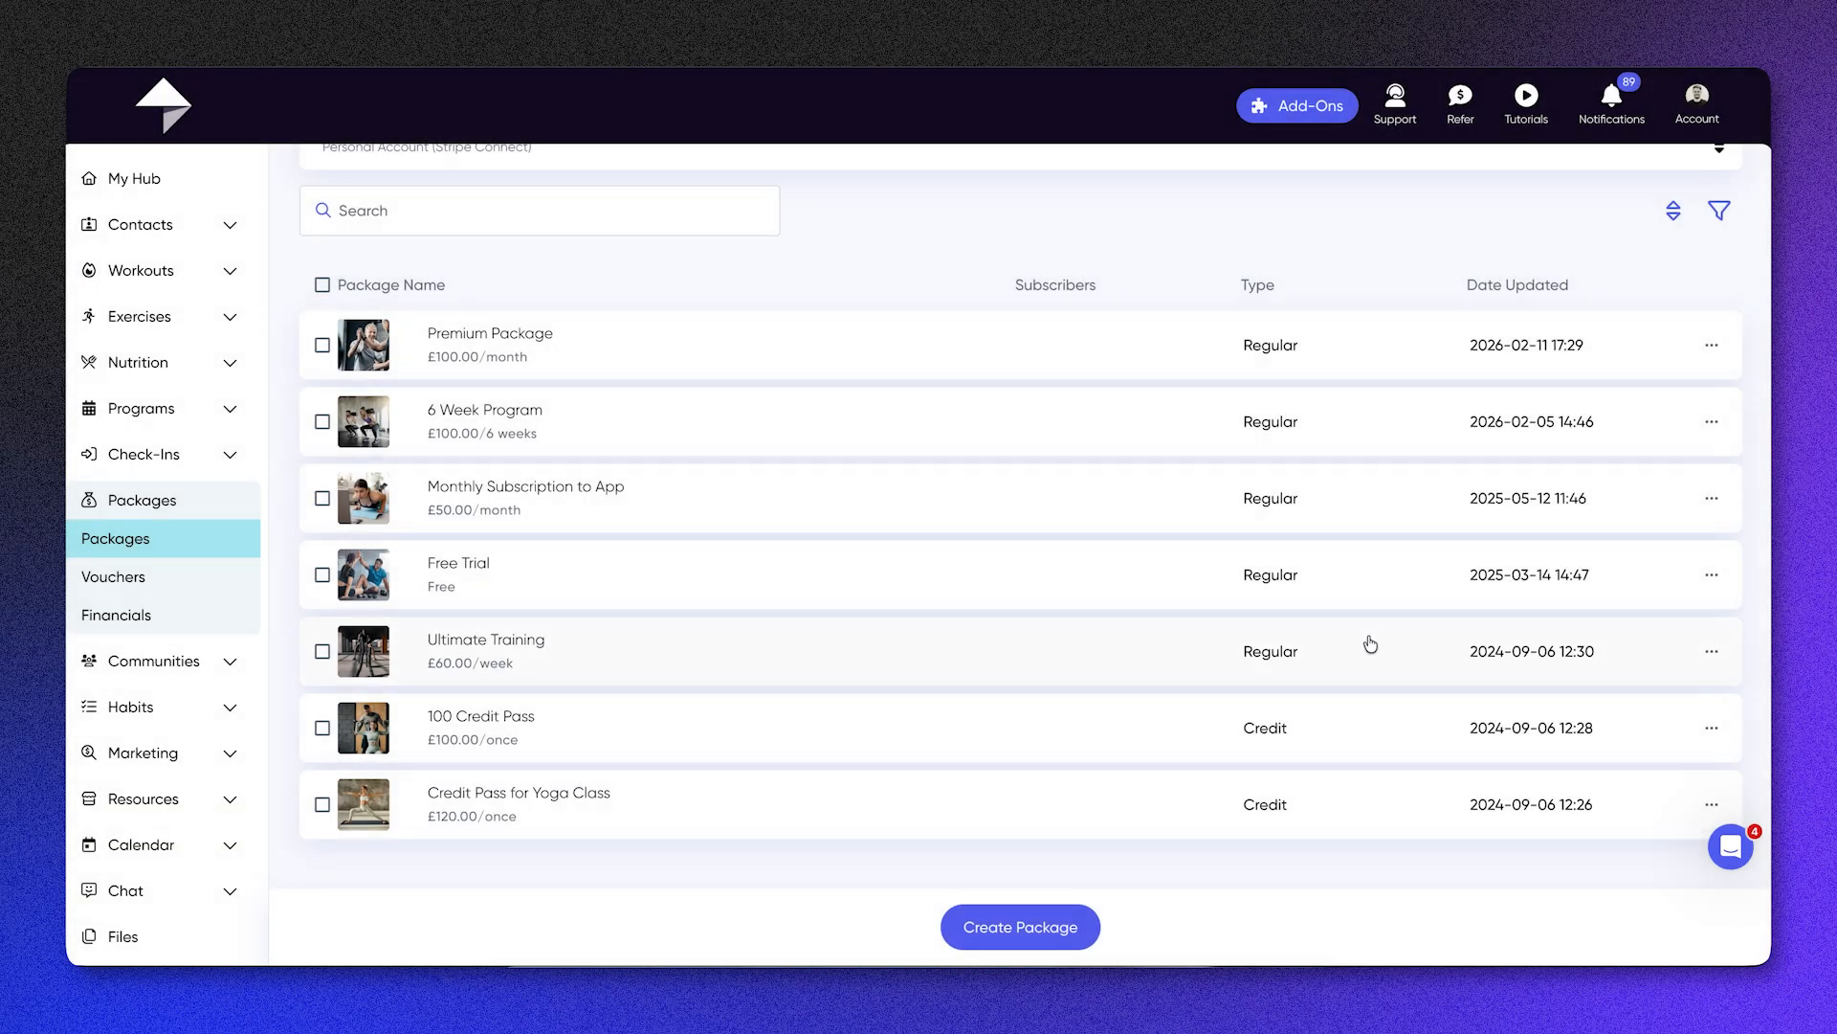
# Step: Review the Credit Pass for Yoga Class package's details, availability and credit pricing, and save the package
pyautogui.click(717, 814)
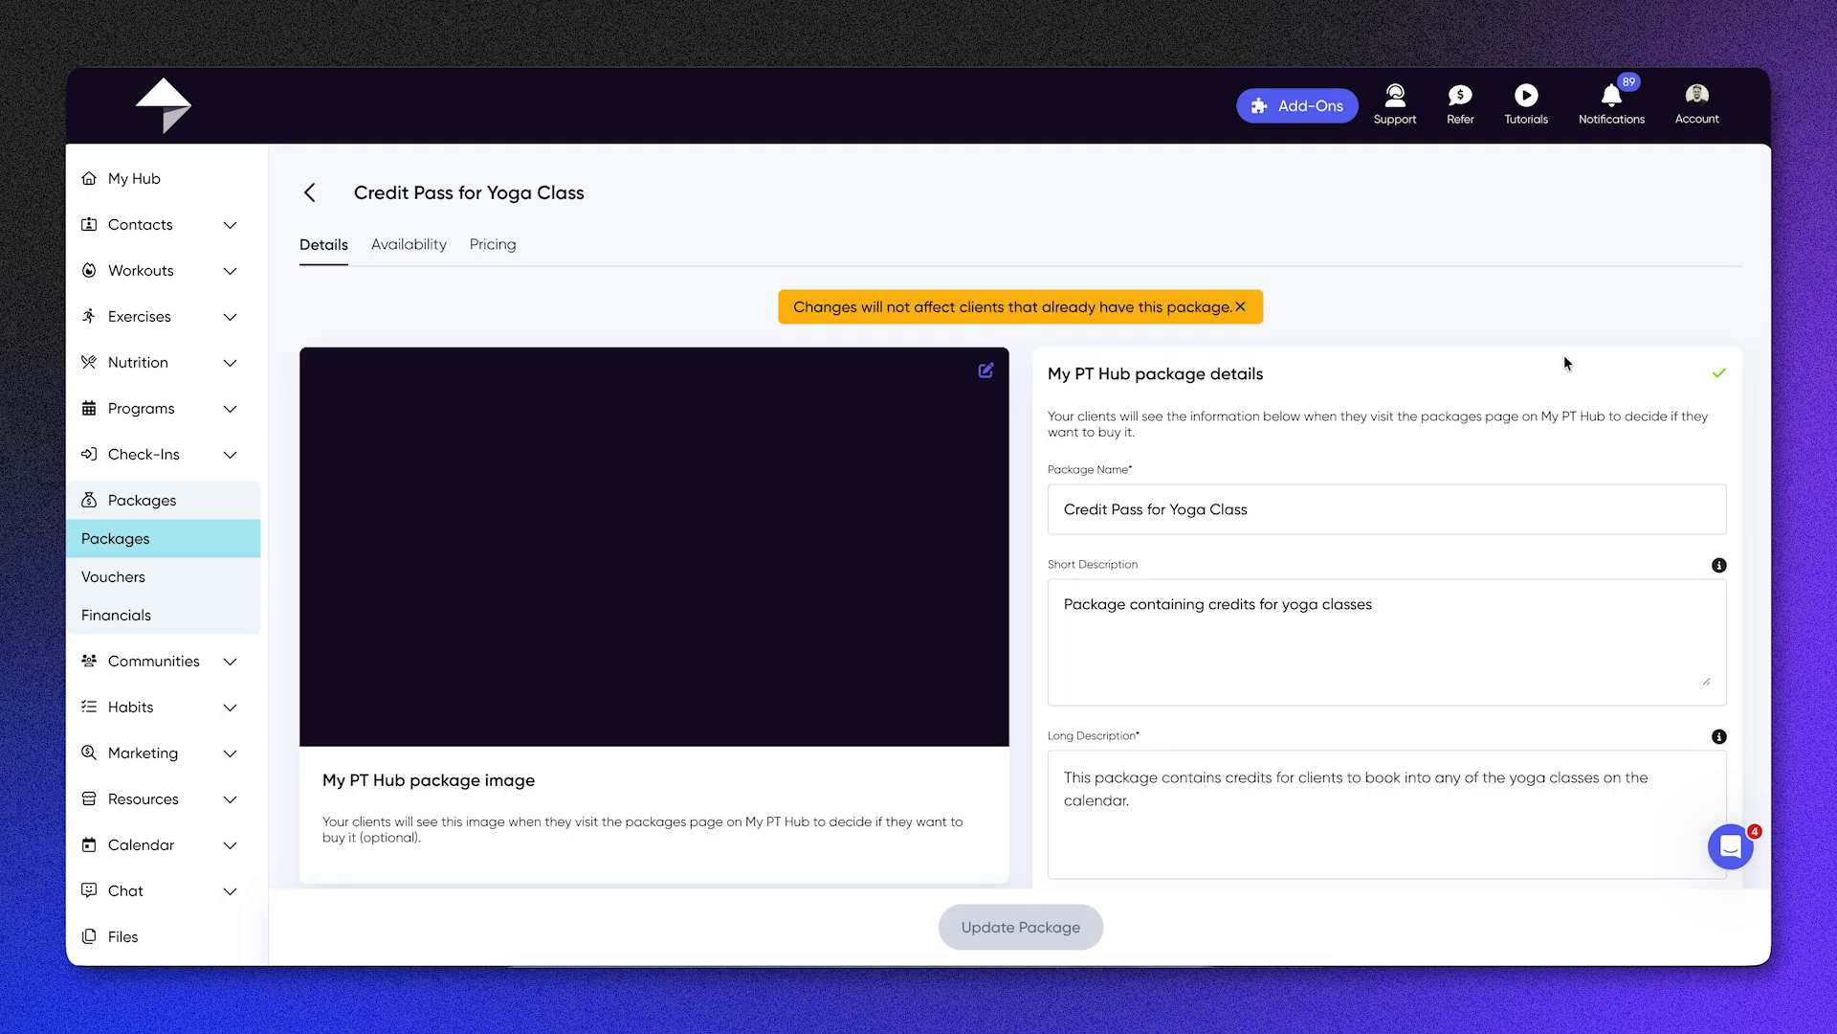
pyautogui.scroll(-1, 1625, 456)
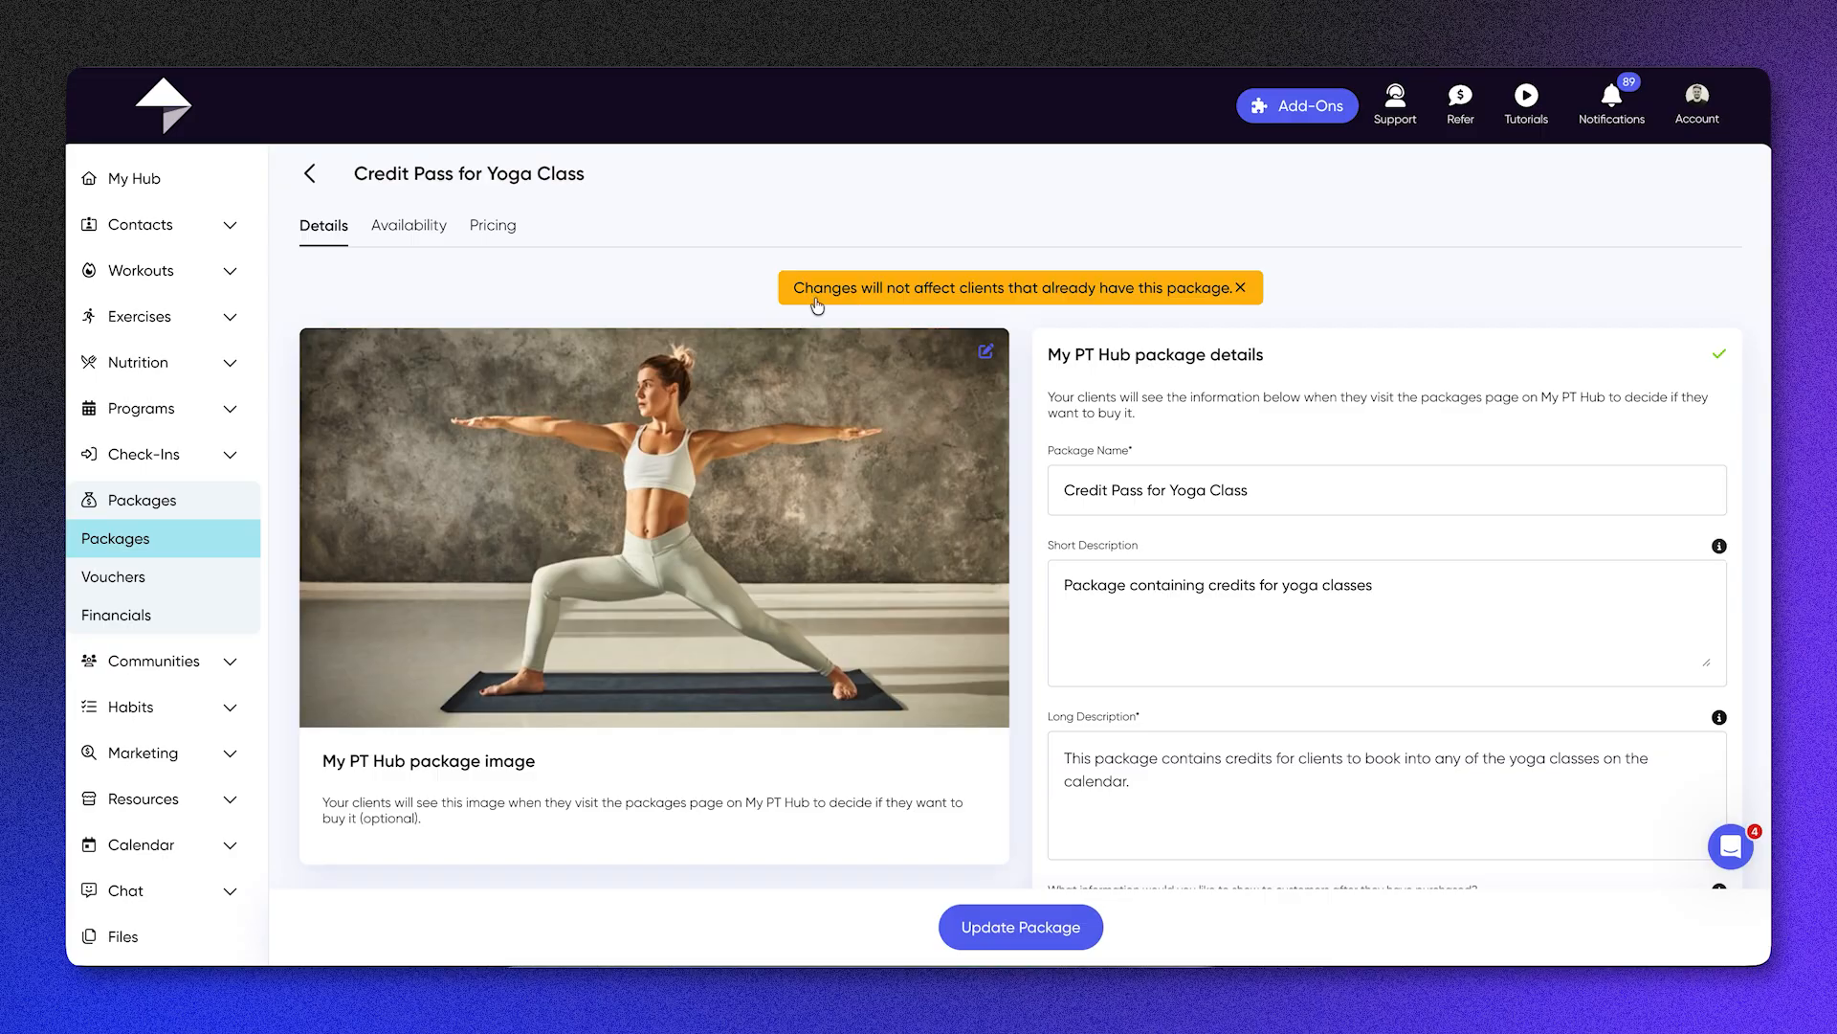
pyautogui.click(422, 234)
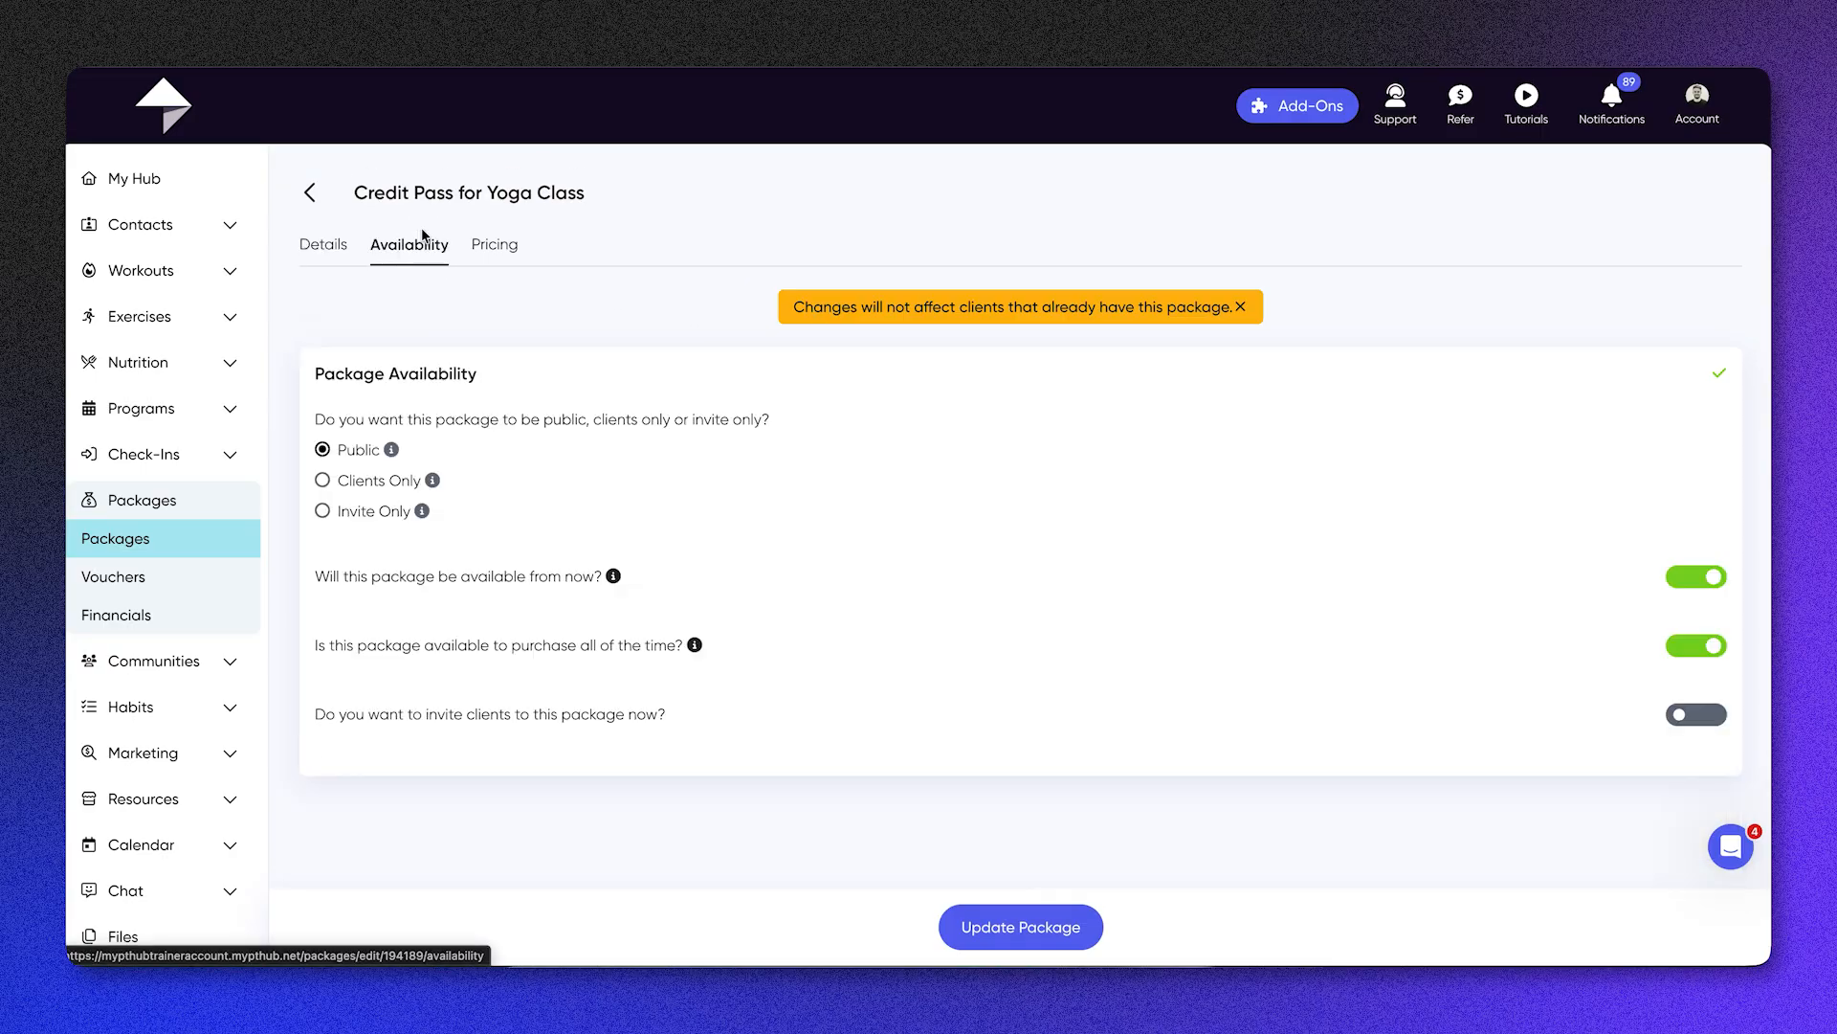
pyautogui.click(493, 246)
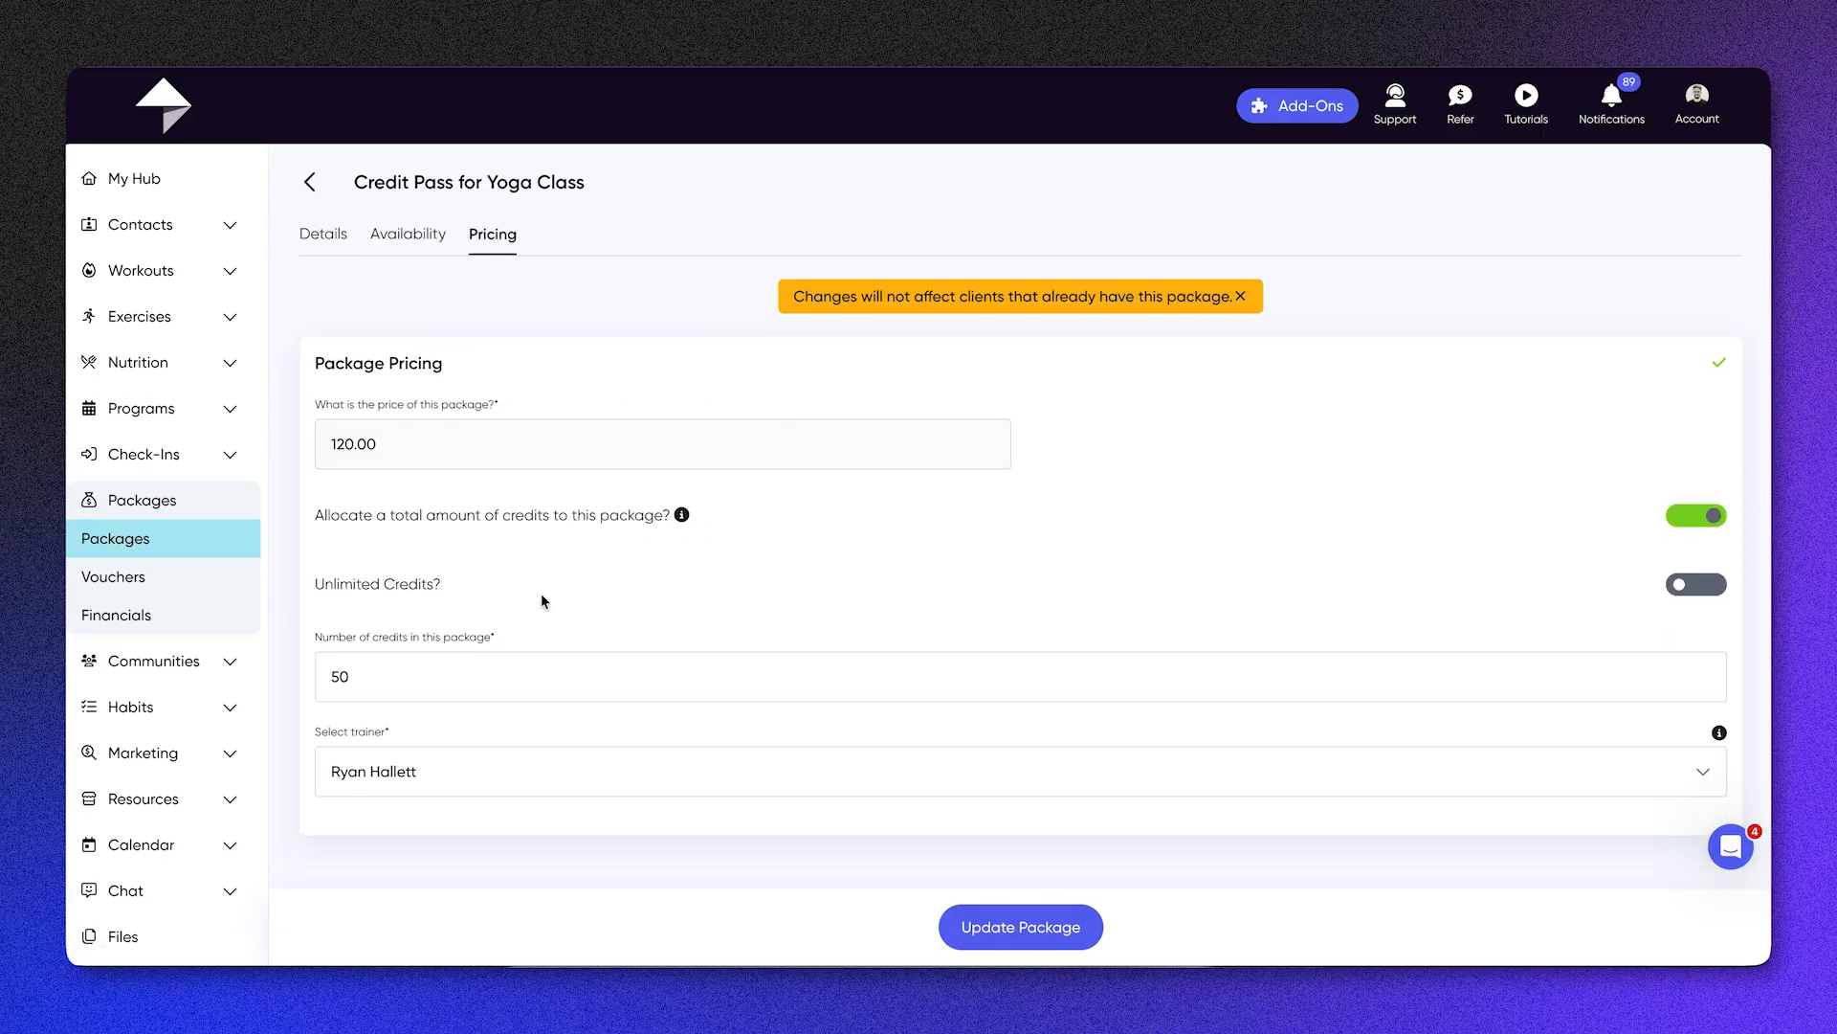
pyautogui.click(517, 686)
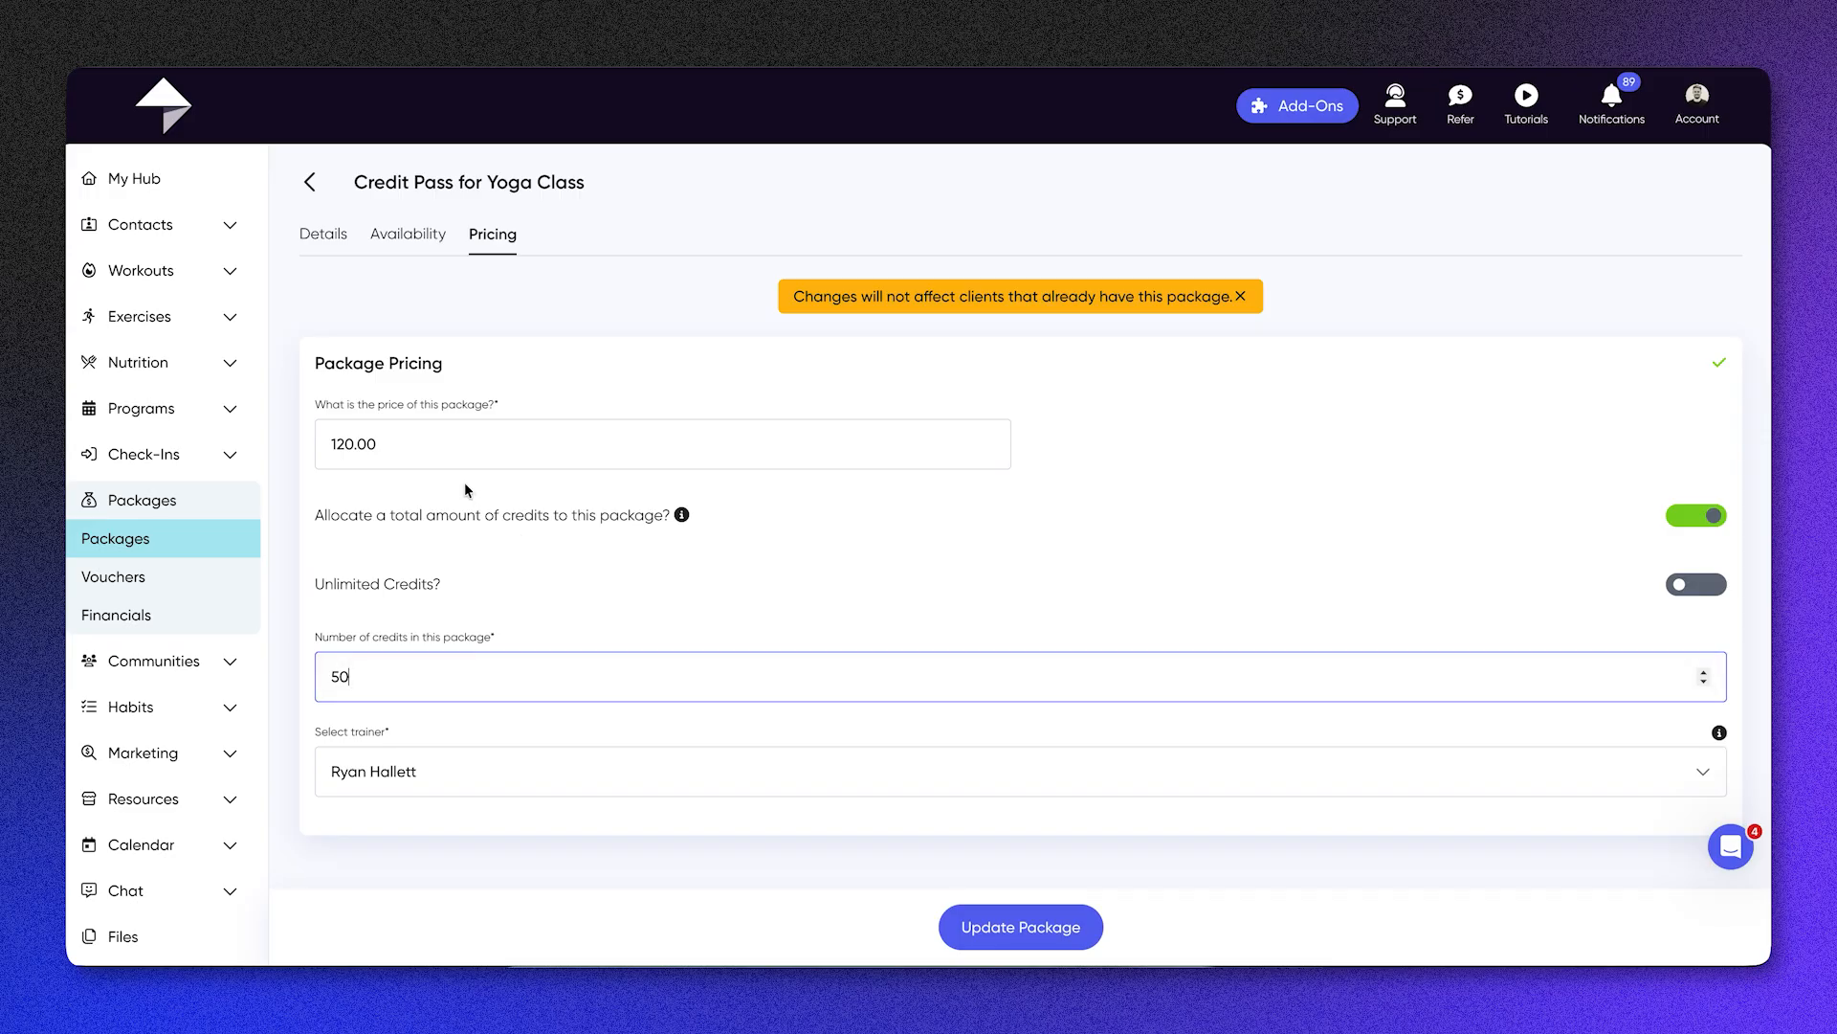
pyautogui.click(1028, 924)
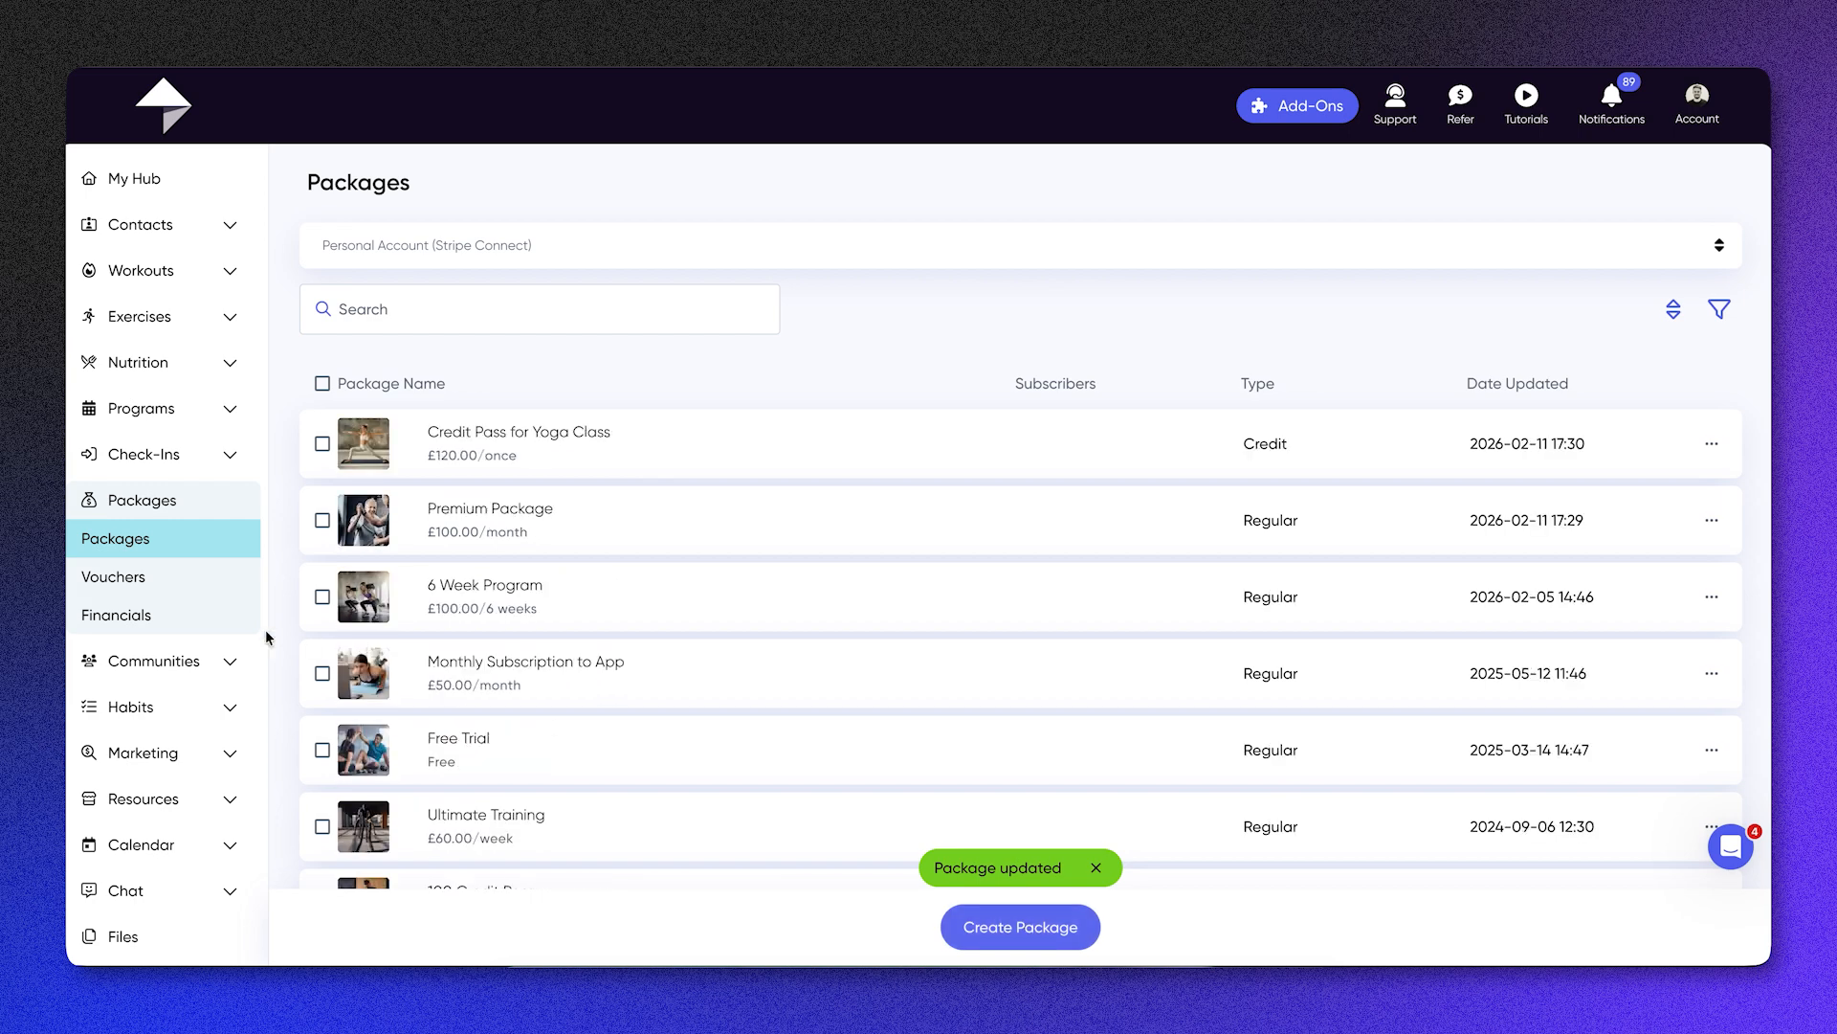
# Step: Start a new voucher with the code 20OFF and a 20 percent discount
pyautogui.click(189, 579)
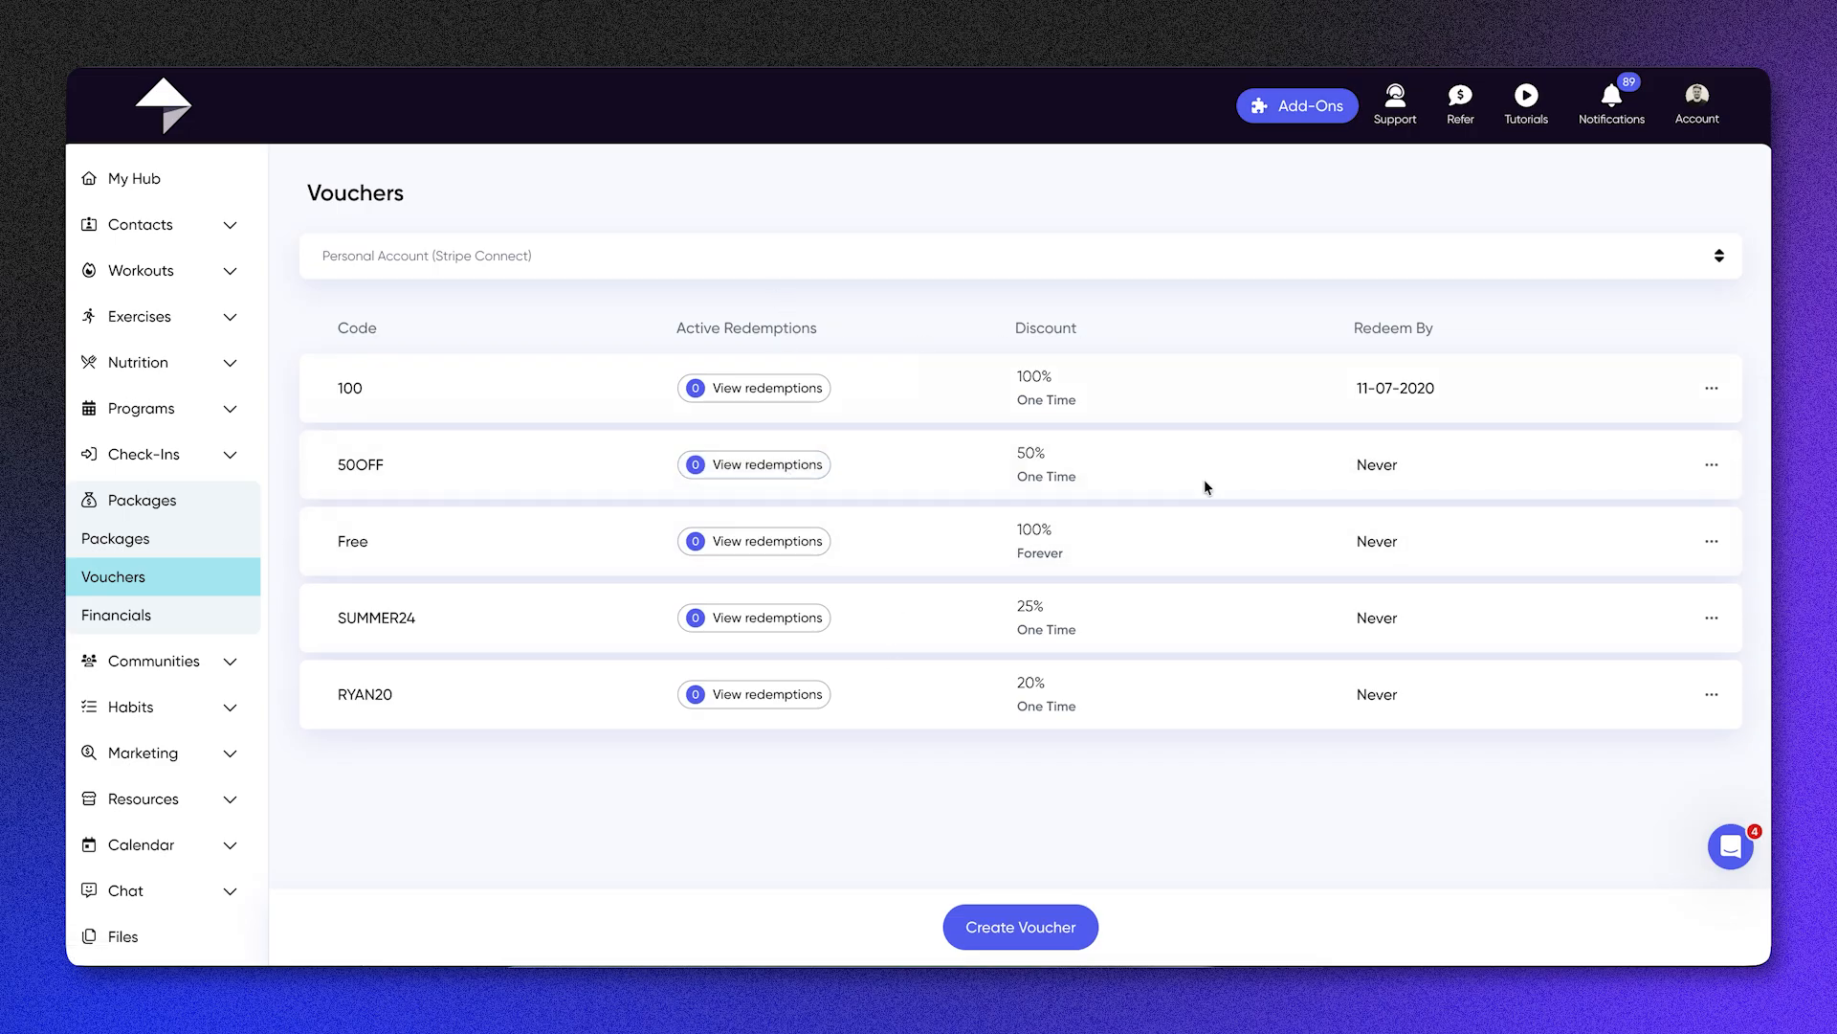
pyautogui.click(987, 924)
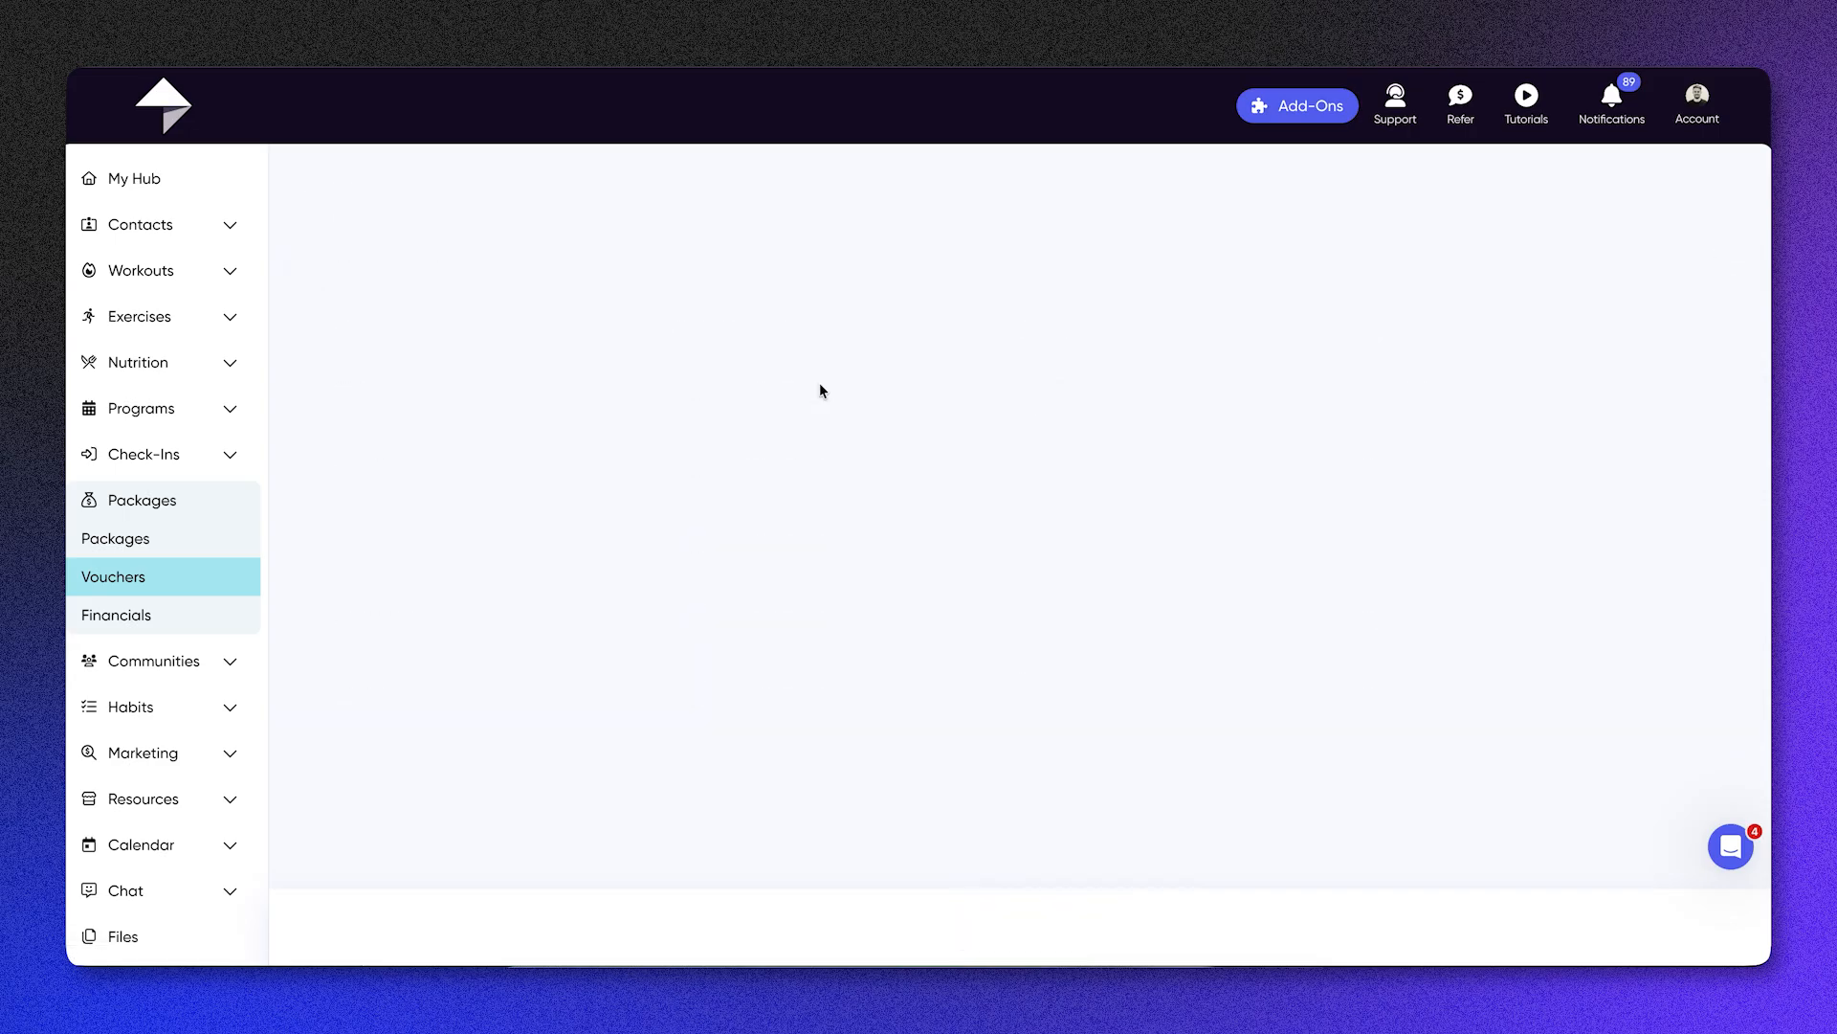
pyautogui.click(616, 303)
pyautogui.write('20')
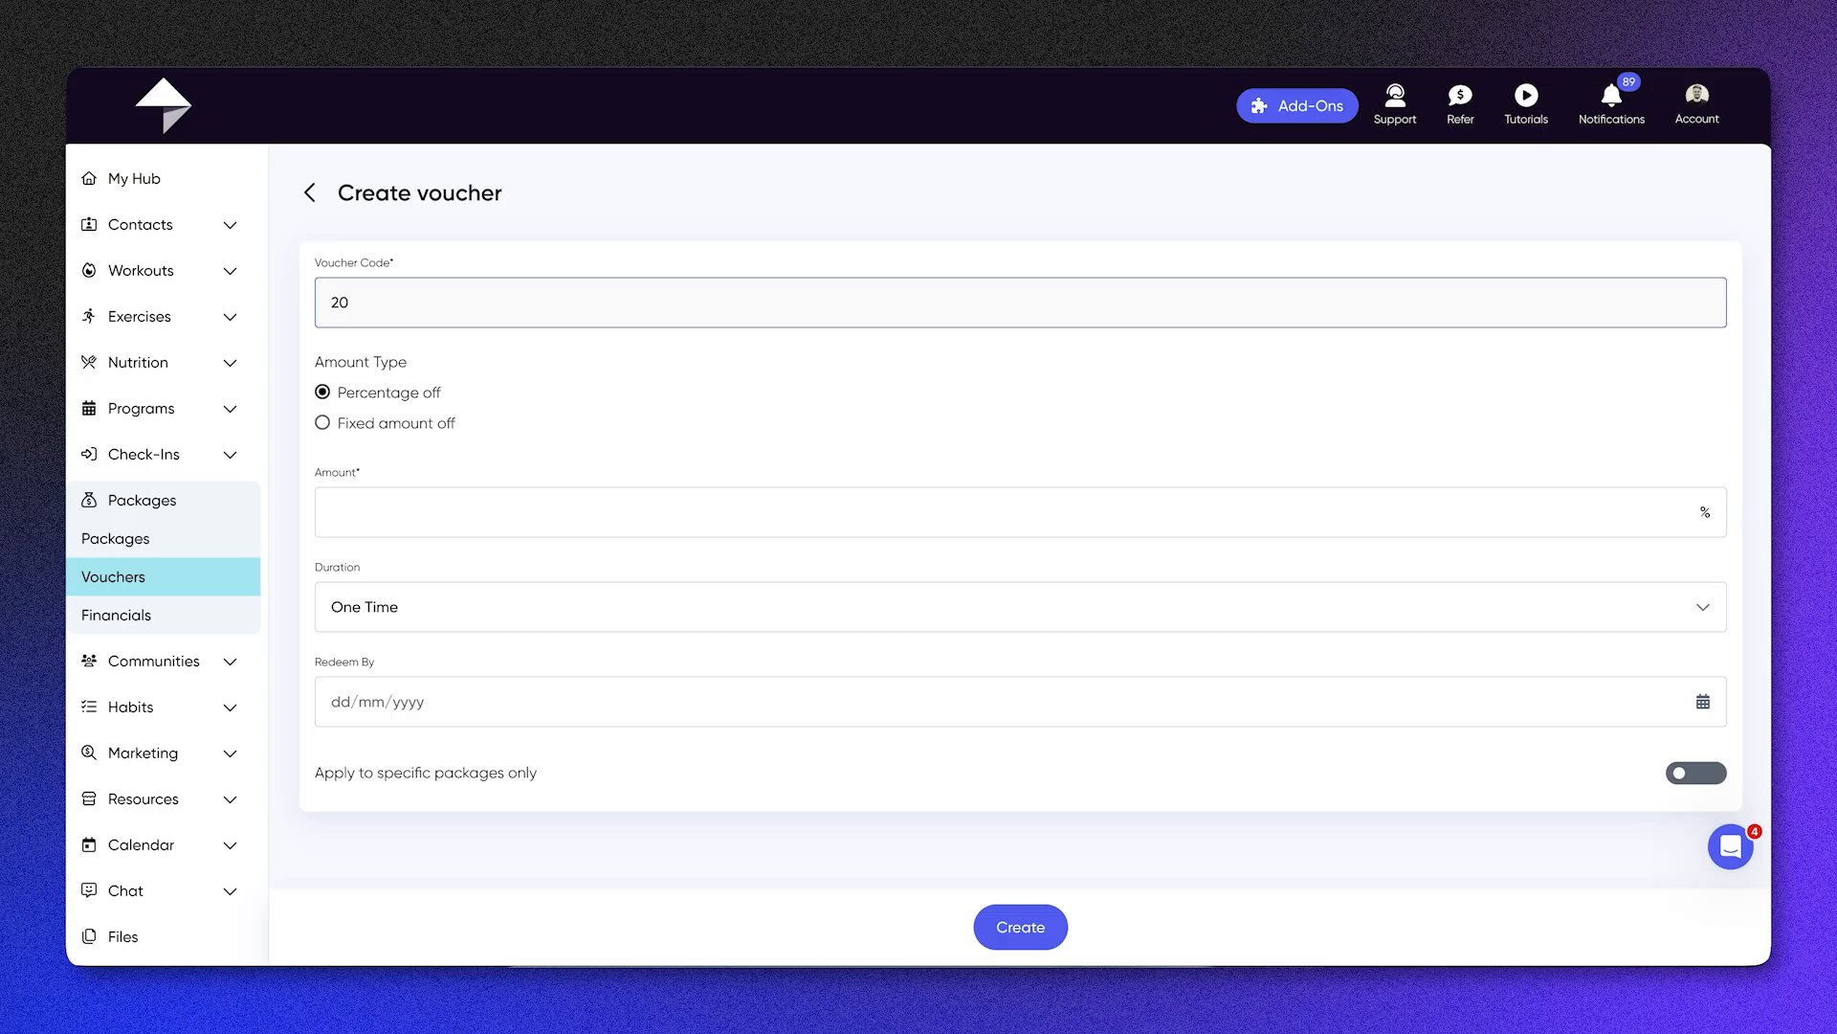
pyautogui.write('OFF')
pyautogui.click(410, 508)
pyautogui.write('20')
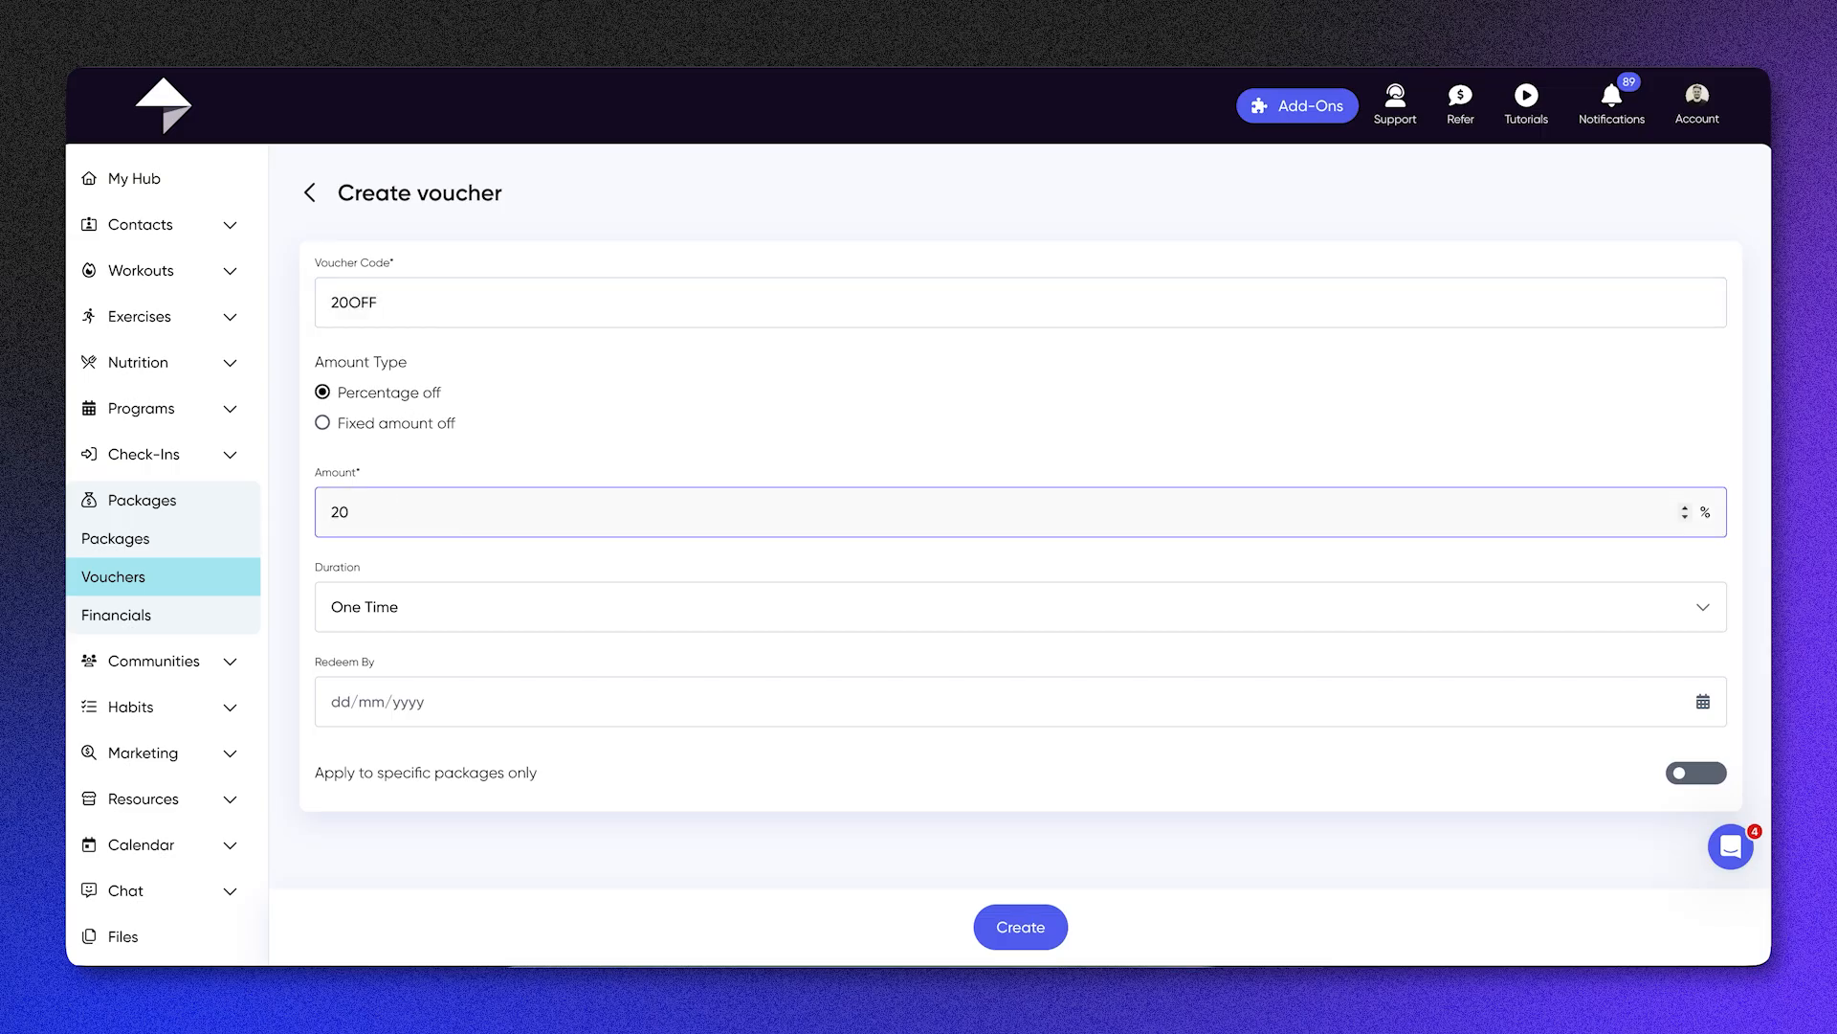
# Step: Make the voucher's discount repeating, with a duration of 2 months
pyautogui.click(499, 604)
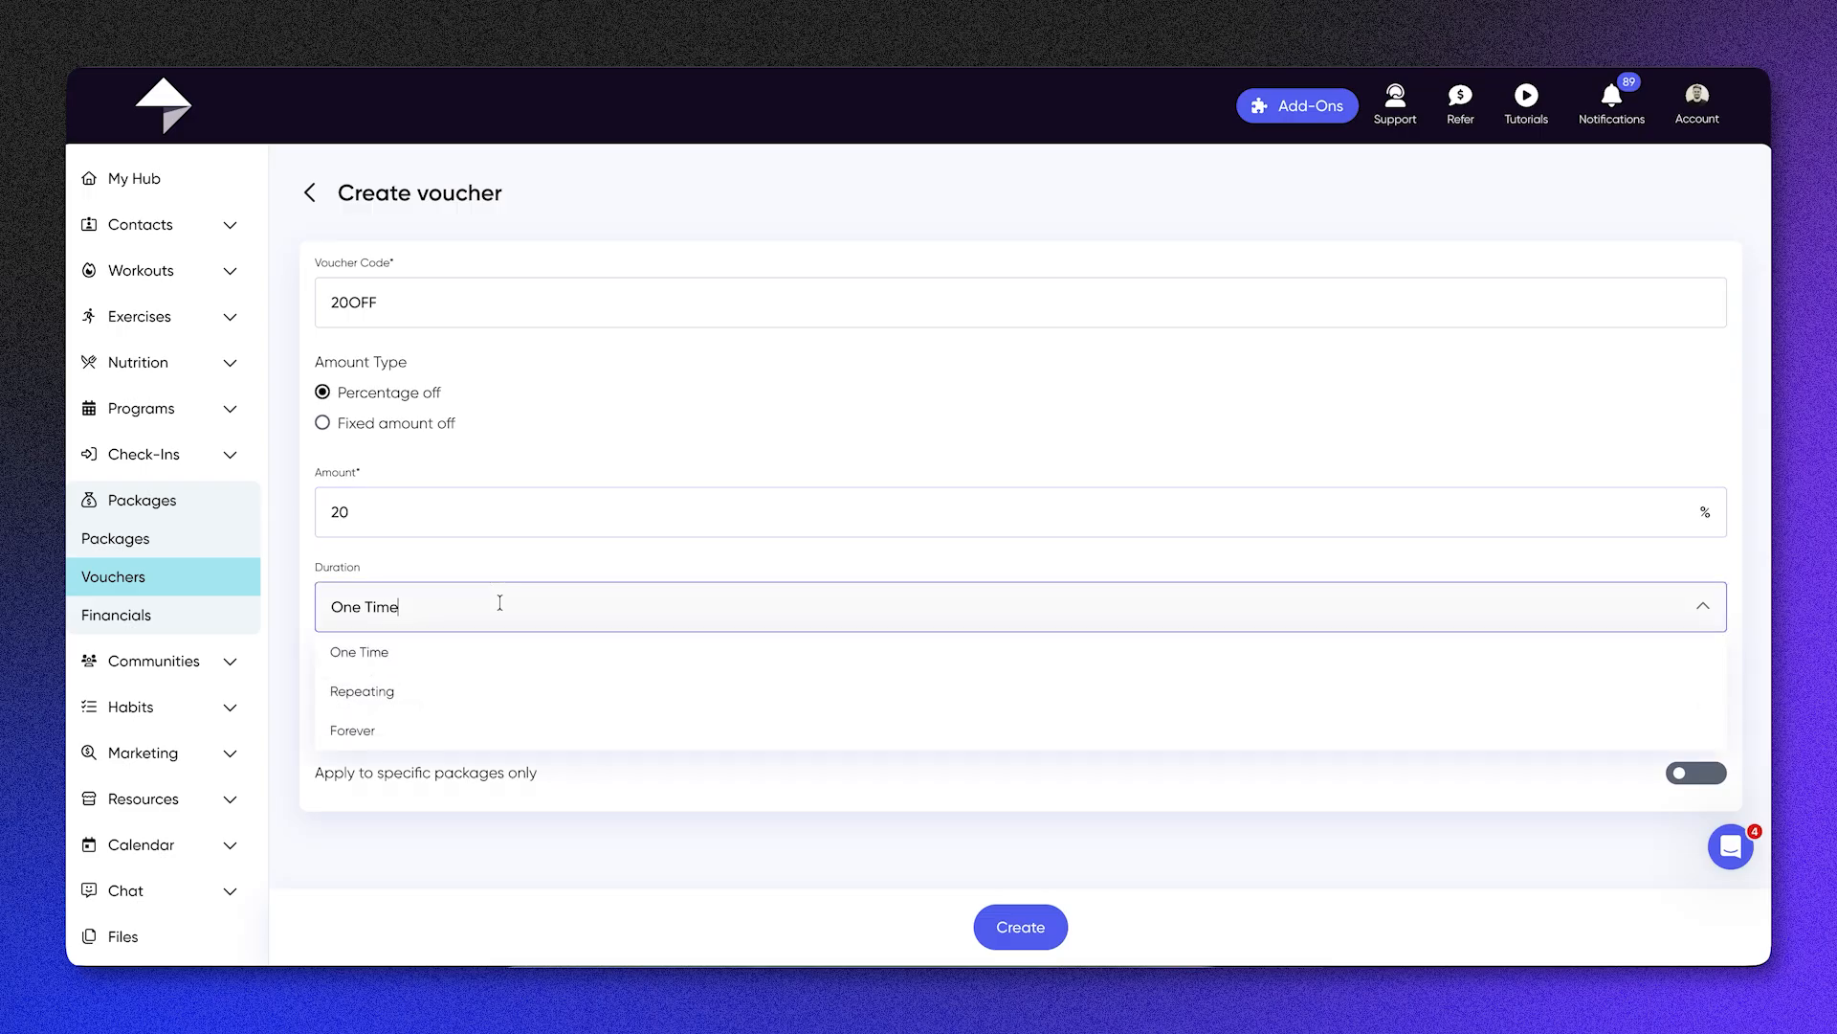
pyautogui.click(503, 693)
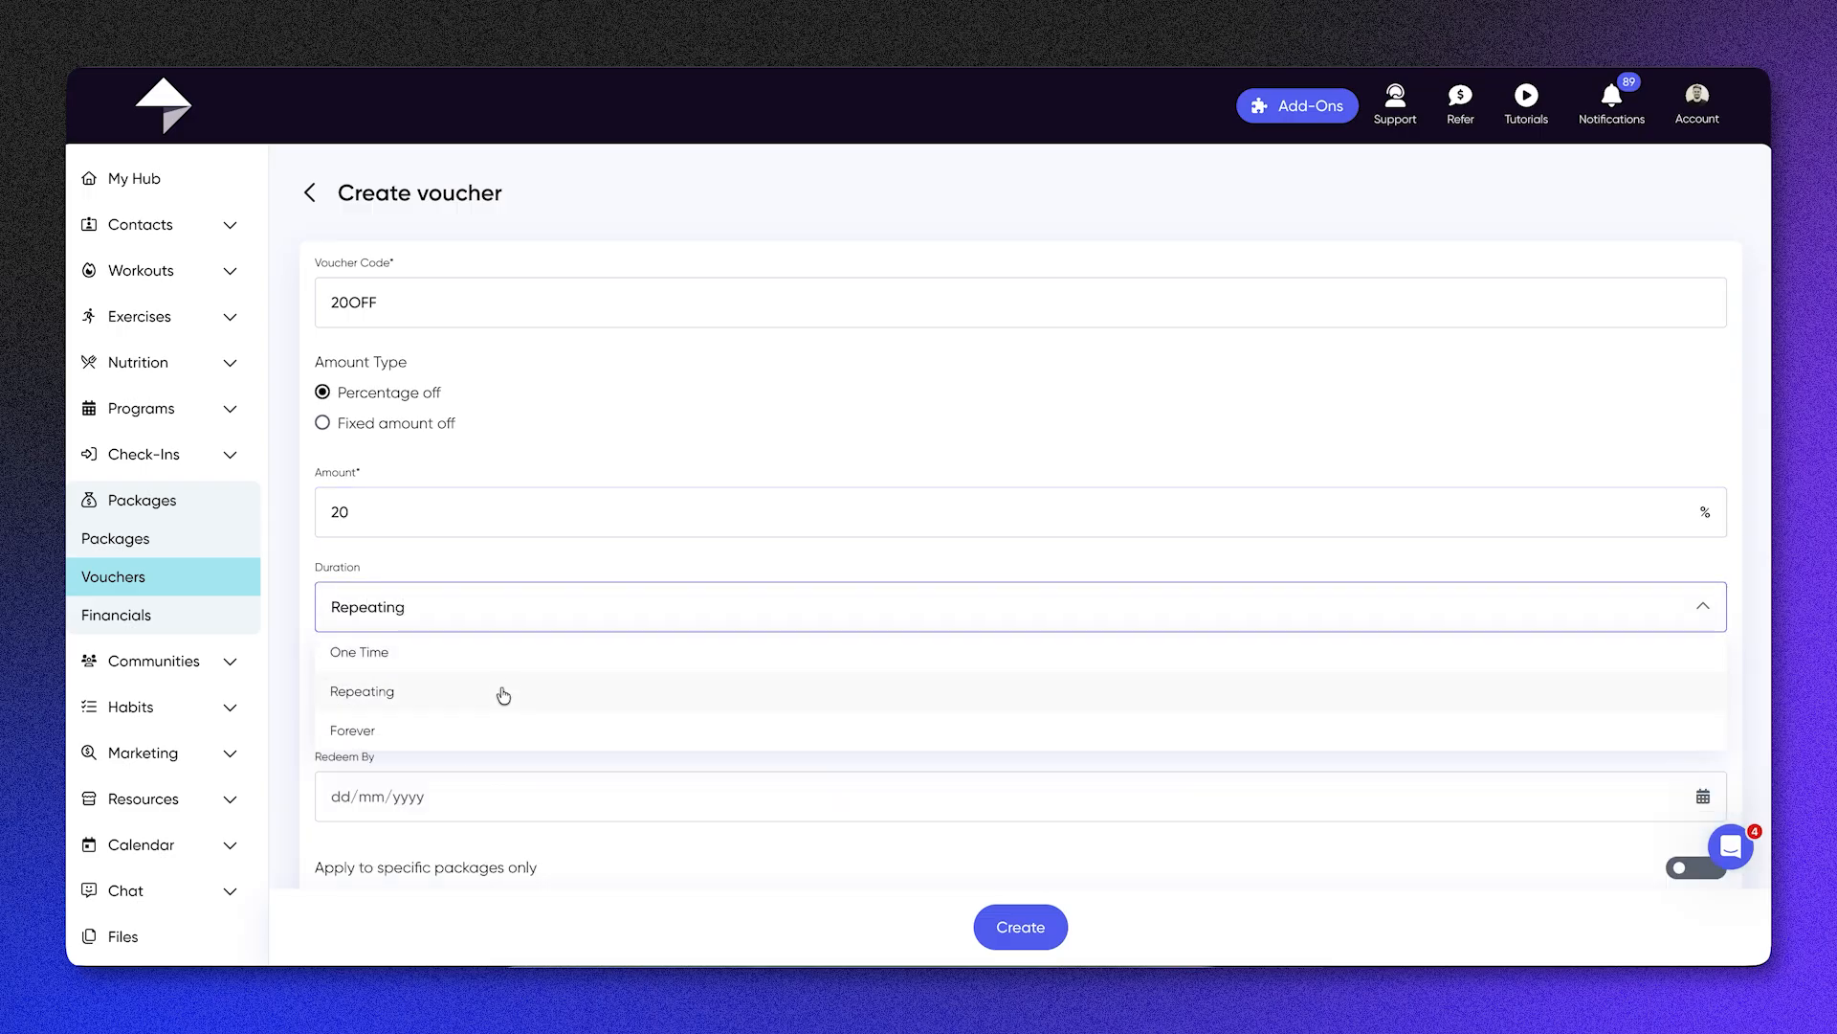
pyautogui.click(418, 708)
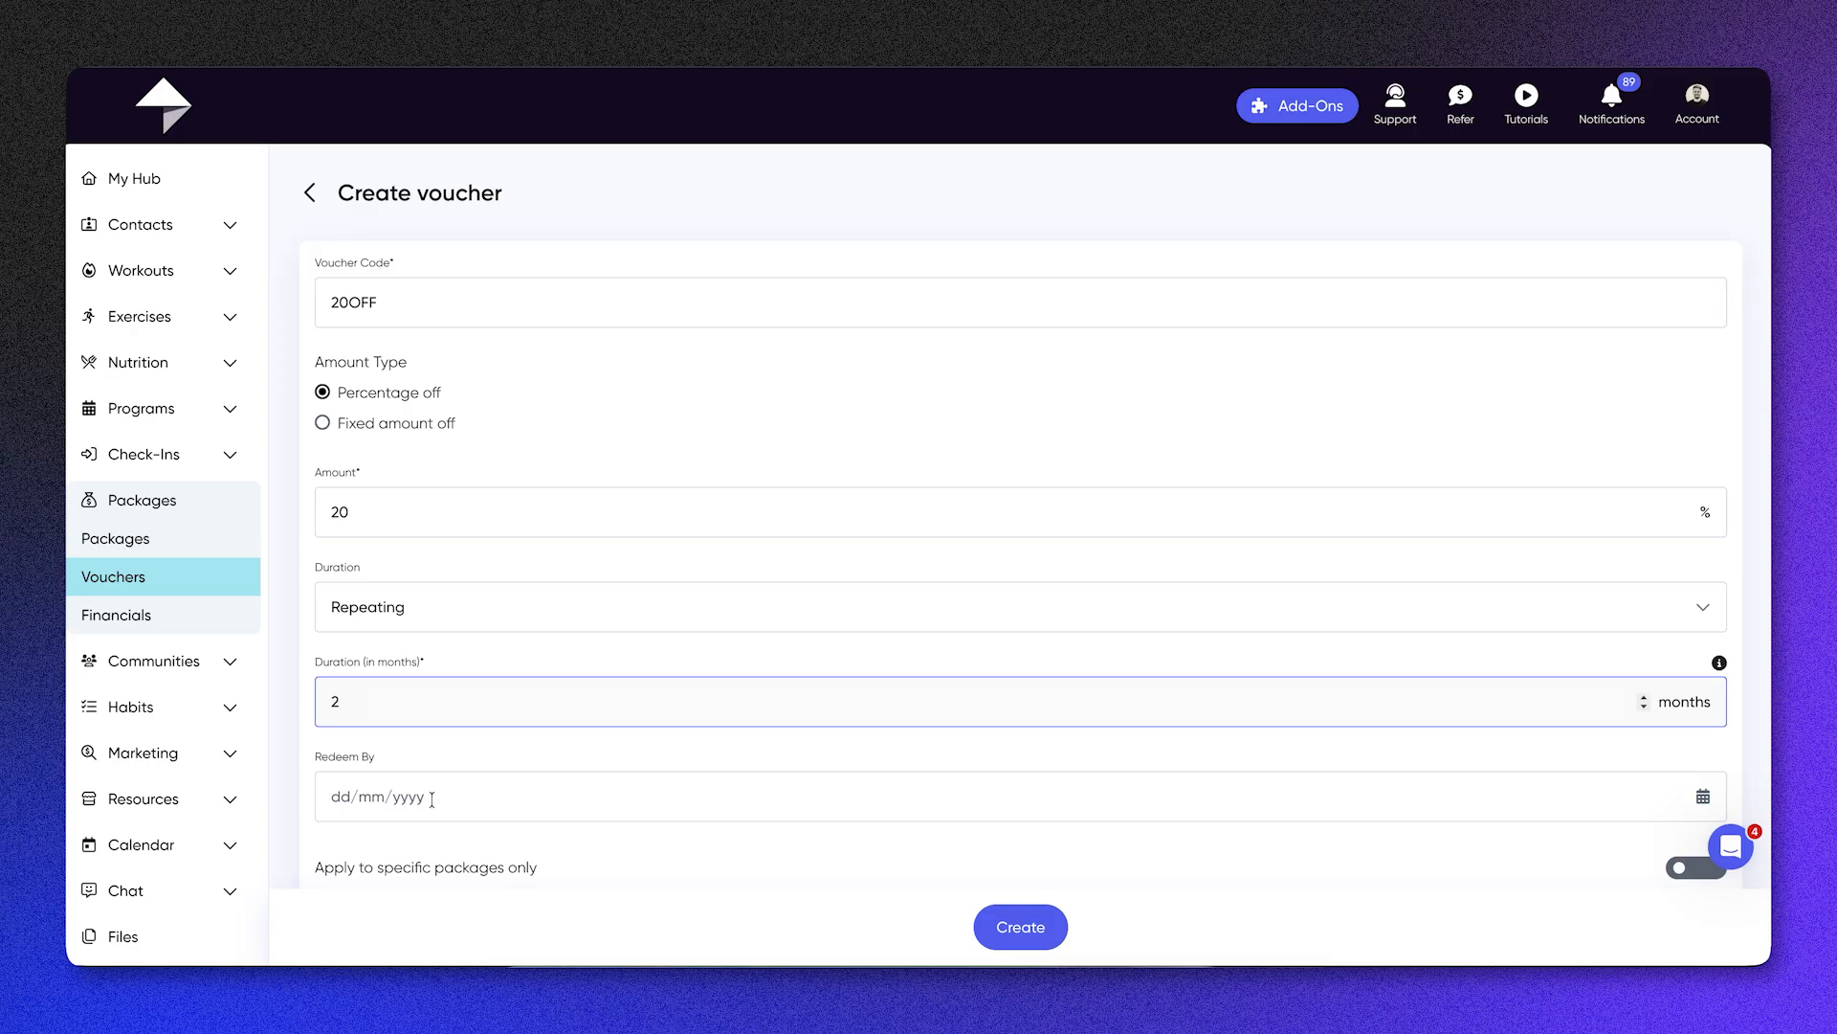
# Step: Restrict the voucher to specific packages, add all six listed packages from 100 Credit Pass to Ultimate Training, and create the voucher
pyautogui.scroll(-1, 675, 819)
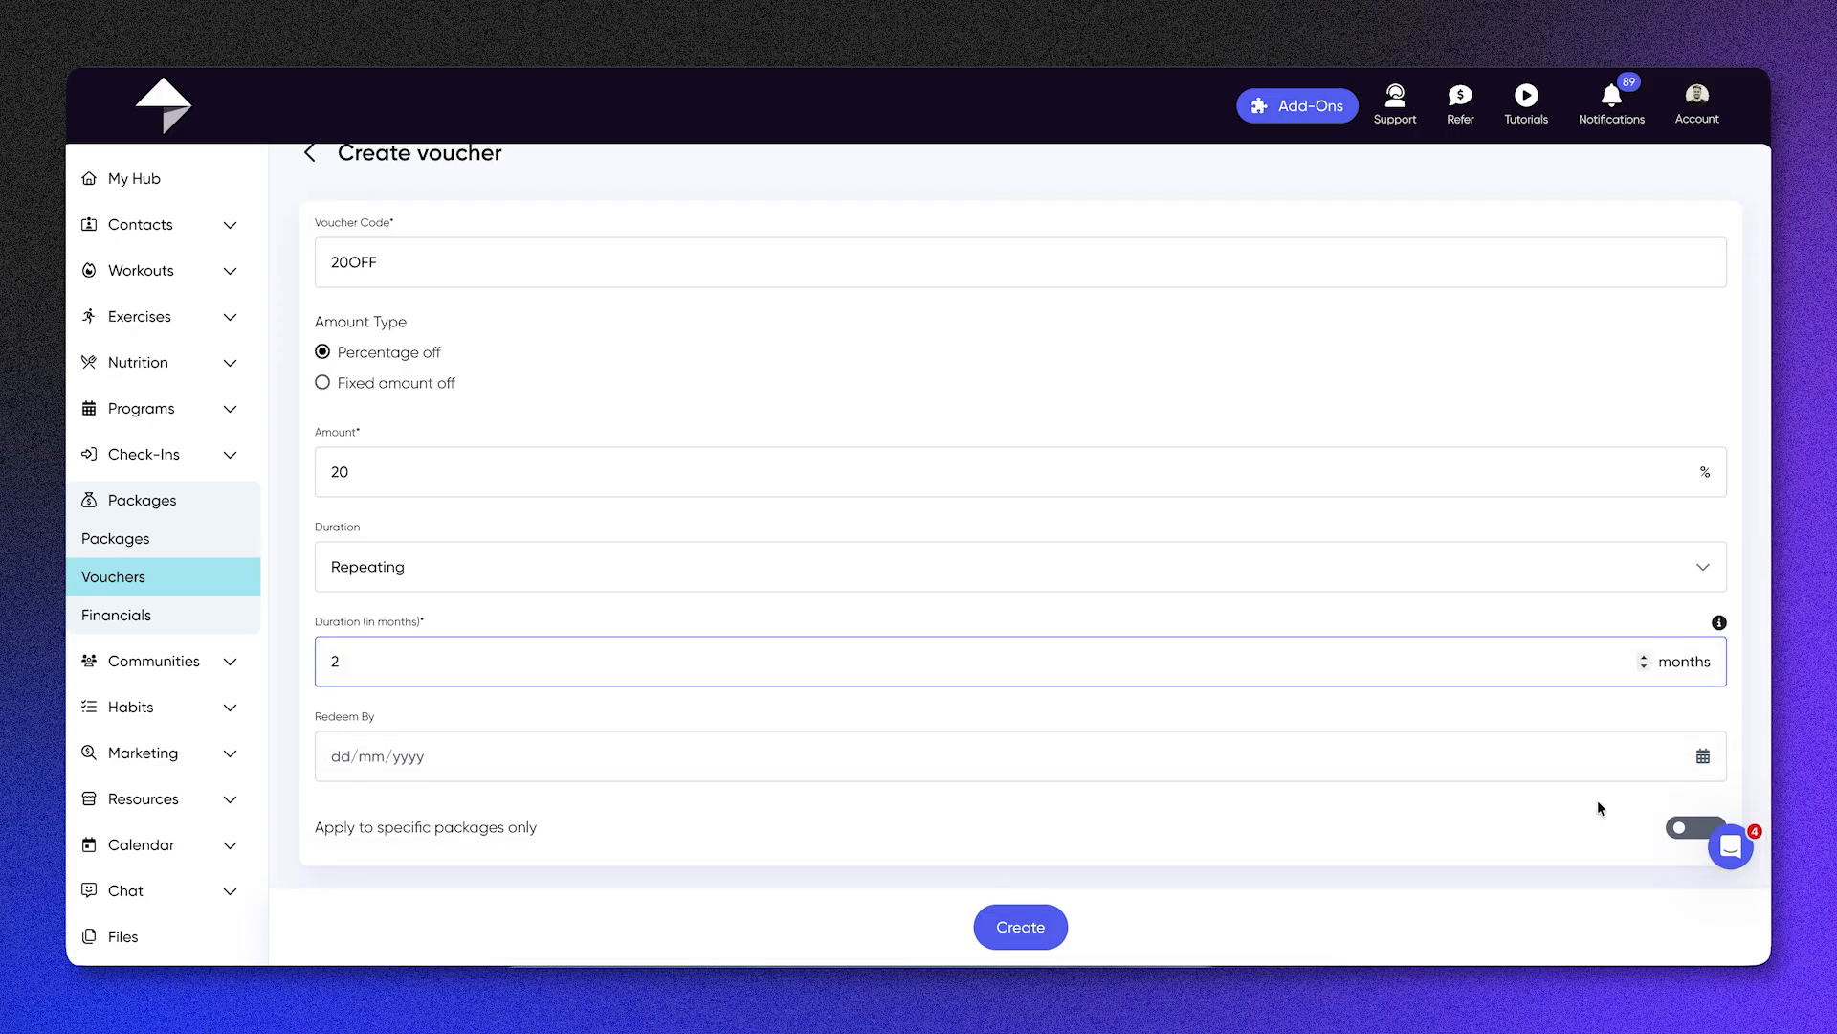
pyautogui.click(1686, 827)
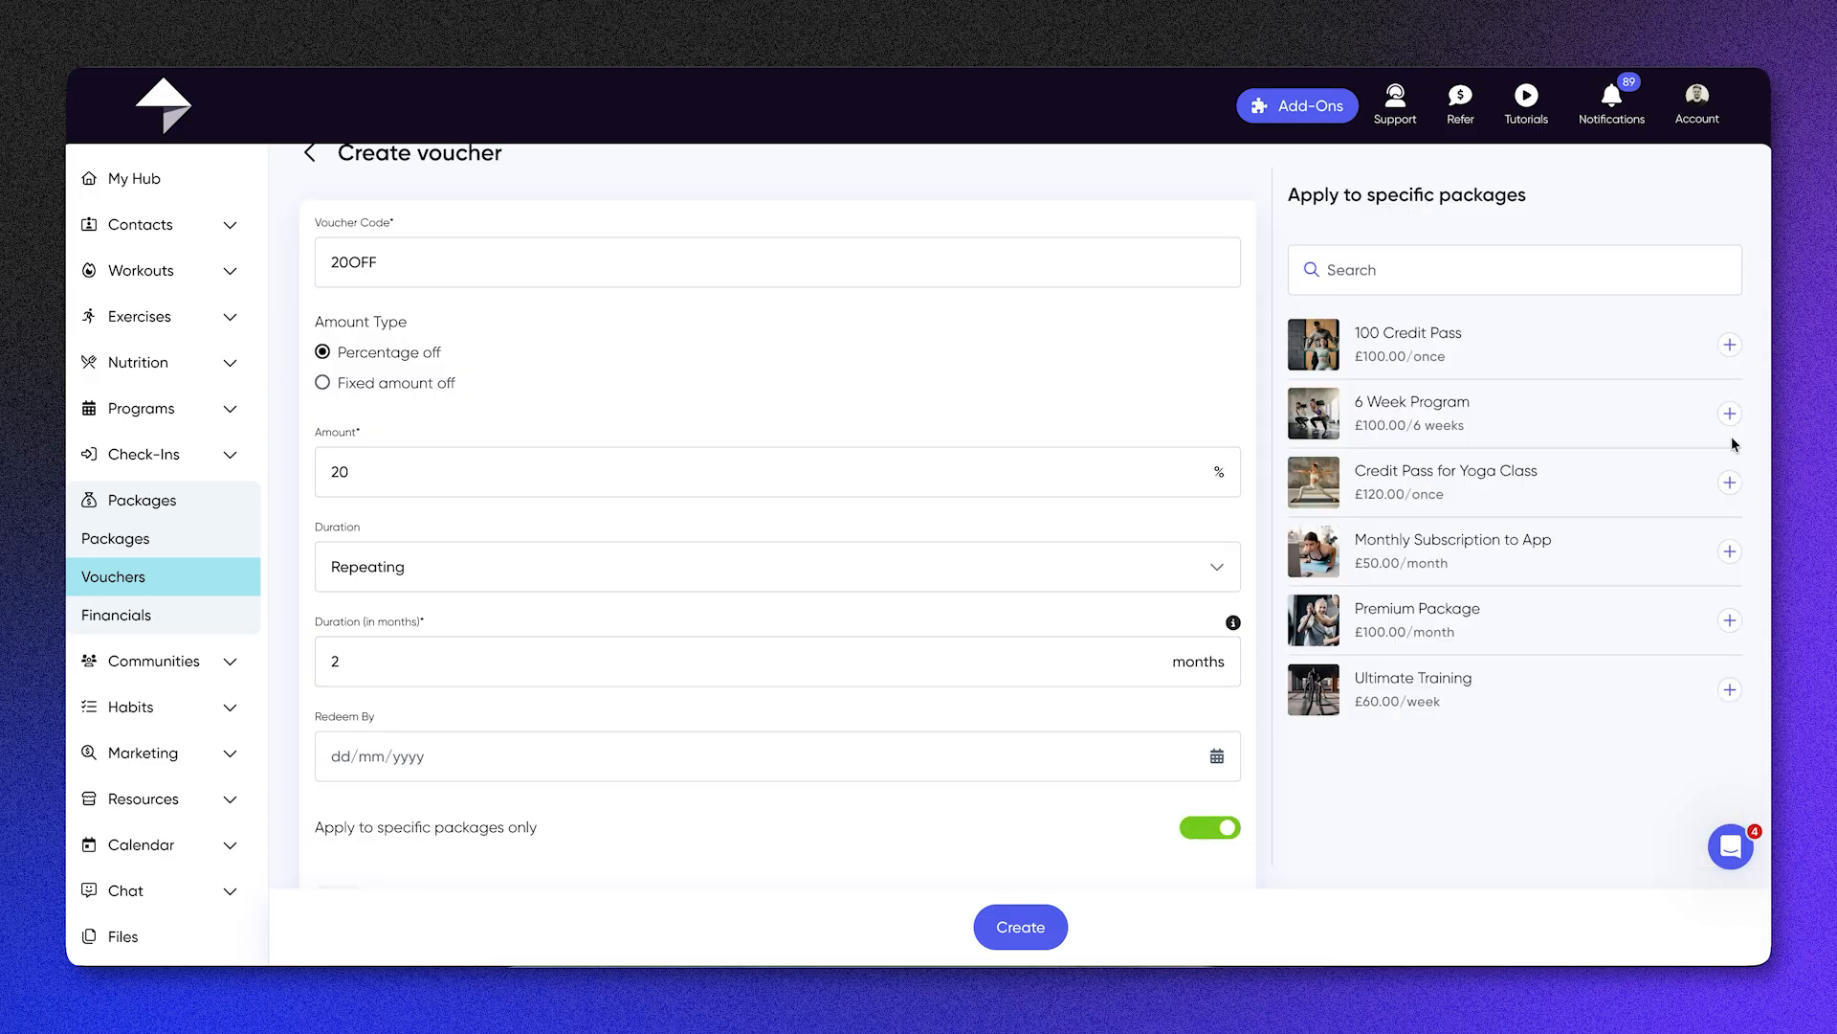
pyautogui.click(1729, 346)
pyautogui.click(1730, 414)
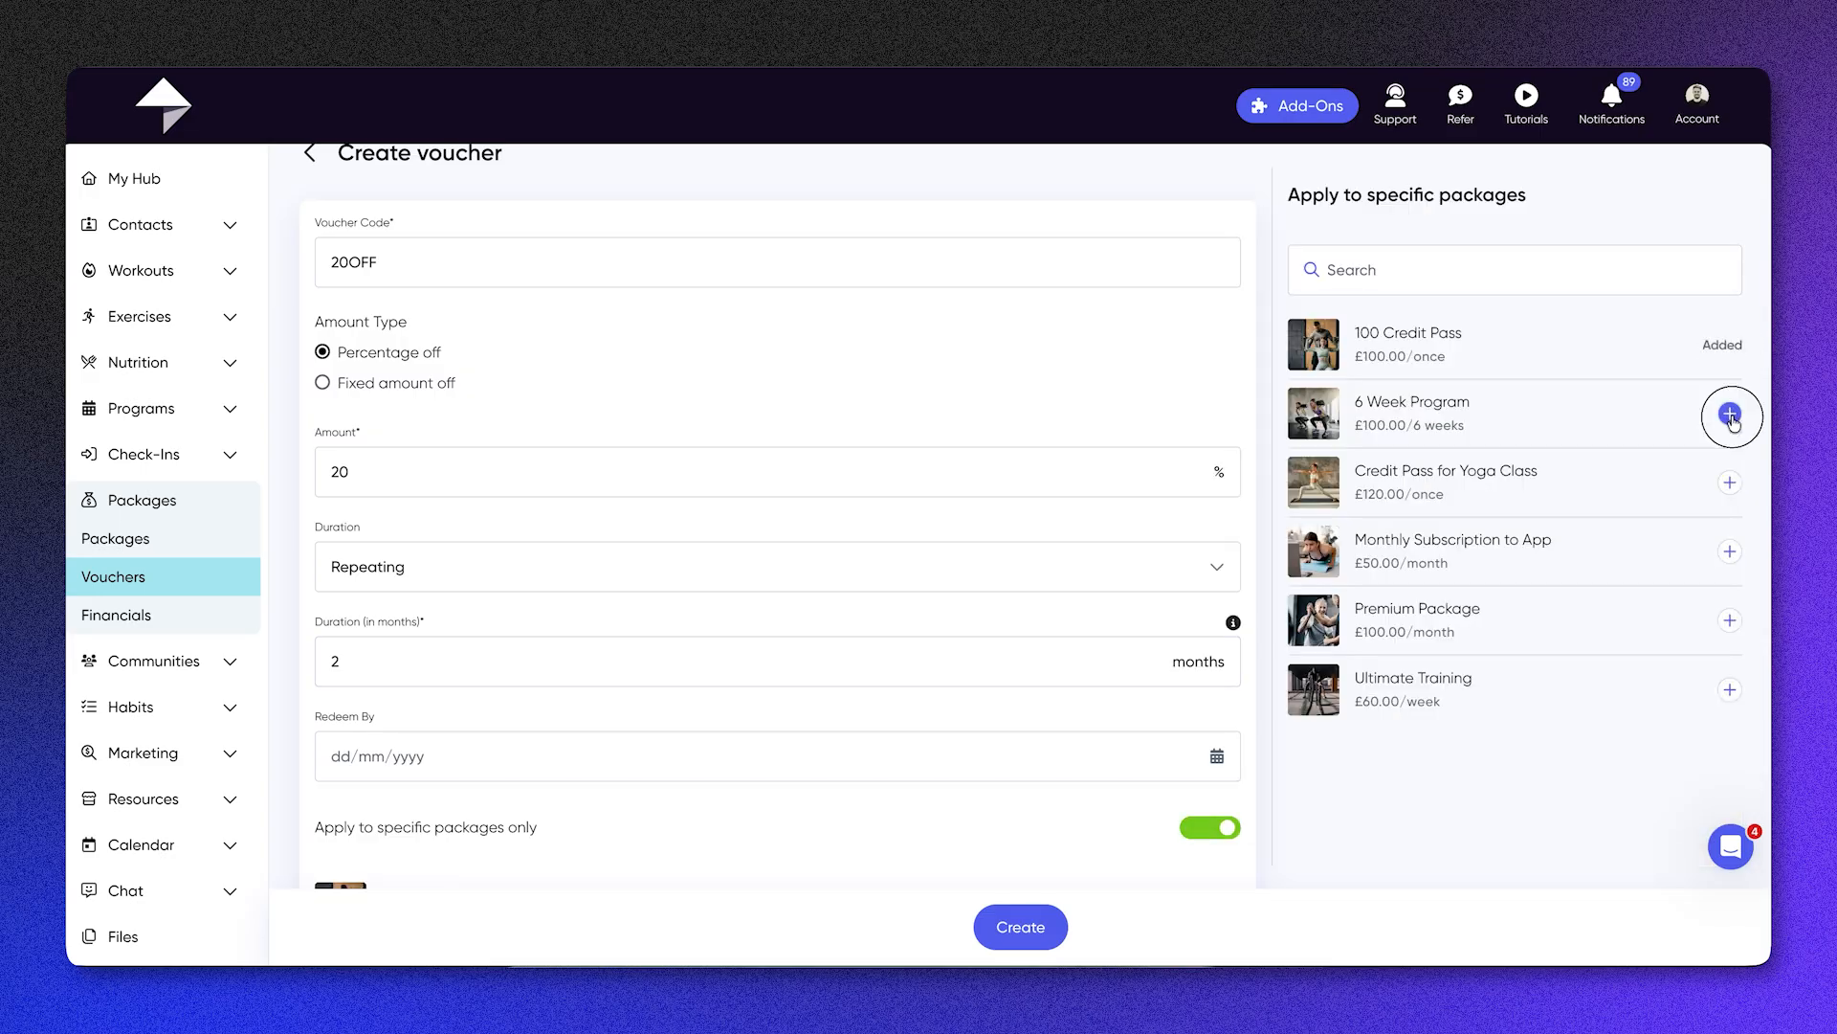
pyautogui.click(1730, 482)
pyautogui.click(1732, 553)
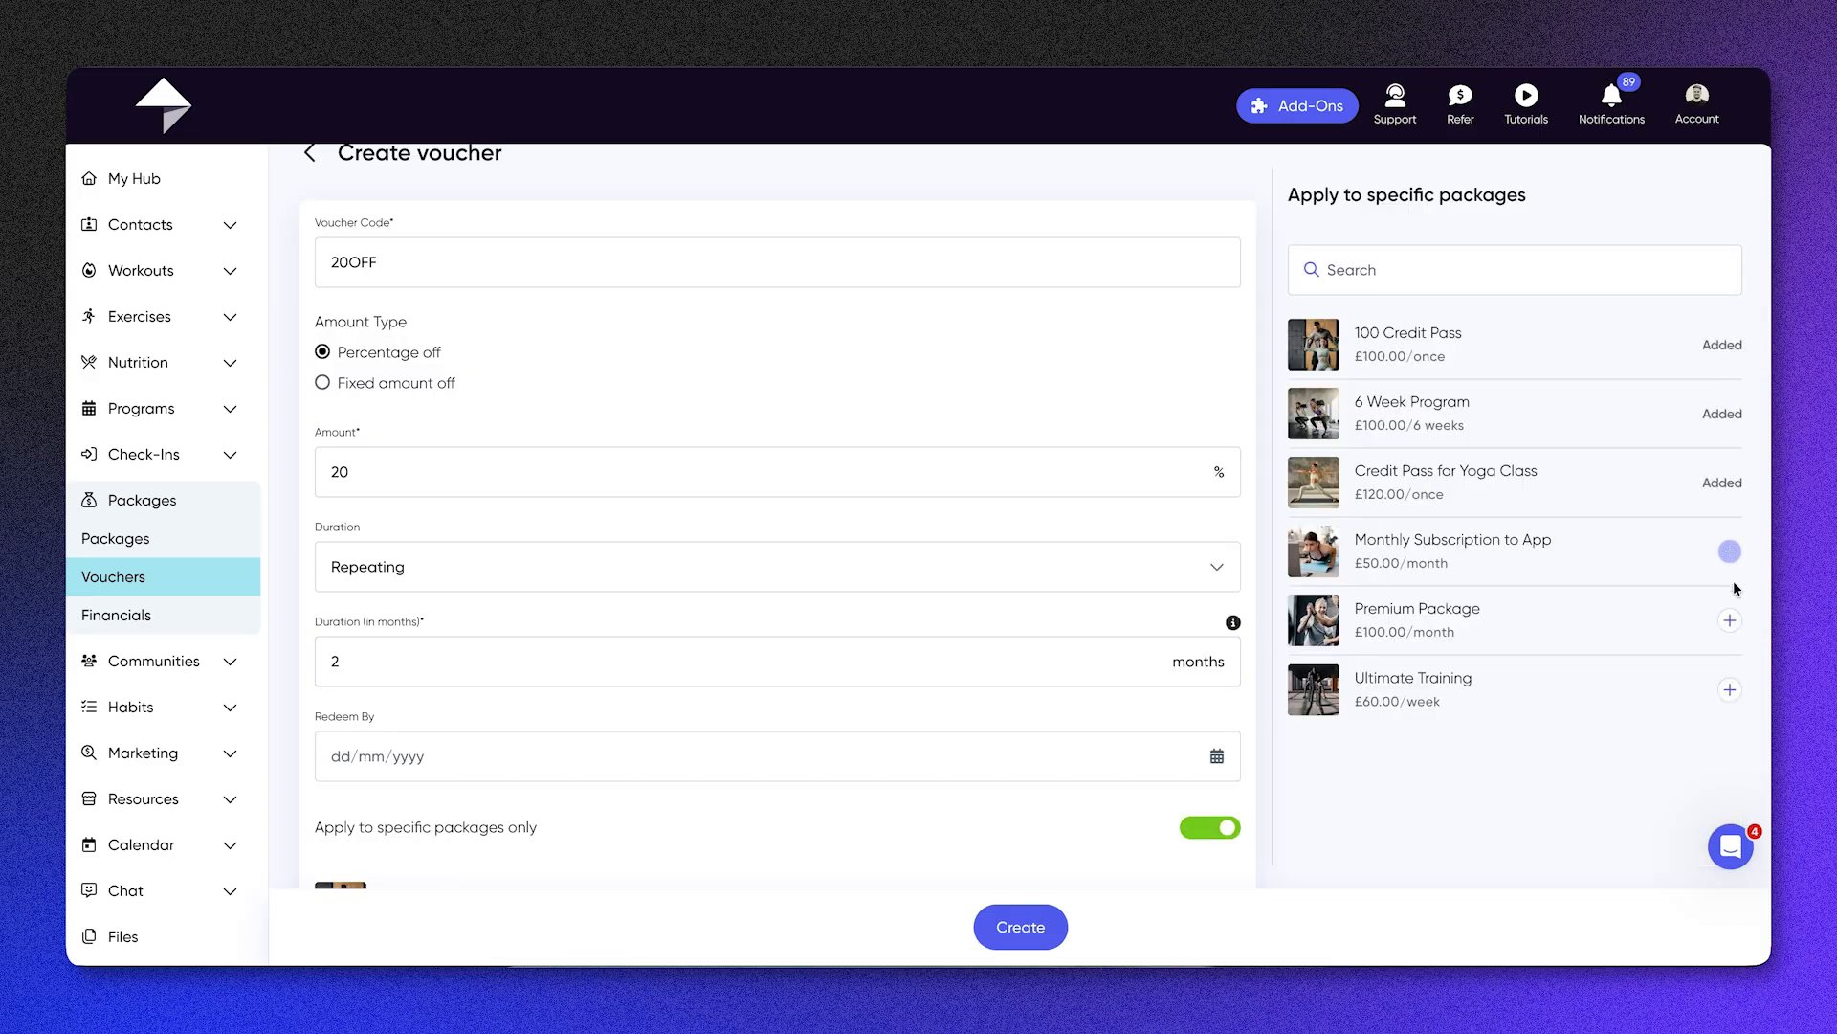
pyautogui.click(1729, 620)
pyautogui.click(1729, 689)
pyautogui.click(1004, 934)
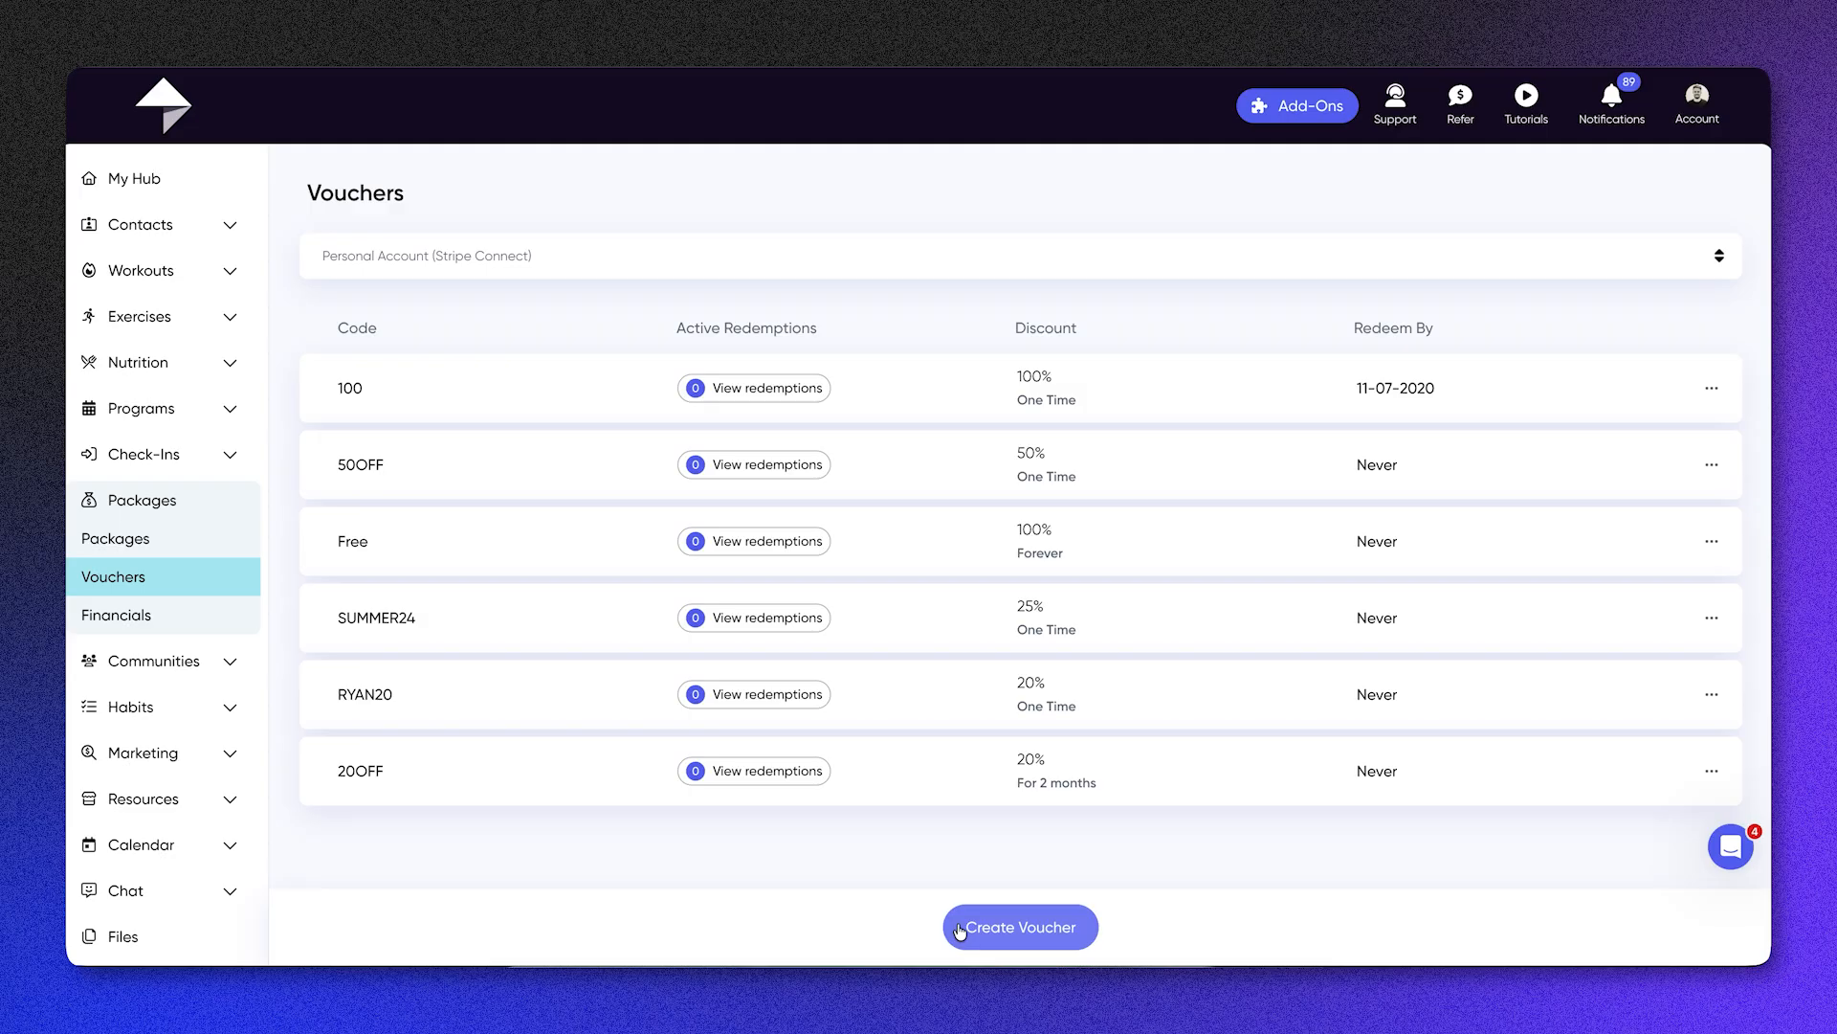
# Step: View the Financials analytics and the receipts for the personal Stripe Connect account
pyautogui.click(128, 626)
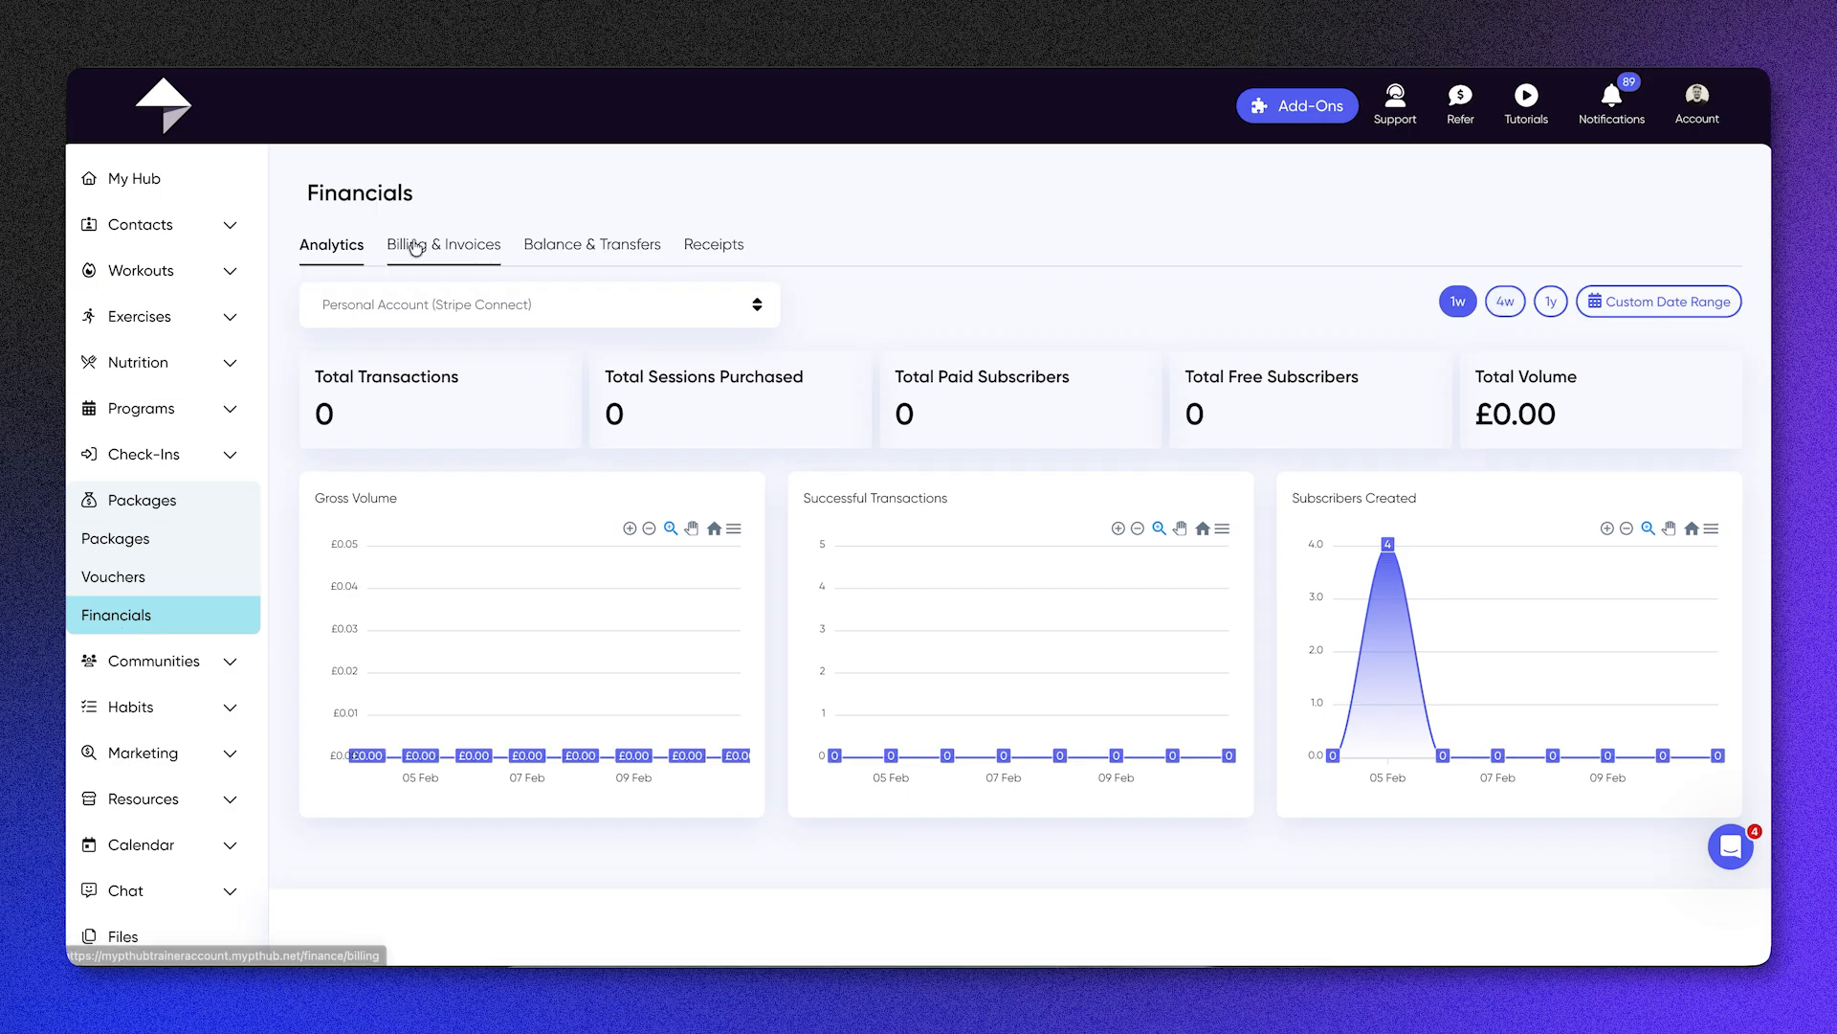
pyautogui.click(719, 253)
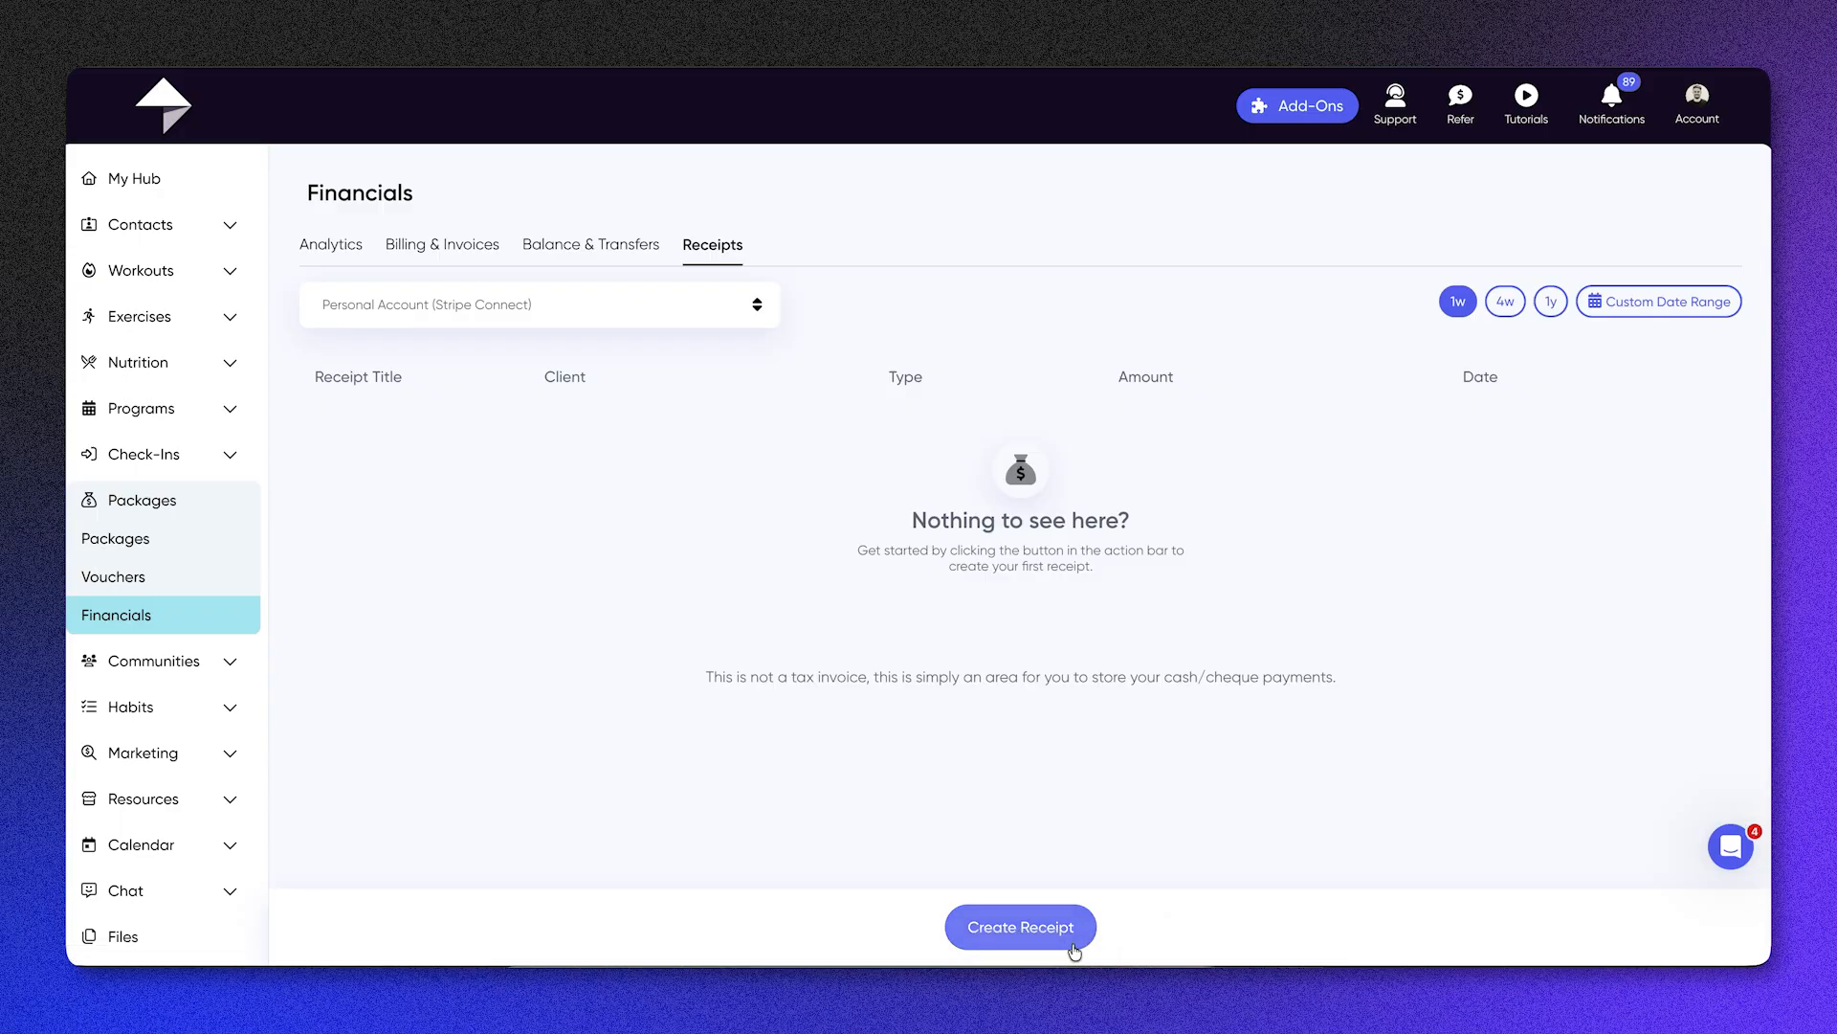
pyautogui.click(326, 246)
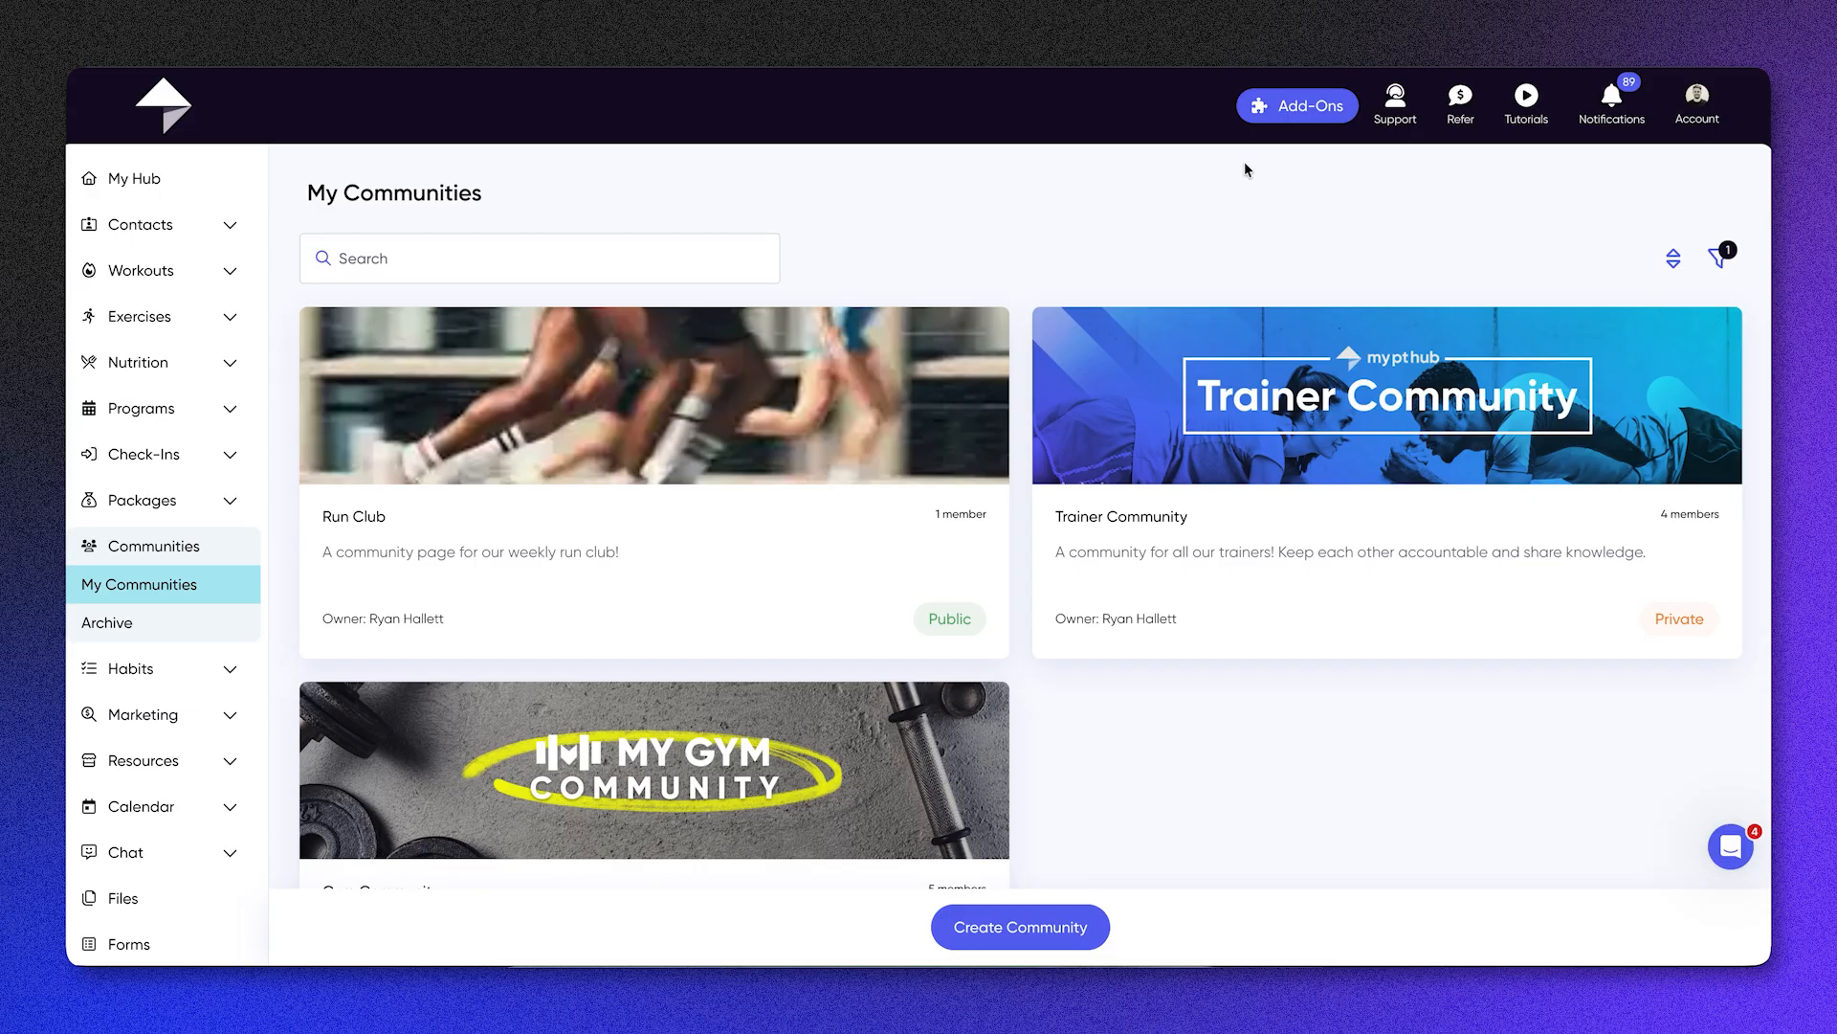
# Step: Check the form for creating a community without using it, and review the Trainer Community's page and post feed
pyautogui.click(1046, 934)
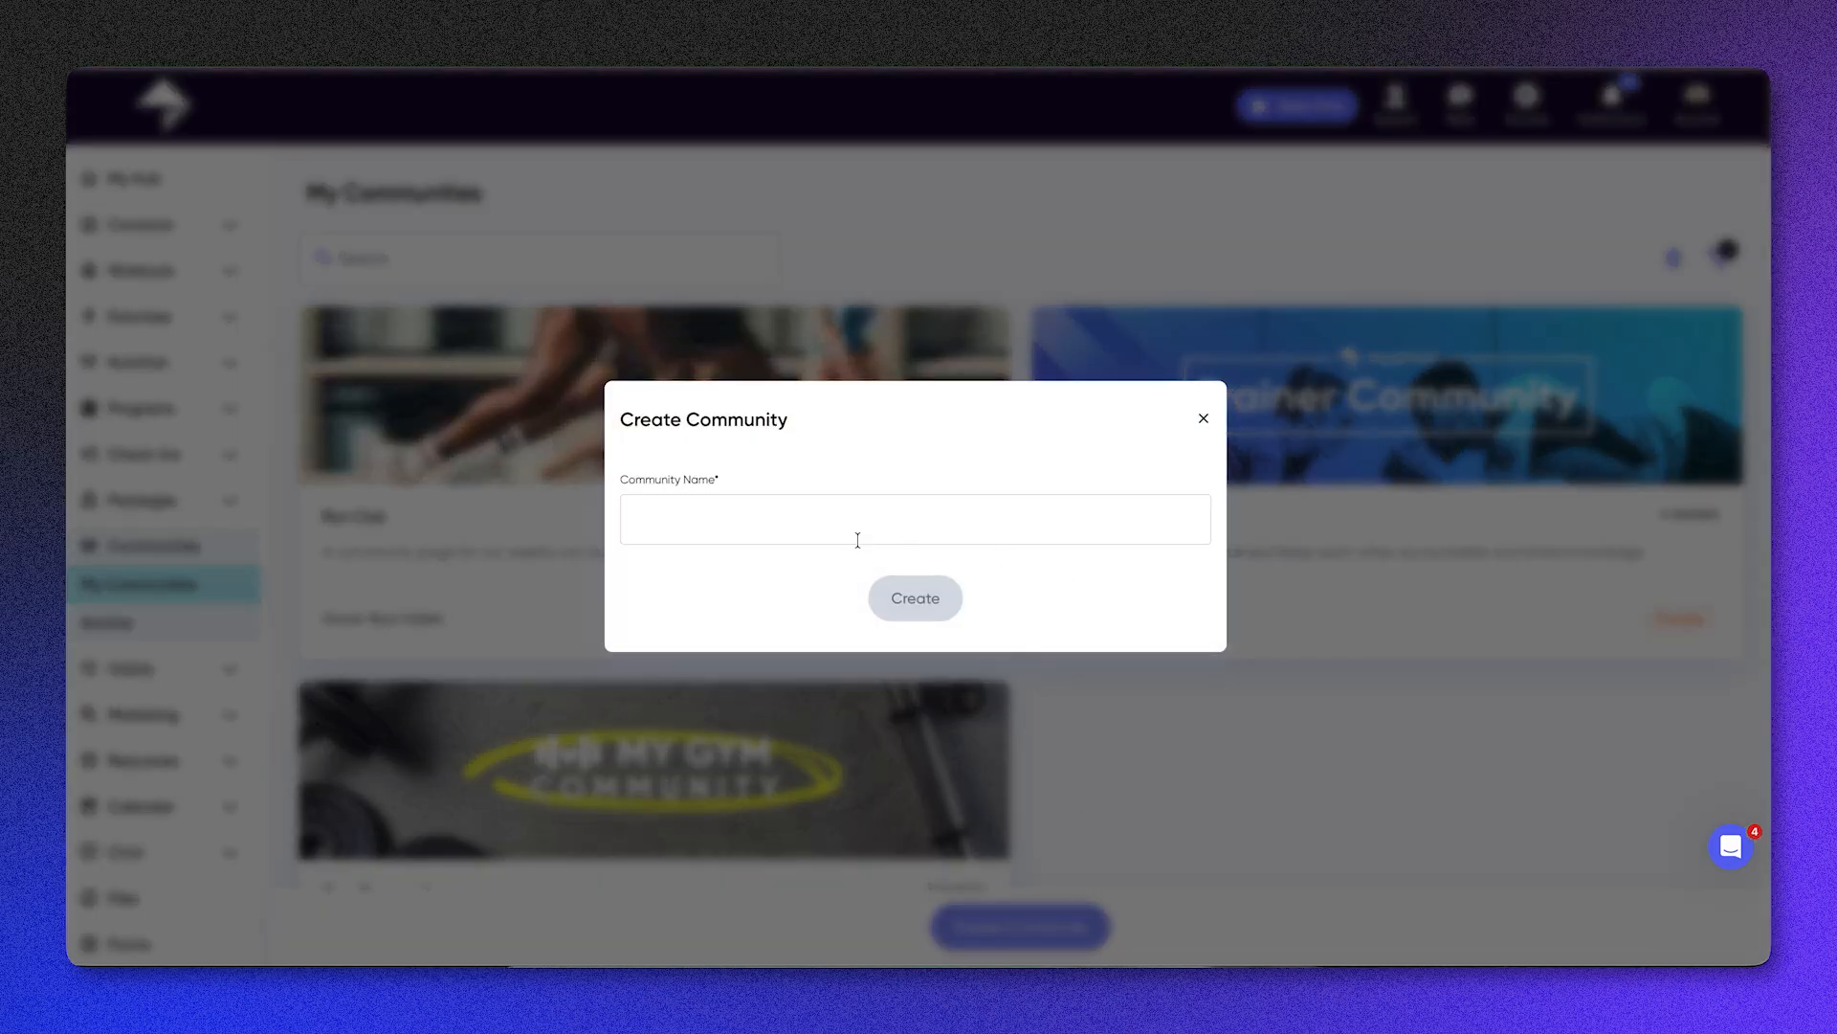
pyautogui.click(1204, 419)
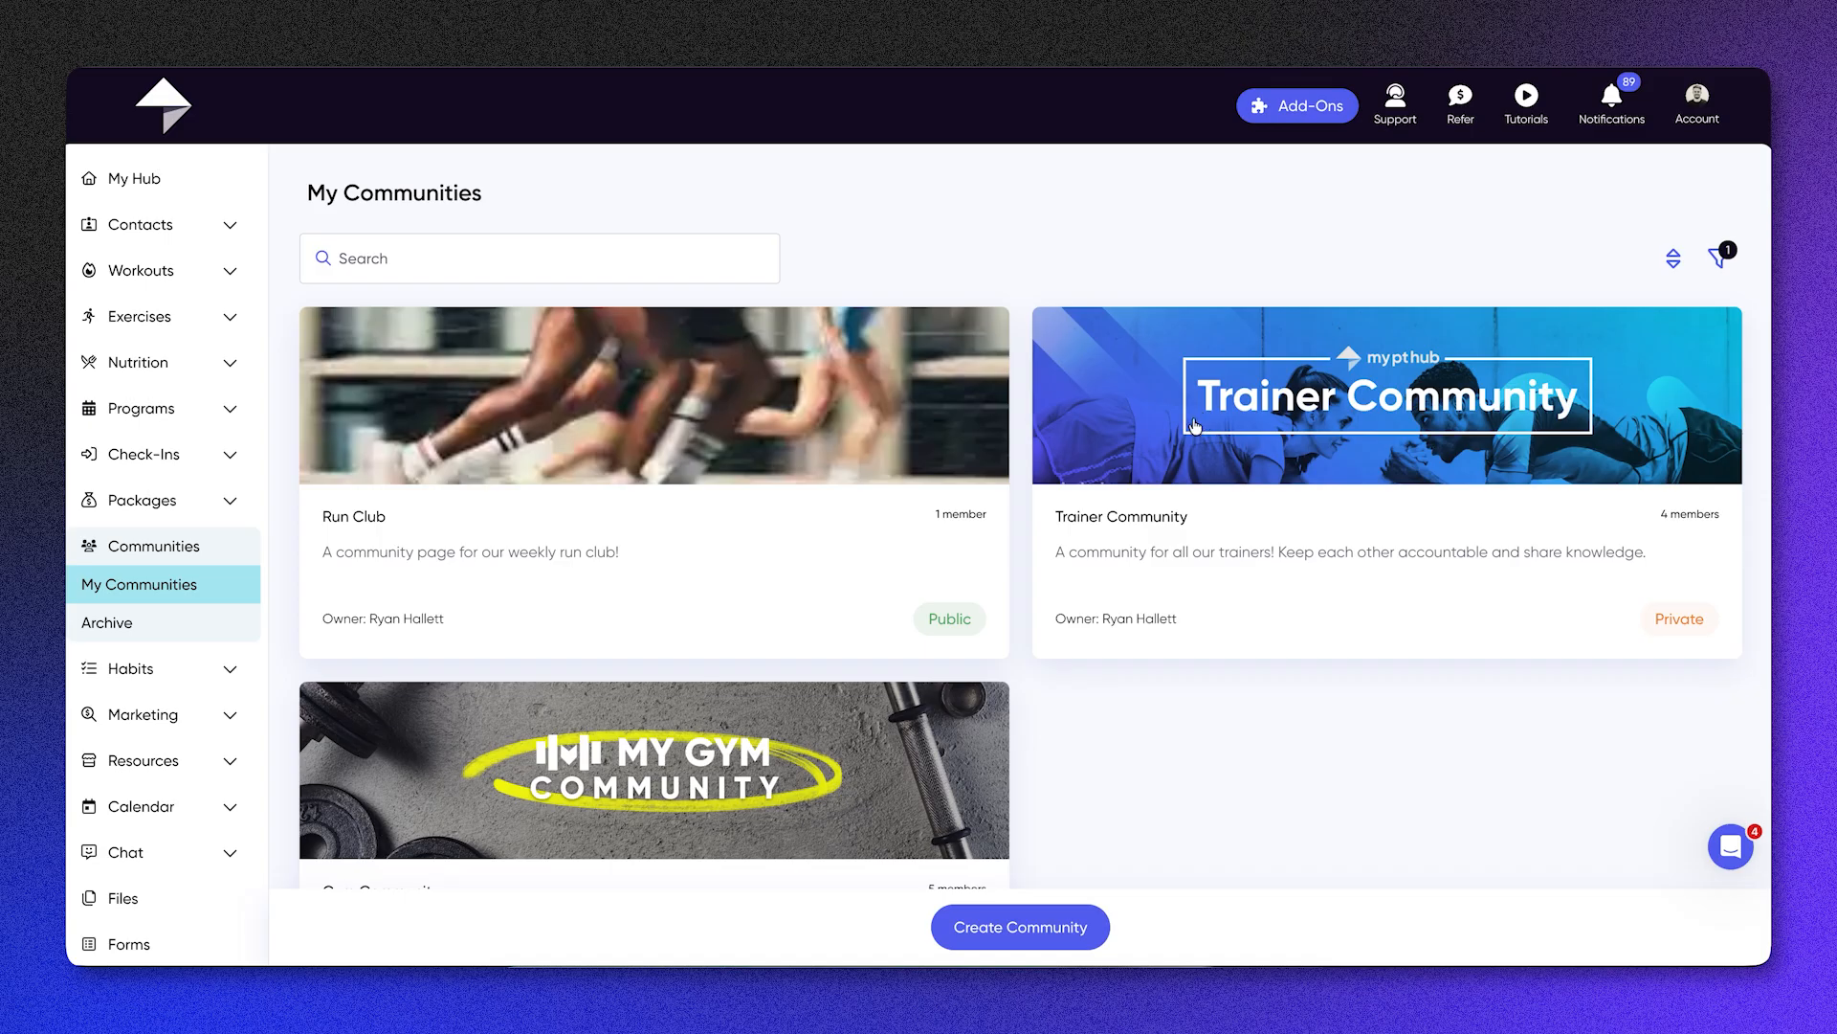
pyautogui.click(1215, 514)
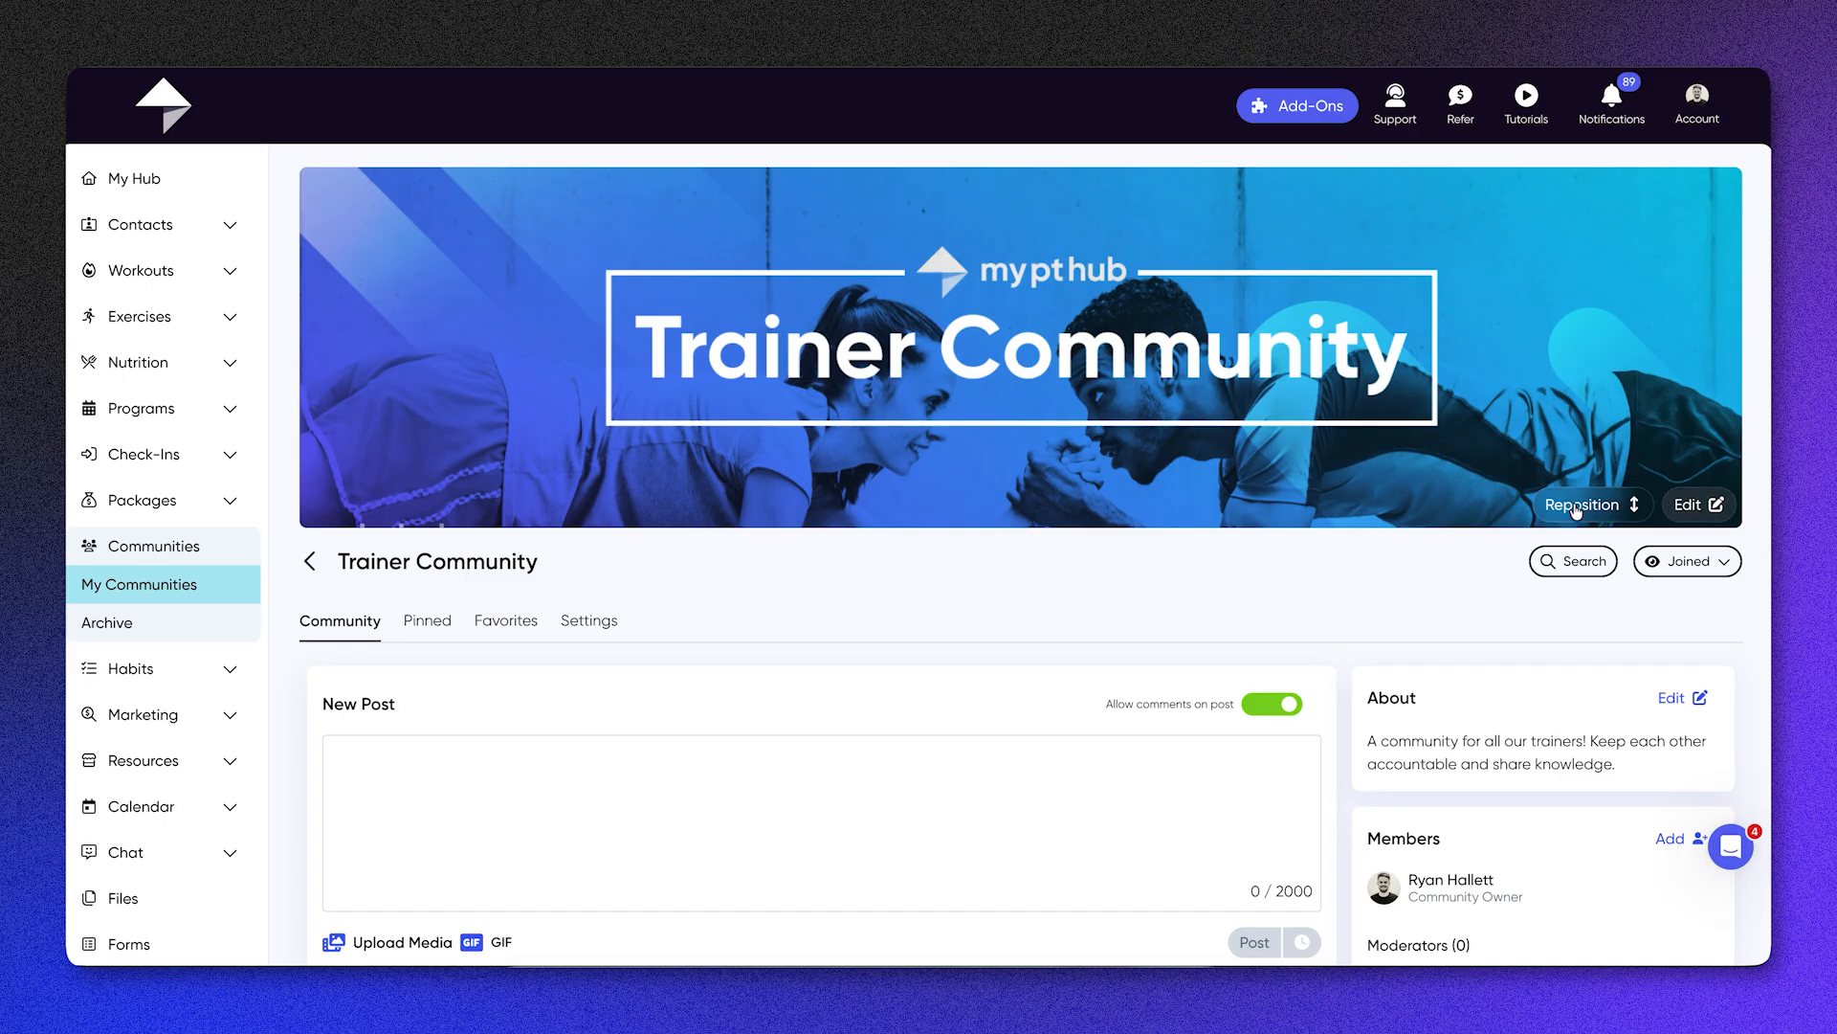
pyautogui.scroll(-2, 841, 432)
pyautogui.scroll(-2, 841, 429)
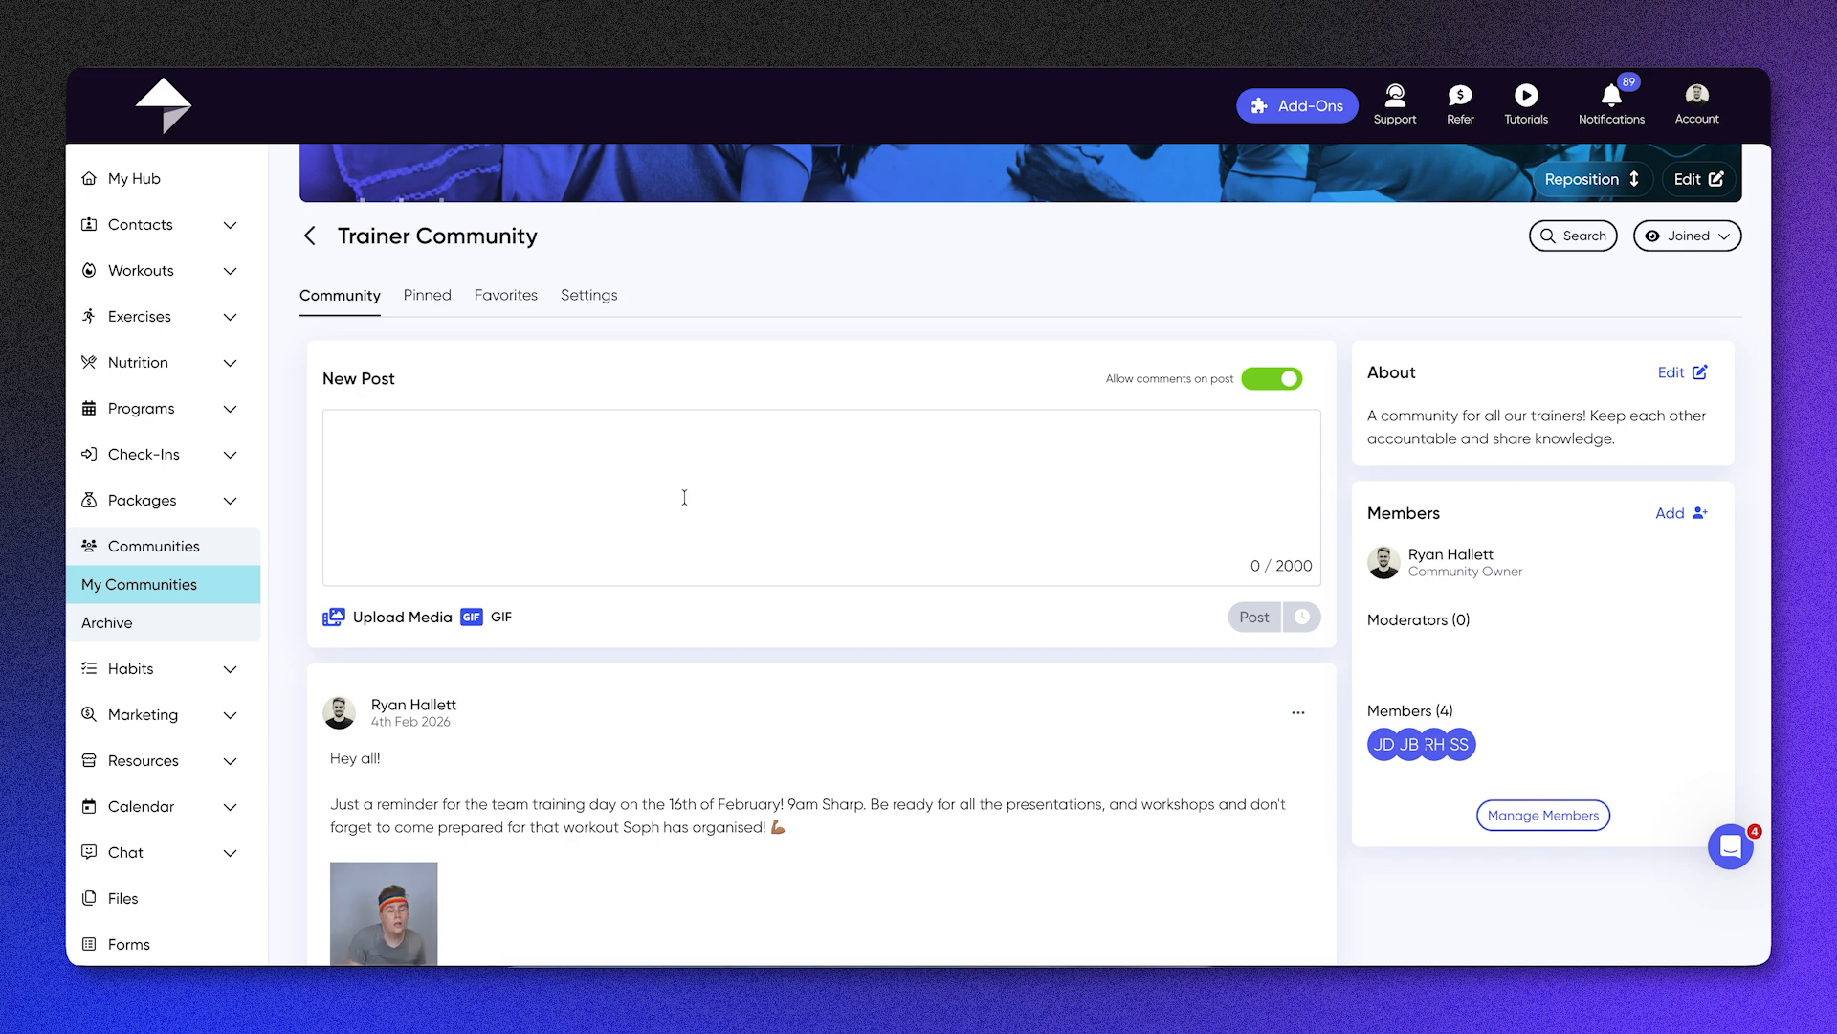
pyautogui.scroll(-1, 683, 495)
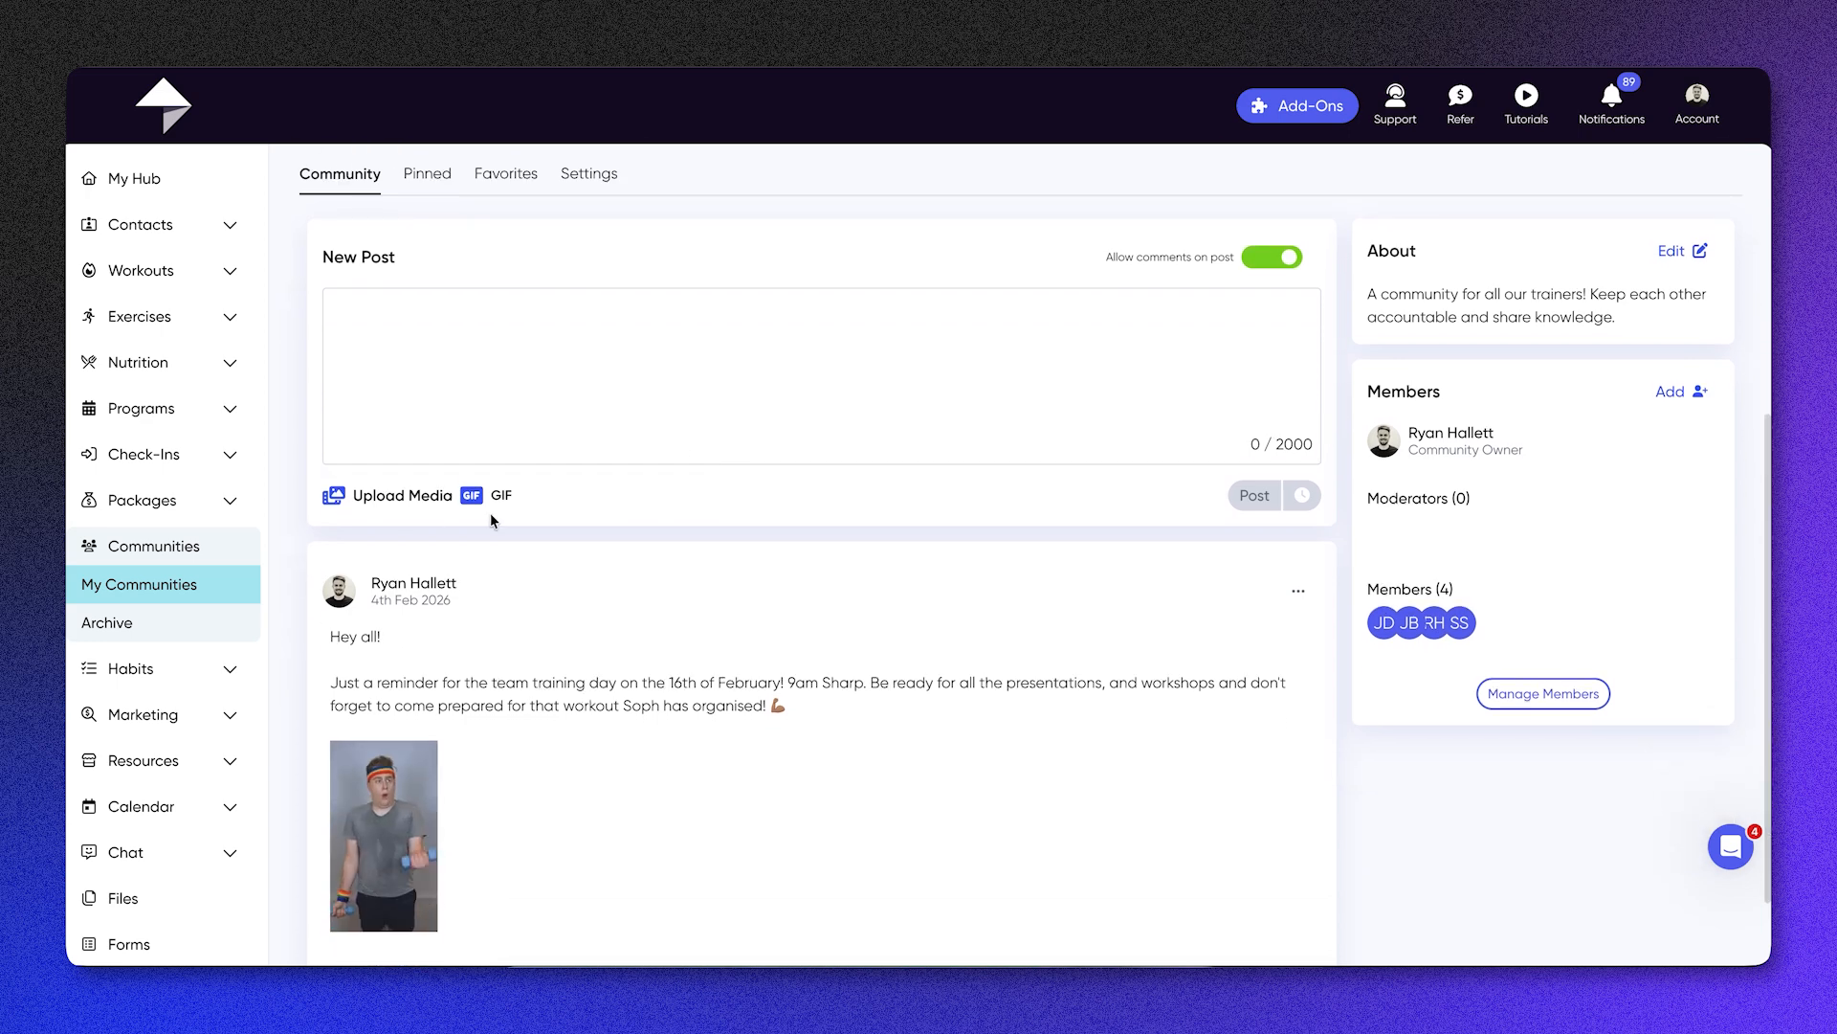
pyautogui.scroll(-1, 720, 691)
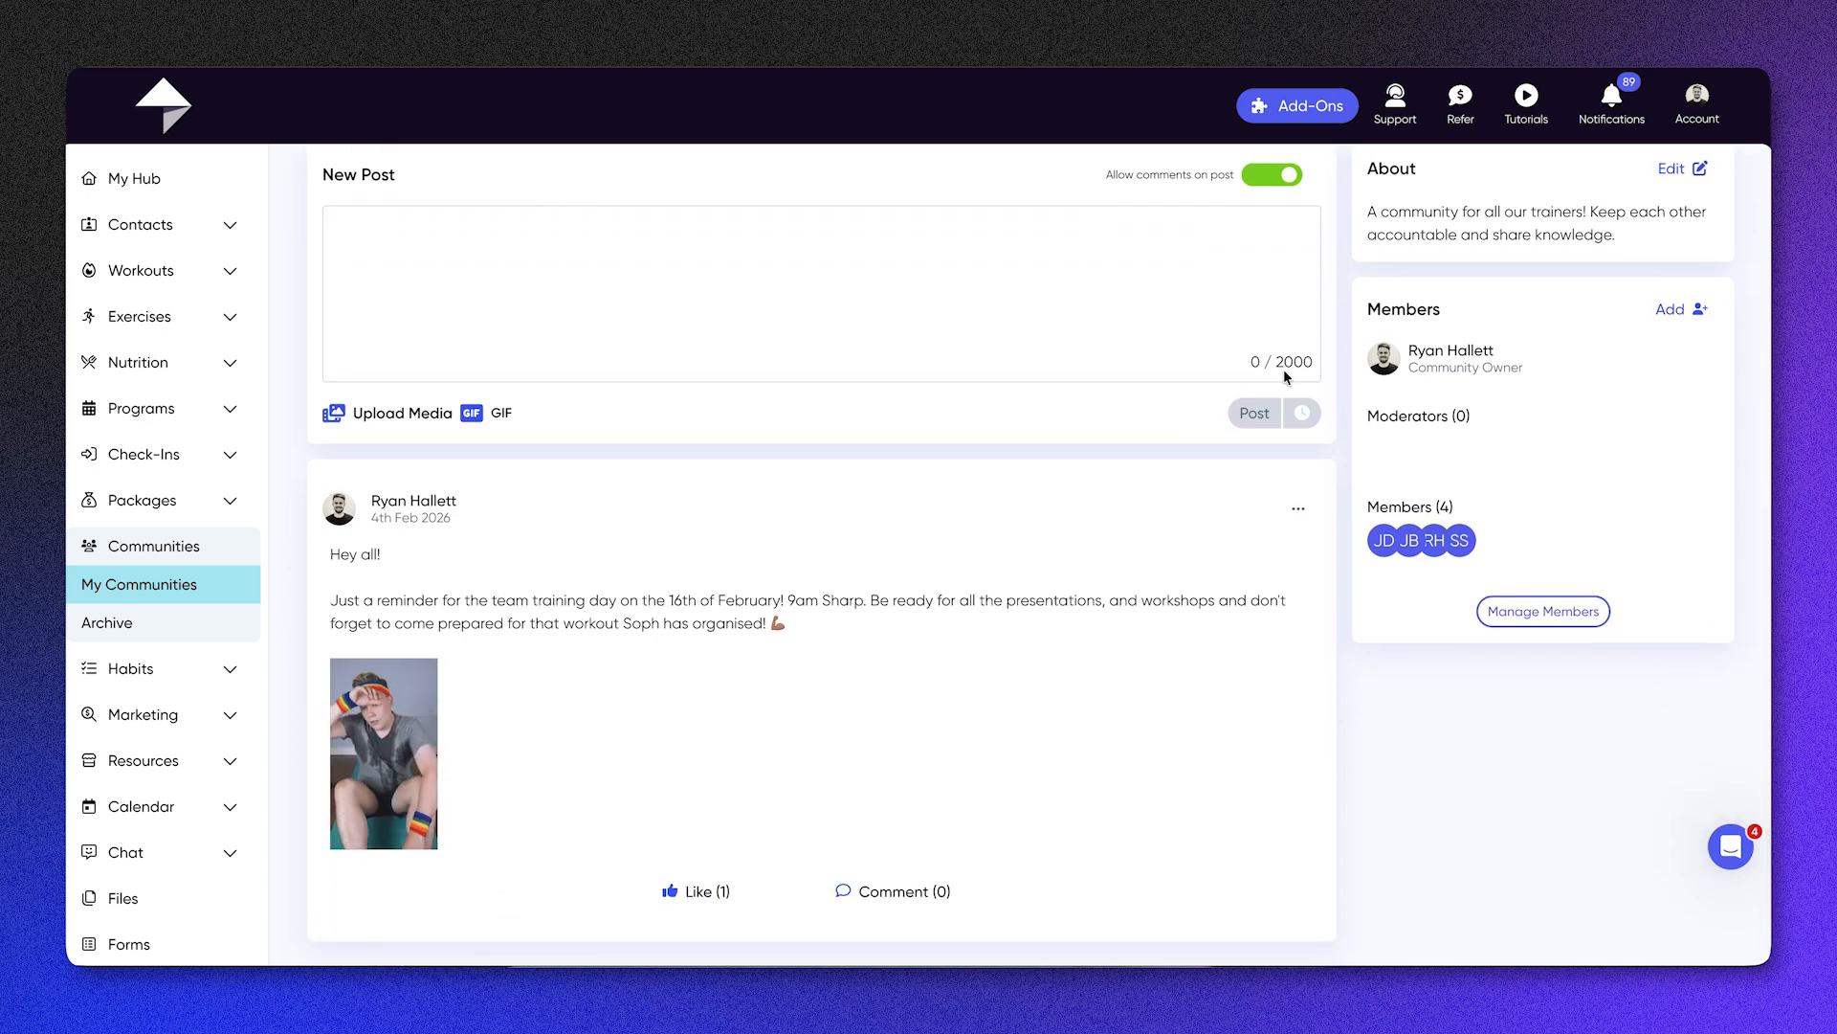
# Step: Draft a community post reading "Hey!", check its scheduling options without scheduling it, and clear the draft
pyautogui.click(942, 265)
pyautogui.write('Hey!')
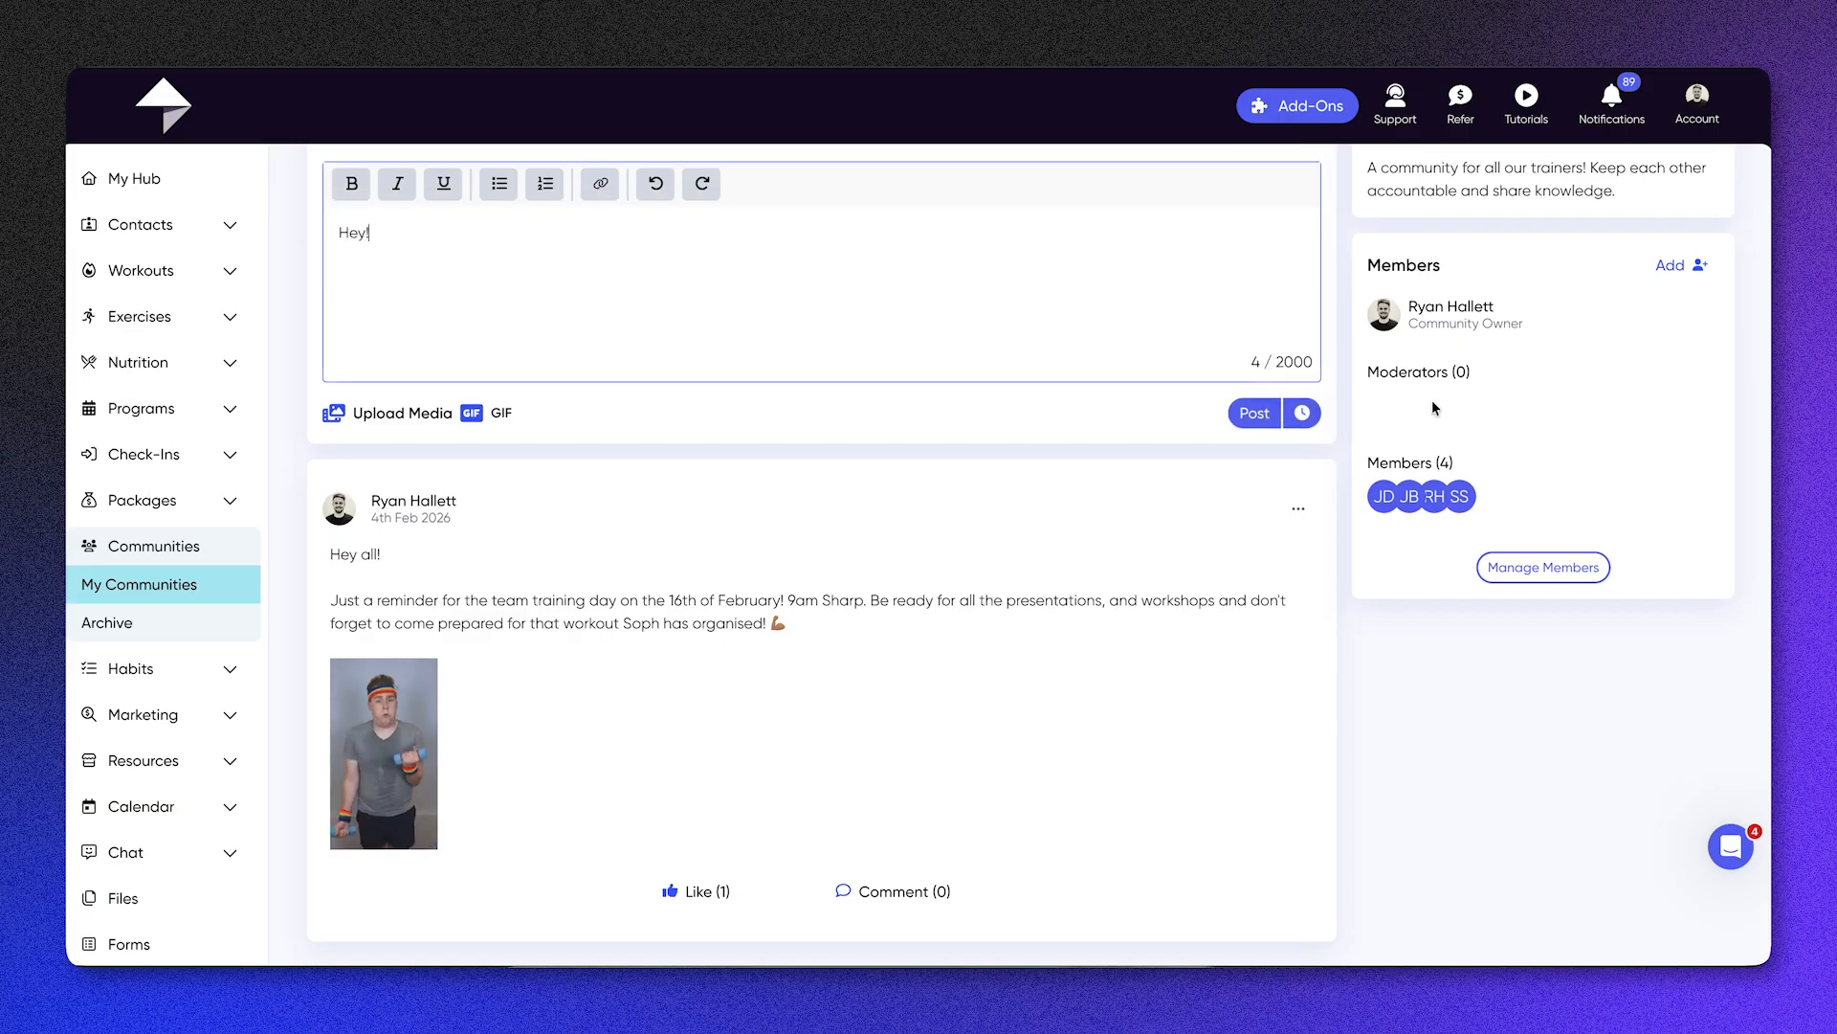
pyautogui.click(1313, 419)
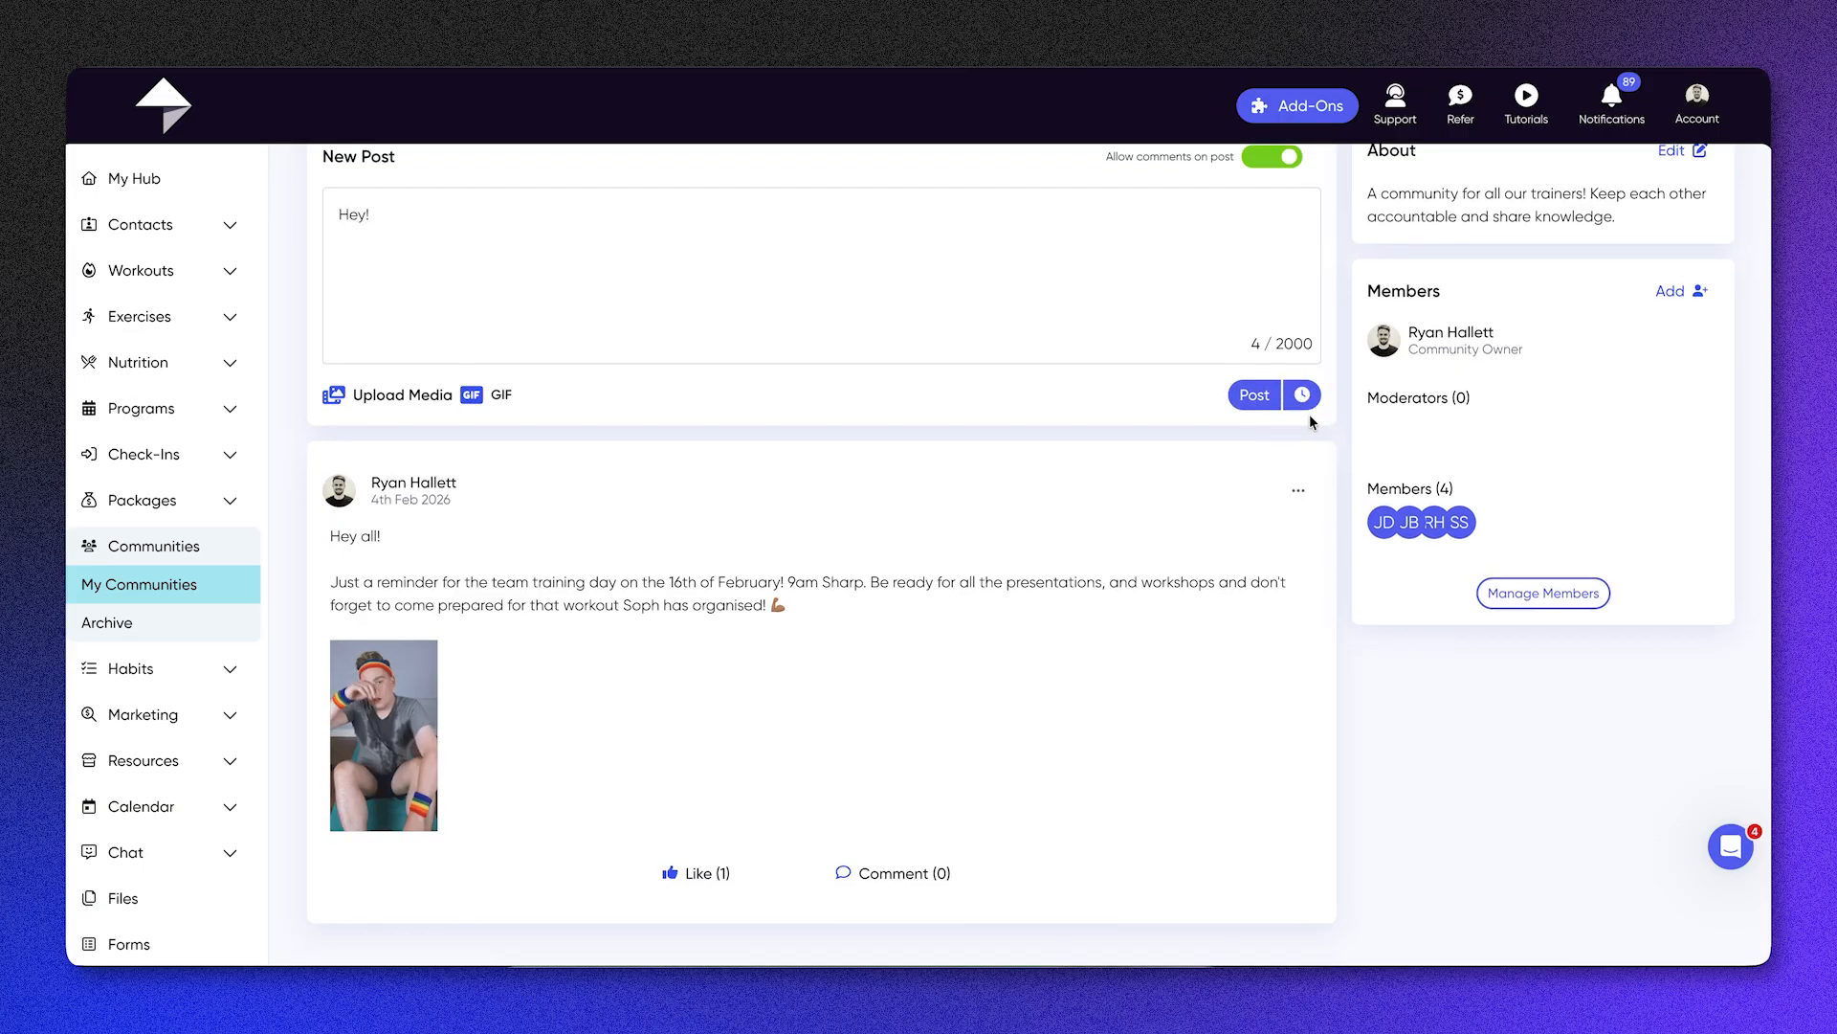
pyautogui.click(1304, 395)
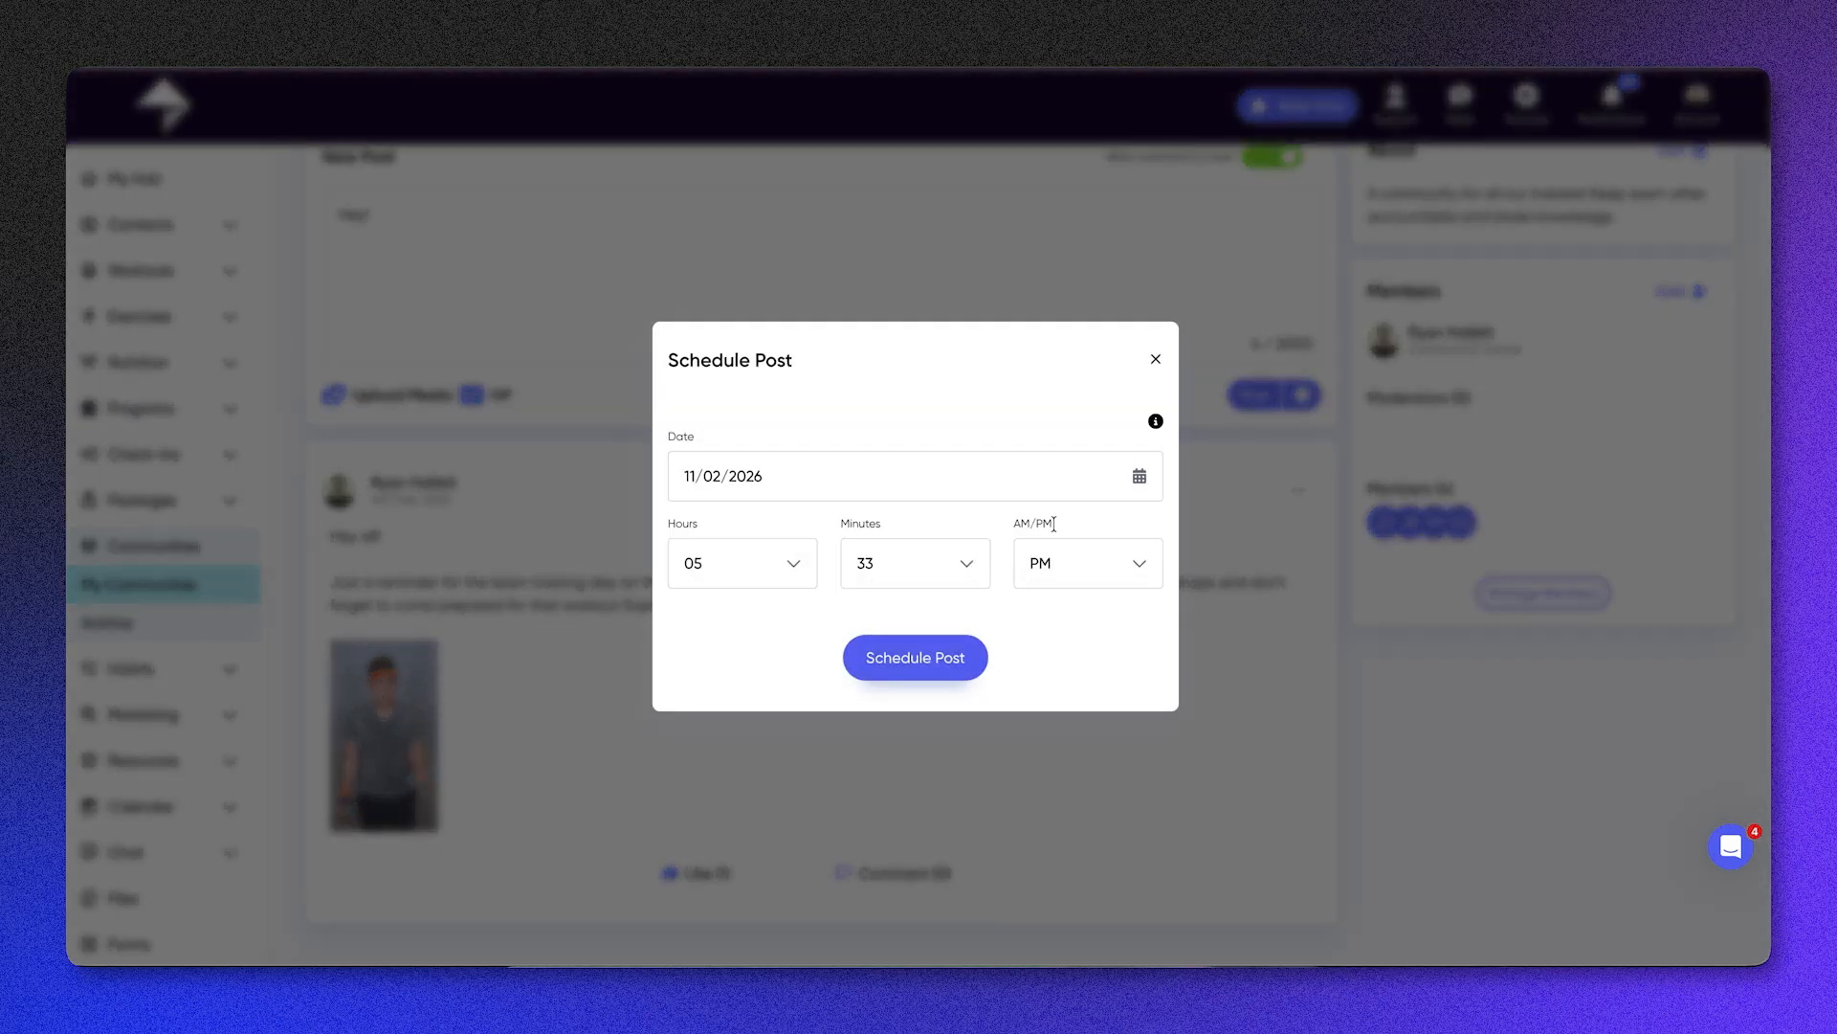
pyautogui.click(1154, 362)
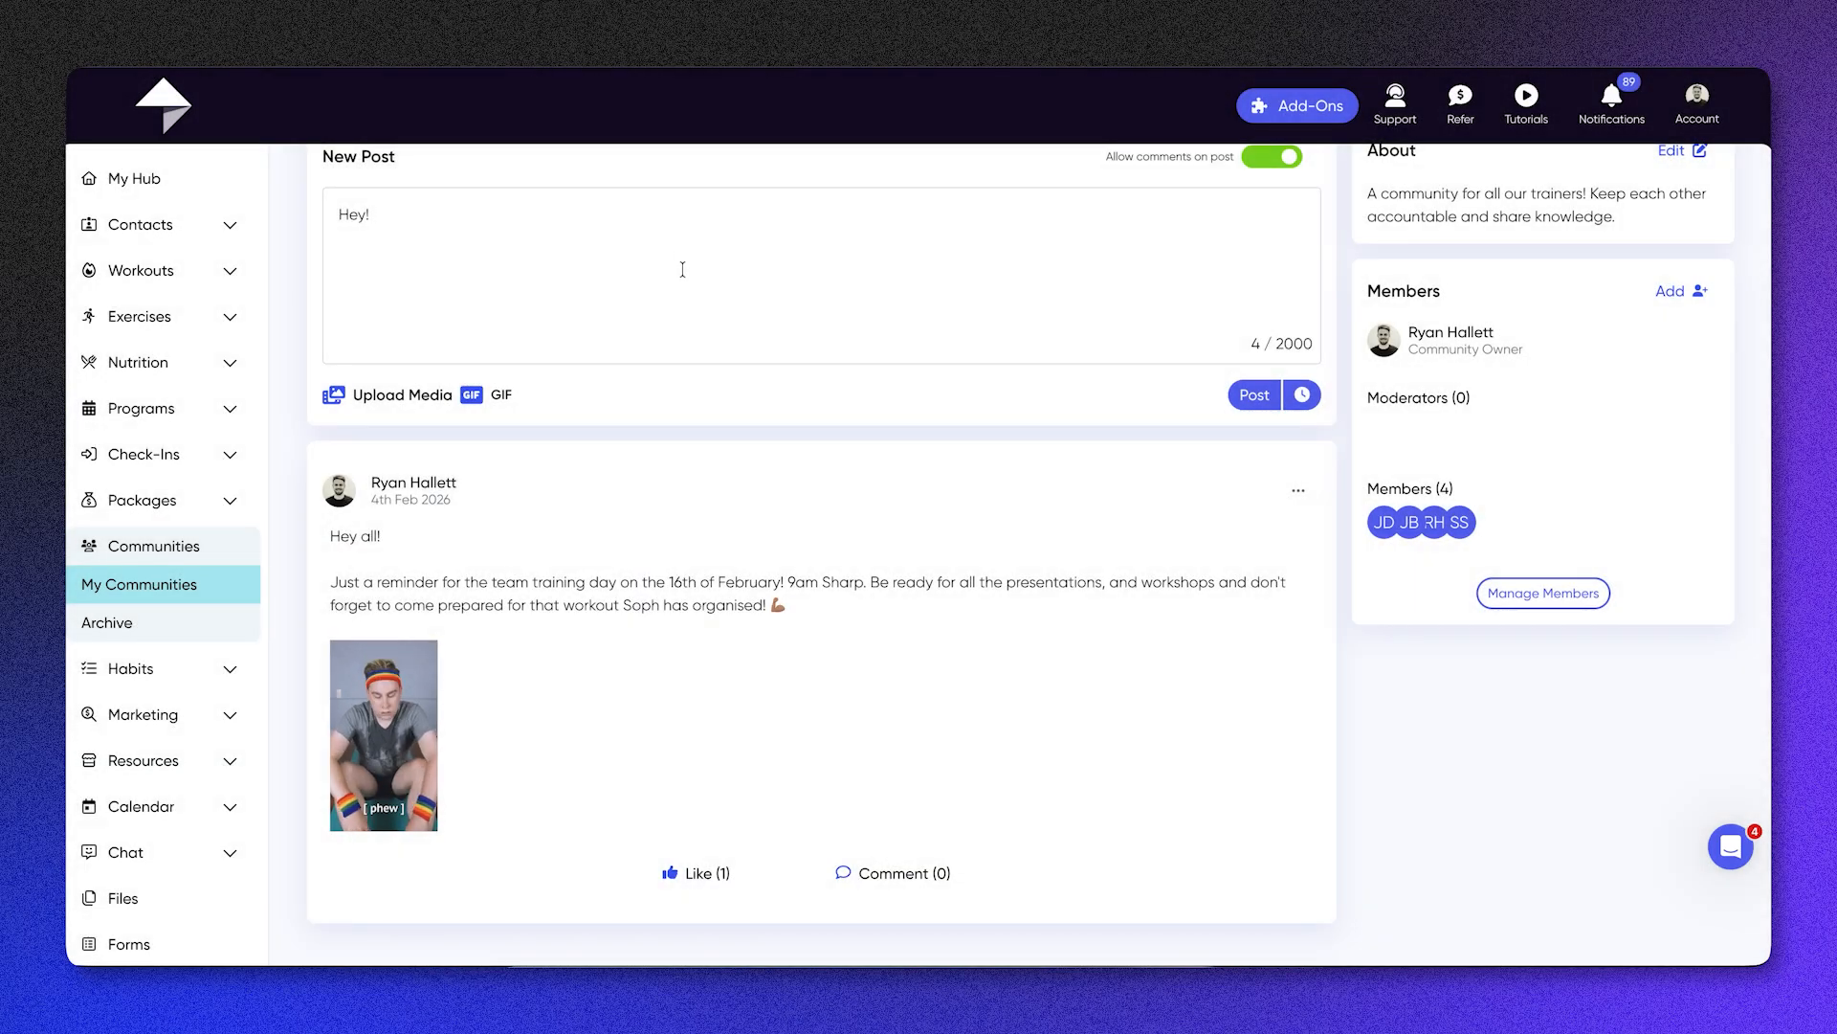
pyautogui.click(638, 237)
pyautogui.press('BackSpace')
pyautogui.press('BackSpace')
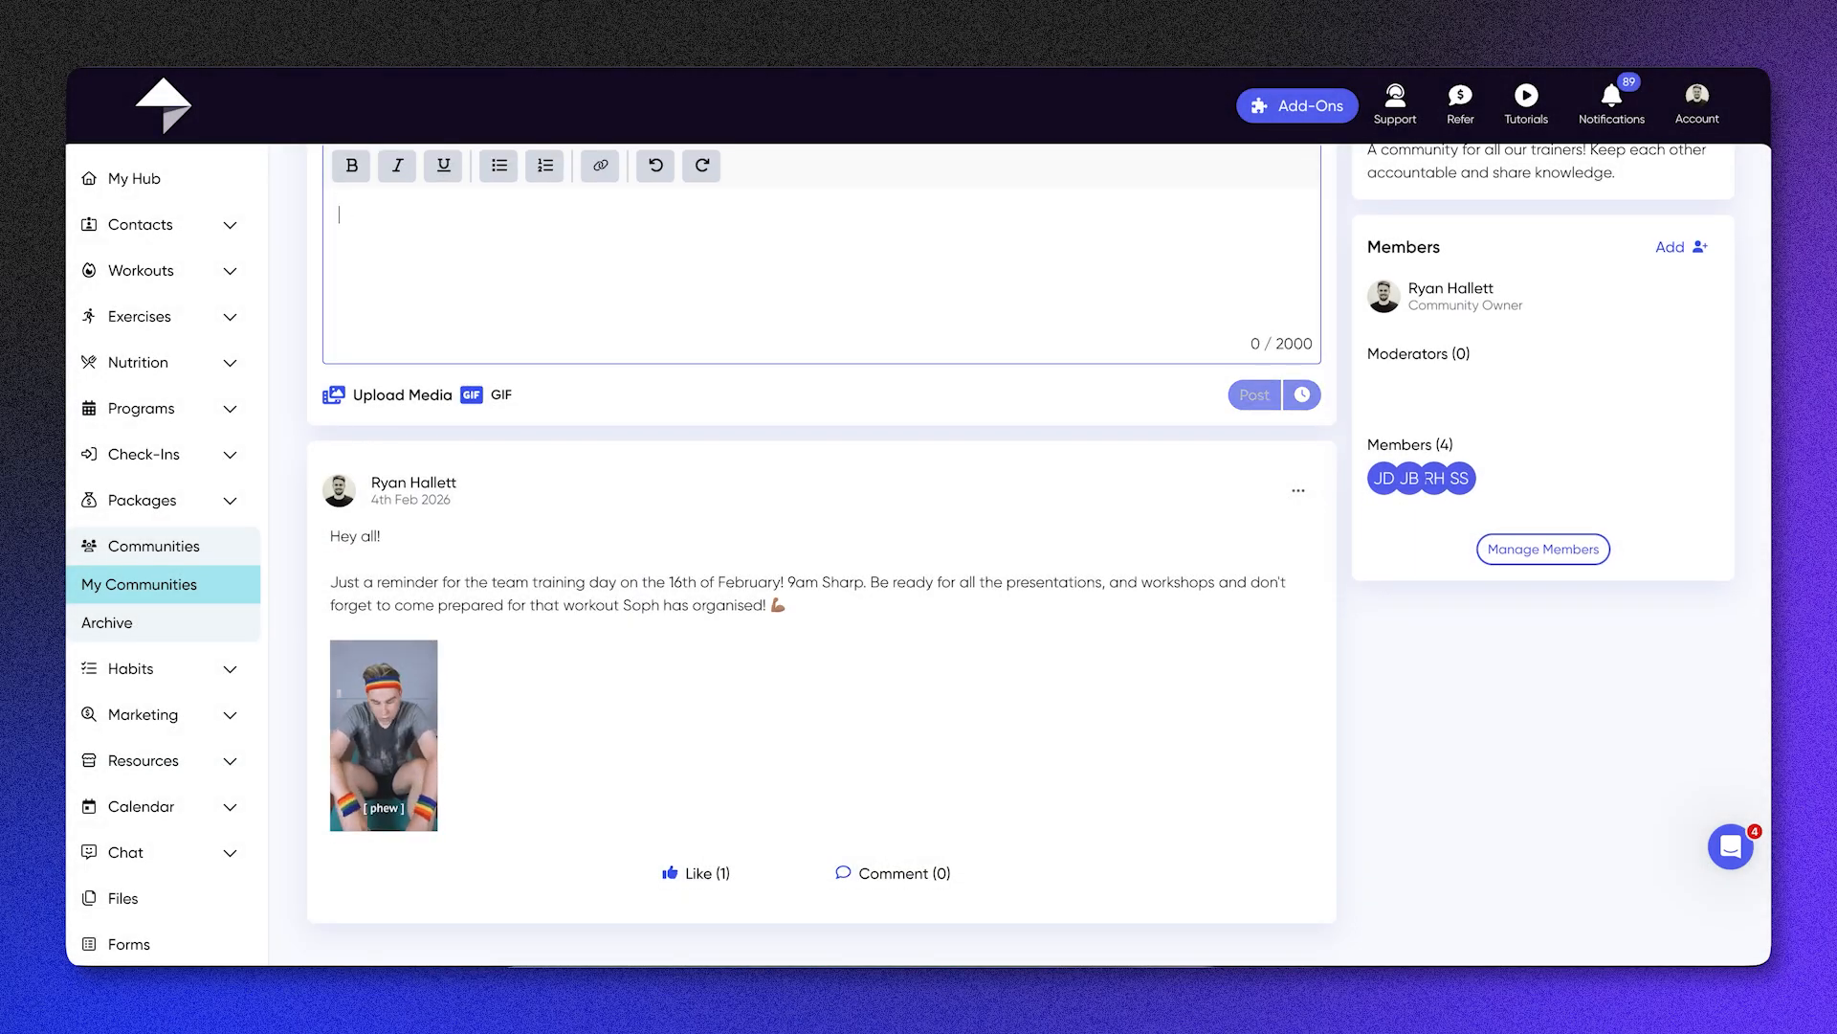
# Step: Look over the Trainer Community's moderators, members and description
pyautogui.scroll(3, 1197, 747)
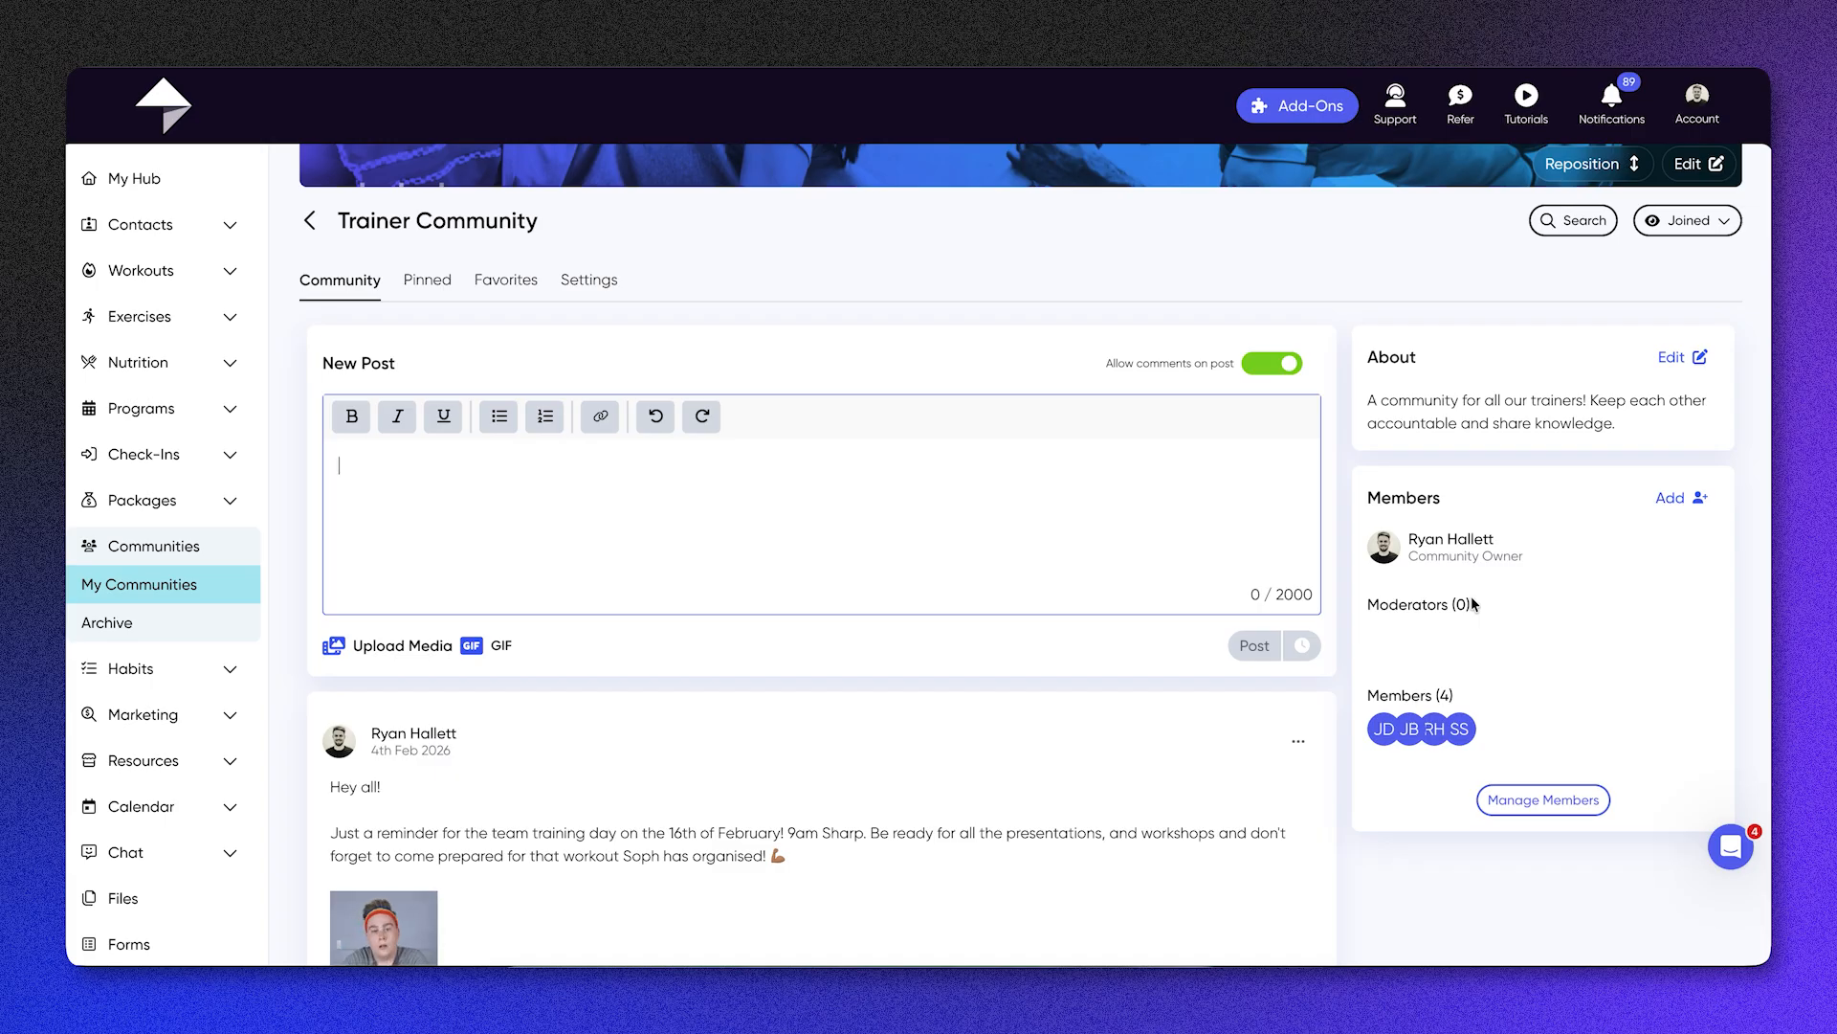
pyautogui.moveTo(1404, 605); pyautogui.dragTo(1475, 607)
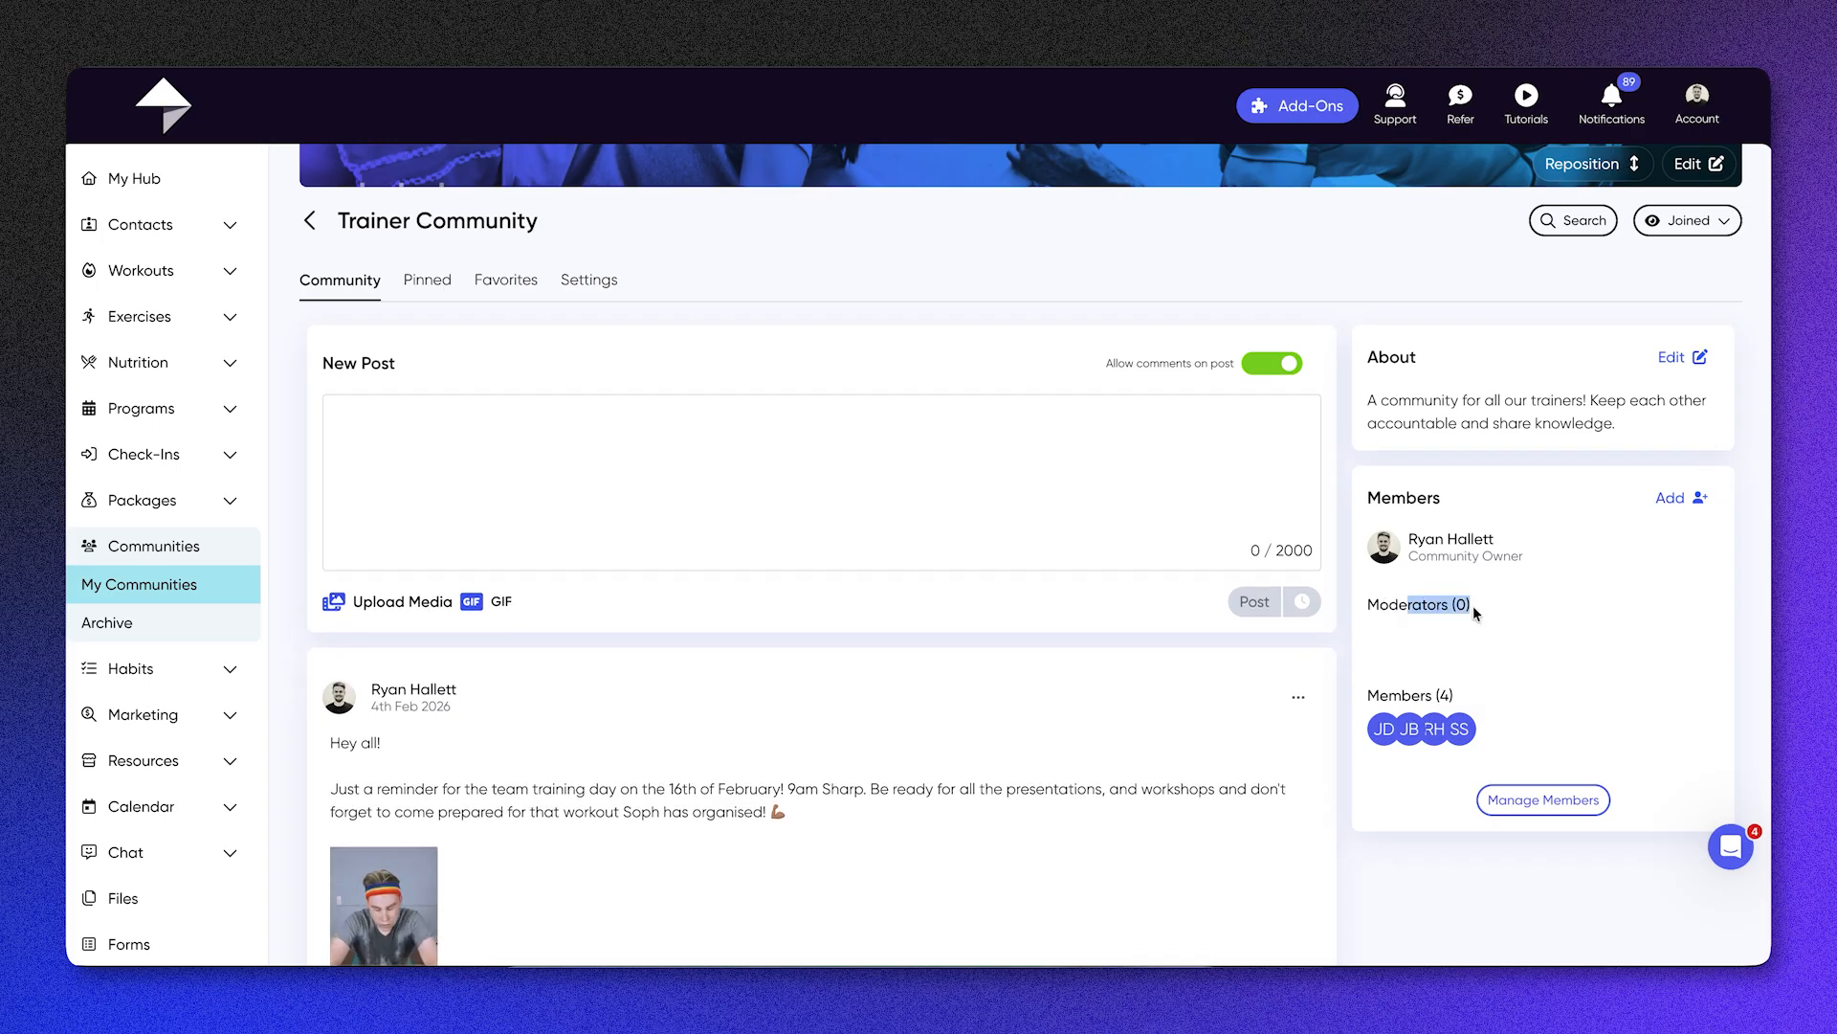
pyautogui.scroll(1, 1473, 606)
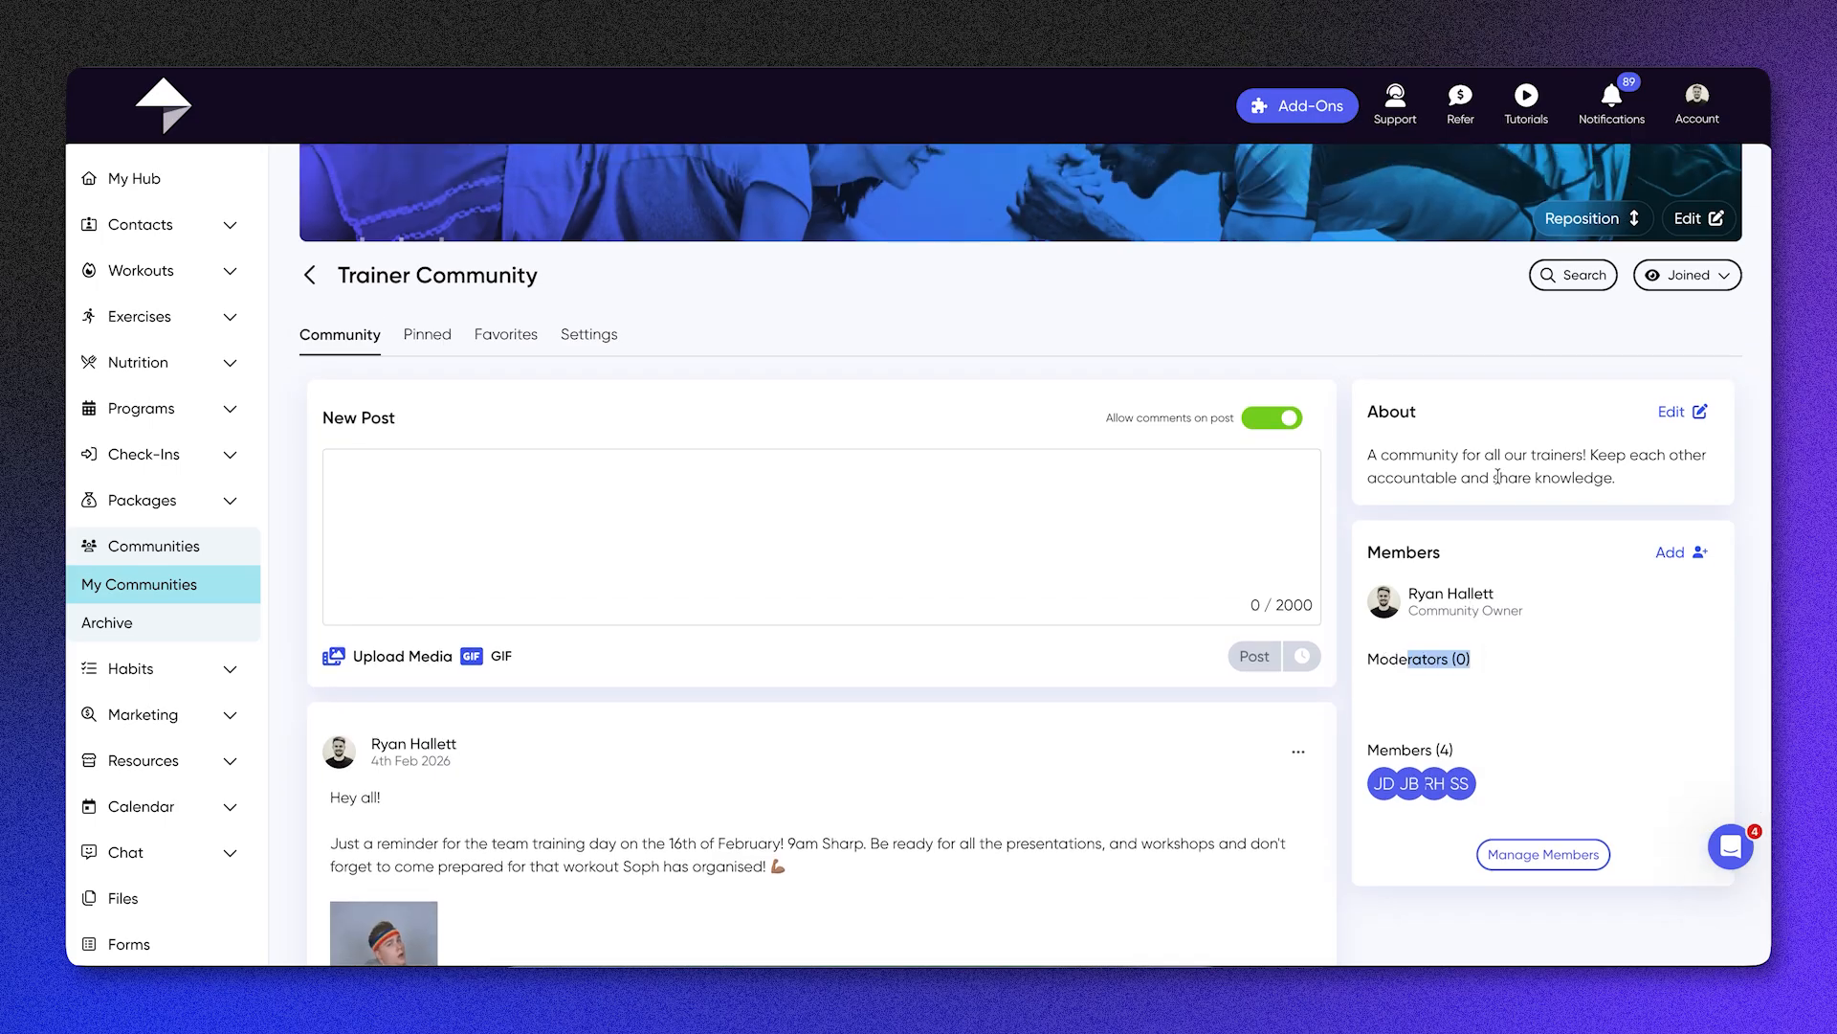
pyautogui.click(1439, 442)
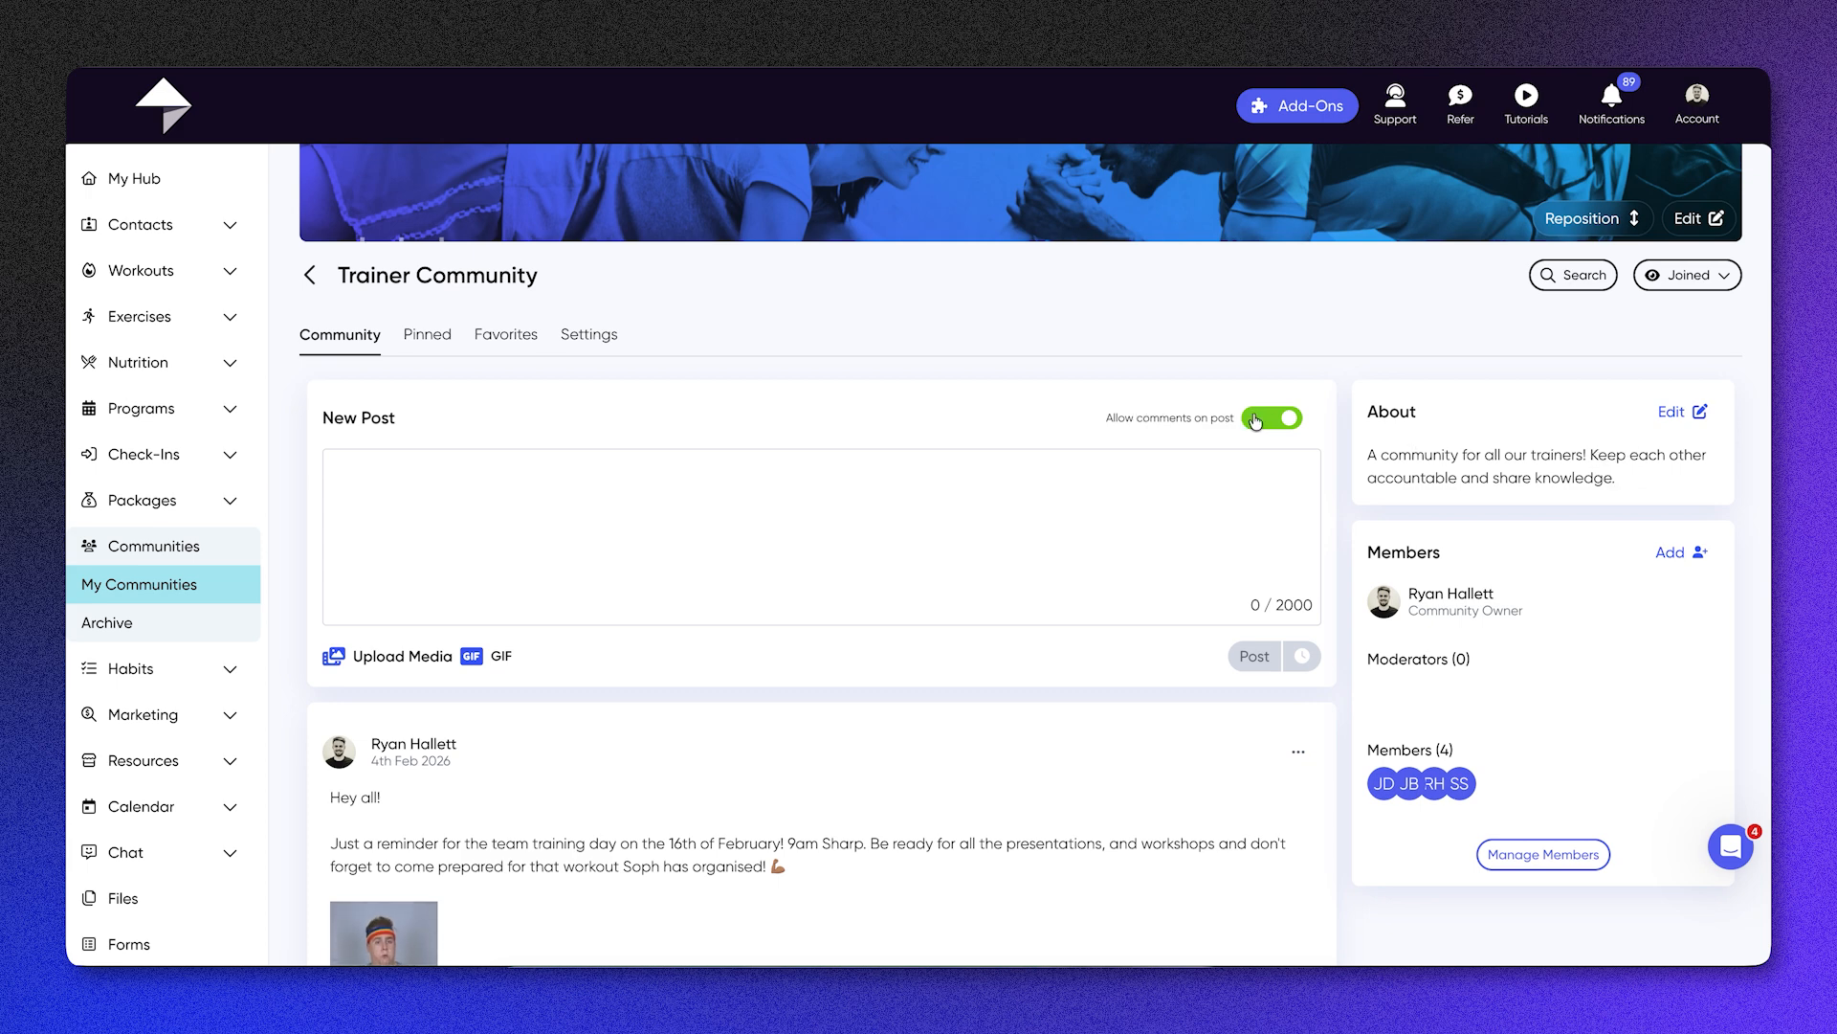
# Step: Look over the Trainer Community's pinned posts, favorites, and its privacy, display name, posting and archive settings
pyautogui.click(417, 340)
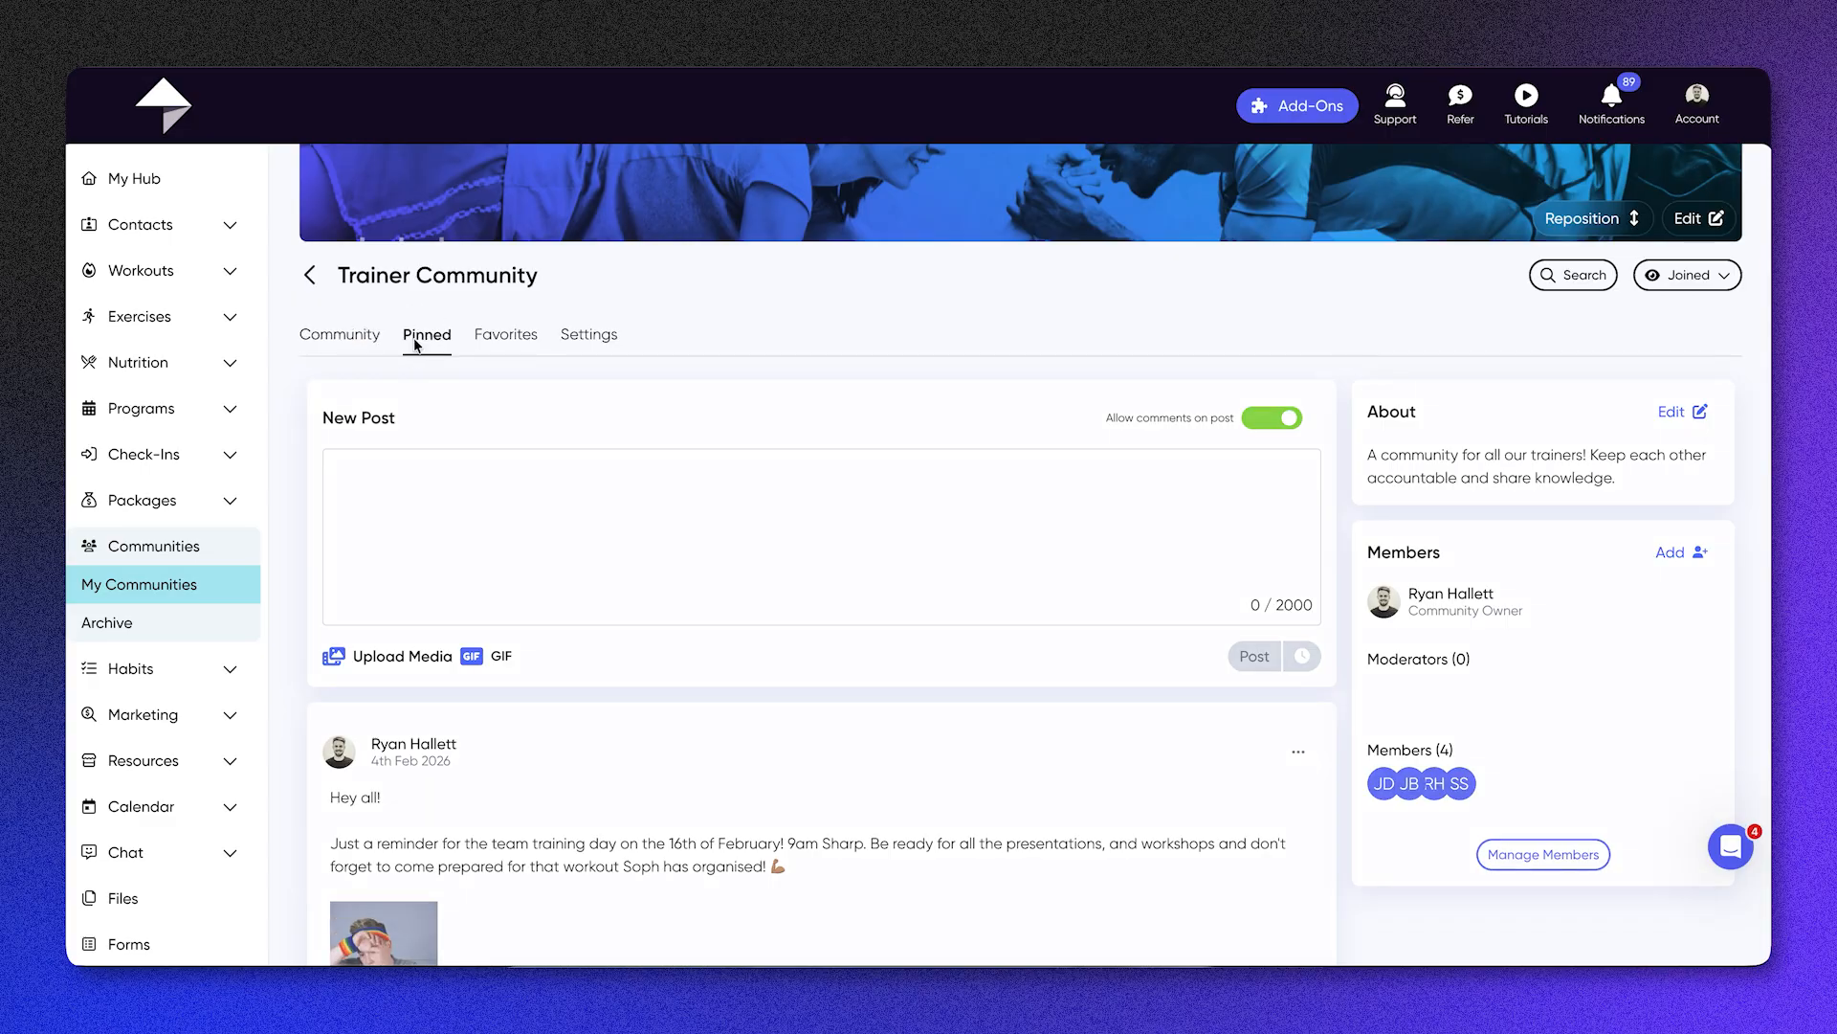
pyautogui.click(503, 622)
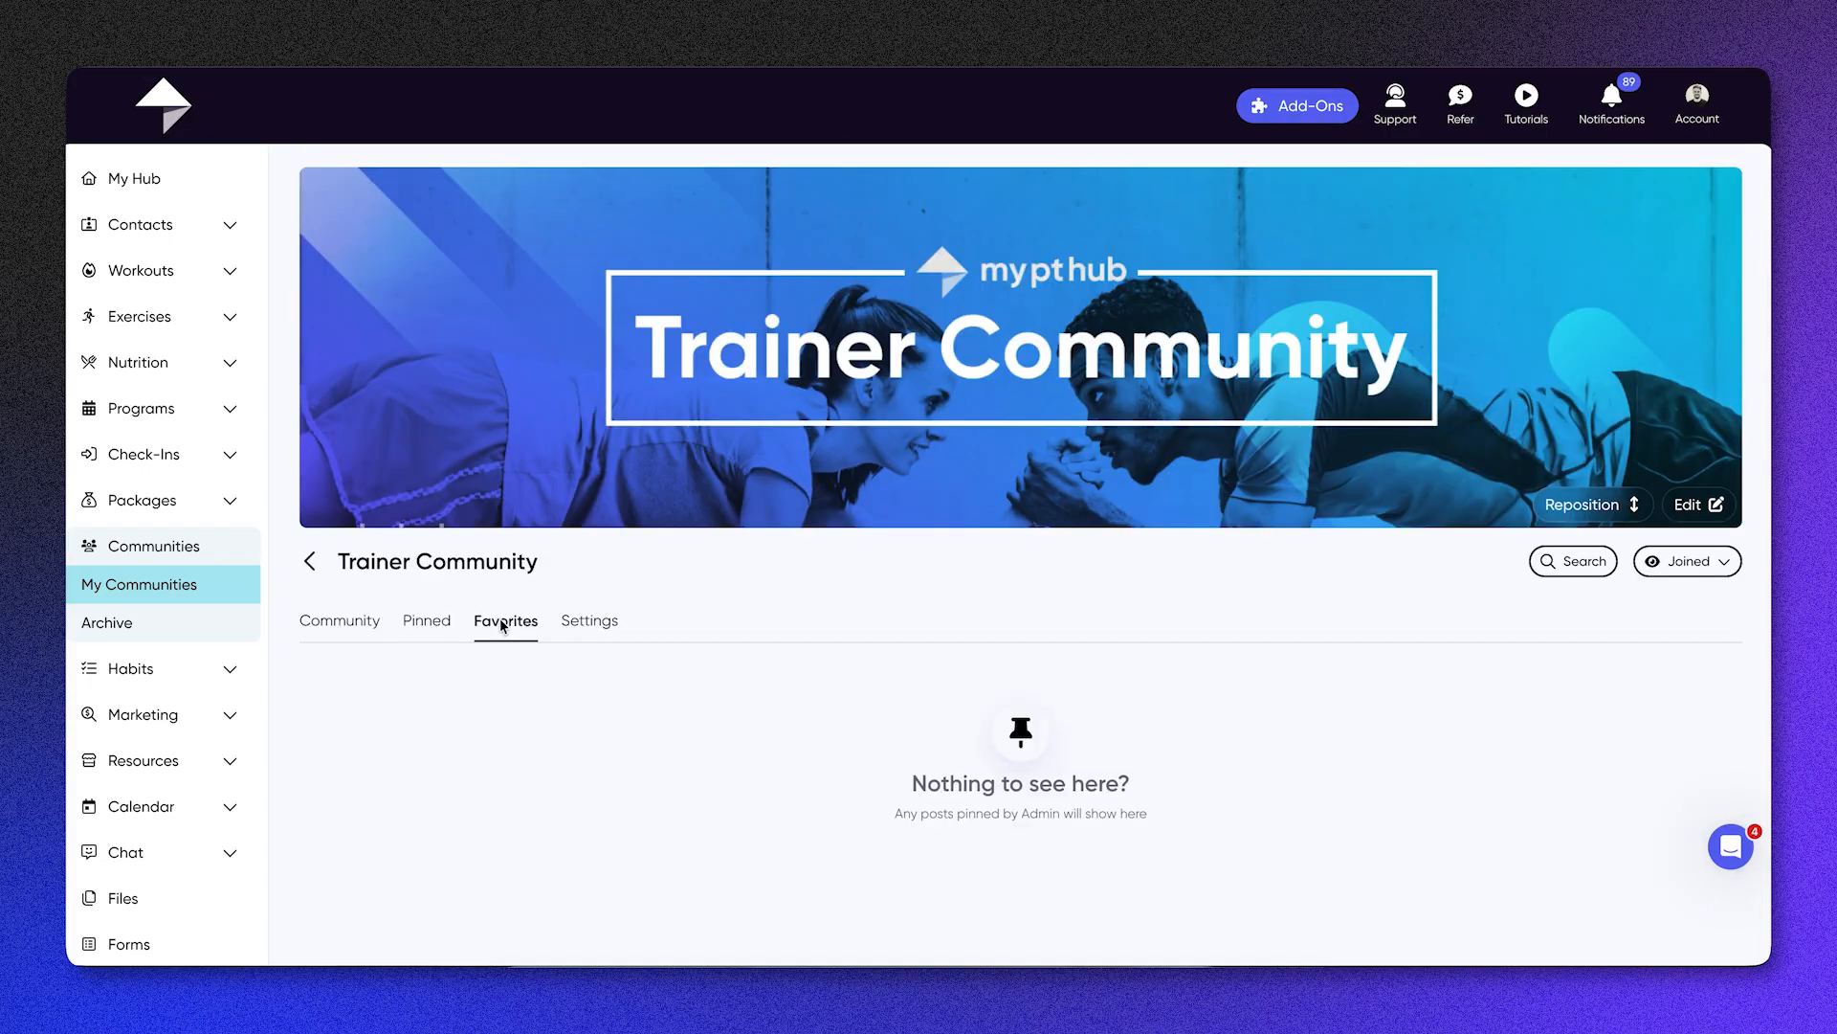
pyautogui.click(588, 624)
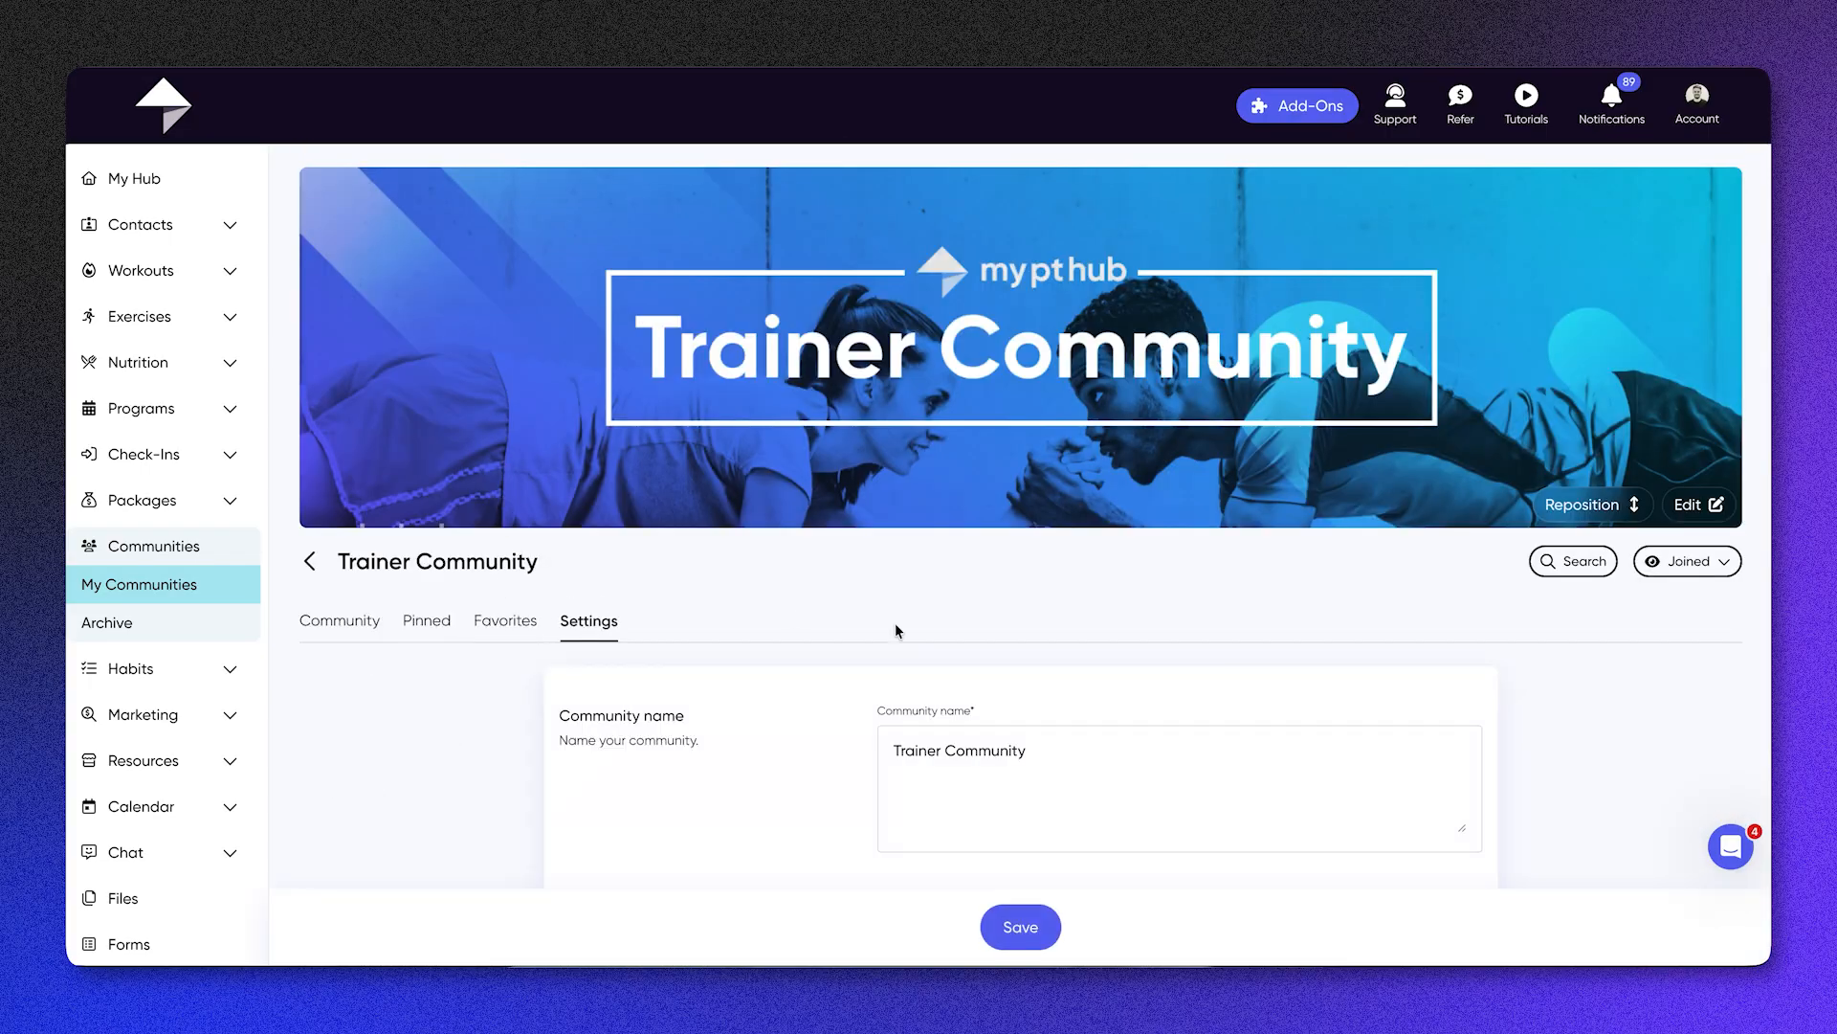
pyautogui.scroll(-5, 897, 629)
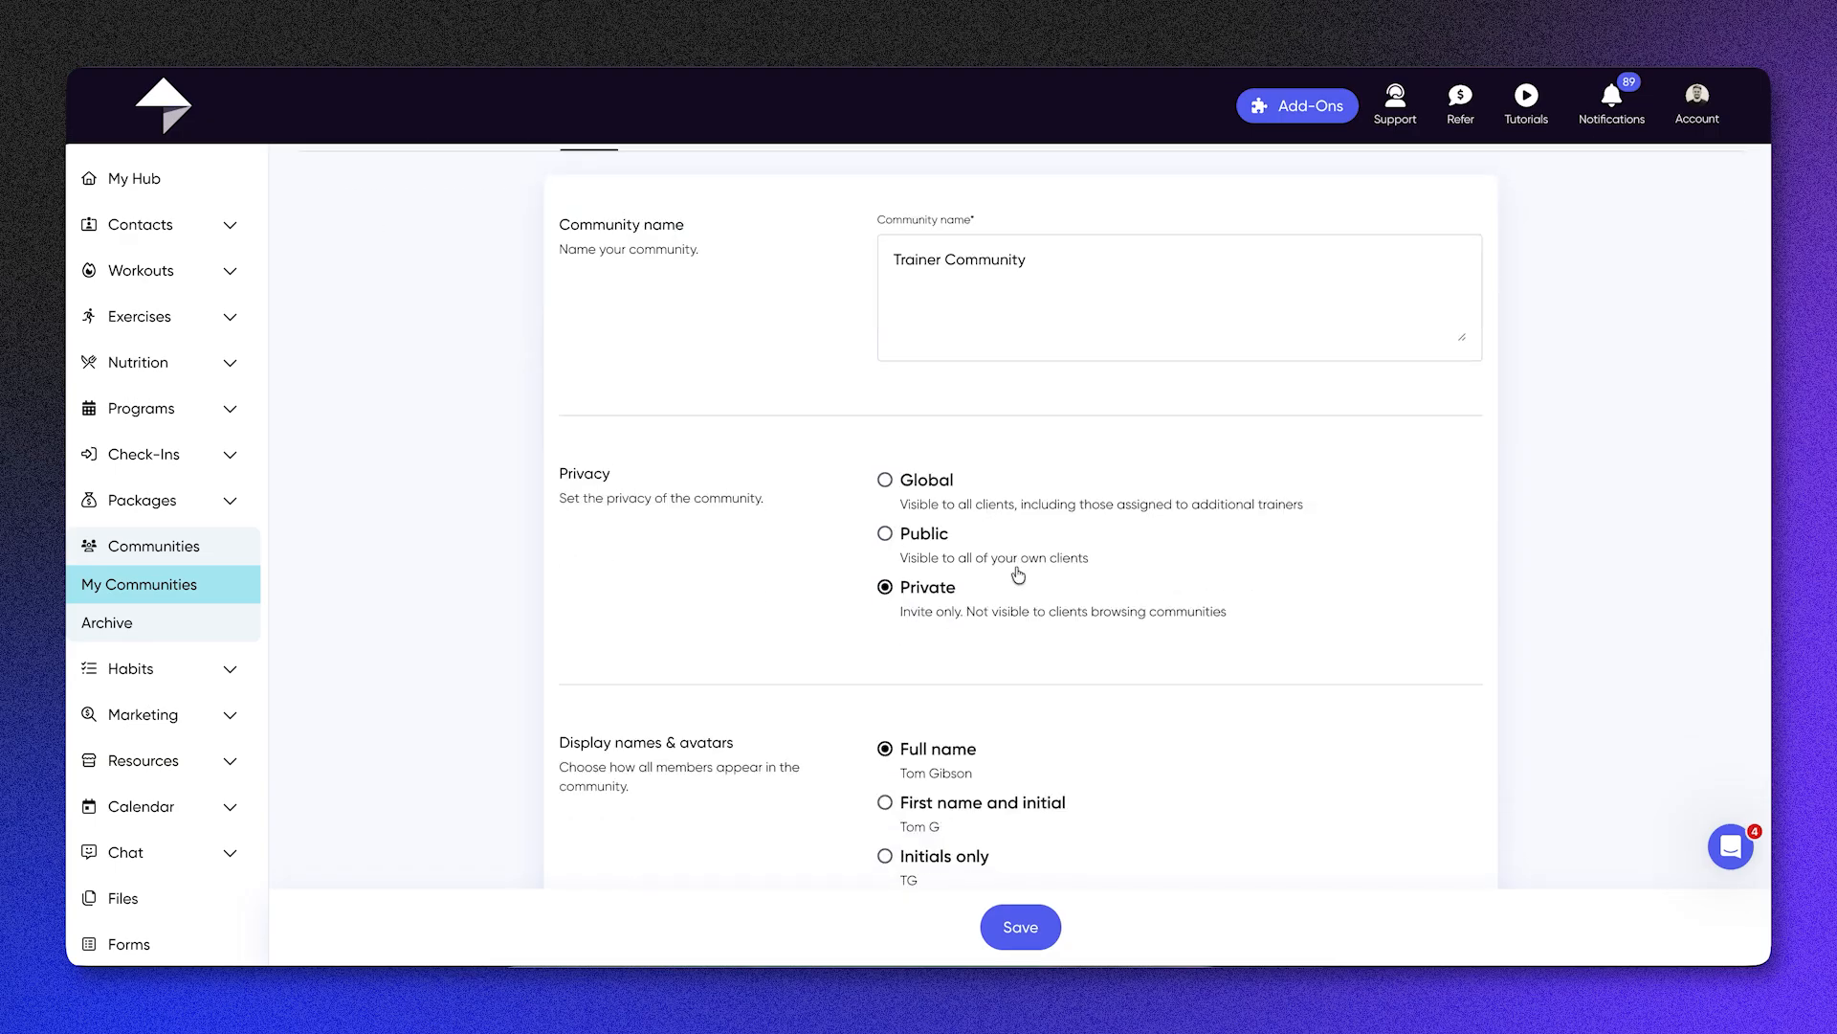
pyautogui.scroll(-2, 1022, 622)
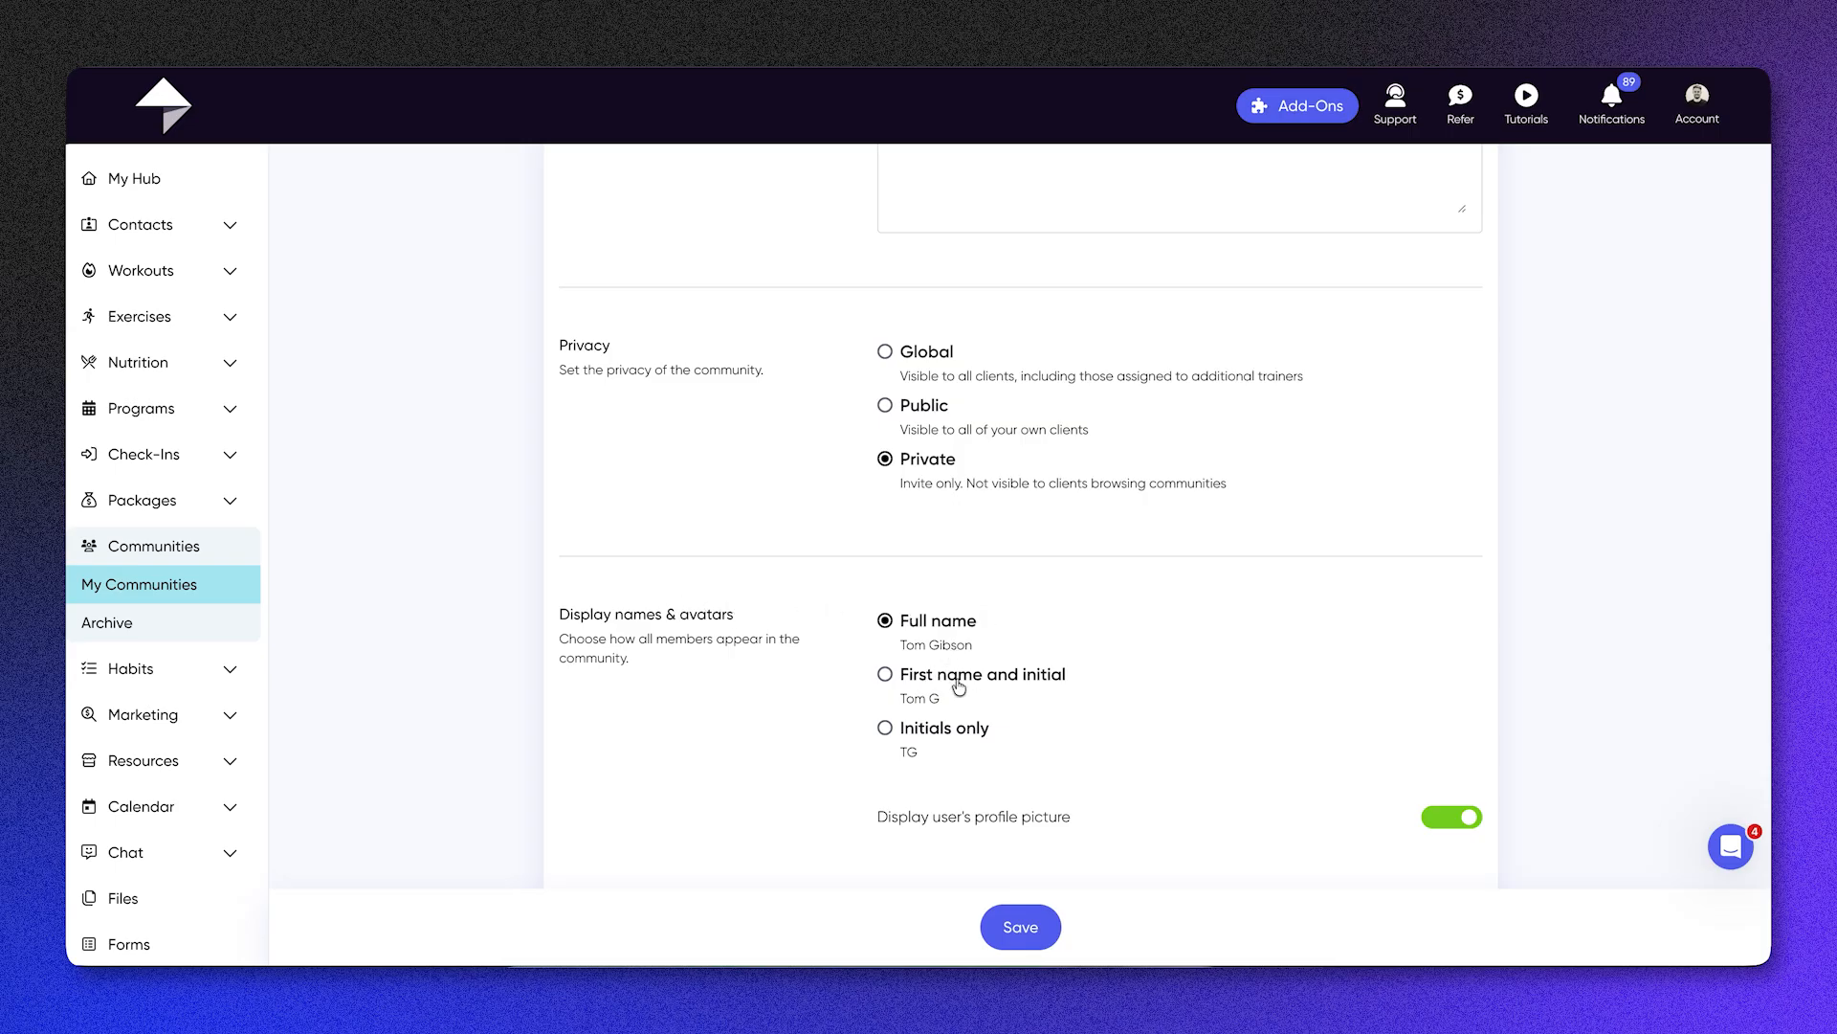
pyautogui.scroll(-2, 957, 713)
pyautogui.scroll(-3, 957, 718)
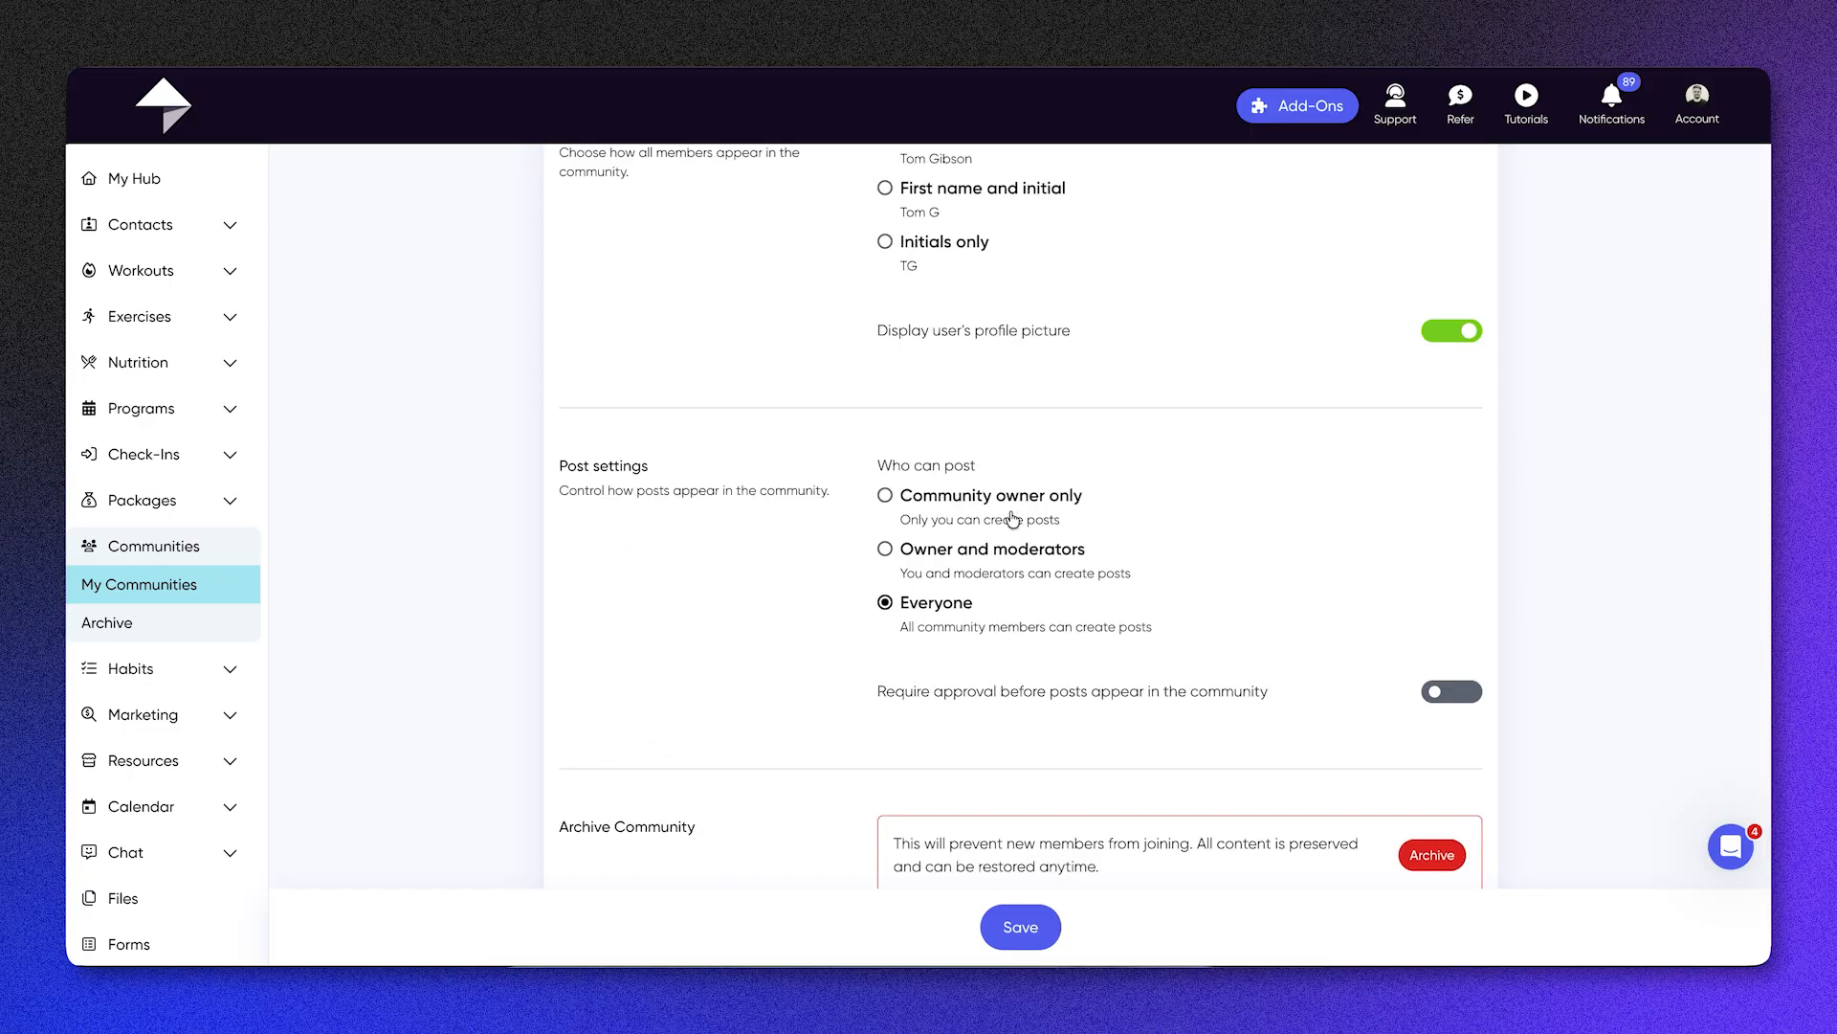
pyautogui.scroll(-1, 997, 670)
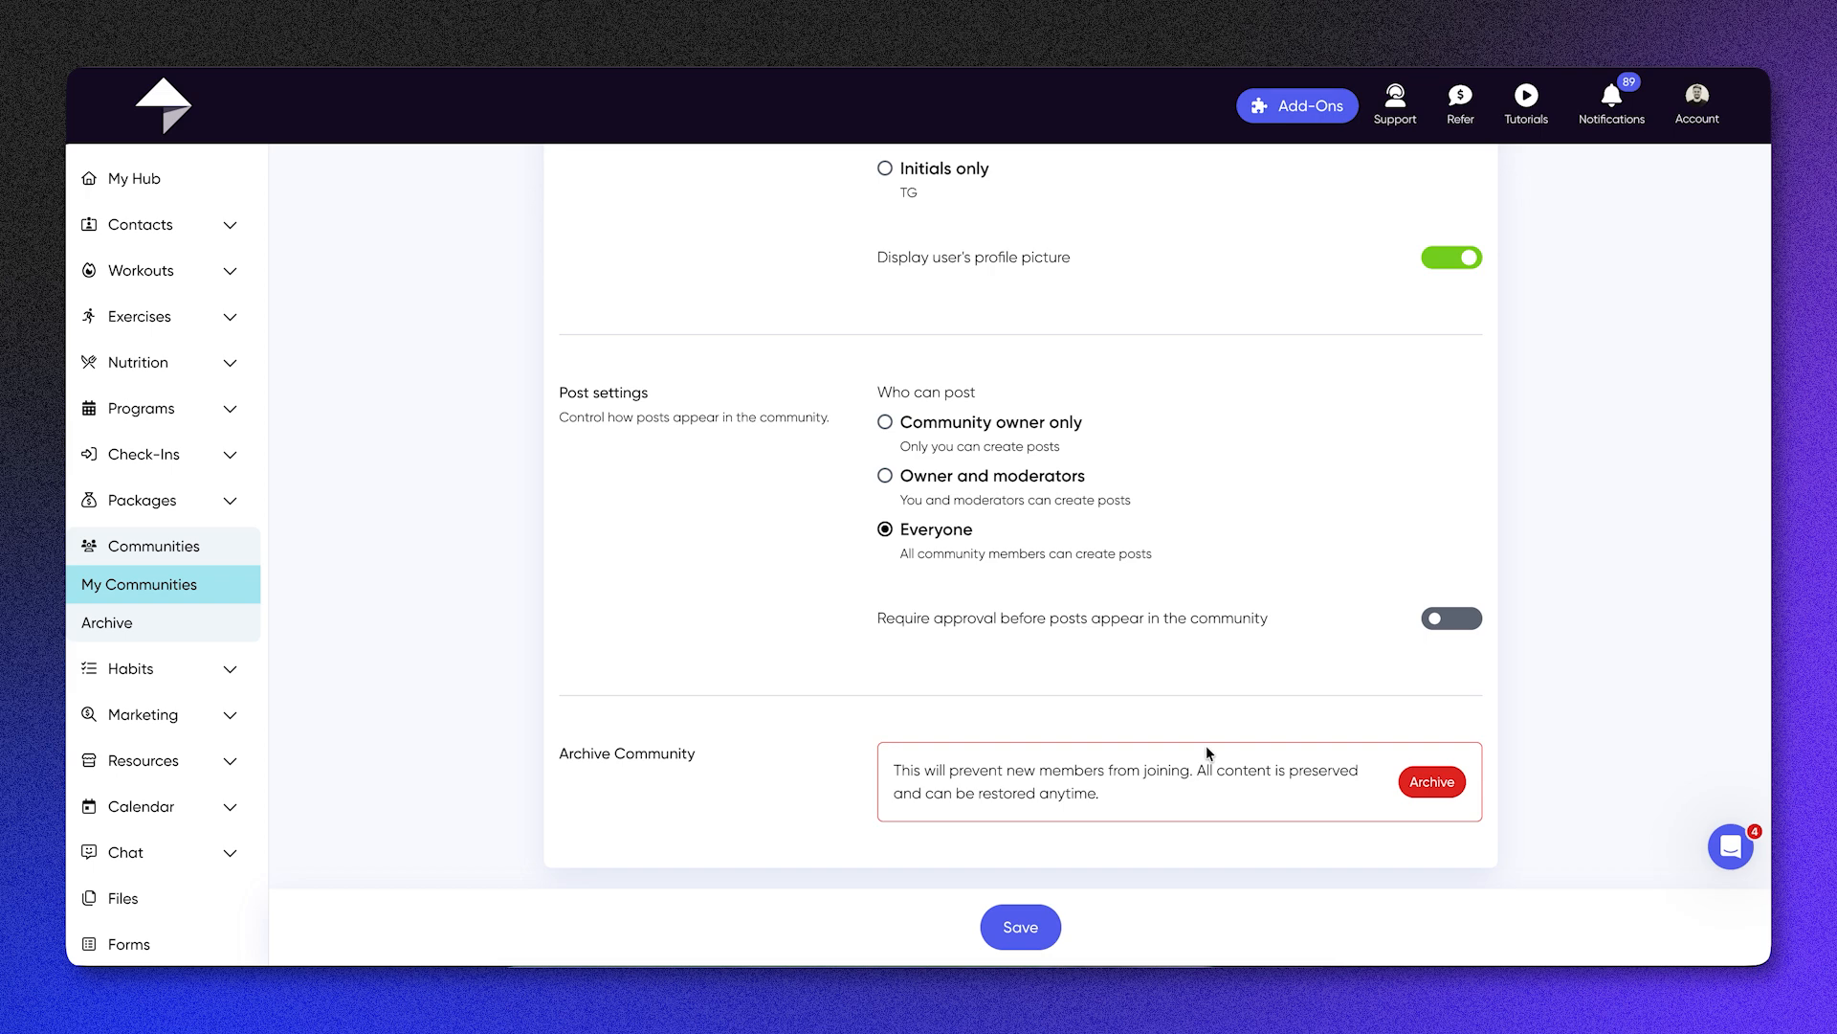
# Step: View the archived communities and look through the list of habits
pyautogui.click(186, 623)
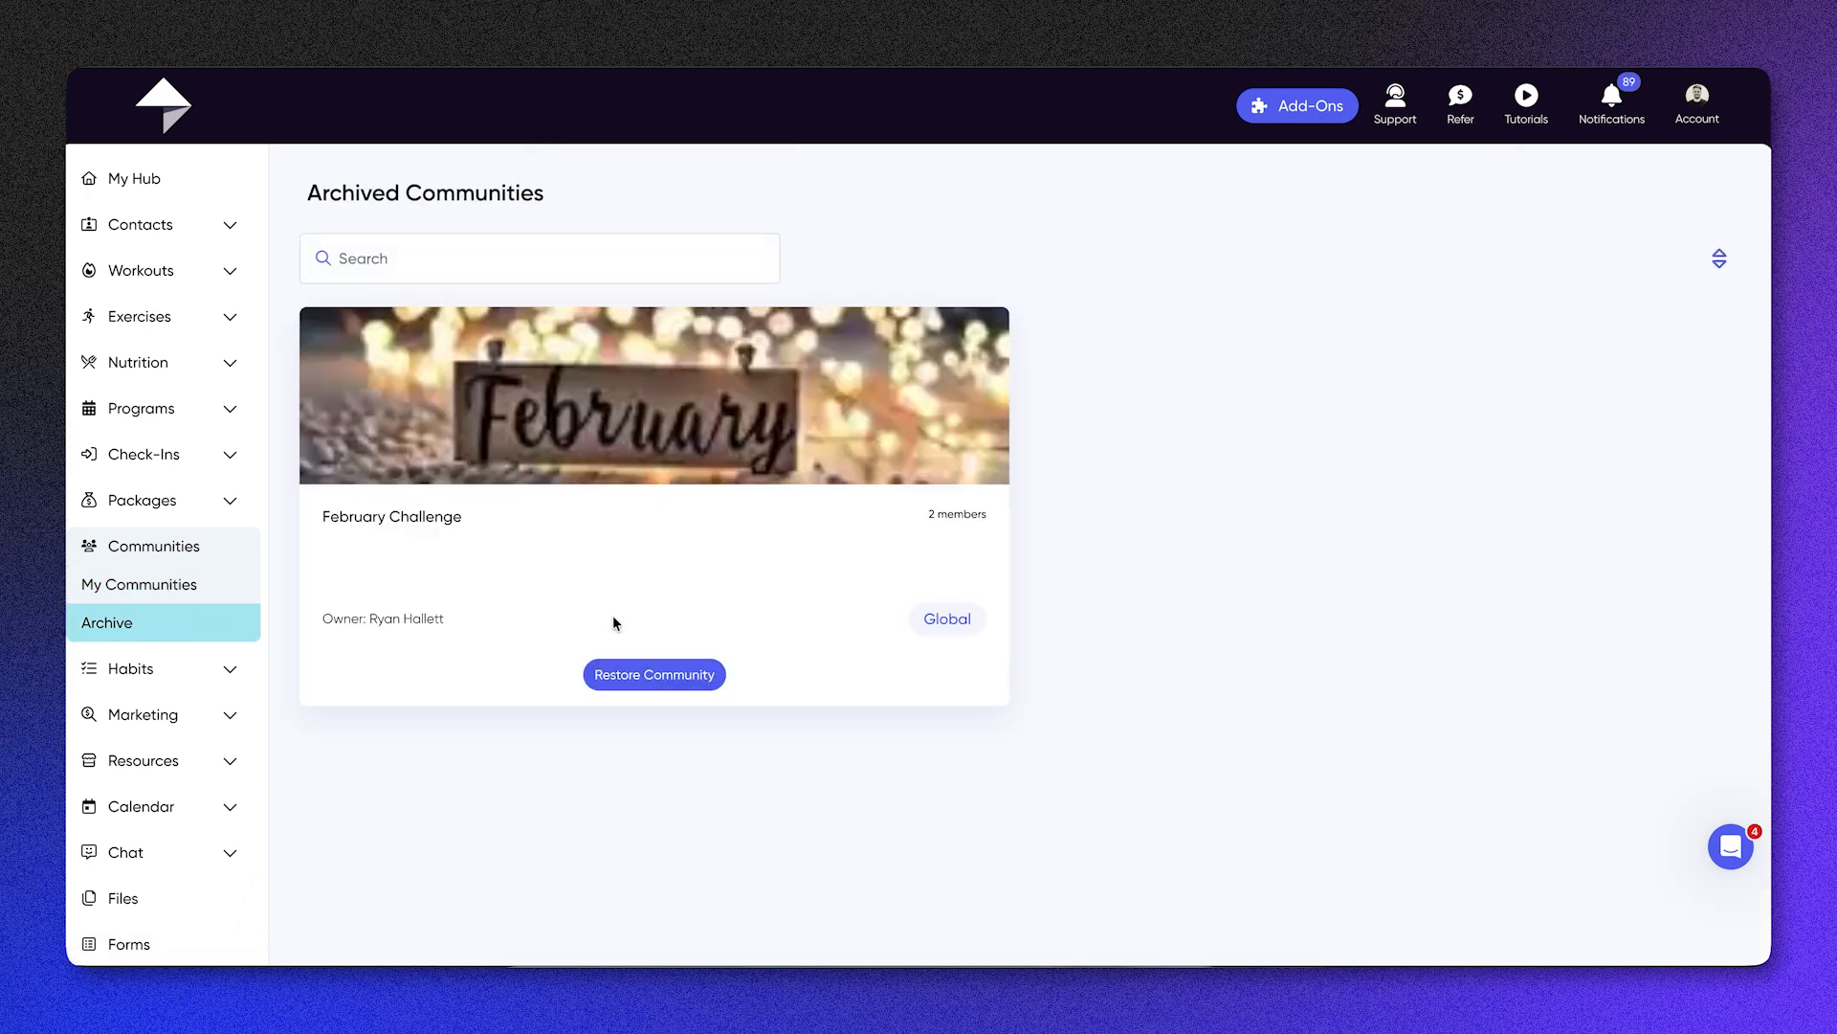
pyautogui.click(131, 669)
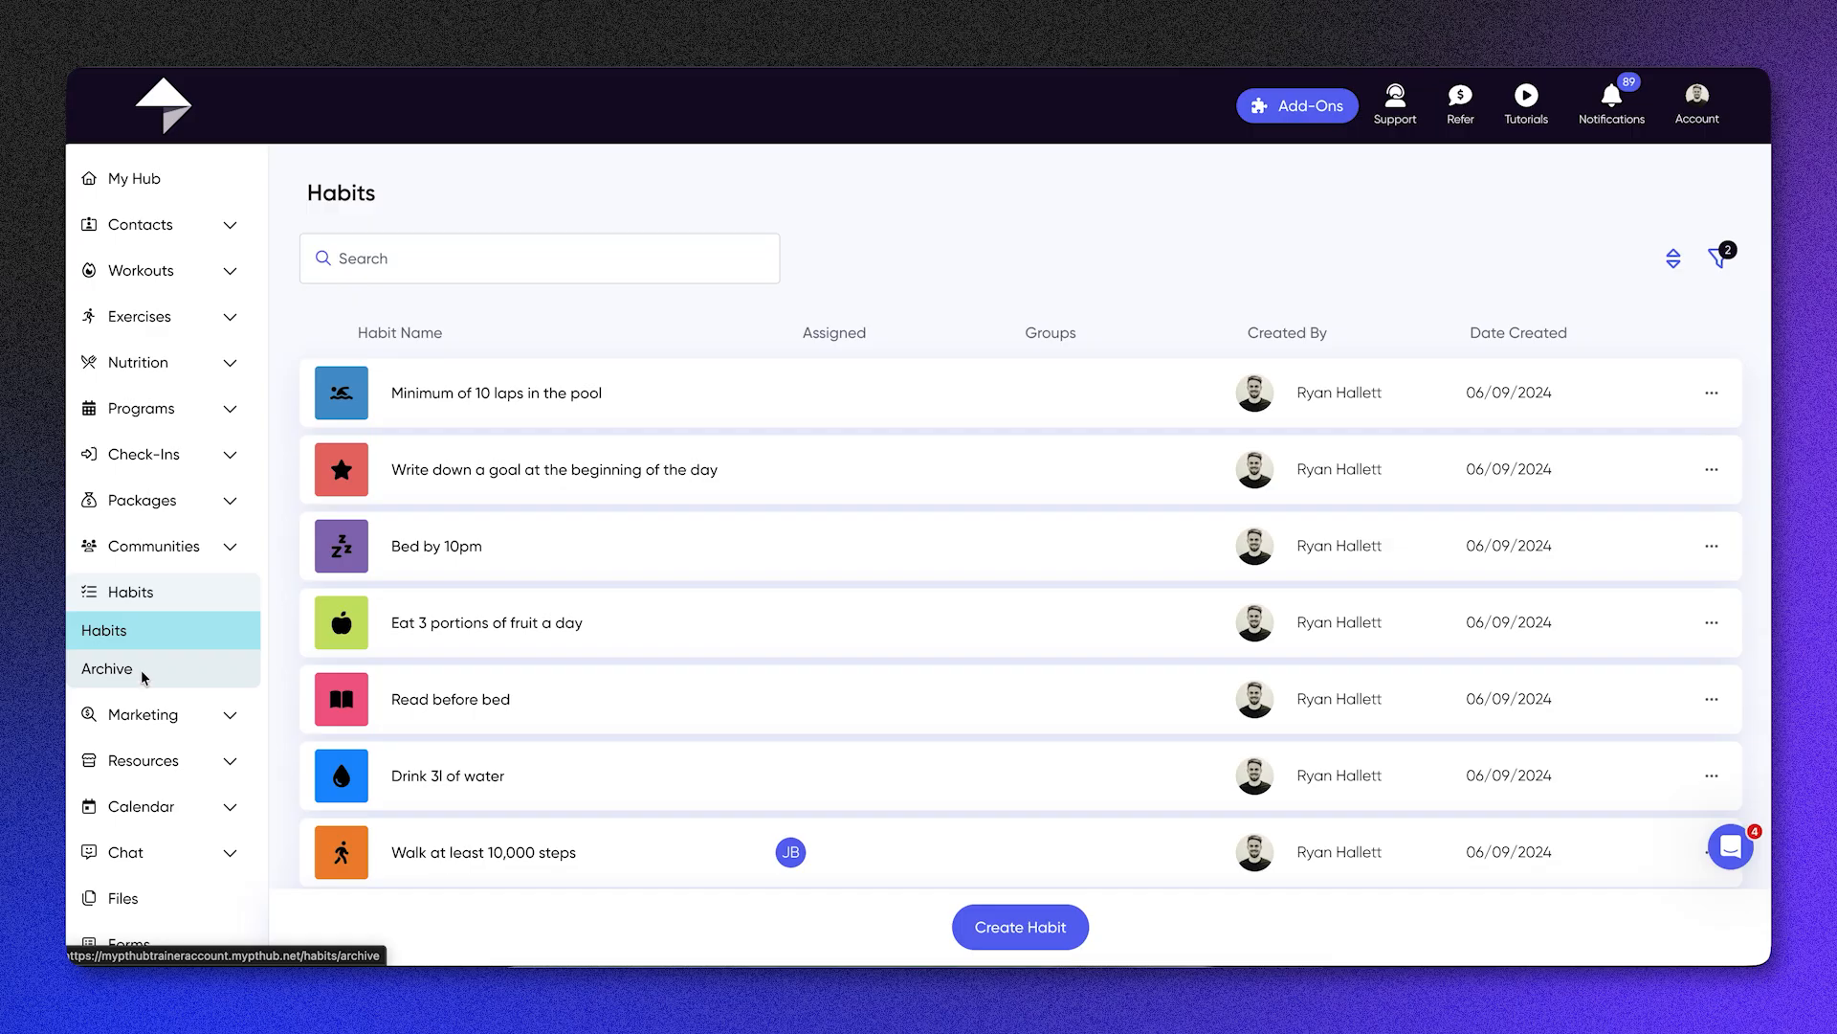
pyautogui.scroll(-1, 661, 735)
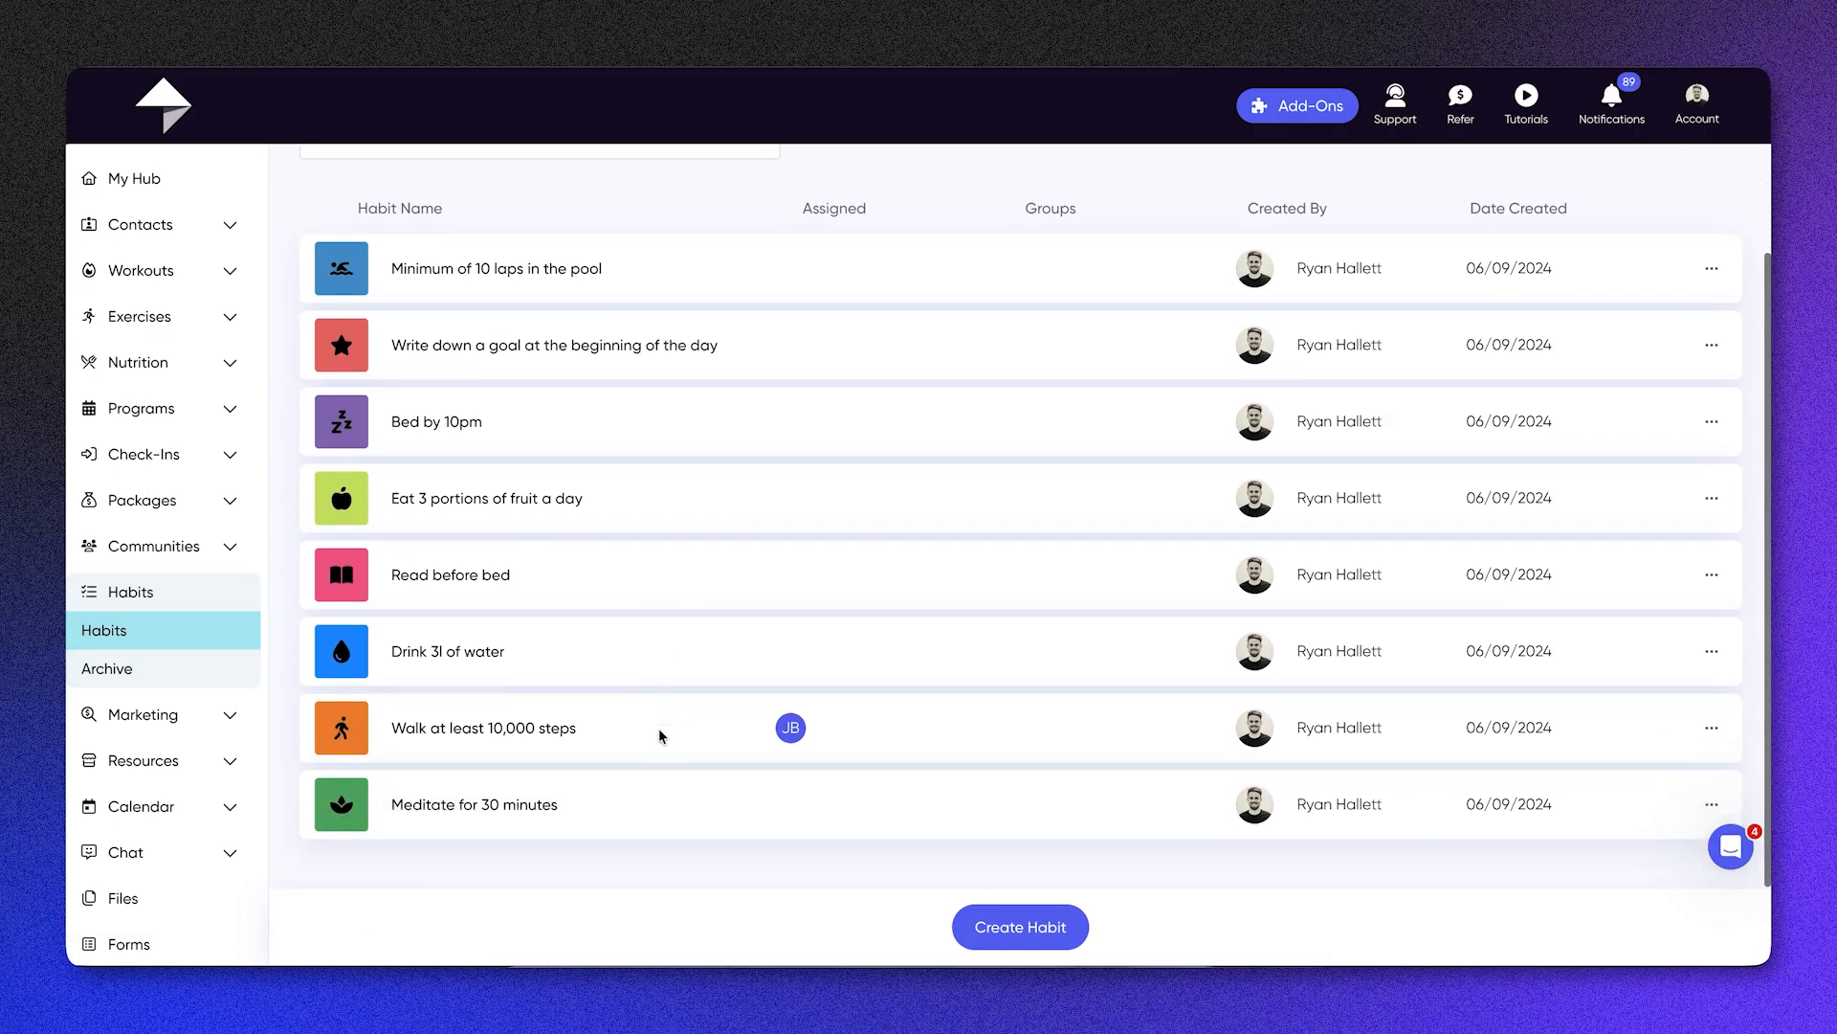
pyautogui.scroll(1, 661, 735)
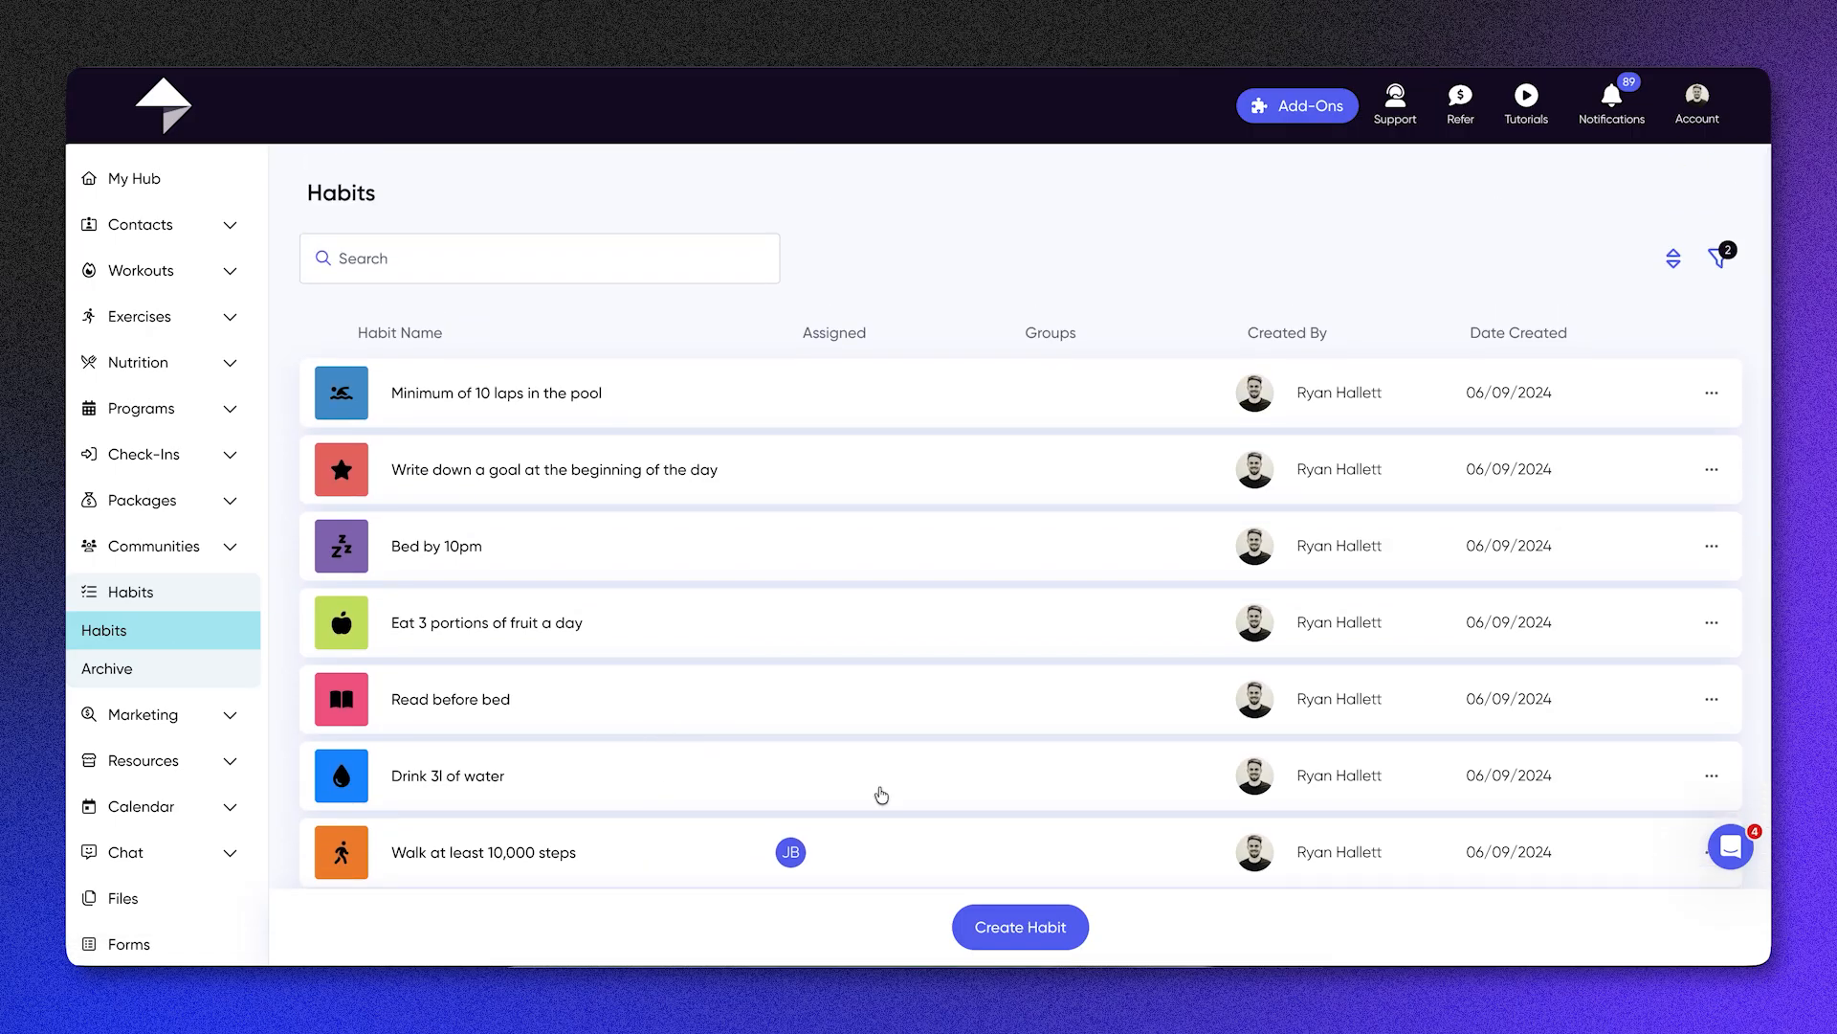
# Step: Start a new habit named "Drink 2L per day" and keep it as One Time
pyautogui.click(1051, 936)
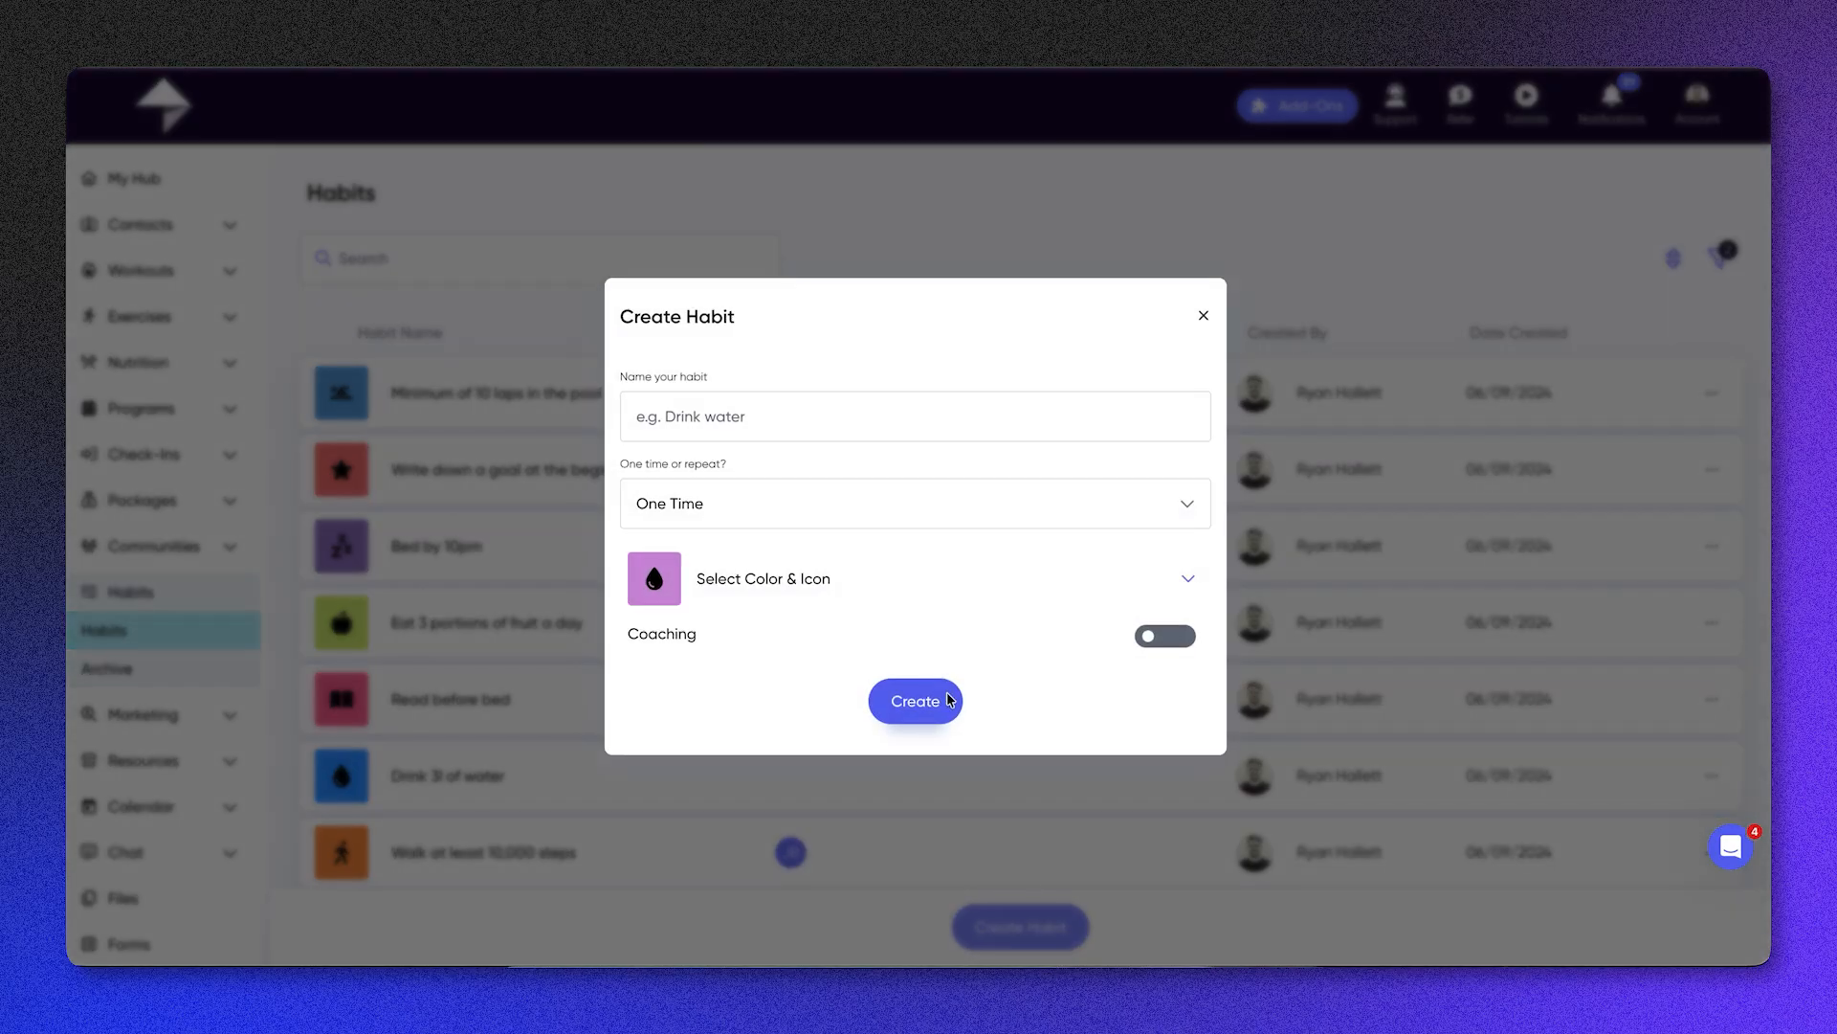
pyautogui.write('Dri')
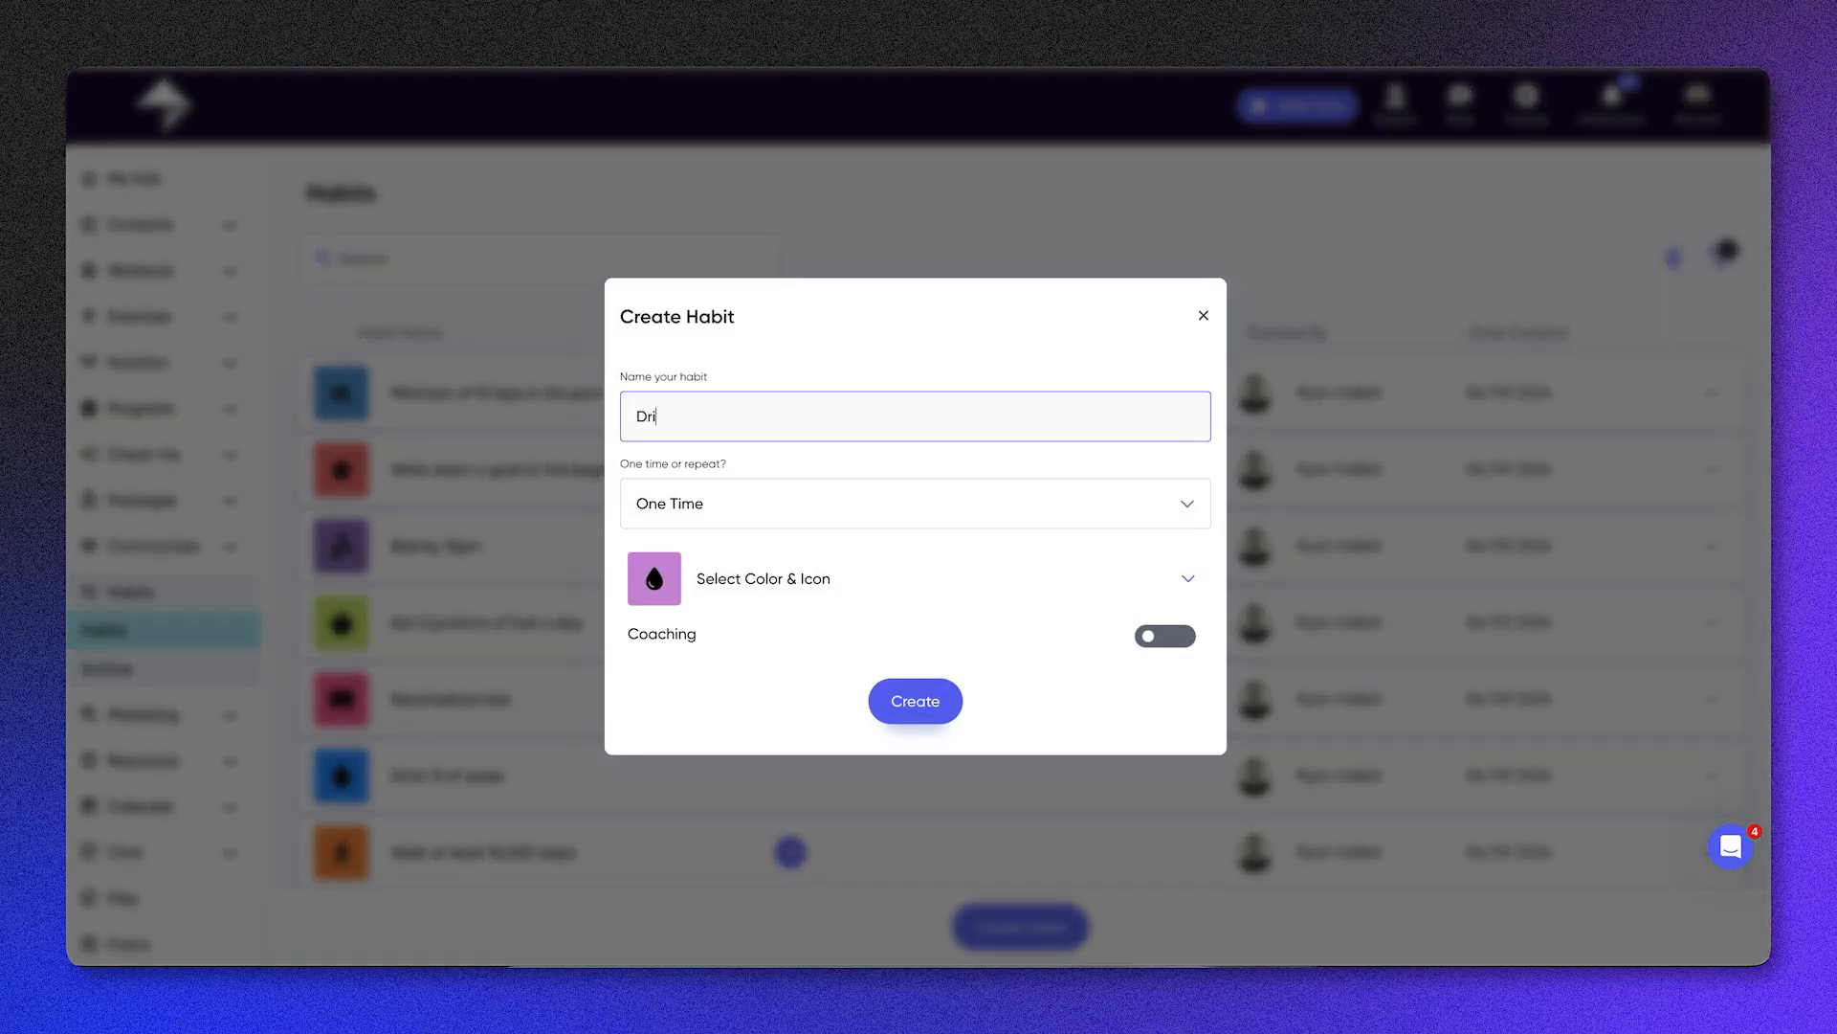
pyautogui.write('nk !L')
pyautogui.write('1L')
pyautogui.write(' per day')
pyautogui.click(684, 404)
pyautogui.press('BackSpace')
pyautogui.write('2')
pyautogui.click(775, 518)
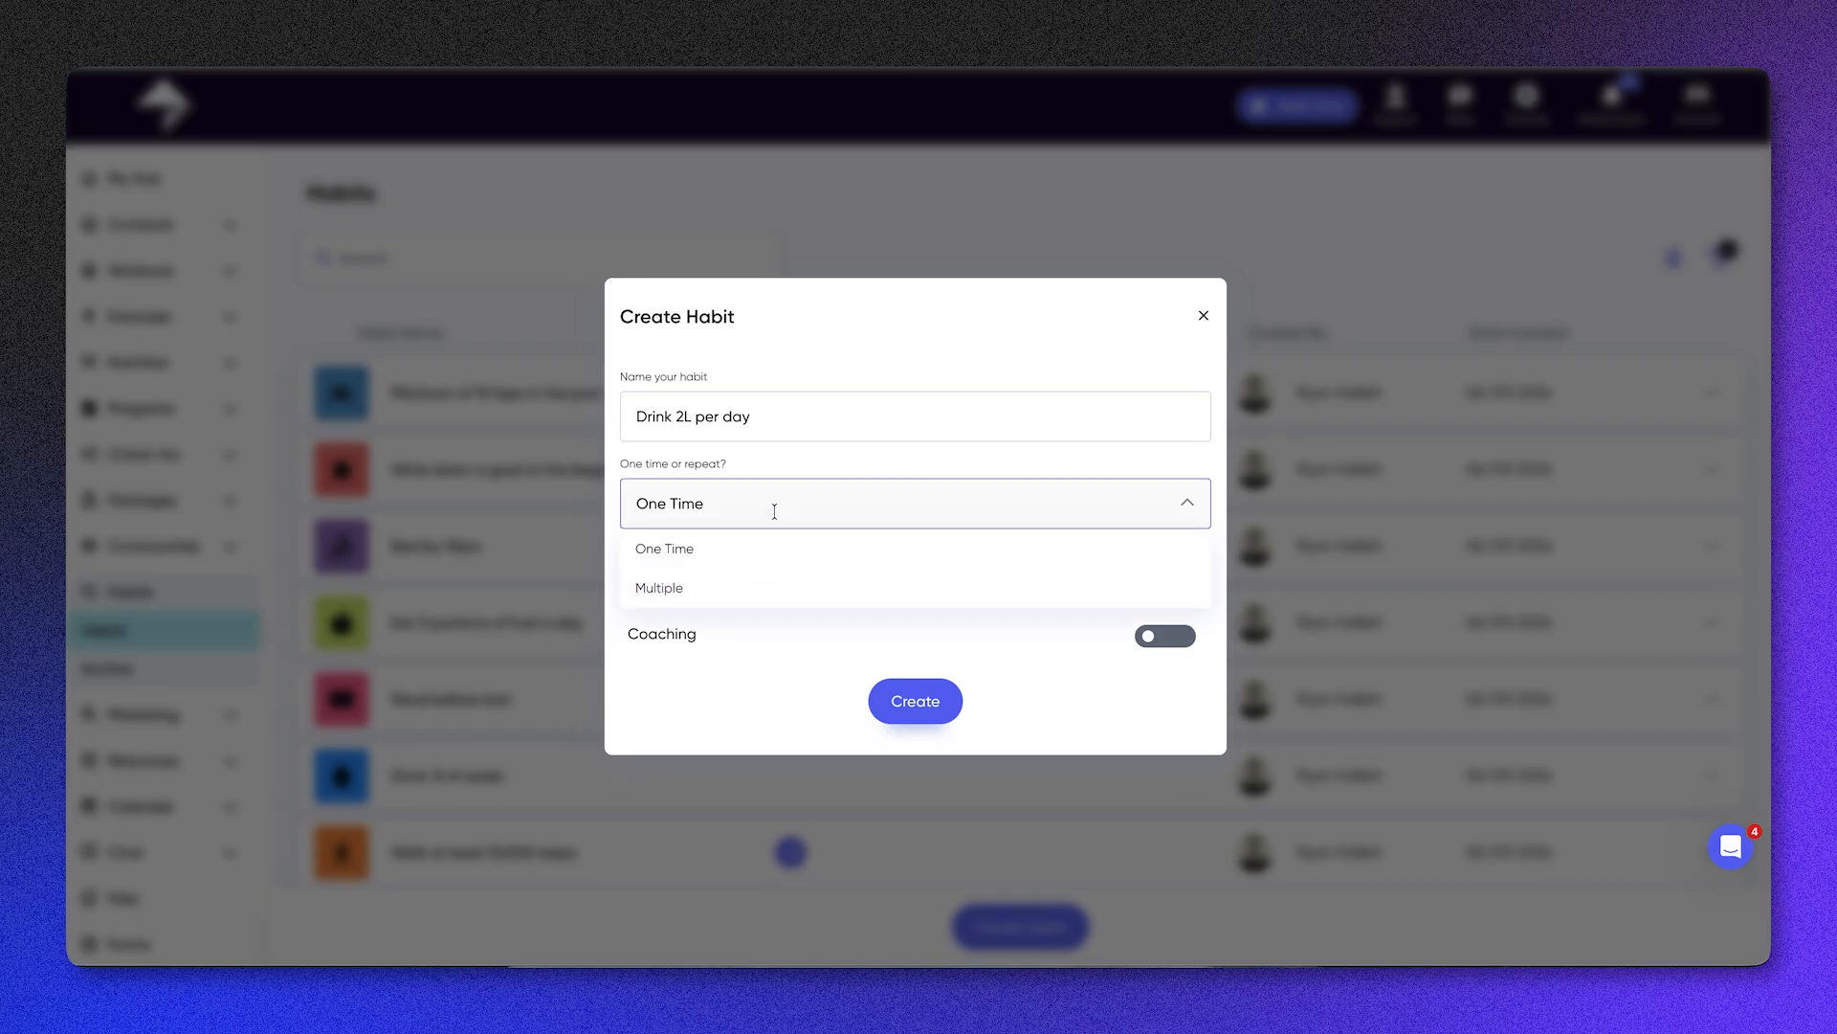
pyautogui.click(1188, 505)
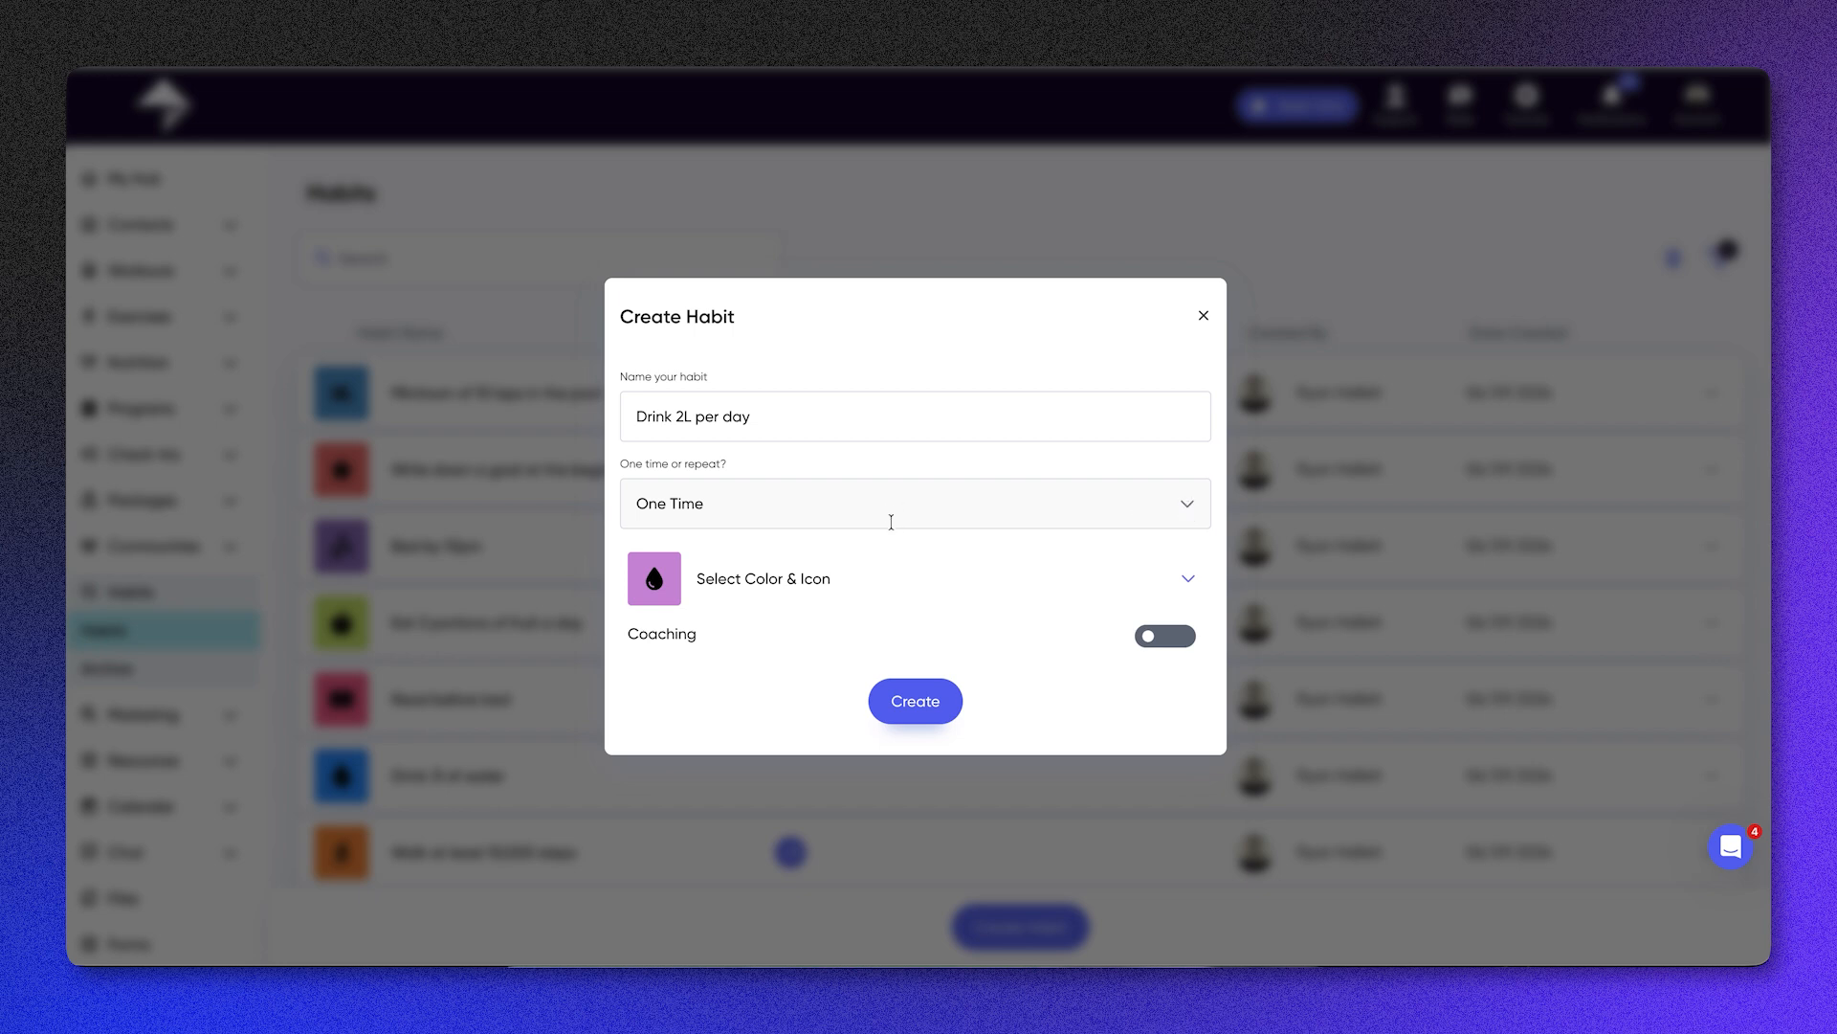
# Step: Give the habit a bright blue color with the water drop icon, leave coaching off, and create it
pyautogui.click(1187, 578)
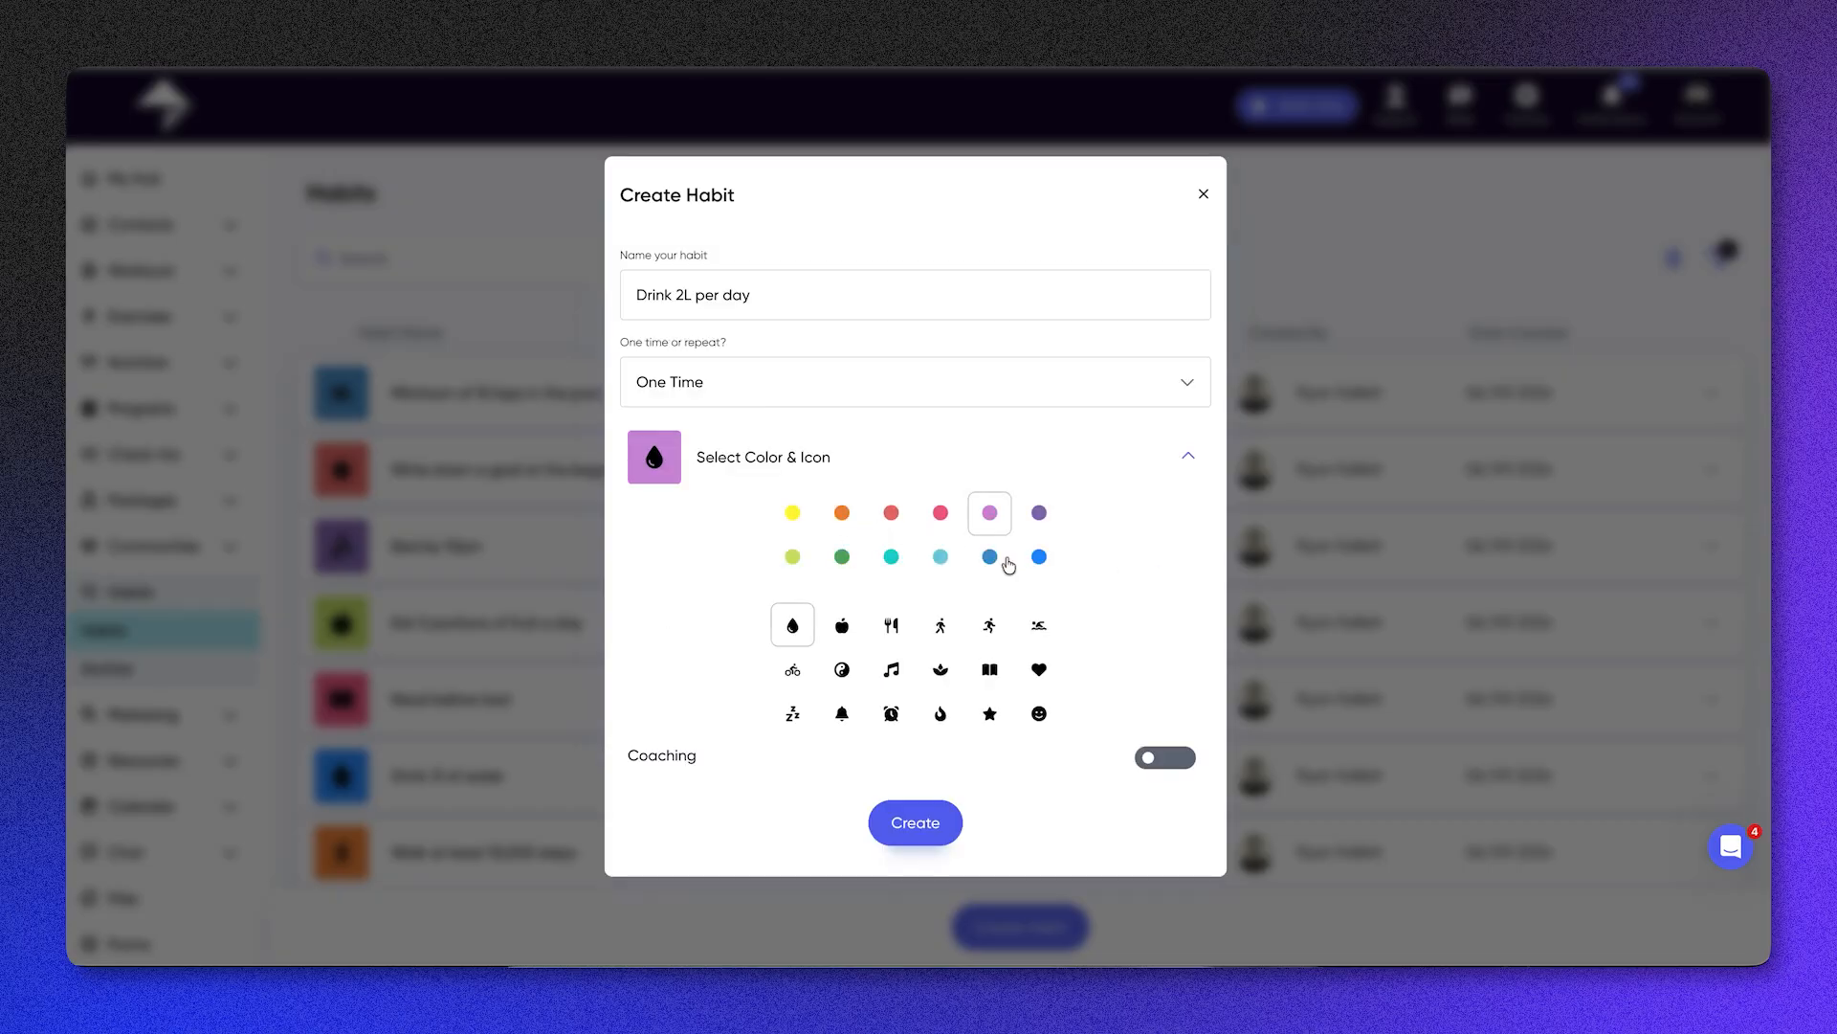
pyautogui.click(1039, 559)
pyautogui.click(1187, 455)
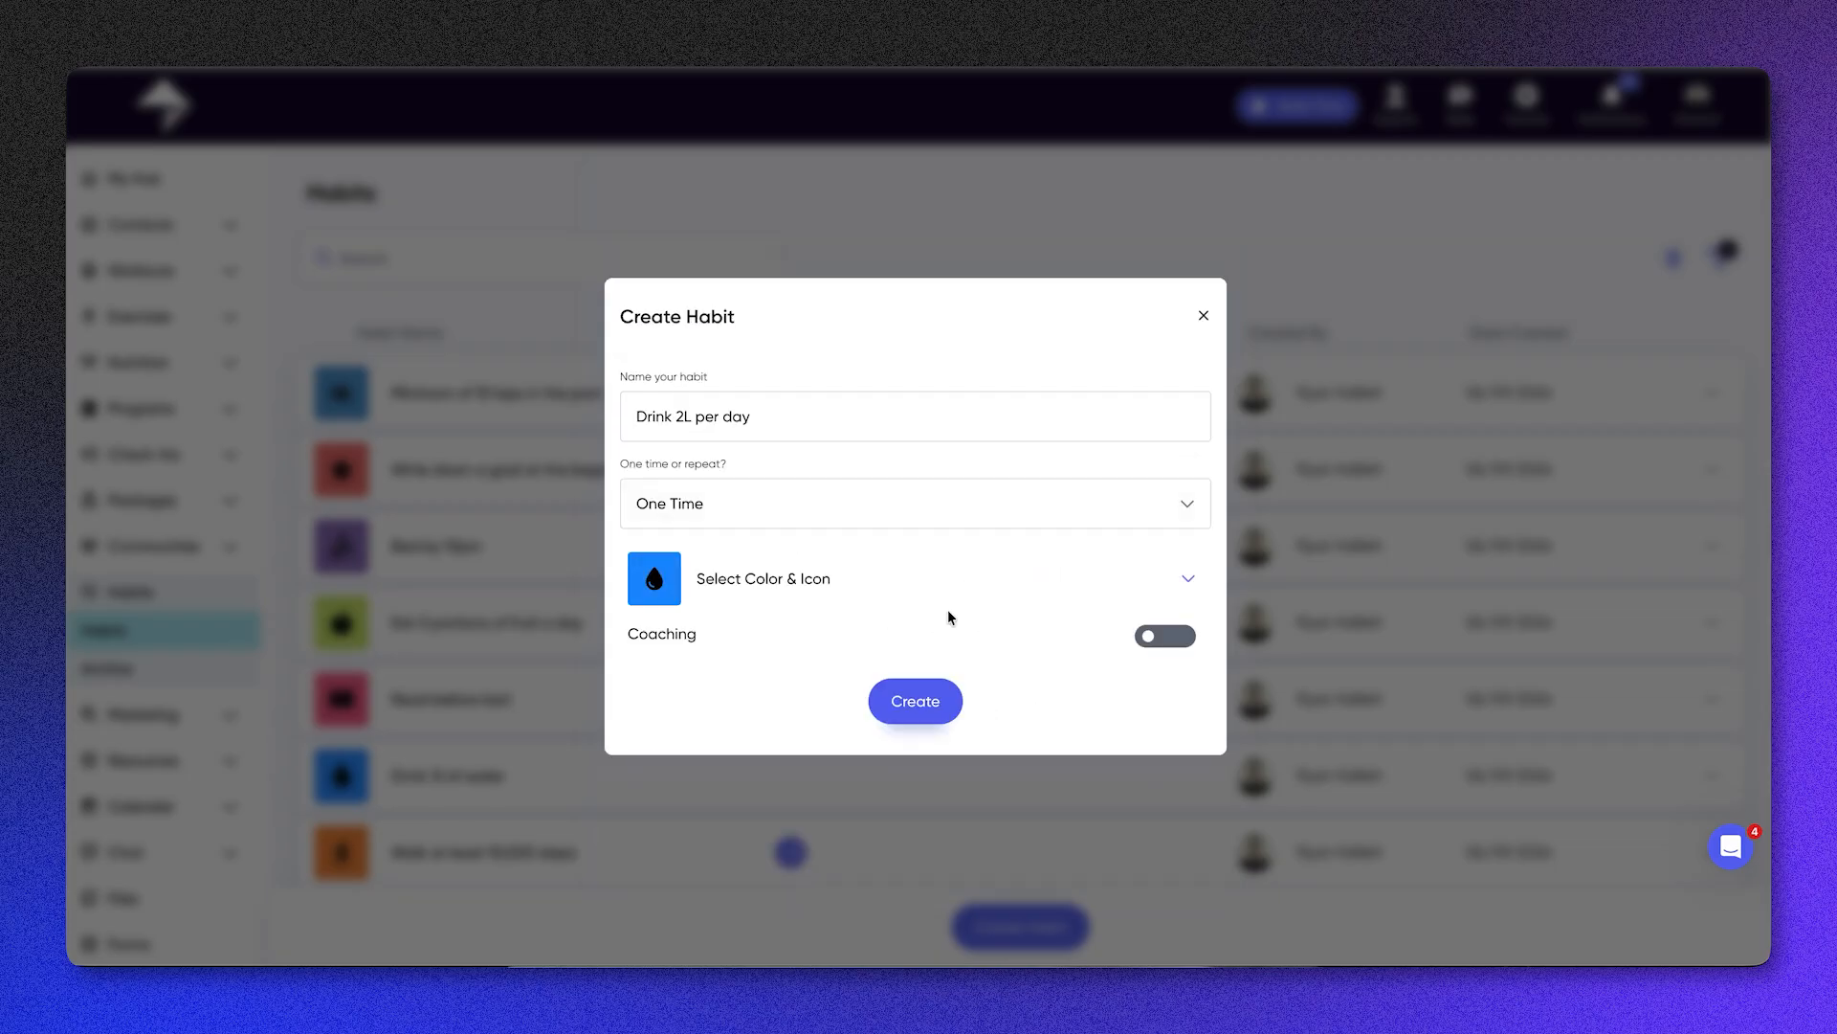
pyautogui.click(1148, 636)
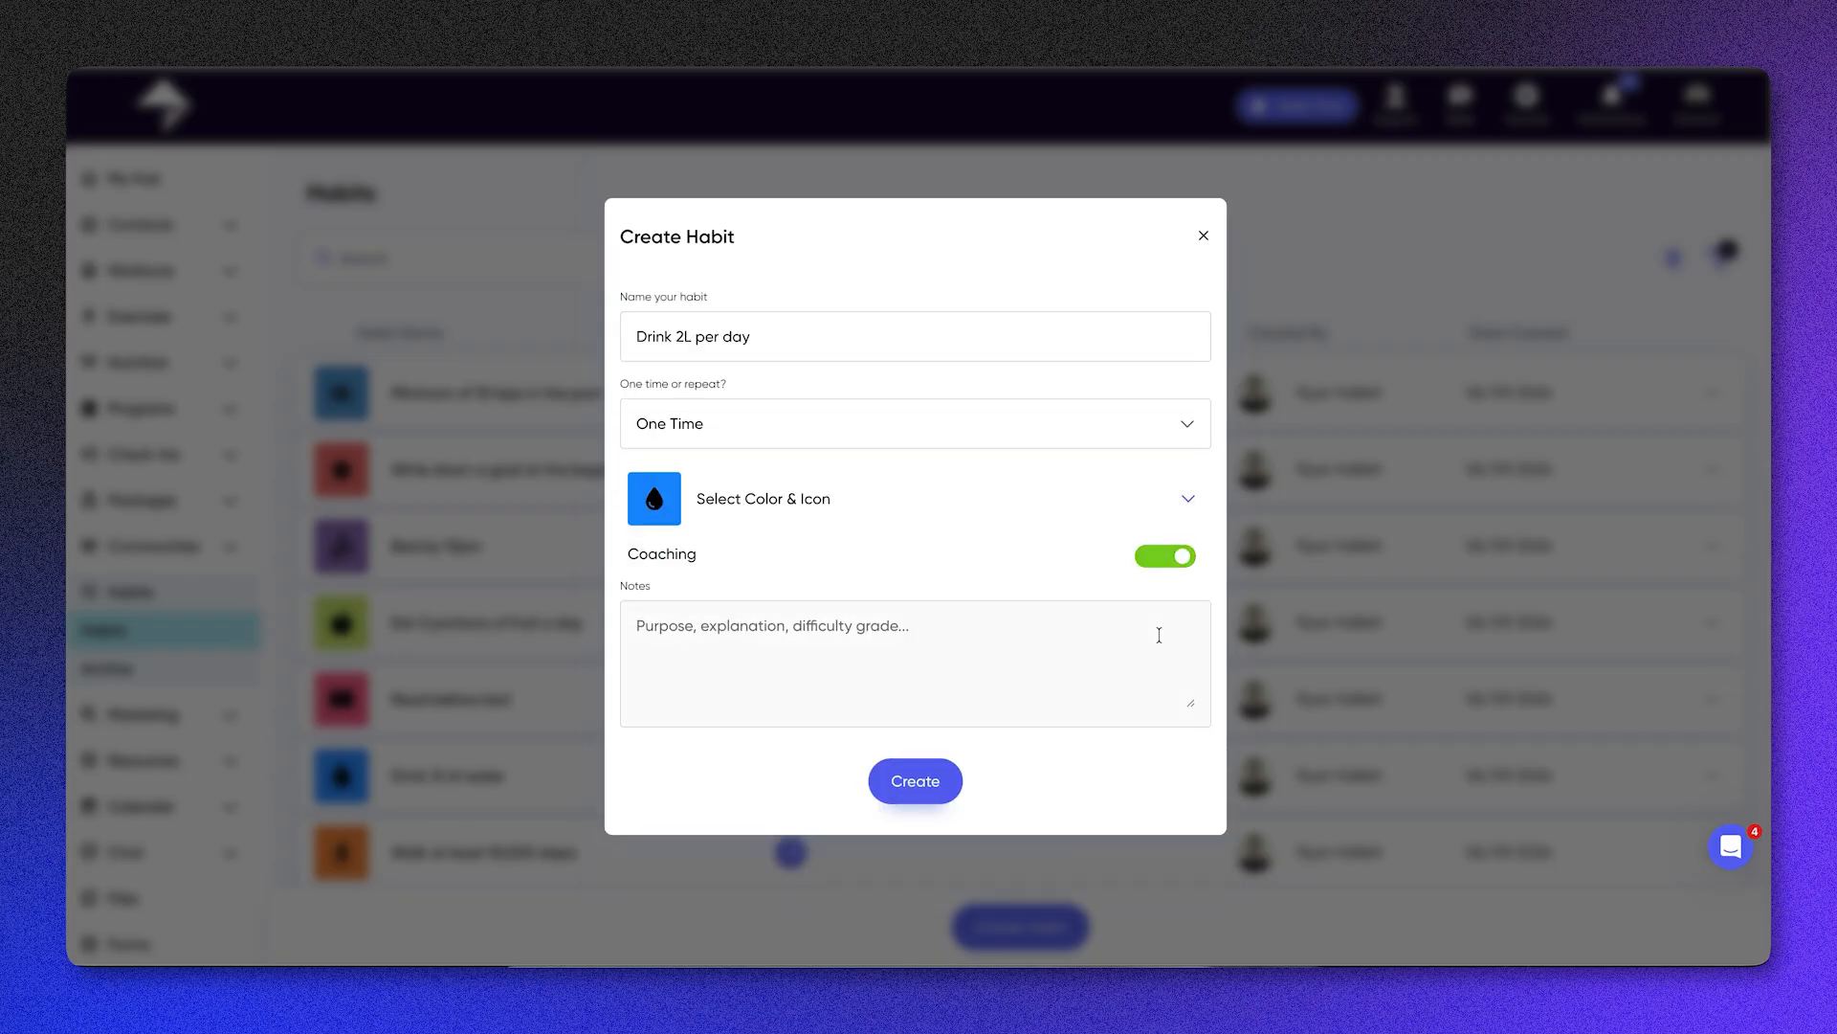
pyautogui.click(1177, 558)
pyautogui.click(916, 697)
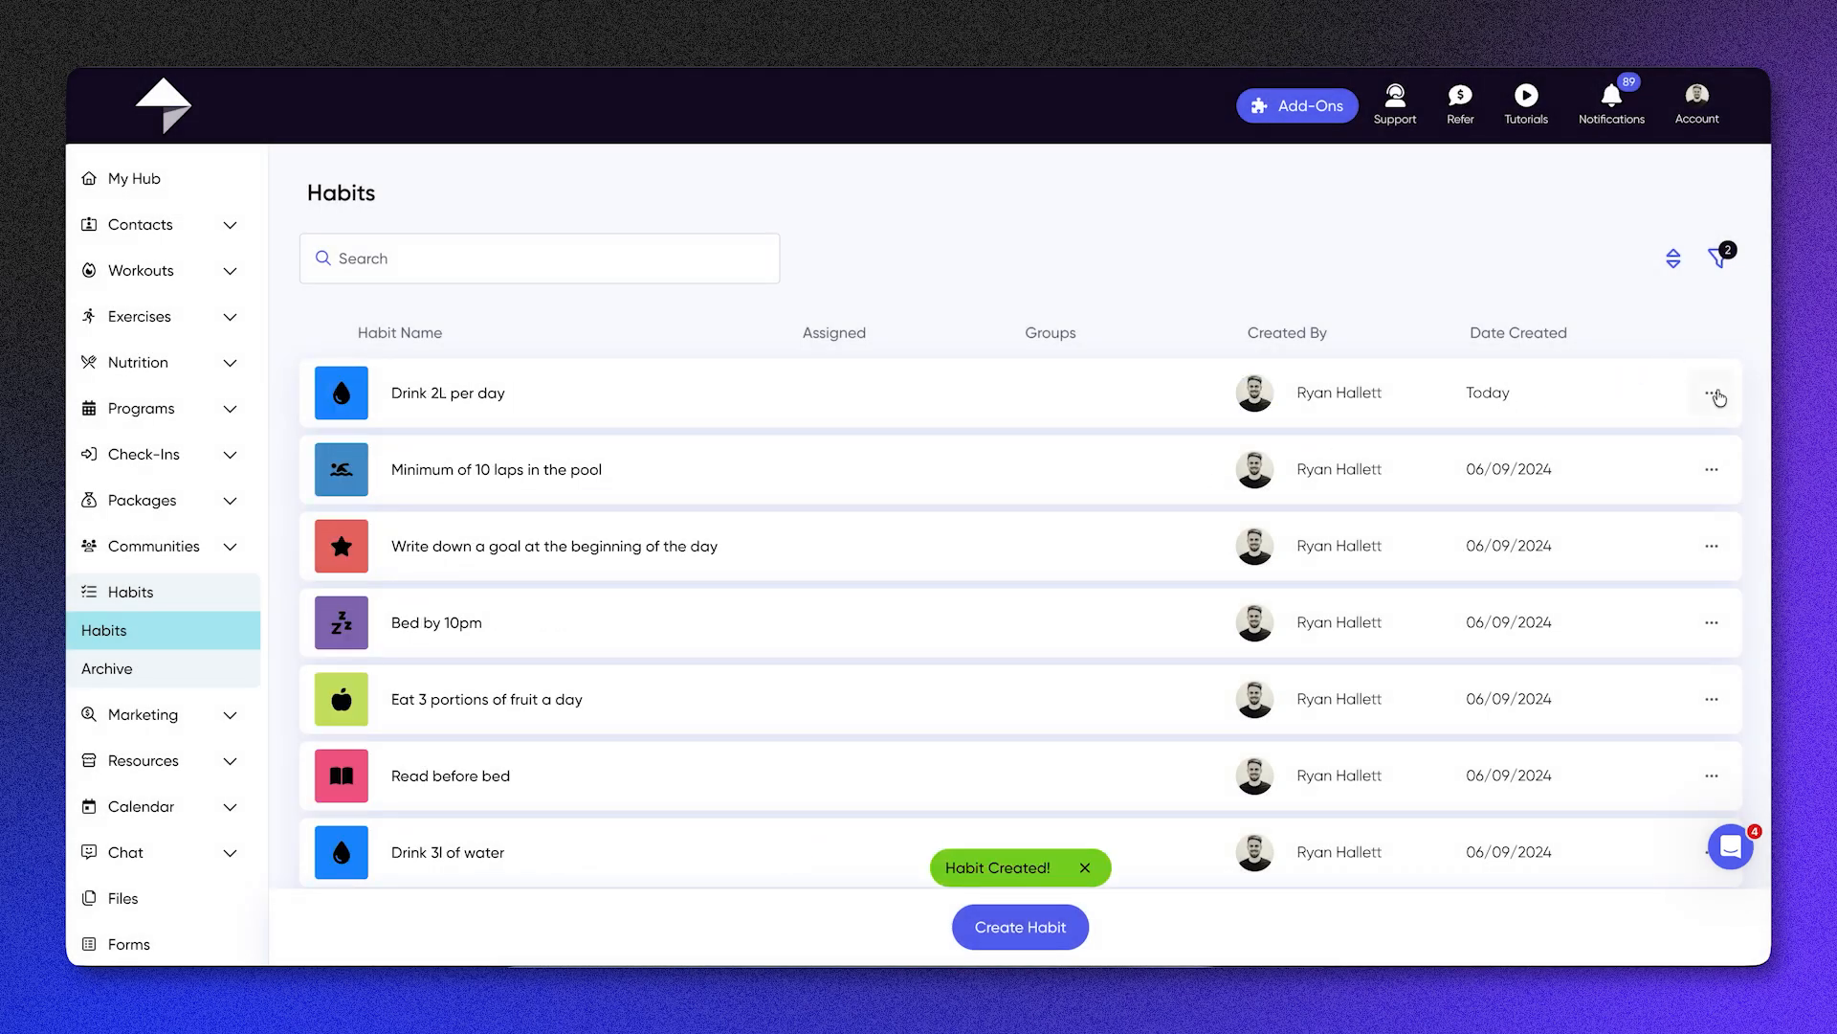
# Step: Archive the "Drink 2L per day" habit and check its options in the habits archive
pyautogui.click(1713, 394)
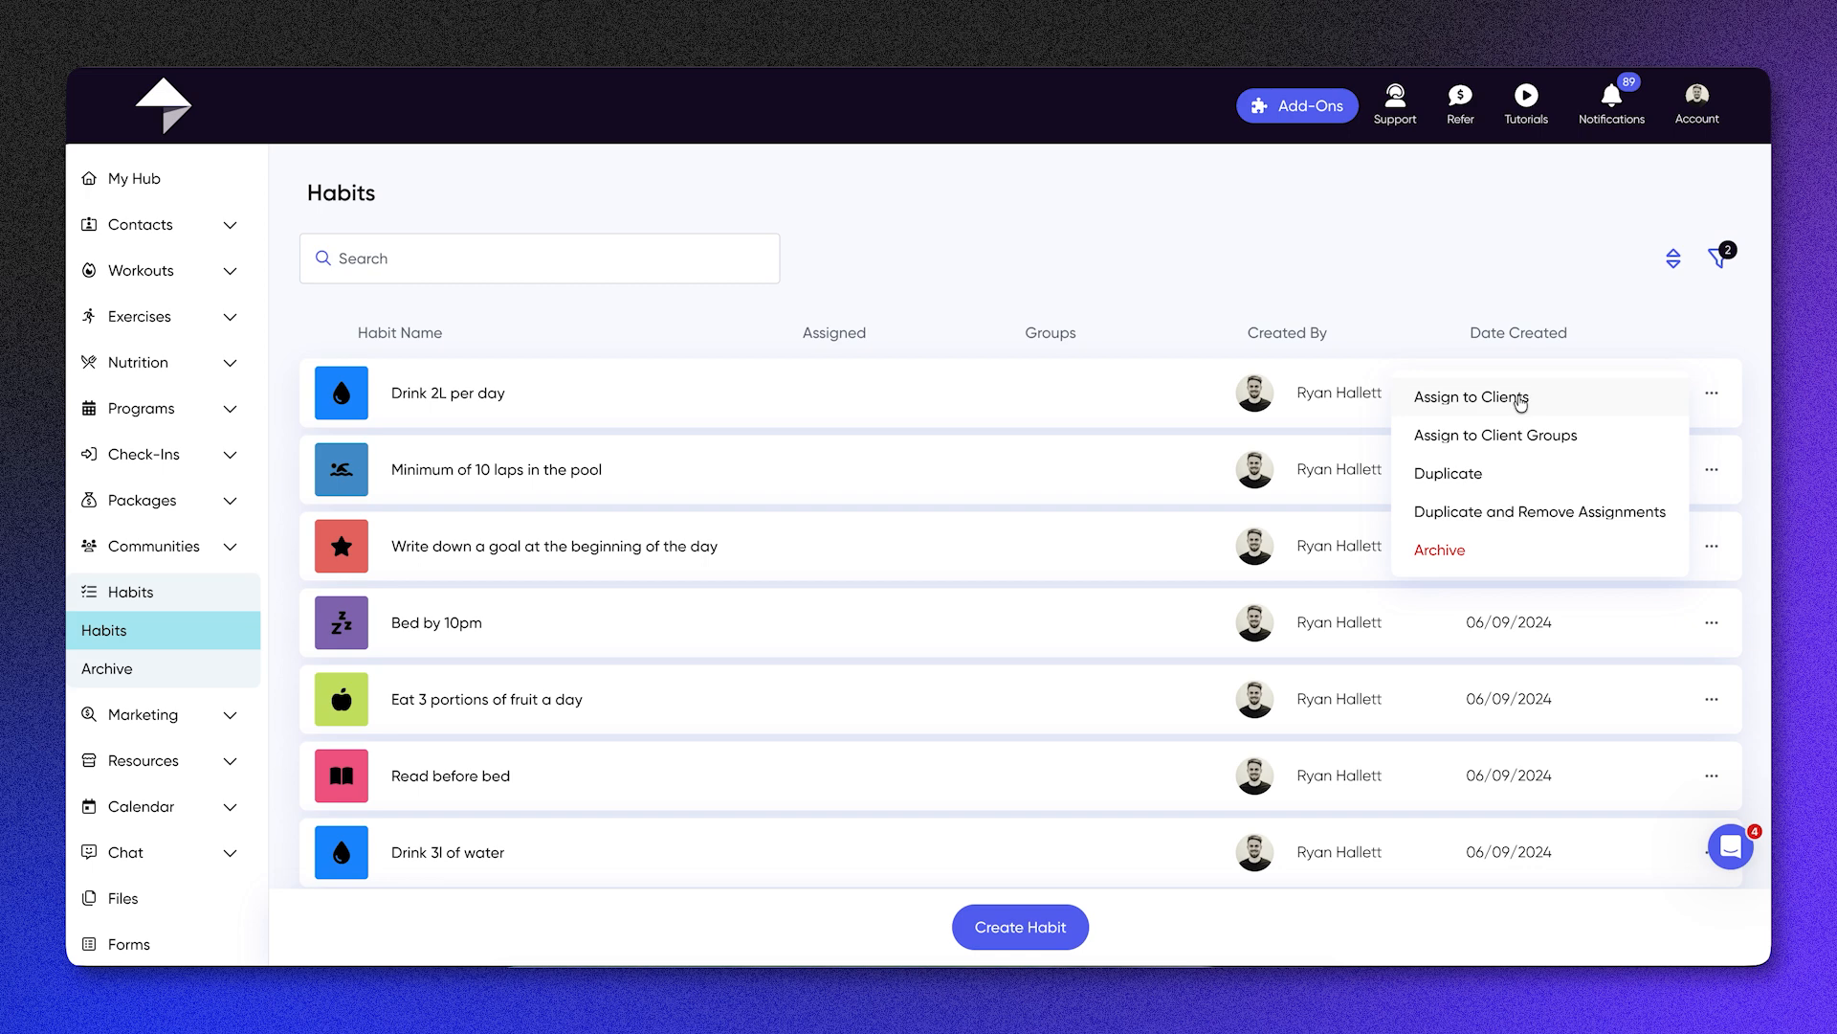
pyautogui.click(1074, 328)
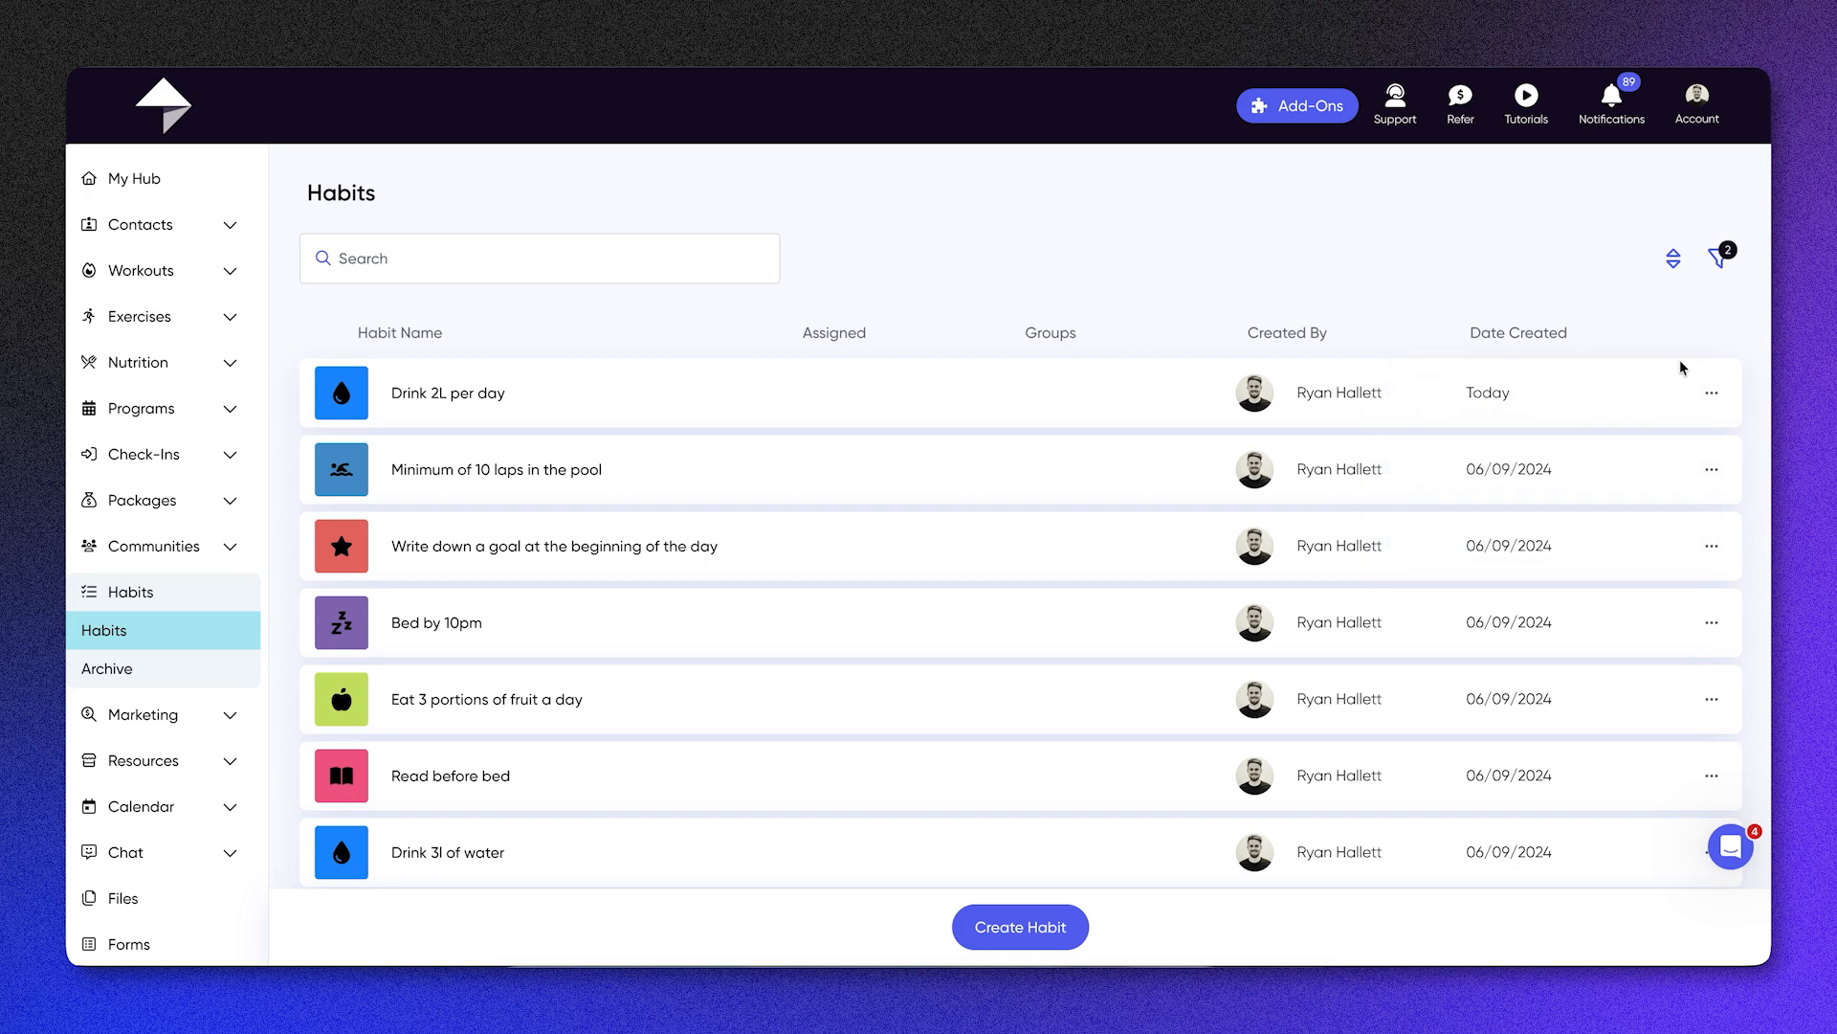
pyautogui.click(1711, 392)
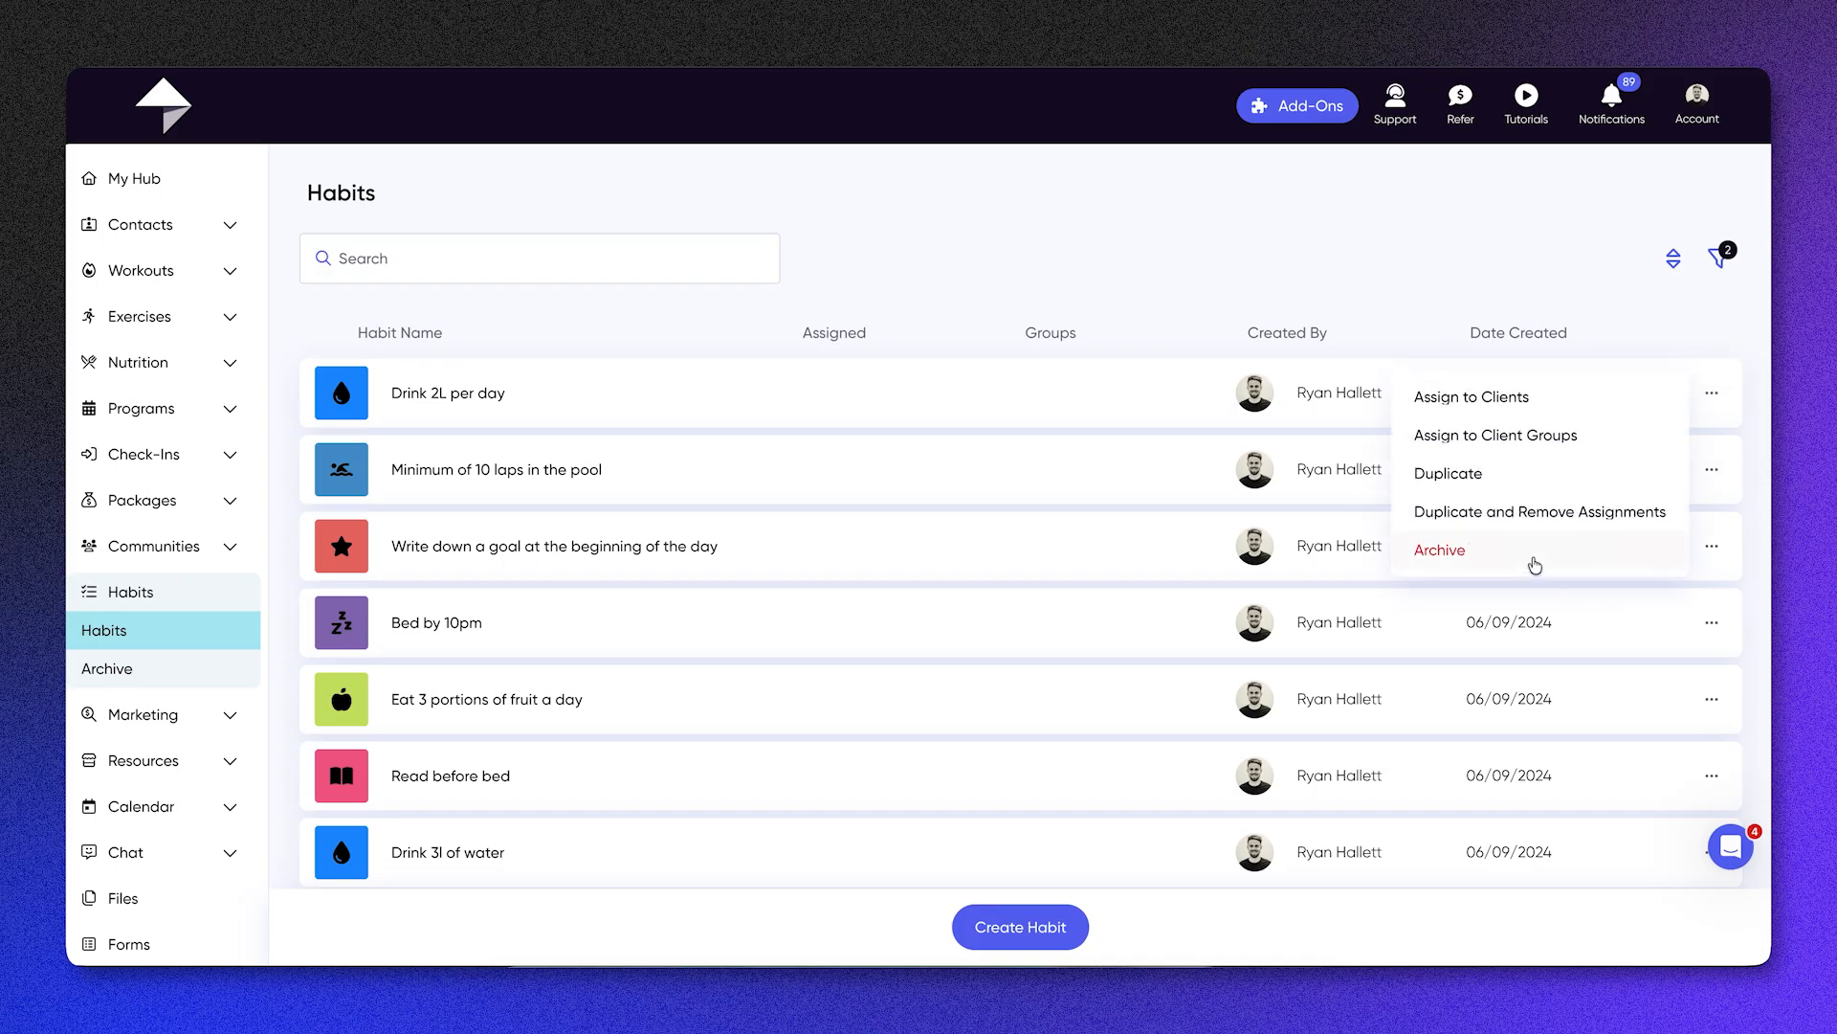
pyautogui.click(1535, 562)
pyautogui.click(181, 674)
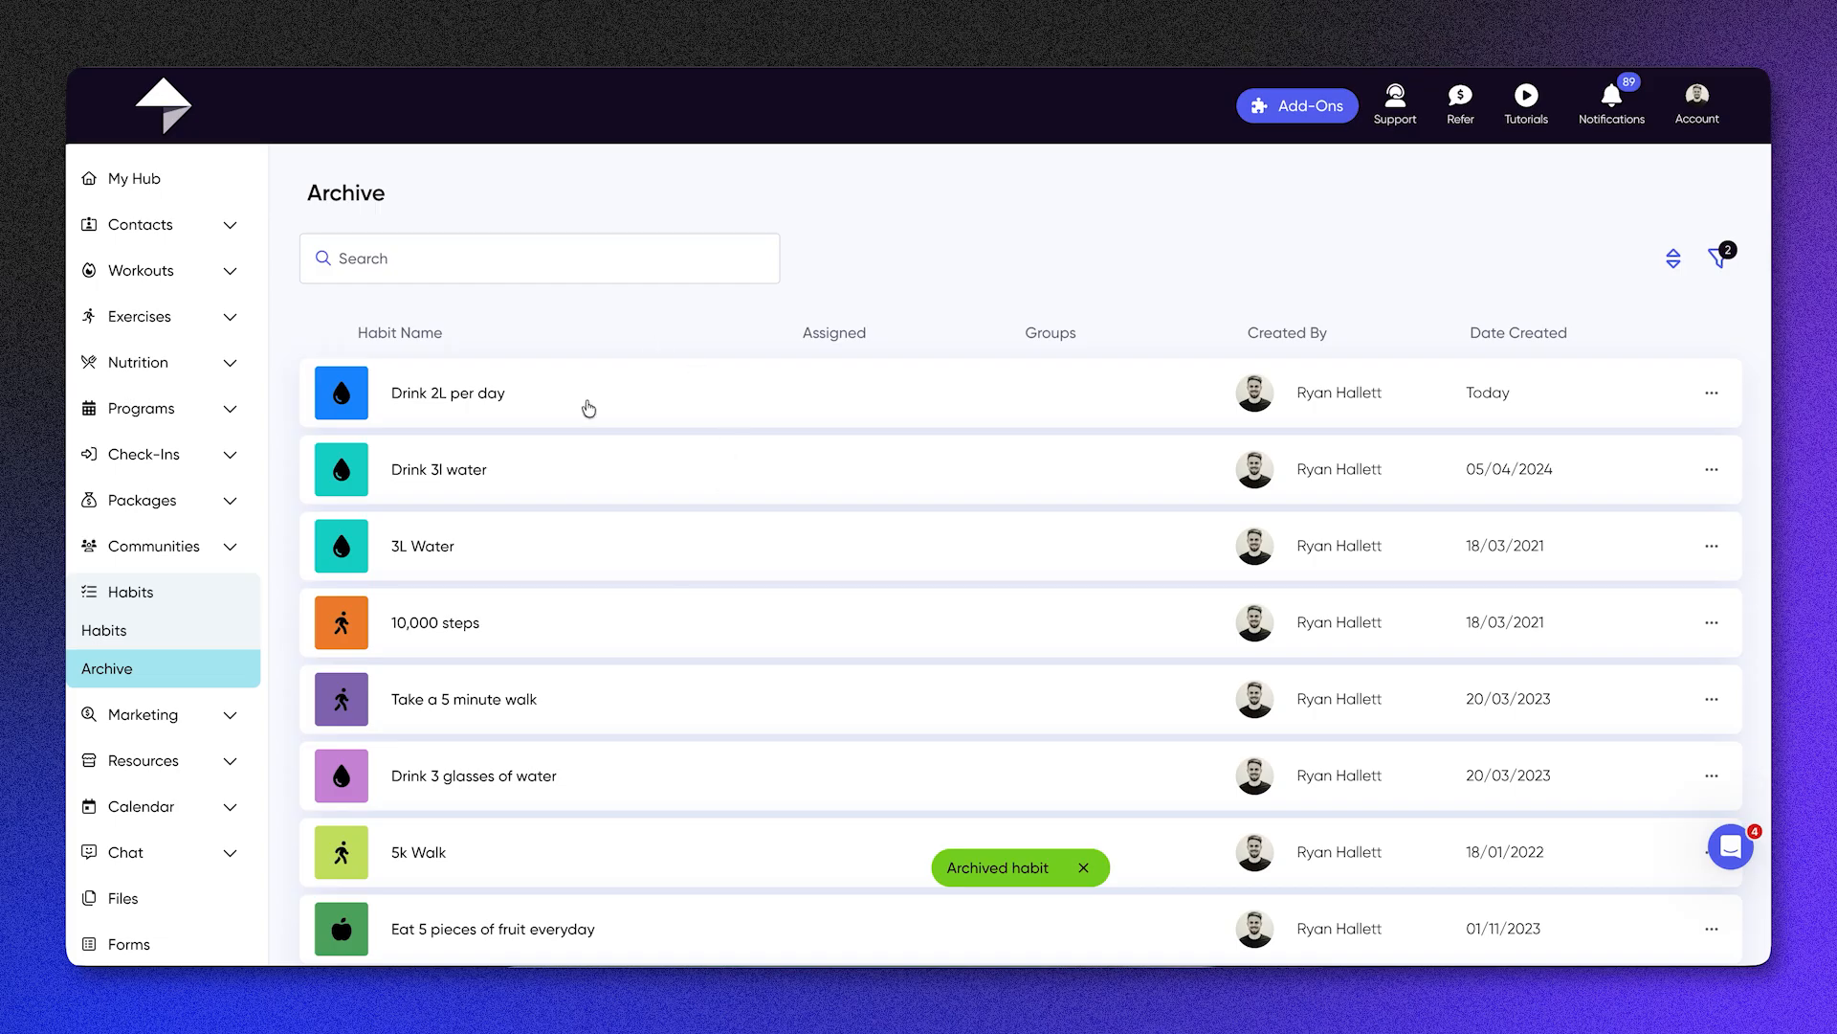
pyautogui.click(1712, 394)
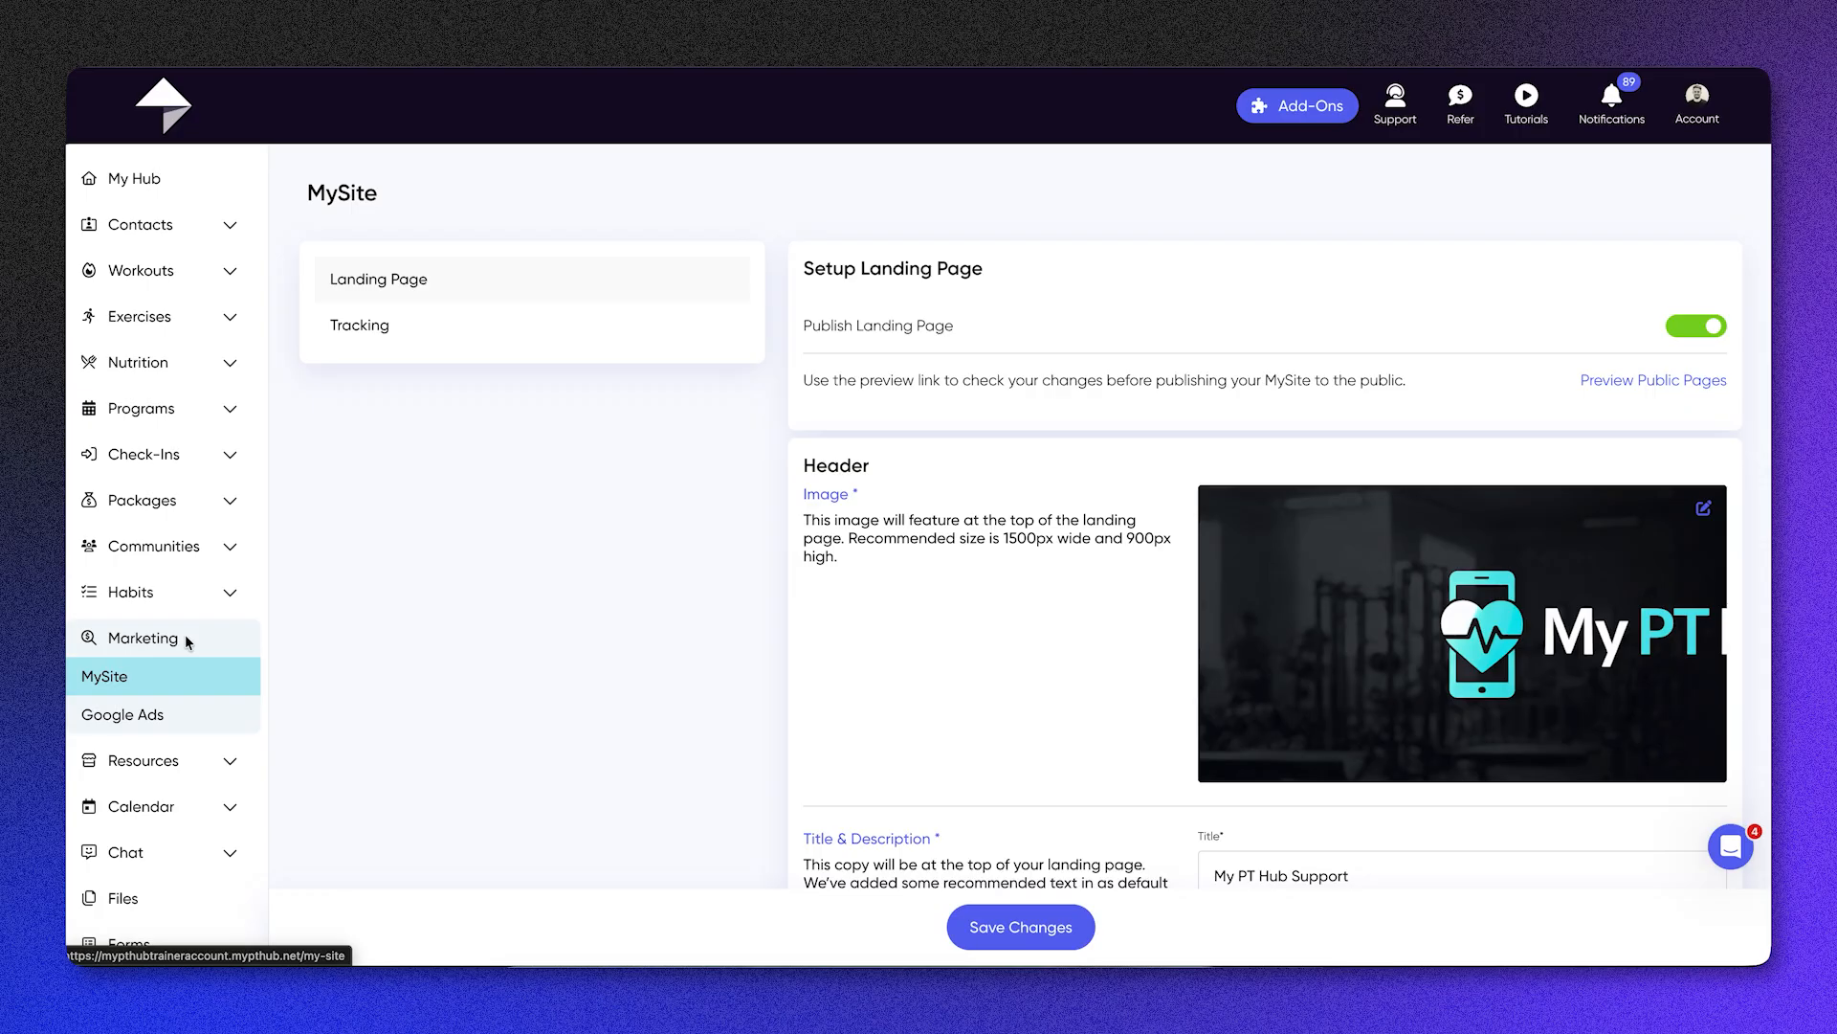
# Step: Review the MySite landing page's header settings and try out displaying additional trainers, leaving that option off
pyautogui.scroll(-3, 883, 613)
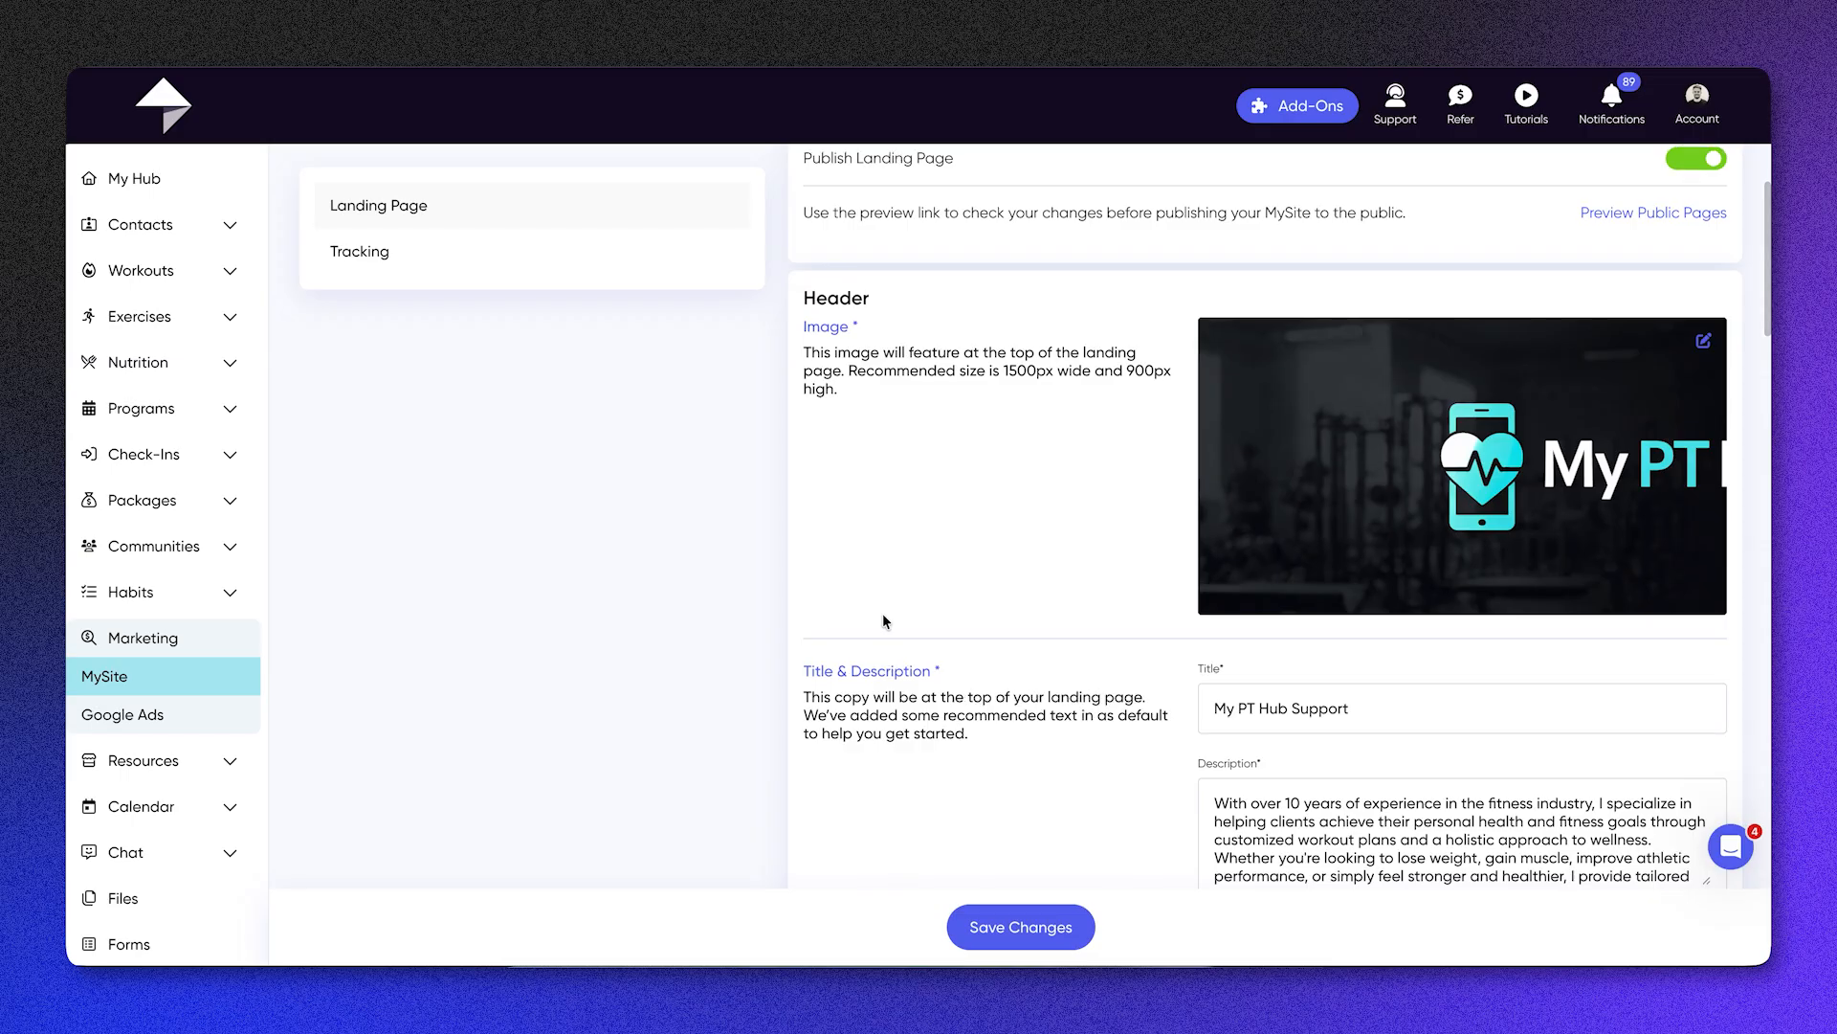
pyautogui.scroll(-8, 883, 620)
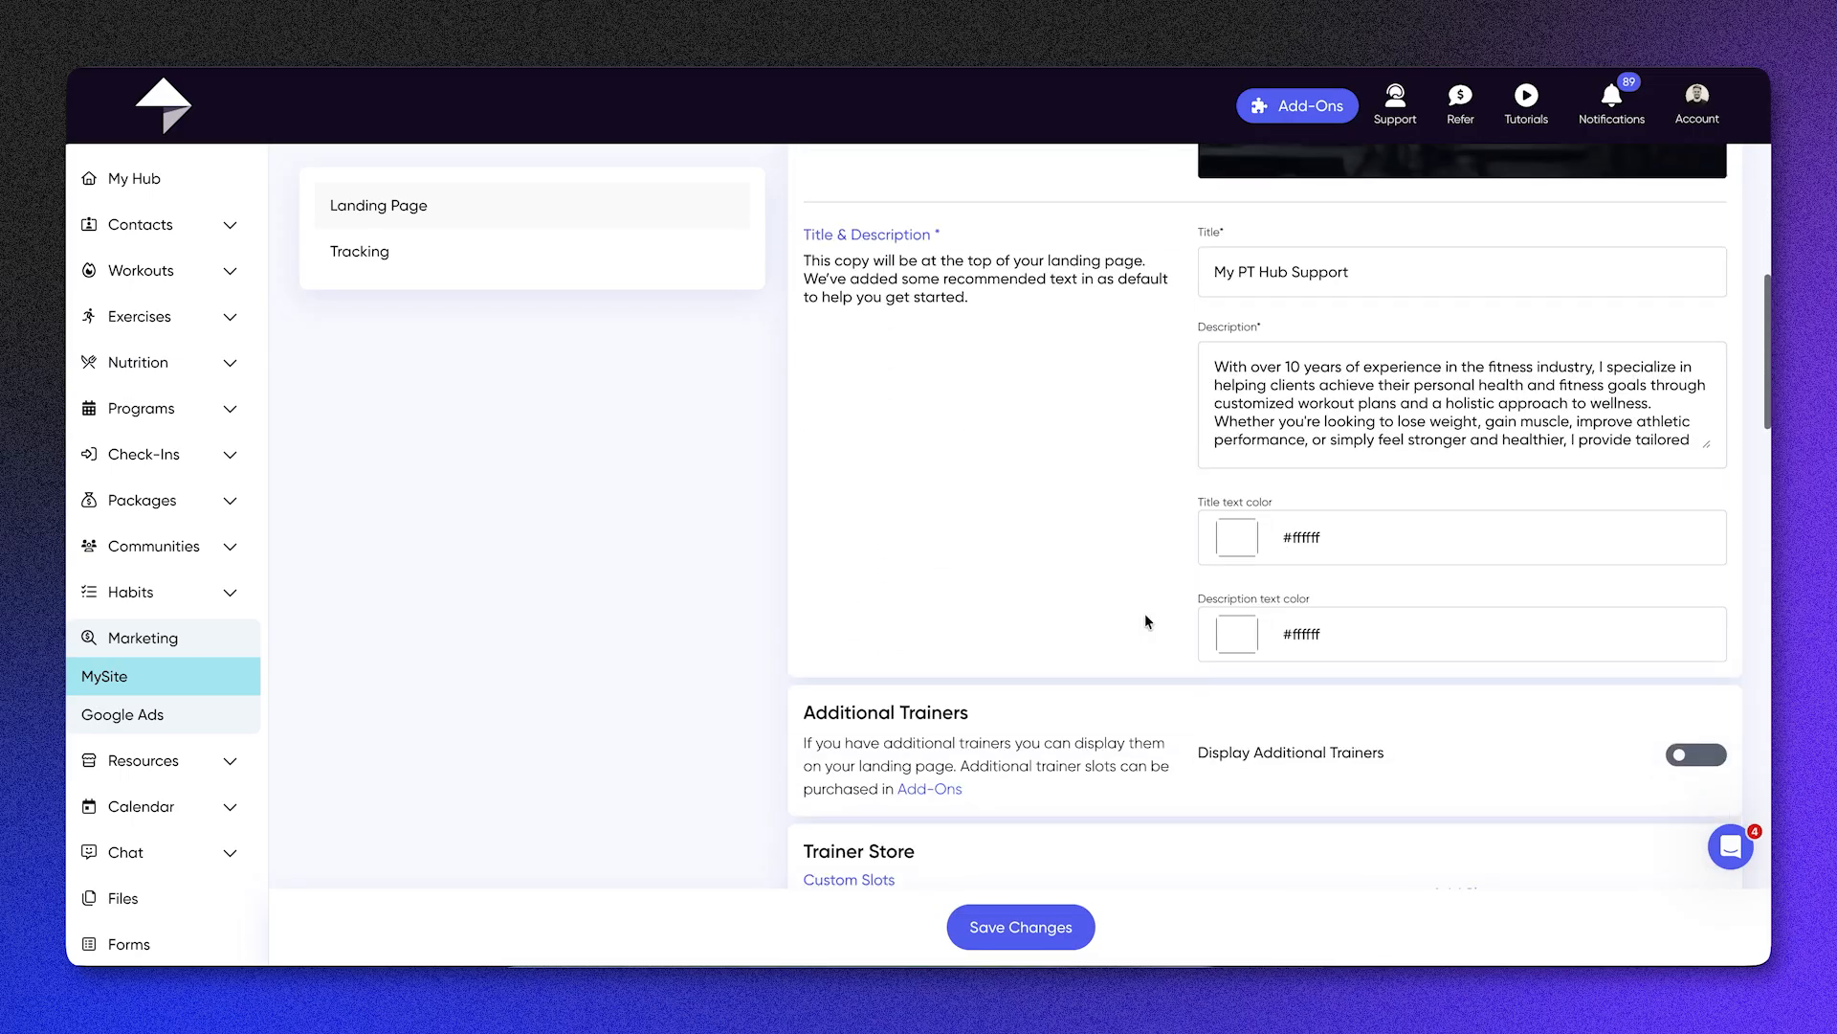
pyautogui.scroll(-6, 1408, 686)
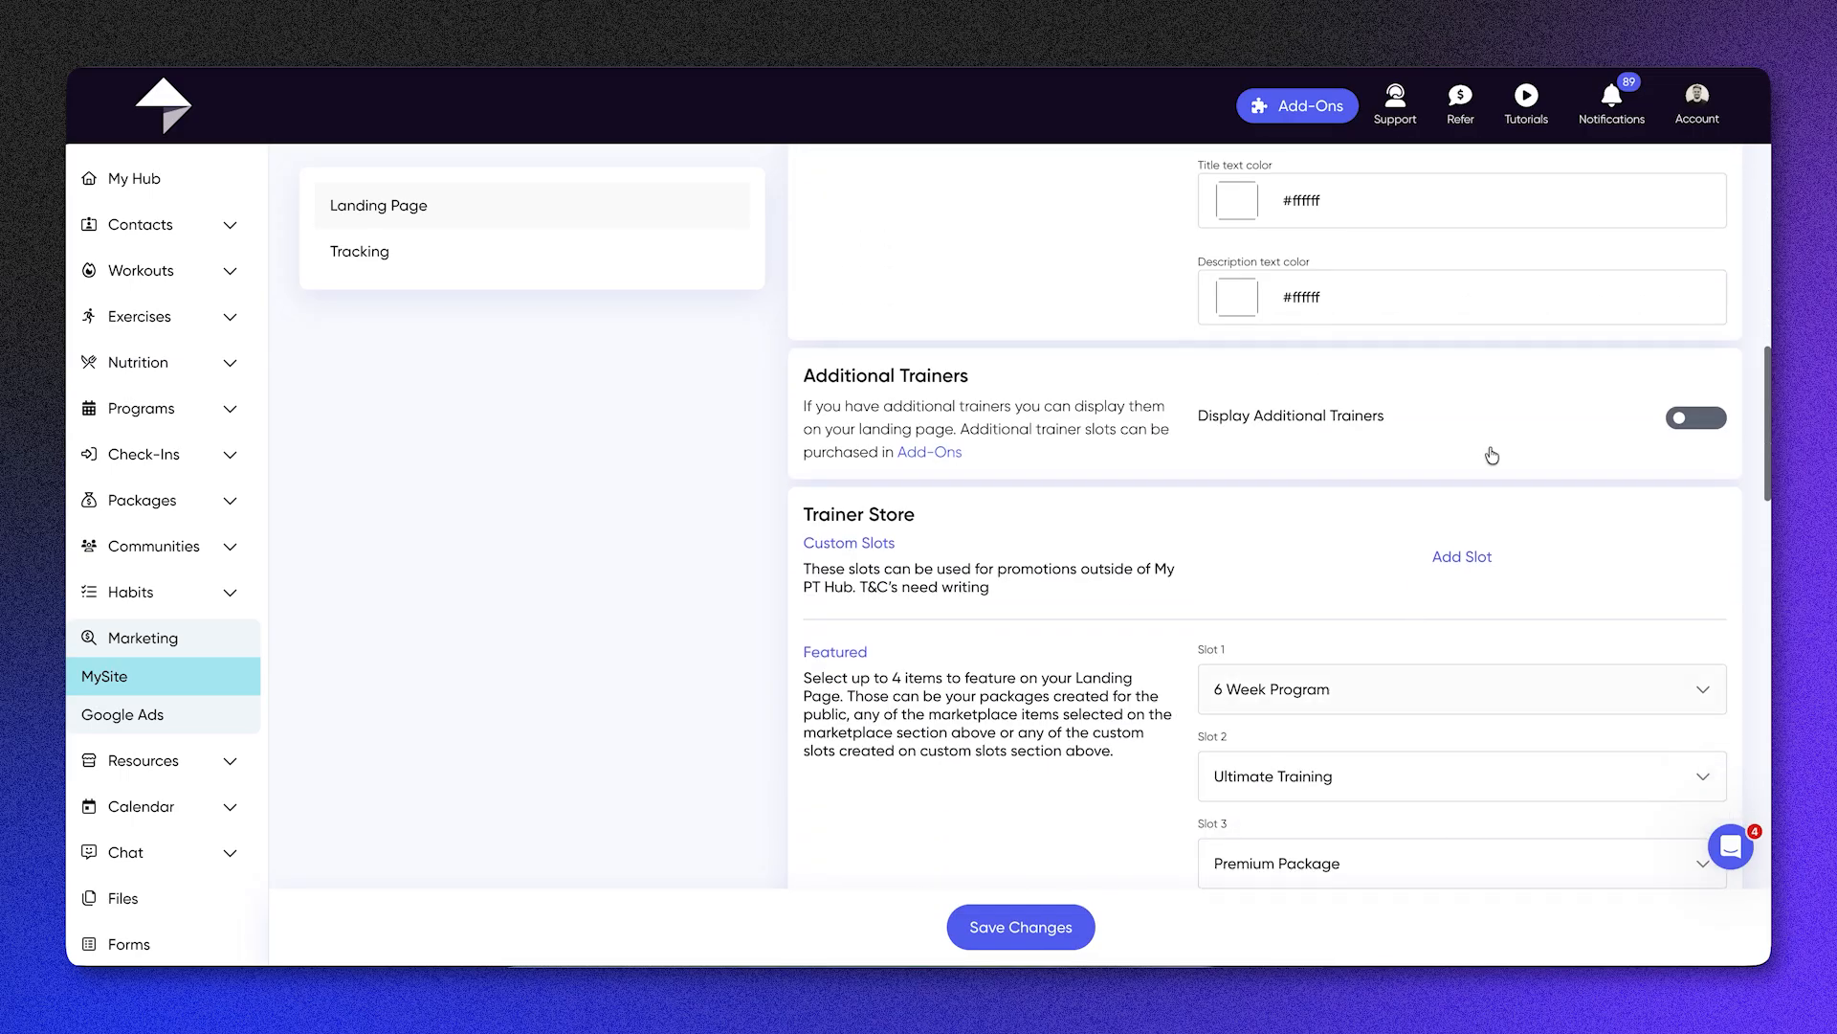
pyautogui.click(1712, 427)
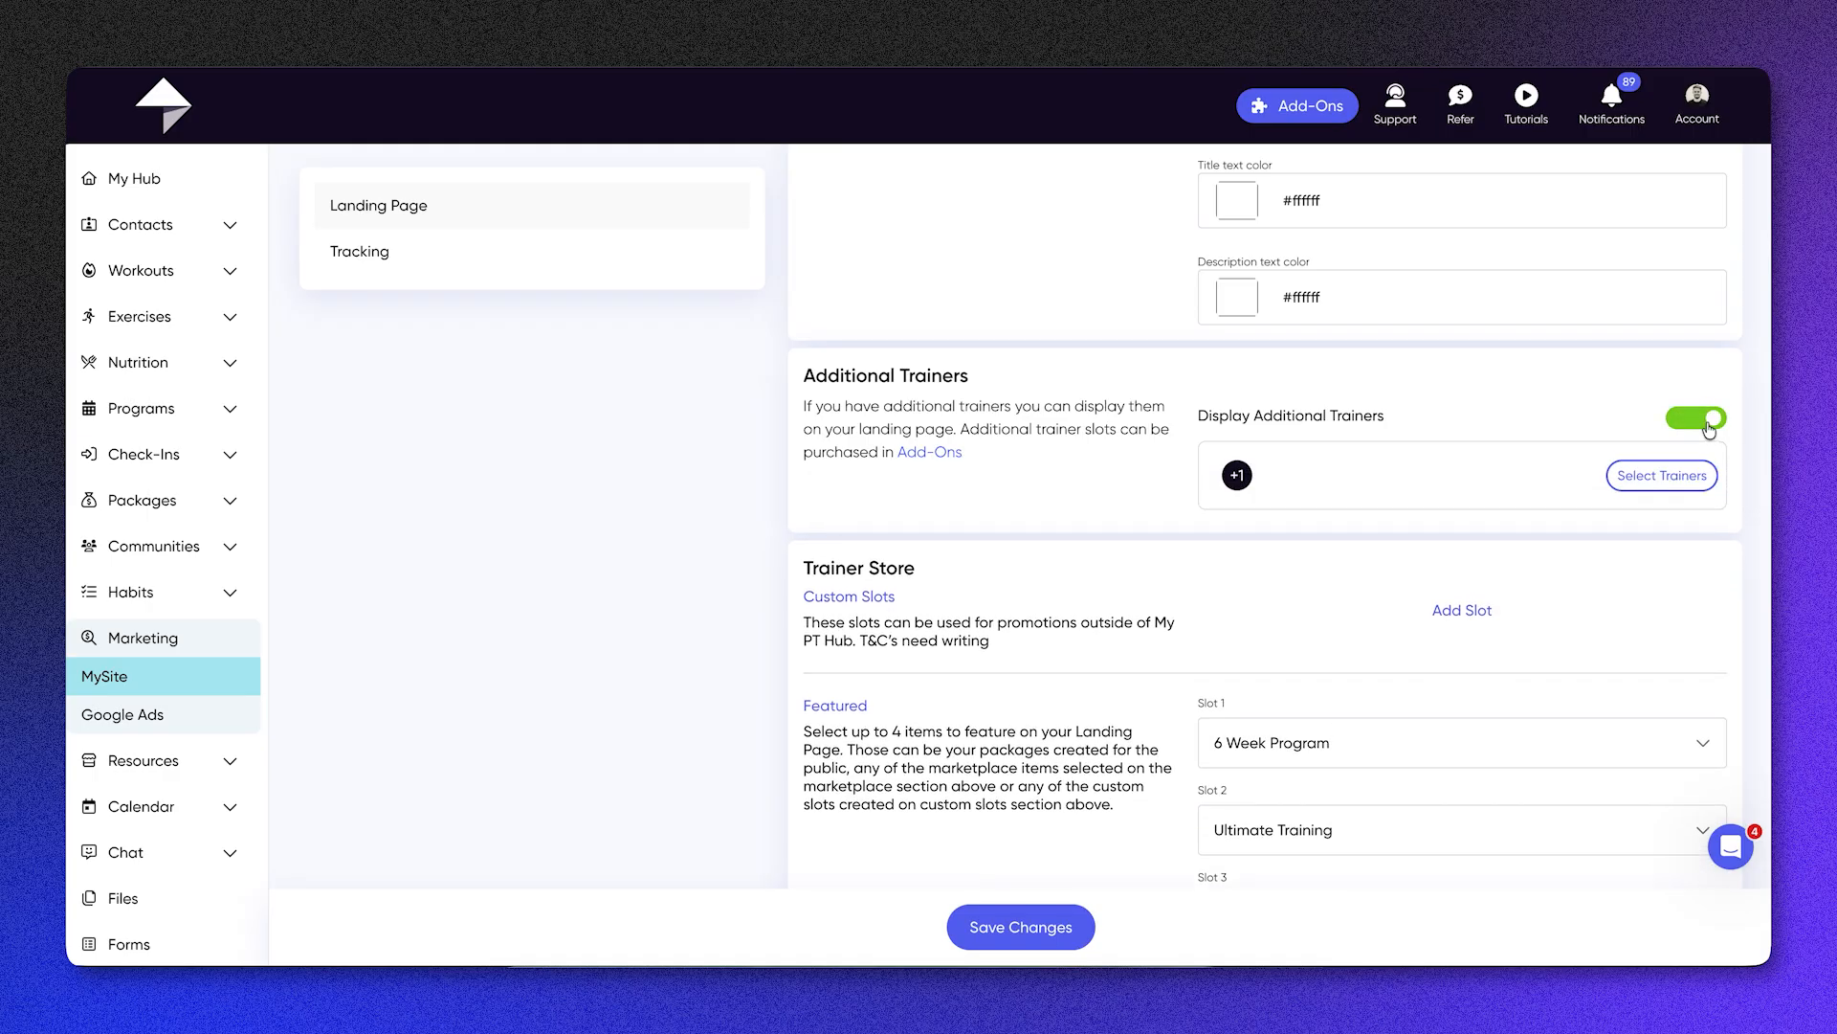
pyautogui.click(1711, 427)
# Step: Check the Trainer Store's form for creating a custom slot without saving one
pyautogui.scroll(-3, 1436, 527)
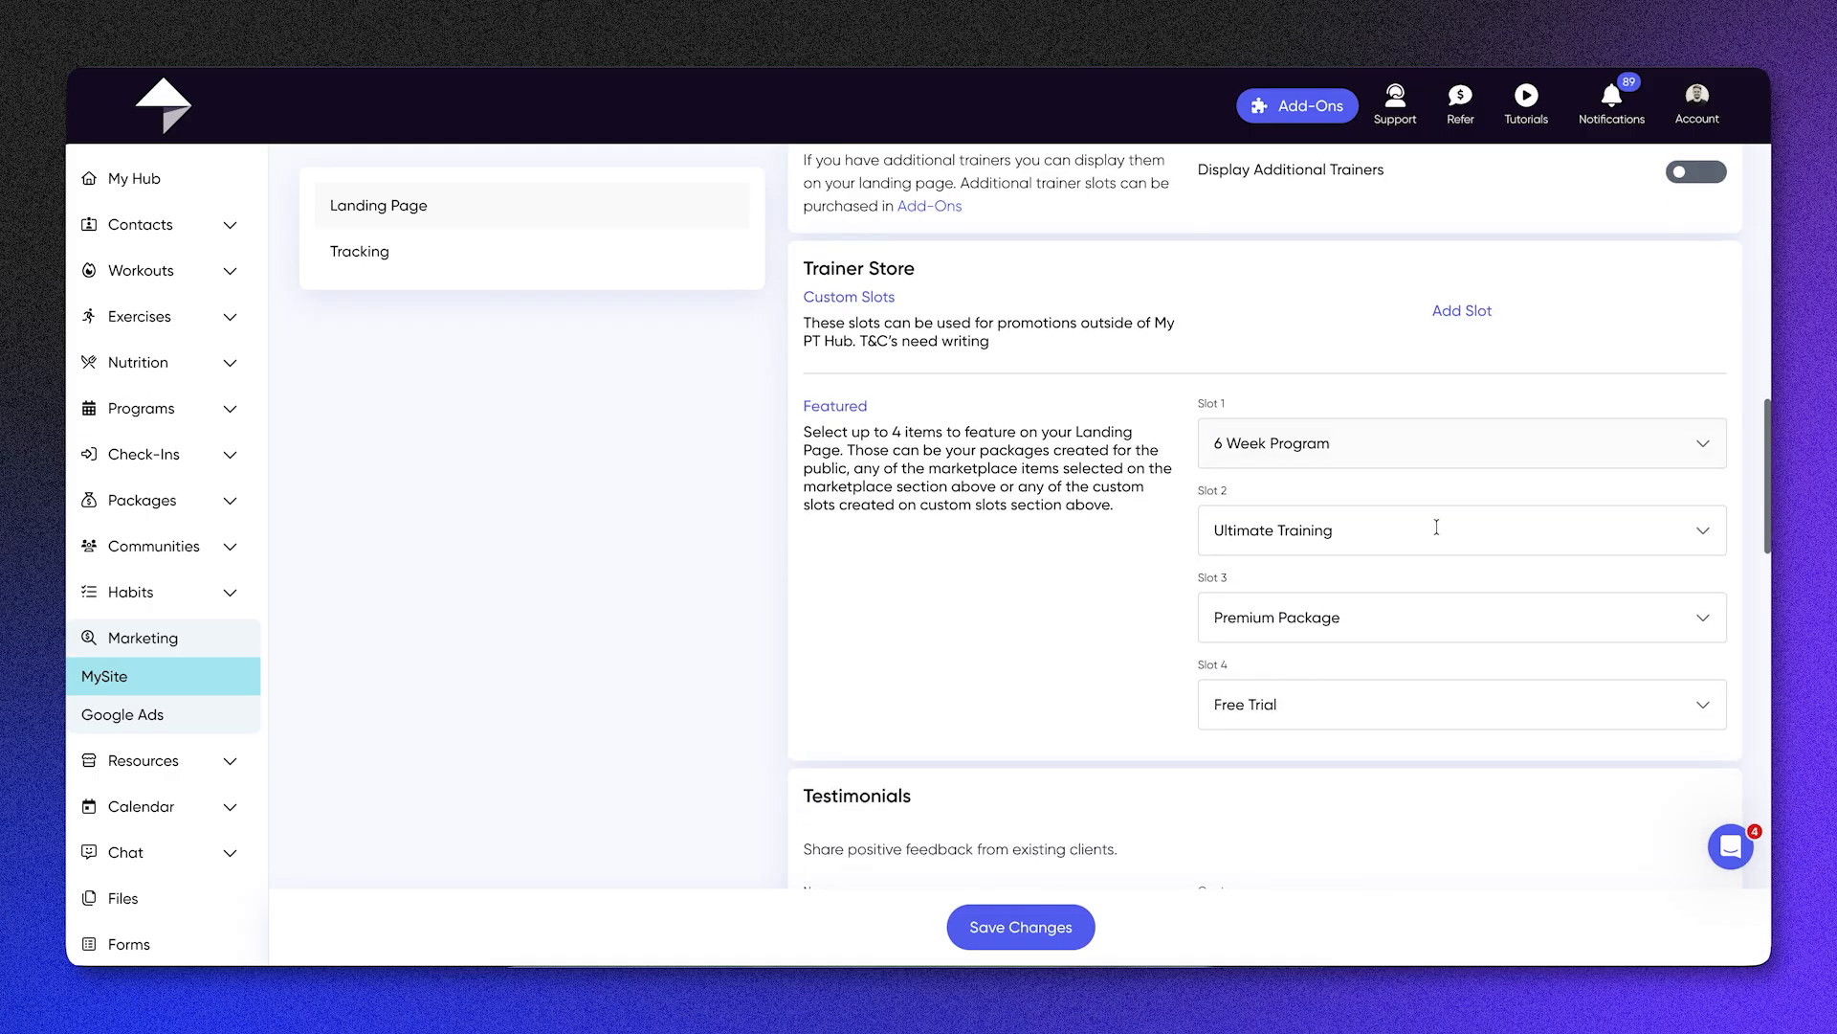
pyautogui.click(1451, 314)
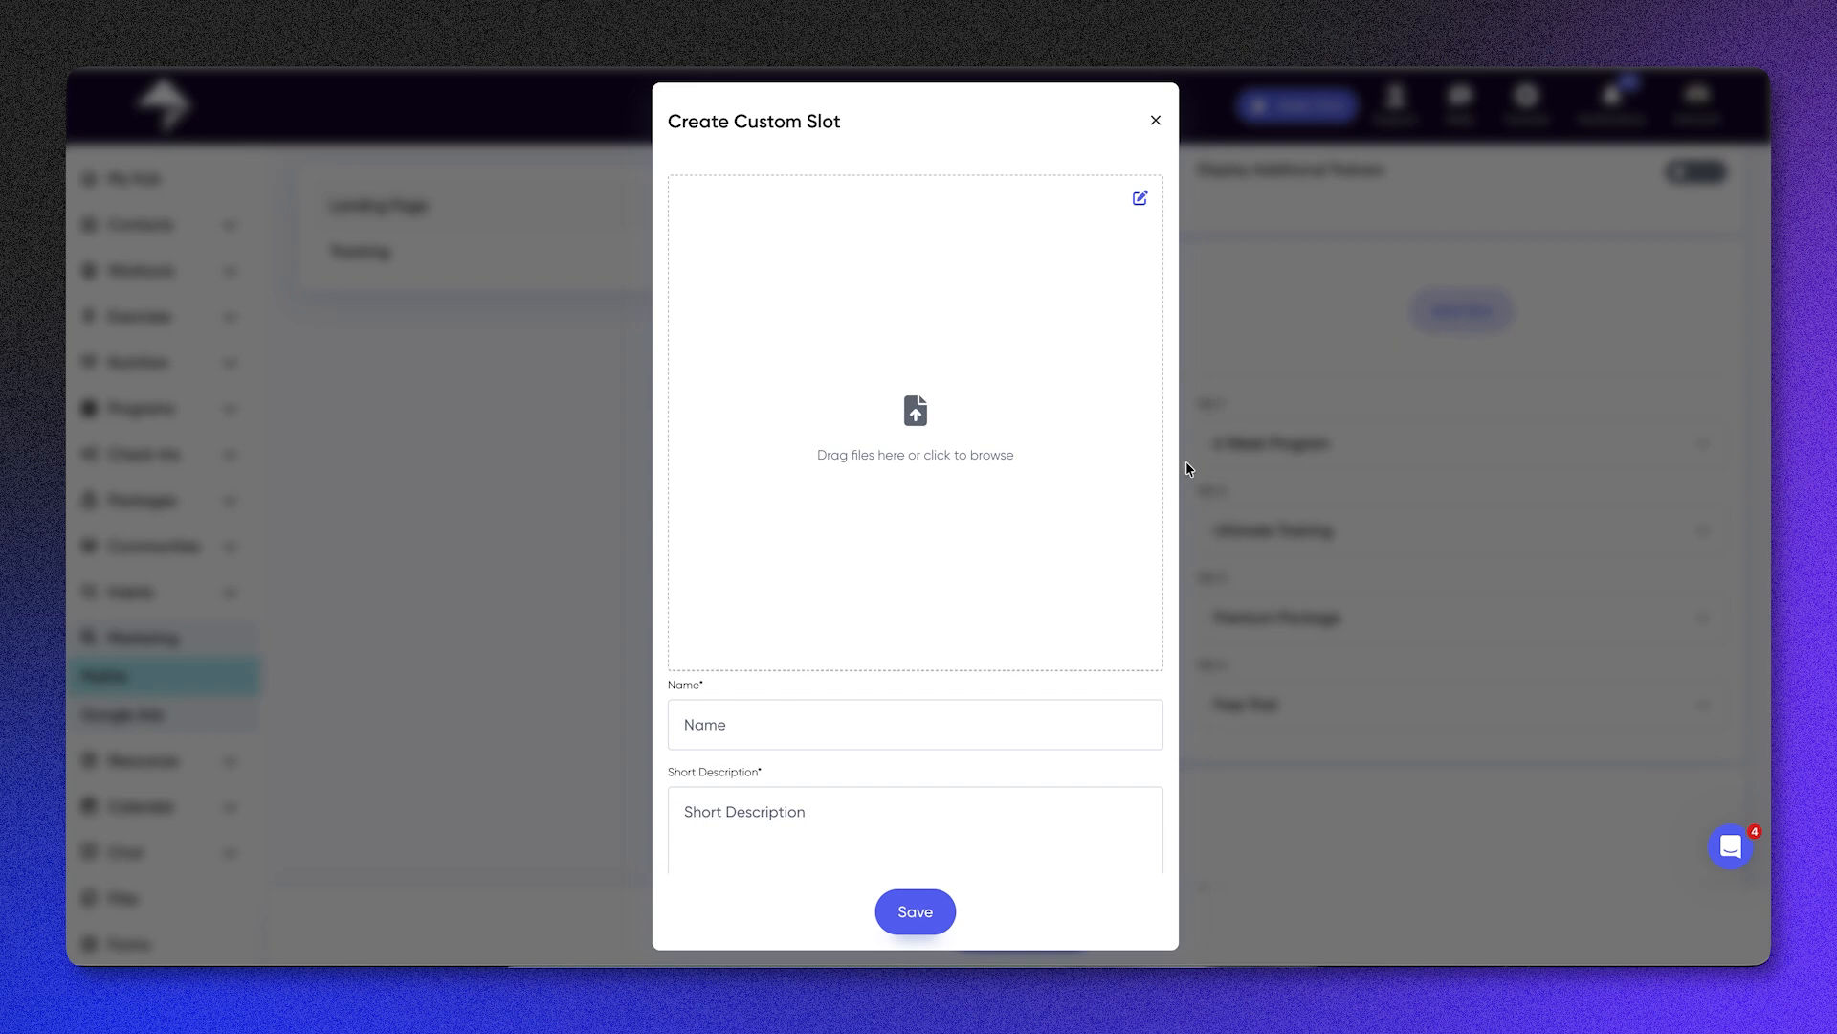
pyautogui.scroll(-2, 1041, 537)
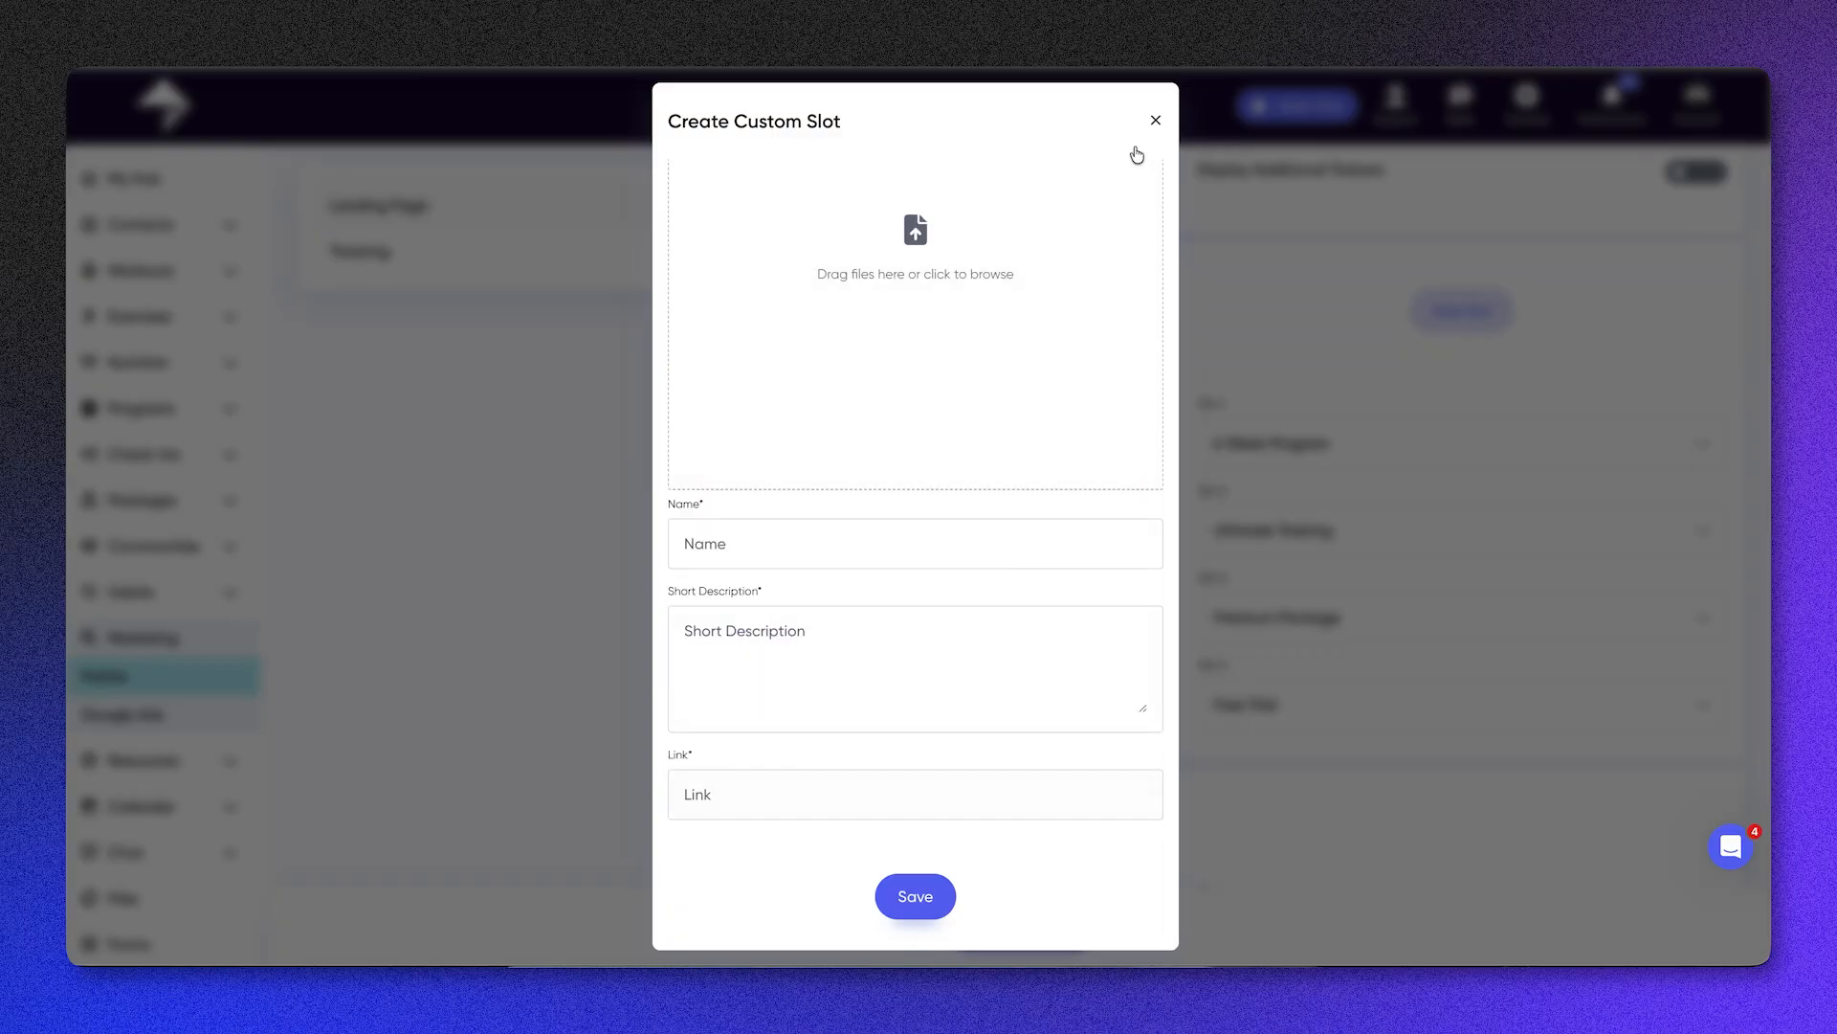
pyautogui.click(1156, 120)
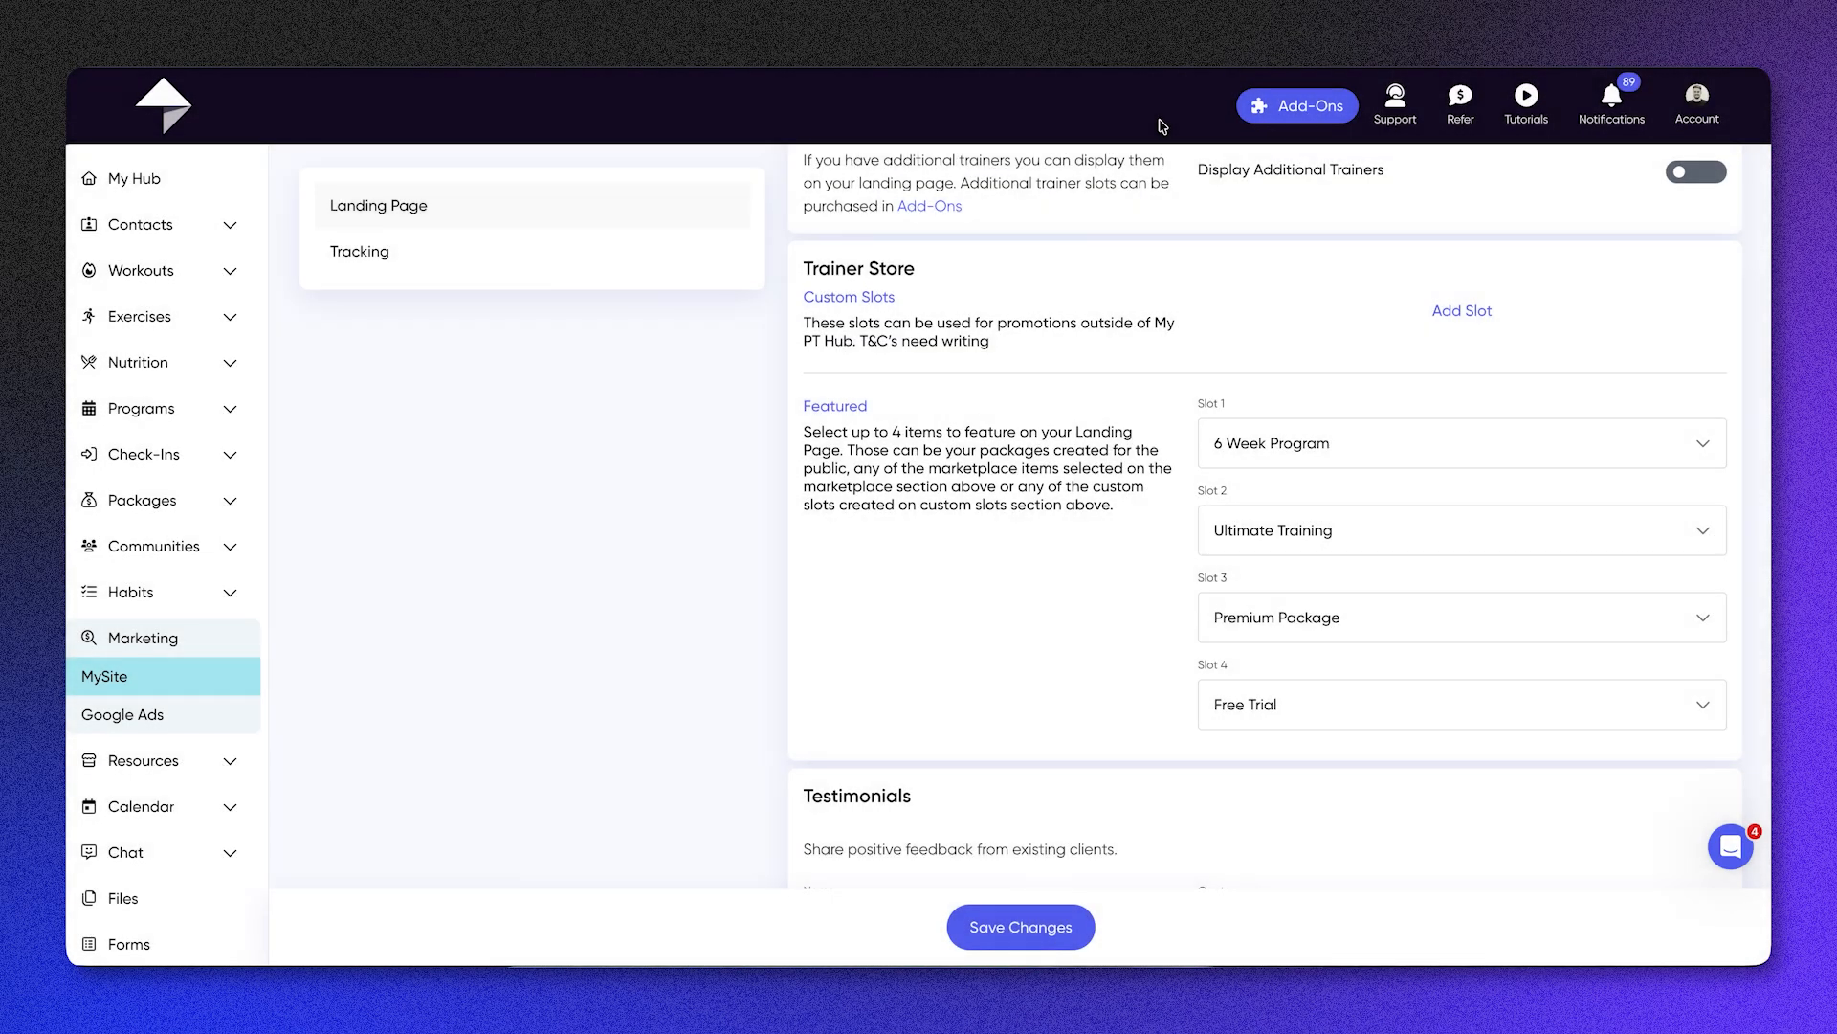
# Step: Review the Trainer Store's custom and featured slot descriptions and check which packages can be featured in Slot 1, leaving the selection as is
pyautogui.moveTo(875, 326); pyautogui.dragTo(1101, 327)
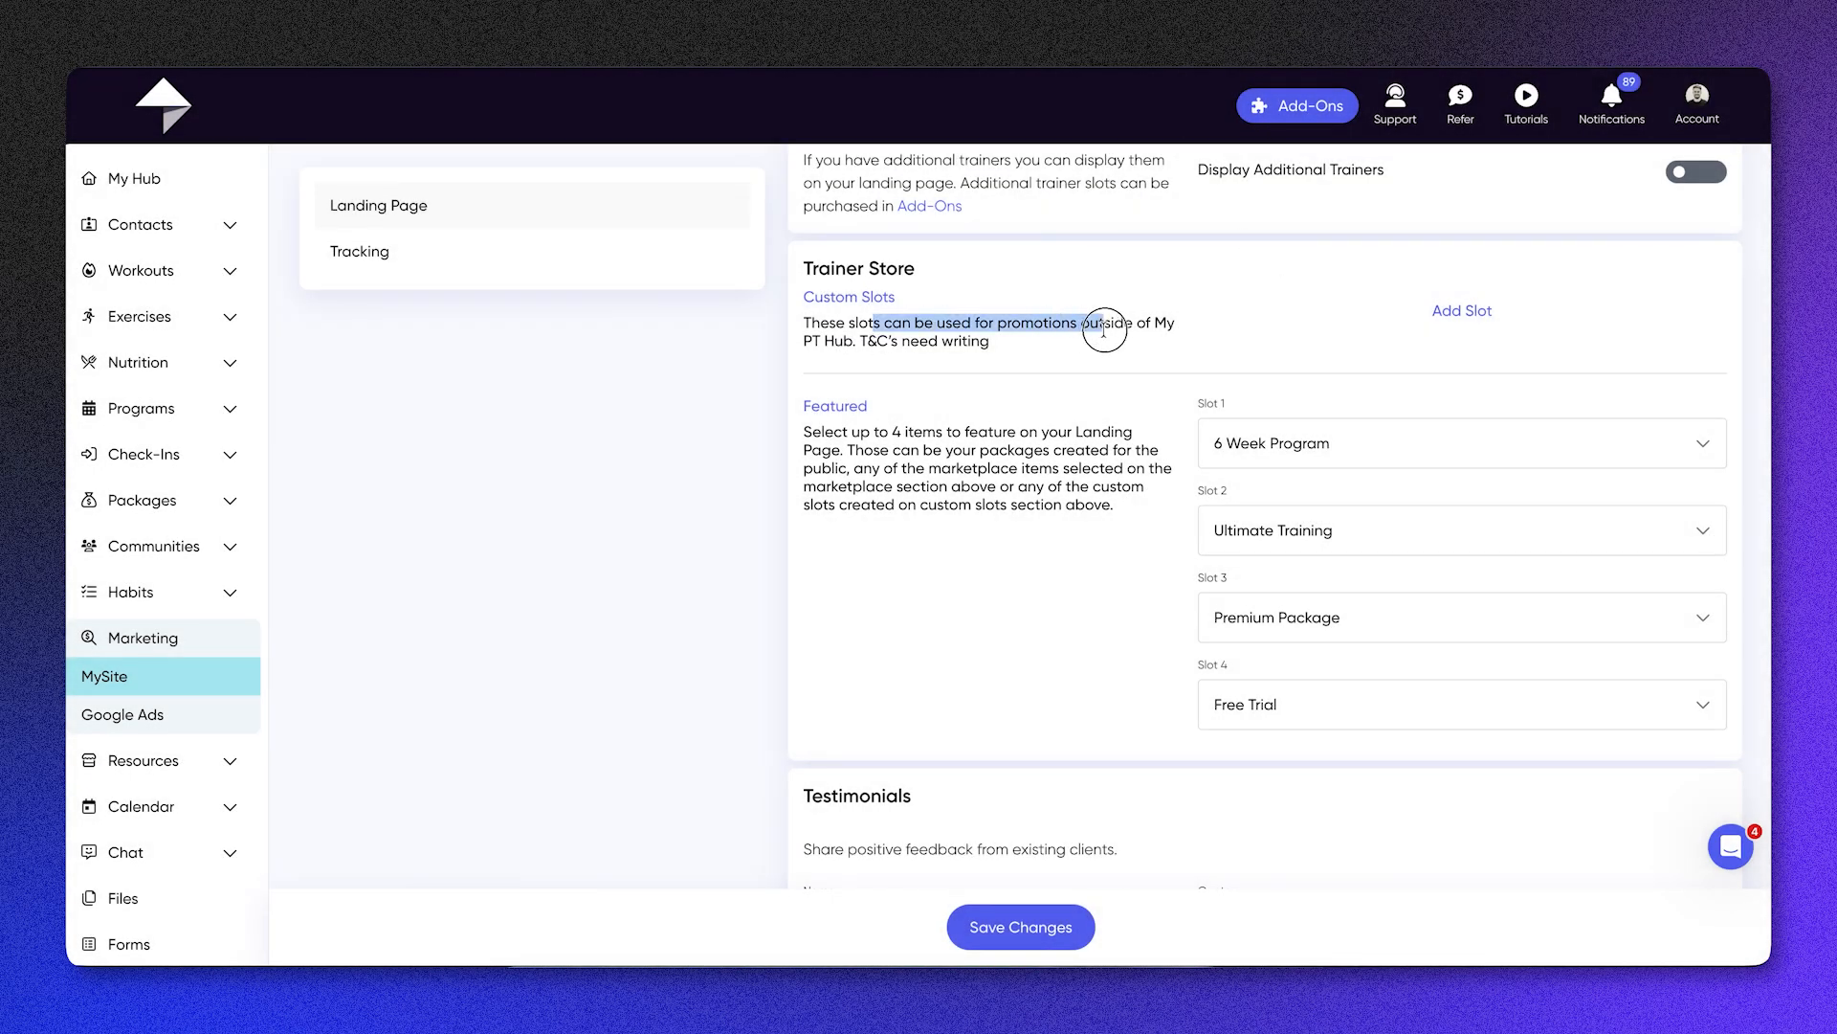
pyautogui.moveTo(809, 405); pyautogui.dragTo(1154, 508)
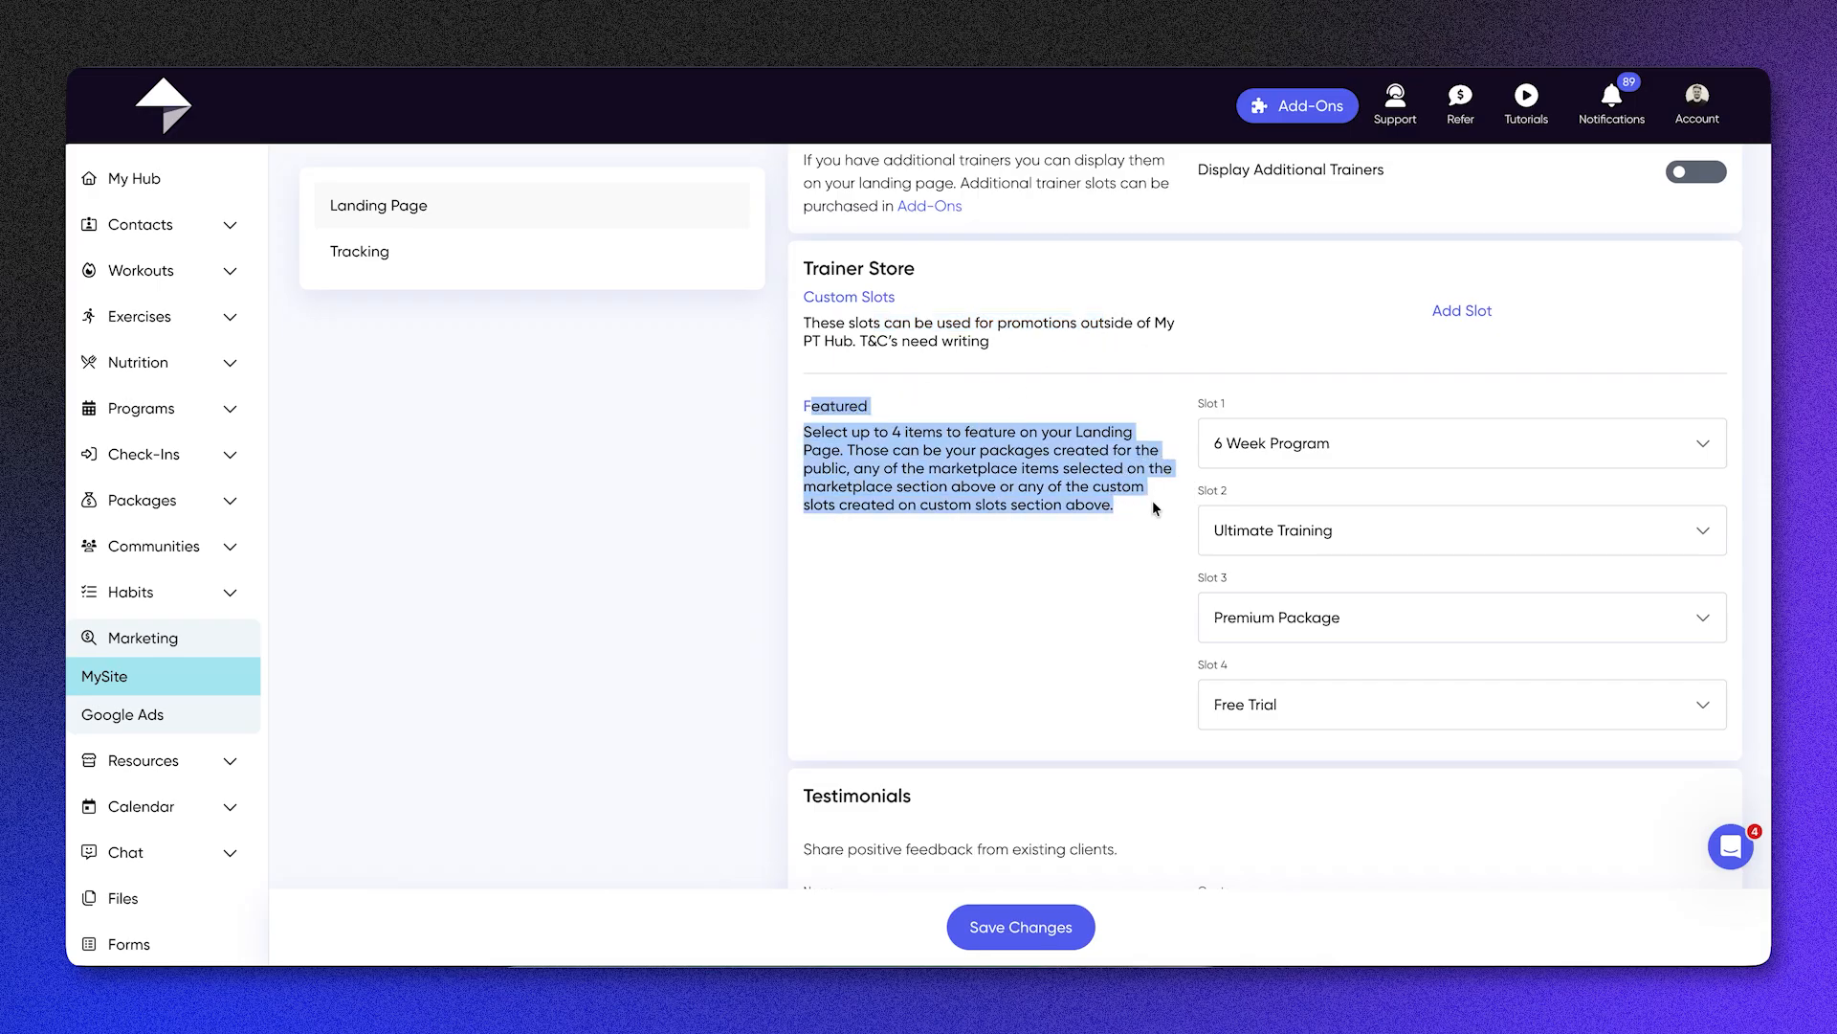
pyautogui.click(1154, 505)
pyautogui.click(1442, 450)
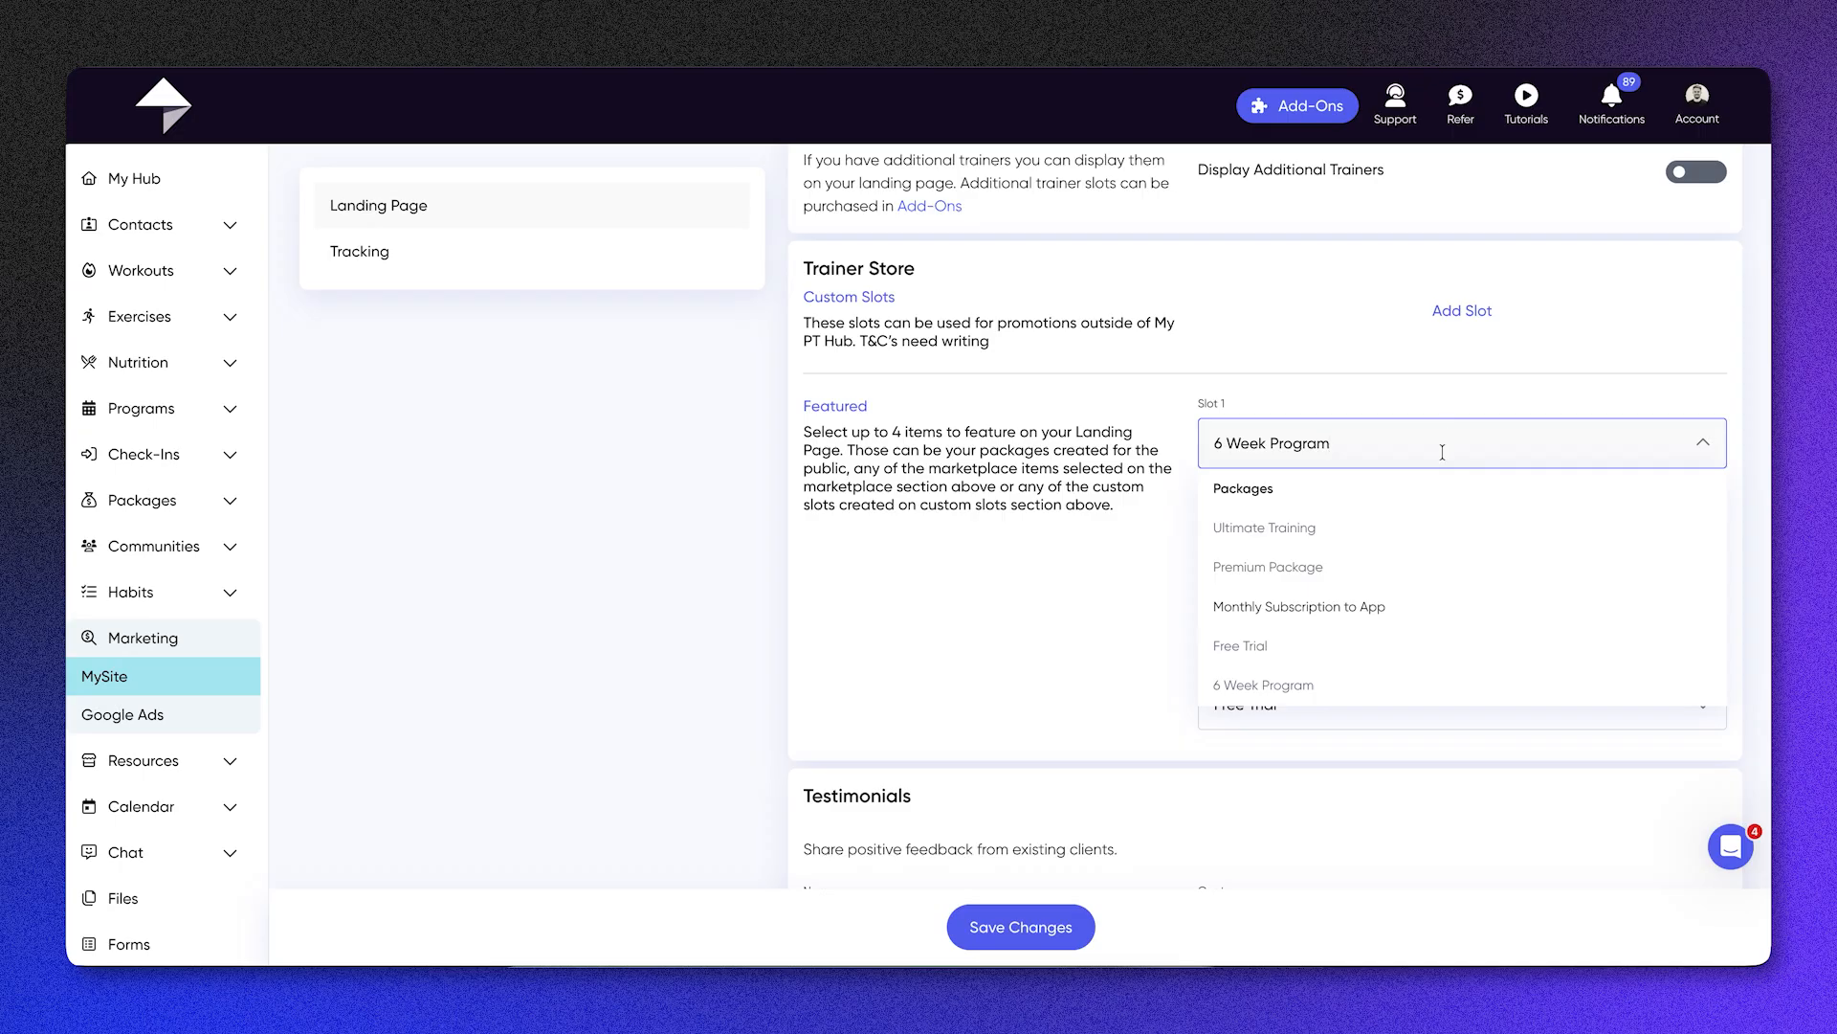
pyautogui.click(1097, 636)
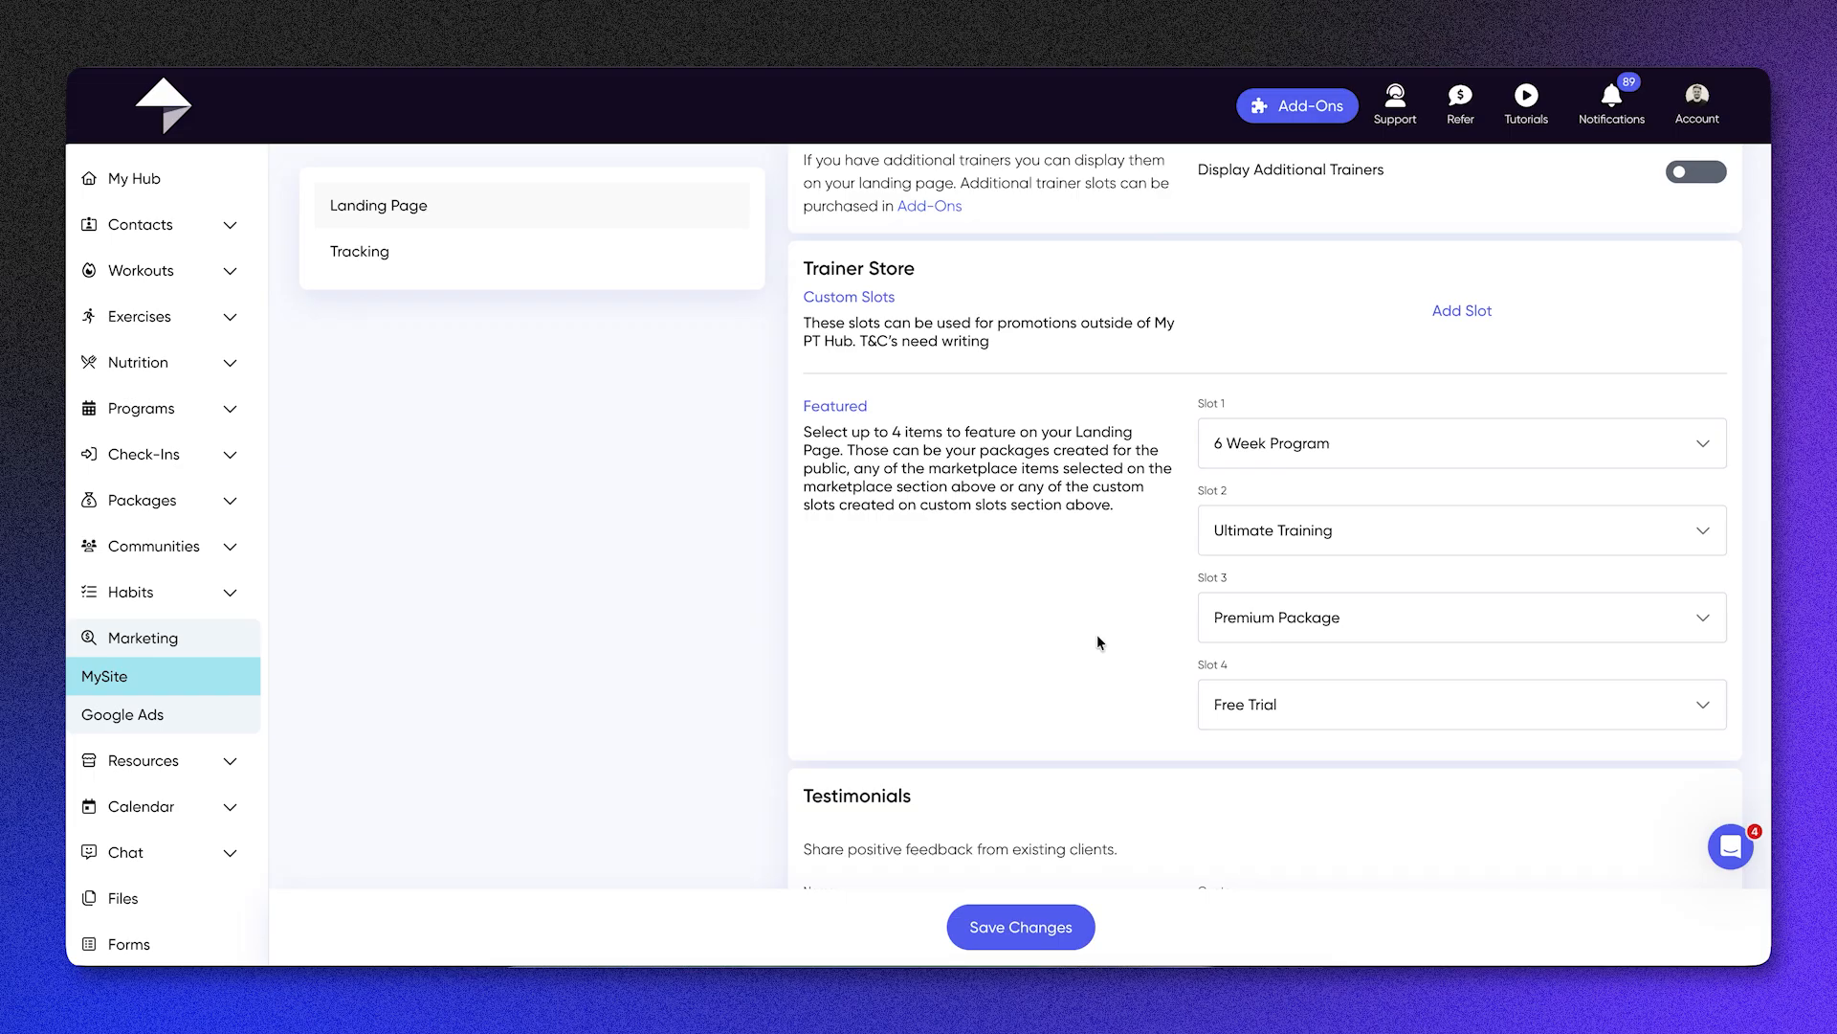
# Step: Review the landing page's testimonials, social profiles, About description and contact email sections
pyautogui.scroll(-3, 1096, 634)
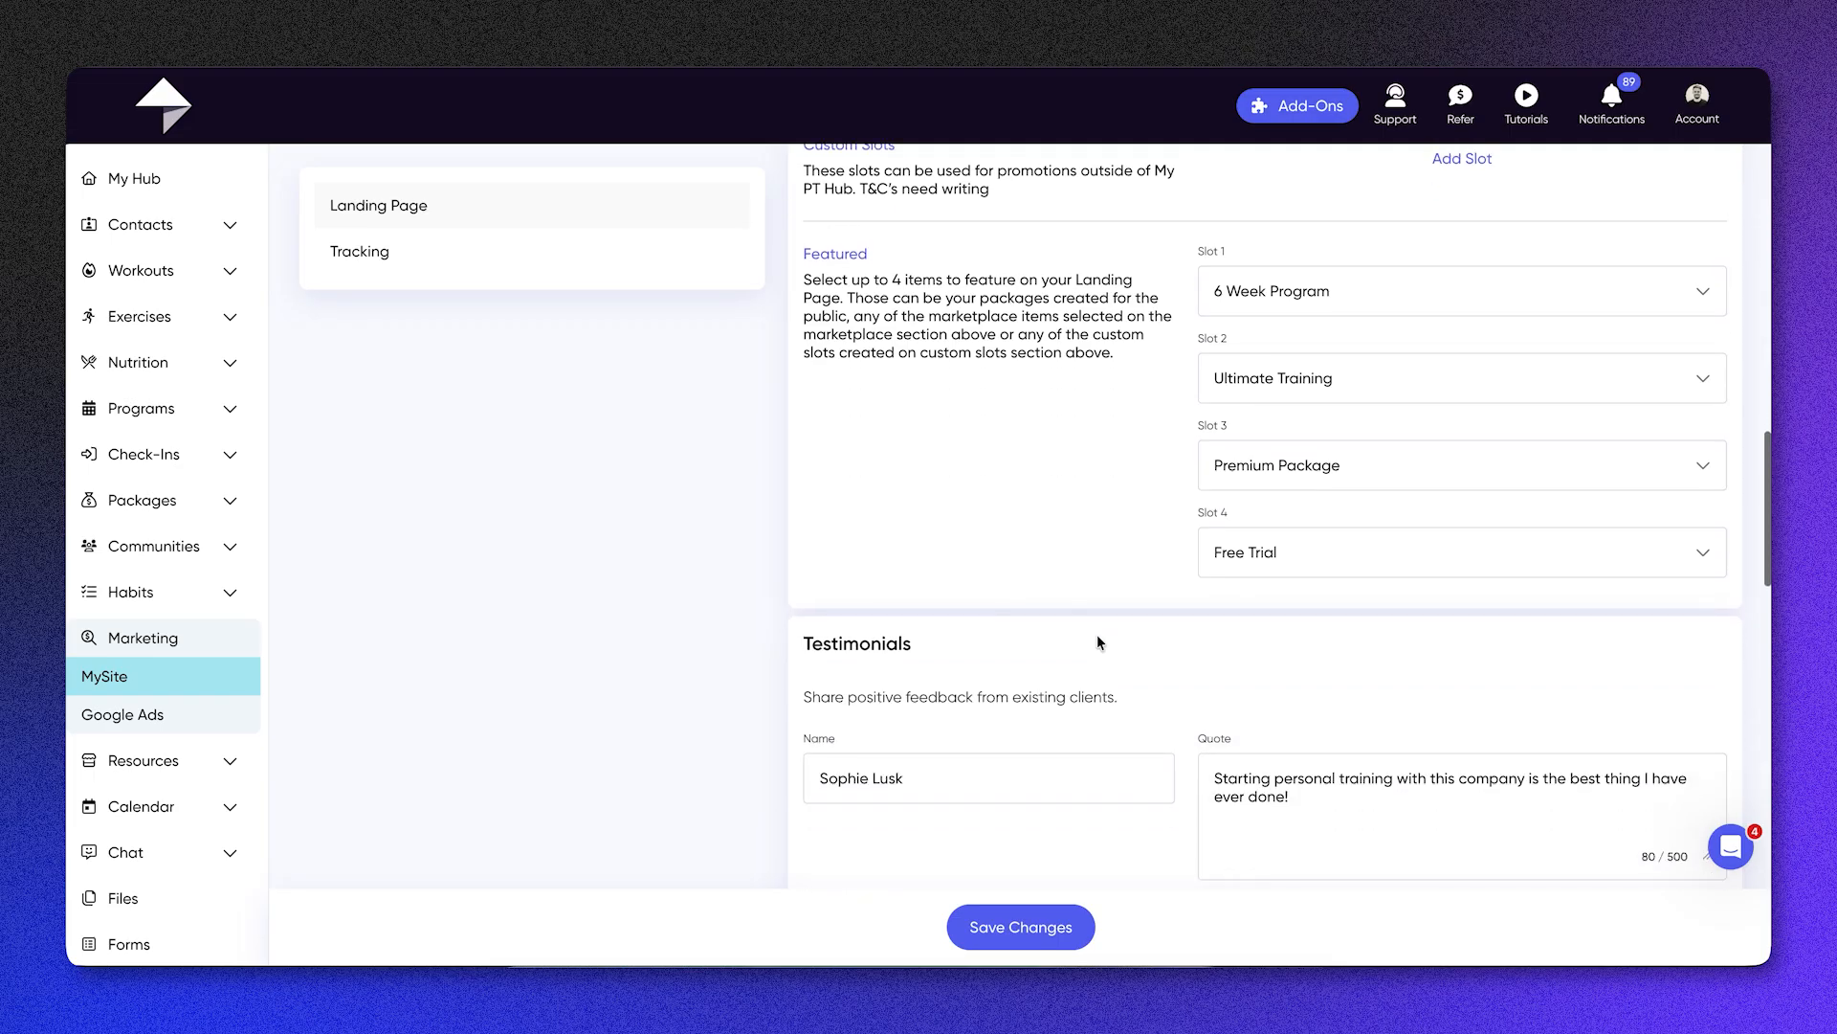
pyautogui.scroll(-3, 1097, 635)
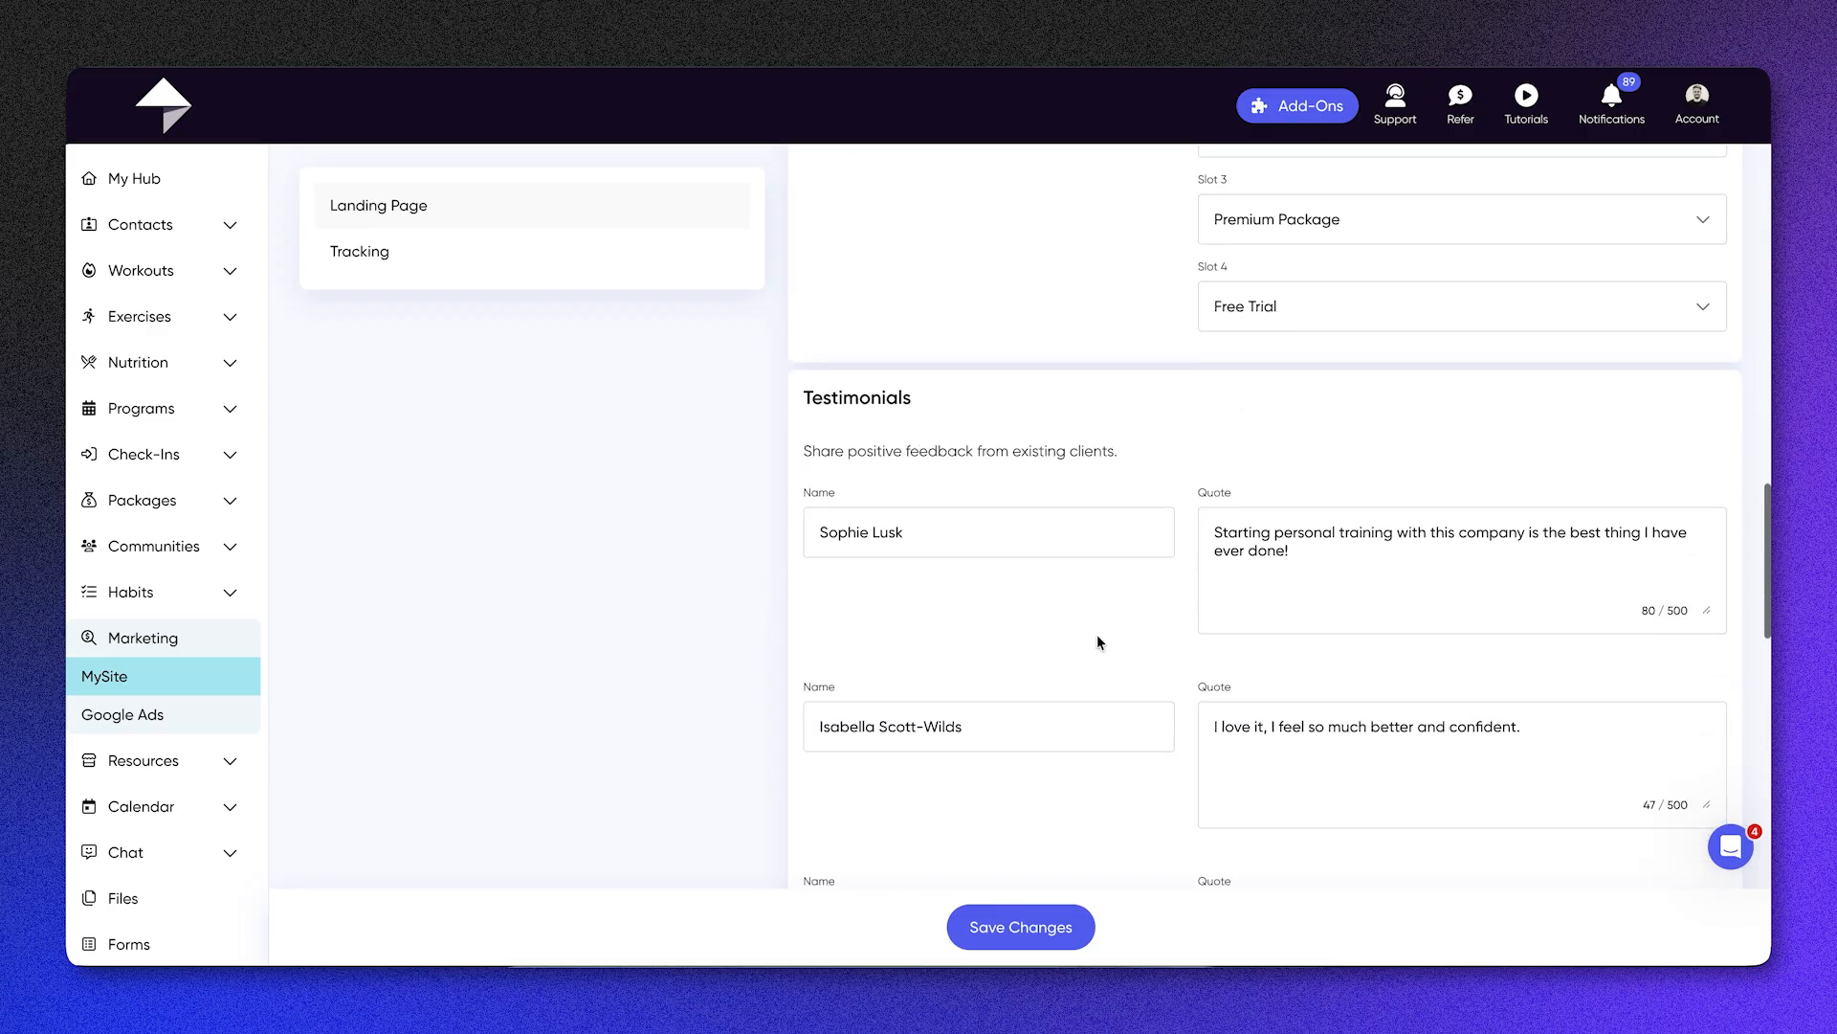
pyautogui.scroll(-10, 1098, 639)
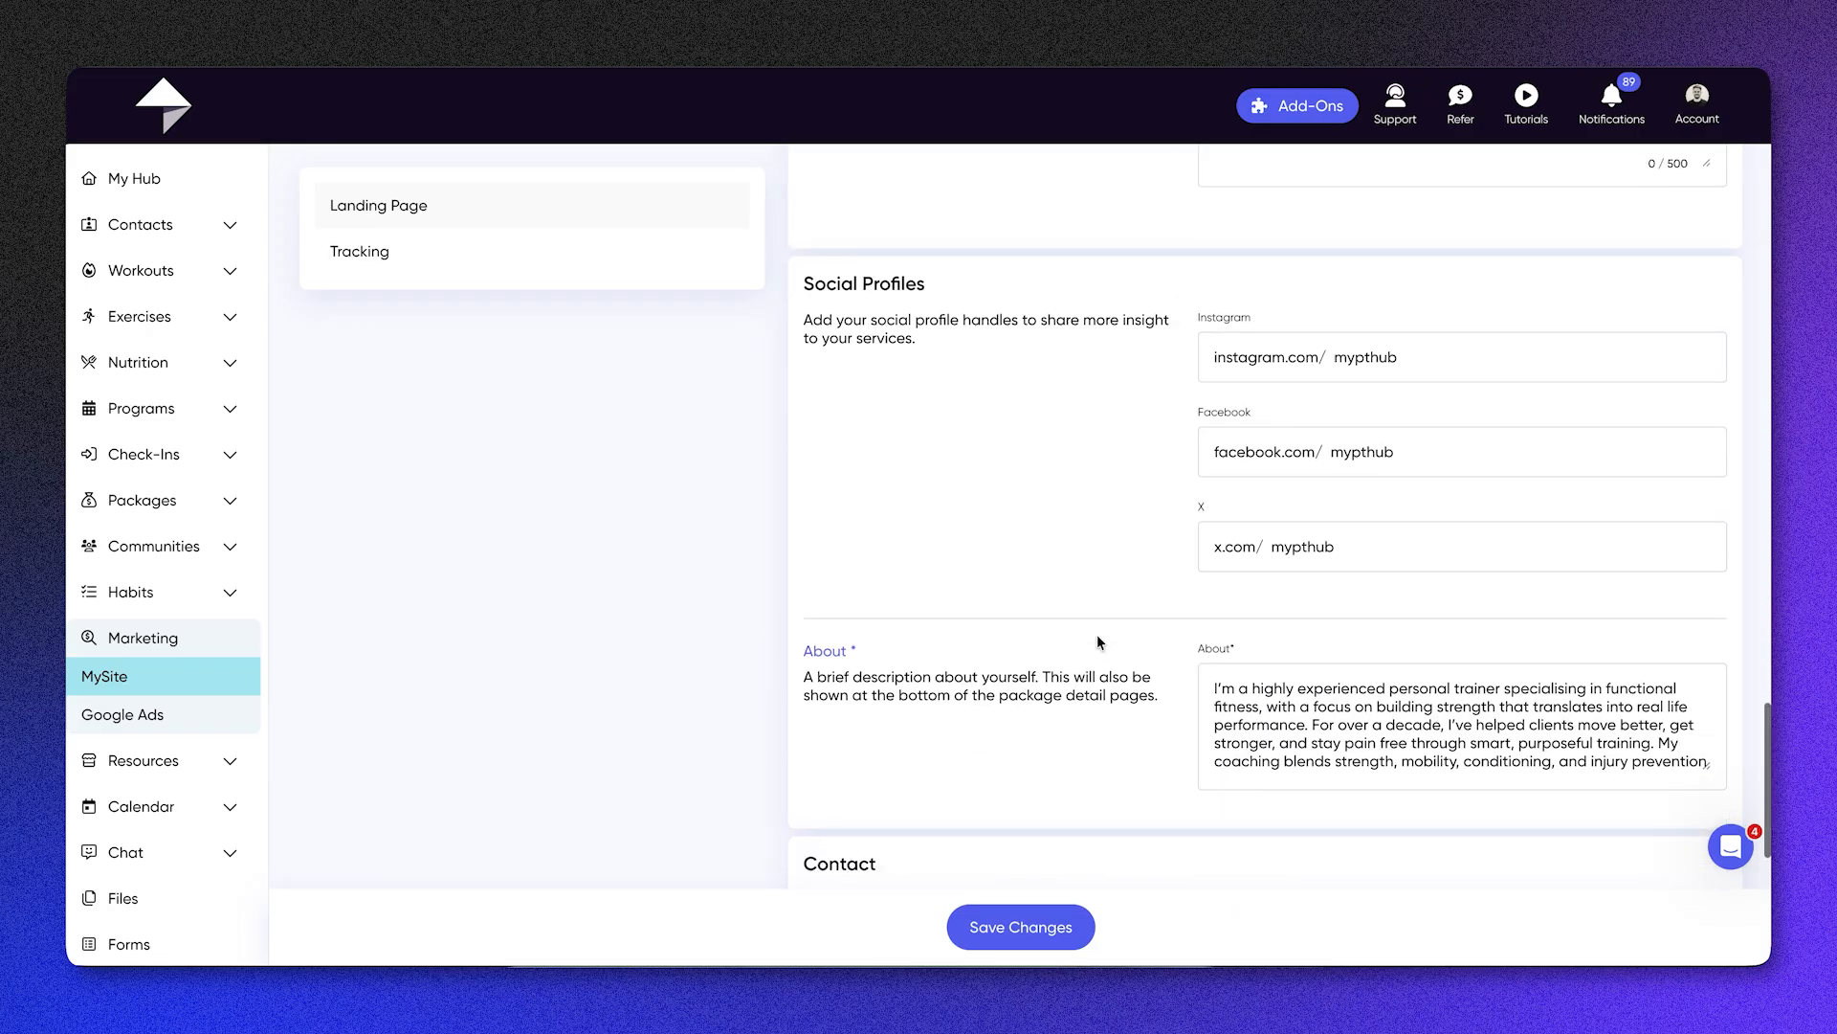
pyautogui.scroll(-3, 1096, 634)
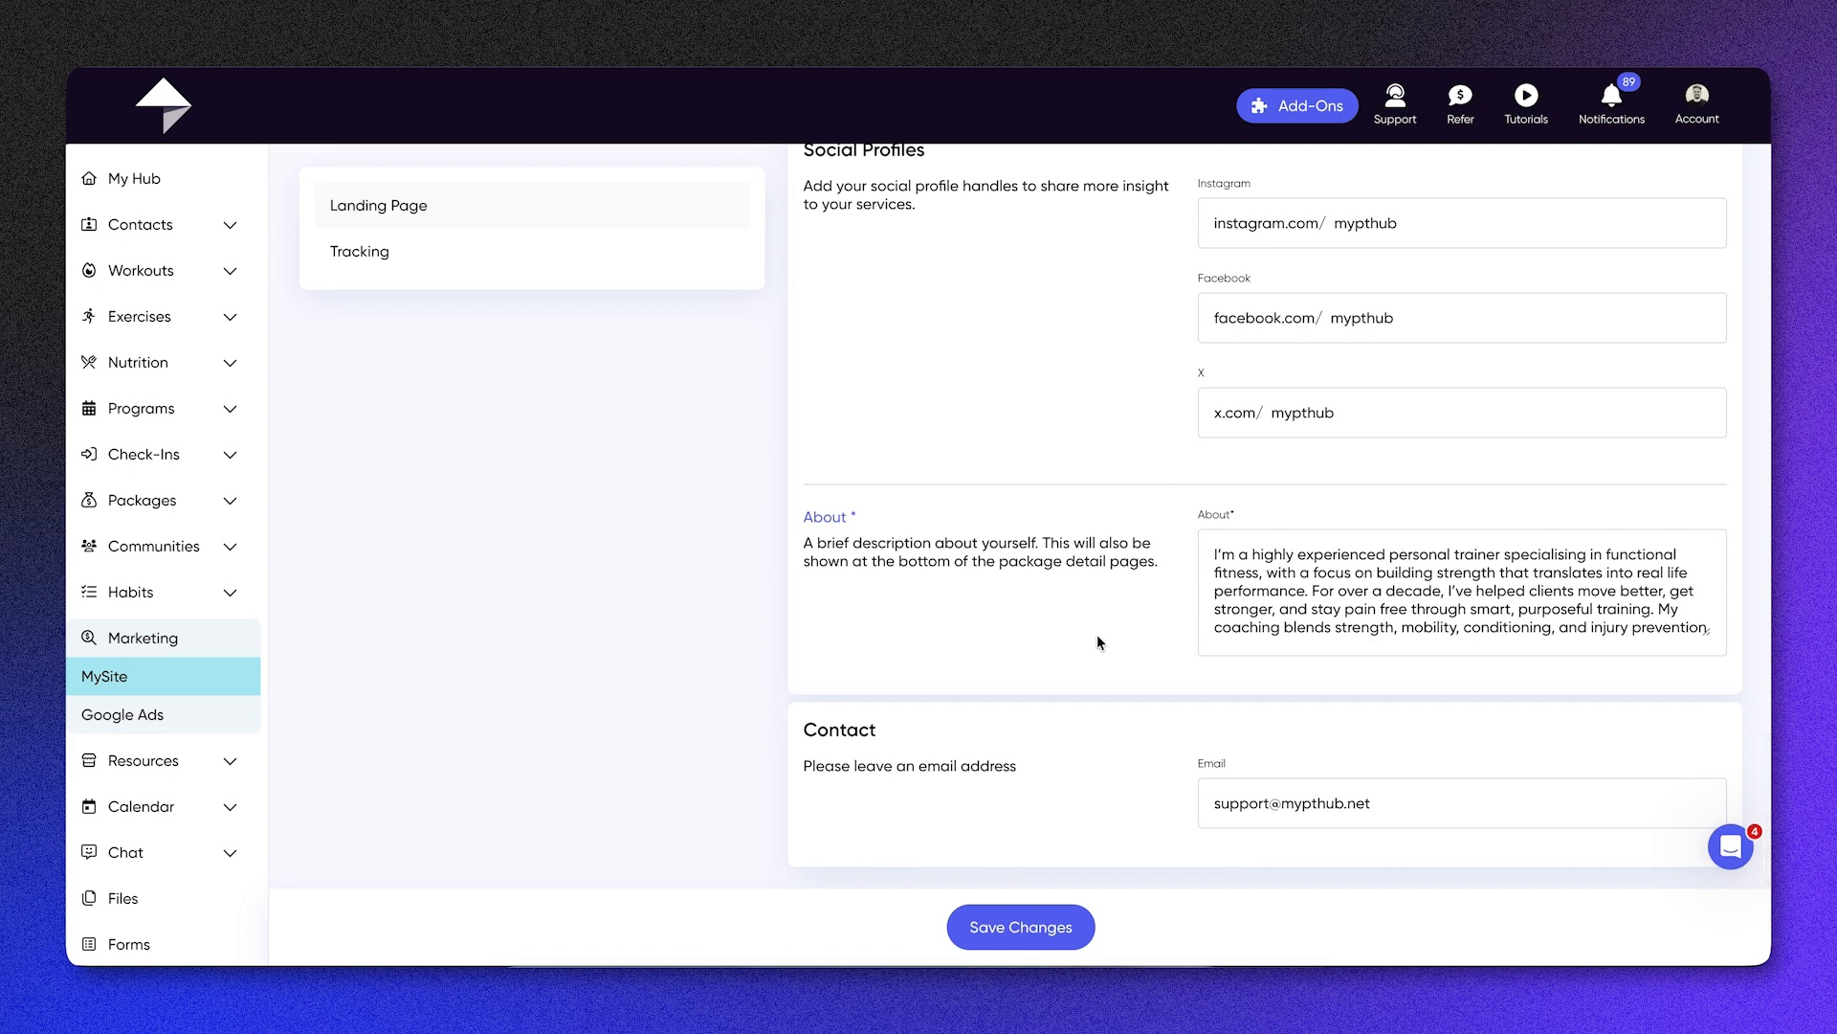
pyautogui.scroll(7, 1097, 634)
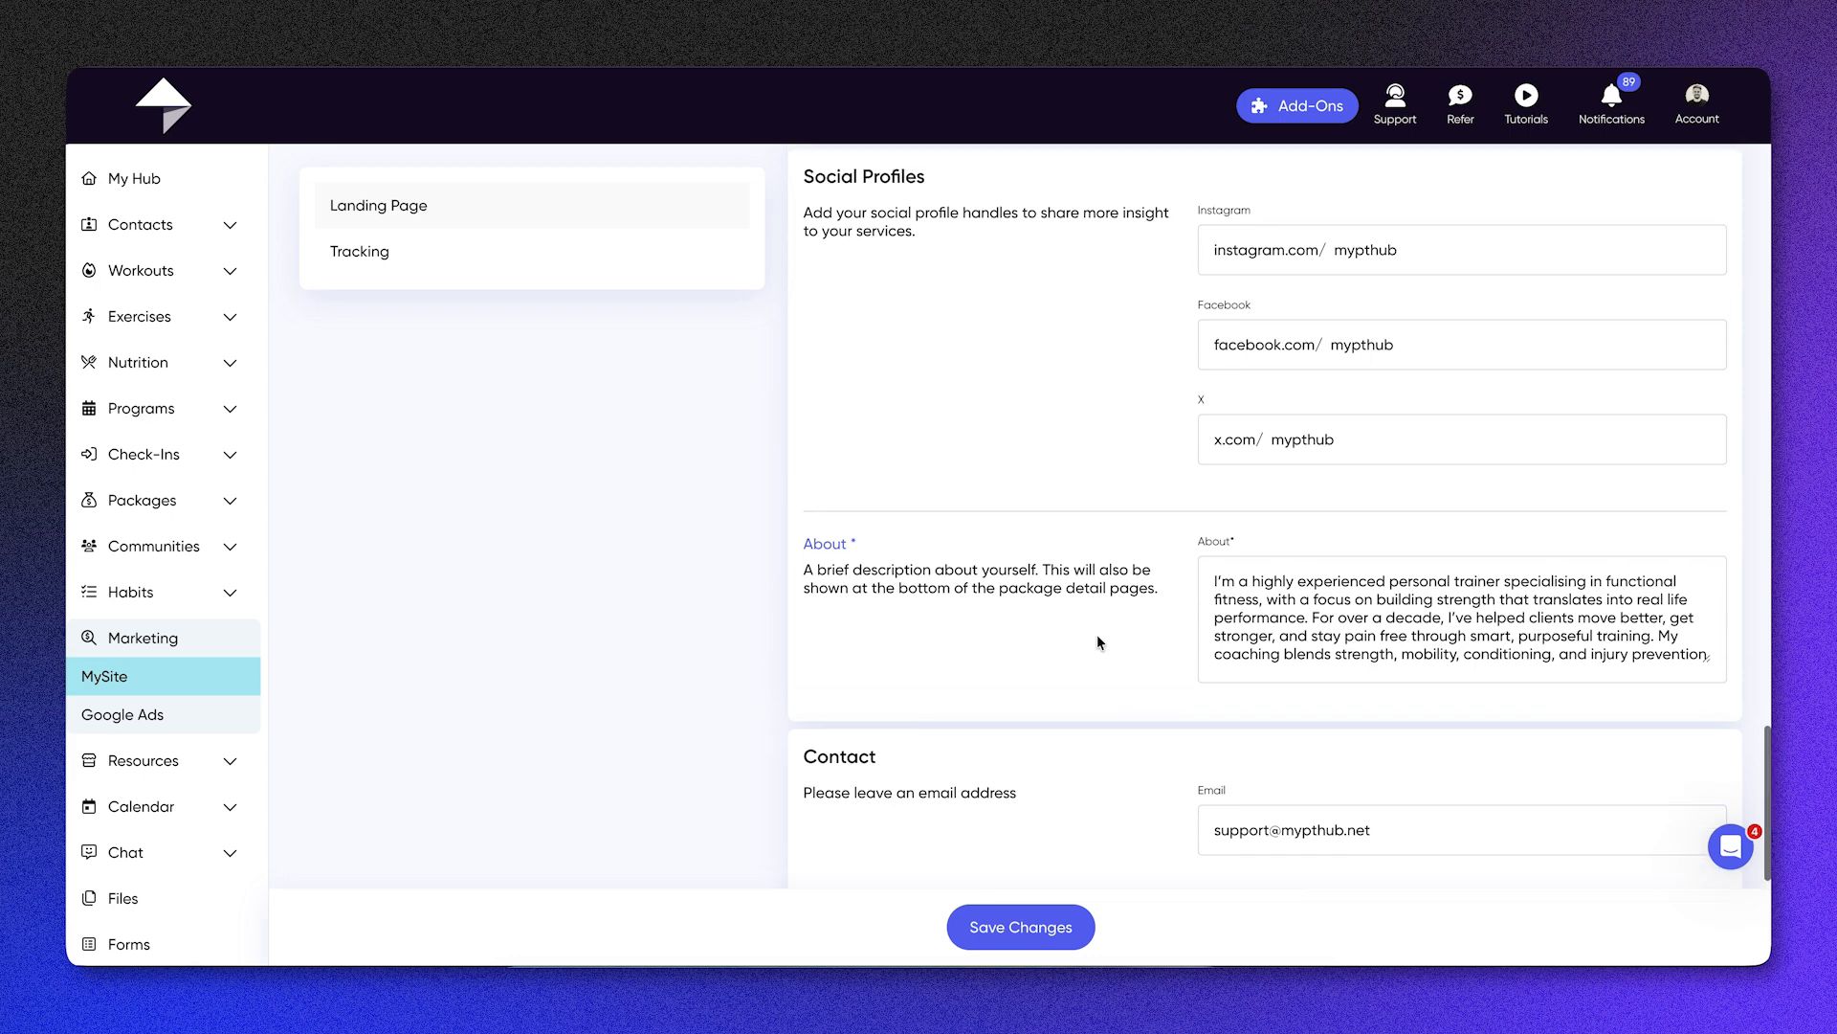
# Step: Check MySite's Facebook, AWIN and Google Analytics tracking ID fields, and open the Google Ads campaigns overview
pyautogui.click(642, 256)
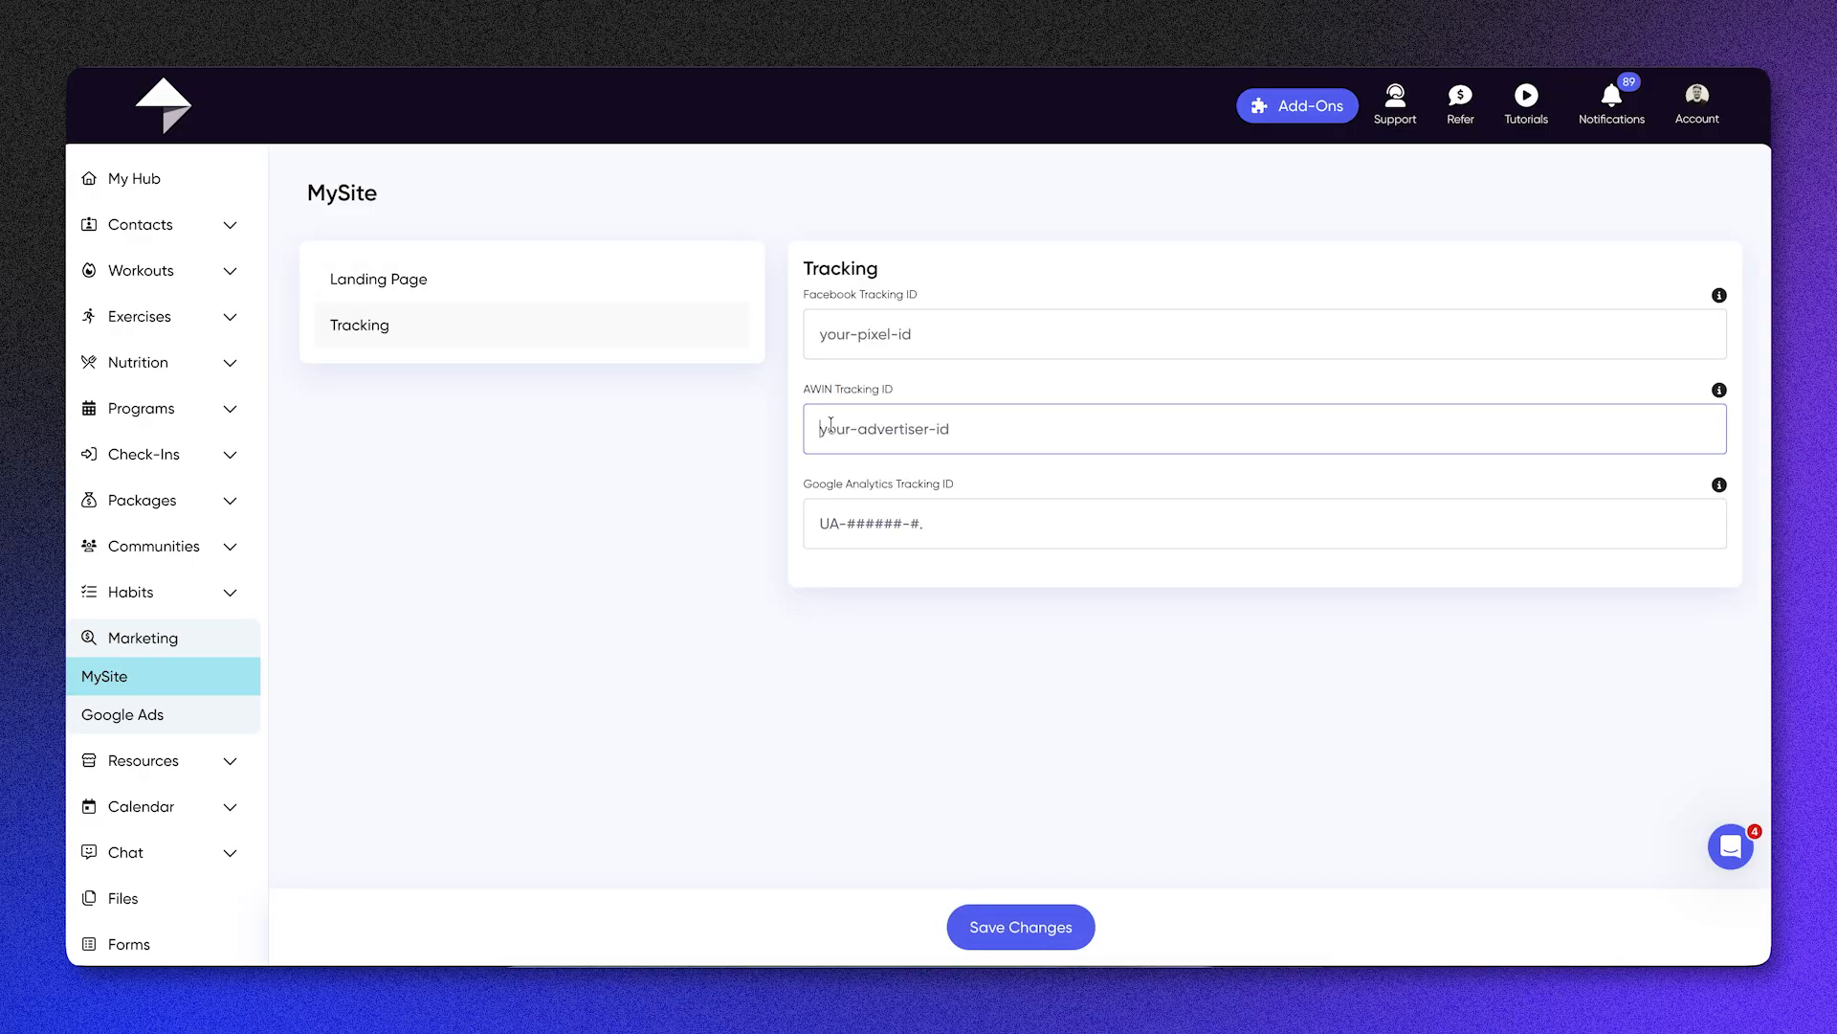
pyautogui.tripleClick(841, 481)
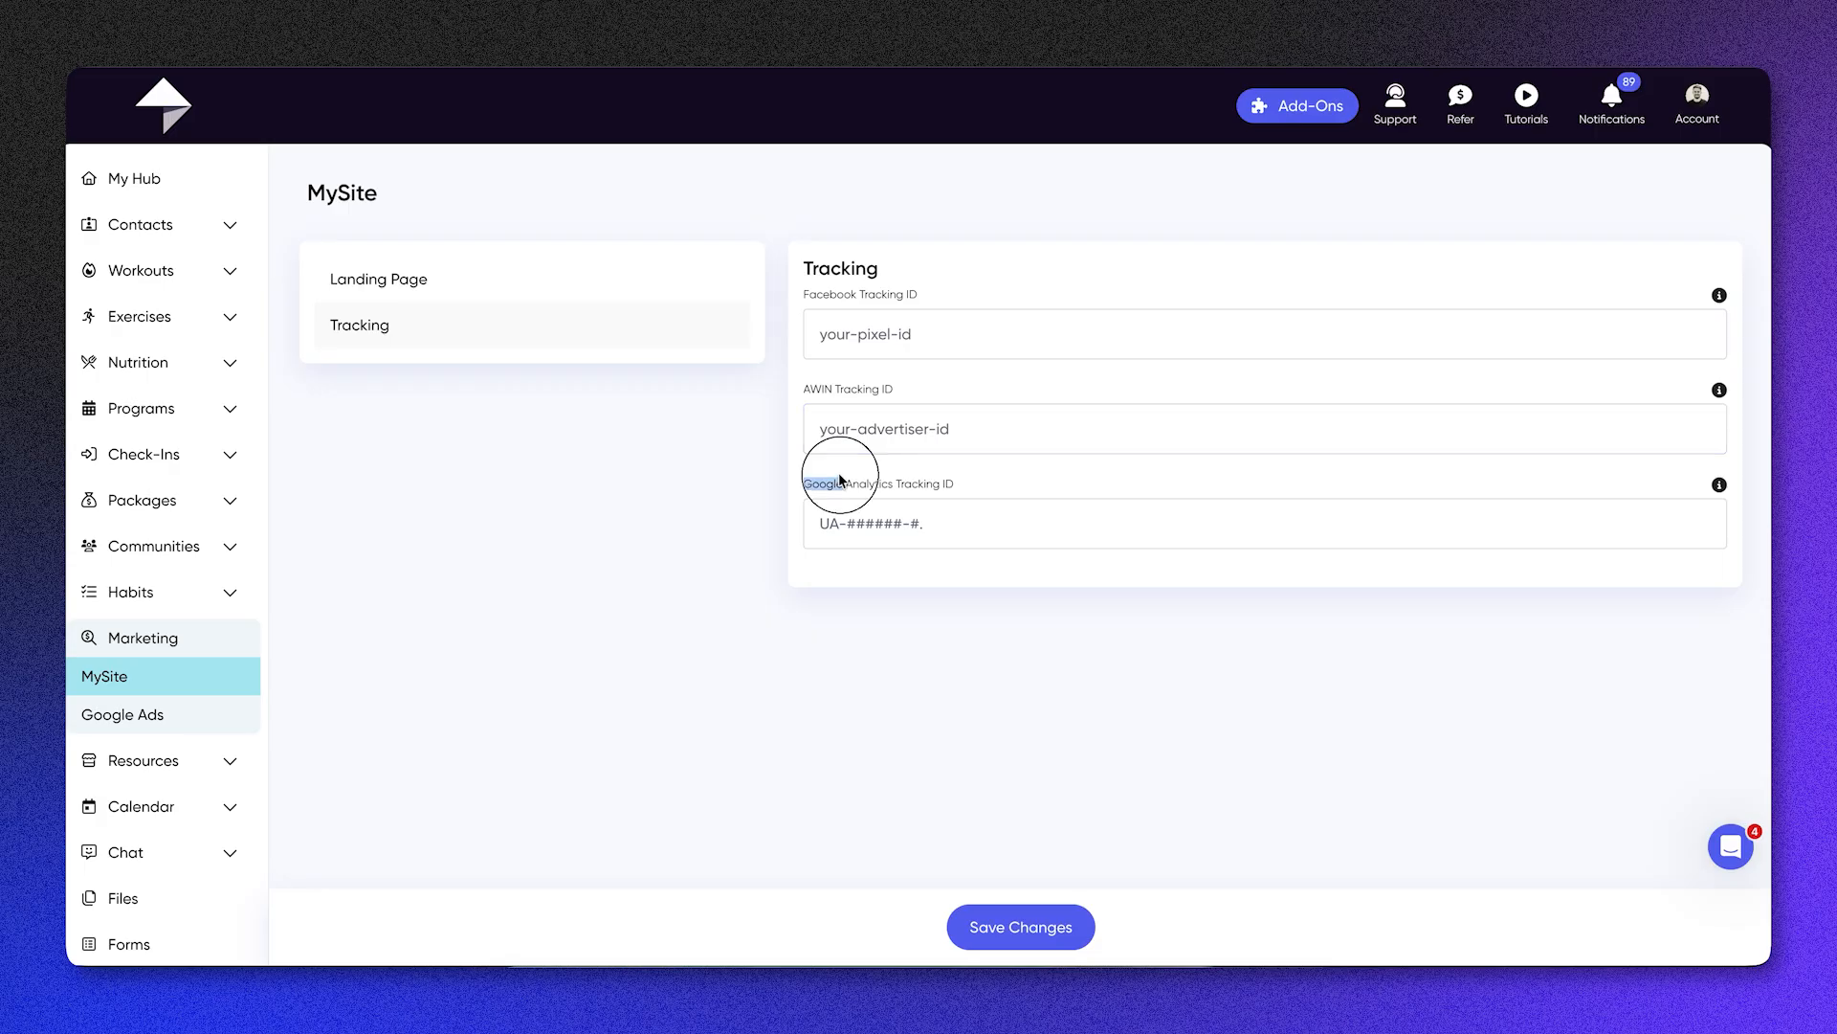
pyautogui.click(186, 714)
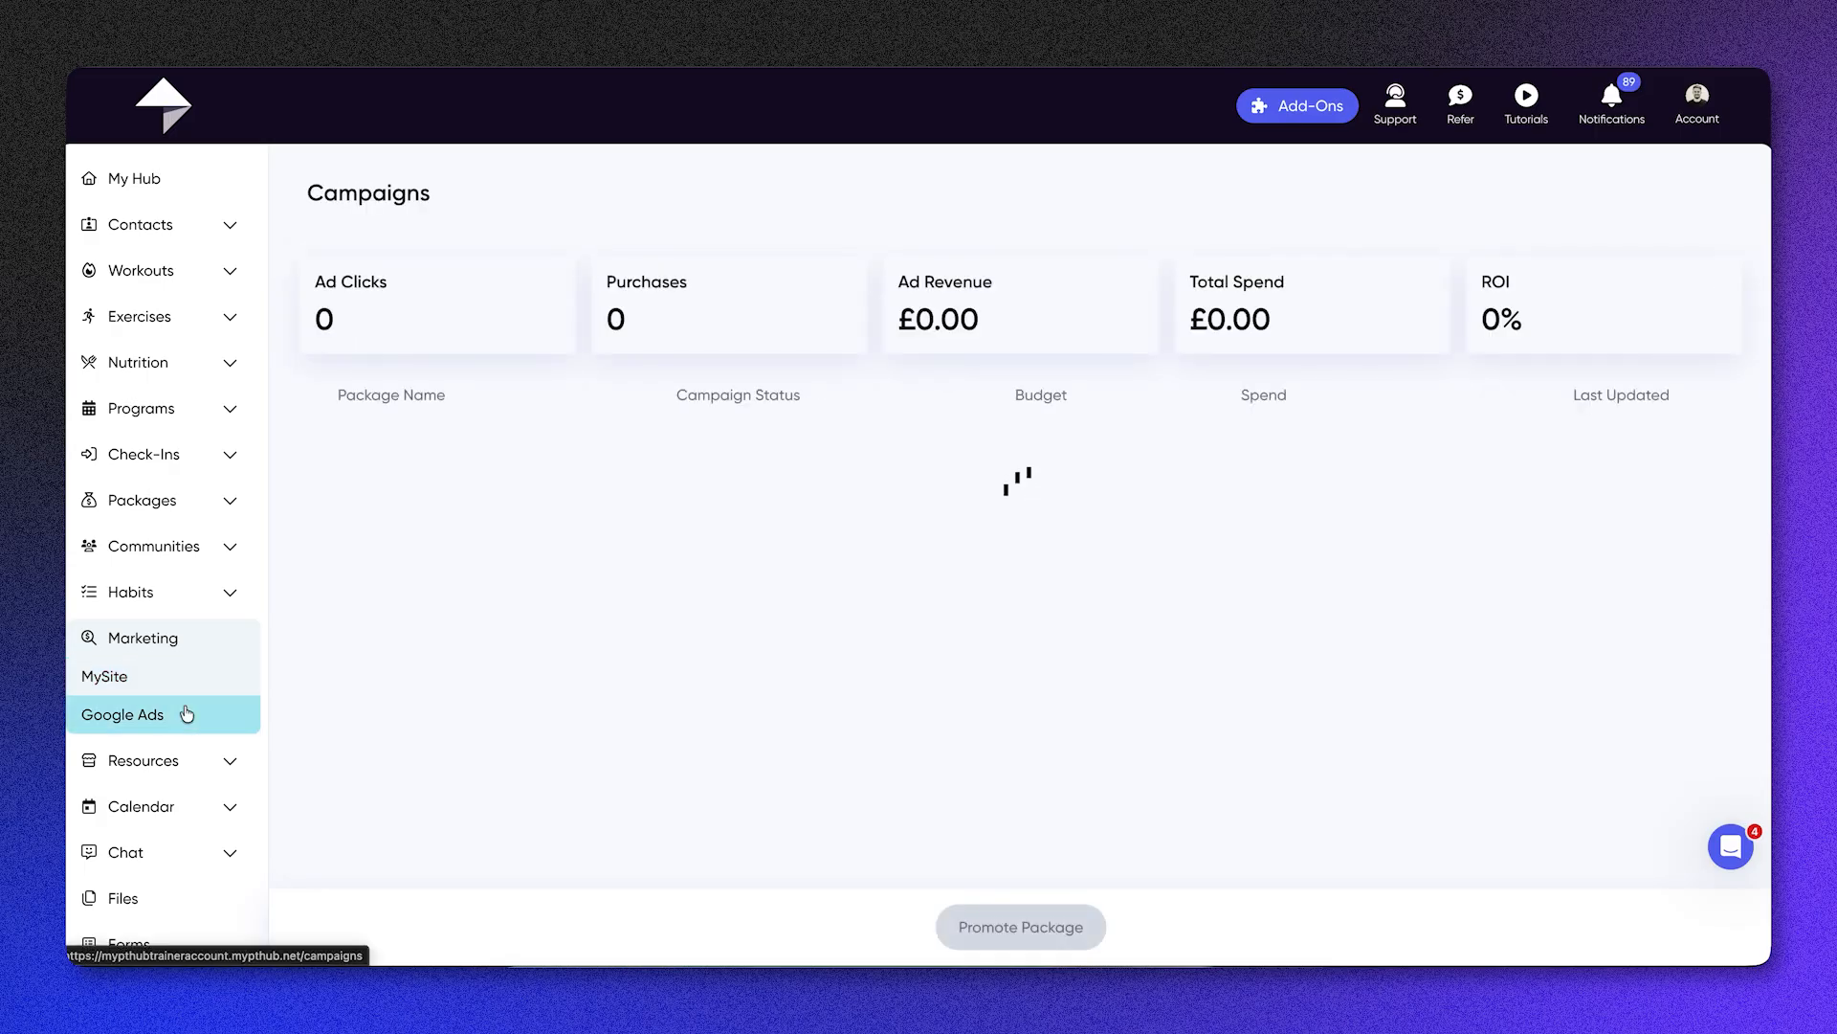
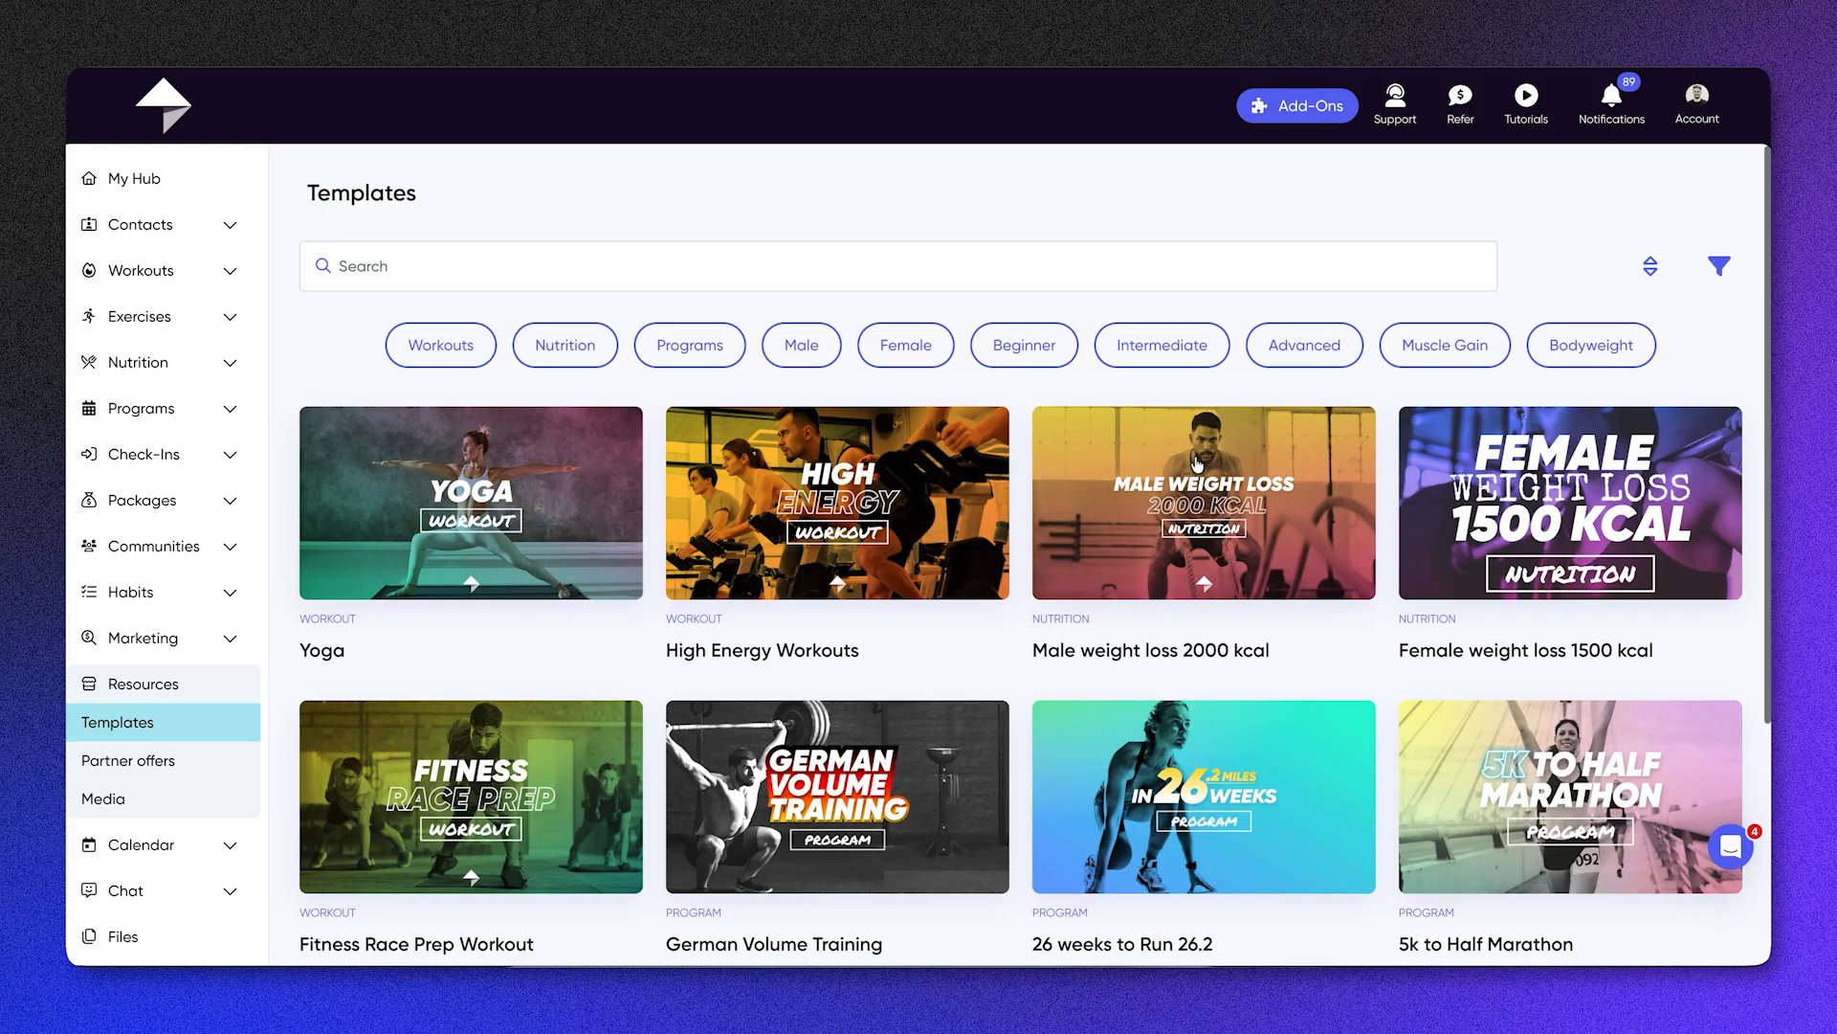
# Step: Browse the Resources template library to examine its workout, nutrition and program templates
pyautogui.scroll(-5, 1194, 456)
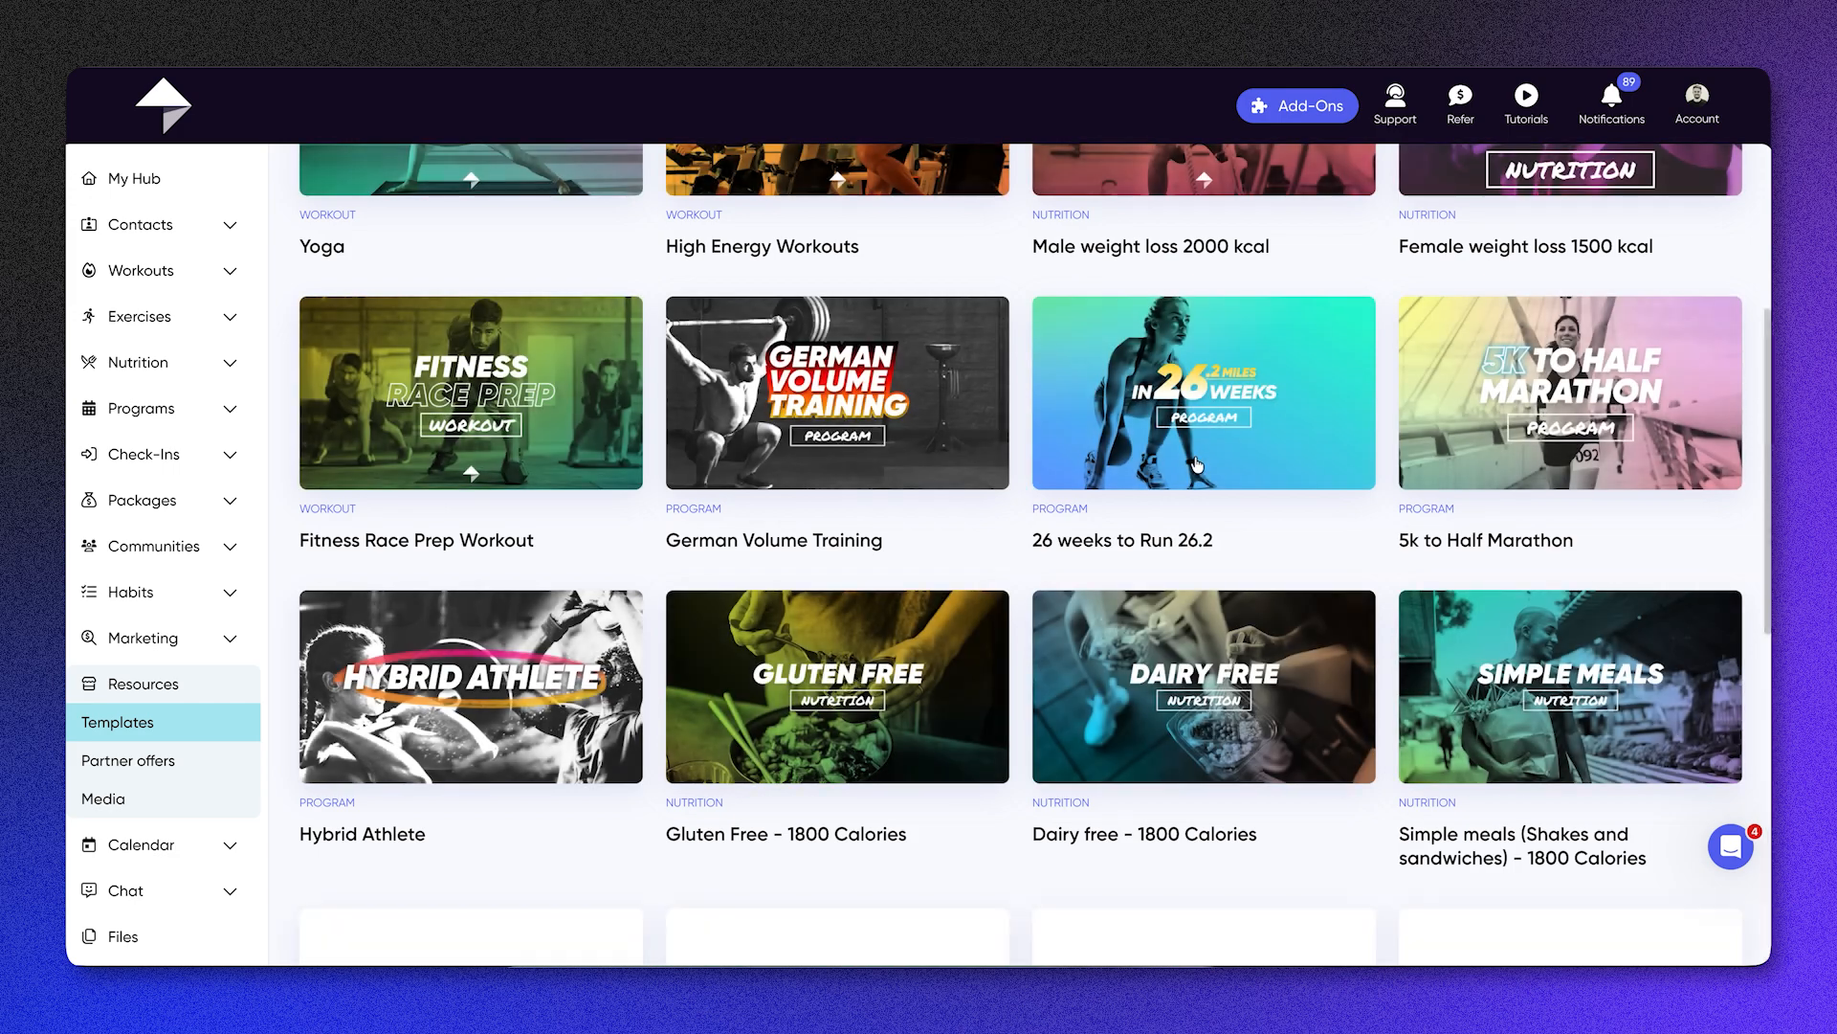
pyautogui.scroll(-7, 1196, 464)
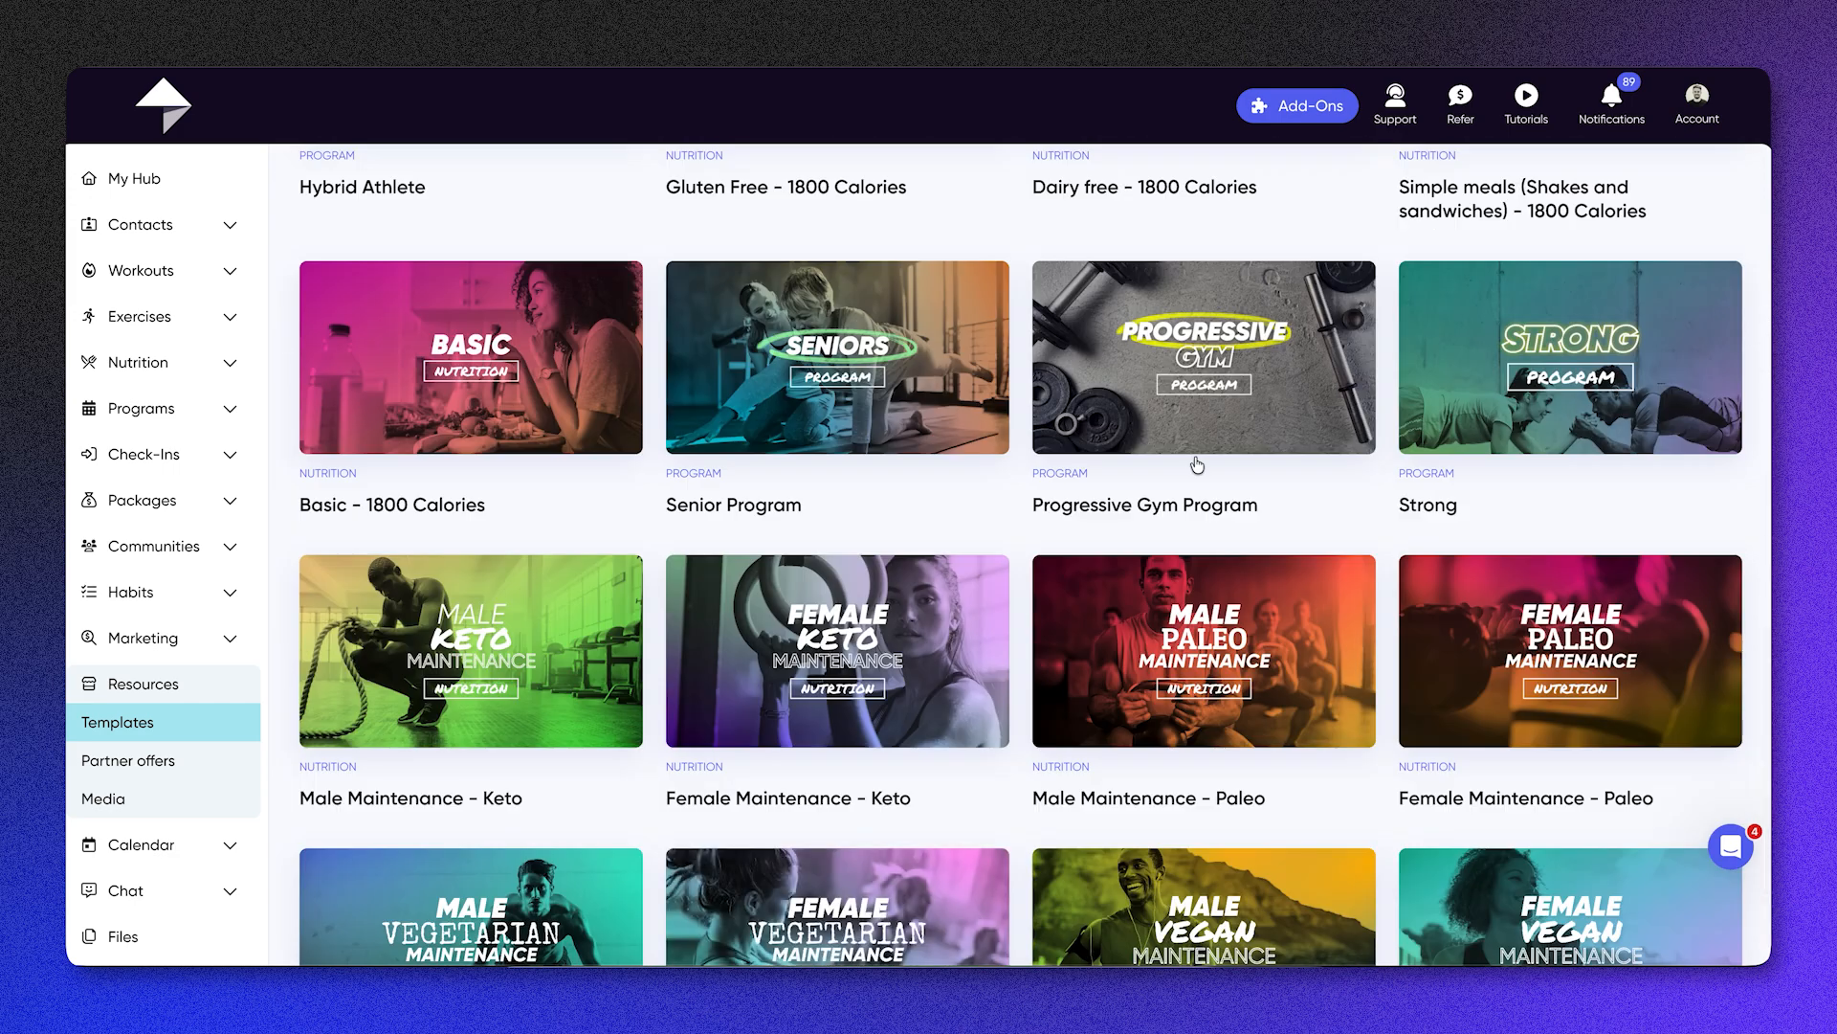
pyautogui.scroll(-1, 1197, 465)
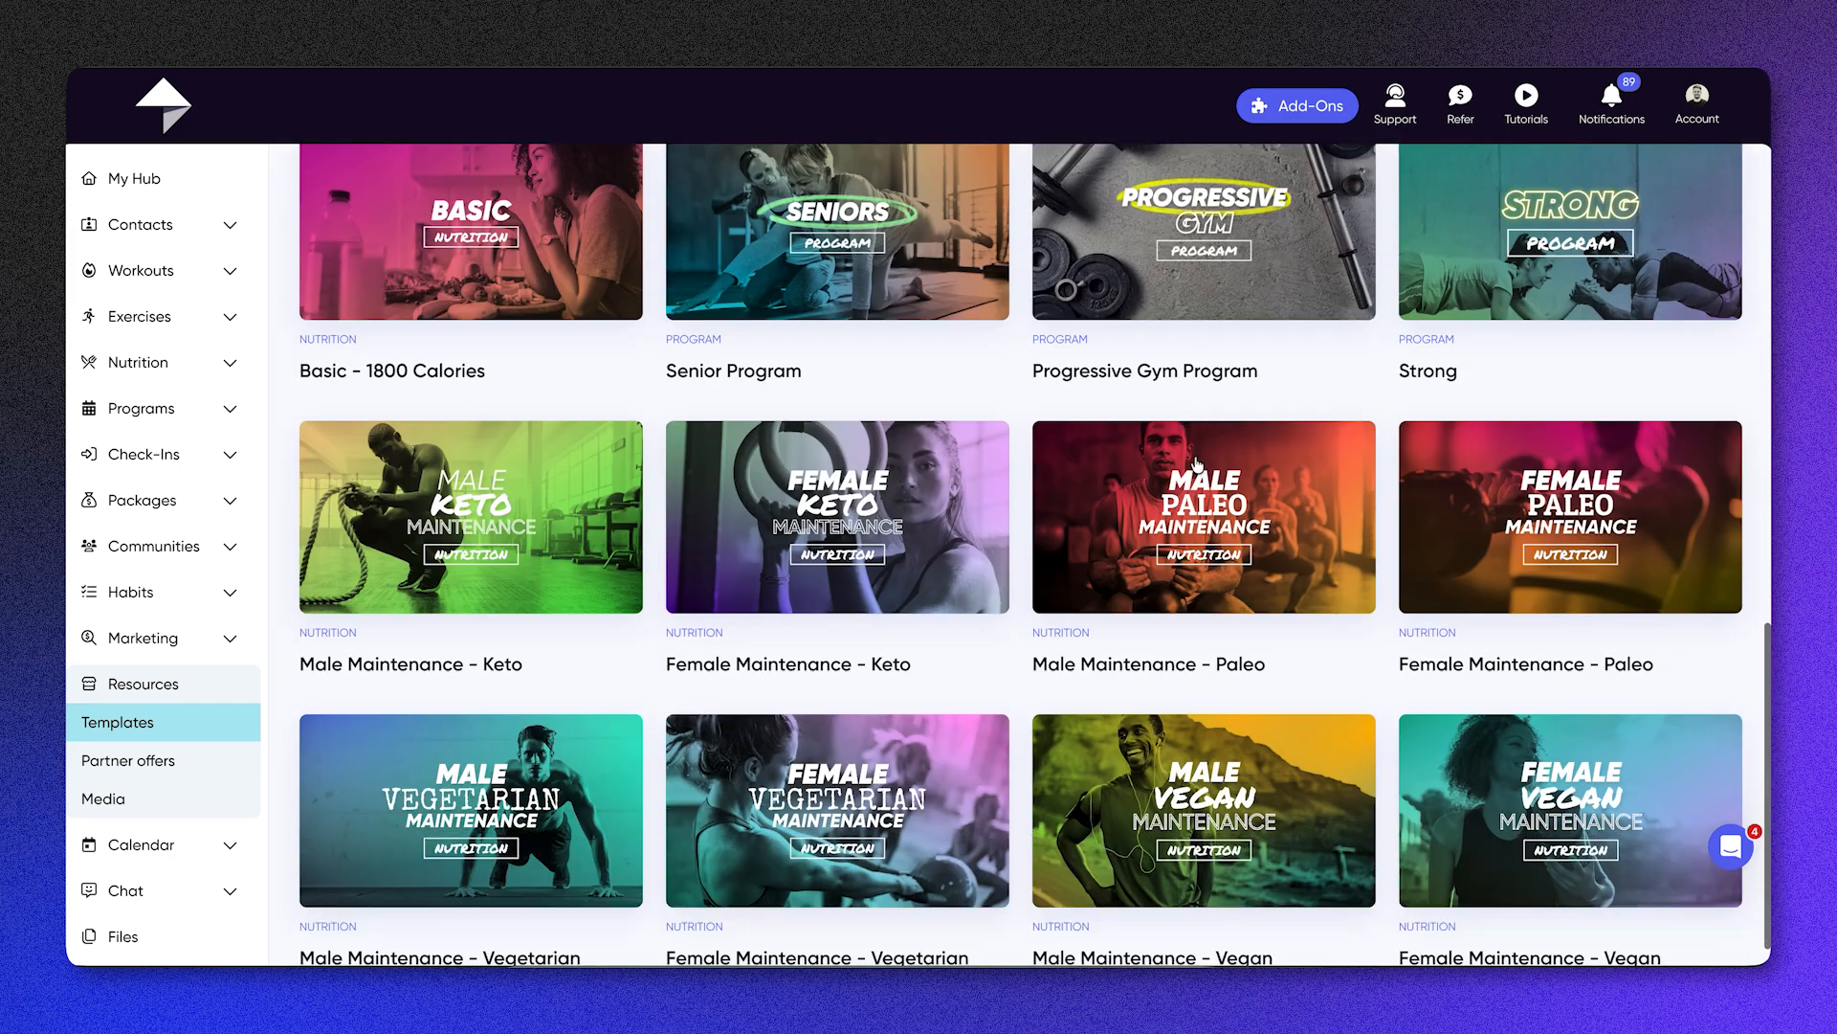
pyautogui.scroll(-7, 1196, 465)
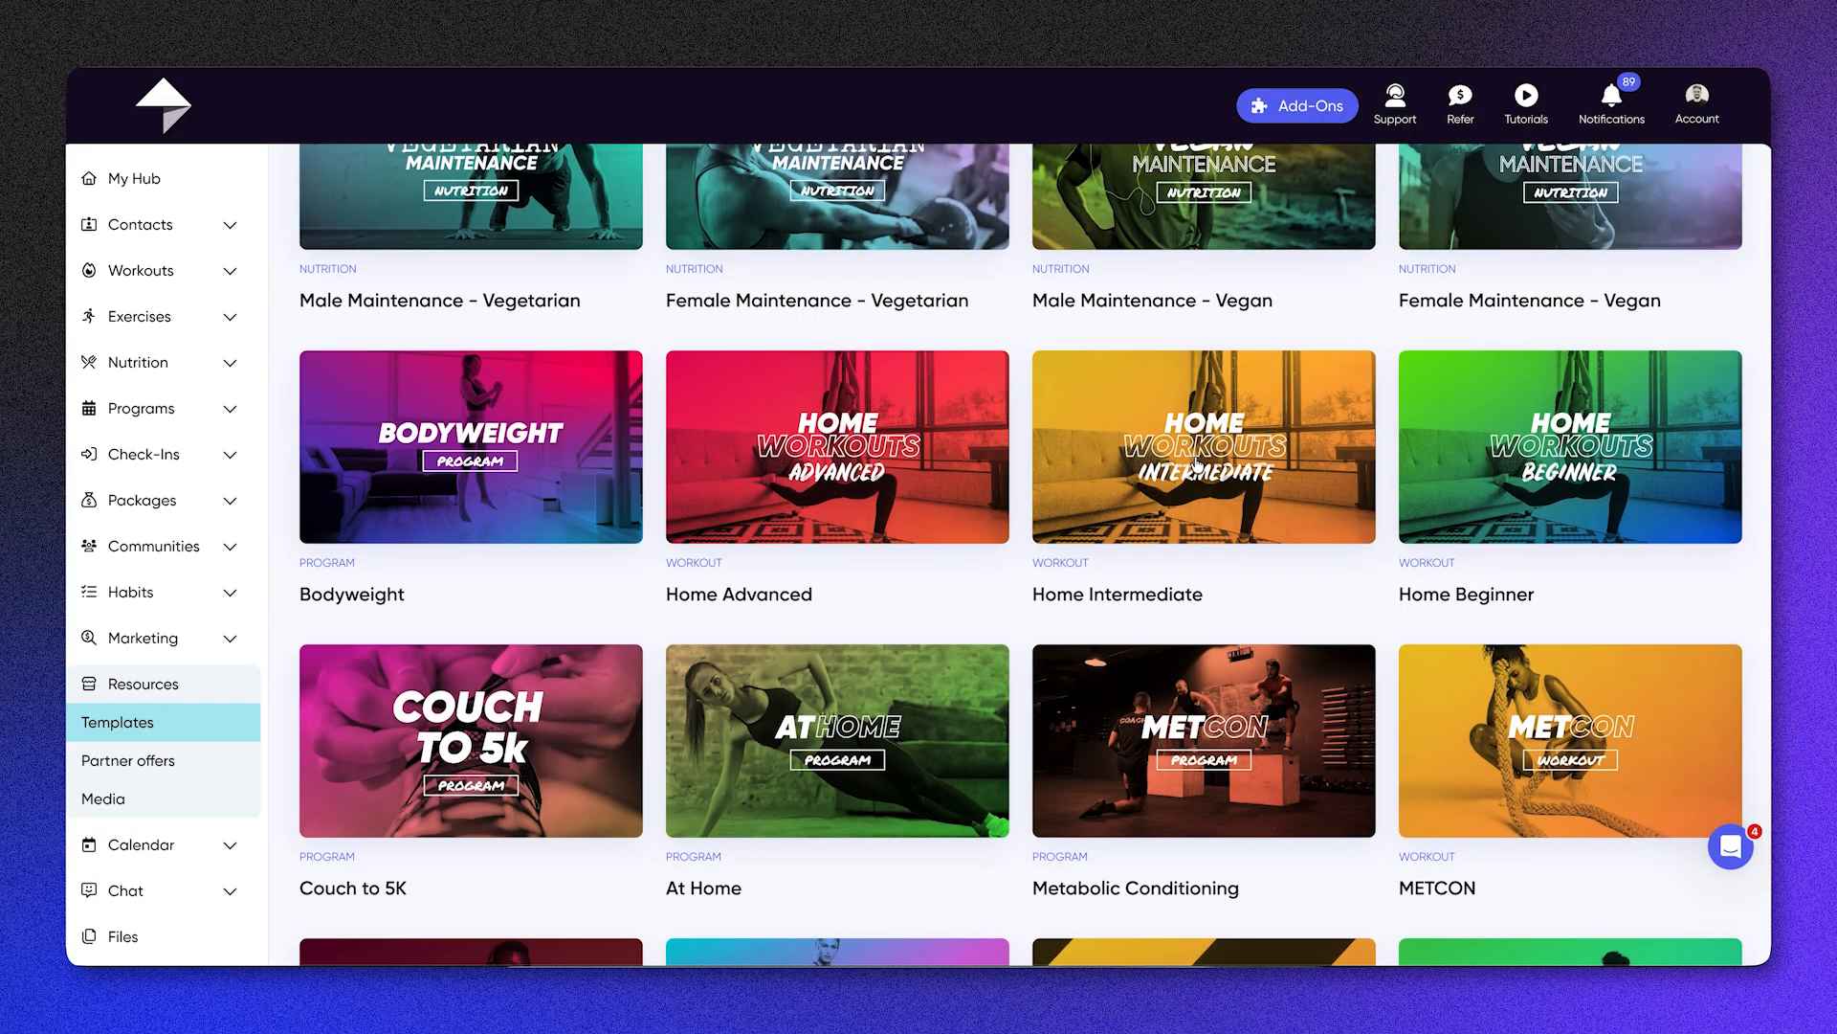
pyautogui.scroll(-3, 1196, 465)
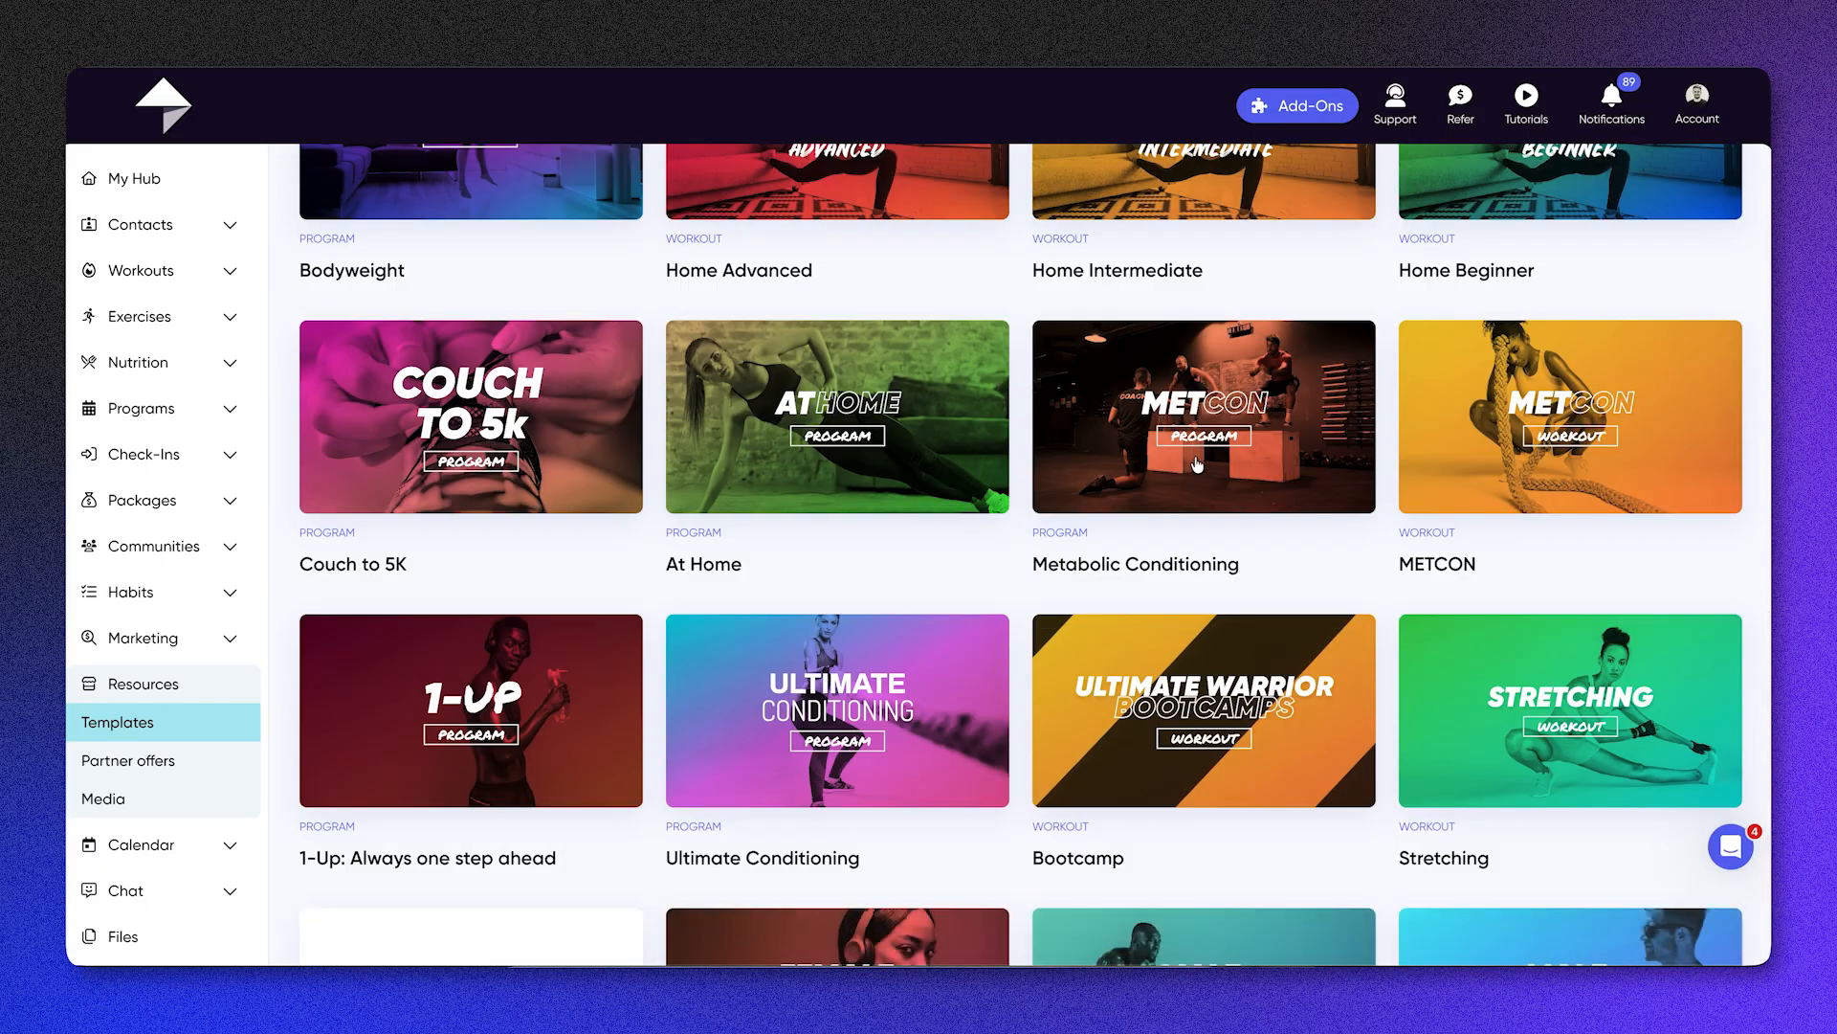
pyautogui.scroll(-5, 1197, 465)
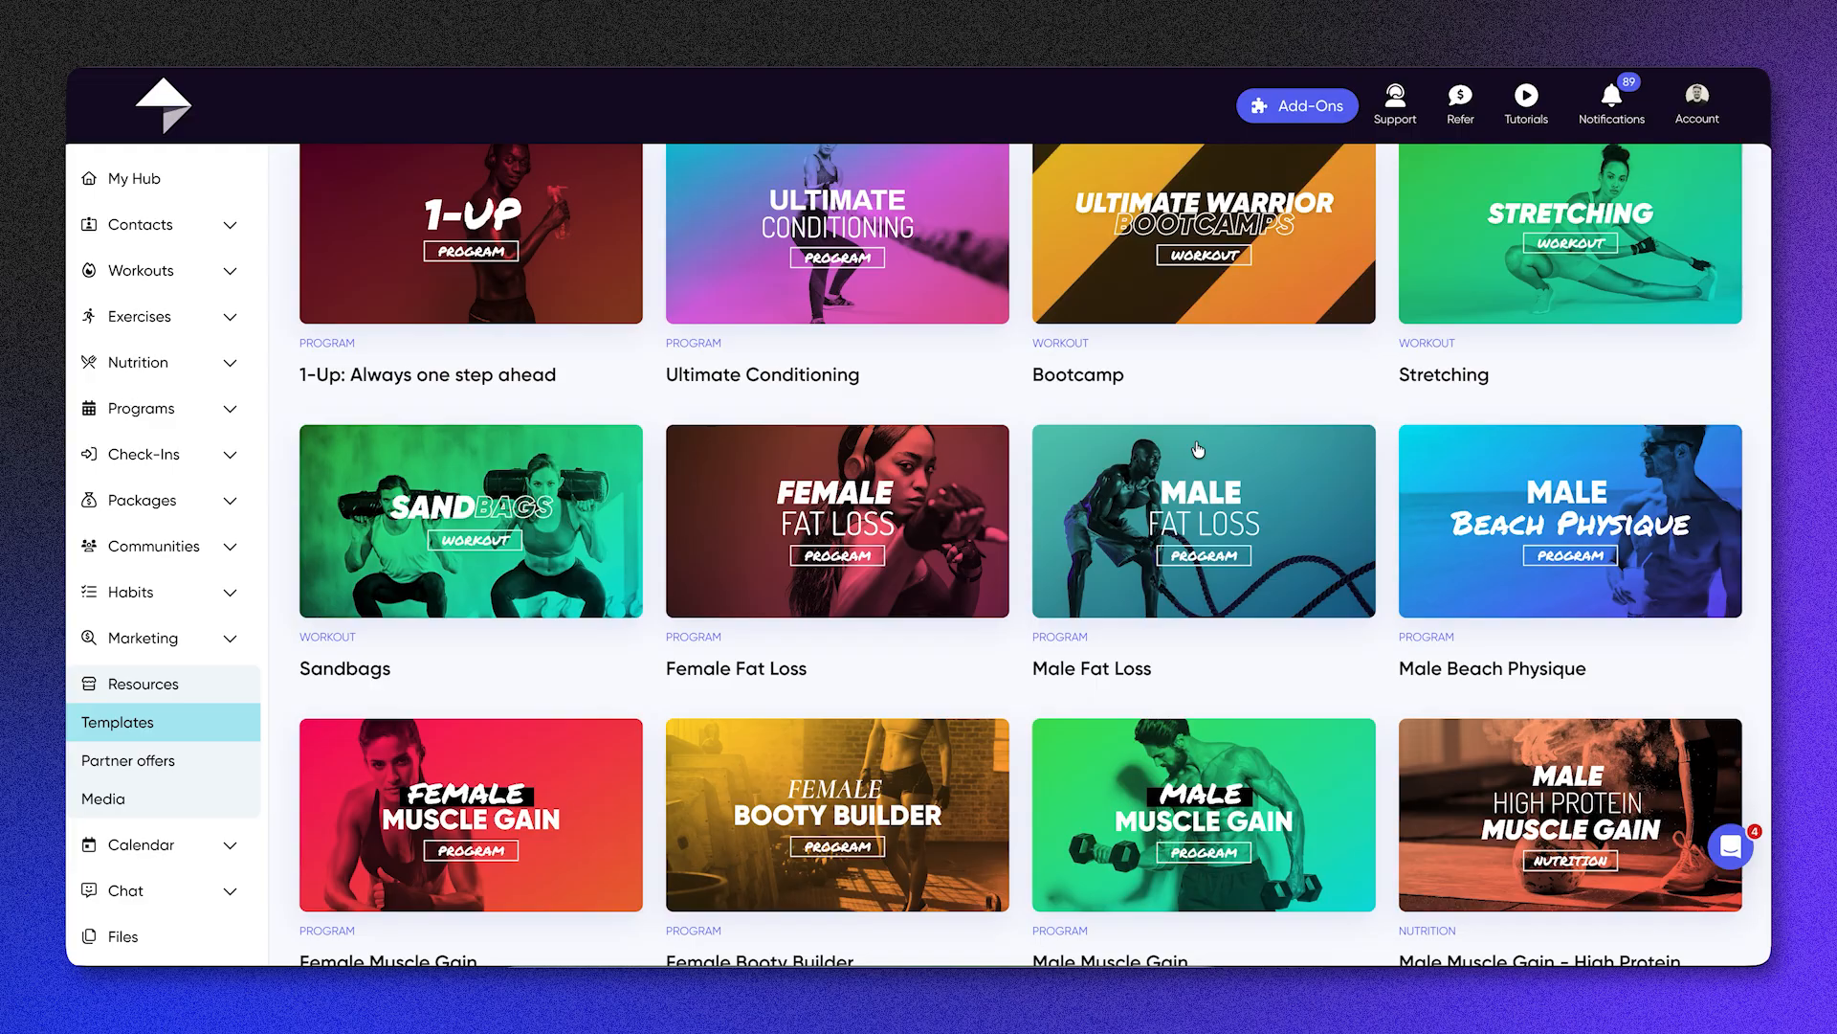
pyautogui.scroll(-4, 1197, 448)
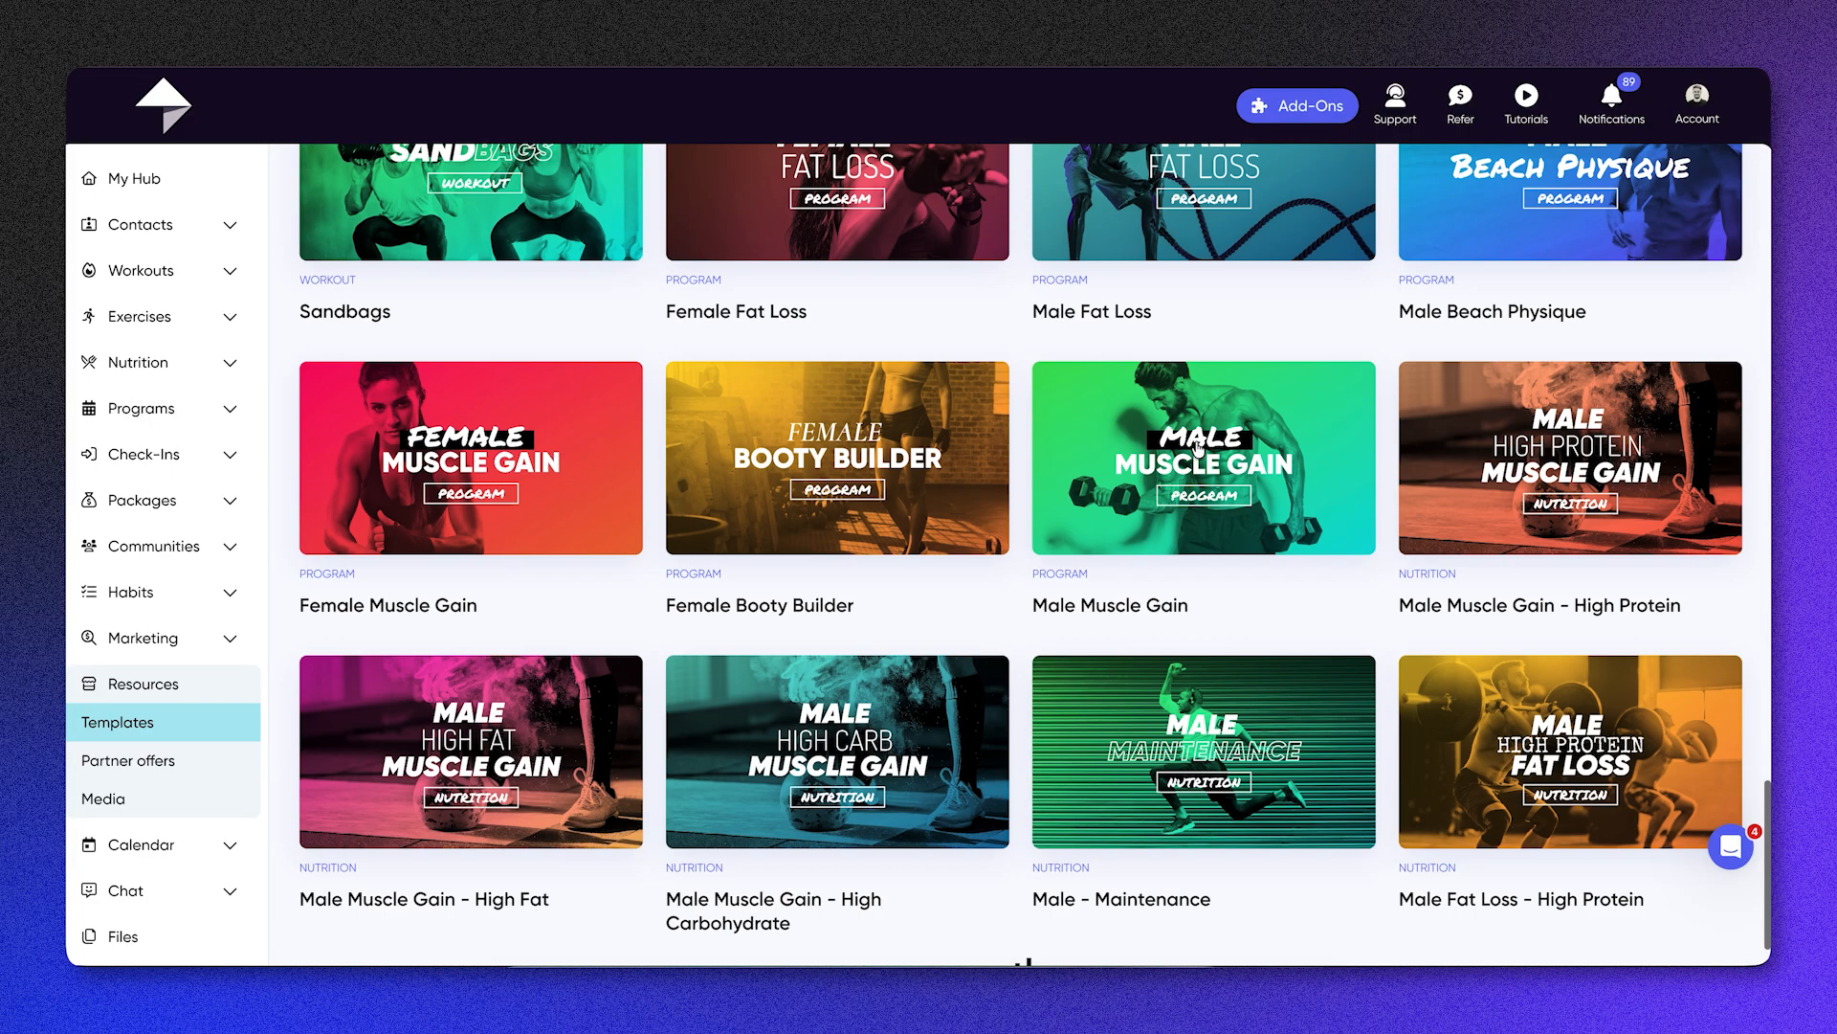
pyautogui.scroll(-7, 1198, 446)
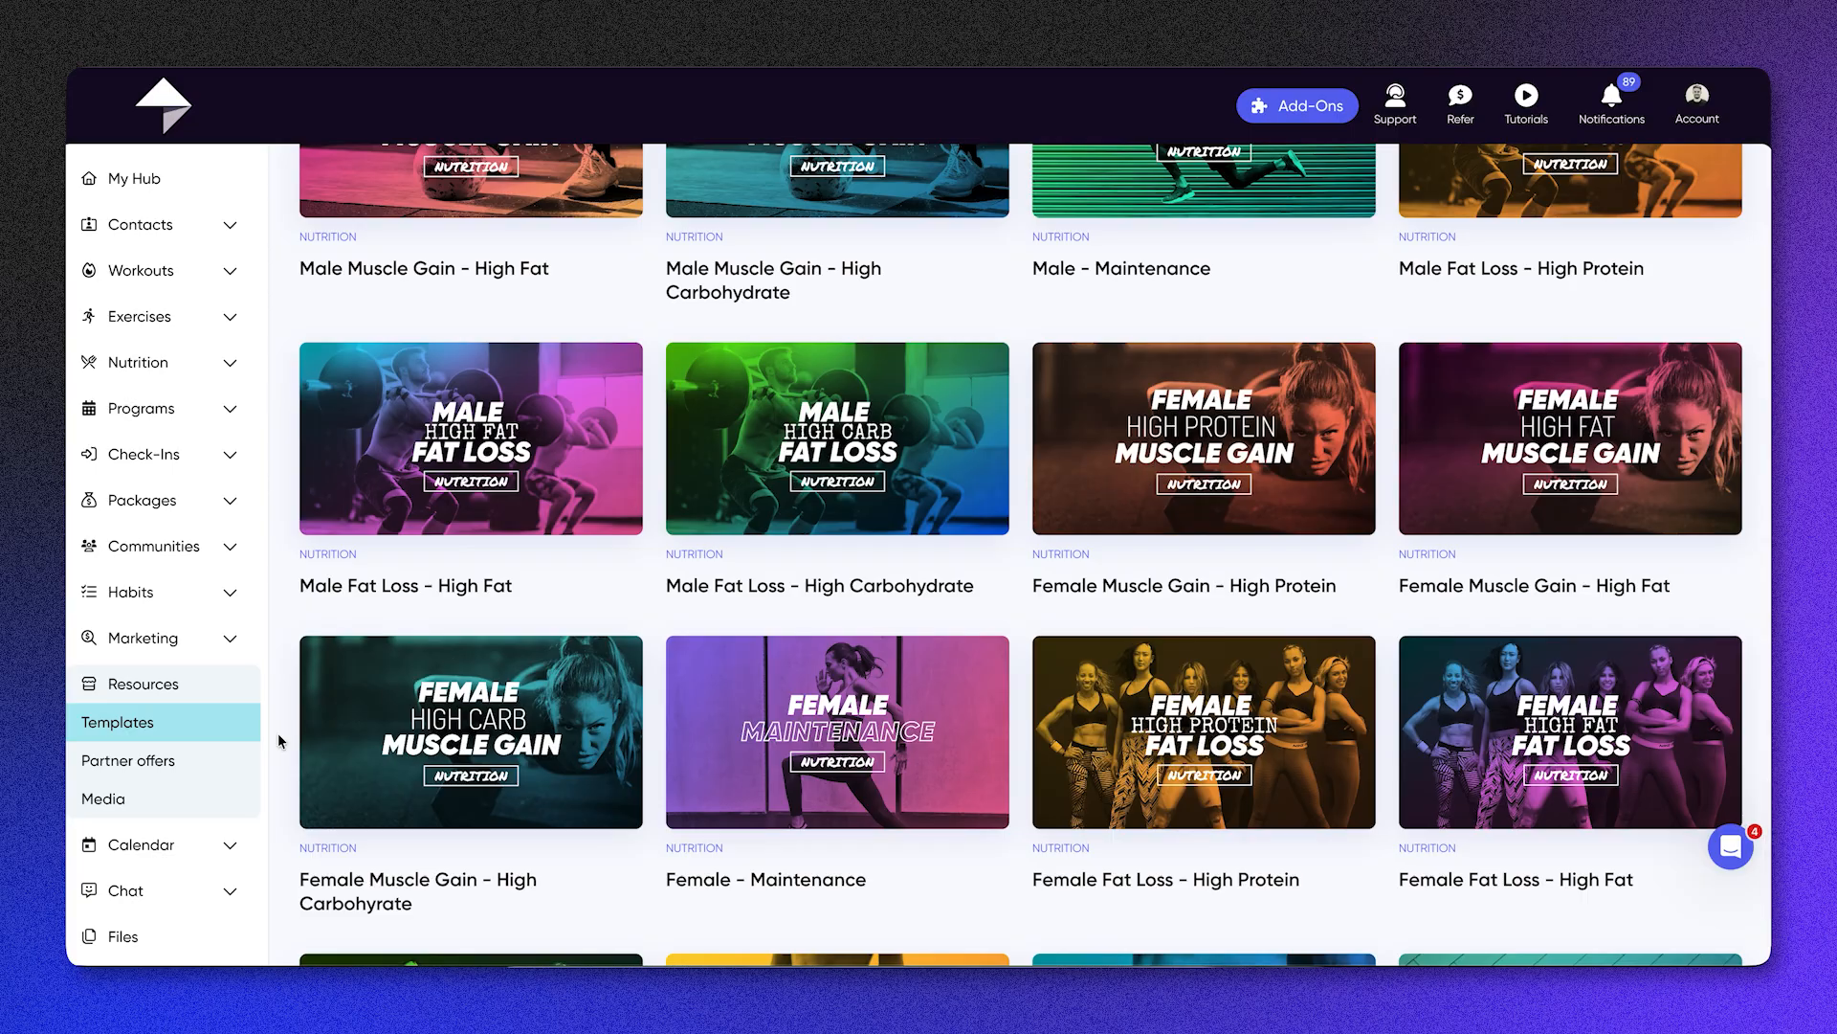
# Step: Look over the partner offers and the Media resources, checking the Masterclass and E-Book filters and clearing them again
pyautogui.click(208, 759)
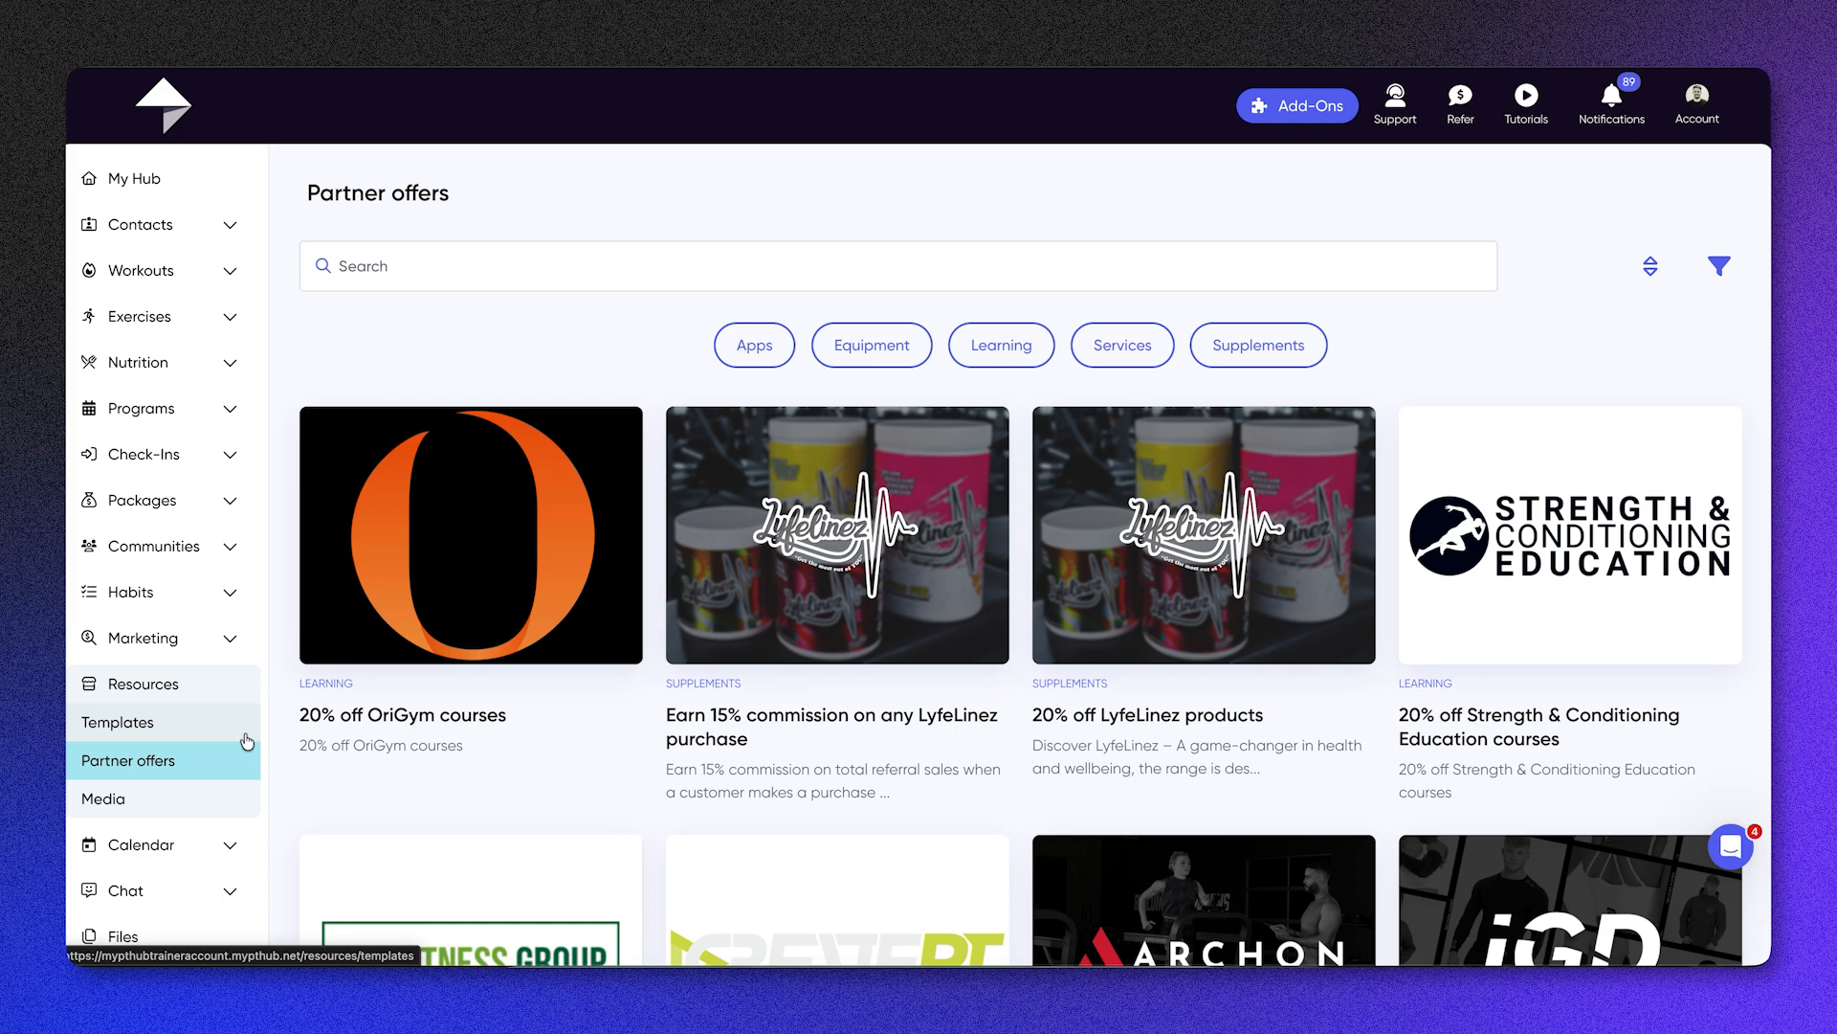
pyautogui.click(227, 795)
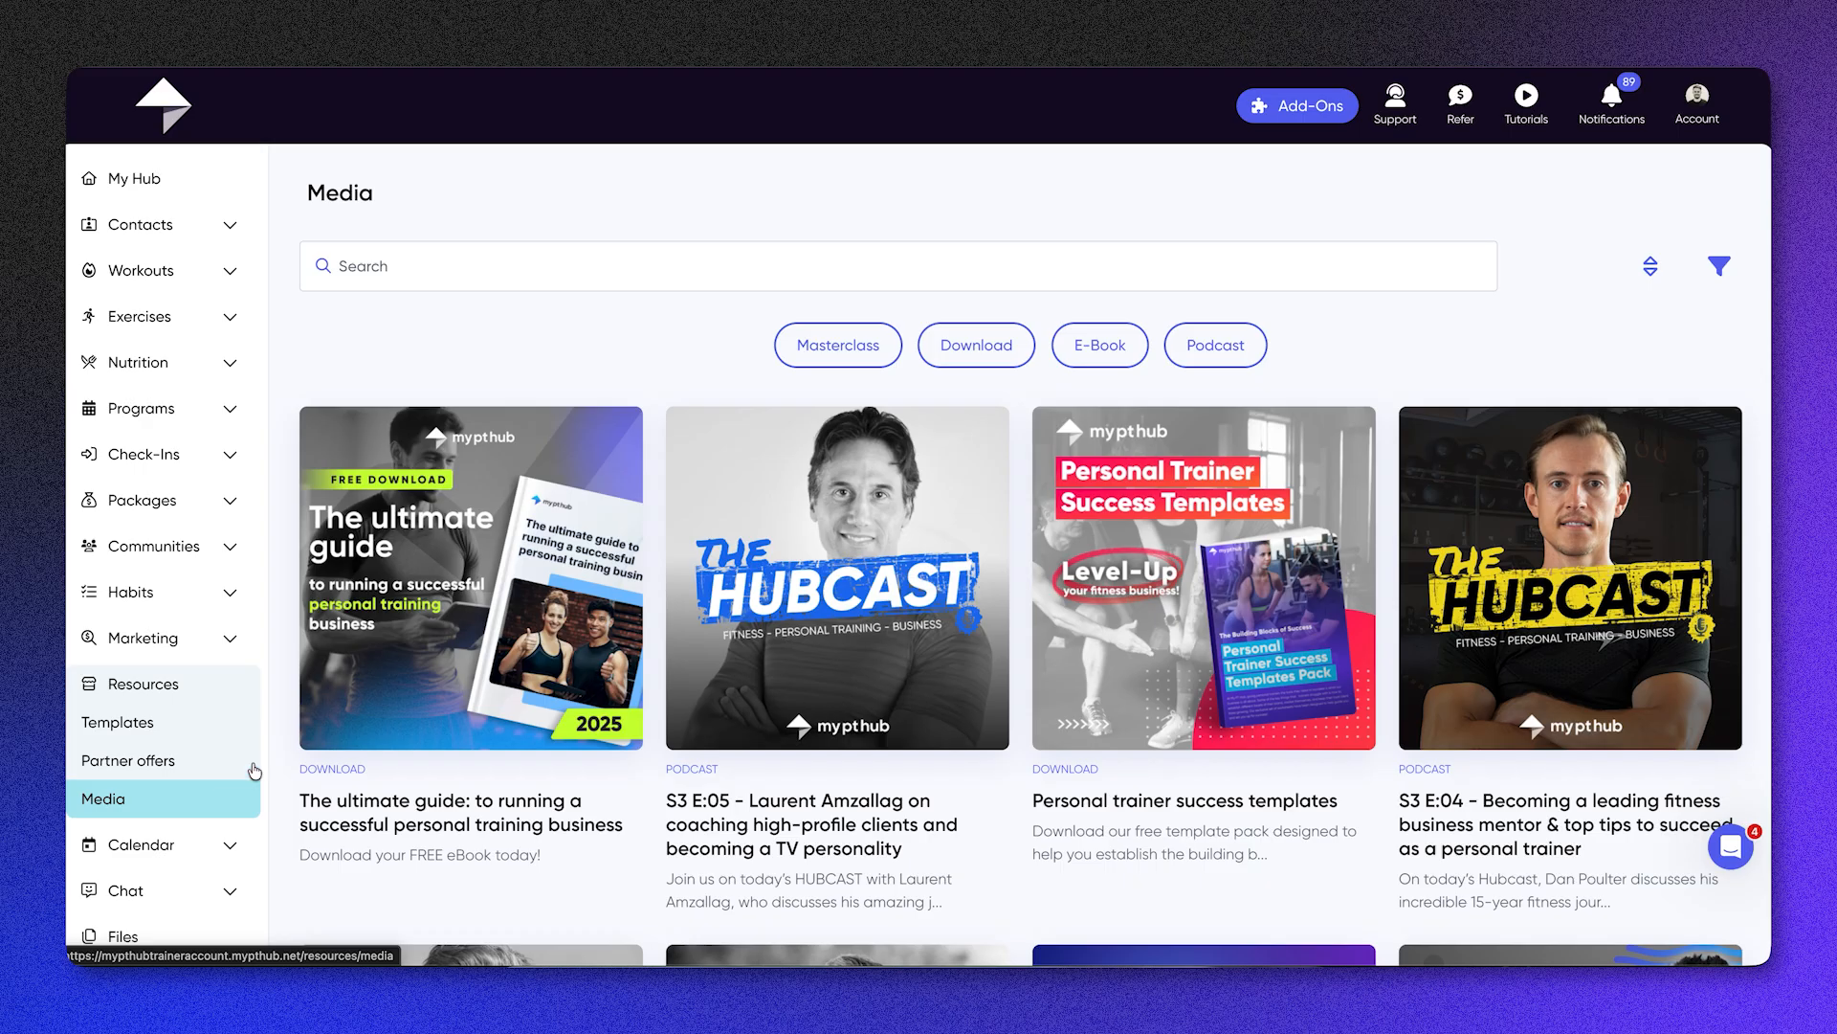
pyautogui.click(838, 350)
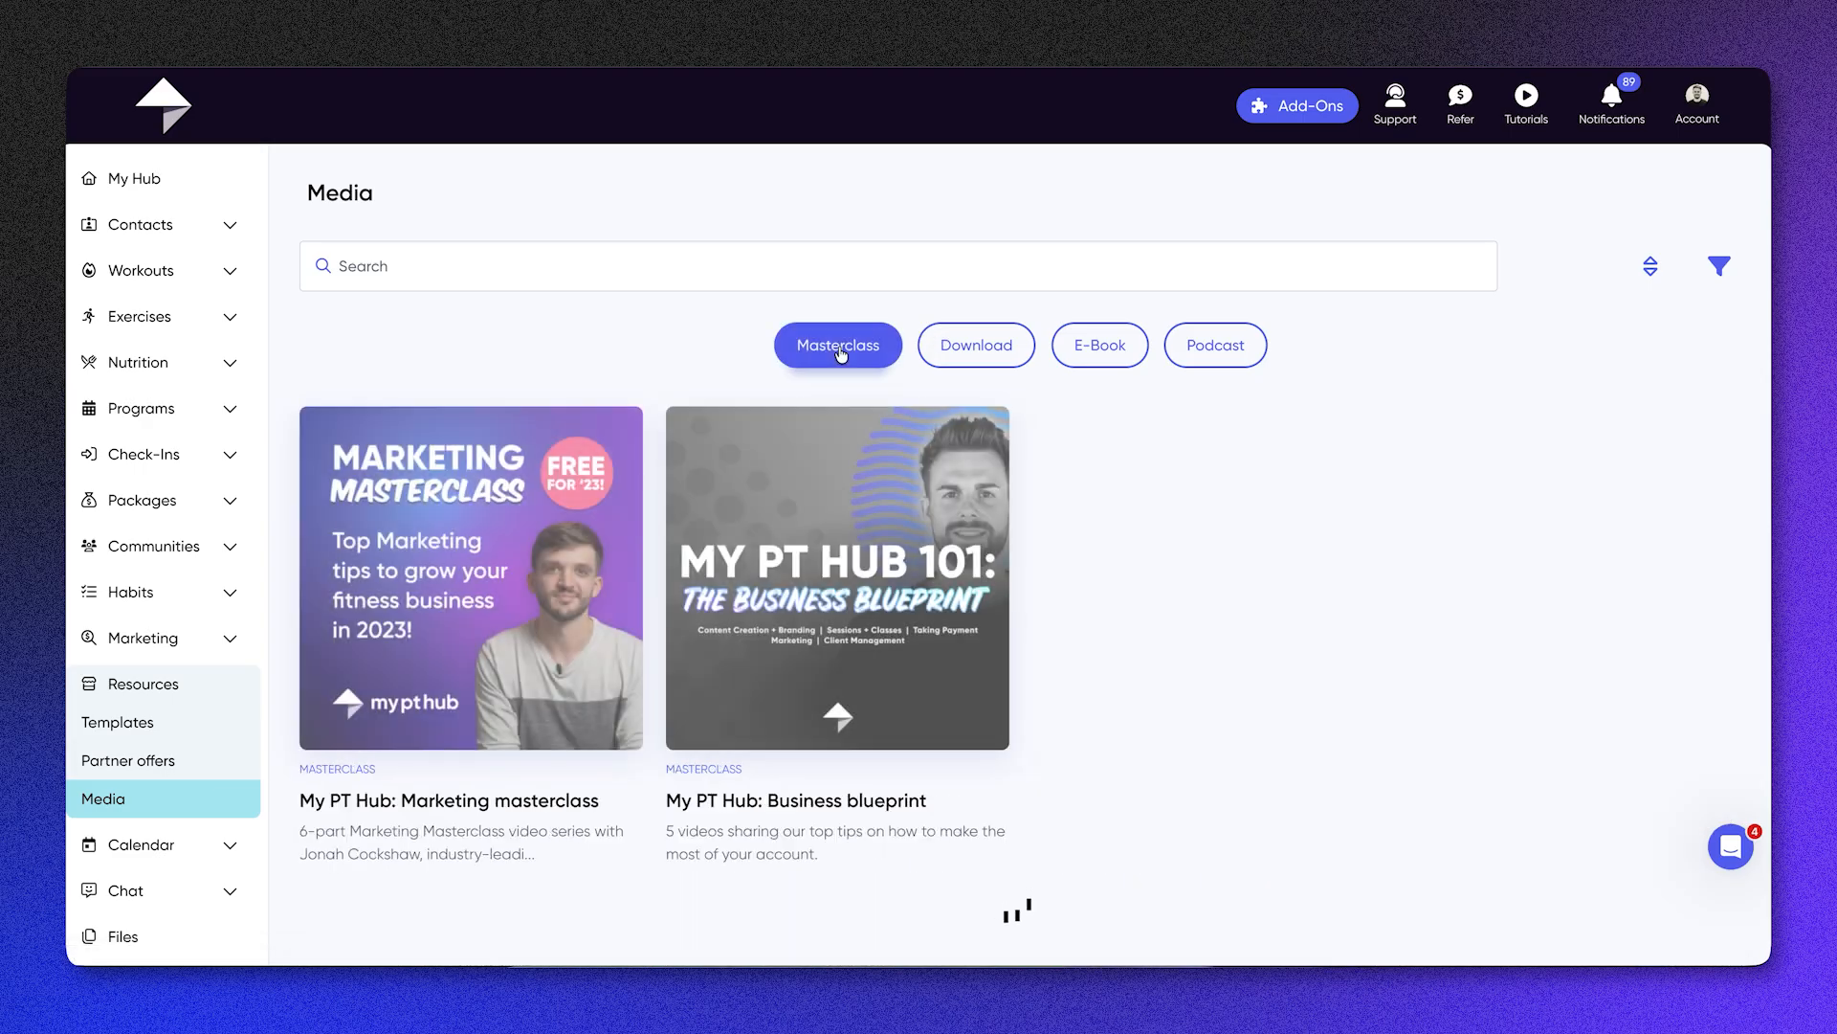
pyautogui.click(839, 350)
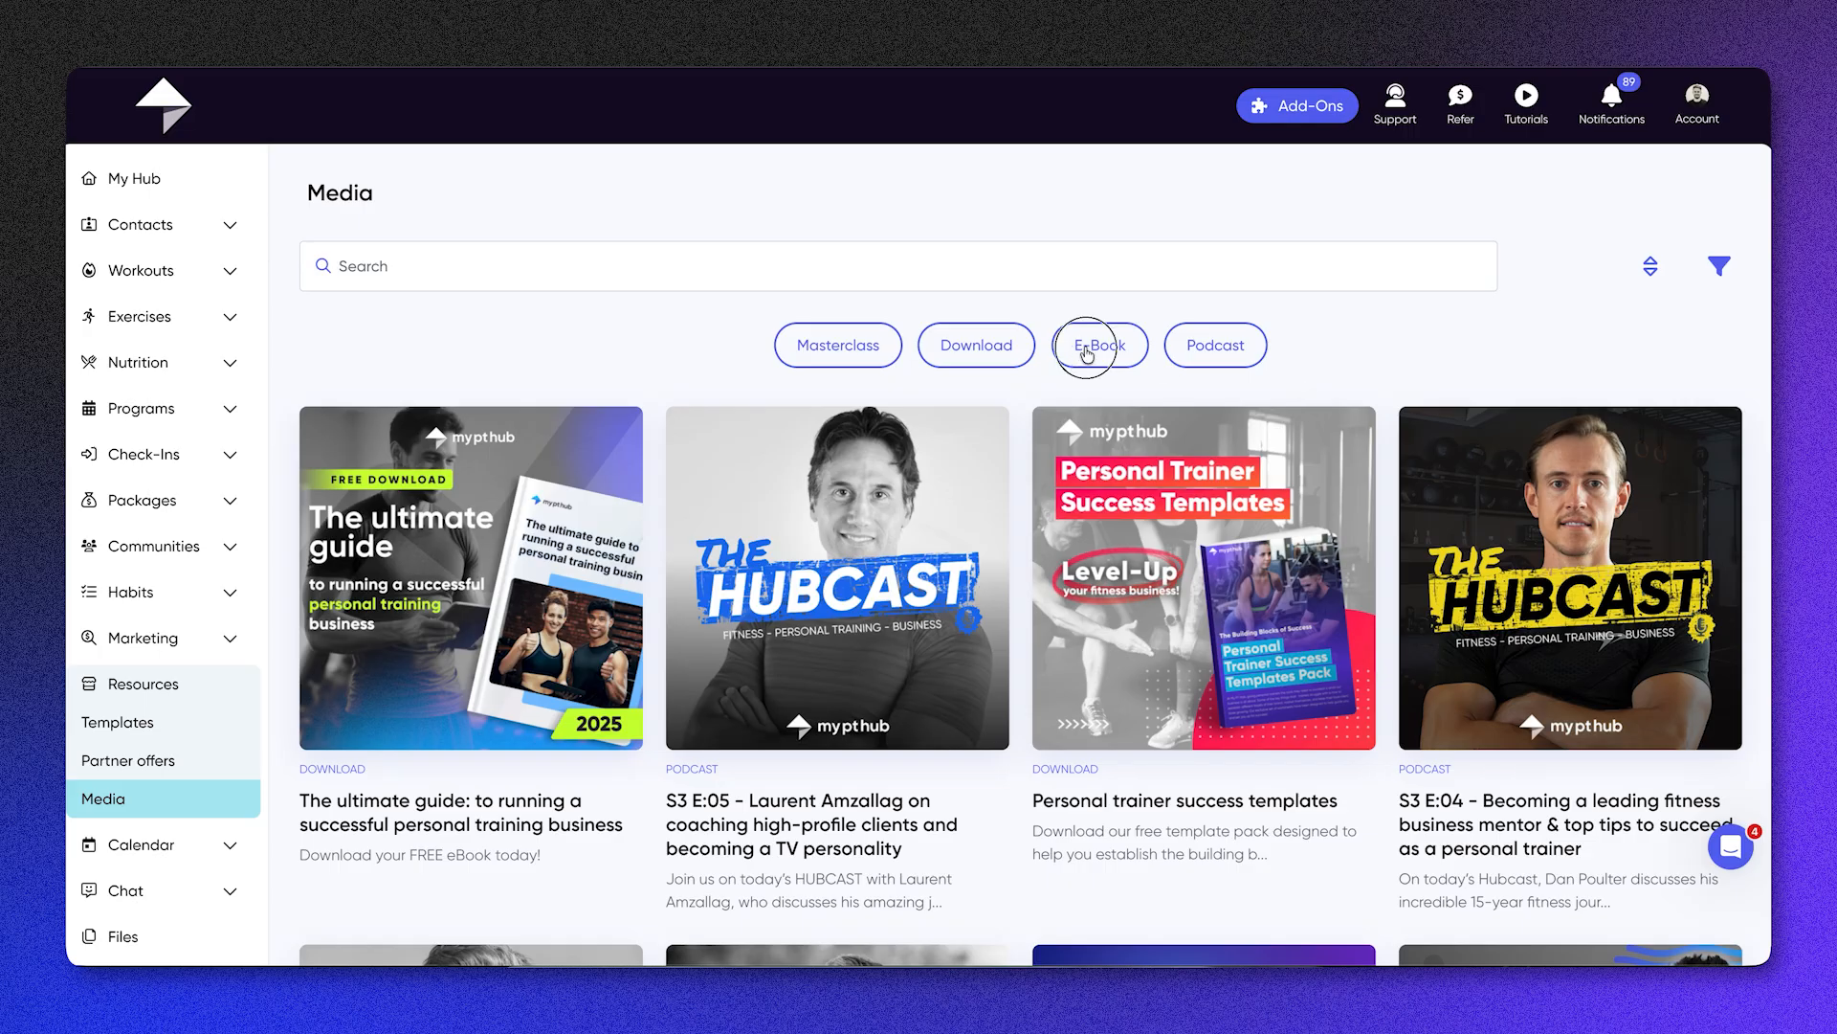
pyautogui.click(1087, 353)
pyautogui.click(1087, 353)
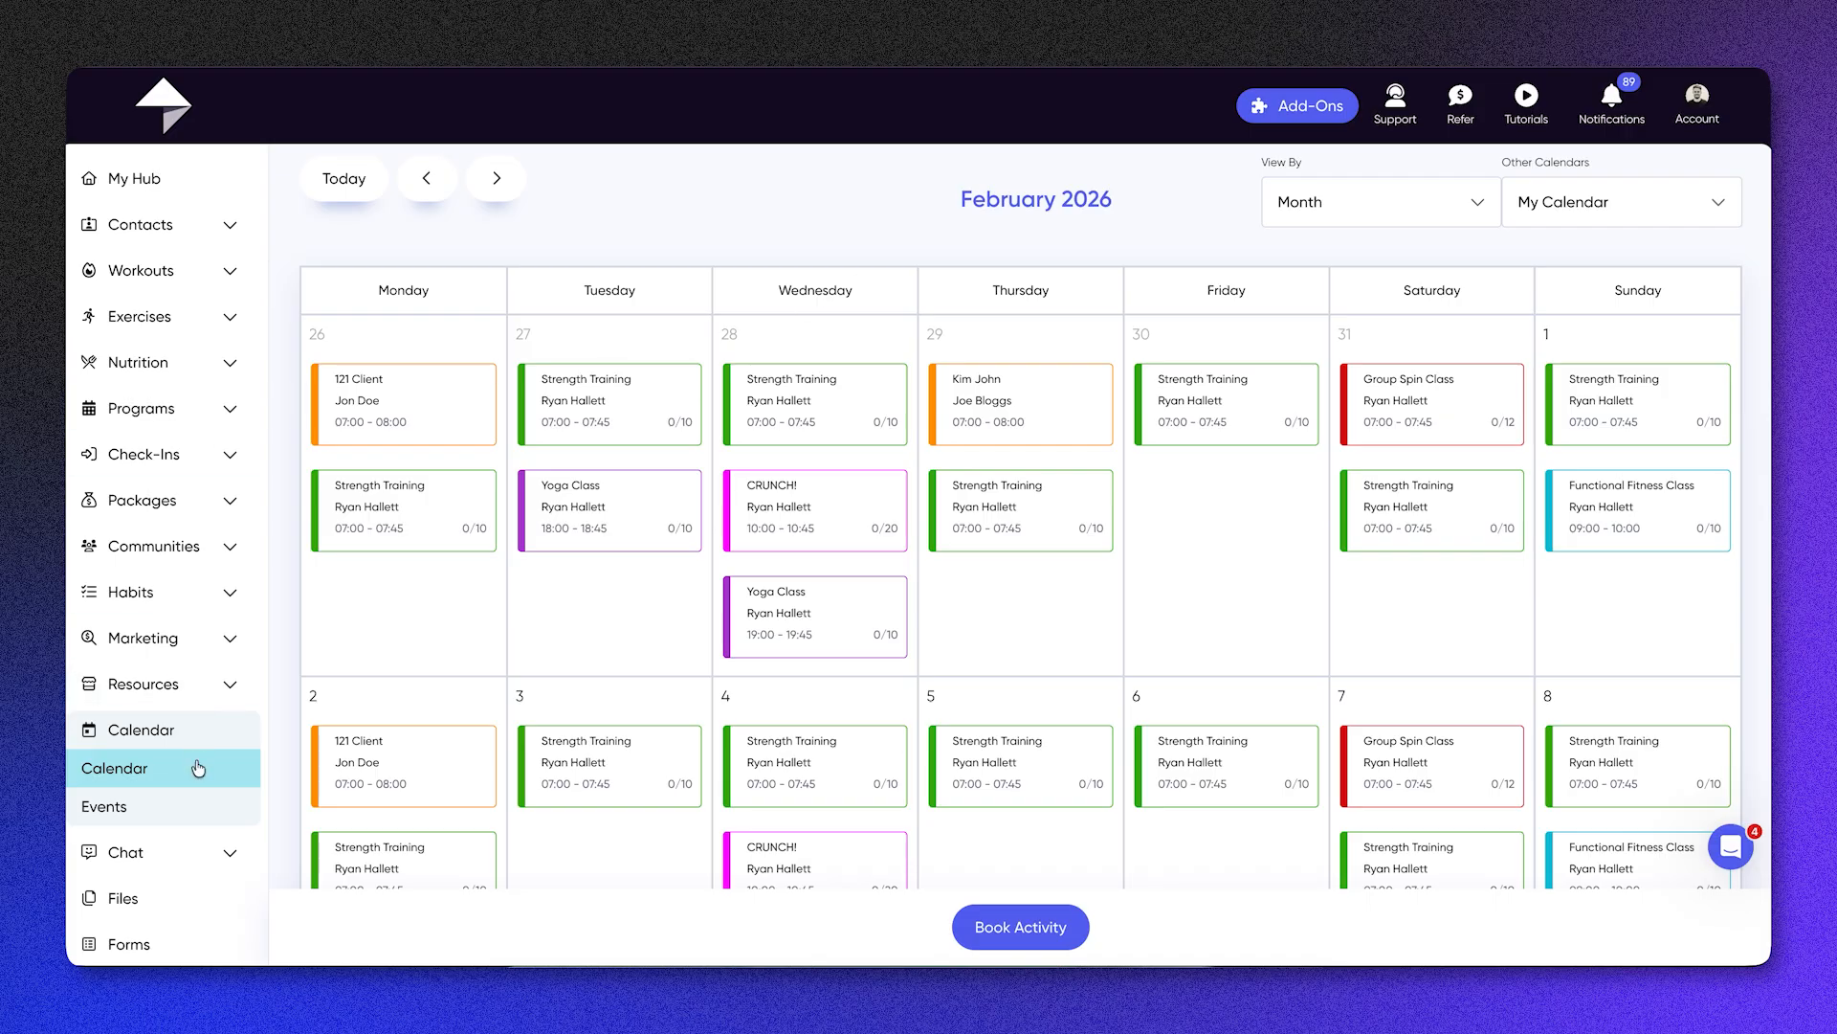
# Step: Review the Functional Fitness Class event's booking settings and details, and save the event without altering them
pyautogui.click(198, 811)
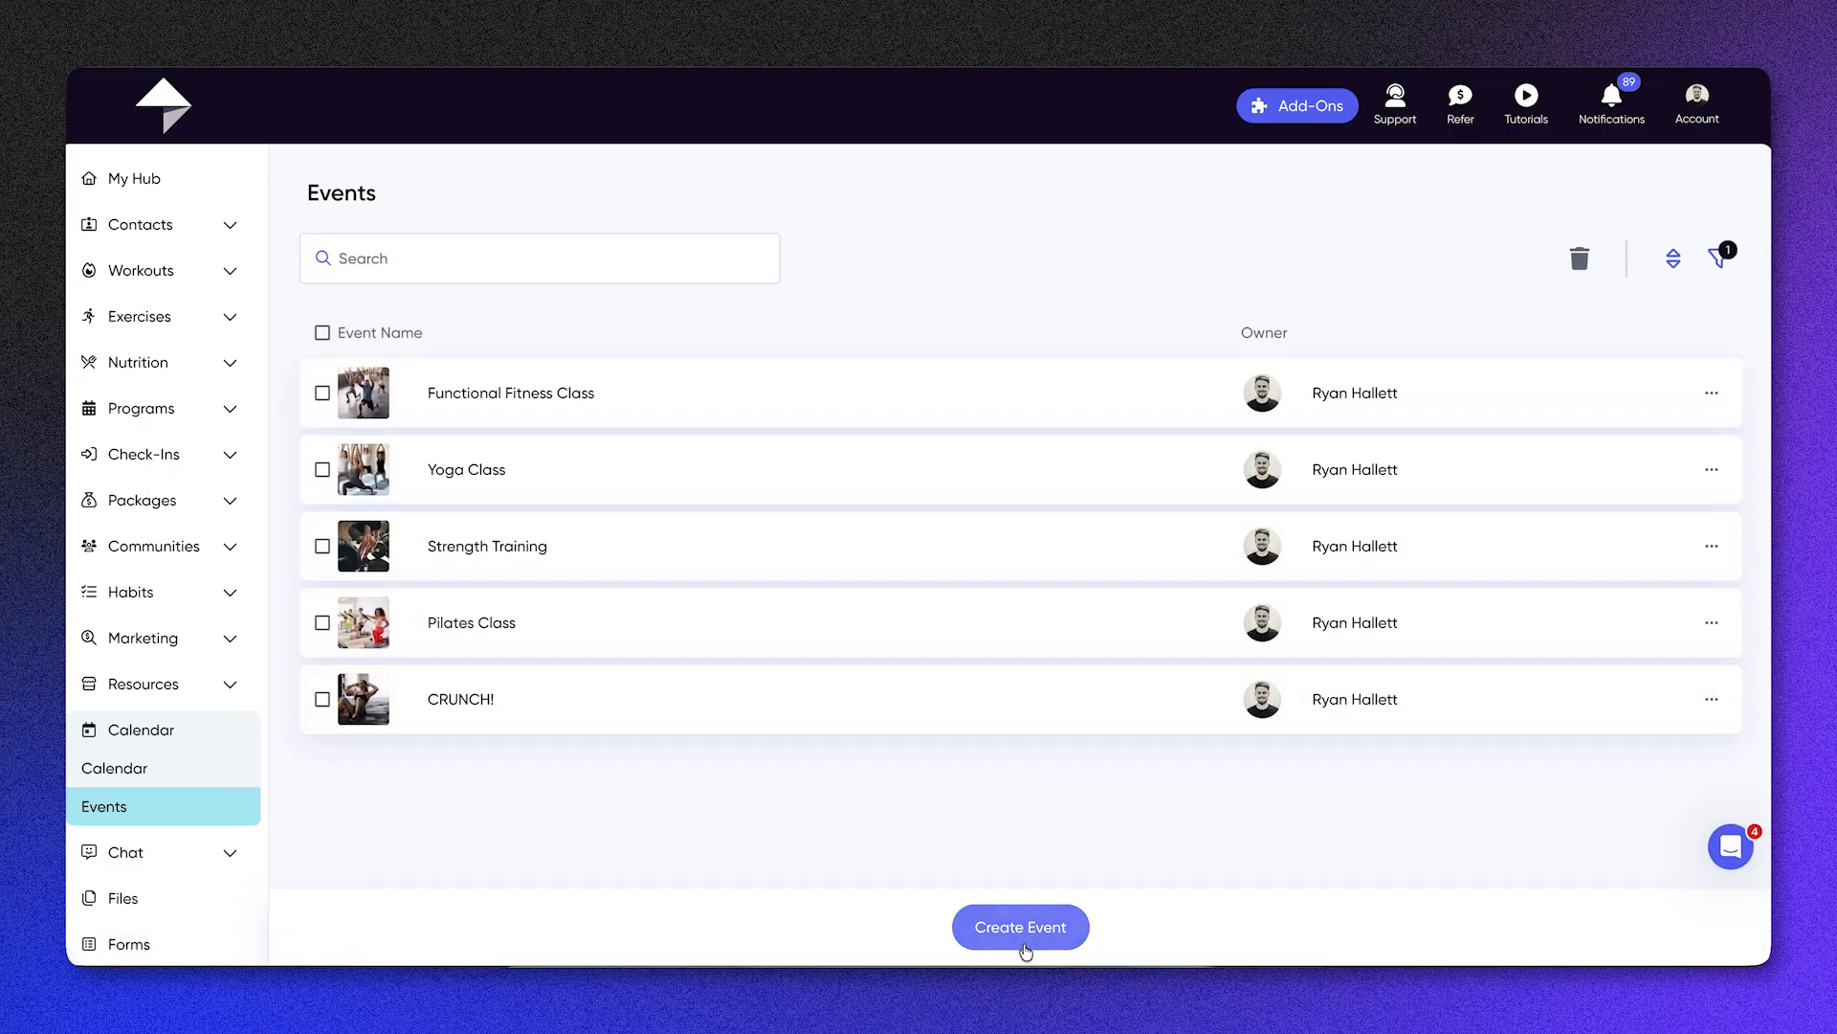
pyautogui.click(619, 391)
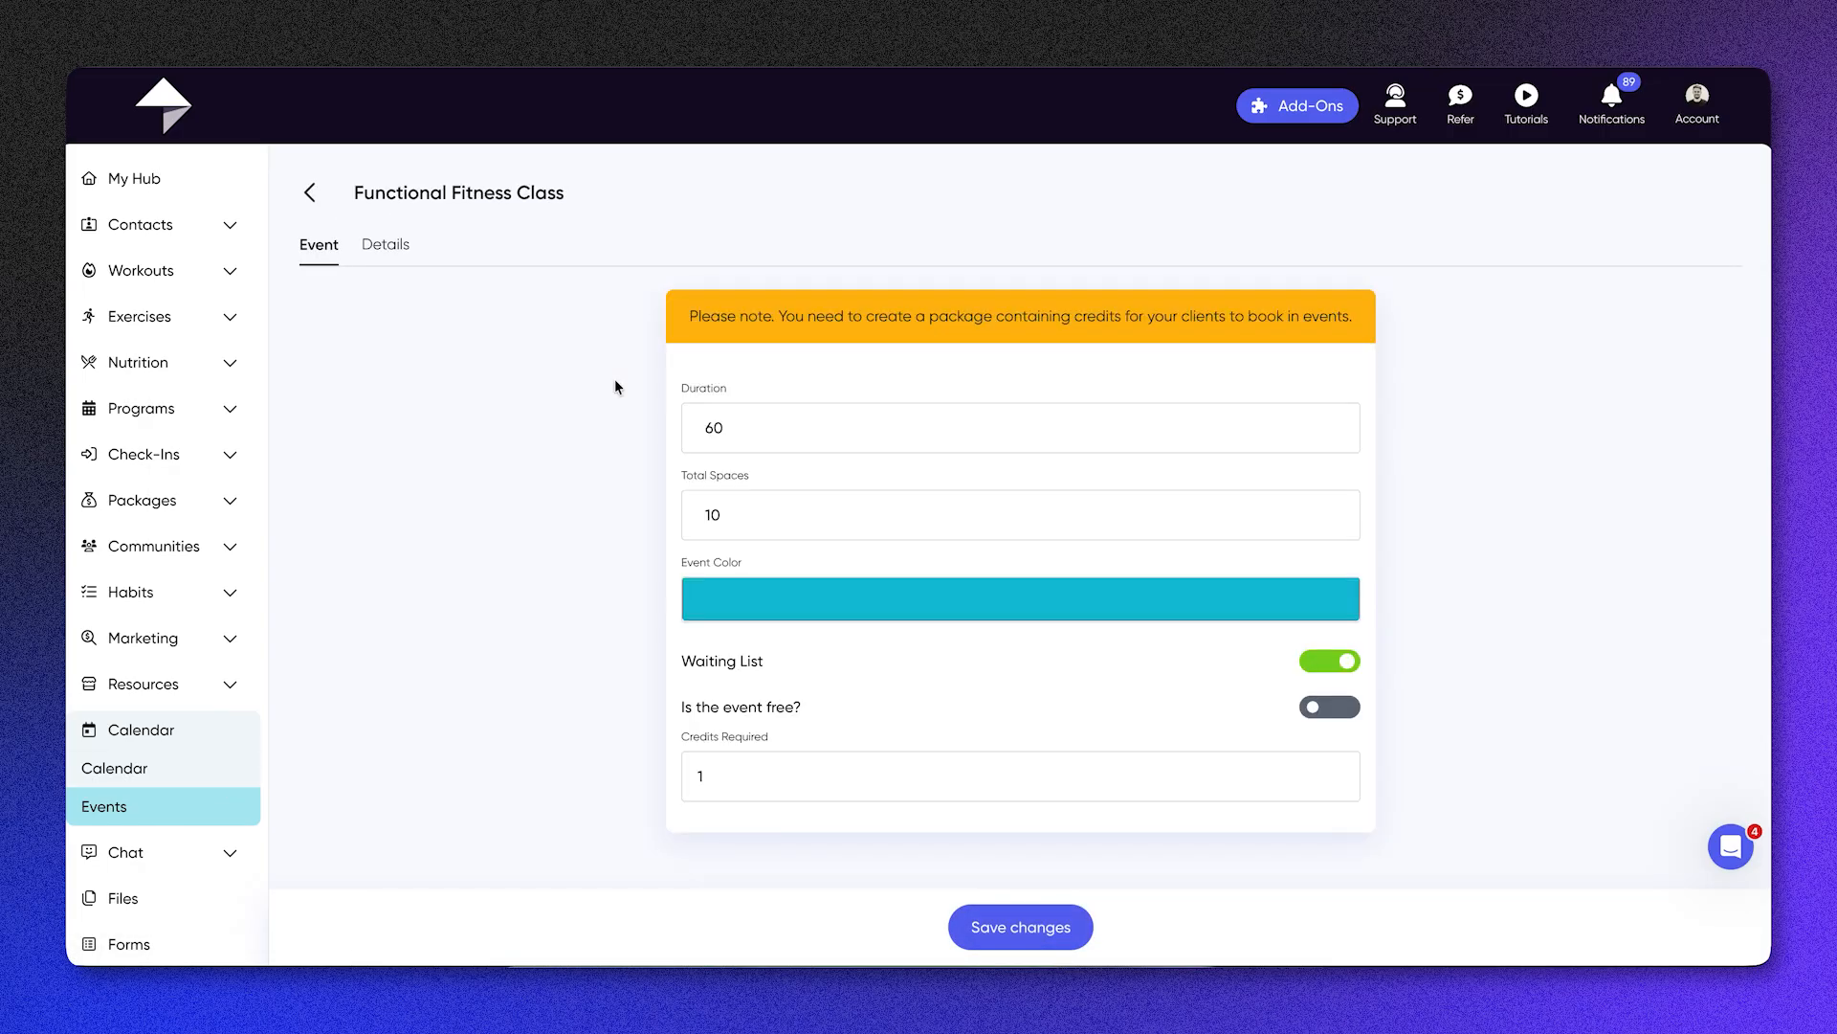
pyautogui.click(792, 512)
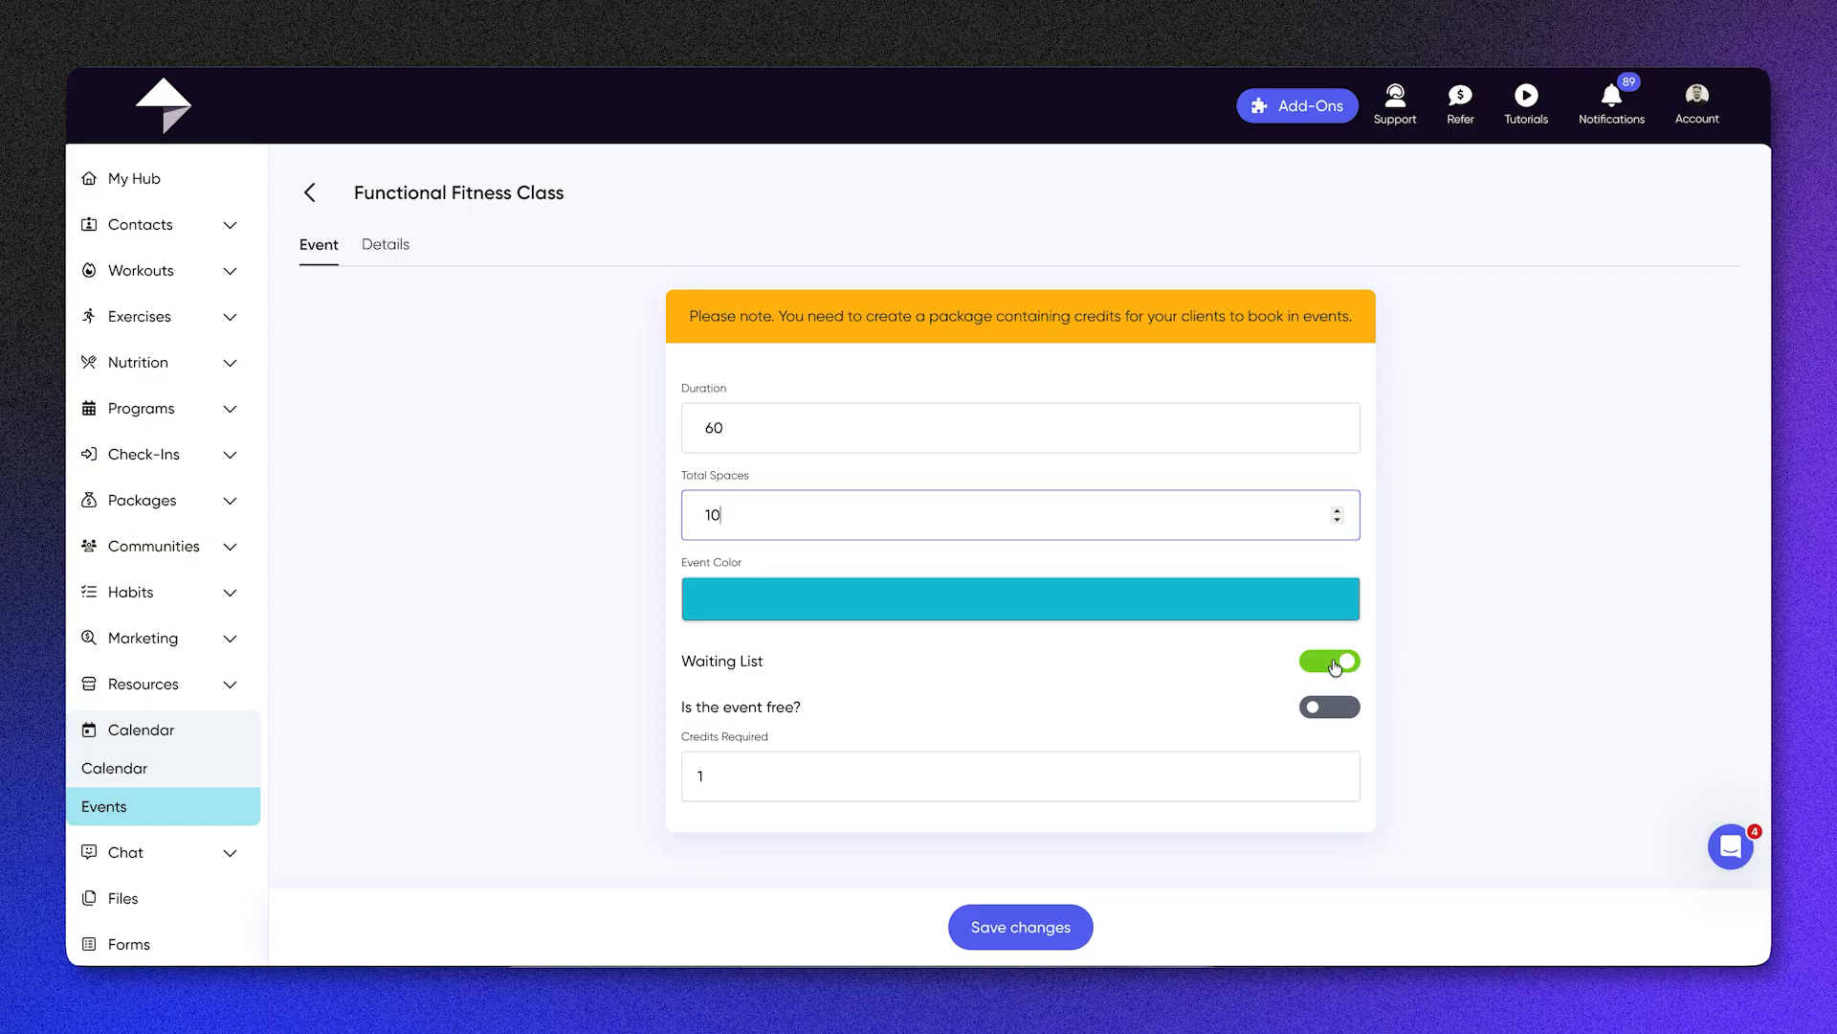
pyautogui.click(1016, 785)
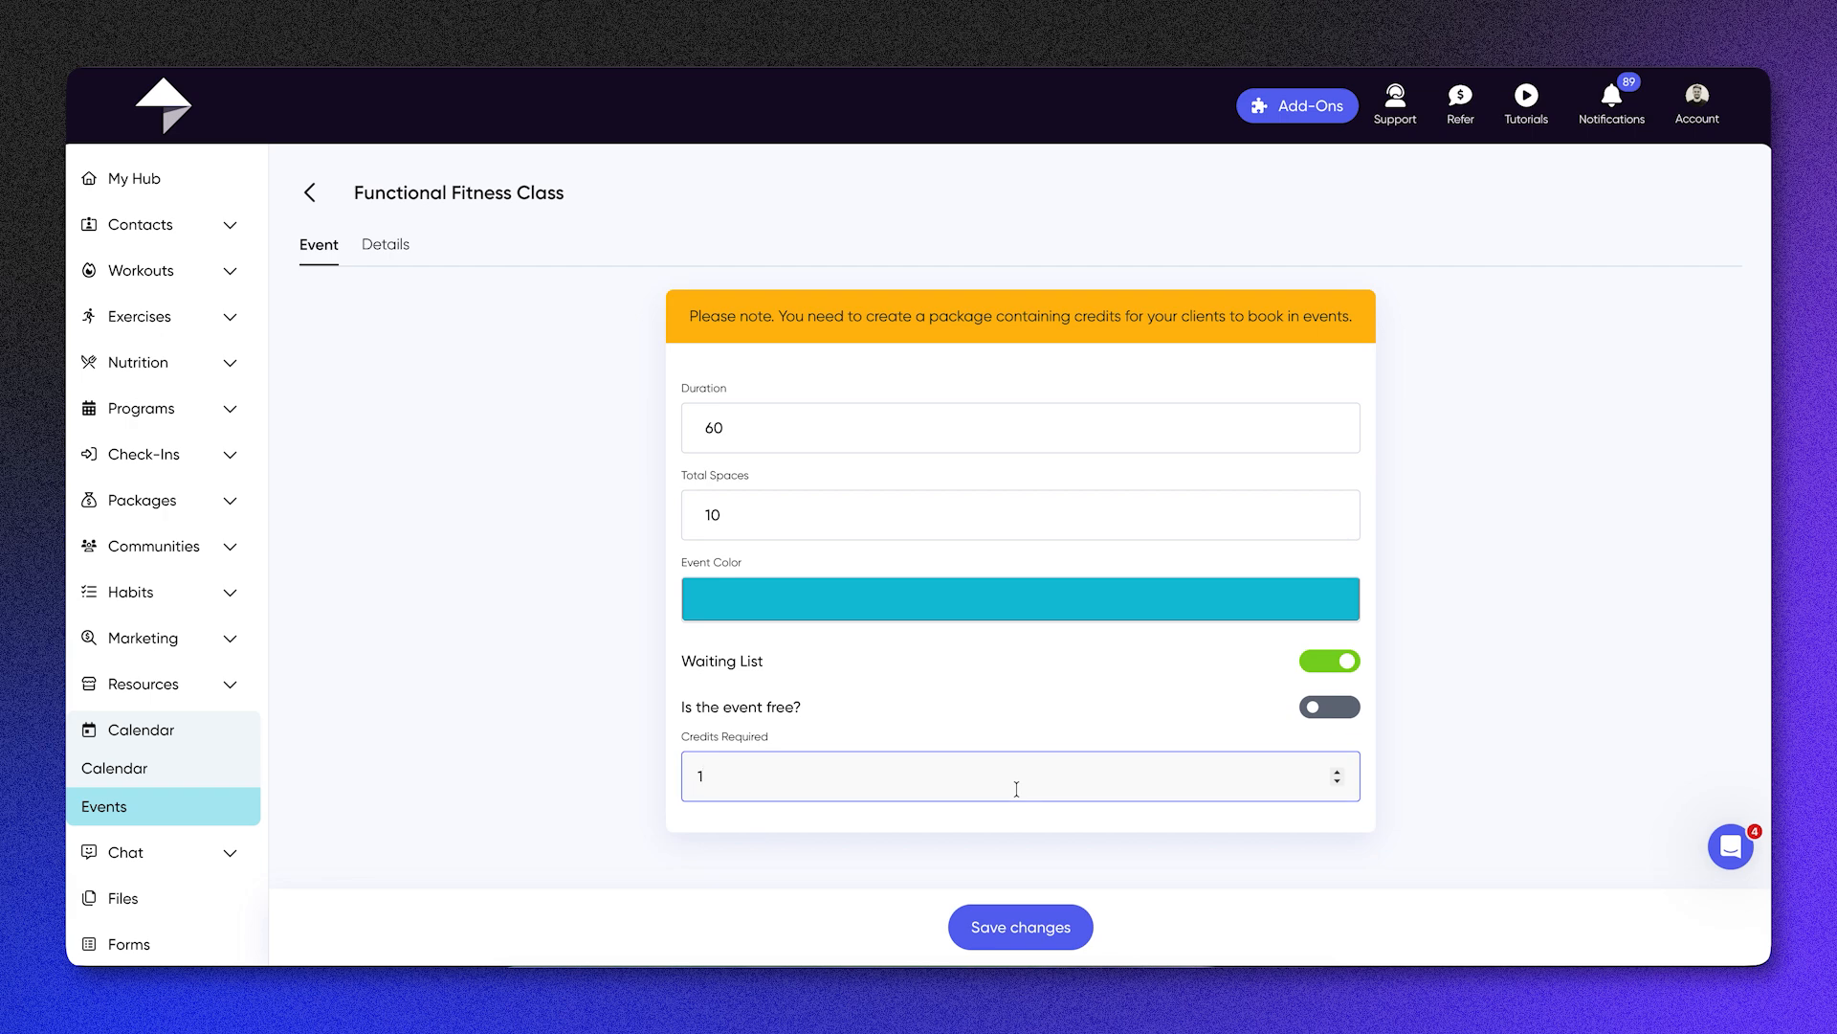
pyautogui.click(365, 244)
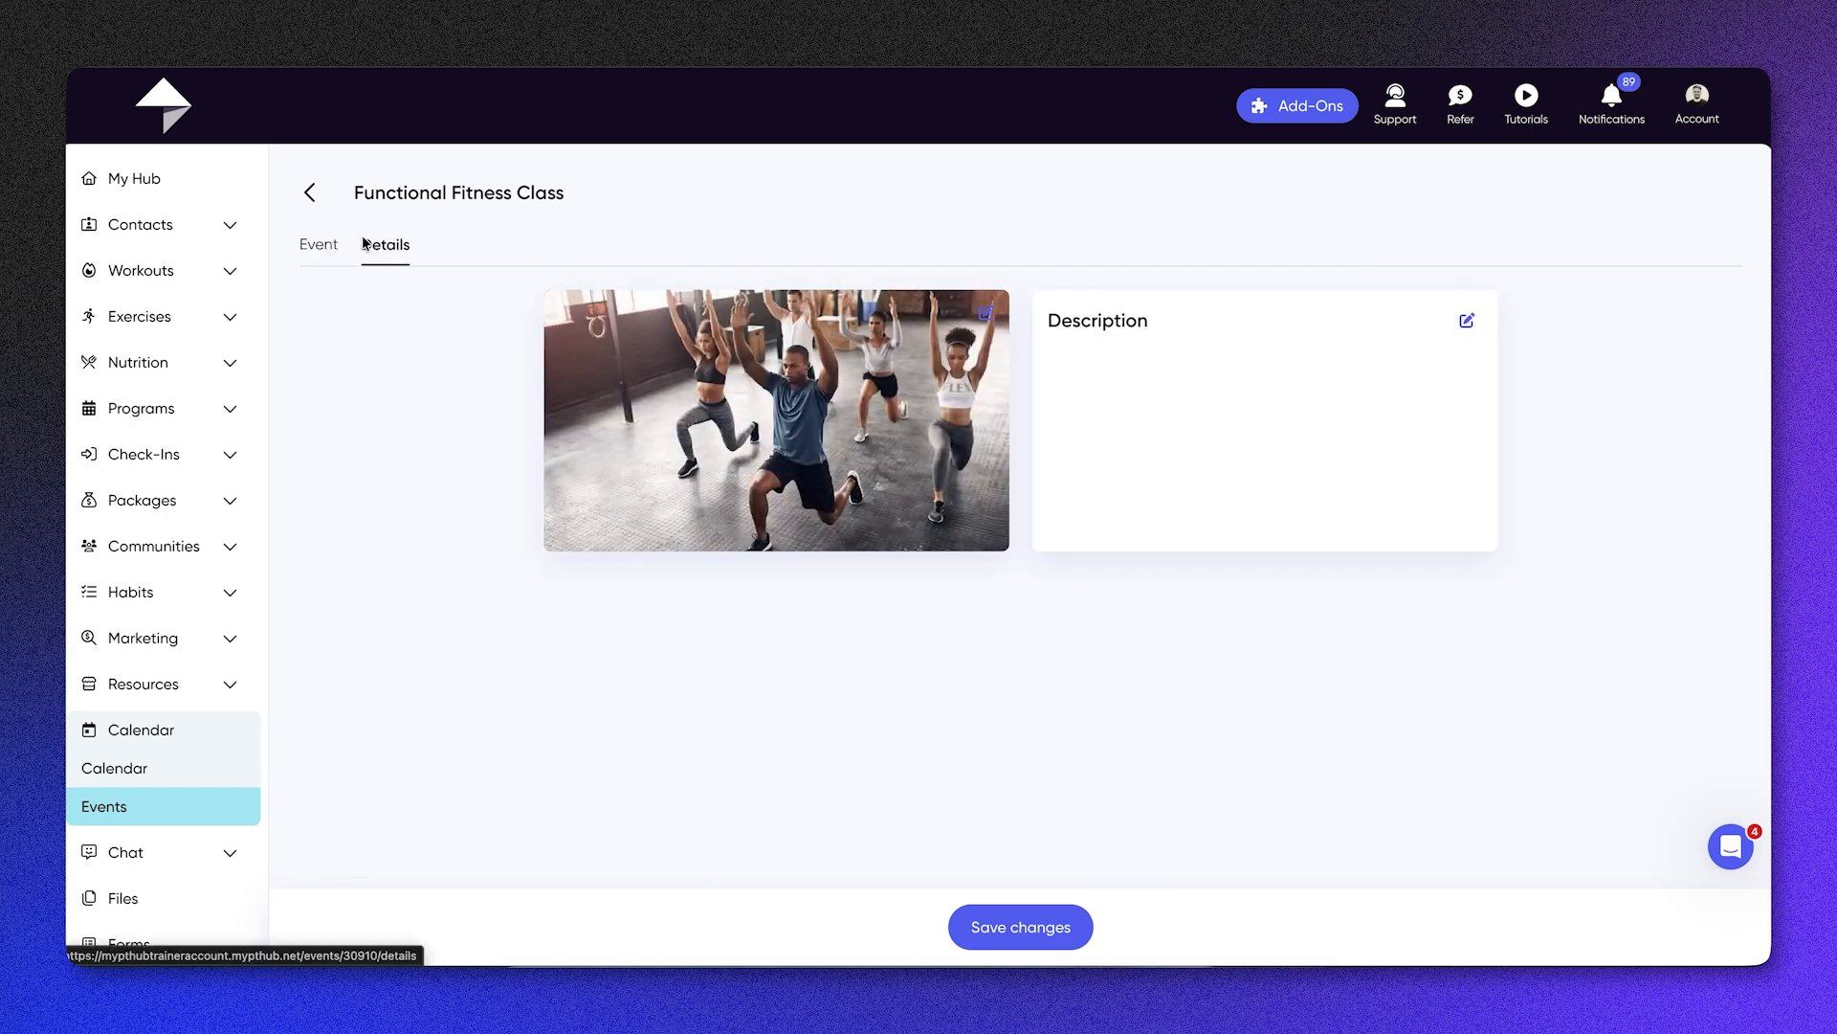
pyautogui.click(320, 247)
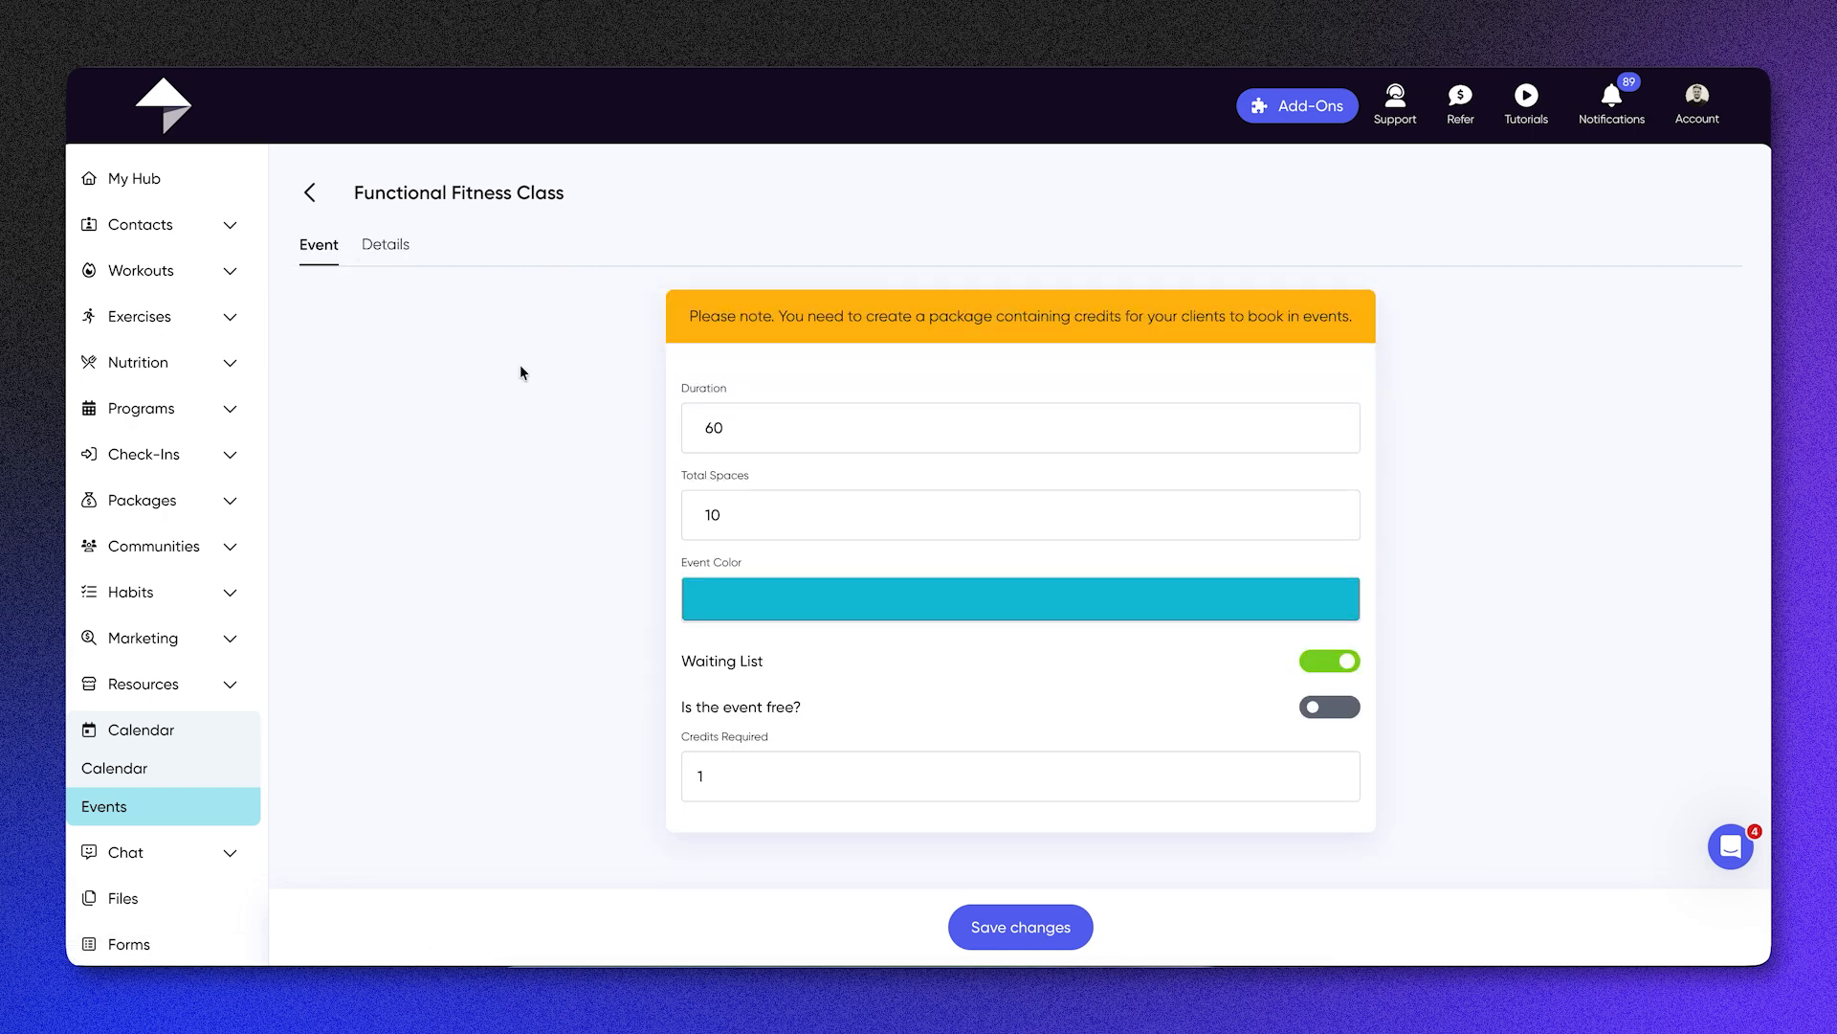
pyautogui.click(1011, 919)
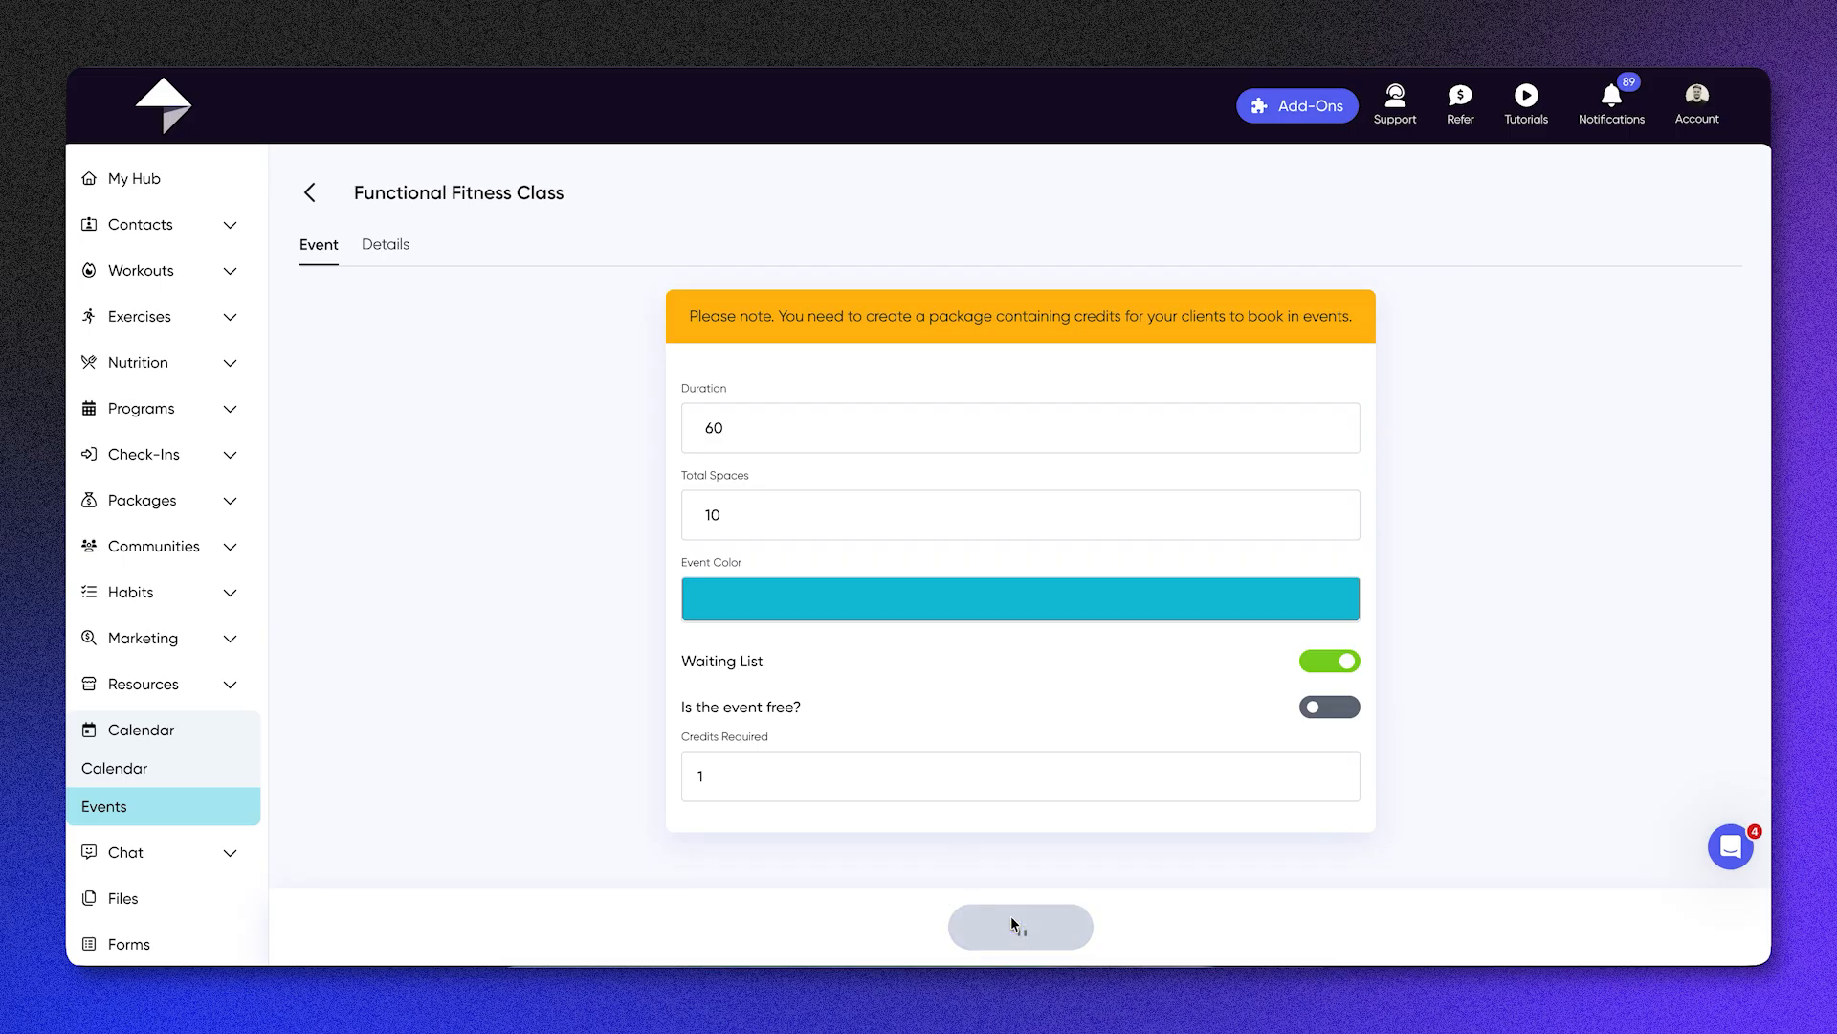
# Step: Start a new calendar booking named "Session" and choose the first listed client as the attendee
pyautogui.click(151, 767)
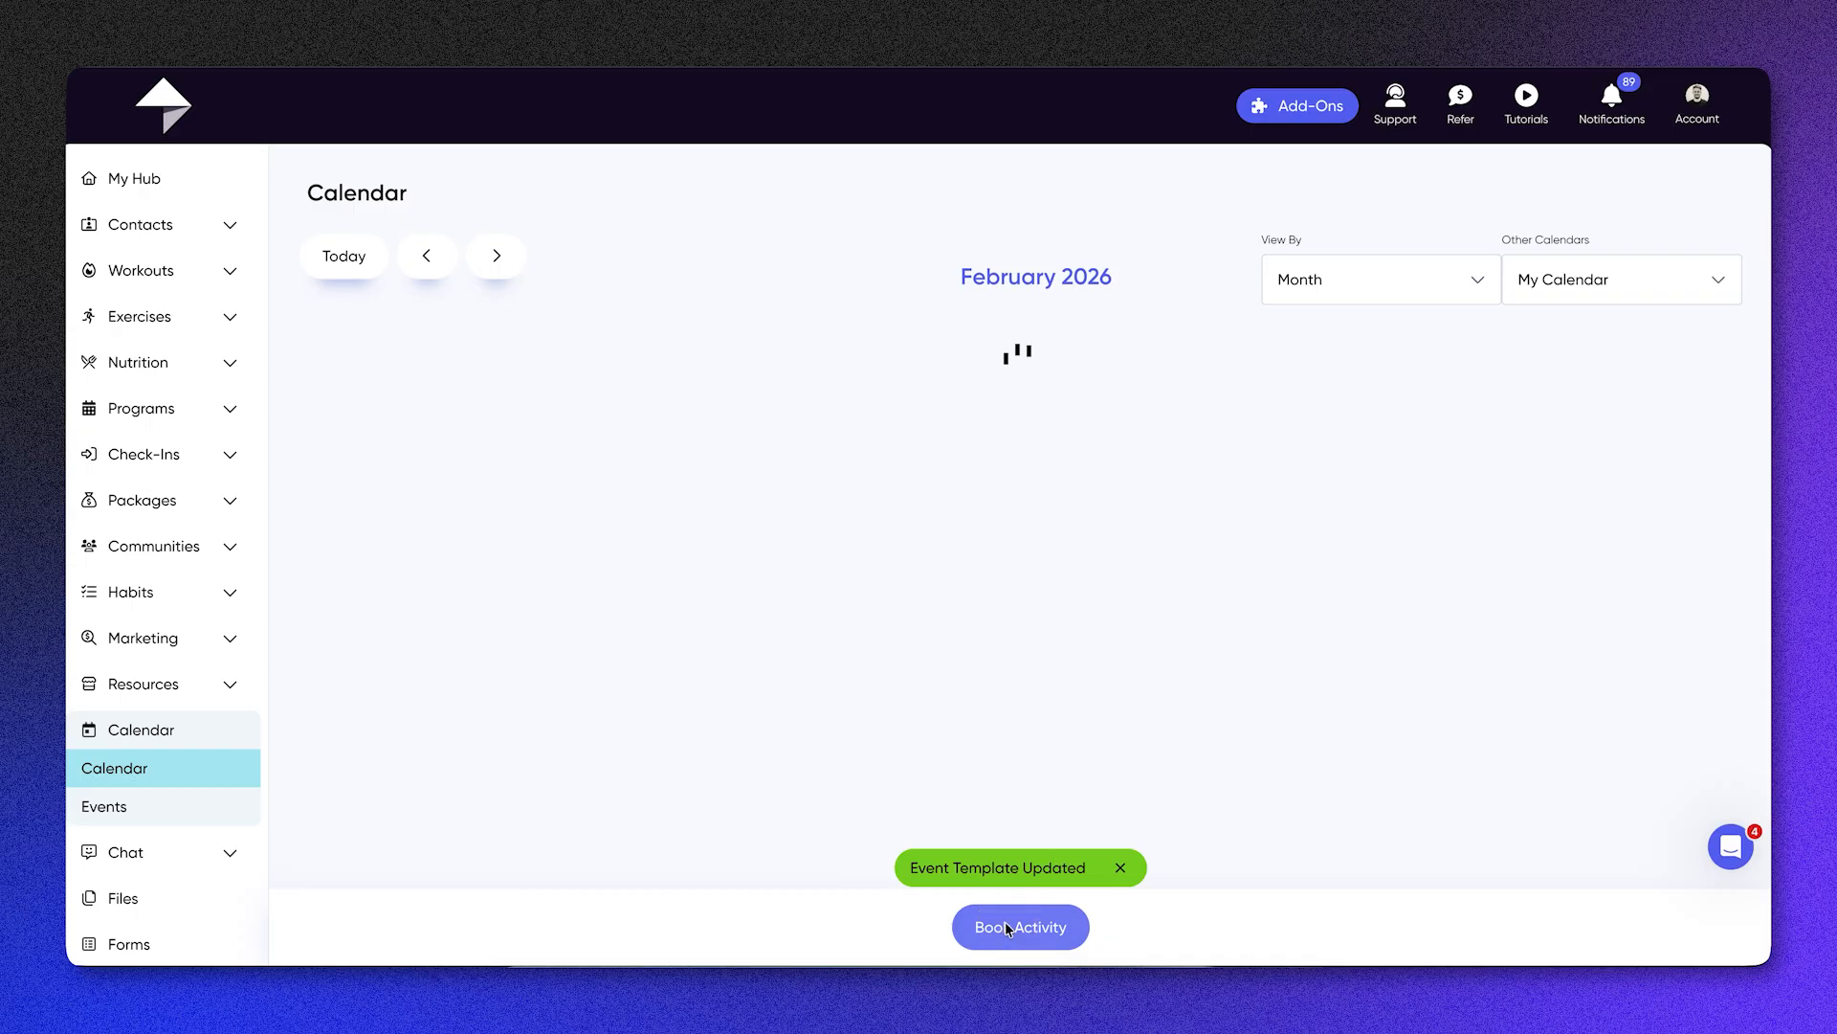
pyautogui.click(1008, 926)
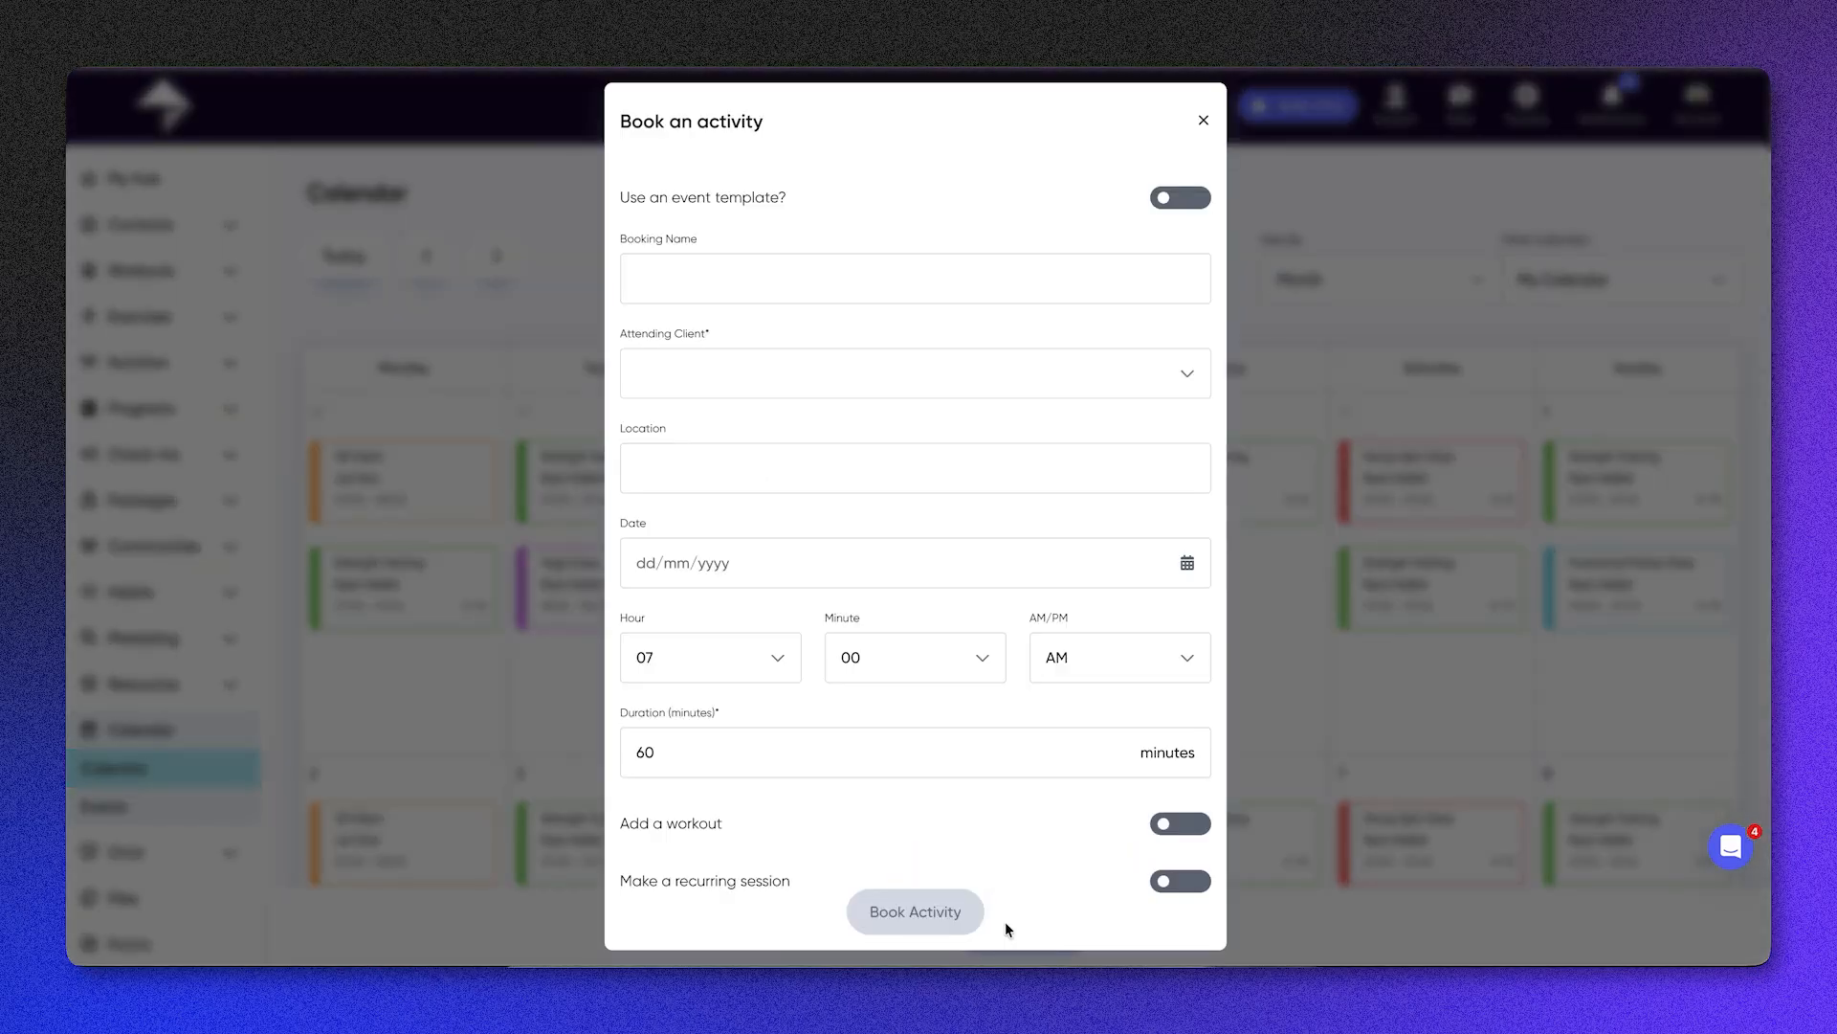
pyautogui.click(735, 269)
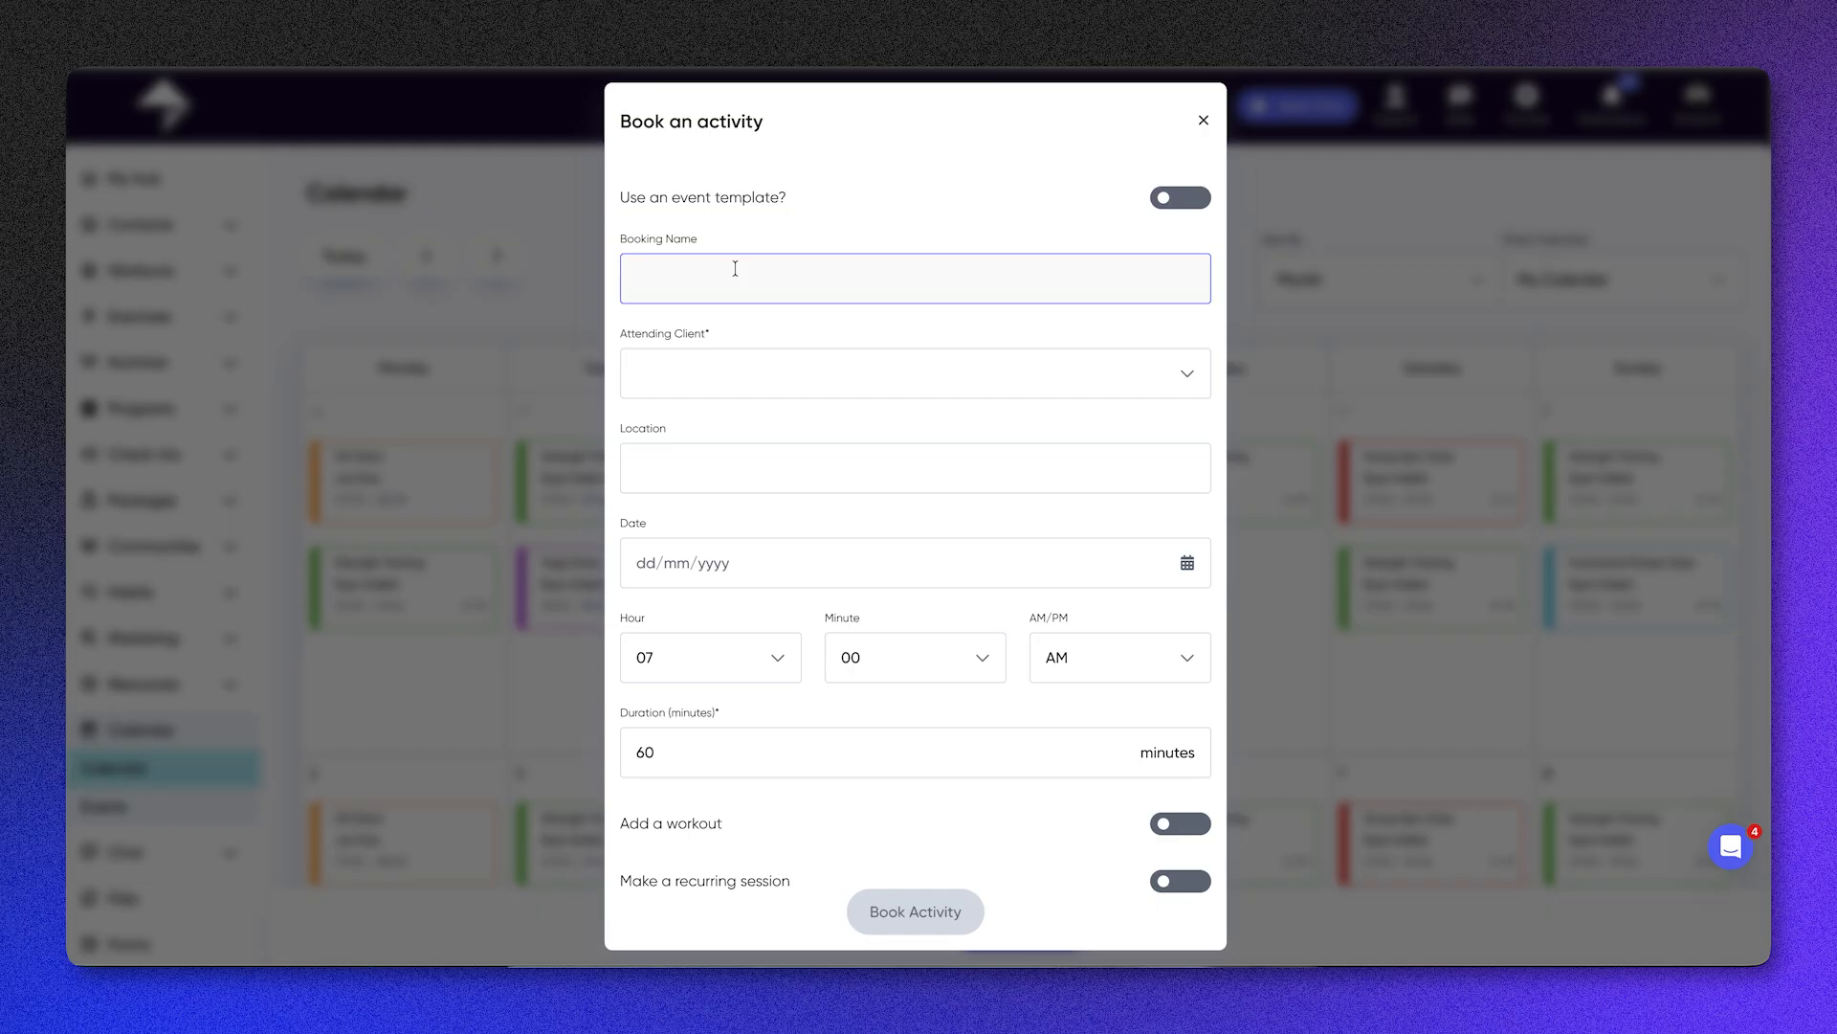
pyautogui.write('Session')
pyautogui.click(792, 351)
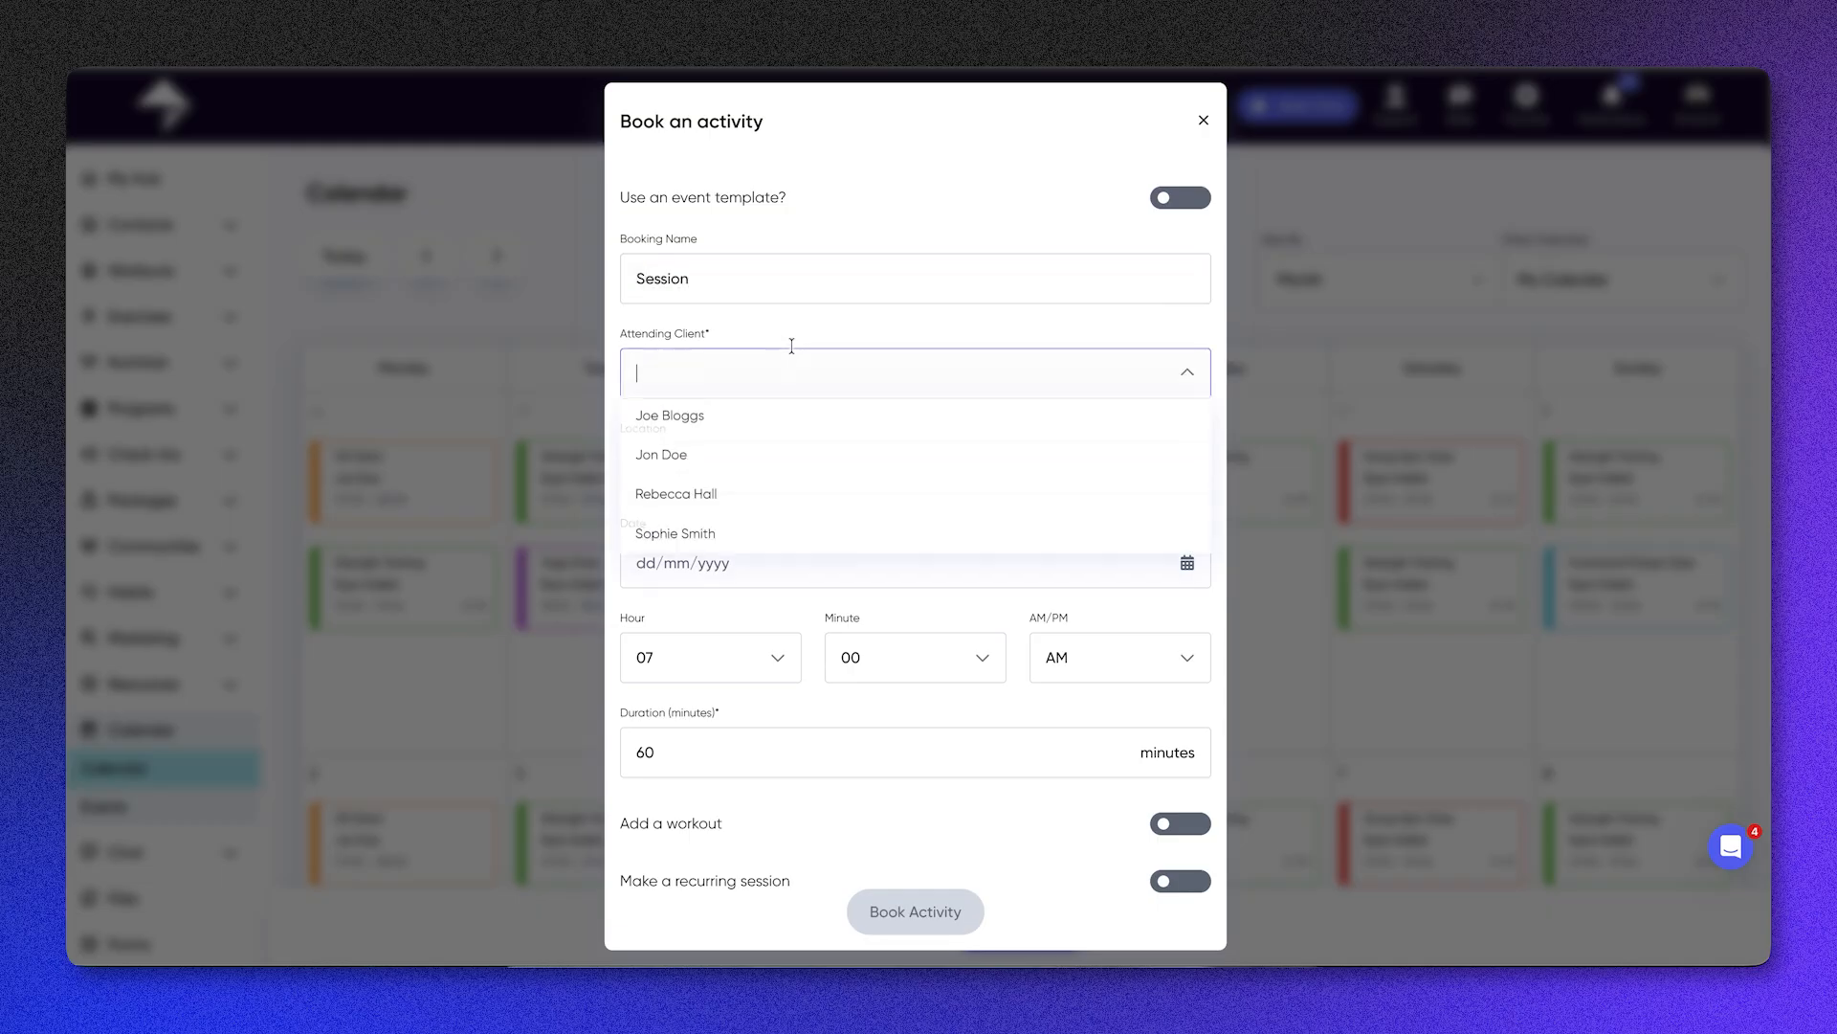
pyautogui.click(789, 434)
# Step: Set the booking's date to 12/02/2026 and its start time to 07:00 PM
pyautogui.click(783, 561)
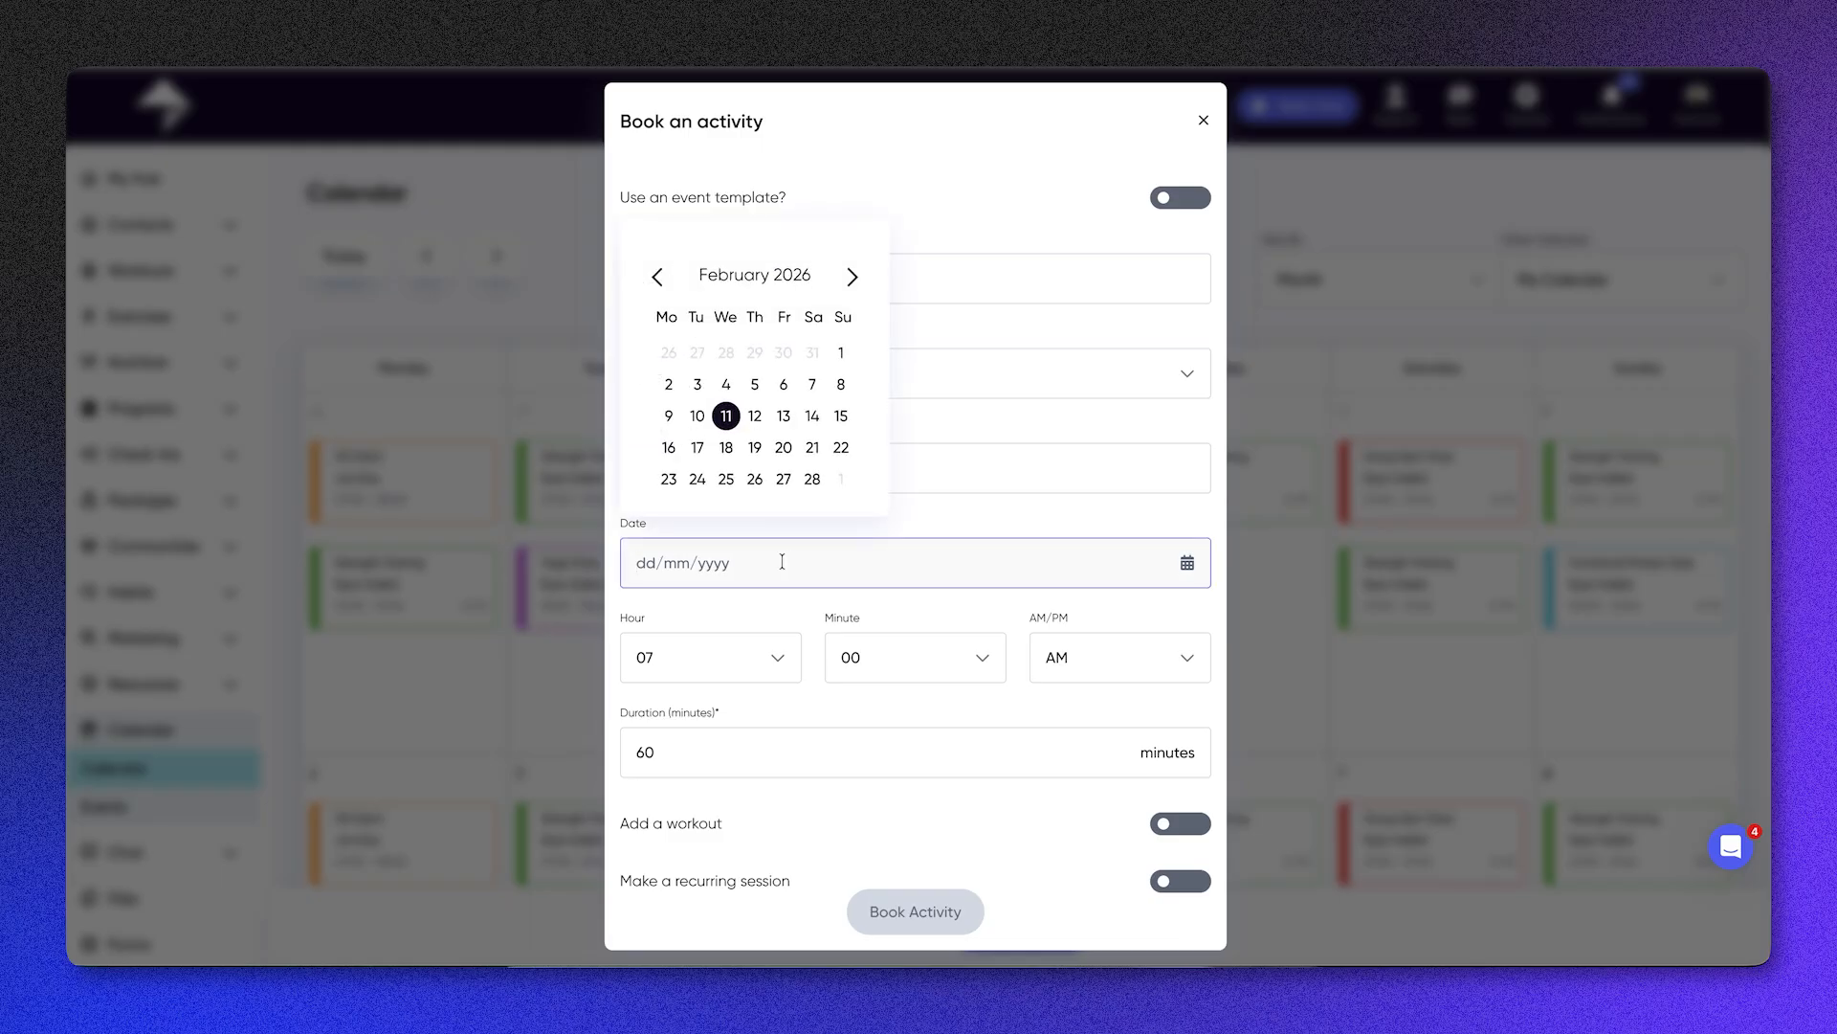
pyautogui.click(727, 416)
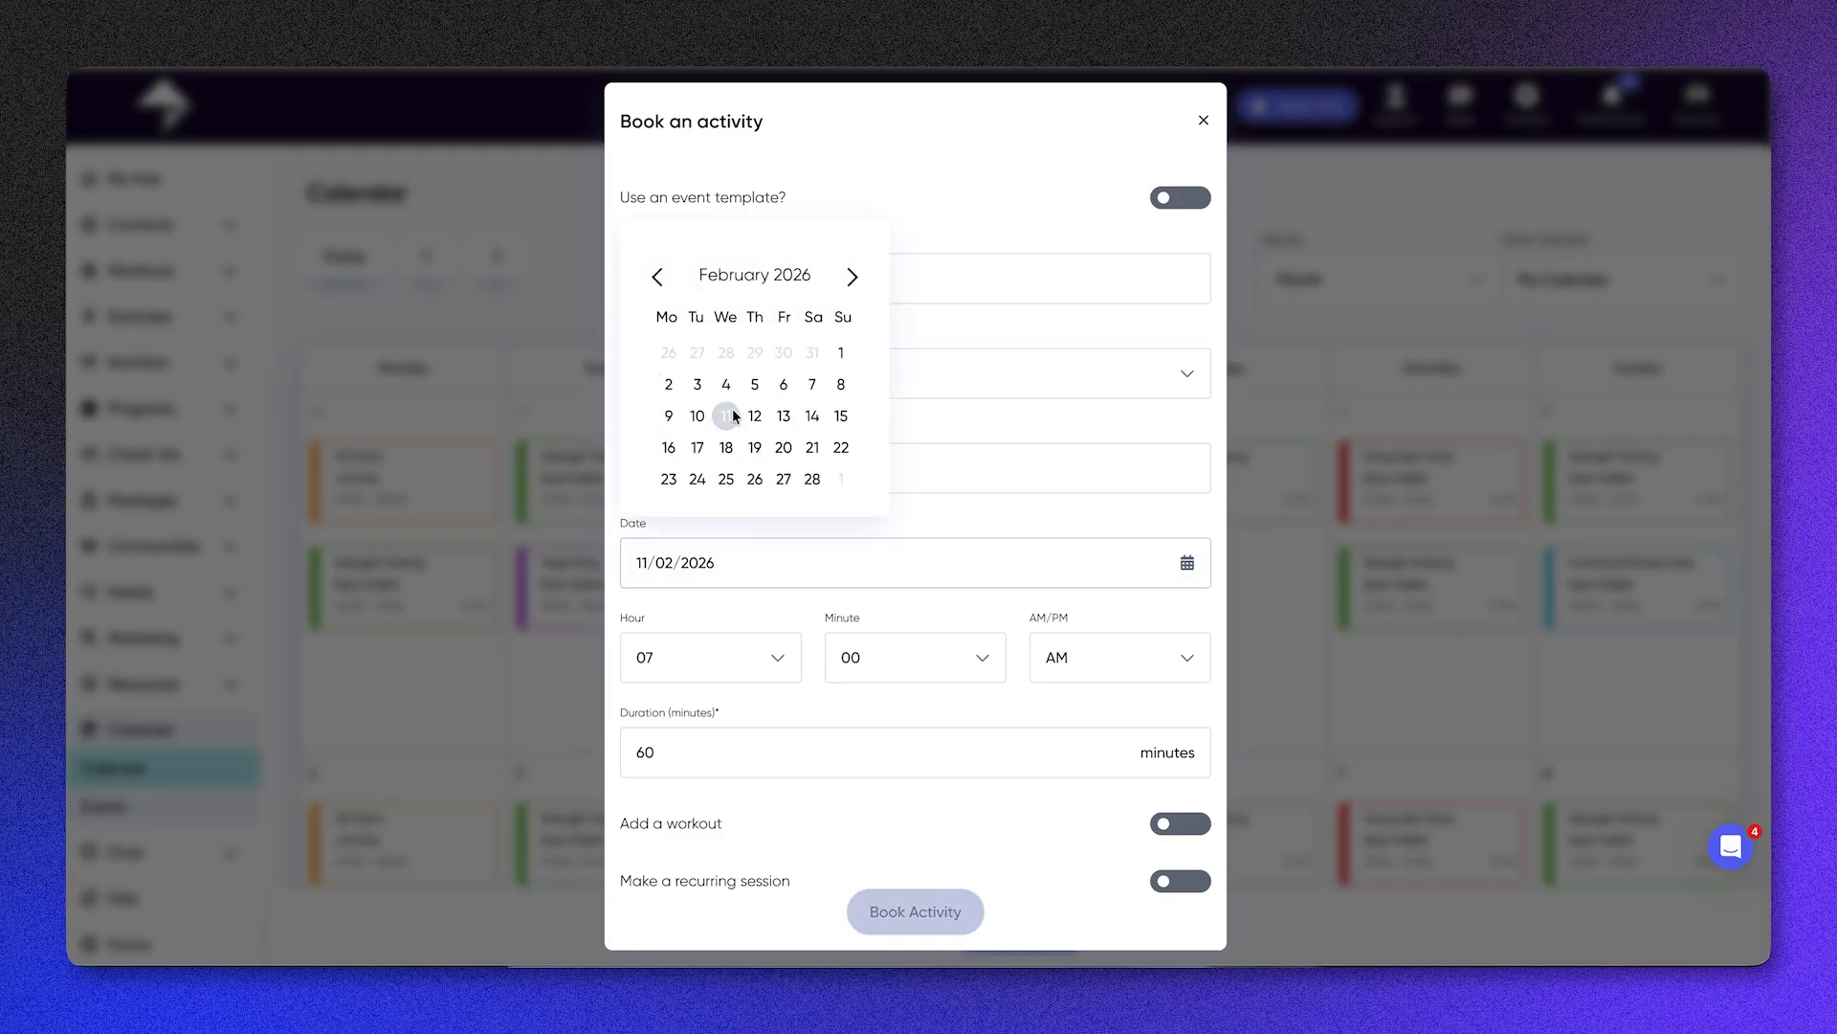
pyautogui.click(861, 732)
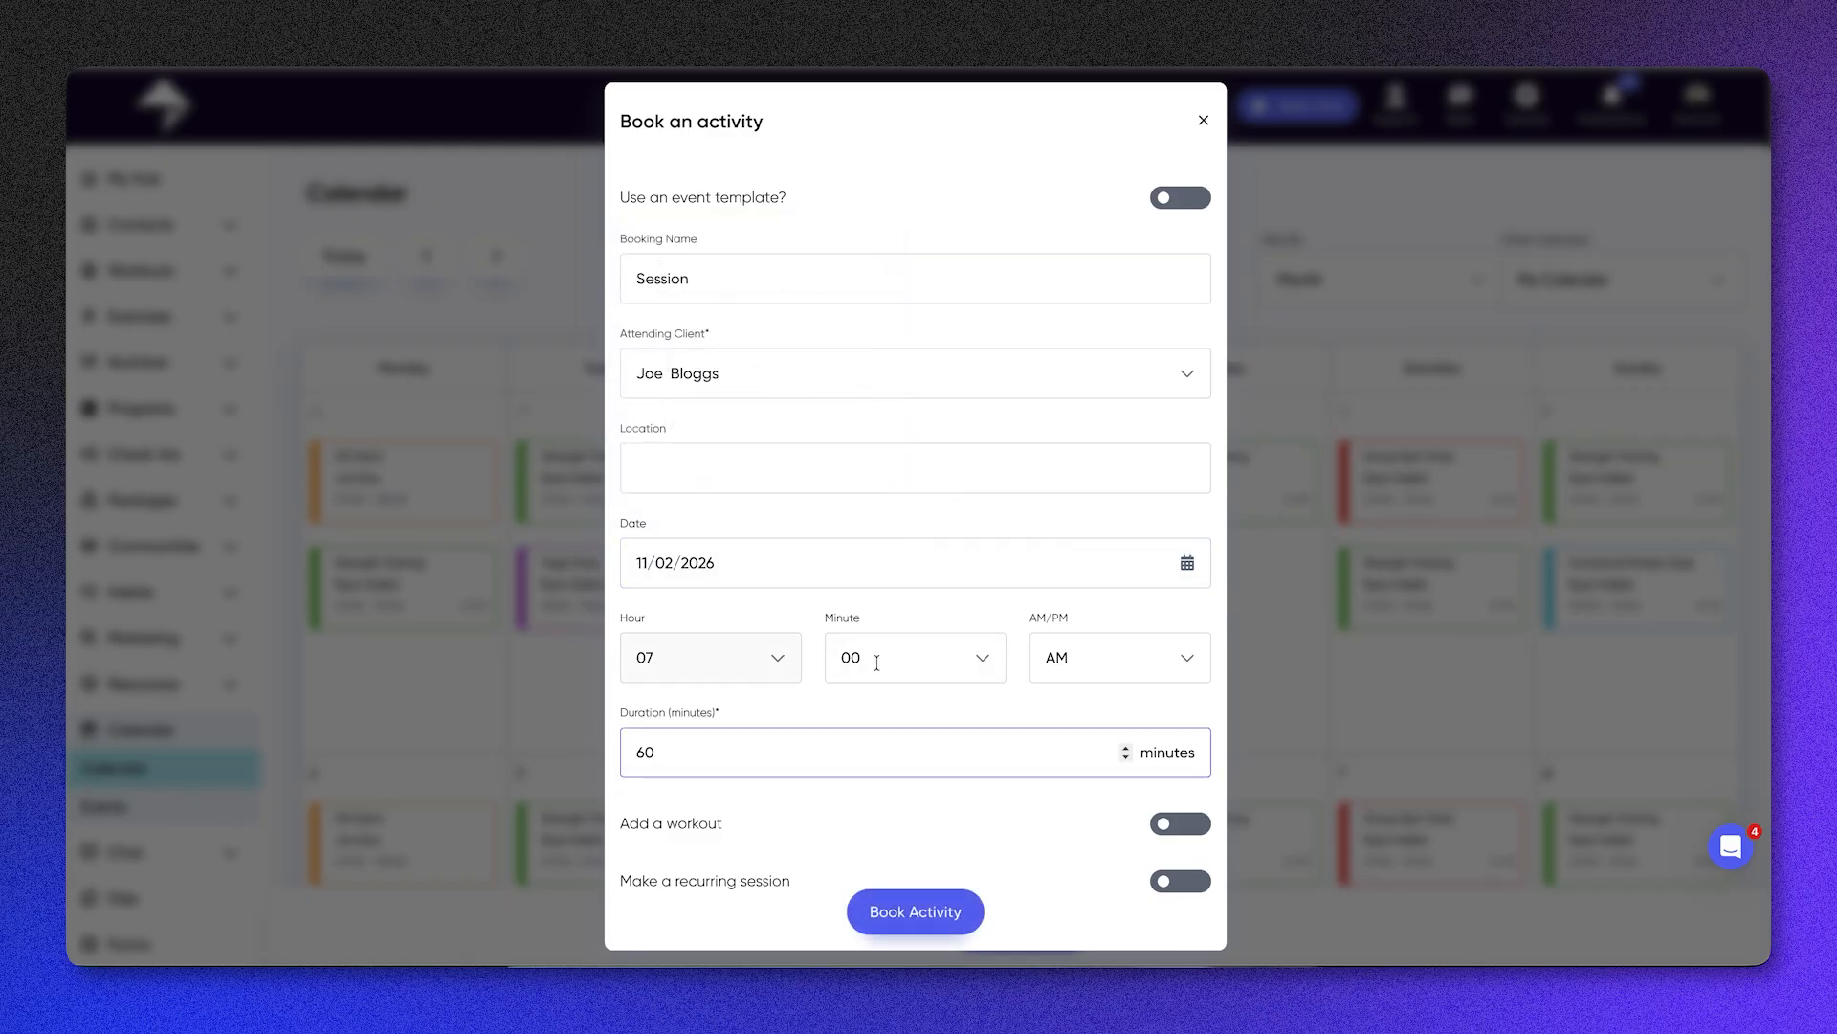
pyautogui.click(858, 566)
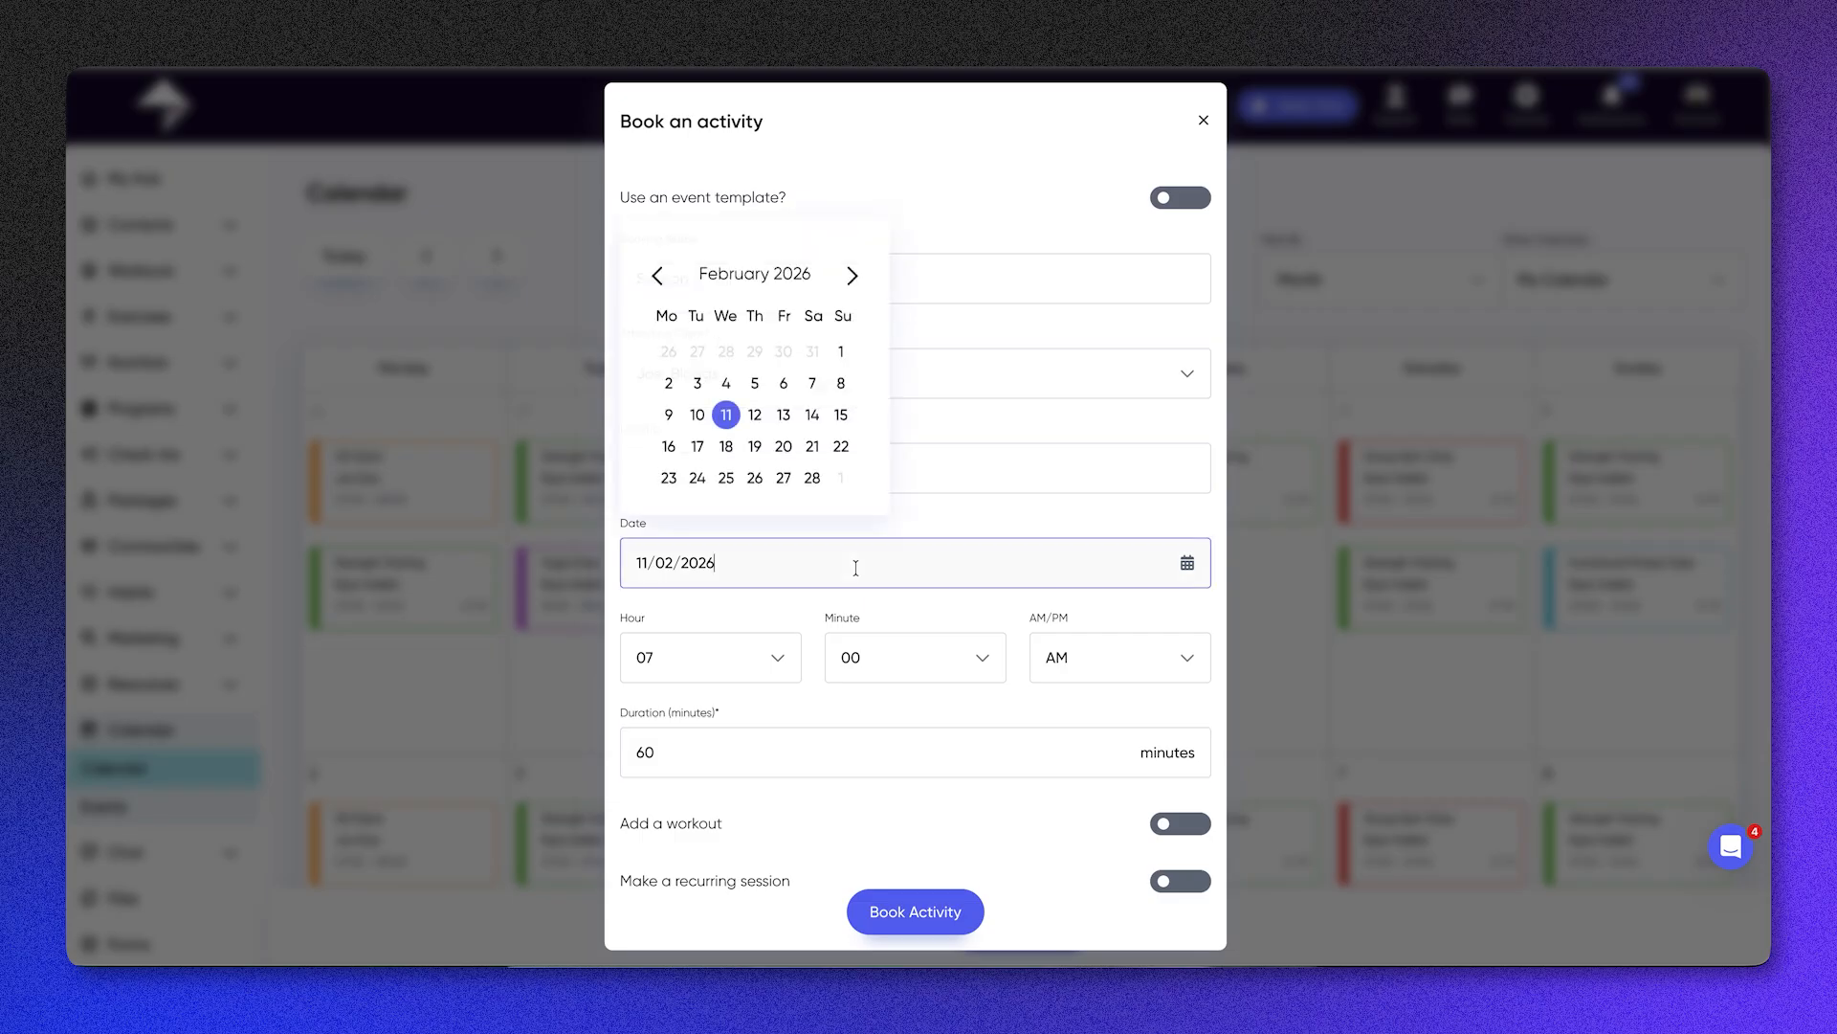
pyautogui.click(755, 415)
pyautogui.click(1095, 660)
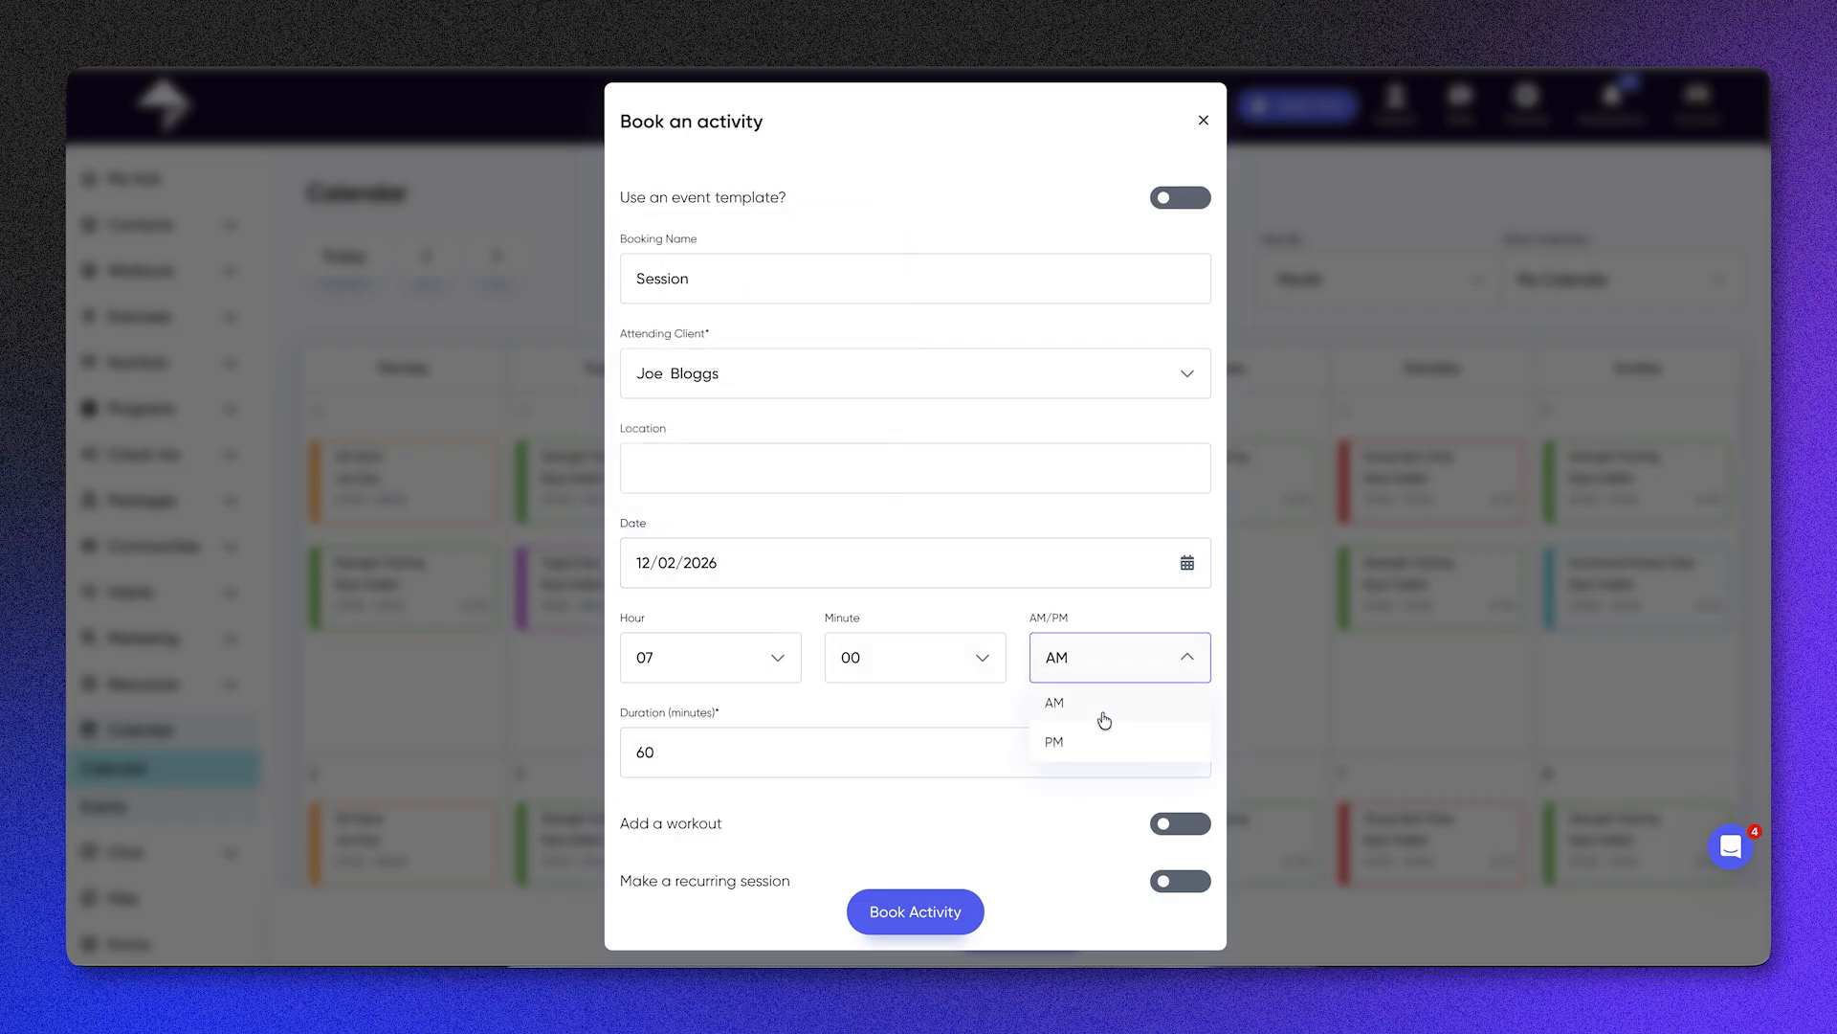
pyautogui.click(1103, 739)
# Step: Set the booking's duration to 45 minutes, book the activity and check its entry in the February 2026 calendar
pyautogui.click(853, 749)
pyautogui.press('BackSpace')
pyautogui.press('BackSpace')
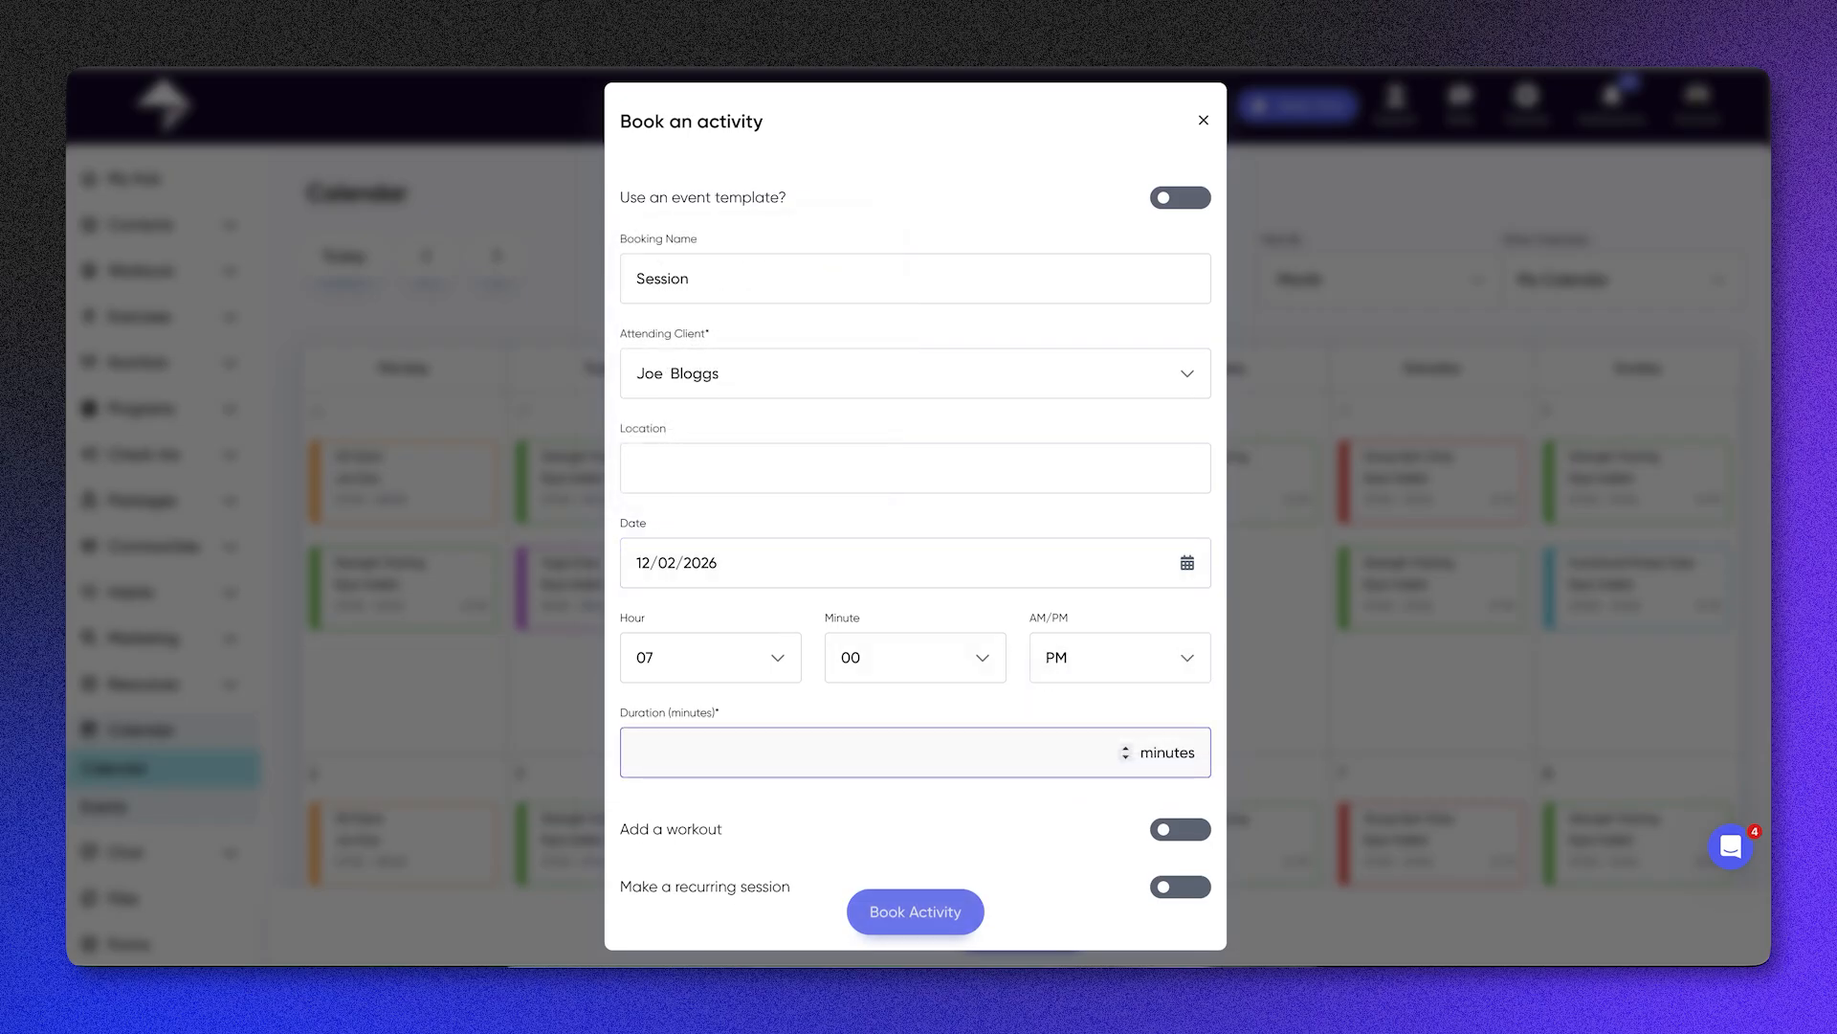
pyautogui.write('45')
pyautogui.scroll(-1, 864, 807)
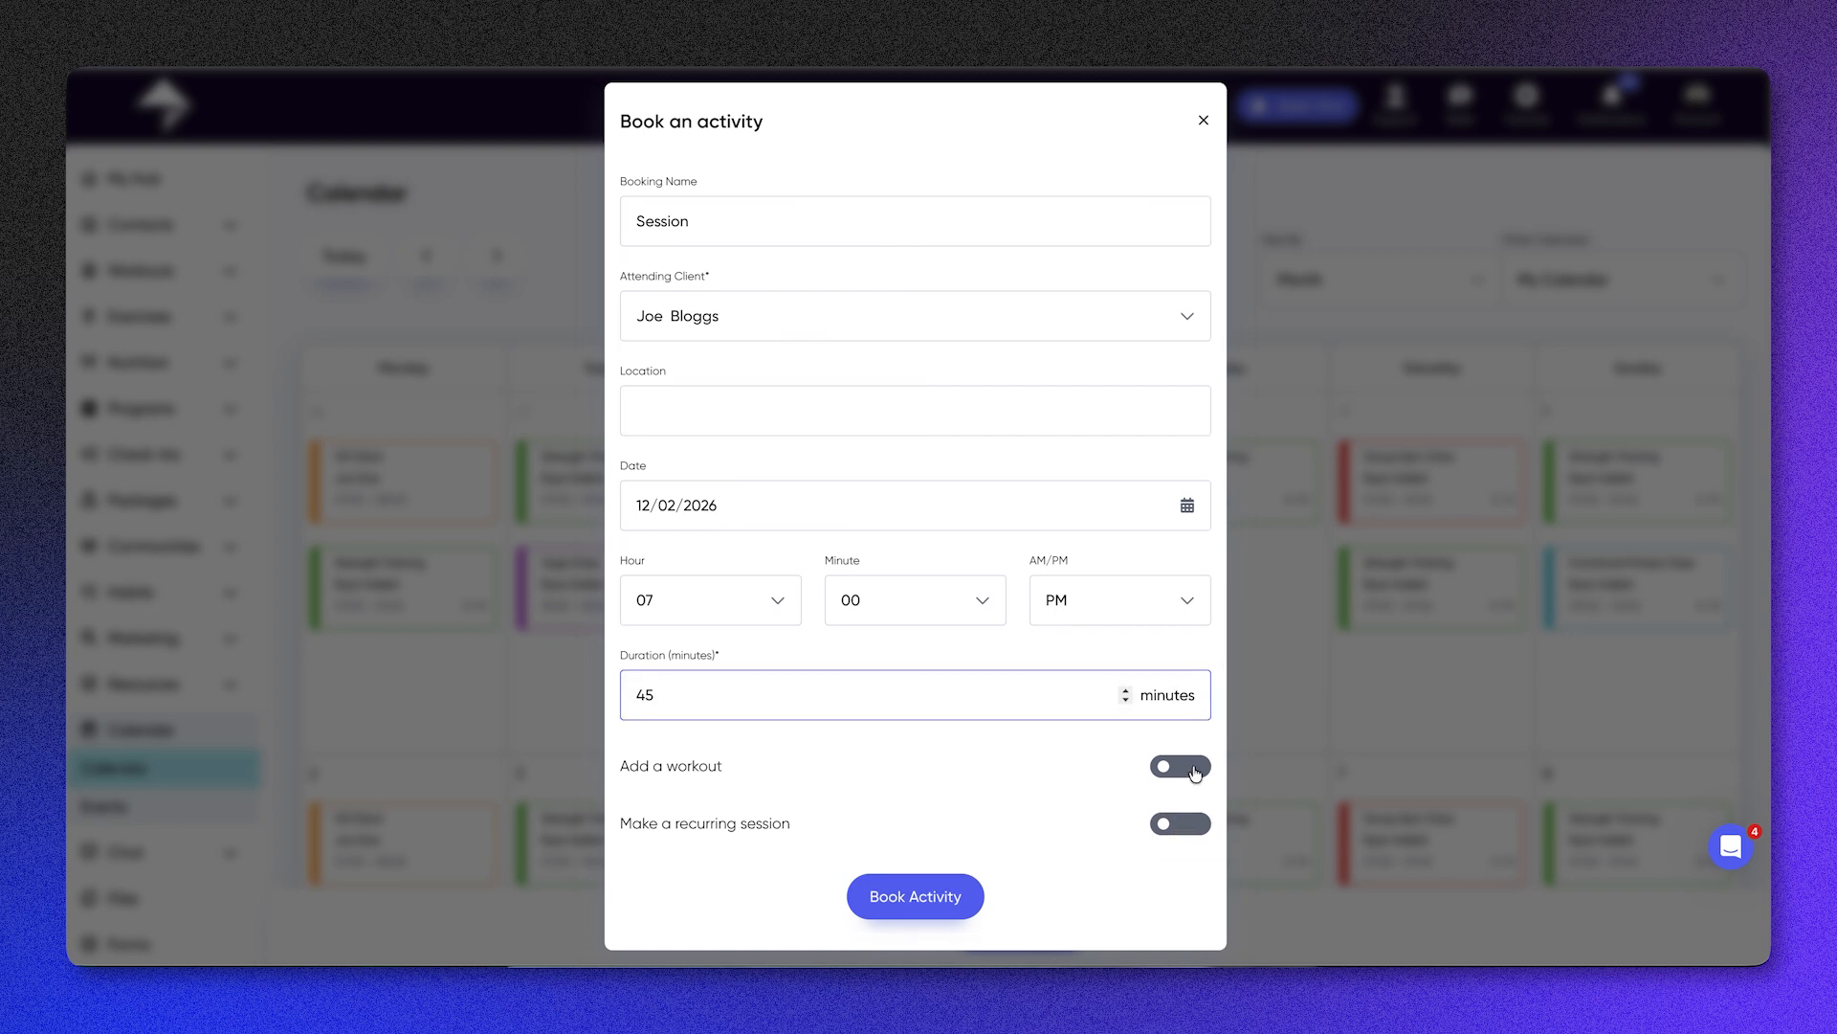
pyautogui.scroll(1, 1076, 731)
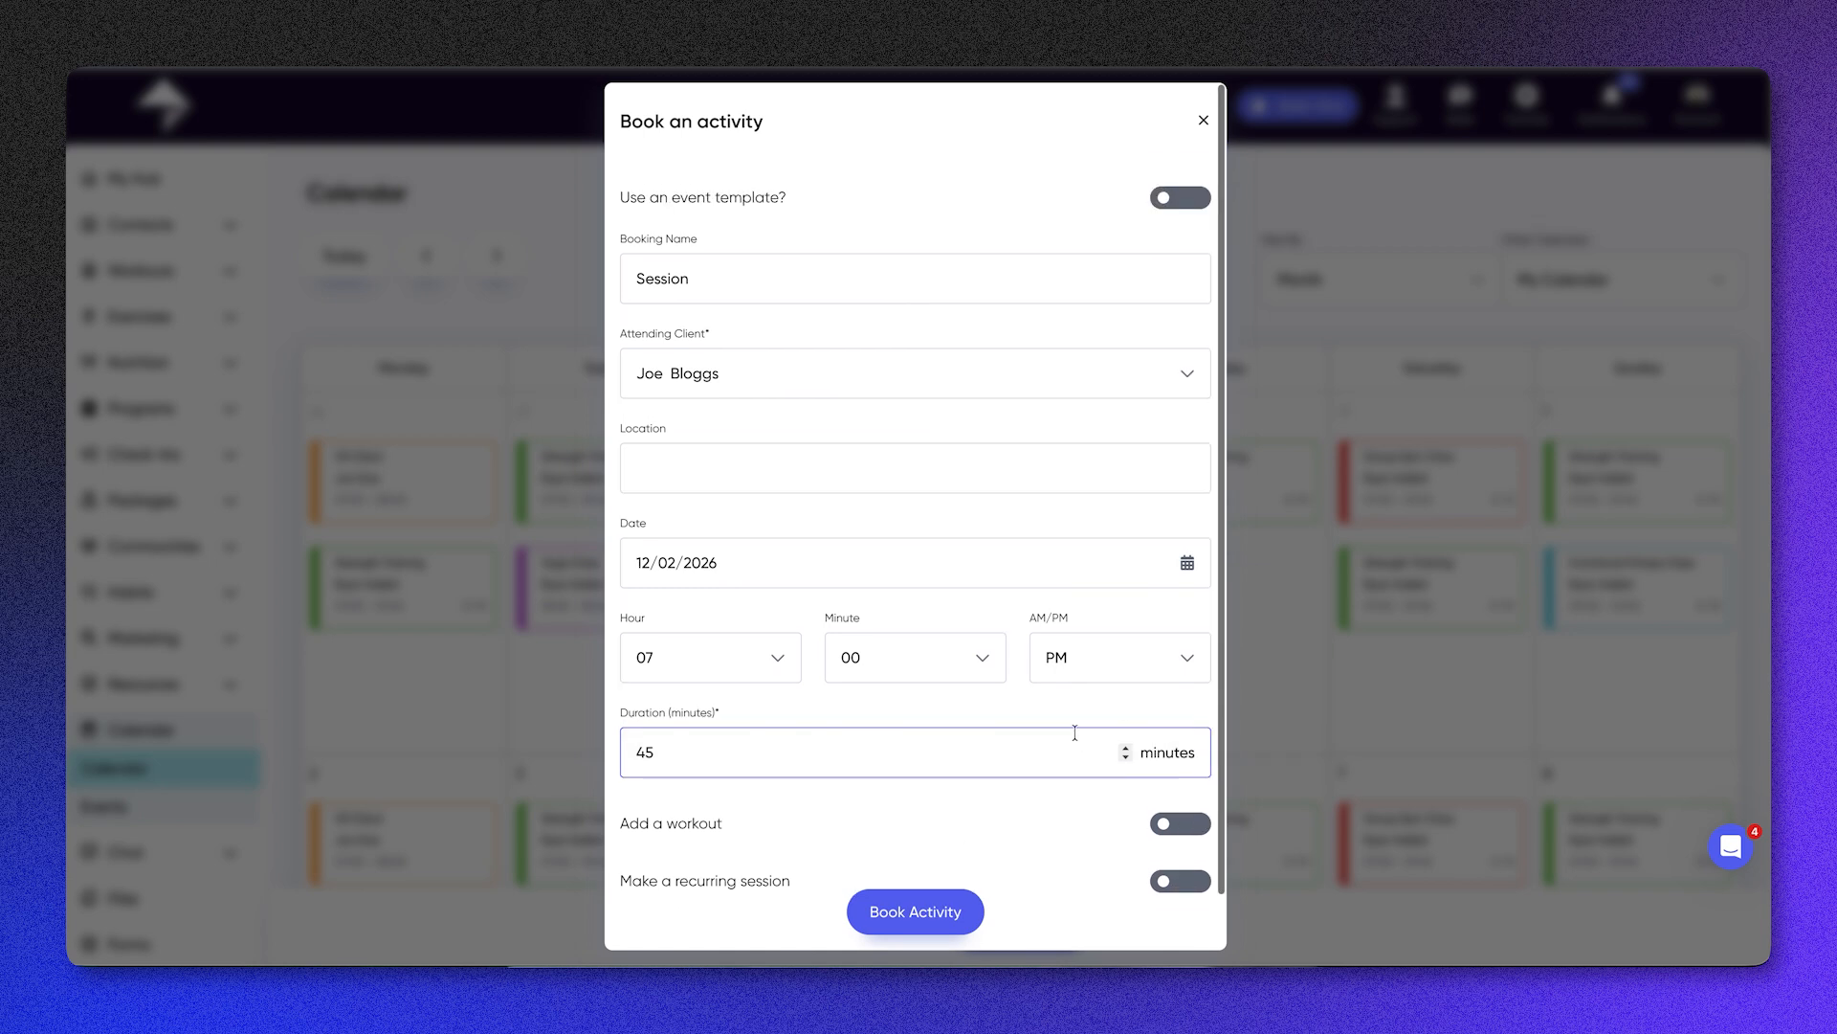
pyautogui.click(900, 924)
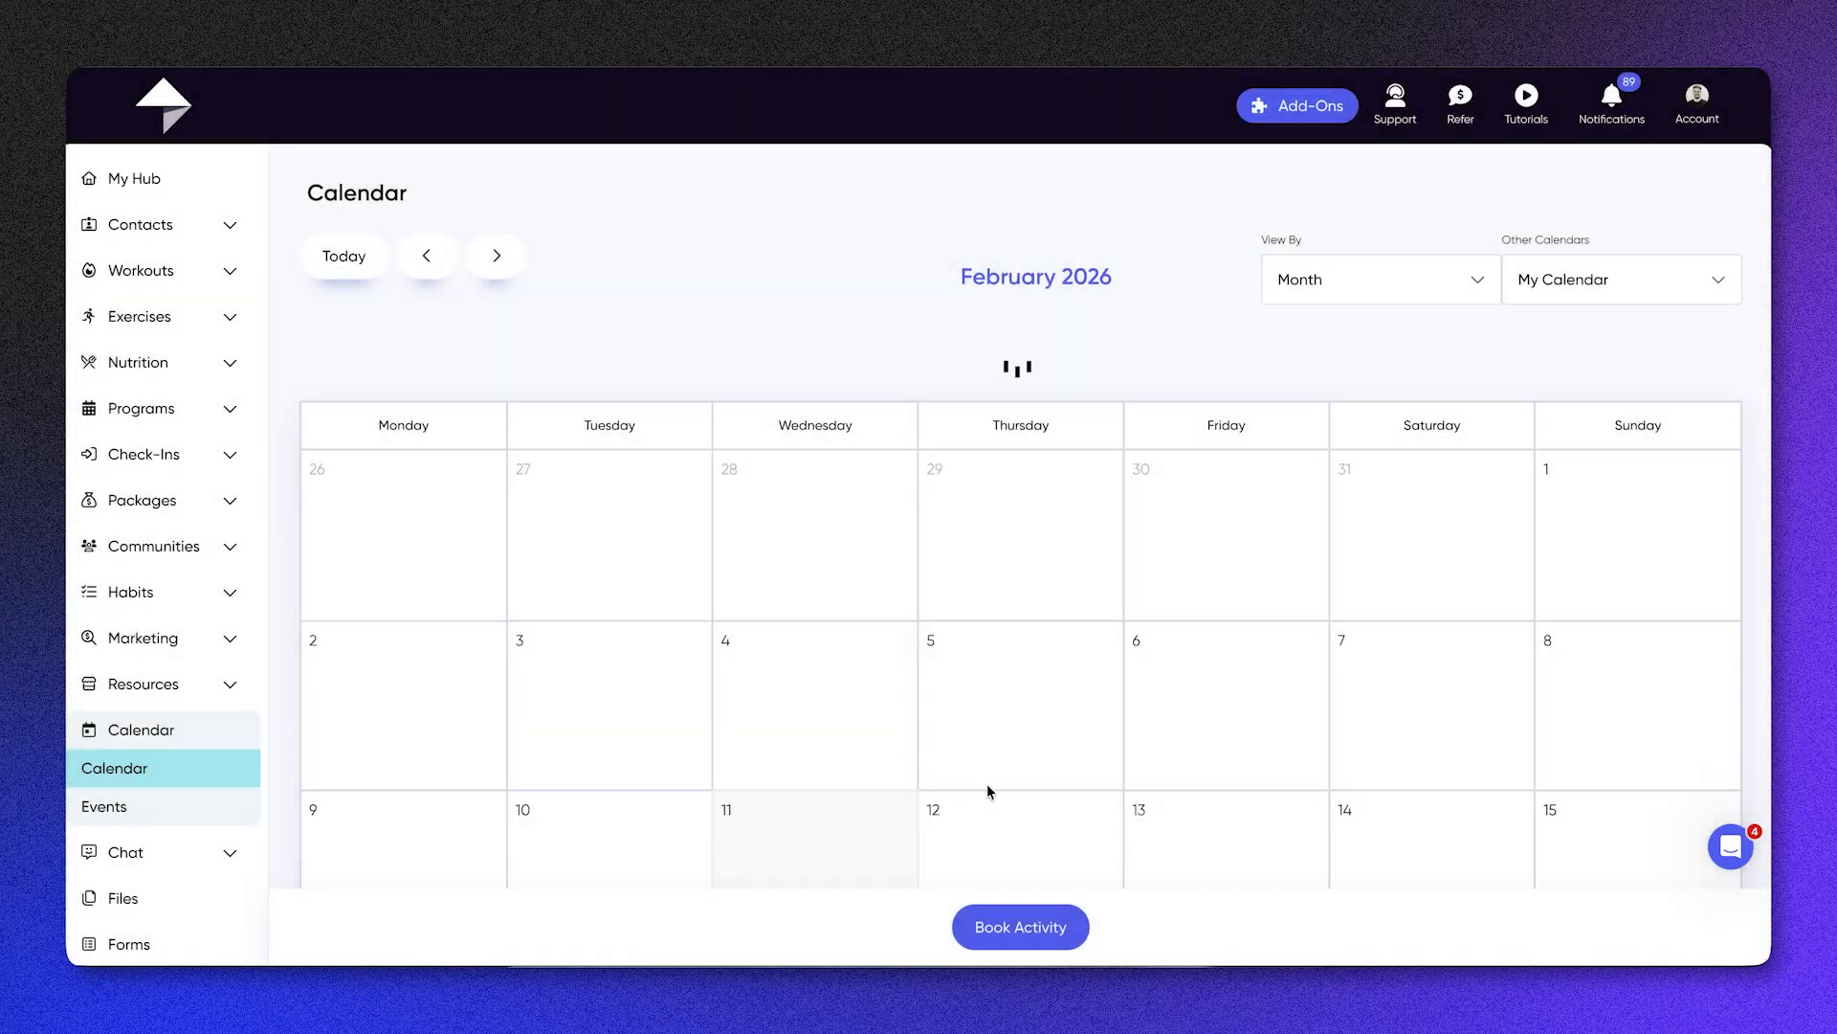
pyautogui.scroll(-3, 989, 790)
pyautogui.scroll(-4, 988, 791)
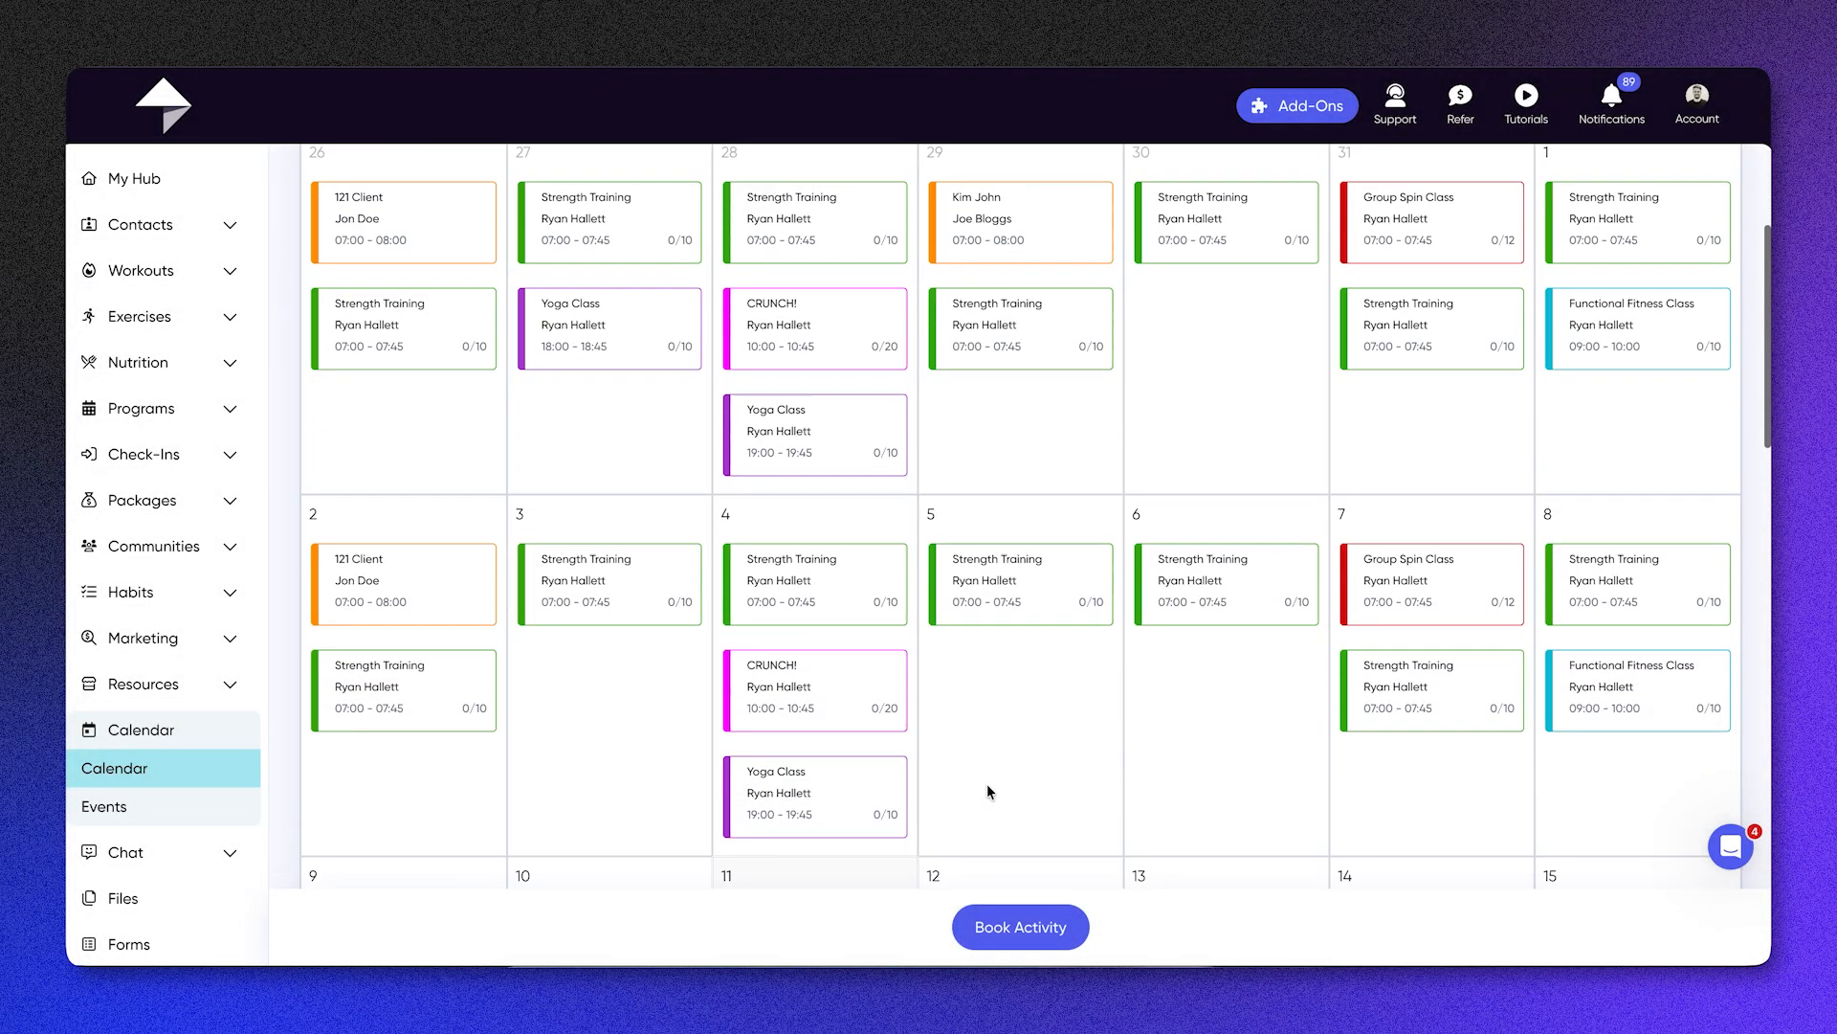
pyautogui.scroll(-2, 989, 791)
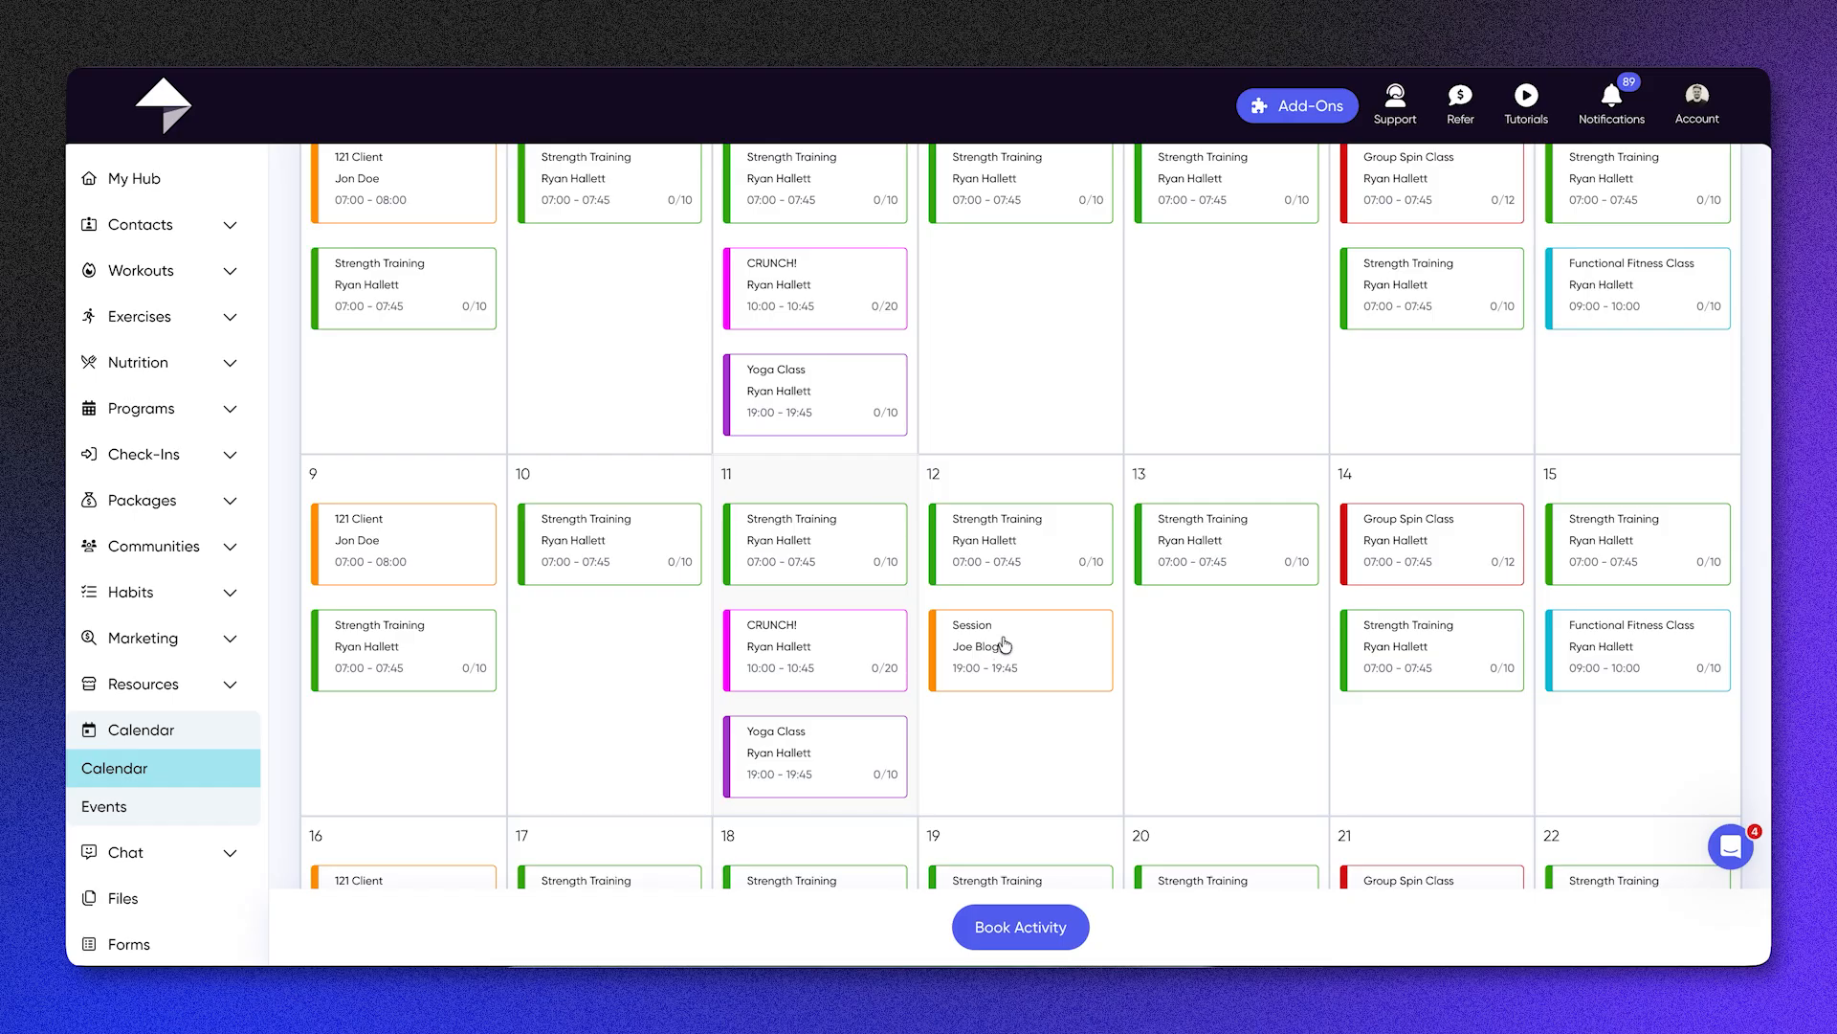
# Step: Start a new calendar booking from the Functional Fitness Class event template
pyautogui.click(1023, 920)
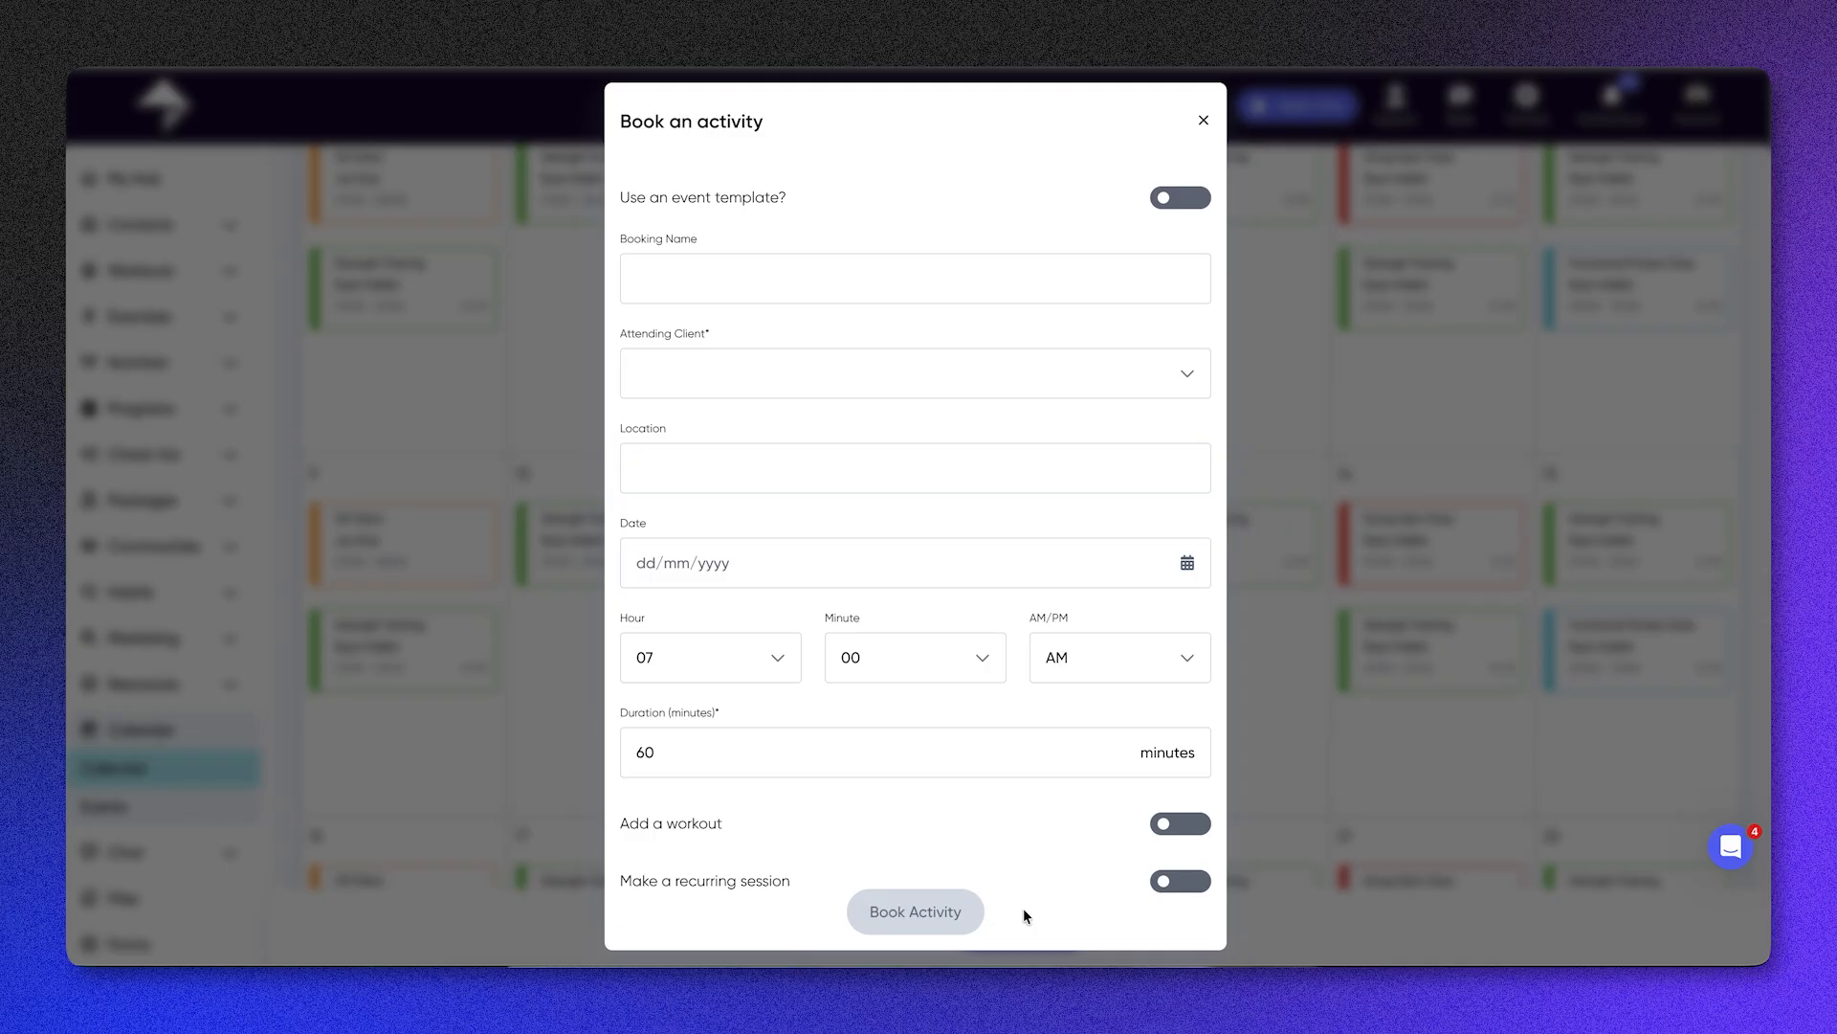
pyautogui.click(1182, 207)
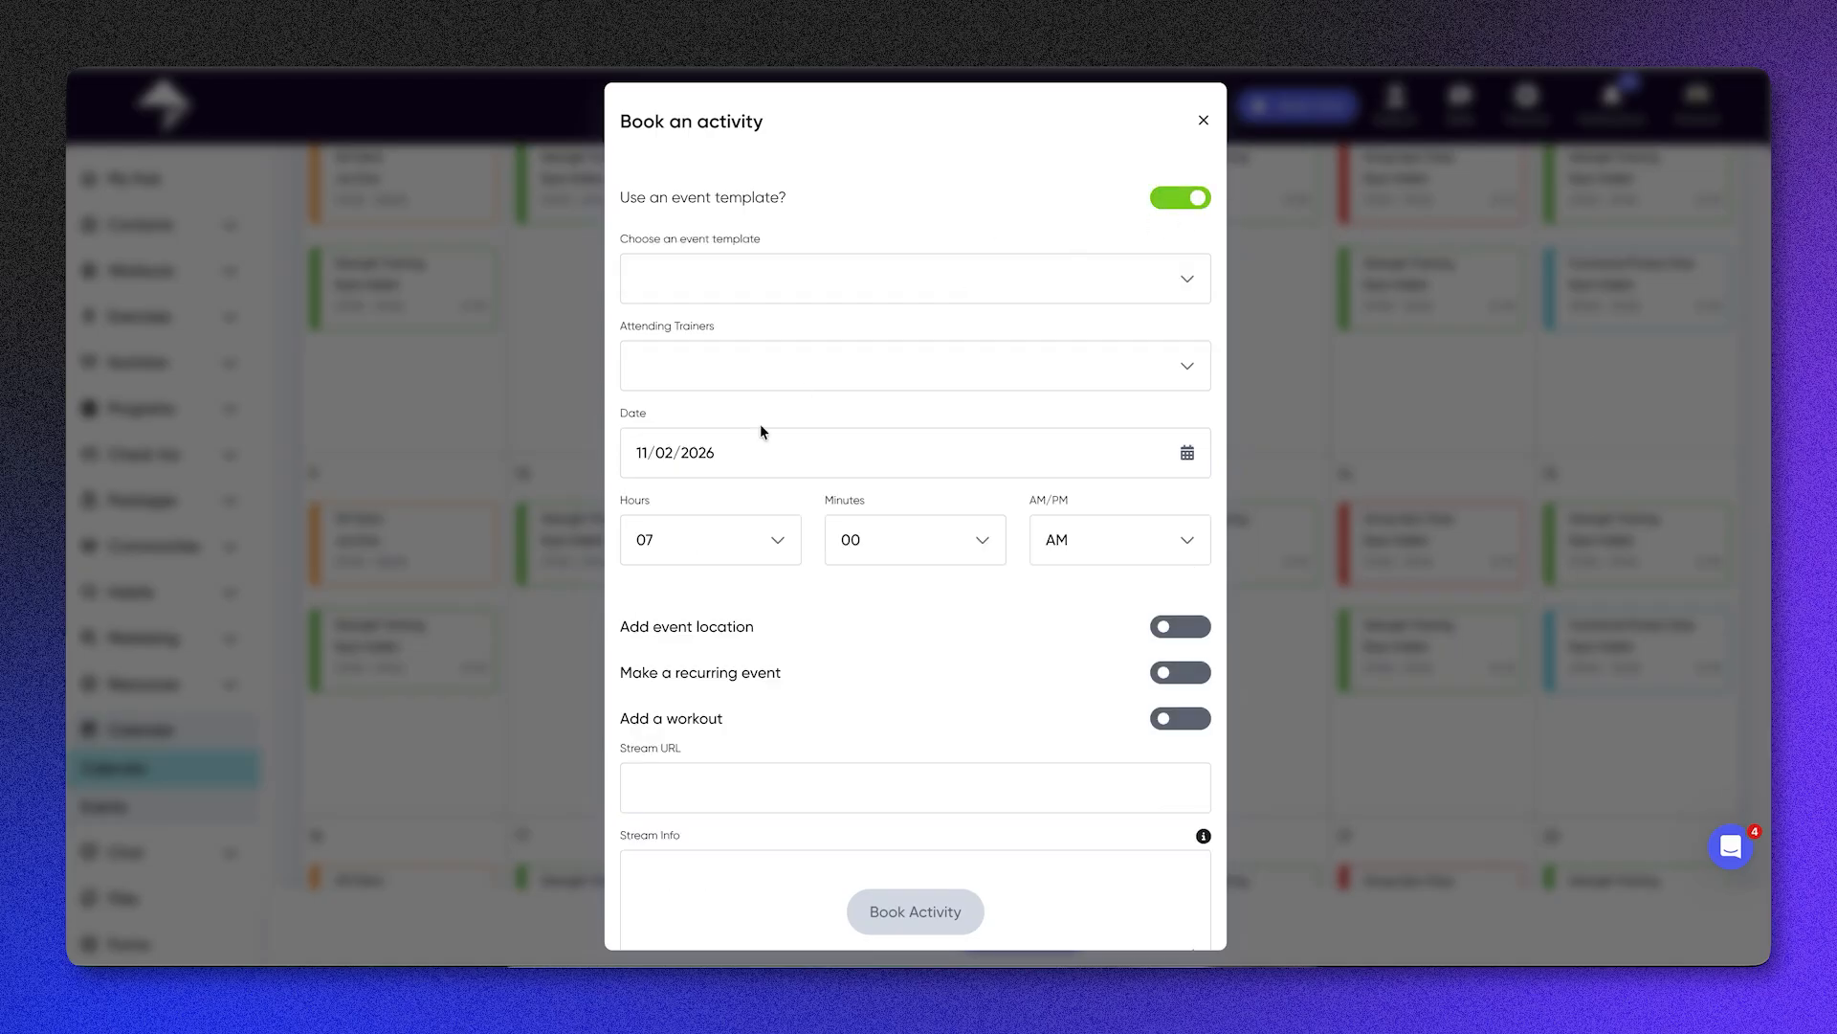
pyautogui.click(911, 289)
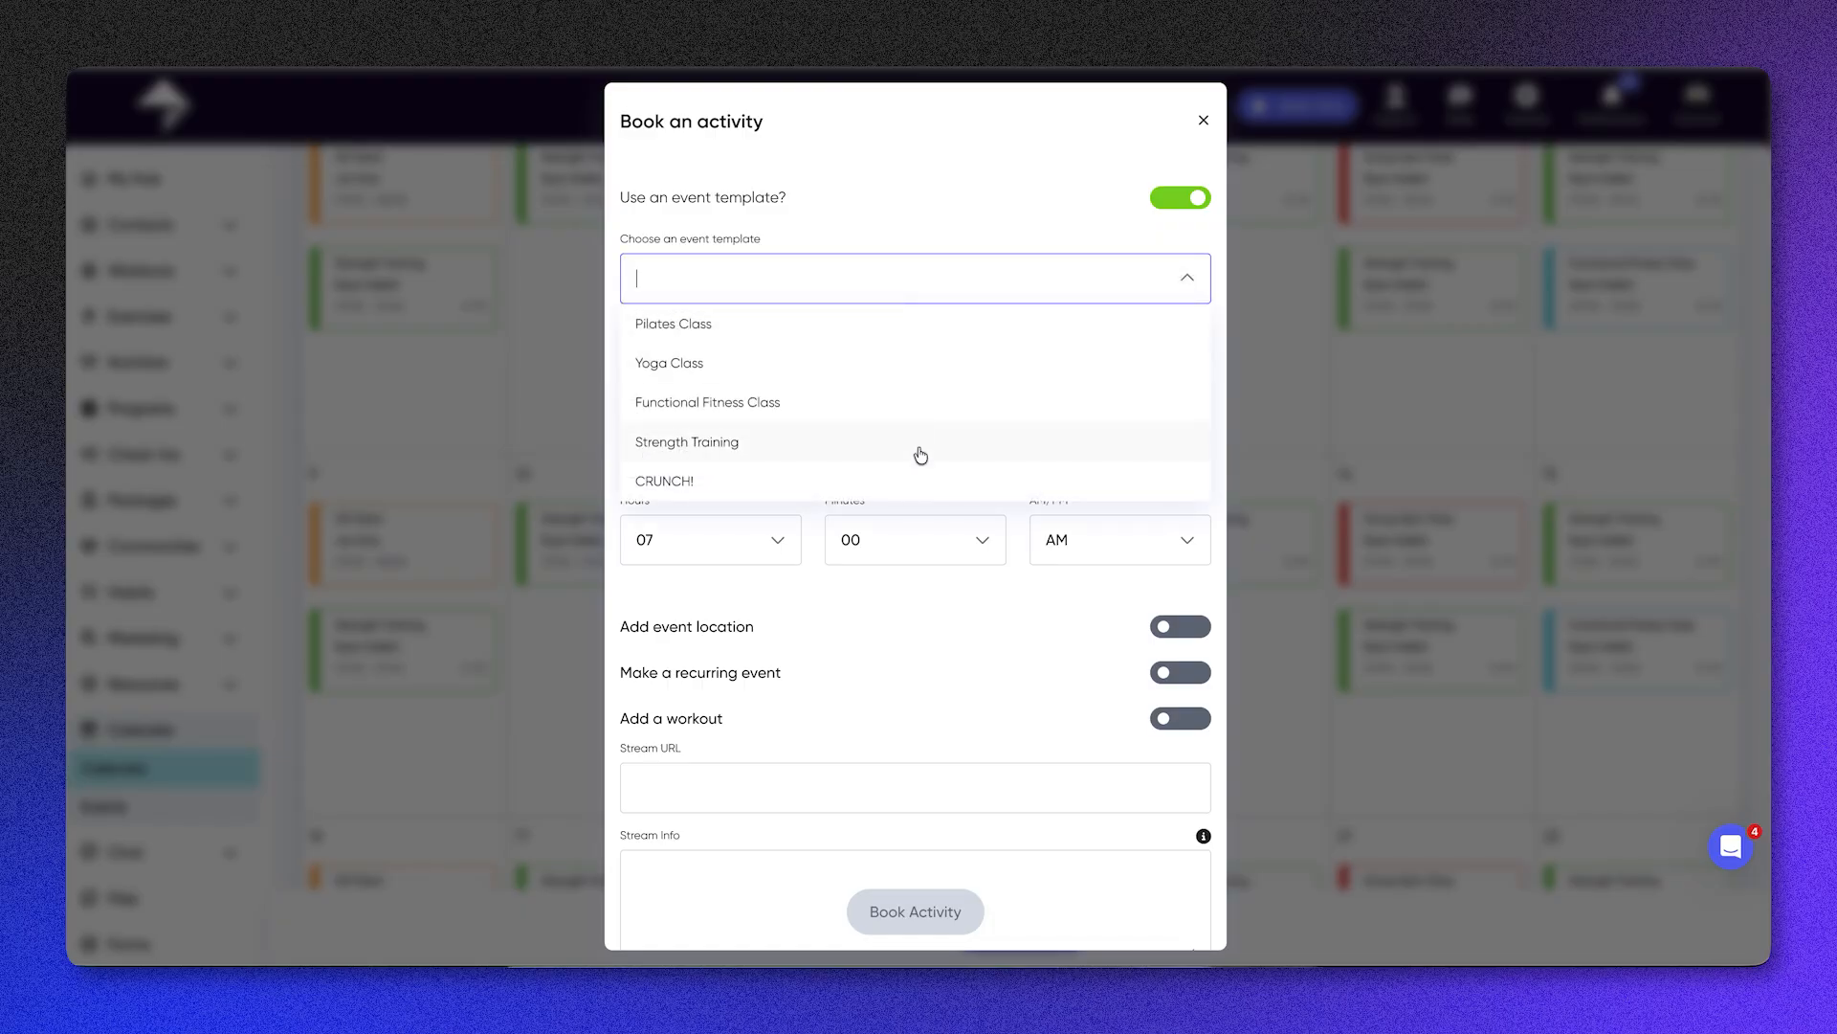
pyautogui.click(894, 406)
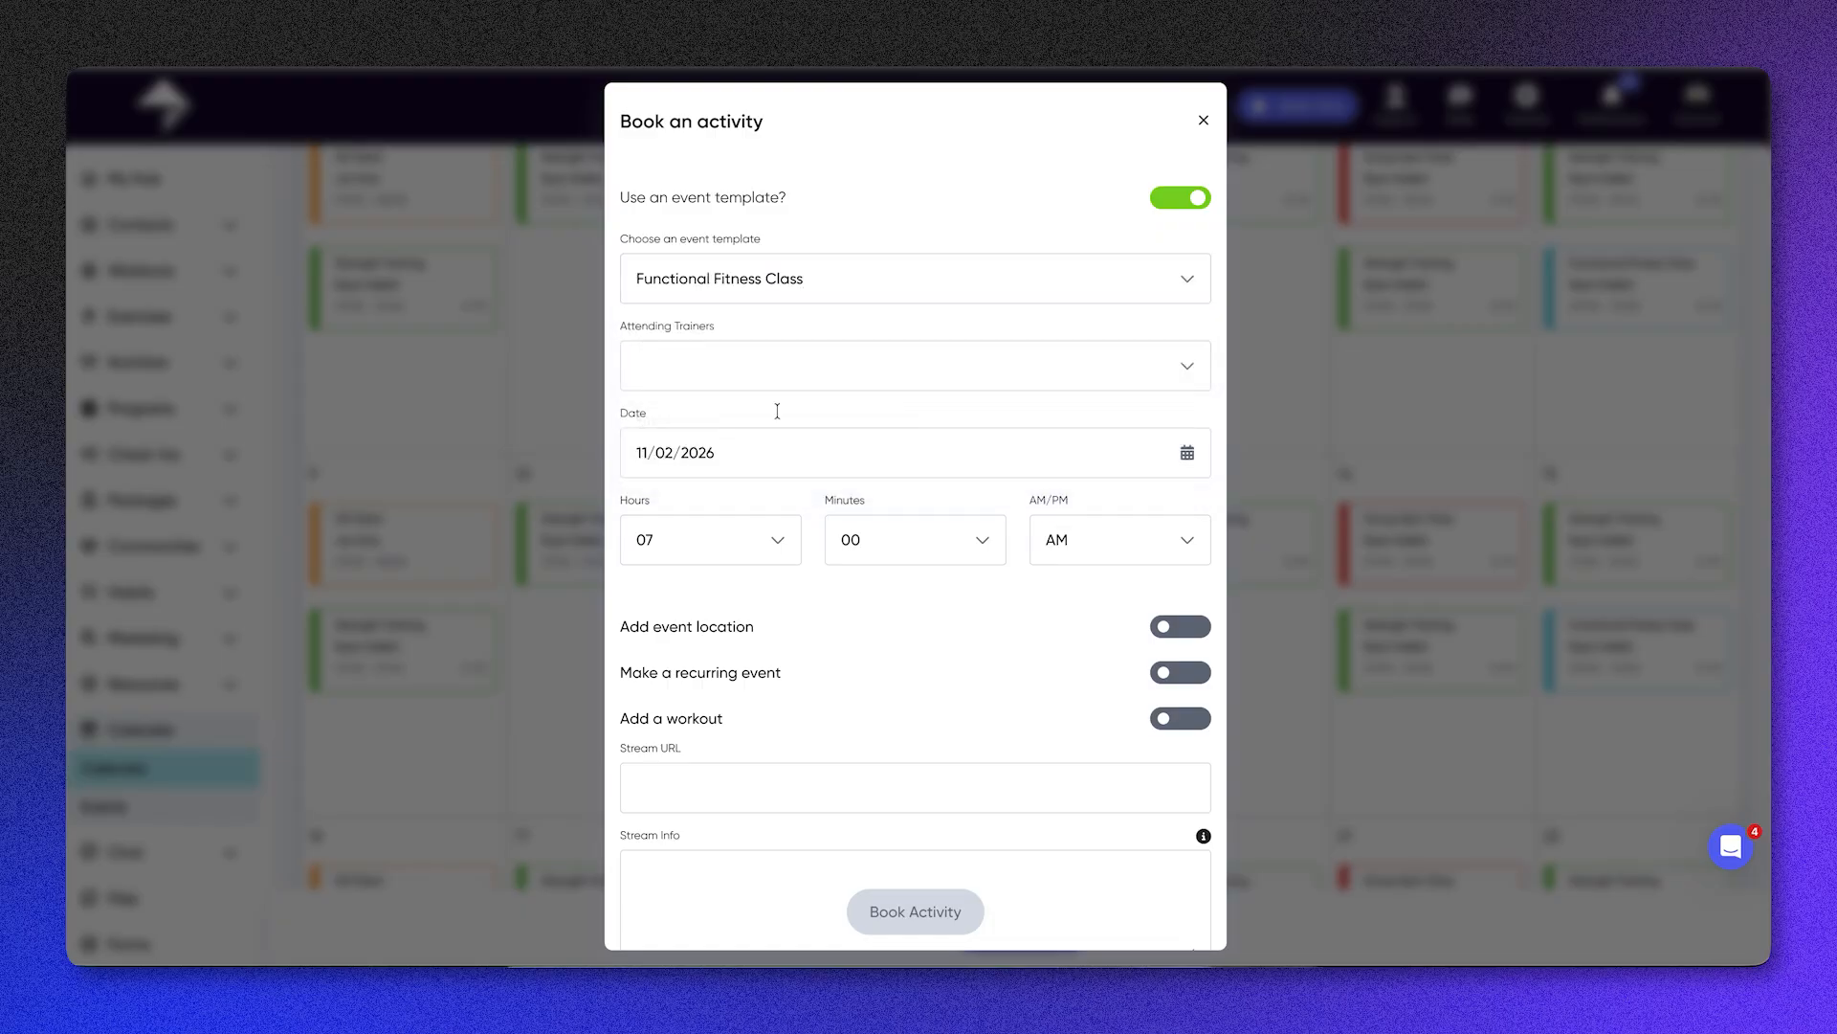
# Step: Set the class booking's date to 12/02/2026 and its start time to 08:00 PM
pyautogui.click(725, 448)
pyautogui.click(755, 675)
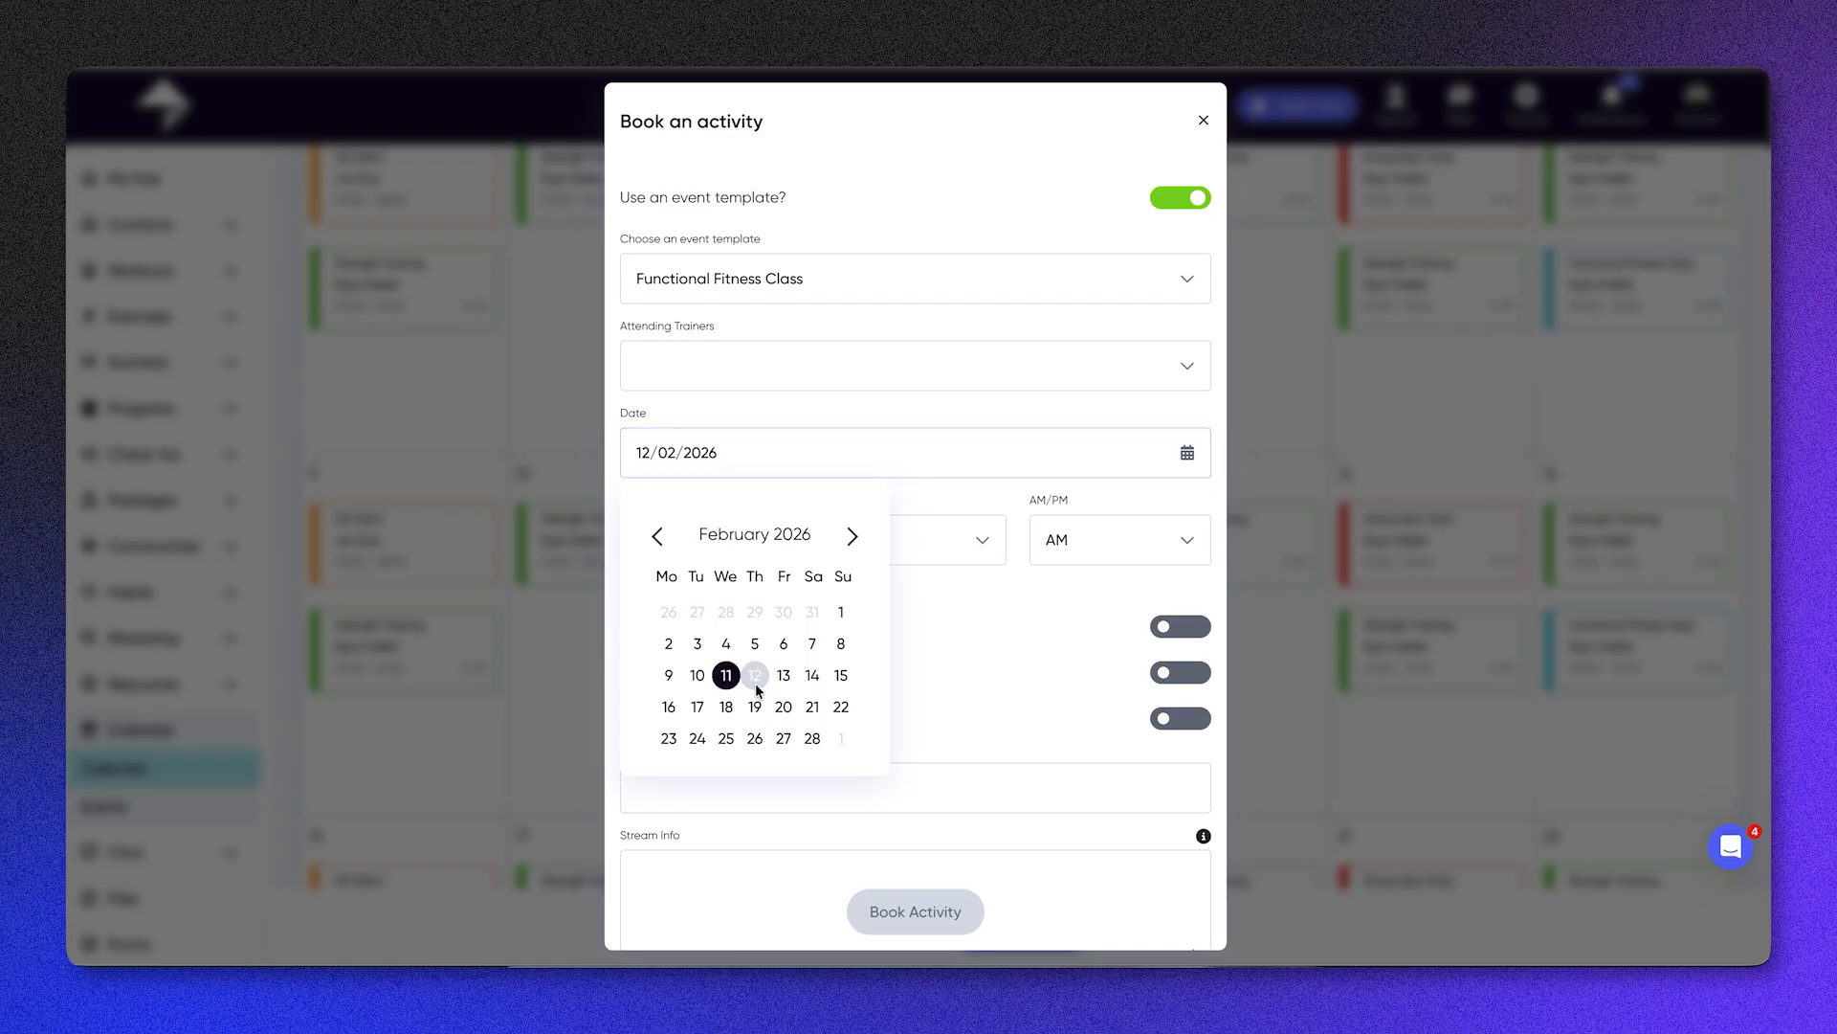
pyautogui.click(771, 539)
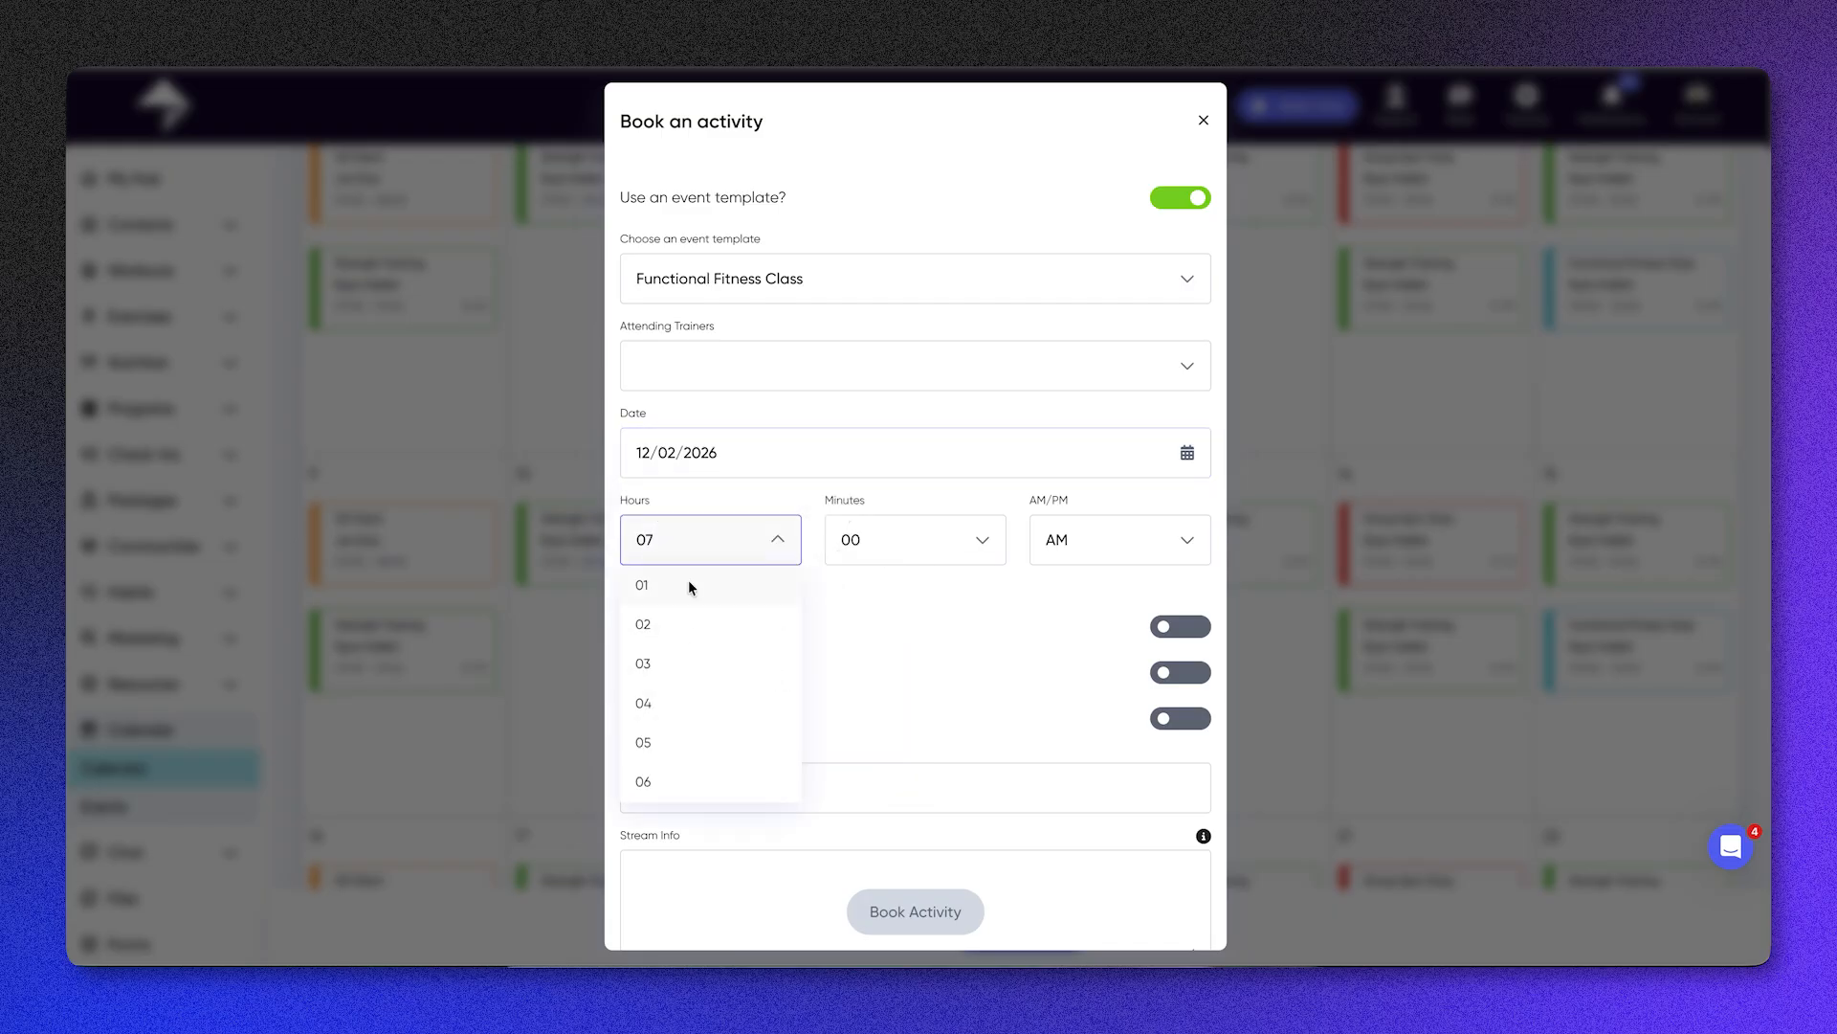
pyautogui.scroll(-2, 693, 740)
pyautogui.click(697, 737)
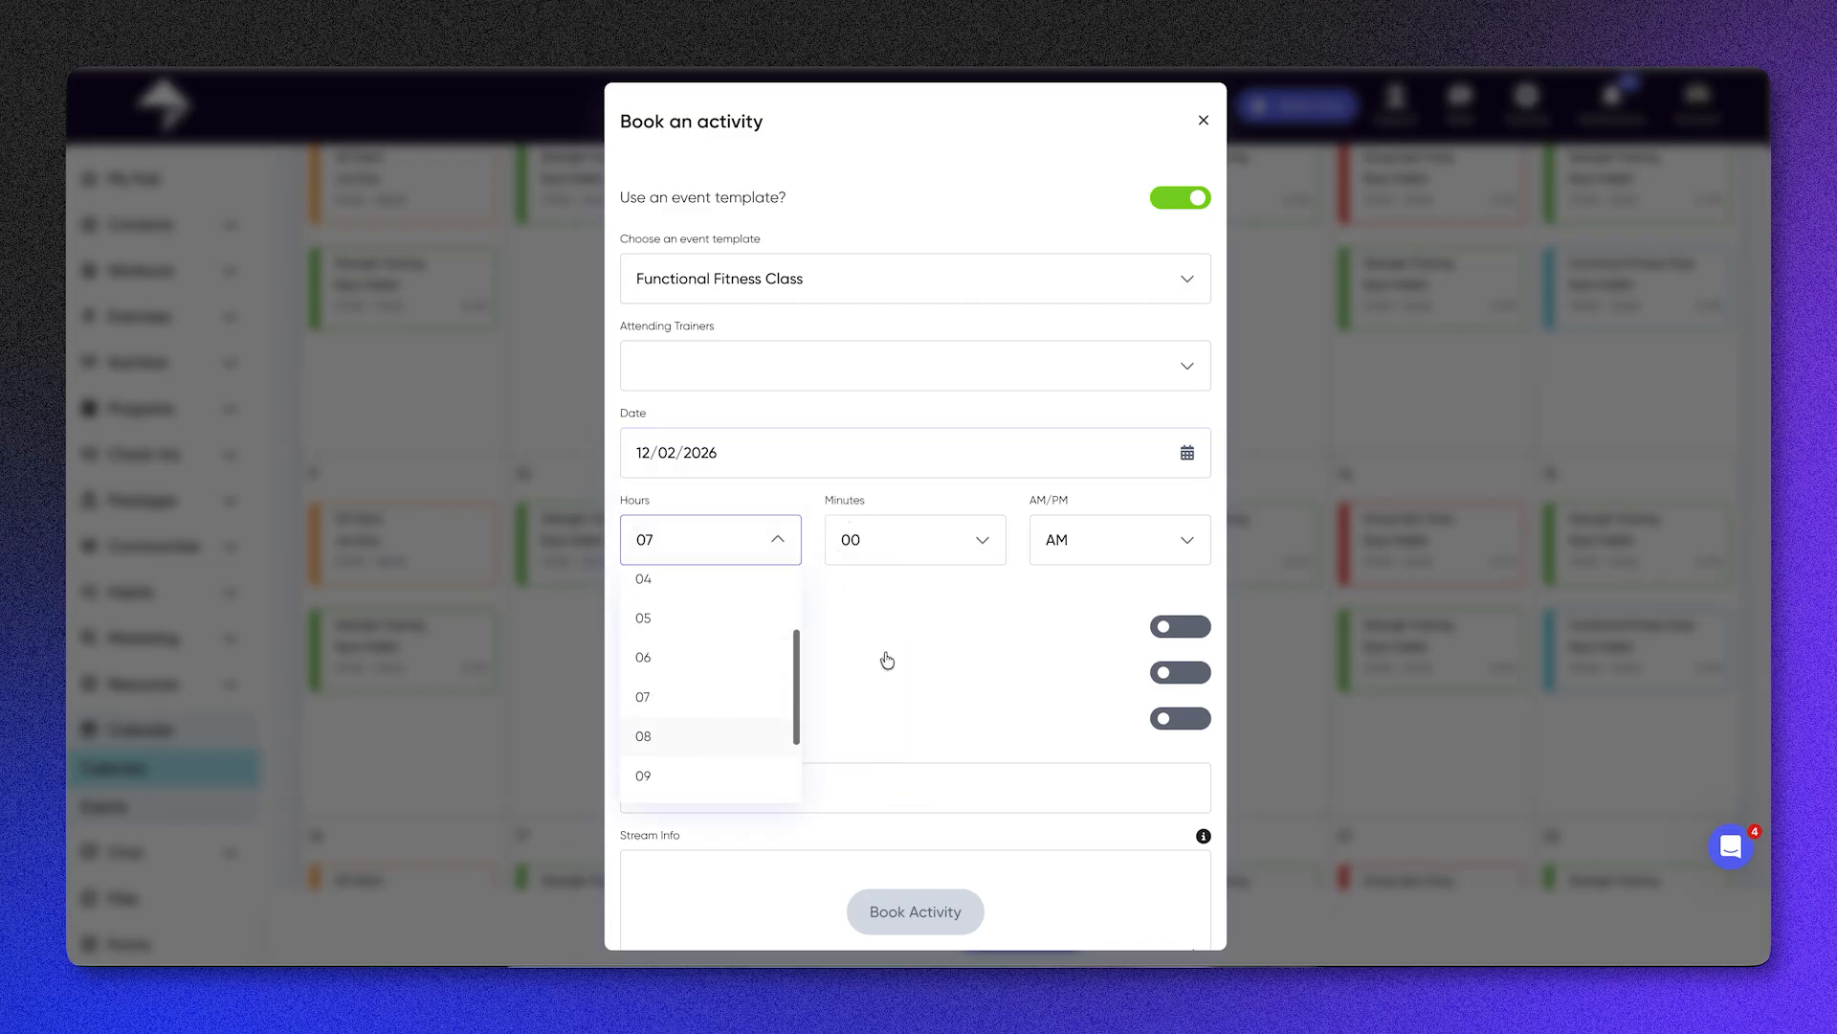
pyautogui.click(1144, 539)
pyautogui.click(1131, 622)
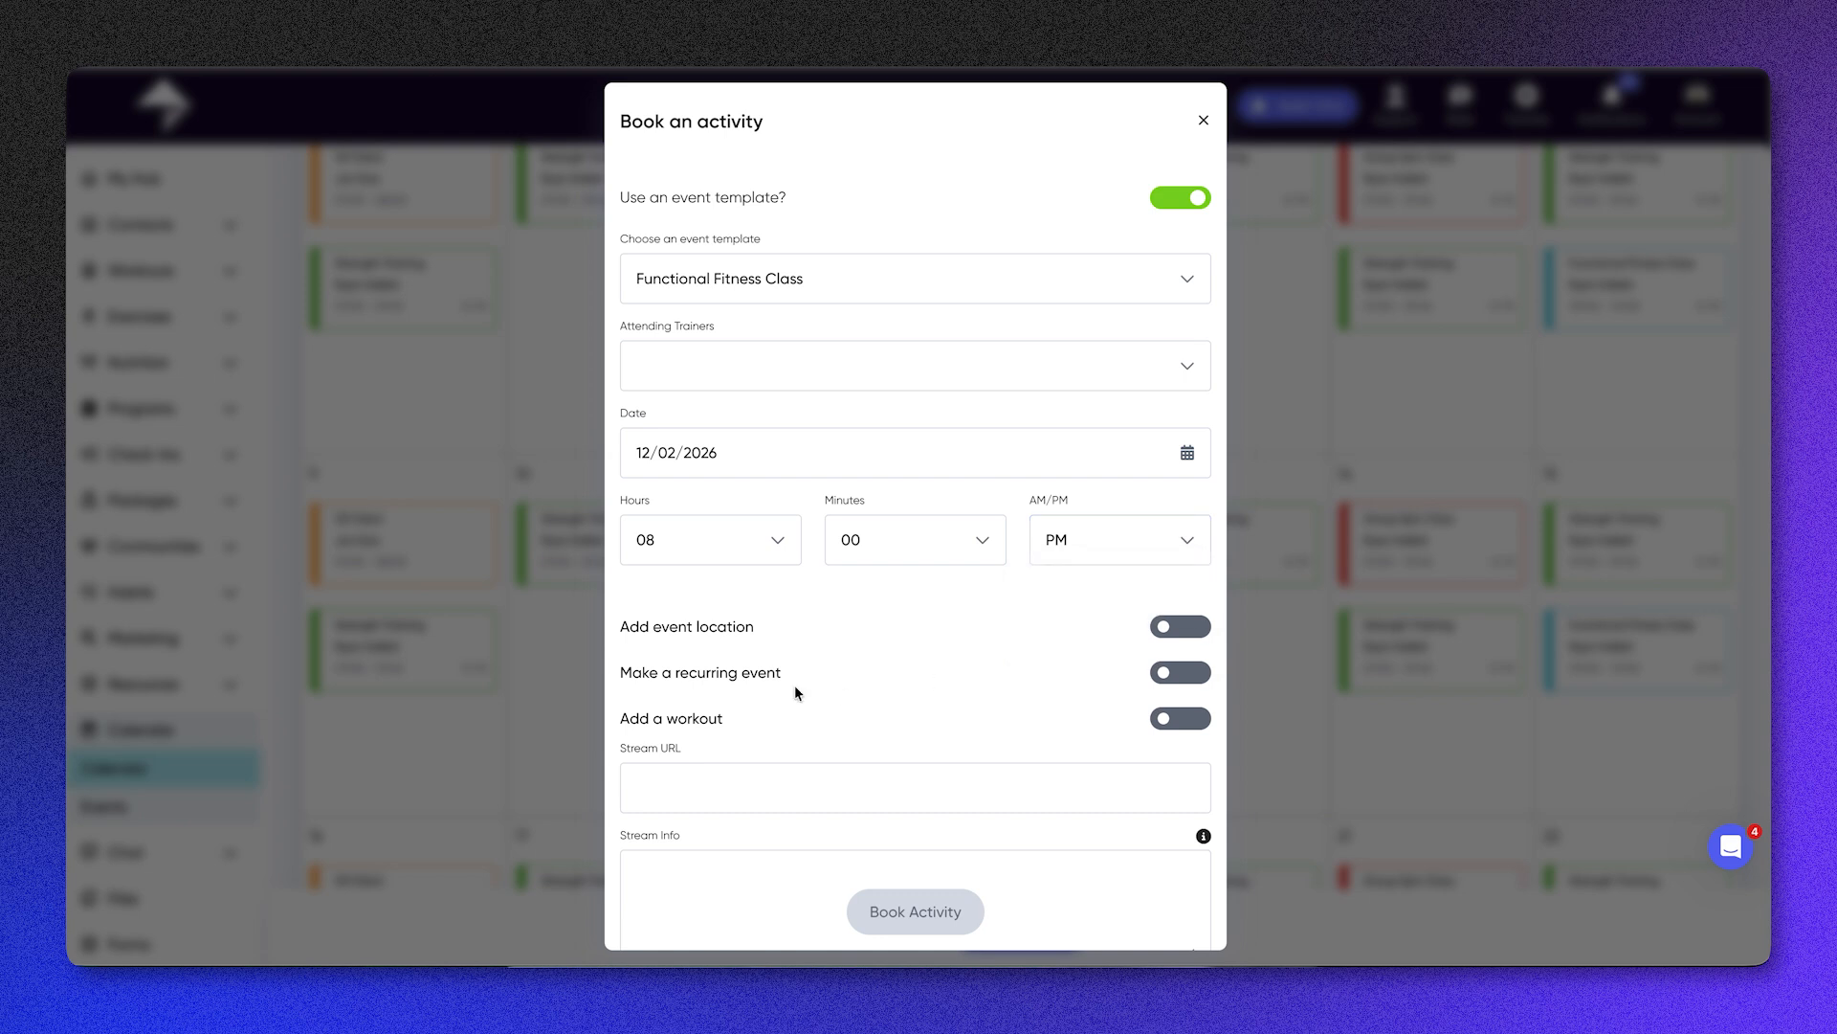
# Step: Check the event location option of the class booking, leaving it switched off
pyautogui.scroll(-1, 794, 685)
pyautogui.scroll(-1, 795, 685)
pyautogui.click(1183, 566)
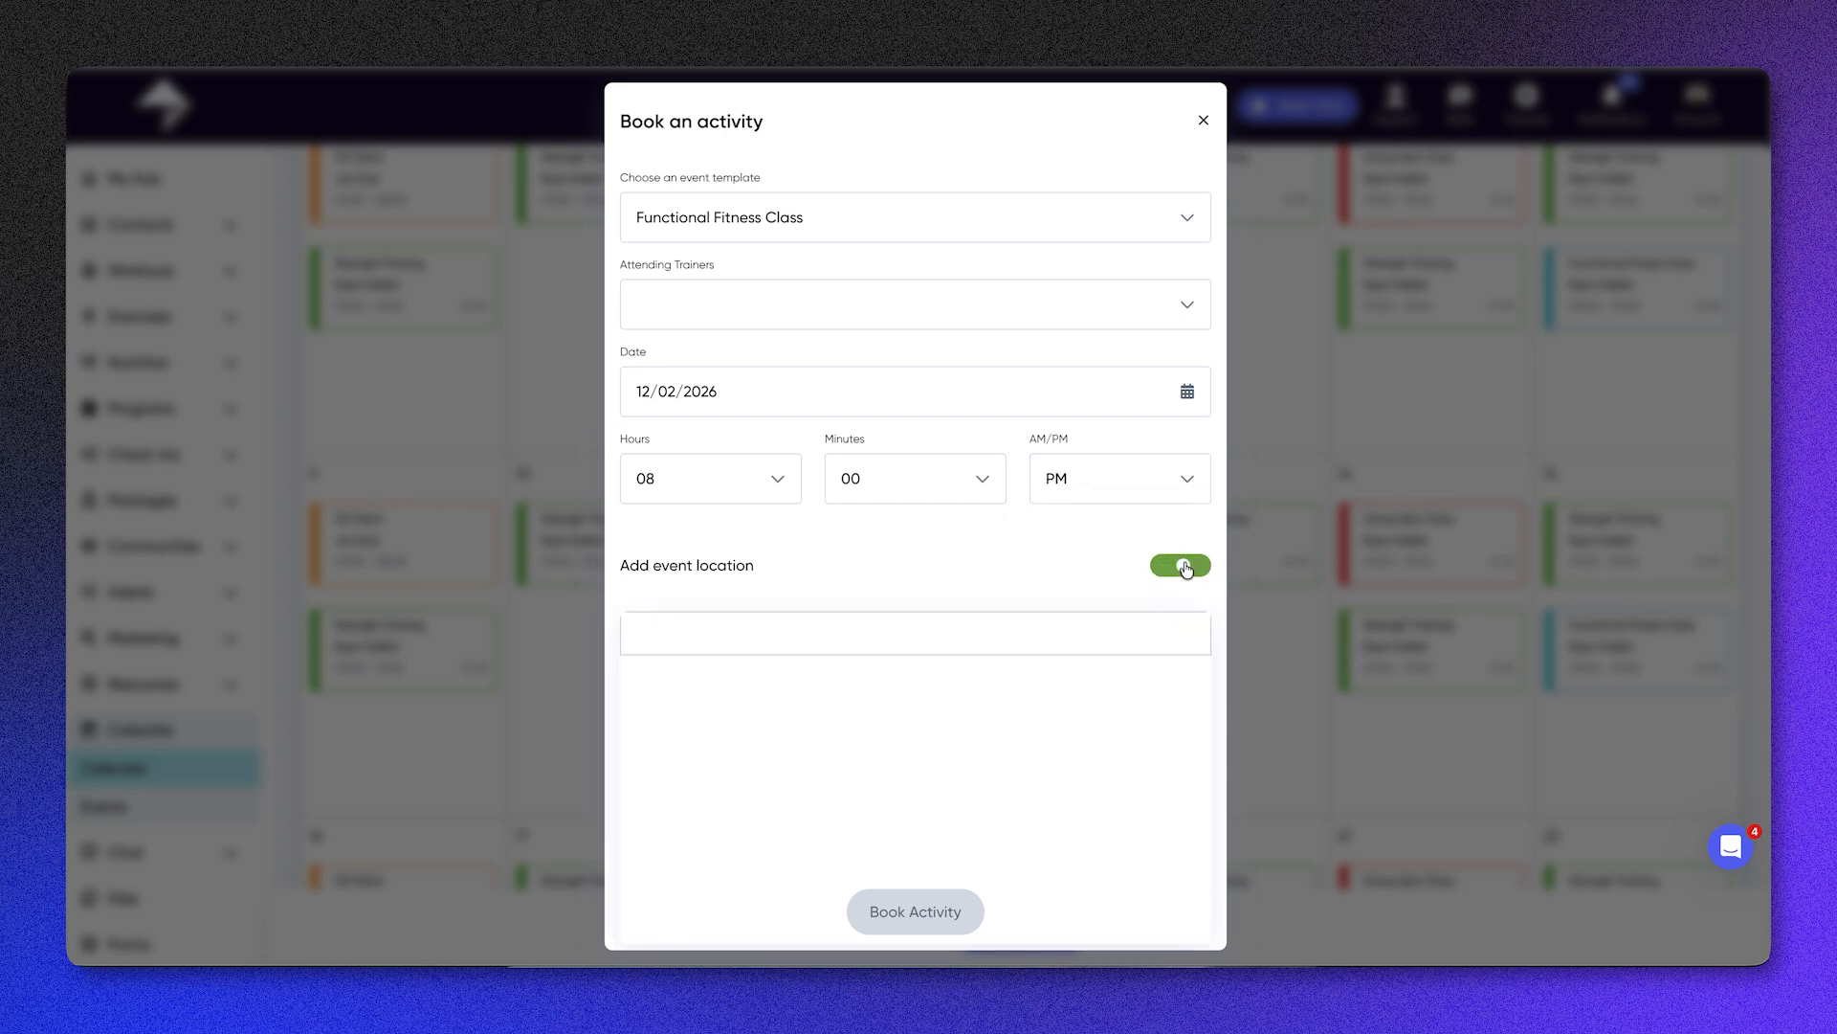
pyautogui.click(1183, 566)
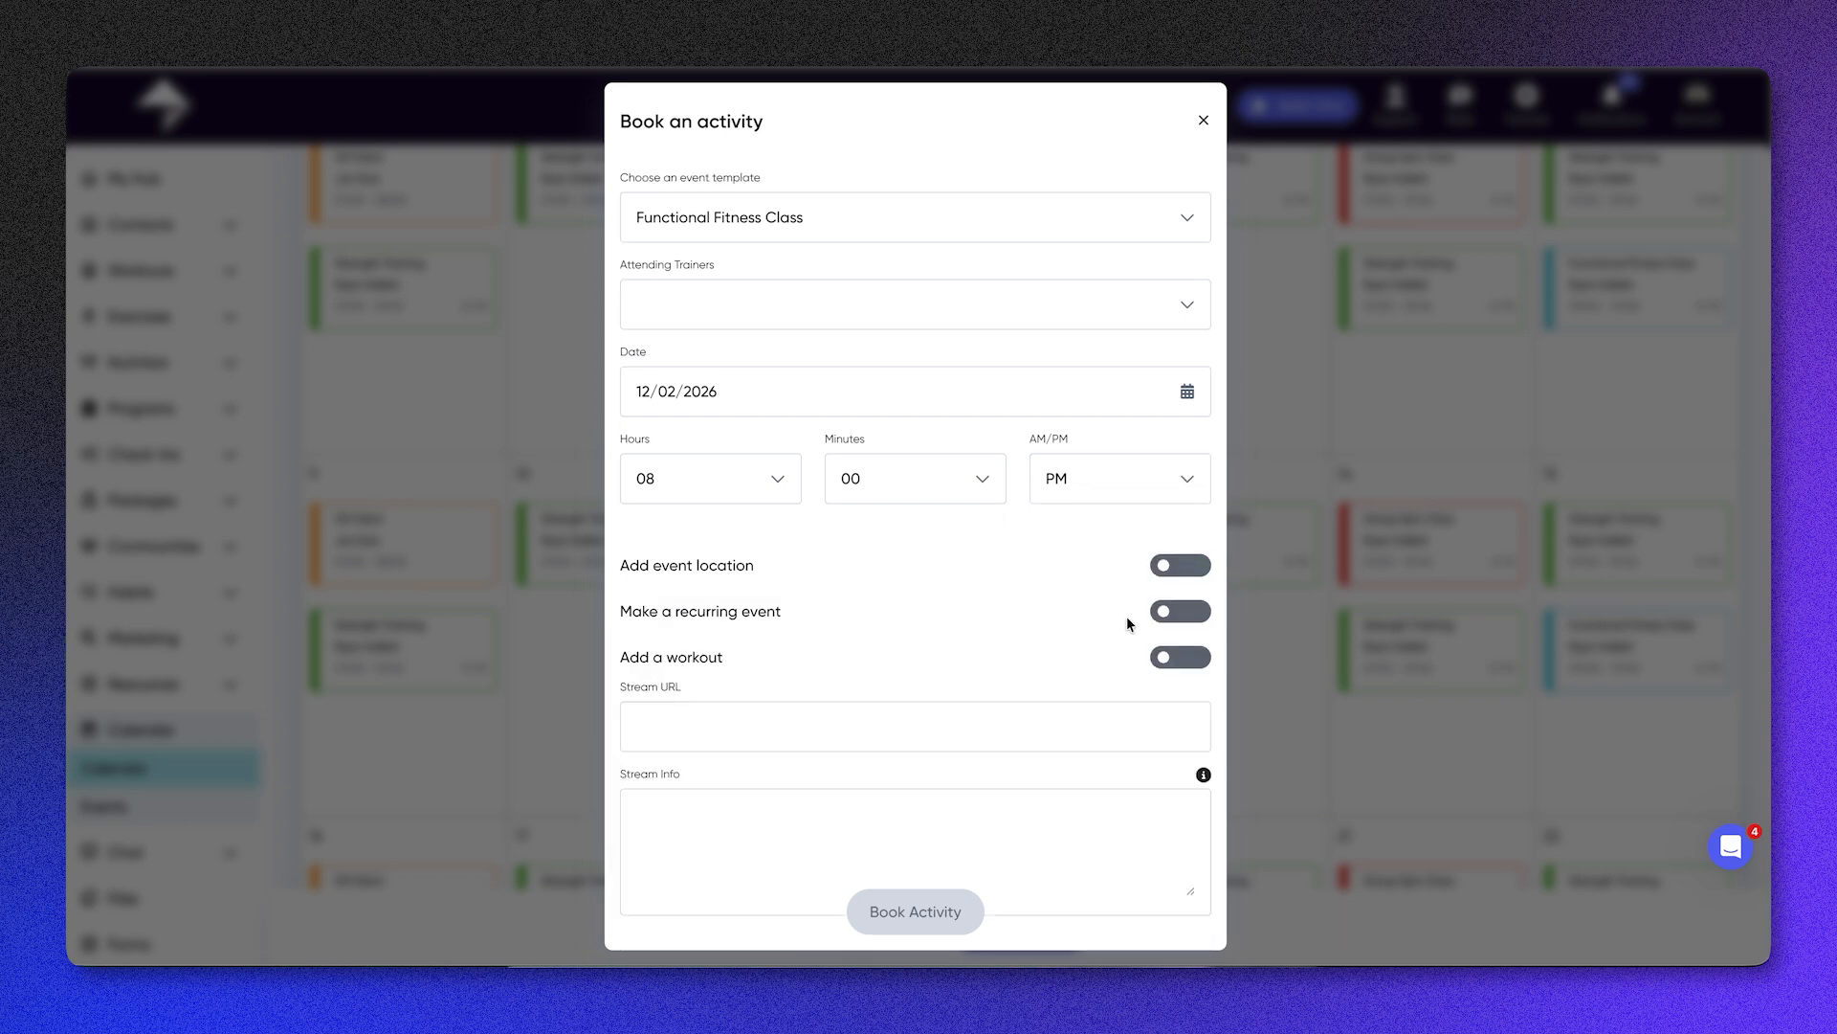
# Step: Enter the text "Password" as the class booking's stream info
pyautogui.scroll(-2, 1127, 620)
pyautogui.click(756, 647)
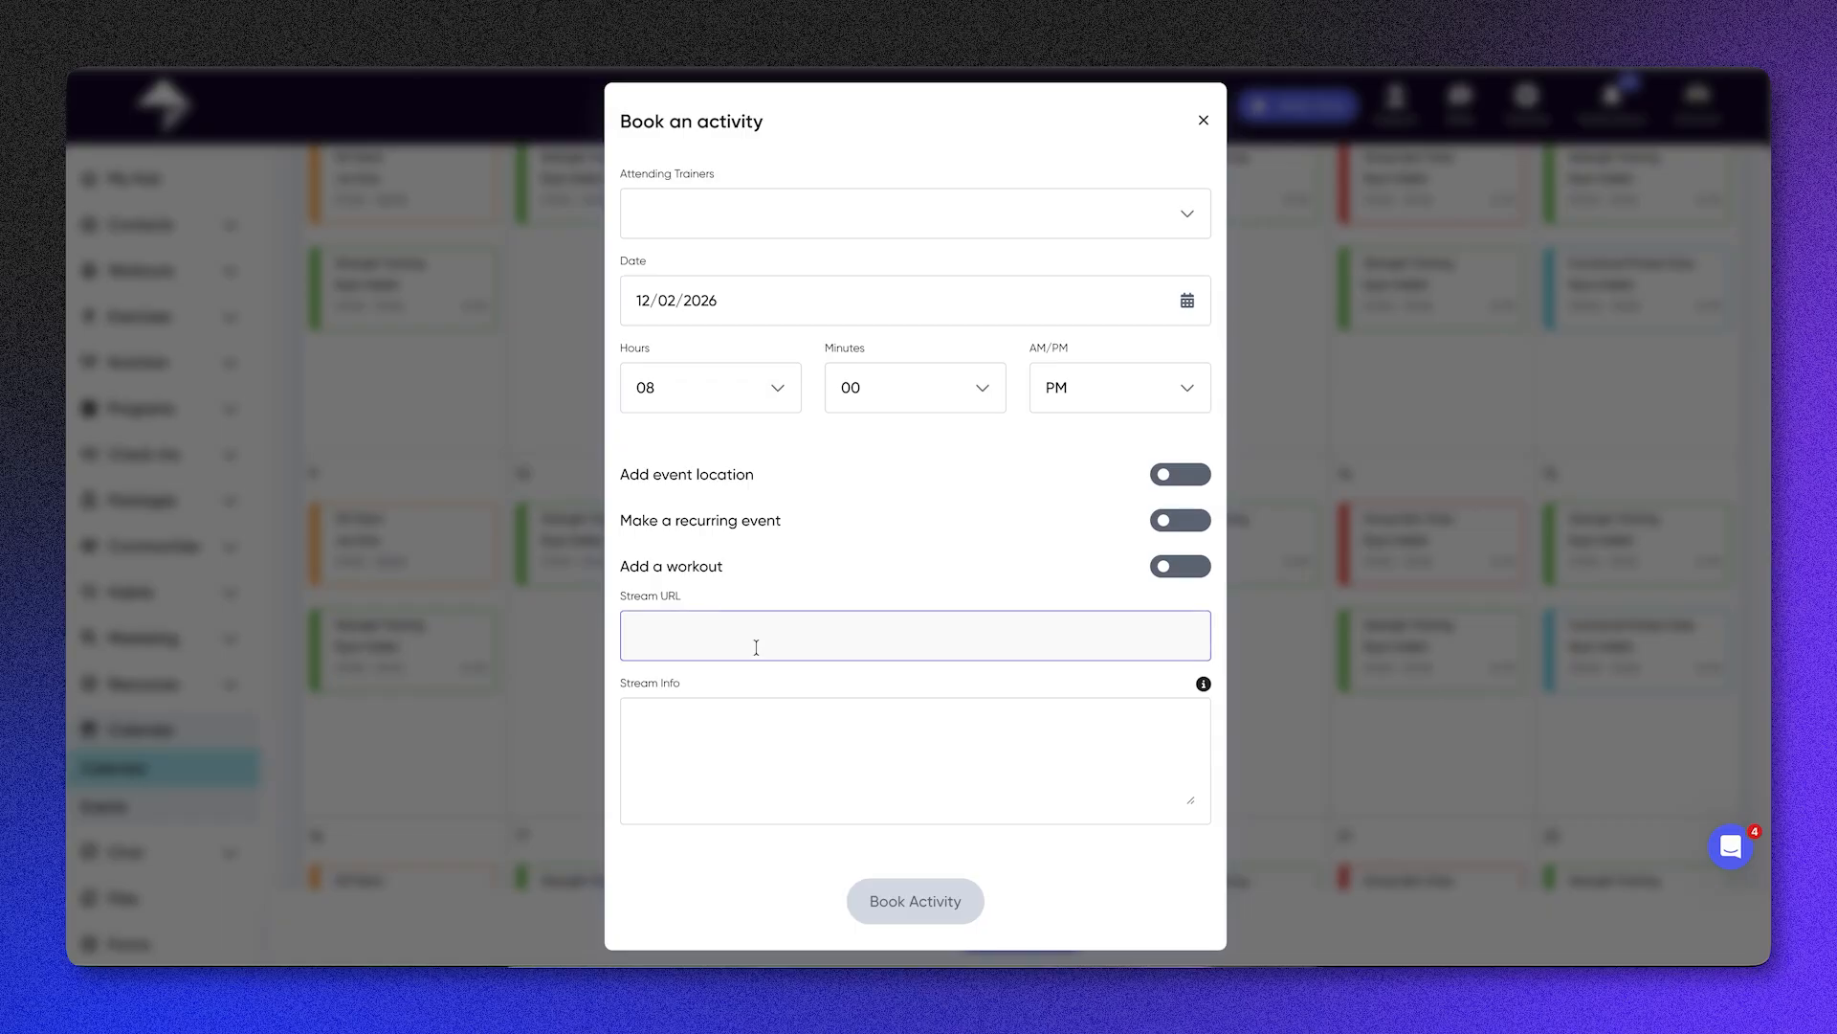
pyautogui.click(751, 704)
pyautogui.write('Passwo')
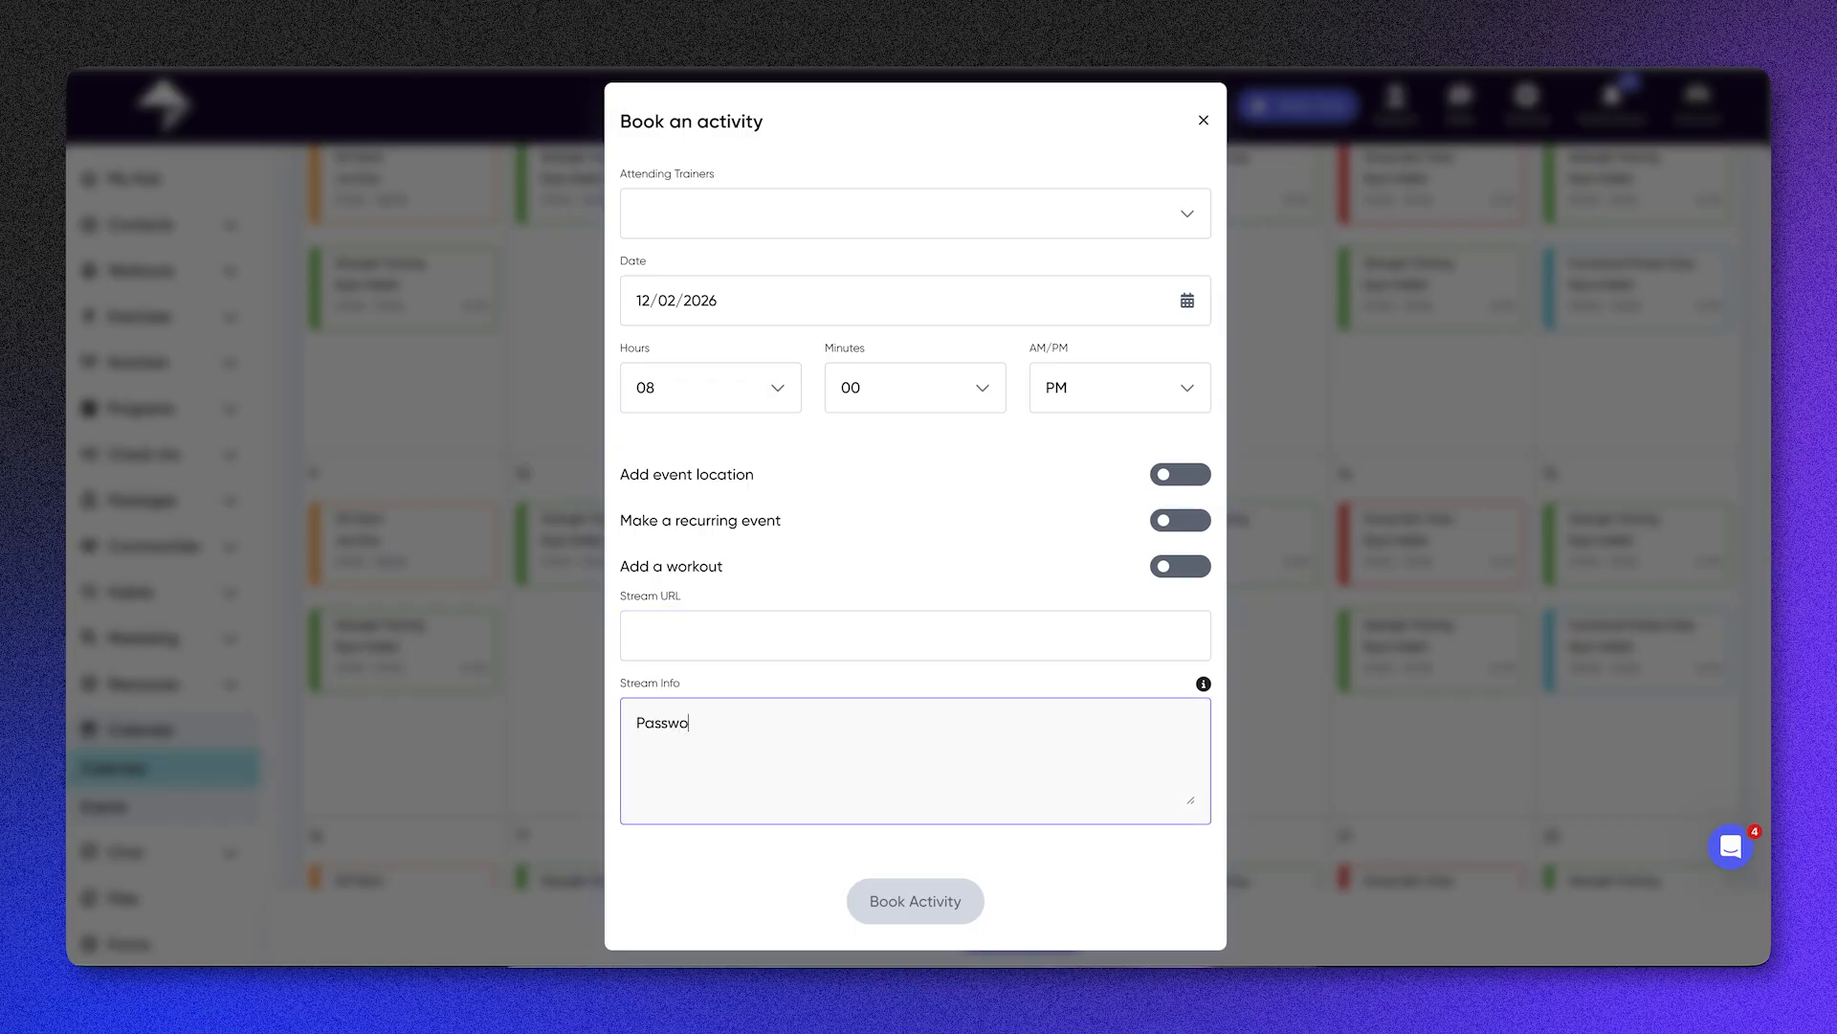
pyautogui.write('rd')
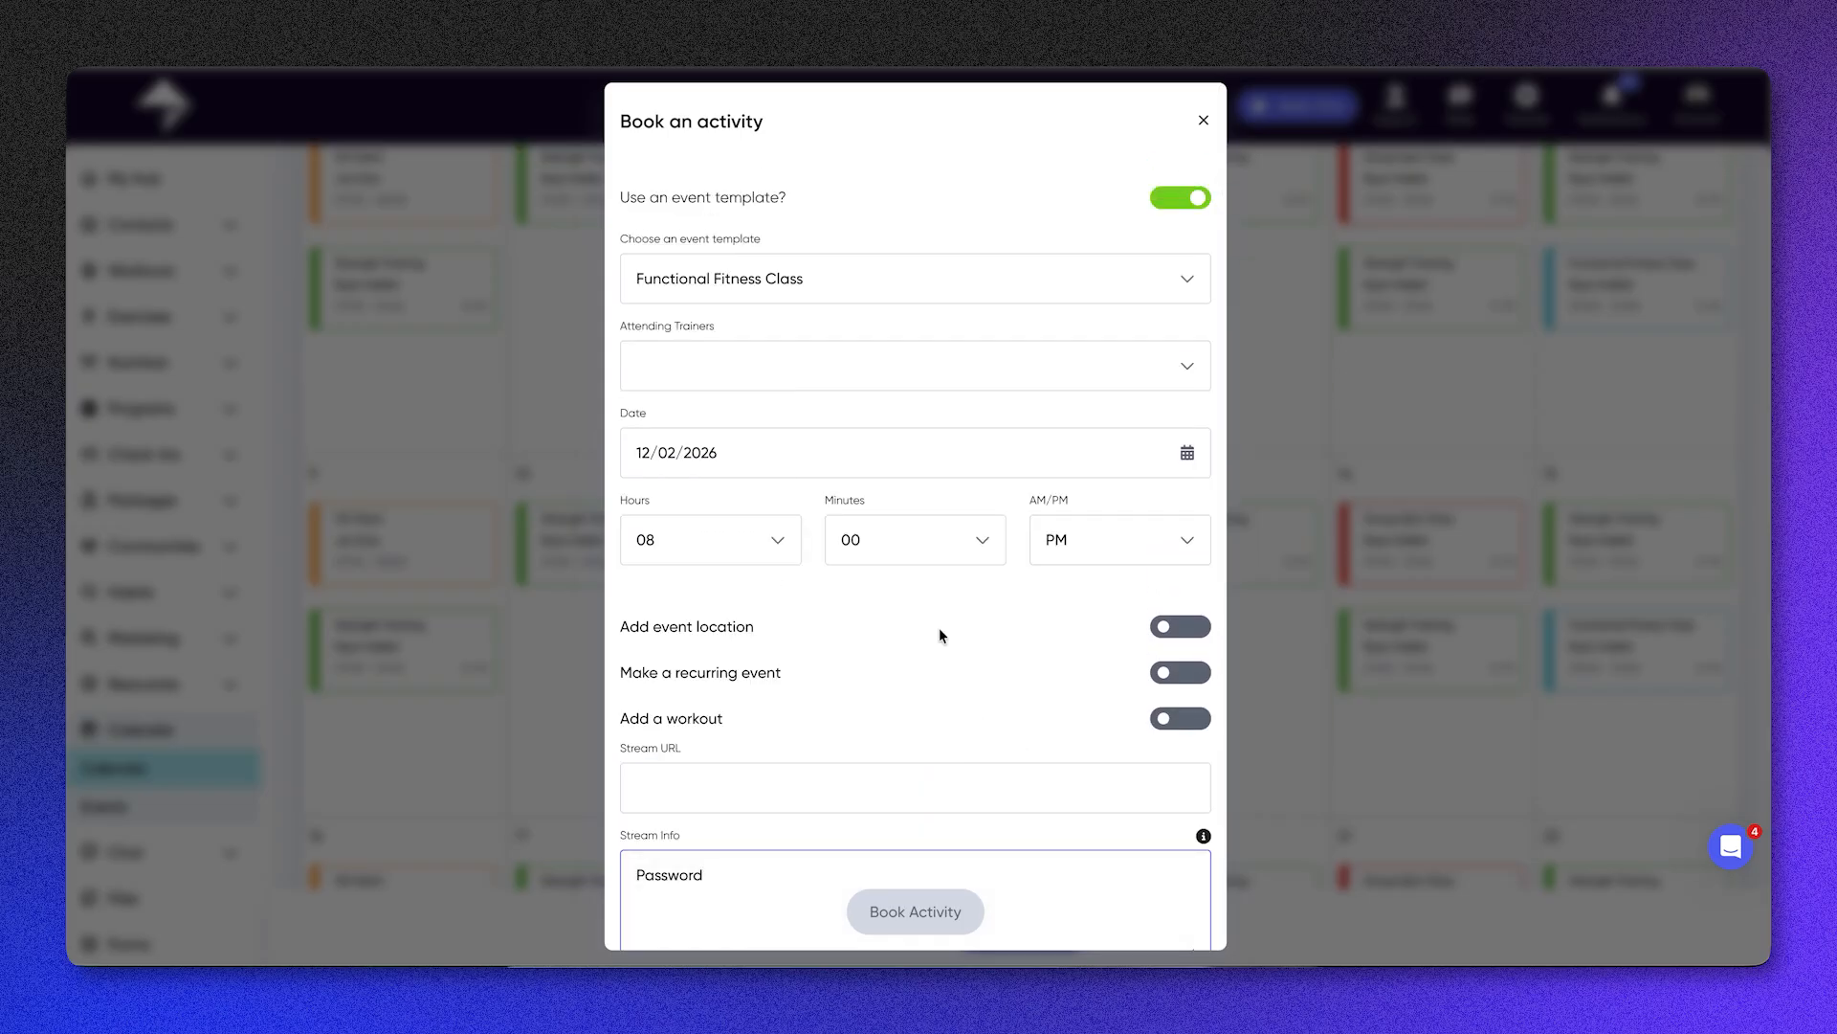
# Step: Assign the listed trainer to the class, book the activity and check its entry on 12 February
pyautogui.click(908, 361)
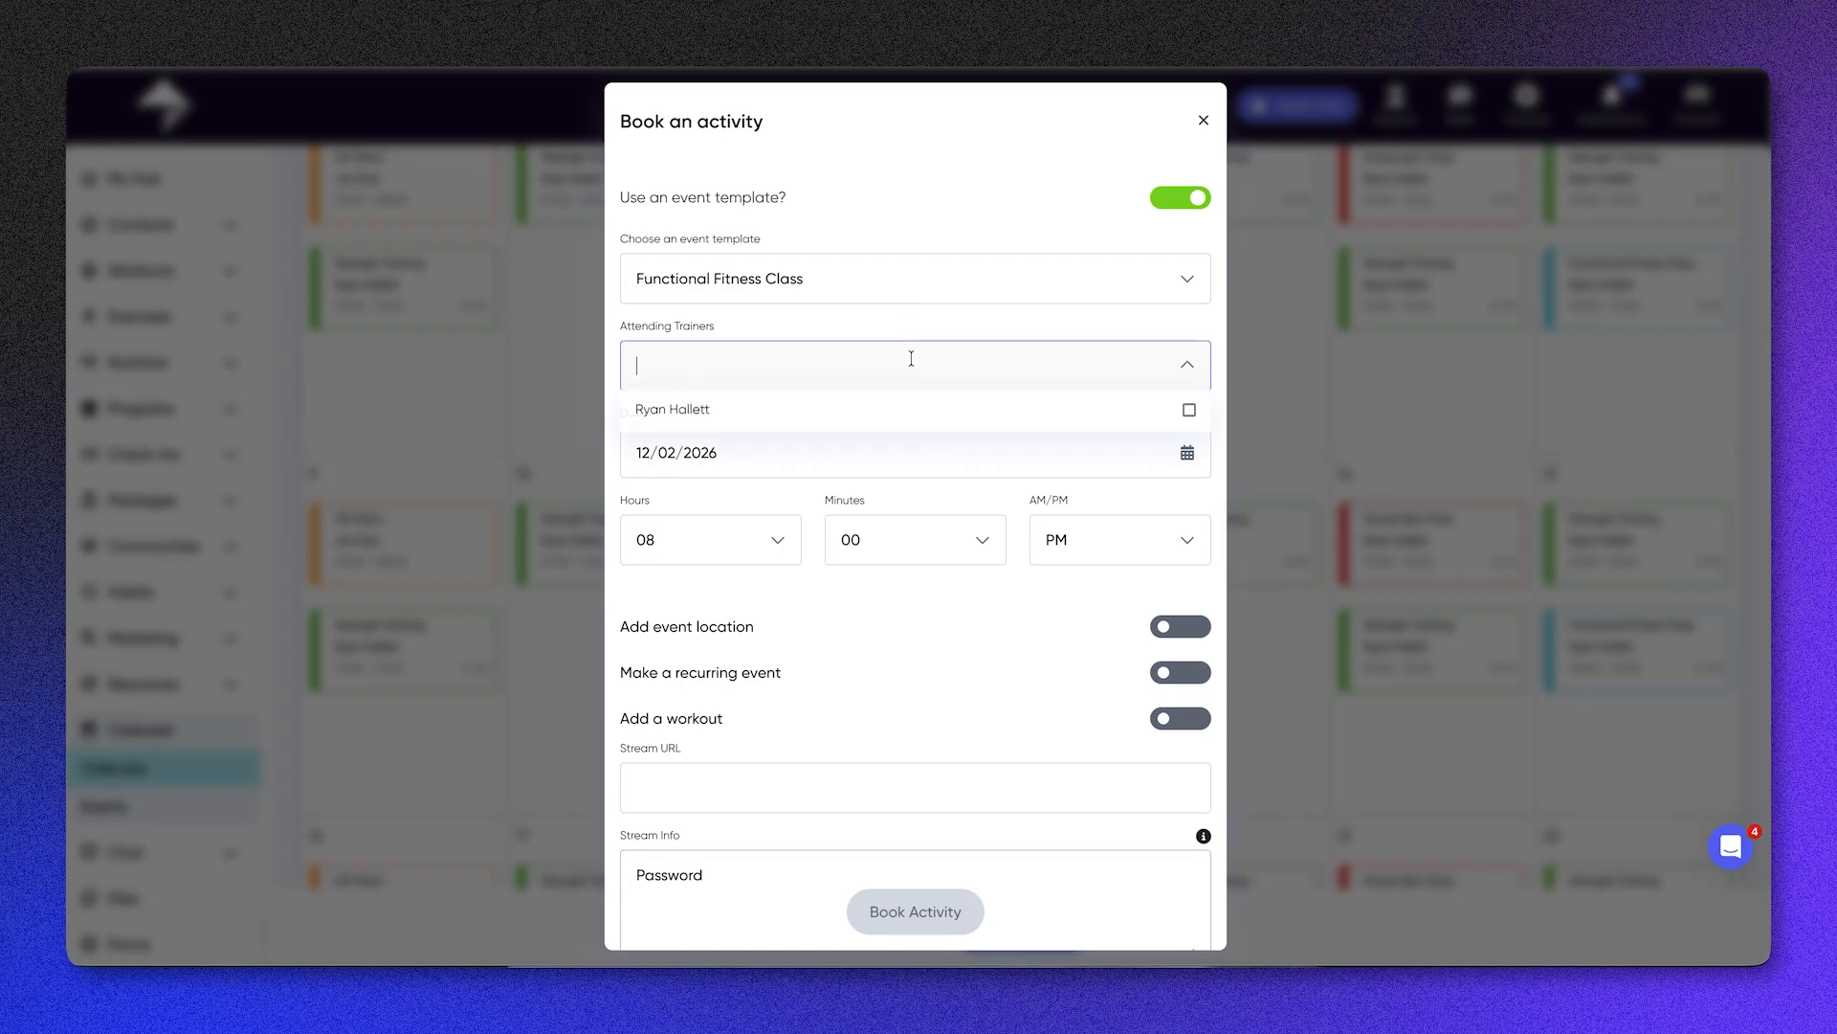
pyautogui.click(927, 418)
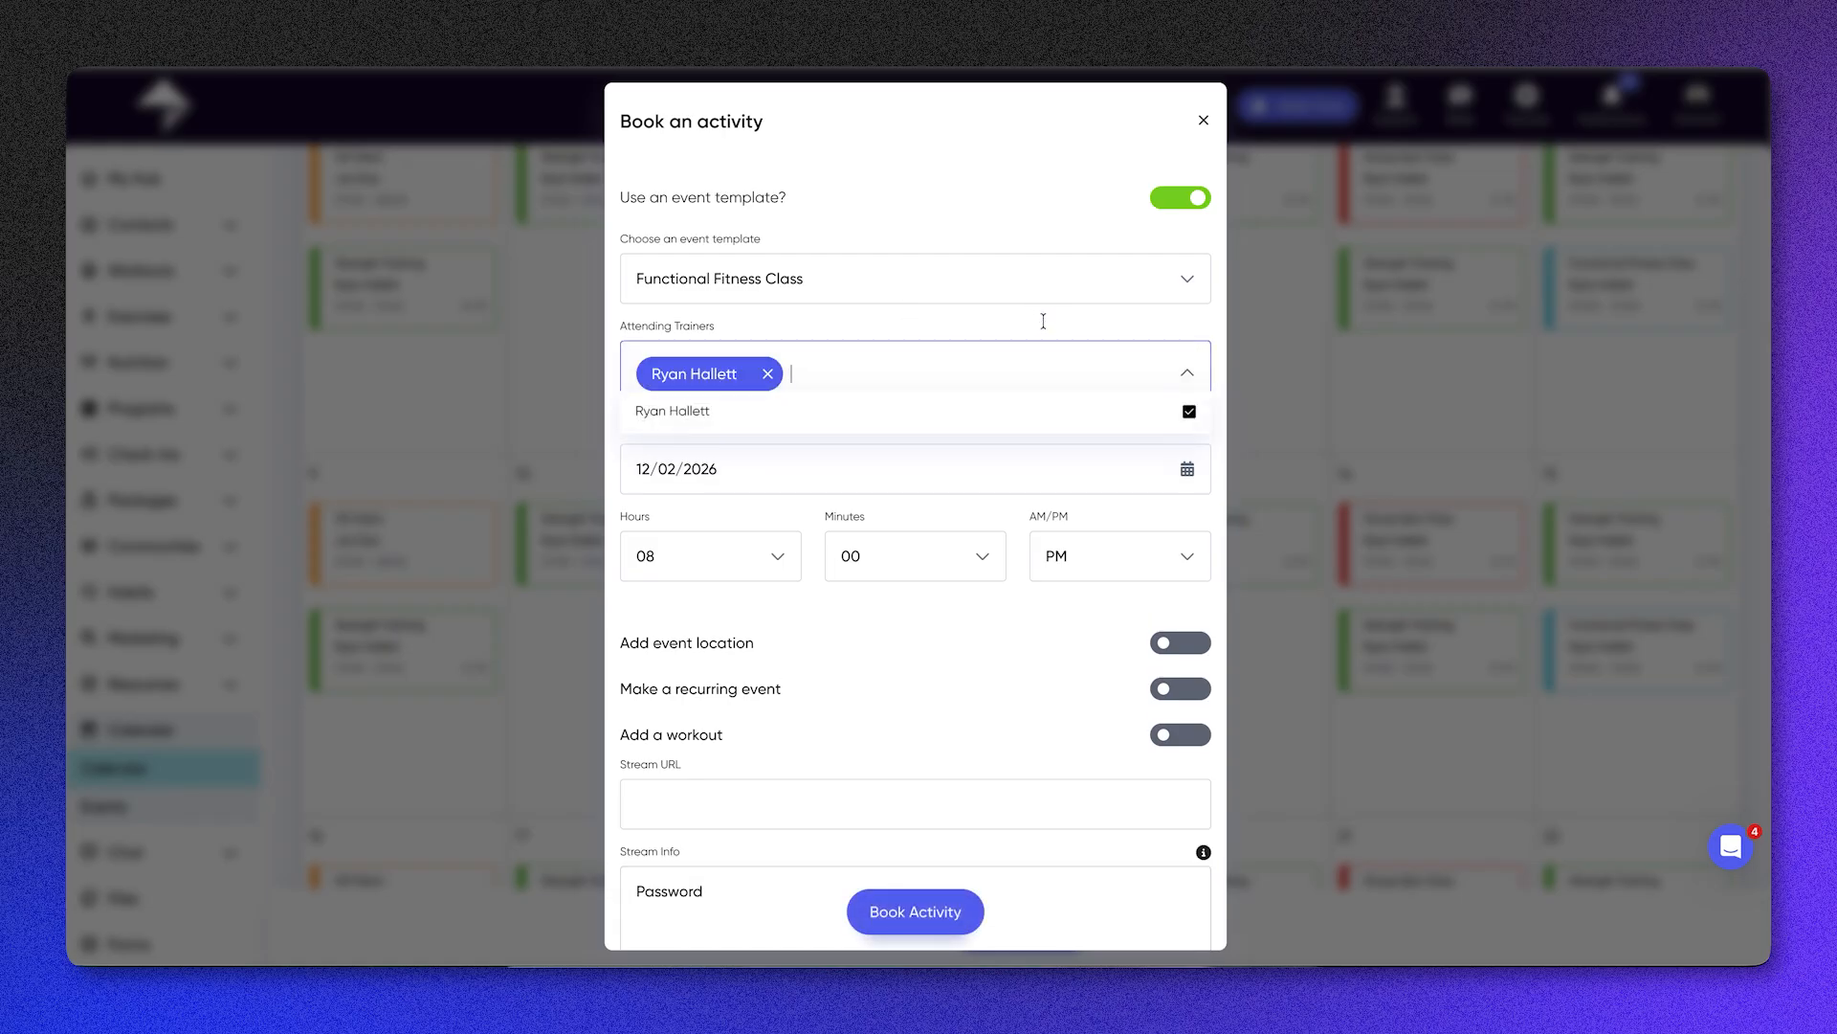
pyautogui.click(1188, 375)
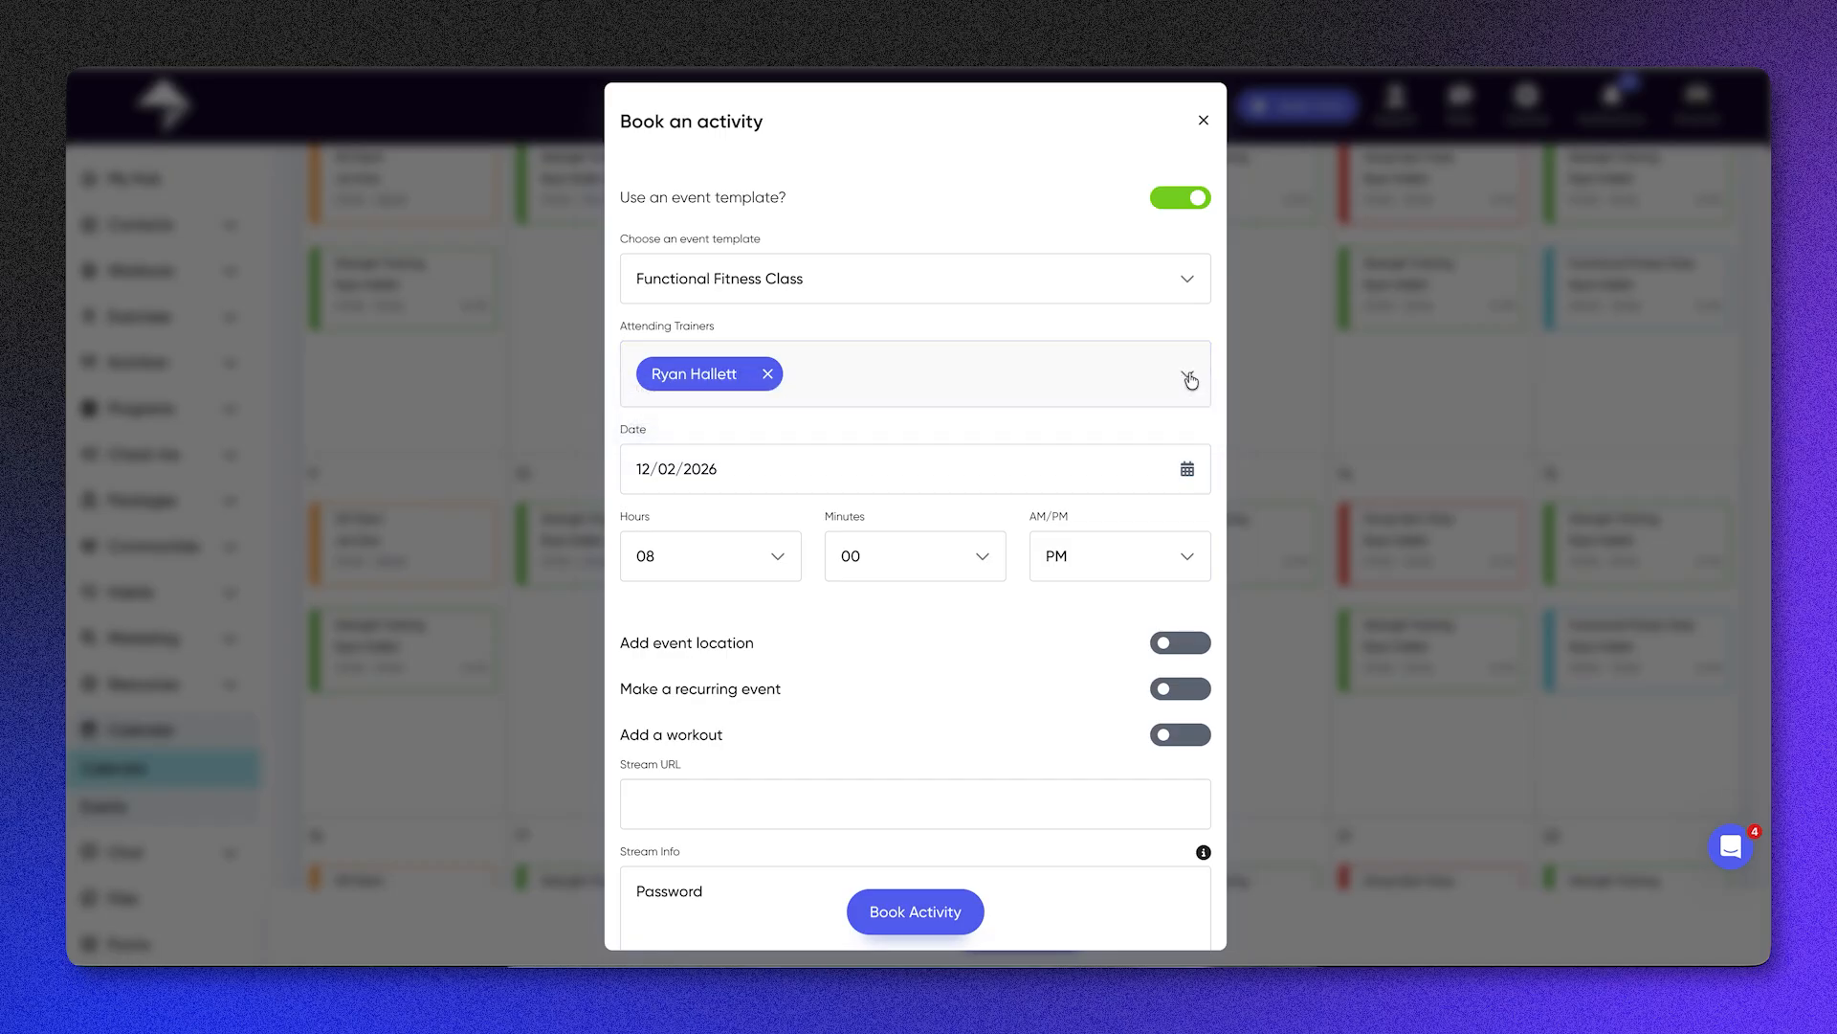
pyautogui.click(937, 904)
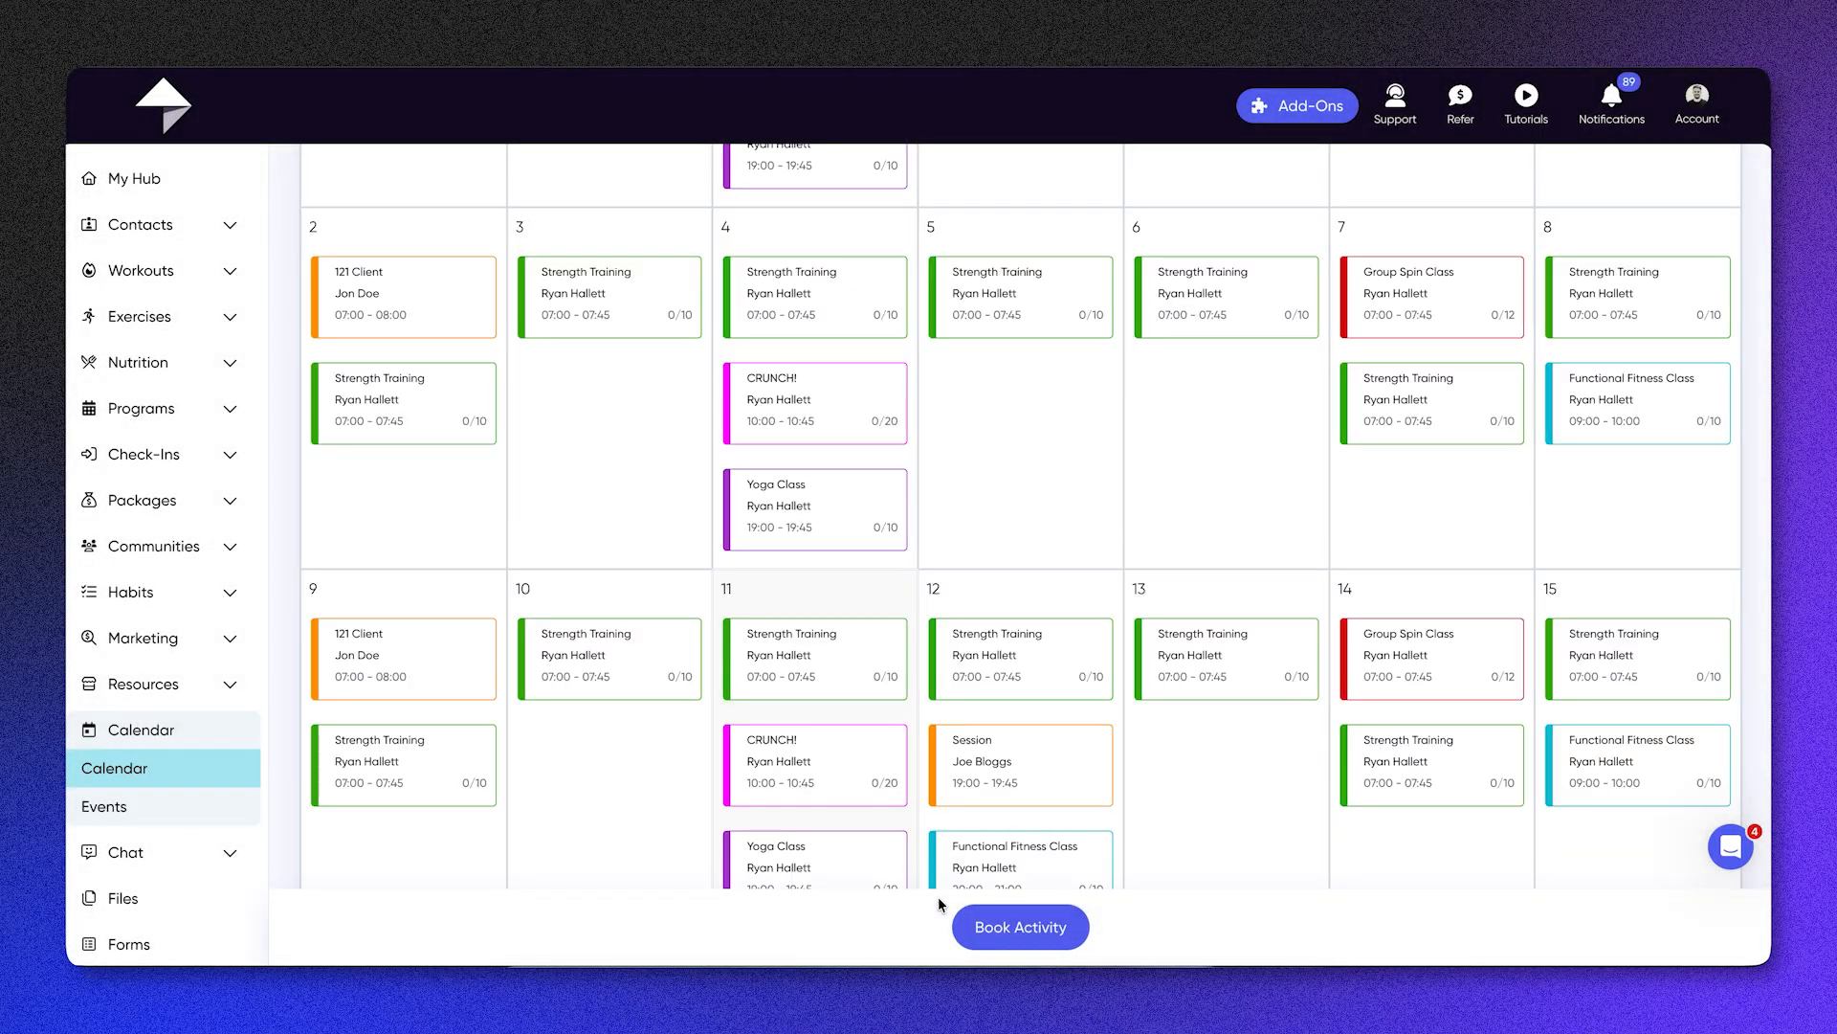
pyautogui.scroll(-1, 1014, 774)
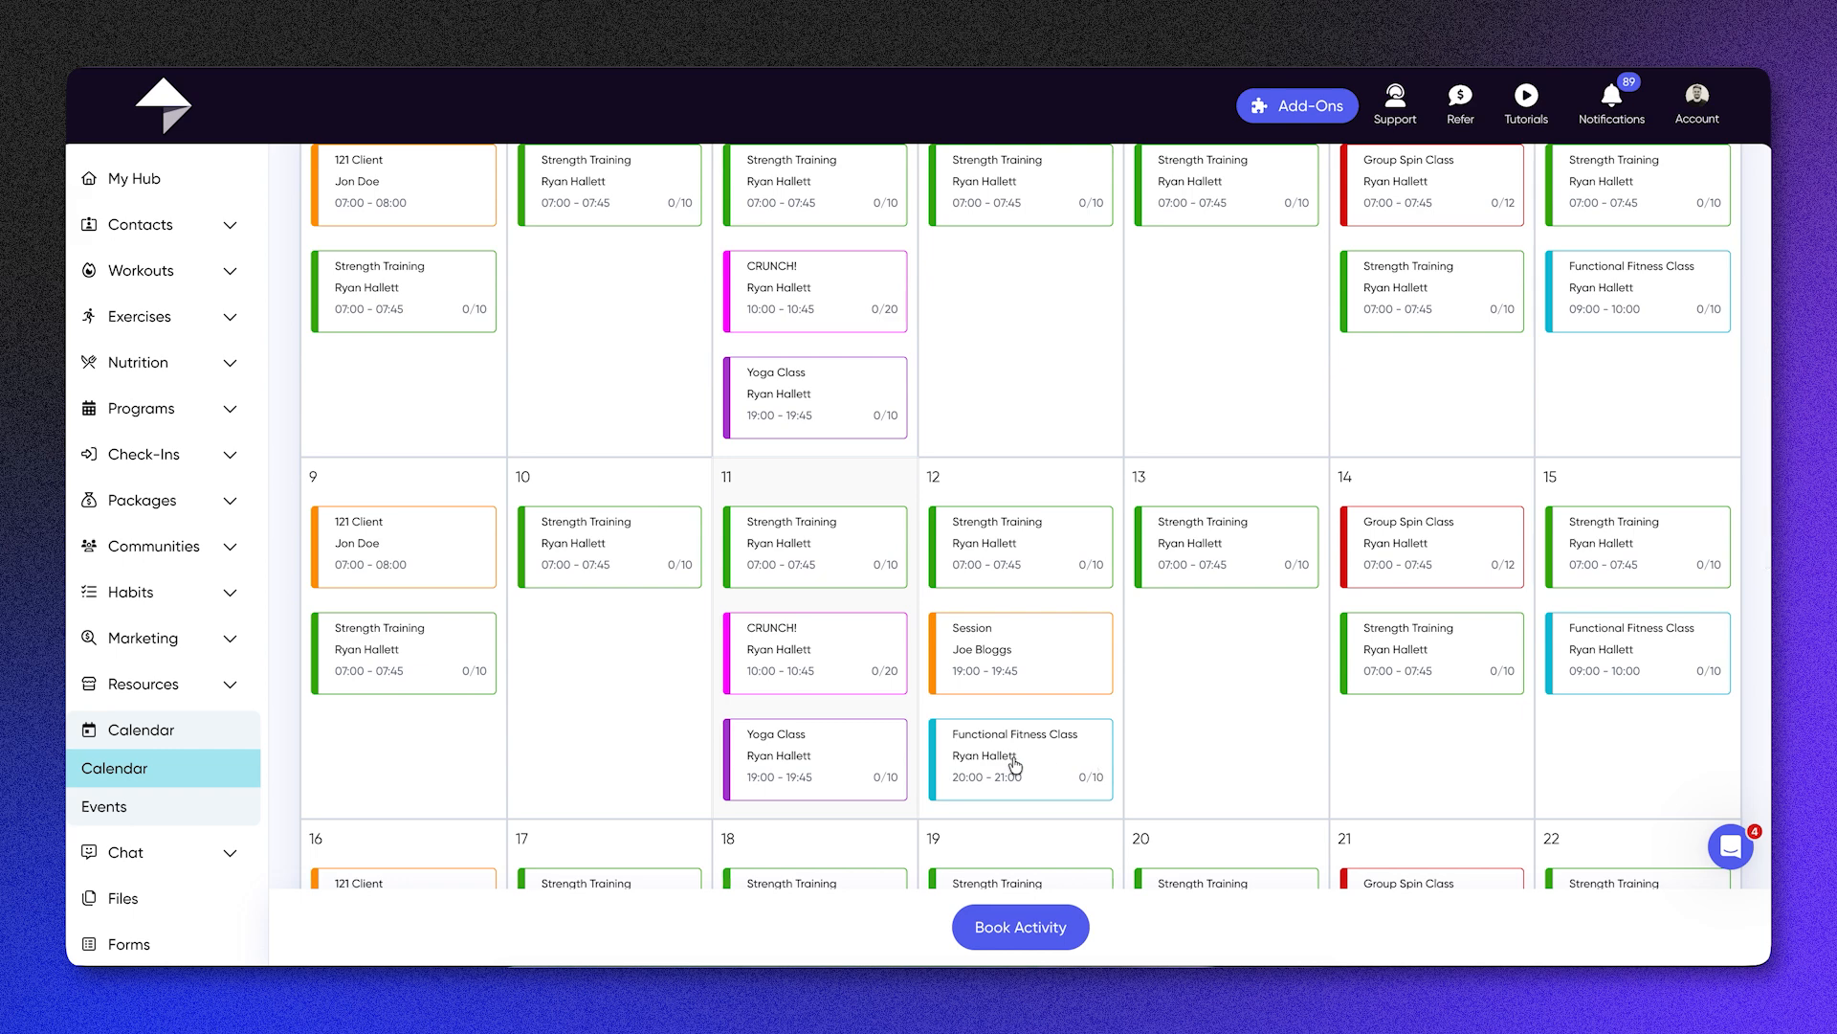
# Step: Check the credits required by the Functional Fitness Class event, and find its 12 February booking in the calendar
pyautogui.click(173, 804)
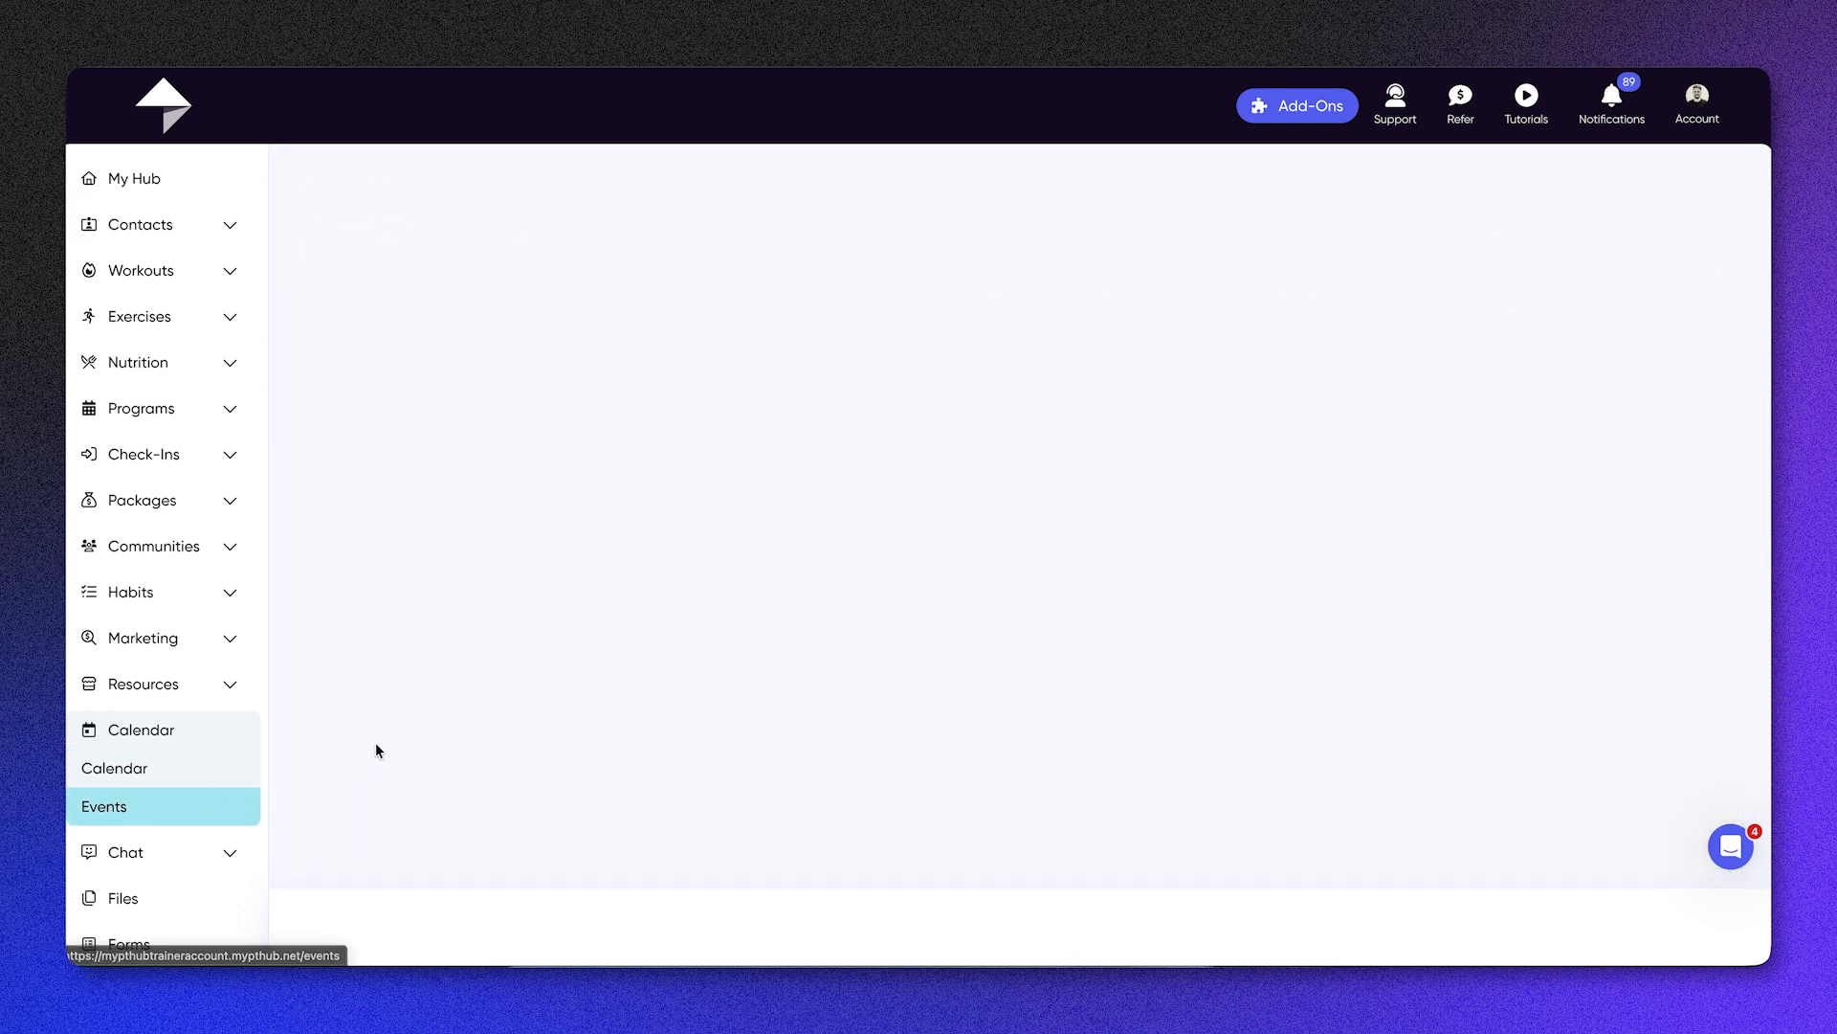
pyautogui.click(533, 399)
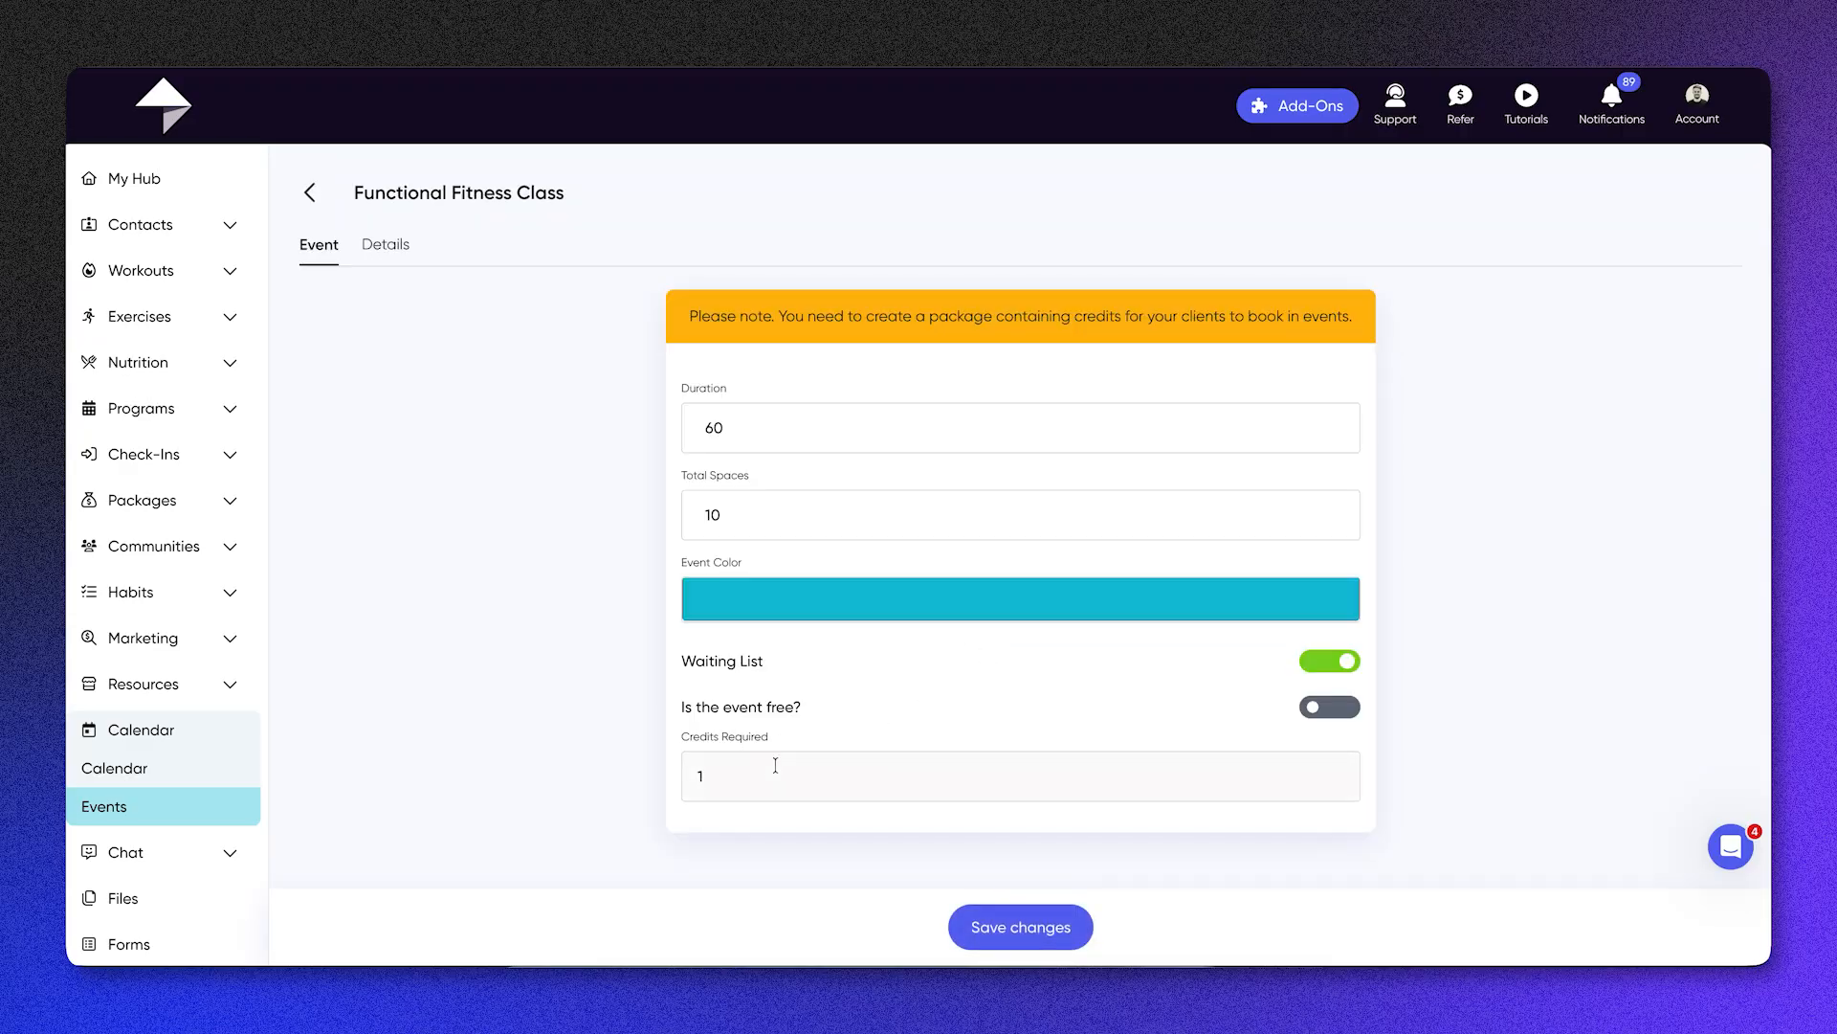
pyautogui.click(219, 766)
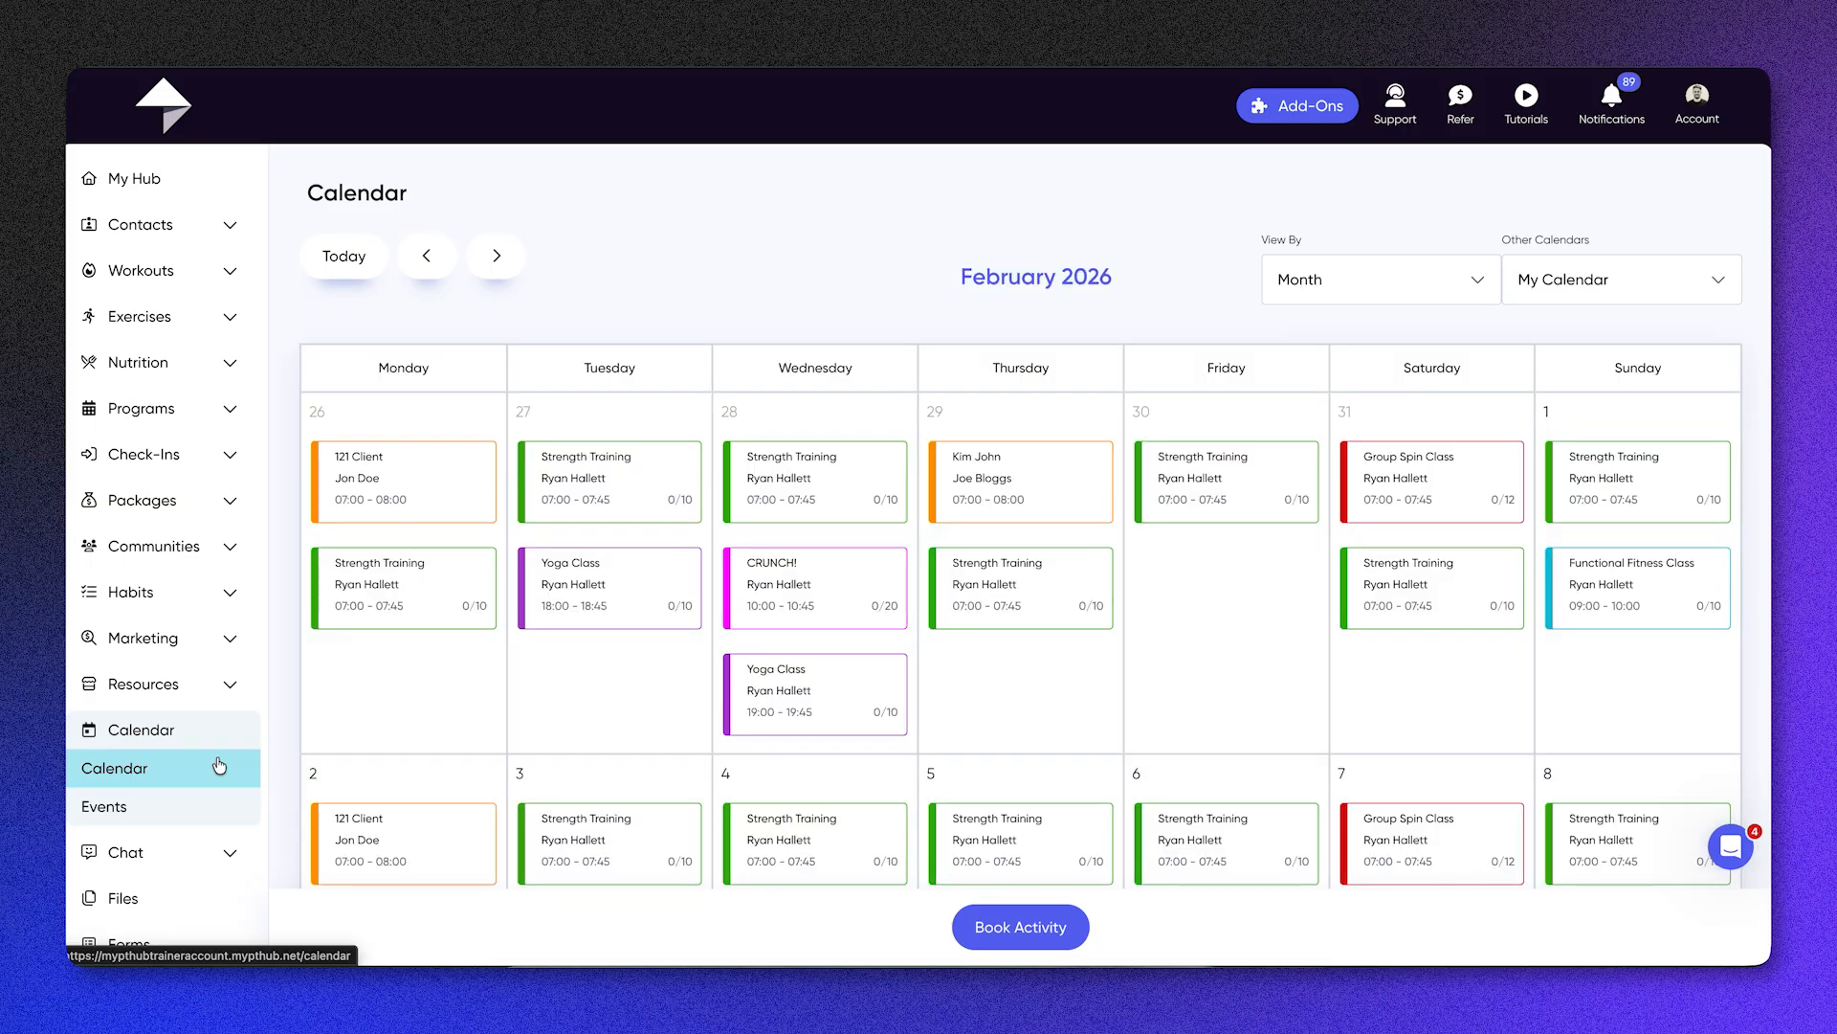
pyautogui.scroll(-1, 219, 765)
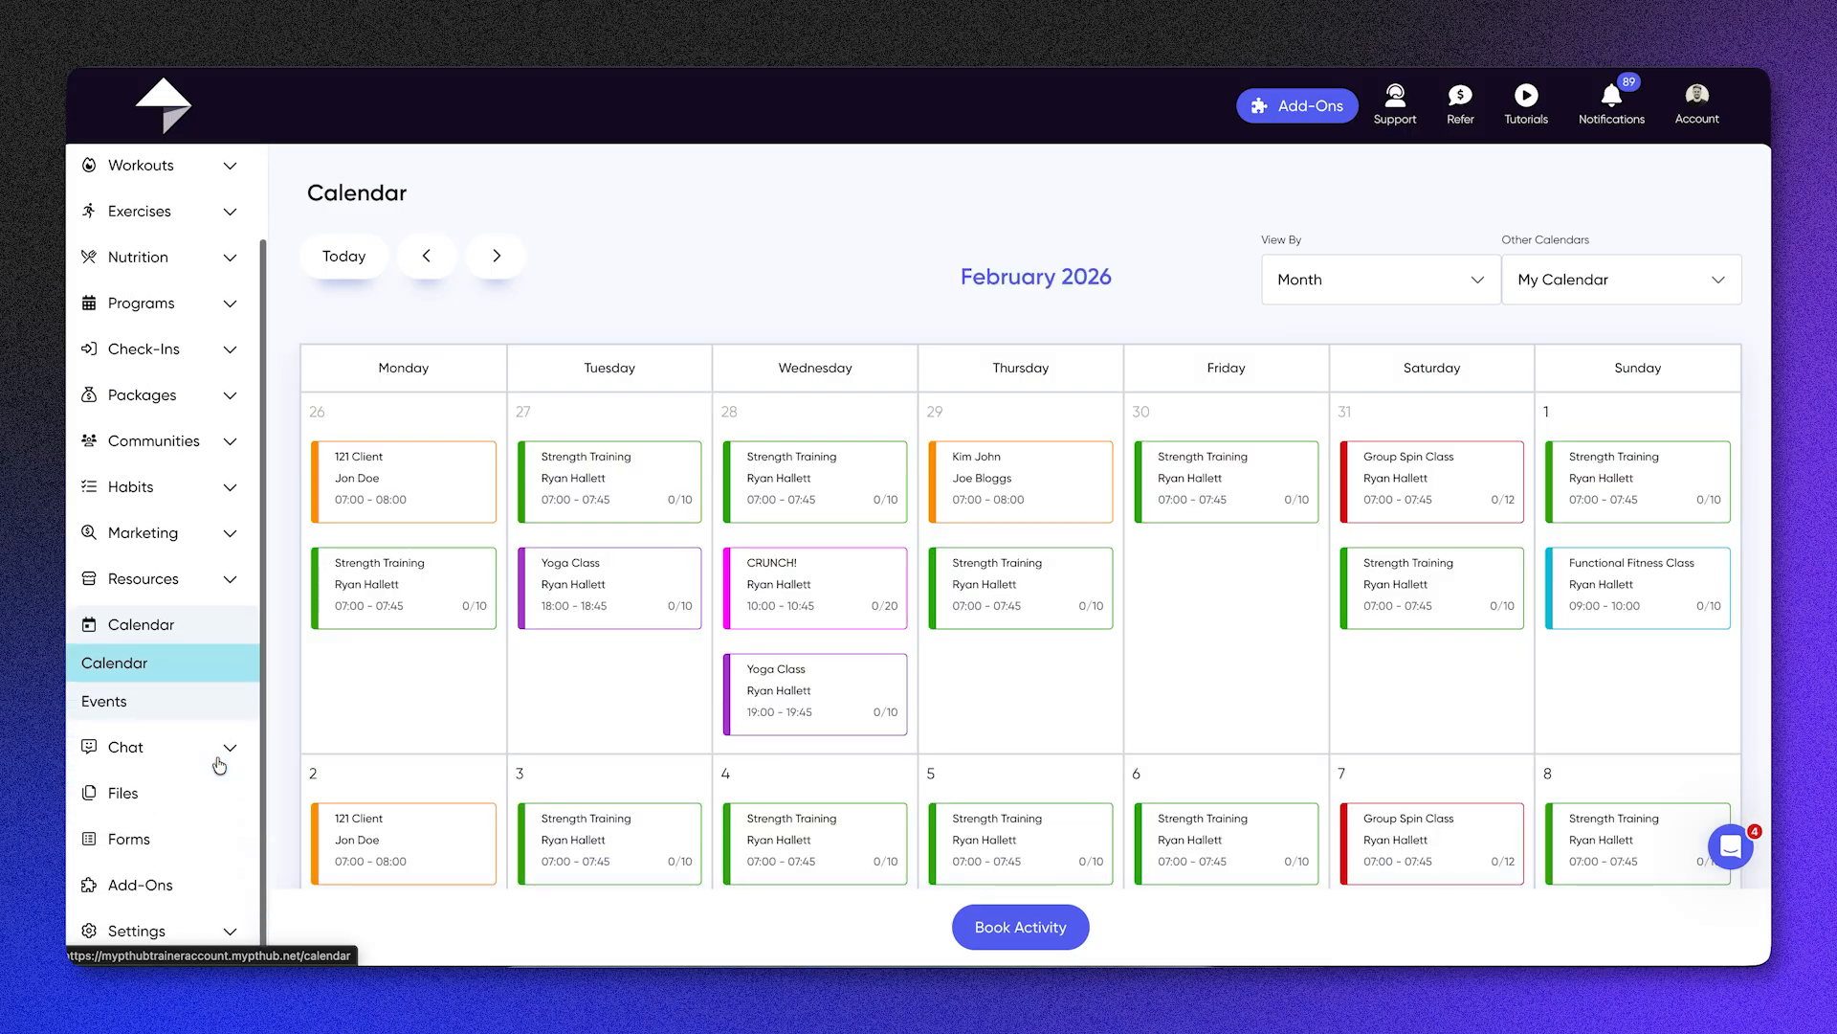
pyautogui.scroll(-3, 870, 647)
pyautogui.scroll(-4, 827, 761)
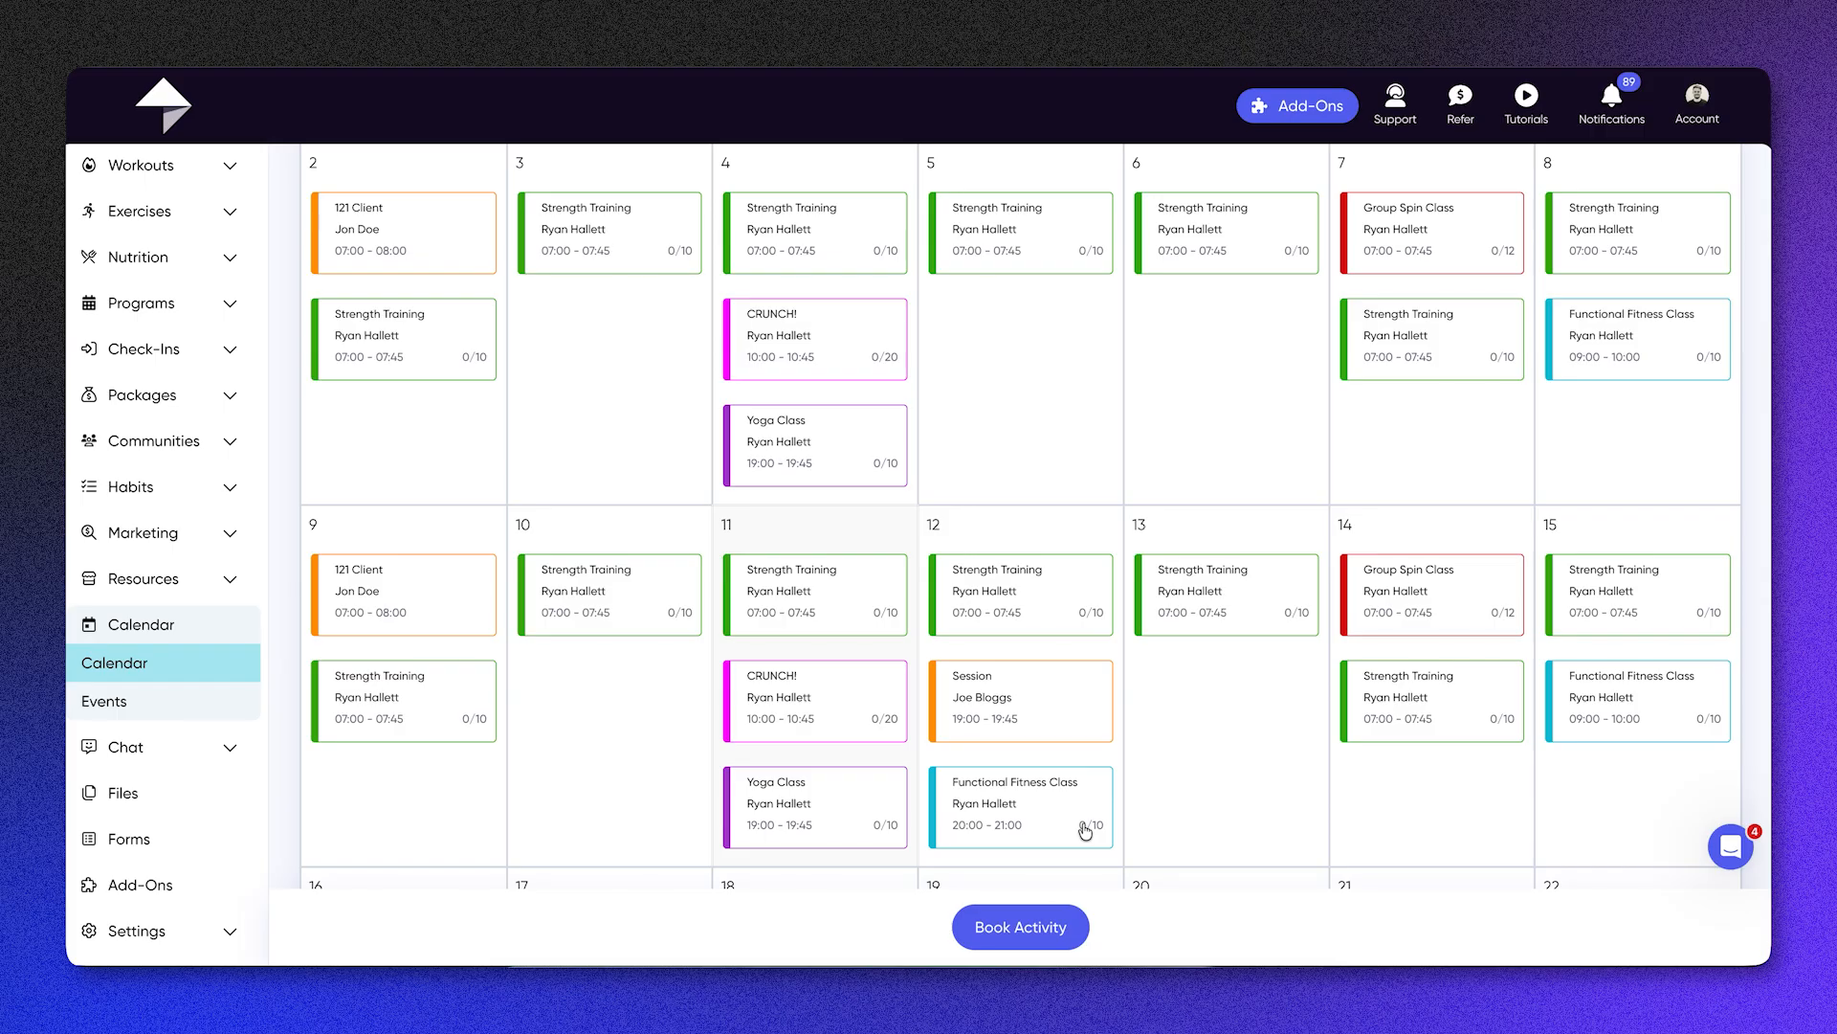
pyautogui.scroll(-2, 1085, 831)
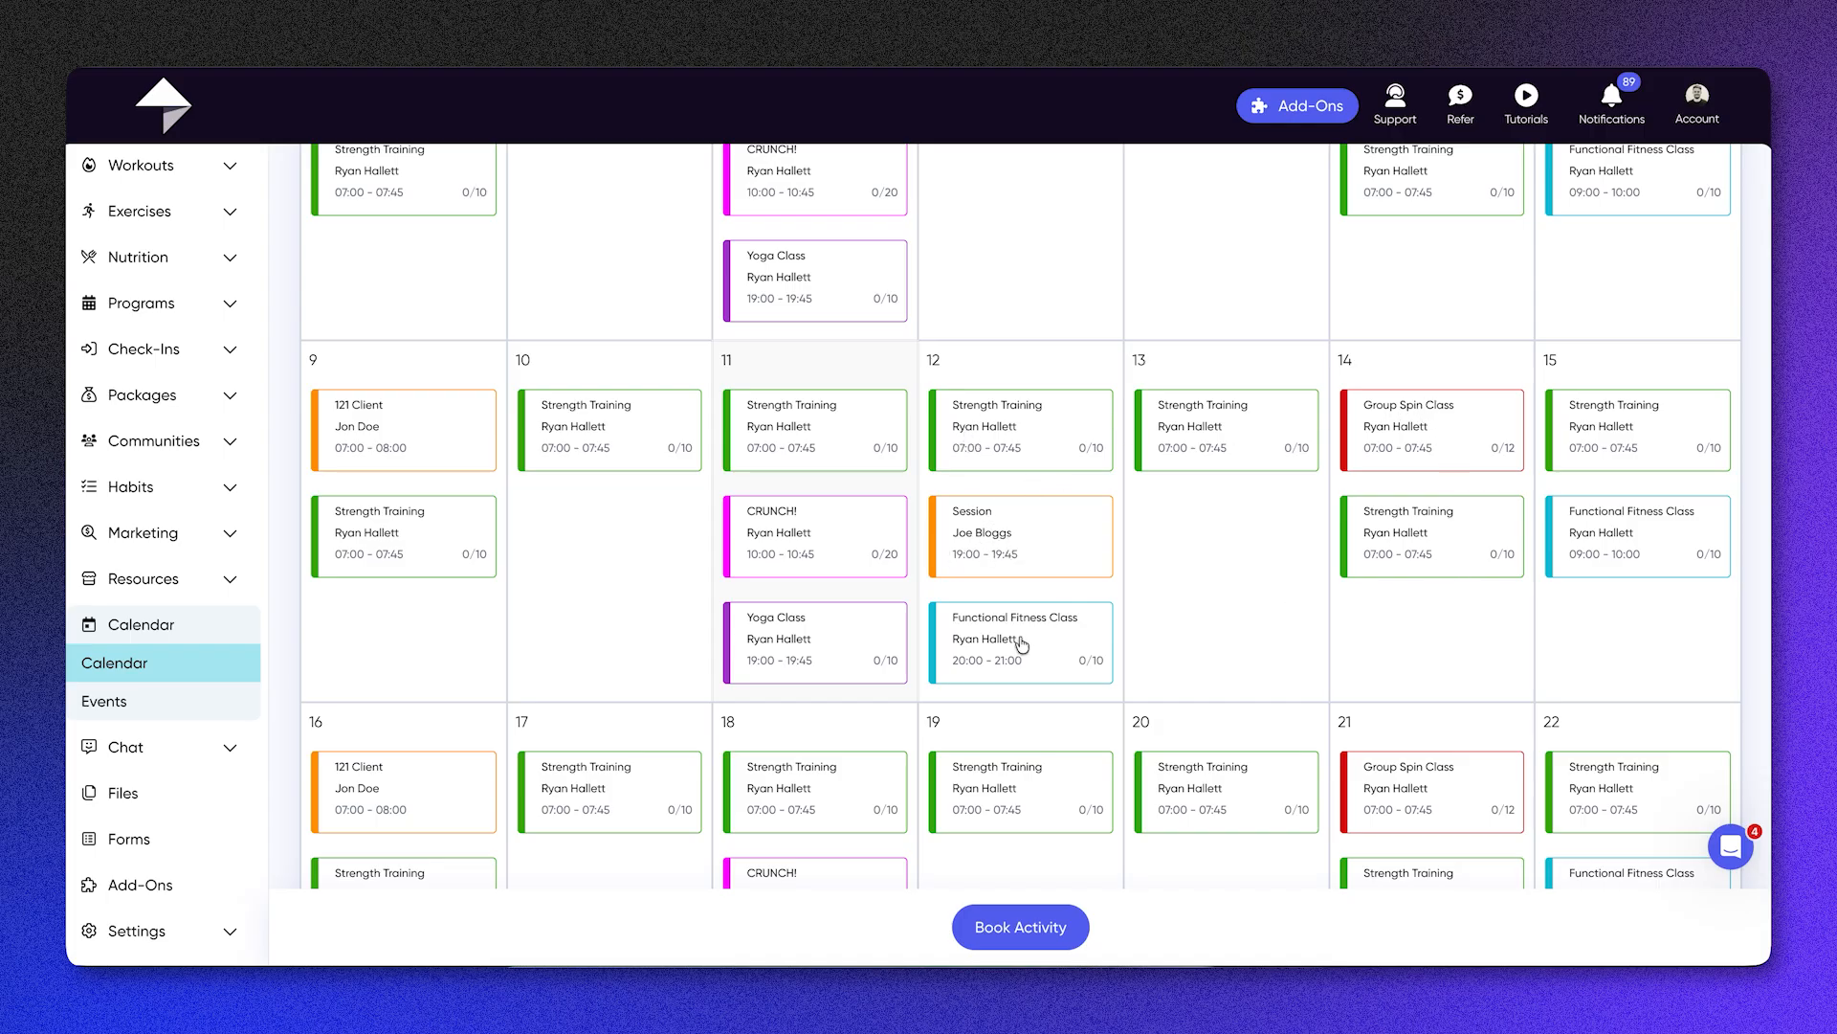
# Step: Go to the chat area and view the available new conversation types without starting one
pyautogui.click(162, 750)
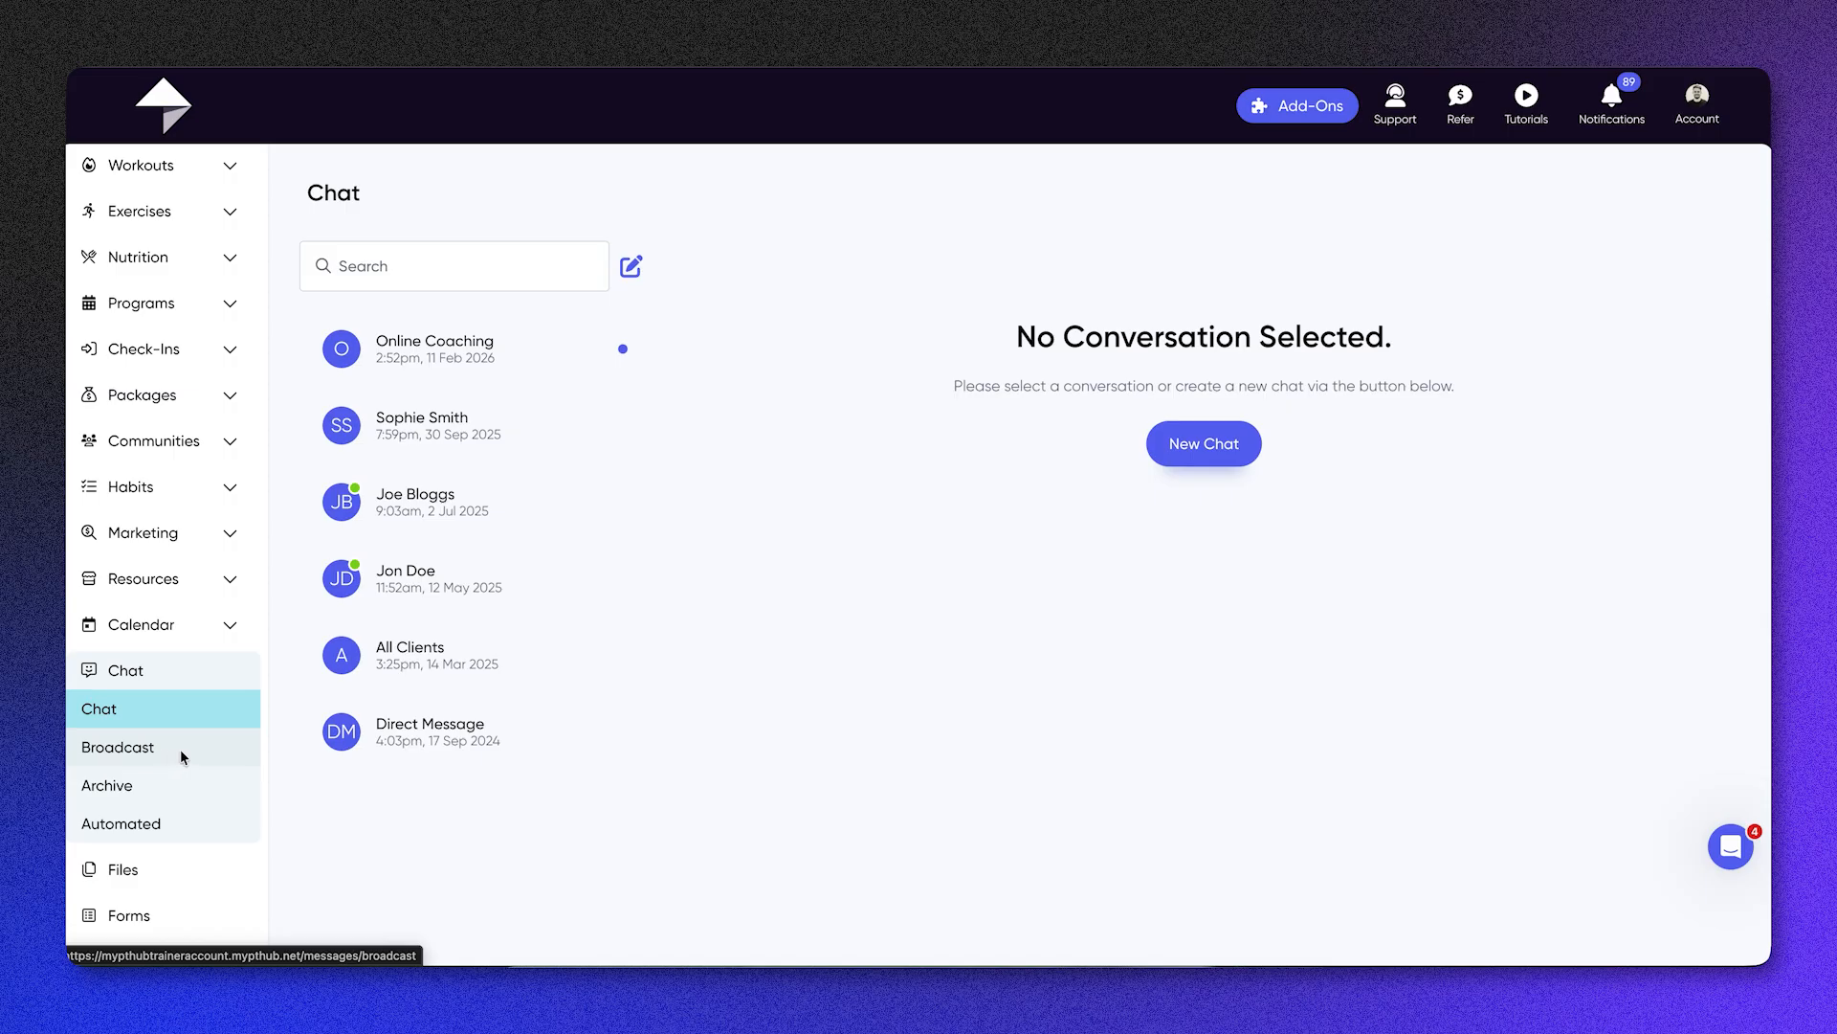
pyautogui.click(1384, 626)
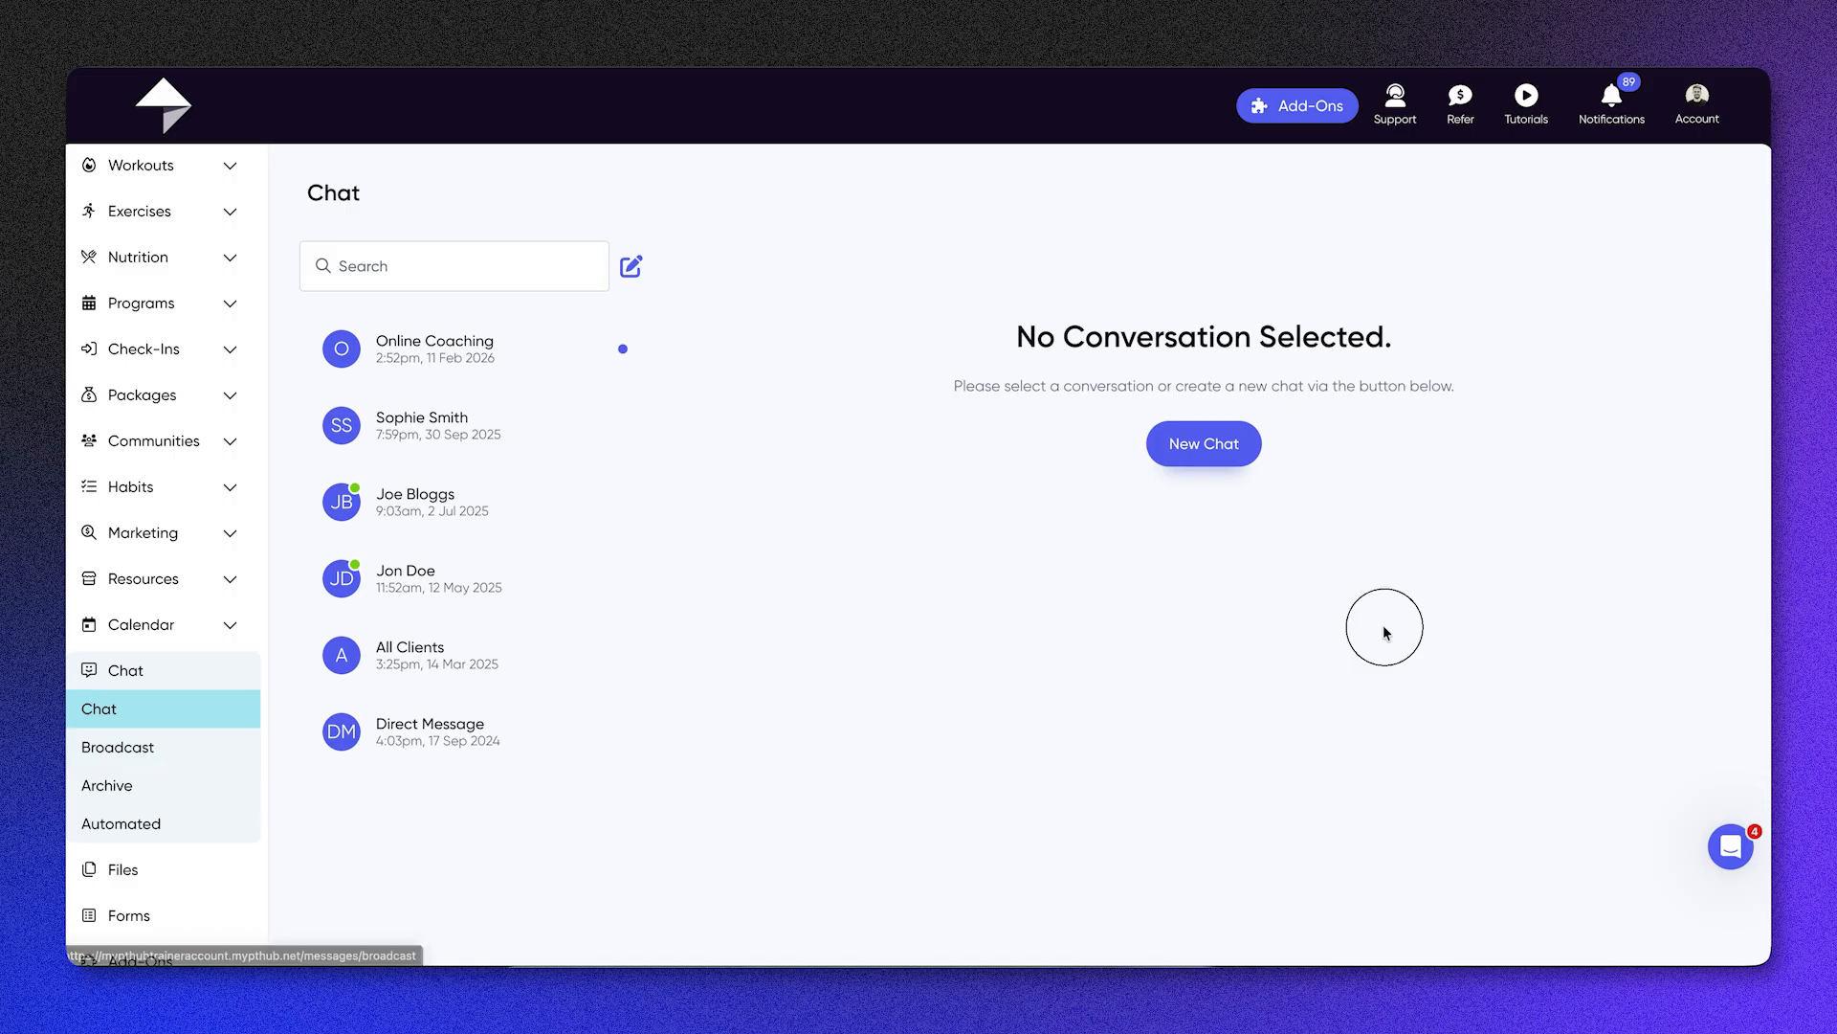
pyautogui.click(1218, 440)
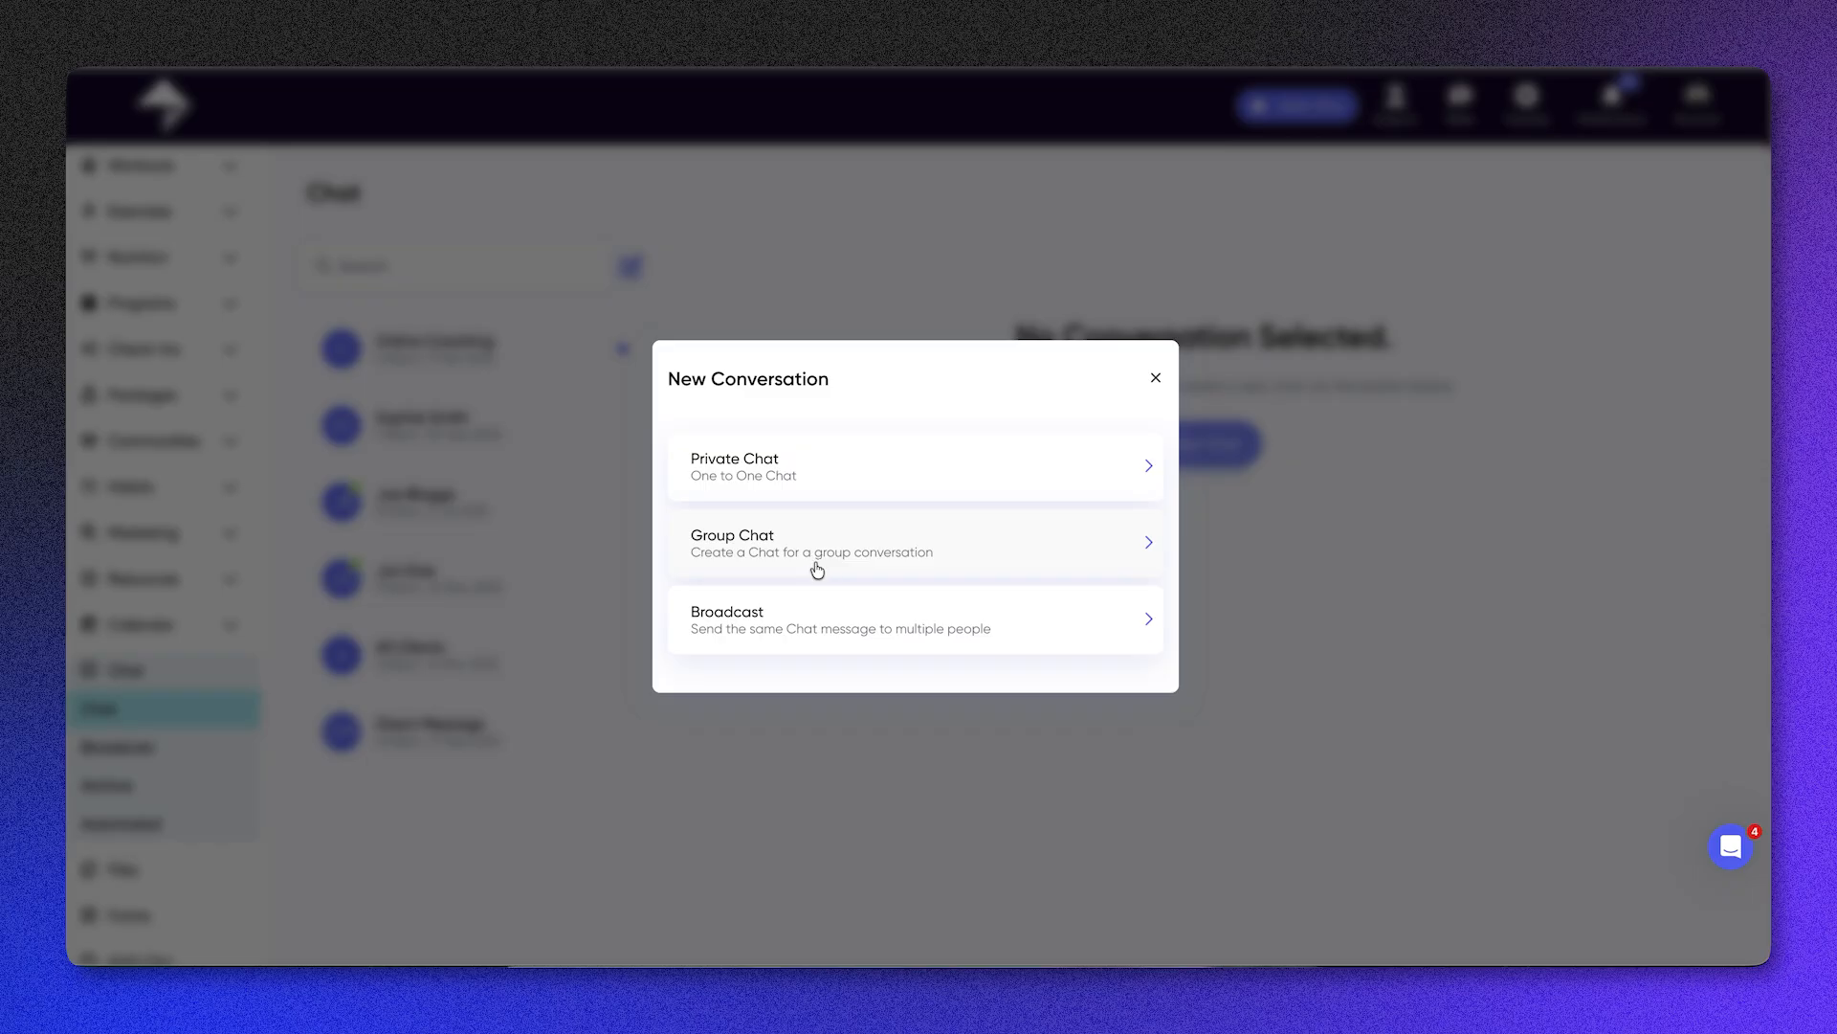
pyautogui.click(1156, 379)
# Step: Open the Online Coaching conversation and view the files and packages that can be linked, without adding any
pyautogui.click(442, 368)
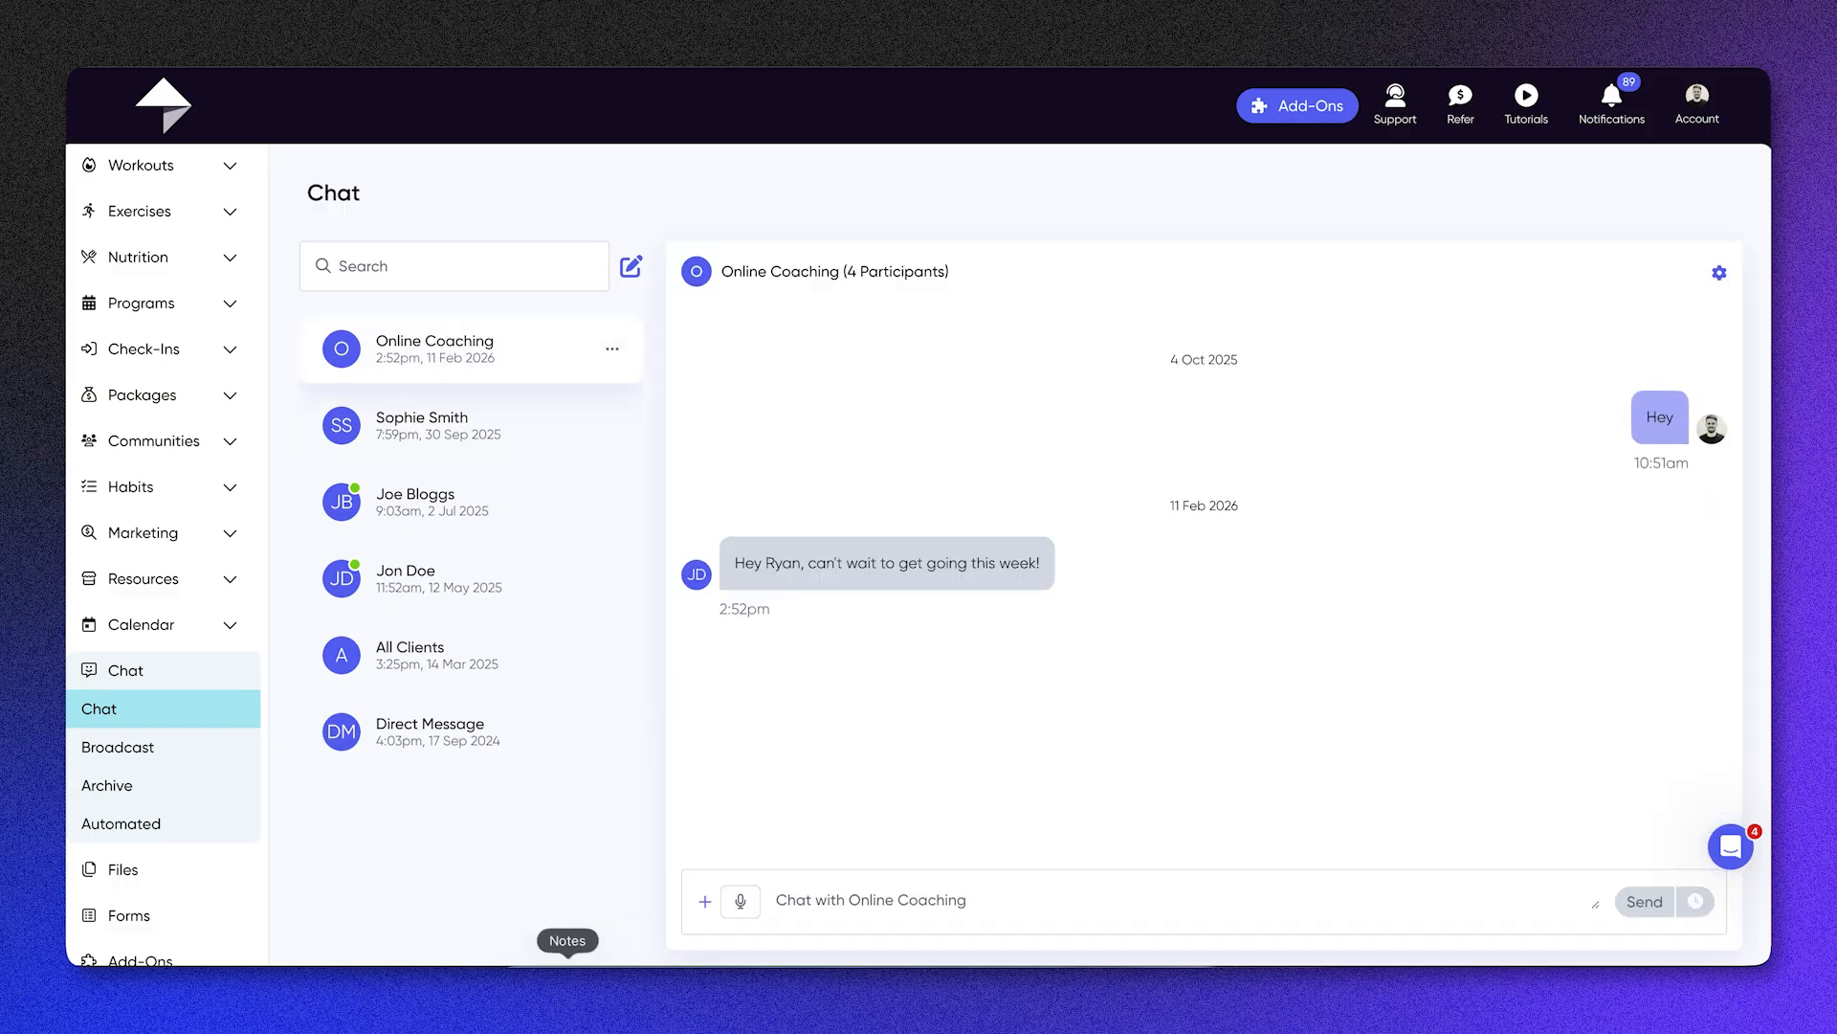
pyautogui.click(704, 901)
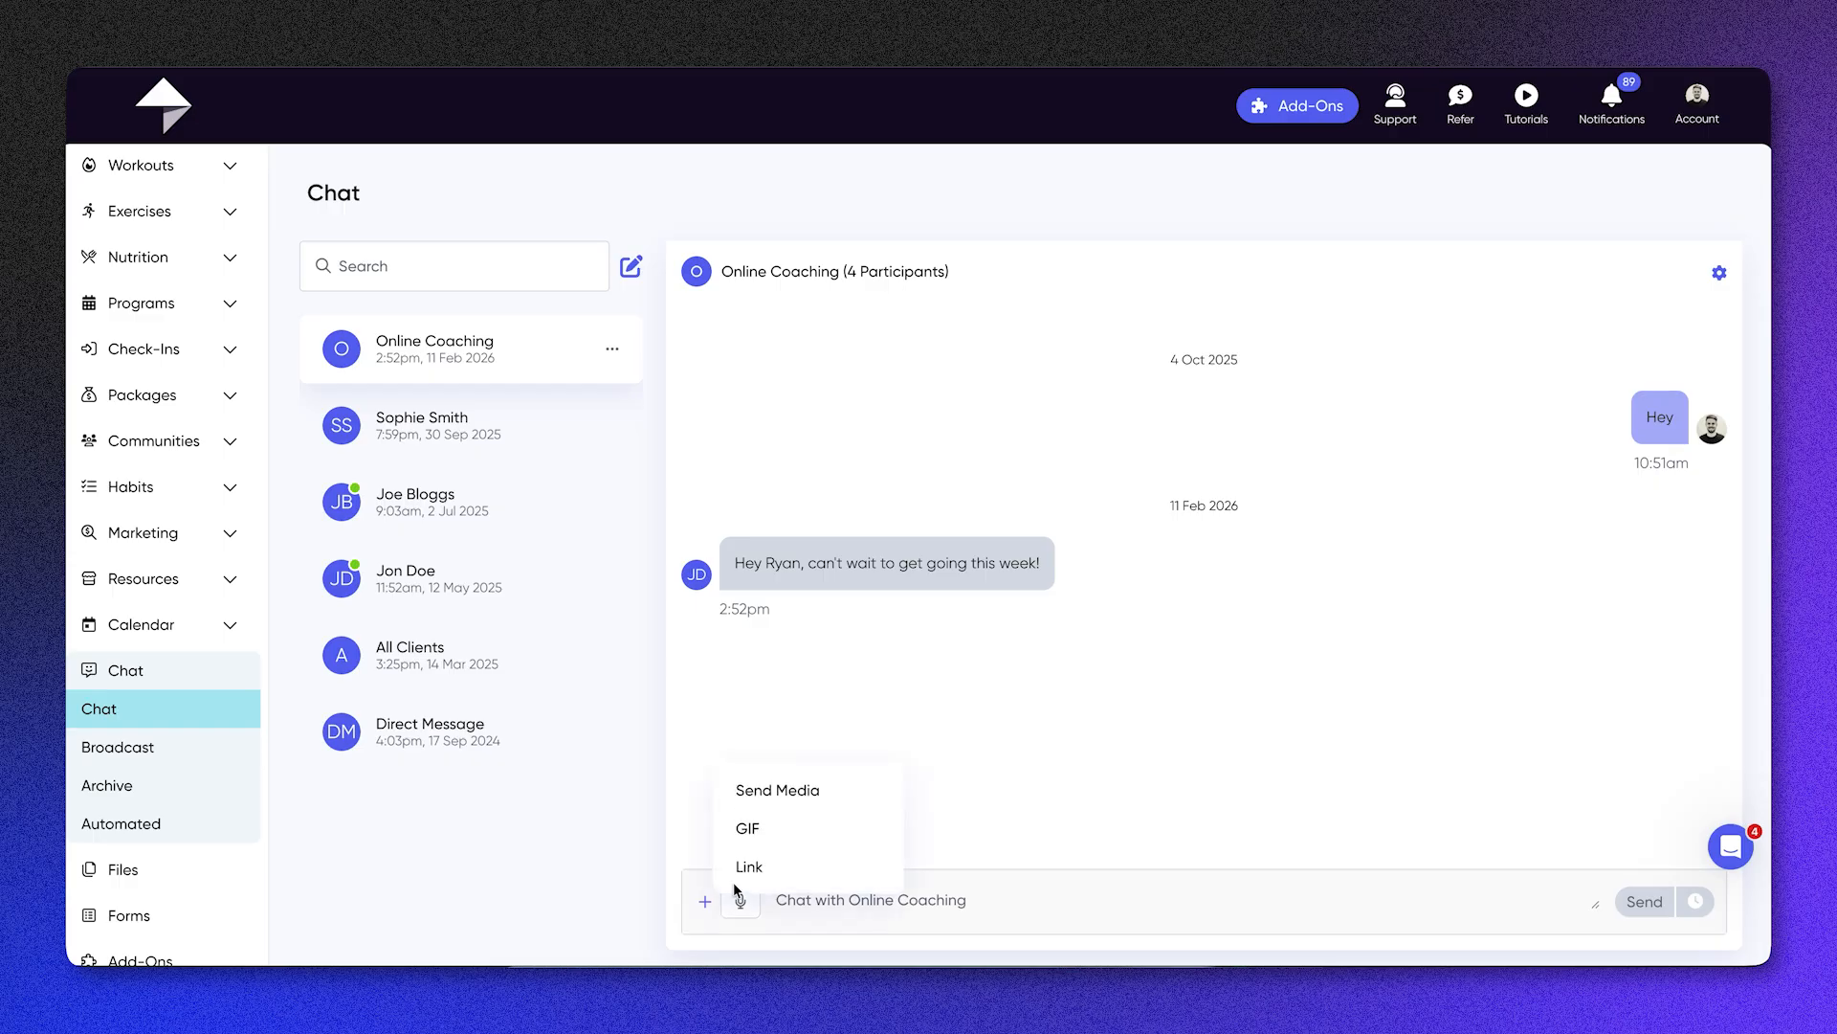
pyautogui.click(792, 865)
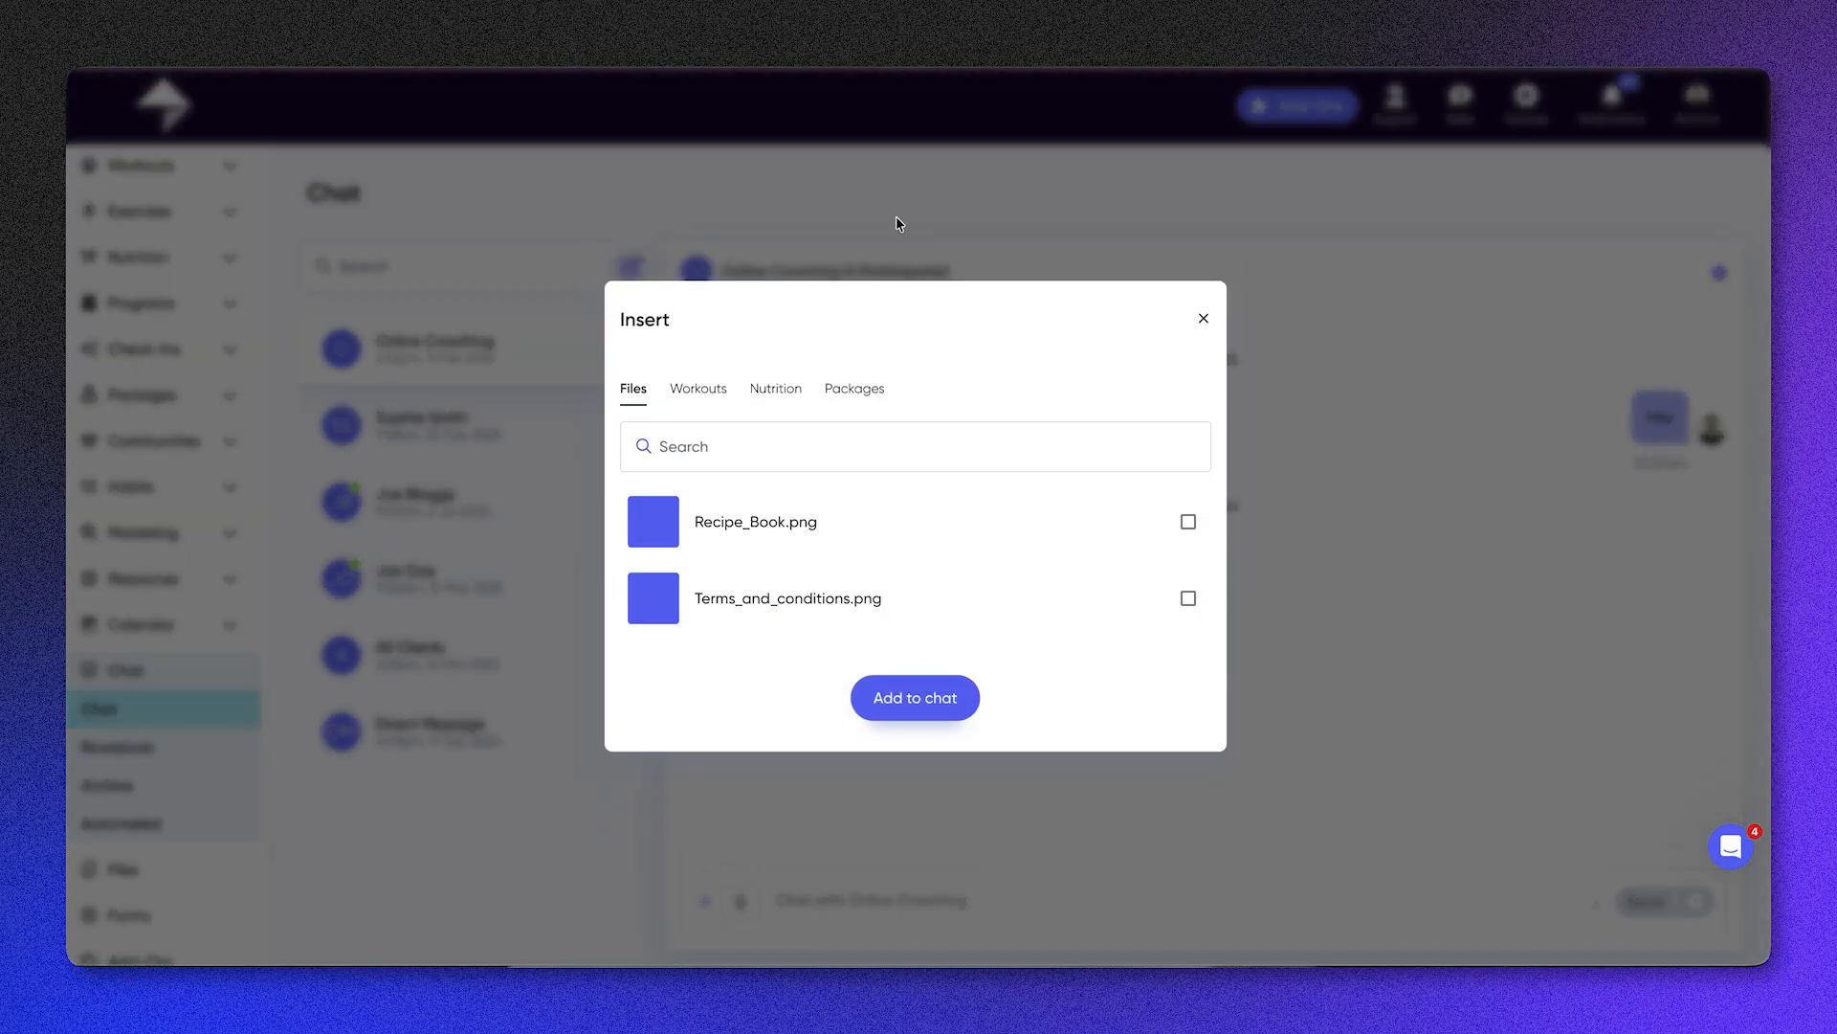
pyautogui.click(877, 388)
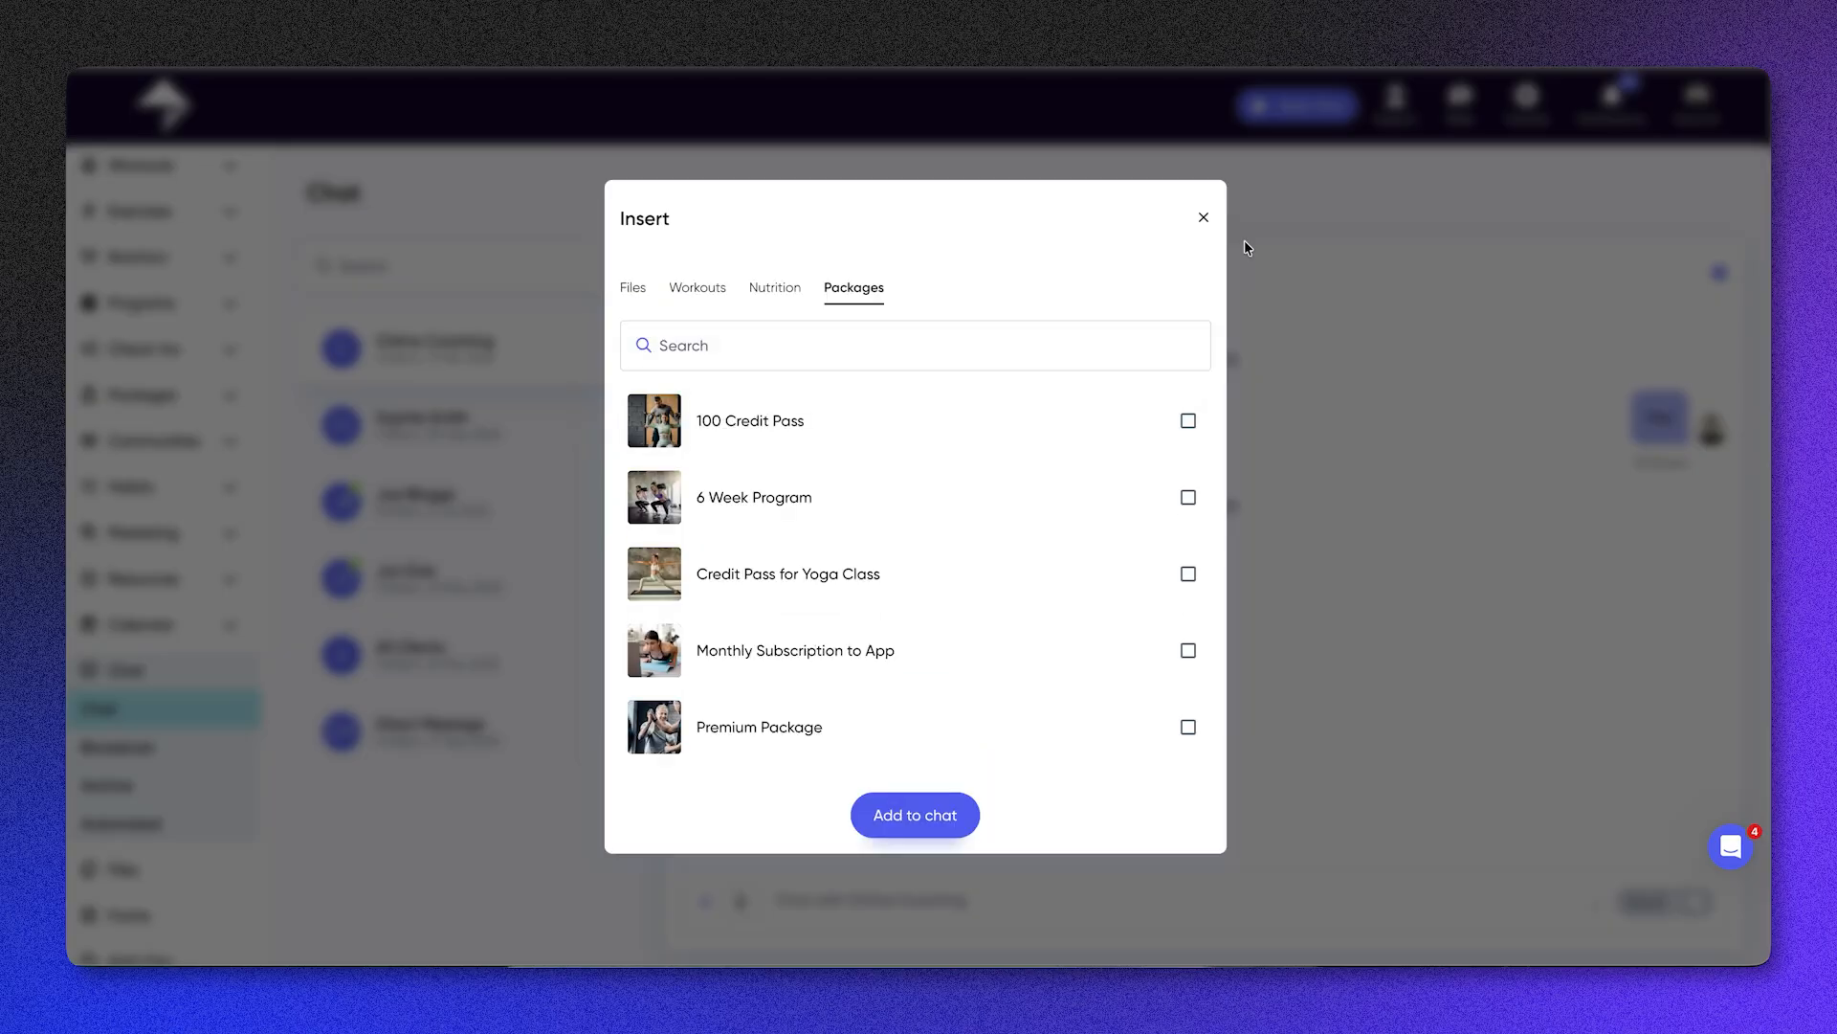
pyautogui.click(1203, 221)
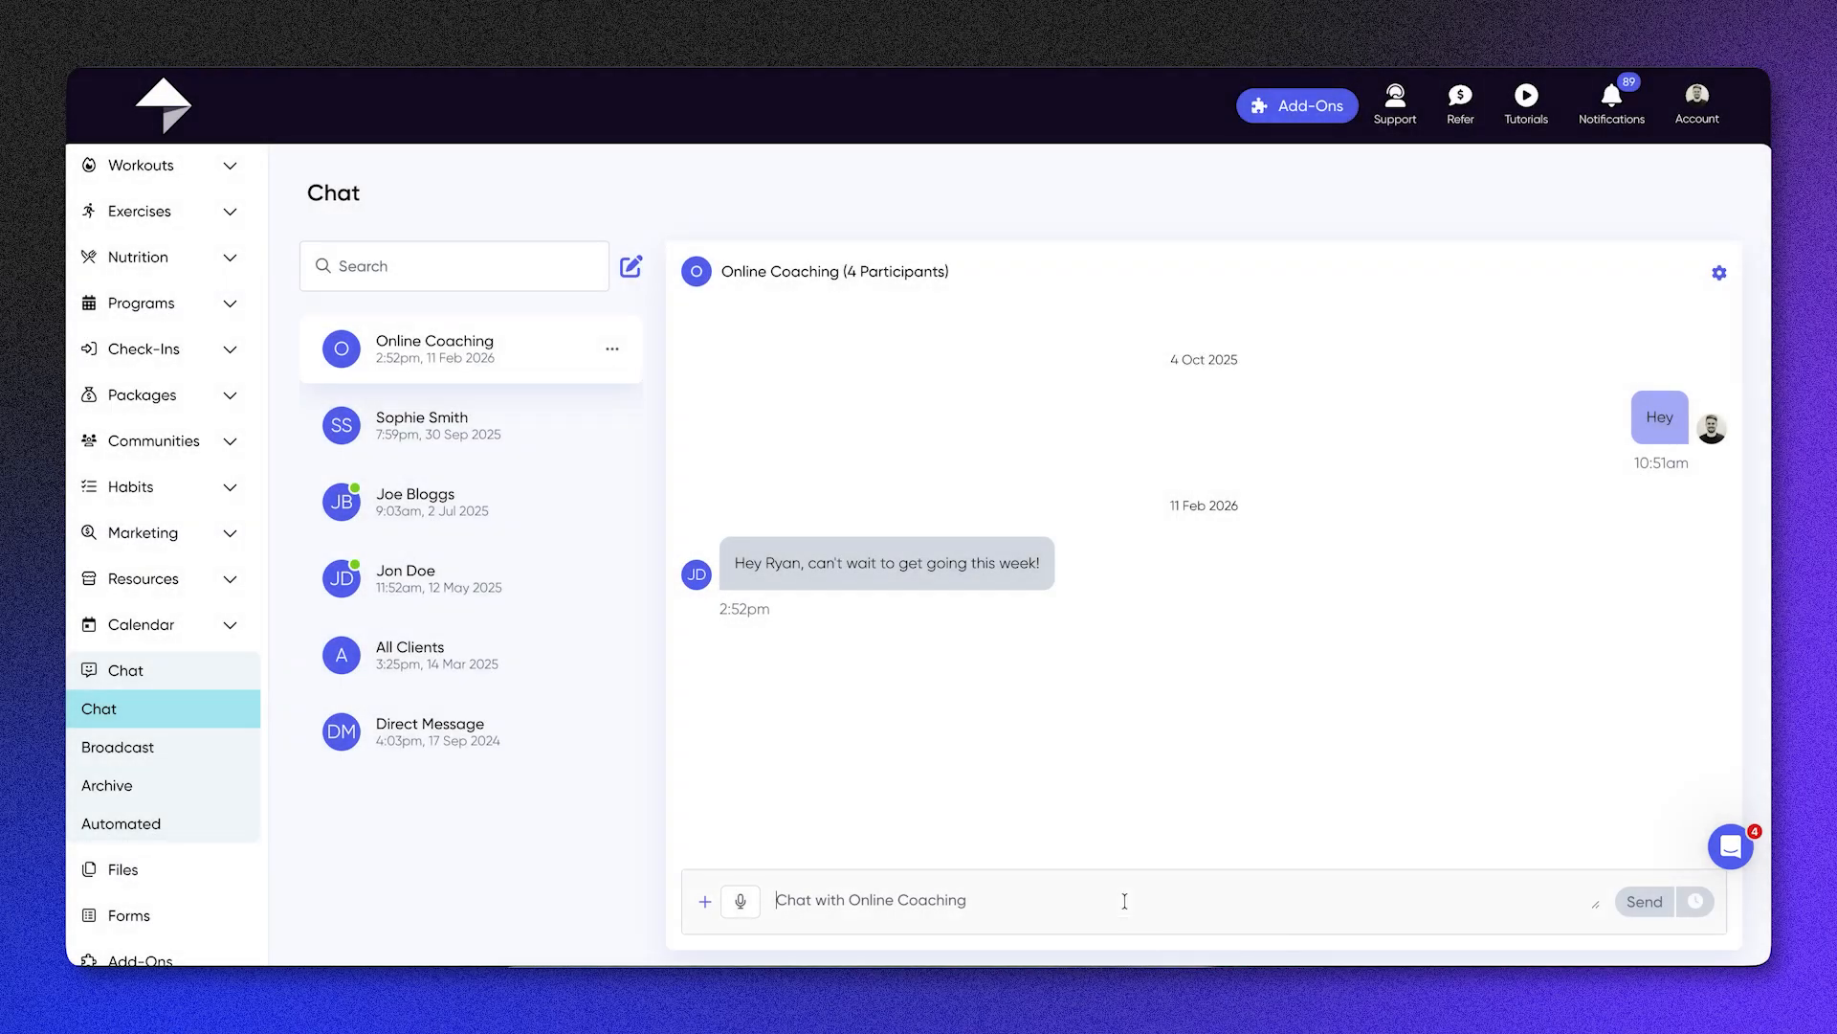
# Step: Schedule the message "Hey!" to the Online Coaching conversation for 11/02/2026 at 07:05 PM
pyautogui.click(1126, 899)
pyautogui.write('Hey!')
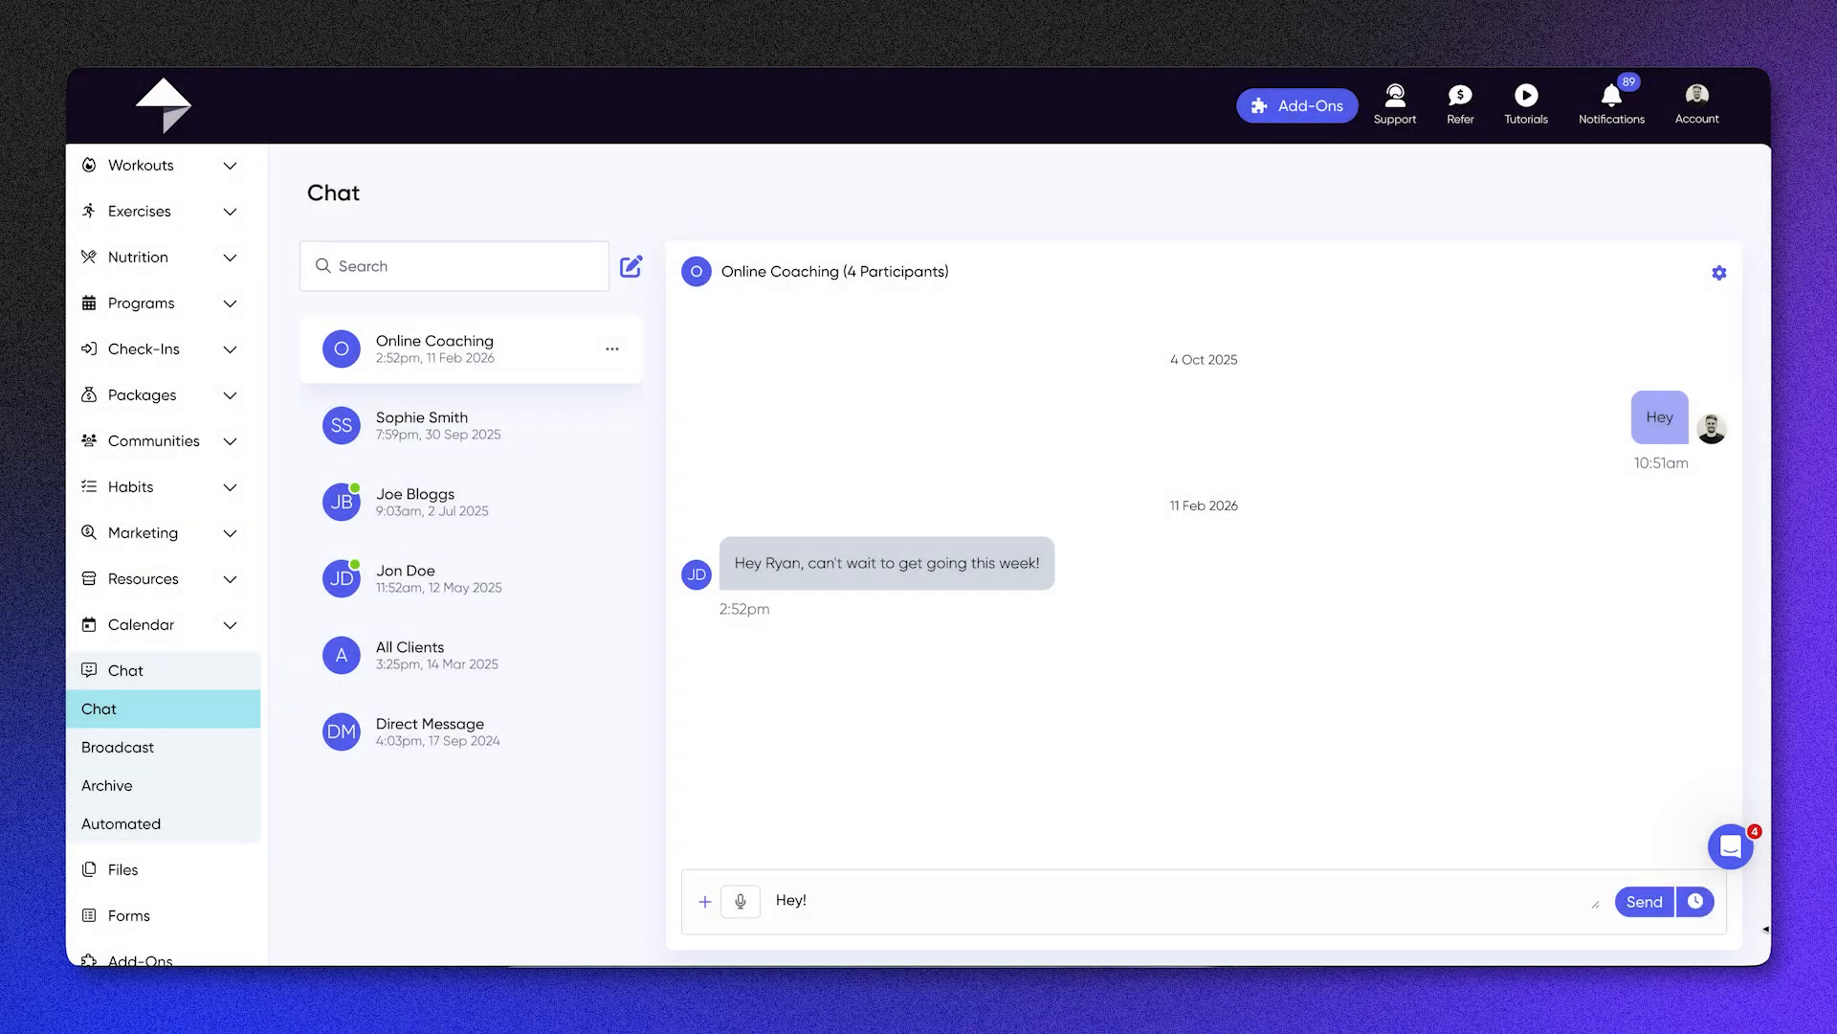
pyautogui.click(1695, 901)
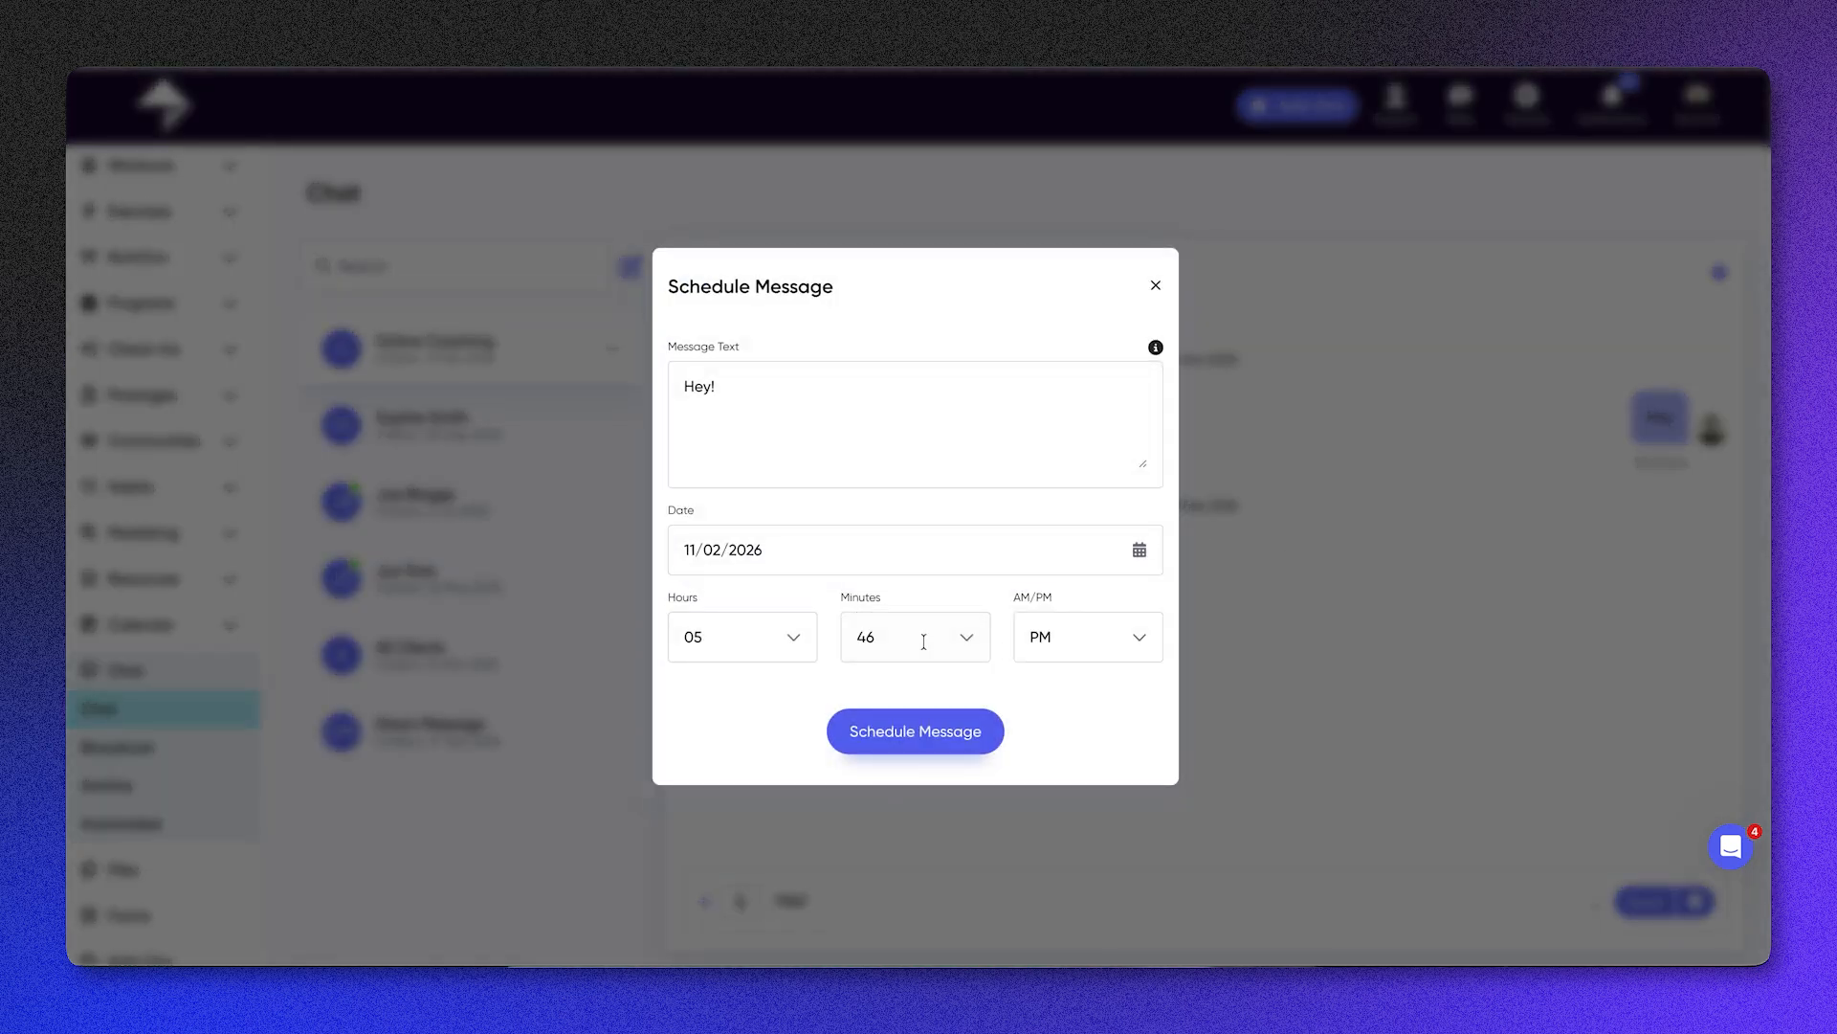
pyautogui.click(902, 636)
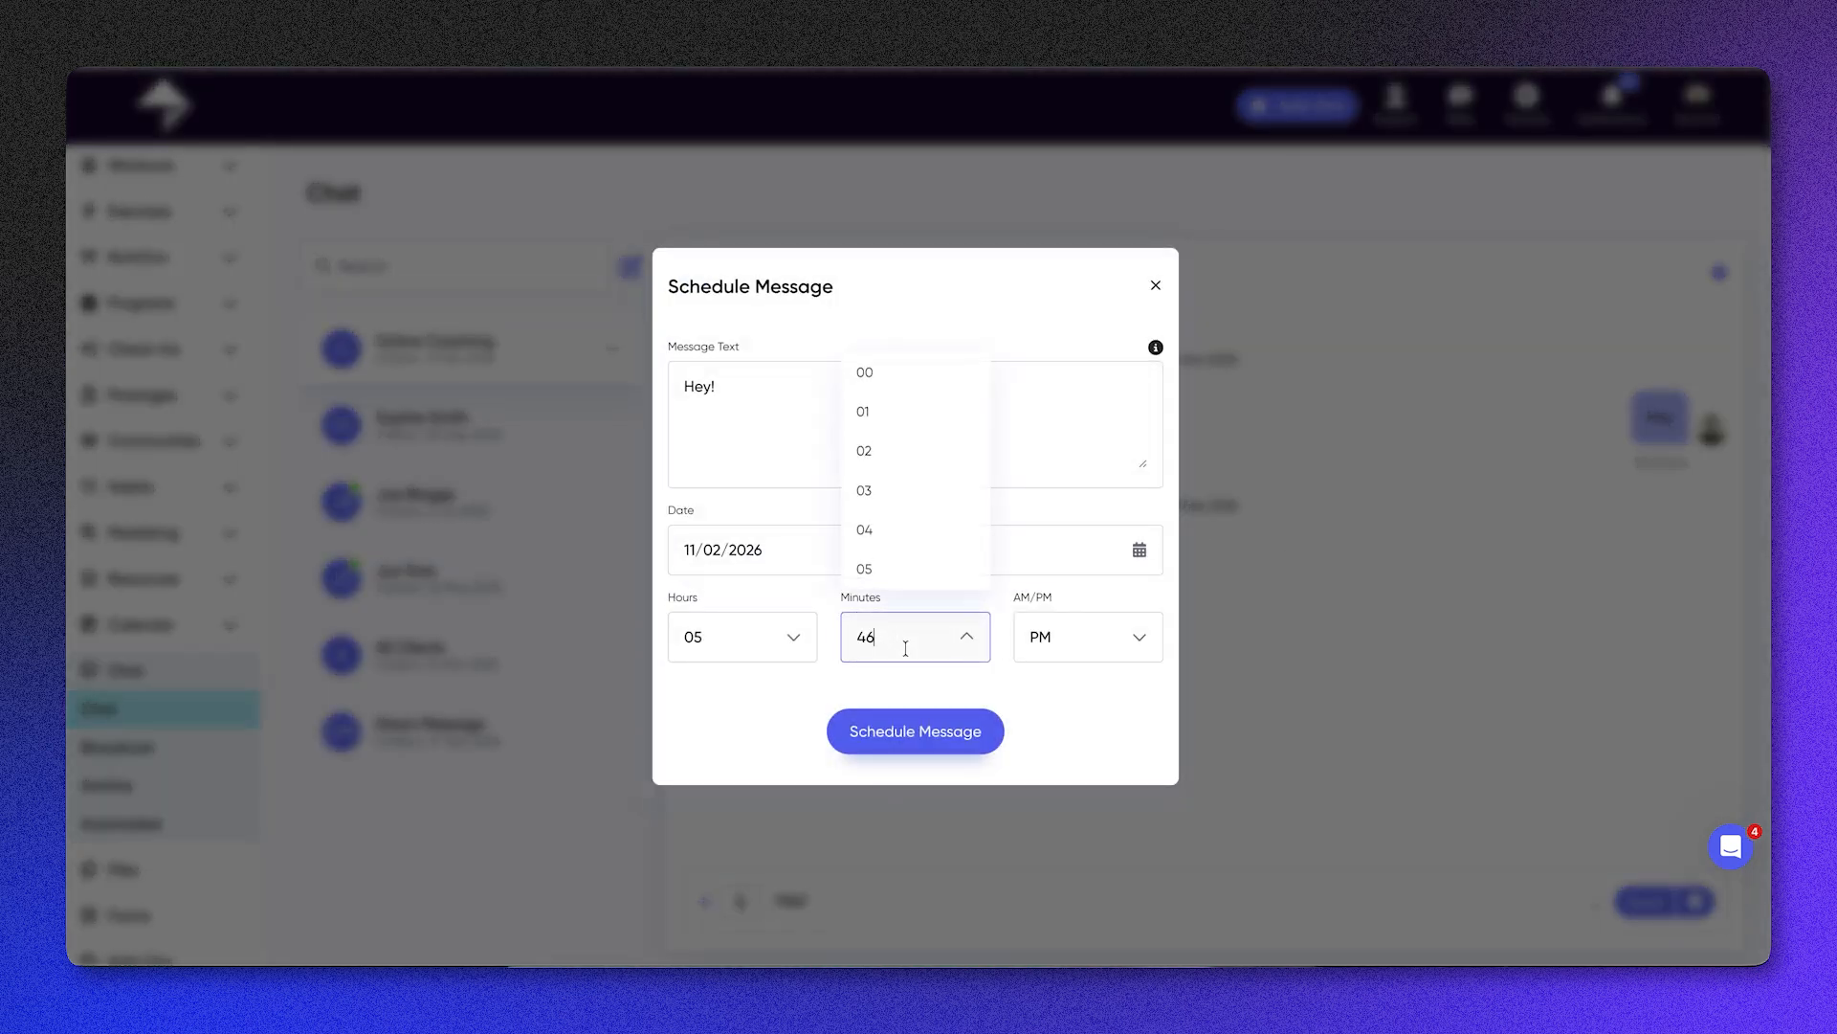
pyautogui.click(894, 570)
pyautogui.click(762, 622)
pyautogui.scroll(-2, 730, 533)
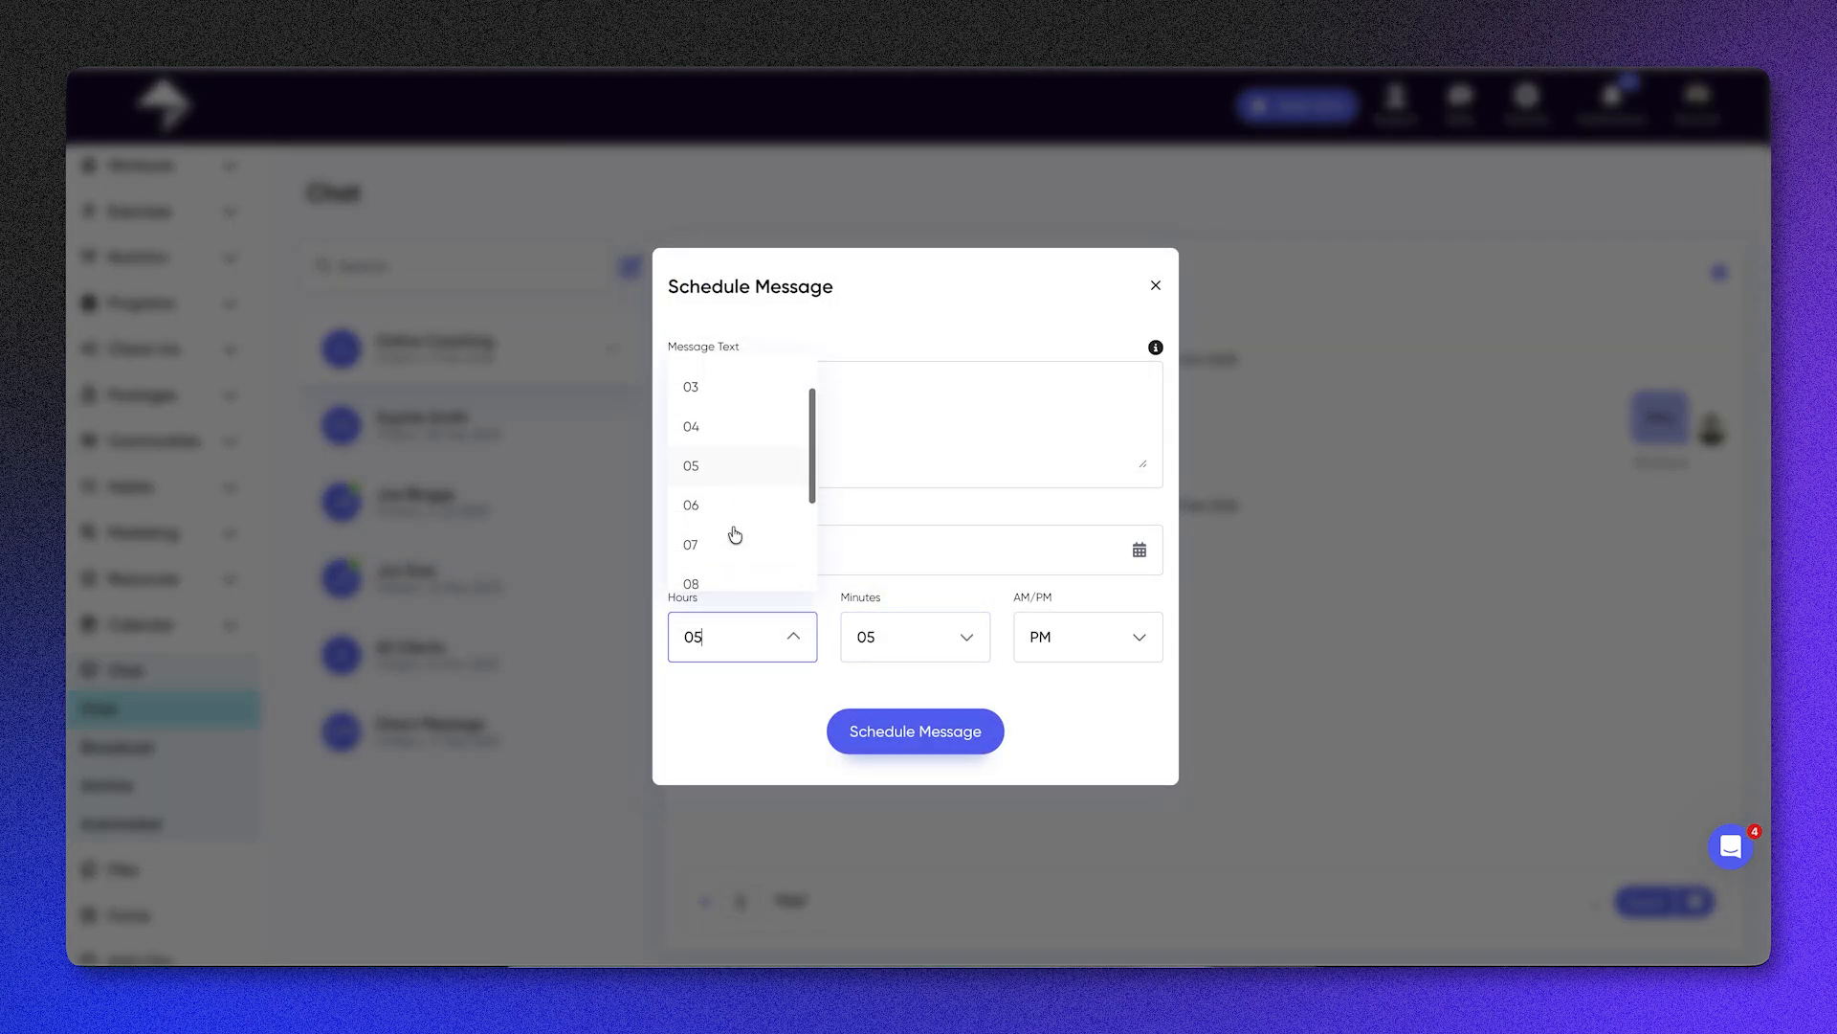
pyautogui.click(730, 533)
pyautogui.click(938, 729)
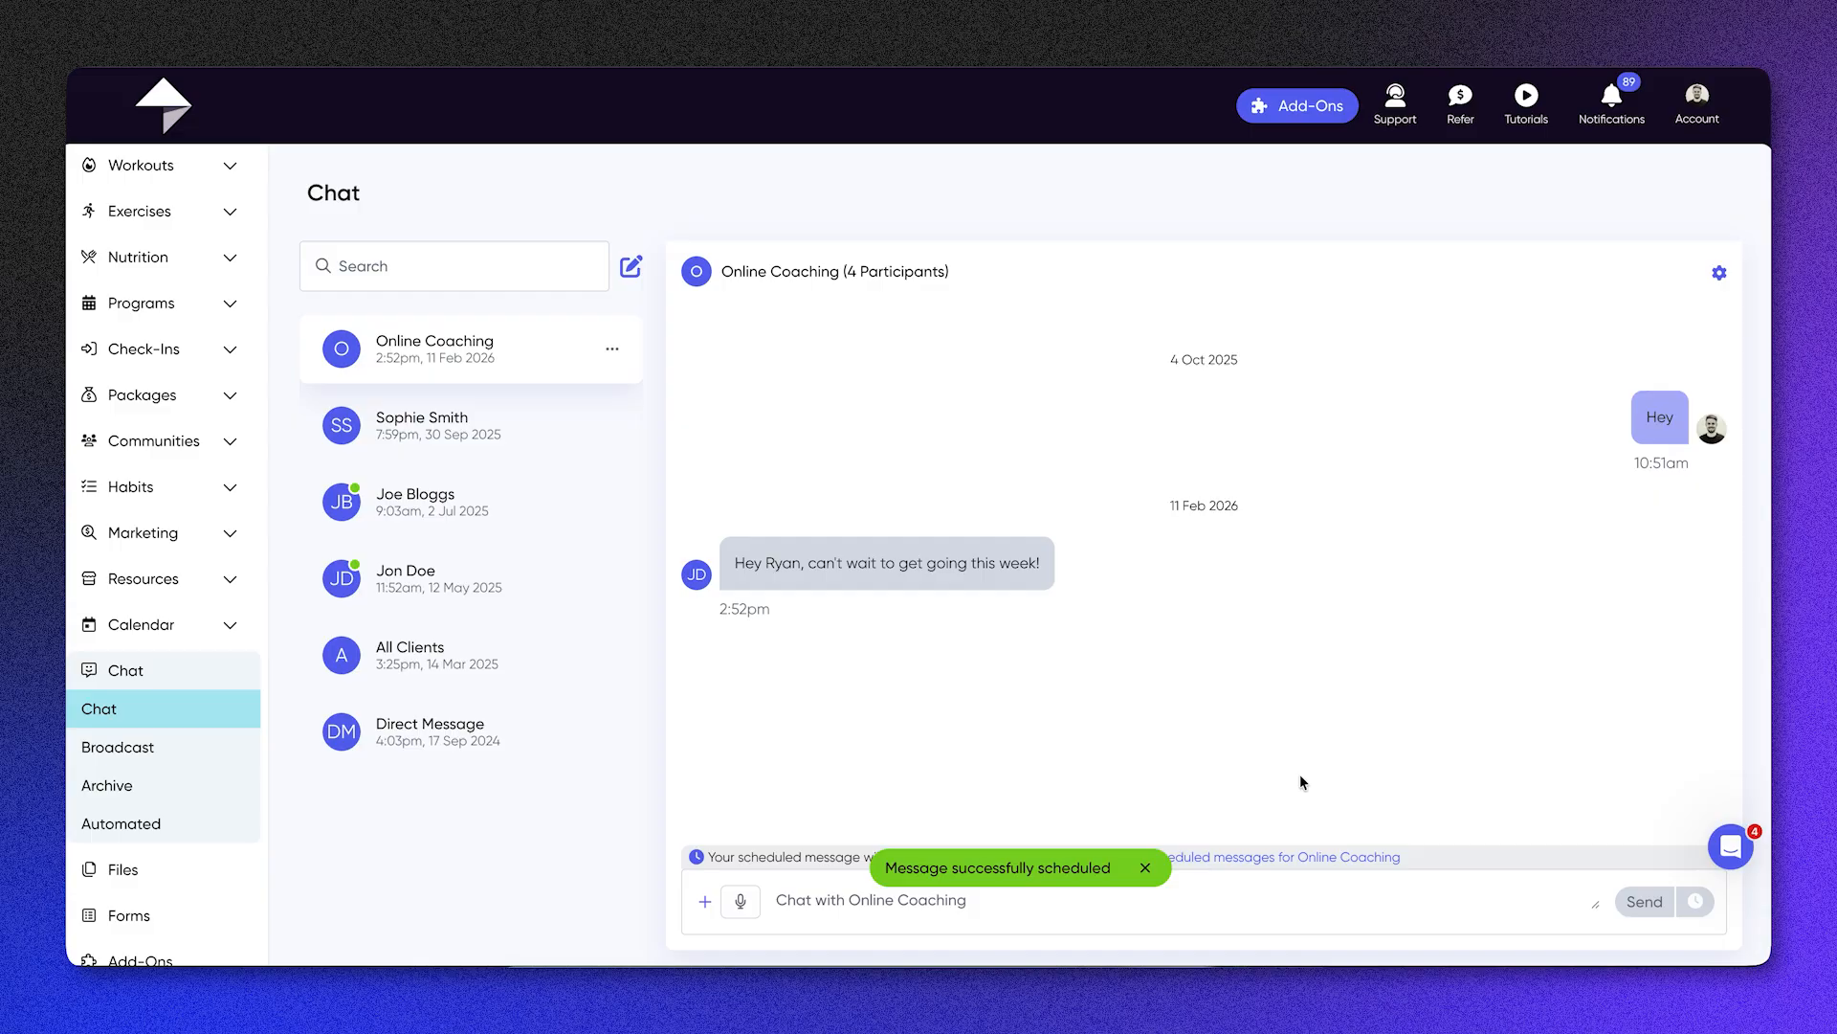
# Step: View the broadcast and archived conversations and look through the client events in the automated messages
pyautogui.click(192, 746)
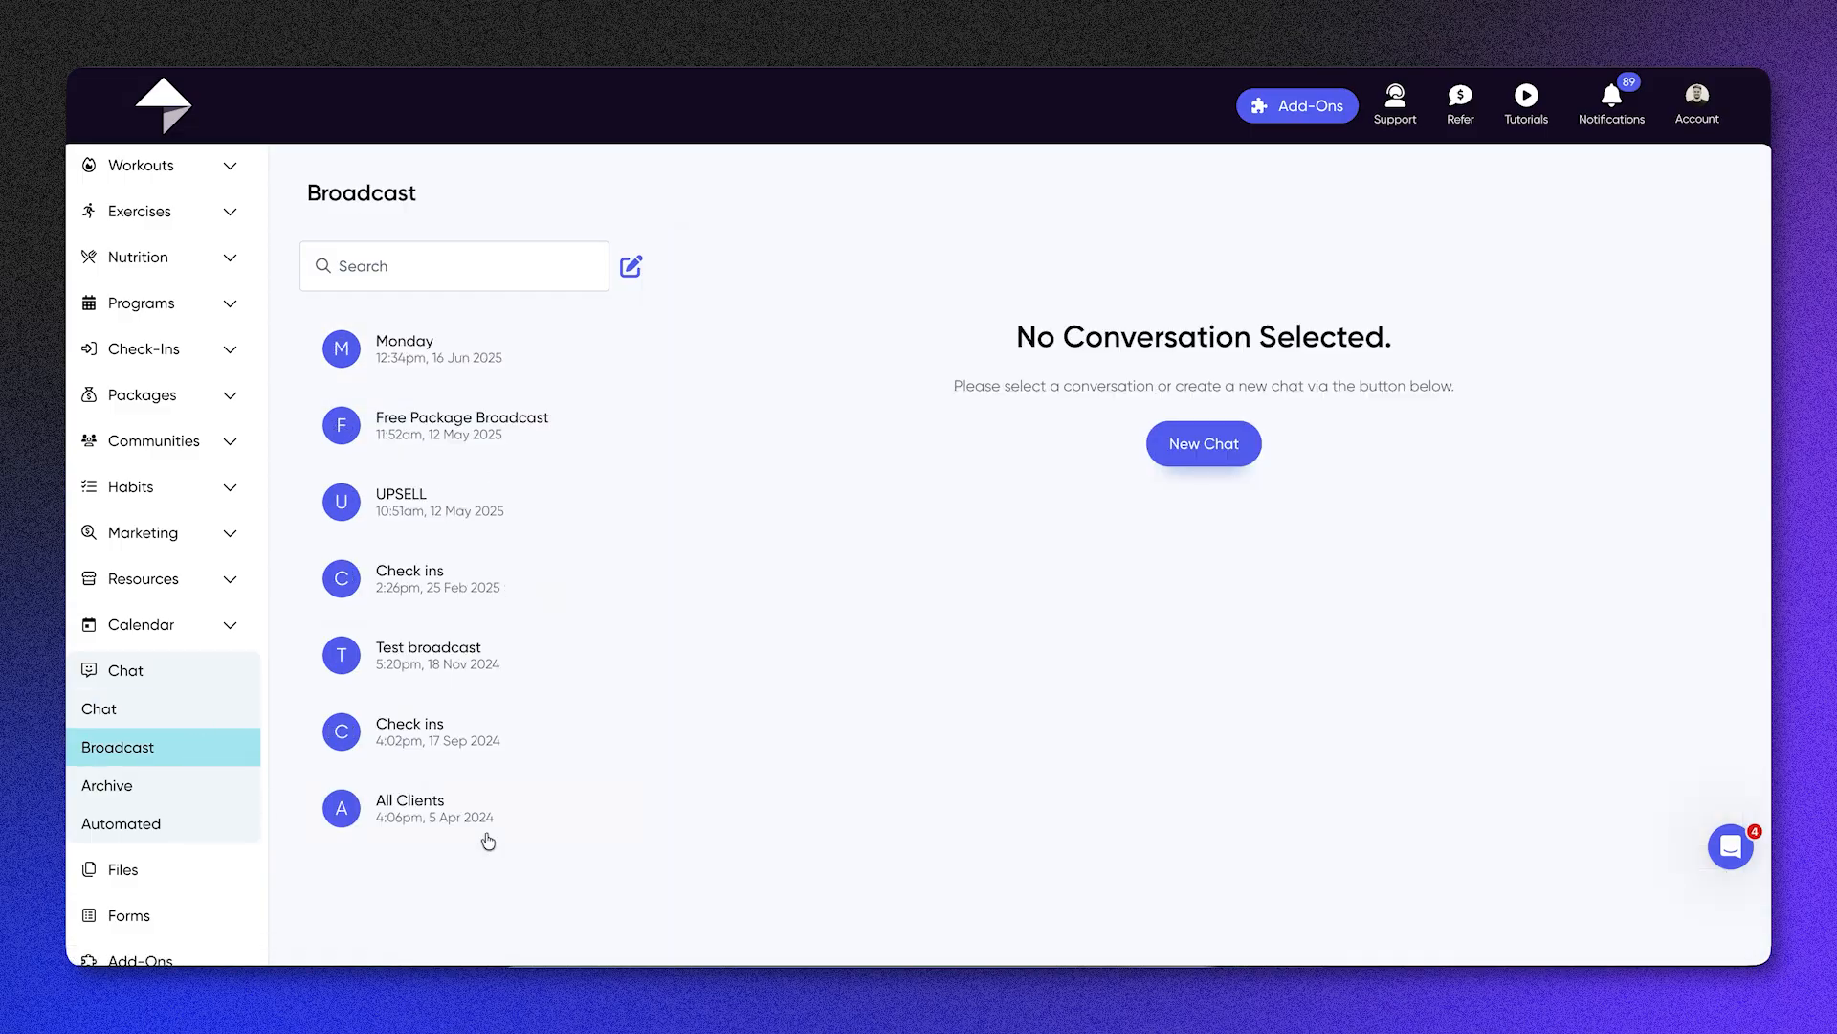
pyautogui.click(182, 793)
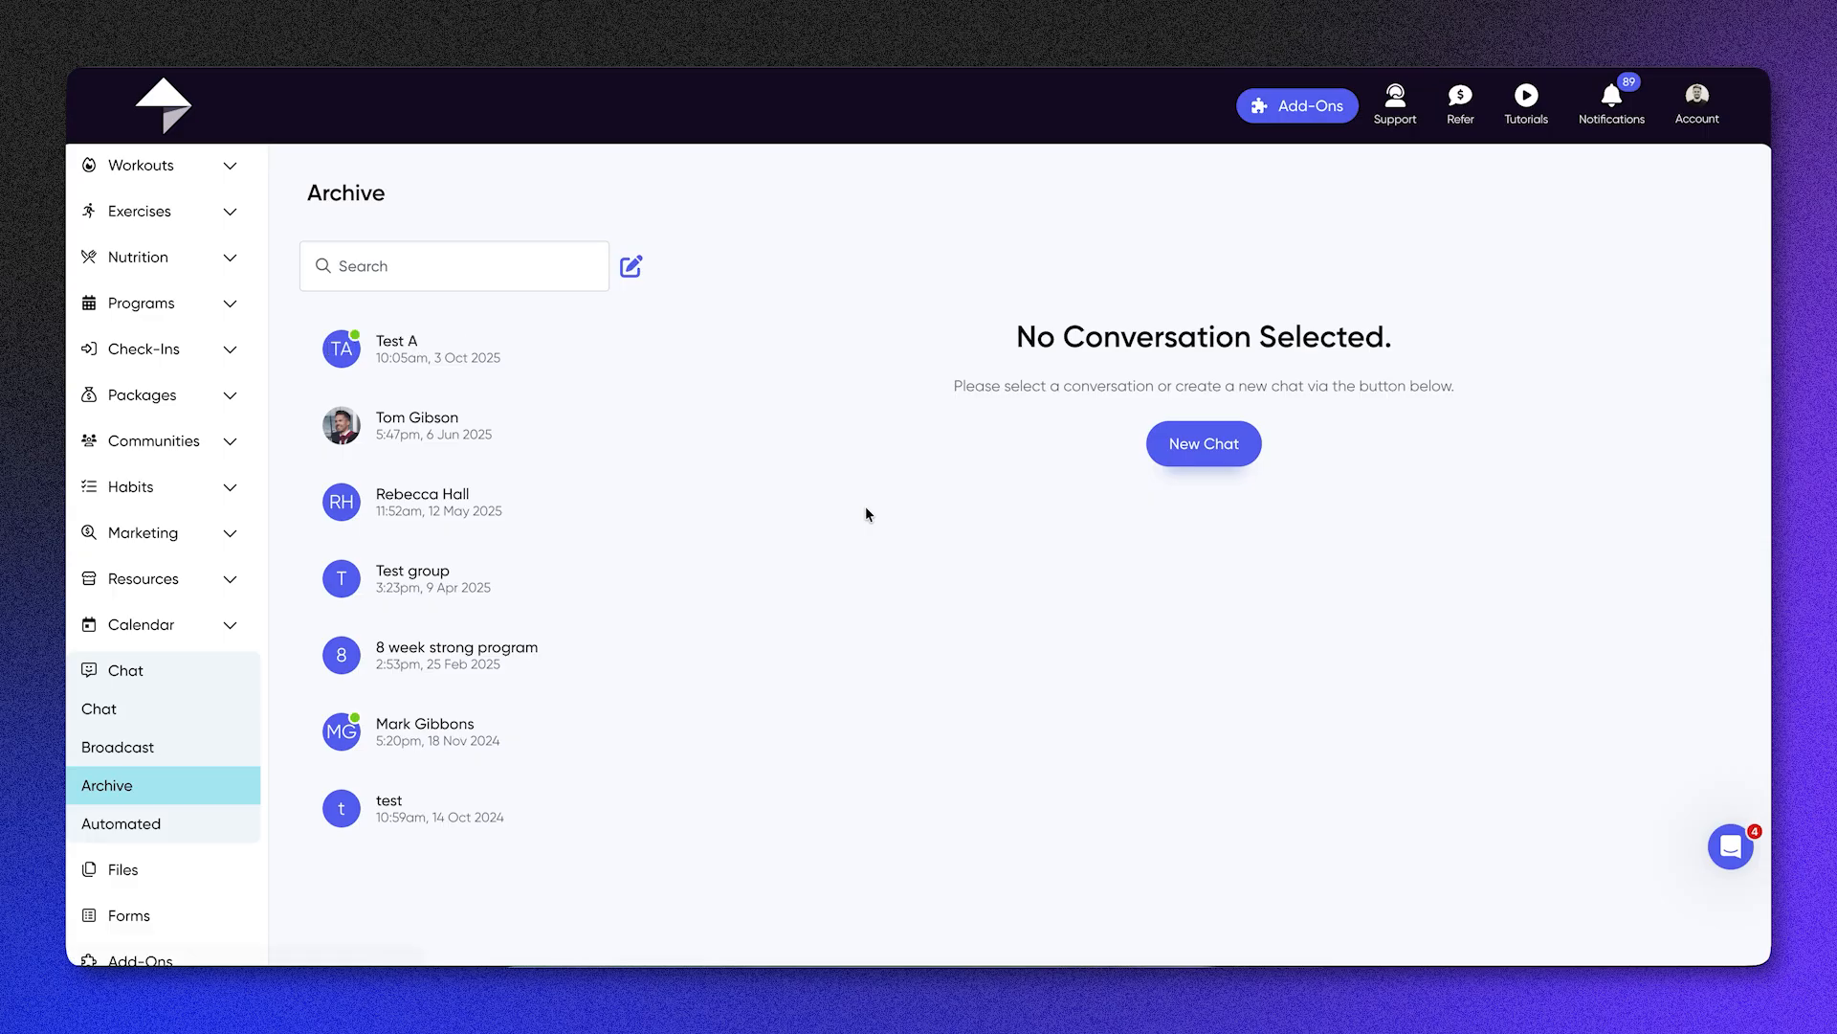
pyautogui.click(132, 827)
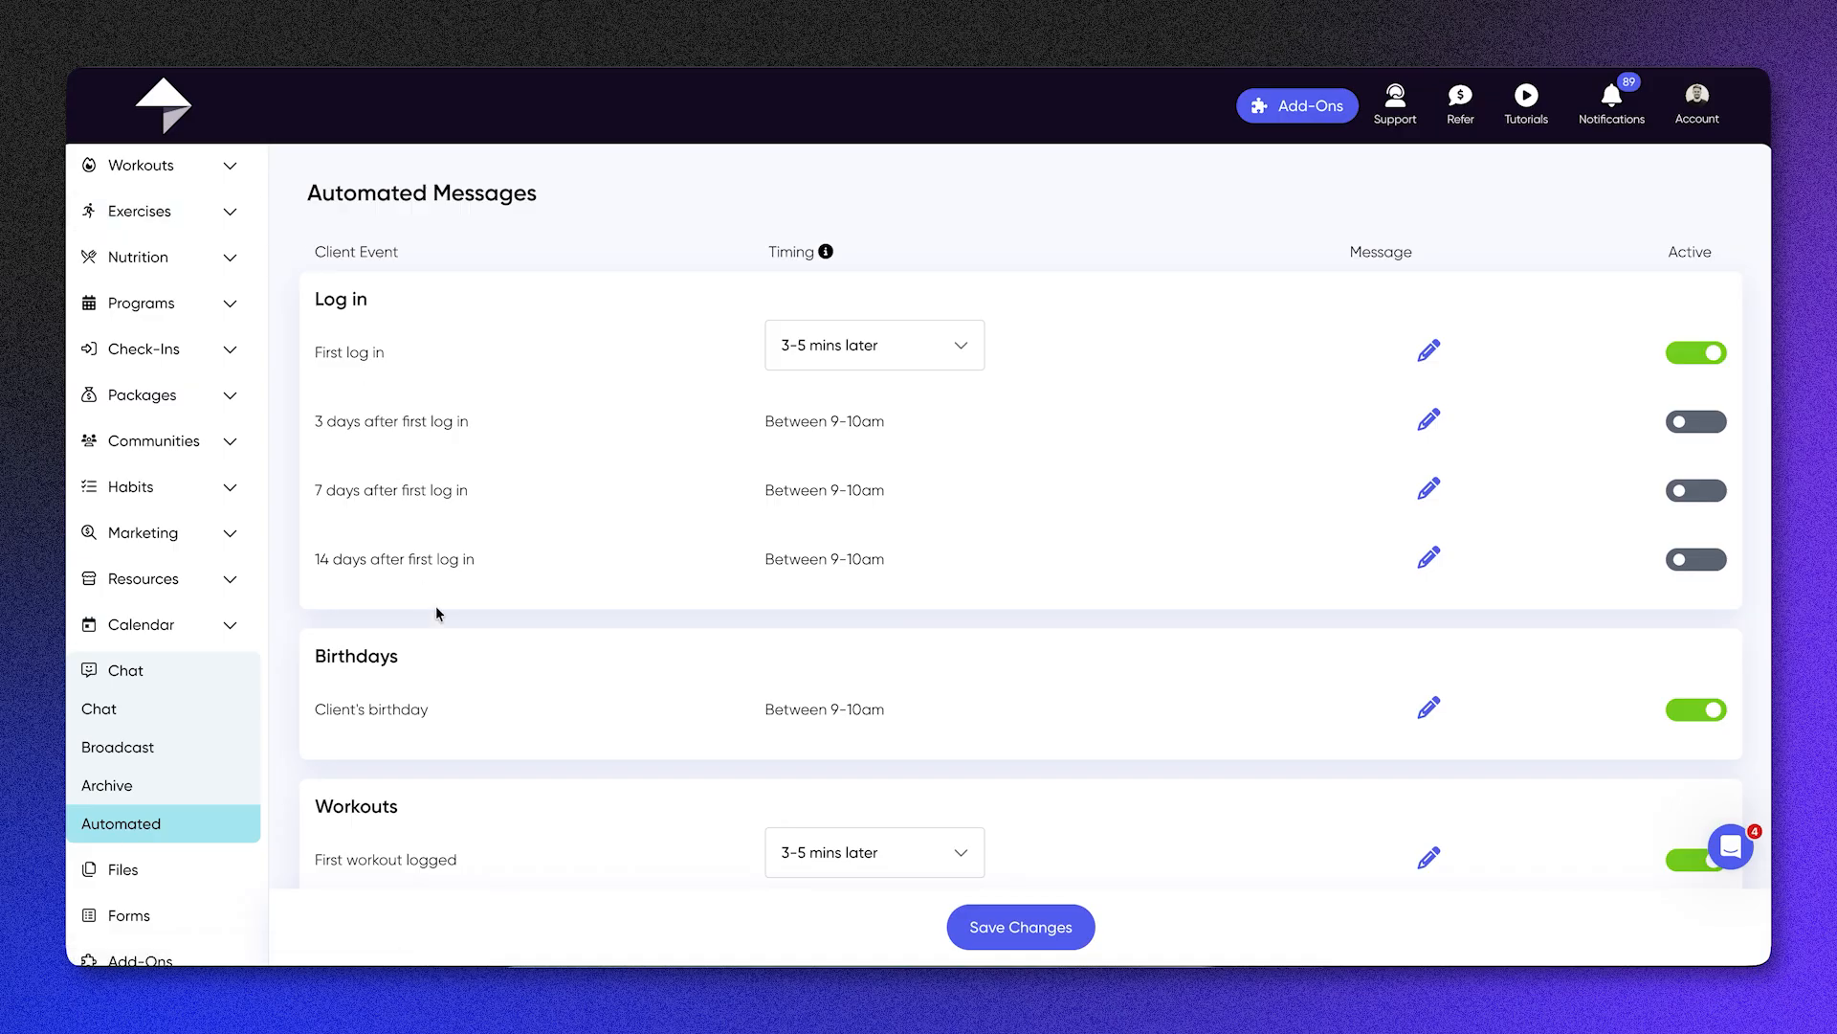
pyautogui.scroll(-1, 435, 612)
pyautogui.scroll(-4, 568, 612)
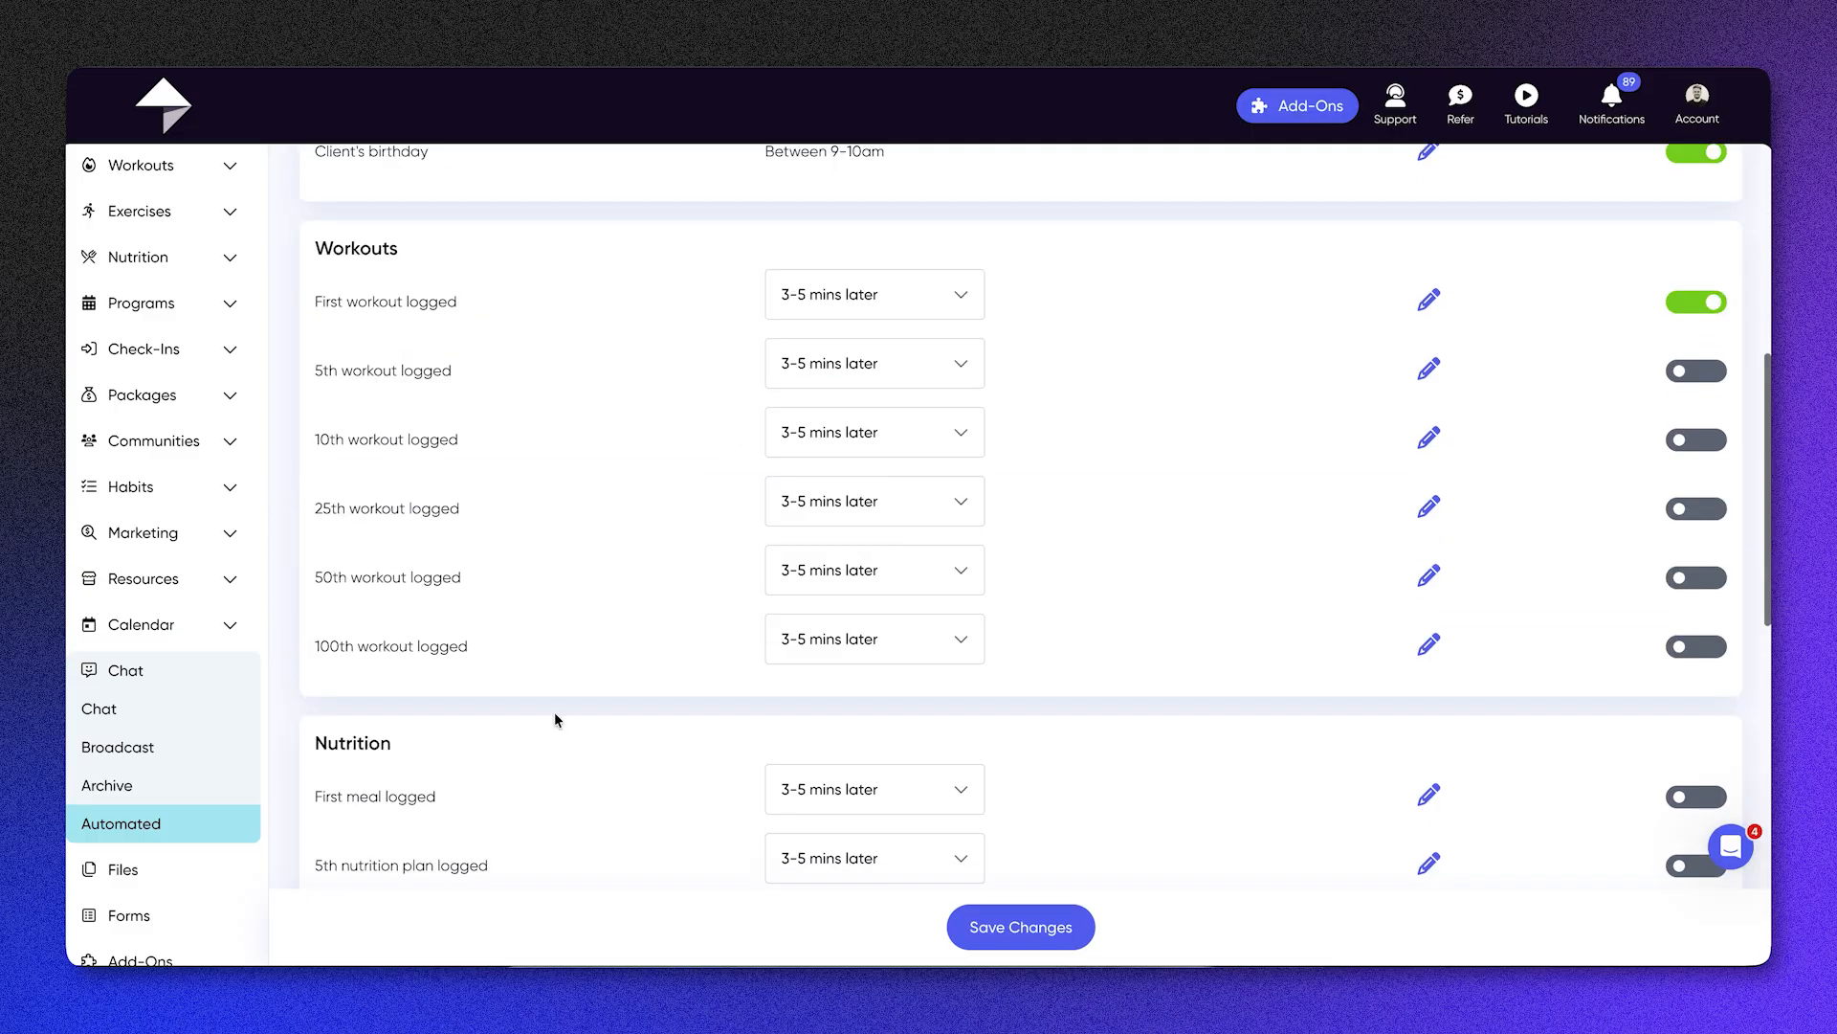
pyautogui.scroll(-6, 555, 718)
pyautogui.scroll(10, 554, 718)
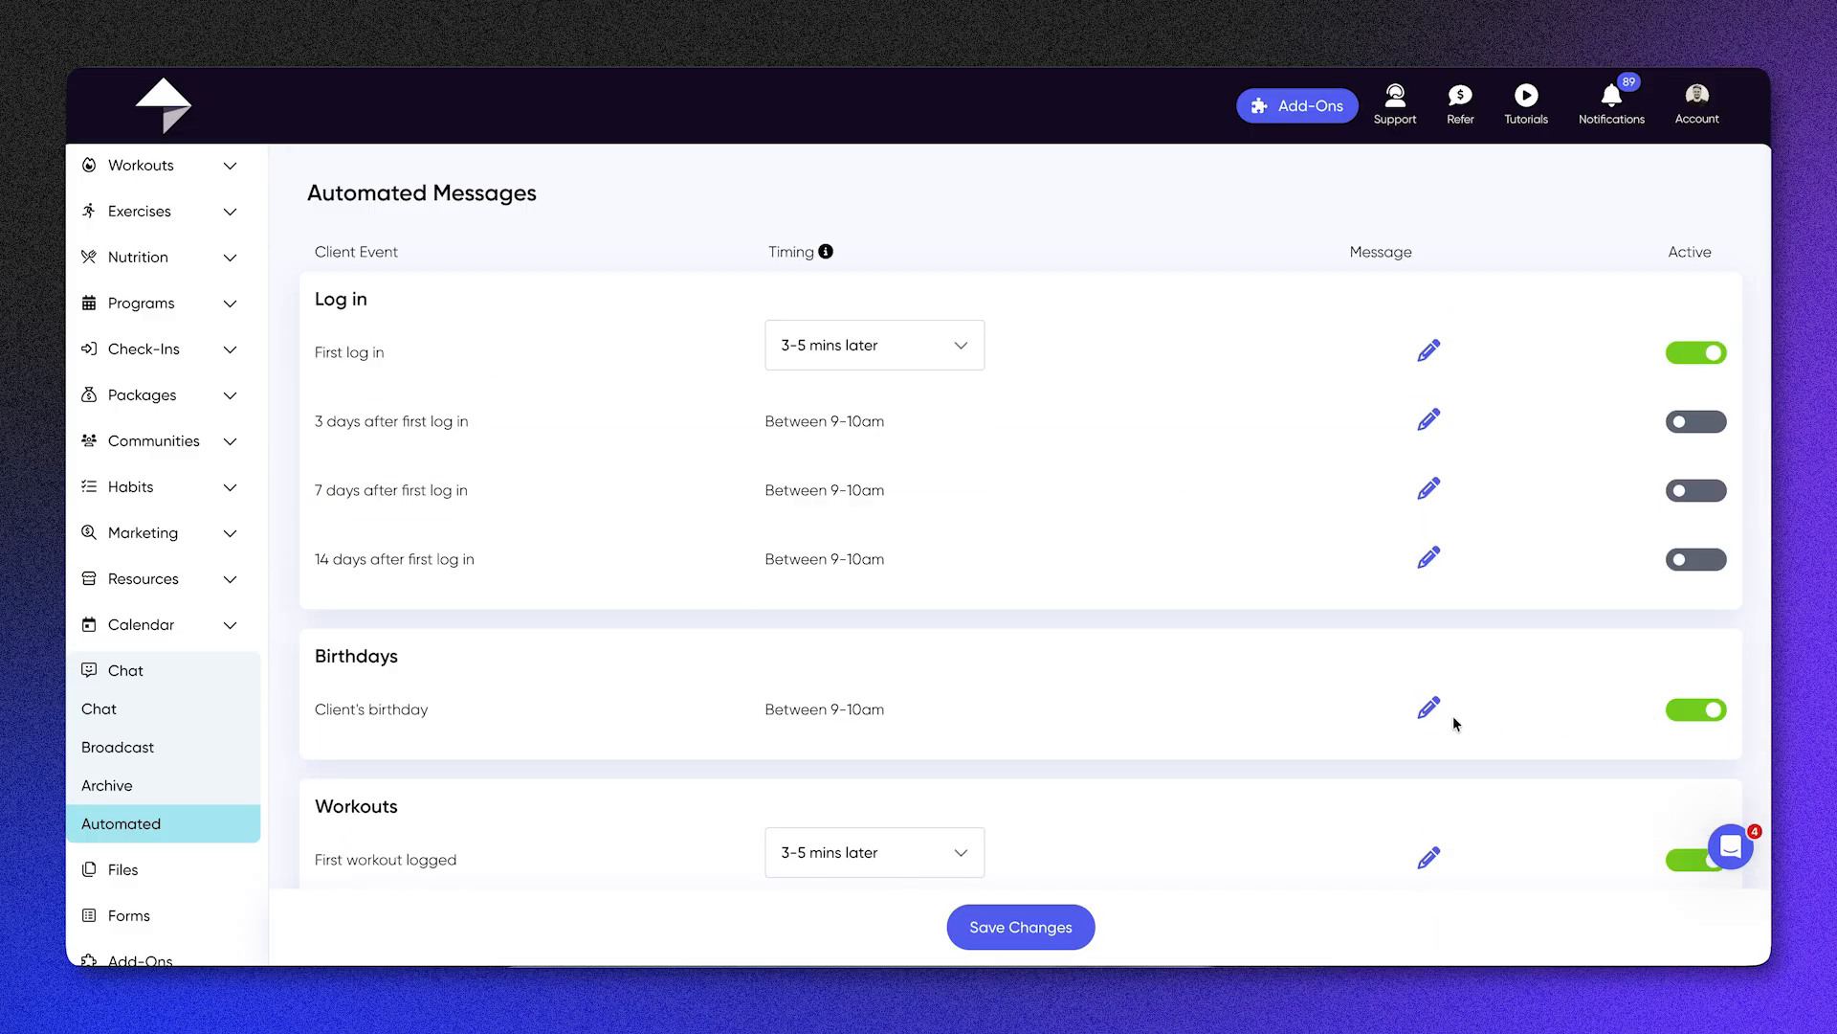
# Step: Review the text and sending time of the automated client's birthday message and save the message
pyautogui.click(1427, 709)
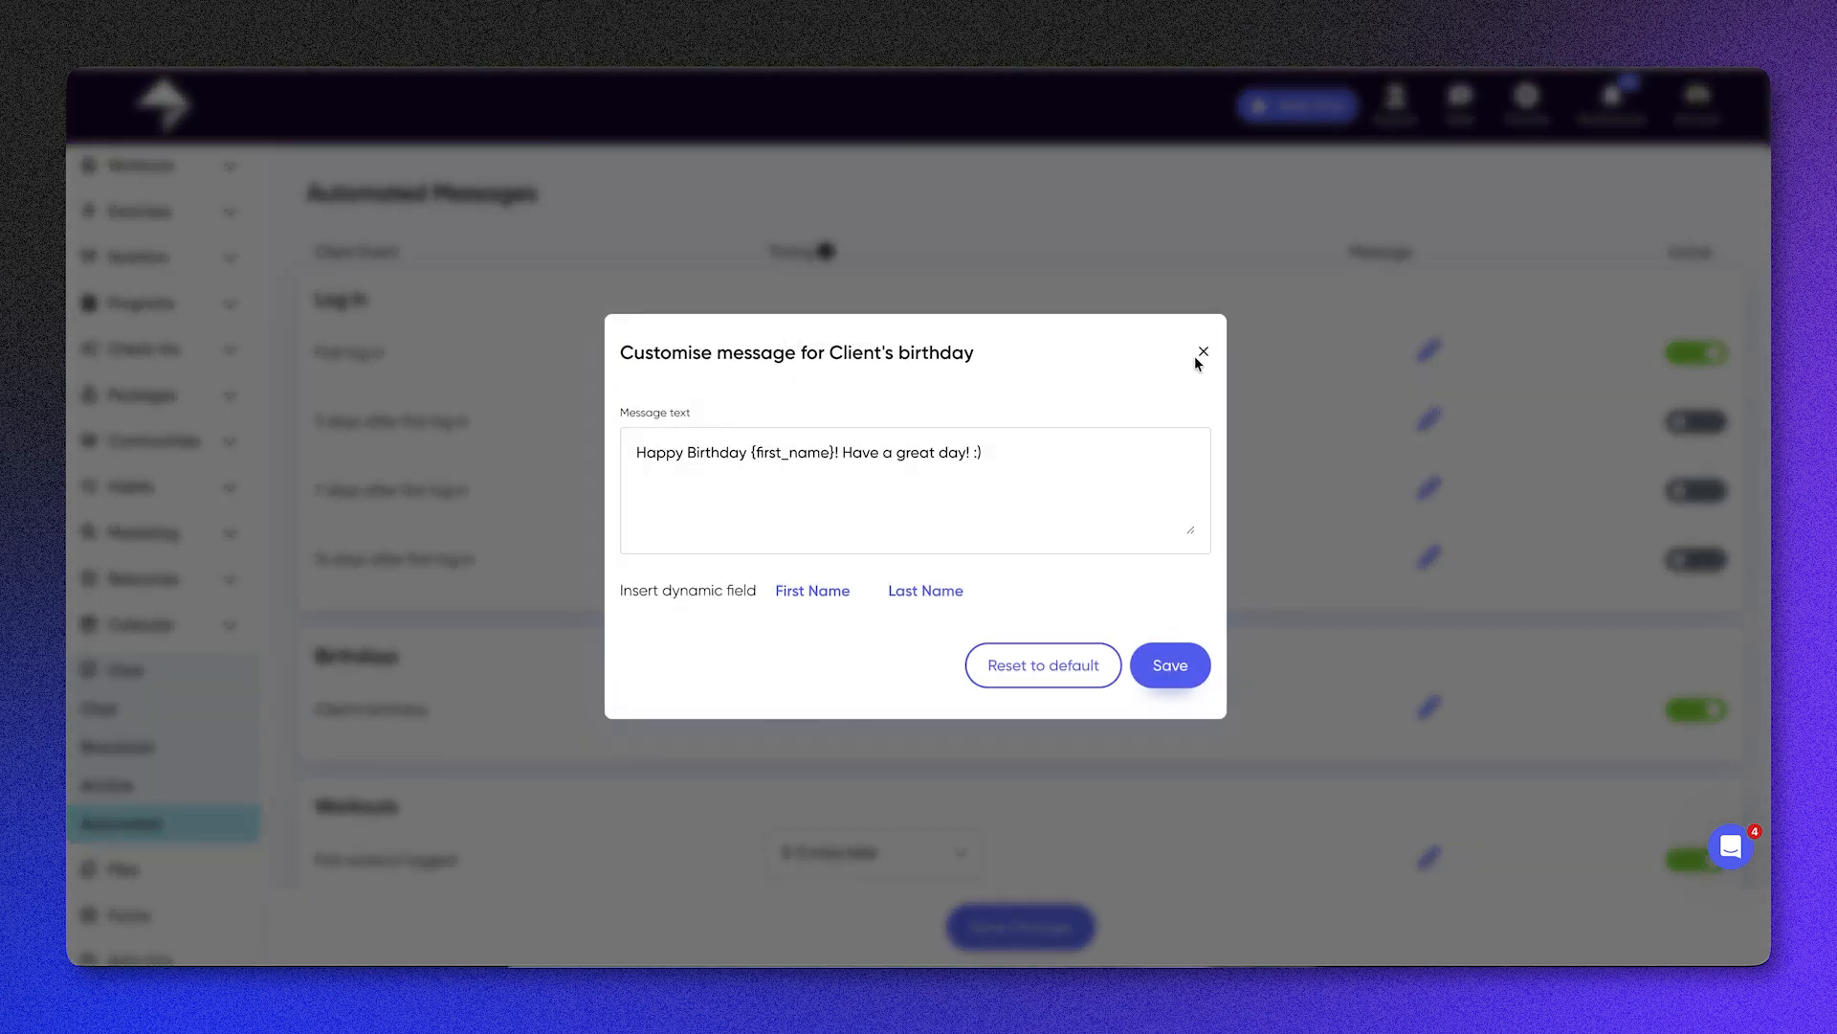
pyautogui.click(1203, 353)
pyautogui.moveTo(749, 729); pyautogui.dragTo(939, 729)
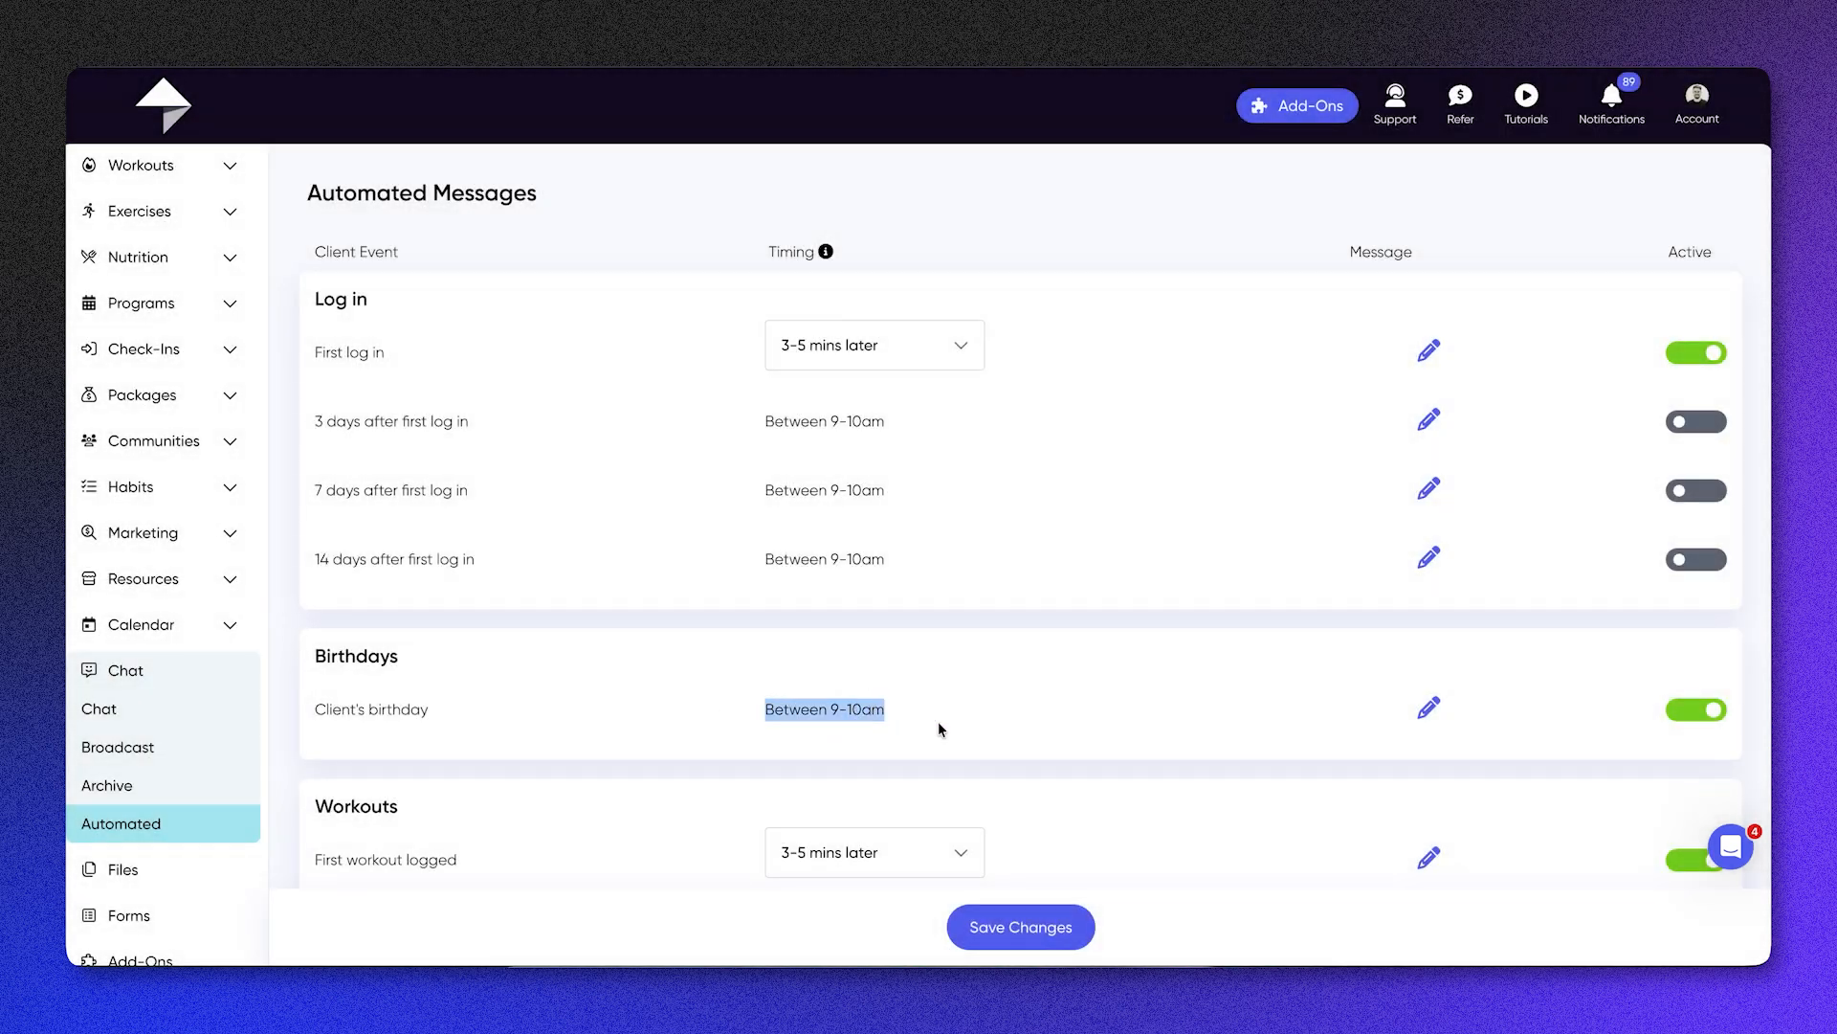
pyautogui.click(1428, 709)
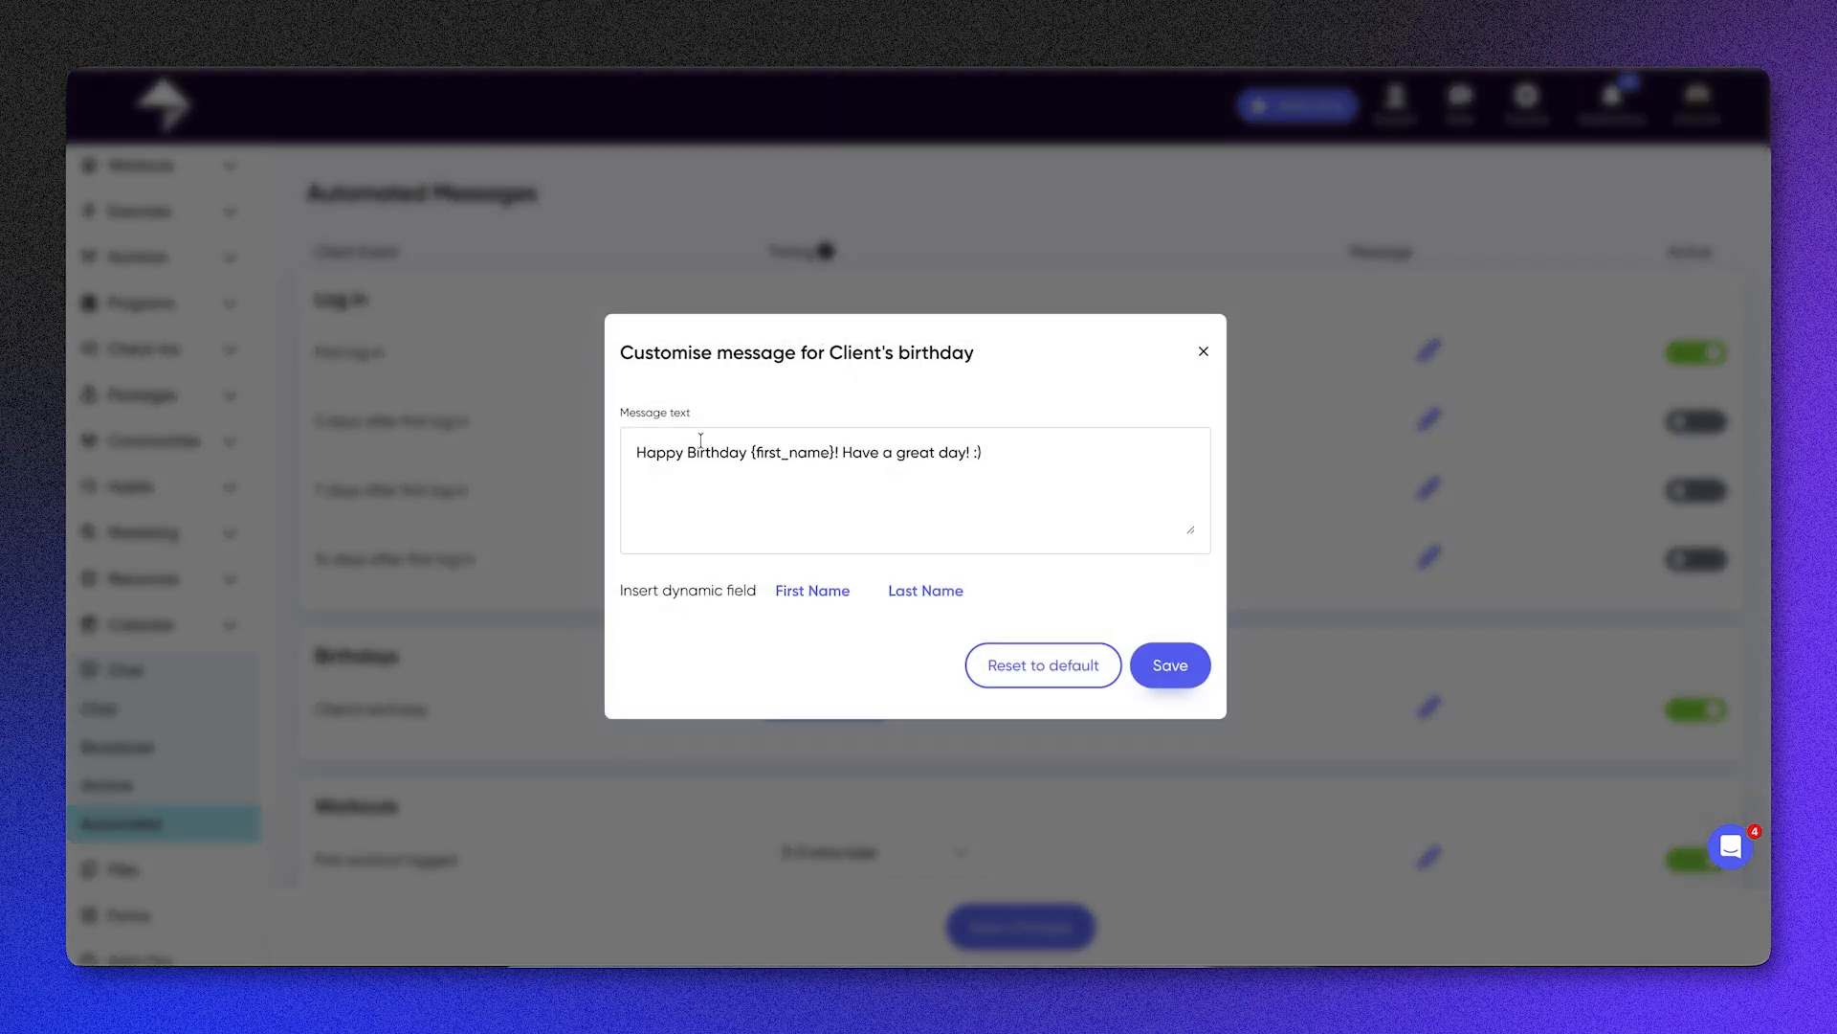
pyautogui.moveTo(655, 443); pyautogui.dragTo(804, 446)
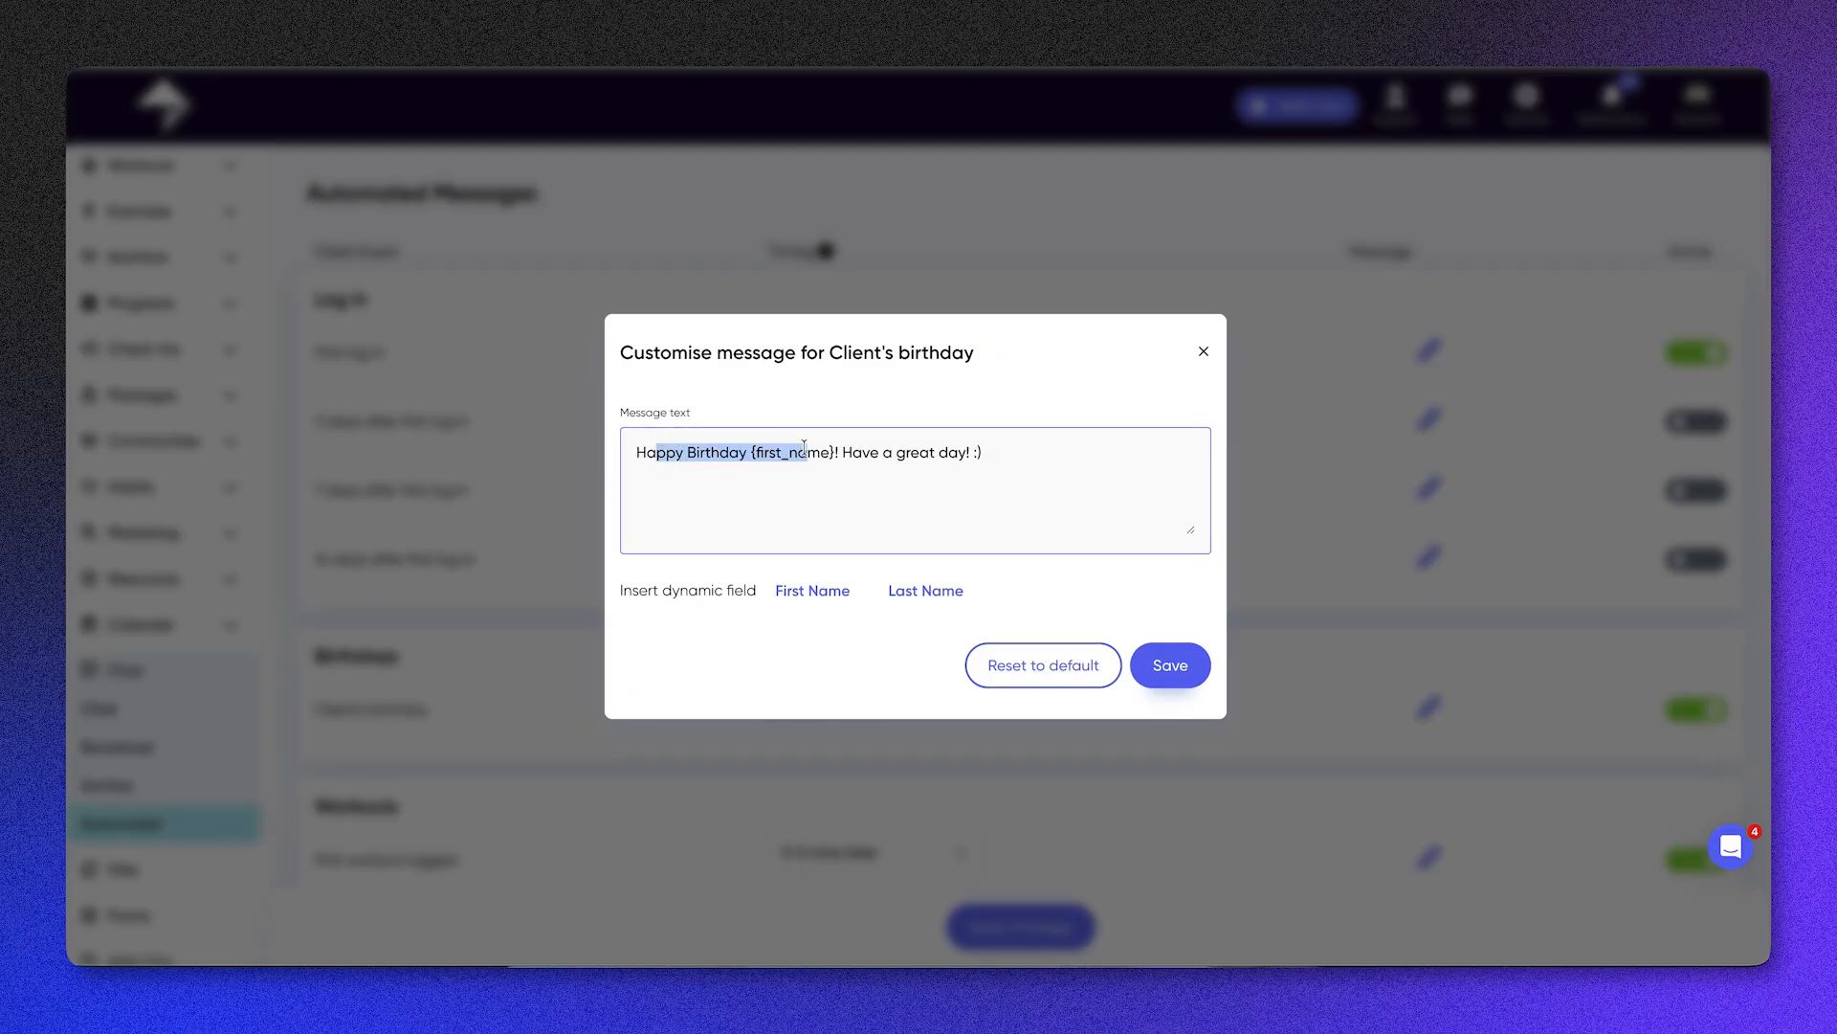
pyautogui.tripleClick(910, 452)
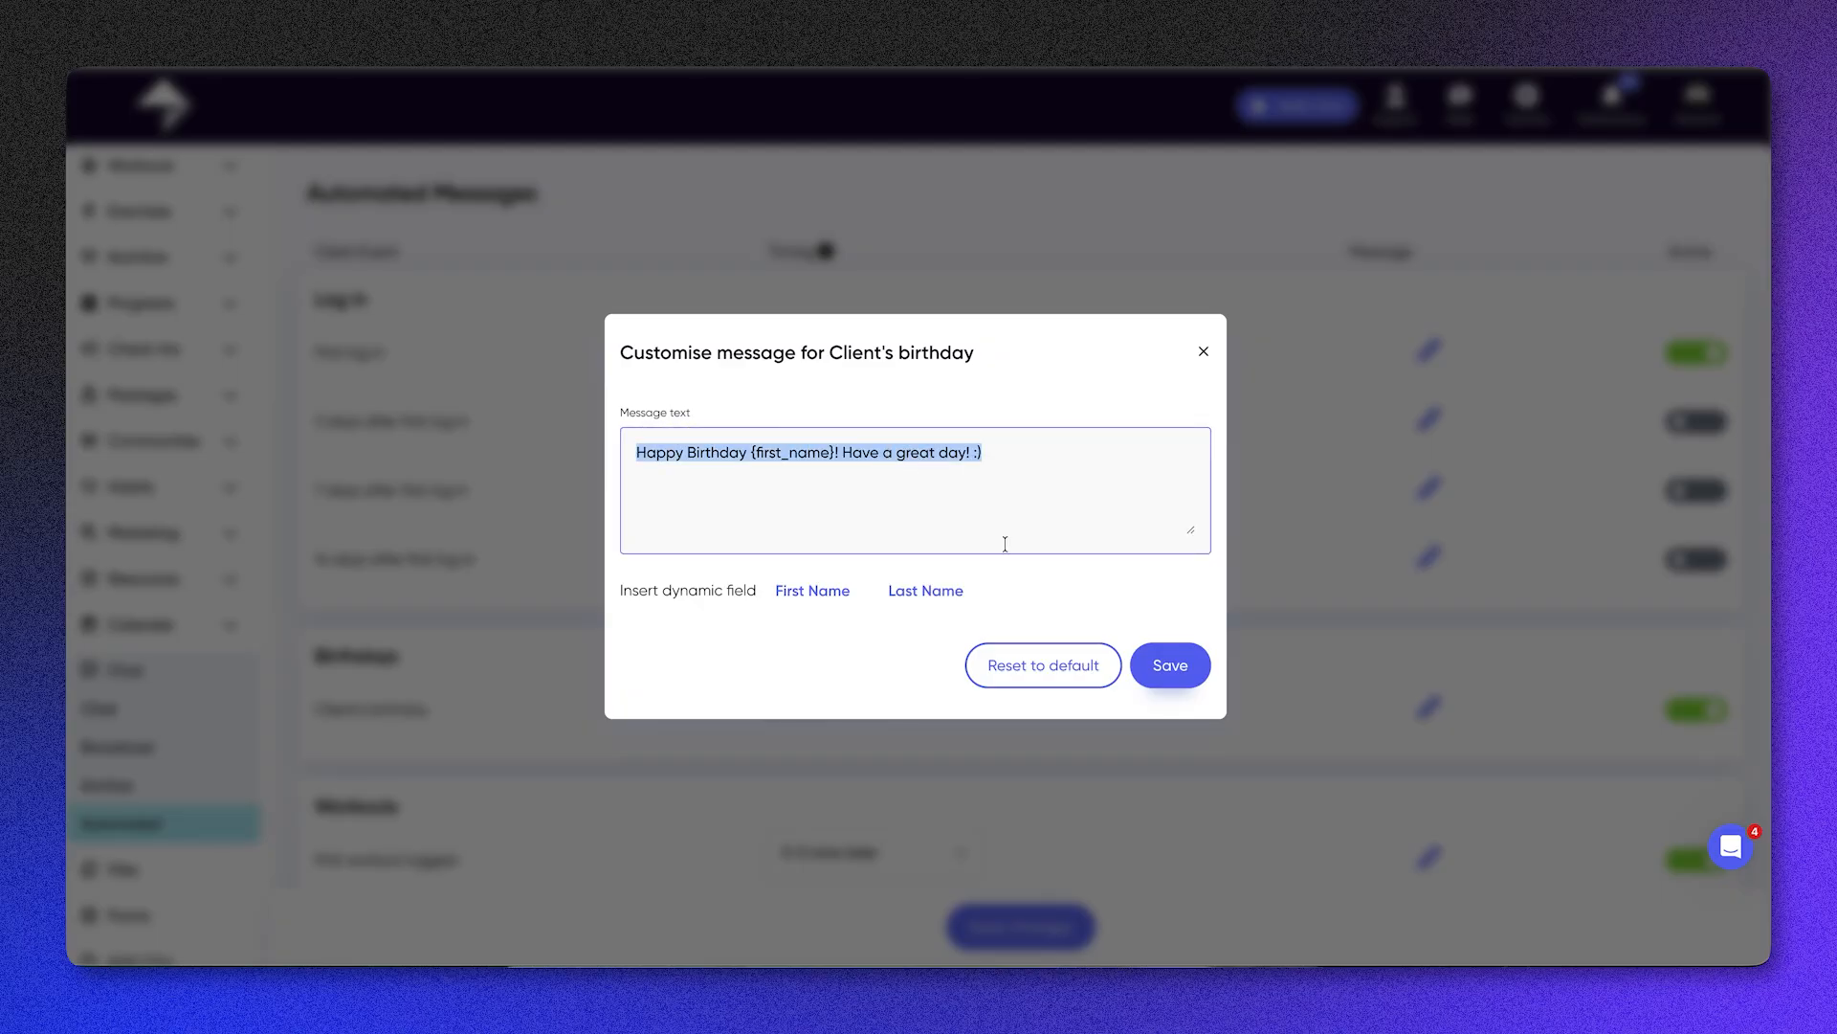
pyautogui.click(1169, 681)
# Step: Switch the automated client's birthday message off and back on
pyautogui.click(1712, 710)
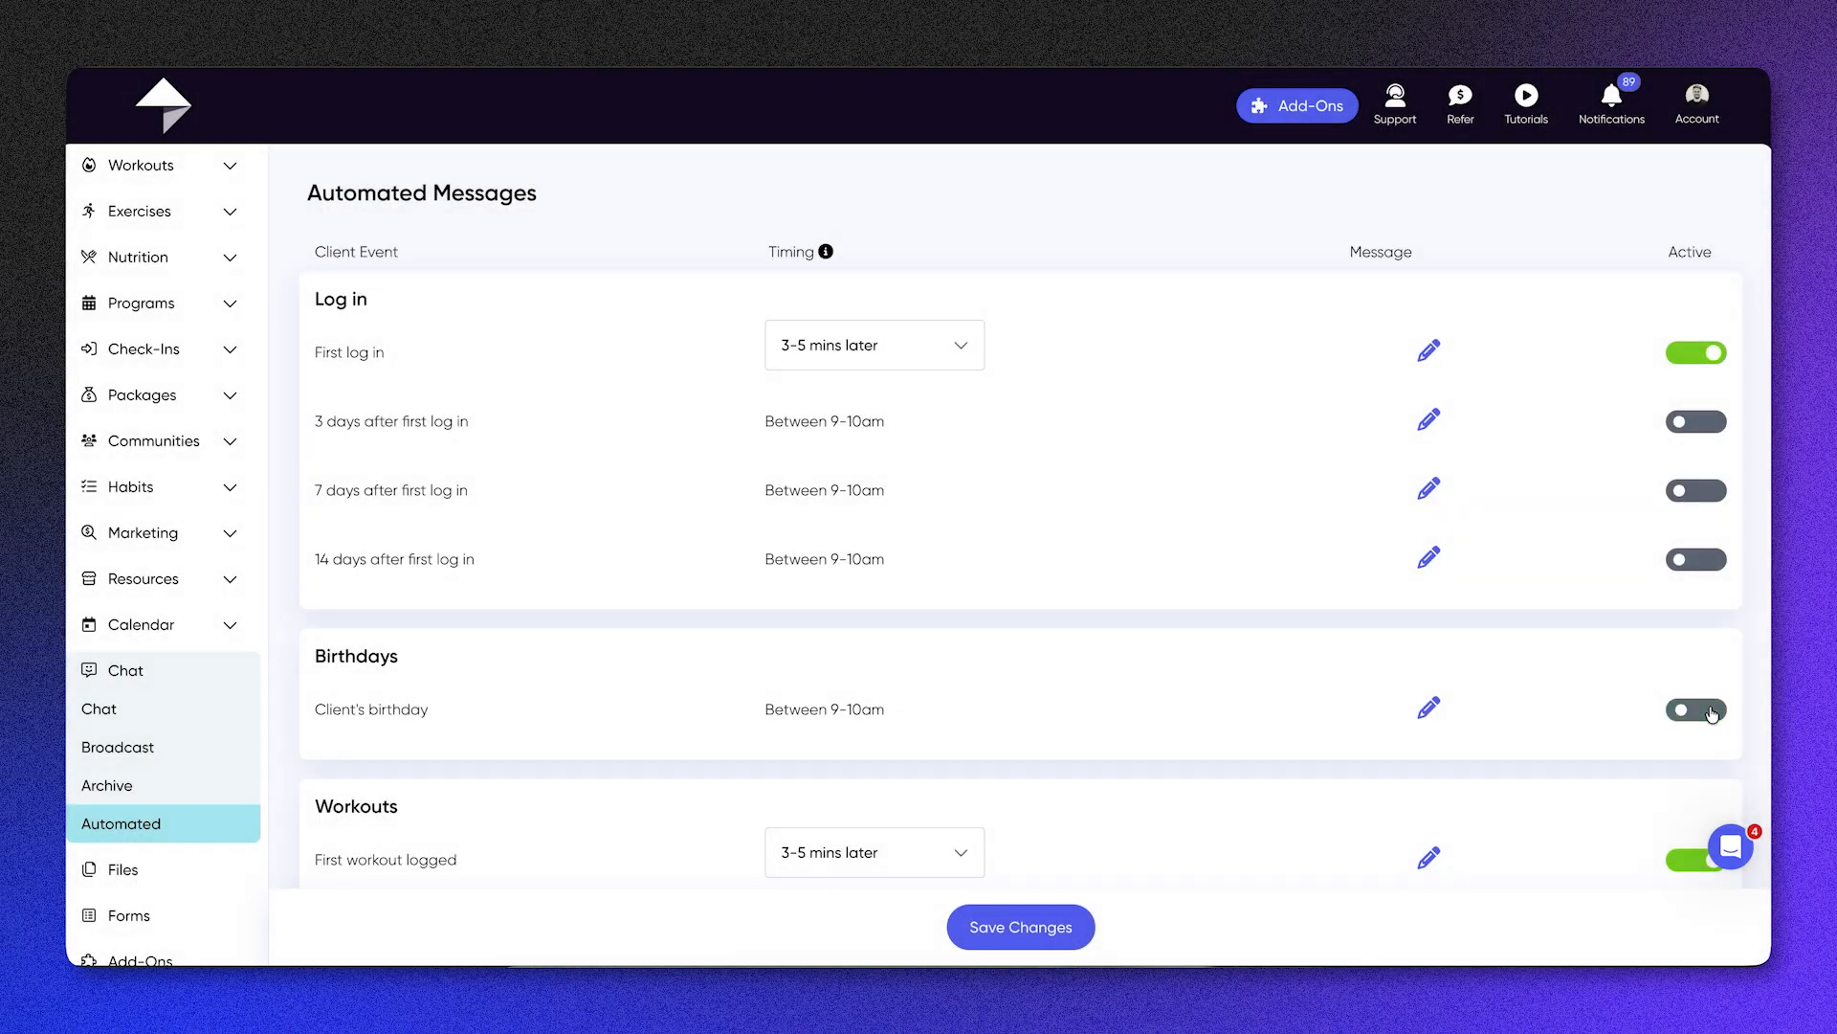
pyautogui.click(1712, 710)
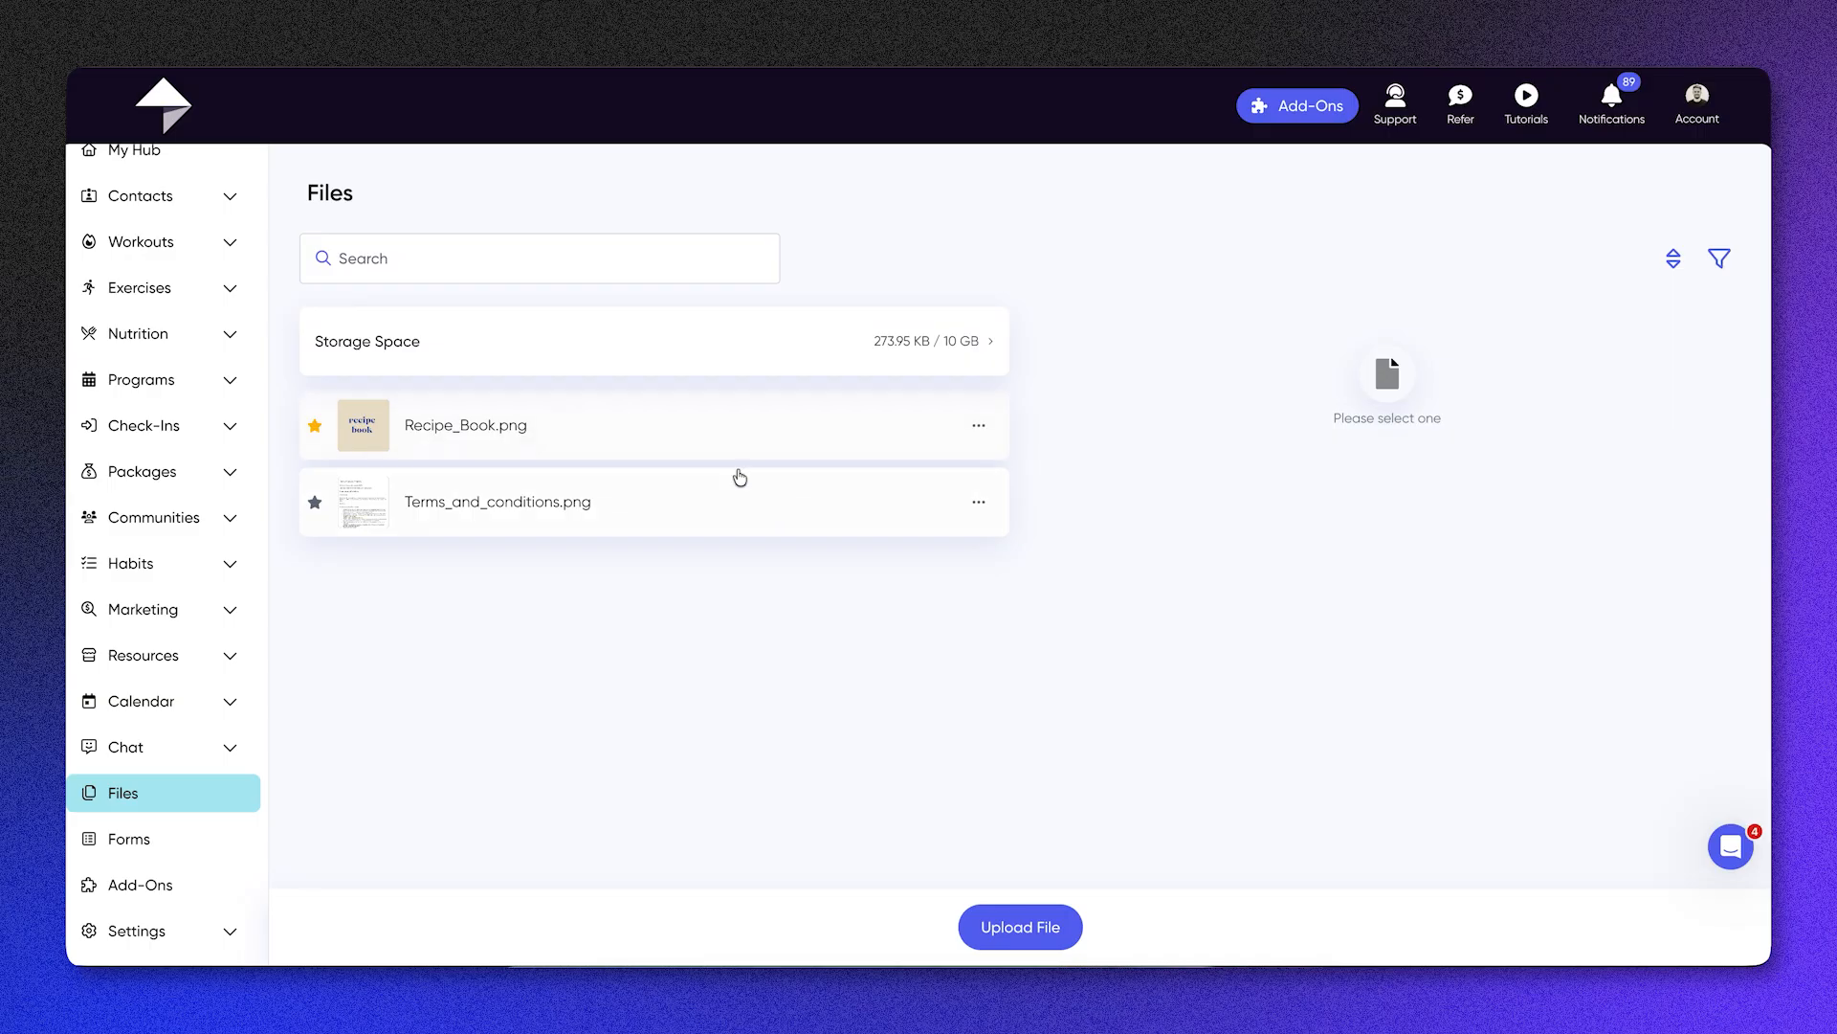
# Step: Go to the files area and view the preview, information and client assignments of Terms_and_conditions.png
pyautogui.click(535, 508)
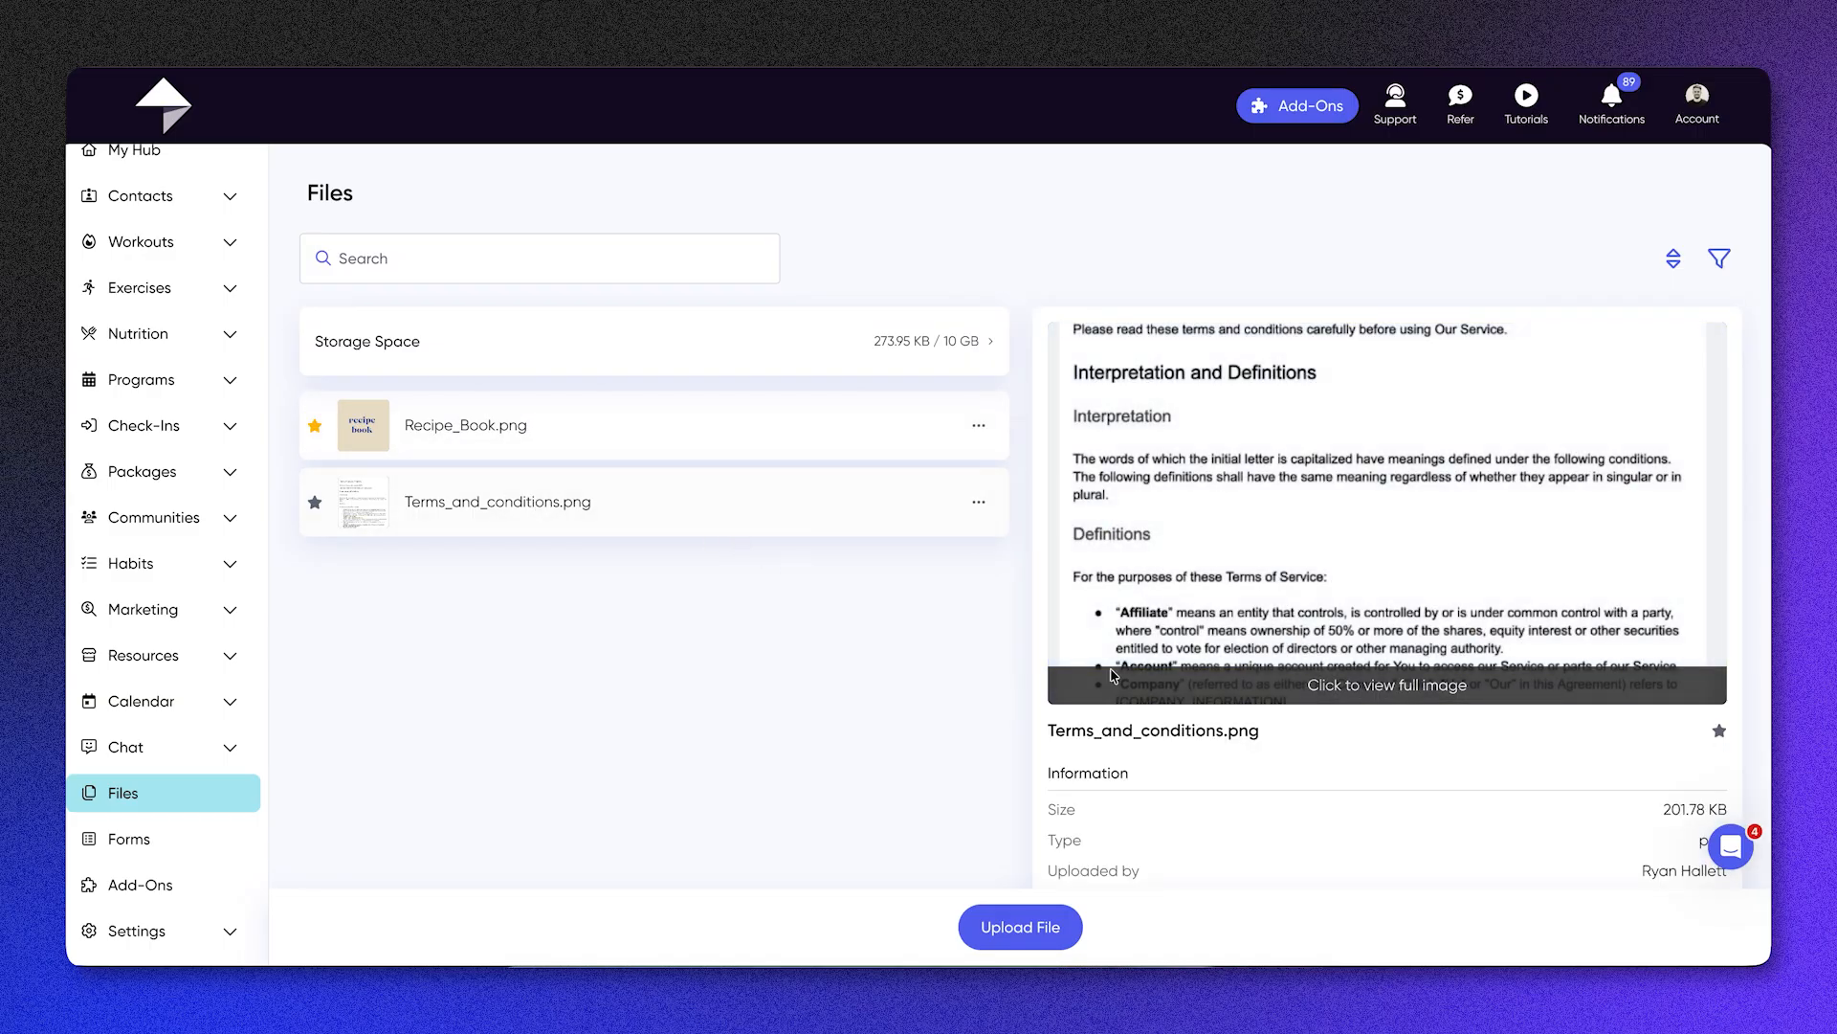
pyautogui.scroll(-2, 1450, 639)
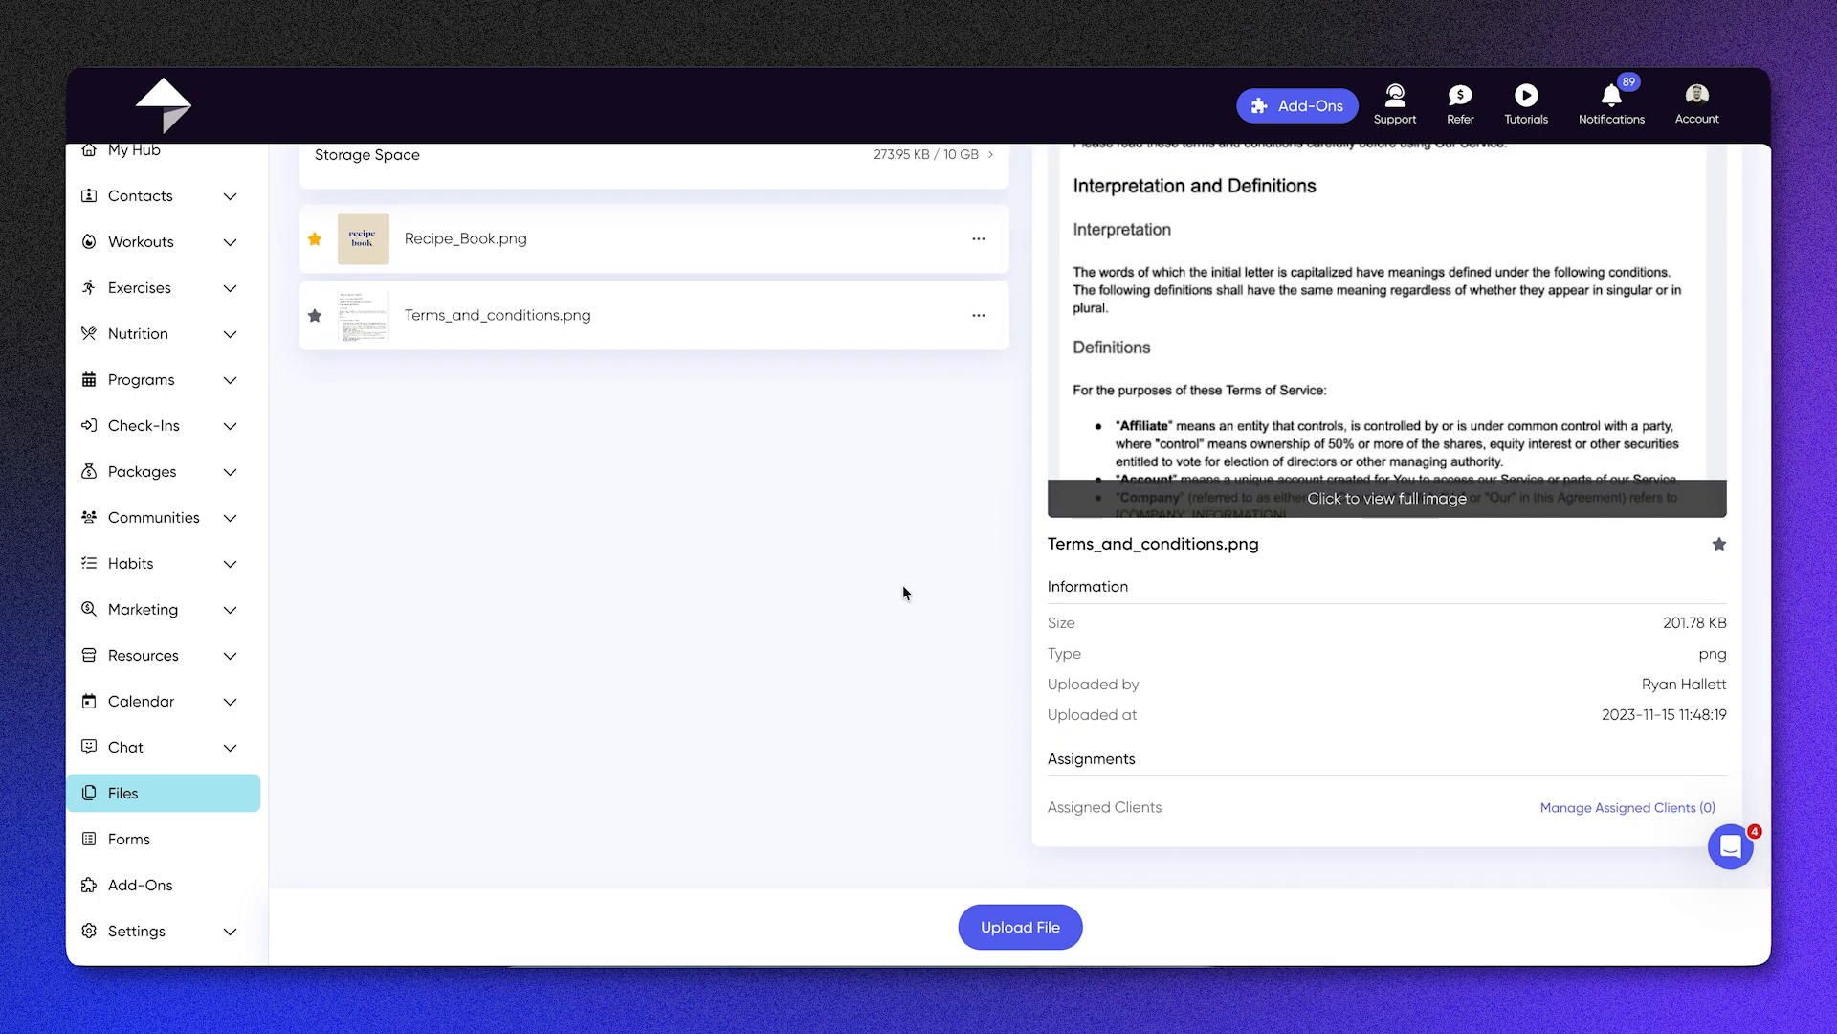
pyautogui.scroll(2, 1035, 401)
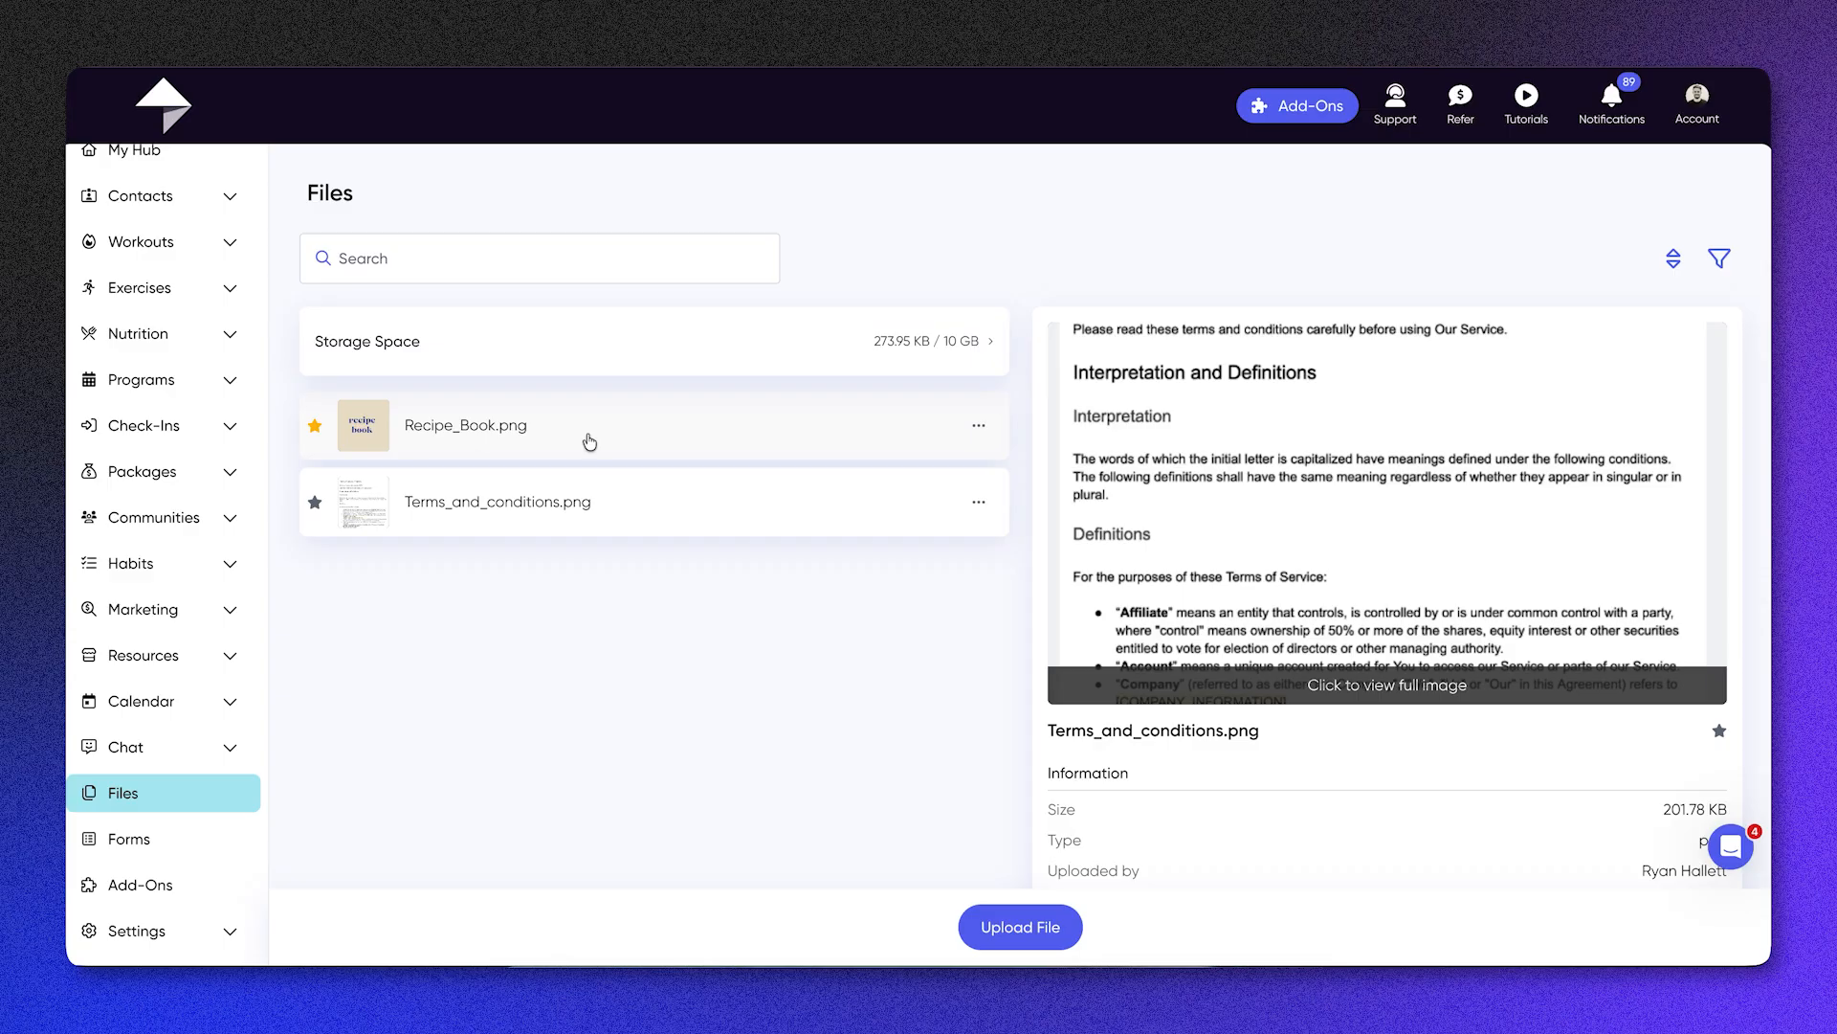
pyautogui.scroll(-2, 589, 441)
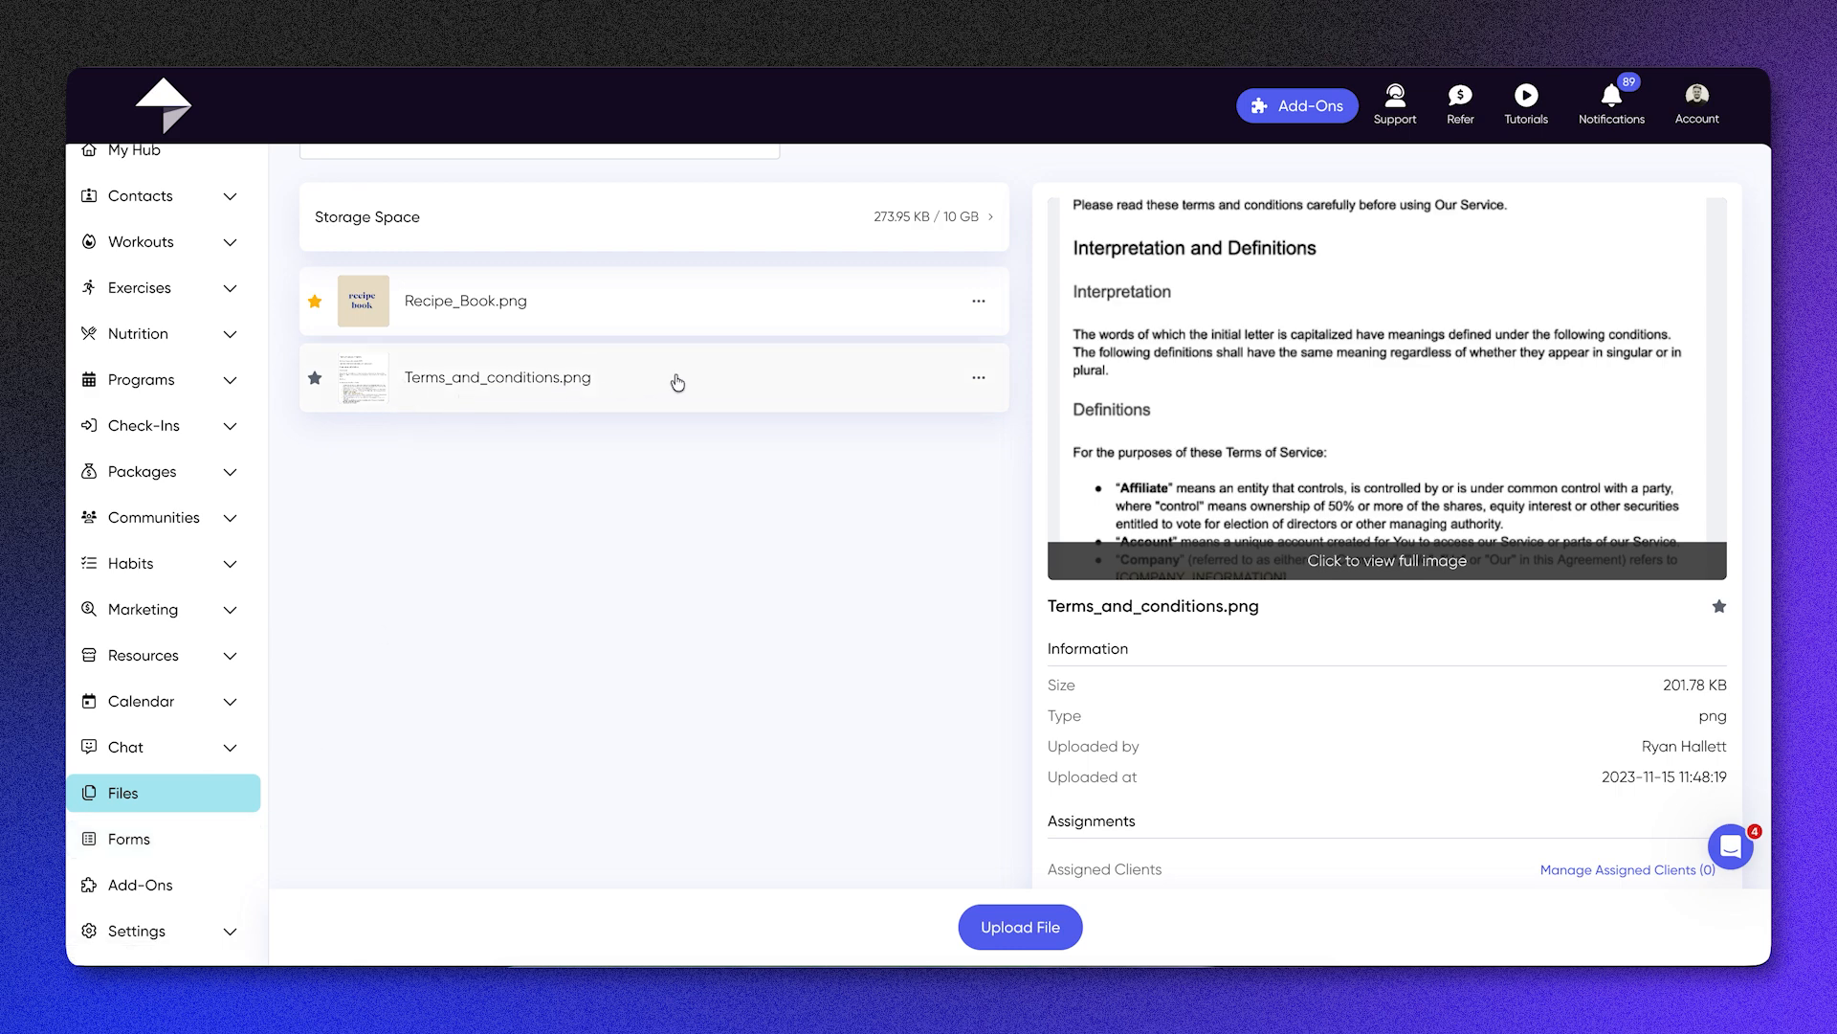
# Step: Go to the forms list and view the Create Form dialog without creating a form
pyautogui.click(128, 848)
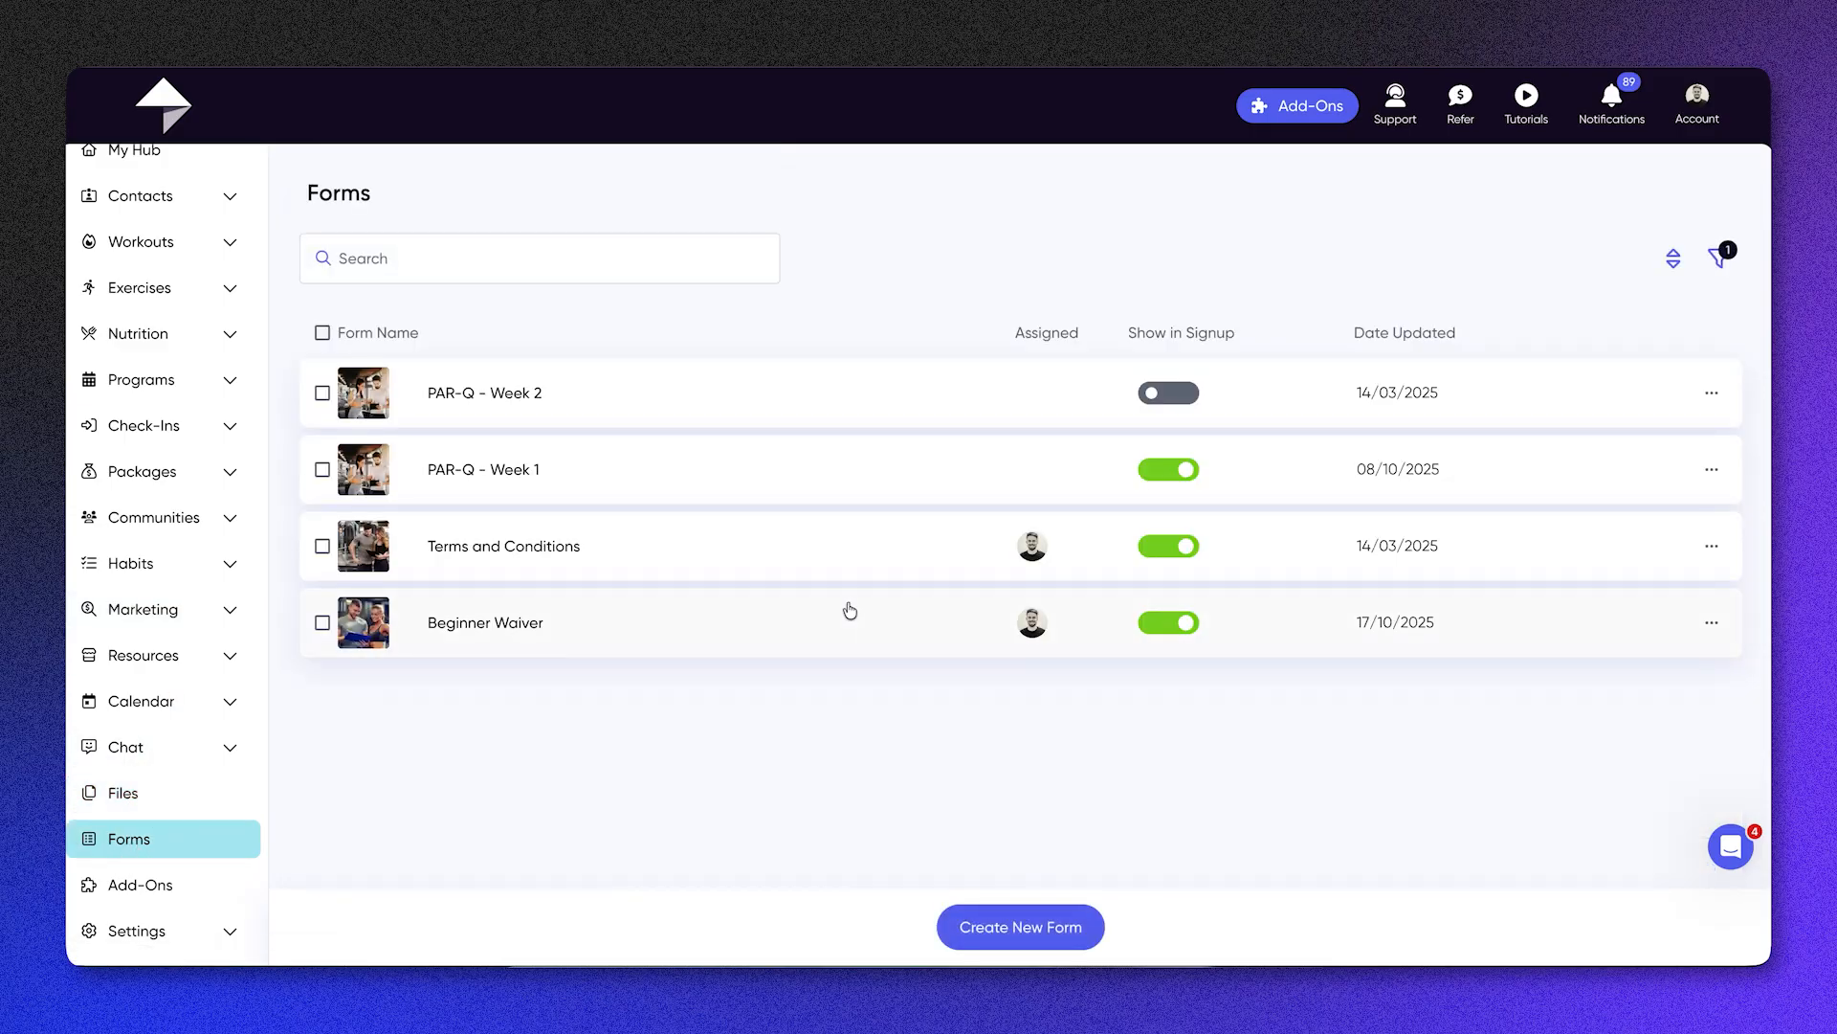
pyautogui.click(1046, 925)
pyautogui.click(857, 527)
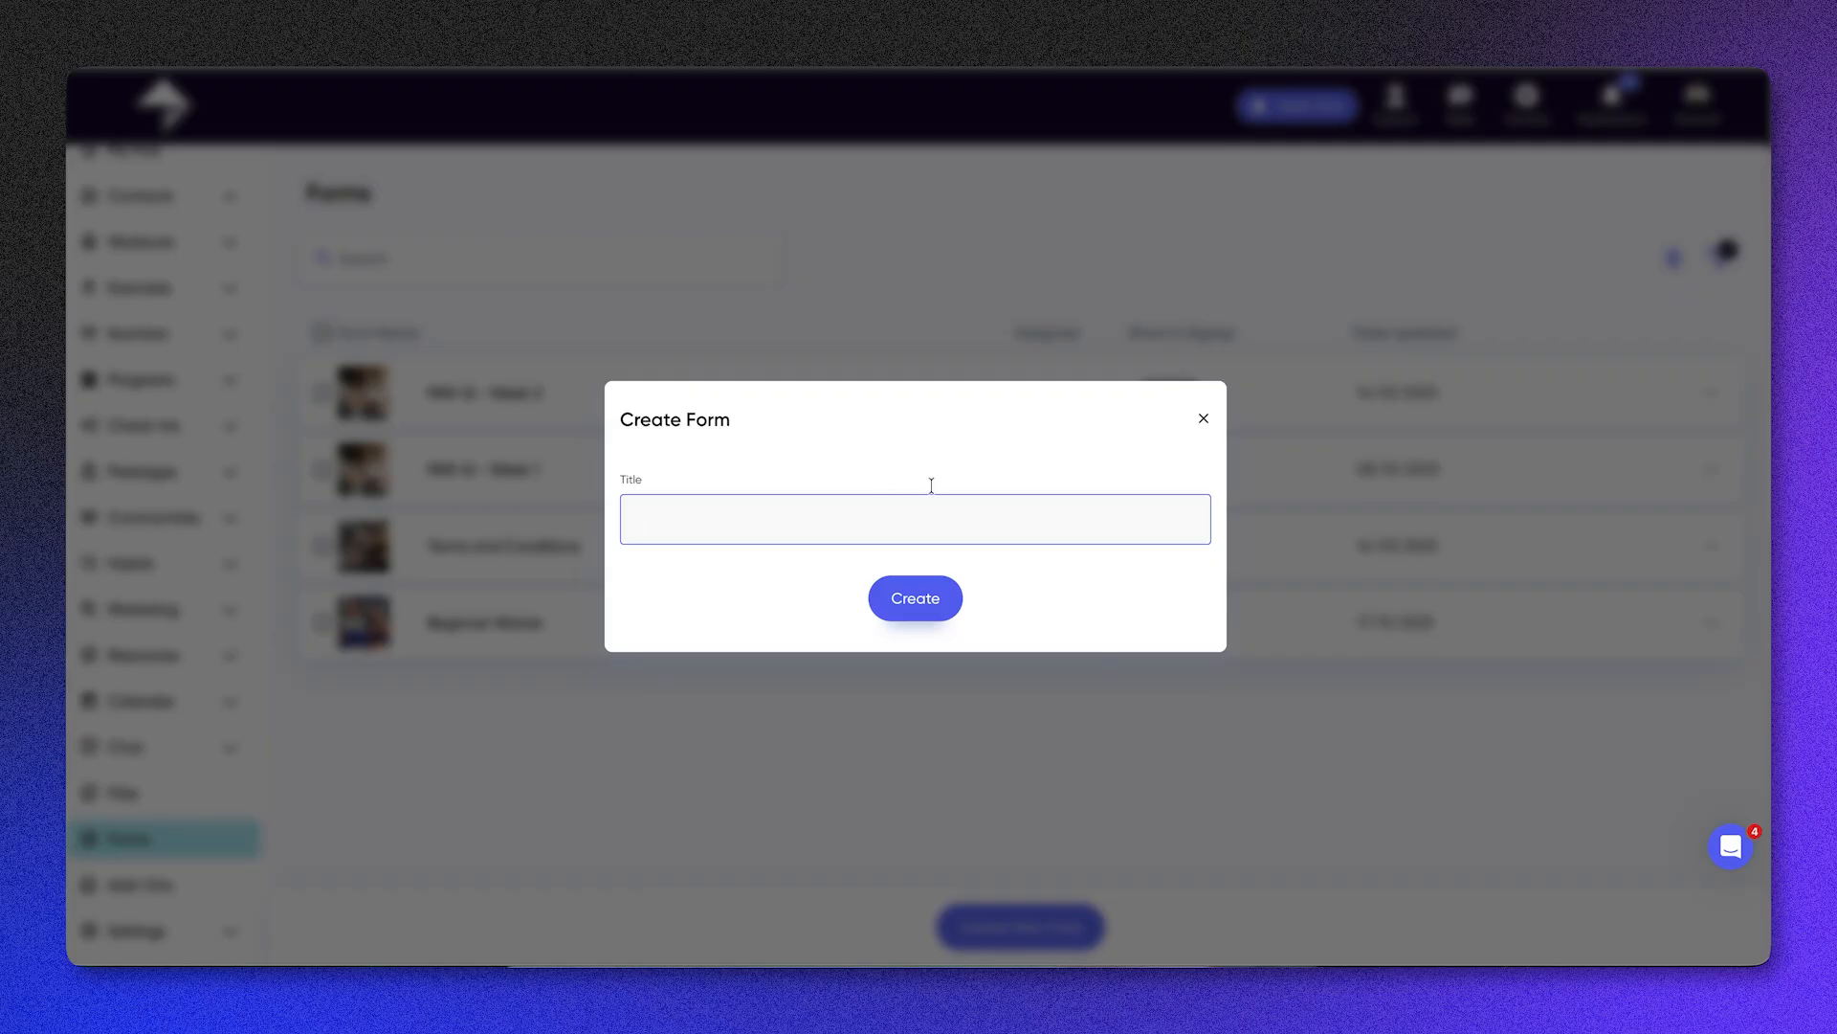
pyautogui.click(1203, 419)
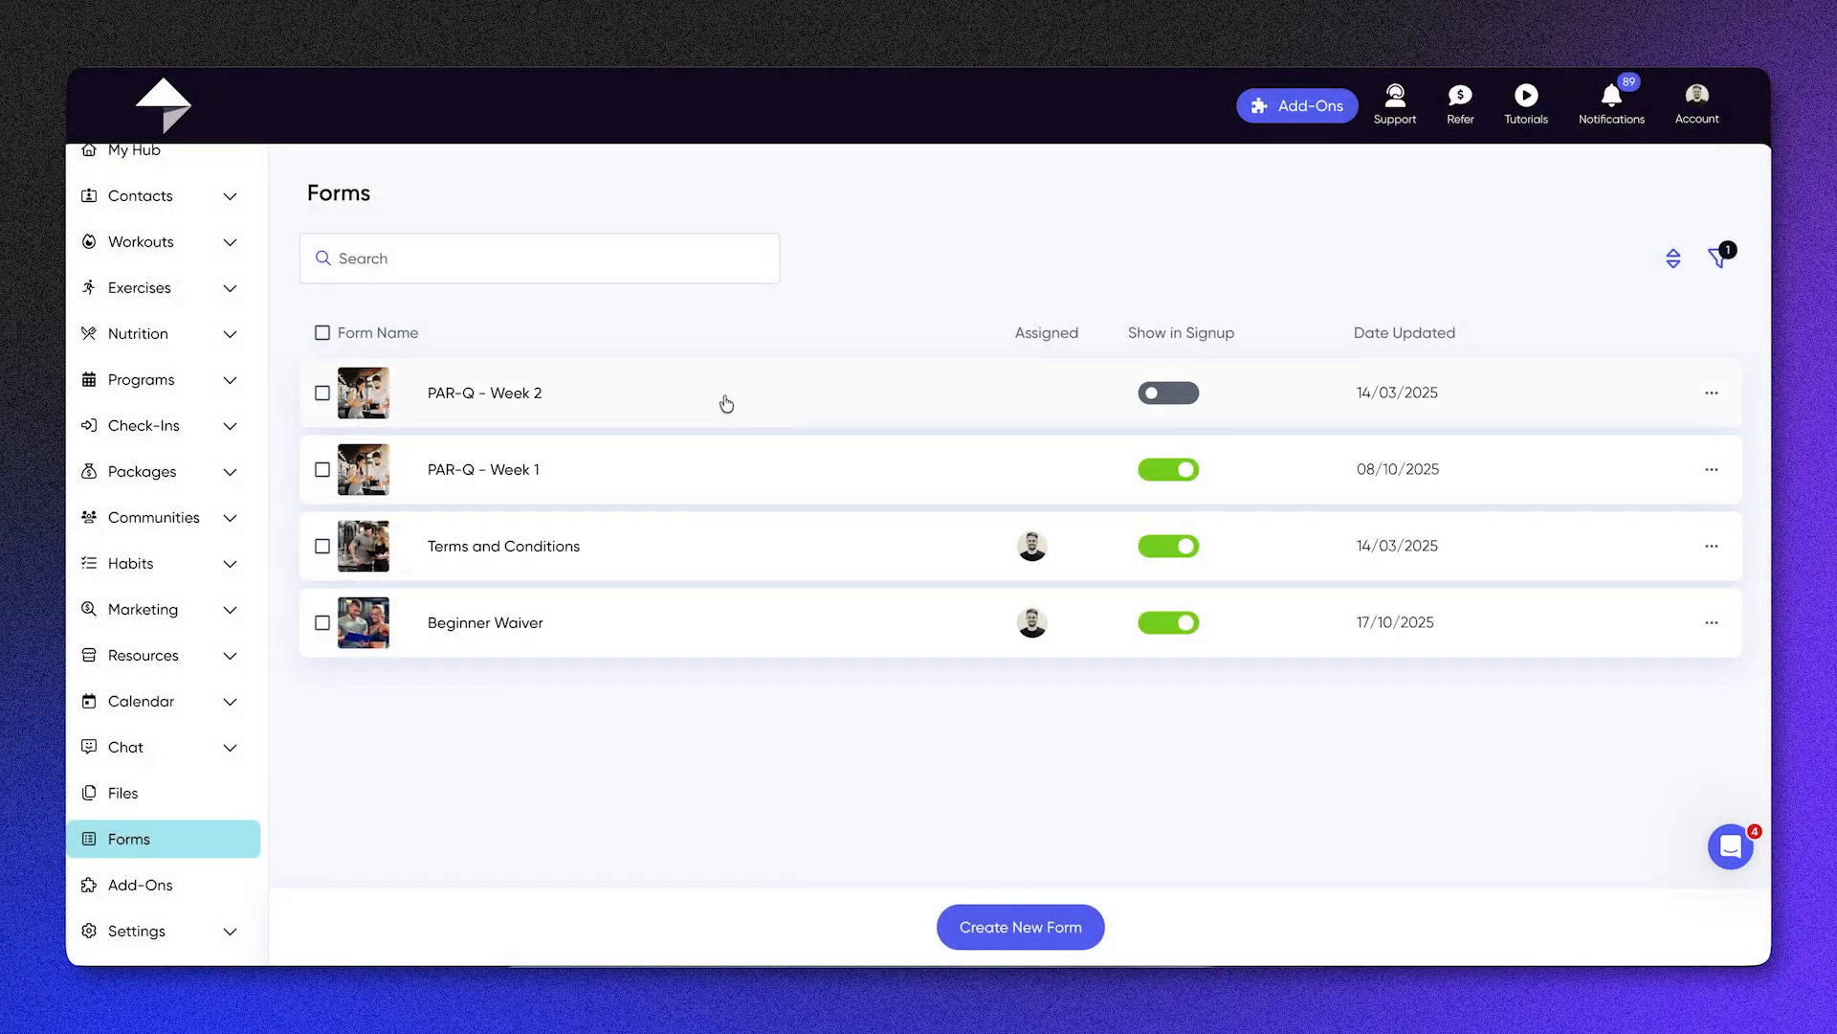
# Step: Open the Beginner Waiver form and look through its questions and the question types that can be added
pyautogui.click(680, 642)
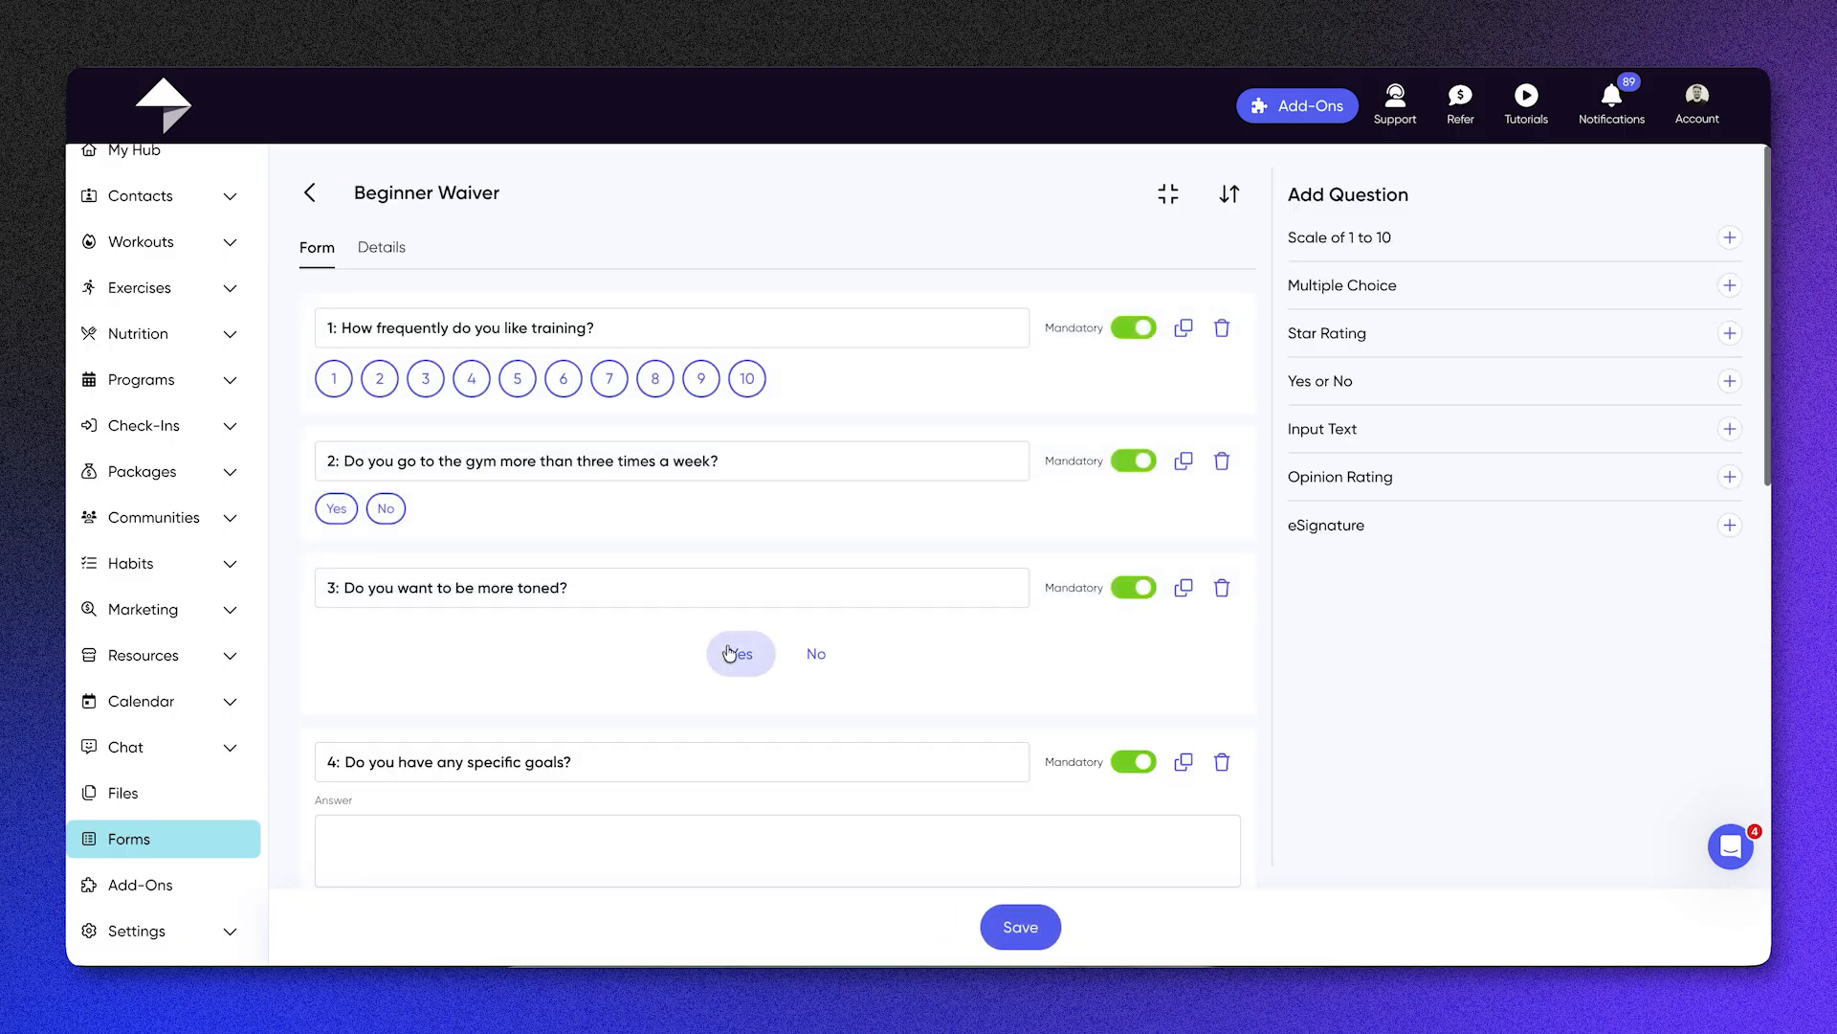
pyautogui.scroll(-5, 729, 653)
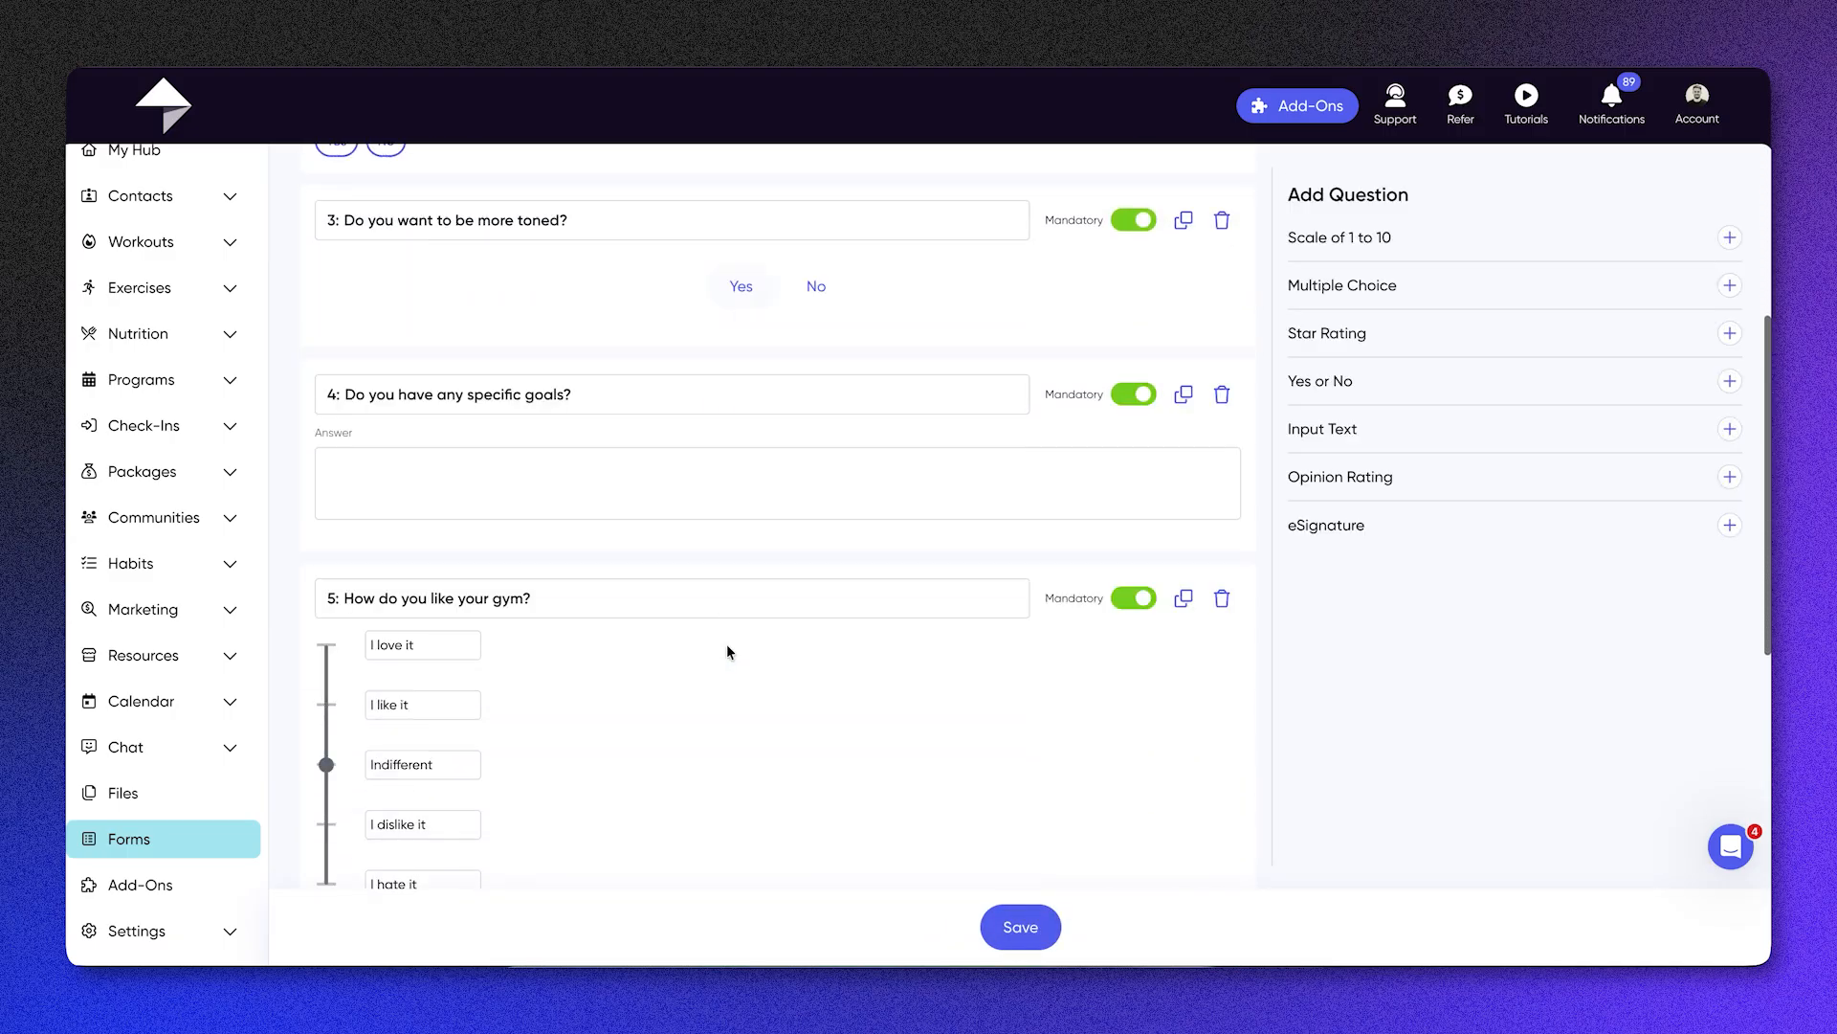
pyautogui.scroll(-3, 729, 641)
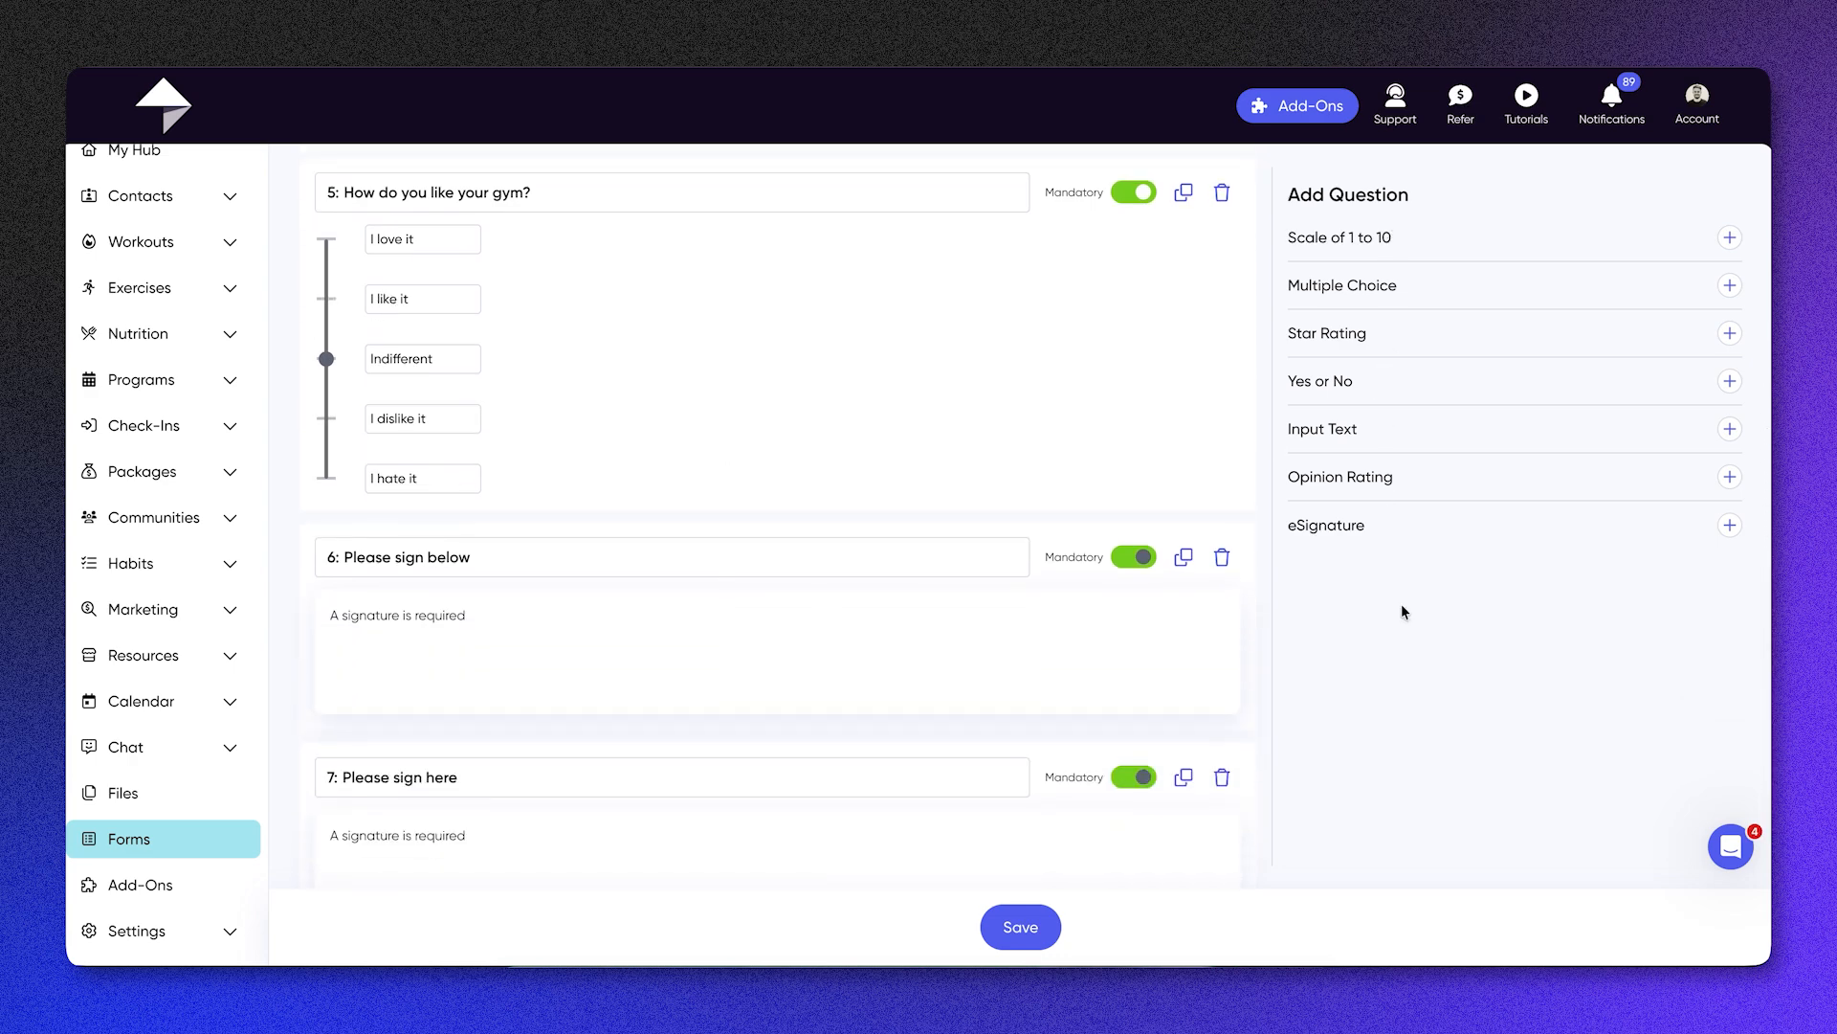
pyautogui.scroll(8, 1219, 249)
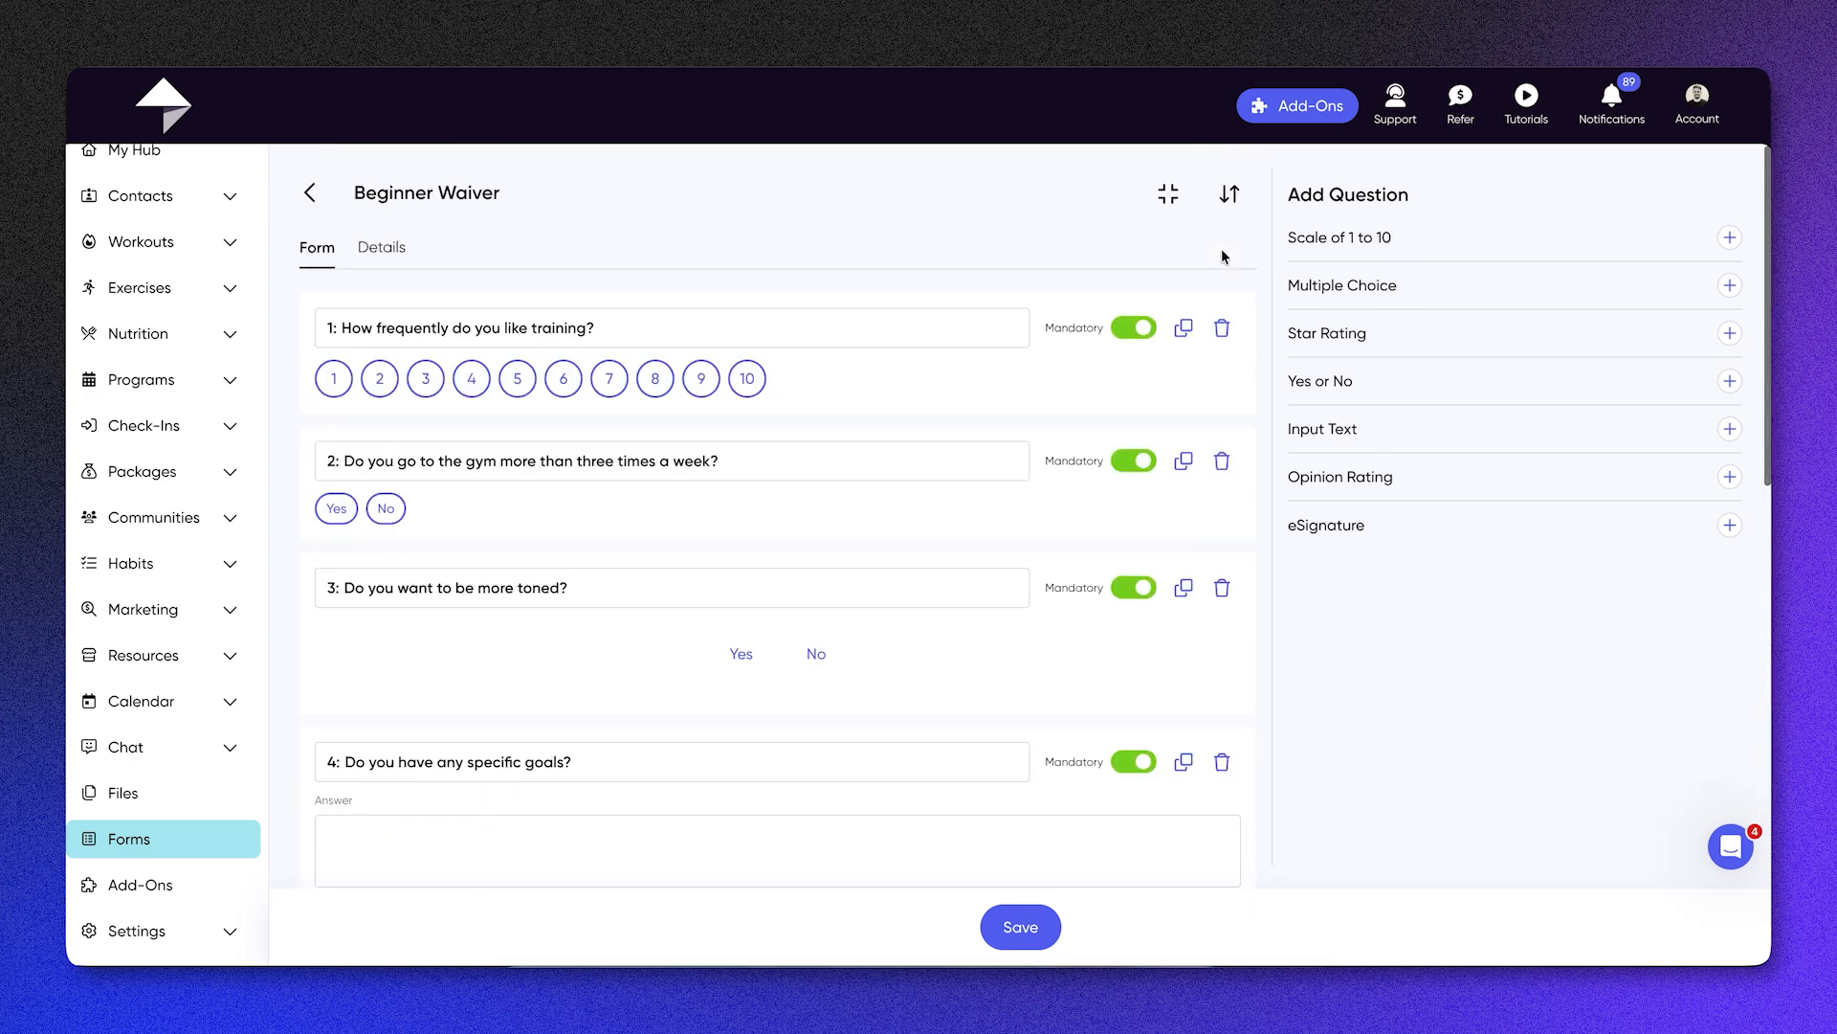
# Step: Attach Terms_and_conditions.png to the files in the Beginner Waiver form's details
pyautogui.click(392, 244)
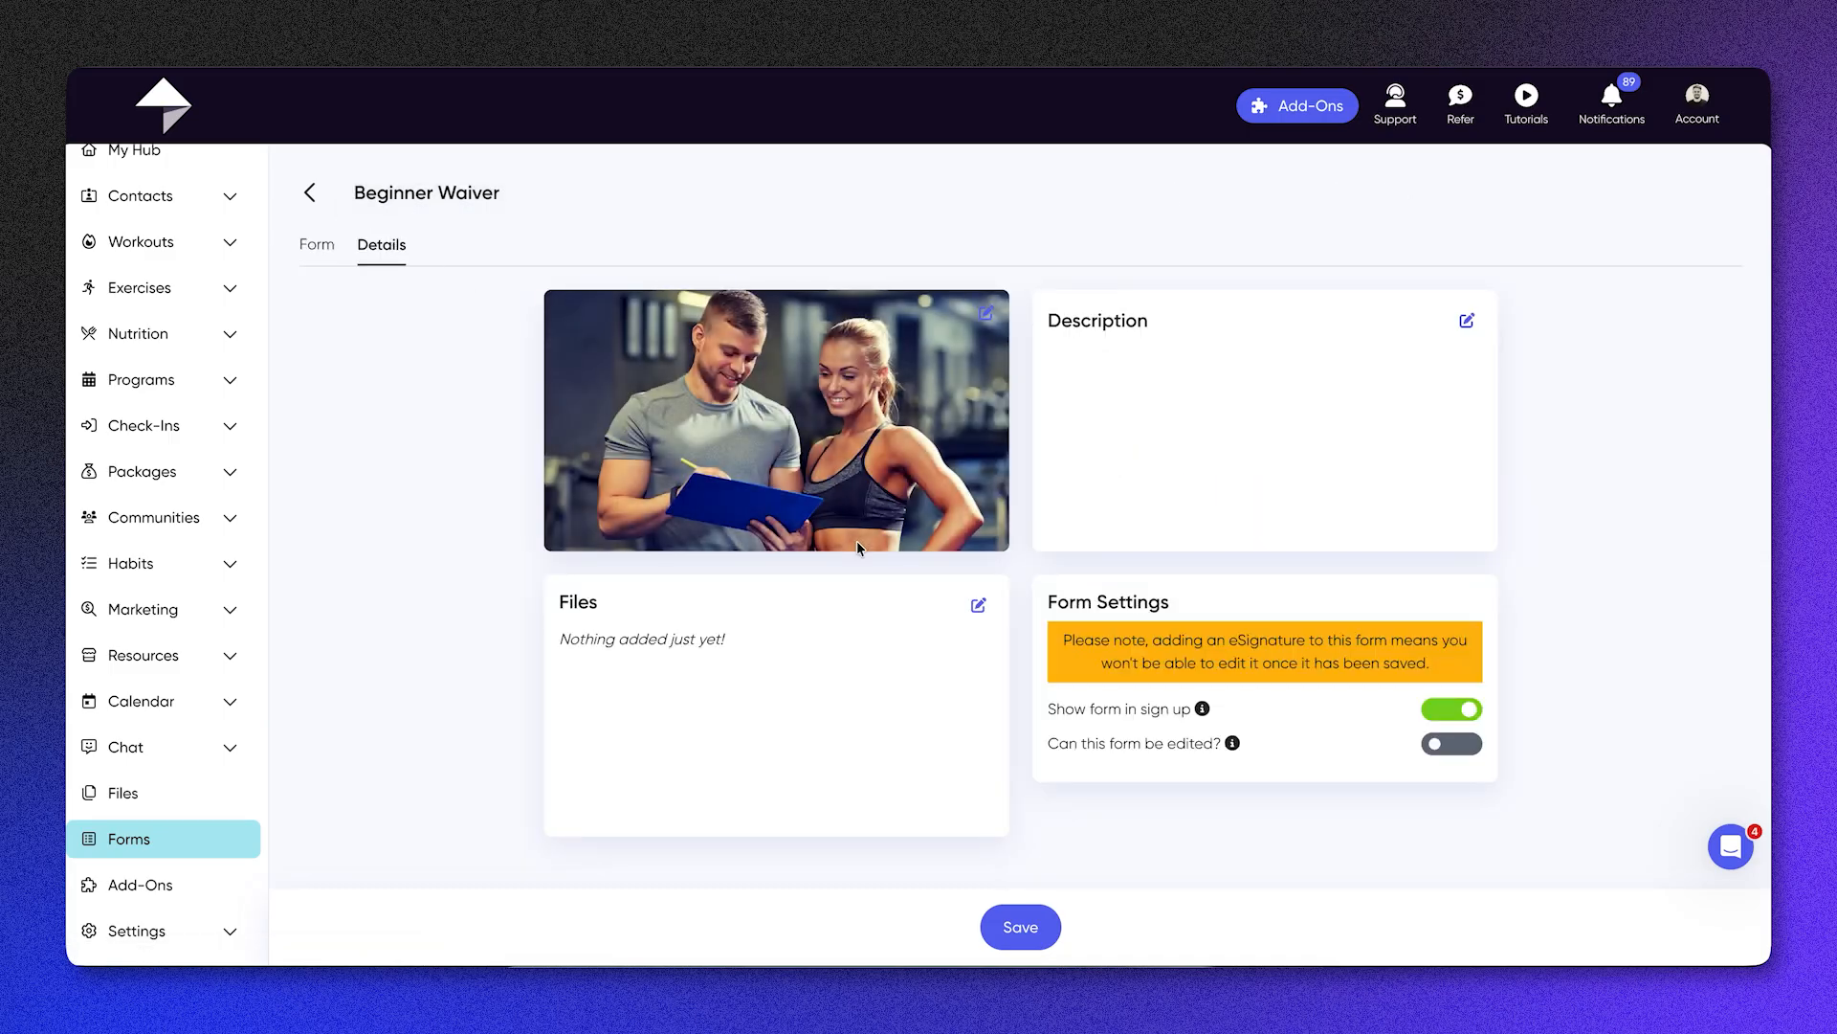
pyautogui.click(976, 607)
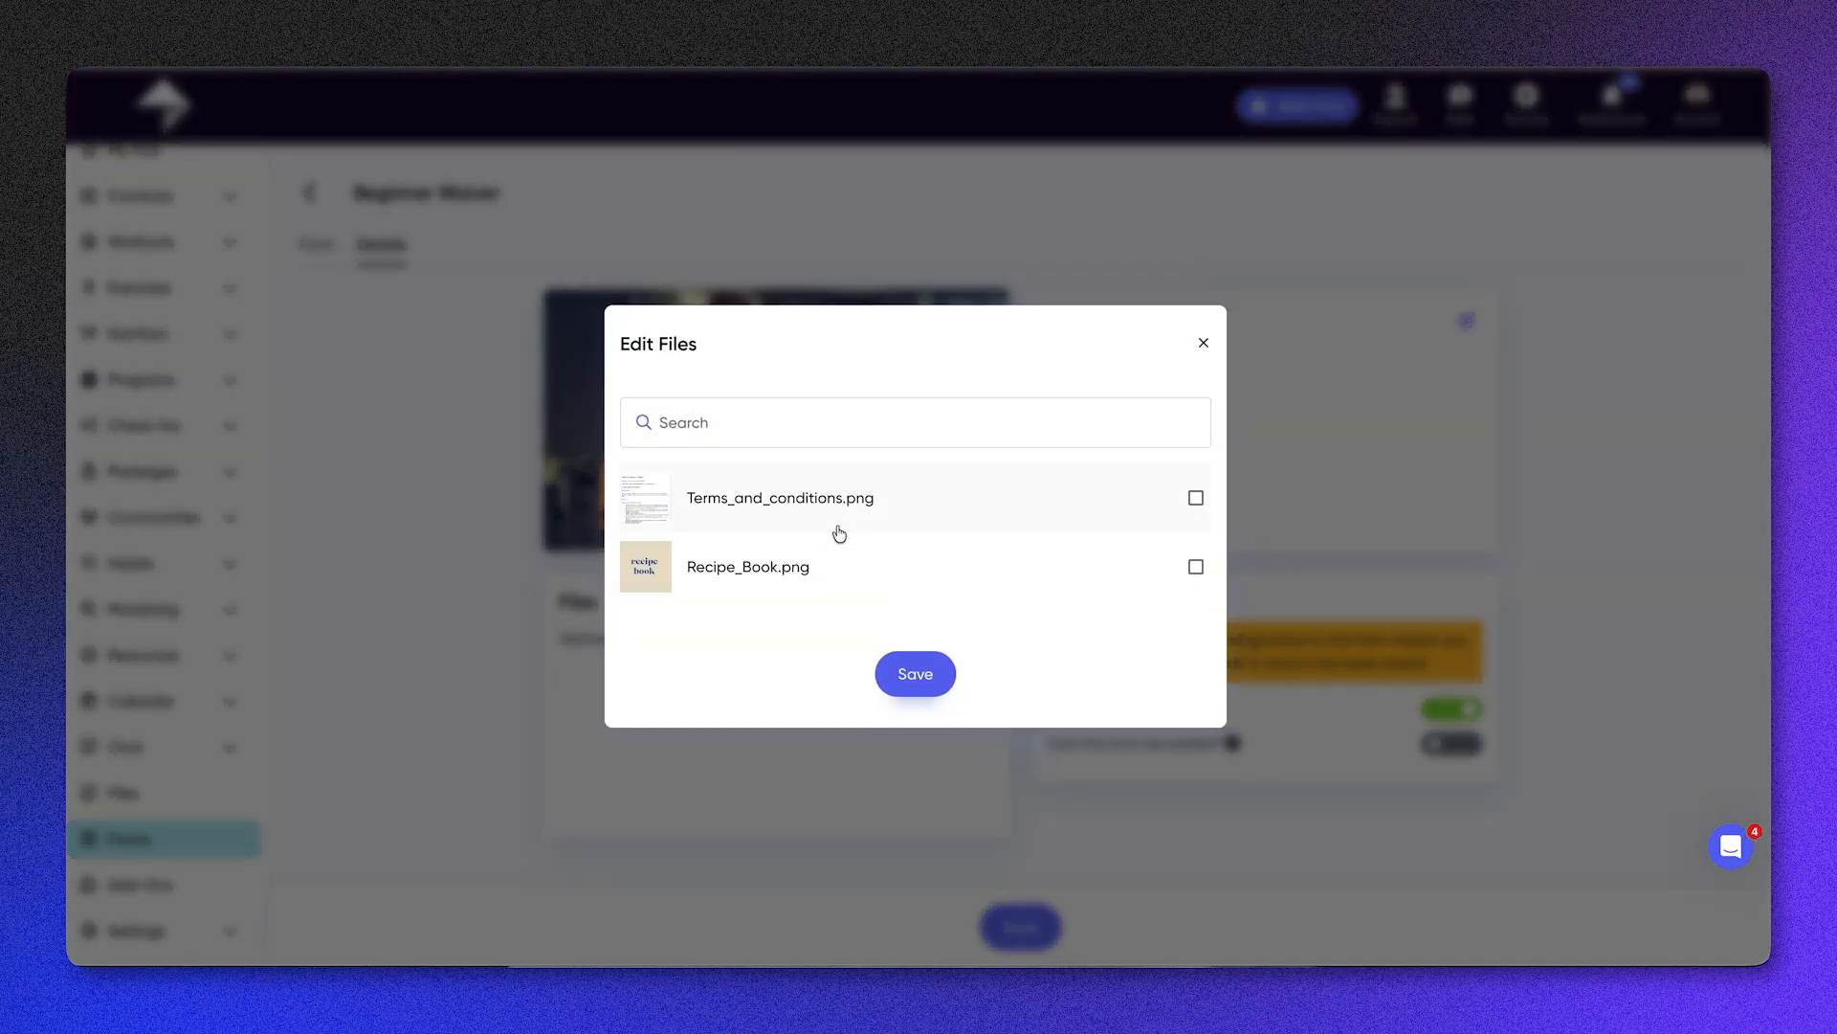
pyautogui.click(833, 494)
pyautogui.click(919, 674)
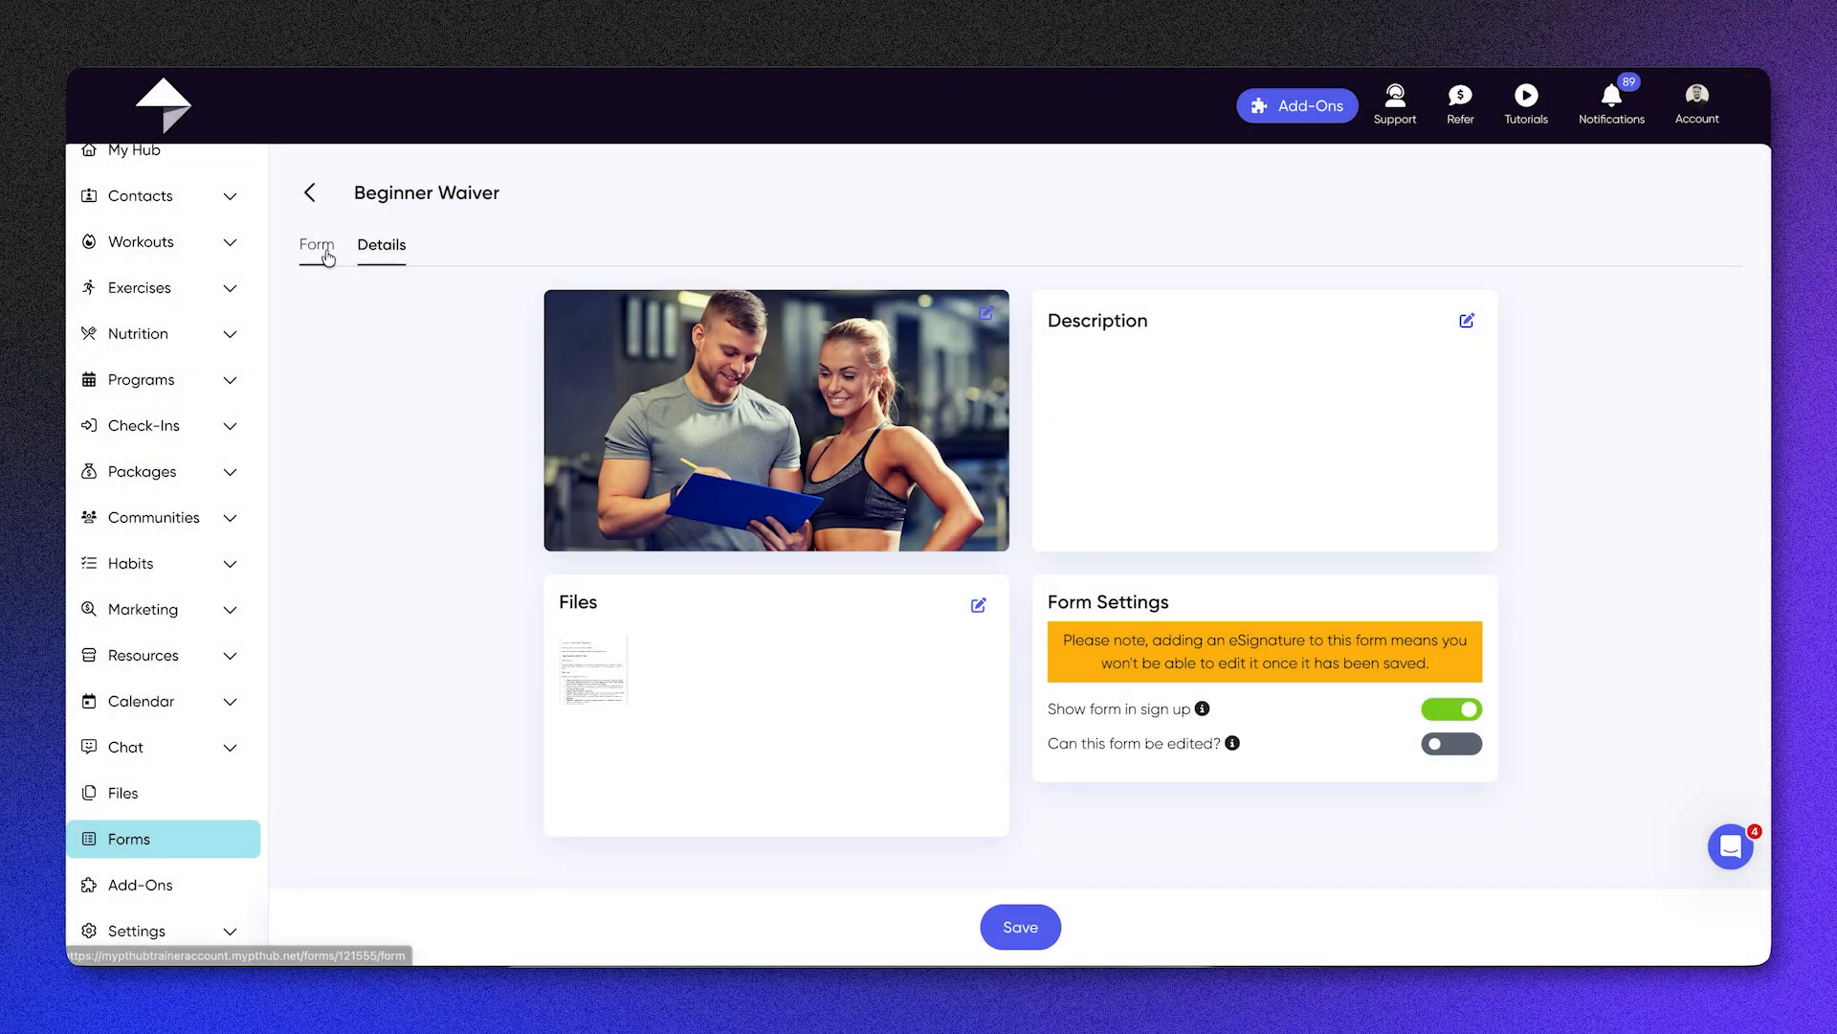
# Step: Return to the Beginner Waiver questions, save the form, and show its available actions in the forms list
pyautogui.click(318, 246)
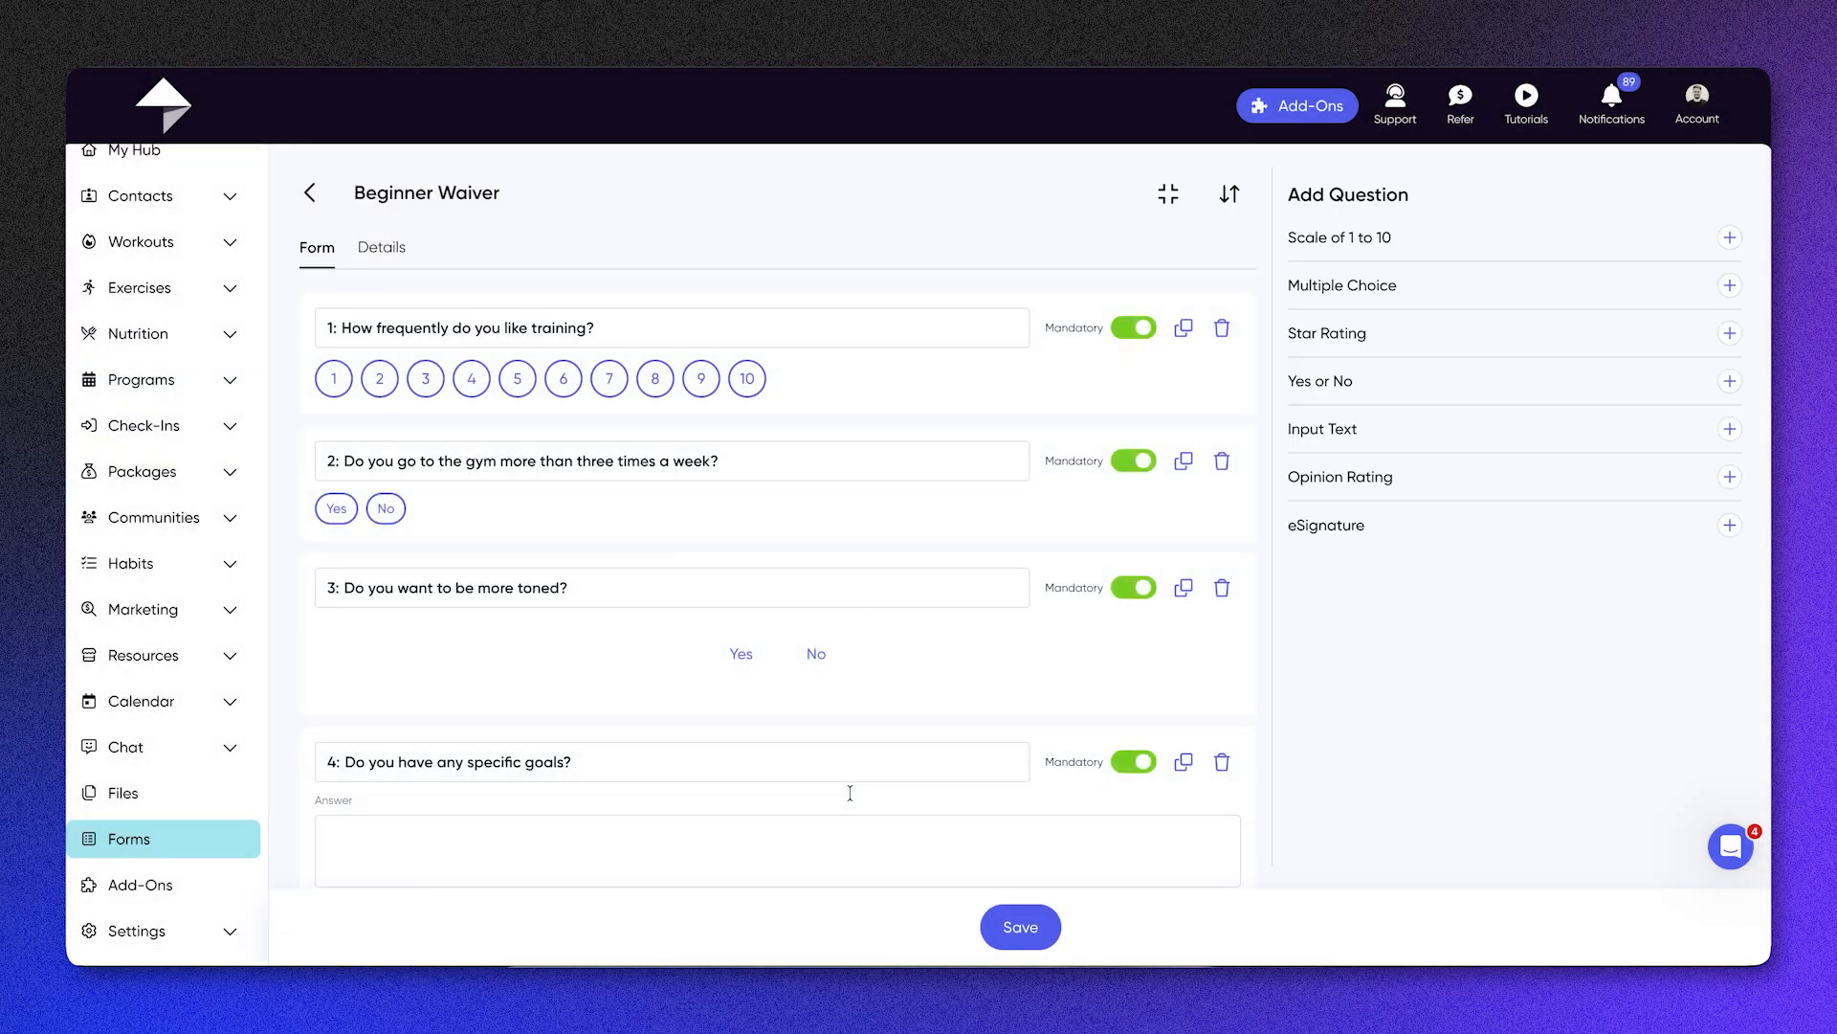
pyautogui.scroll(-10, 849, 793)
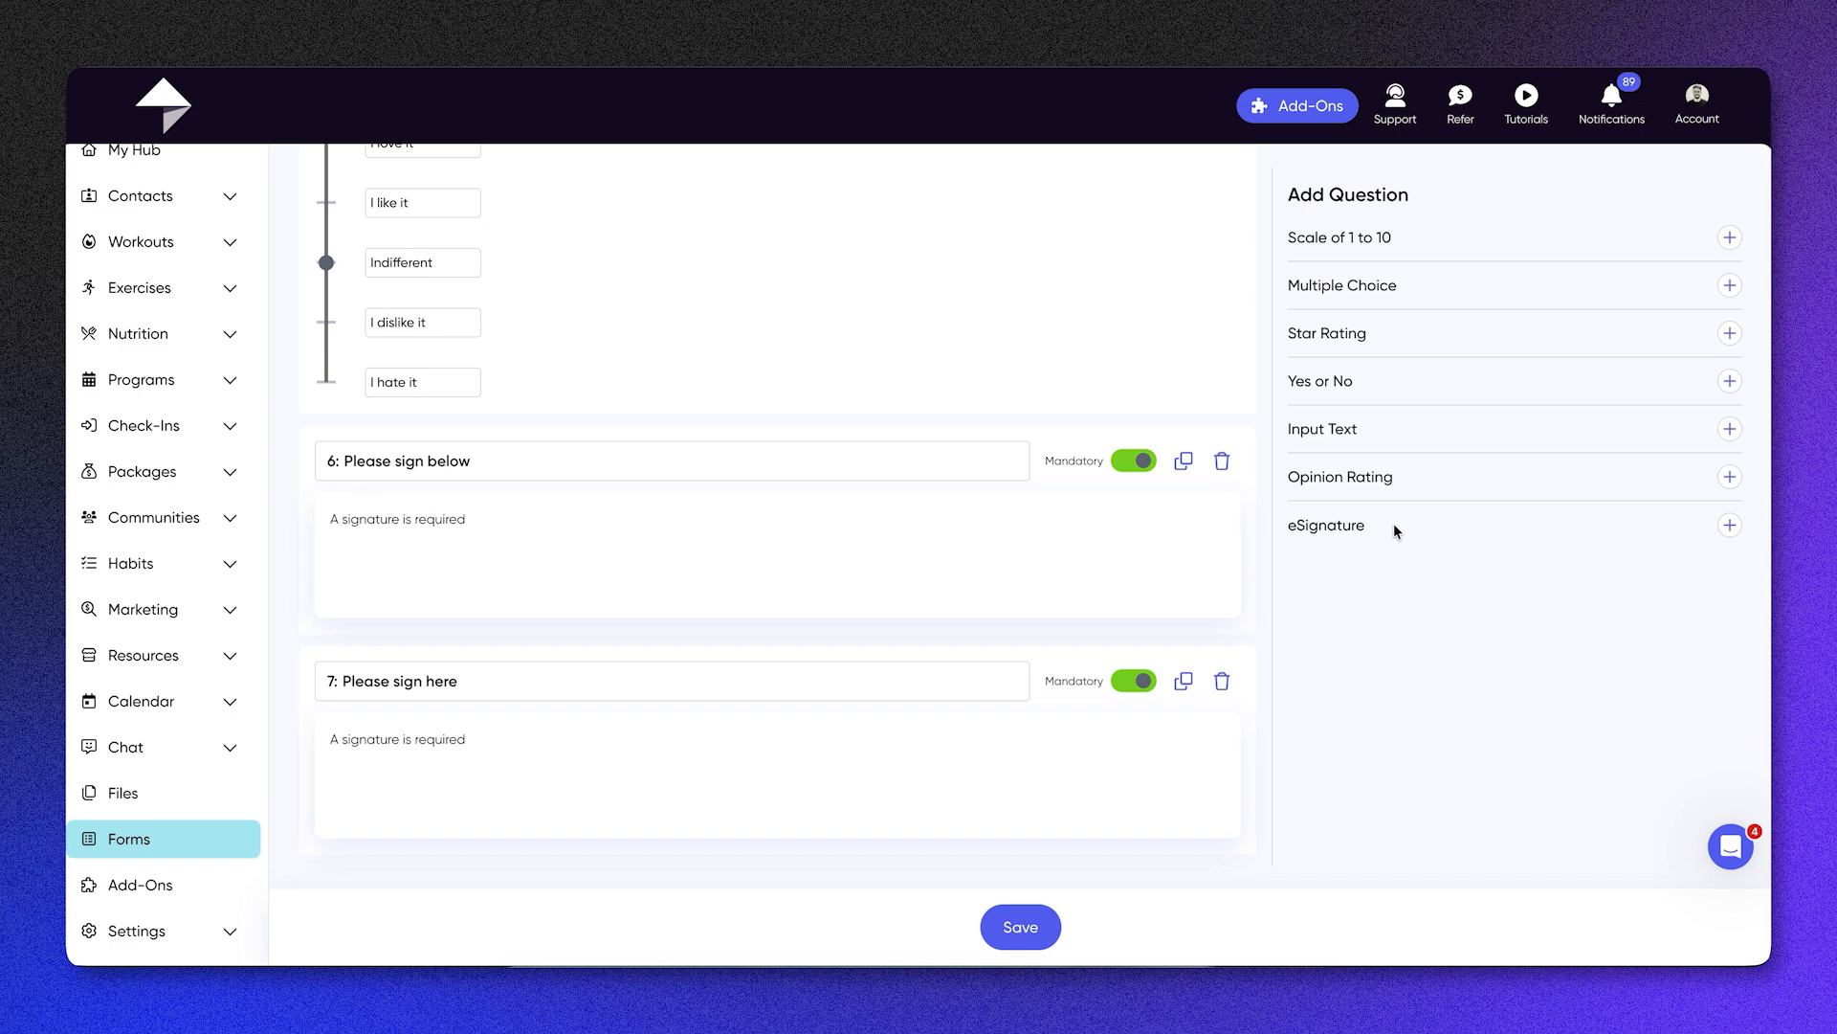
pyautogui.click(1025, 917)
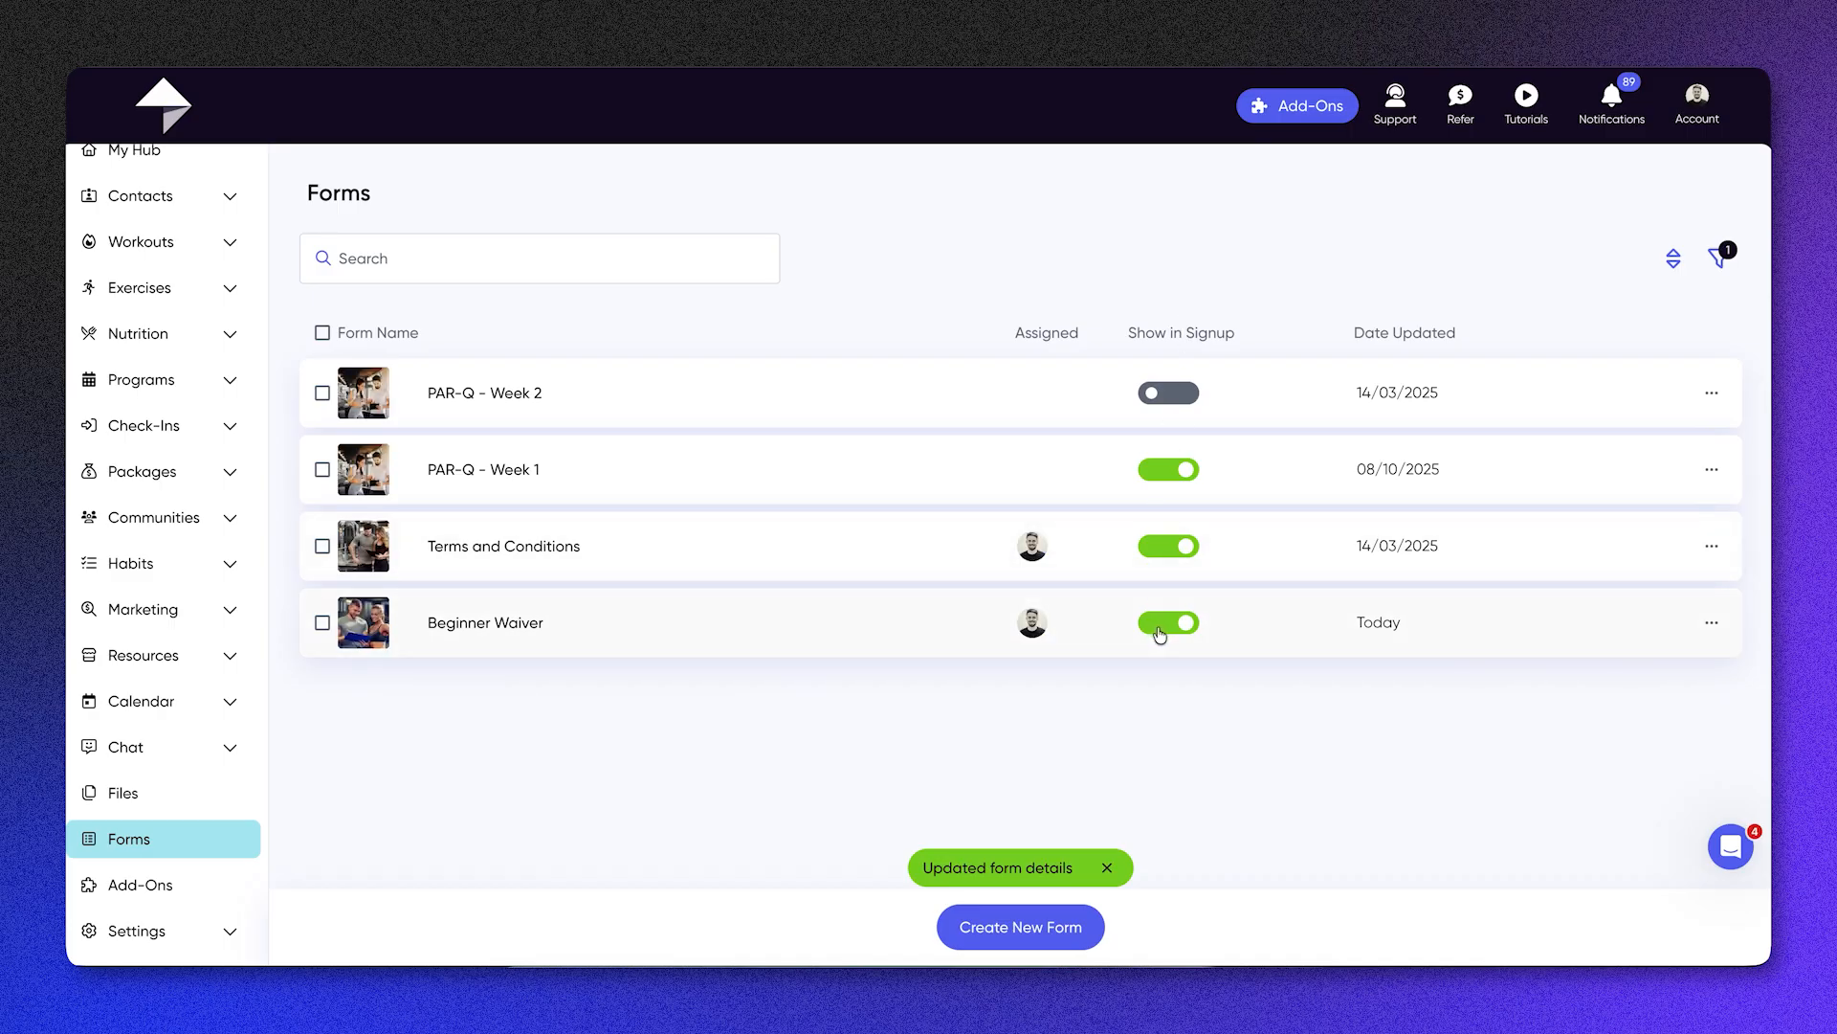
pyautogui.click(1712, 624)
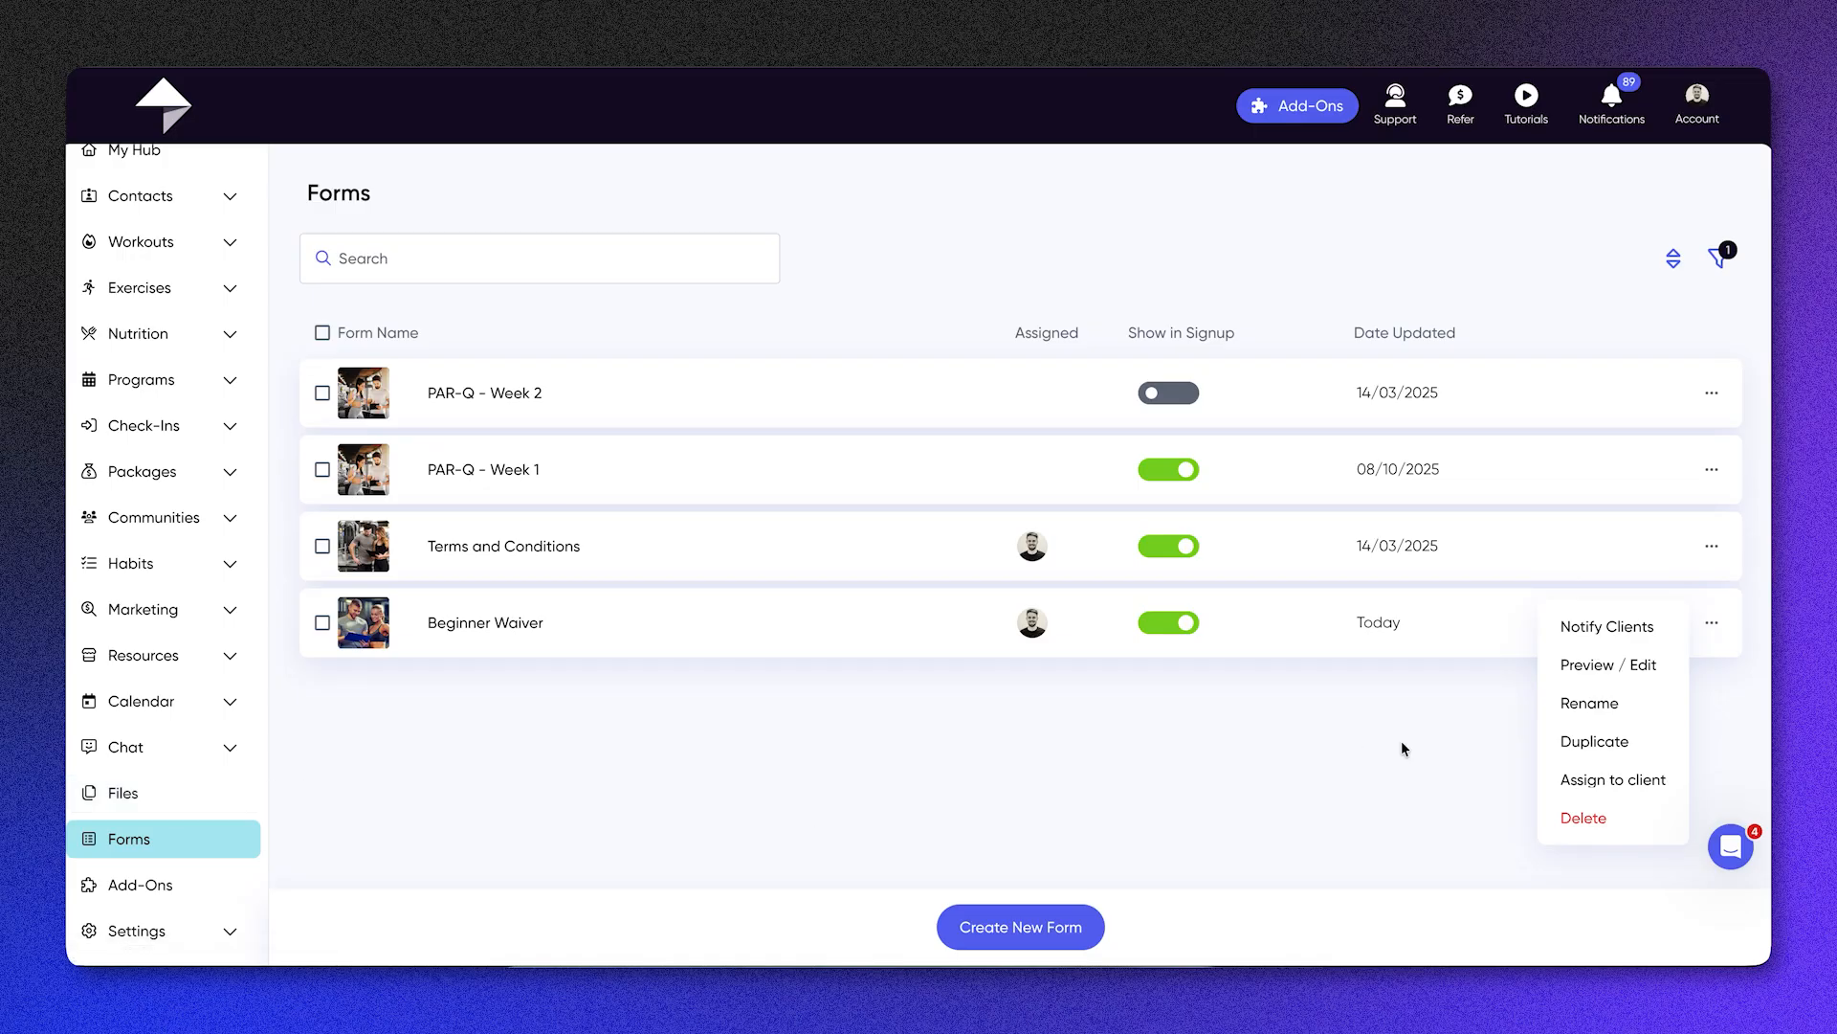
# Step: Go to the add-ons and look through the available offers, from White Label App and Check-Ins AI to Additional Storage
pyautogui.click(1273, 709)
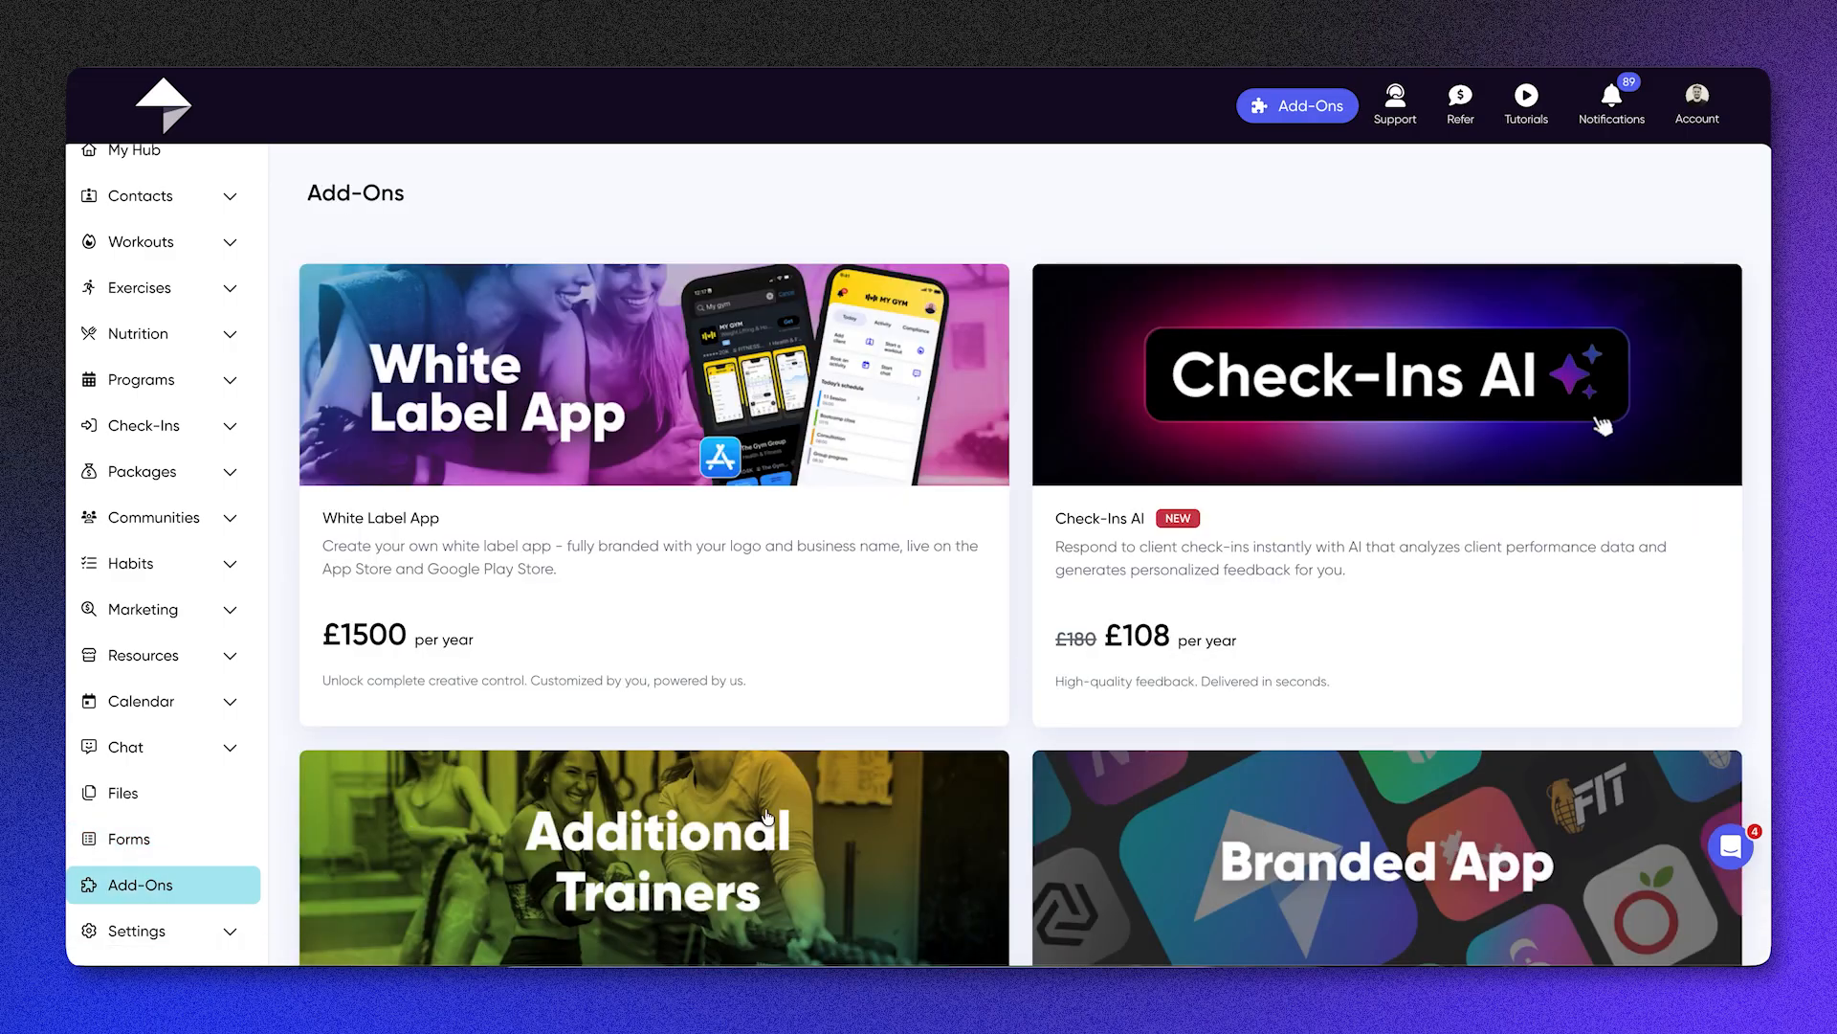
pyautogui.scroll(-2, 483, 749)
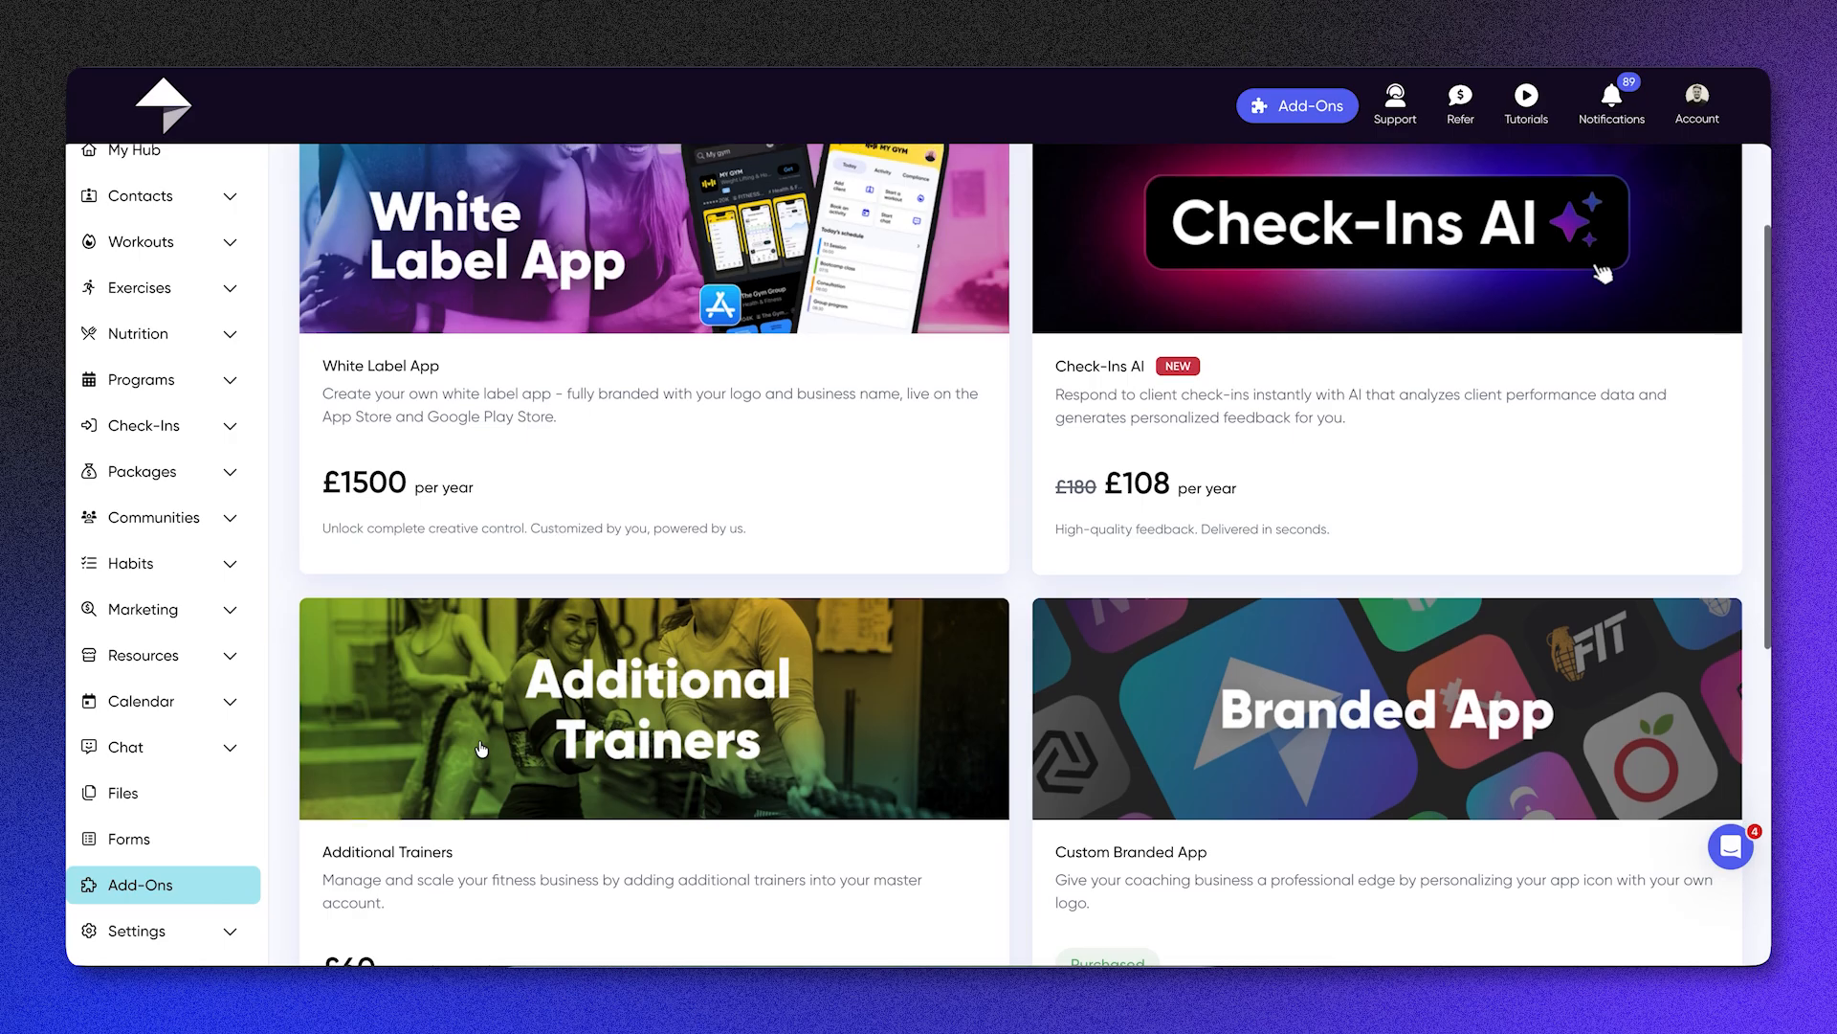
pyautogui.scroll(1, 469, 651)
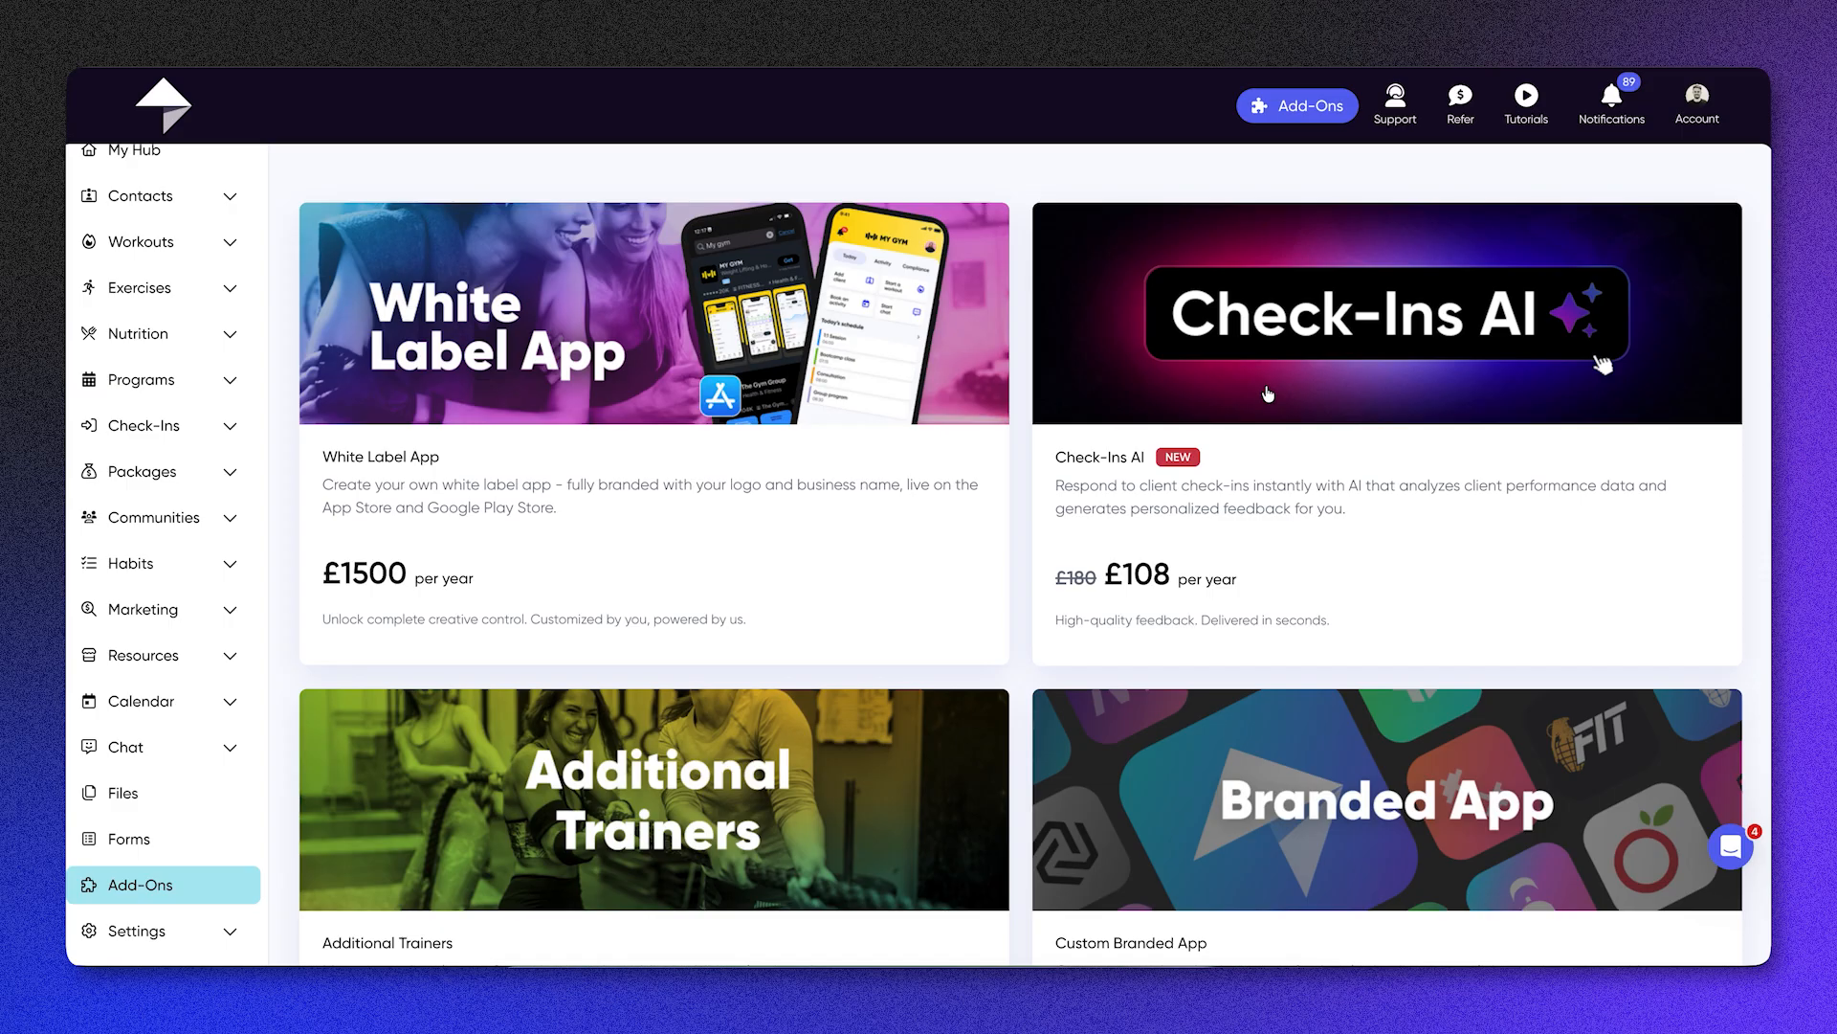
pyautogui.scroll(-3, 1268, 394)
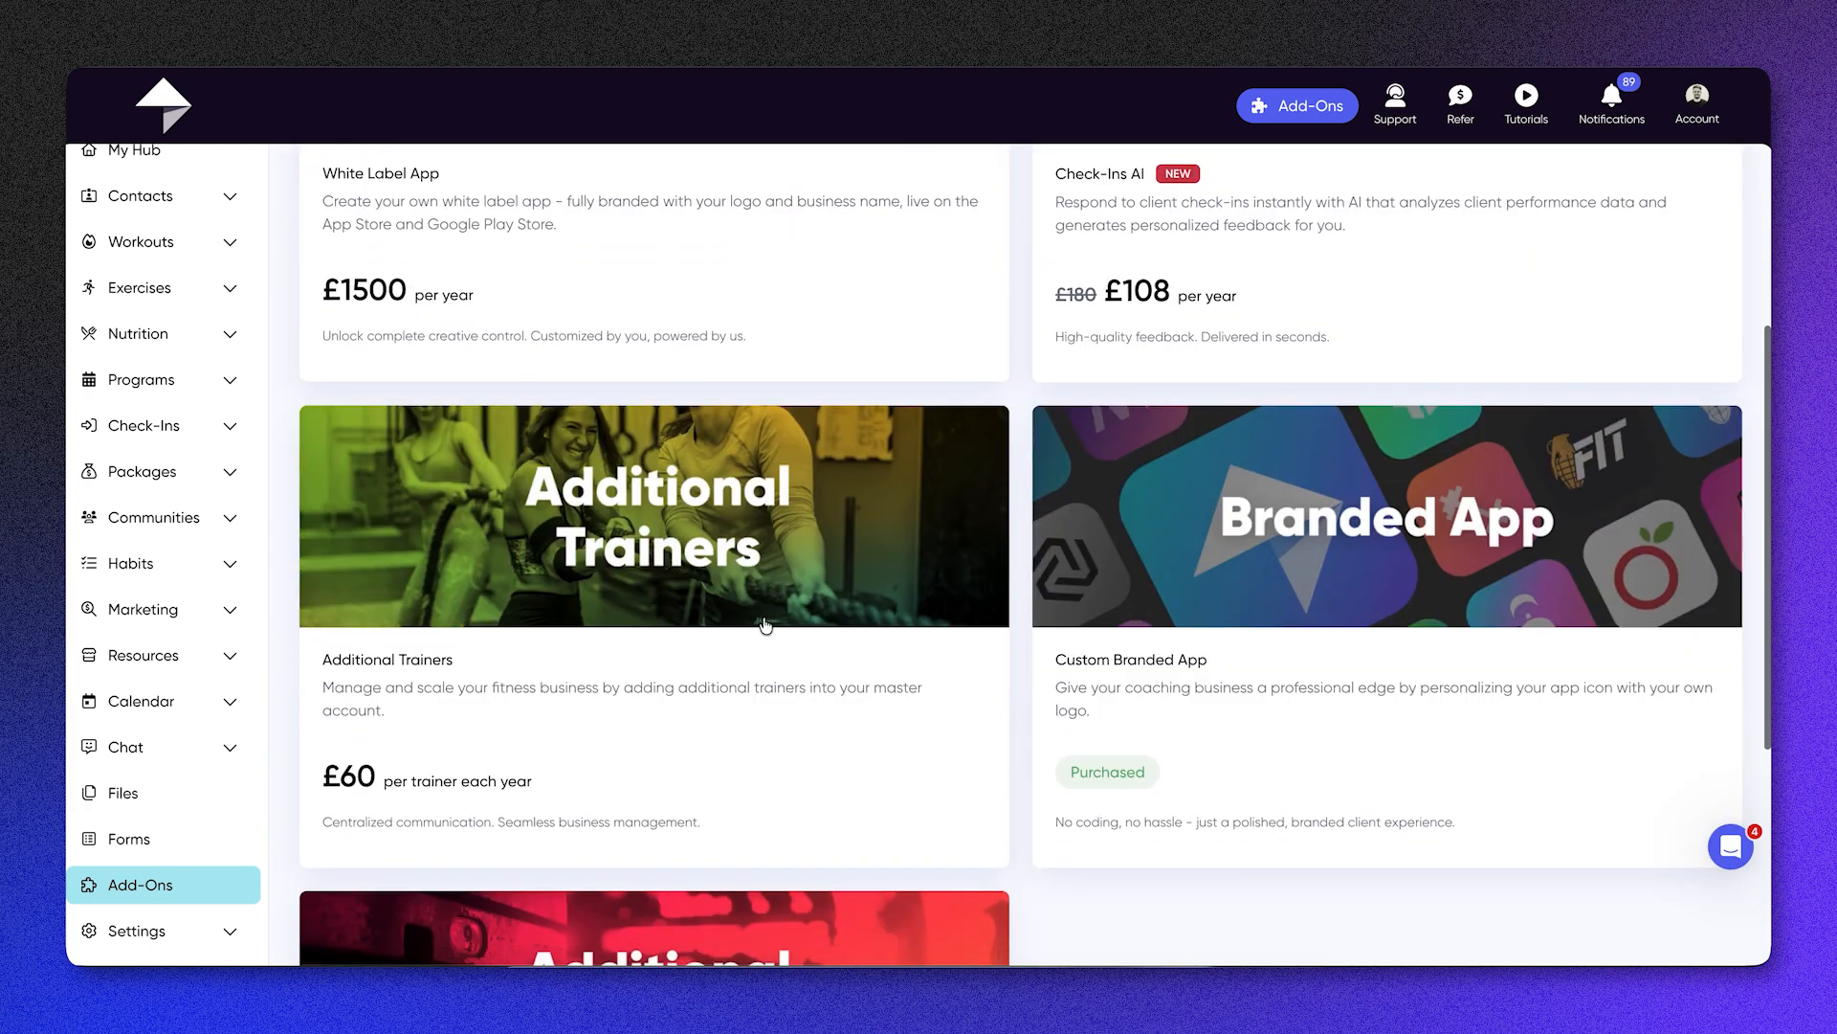
pyautogui.scroll(-1, 769, 627)
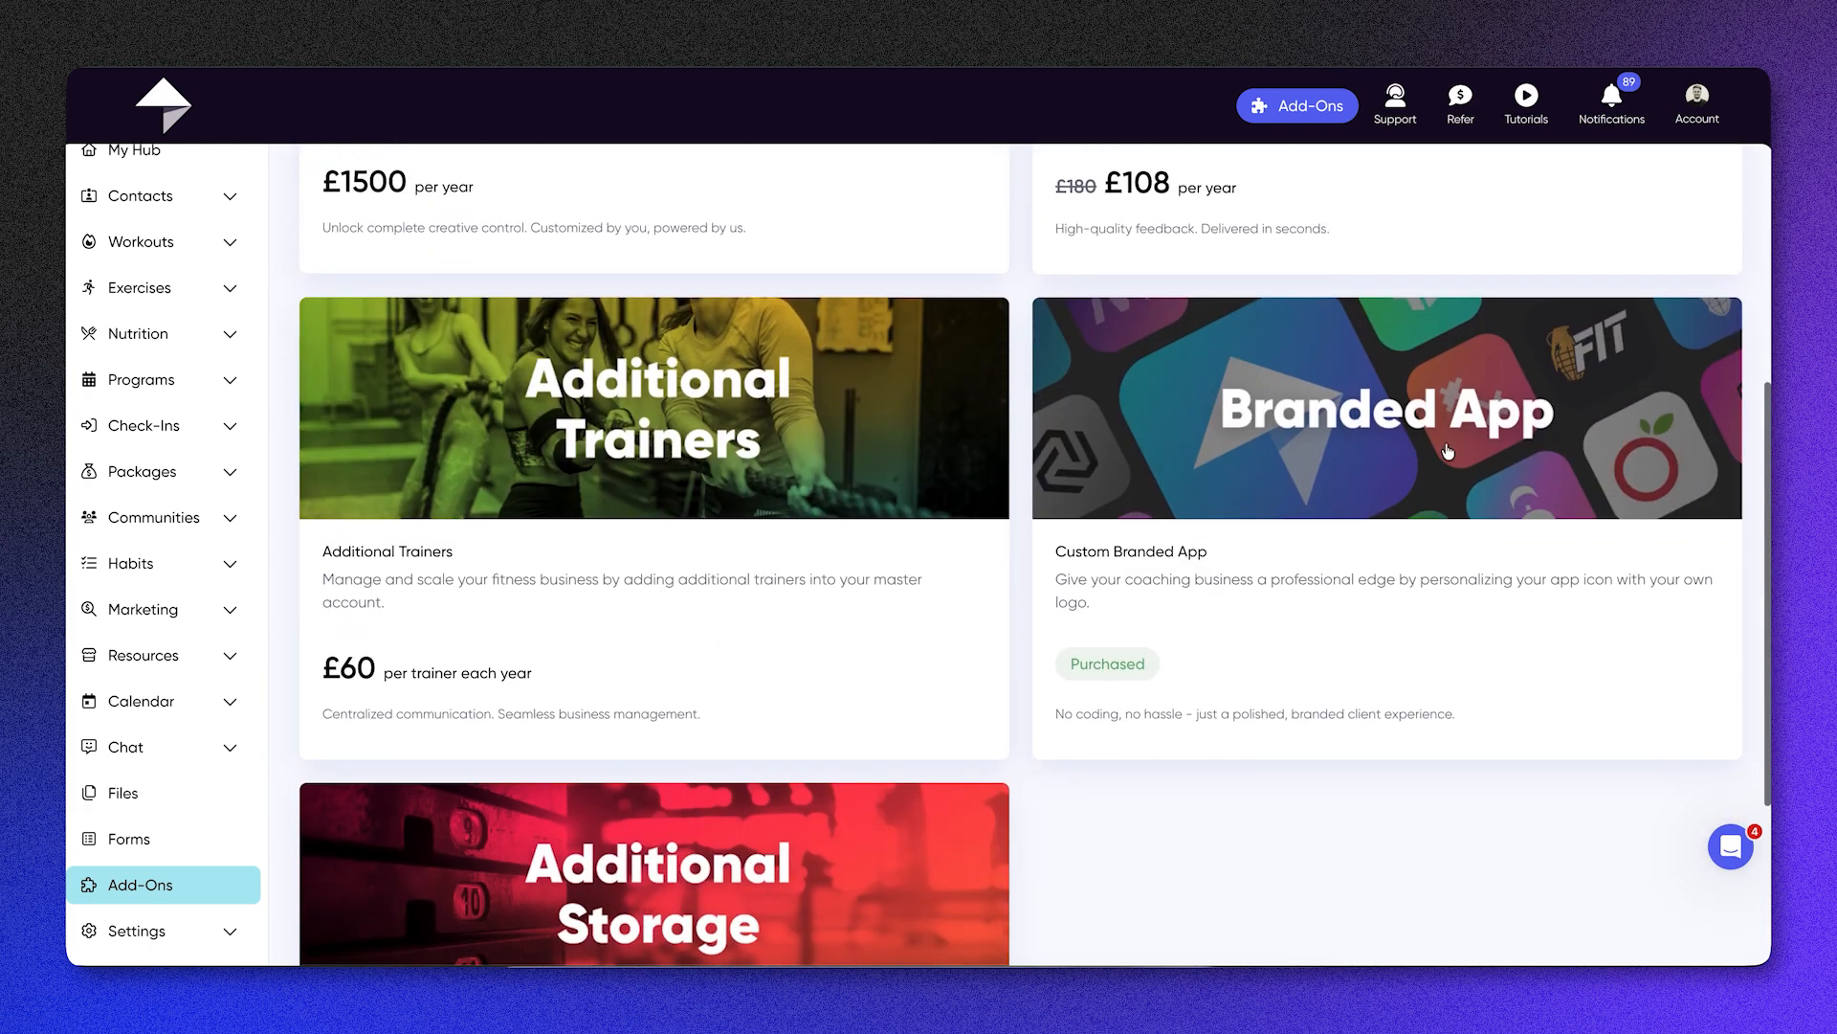
pyautogui.scroll(-1, 1448, 452)
pyautogui.scroll(1, 1448, 452)
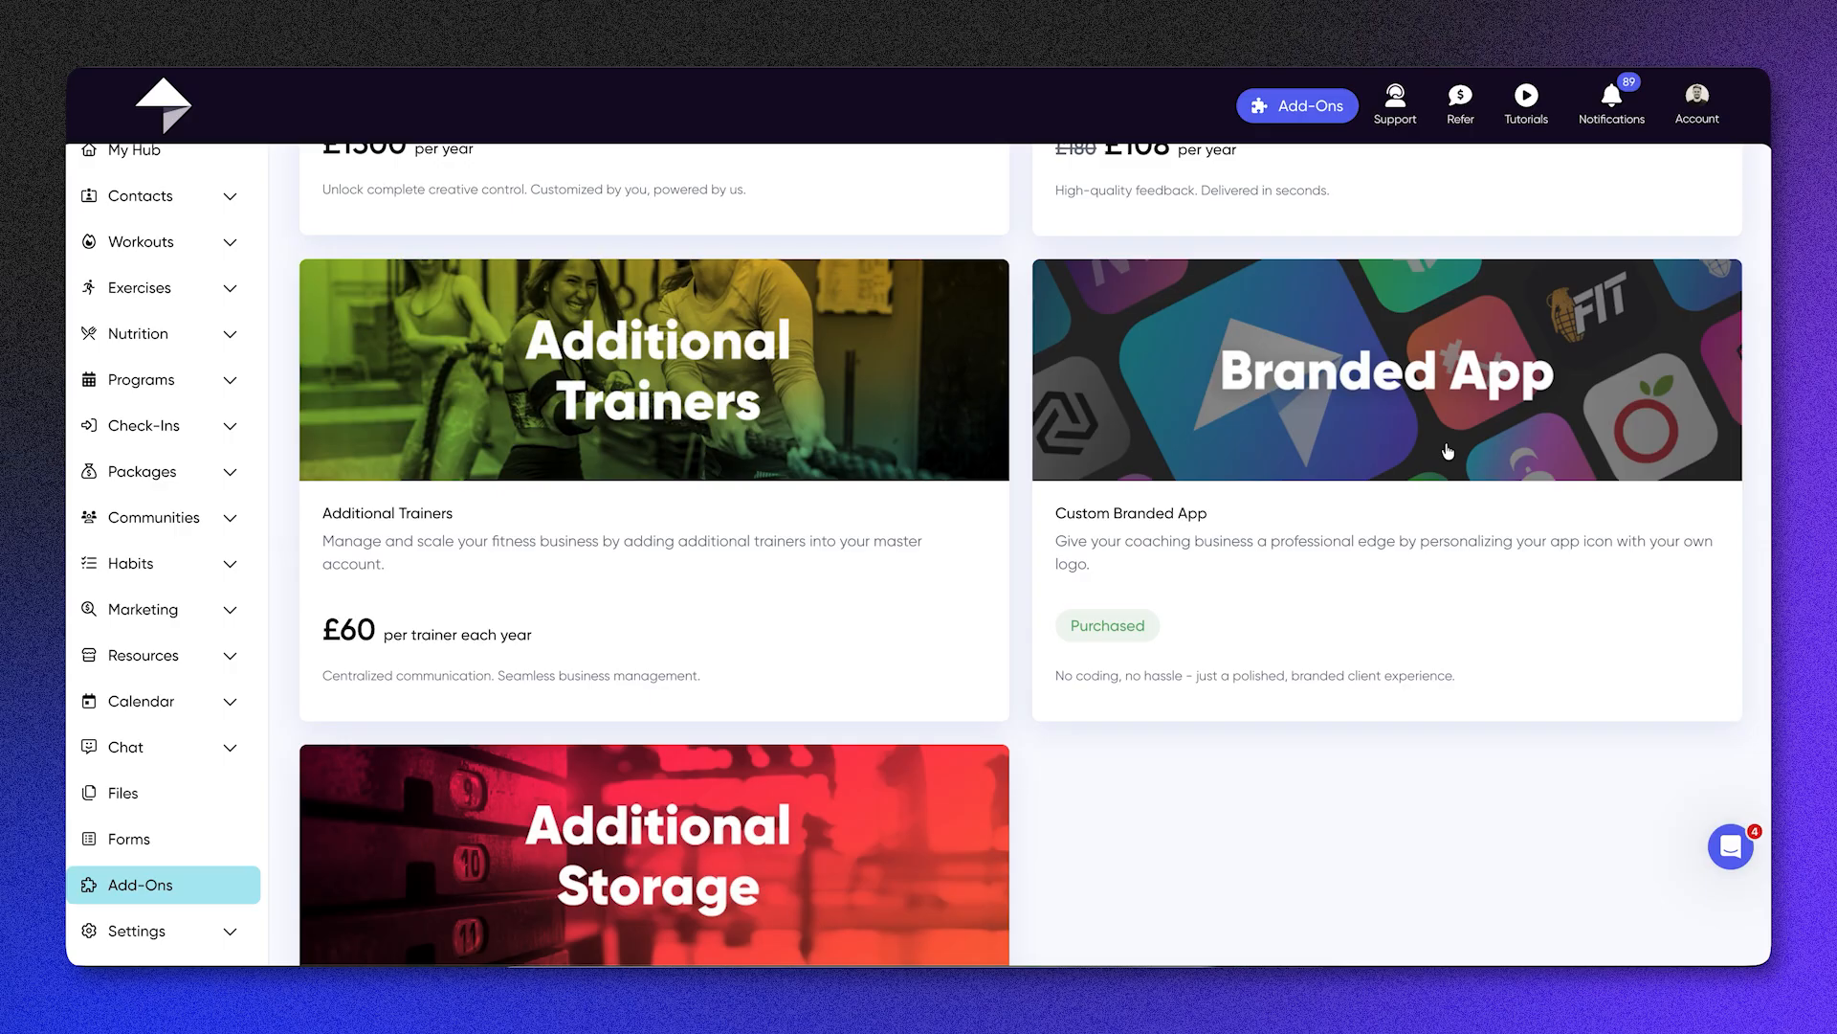
pyautogui.scroll(-1, 1448, 451)
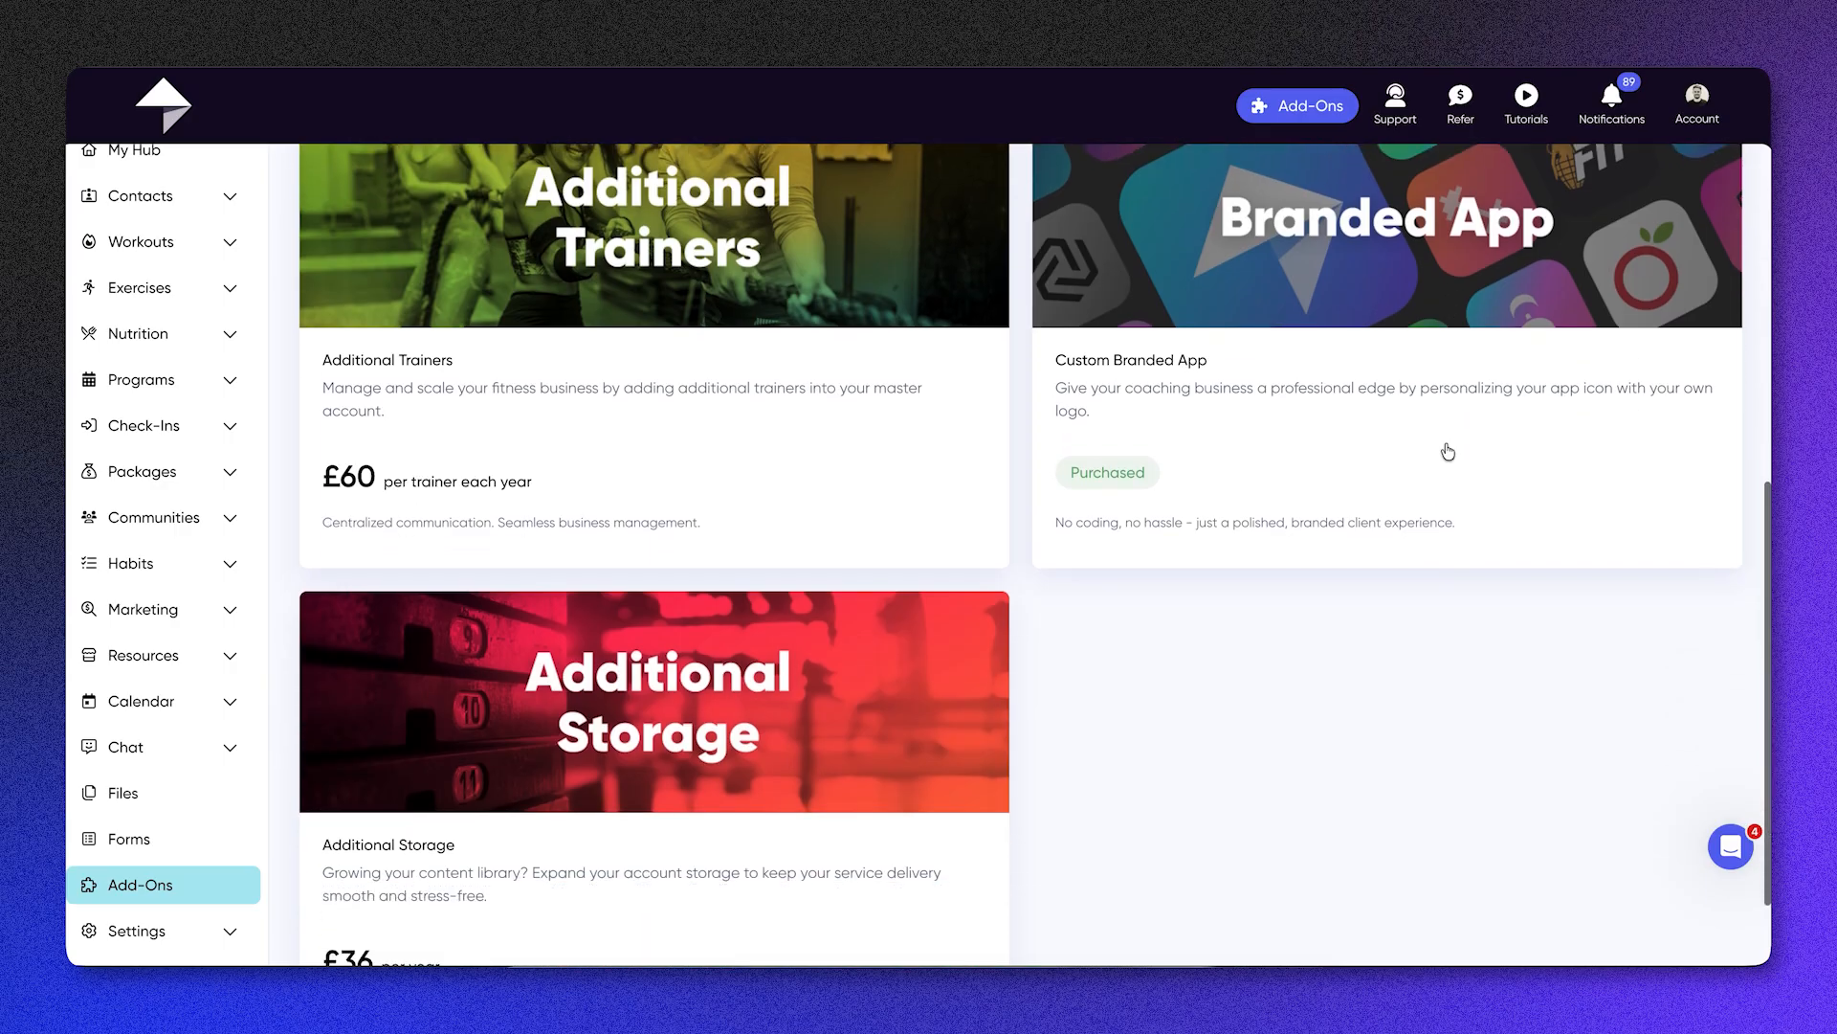
pyautogui.scroll(-1, 1448, 450)
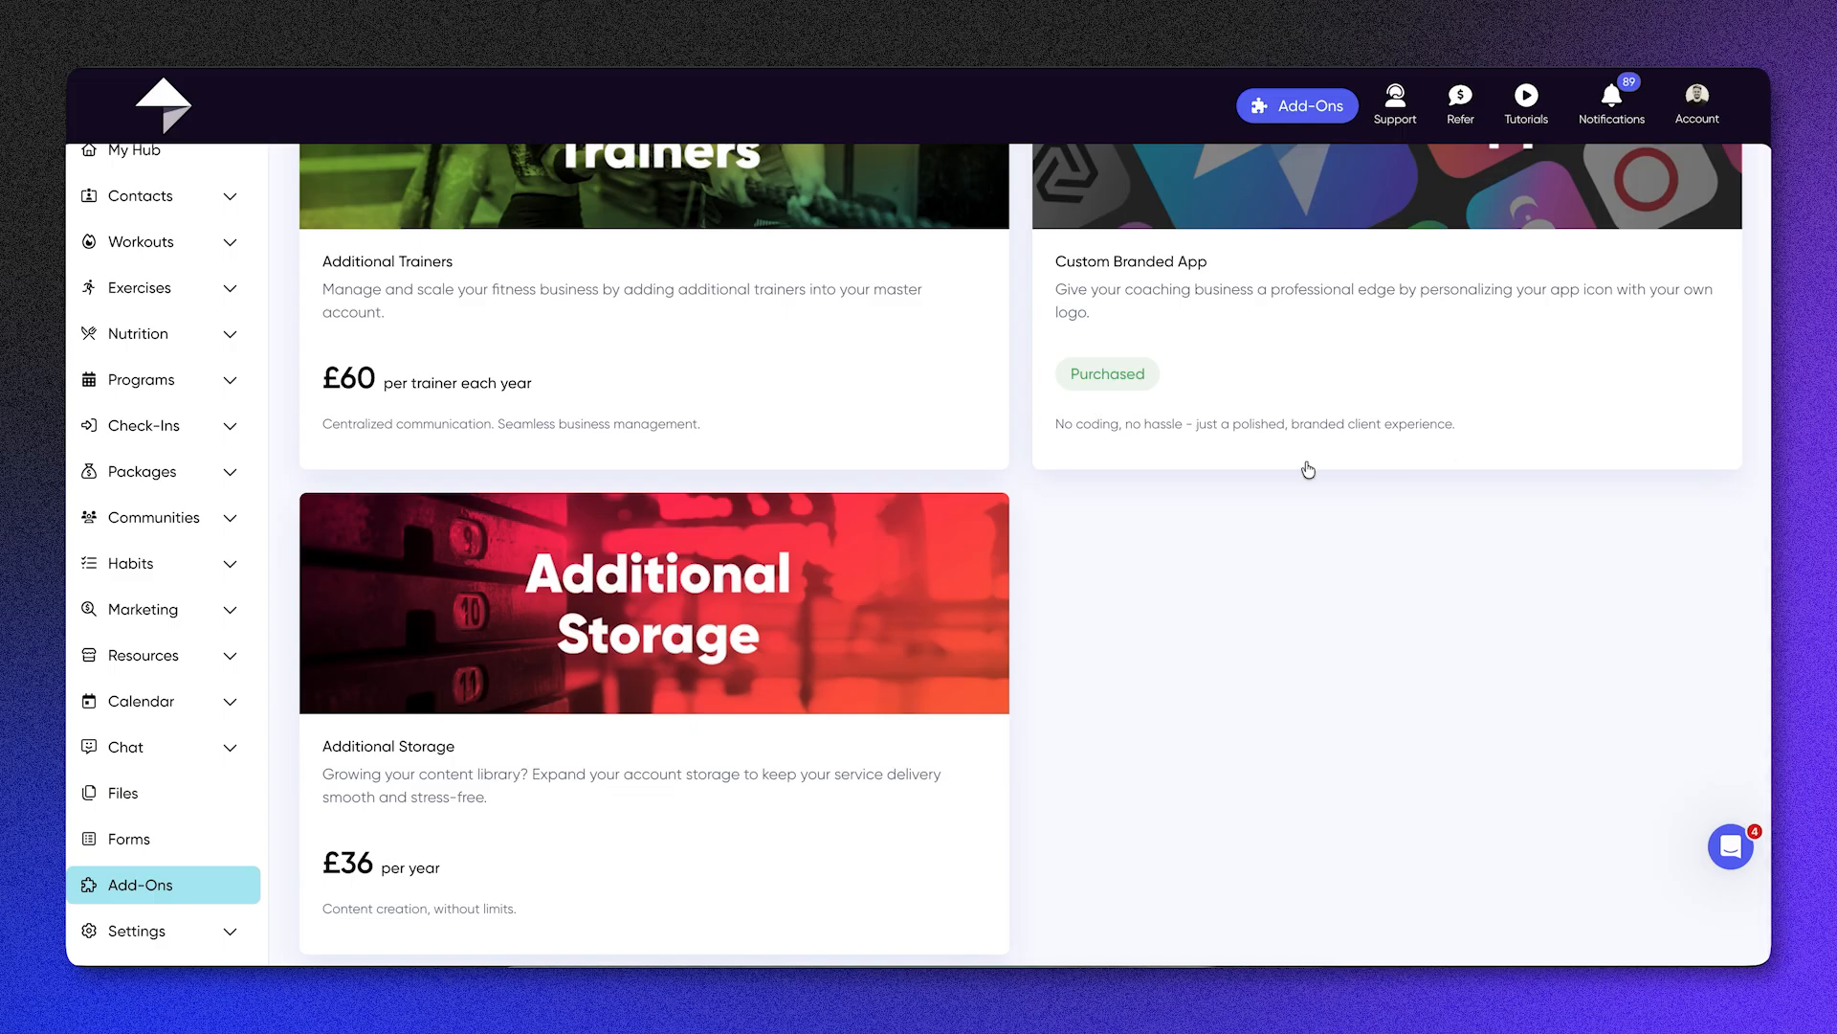
# Step: Look through the general account settings, including personal details, business details and measurement units
pyautogui.click(134, 930)
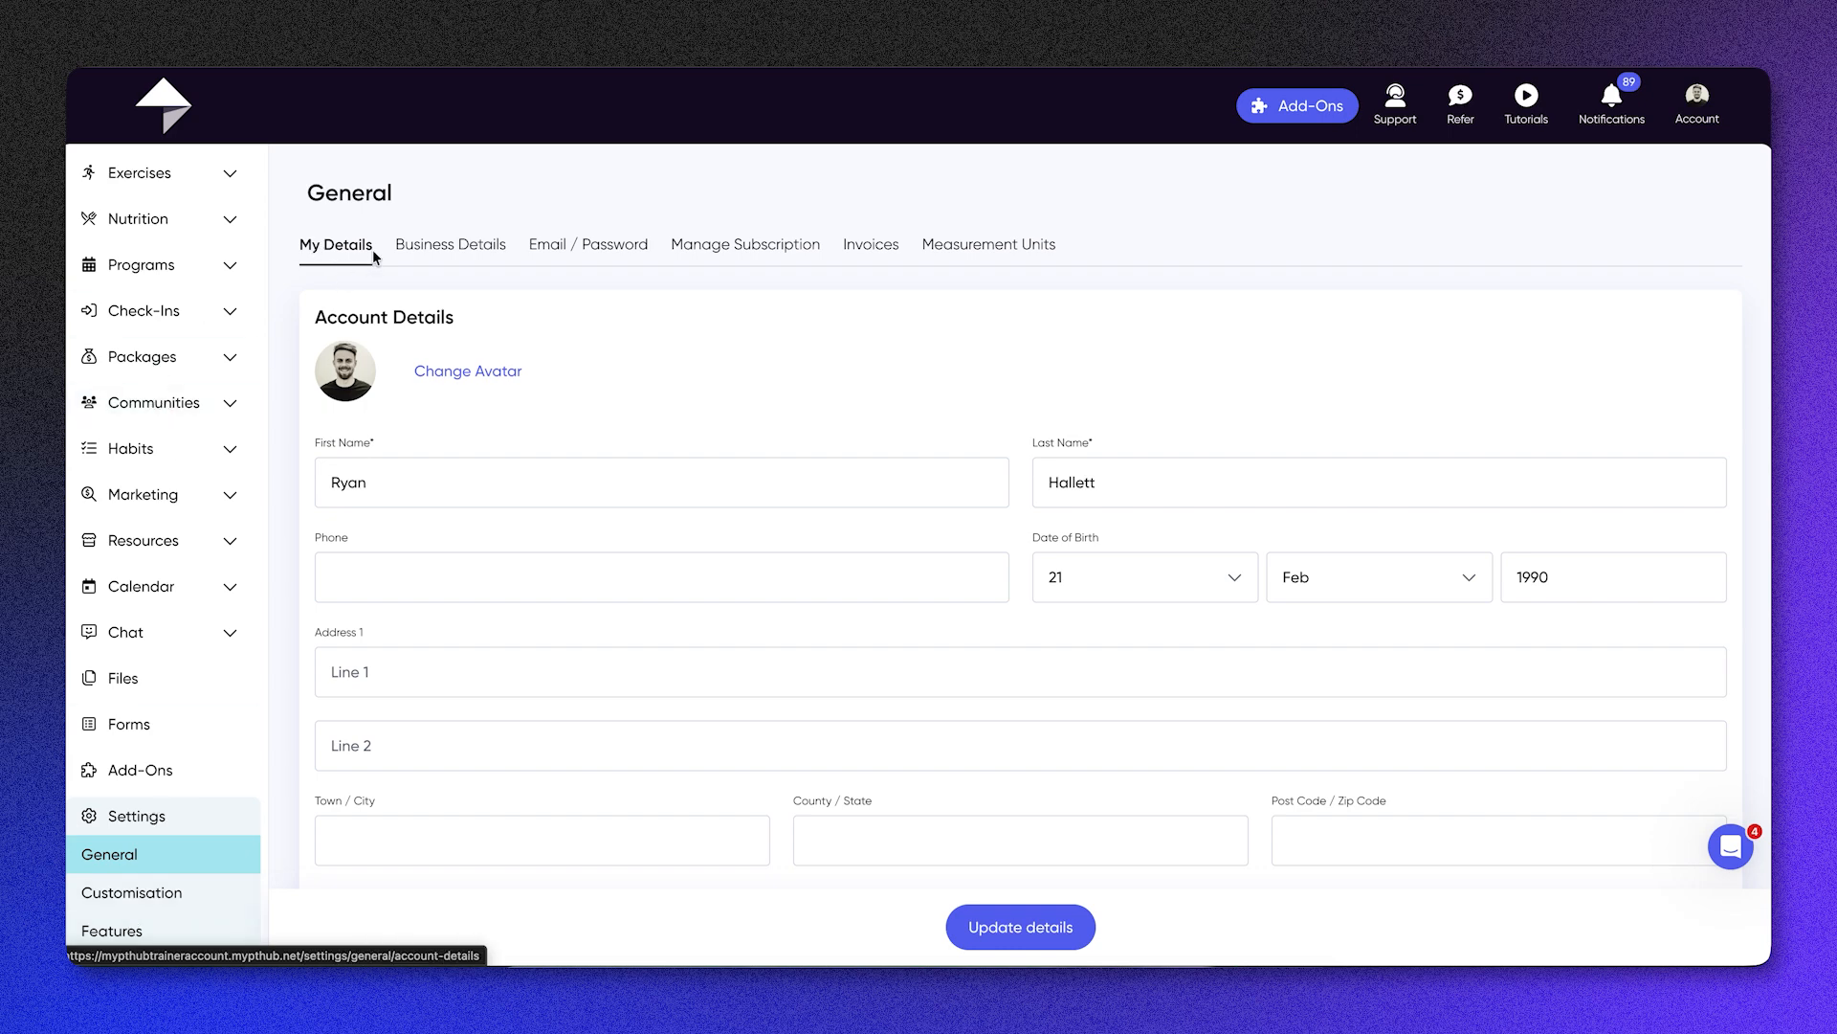
pyautogui.click(424, 251)
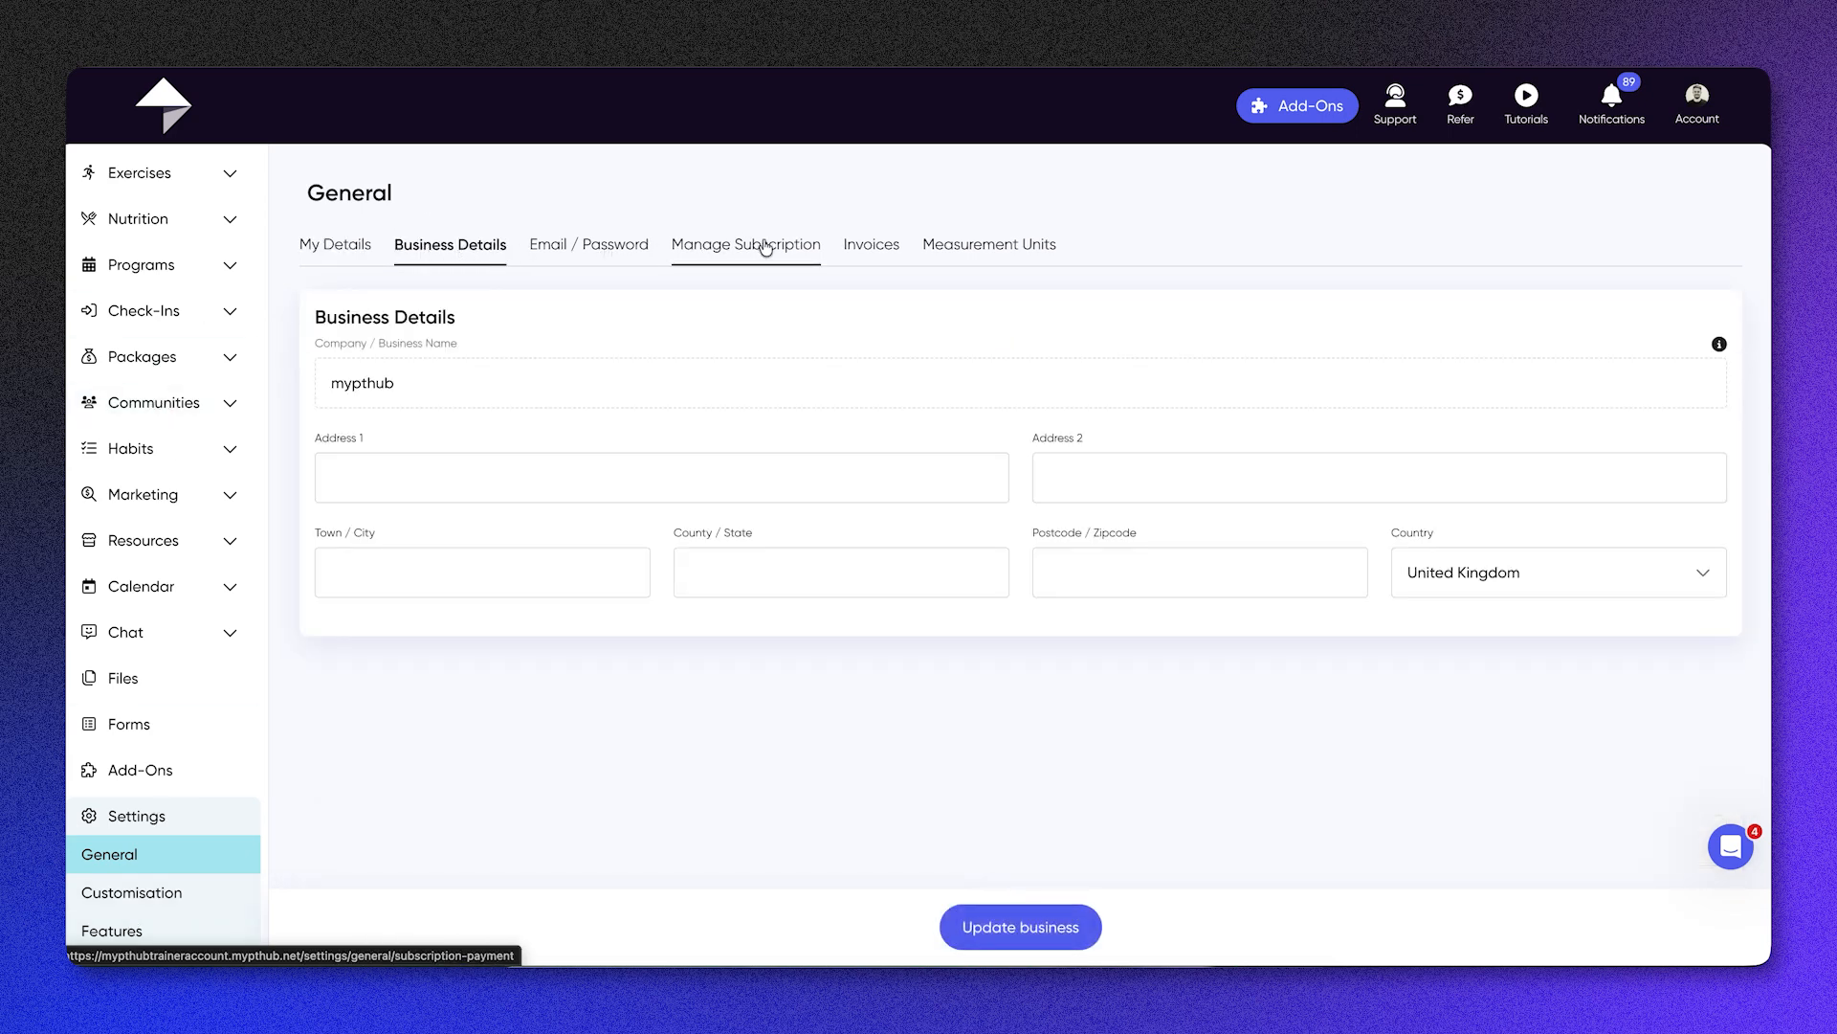
pyautogui.click(972, 251)
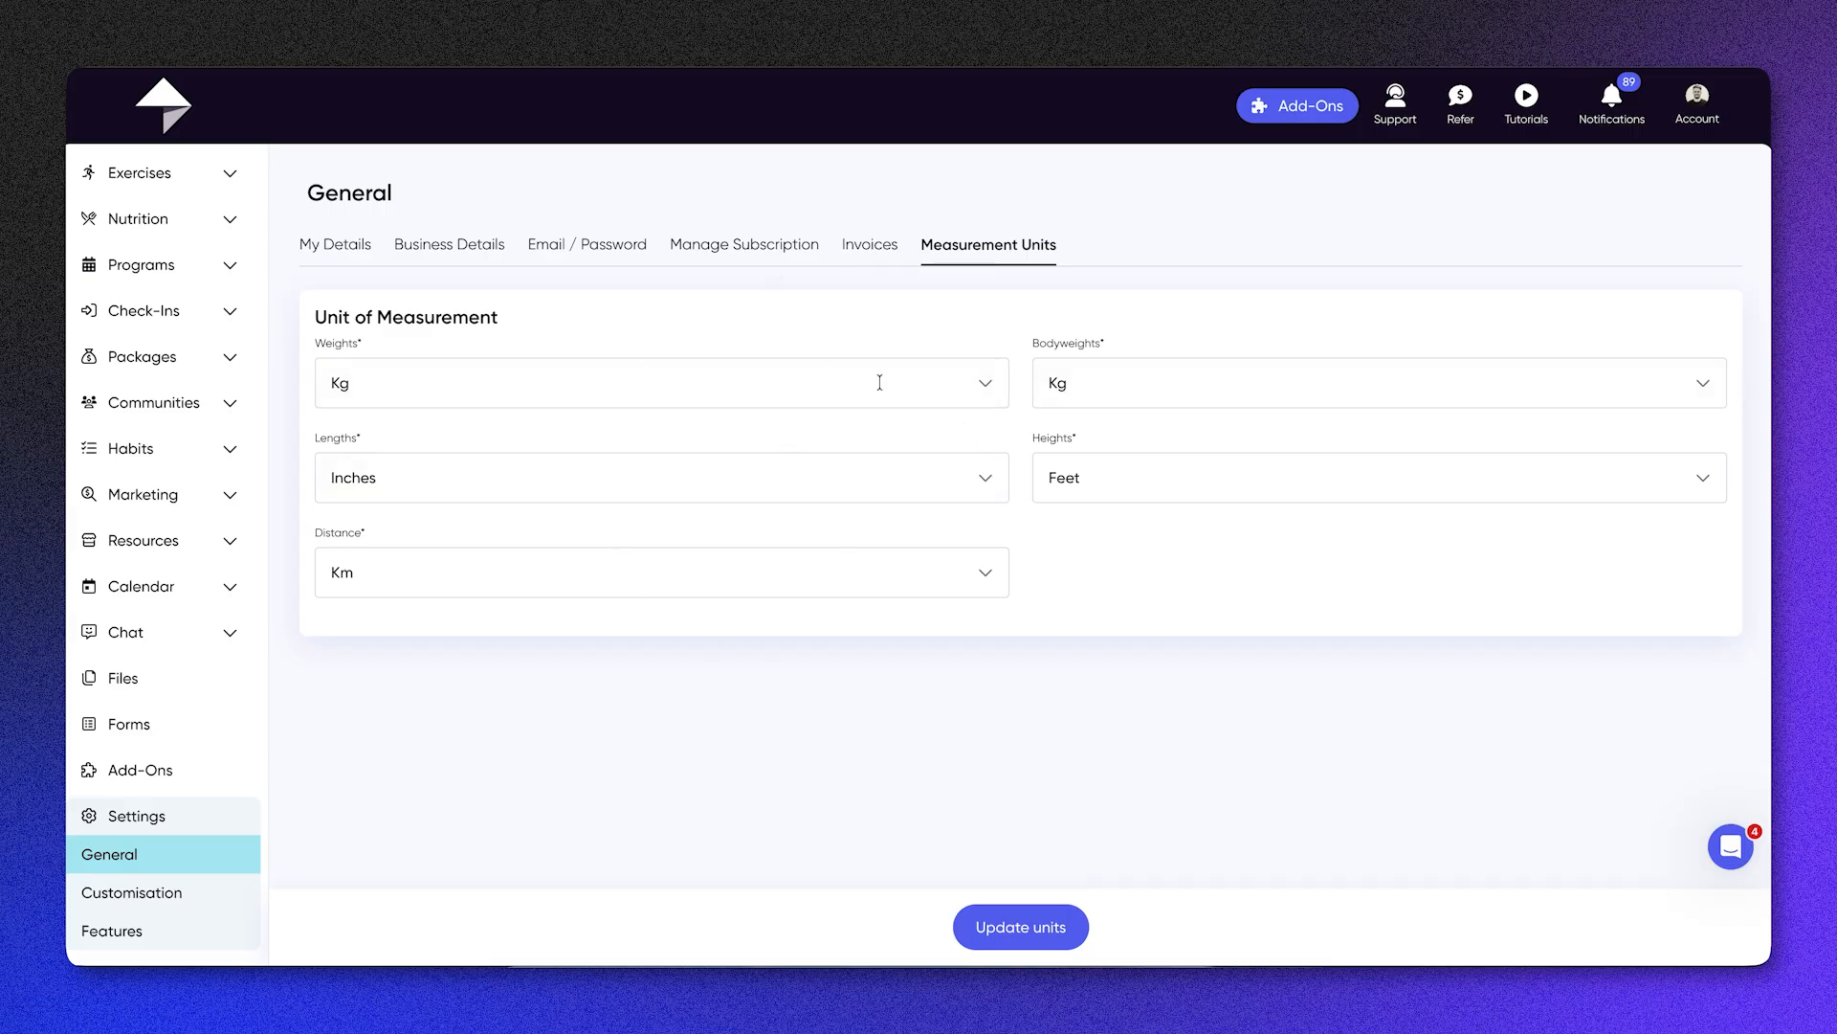
# Step: View the customisation settings' business details, highlighting the company name and domain name without changing them
pyautogui.click(131, 896)
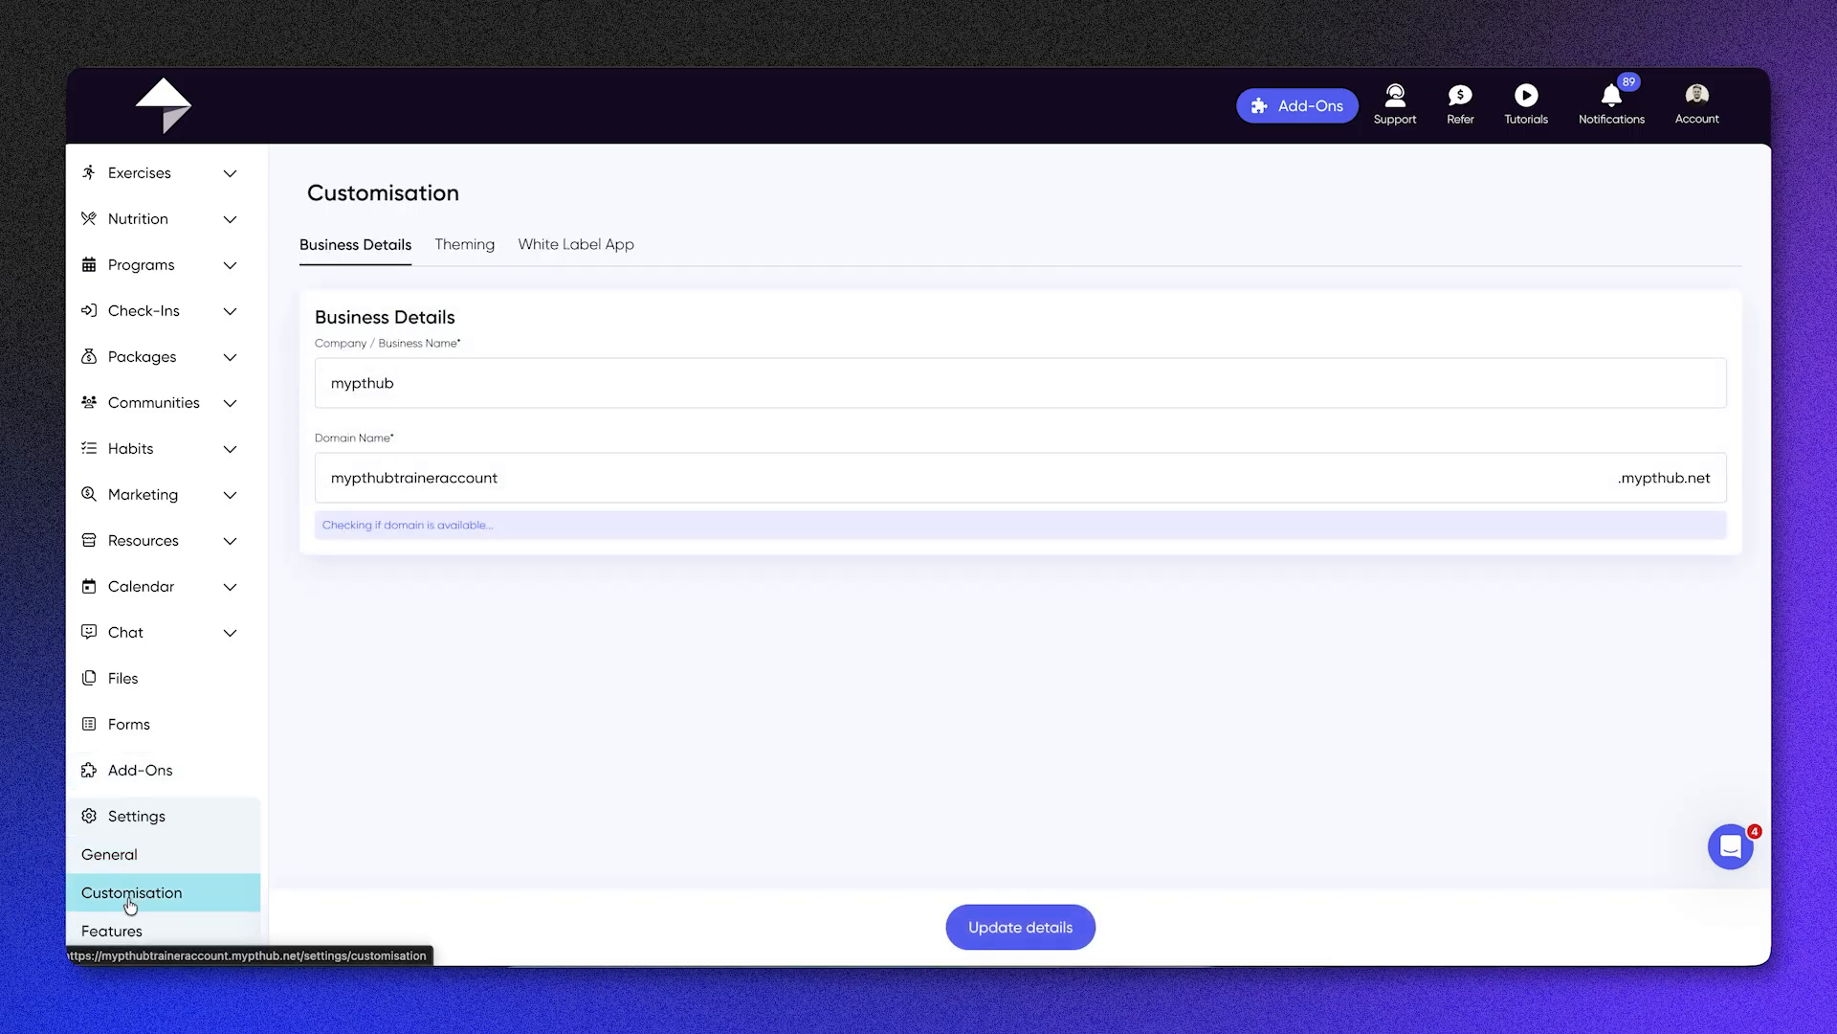
pyautogui.doubleClick(380, 391)
pyautogui.doubleClick(416, 463)
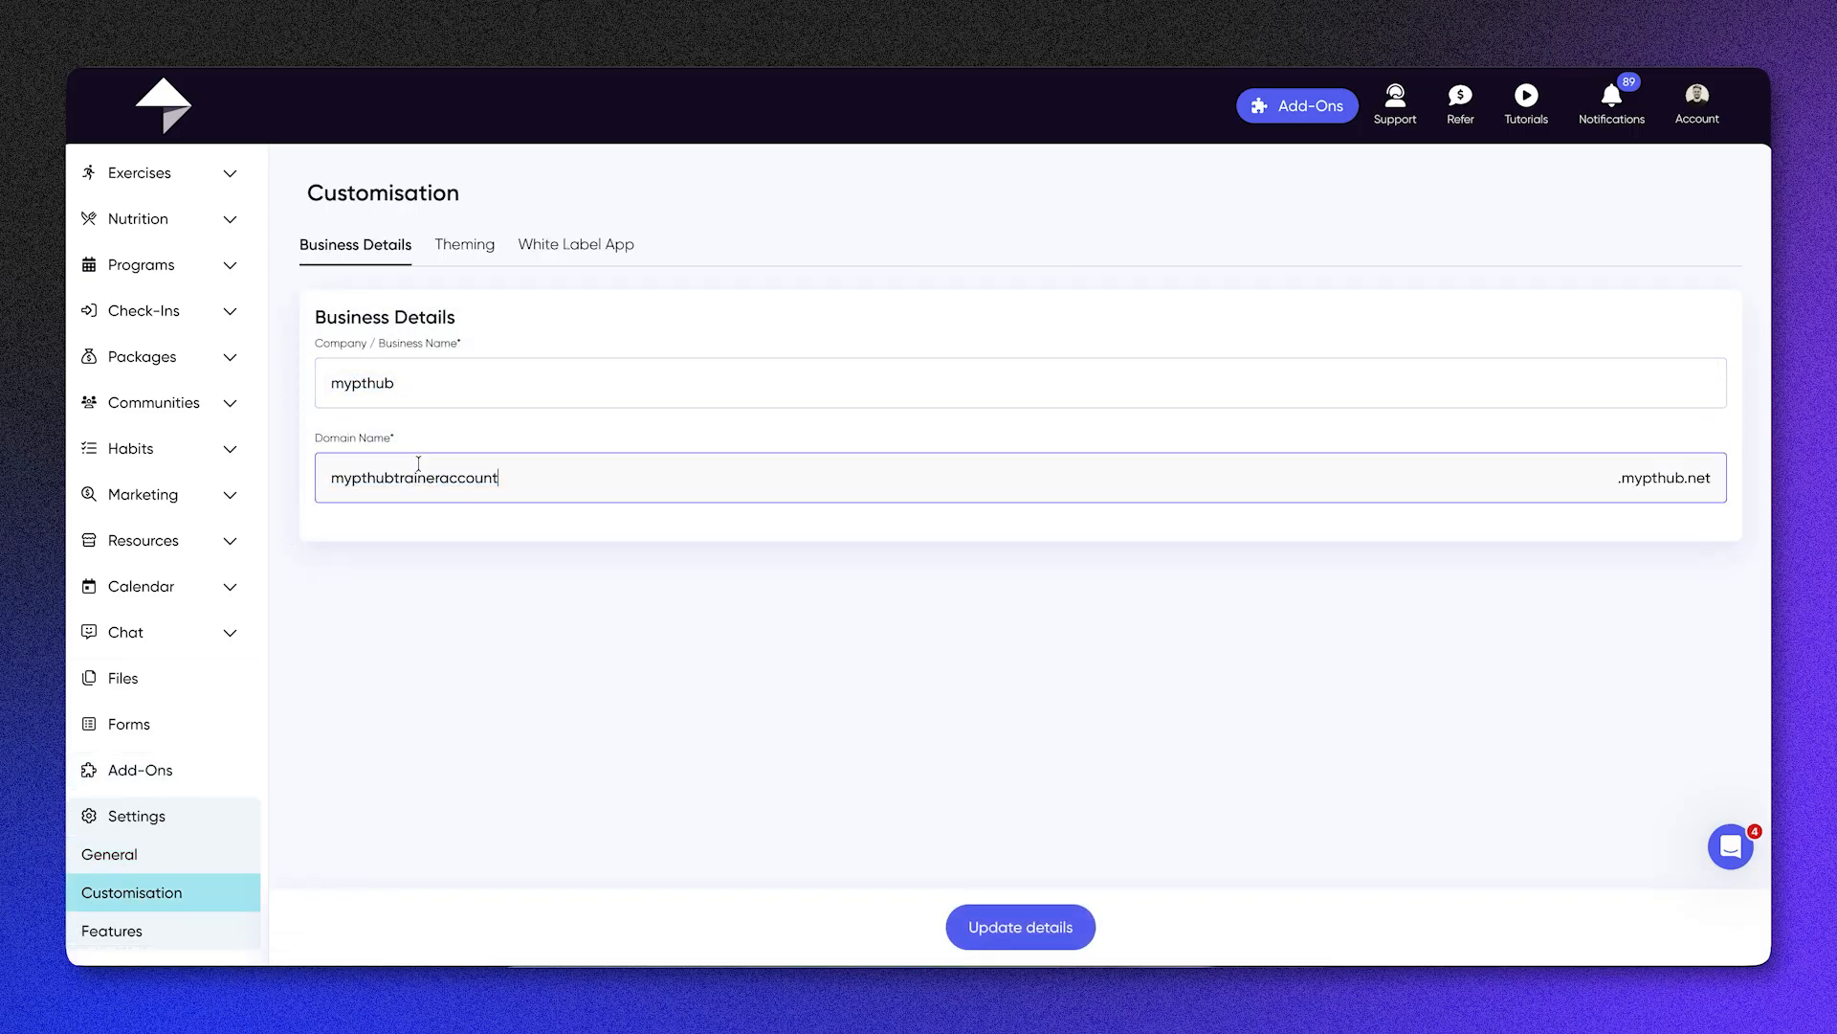
pyautogui.doubleClick(418, 474)
pyautogui.click(418, 471)
pyautogui.moveTo(361, 476); pyautogui.dragTo(591, 475)
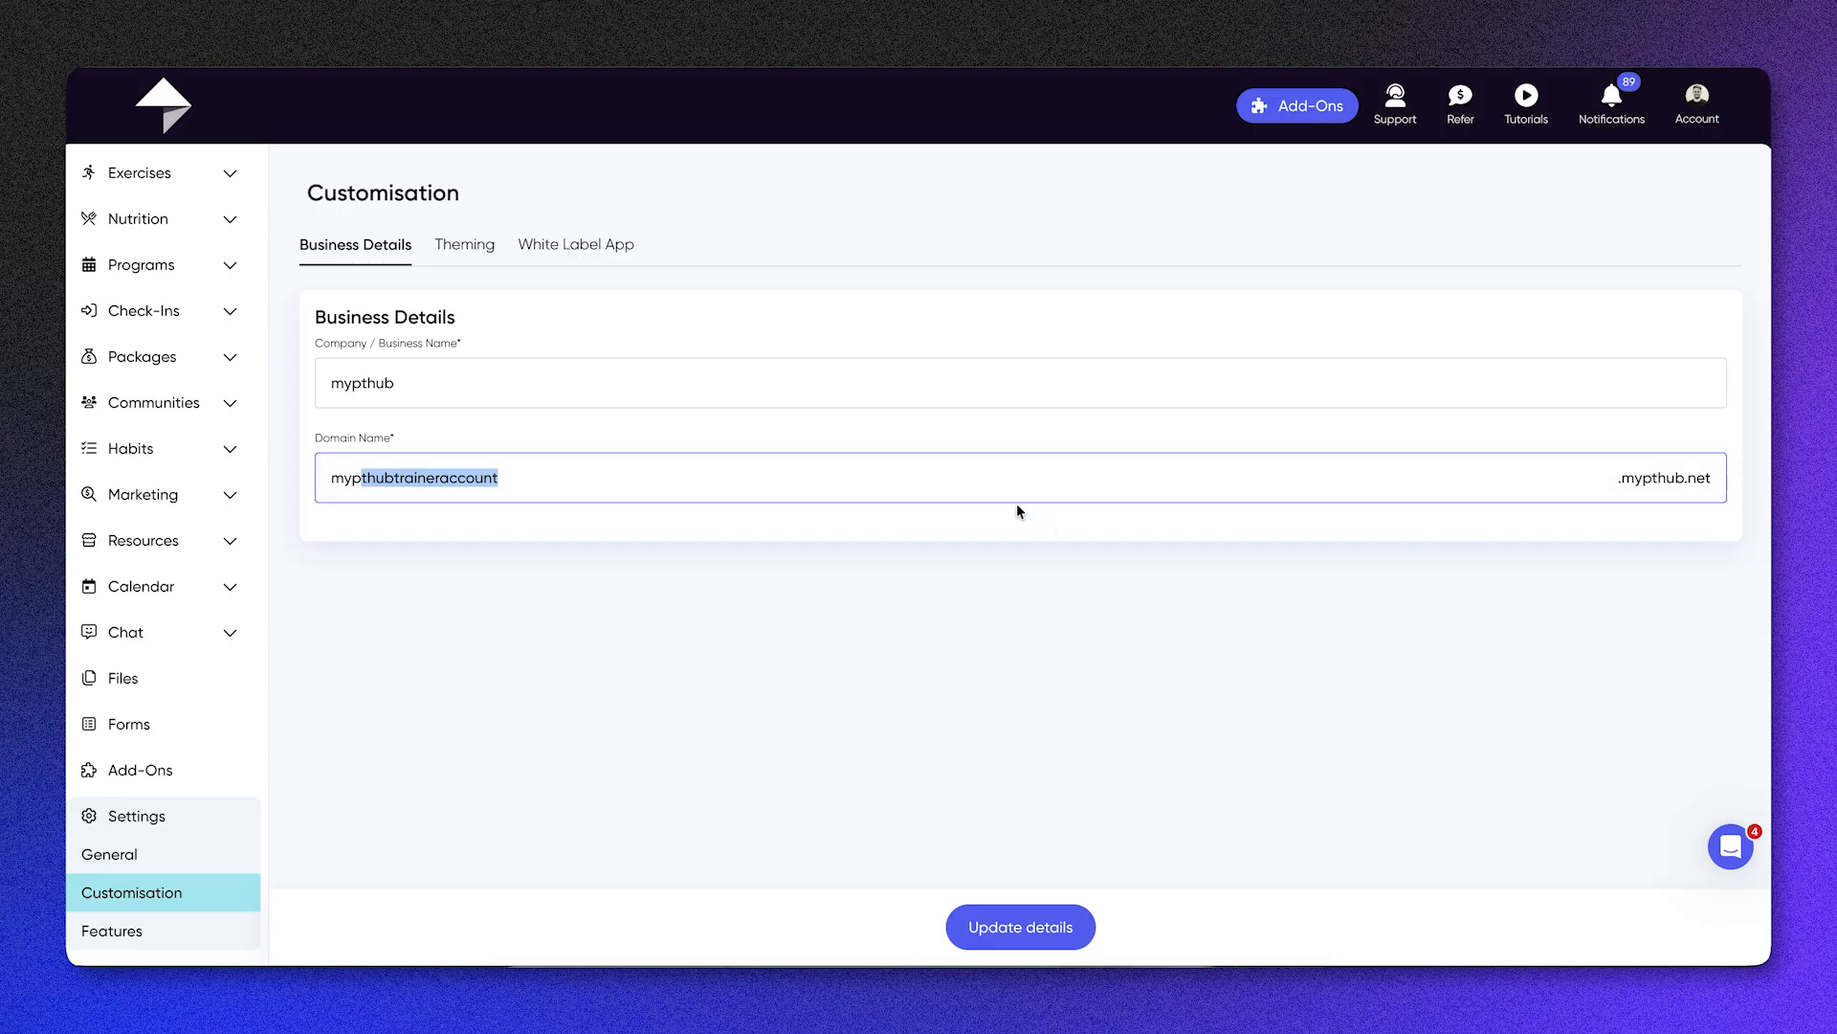
pyautogui.doubleClick(1001, 466)
# Step: Try out the Force color scheme in the theming settings and enable custom colors
pyautogui.click(487, 247)
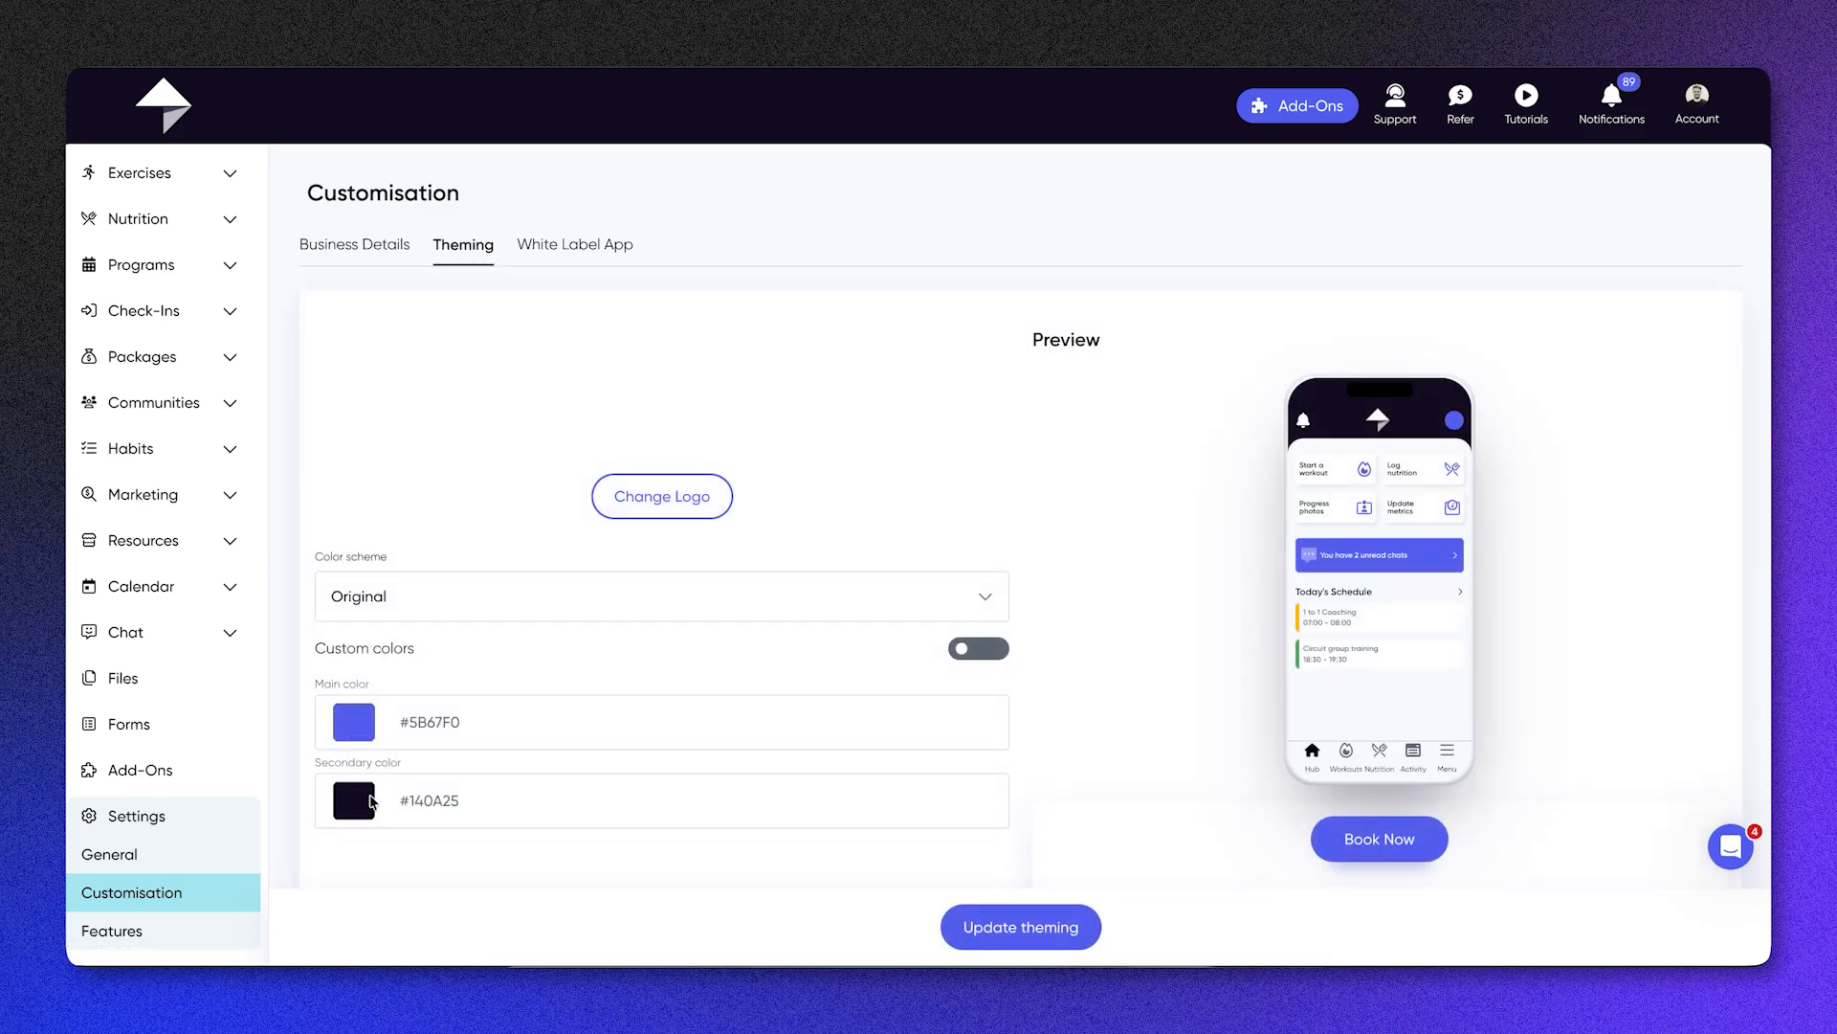
pyautogui.click(696, 609)
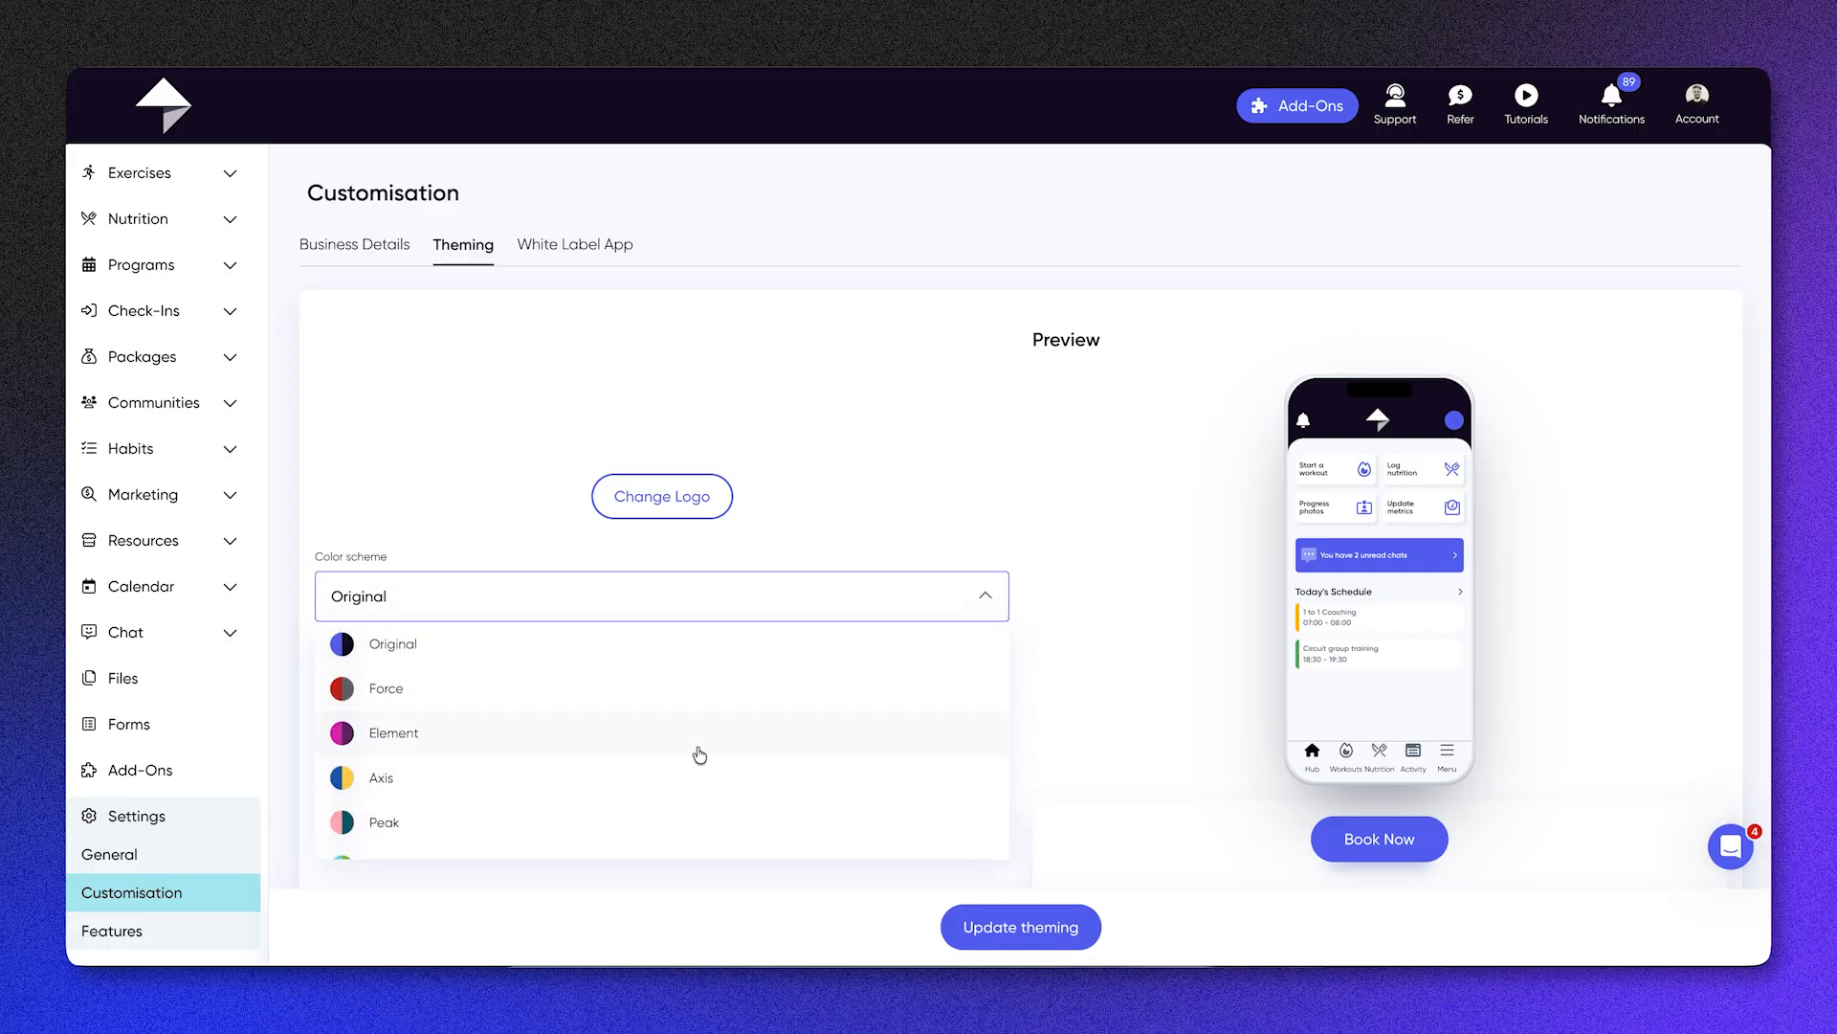
pyautogui.click(718, 709)
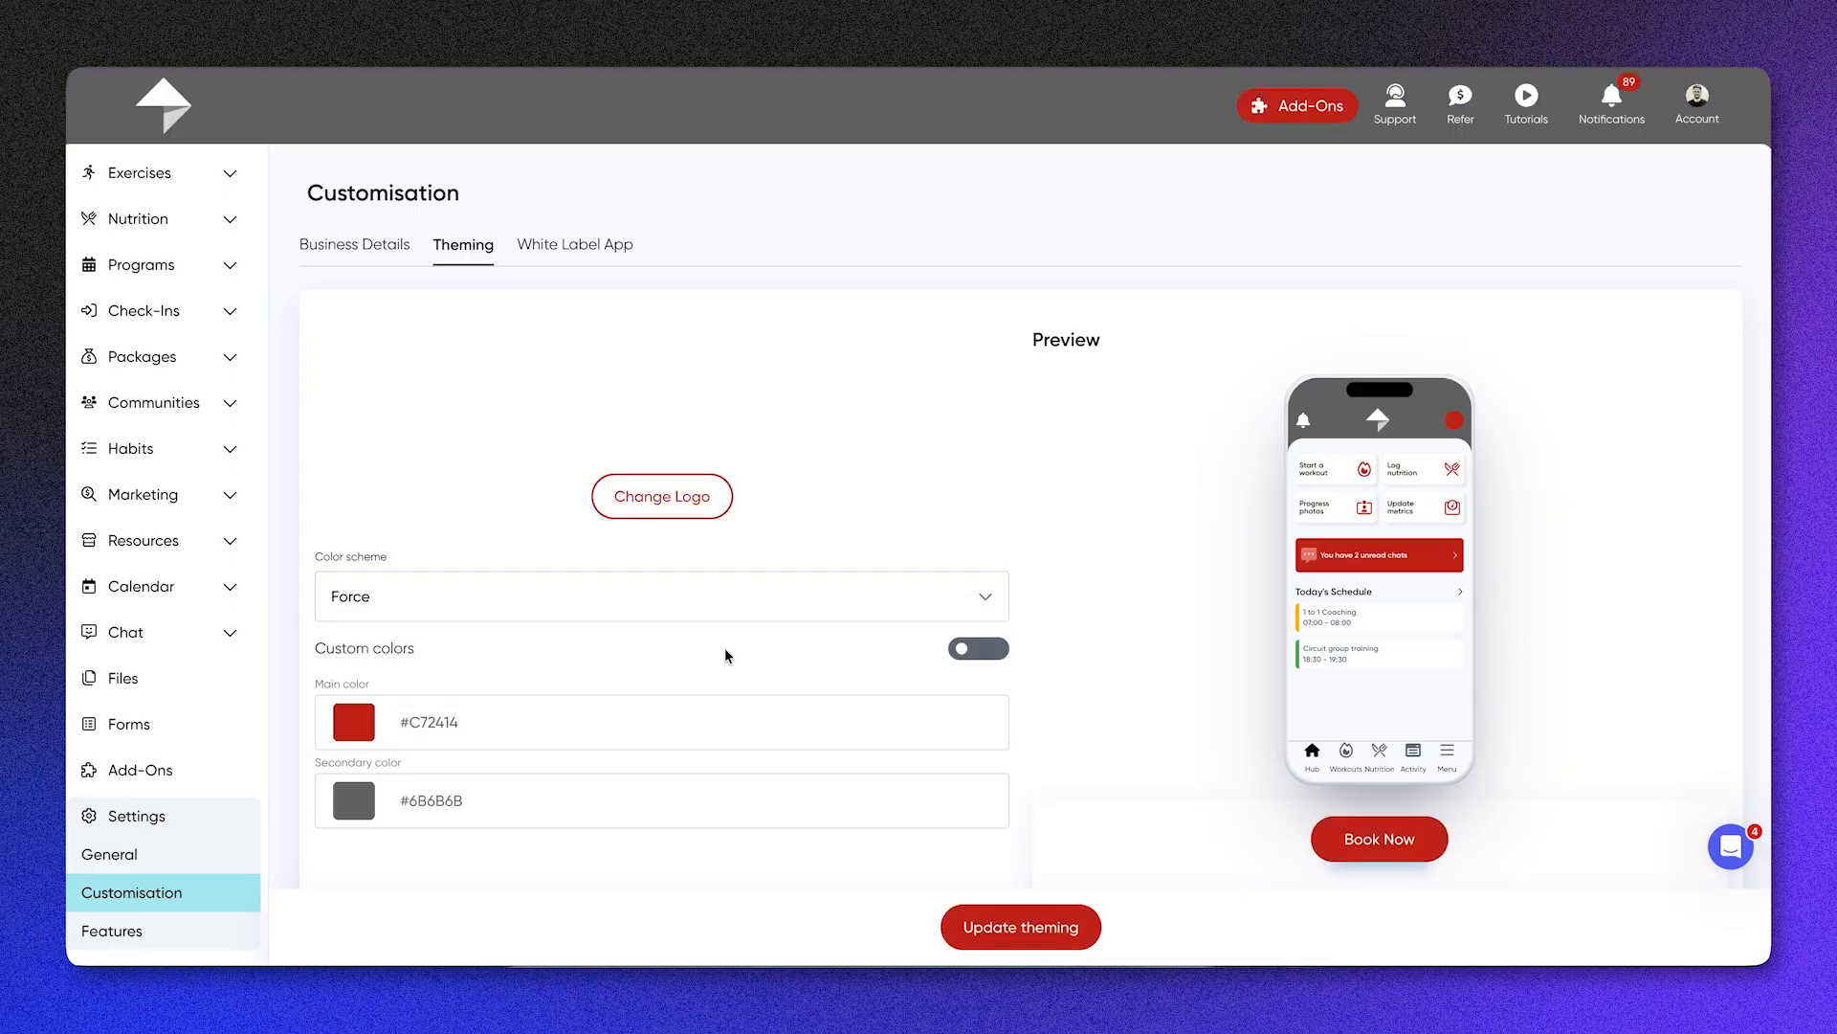
pyautogui.click(971, 658)
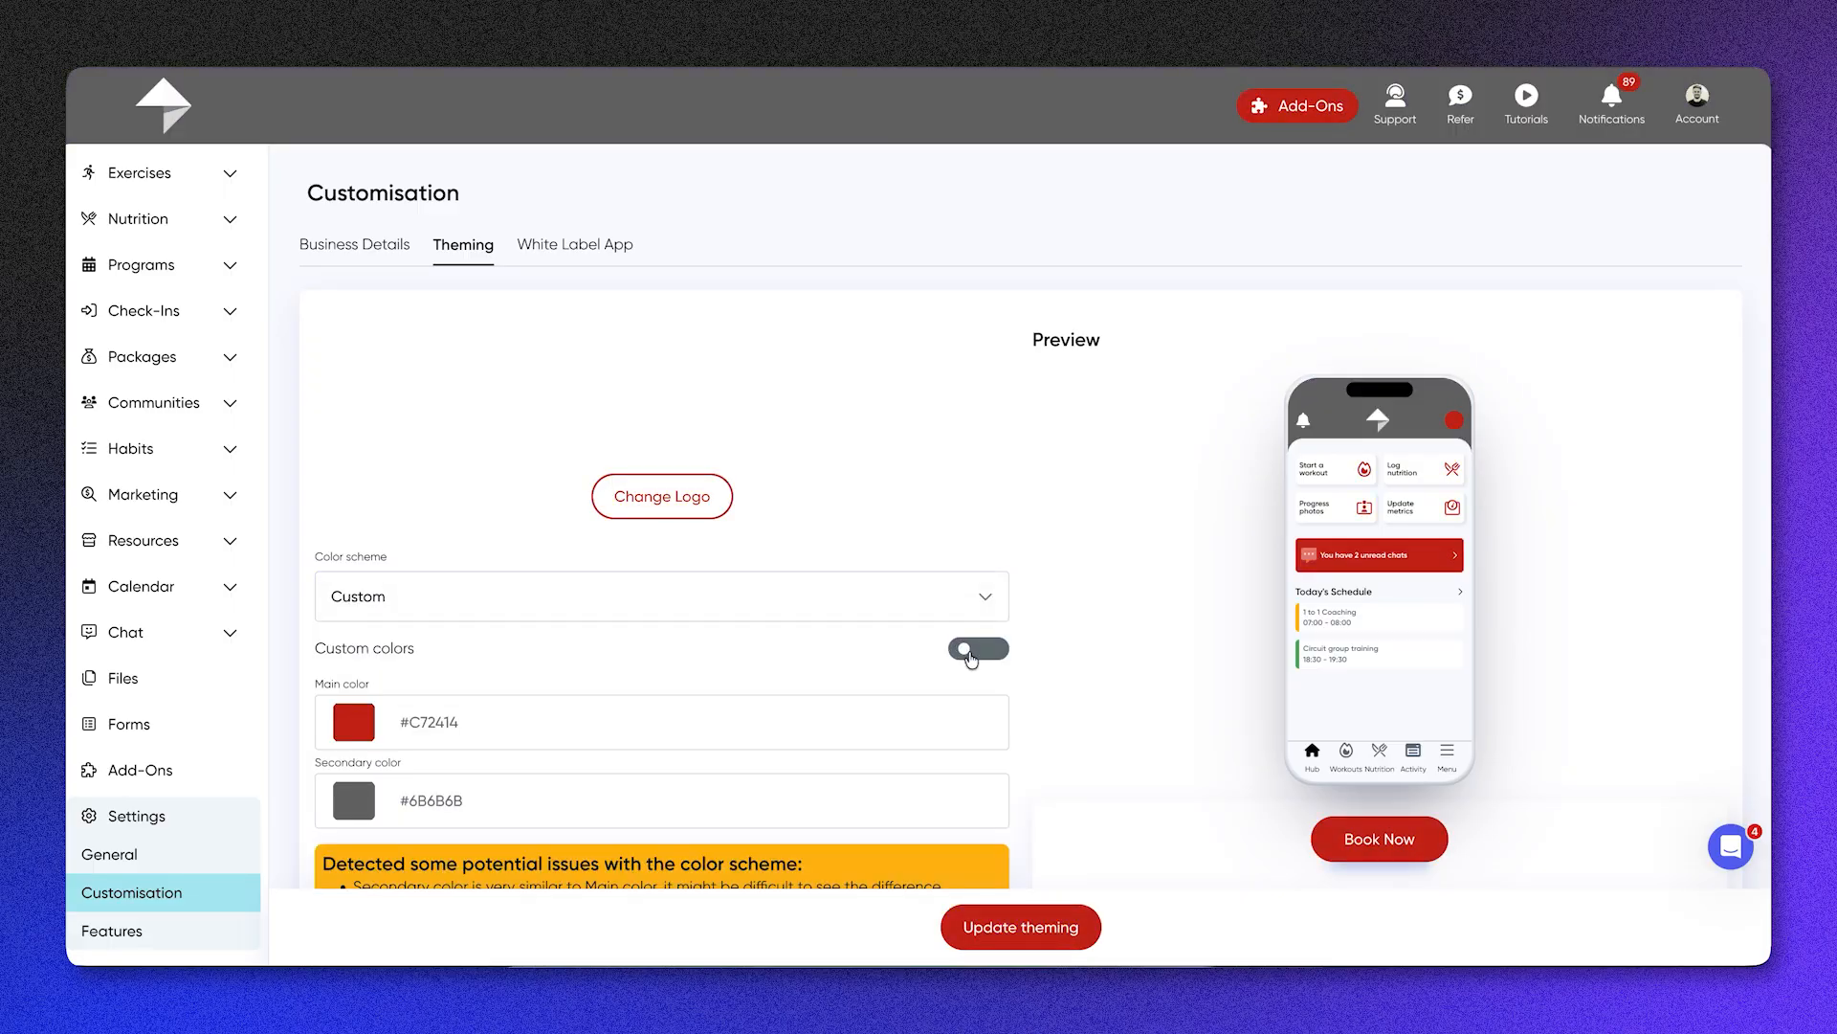
pyautogui.scroll(-2, 693, 800)
pyautogui.click(436, 624)
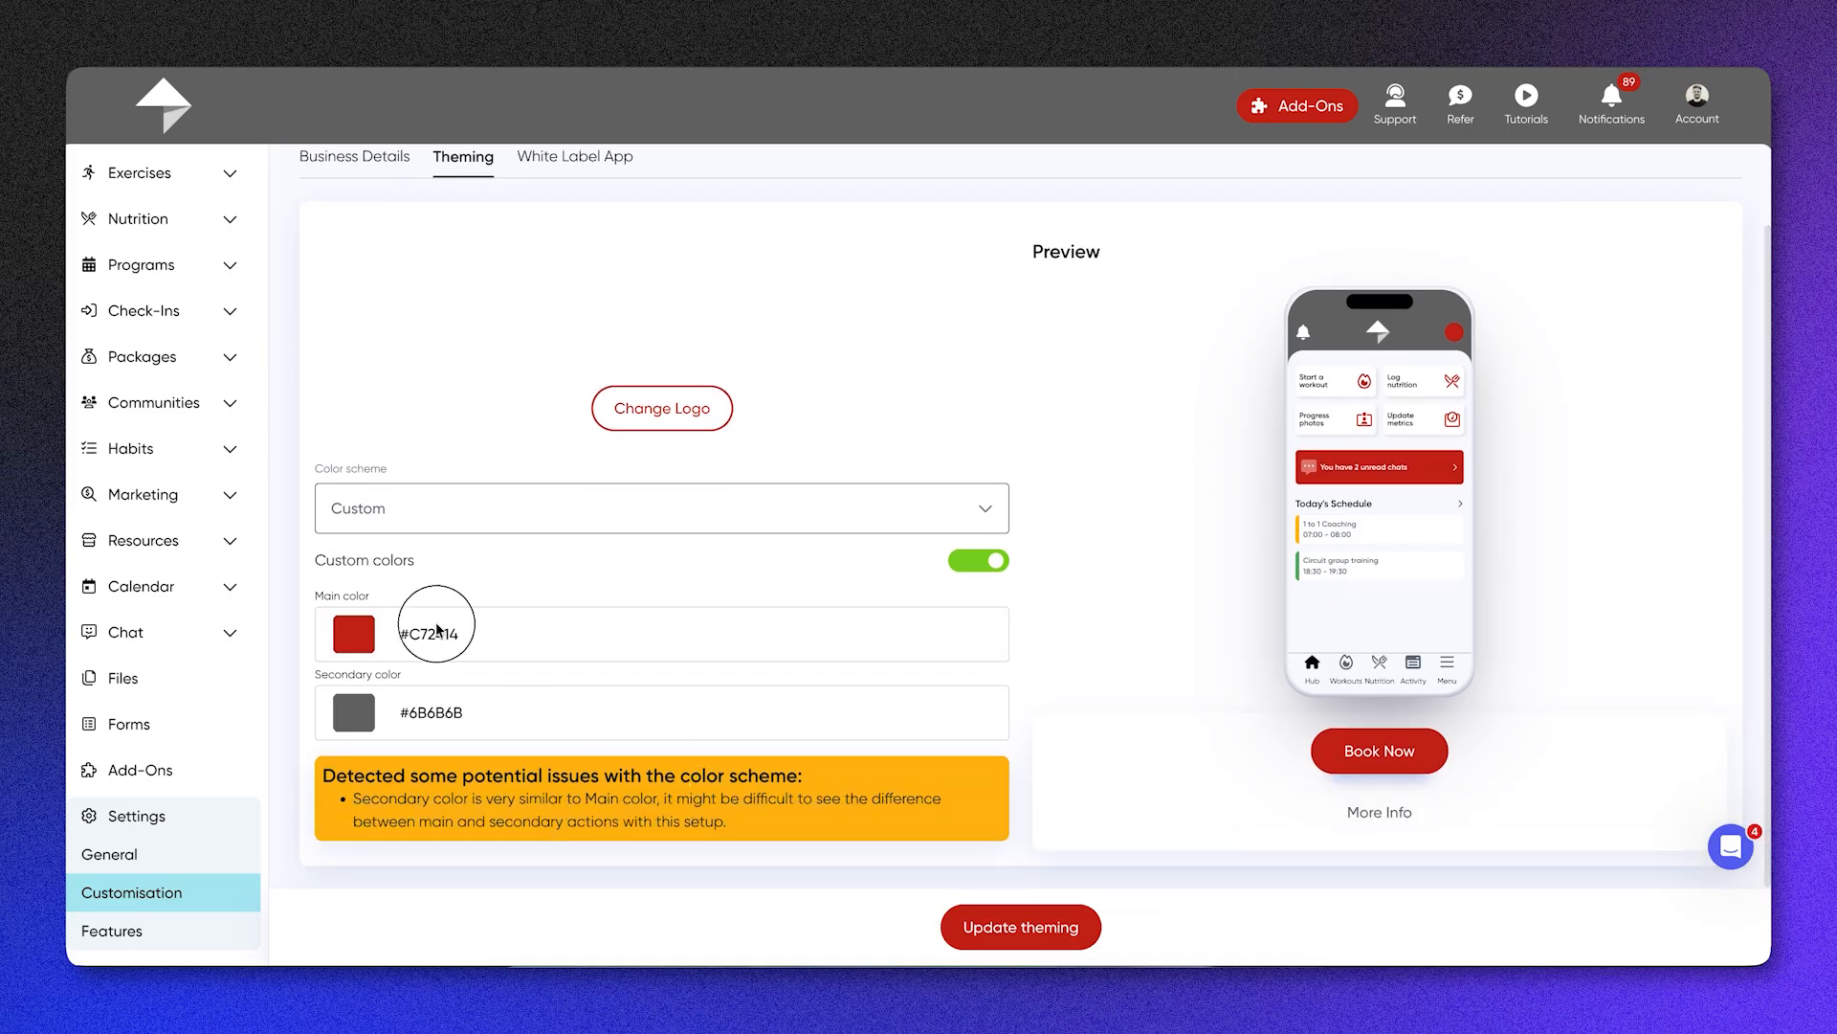
# Step: Turn custom colors off and restore the Original color scheme in the theming settings
pyautogui.click(978, 565)
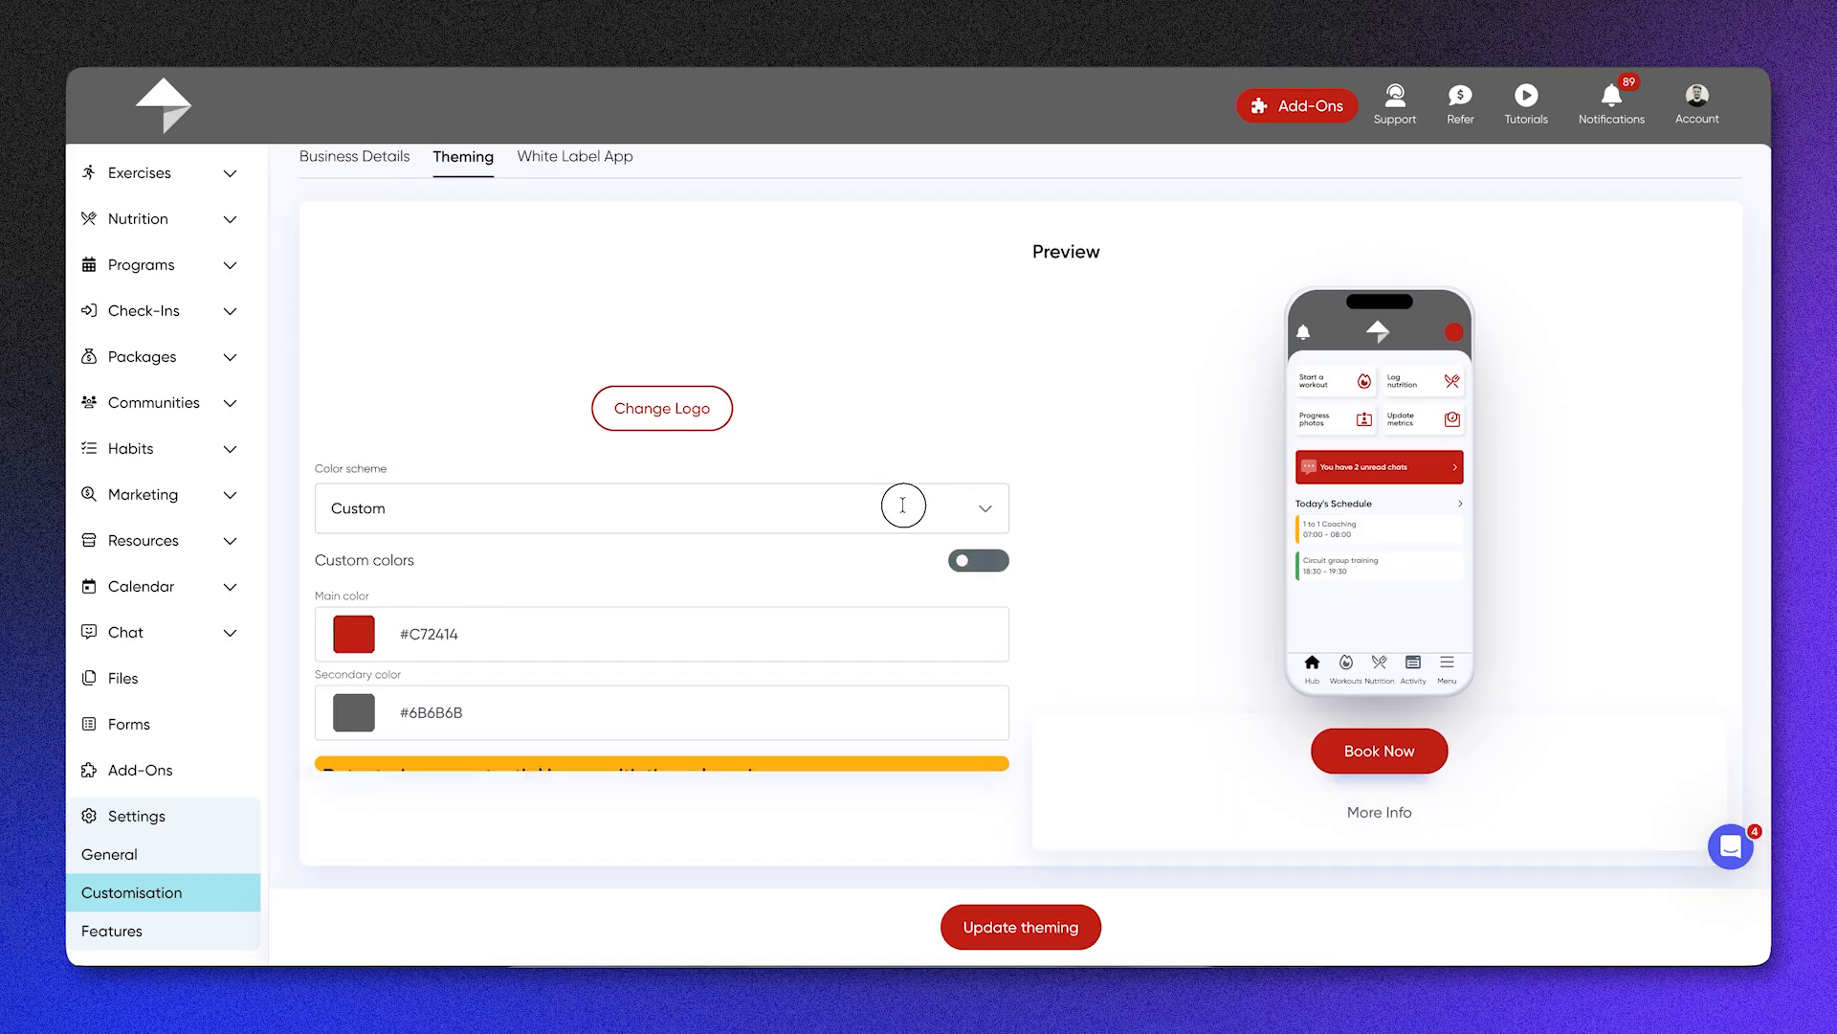
pyautogui.click(995, 506)
pyautogui.click(821, 555)
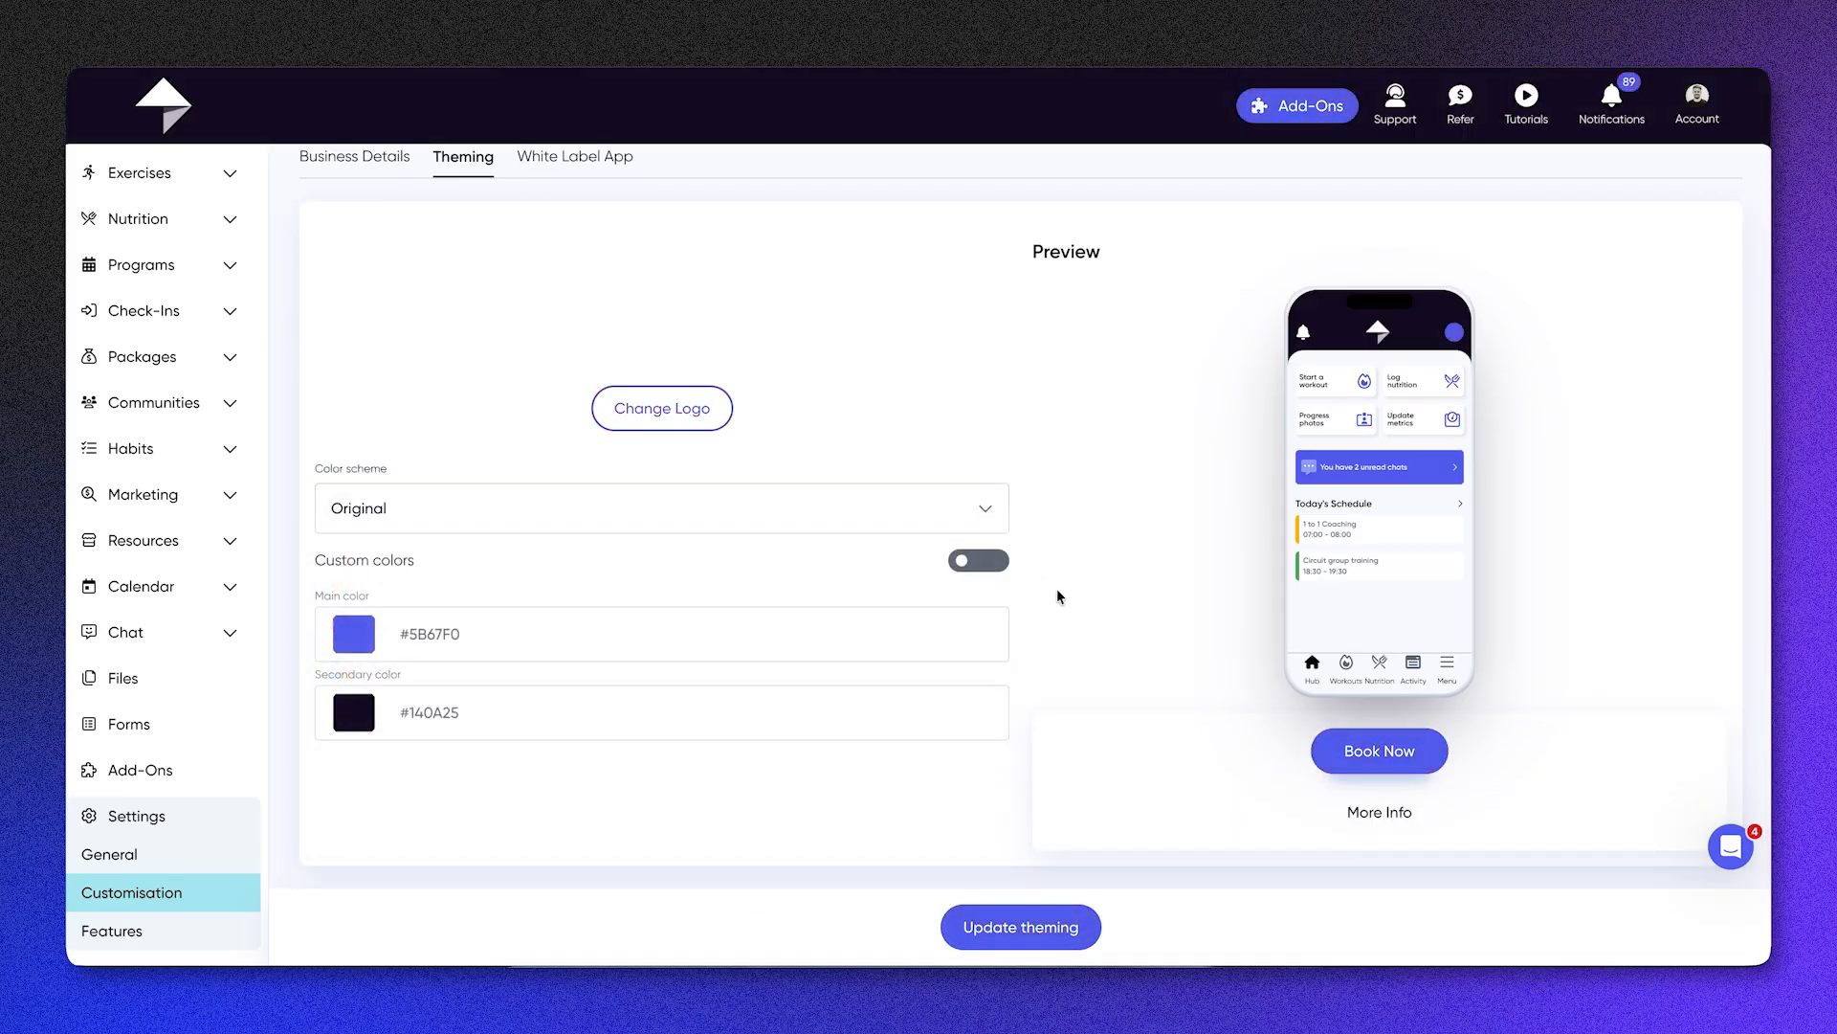
pyautogui.scroll(2, 1058, 594)
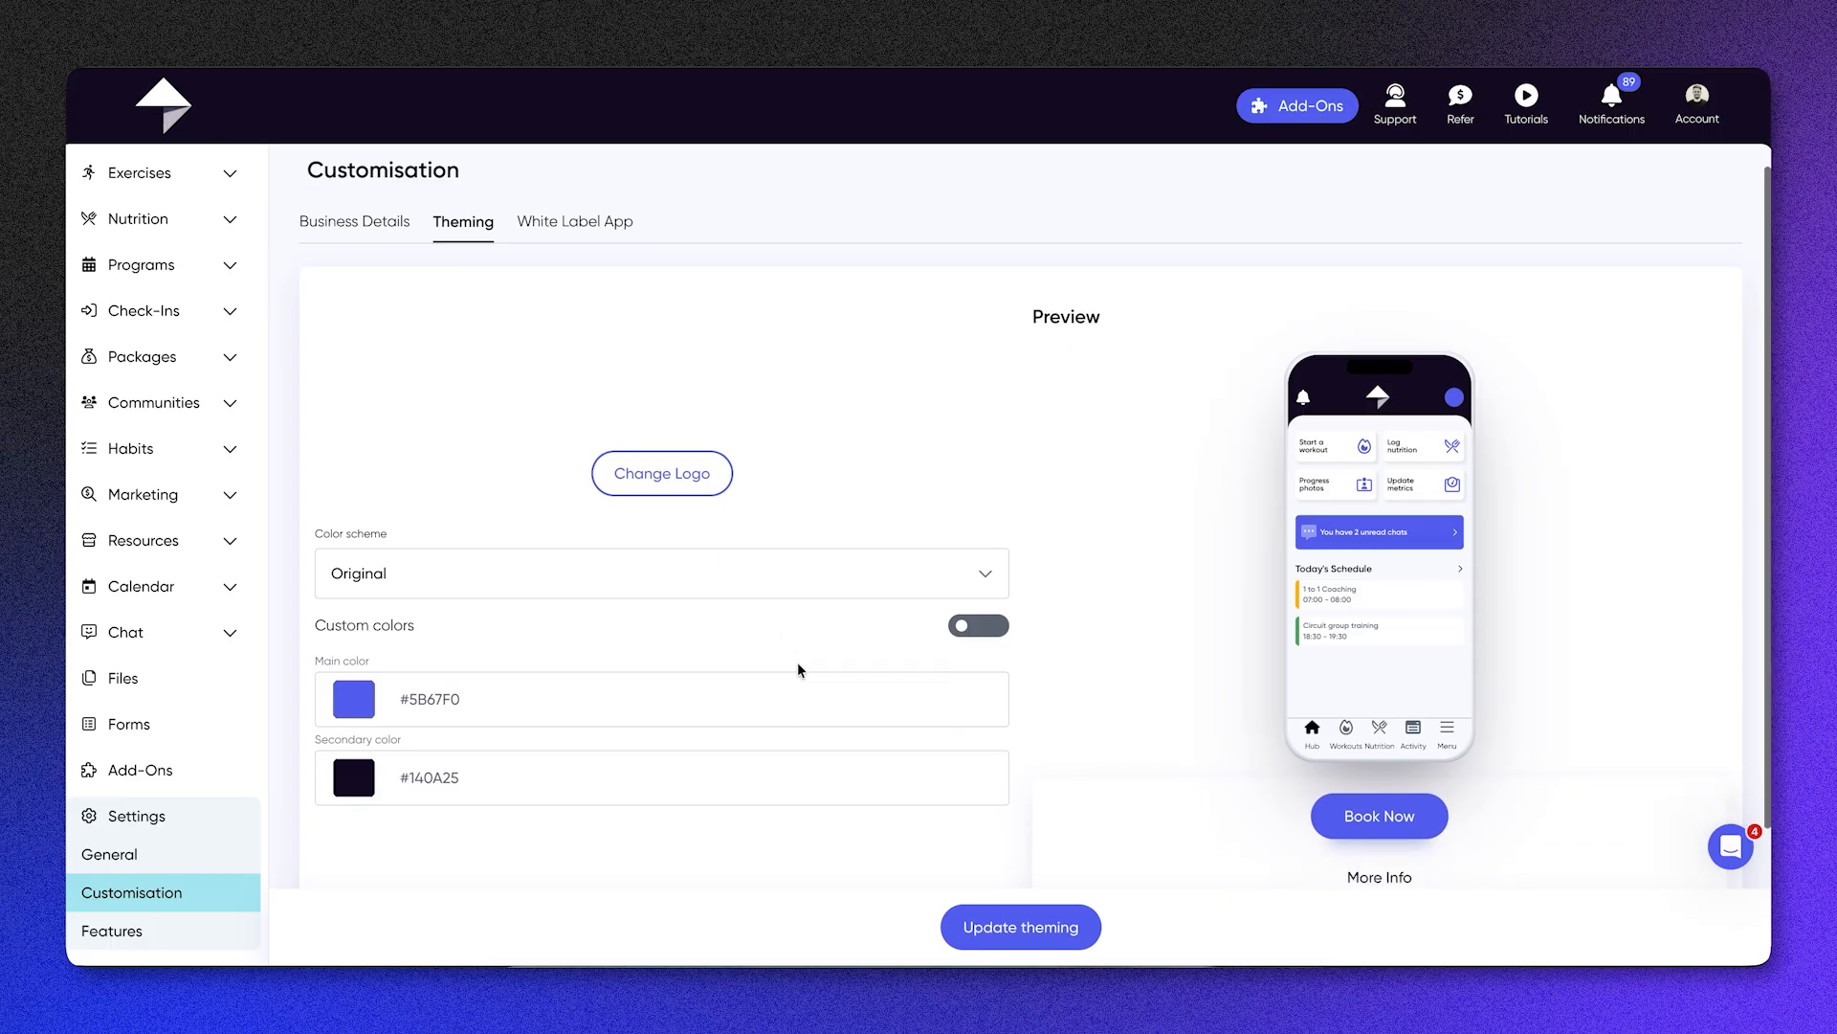
pyautogui.scroll(-1, 799, 667)
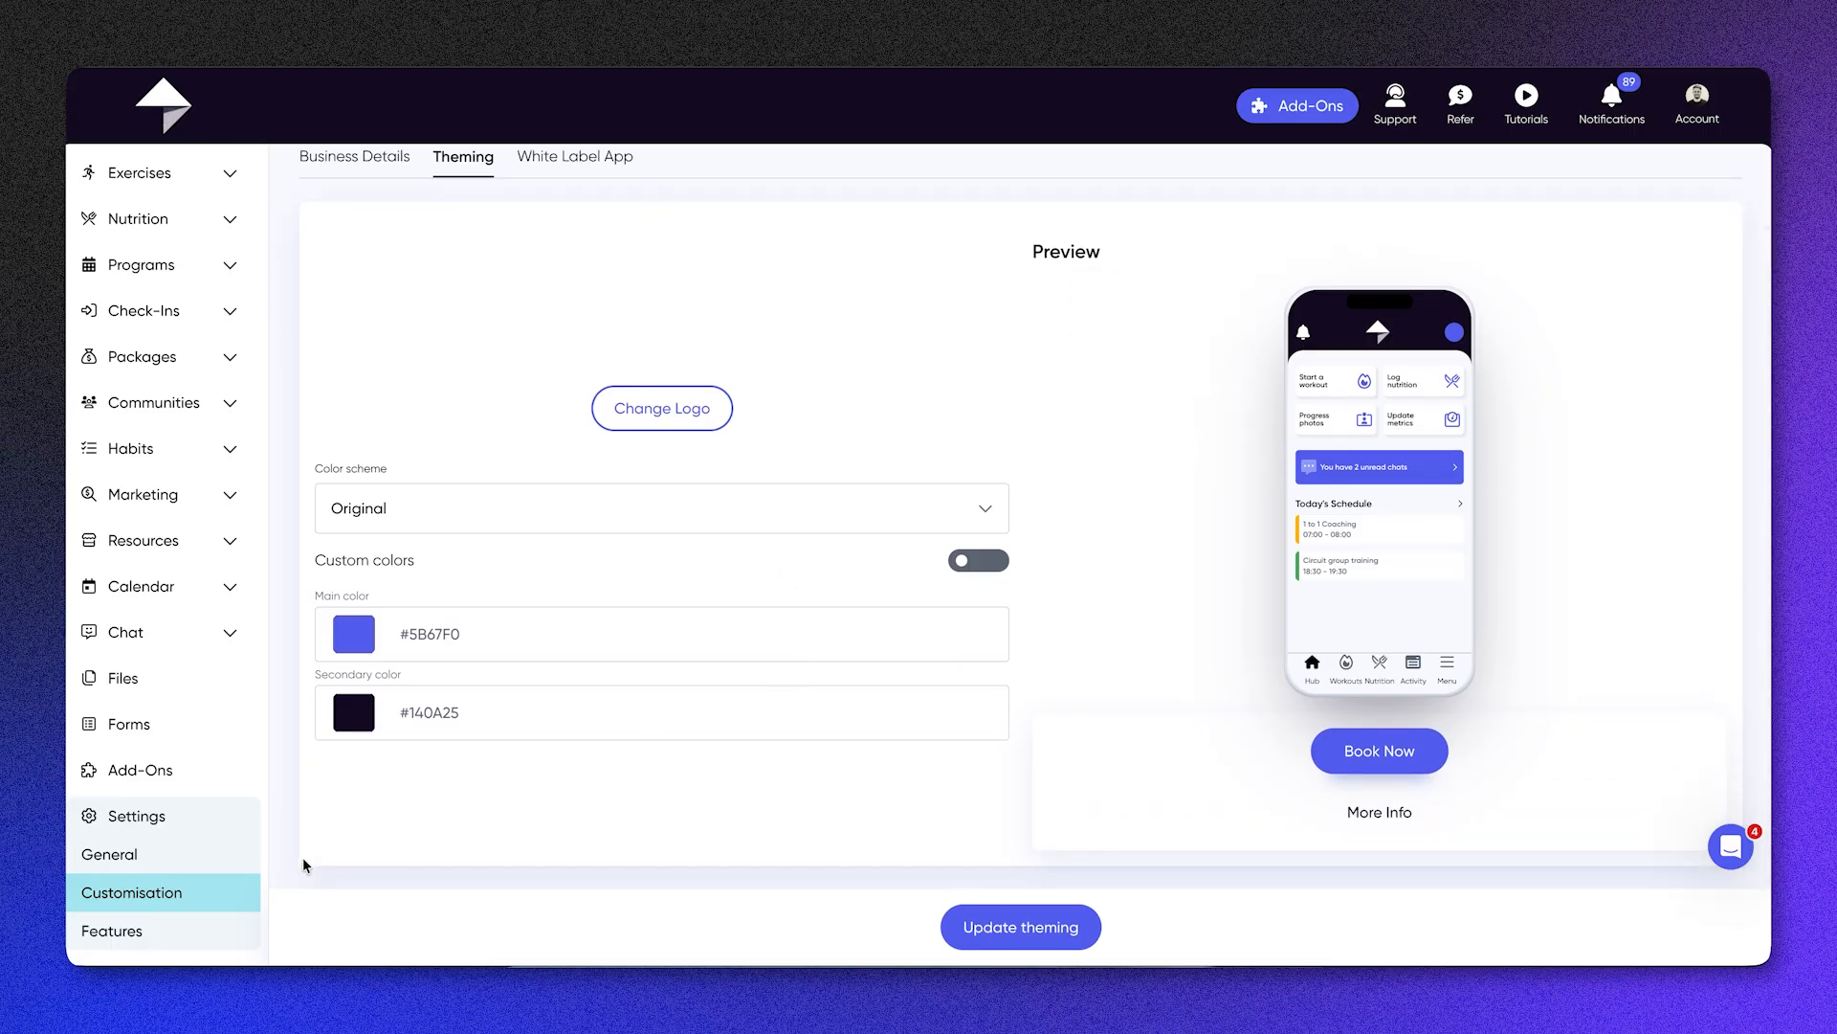
# Step: View the notification settings under Features and the calendar sync URL for iCal, Google Calendar and Outlook
pyautogui.click(205, 930)
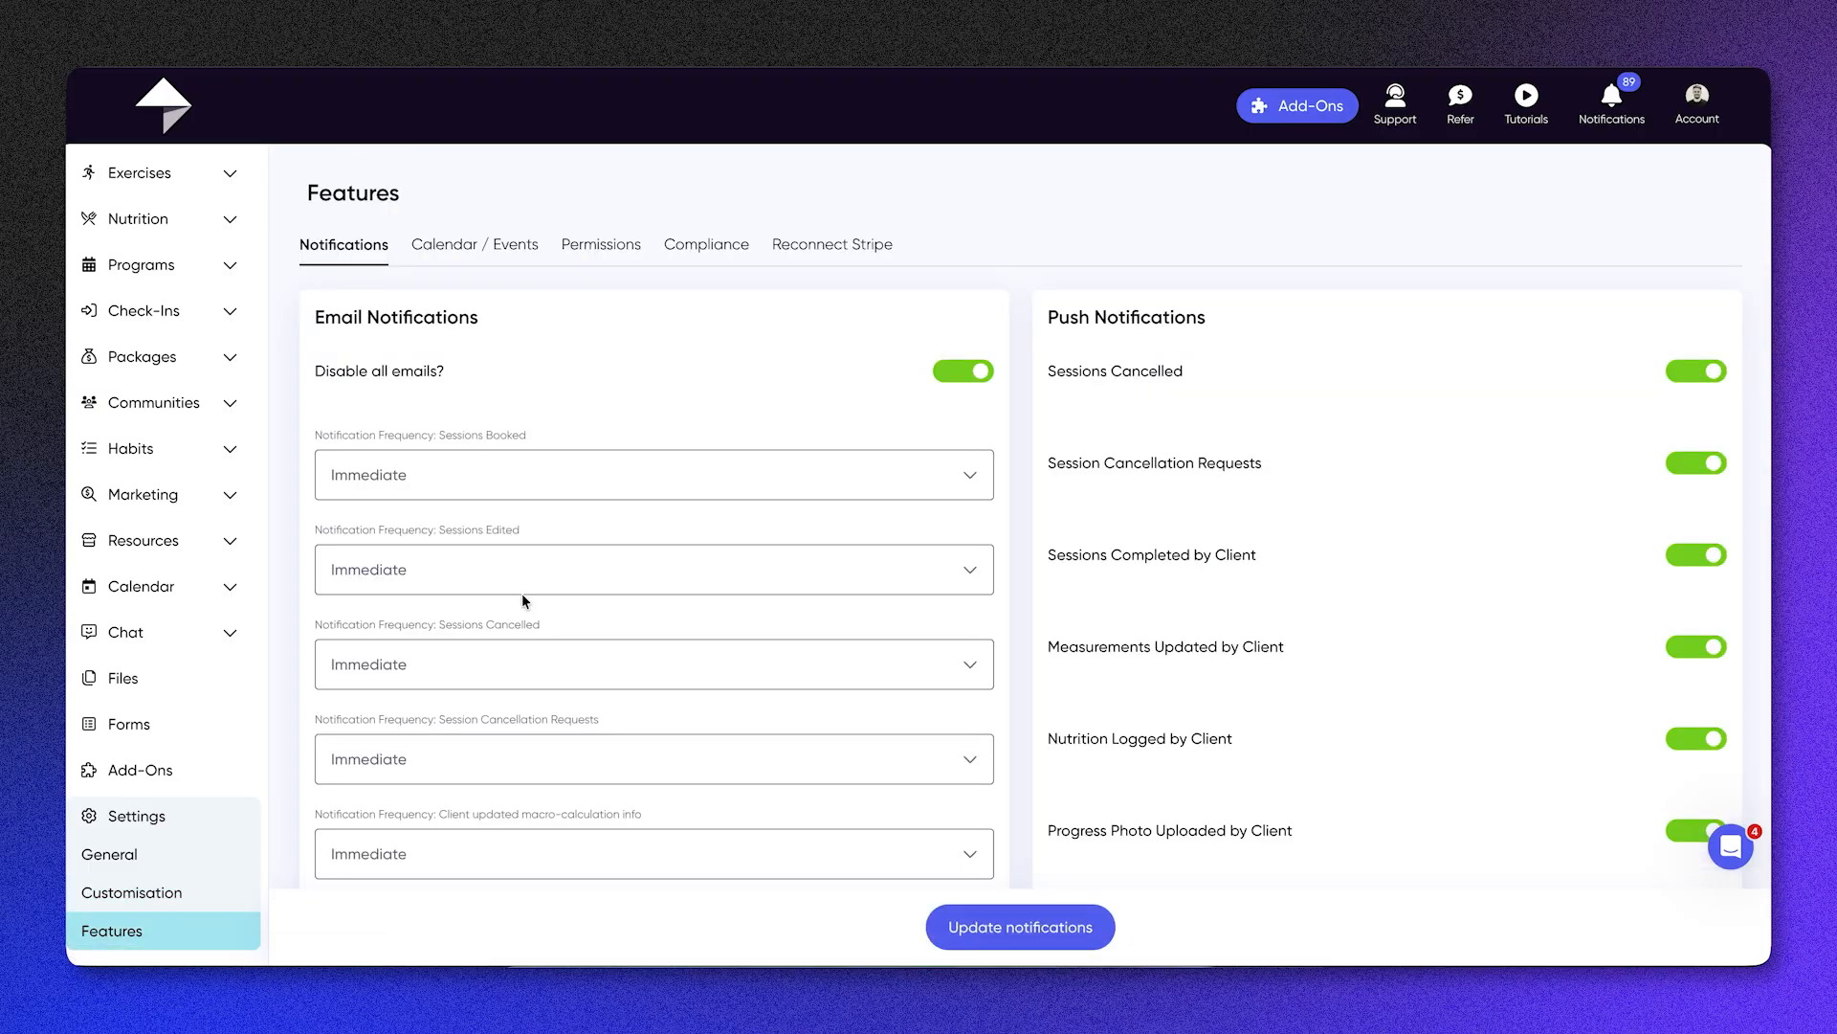
pyautogui.click(478, 247)
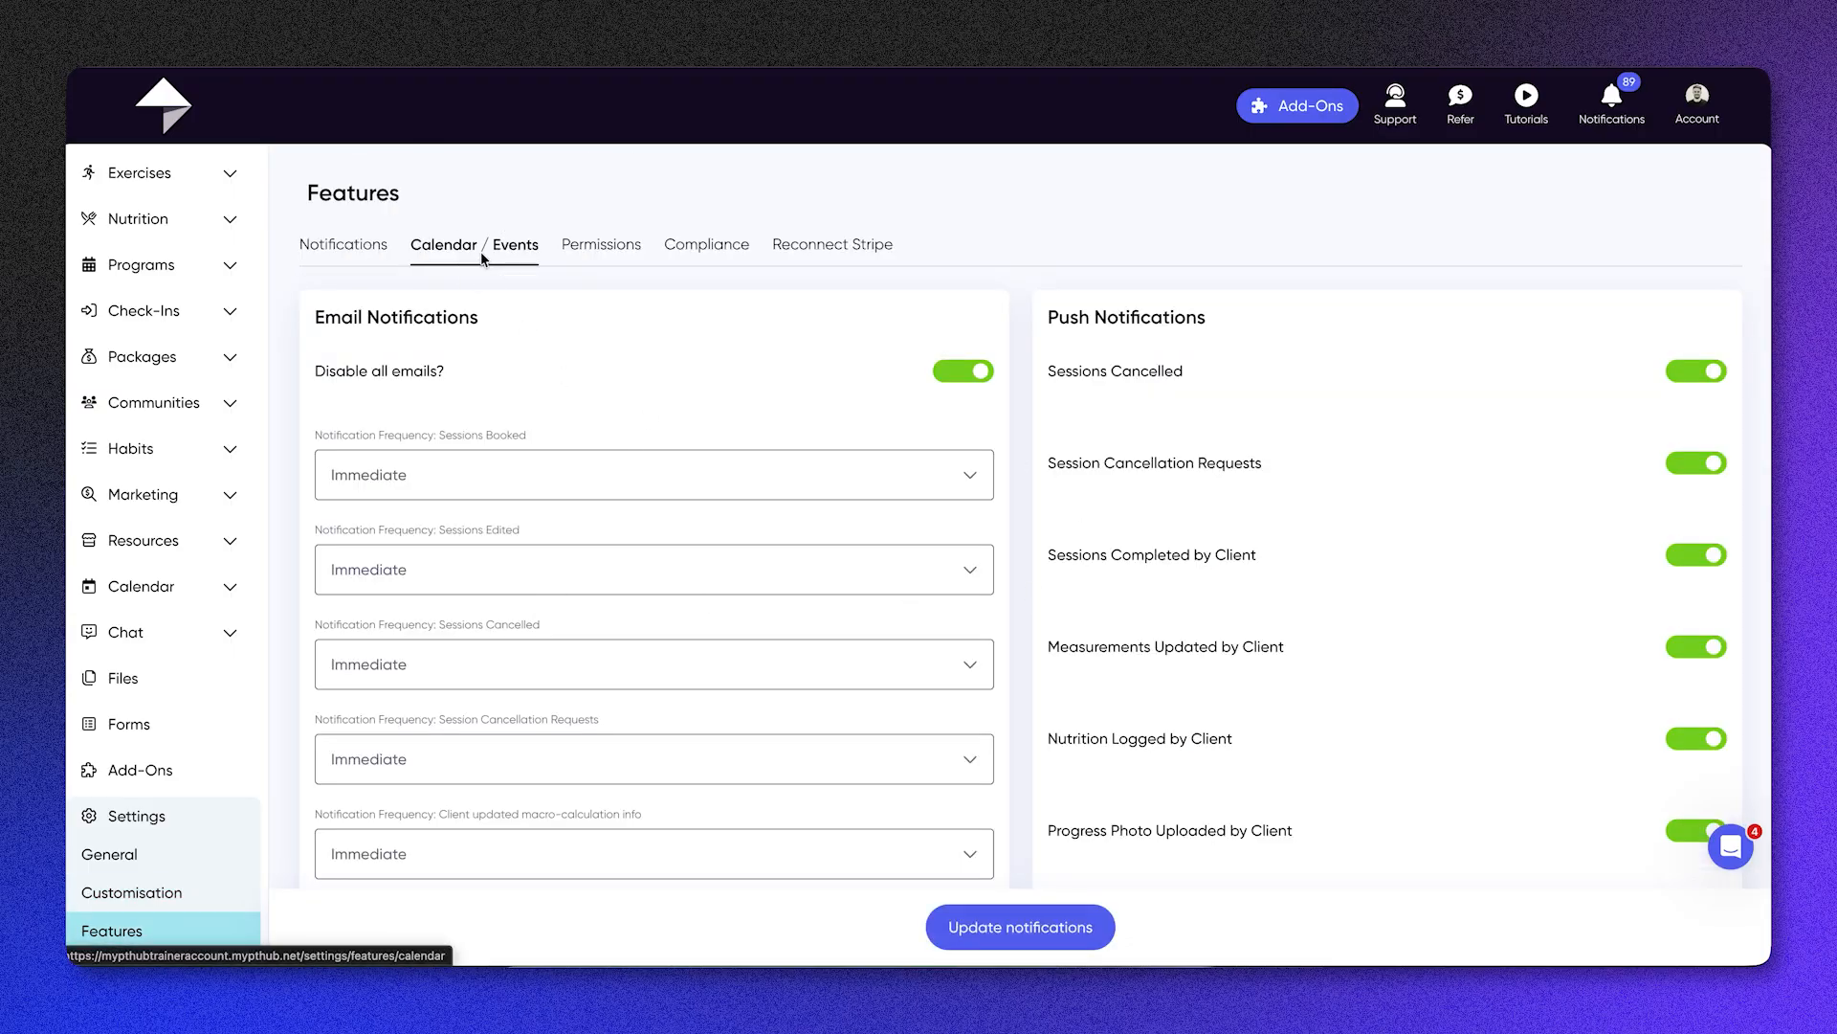
pyautogui.moveTo(1109, 415); pyautogui.dragTo(382, 416)
pyautogui.tripleClick(385, 416)
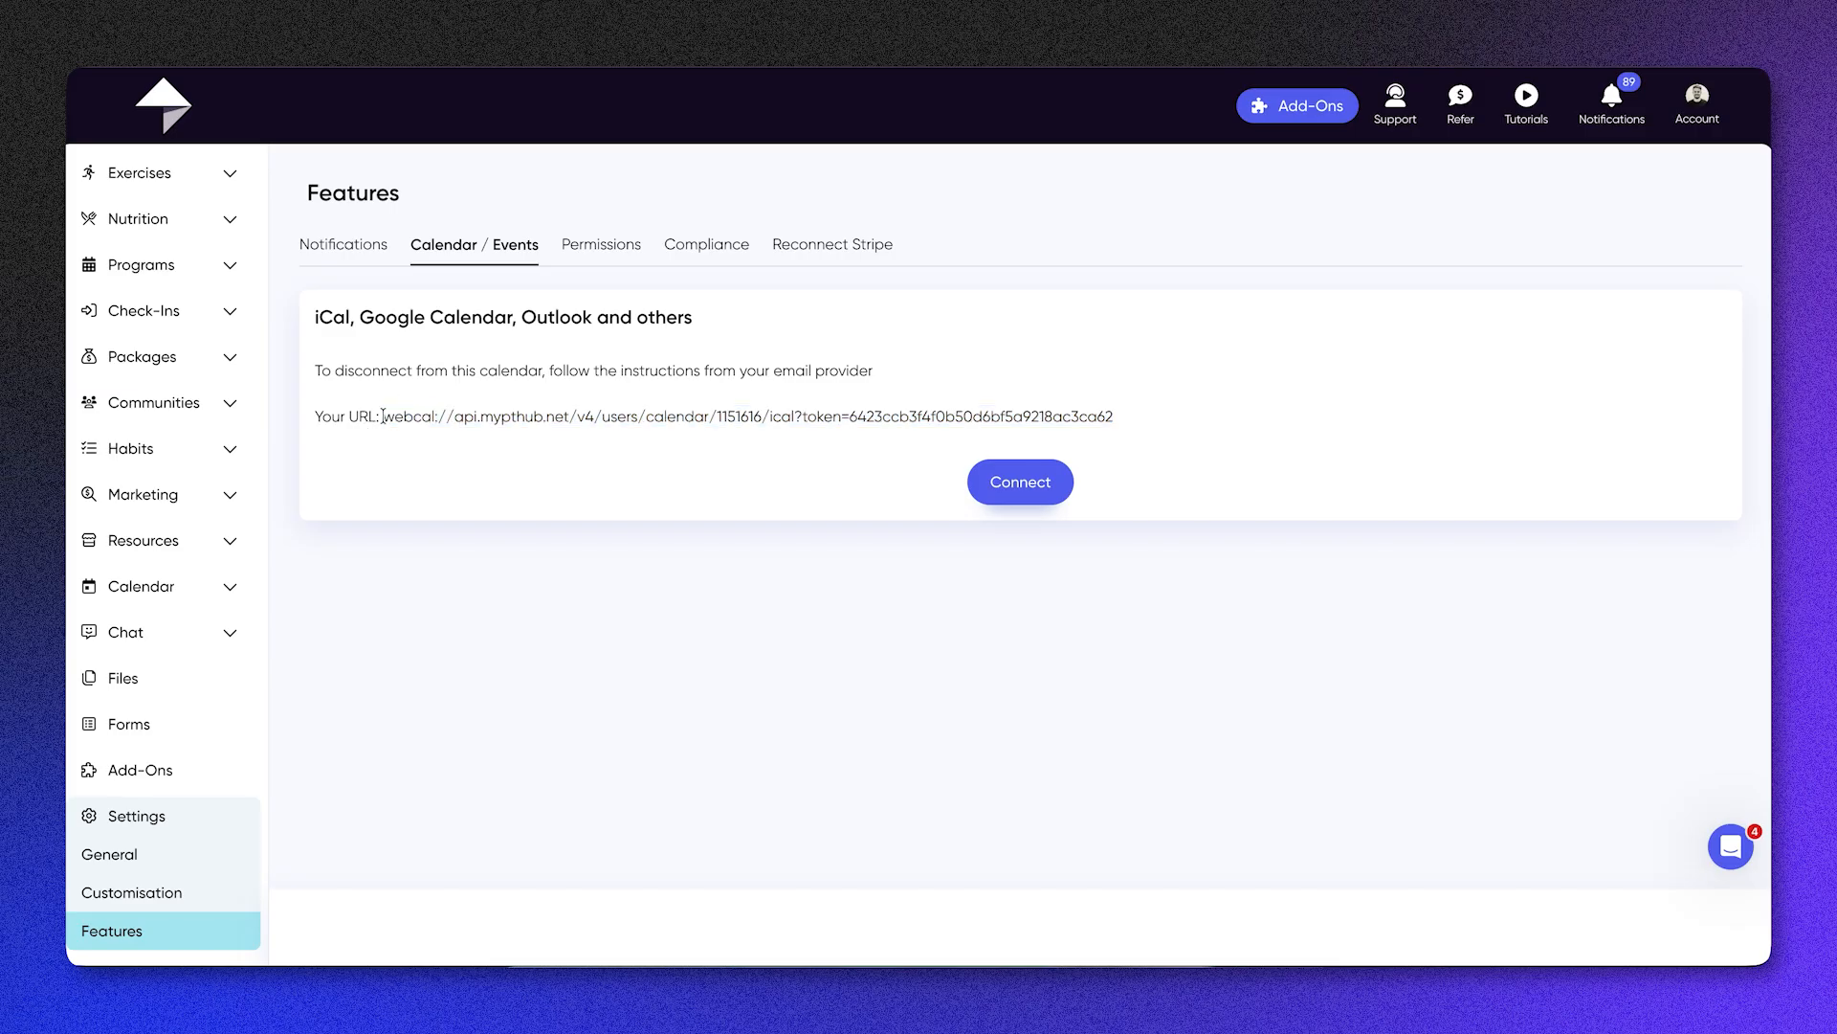
# Step: Set the client permissions to 2 weeks of advance booking and a 24-hour session cancellation notice period, and save them
pyautogui.click(634, 244)
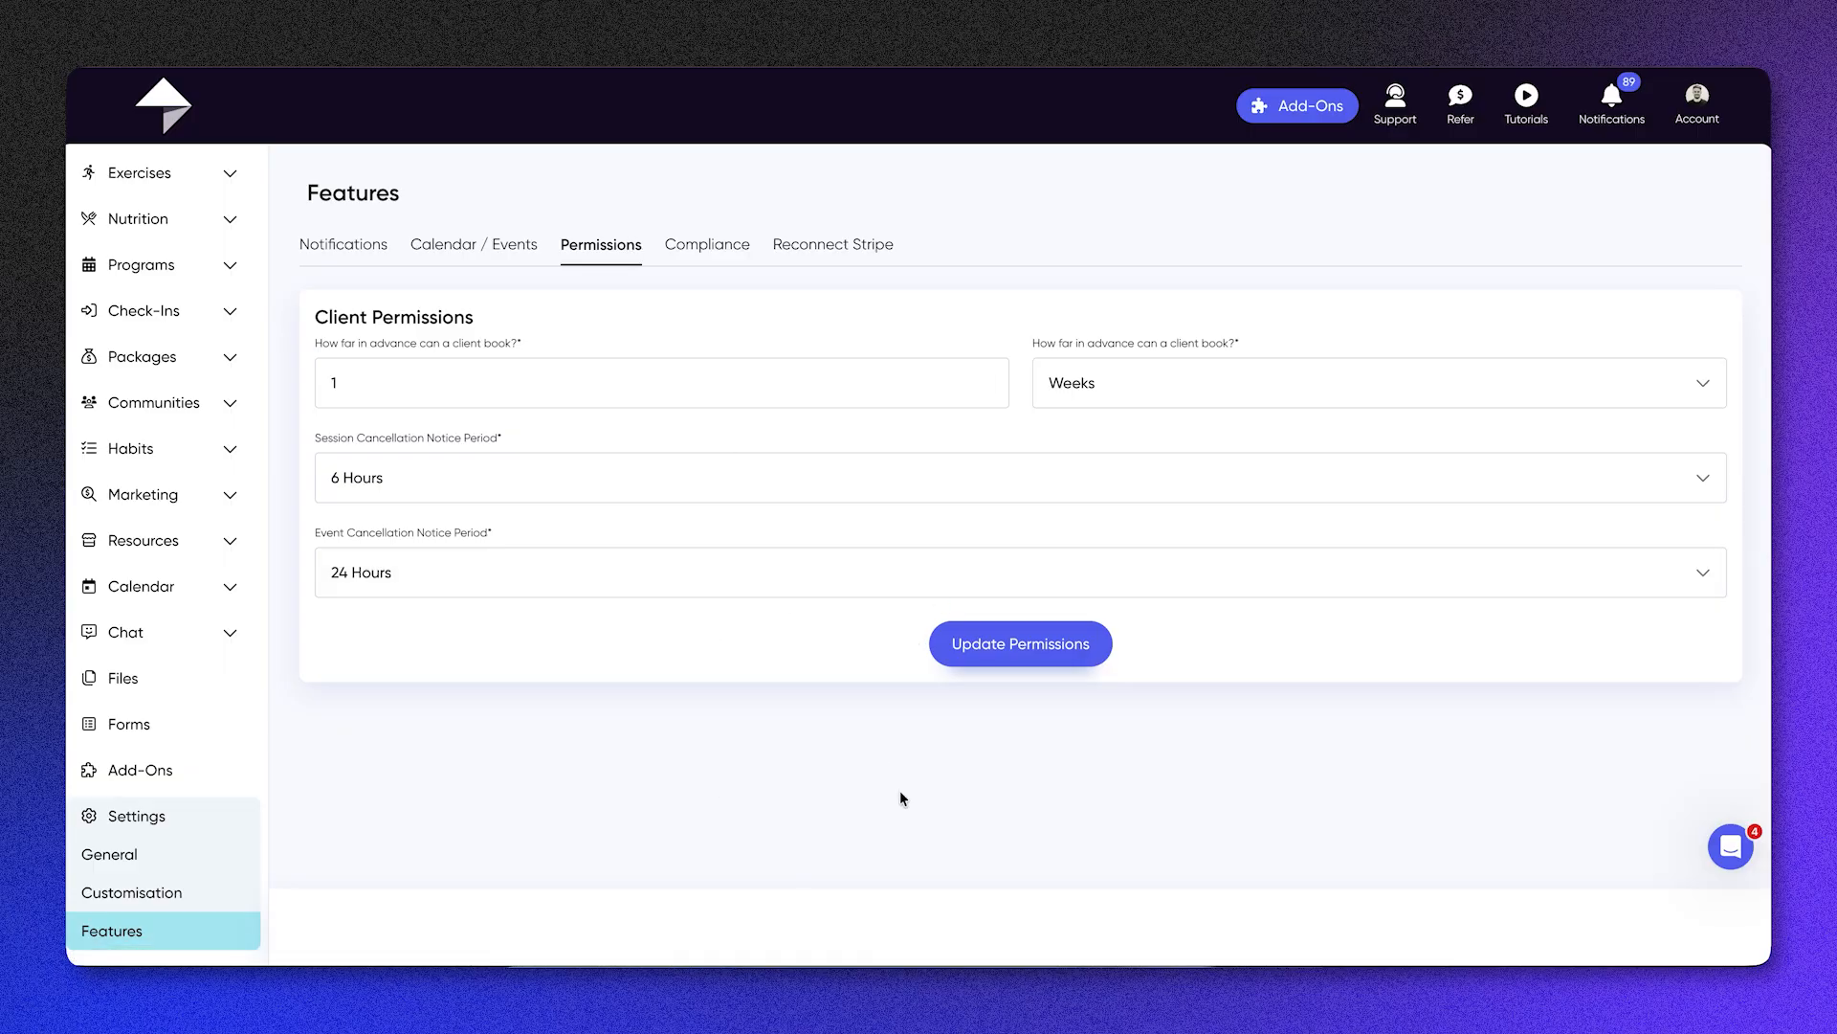
pyautogui.click(411, 373)
pyautogui.press('BackSpace')
pyautogui.write('2')
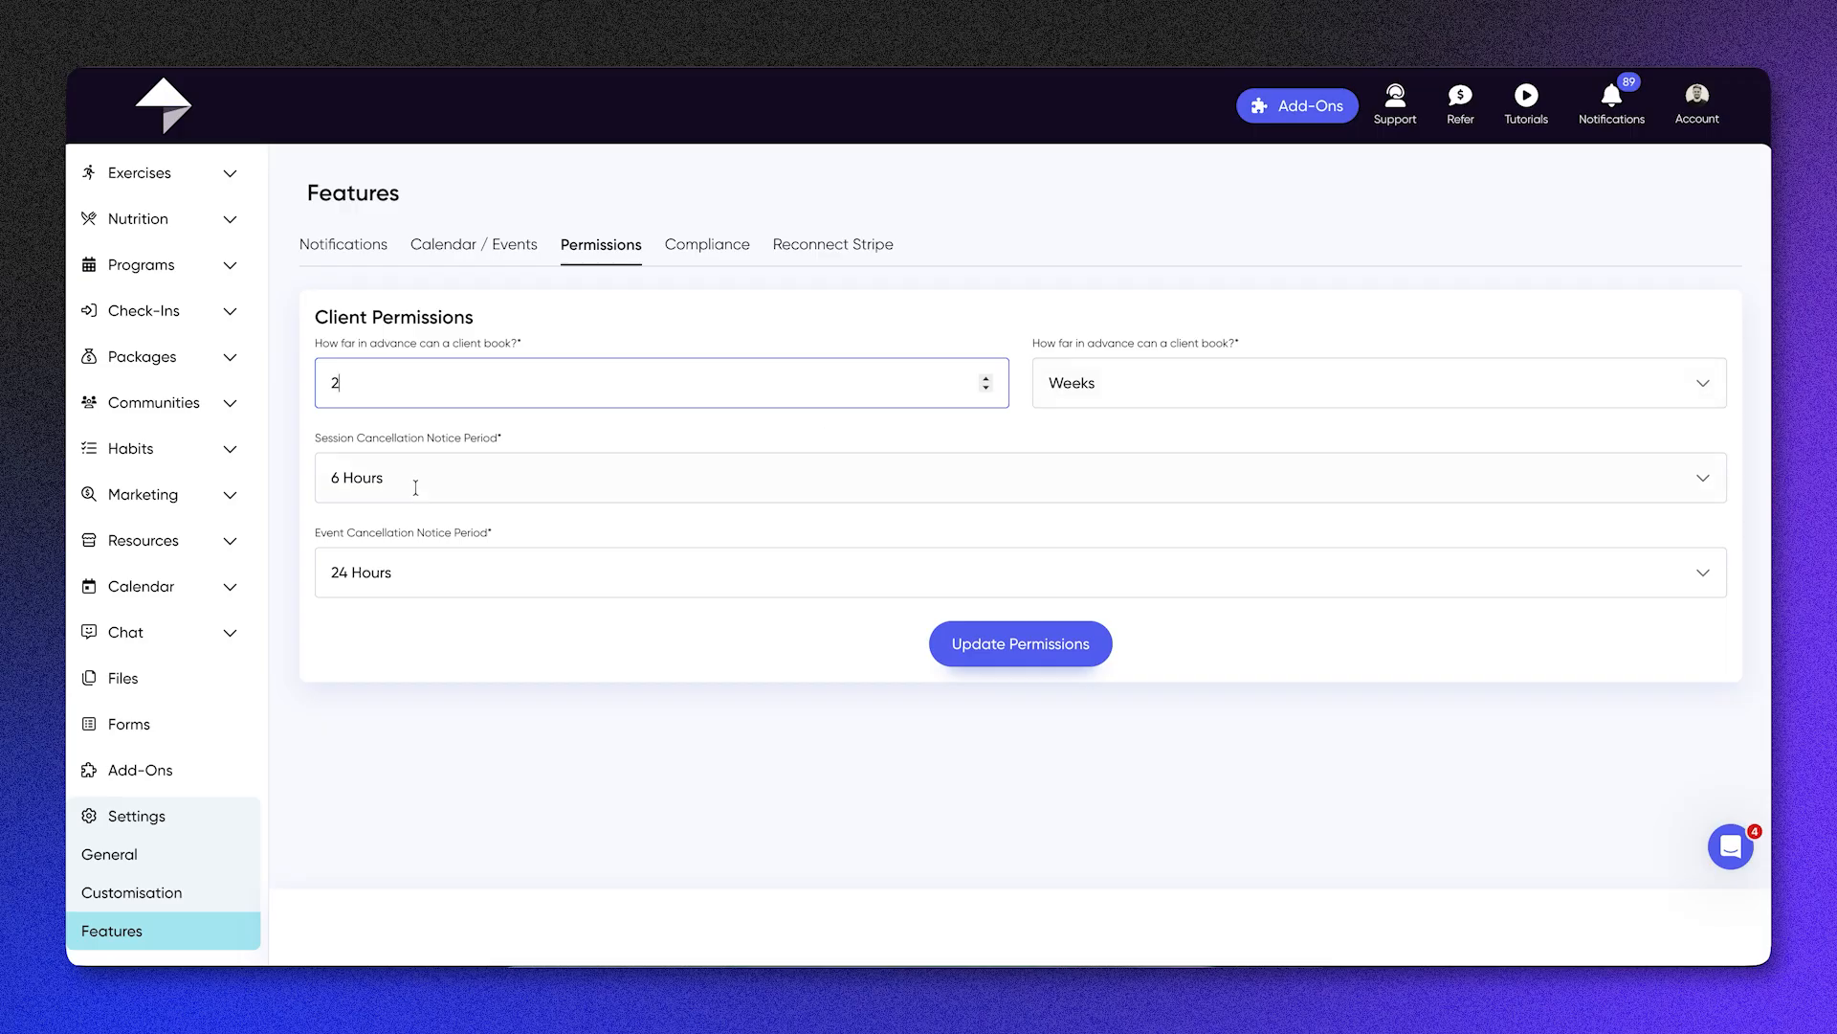
pyautogui.moveTo(373, 438); pyautogui.dragTo(571, 437)
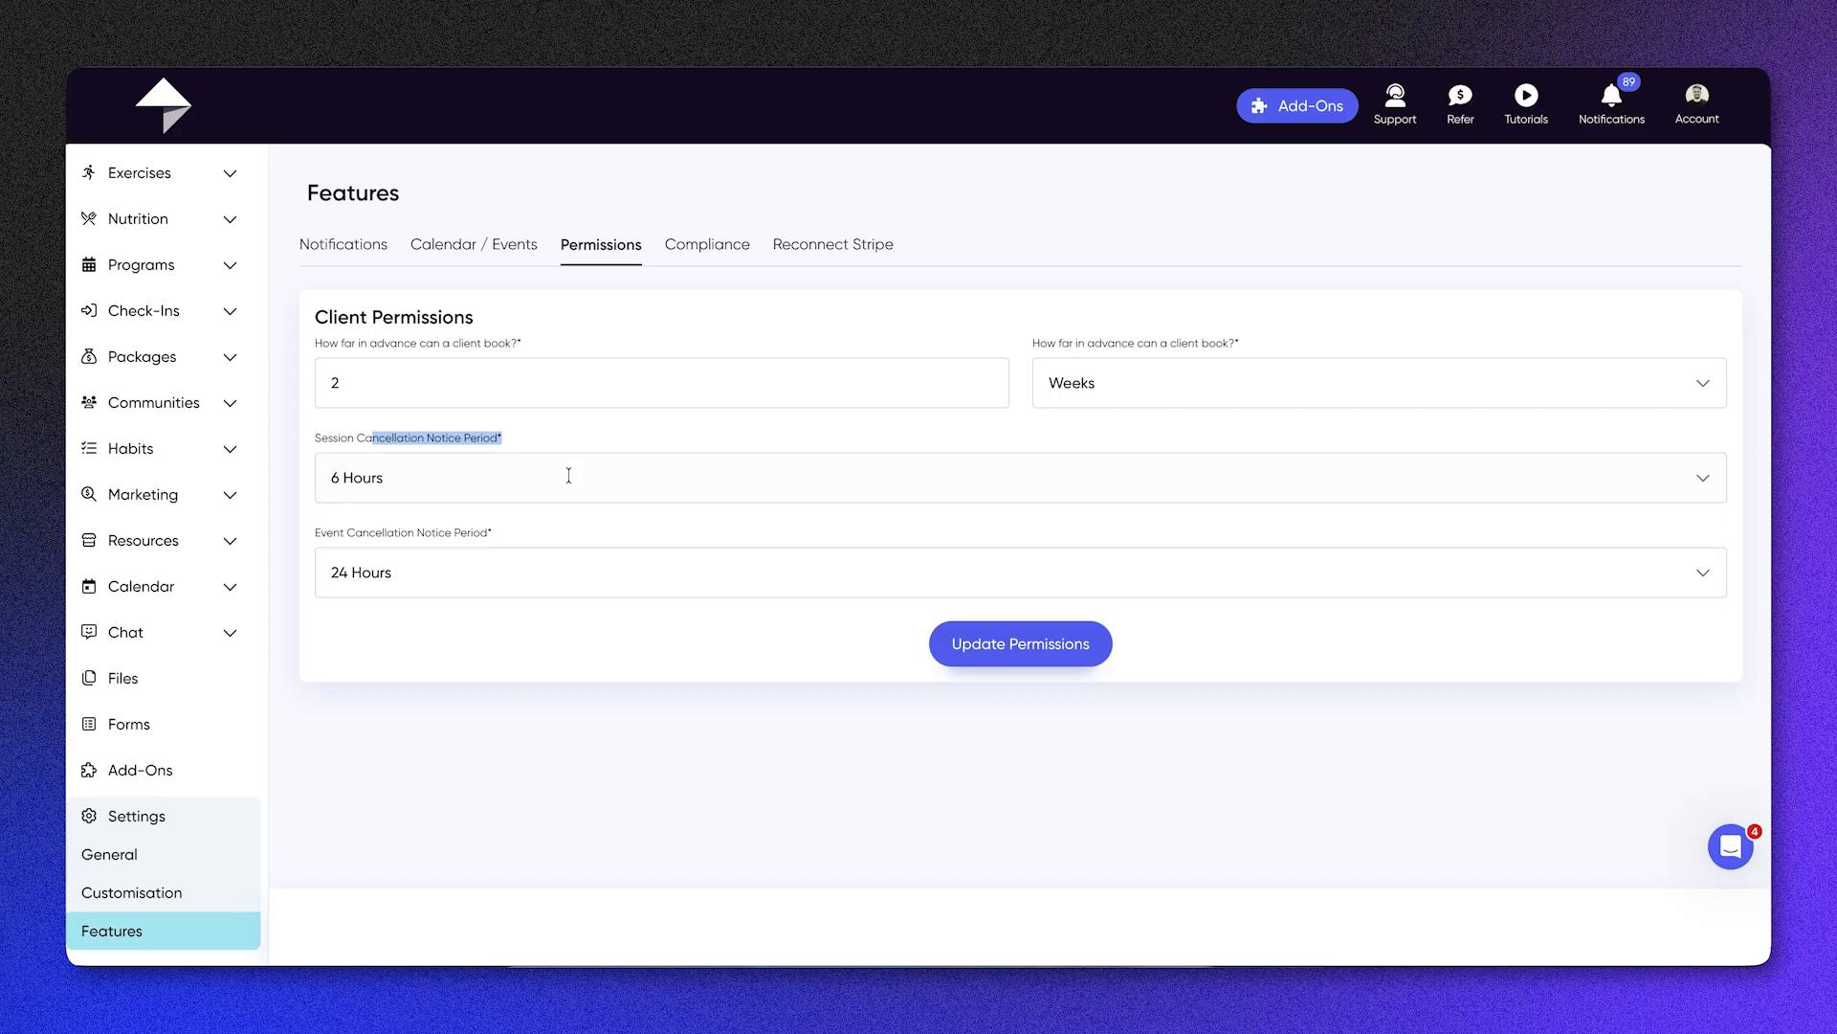
pyautogui.click(569, 475)
pyautogui.click(569, 683)
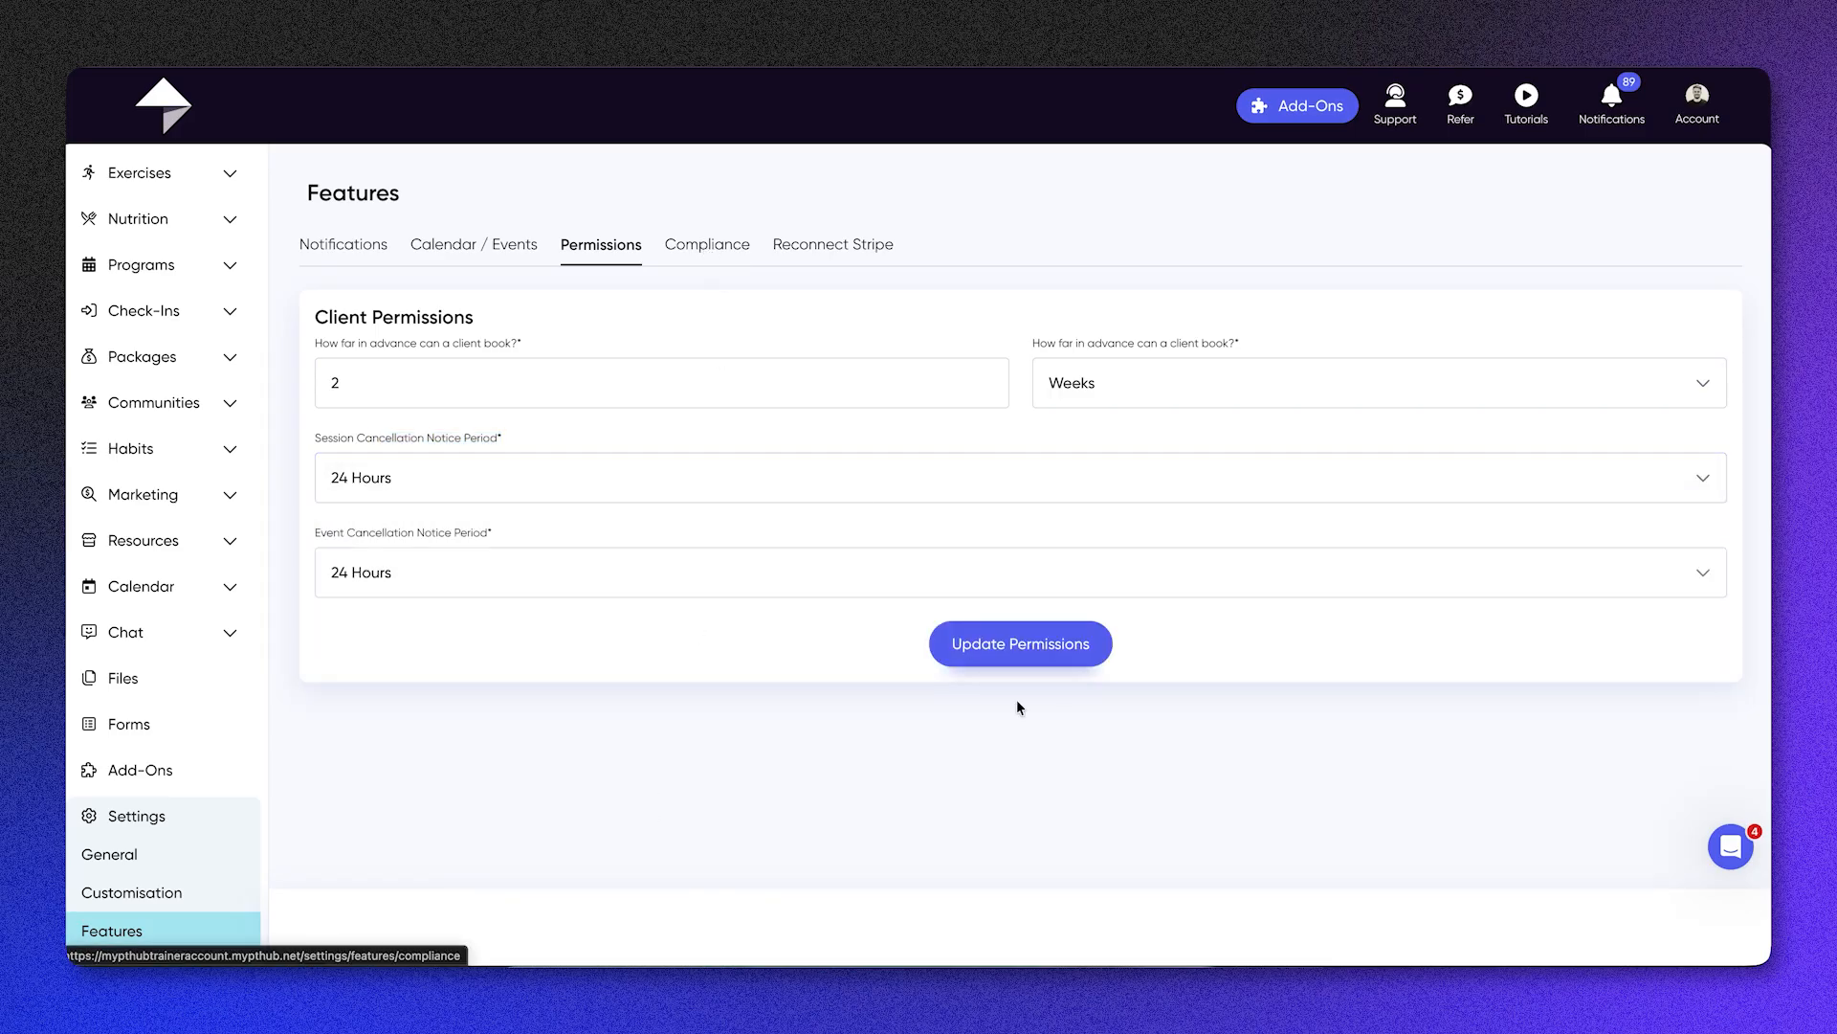
pyautogui.click(1052, 655)
# Step: Lower the red compliance threshold to 20%, keep the green one at 80%, and save the compliance settings
pyautogui.click(708, 245)
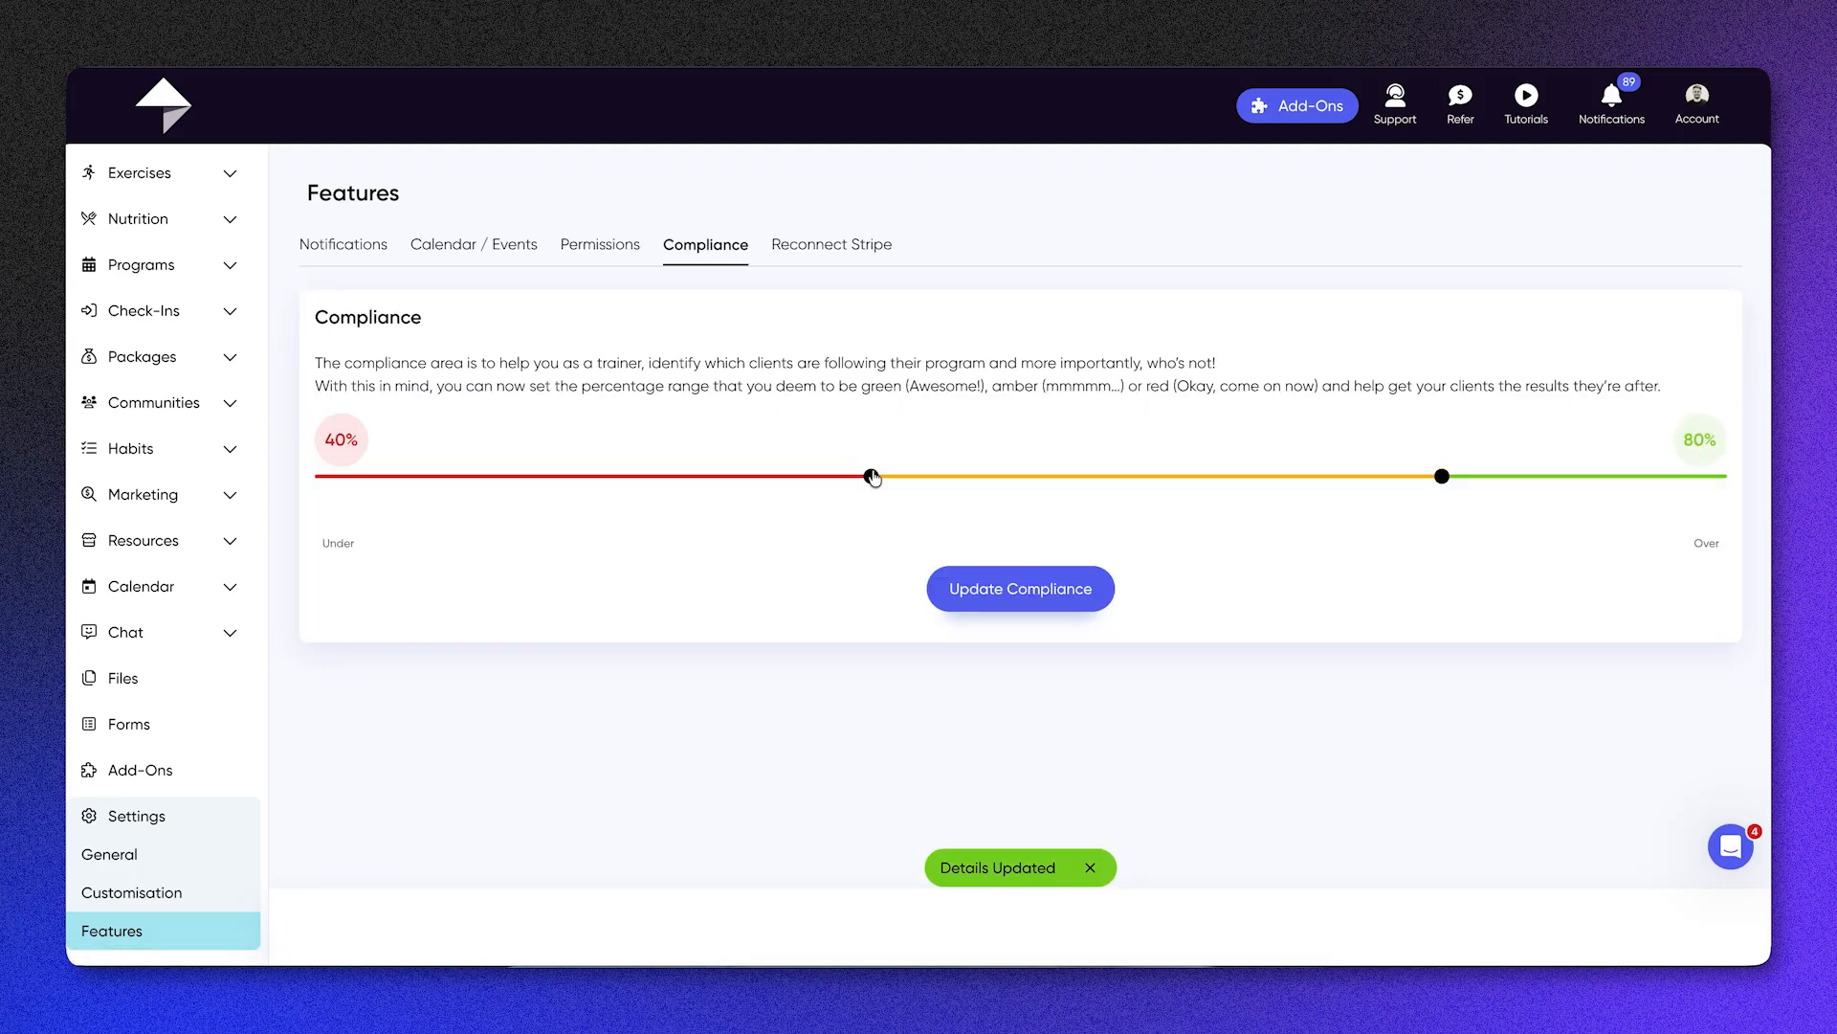
pyautogui.moveTo(872, 479); pyautogui.dragTo(588, 491)
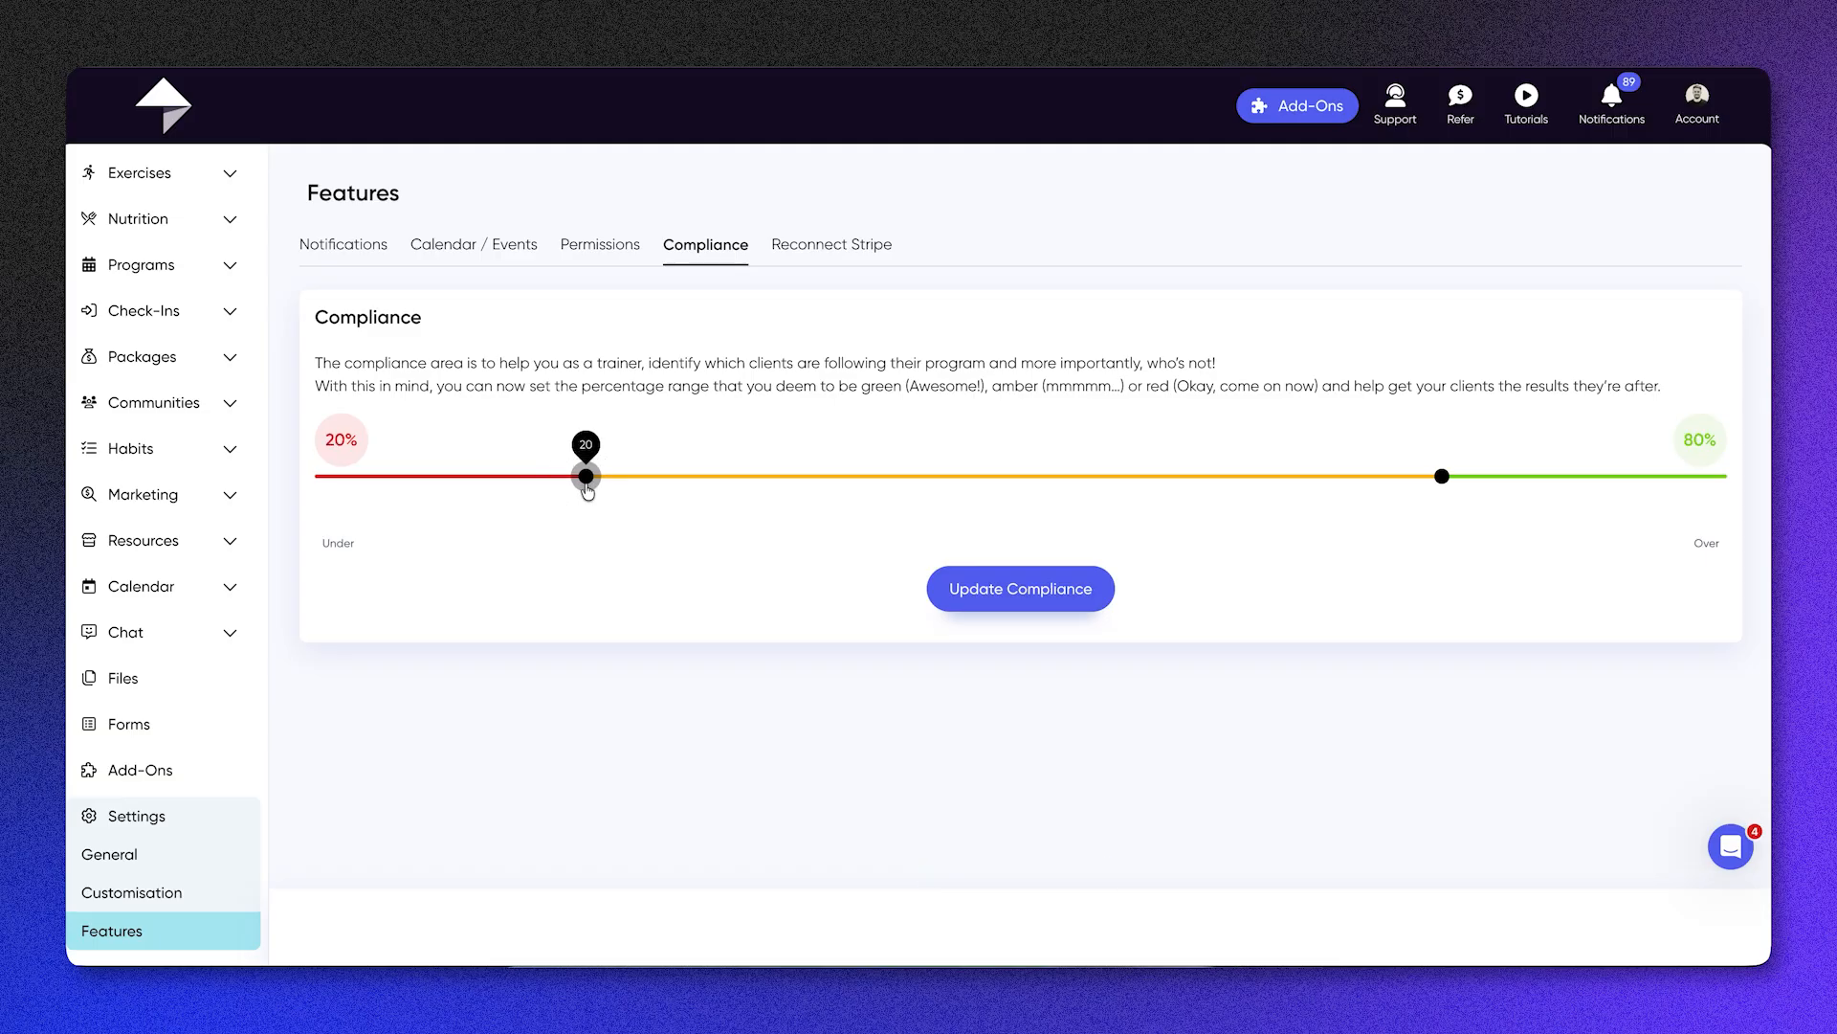
pyautogui.moveTo(1445, 484)
pyautogui.mouseDown()
pyautogui.moveTo(1355, 490)
pyautogui.moveTo(1437, 490)
pyautogui.mouseUp()
pyautogui.click(1067, 595)
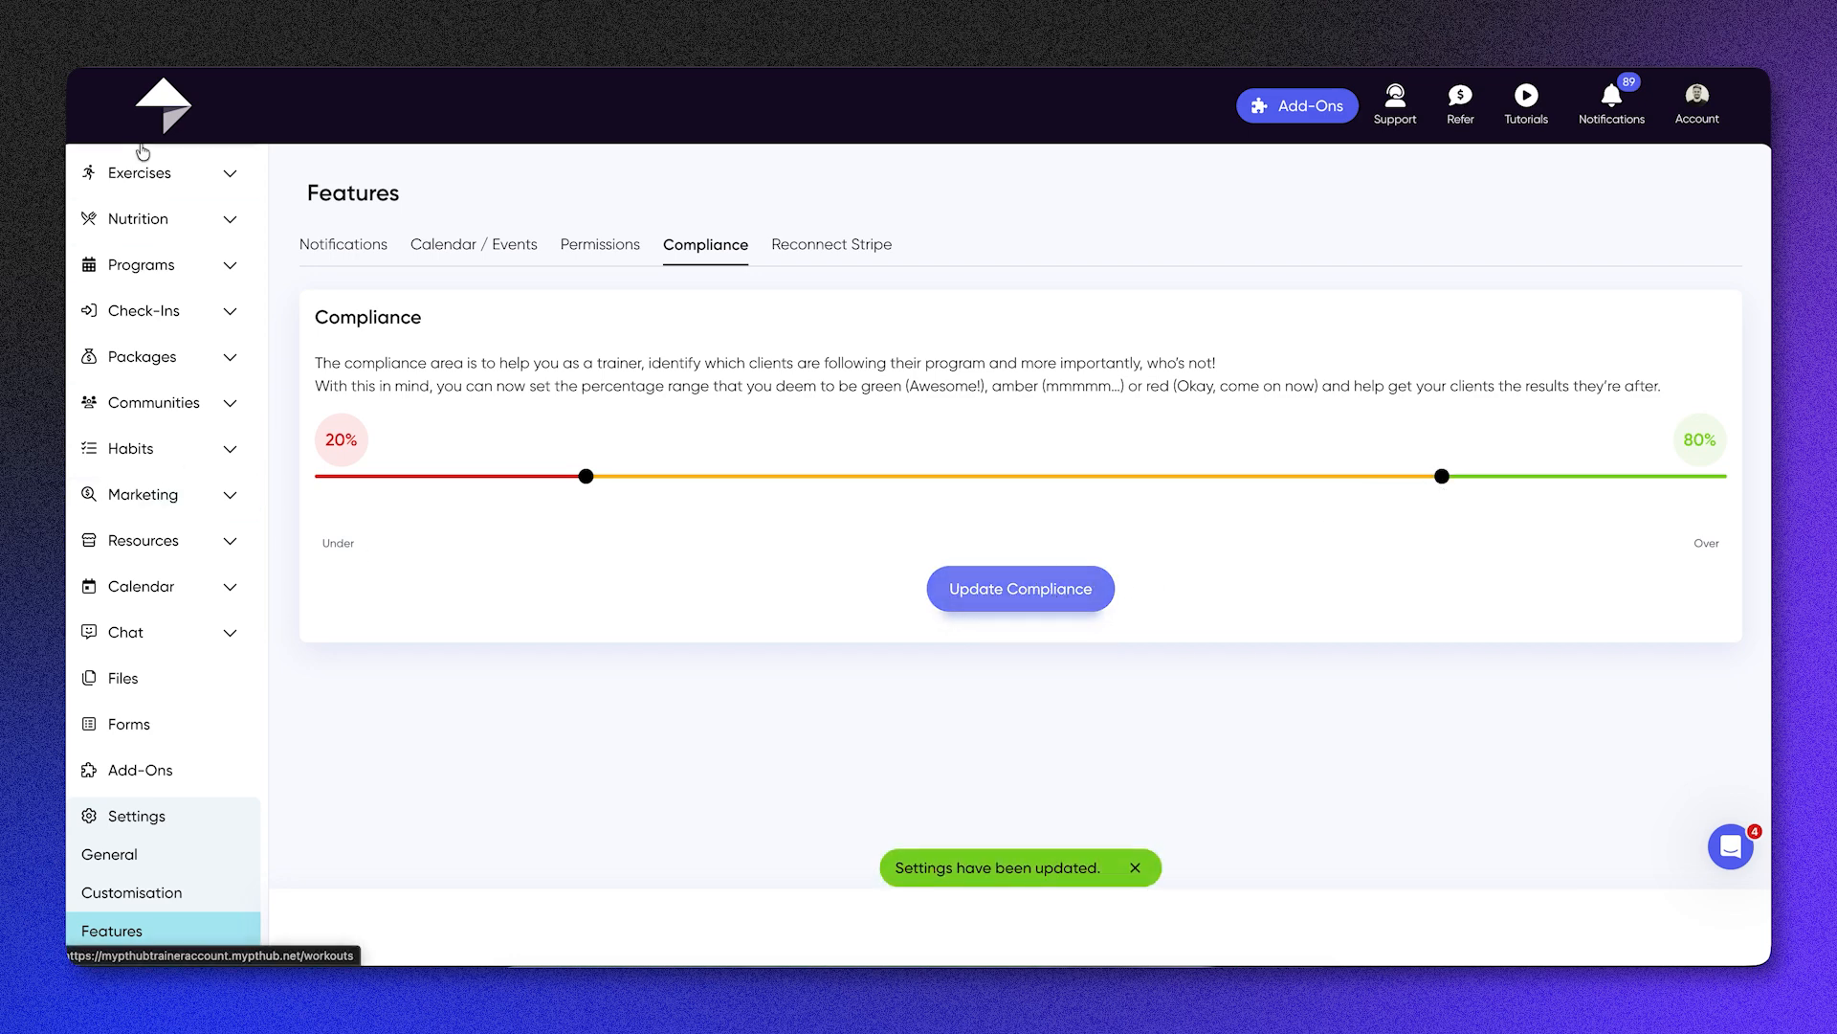
# Step: Return to My Hub and show the list of accounts available for switching
pyautogui.scroll(3, 149, 158)
pyautogui.click(155, 172)
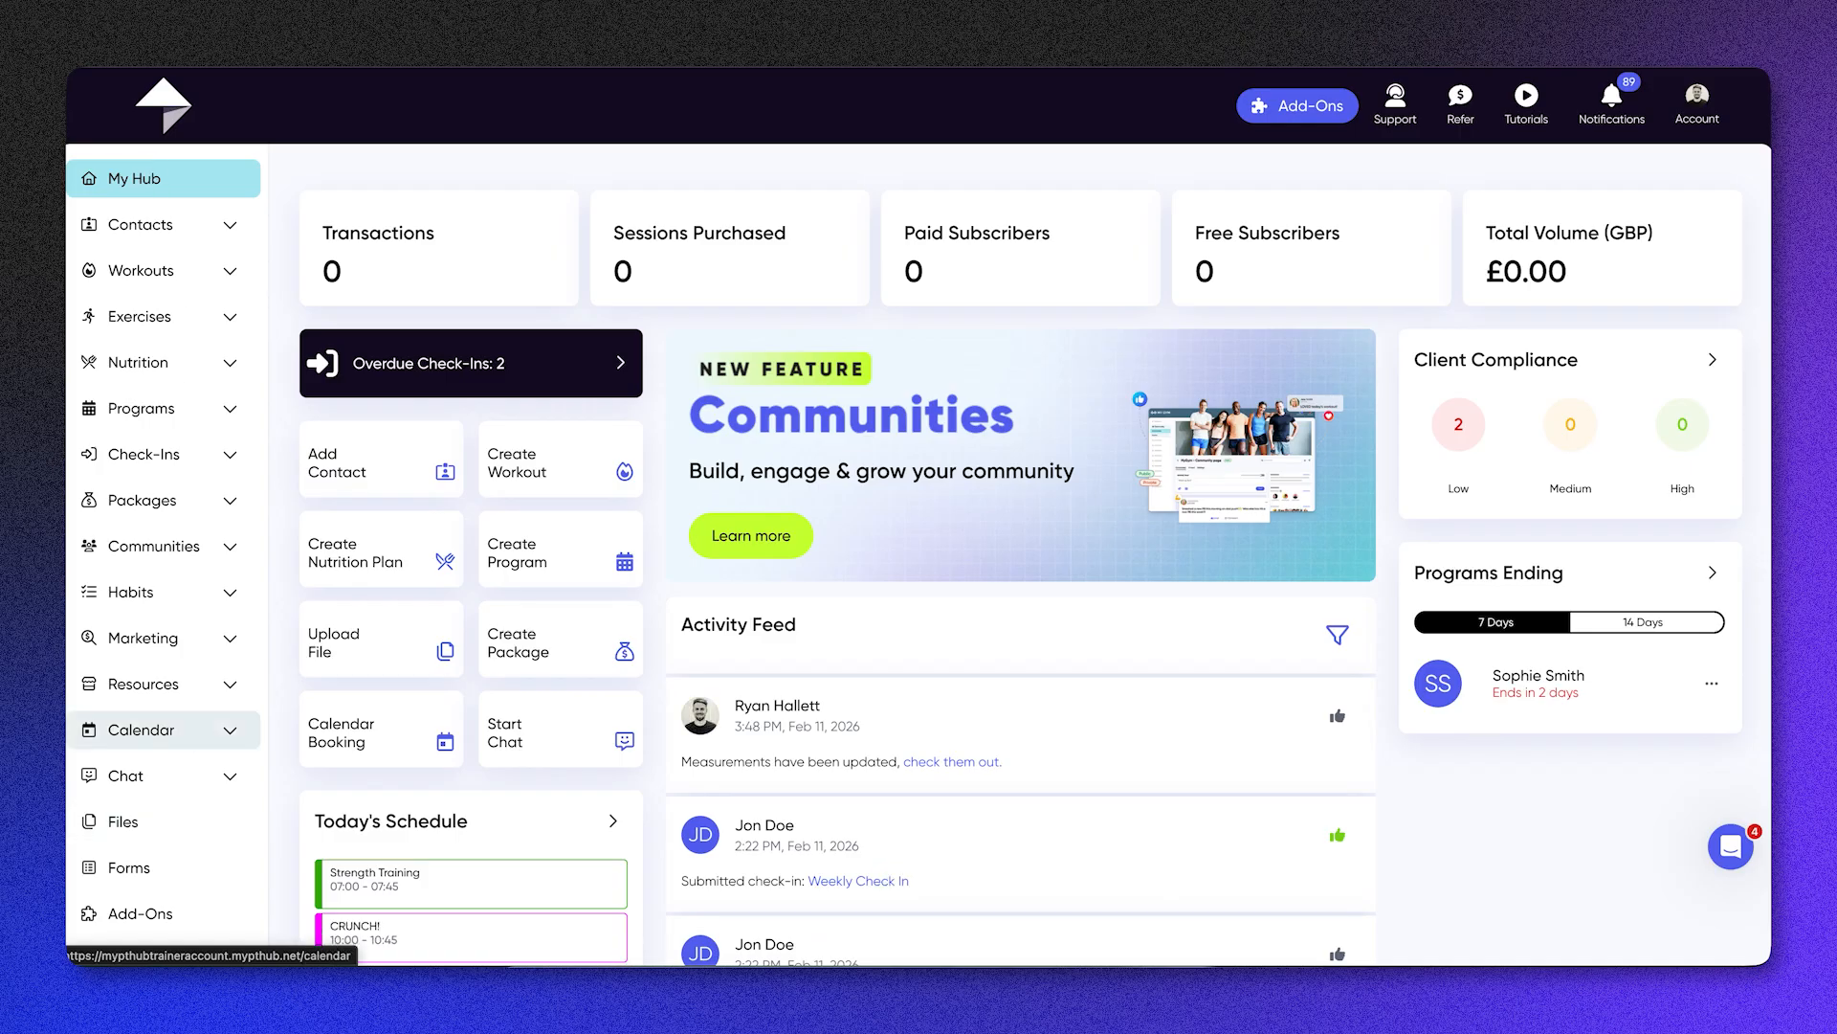
pyautogui.click(1708, 108)
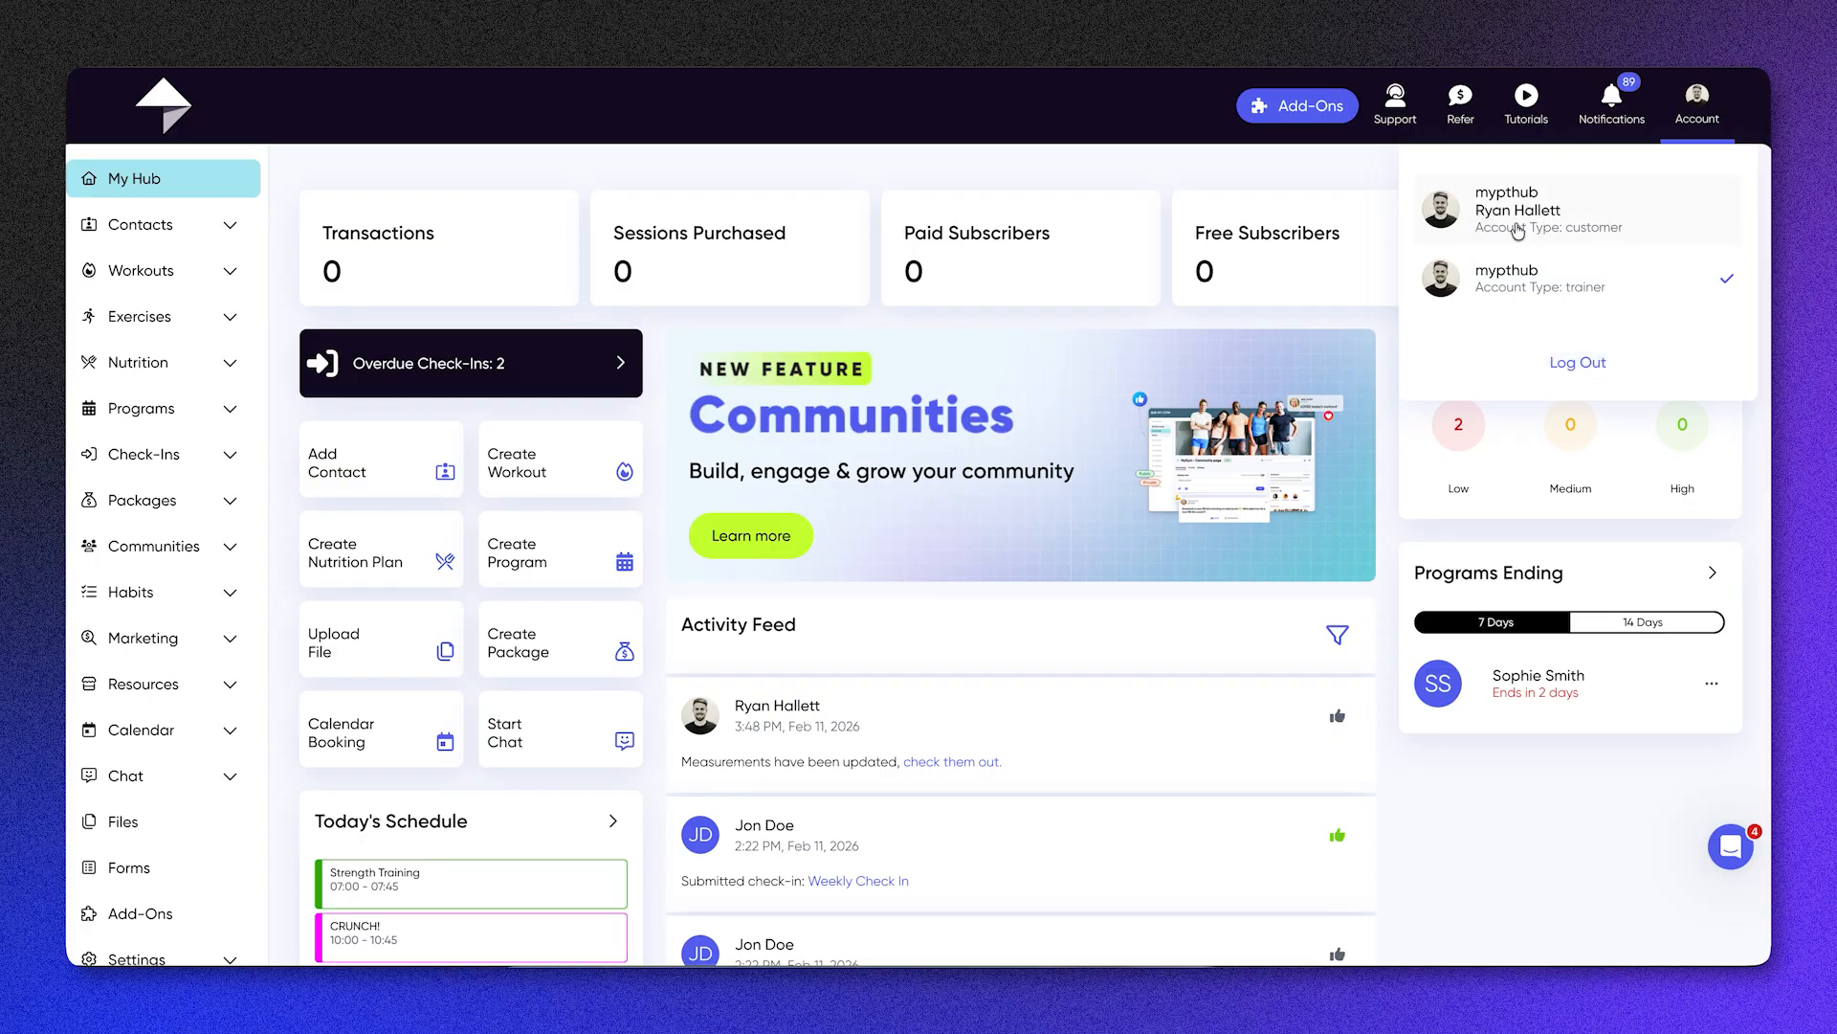
# Step: Switch to the customer account to show the client's hub, and log out of it
pyautogui.click(1555, 227)
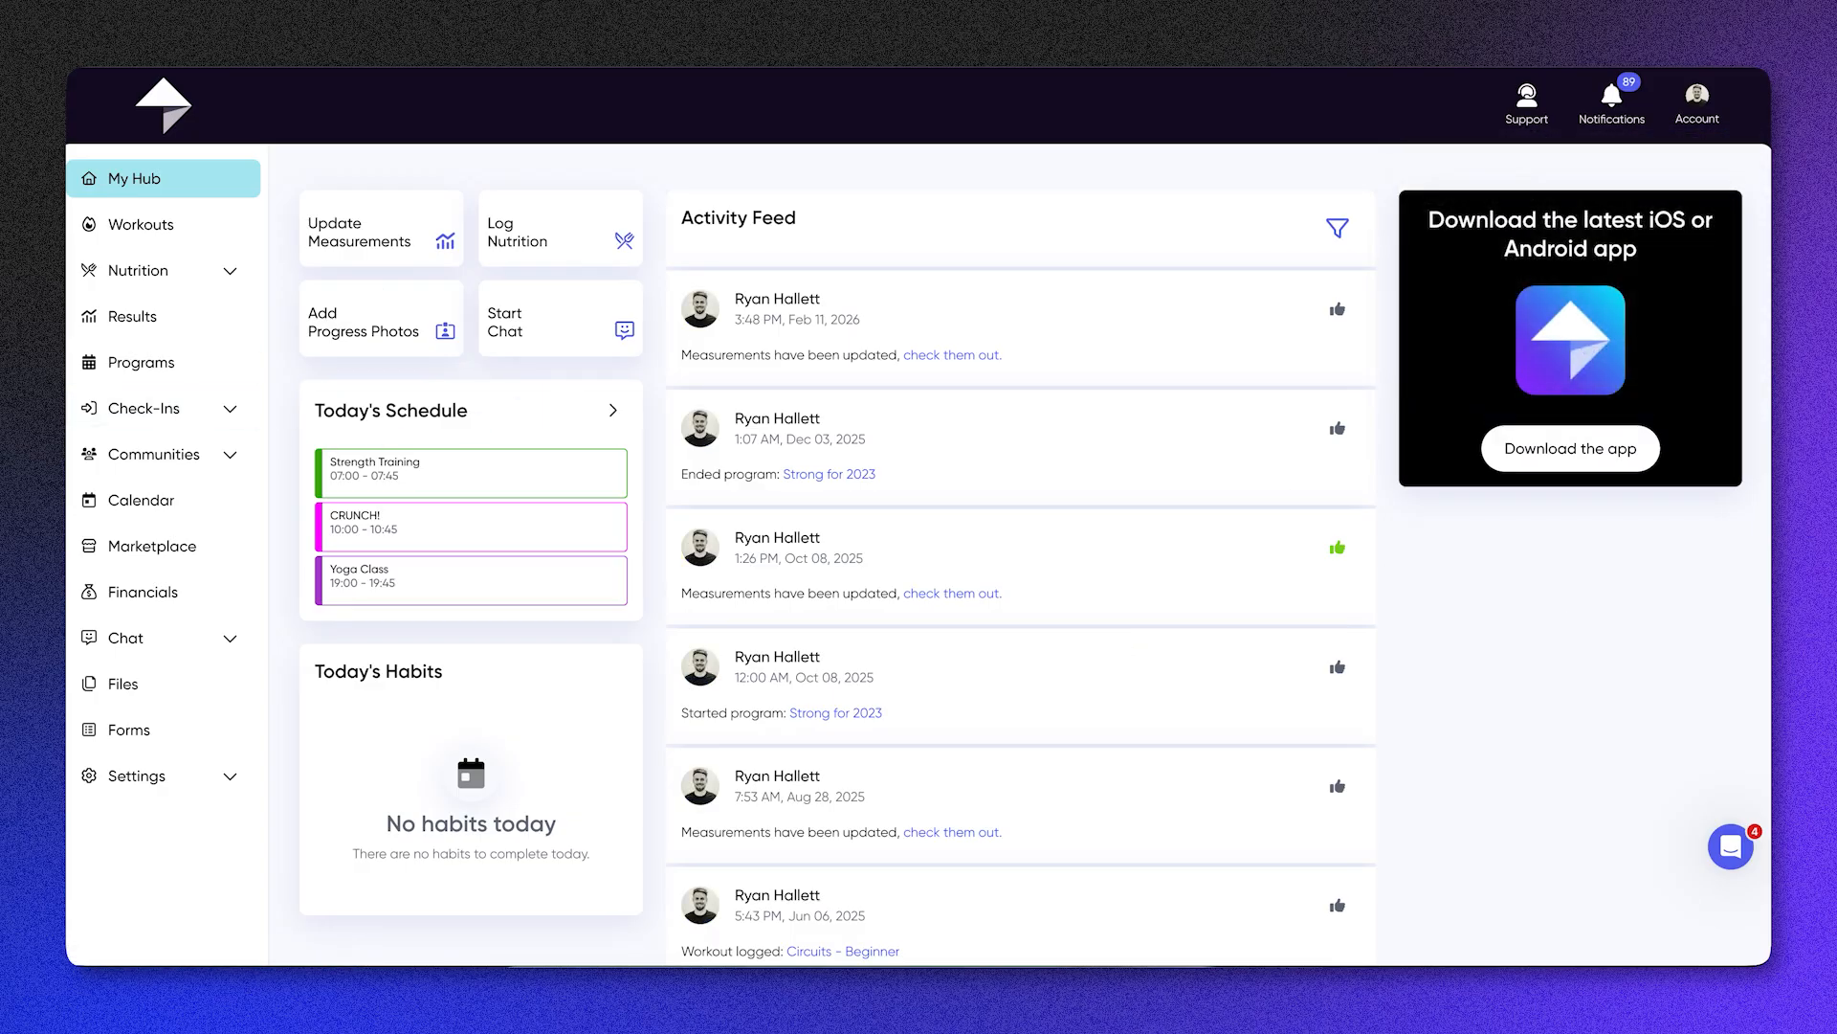
pyautogui.click(1712, 91)
pyautogui.click(1631, 353)
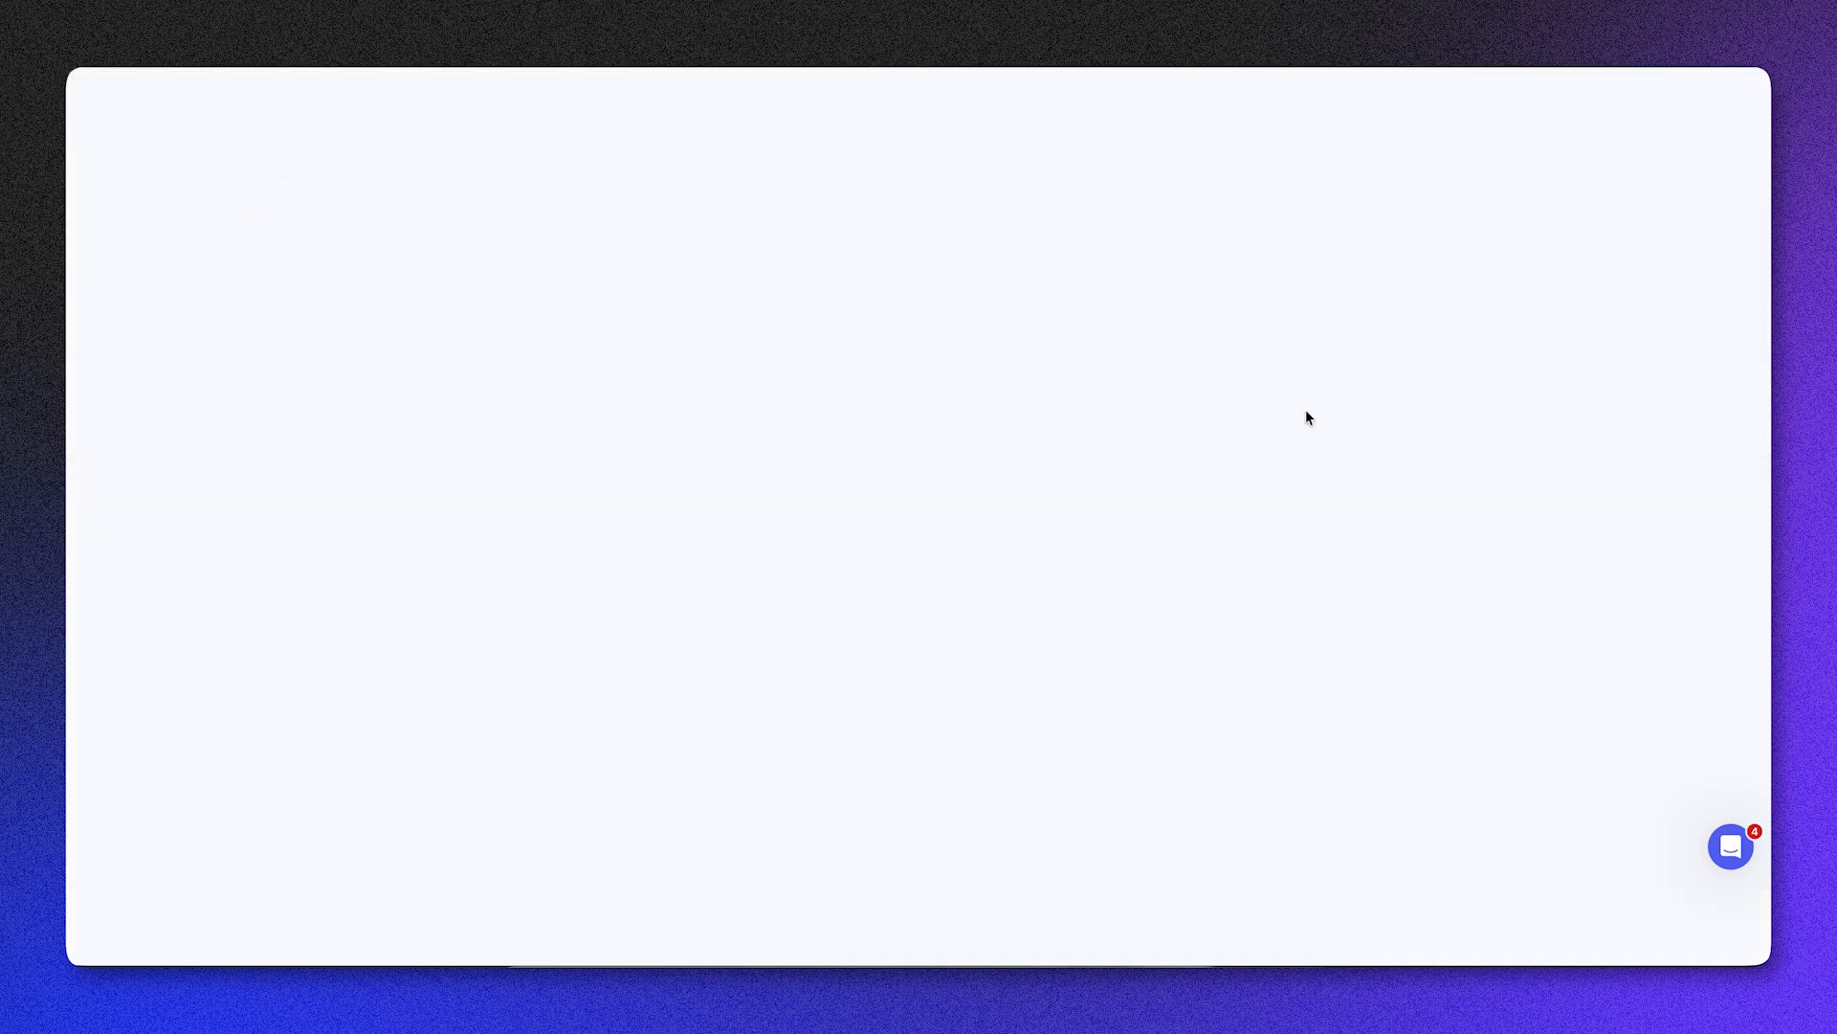
# Step: Look through the trainer website's home page, from featured packages and testimonials to the trainer's bio, app download links and contact form
pyautogui.scroll(-5, 1309, 418)
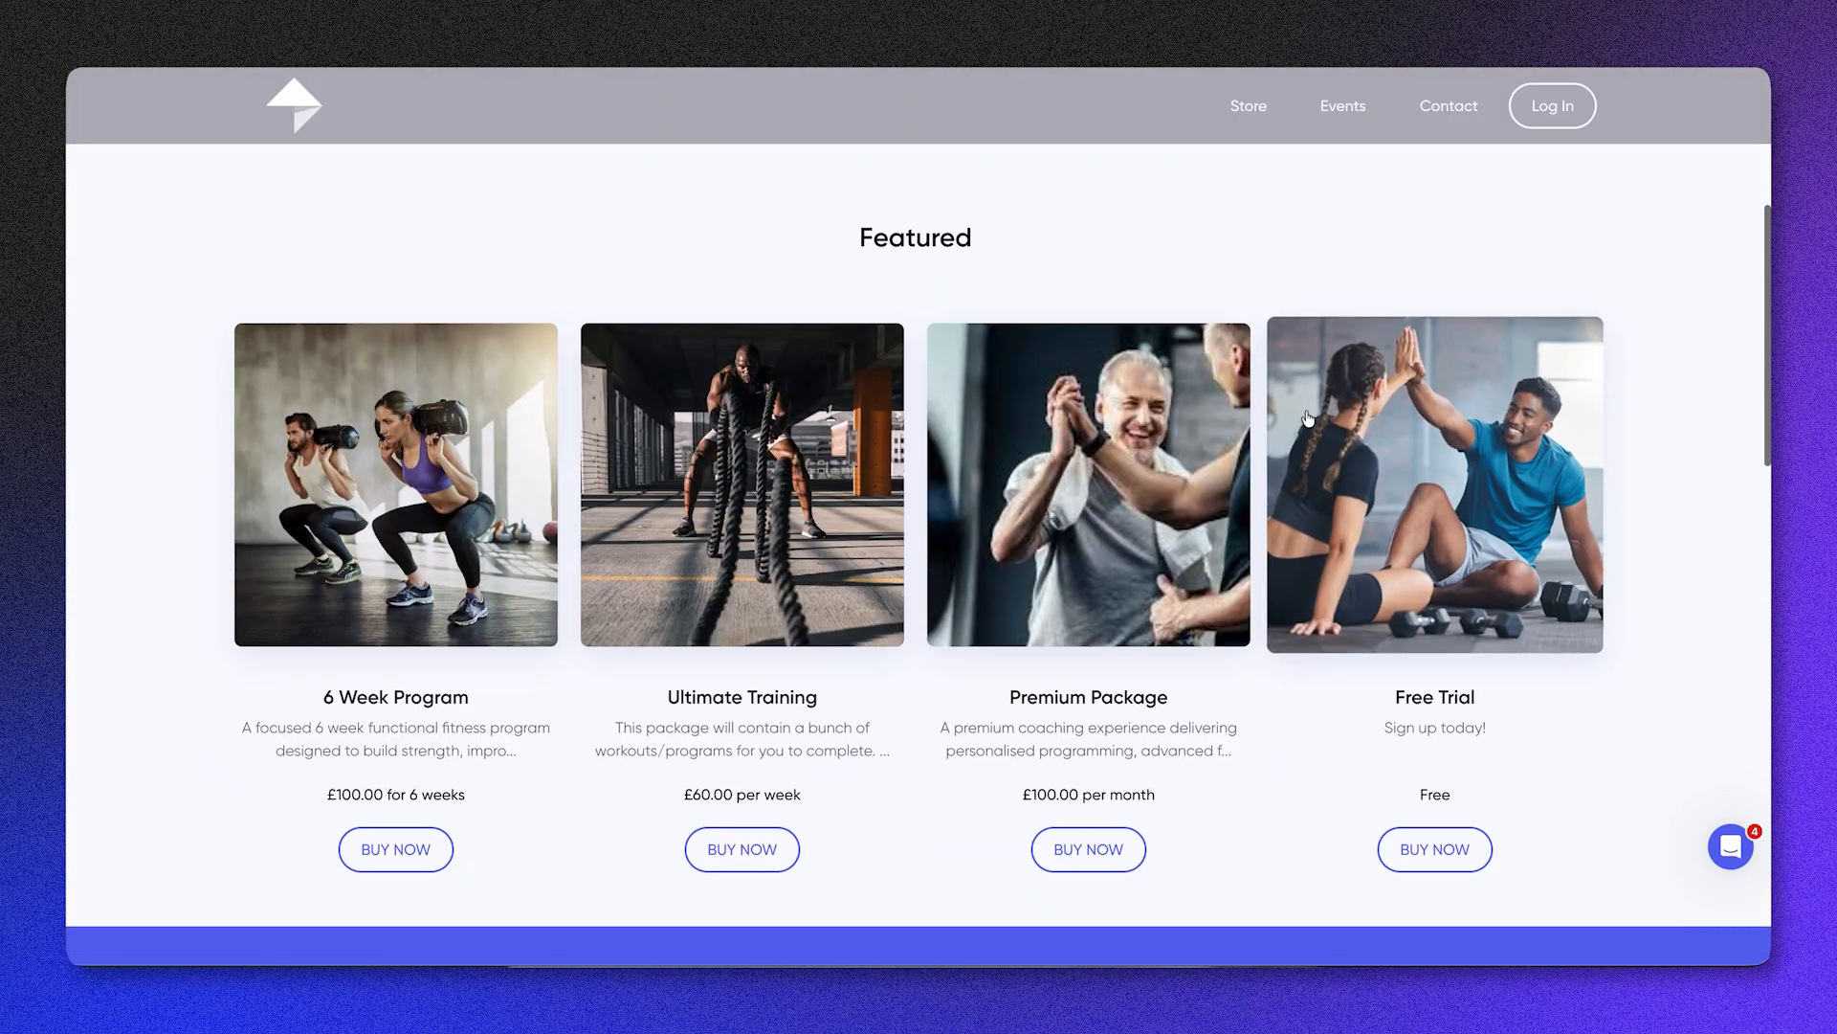
pyautogui.scroll(-5, 1307, 417)
pyautogui.scroll(-7, 1305, 410)
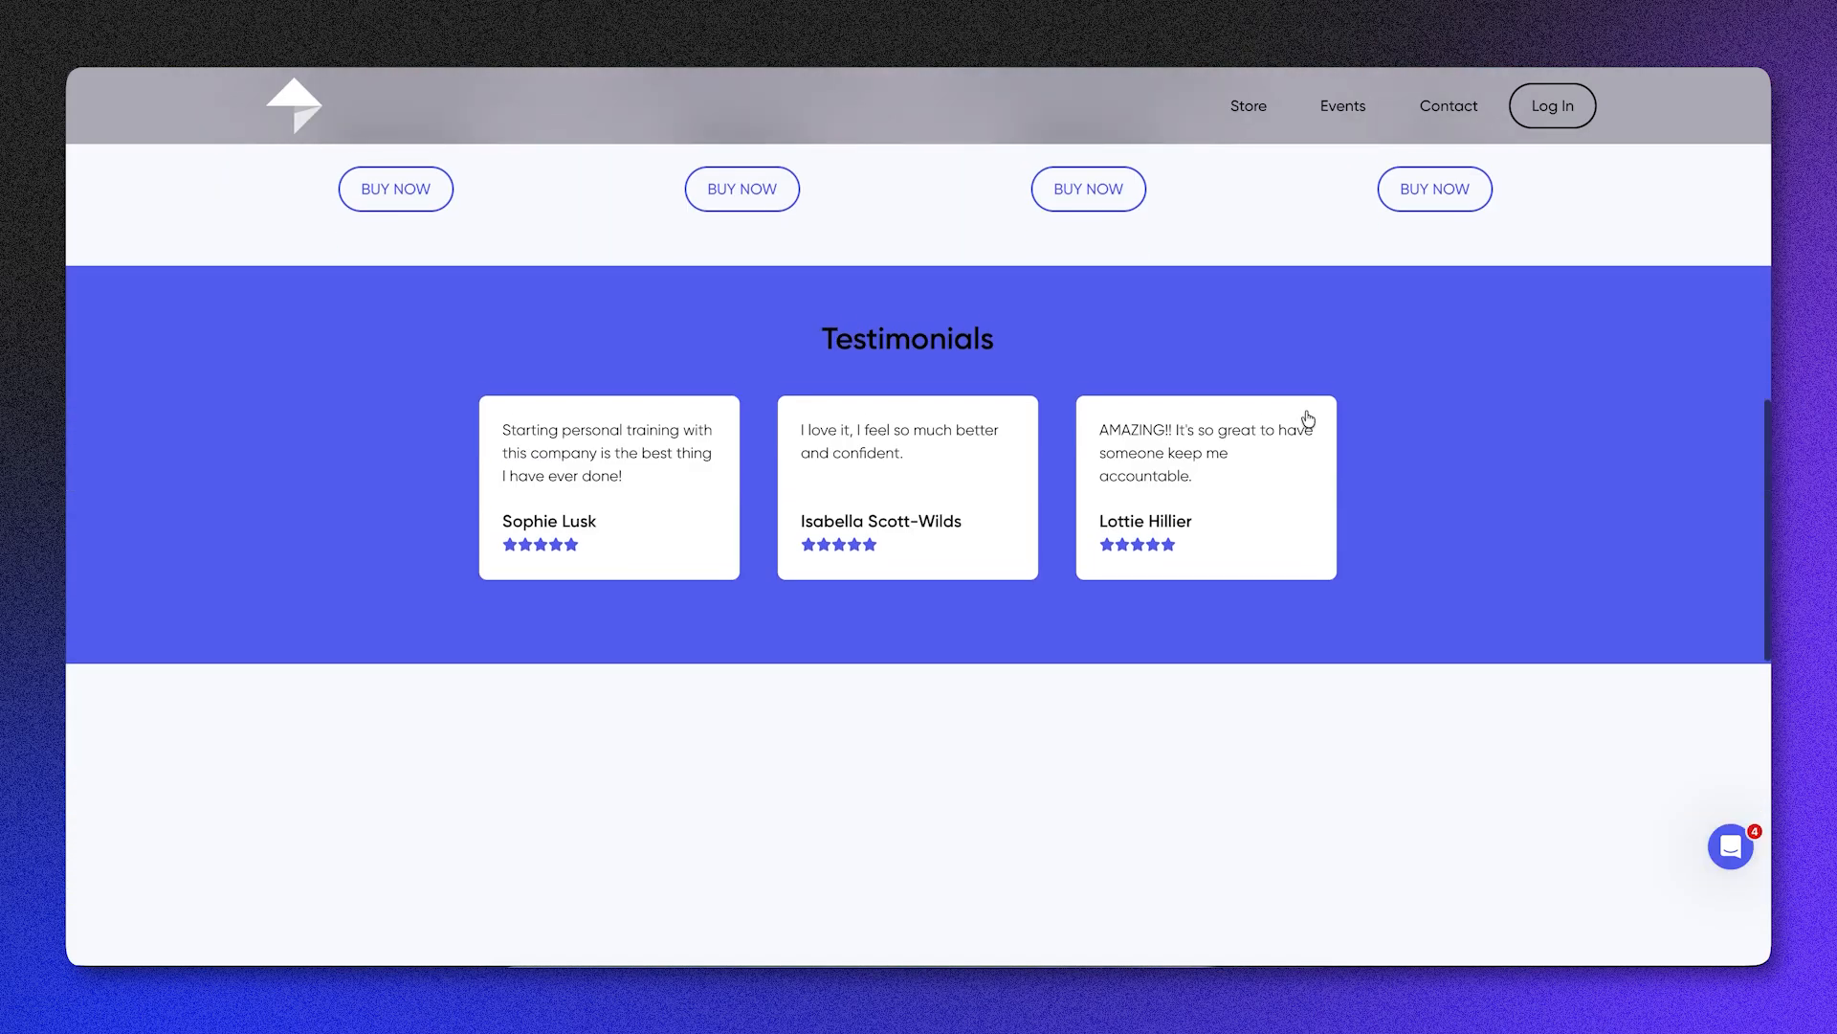
pyautogui.scroll(-6, 1308, 417)
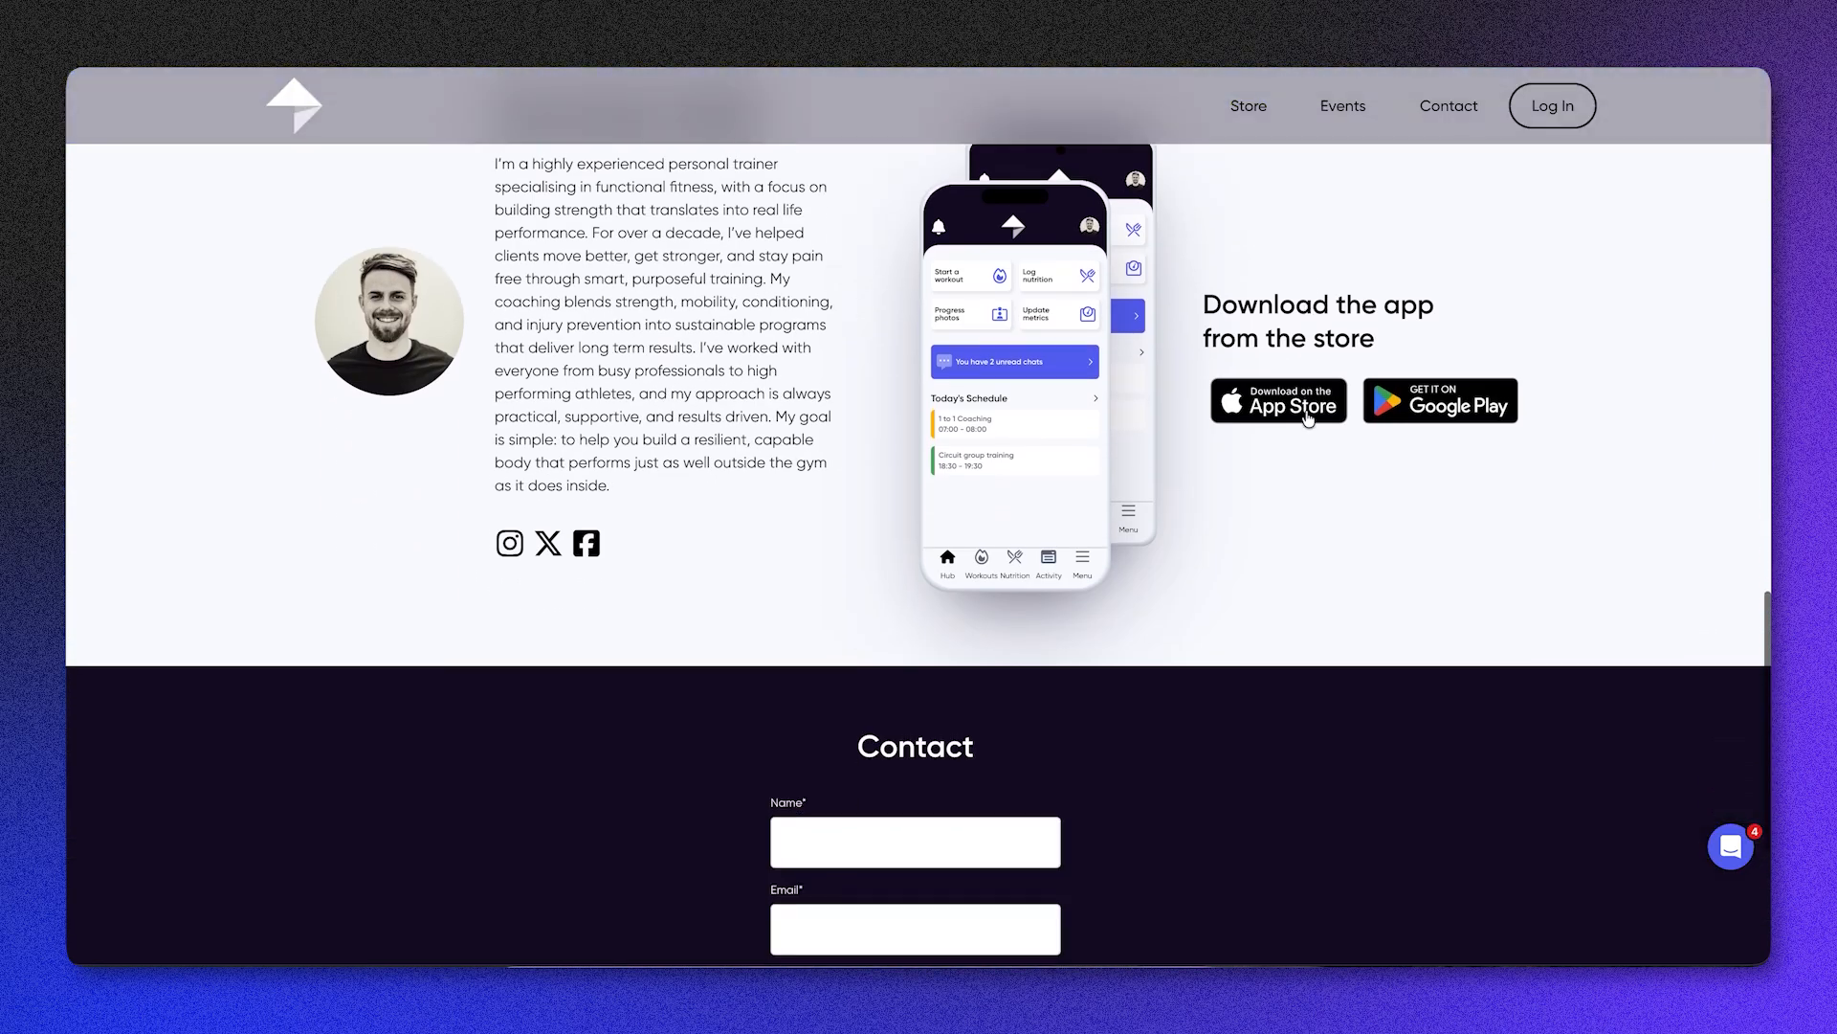
pyautogui.scroll(20, 1307, 413)
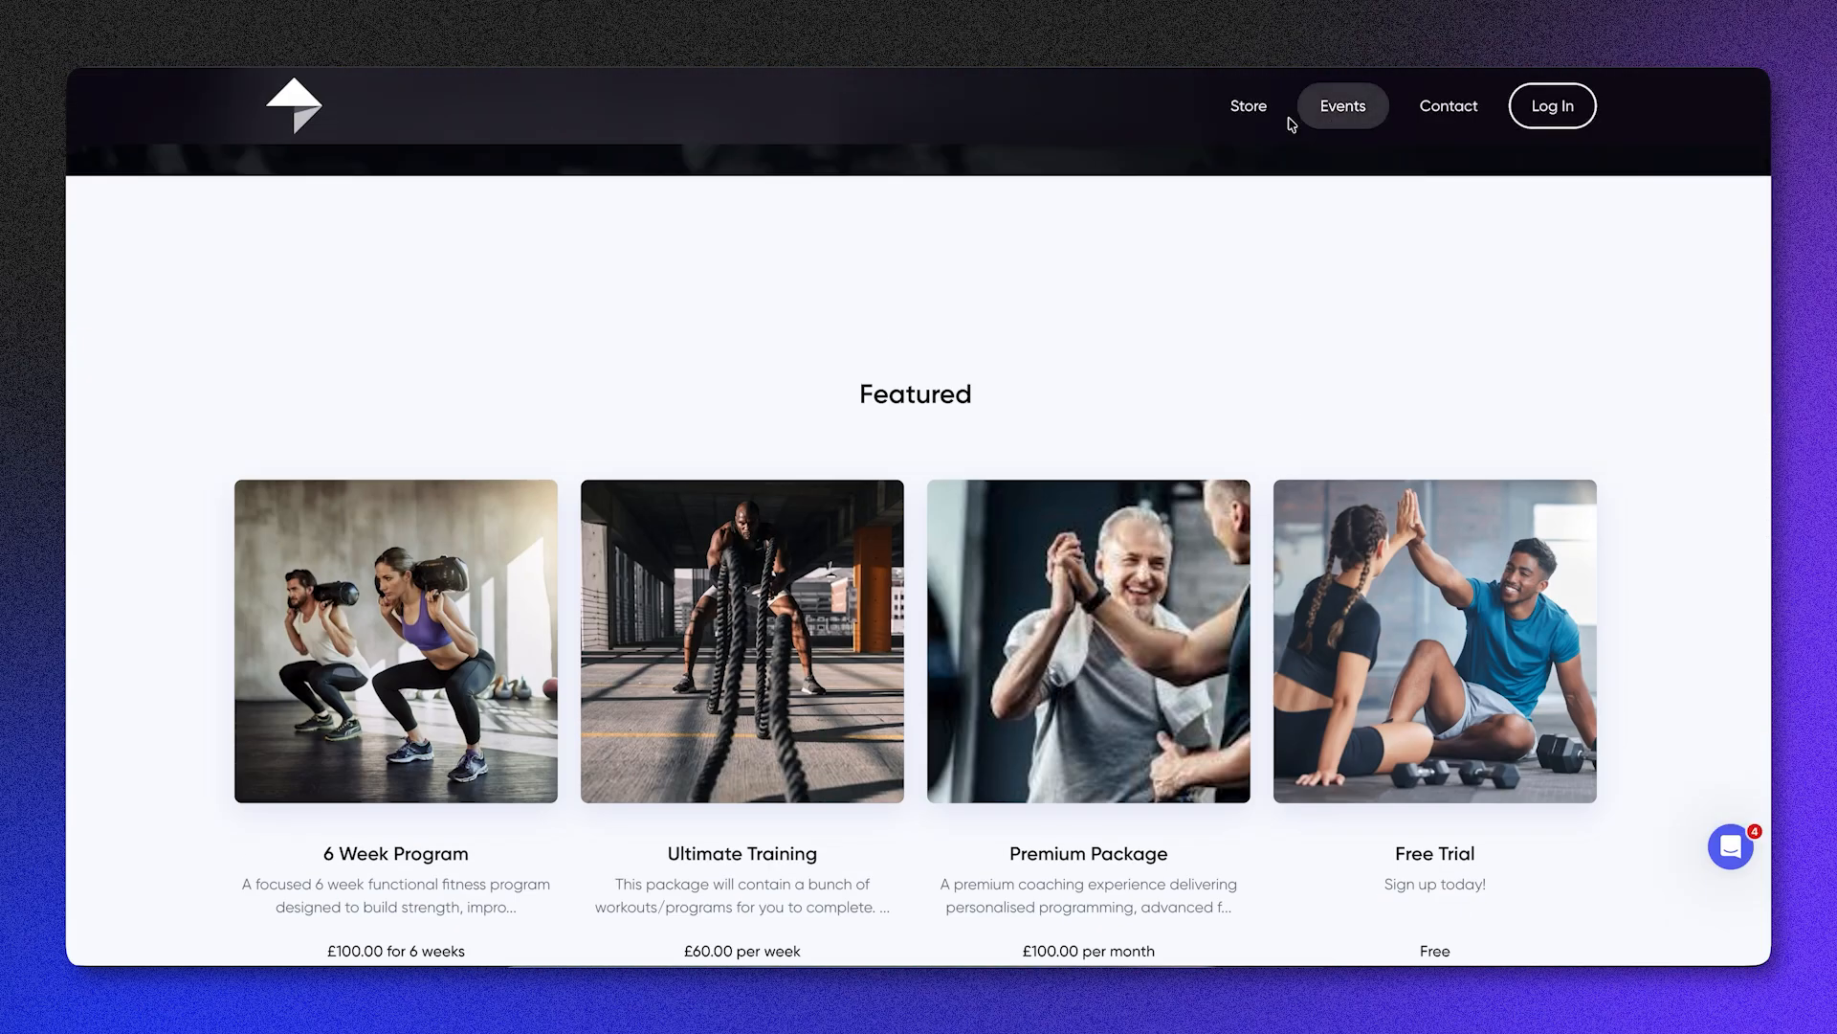
# Step: Open the website's Store and look through the packages on offer
pyautogui.click(1255, 113)
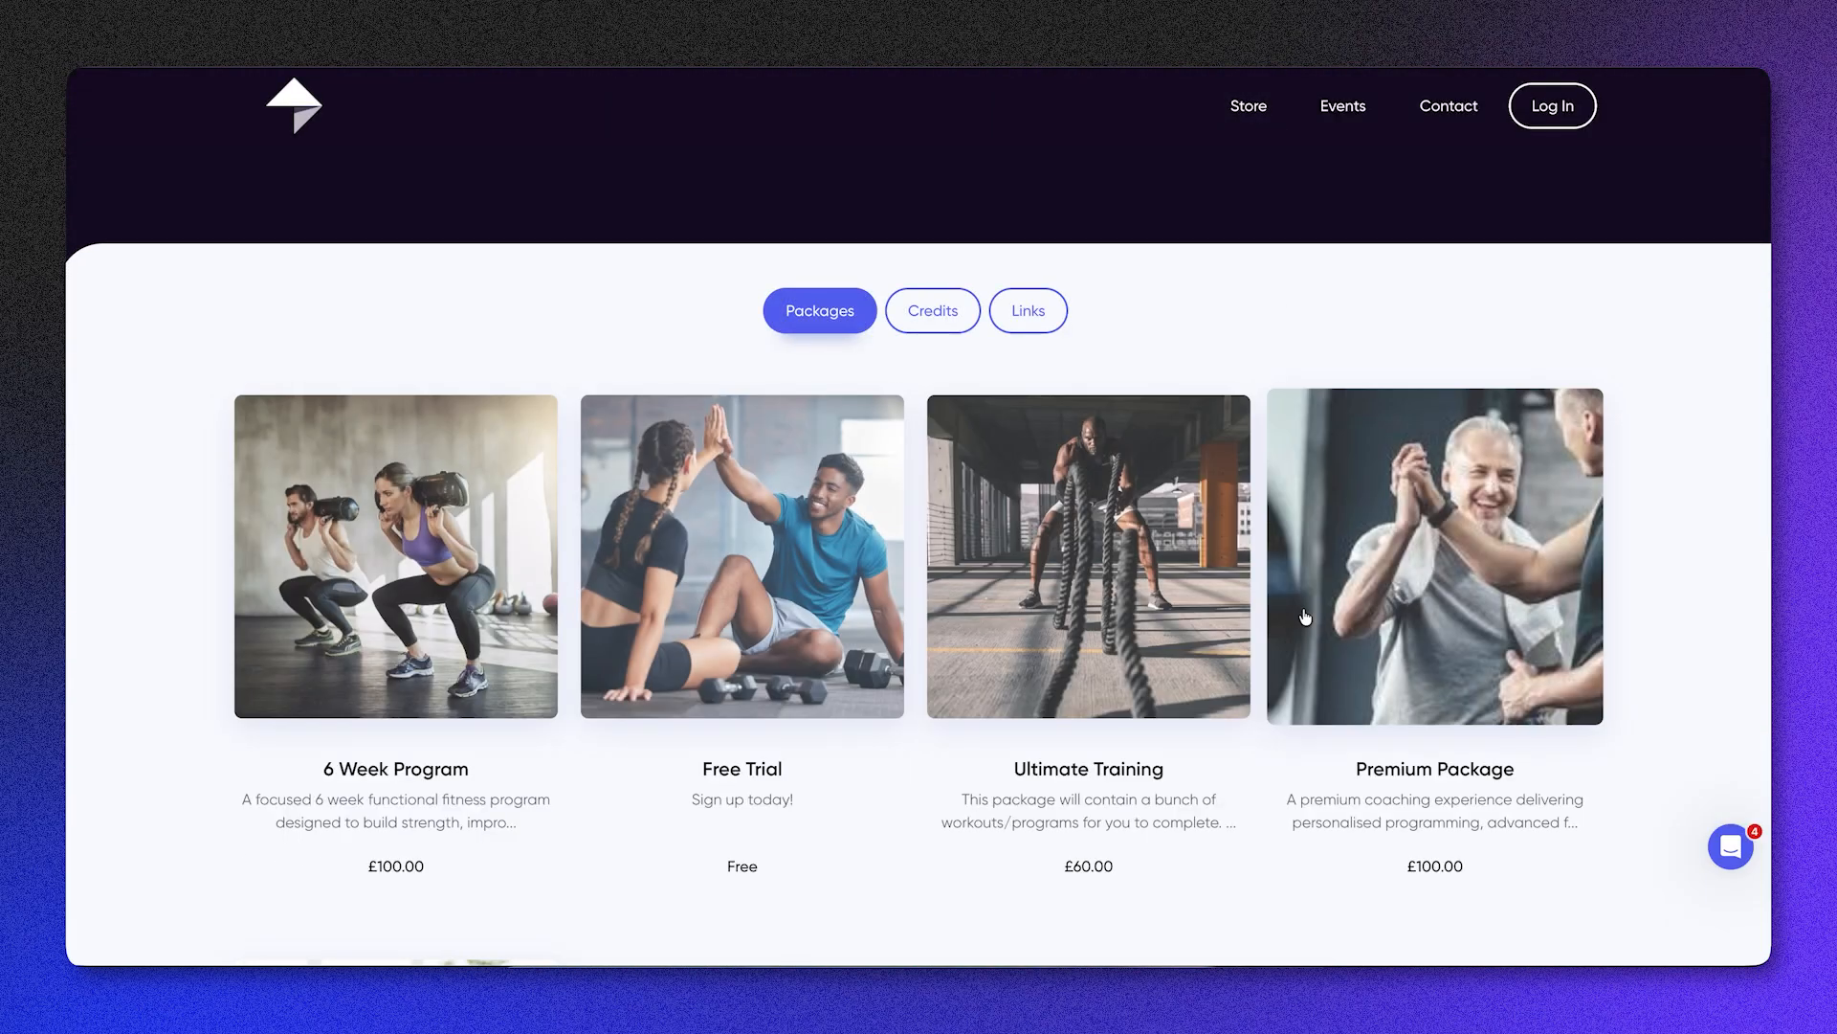
pyautogui.scroll(-5, 1304, 612)
pyautogui.scroll(5, 1301, 607)
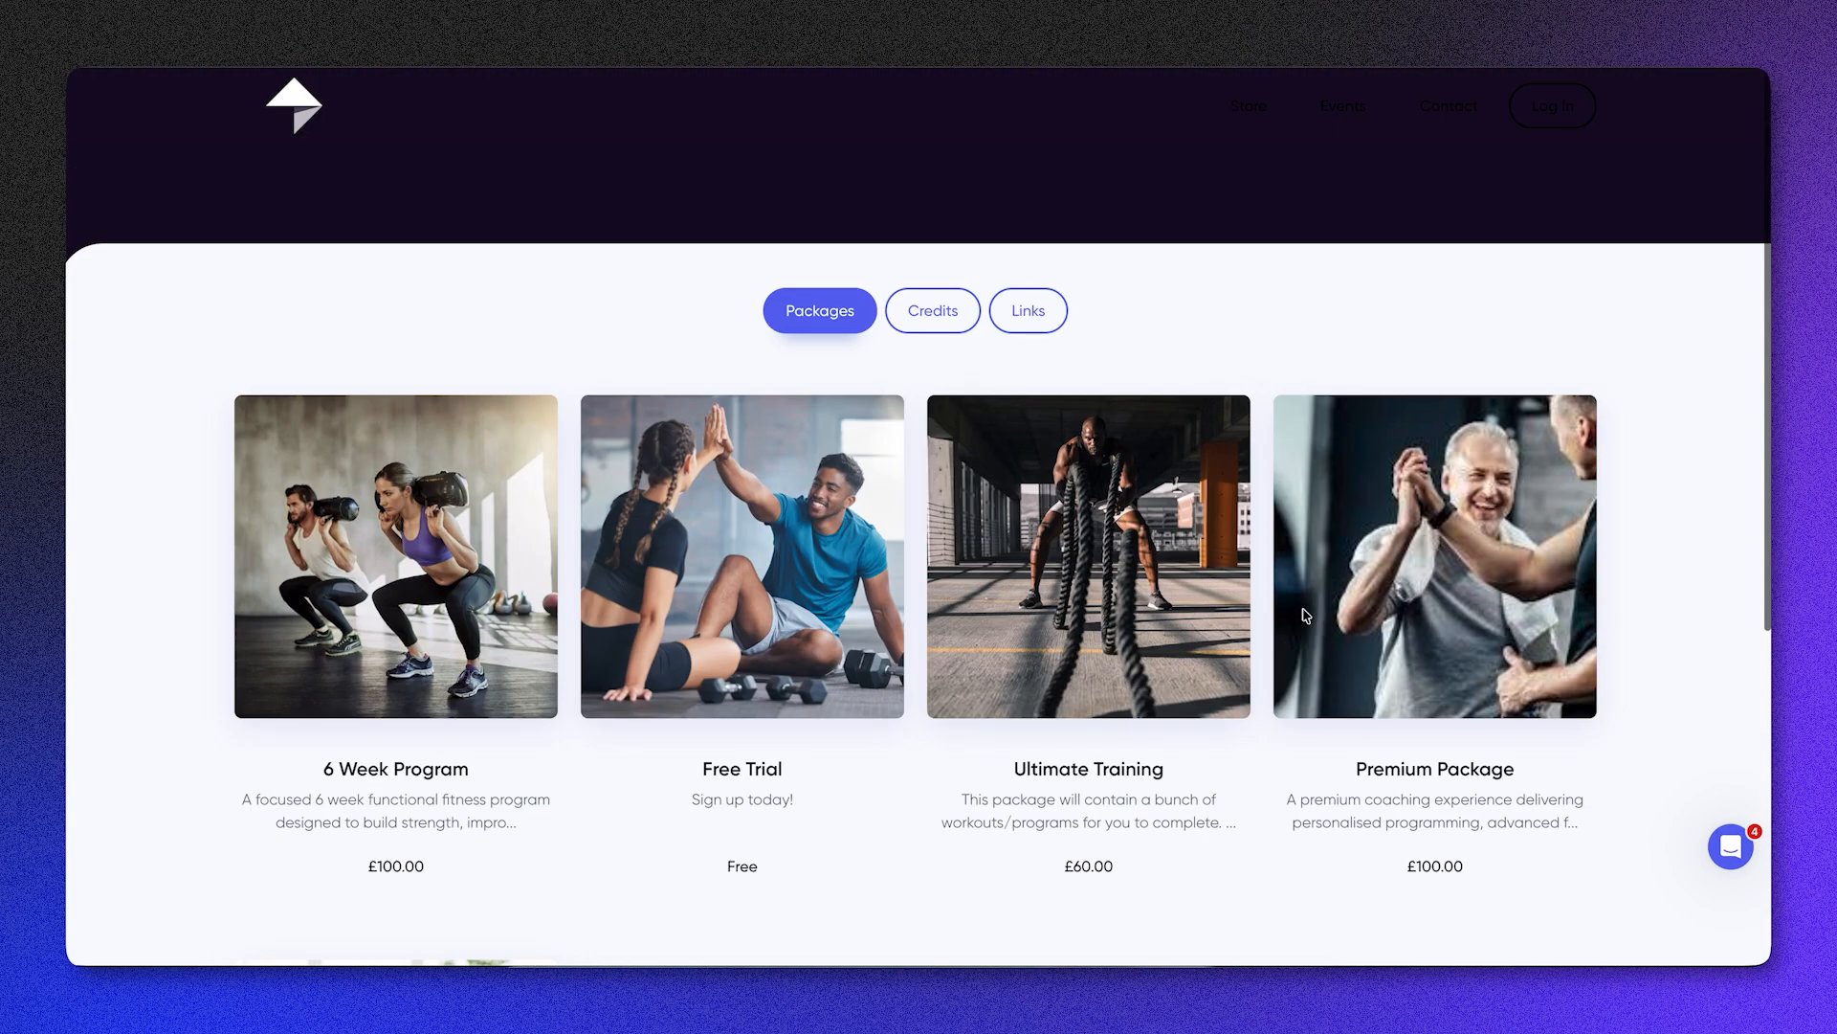